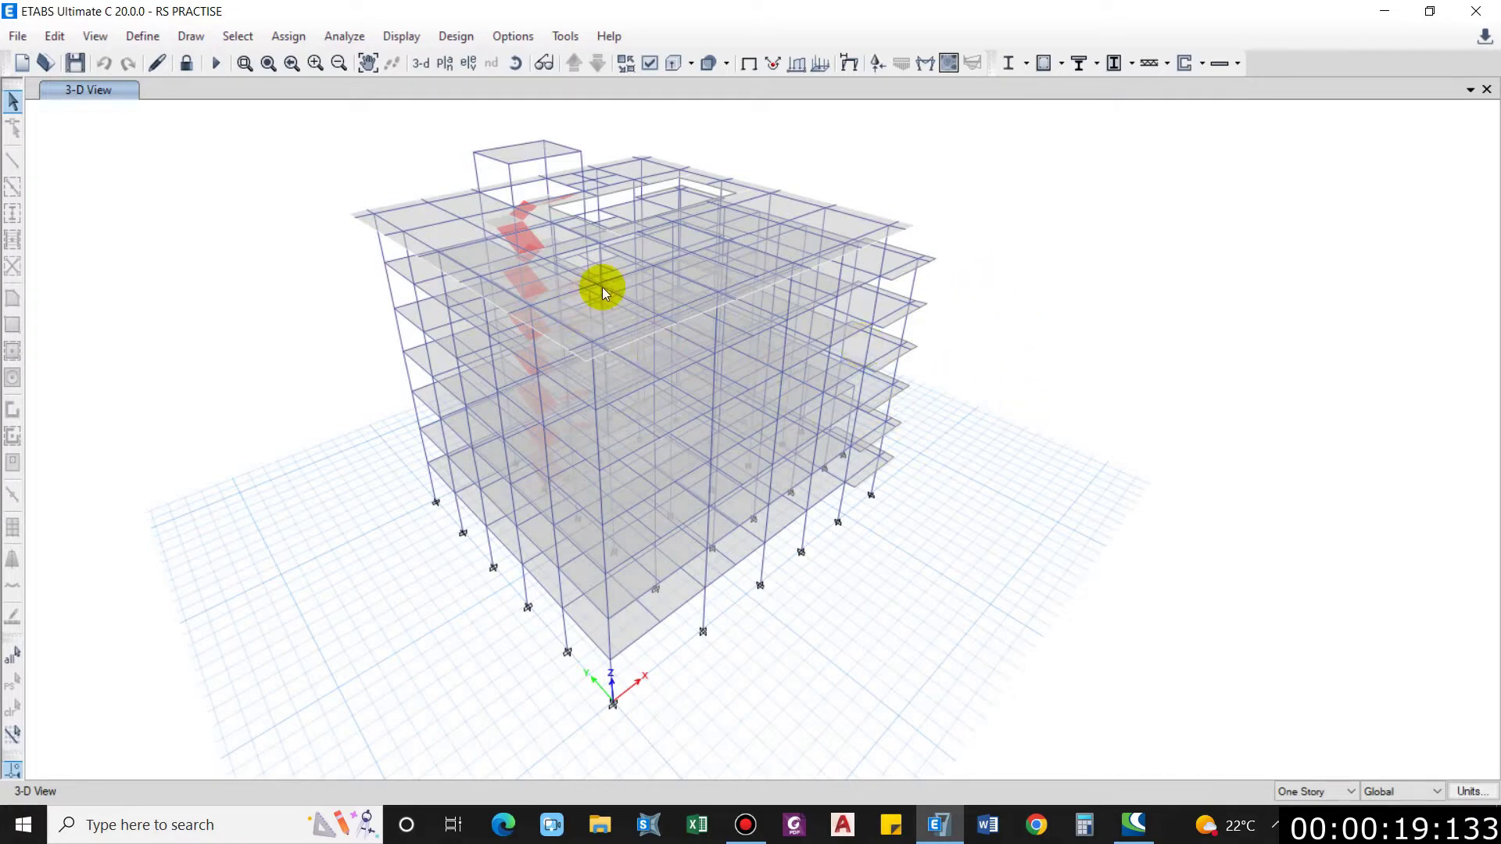
# Step: Open the model's material definitions and move the dialog clear of the building view
pyautogui.click(144, 36)
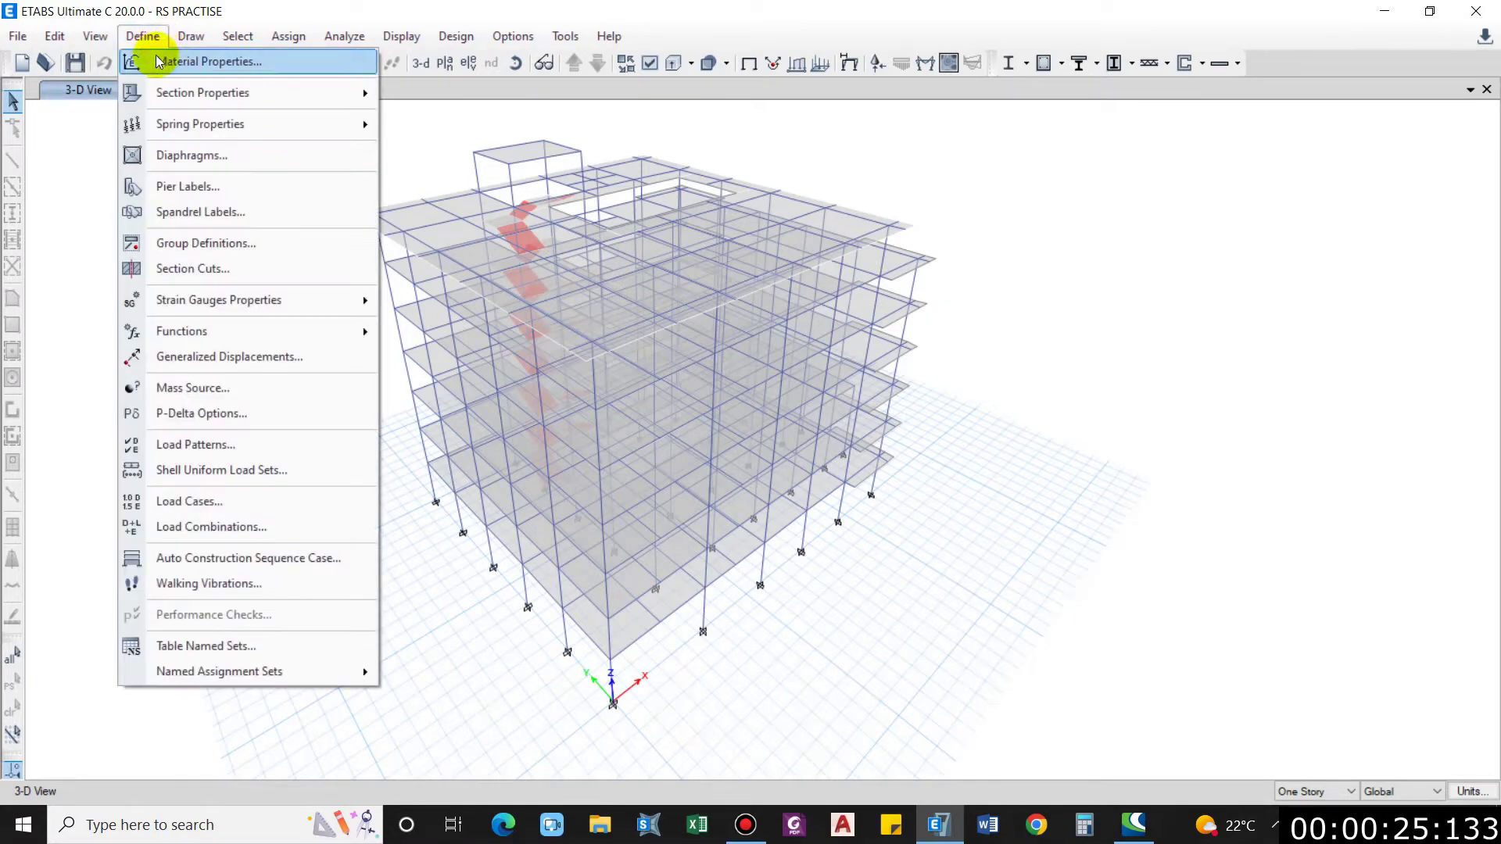
pyautogui.click(164, 60)
pyautogui.moveTo(569, 232); pyautogui.dragTo(891, 211)
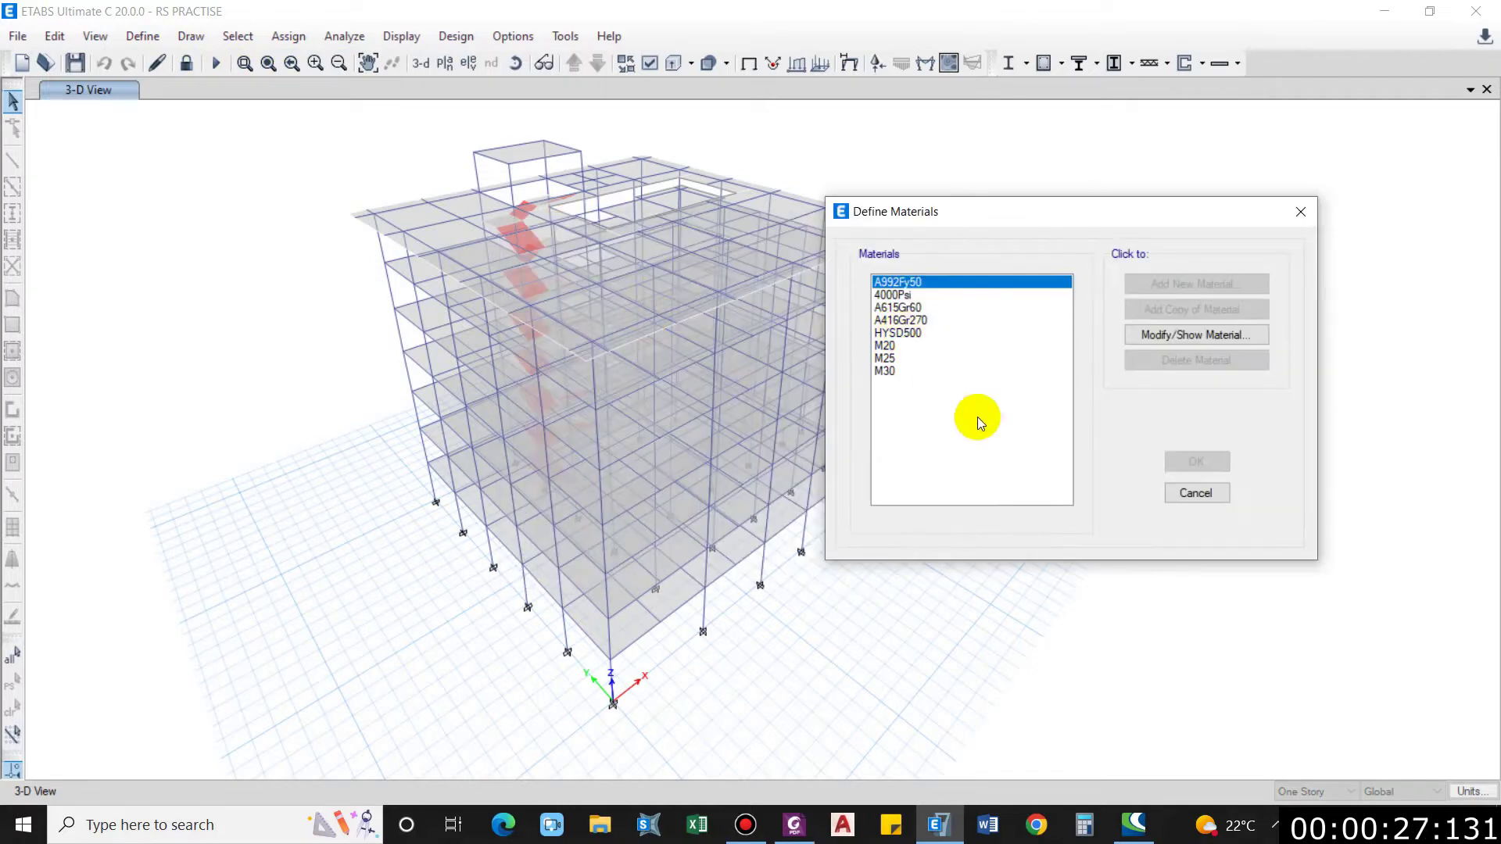
# Step: Switch to Foxit PhantomPDF and read the NBC 105 requirements on concrete and reinforcement grades in section 2 Materials
pyautogui.click(794, 823)
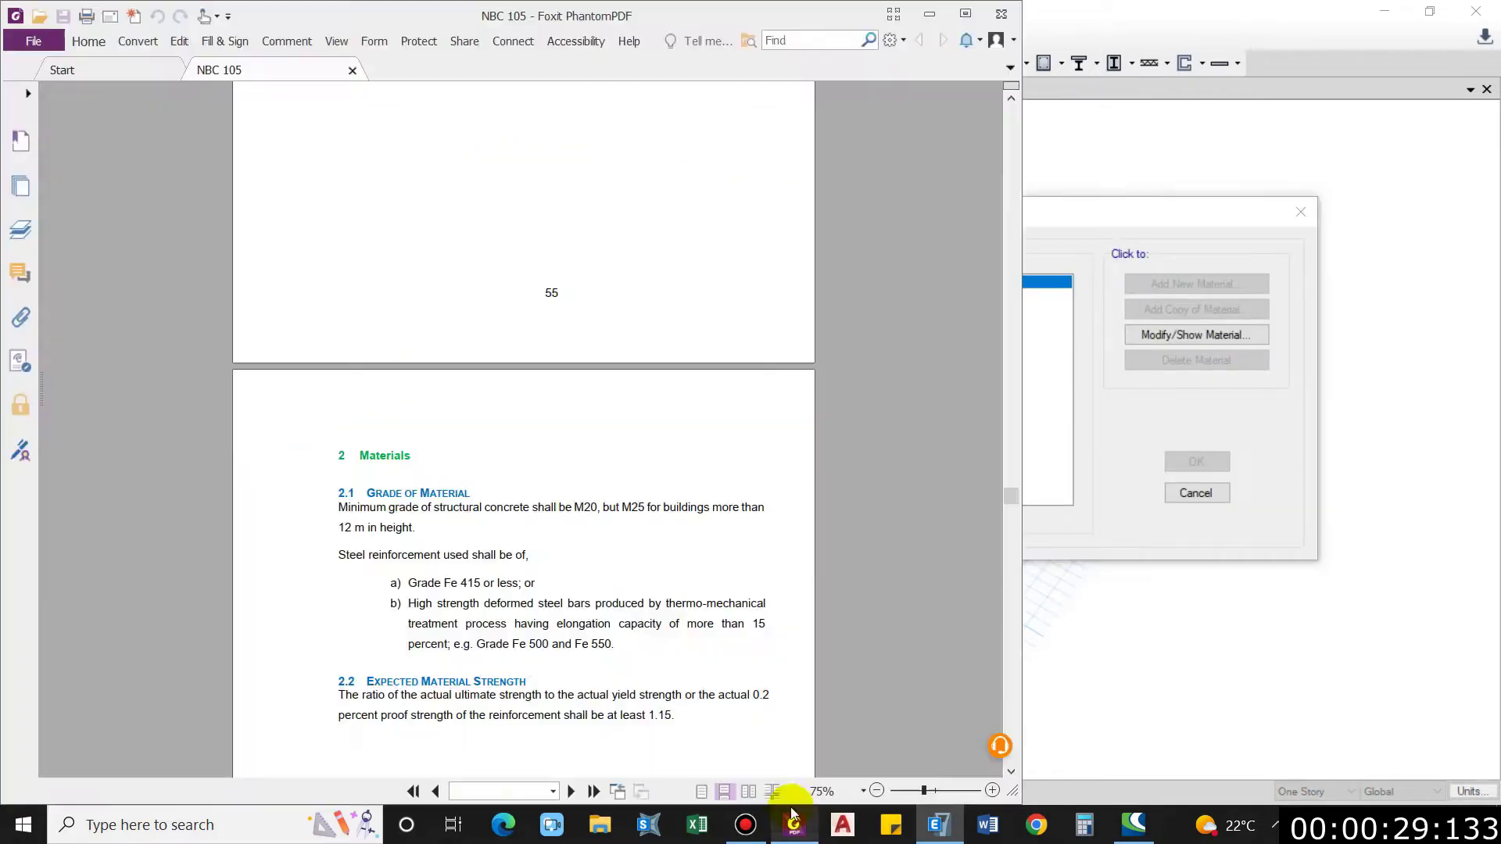
pyautogui.scroll(-1, 430, 454)
pyautogui.scroll(1, 415, 455)
pyautogui.scroll(-3, 485, 547)
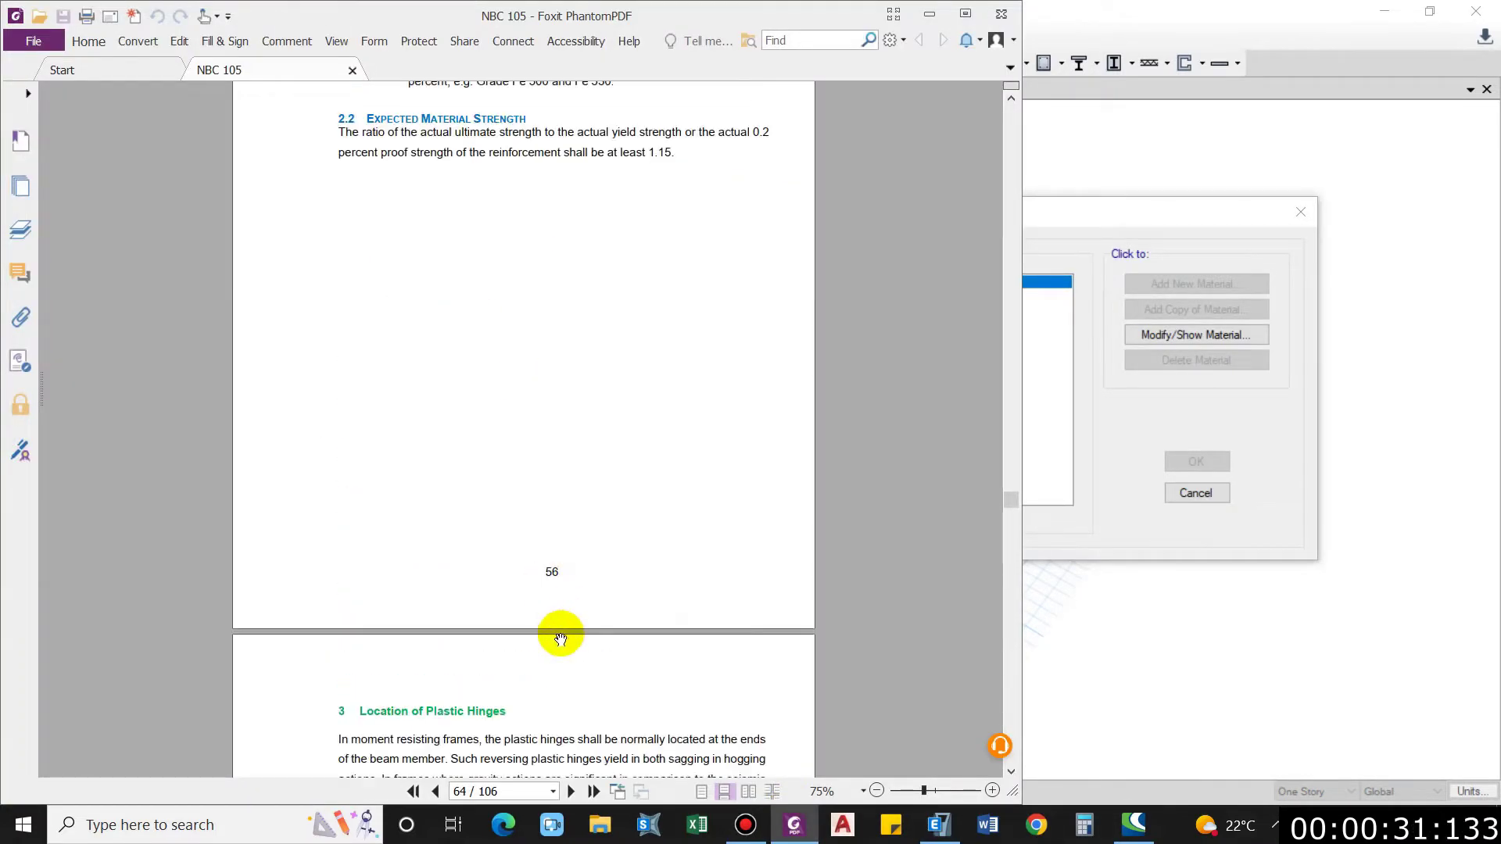
pyautogui.scroll(2, 556, 552)
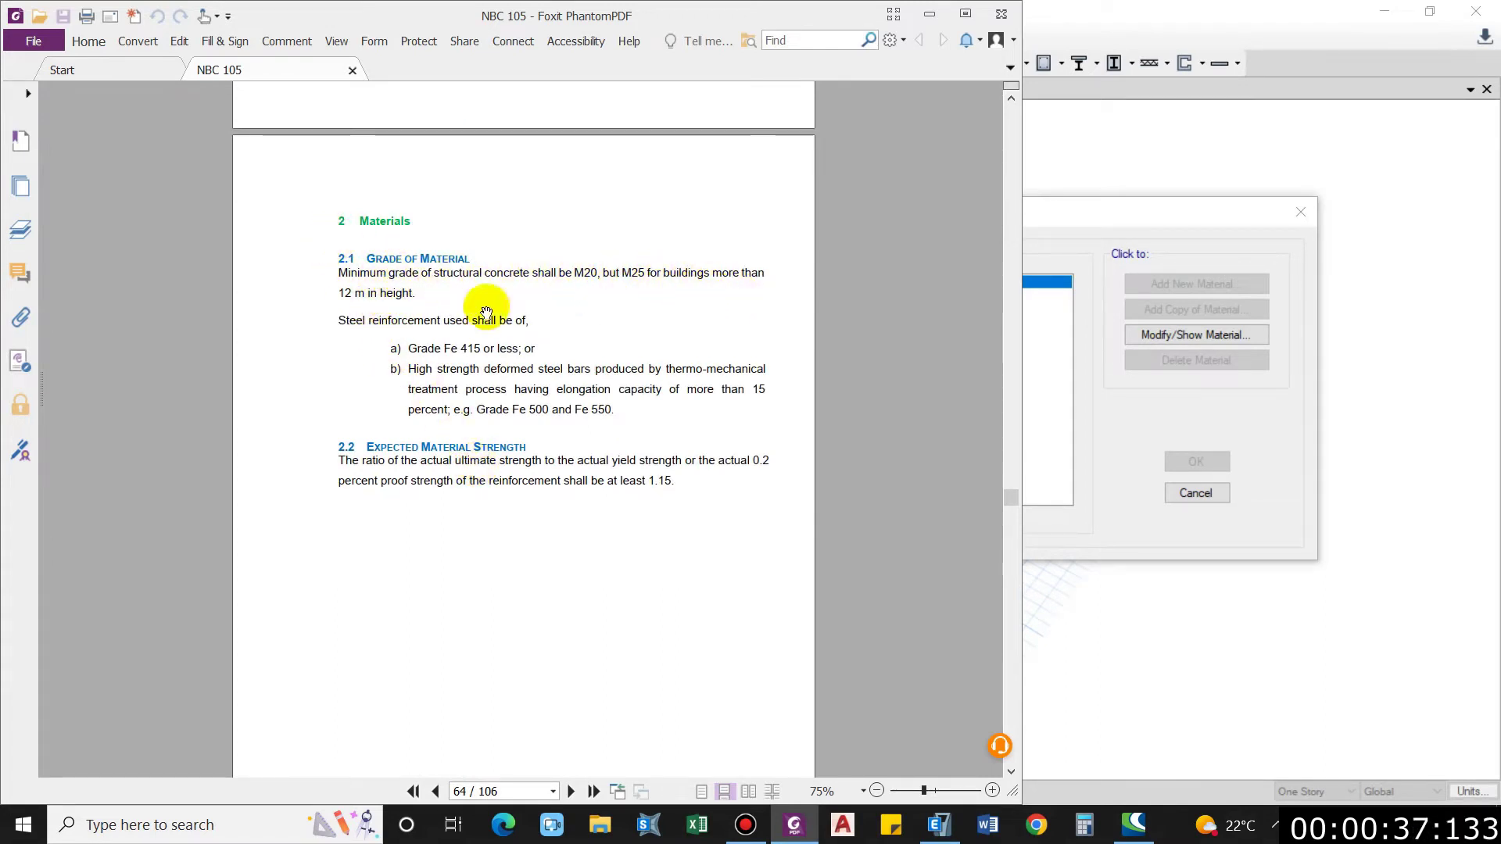
# Step: Return to ETABS, highlight the HYSD500 rebar material and close the material definitions without changes
pyautogui.hotkey('alt', 'Tab')
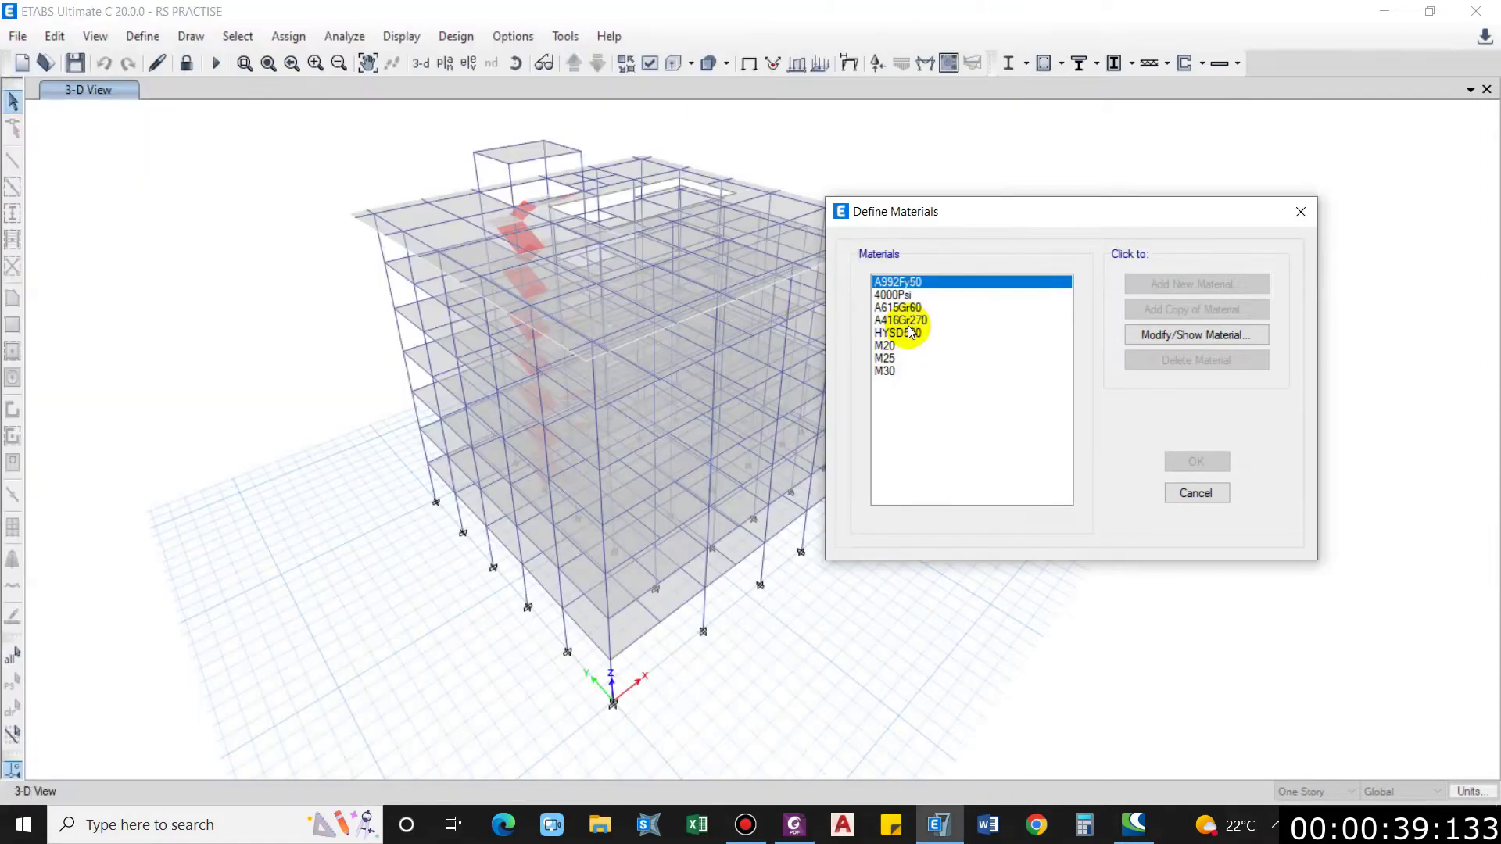
pyautogui.click(912, 333)
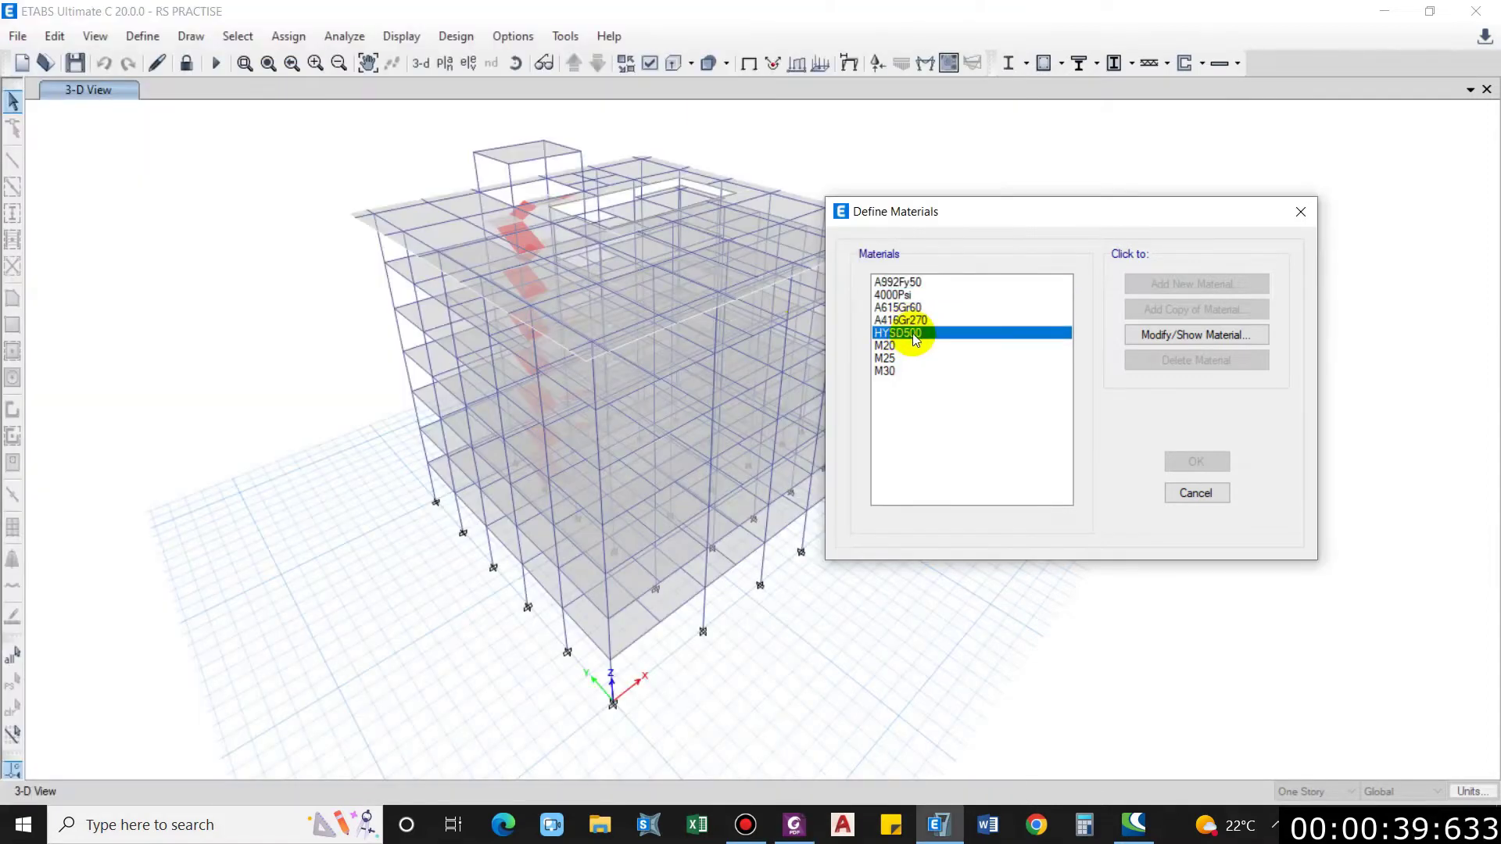
pyautogui.click(1200, 497)
# Step: Check the stiffness modifiers of the CL 750 X 750 column section and close its property data without changes
pyautogui.click(142, 36)
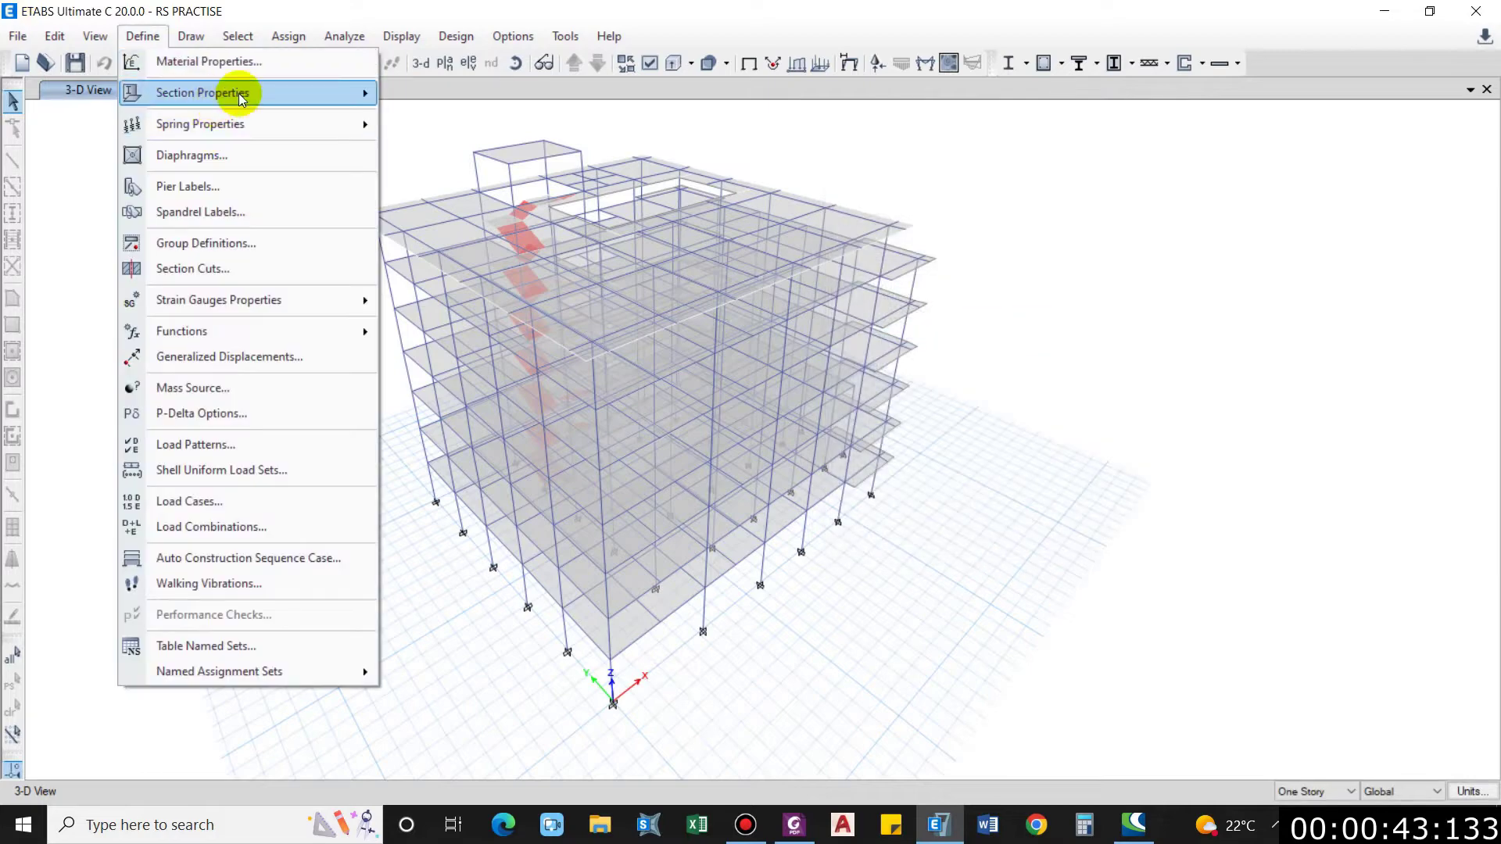
pyautogui.moveTo(234, 92)
pyautogui.click(431, 104)
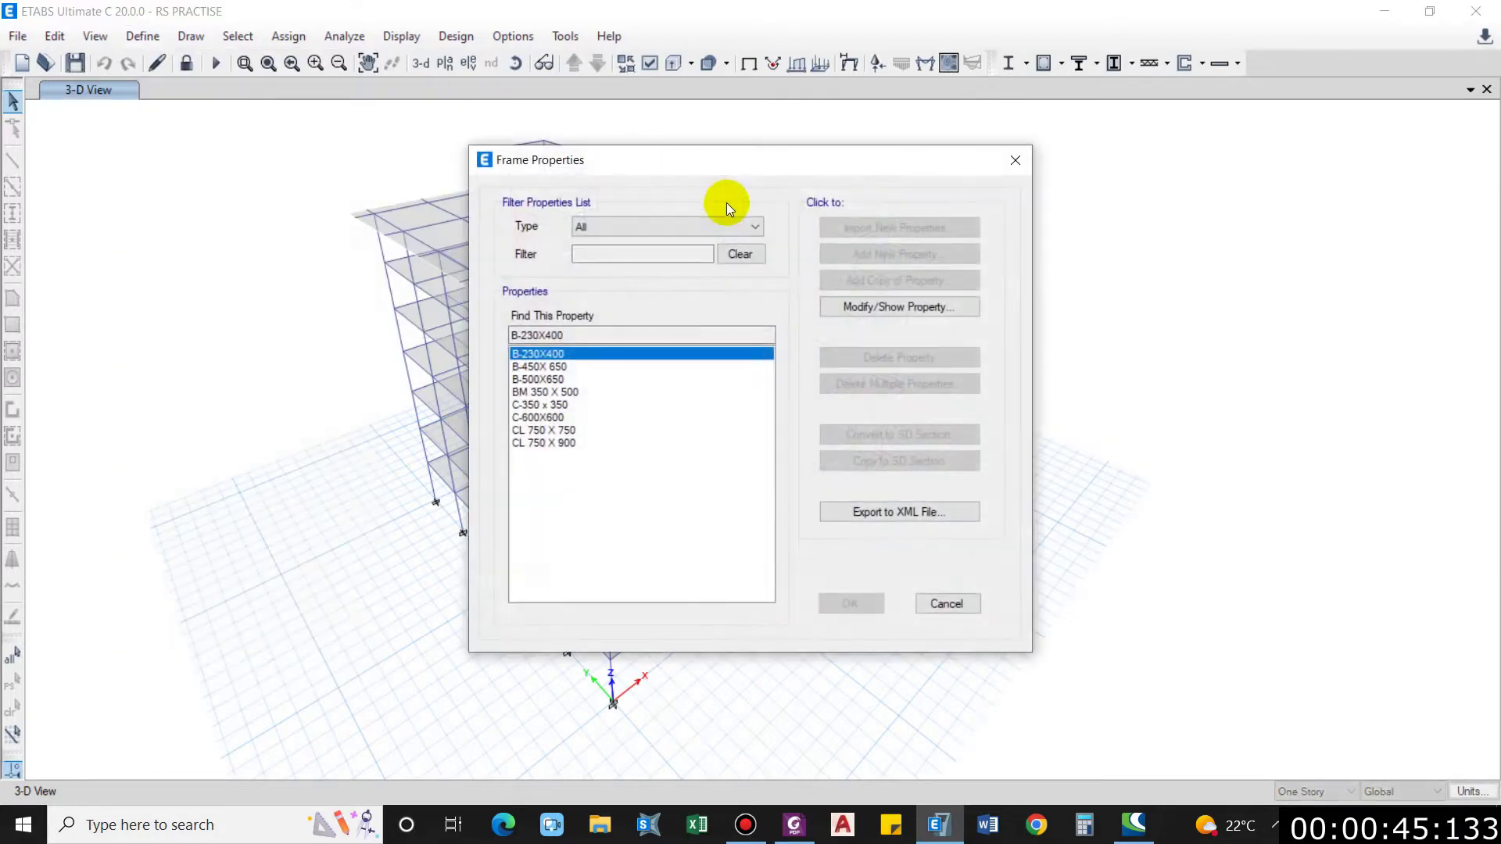
pyautogui.moveTo(636, 166); pyautogui.dragTo(875, 161)
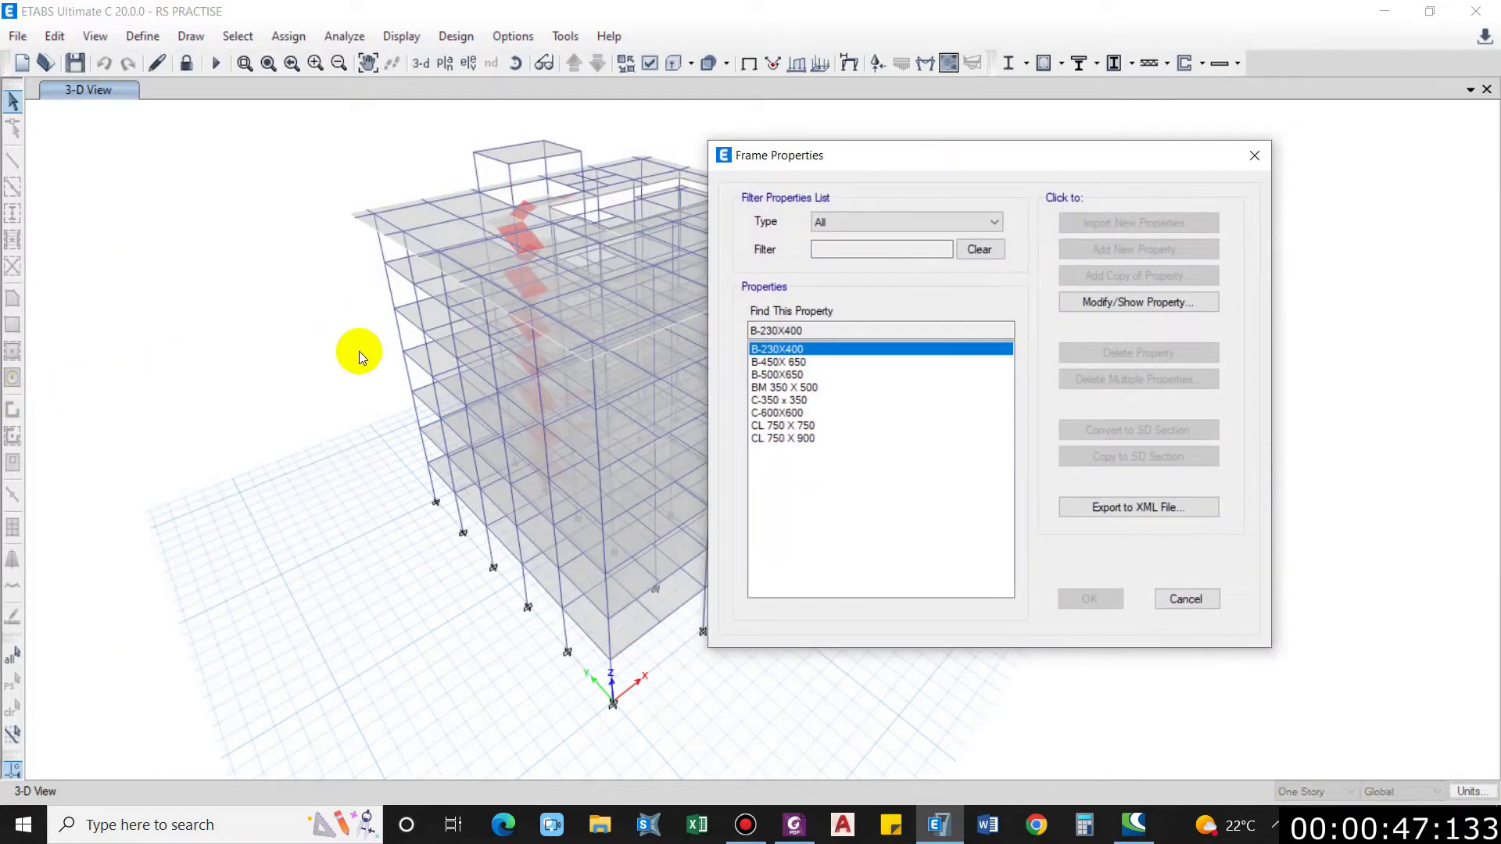
pyautogui.click(788, 427)
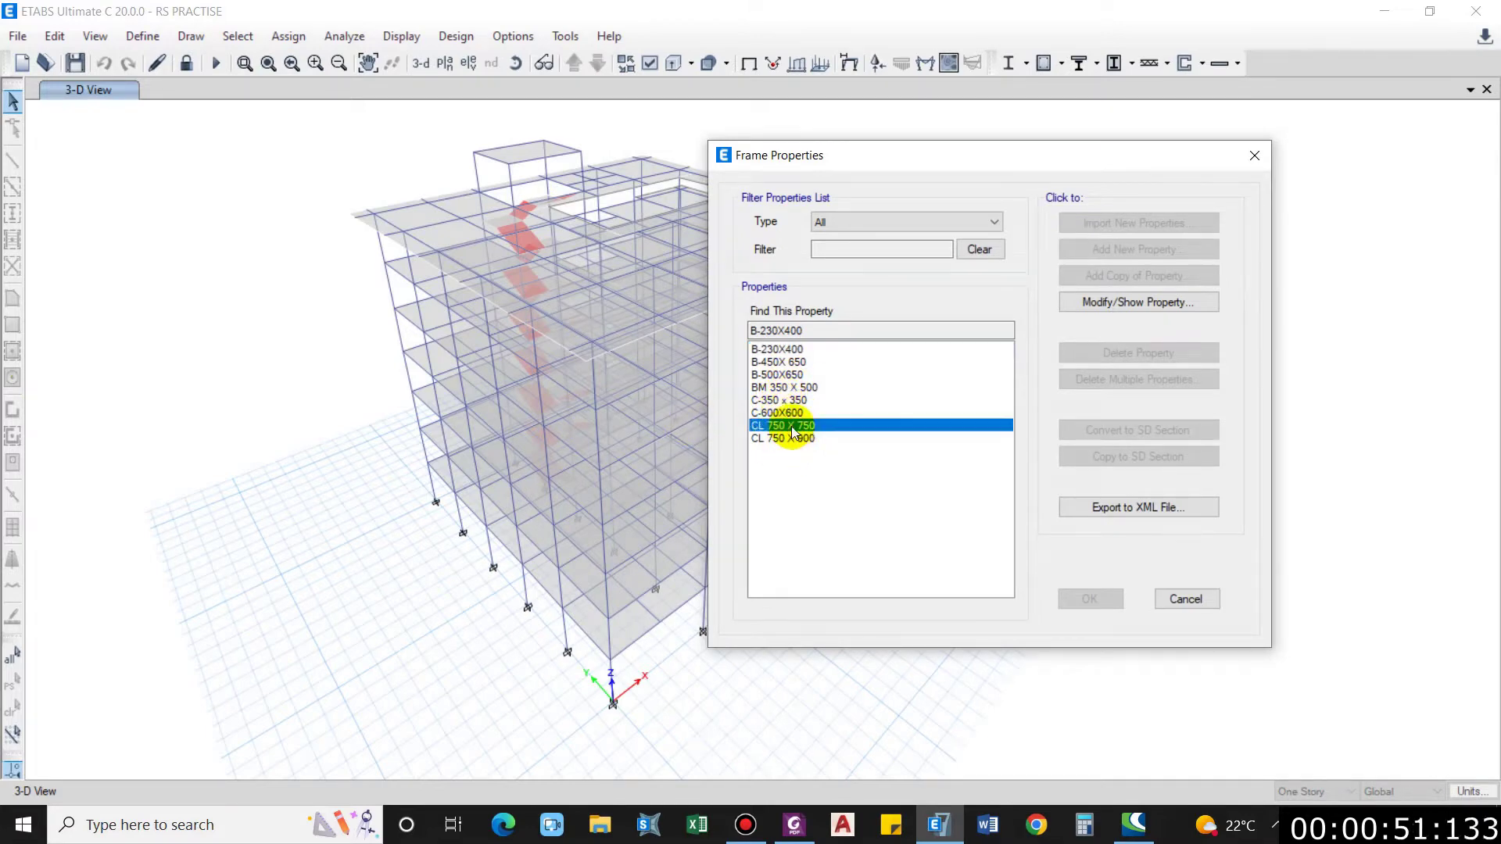
pyautogui.click(1143, 312)
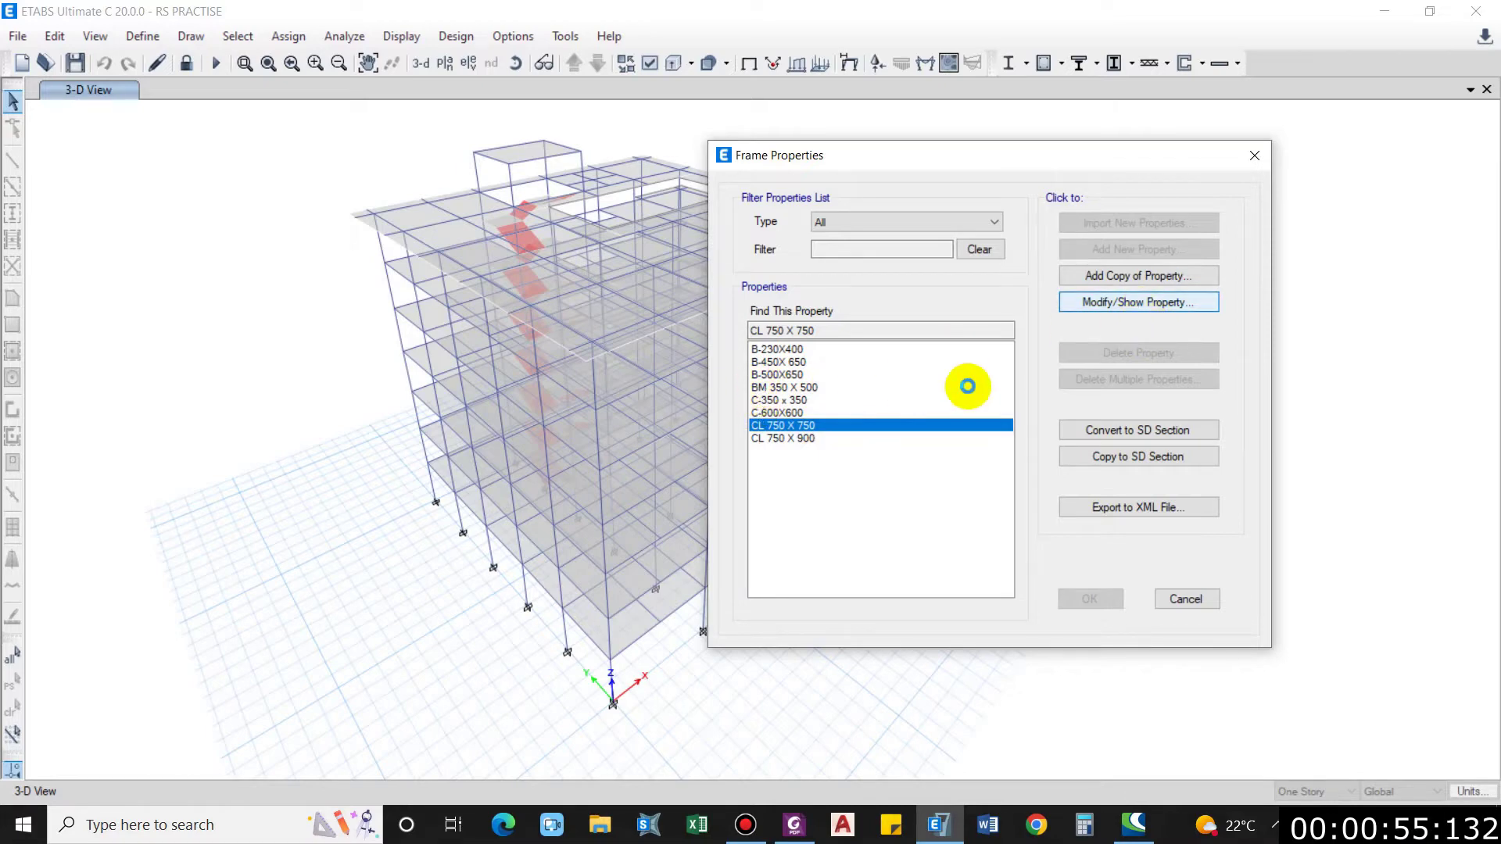
pyautogui.click(974, 411)
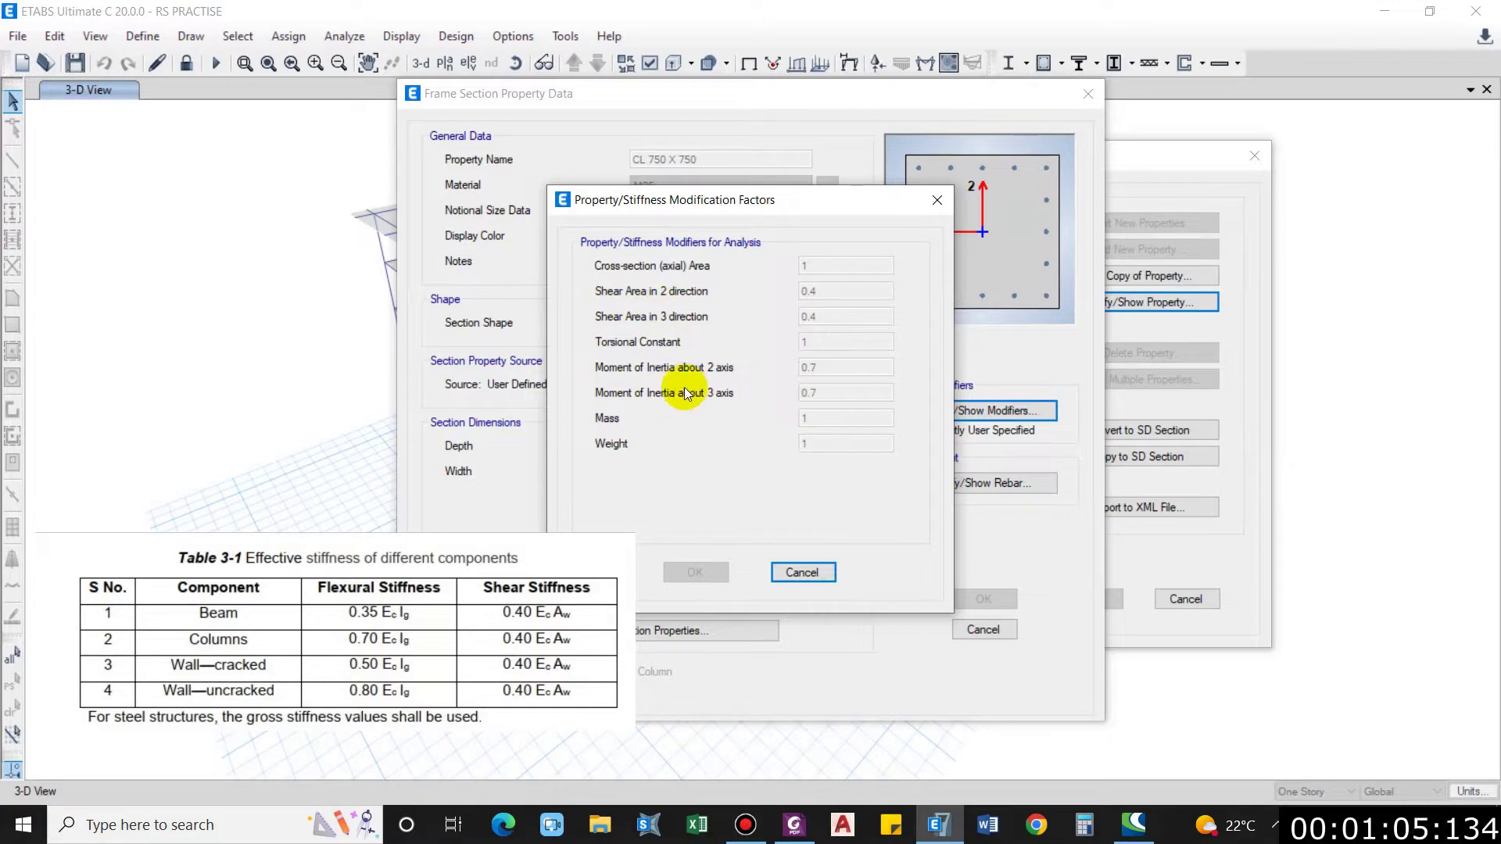
pyautogui.click(806, 571)
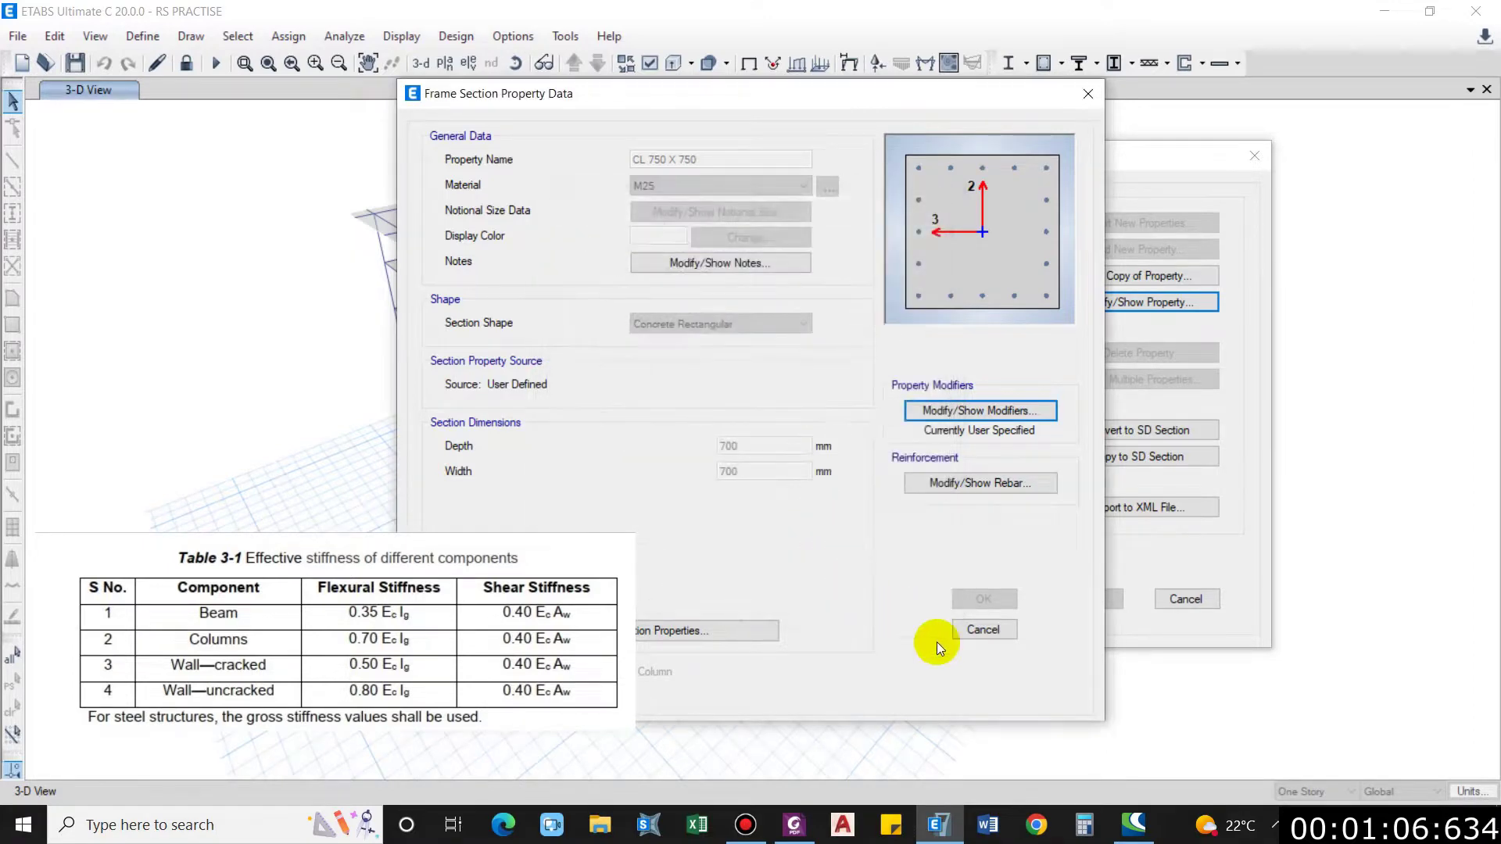
pyautogui.click(984, 631)
# Step: Inspect the stiffness modifiers of the B-500X650 beam section
pyautogui.click(793, 377)
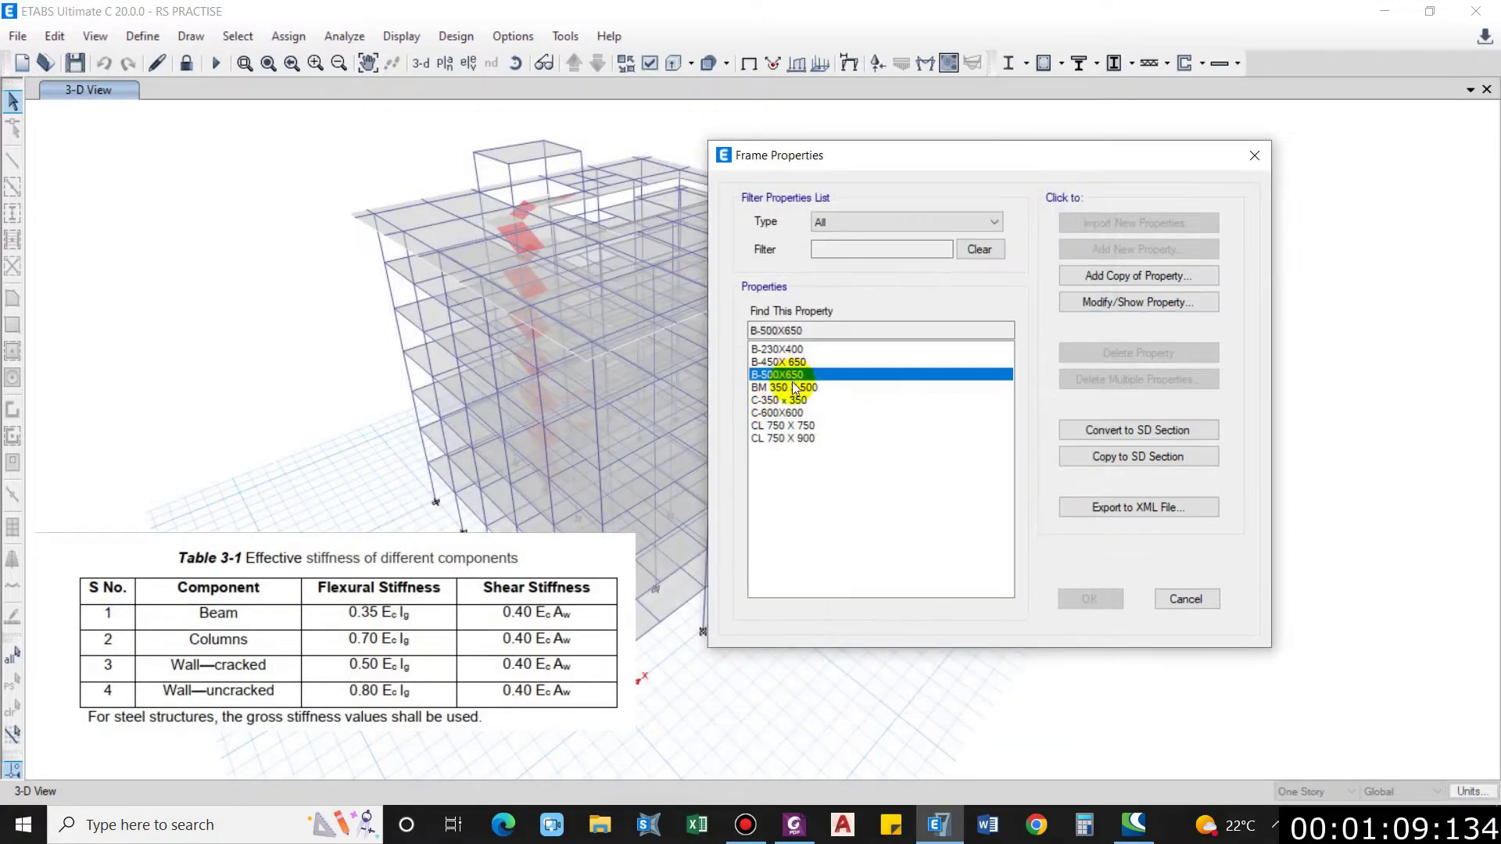
pyautogui.click(1118, 304)
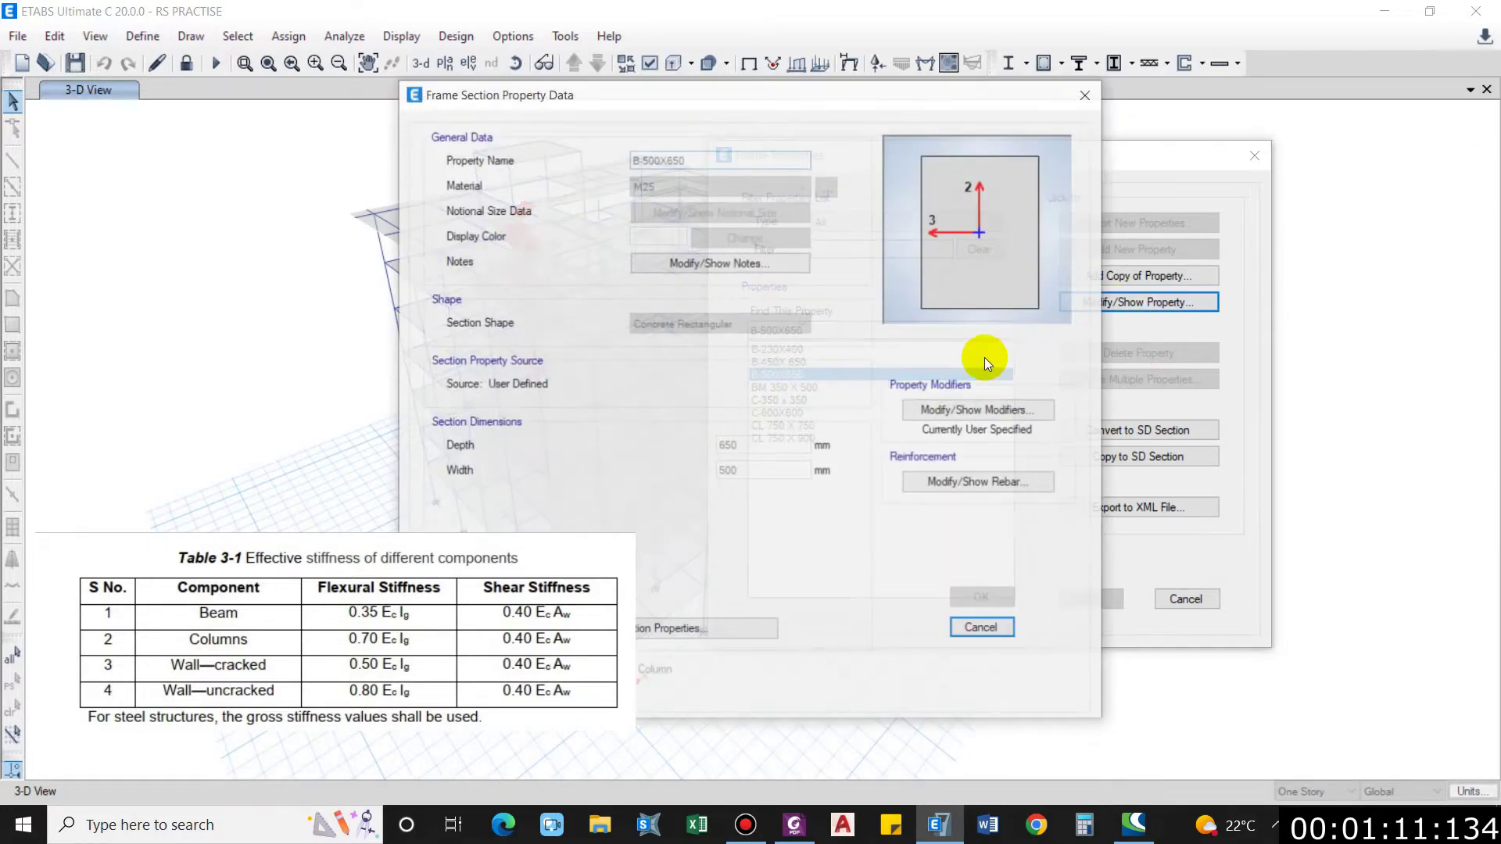
pyautogui.click(979, 412)
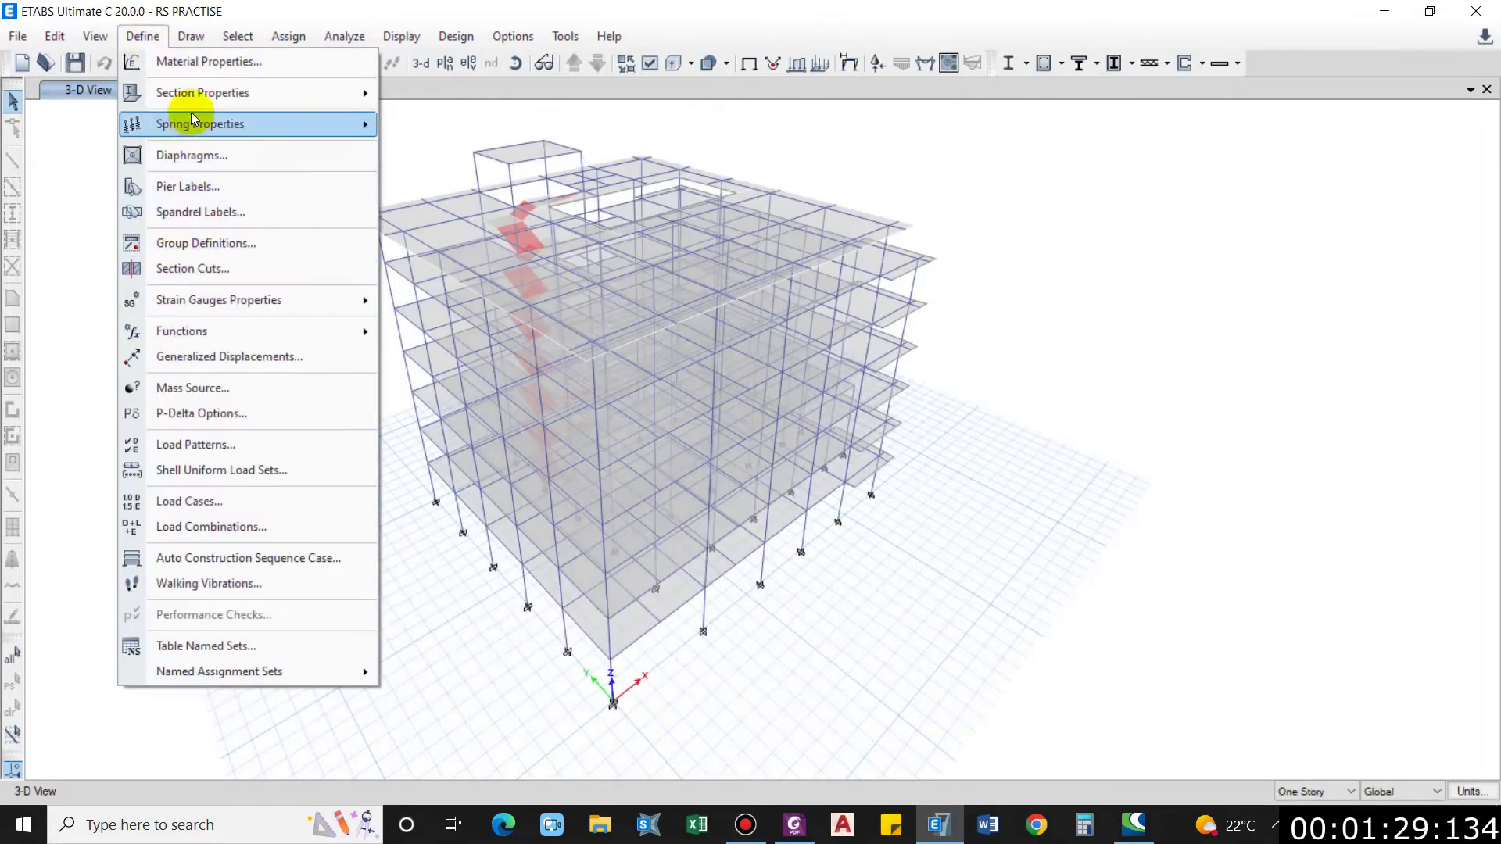
# Step: View the property data of the SLAB slab section and close it
pyautogui.moveTo(234, 93)
pyautogui.click(442, 152)
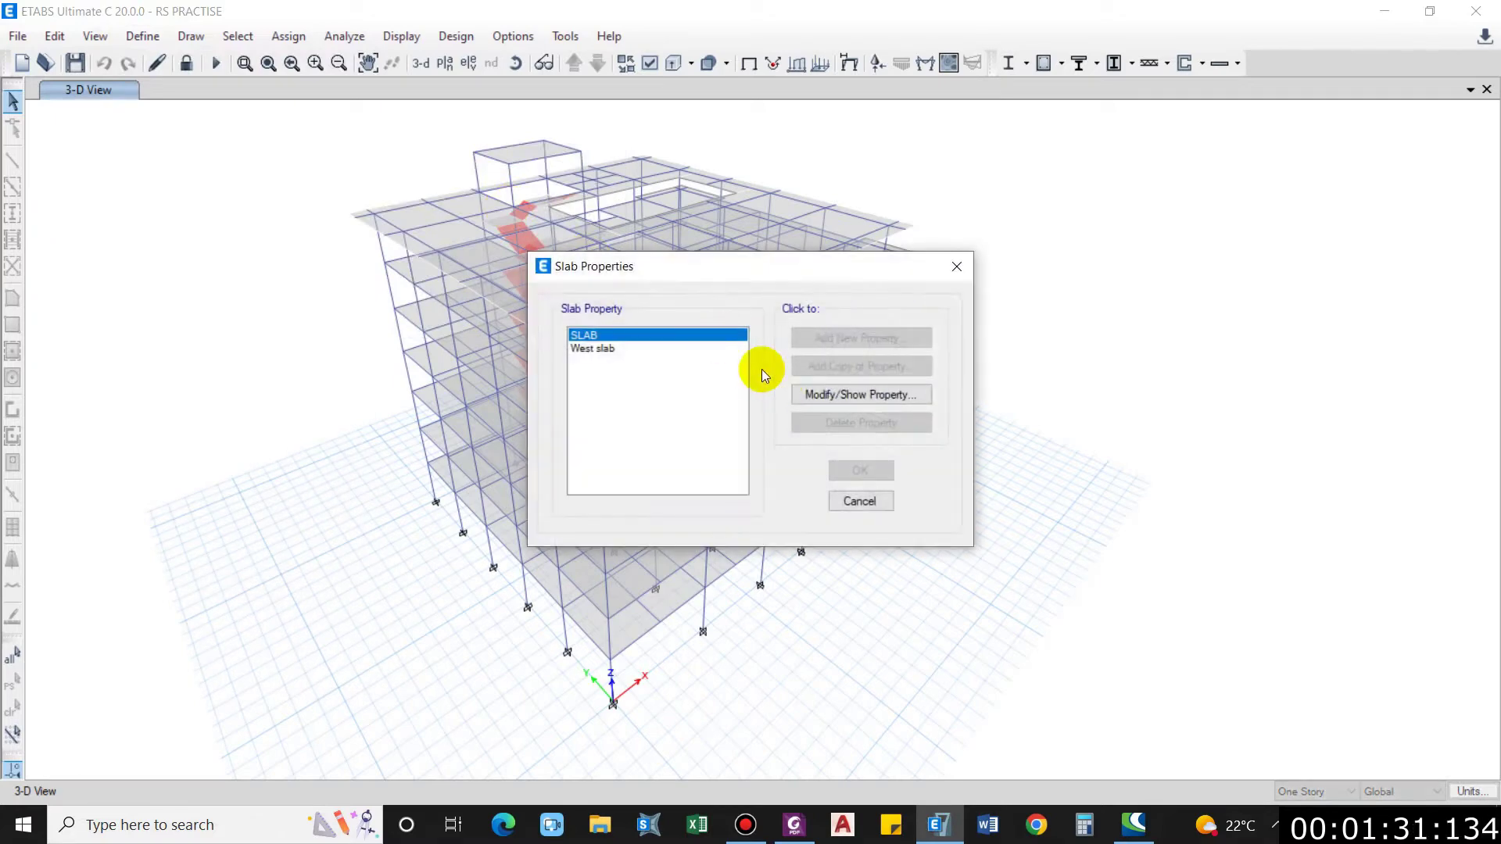
pyautogui.click(861, 394)
pyautogui.click(804, 638)
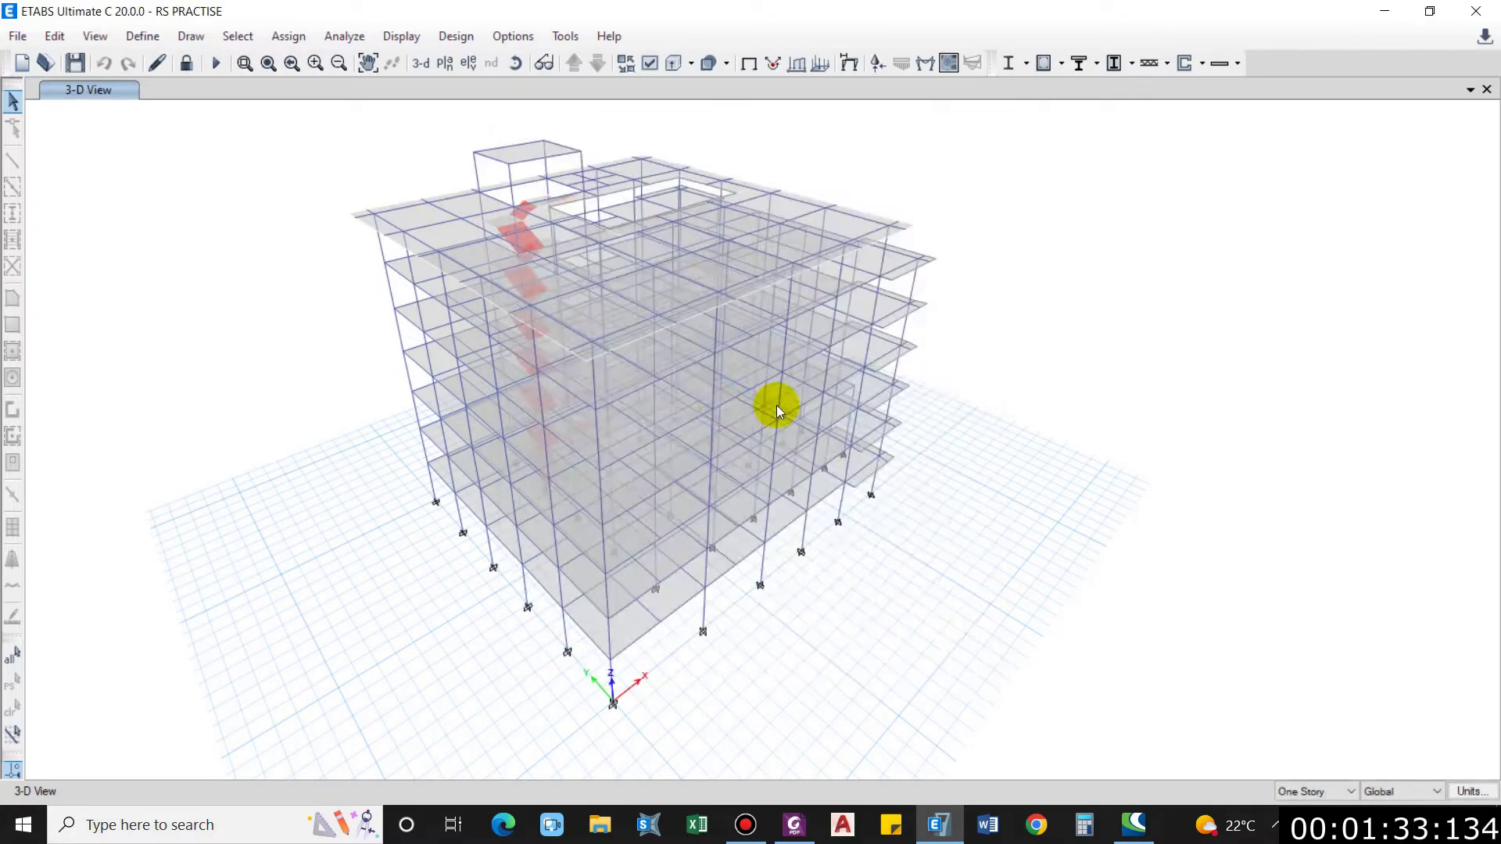
# Step: Open the load pattern definitions and review the dead-type patterns DEAD and FF
pyautogui.keyDown('shift'); pyautogui.moveTo(778, 409); pyautogui.dragTo(493, 268, button='middle'); pyautogui.keyUp('shift')
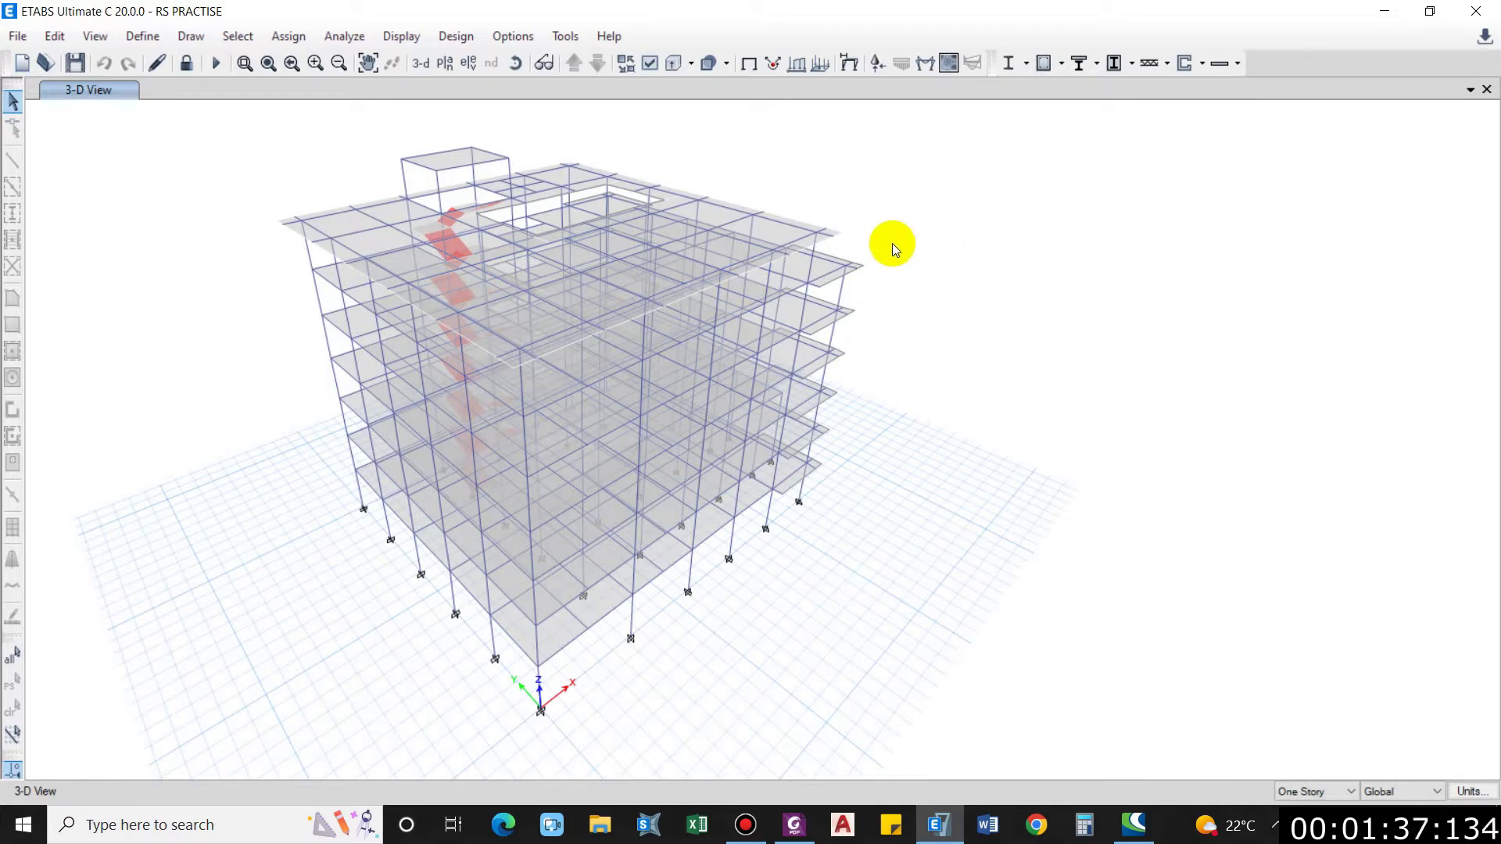
pyautogui.click(143, 36)
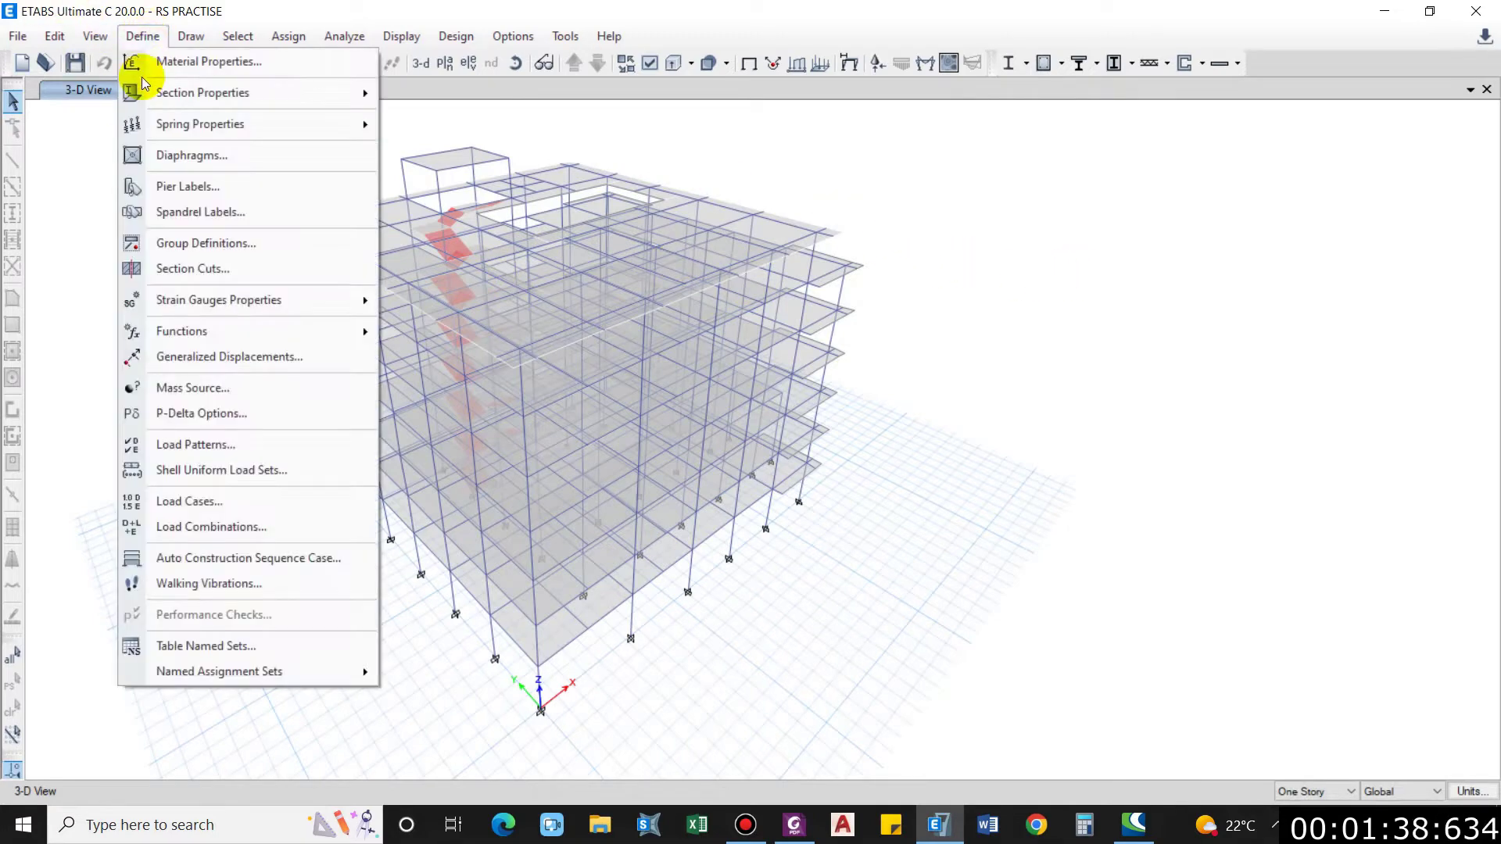
pyautogui.click(208, 446)
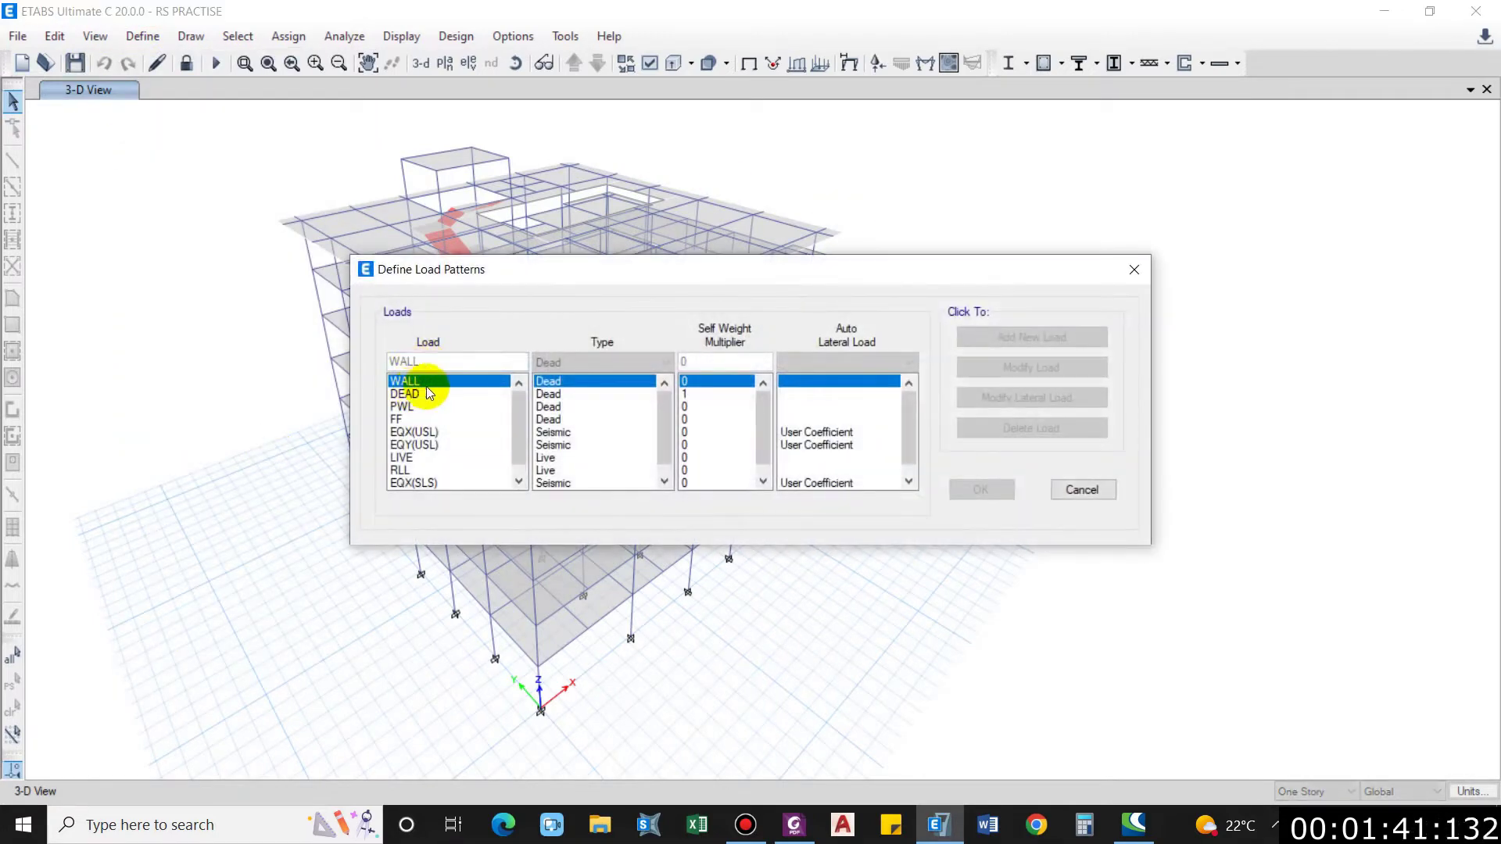
pyautogui.moveTo(537, 279); pyautogui.dragTo(781, 290)
pyautogui.click(700, 406)
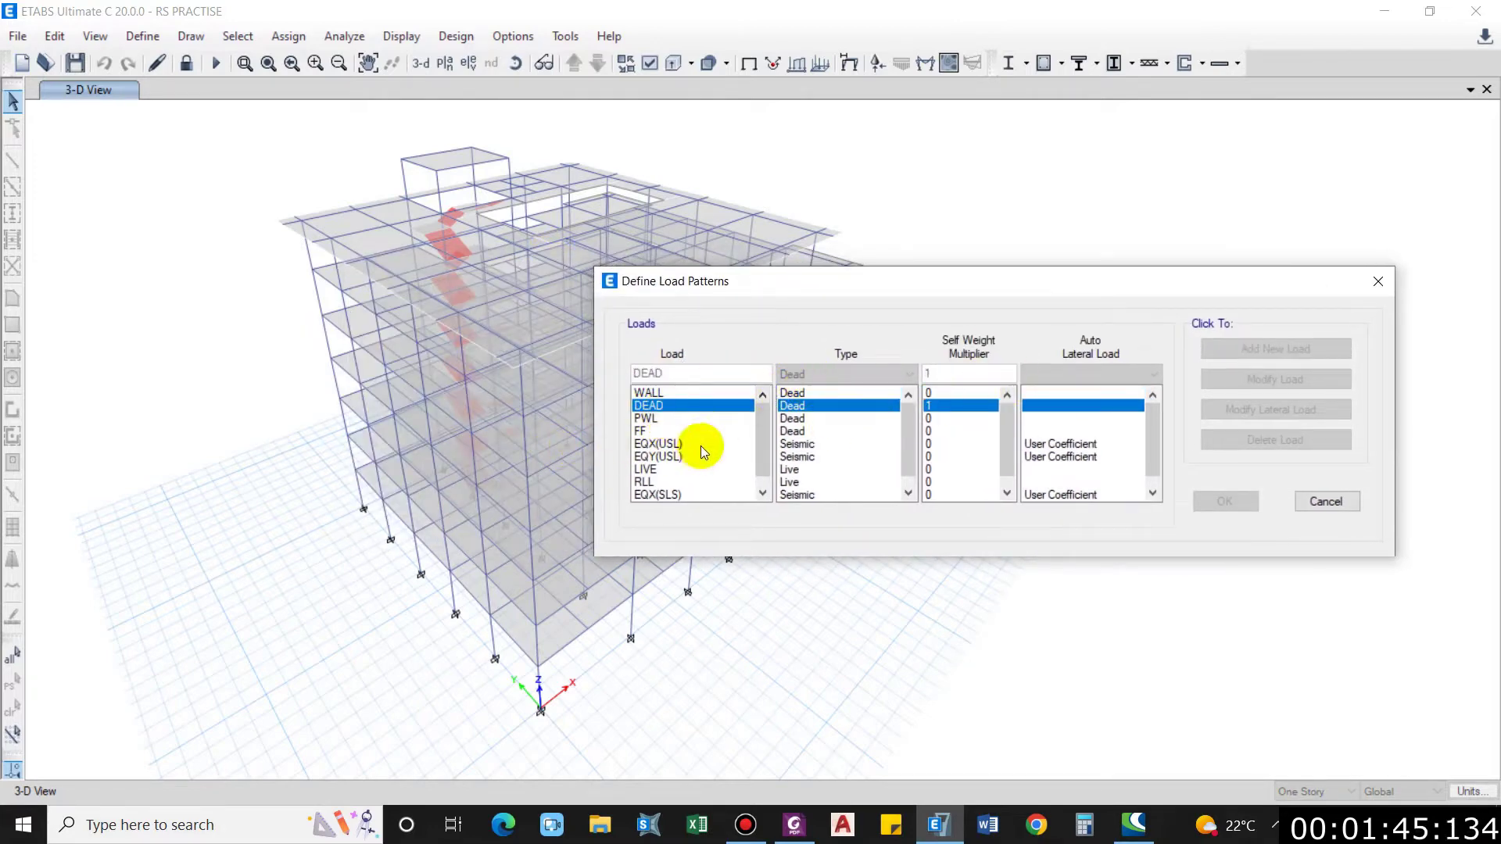
pyautogui.click(676, 430)
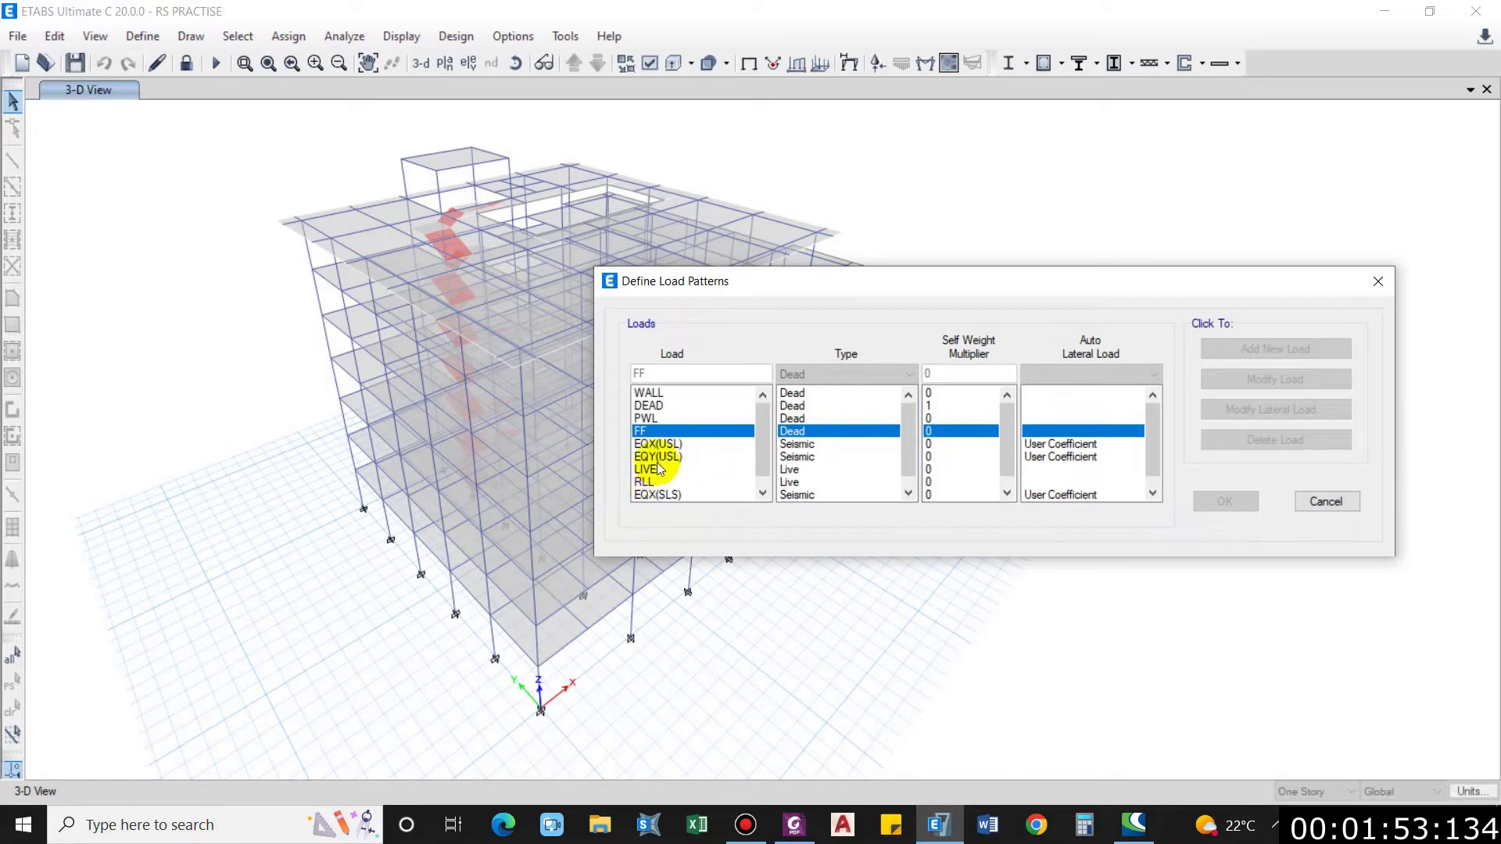
# Step: Review the RLL, EQX(SLS) and EQY(SLS) load patterns and close the load pattern definitions
pyautogui.scroll(-1, 658, 477)
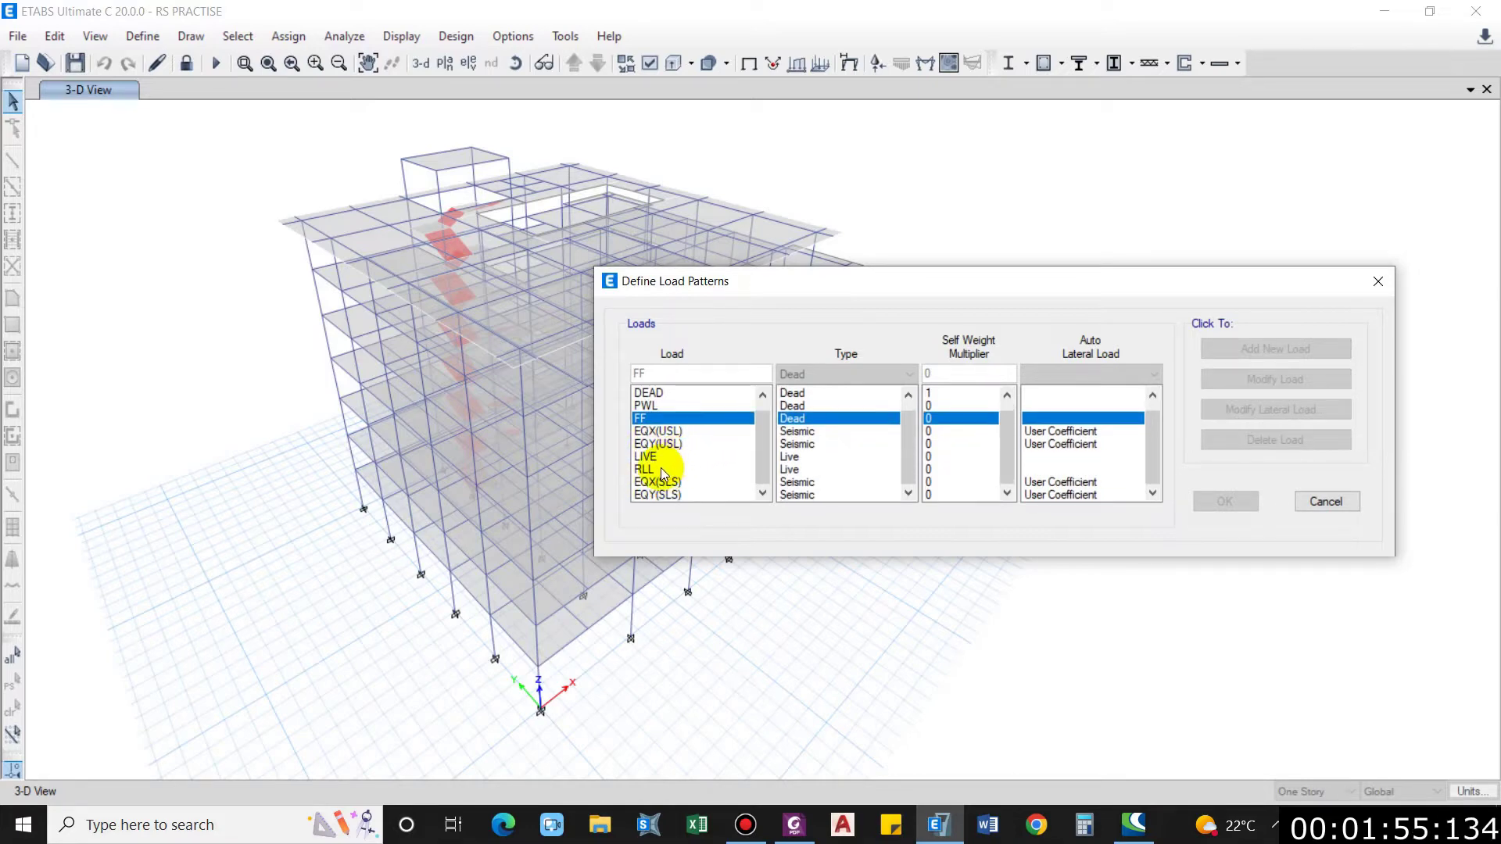
pyautogui.click(657, 470)
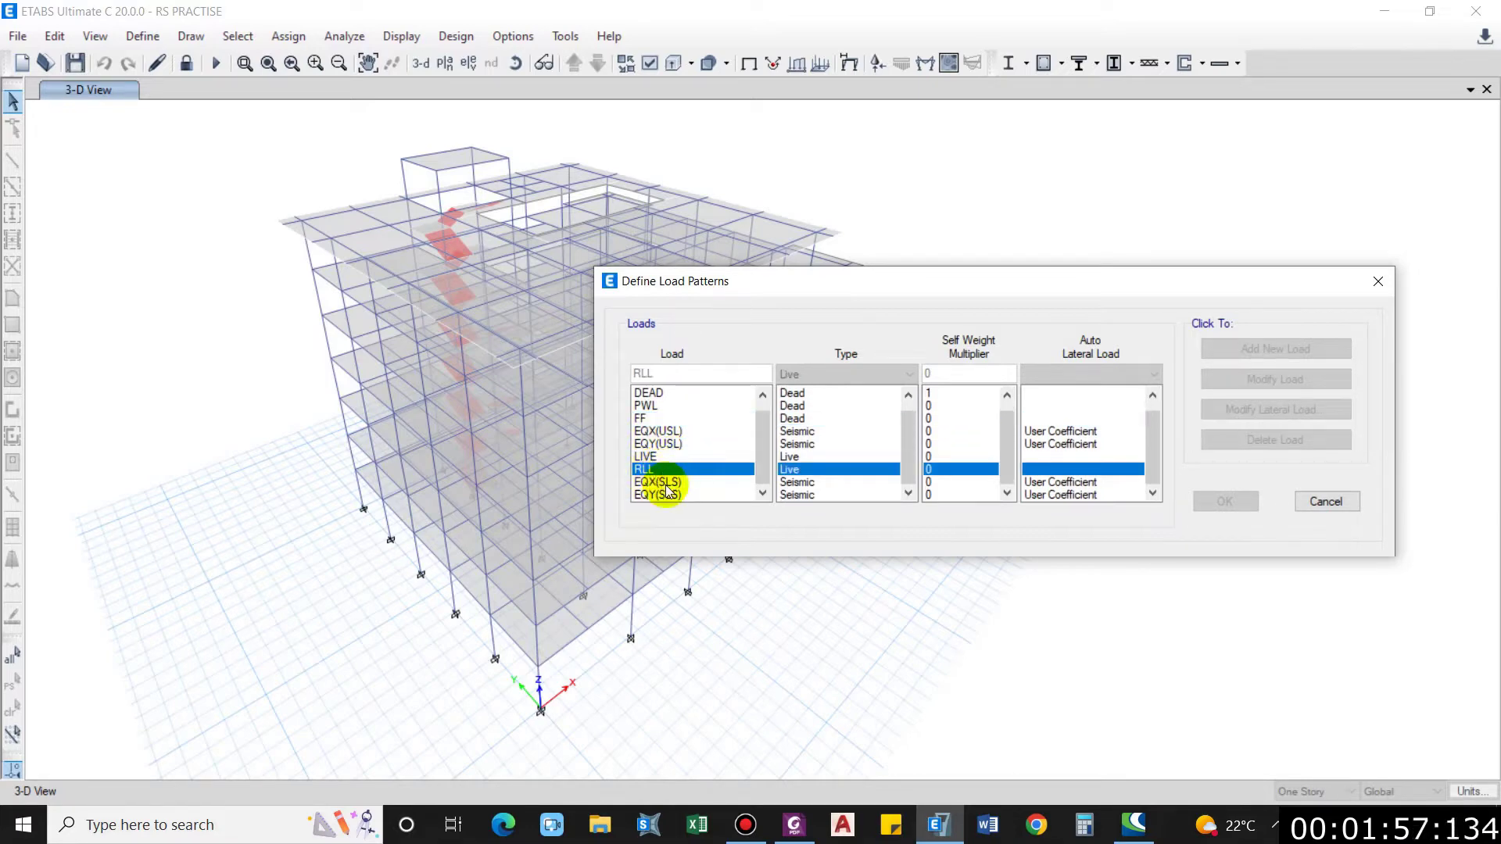
pyautogui.click(671, 484)
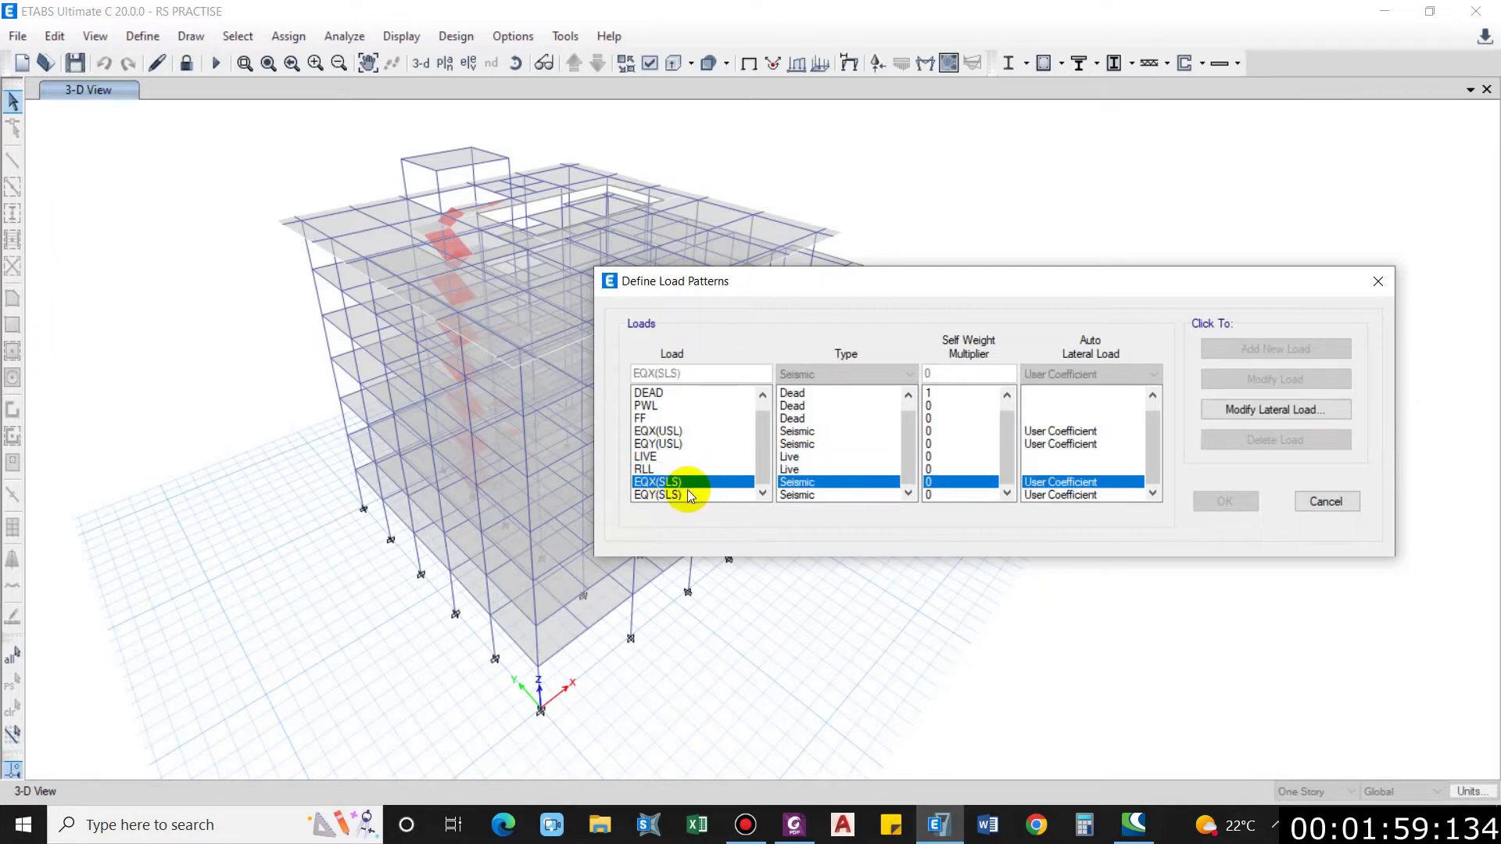
pyautogui.click(681, 494)
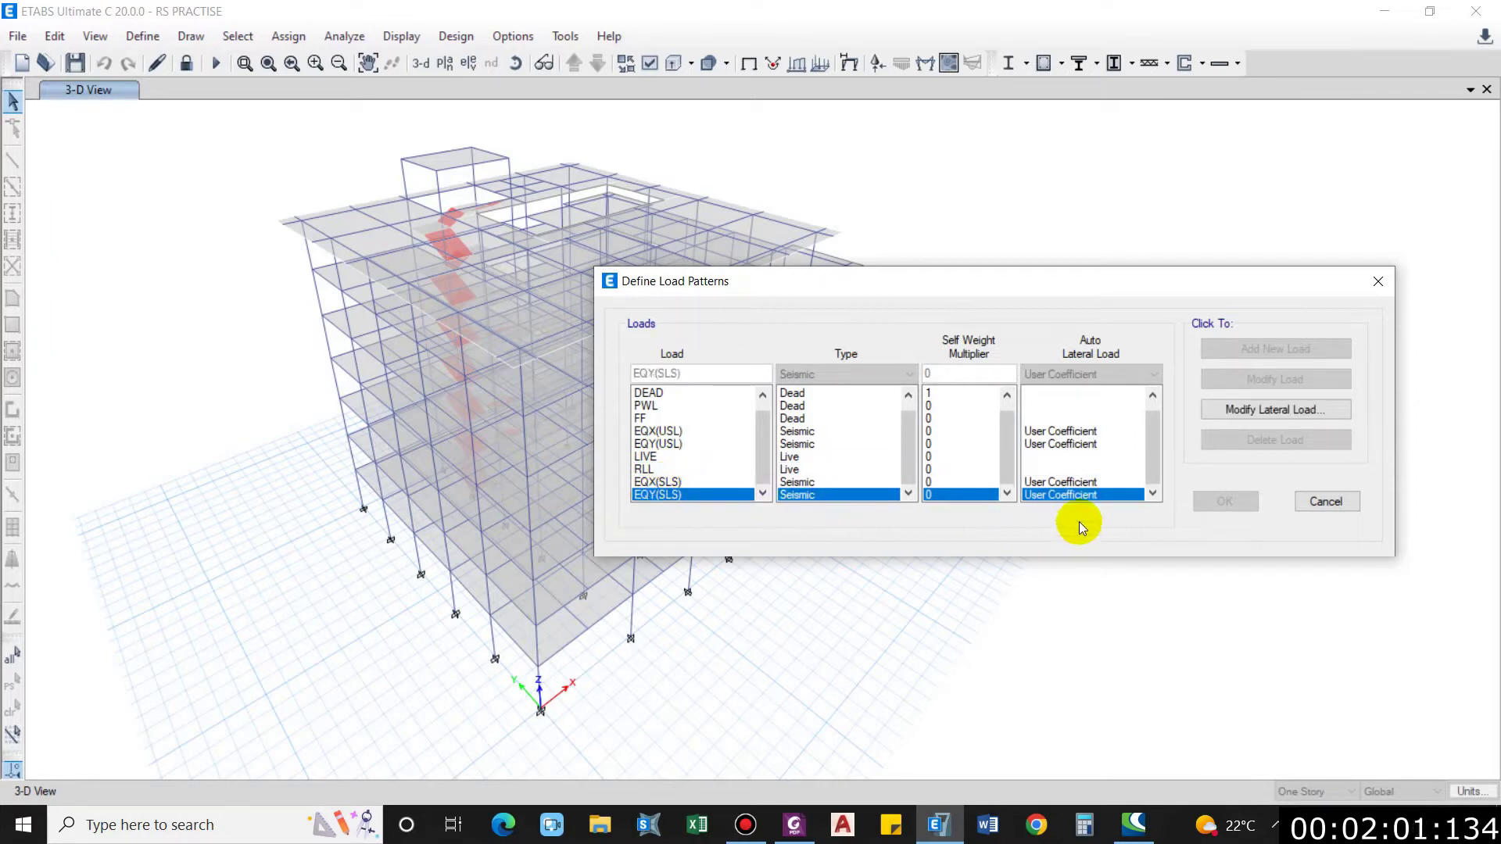
pyautogui.click(1253, 499)
# Step: Open the load combinations and examine the defined combos, including DL + LL
pyautogui.click(143, 36)
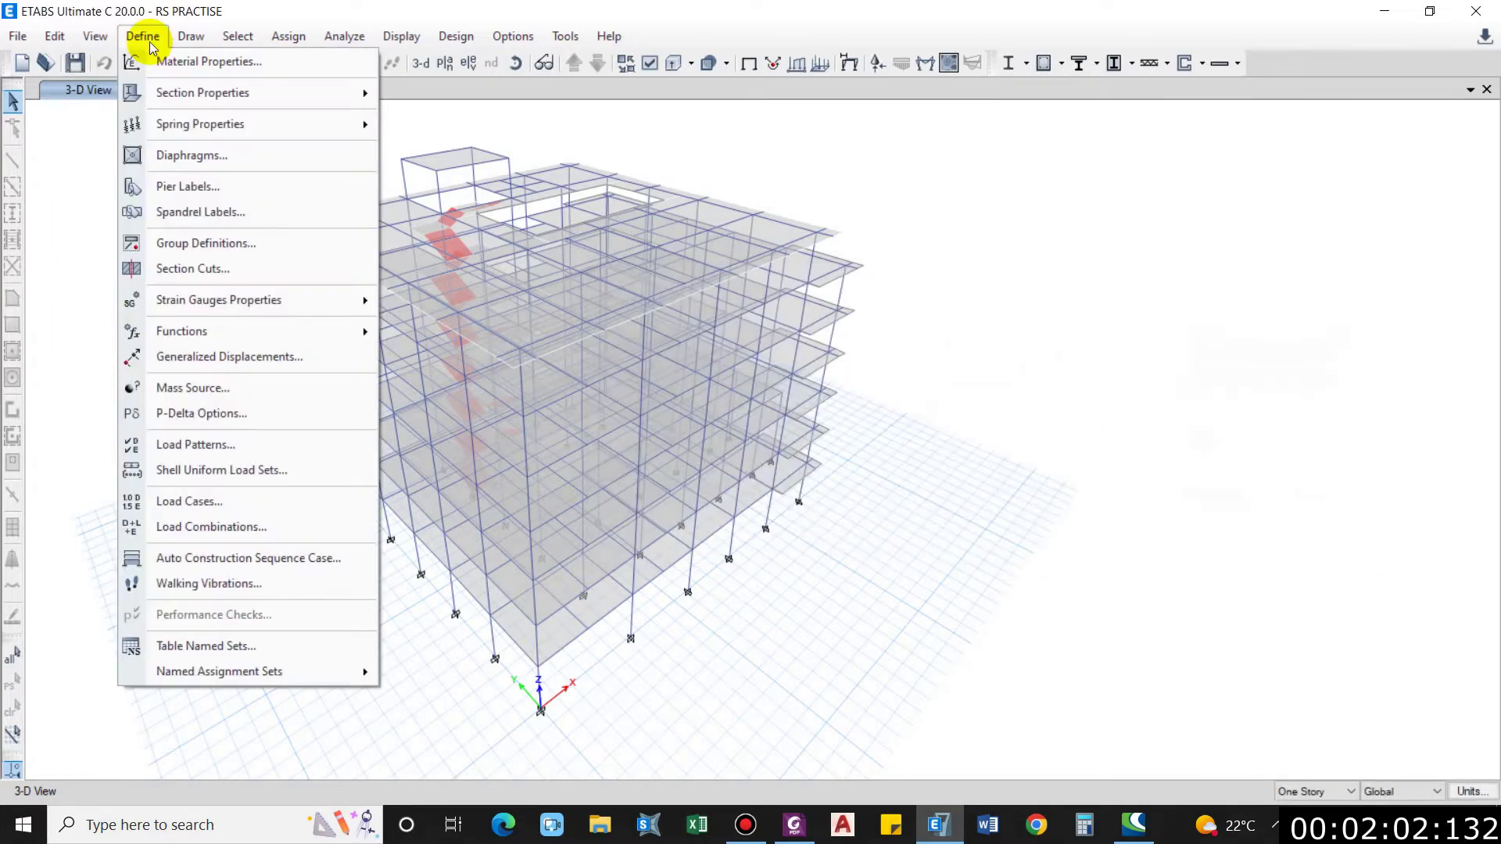
pyautogui.click(223, 523)
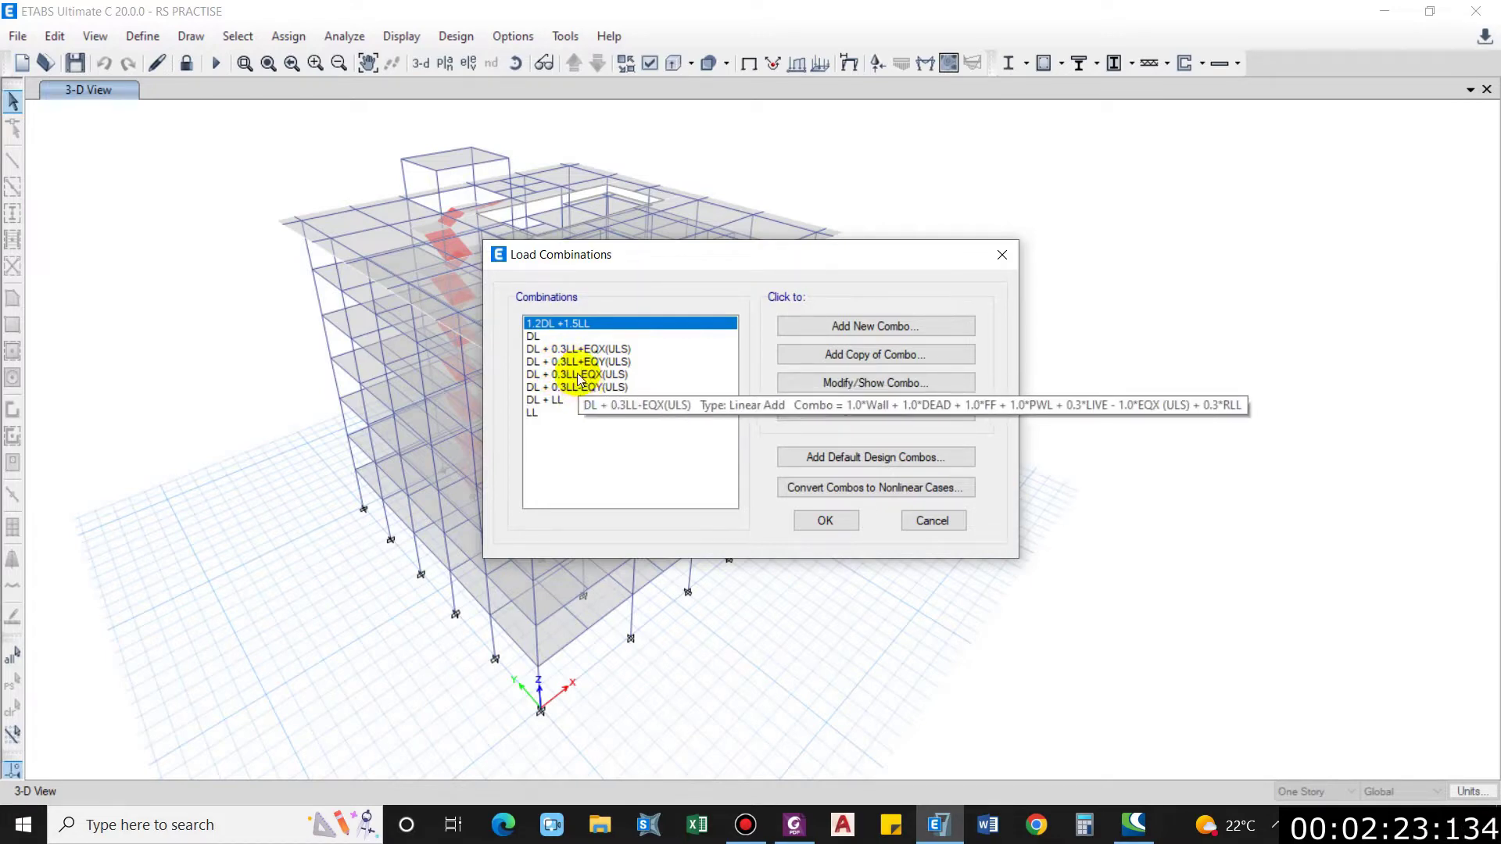
pyautogui.click(557, 401)
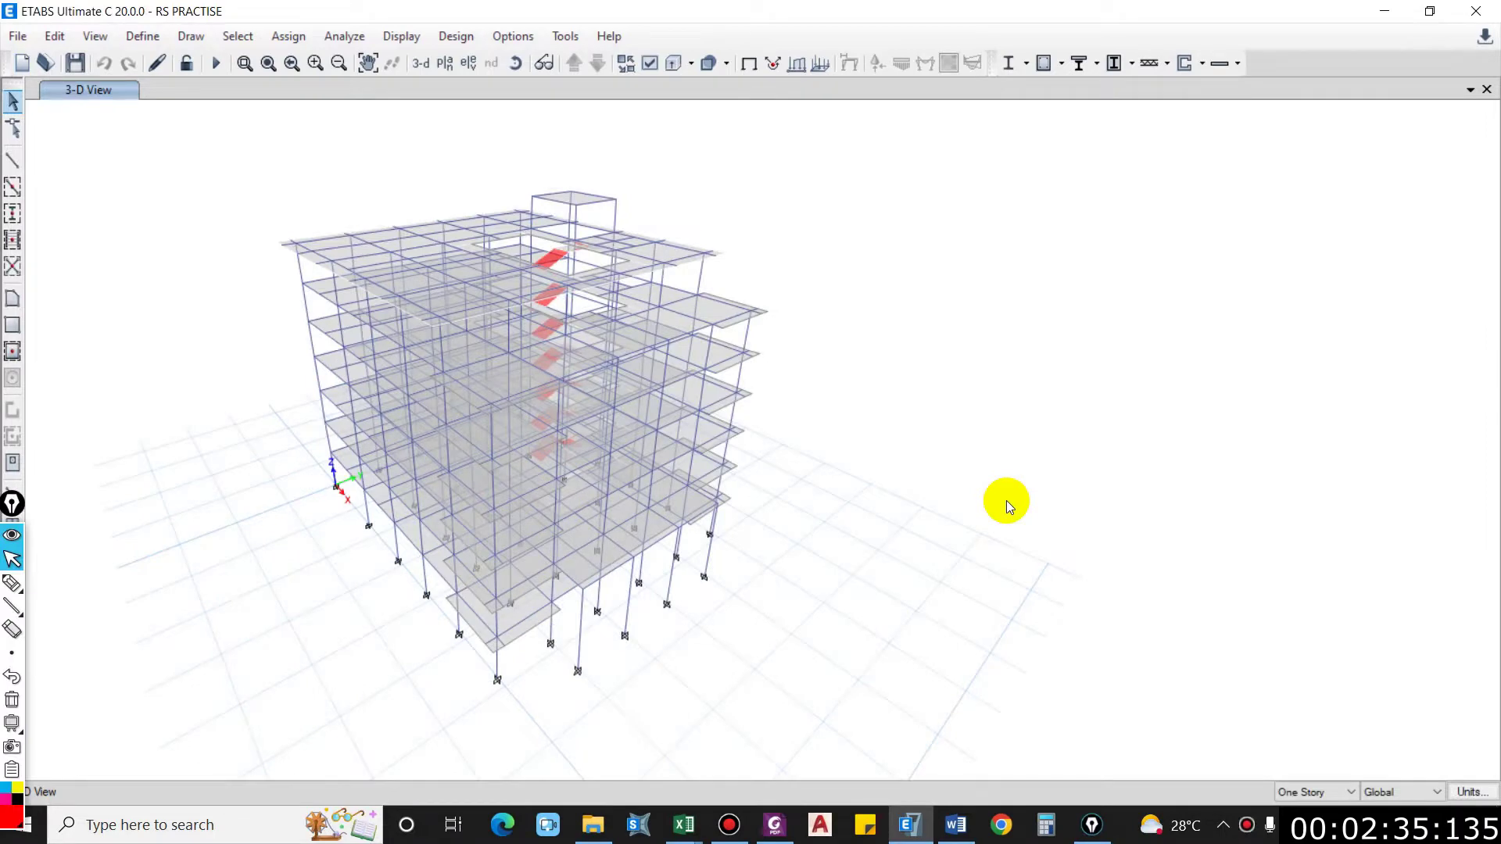
# Step: Switch to the NBC 105 PDF, read section 3.2 on the applicability of analysis methods, and return to ETABS
pyautogui.click(777, 825)
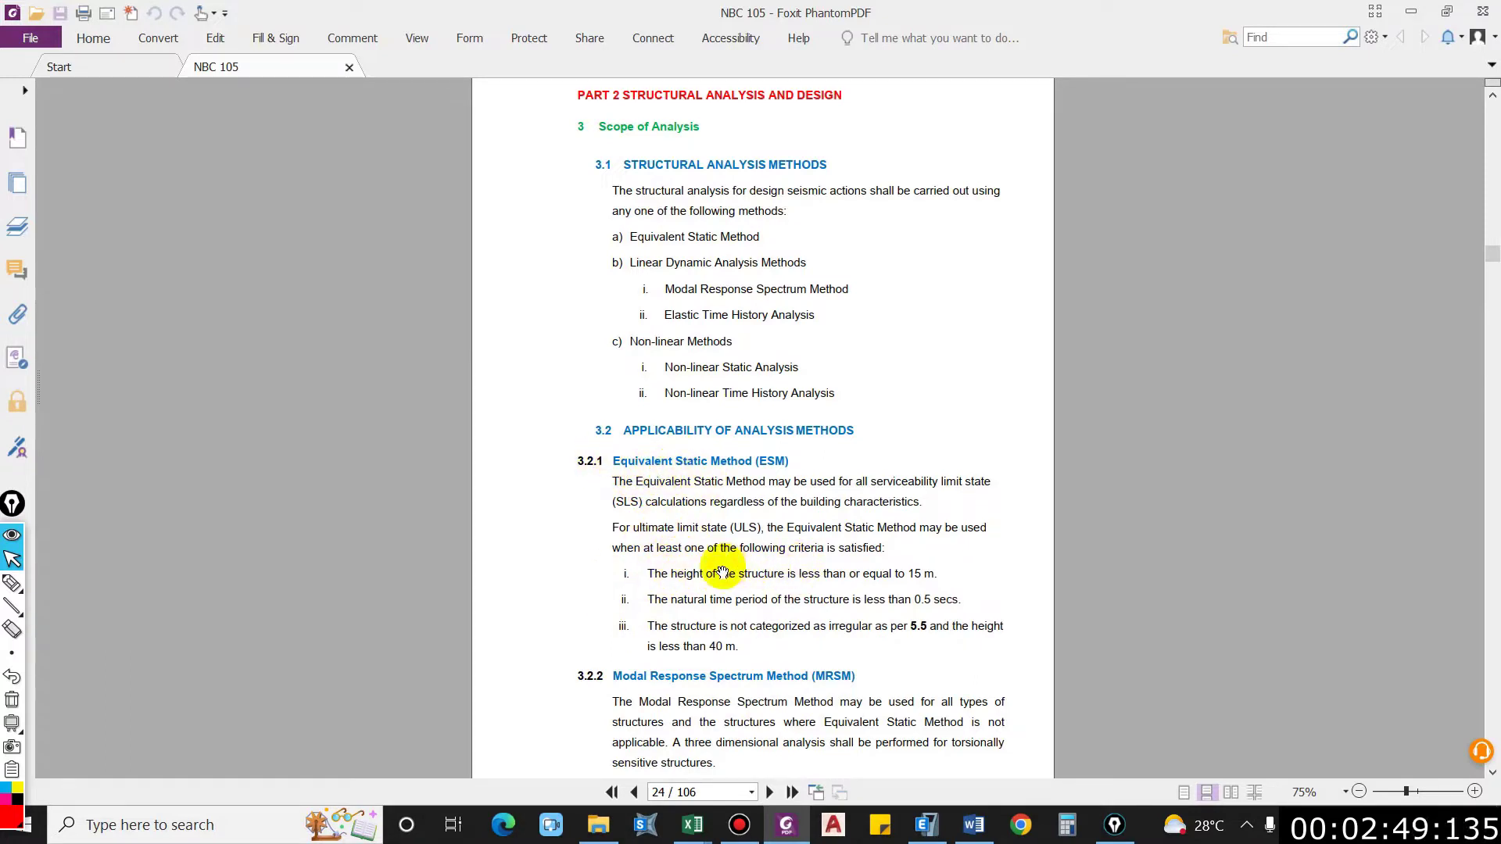
pyautogui.scroll(-1, 704, 579)
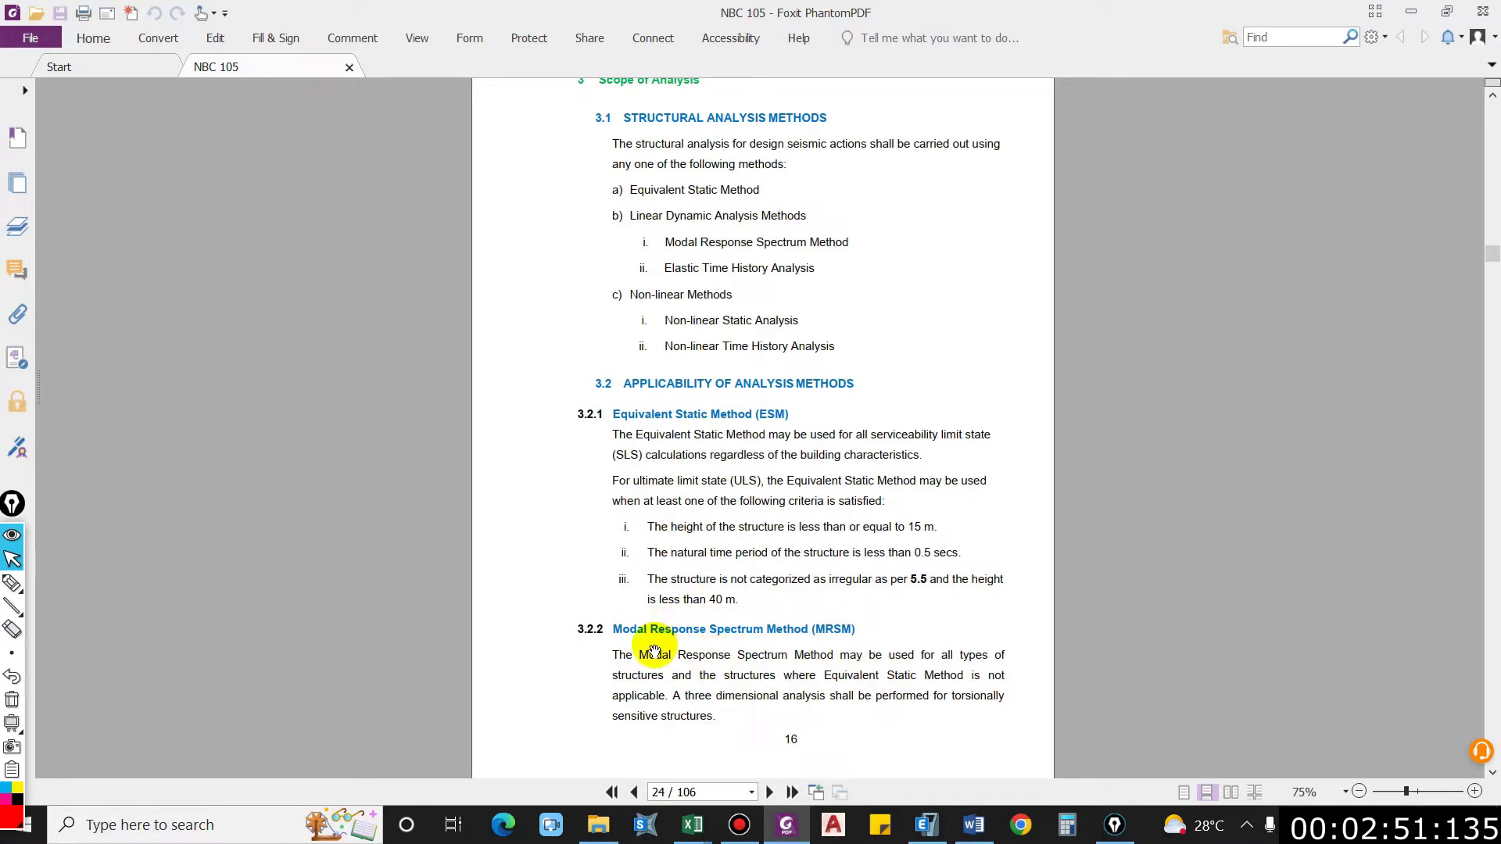
pyautogui.scroll(-2, 696, 456)
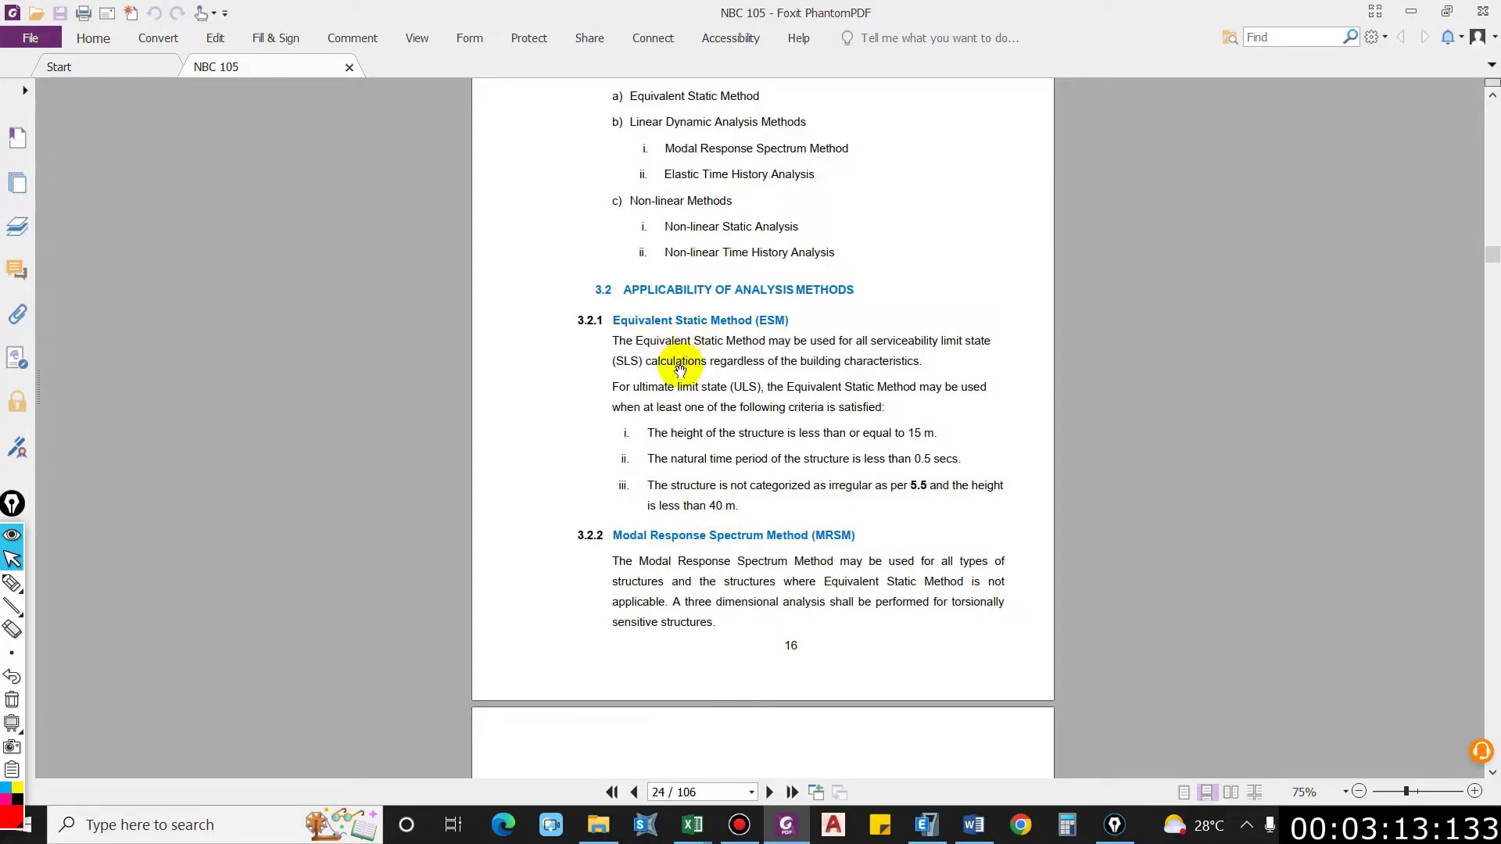
pyautogui.click(926, 825)
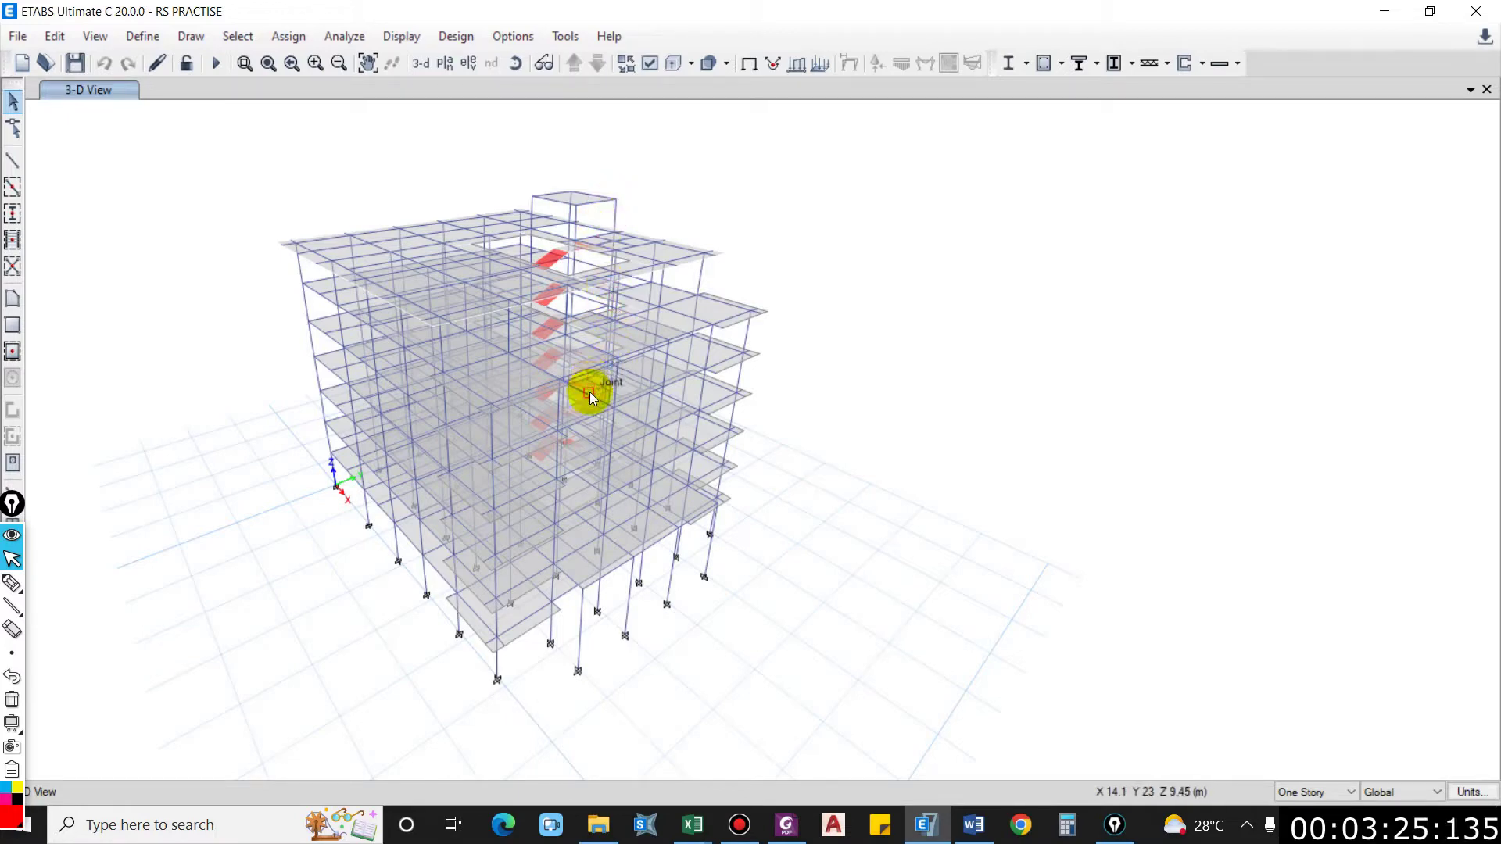
# Step: Switch to the NBC 105 PDF and read section 5.1 on periods of vibration, including the Rayleigh Method in 5.1.1
pyautogui.click(786, 825)
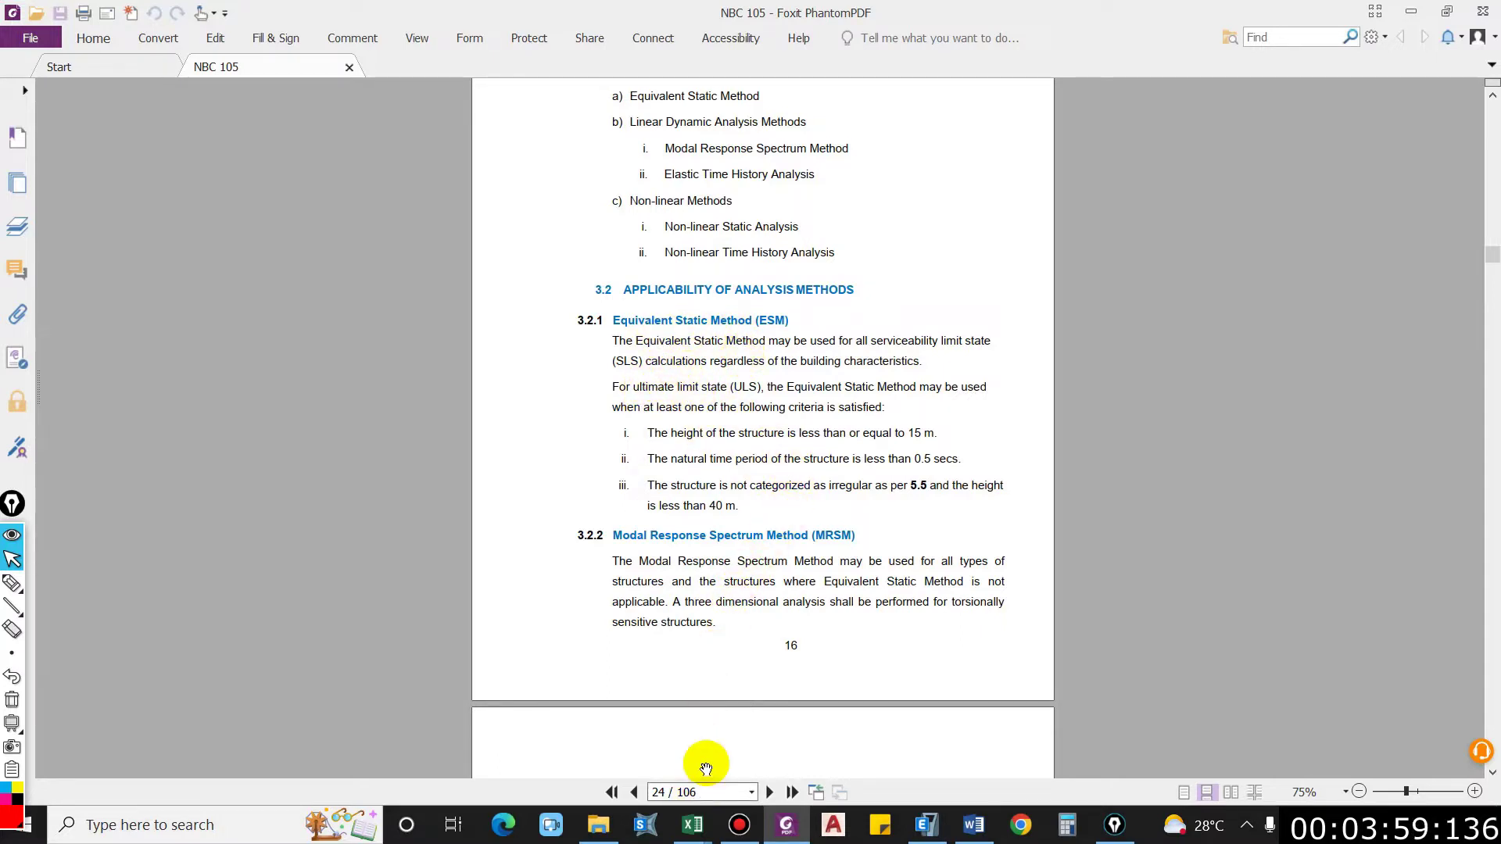
pyautogui.scroll(-12, 764, 500)
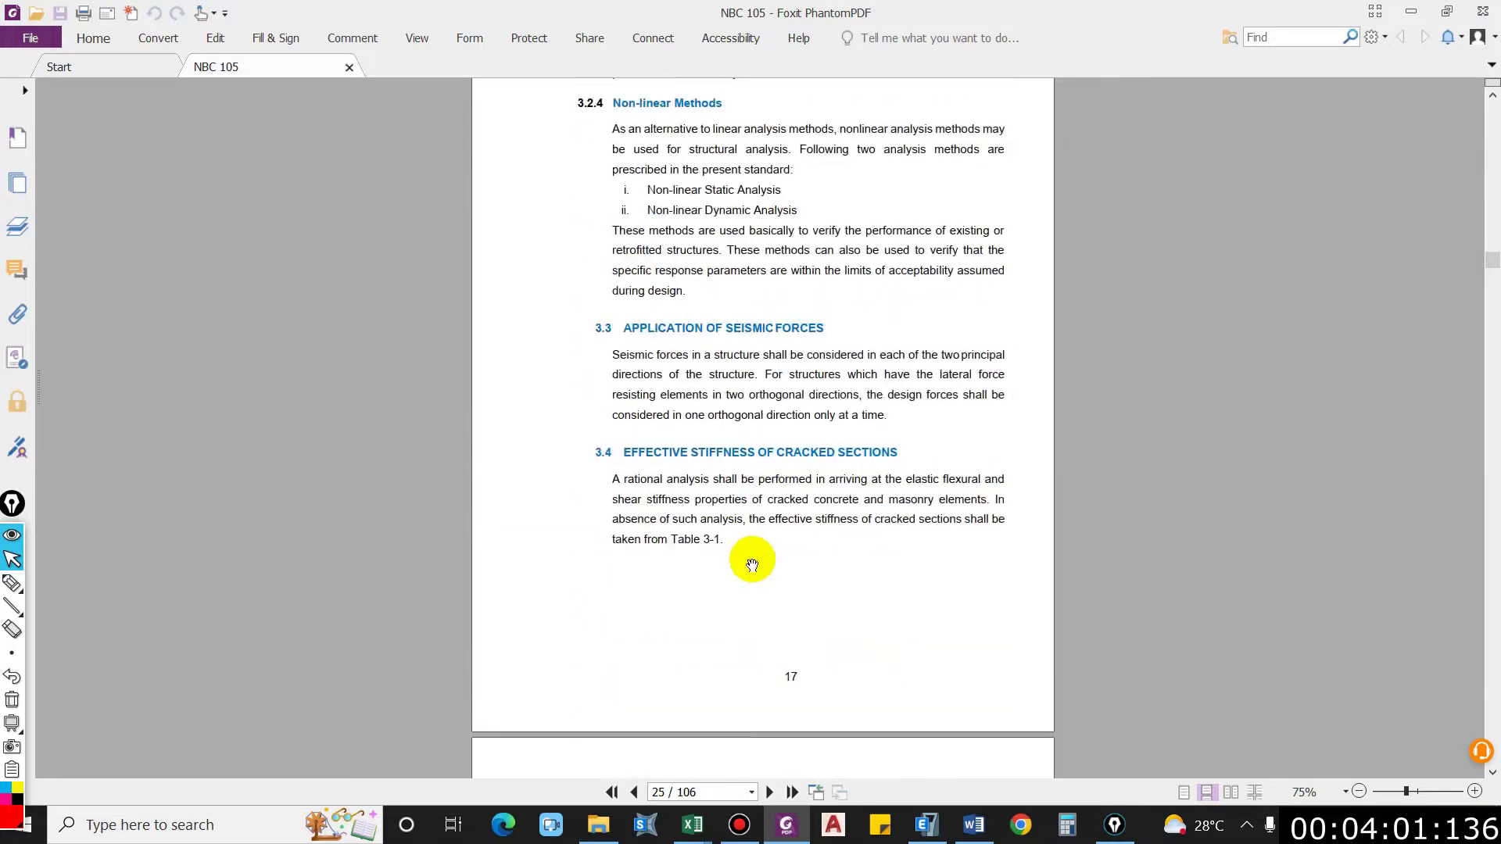
pyautogui.scroll(-13, 751, 578)
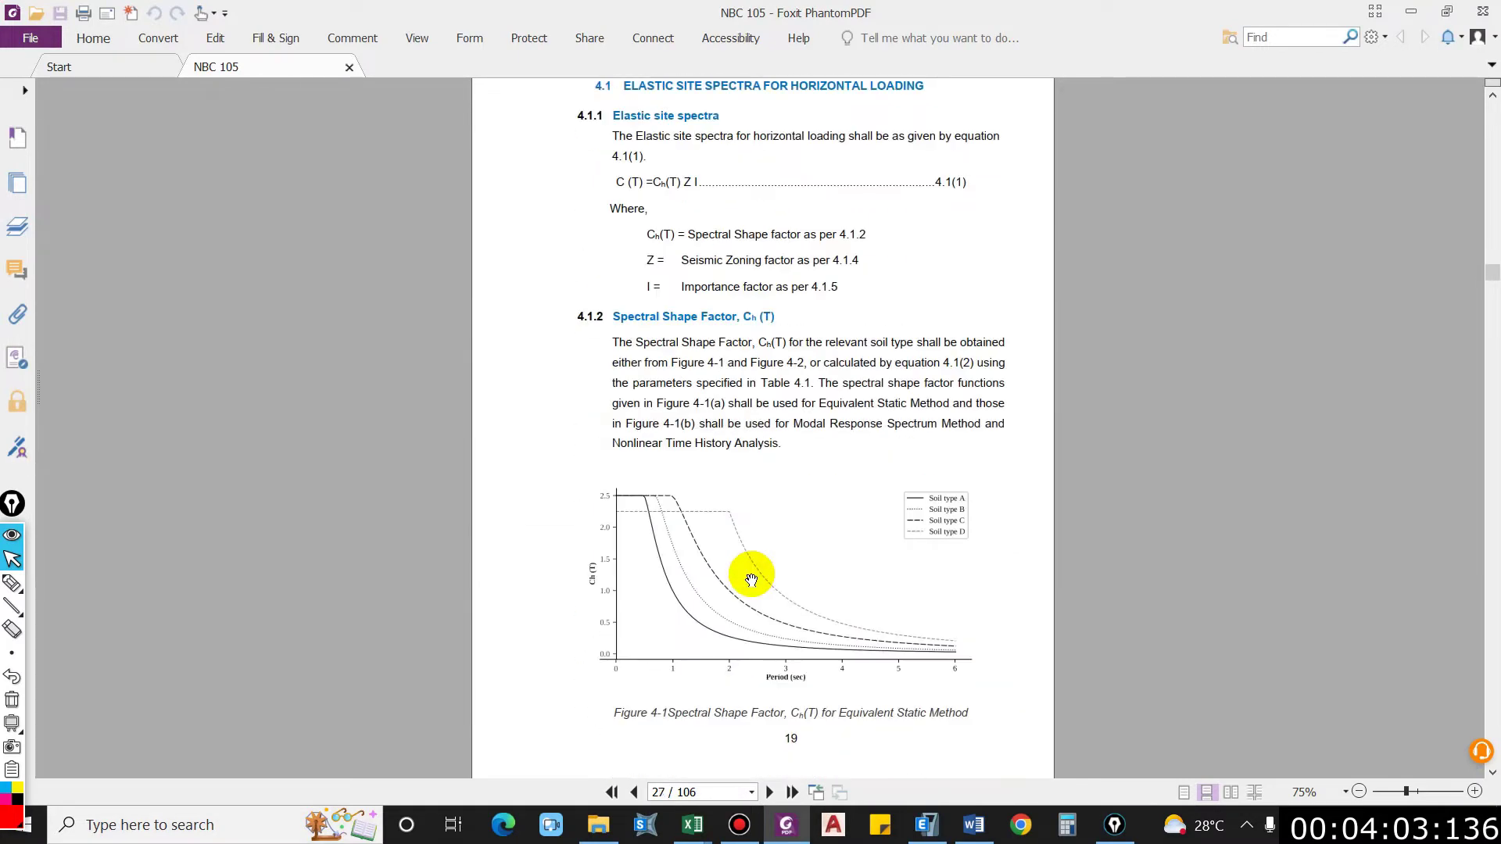
pyautogui.scroll(-20, 749, 576)
pyautogui.scroll(-2, 688, 509)
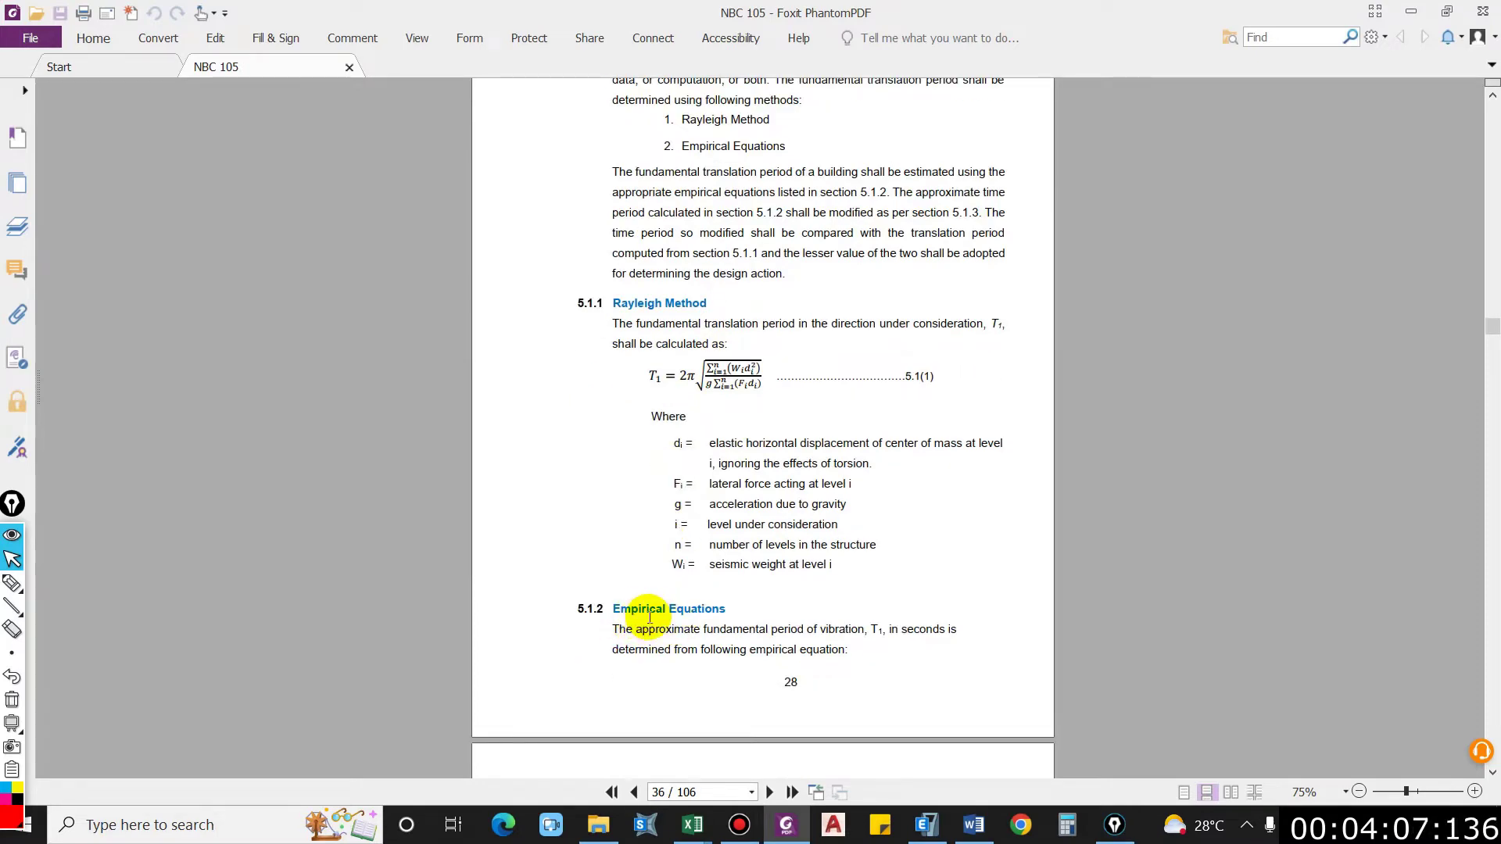
pyautogui.scroll(-3, 661, 412)
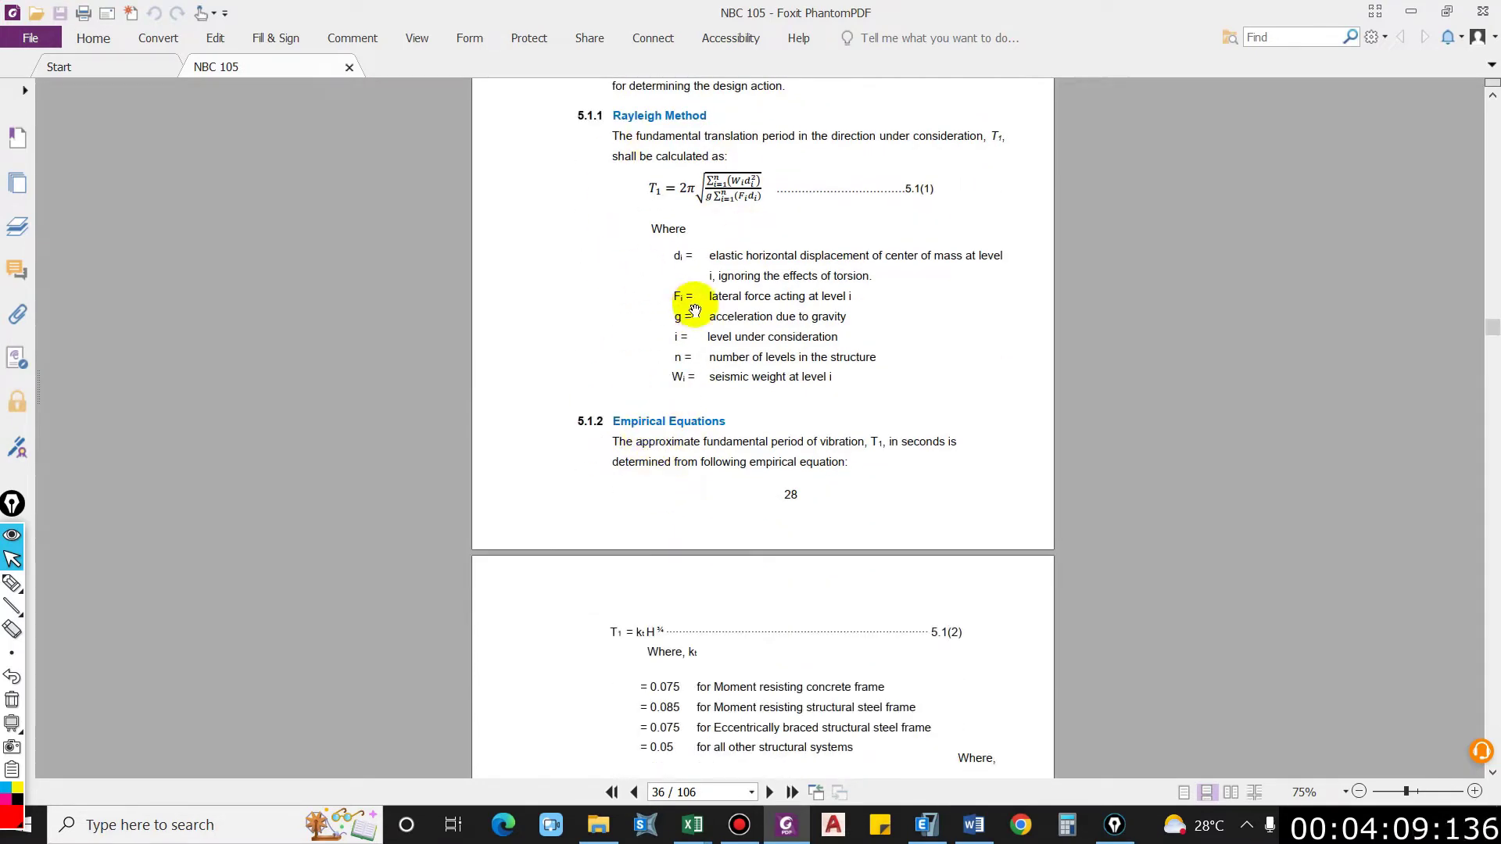
pyautogui.scroll(6, 660, 442)
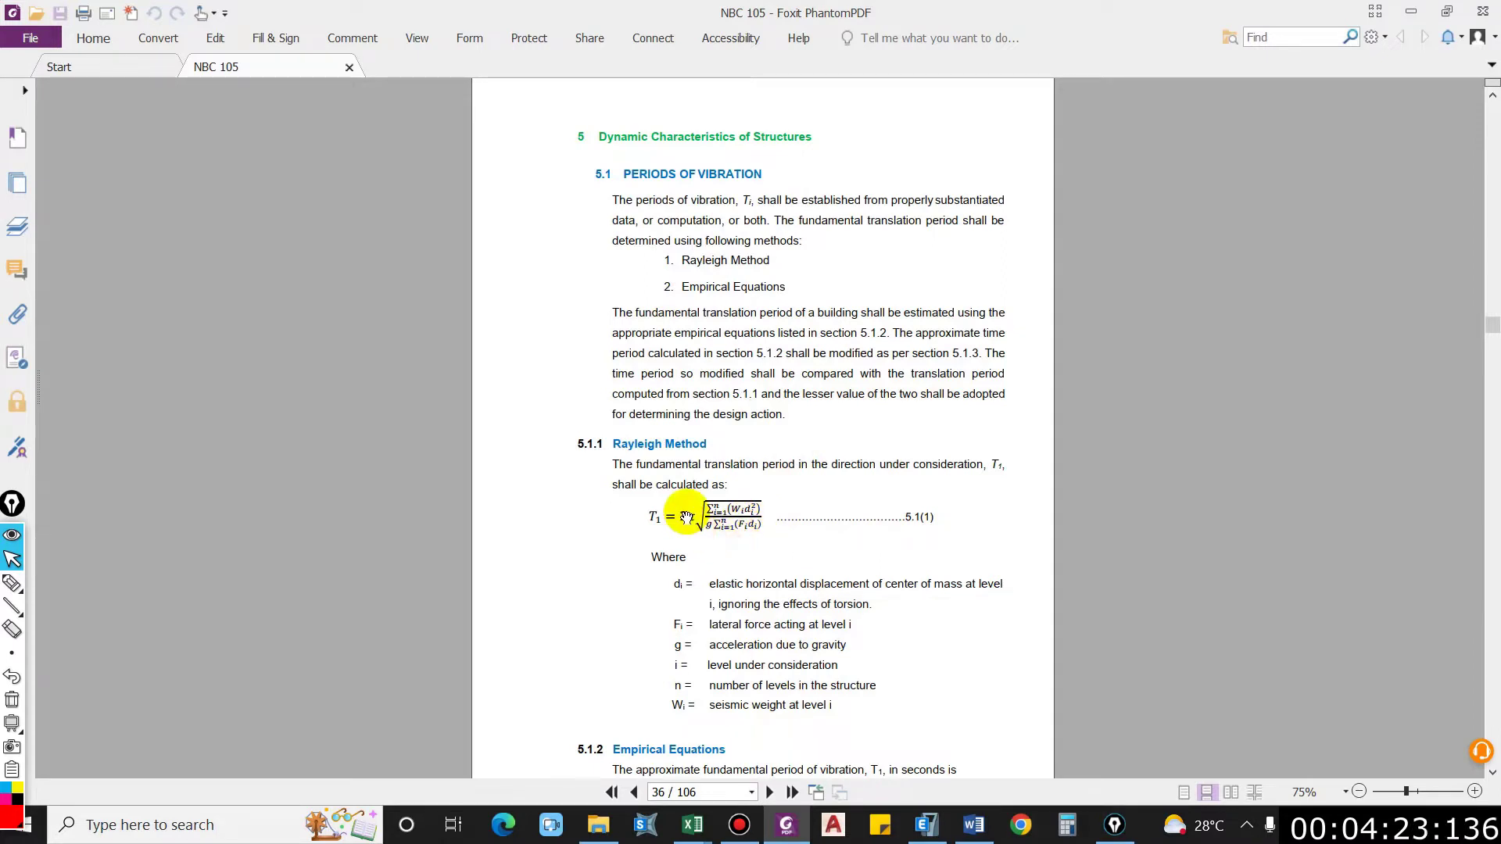
pyautogui.scroll(-3, 610, 618)
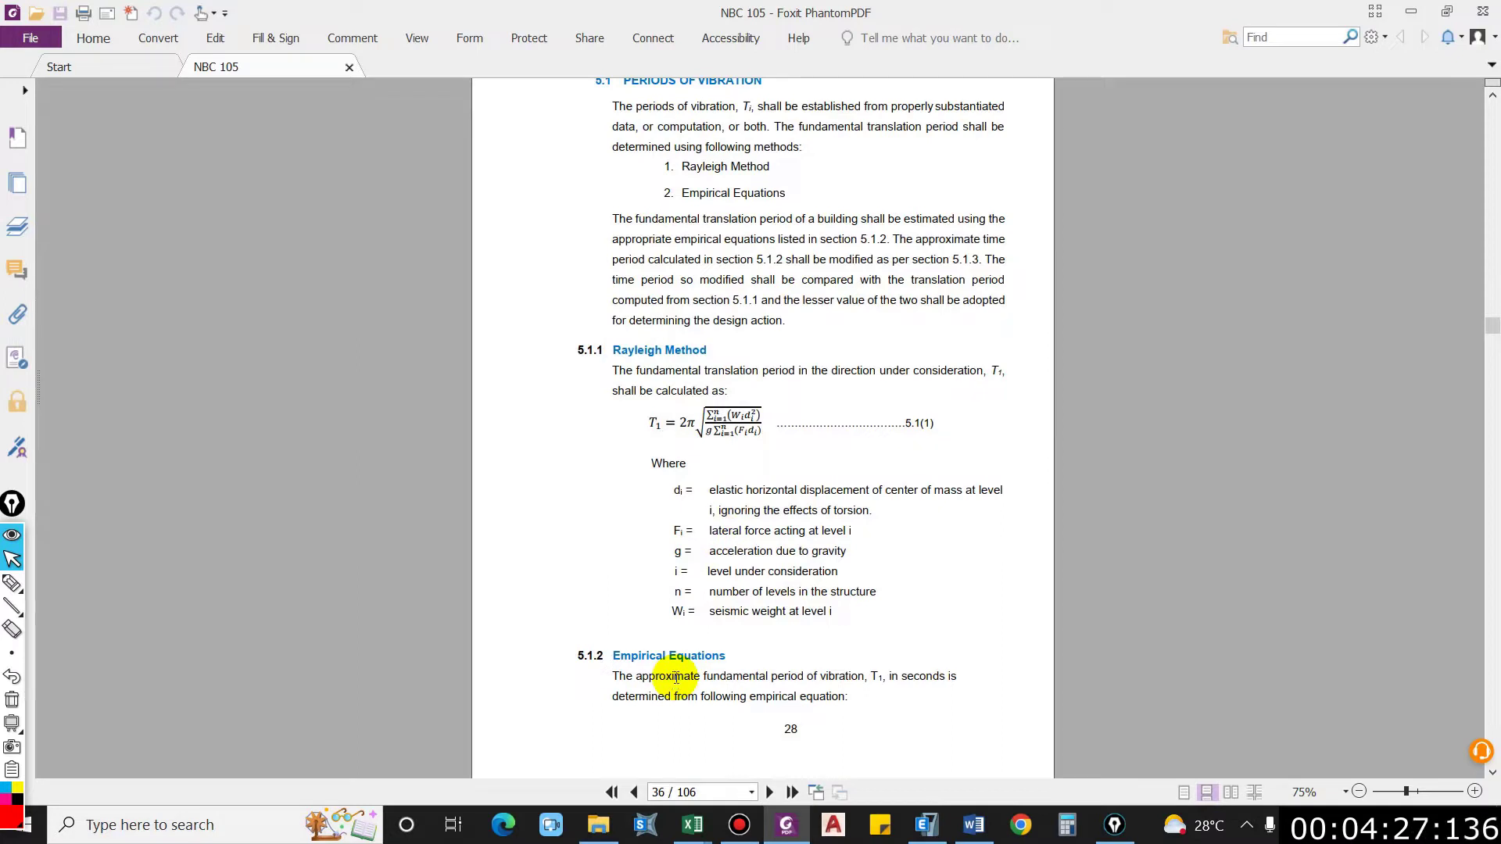
pyautogui.scroll(-1, 685, 657)
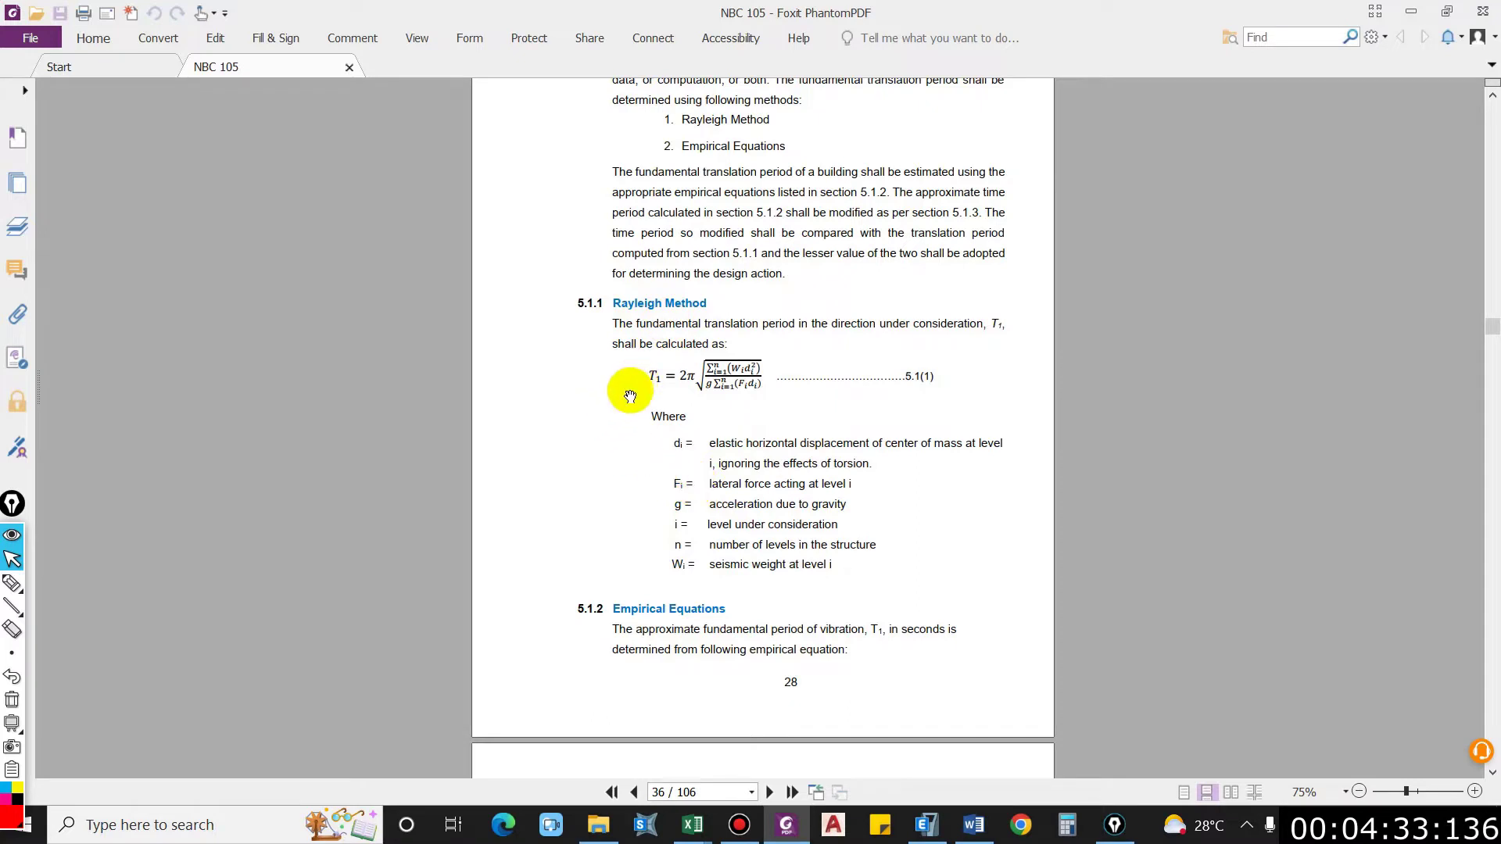
# Step: Read the empirical period equation in section 5.1.2 and the amplification of the approximate period in section 5.1.3
pyautogui.scroll(-2, 656, 473)
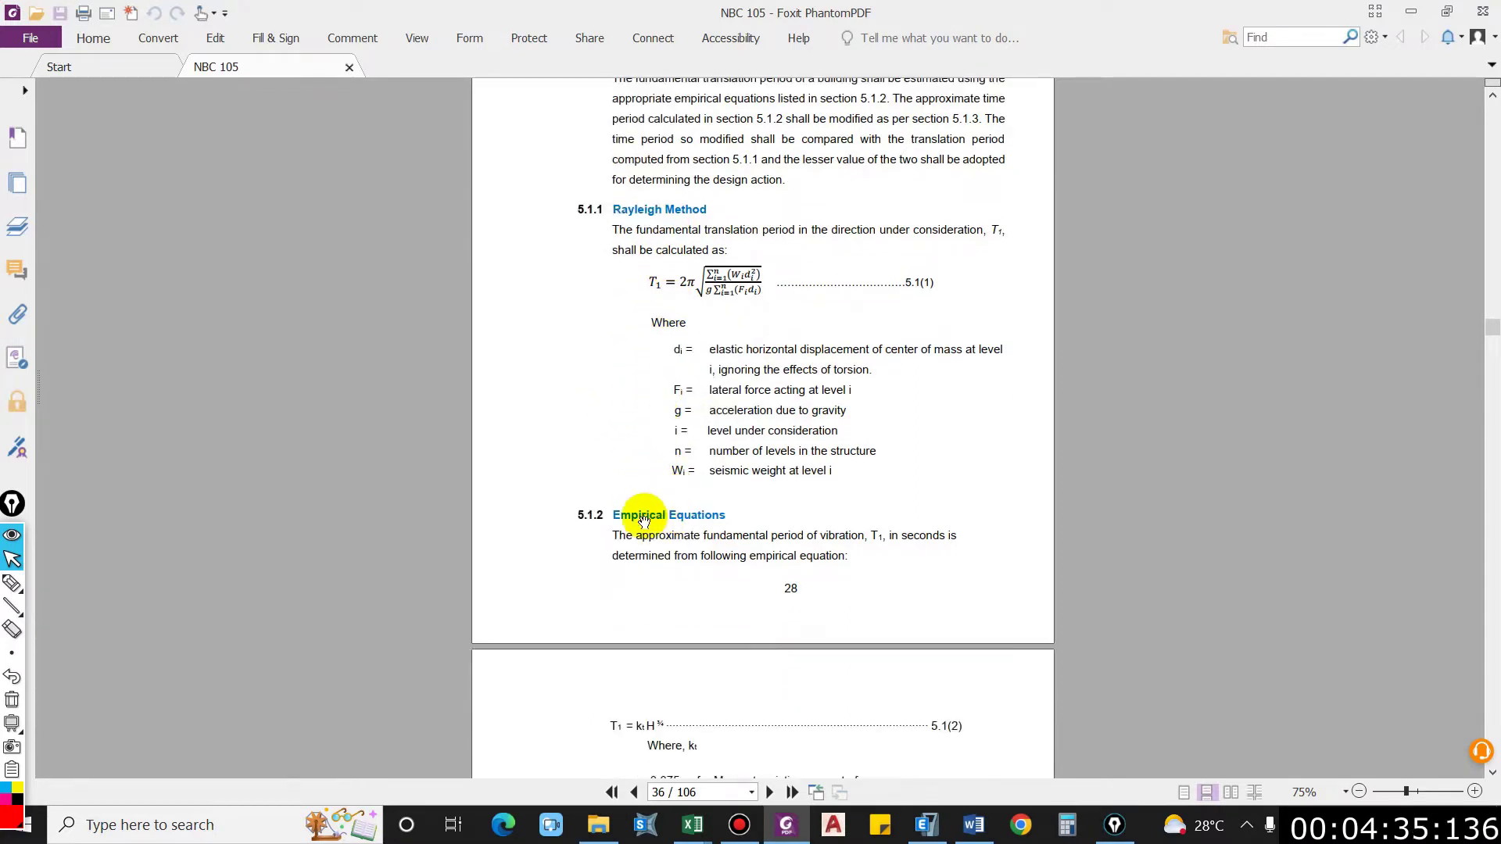
pyautogui.scroll(-2, 636, 512)
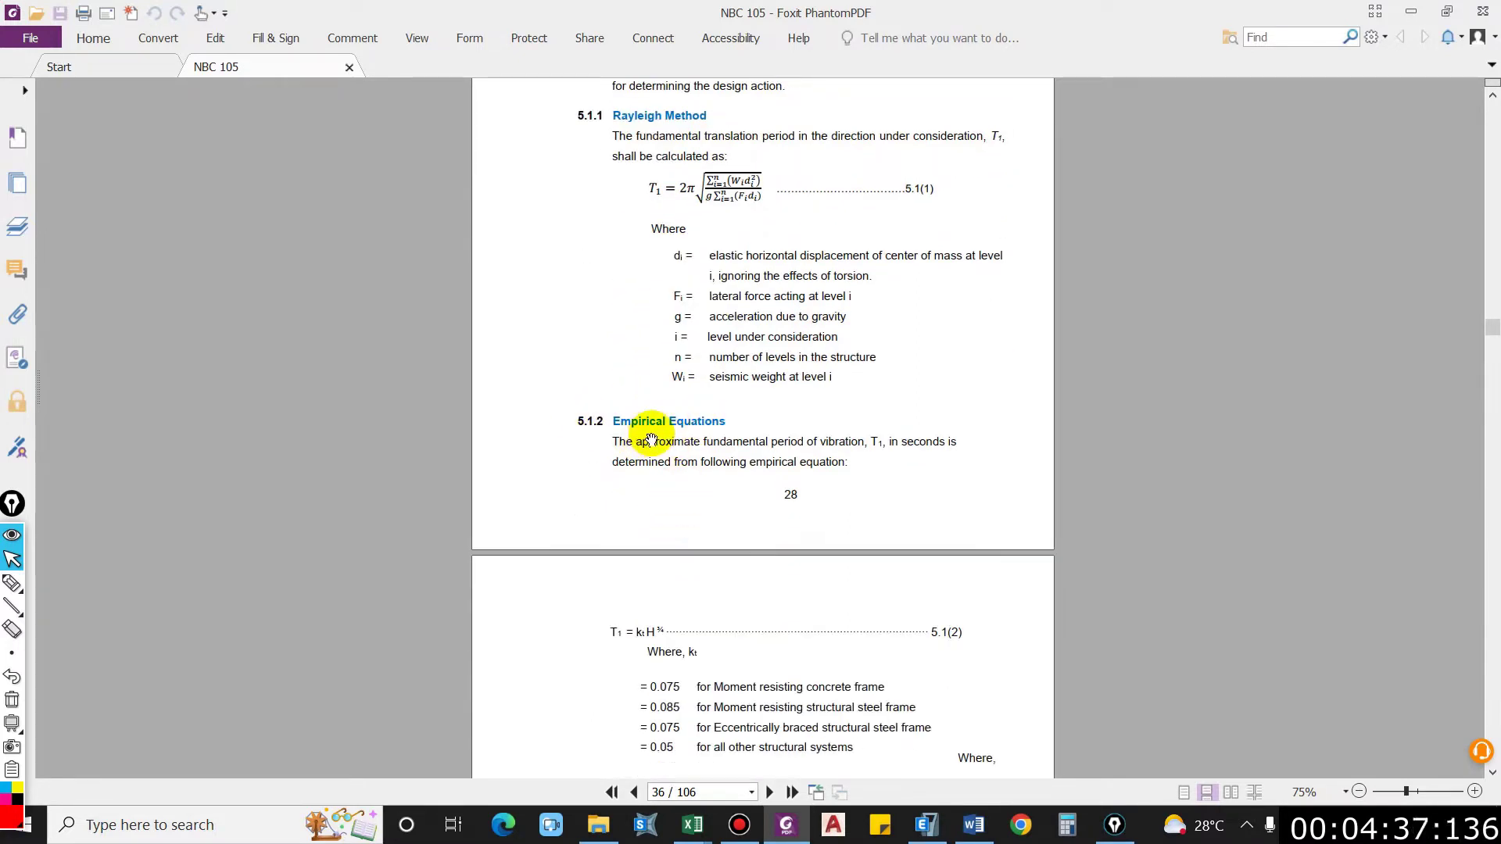
pyautogui.scroll(-2, 703, 510)
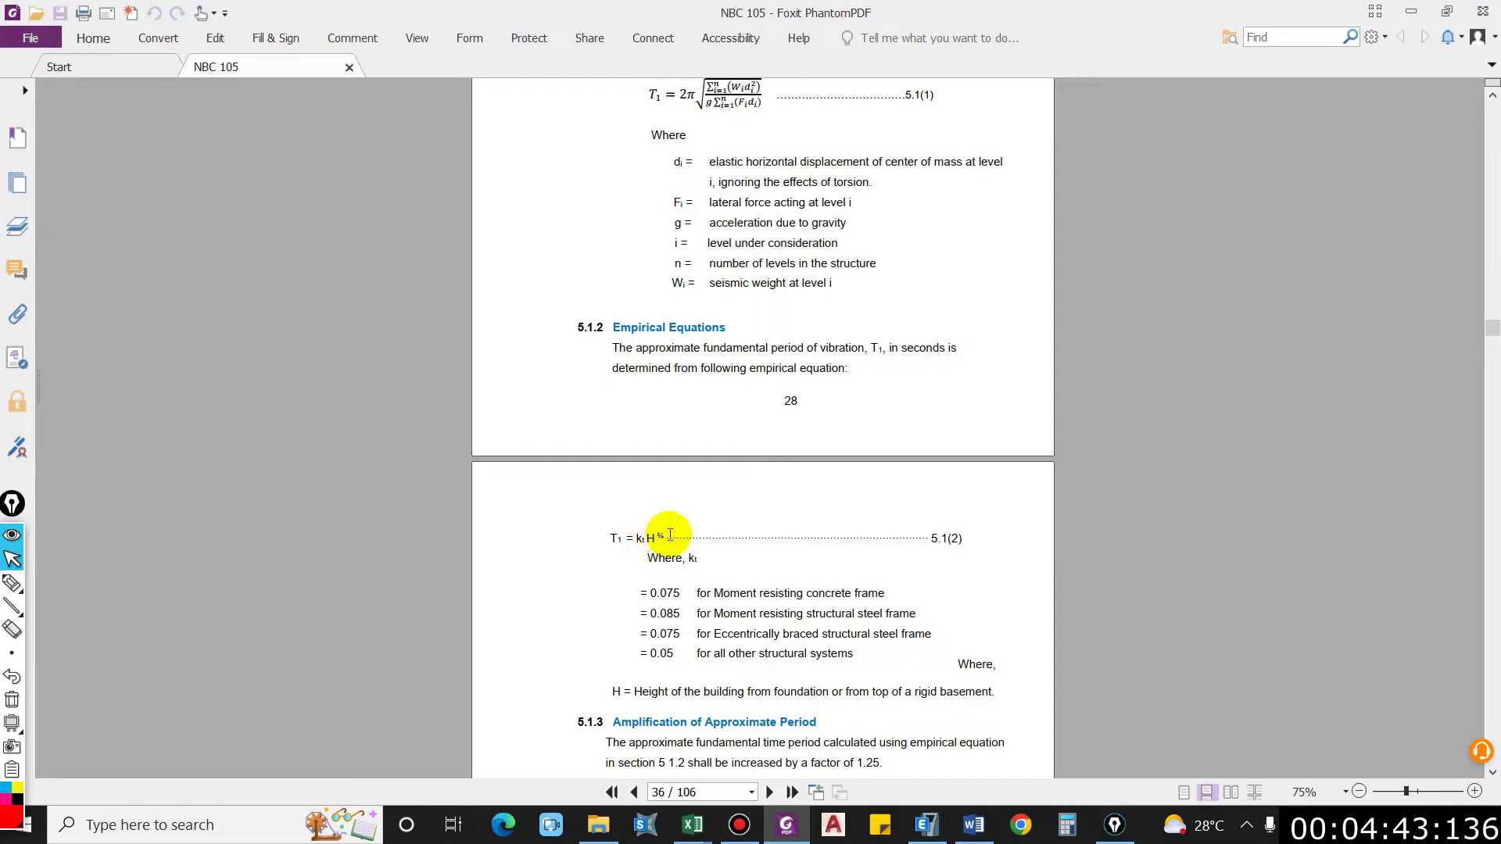
pyautogui.scroll(-1, 655, 544)
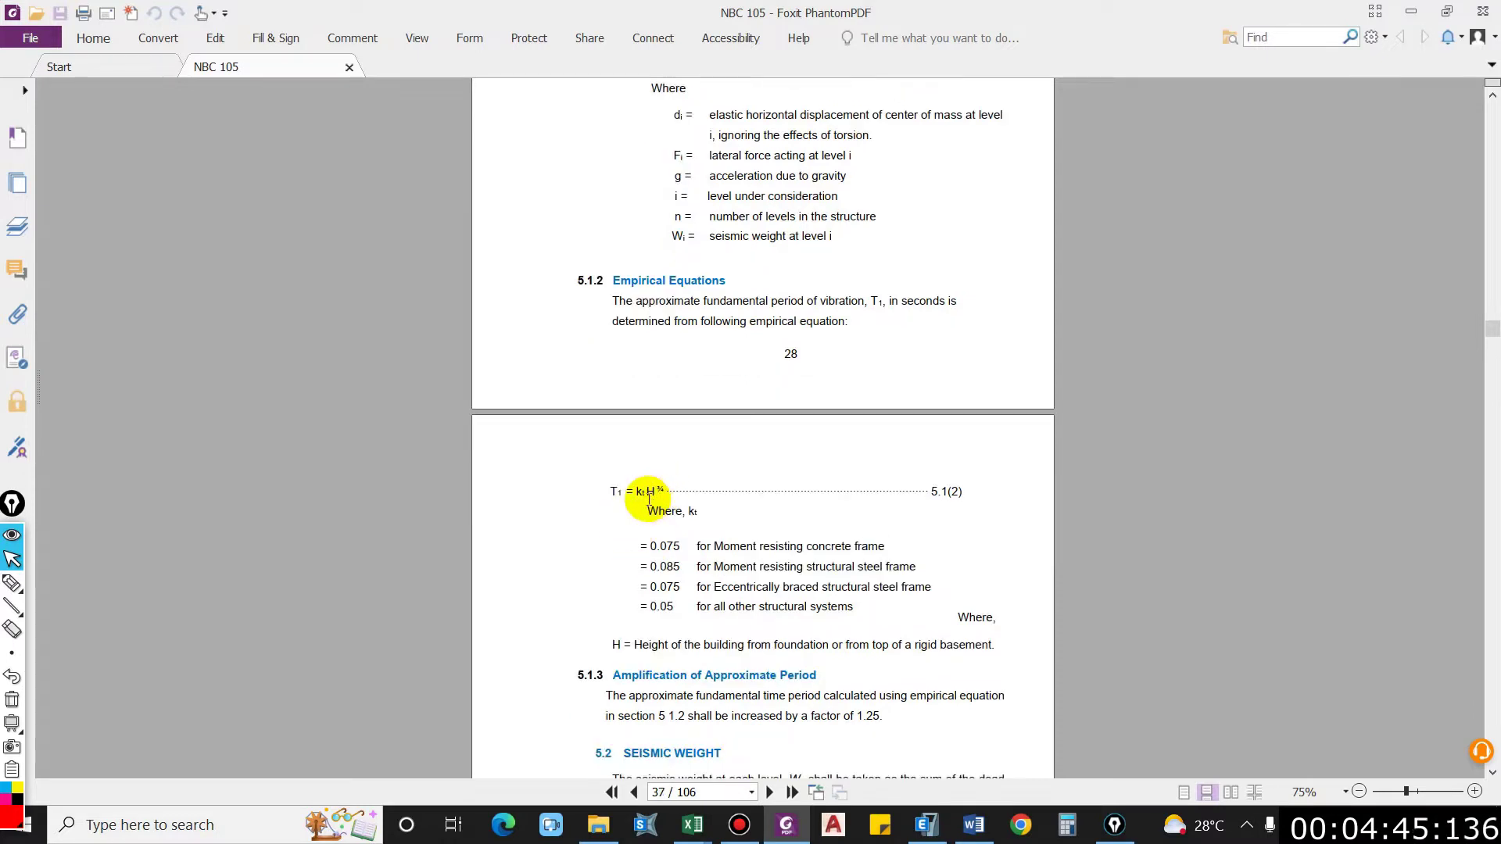
pyautogui.scroll(-1, 664, 551)
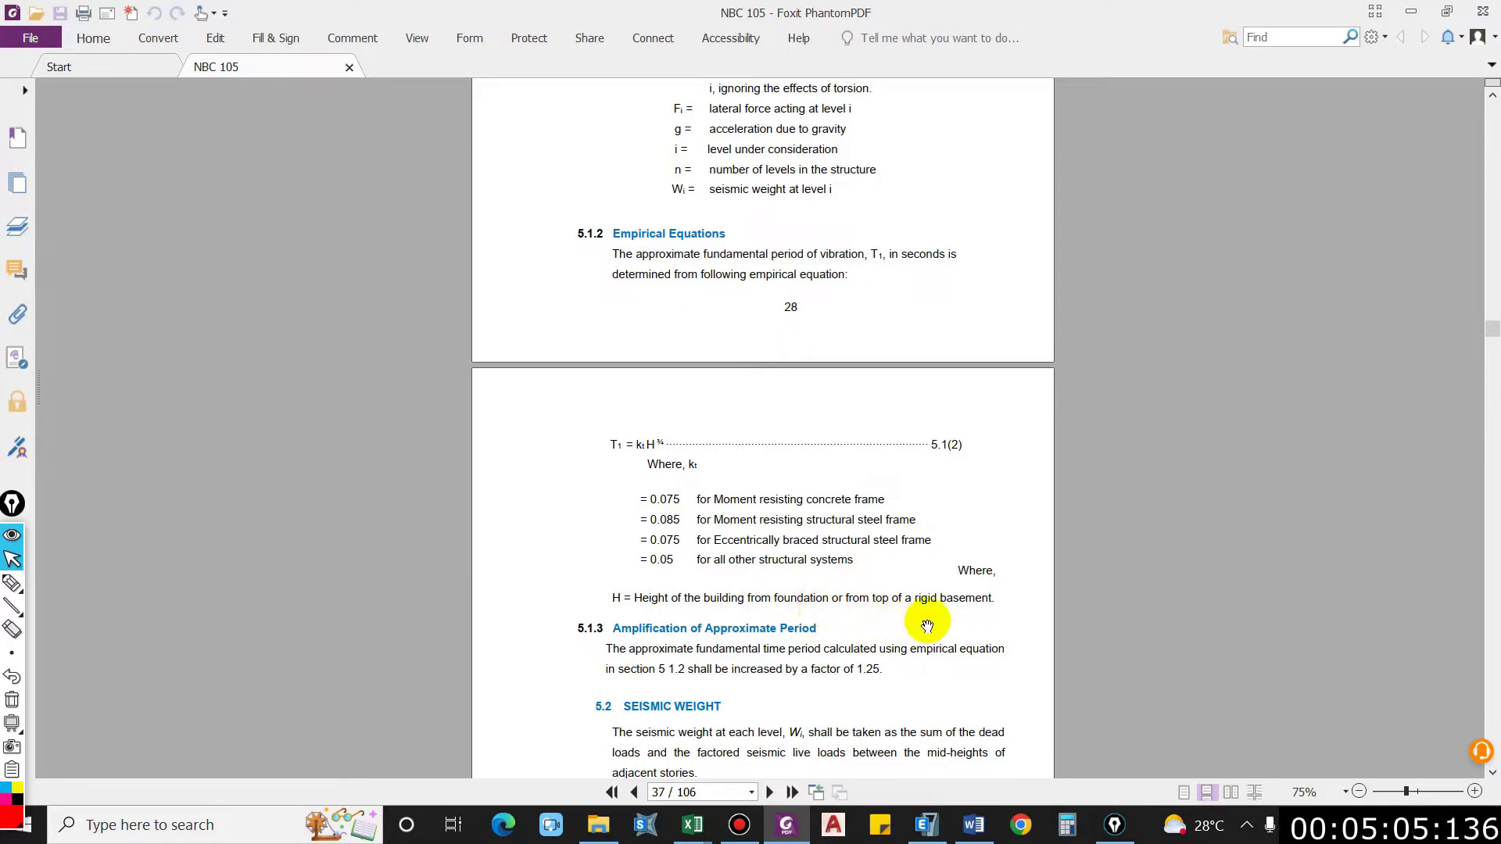
pyautogui.scroll(-2, 866, 617)
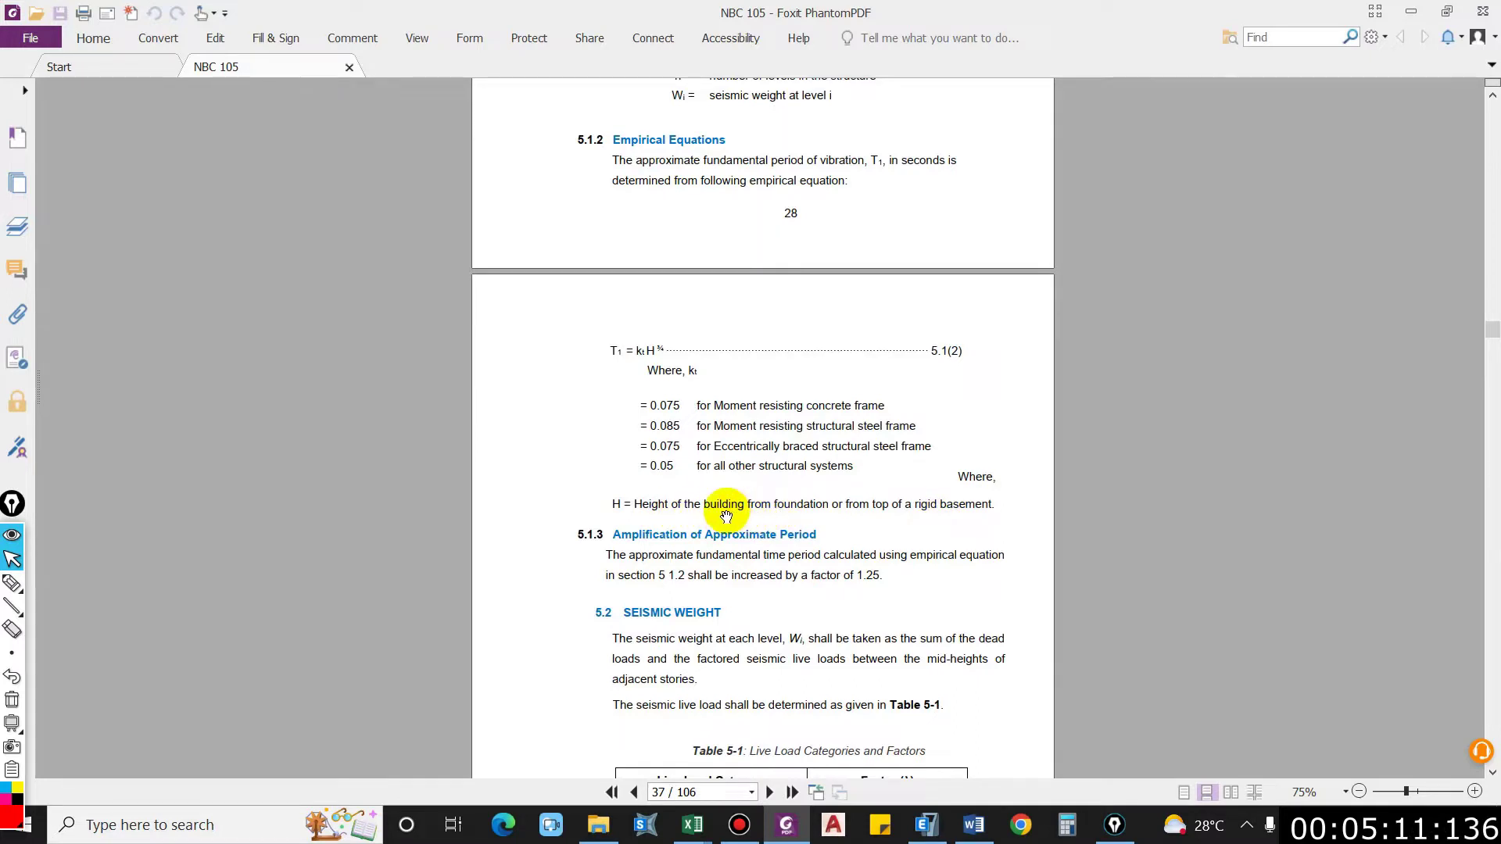
pyautogui.scroll(-1, 770, 522)
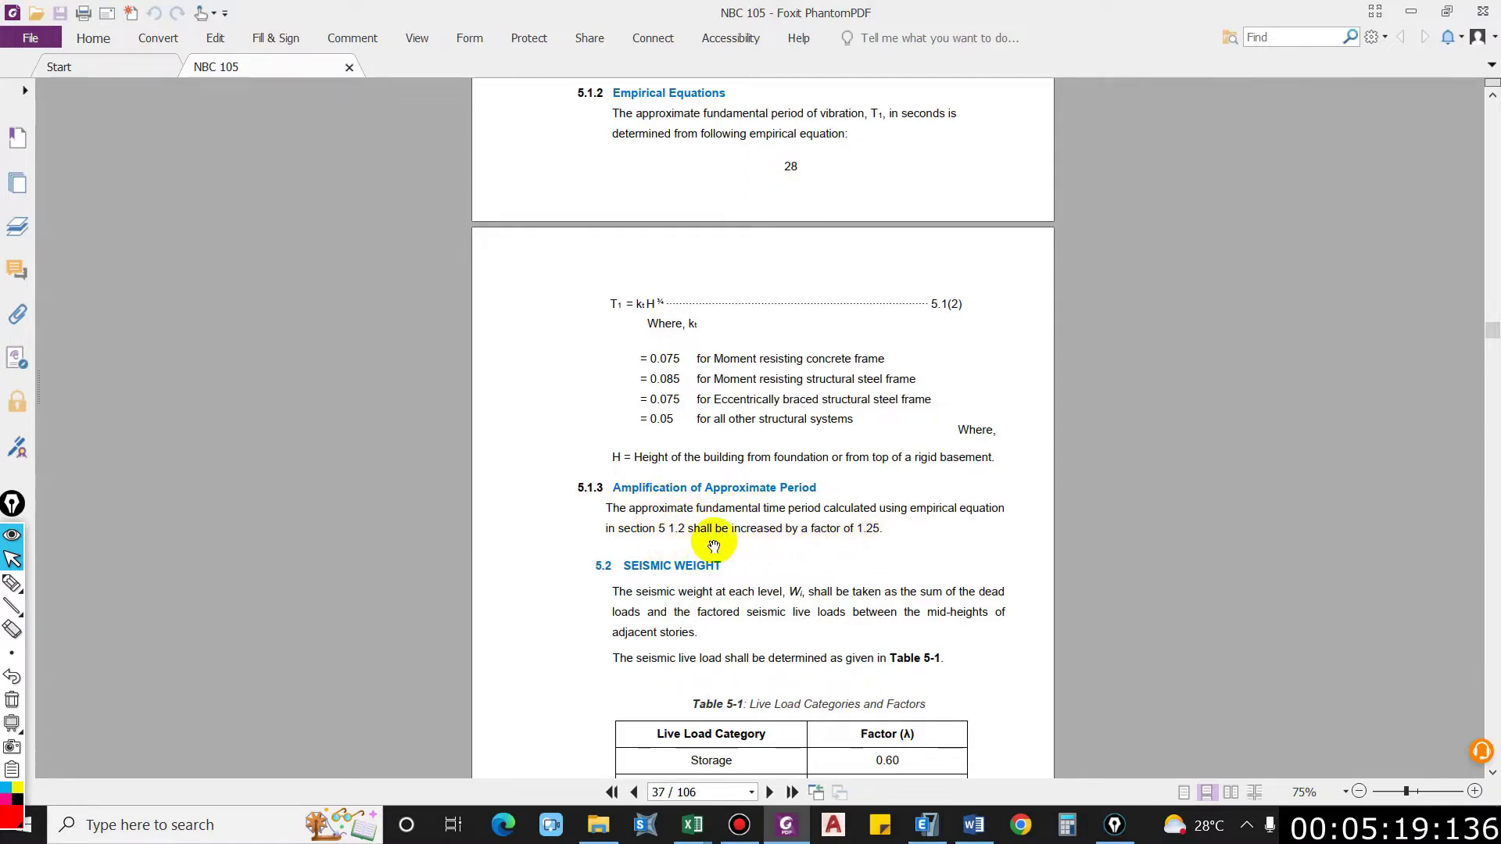
pyautogui.scroll(3, 727, 541)
# Step: Open the calculator, glance at the building model in ETABS, and compute 28.65 raised to the power 0.75
pyautogui.press('XF86Calculator')
pyautogui.click(927, 825)
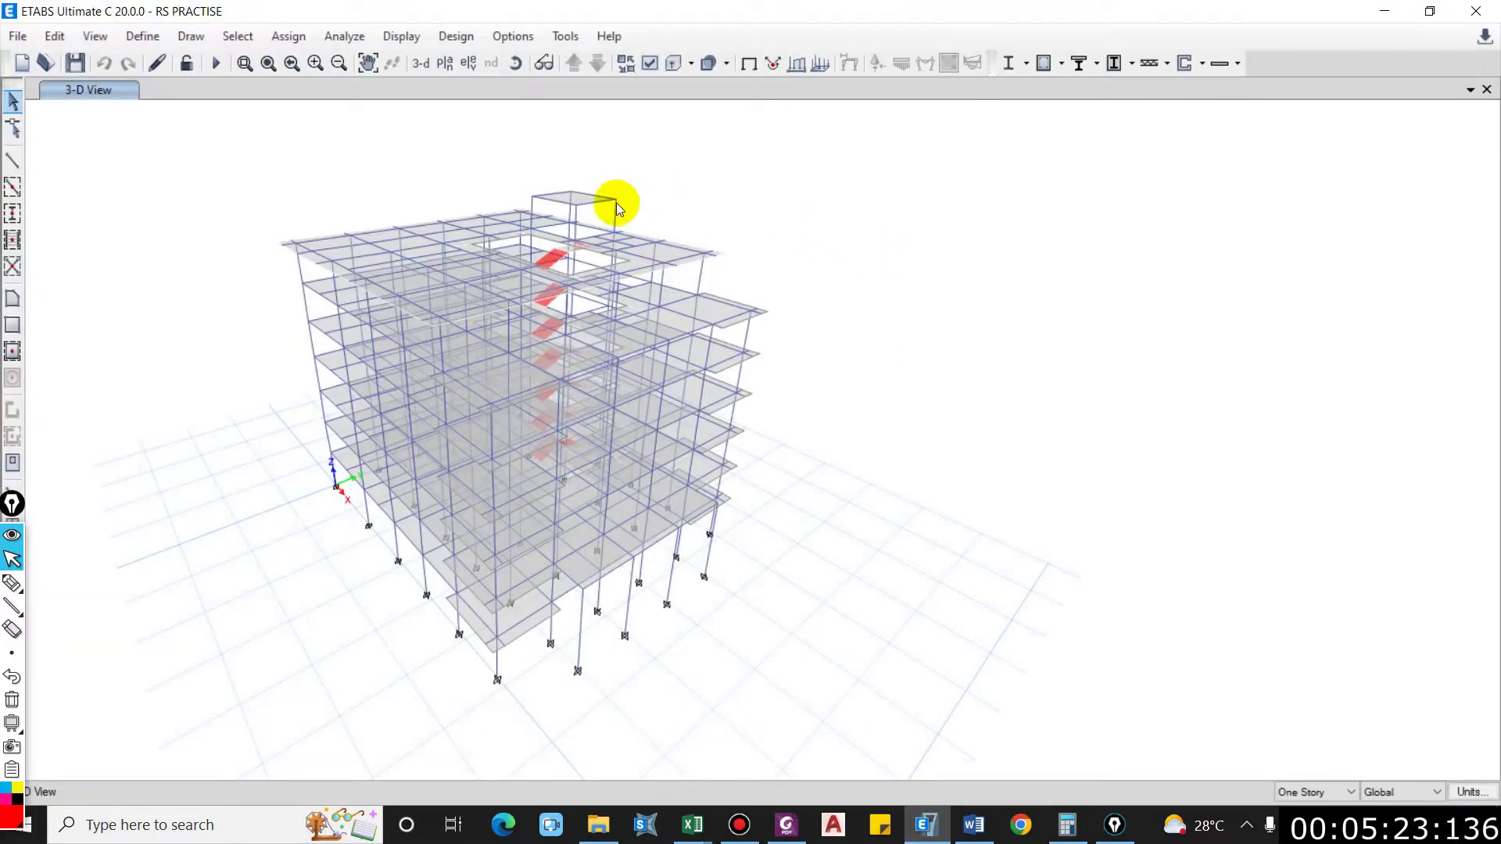
pyautogui.click(1385, 11)
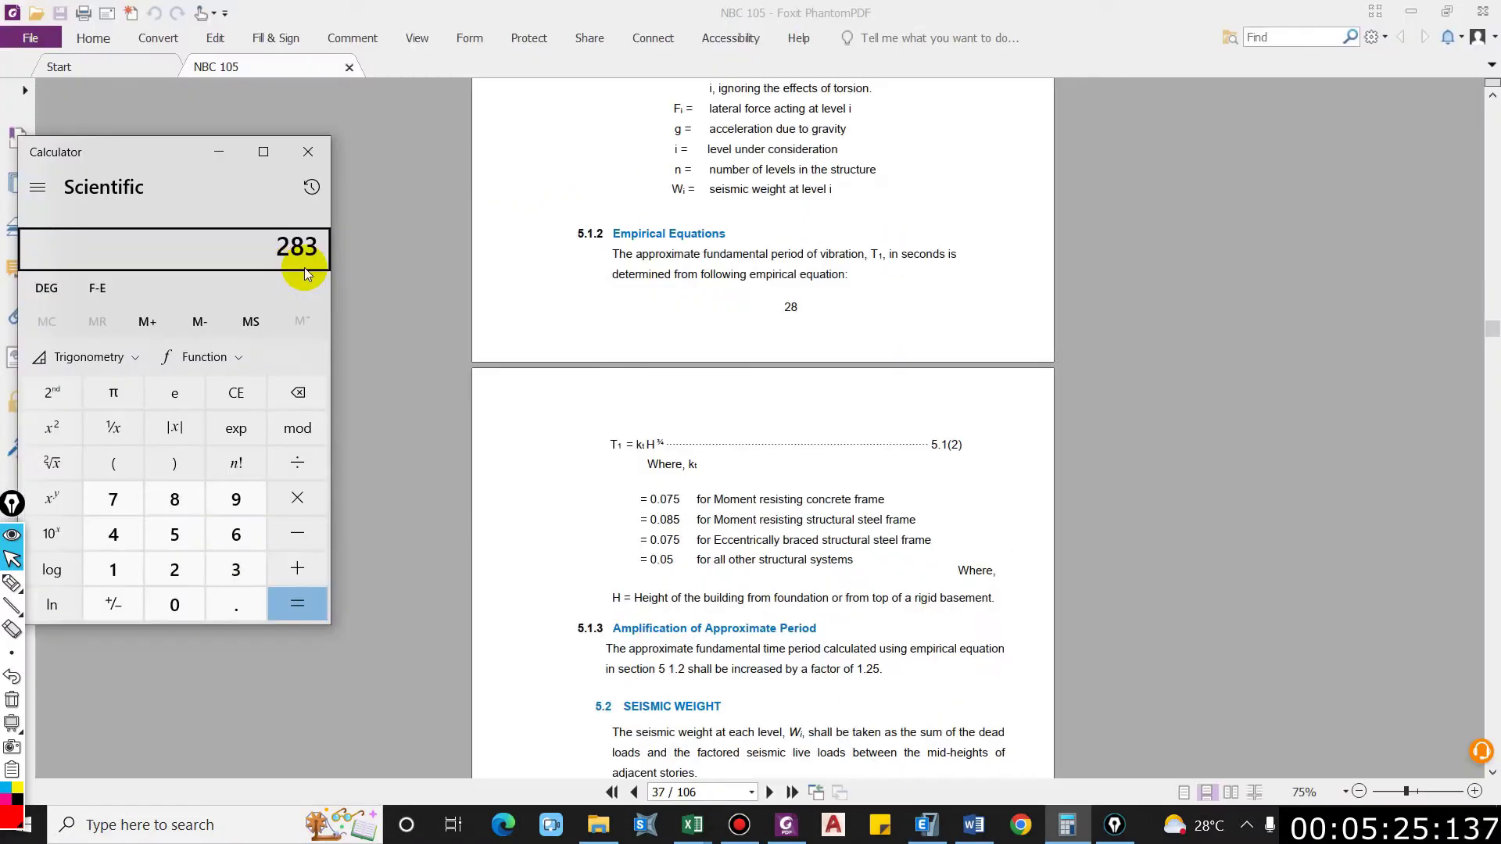
pyautogui.press('BackSpace')
pyautogui.write('.65 ')
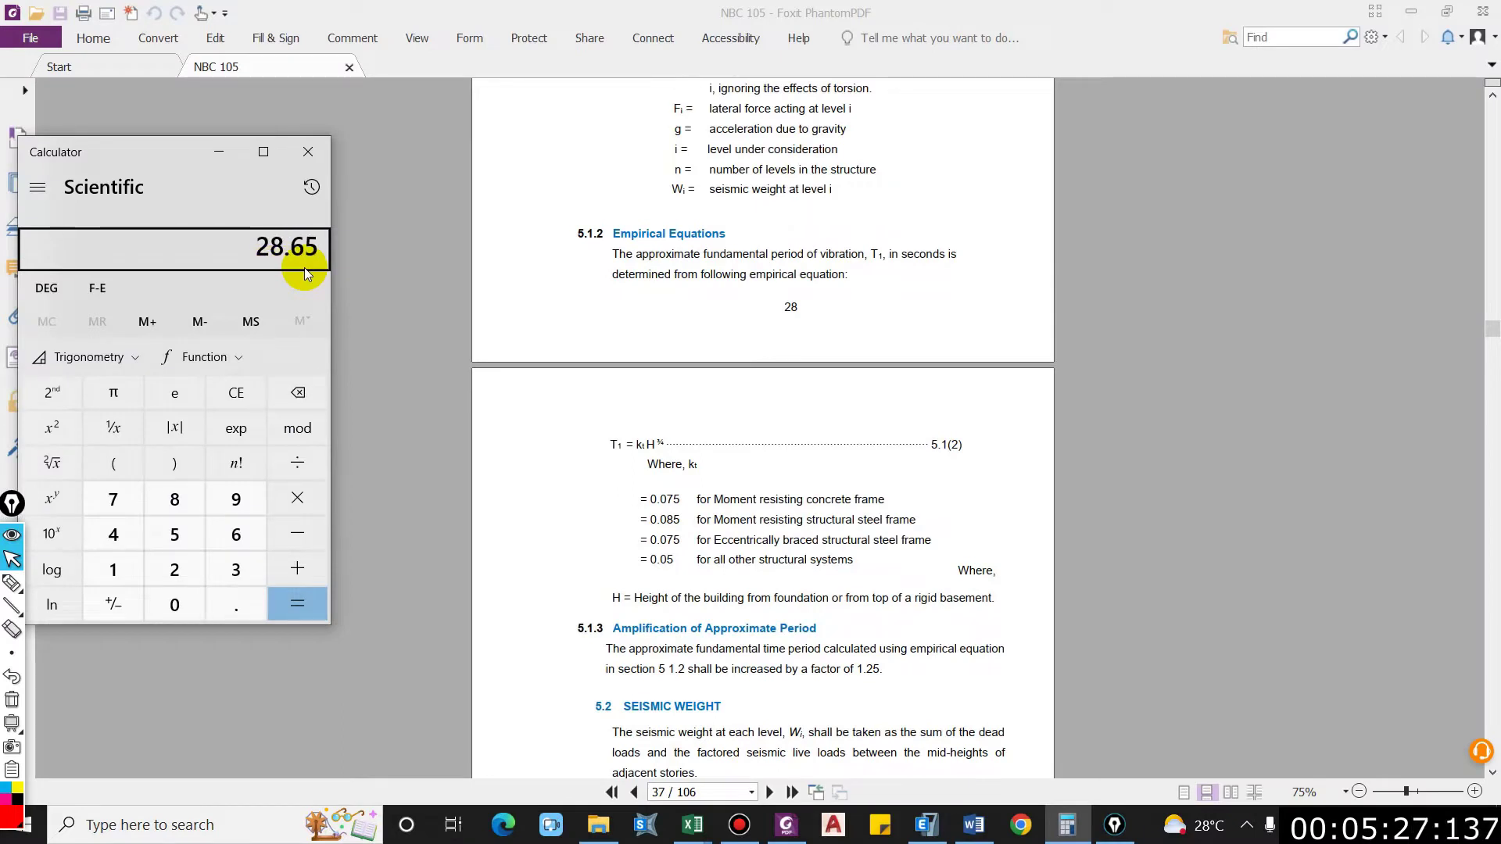
pyautogui.write('^')
pyautogui.press('Delete')
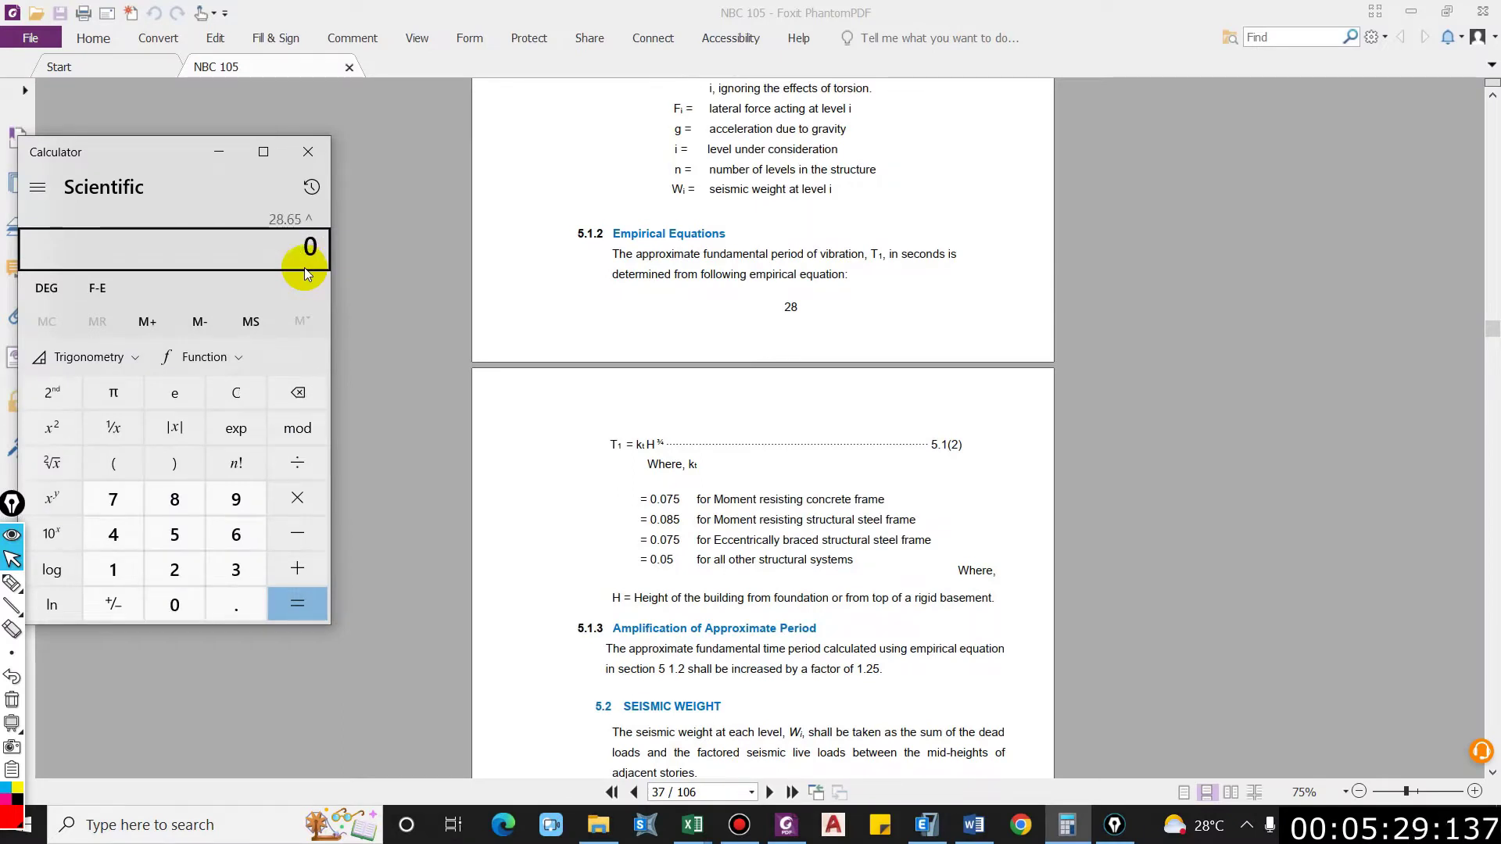
pyautogui.write('.7')
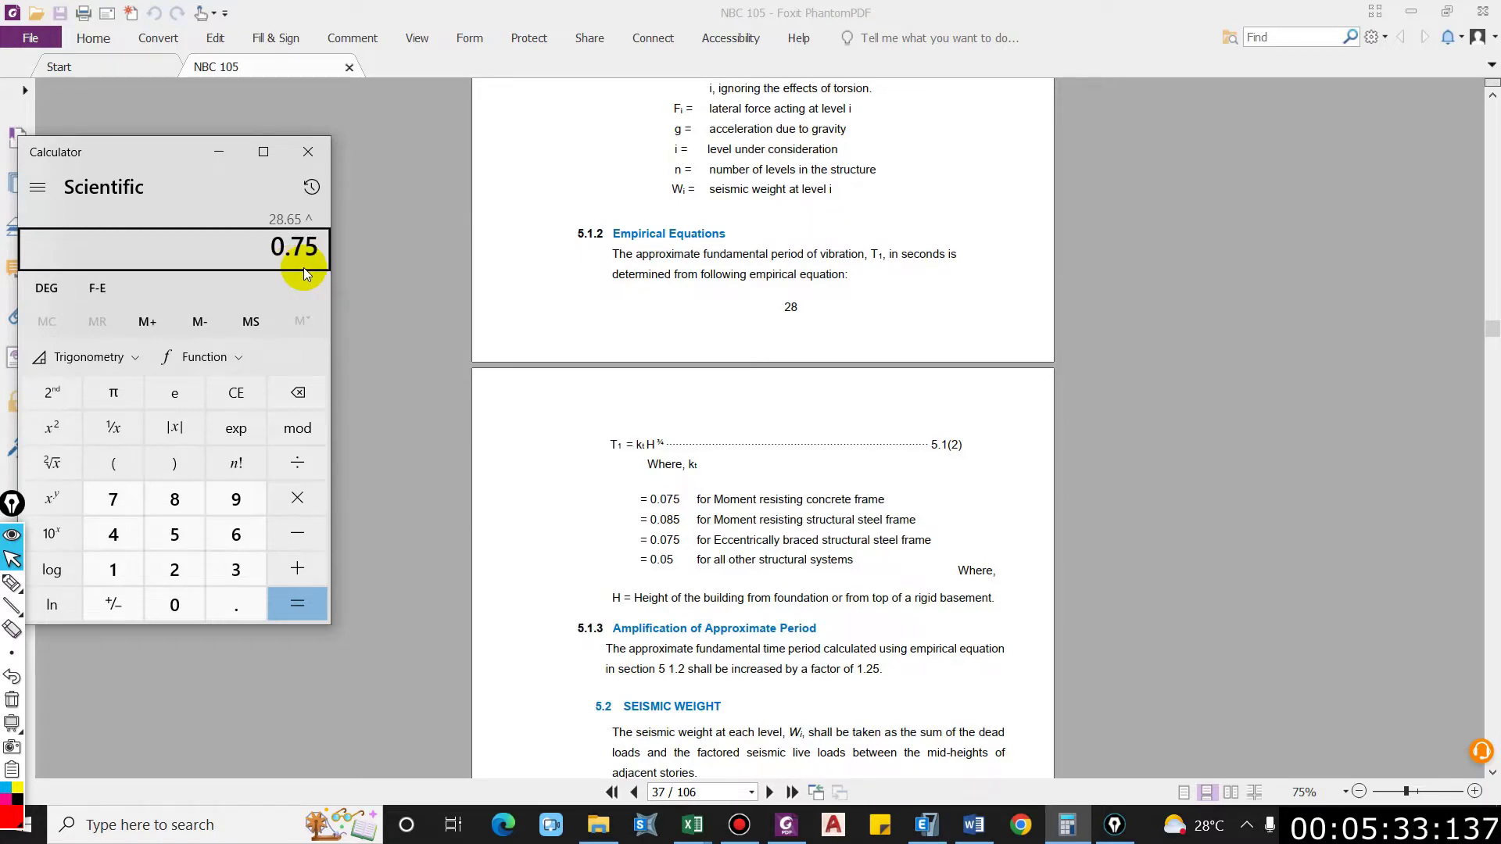
pyautogui.write('5')
pyautogui.press('Return')
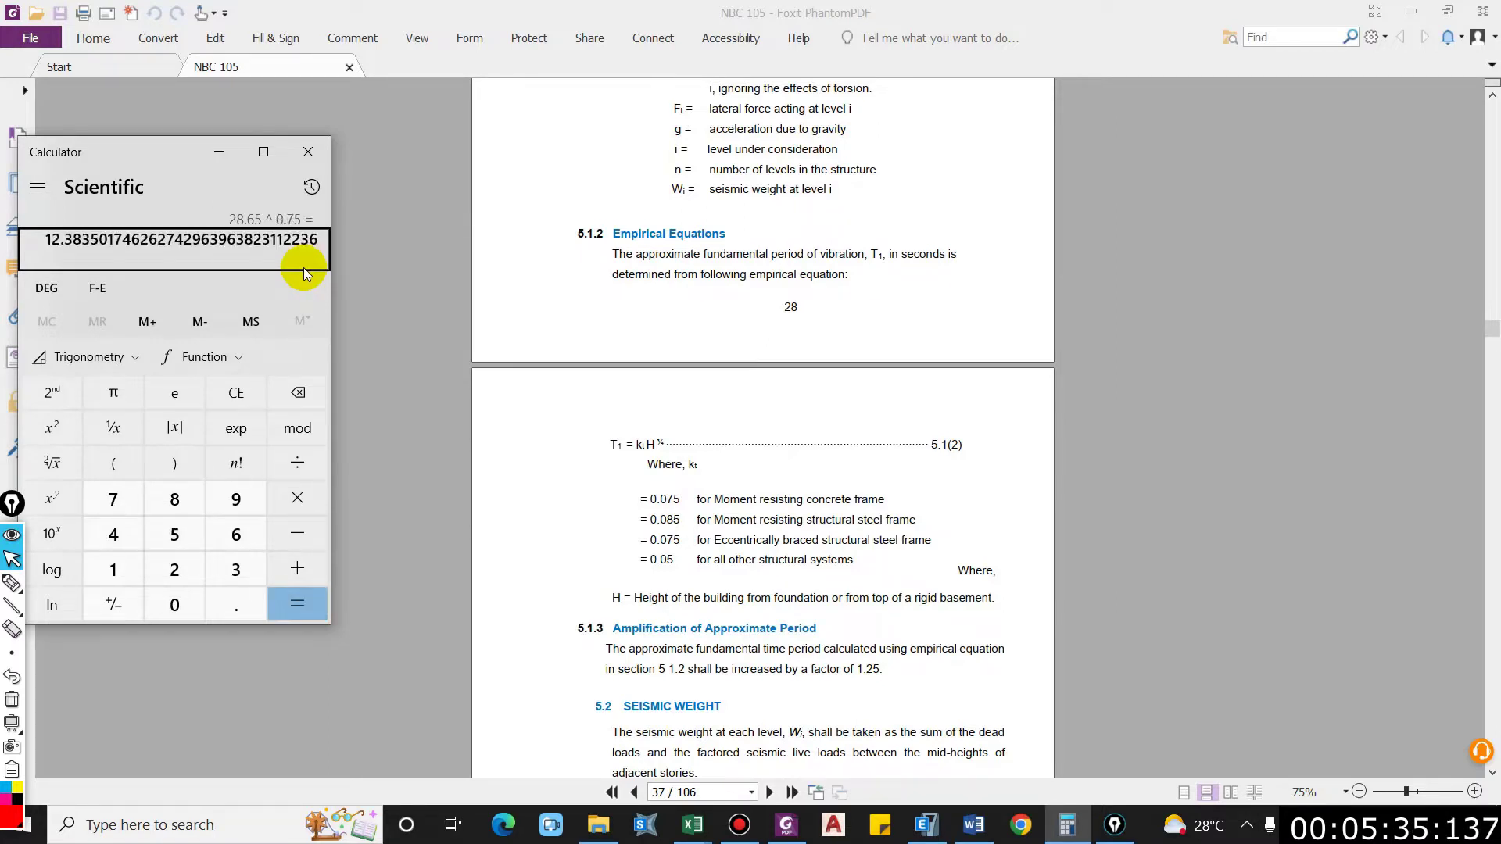
# Step: Multiply the result by 0.075 and by the 1.25 amplification factor, and close the calculator to return to the NBC 105 PDF
pyautogui.write('*.0')
pyautogui.write('75')
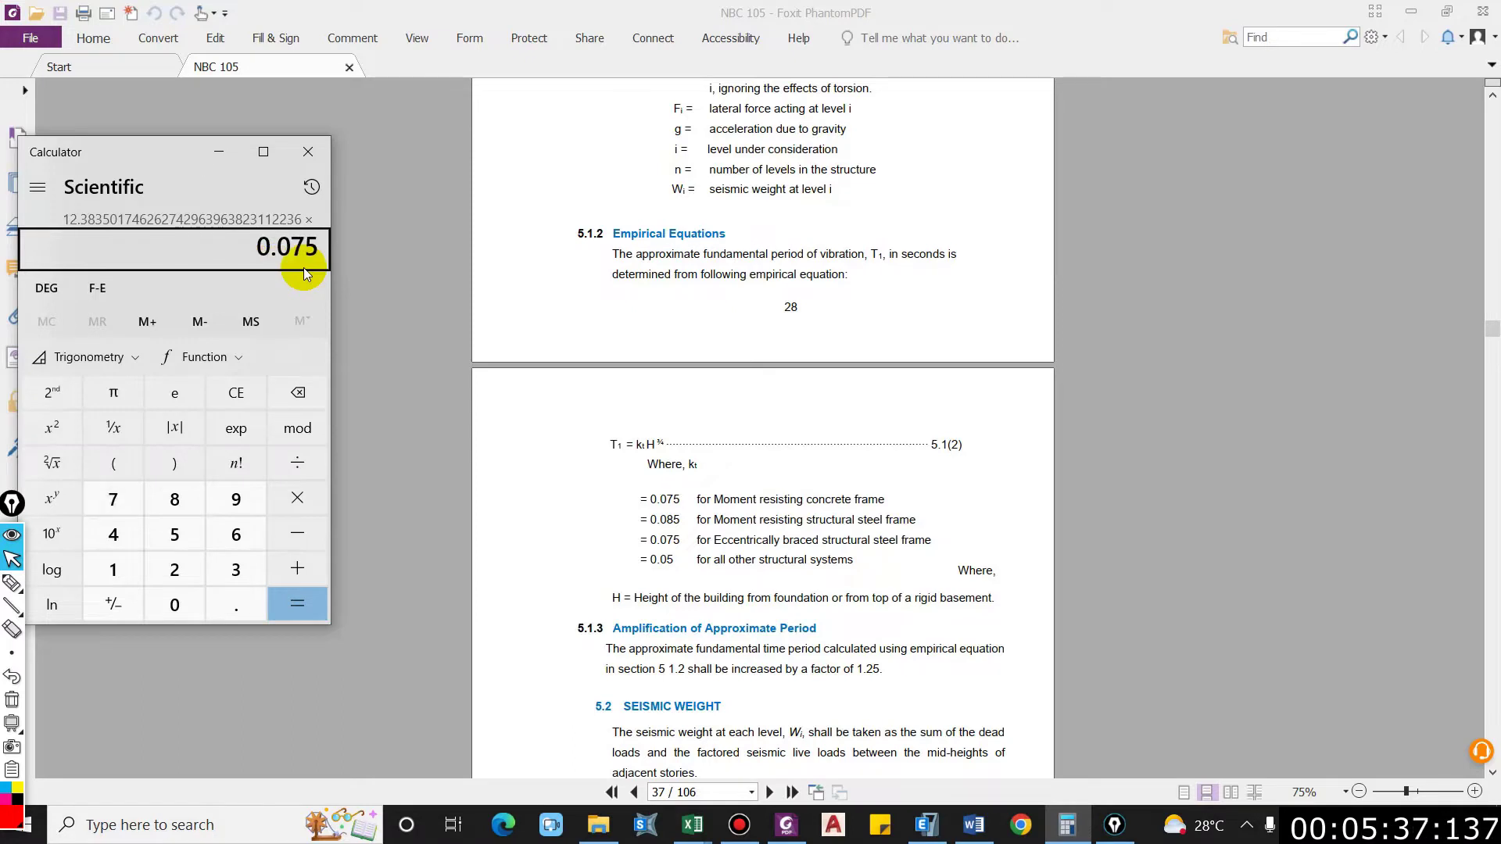
pyautogui.press('Return')
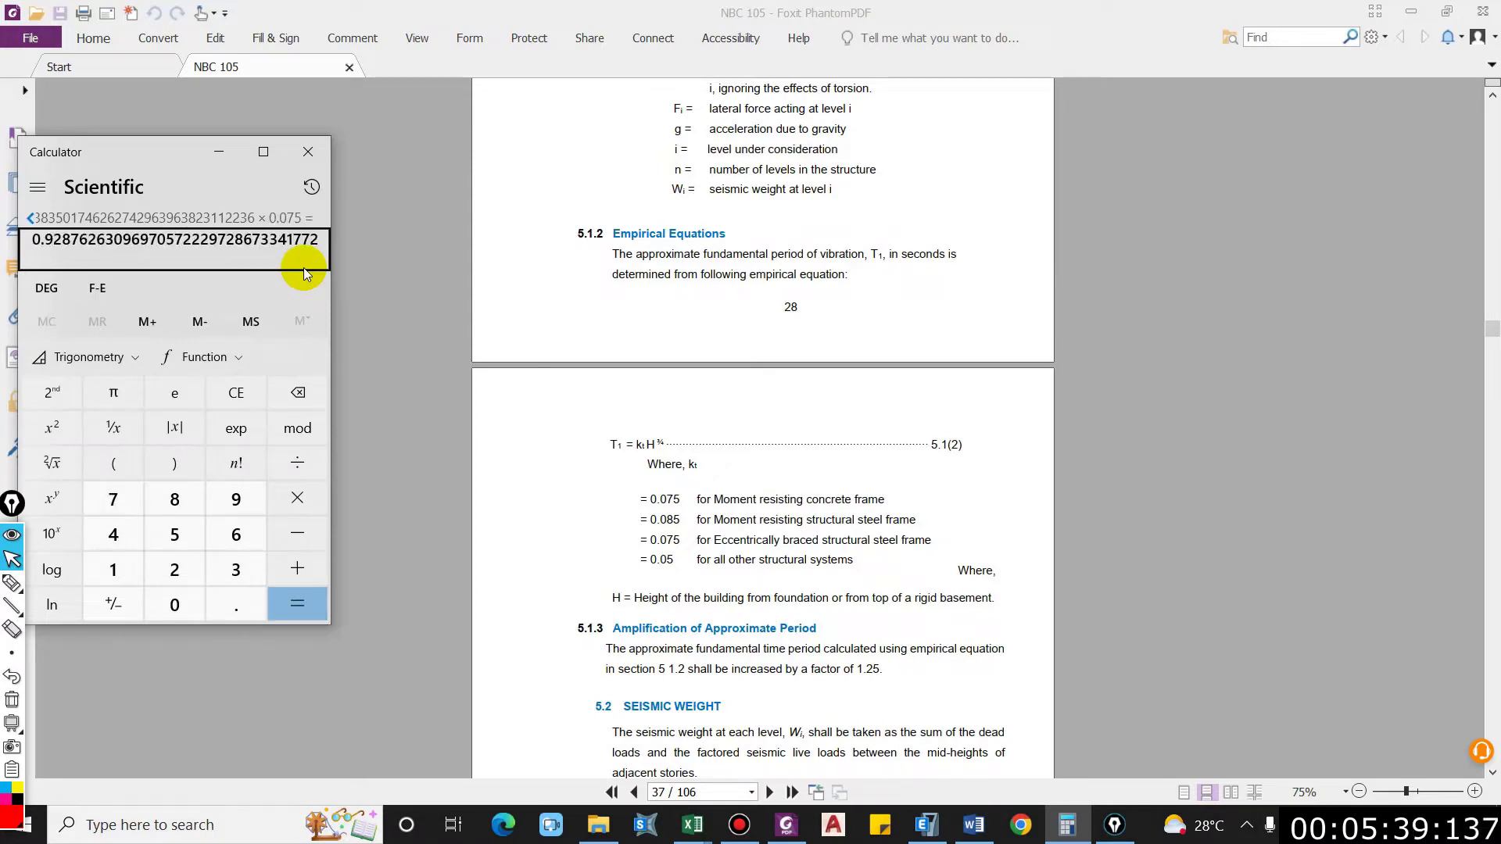
pyautogui.write('*1.25')
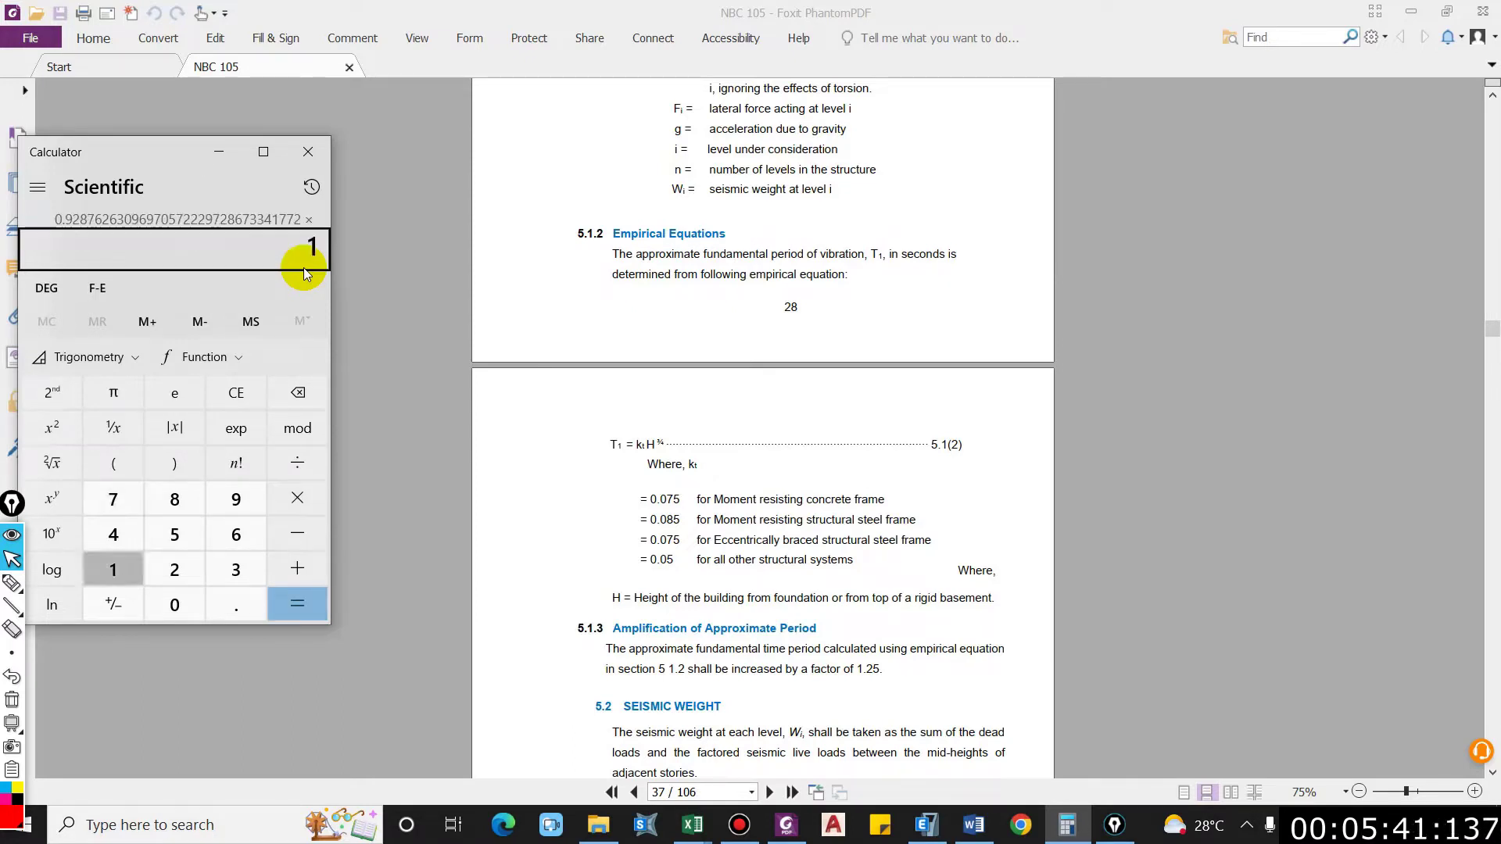
pyautogui.press('Return')
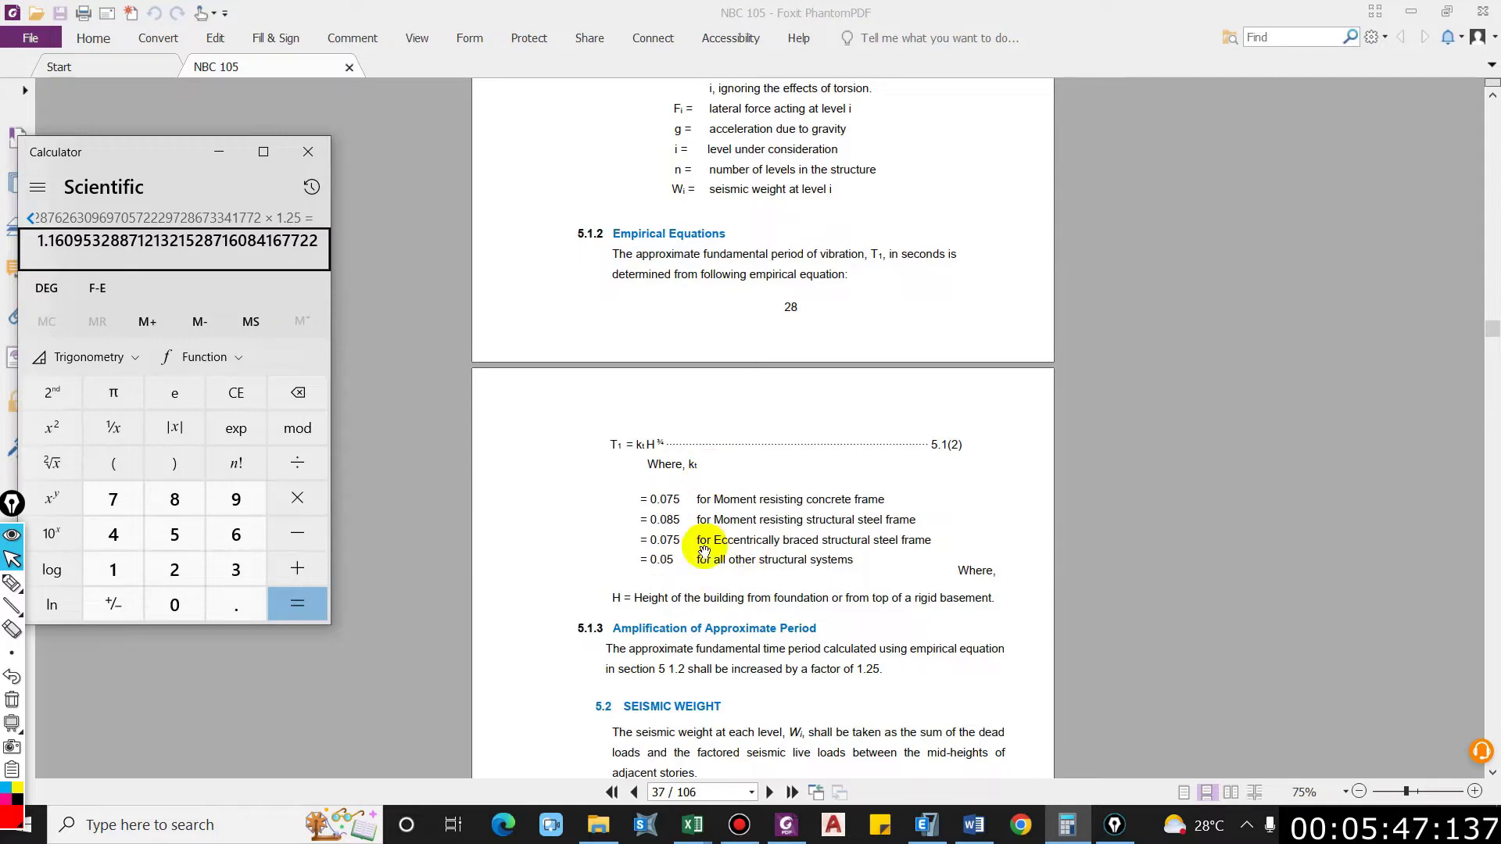
pyautogui.click(322, 155)
pyautogui.click(785, 823)
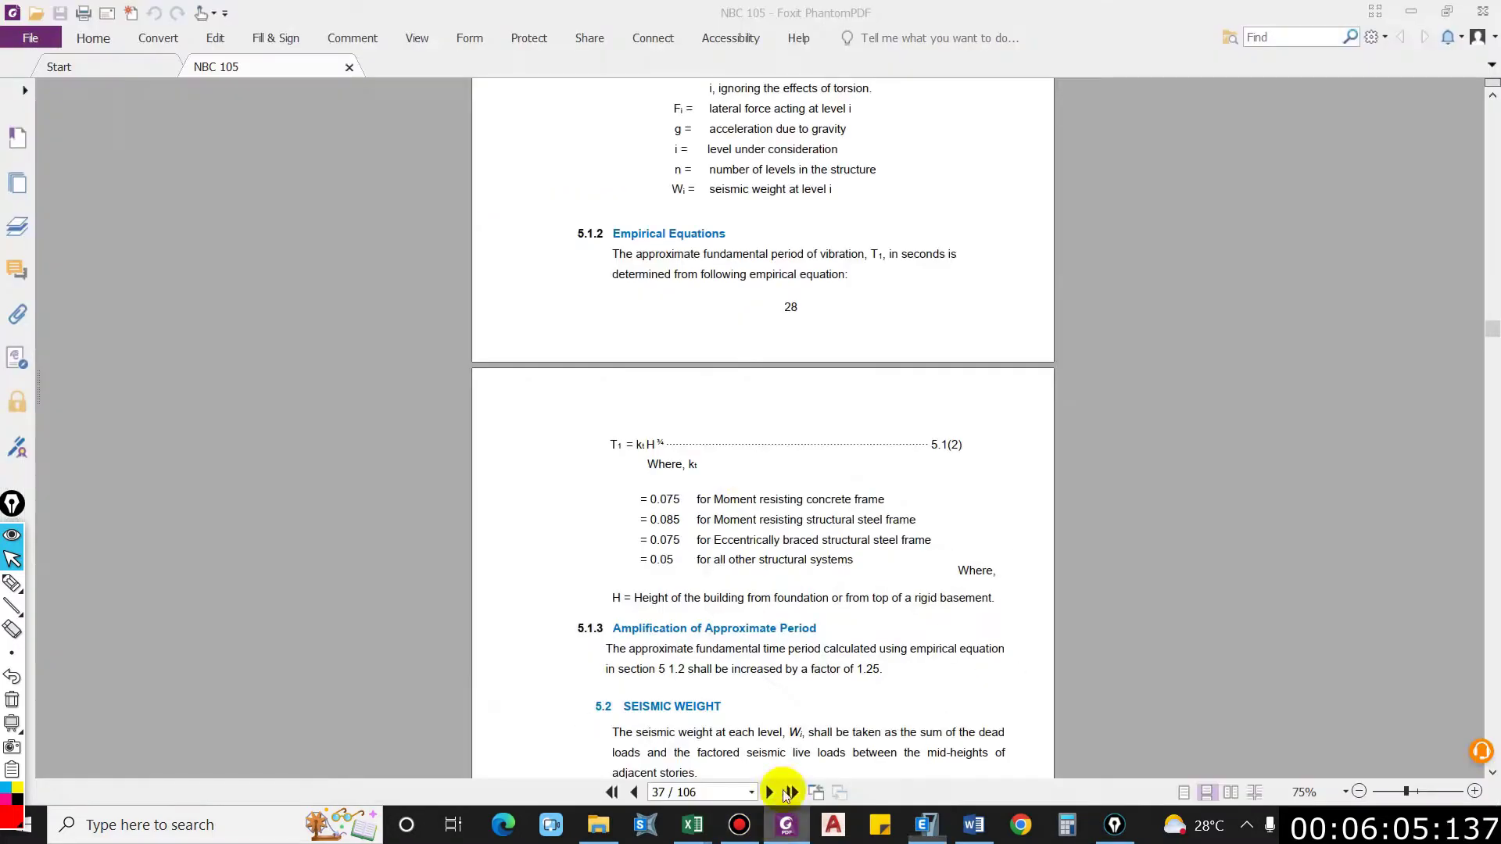
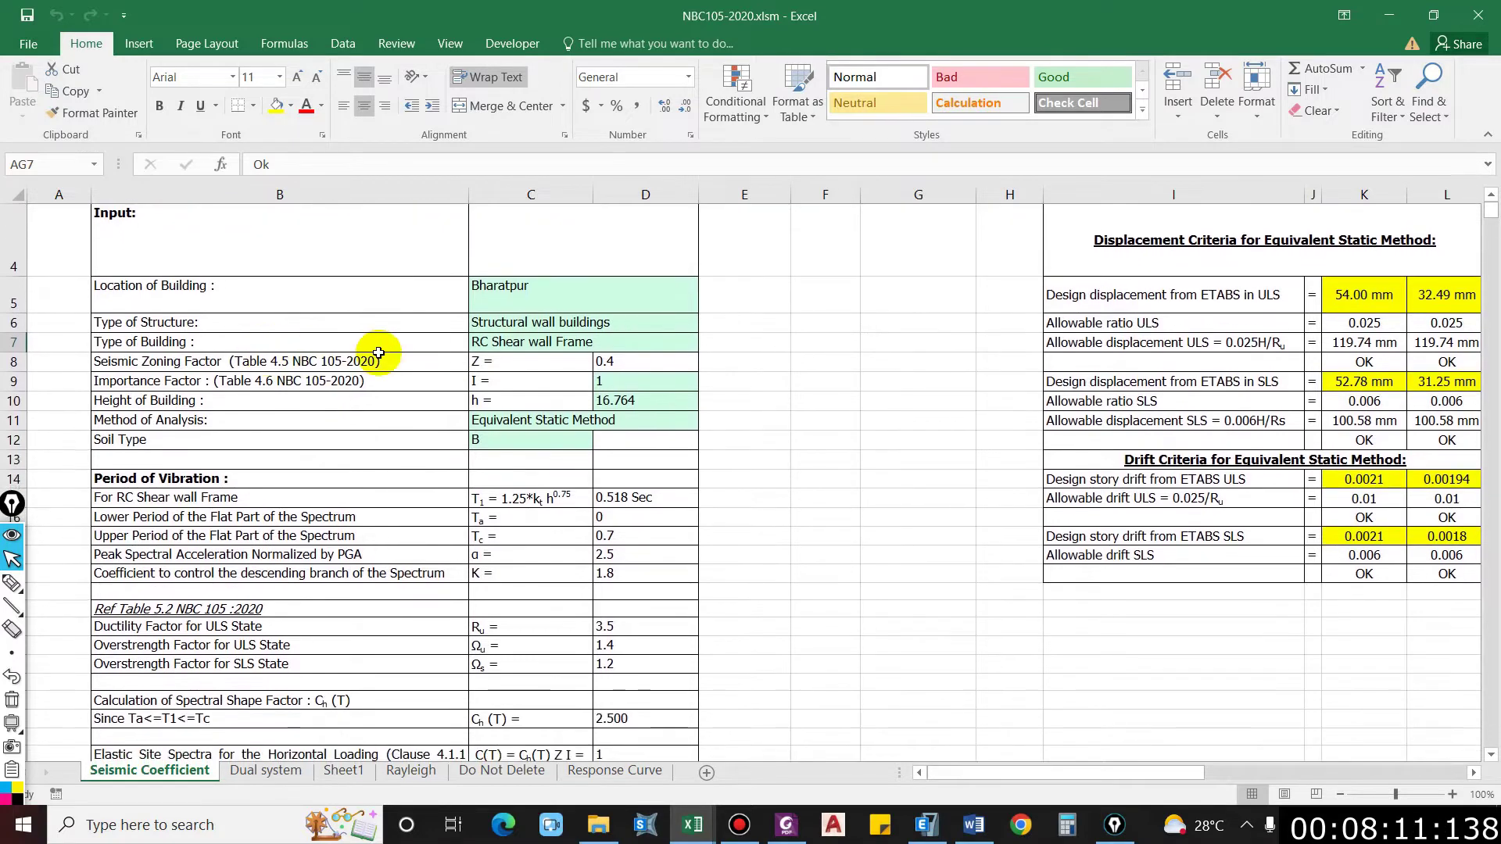
# Step: Review the seismic coefficient inputs and set the location of the building to Kathmandu
pyautogui.scroll(1, 383, 363)
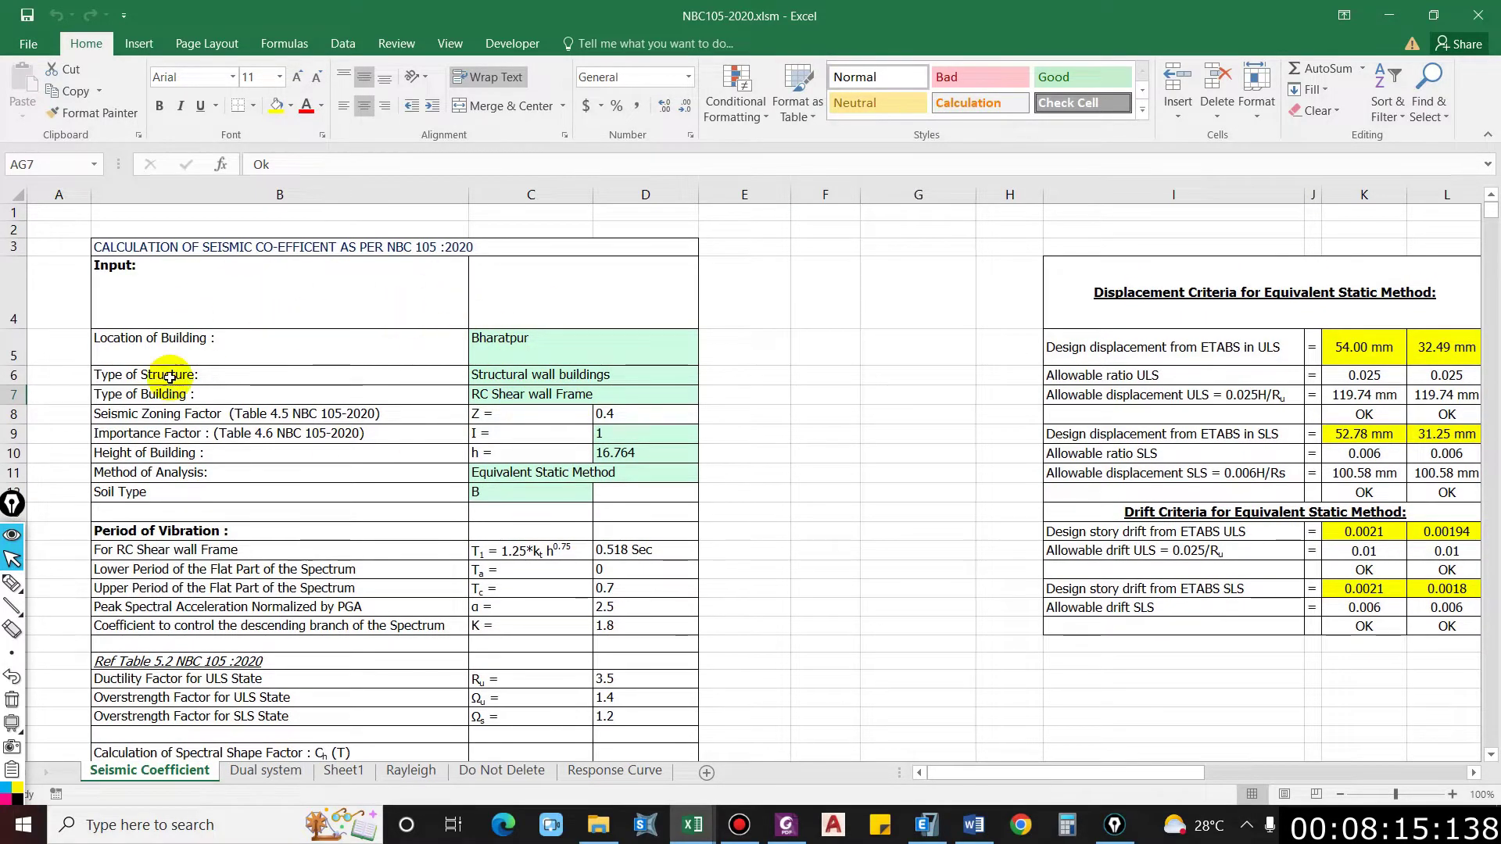
pyautogui.scroll(-1, 198, 357)
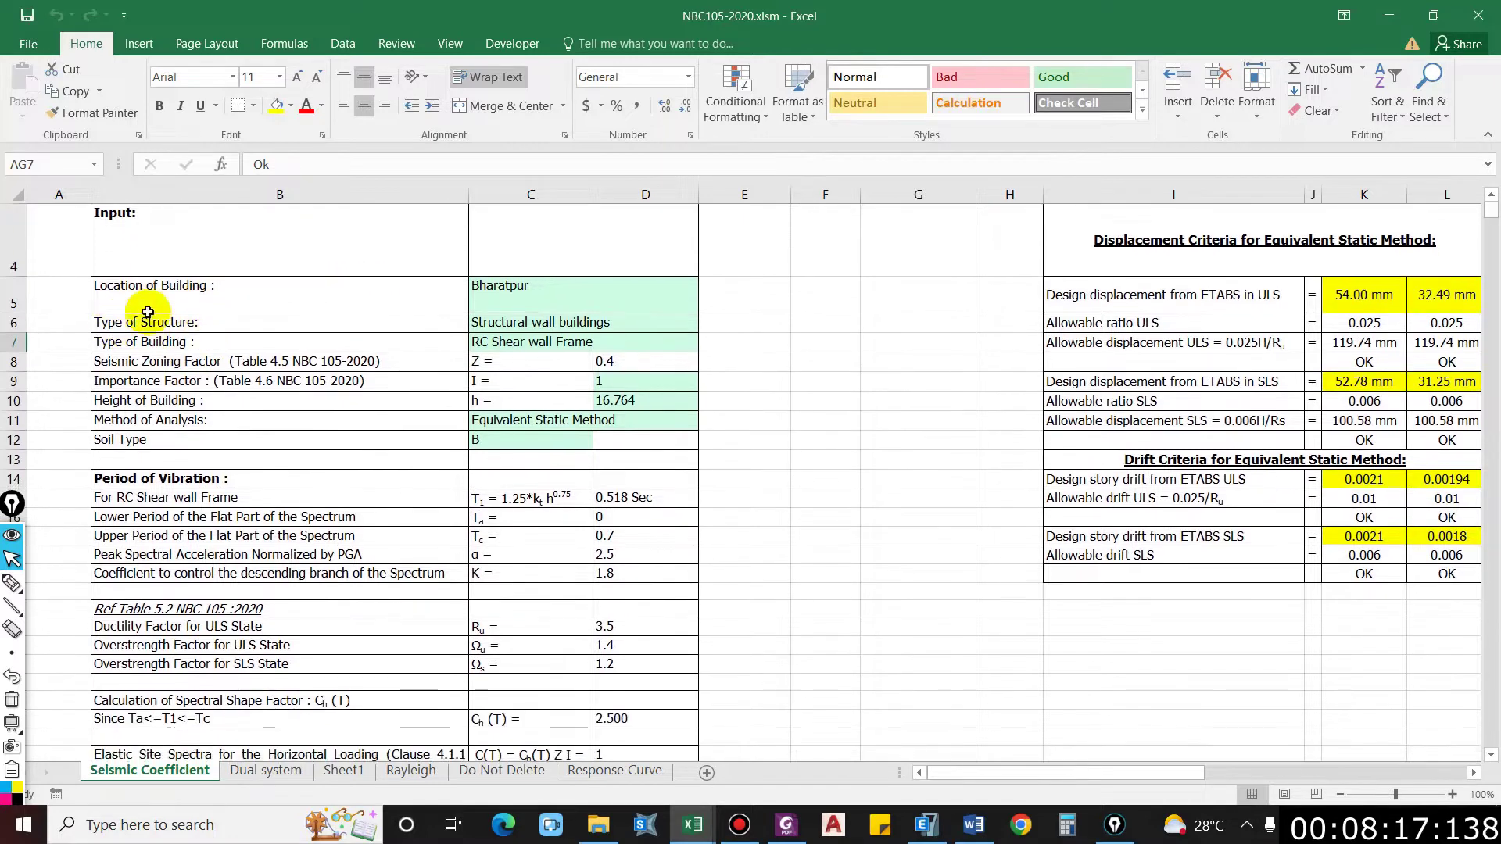
pyautogui.scroll(1, 180, 298)
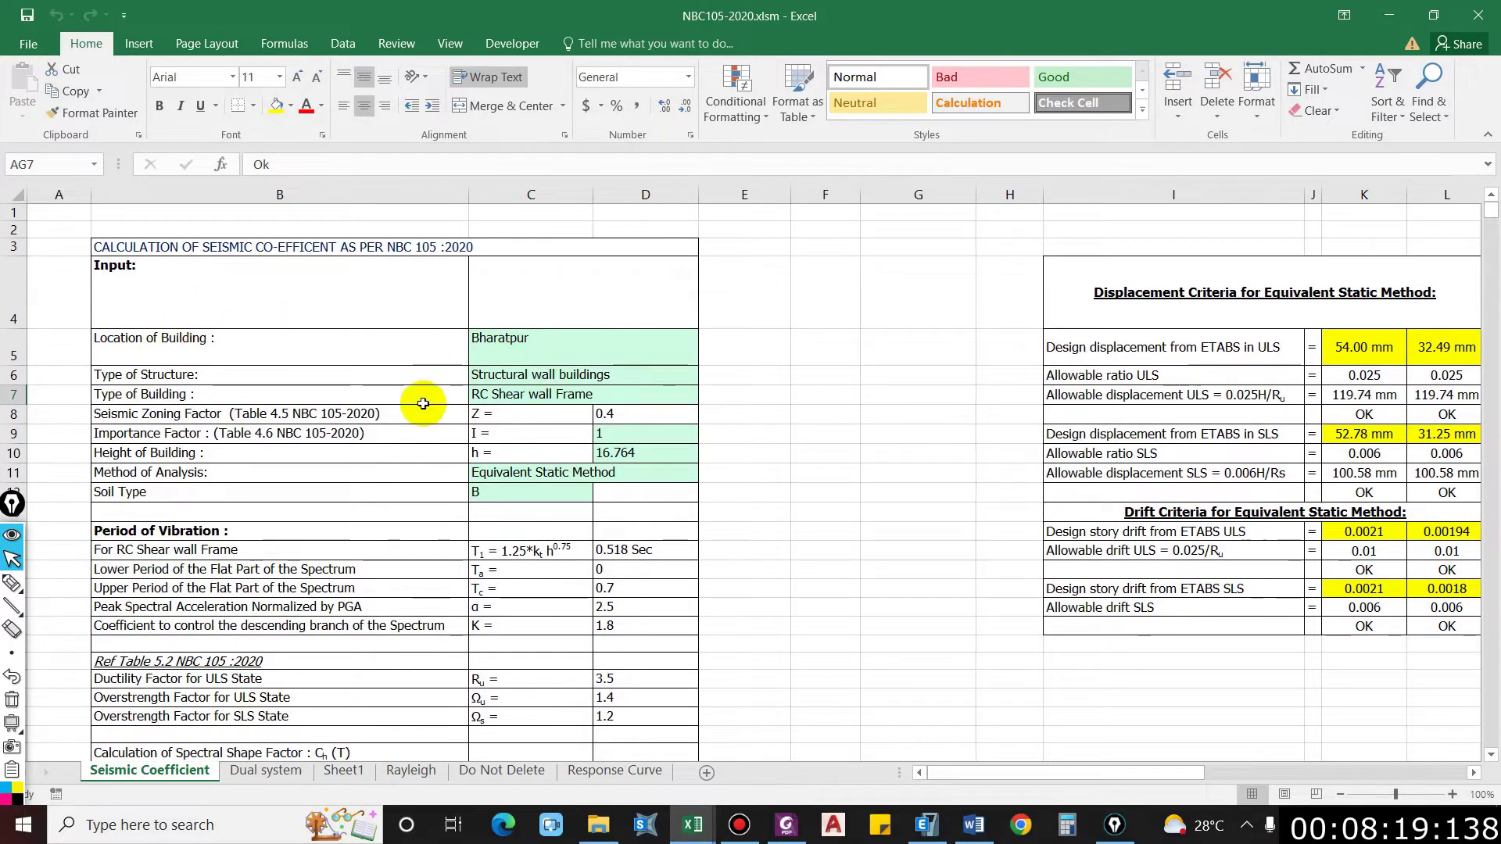
pyautogui.scroll(-1, 422, 344)
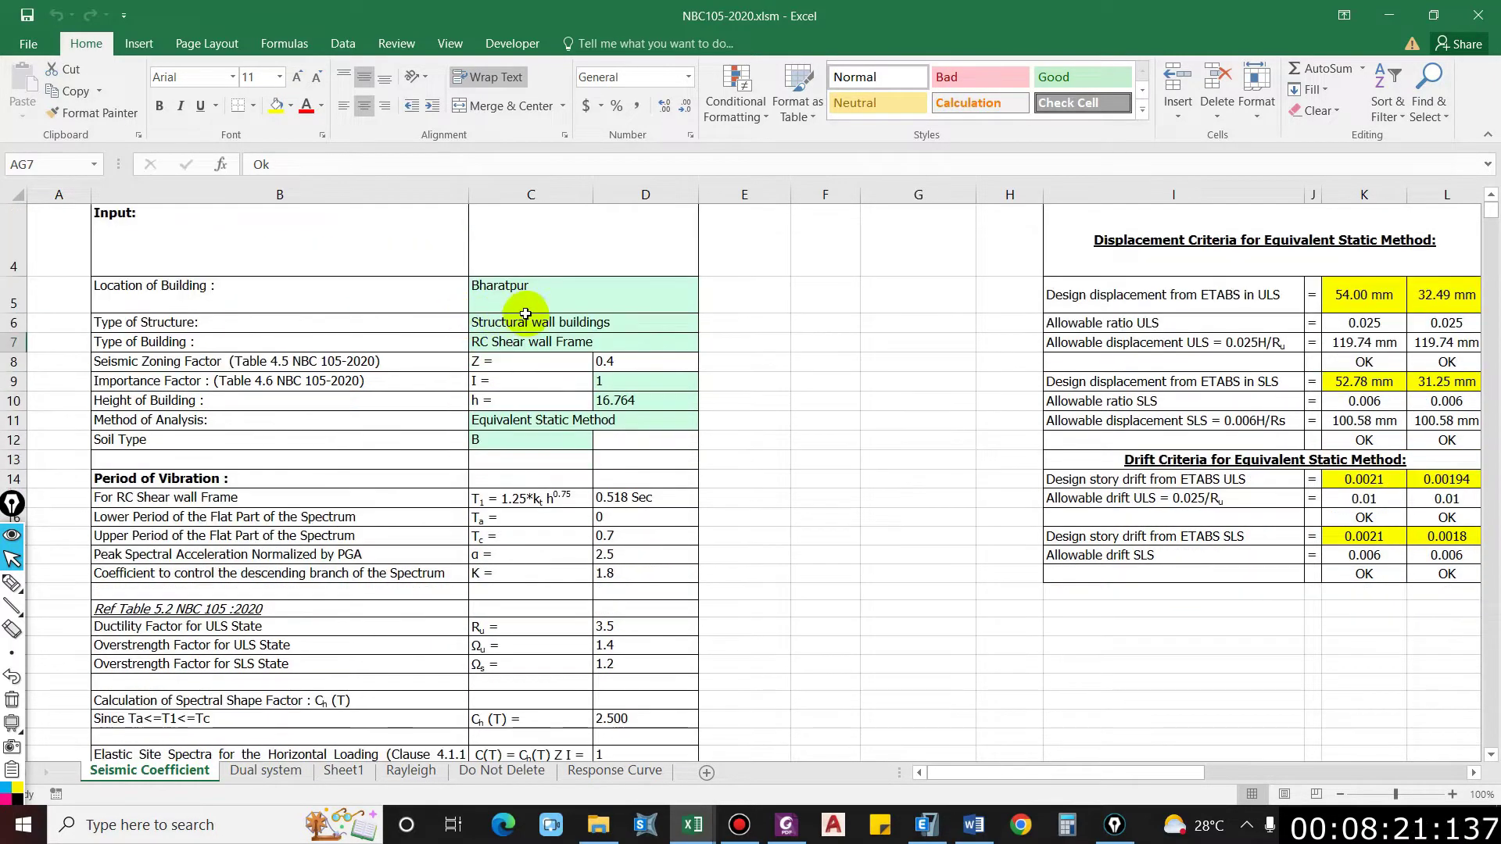
pyautogui.click(249, 307)
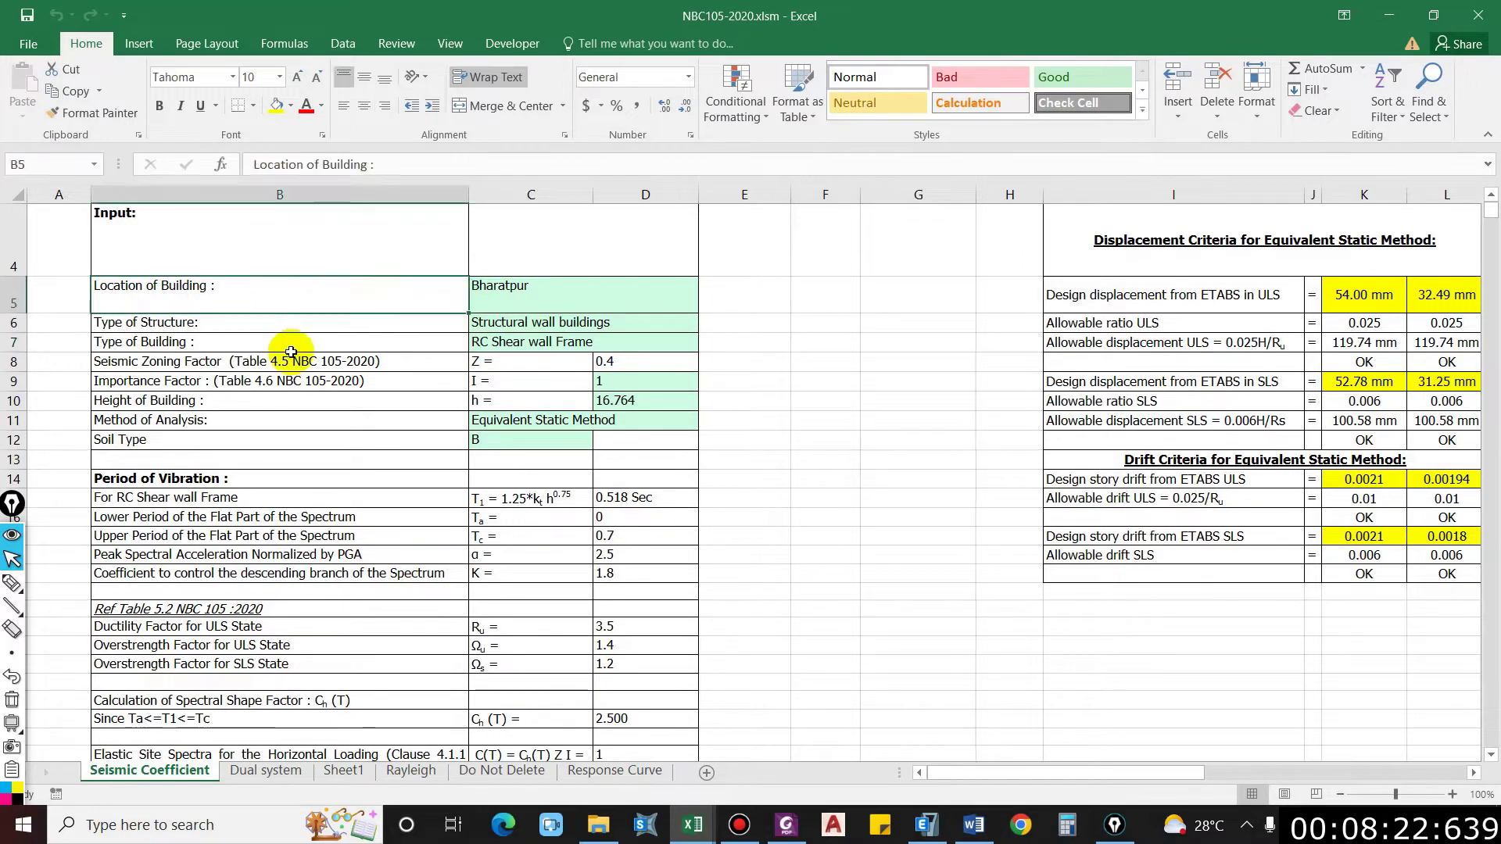
pyautogui.click(507, 299)
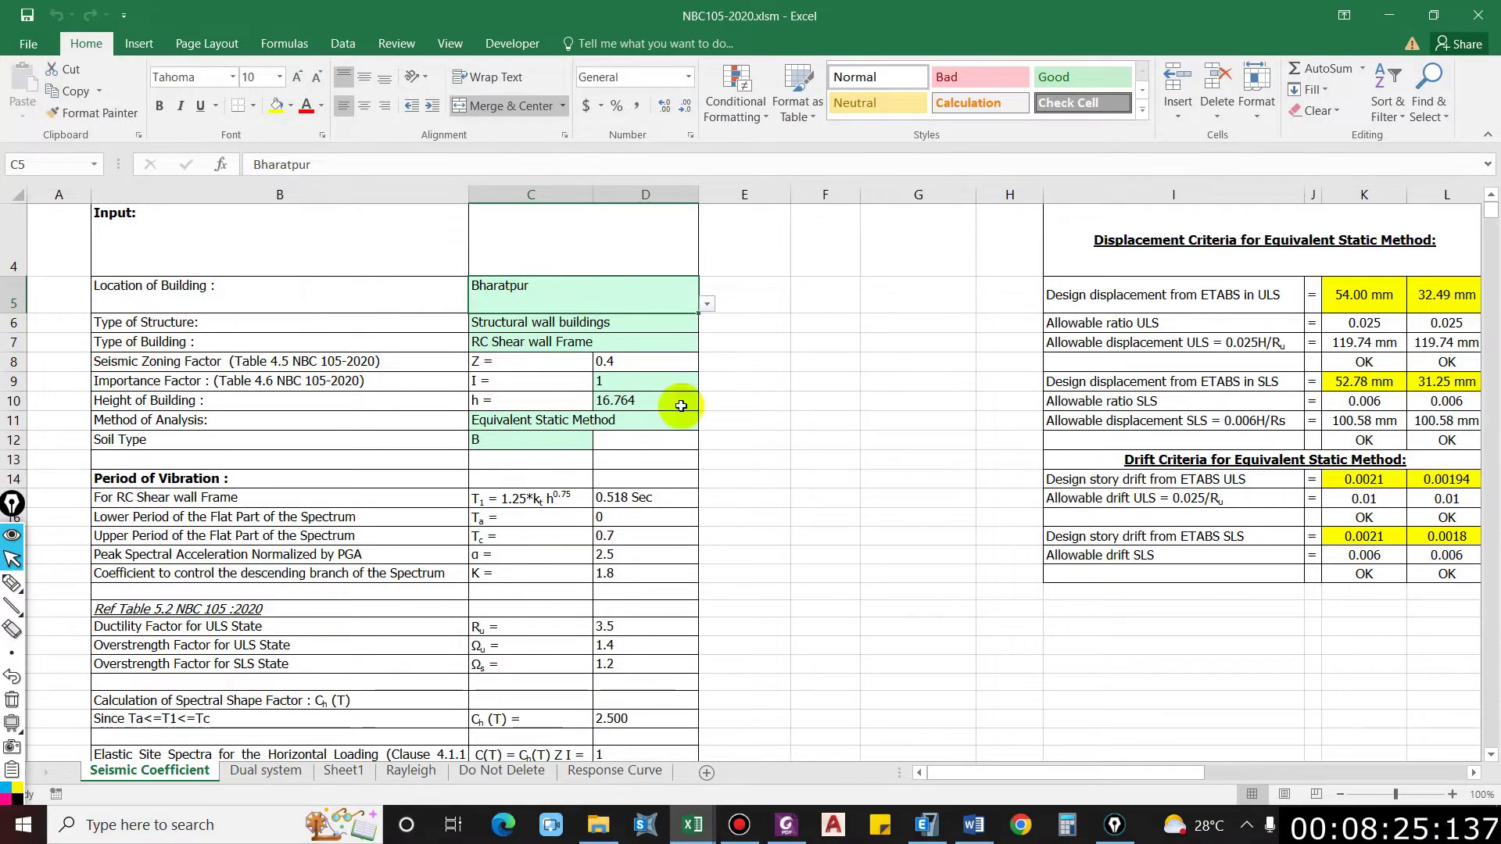
pyautogui.click(707, 304)
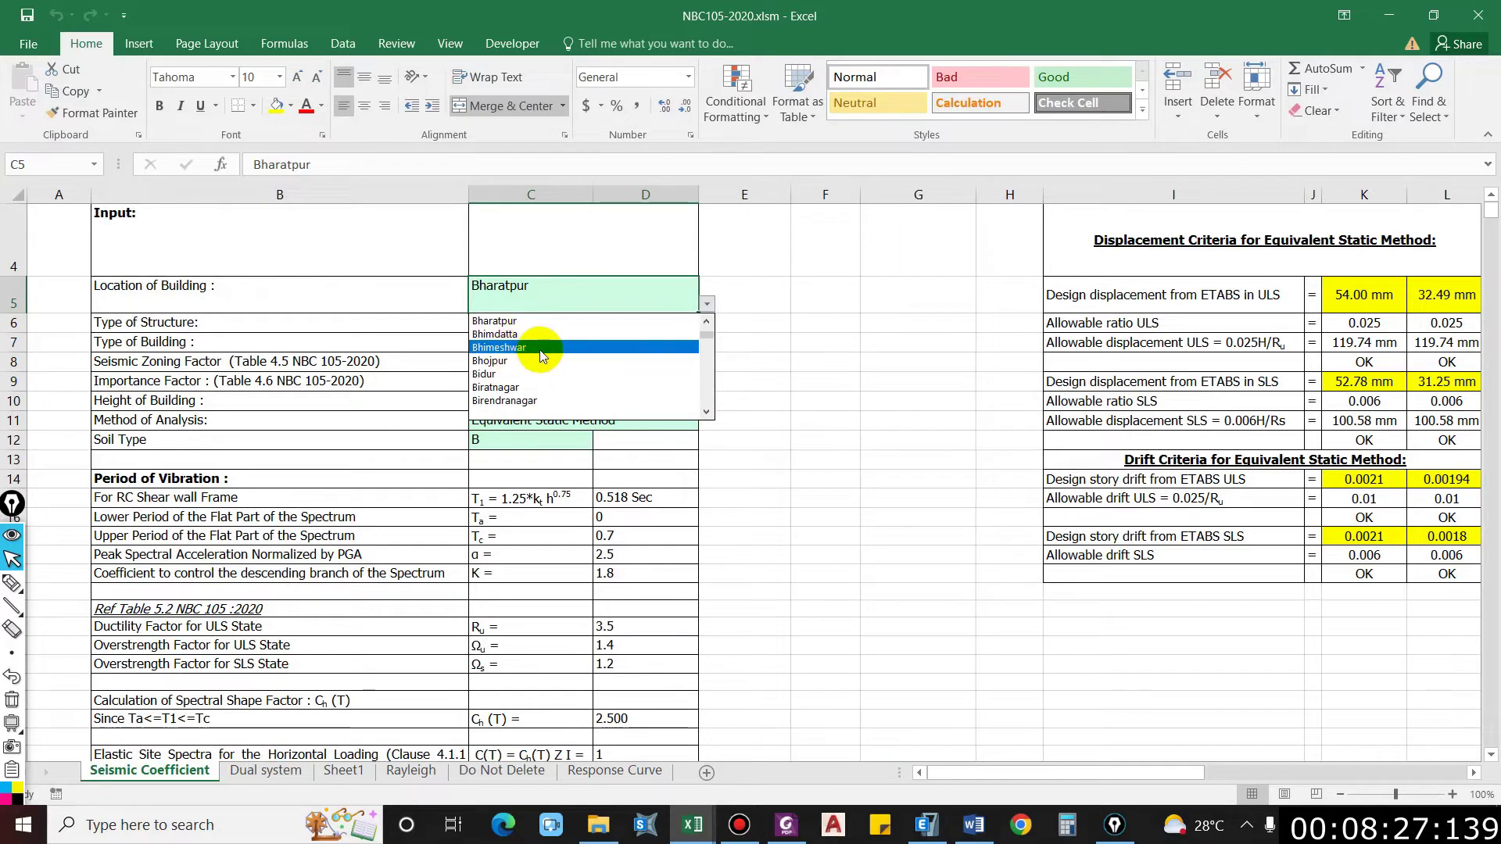
pyautogui.scroll(-3, 660, 336)
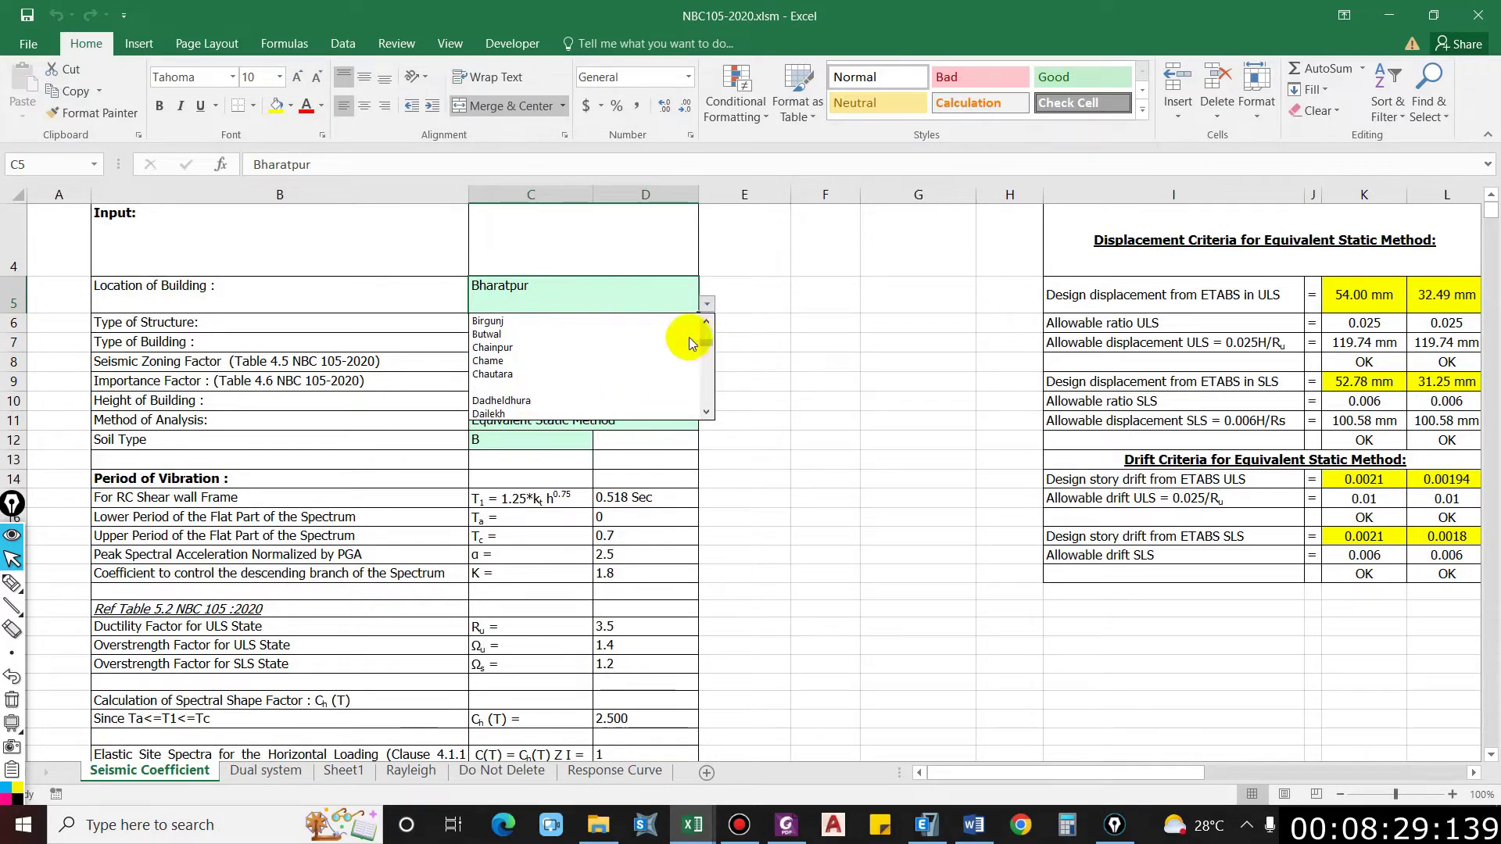
pyautogui.scroll(-6, 691, 344)
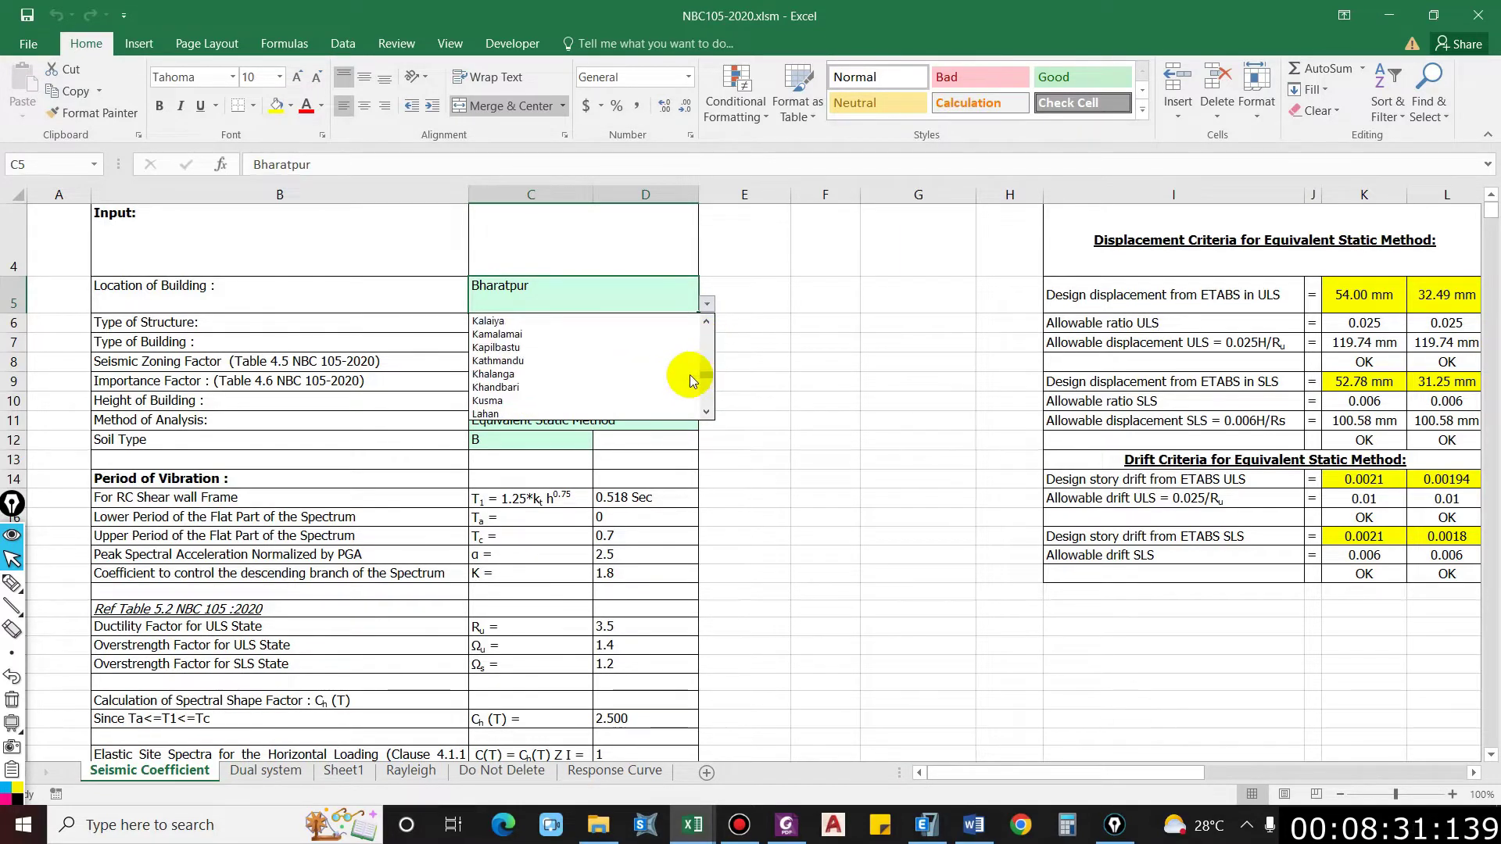
pyautogui.click(498, 360)
# Step: Set the type of structure to Moment resisting concrete frame
pyautogui.click(243, 322)
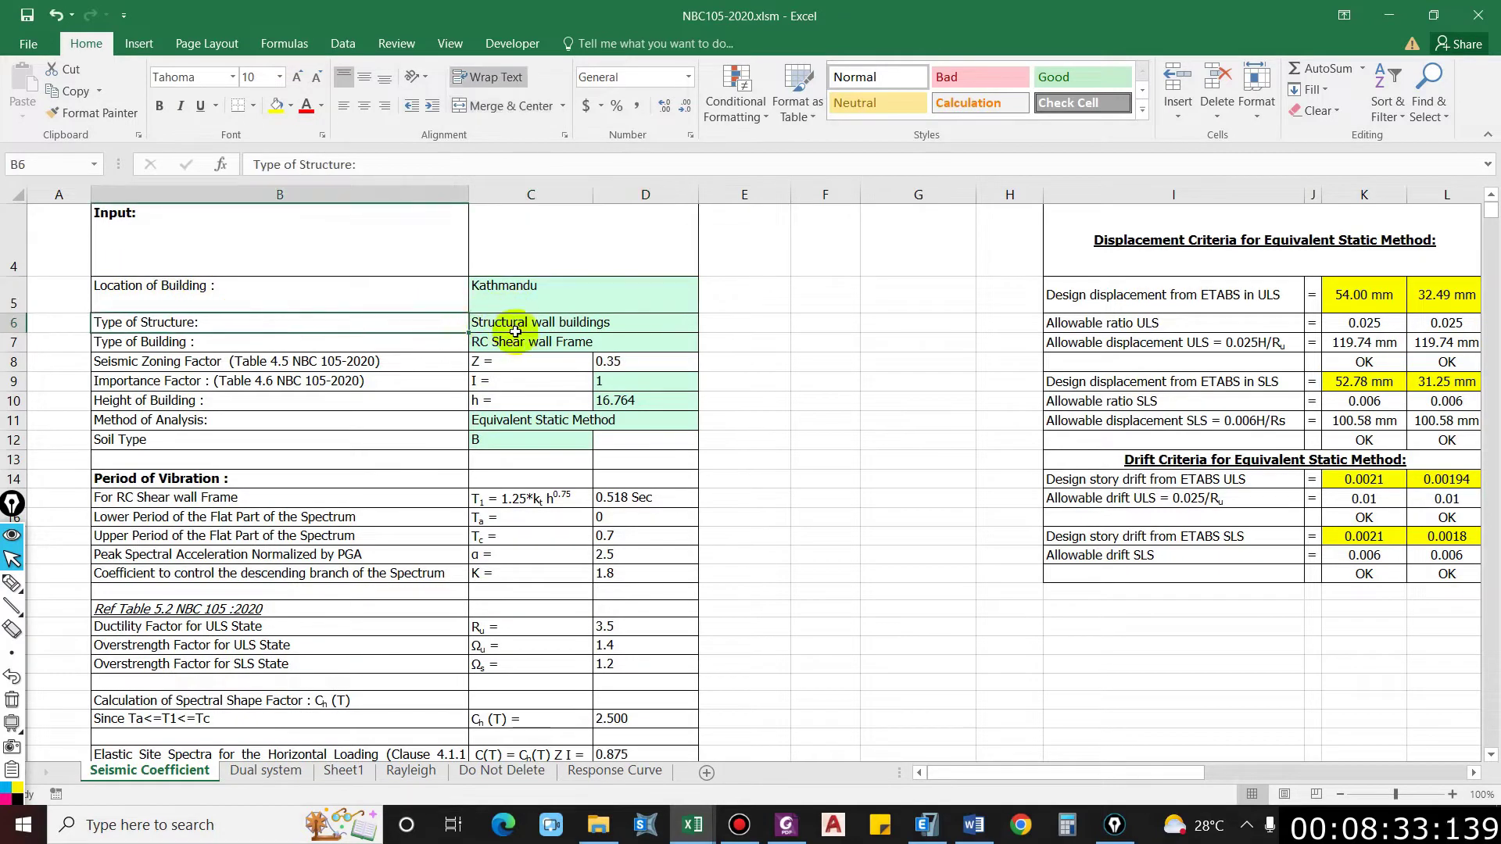
pyautogui.click(515, 328)
pyautogui.click(705, 324)
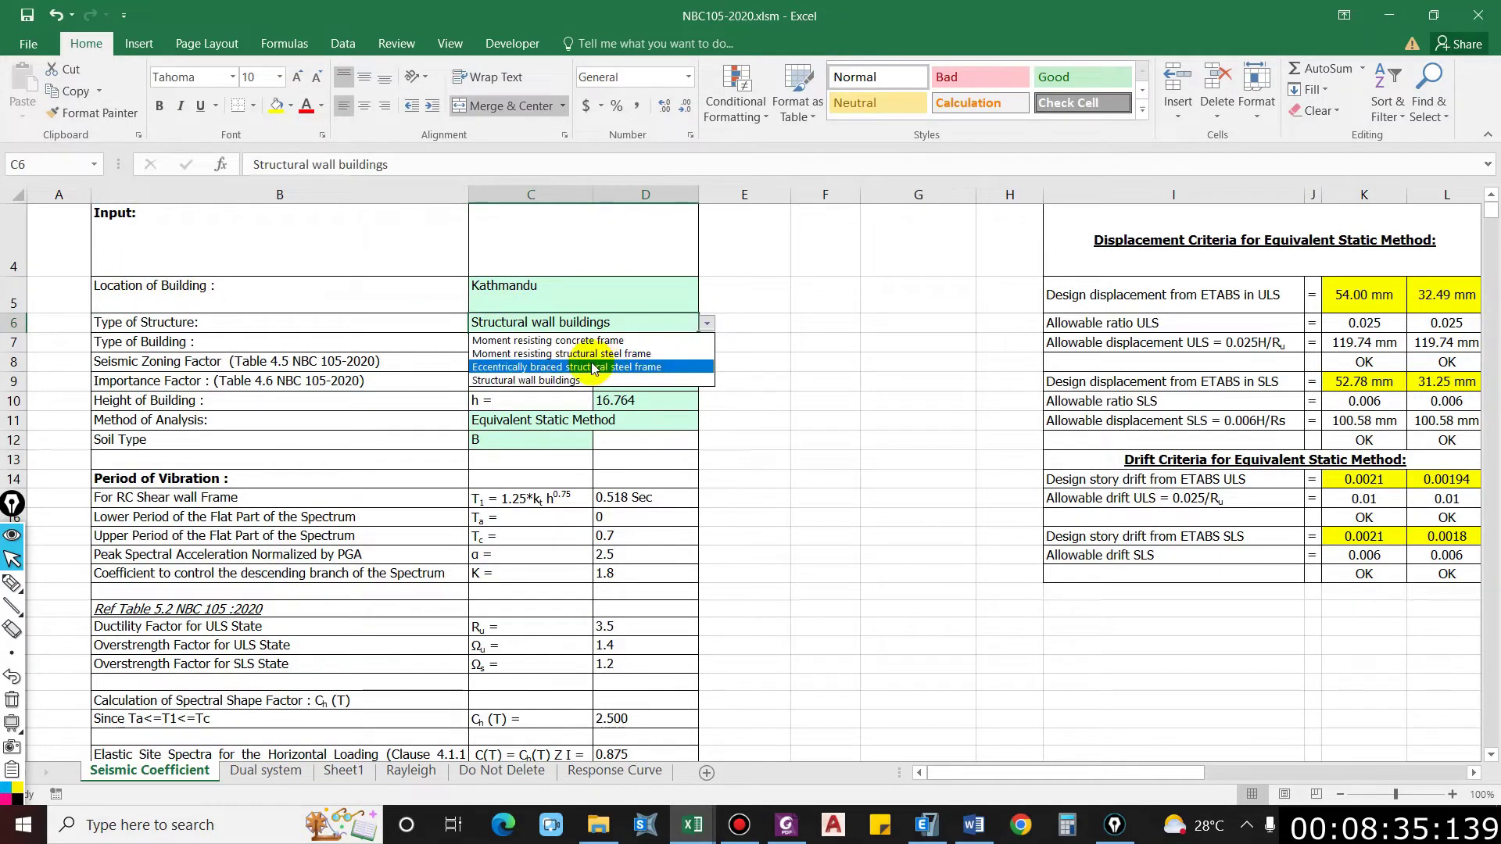
pyautogui.click(579, 342)
# Step: Set the type of building to Reinforced Moment Resisting Frame
pyautogui.click(245, 345)
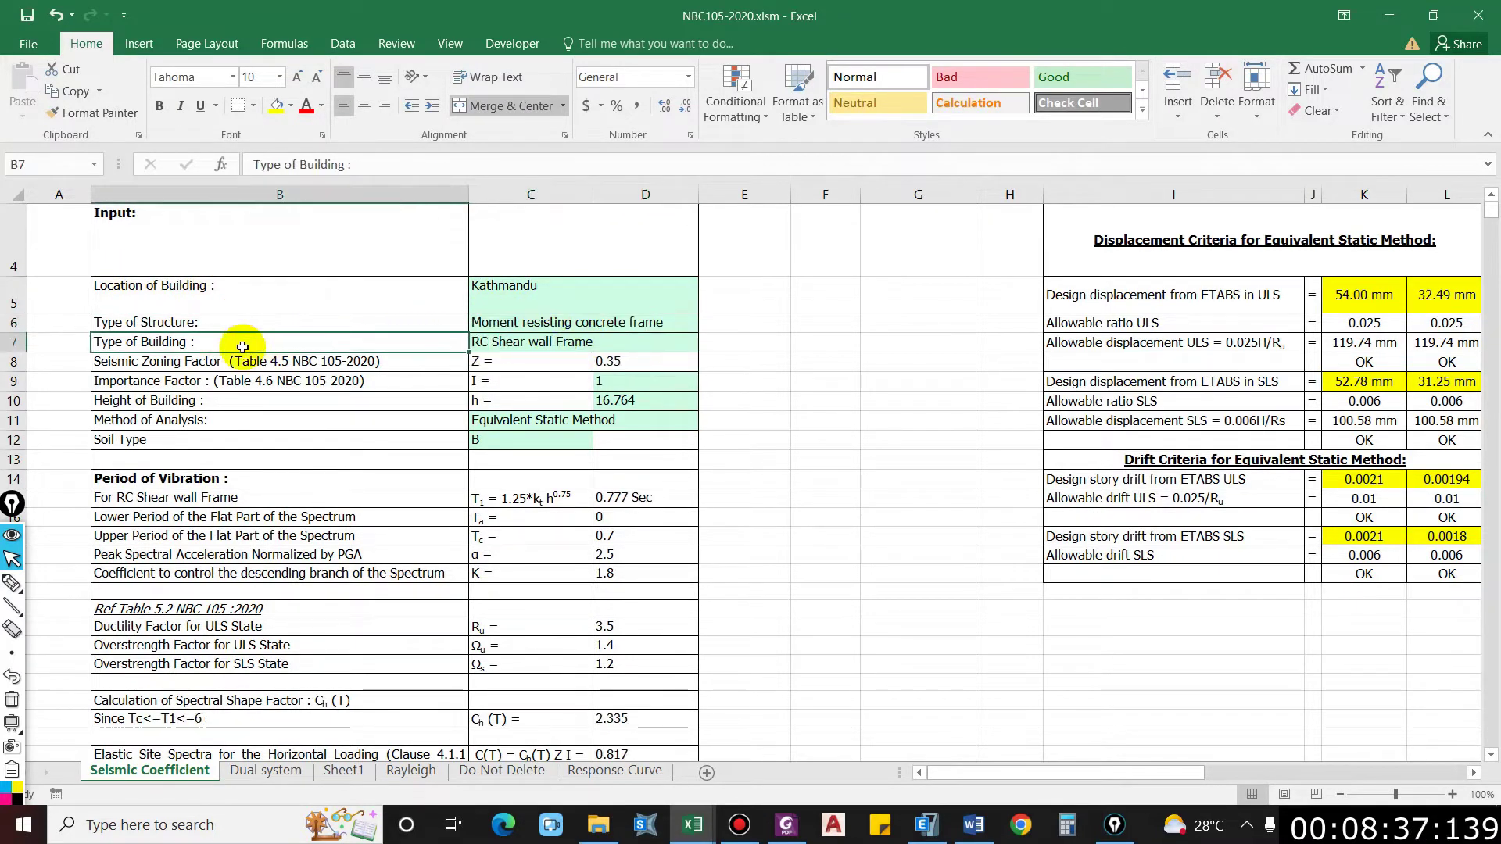
pyautogui.click(594, 344)
pyautogui.click(709, 344)
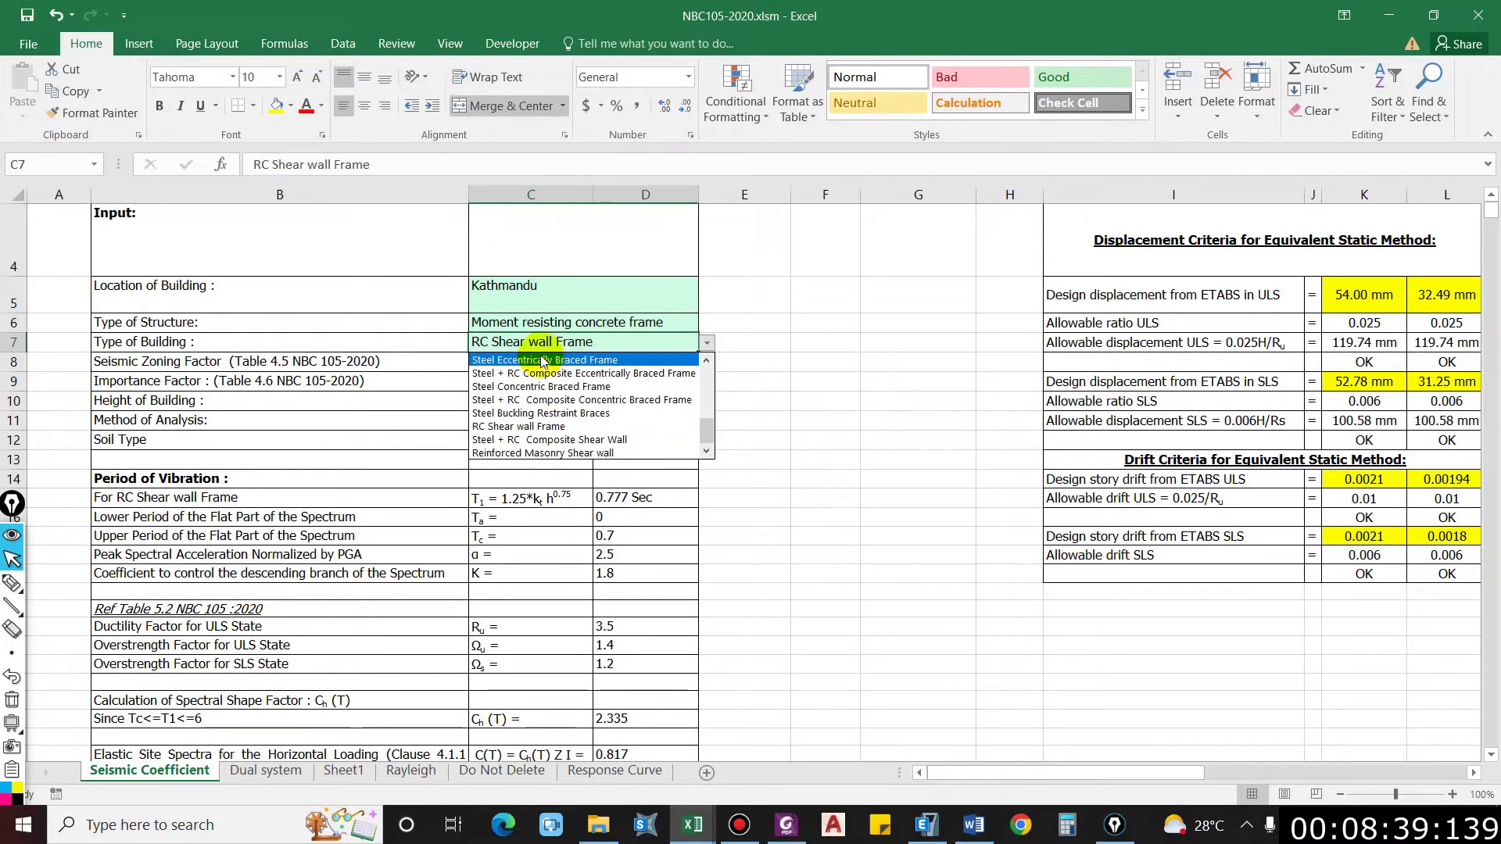
pyautogui.scroll(1, 712, 403)
pyautogui.click(708, 400)
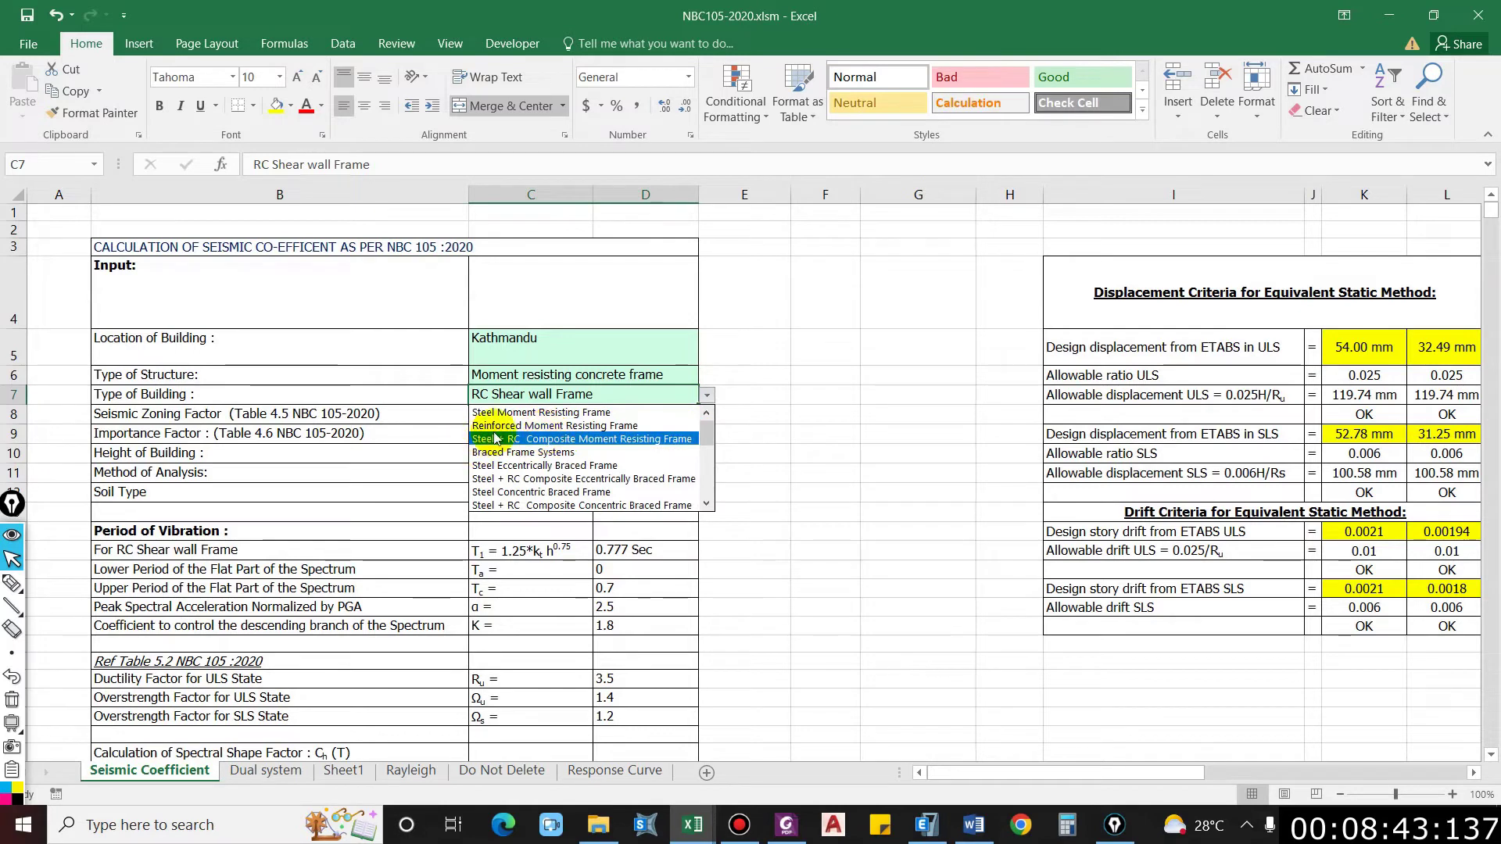
pyautogui.click(589, 427)
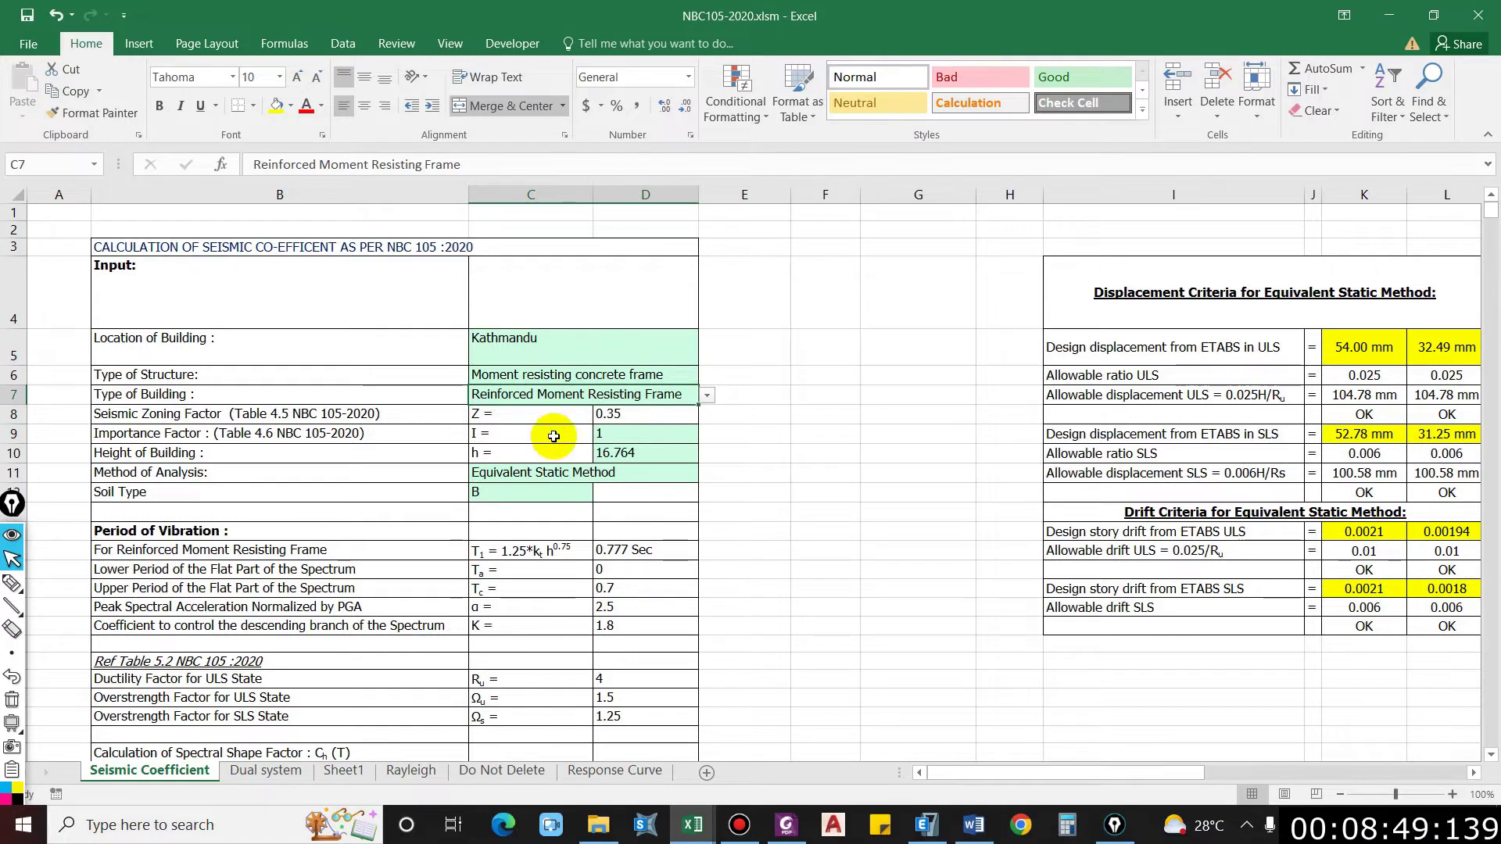
# Step: Check the sheet's ductility and overstrength factors against Table 5-2 in the NBC 105 PDF, and return to the Excel workbook
pyautogui.scroll(-3, 185, 618)
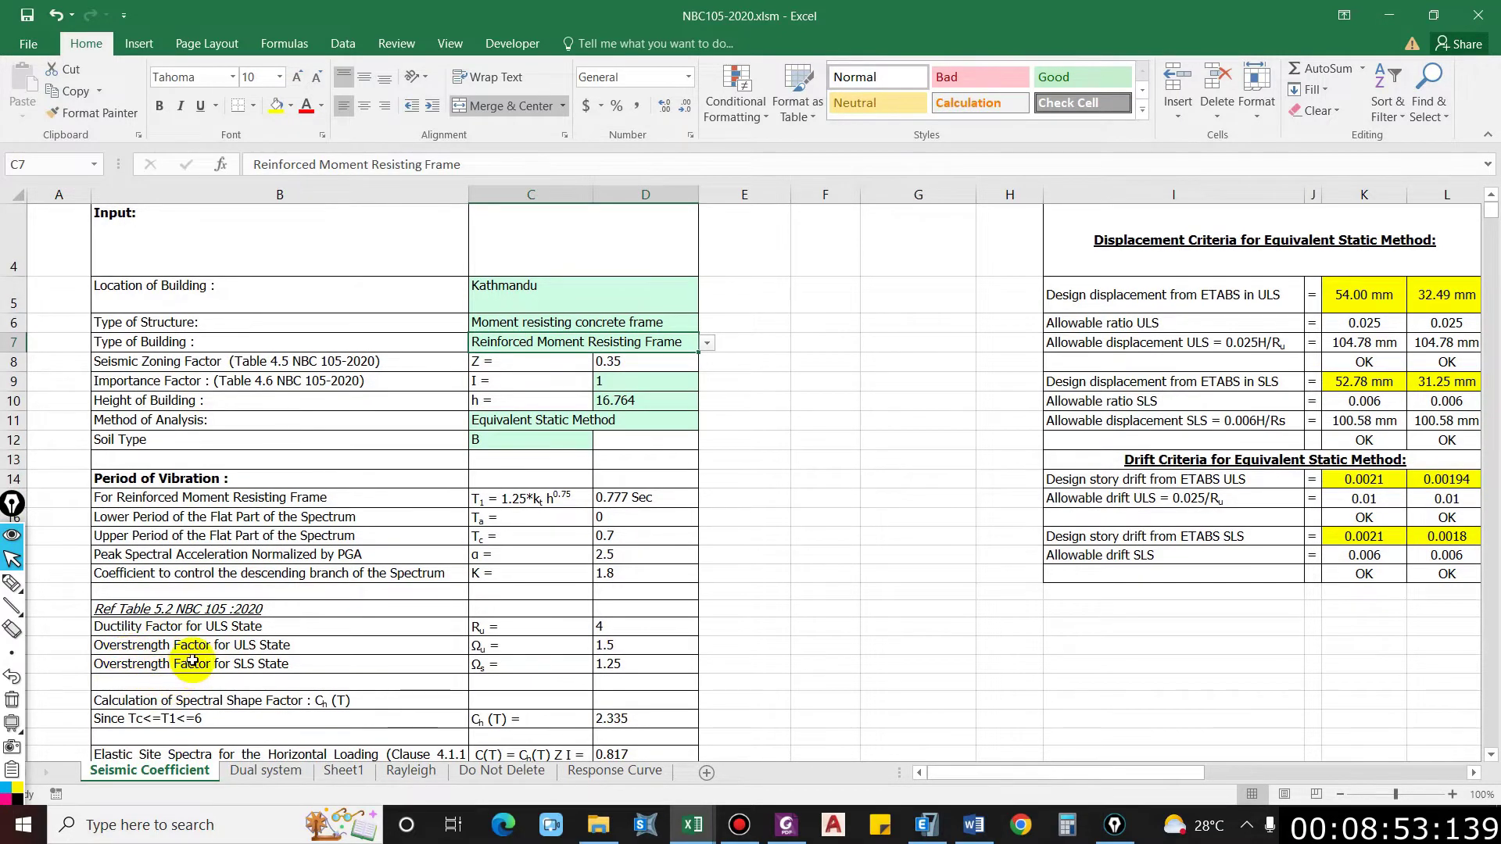
pyautogui.scroll(-3, 192, 661)
pyautogui.scroll(4, 391, 452)
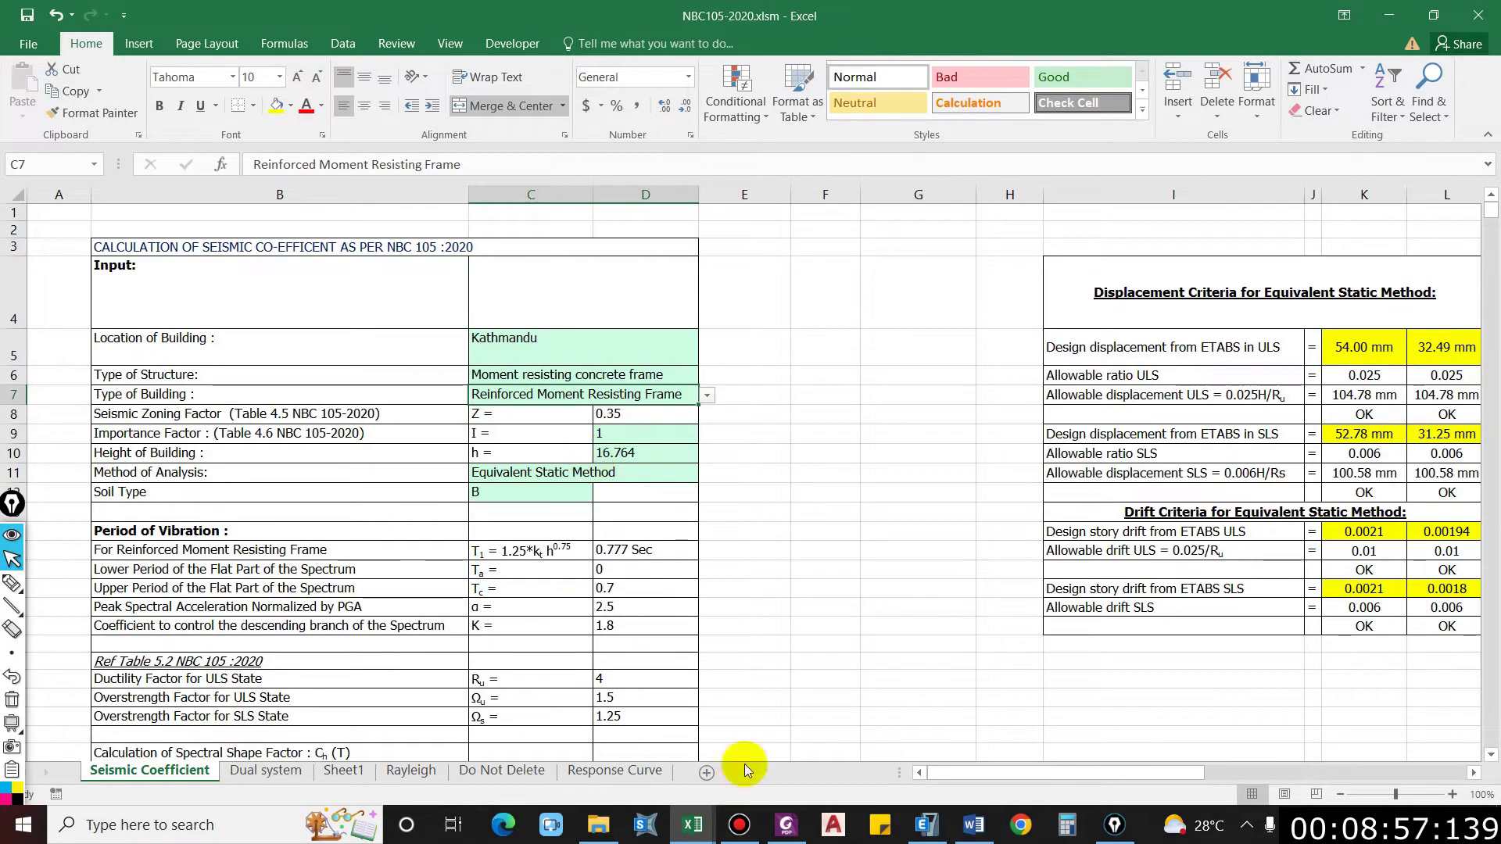
pyautogui.hotkey('alt', 'Tab')
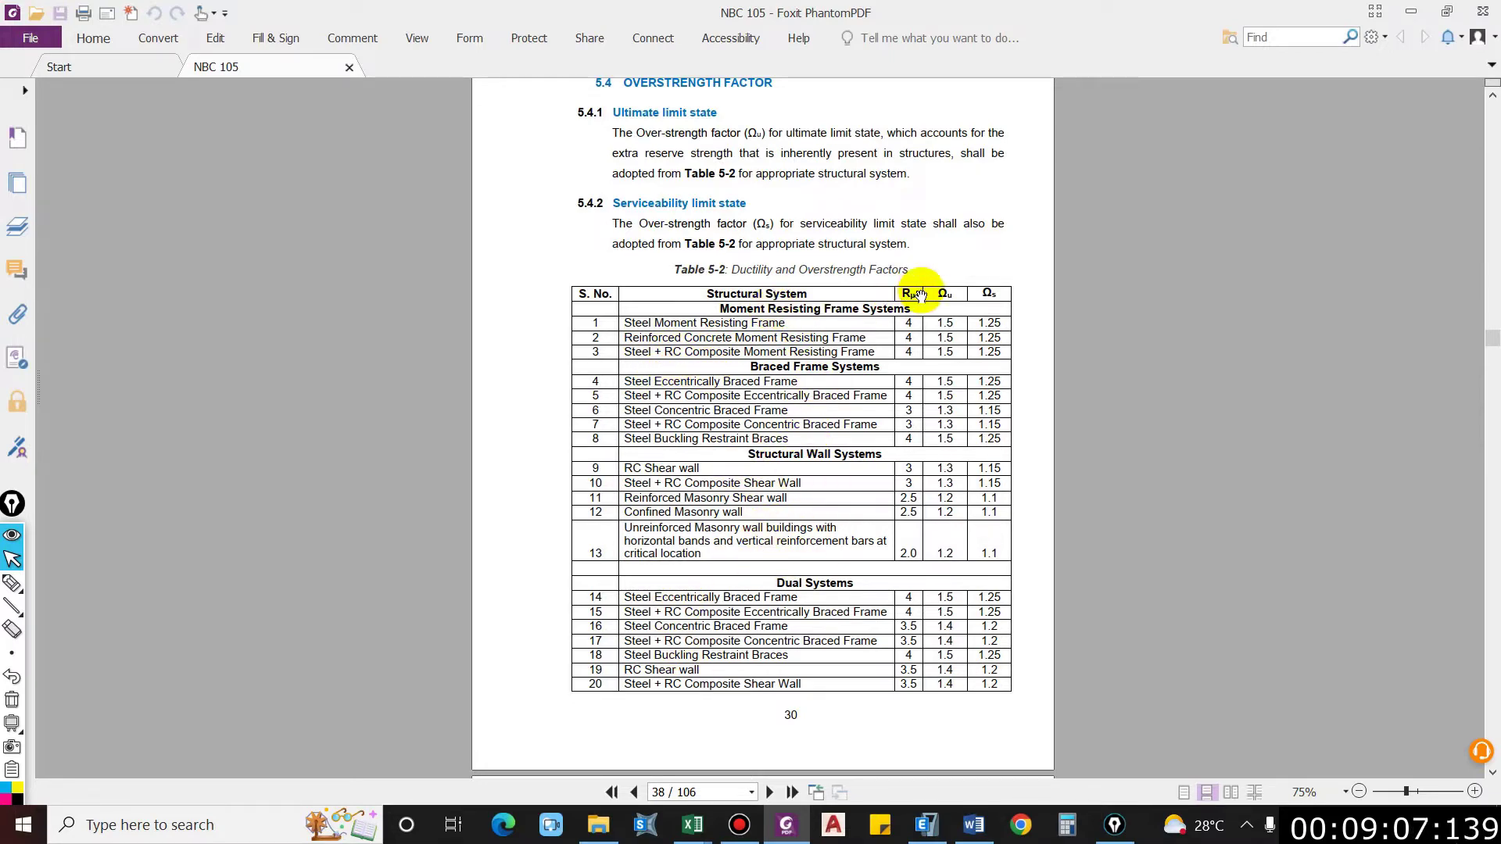
pyautogui.click(1411, 12)
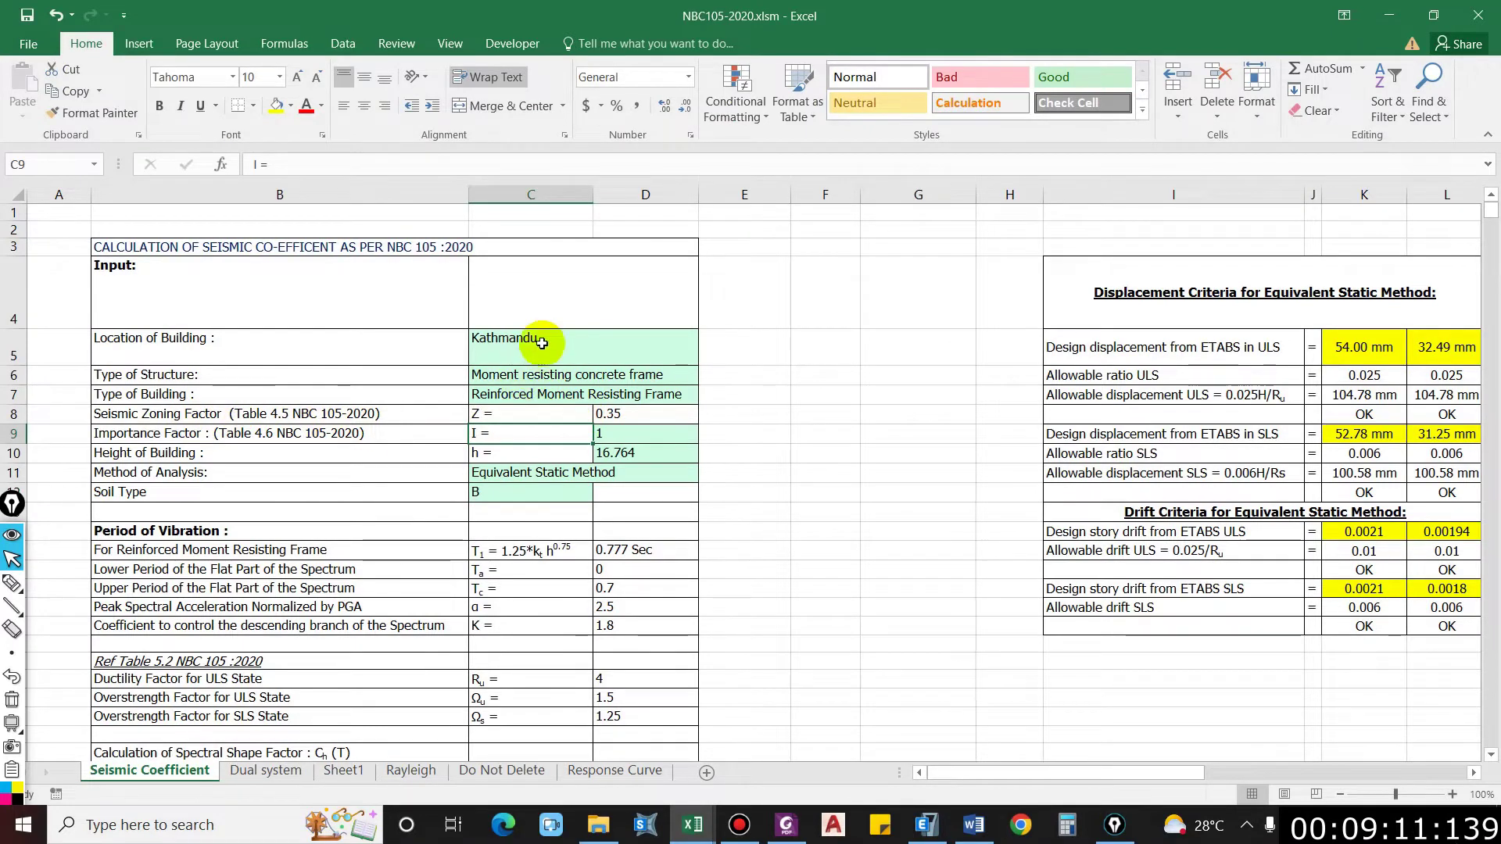
# Step: Check the seismic zoning factor formula, and read the importance classes in Table 4-6 under section 4.1.5 of the NBC 105 PDF
pyautogui.click(606, 414)
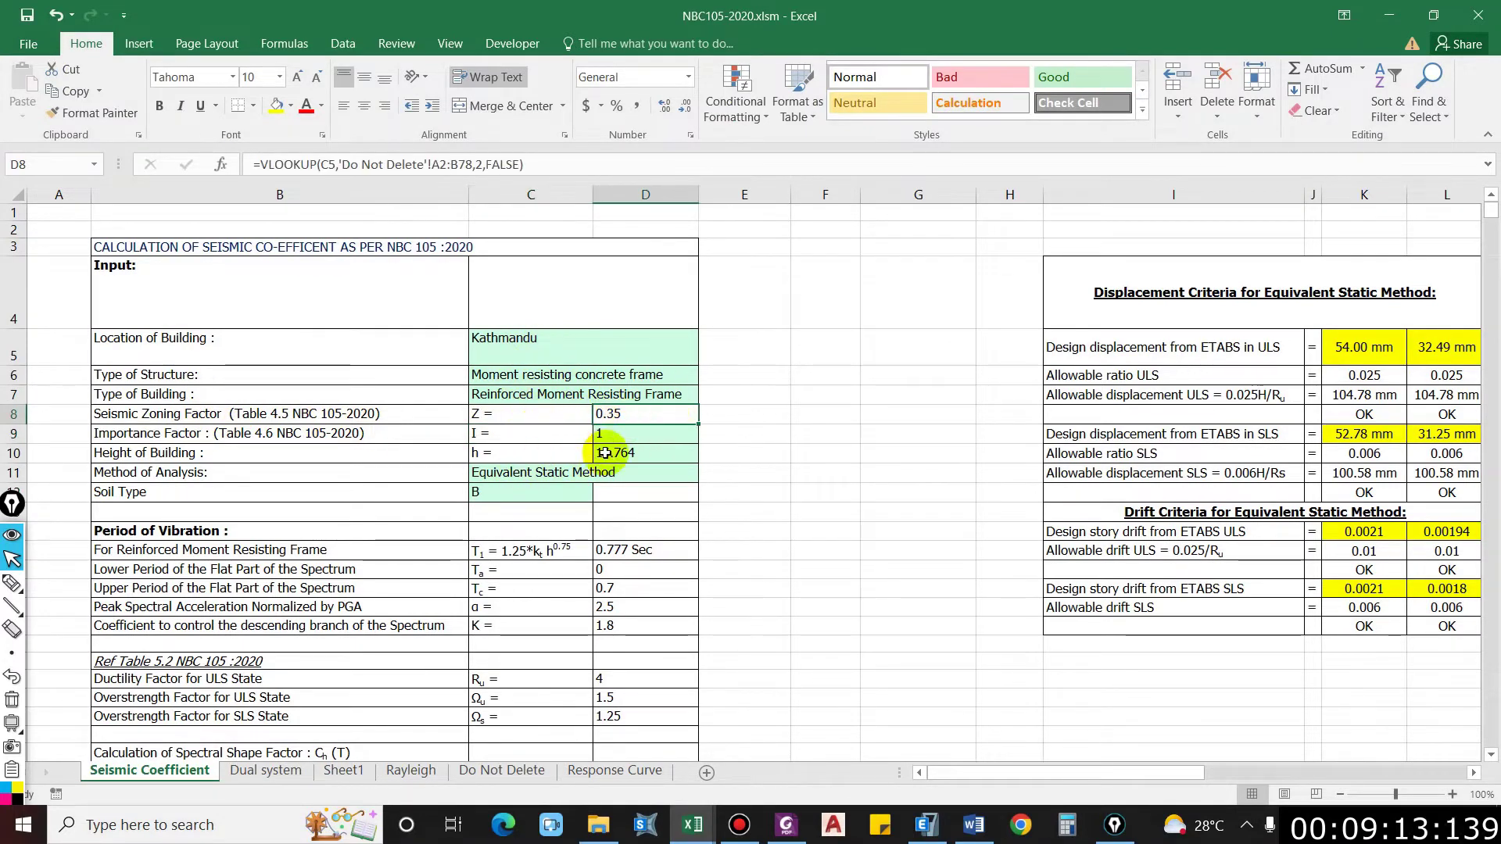
pyautogui.click(190, 438)
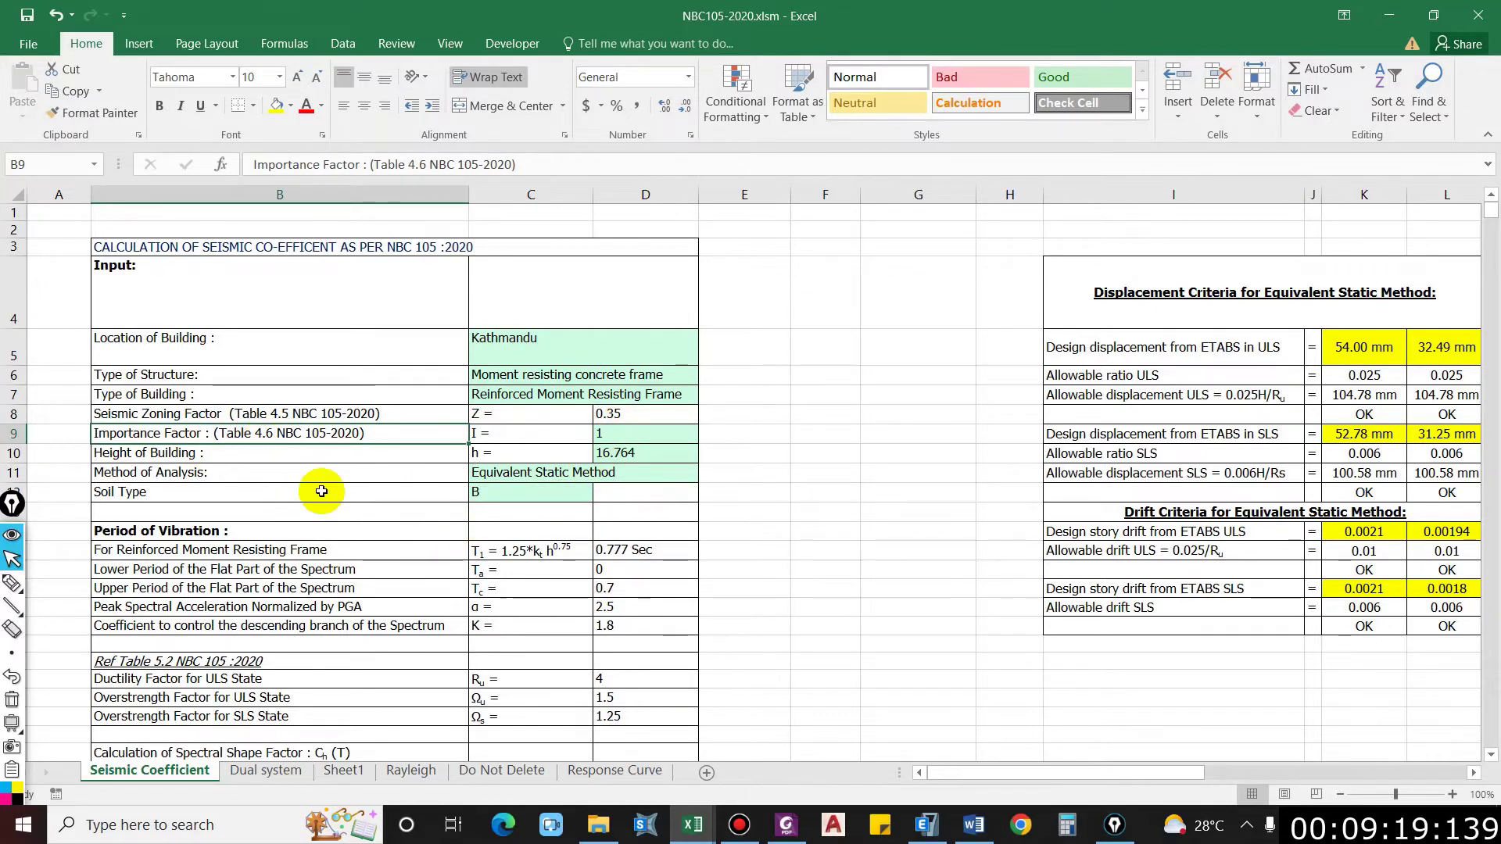
pyautogui.hotkey('alt', 'Tab')
pyautogui.scroll(-10, 814, 425)
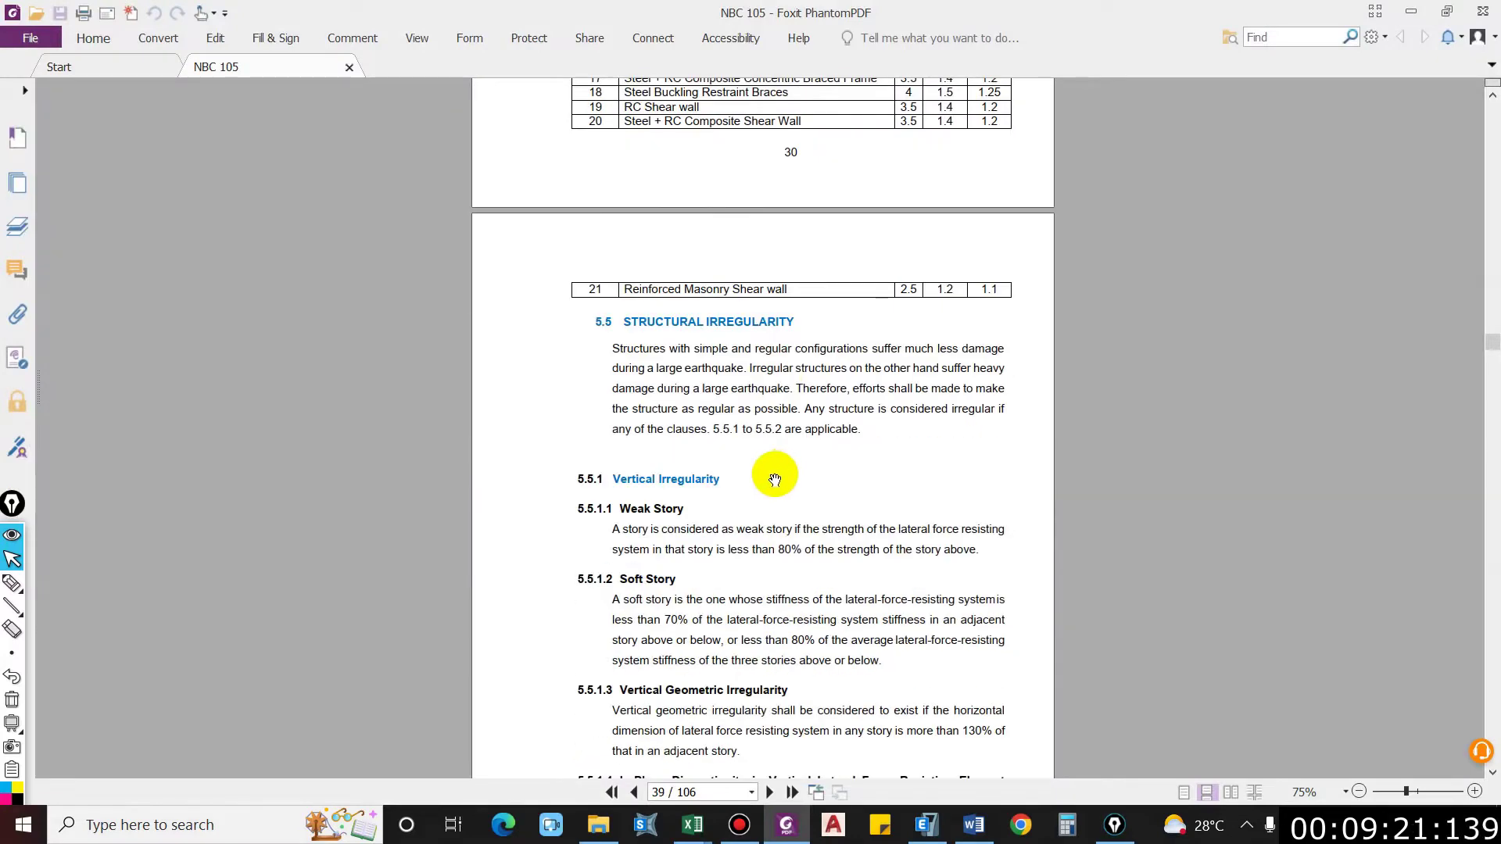
pyautogui.scroll(-12, 775, 478)
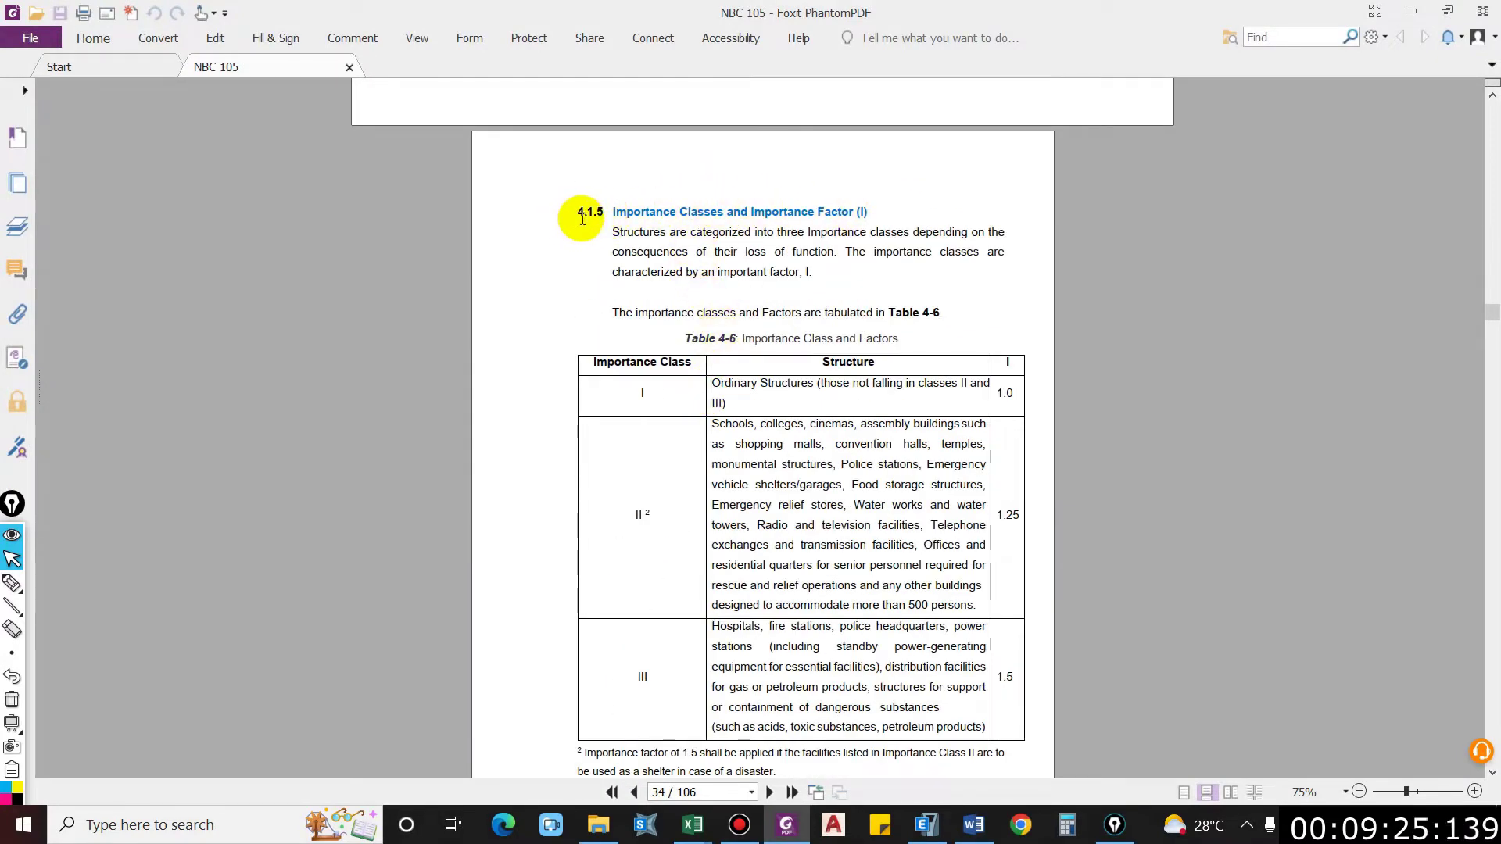
pyautogui.scroll(-3, 688, 364)
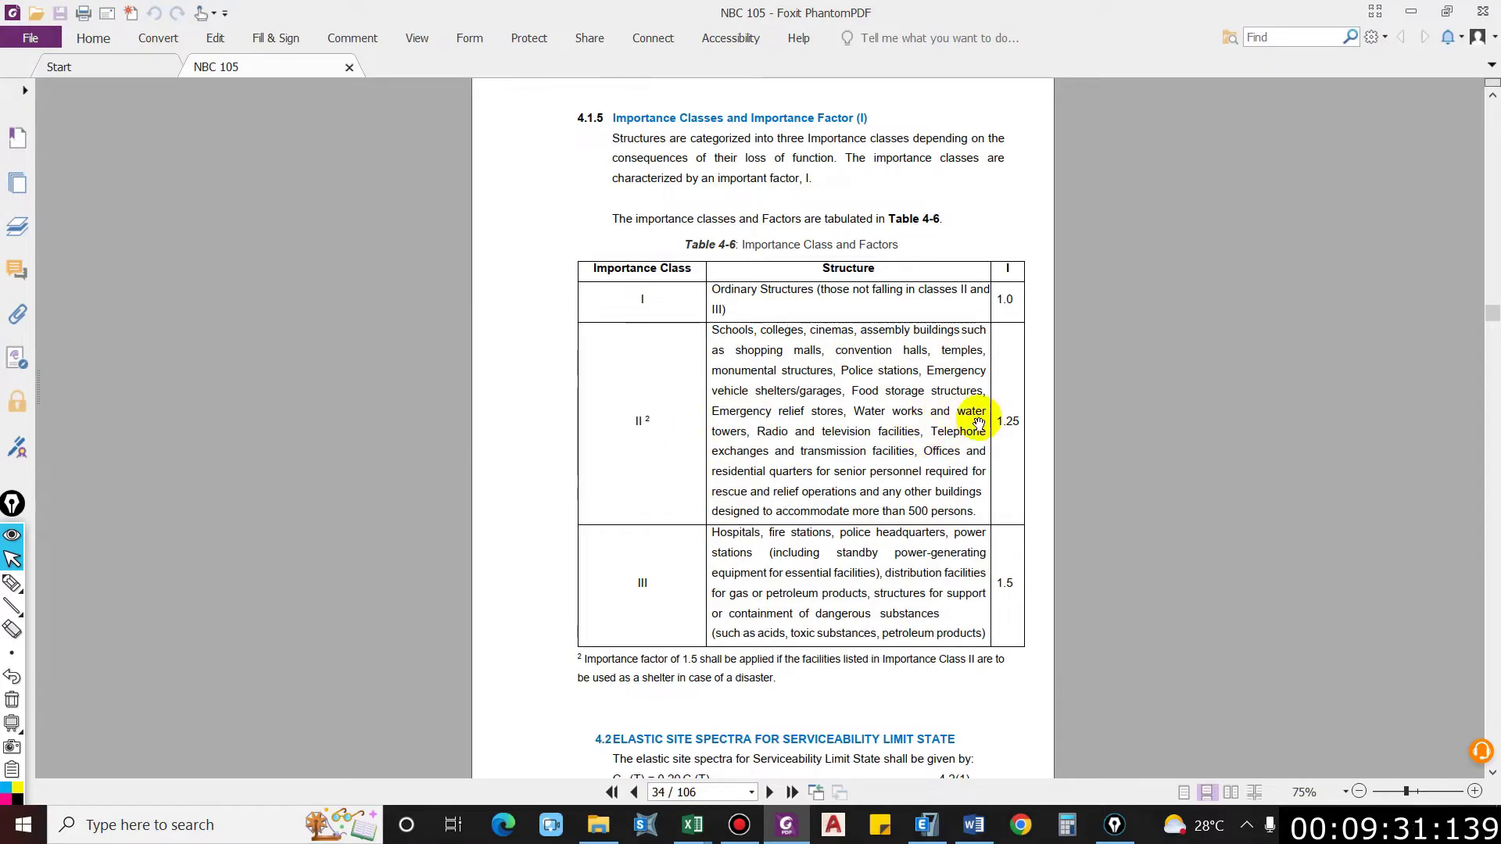
pyautogui.scroll(-1, 1017, 461)
# Step: Return to the Excel workbook and set the importance factor to 1.25
pyautogui.hotkey('alt', 'Tab')
pyautogui.click(635, 436)
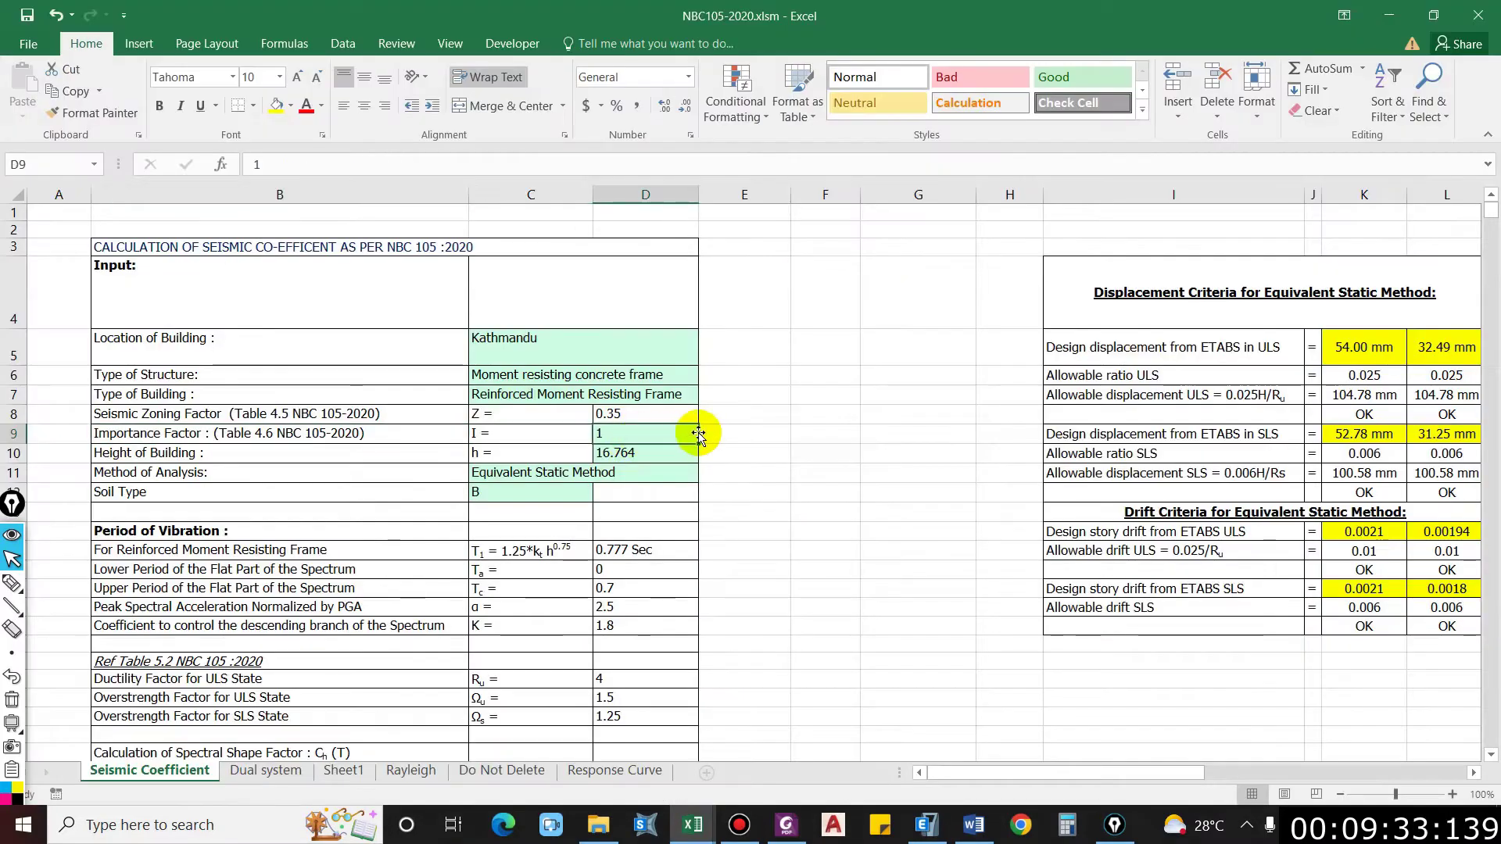
pyautogui.write('1.25')
pyautogui.press('Return')
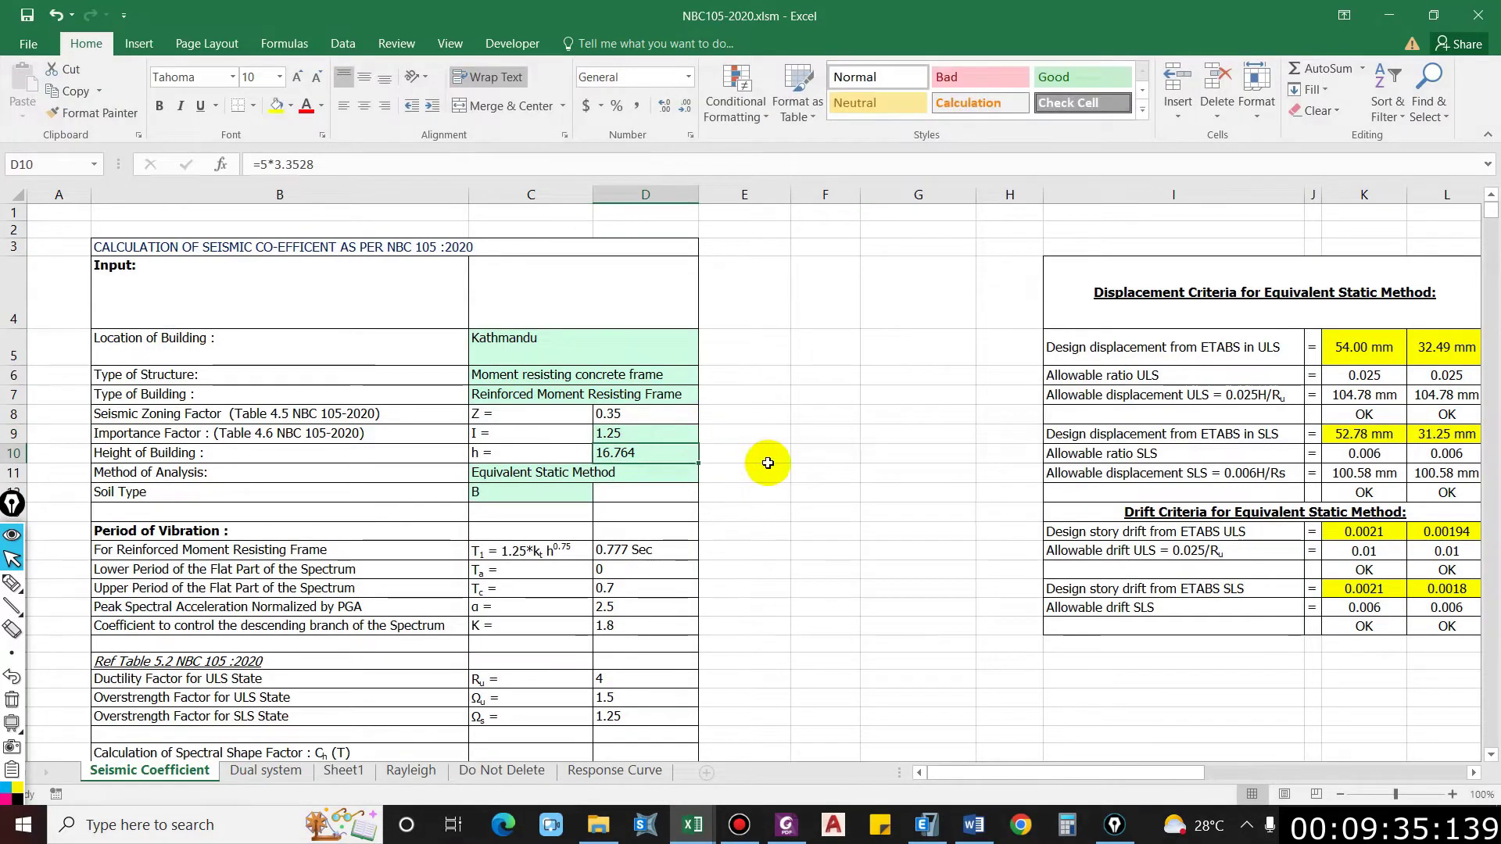
# Step: Set the height of the building to 28.65 and the method of analysis to Response Spectrum Method
pyautogui.write('28.65')
pyautogui.press('Return')
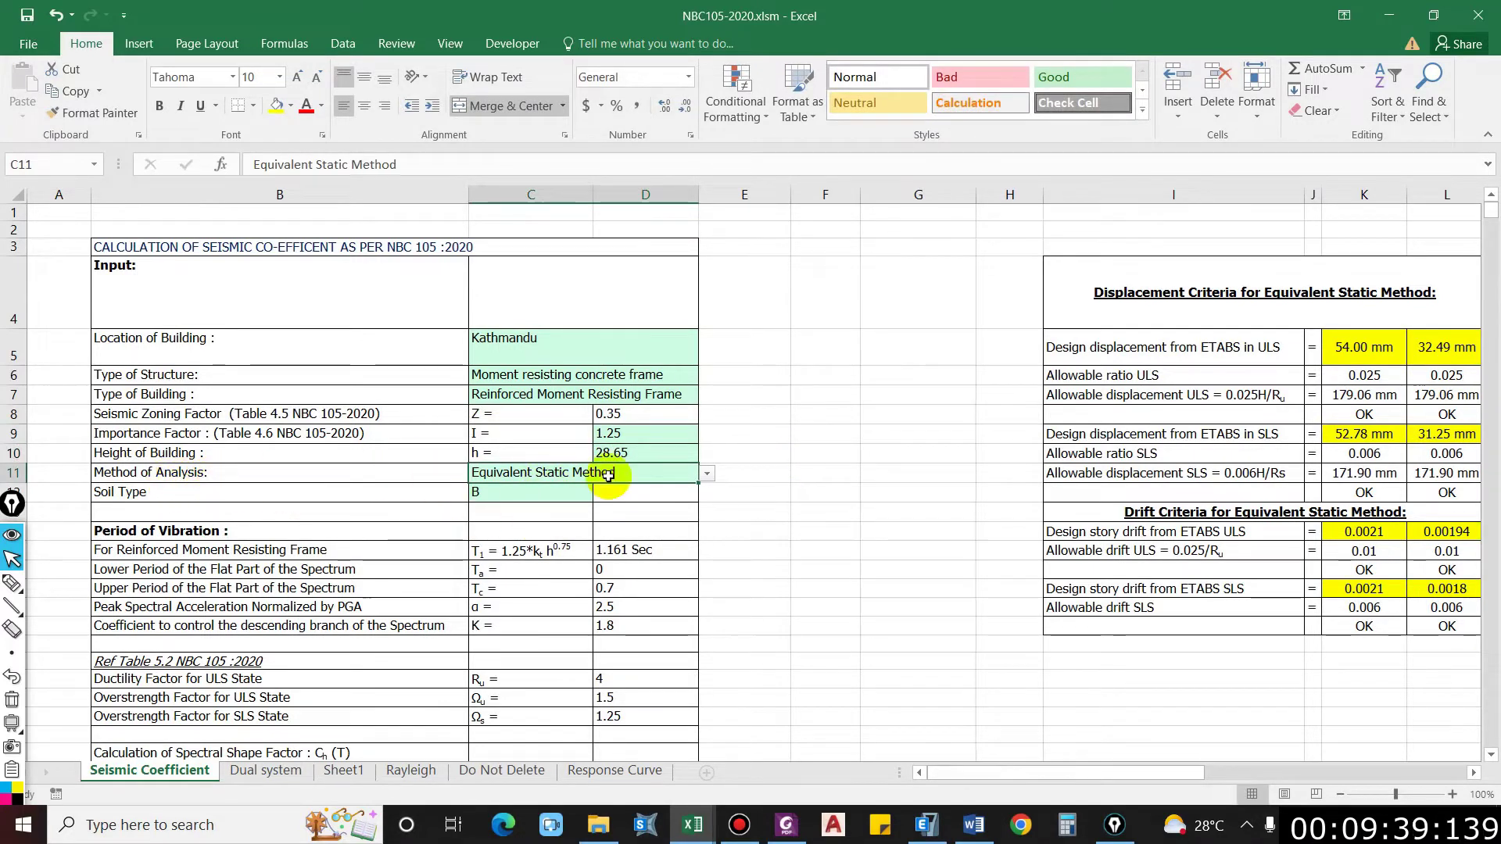
pyautogui.click(707, 476)
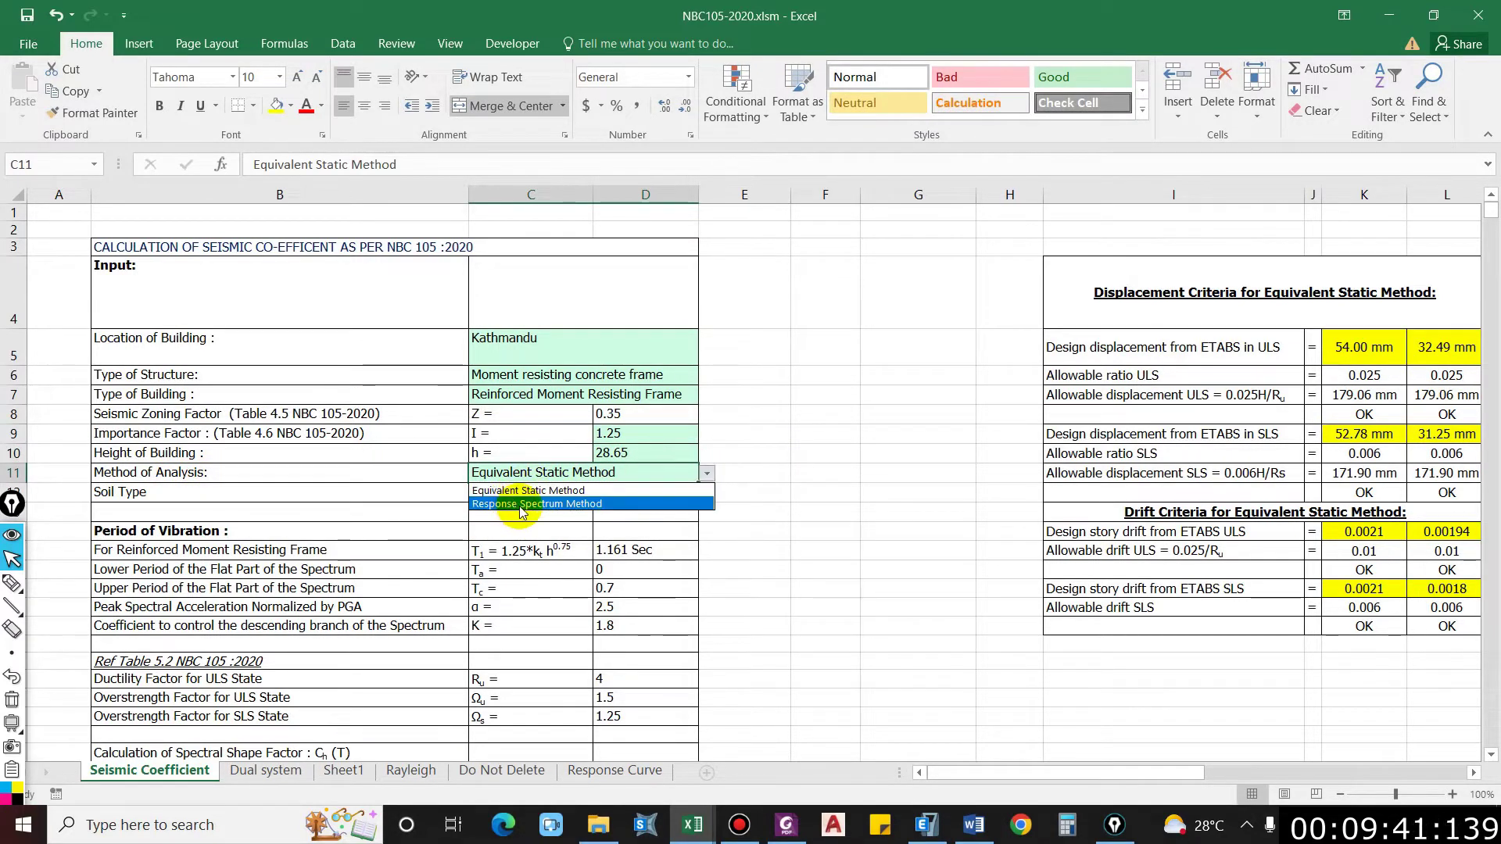
pyautogui.click(522, 507)
# Step: Set the soil type to D
pyautogui.click(460, 502)
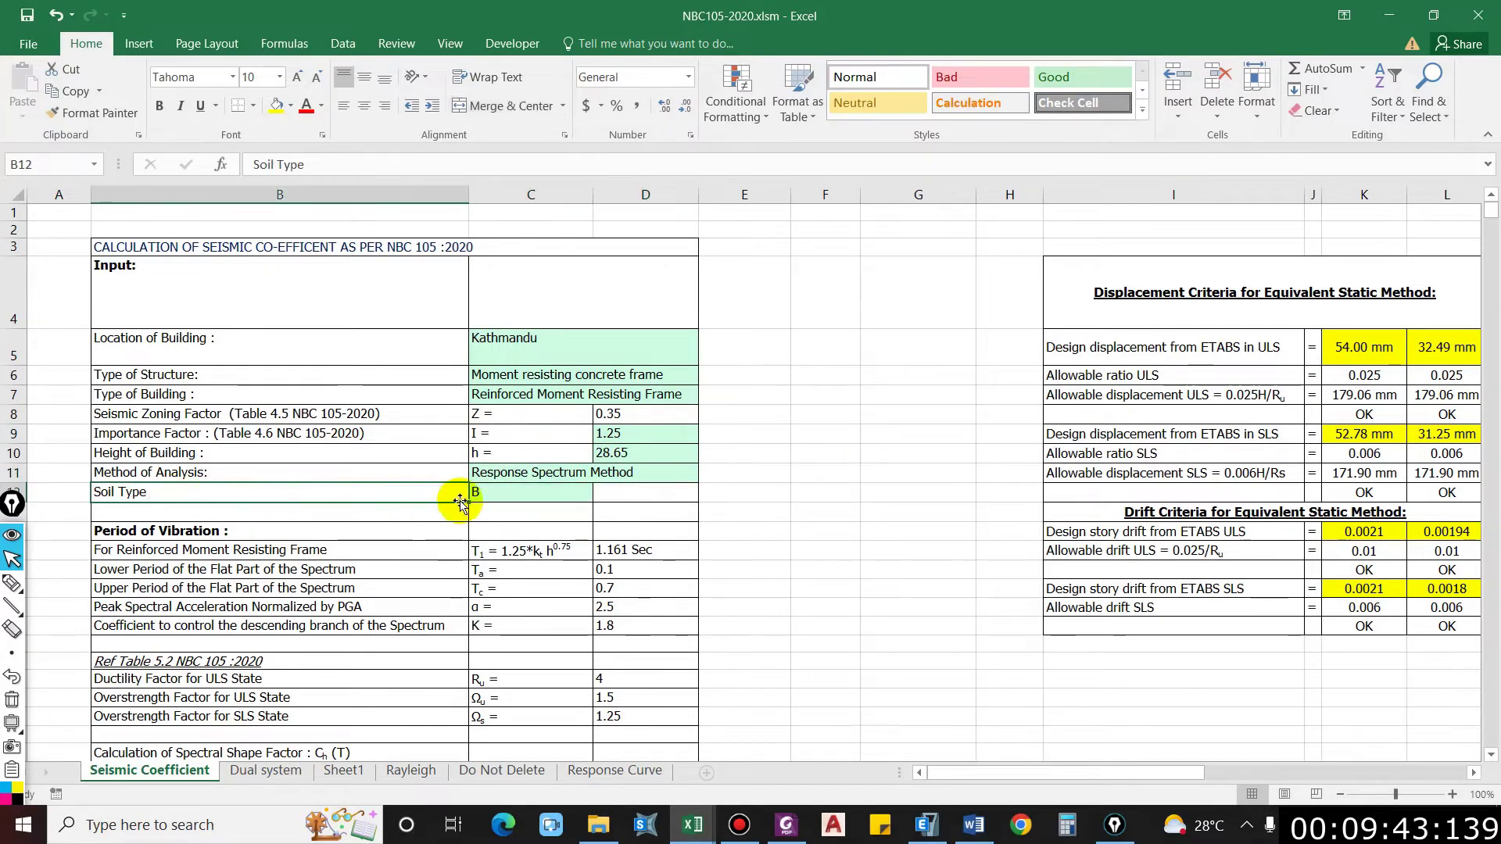
pyautogui.click(496, 498)
pyautogui.click(601, 494)
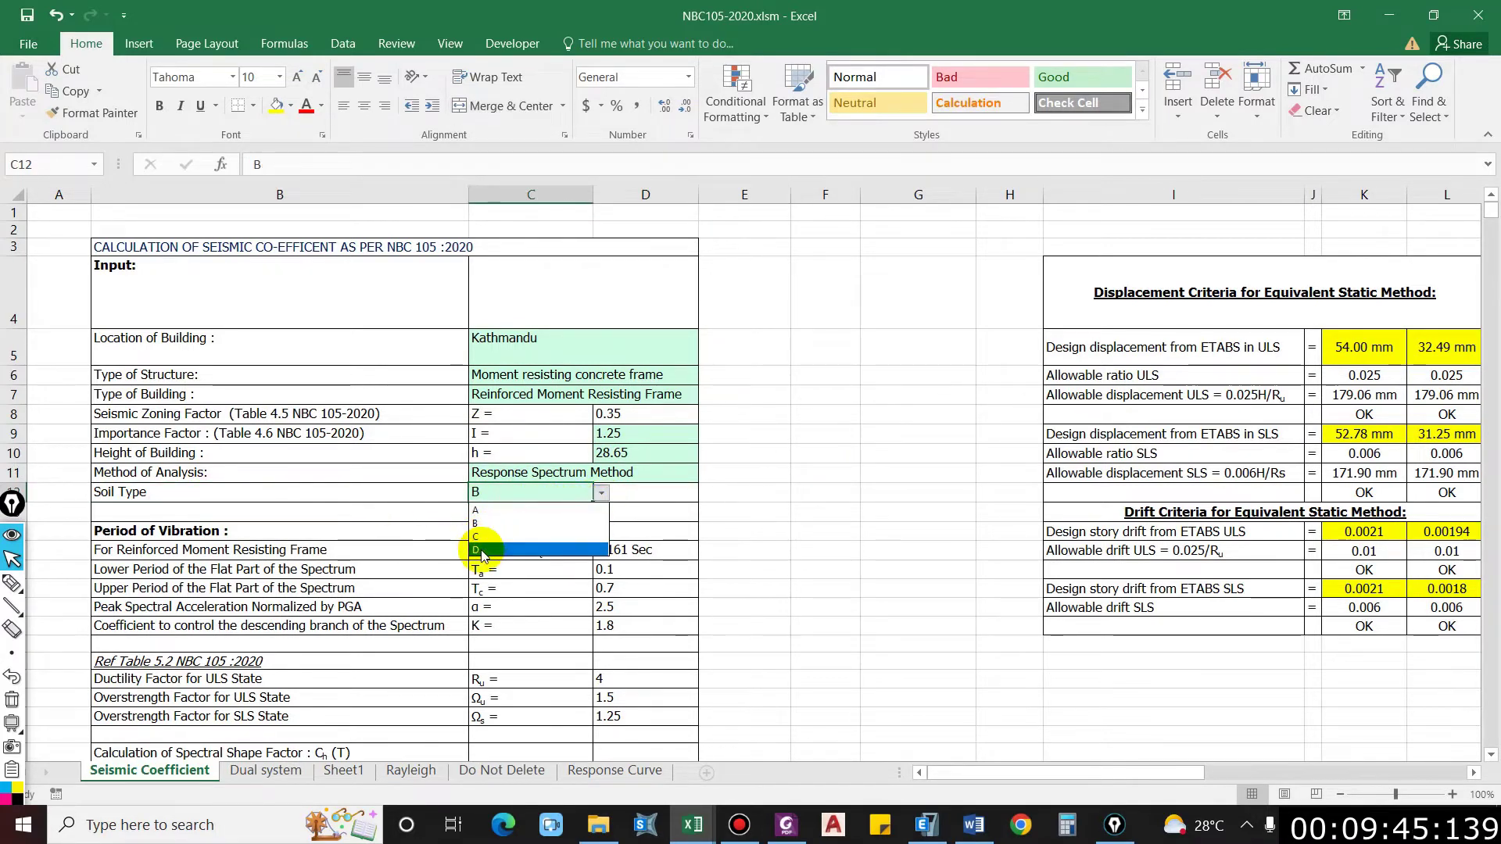
# Step: Read the soil type A to D definitions and Table 4-4 in the NBC 105 PDF, and return to the Excel workbook
pyautogui.hotkey('alt', 'Tab')
pyautogui.scroll(-3, 814, 422)
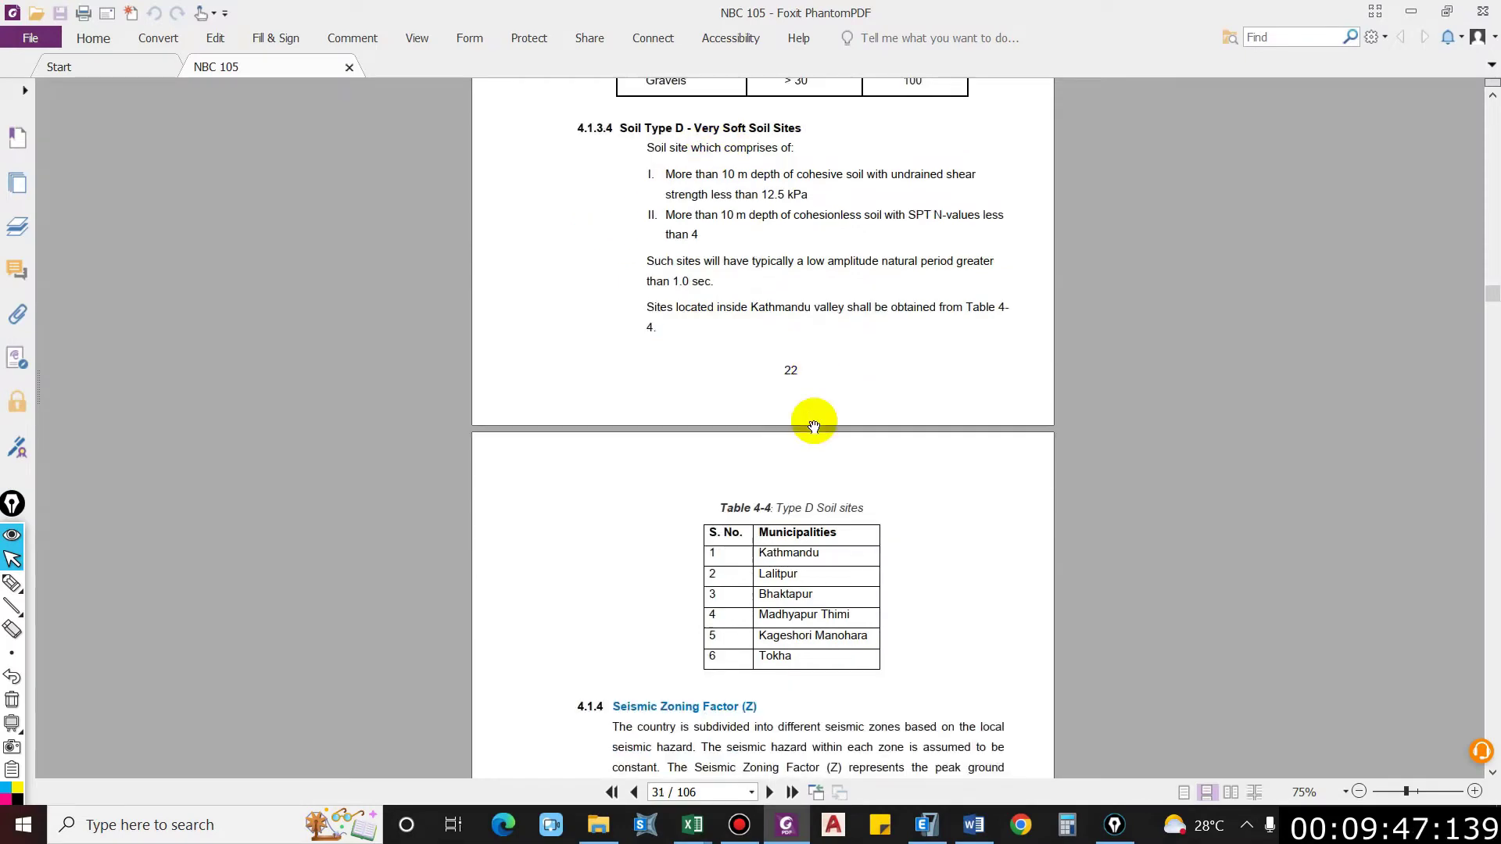
pyautogui.scroll(15, 768, 487)
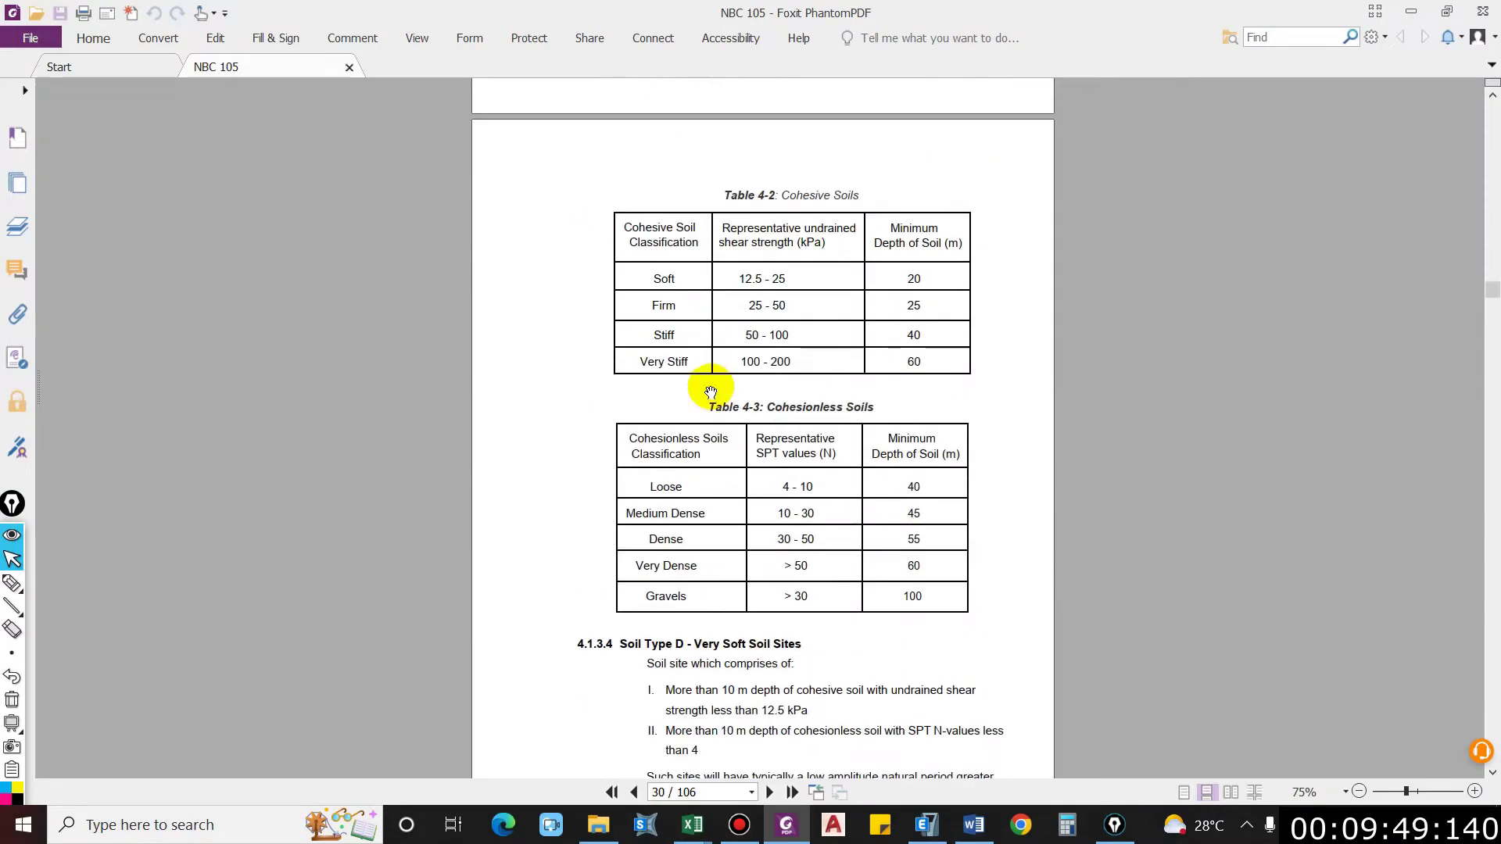
pyautogui.scroll(4, 748, 351)
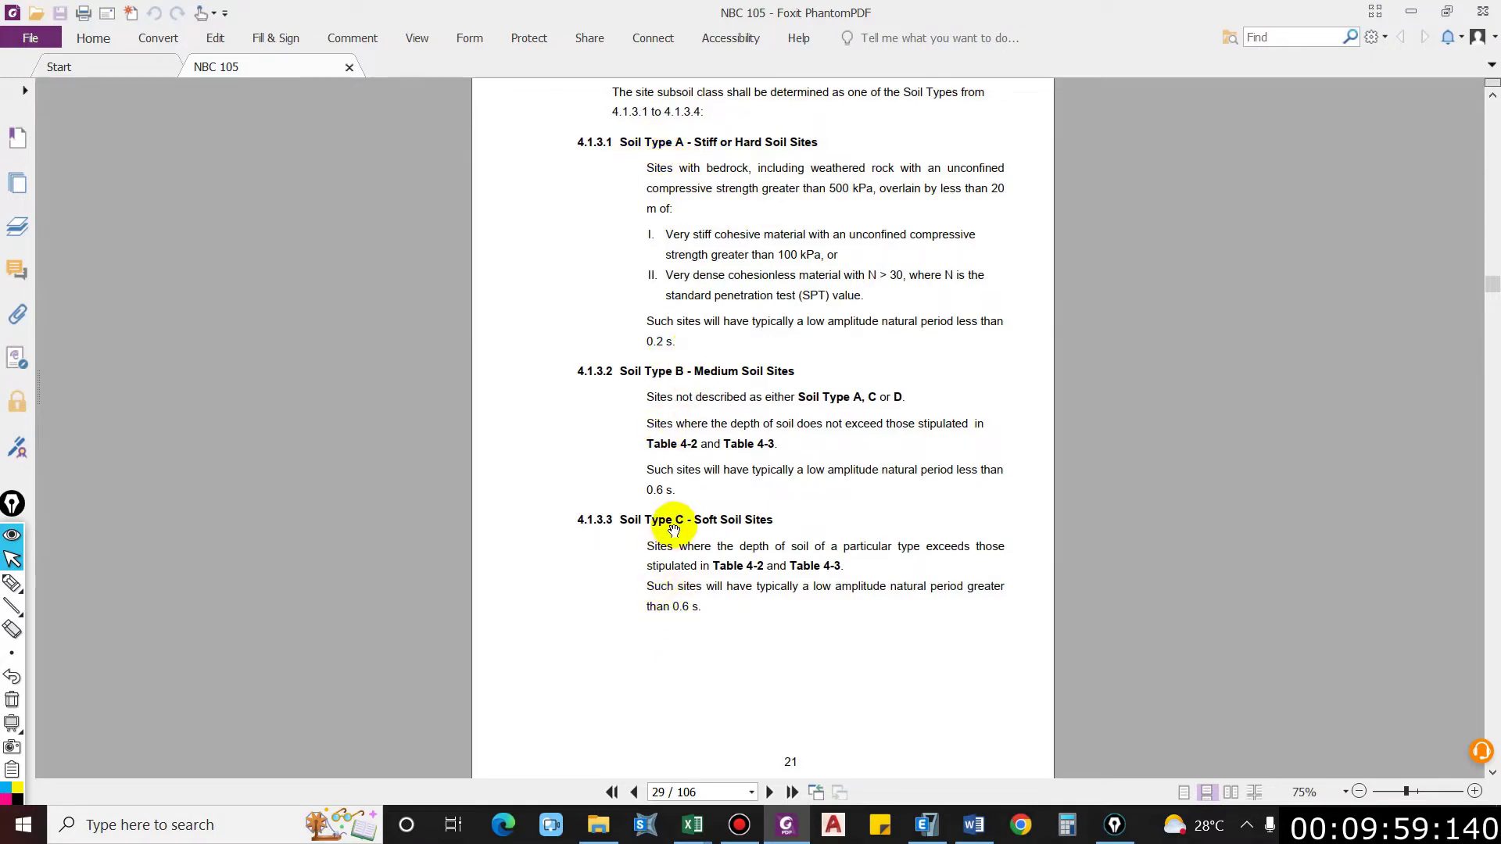
pyautogui.scroll(-2, 677, 519)
pyautogui.hotkey('alt', 'Tab')
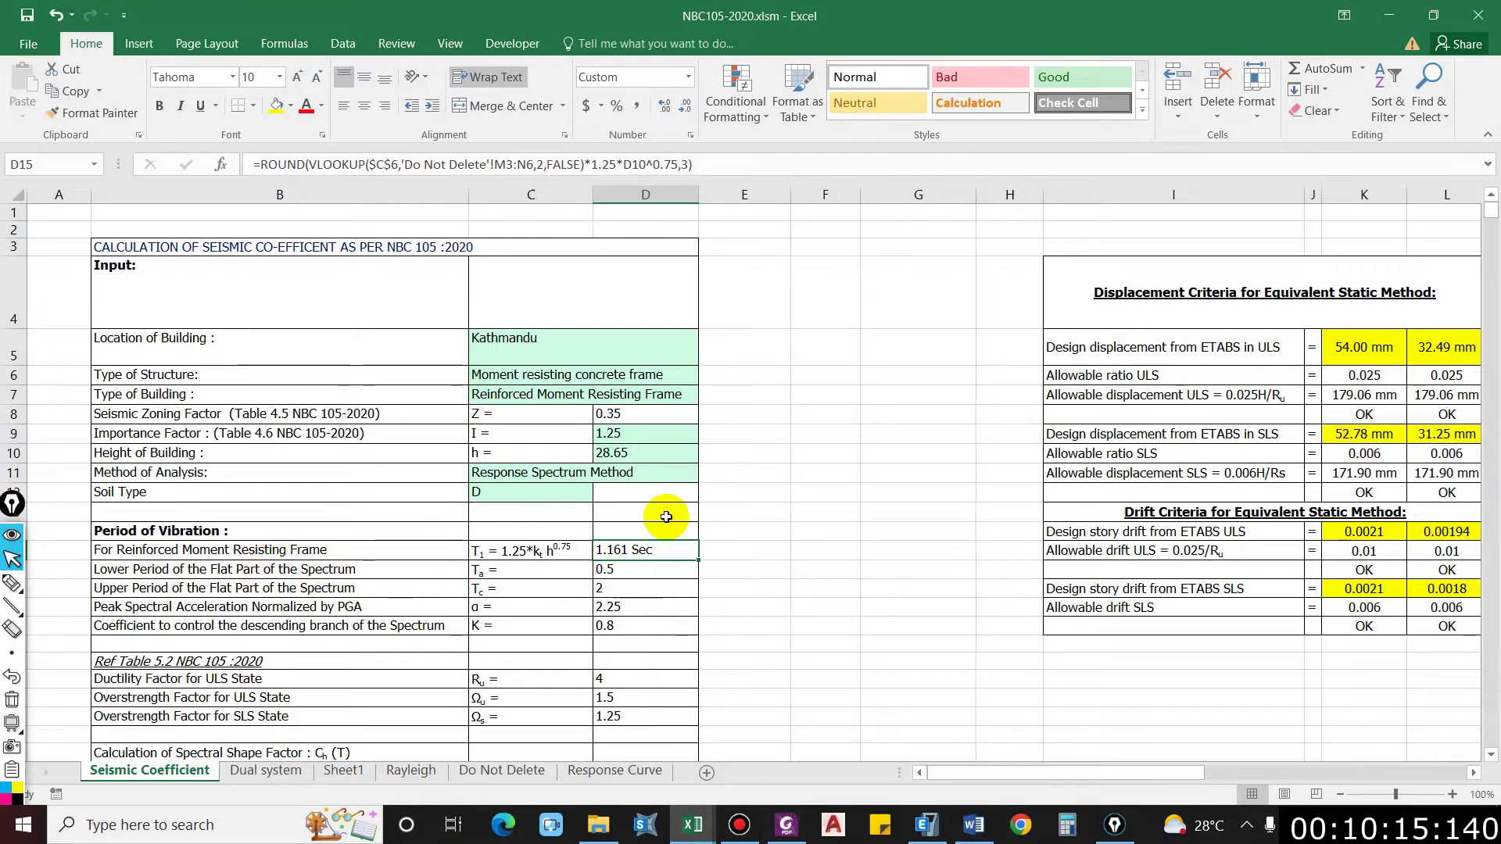
# Step: Place the Excel workbook and the NBC 105 PDF side by side and compare the Ta, Tc, α and K parameters with Table 4-1
pyautogui.press('super+Left')
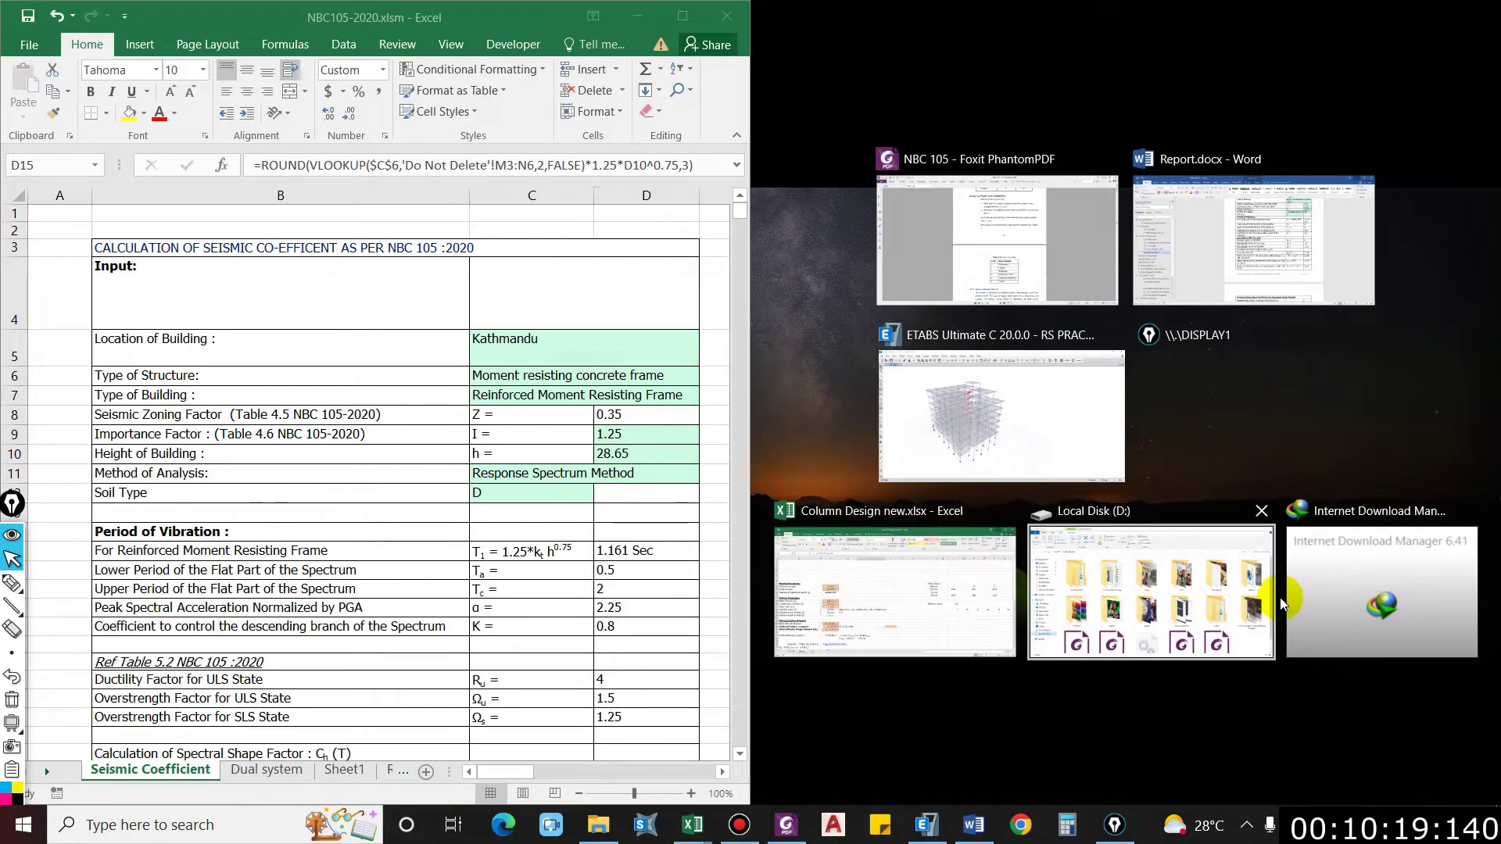
pyautogui.click(1079, 251)
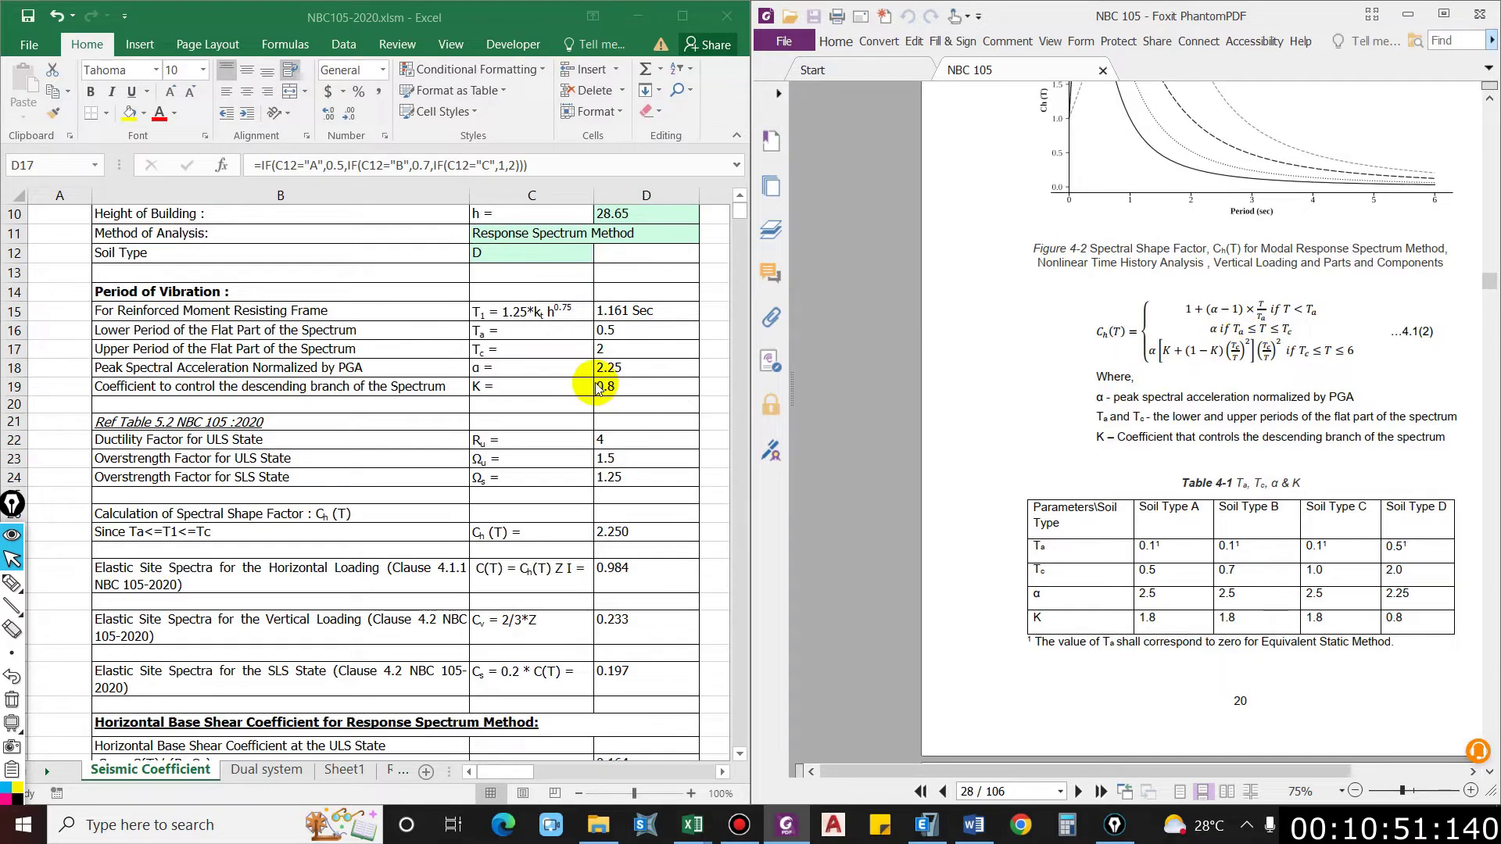
pyautogui.click(503, 351)
pyautogui.scroll(1, 503, 352)
pyautogui.click(624, 387)
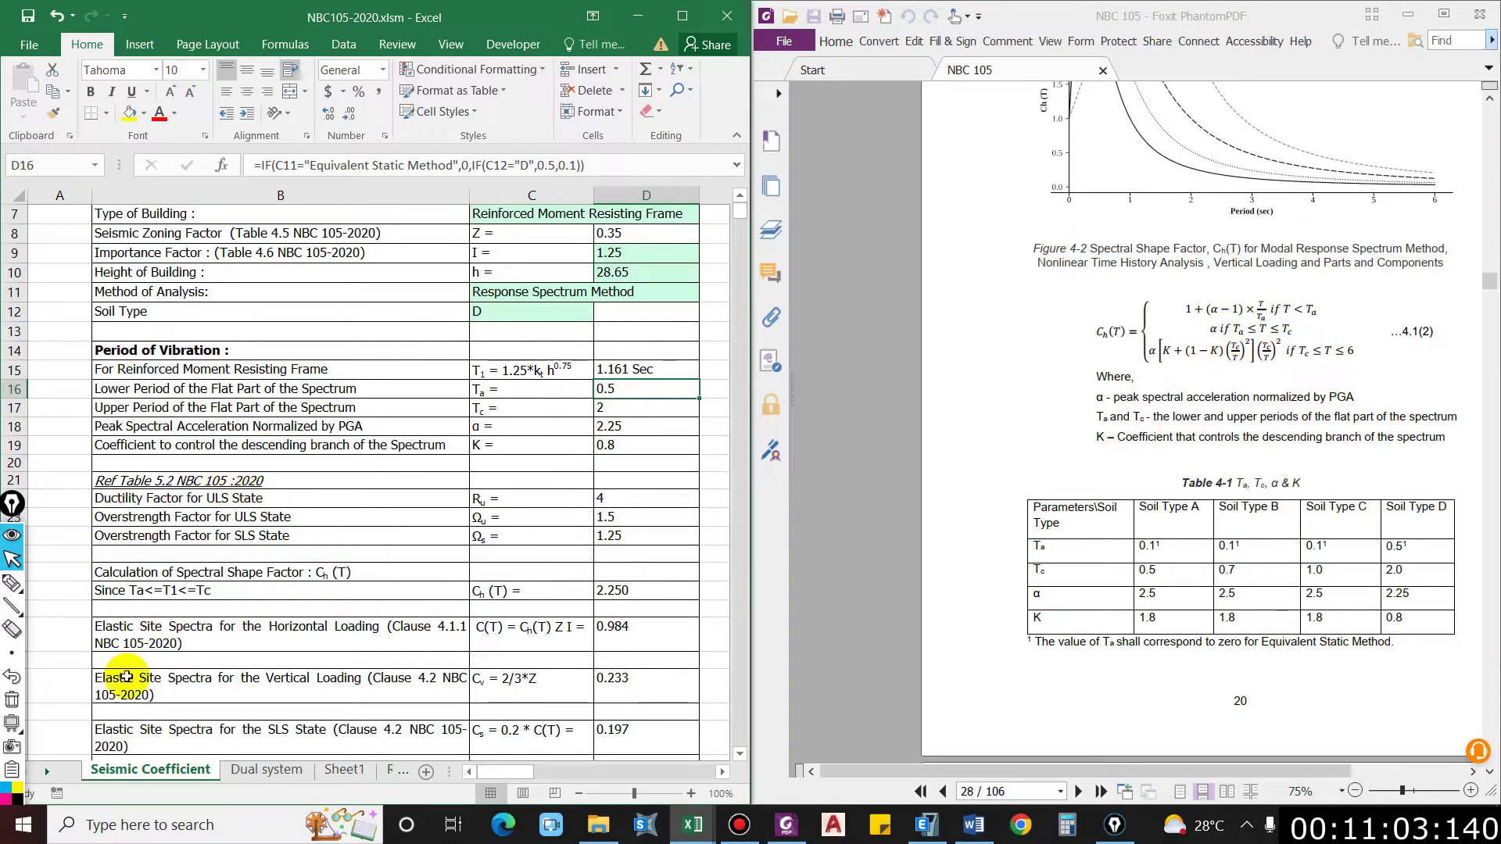
# Step: Check the spectral shape factor Ch(T) condition and formula in the sheet against equation 4.1(2) in the PDF
pyautogui.click(140, 592)
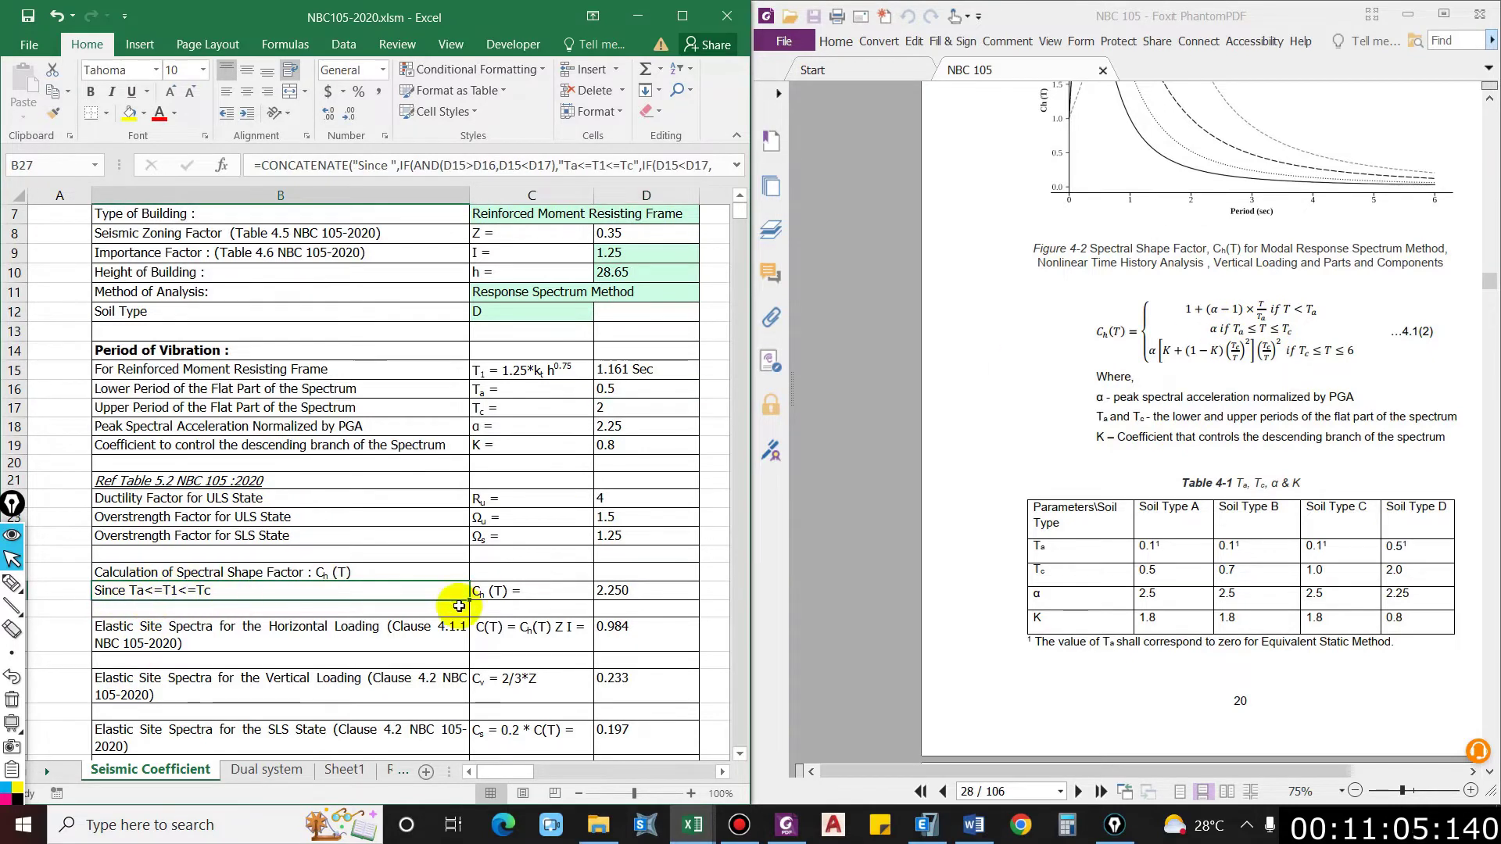
pyautogui.click(528, 592)
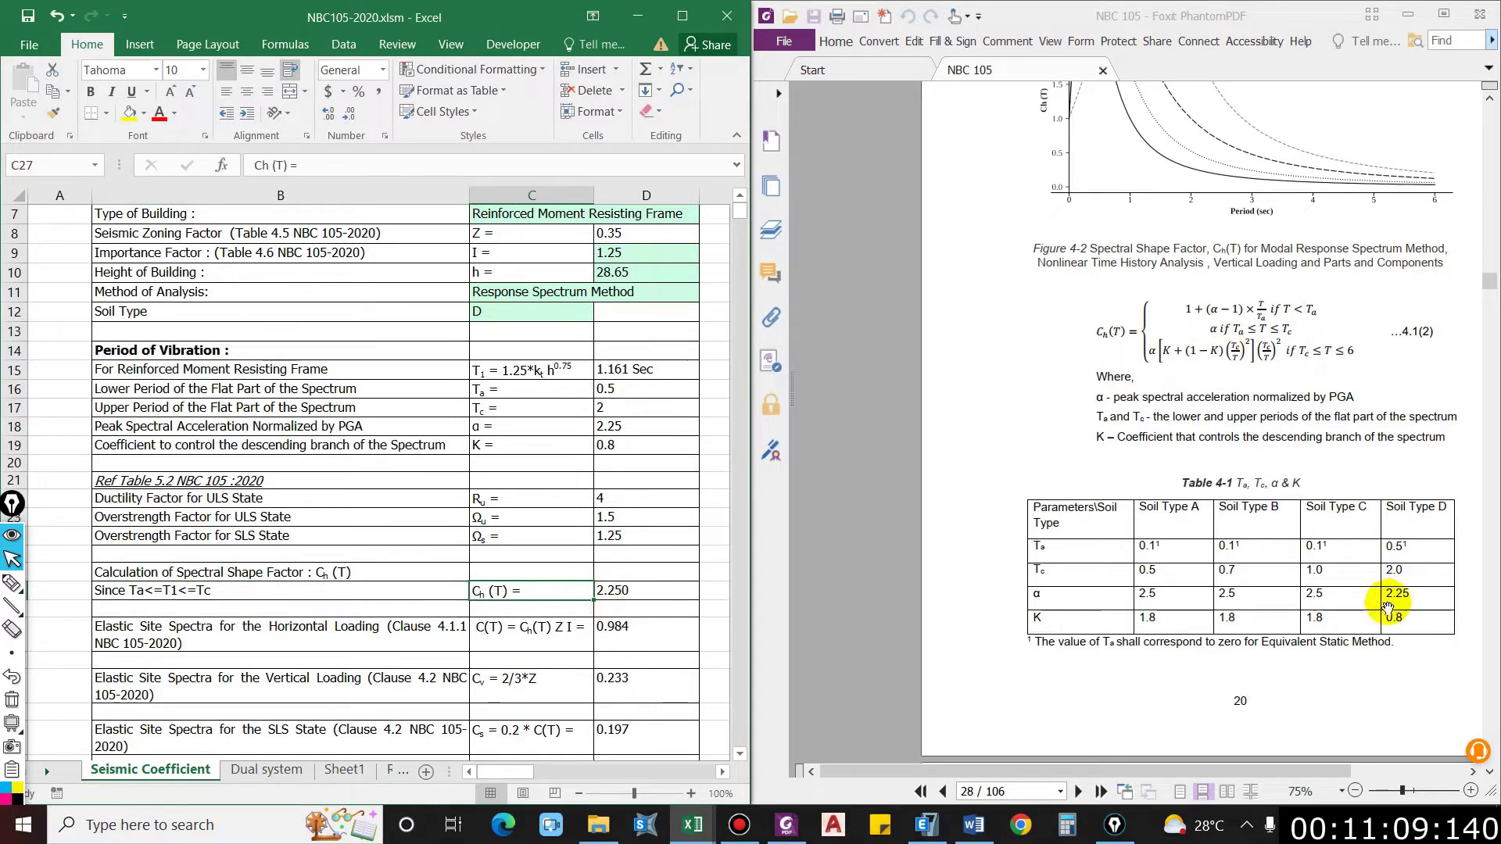
pyautogui.click(624, 591)
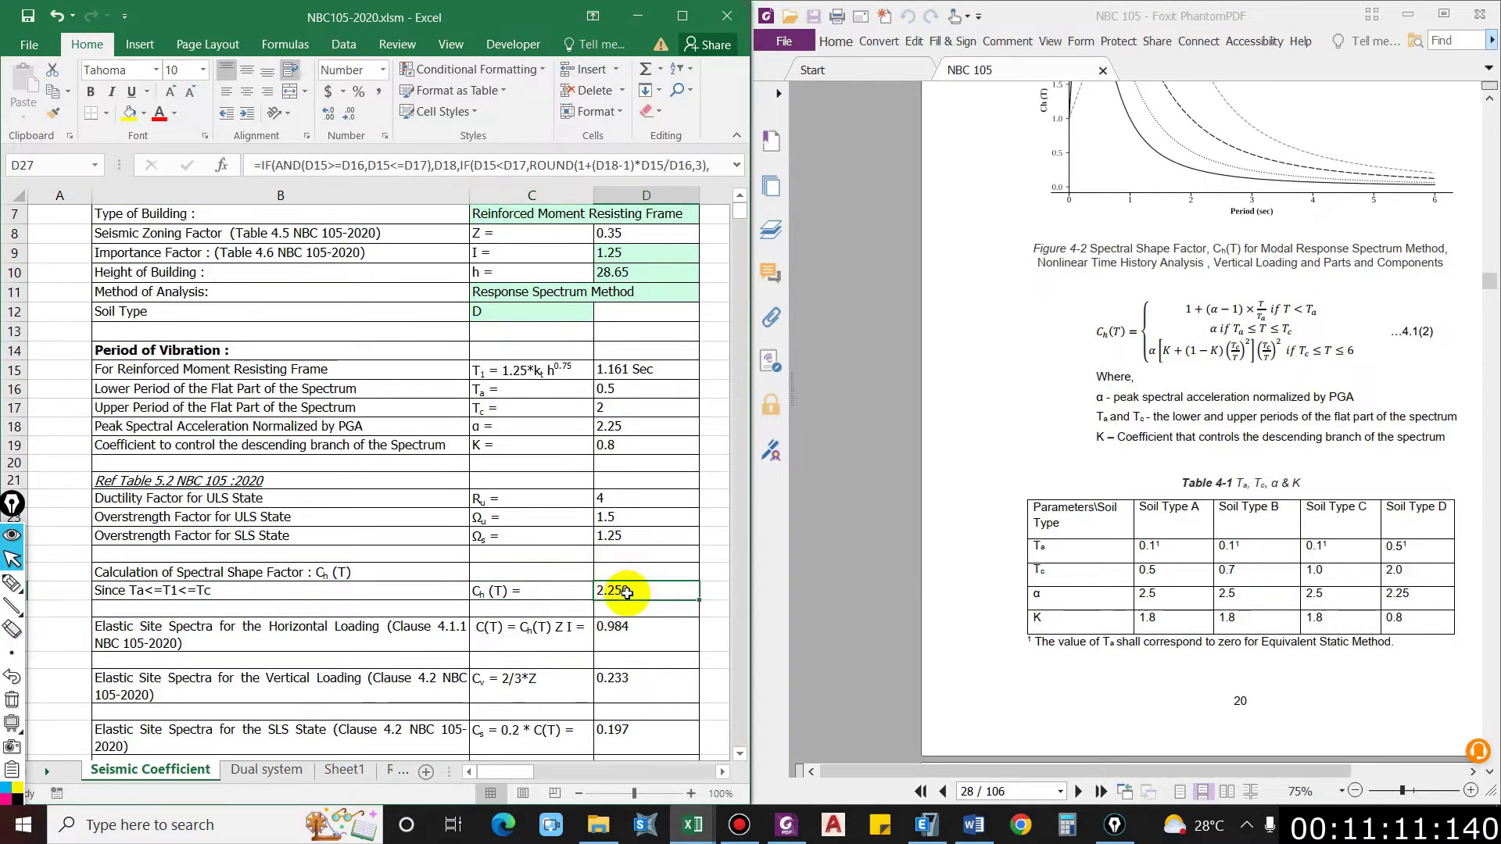
pyautogui.click(1193, 472)
pyautogui.scroll(-3, 1193, 472)
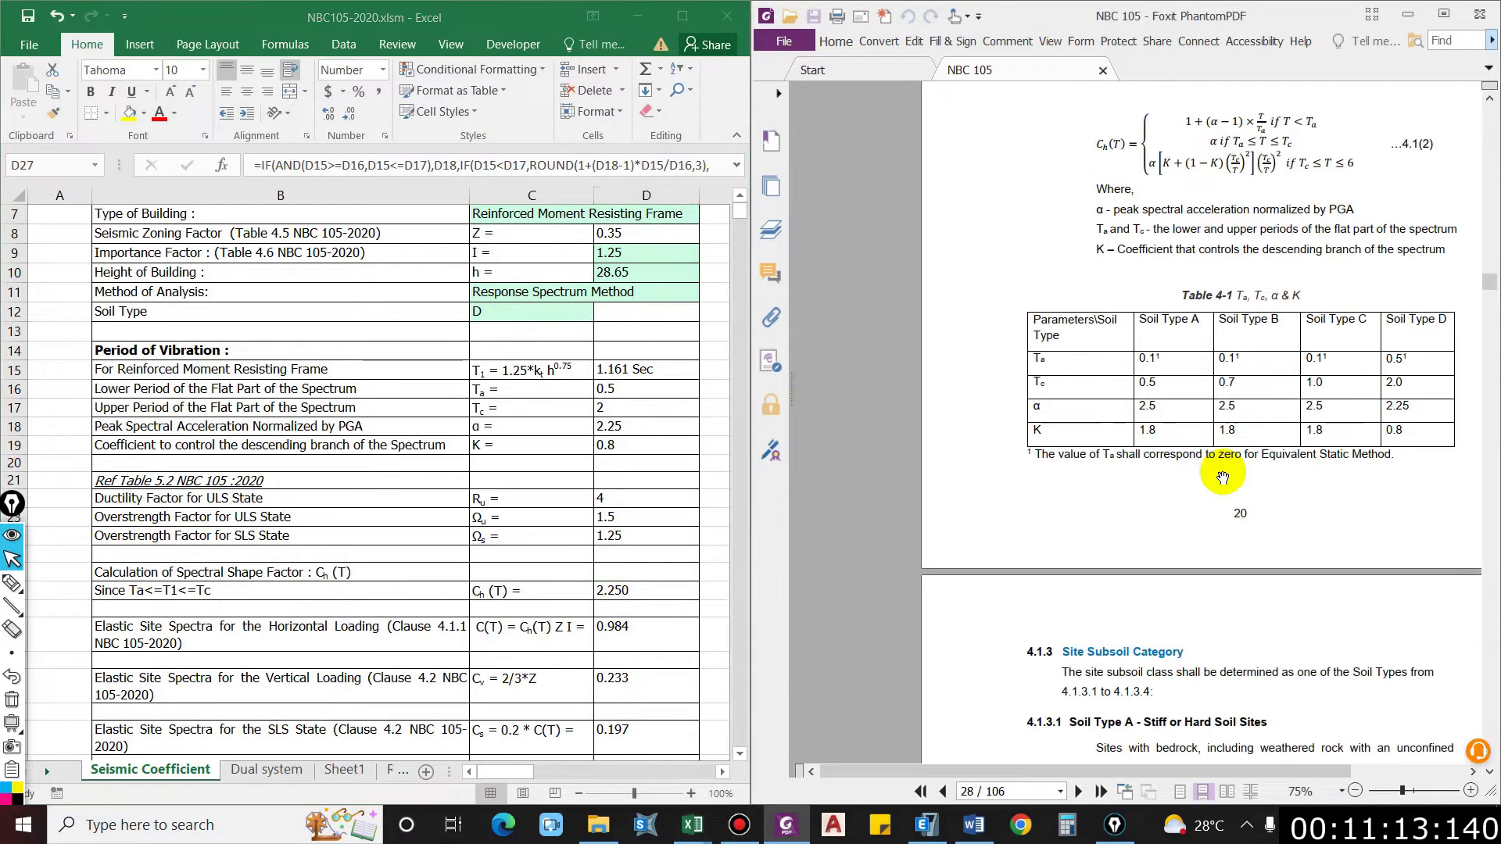
pyautogui.scroll(3, 1133, 328)
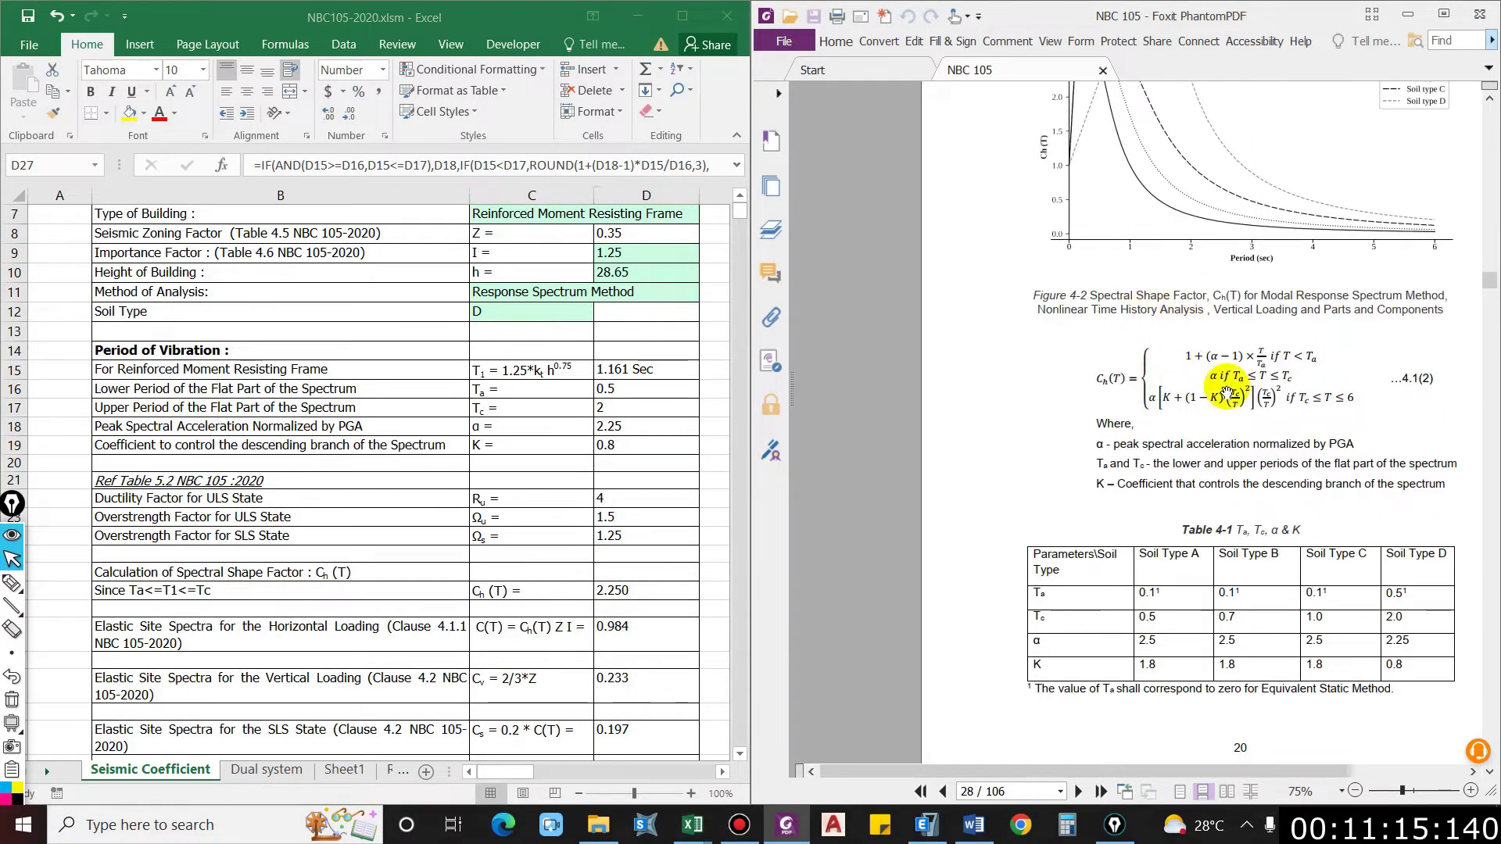
# Step: Examine the horizontal elastic site spectra formula C(T) and find the elastic site spectra clauses in the PDF
pyautogui.scroll(-3, 1204, 391)
pyautogui.scroll(-15, 1214, 510)
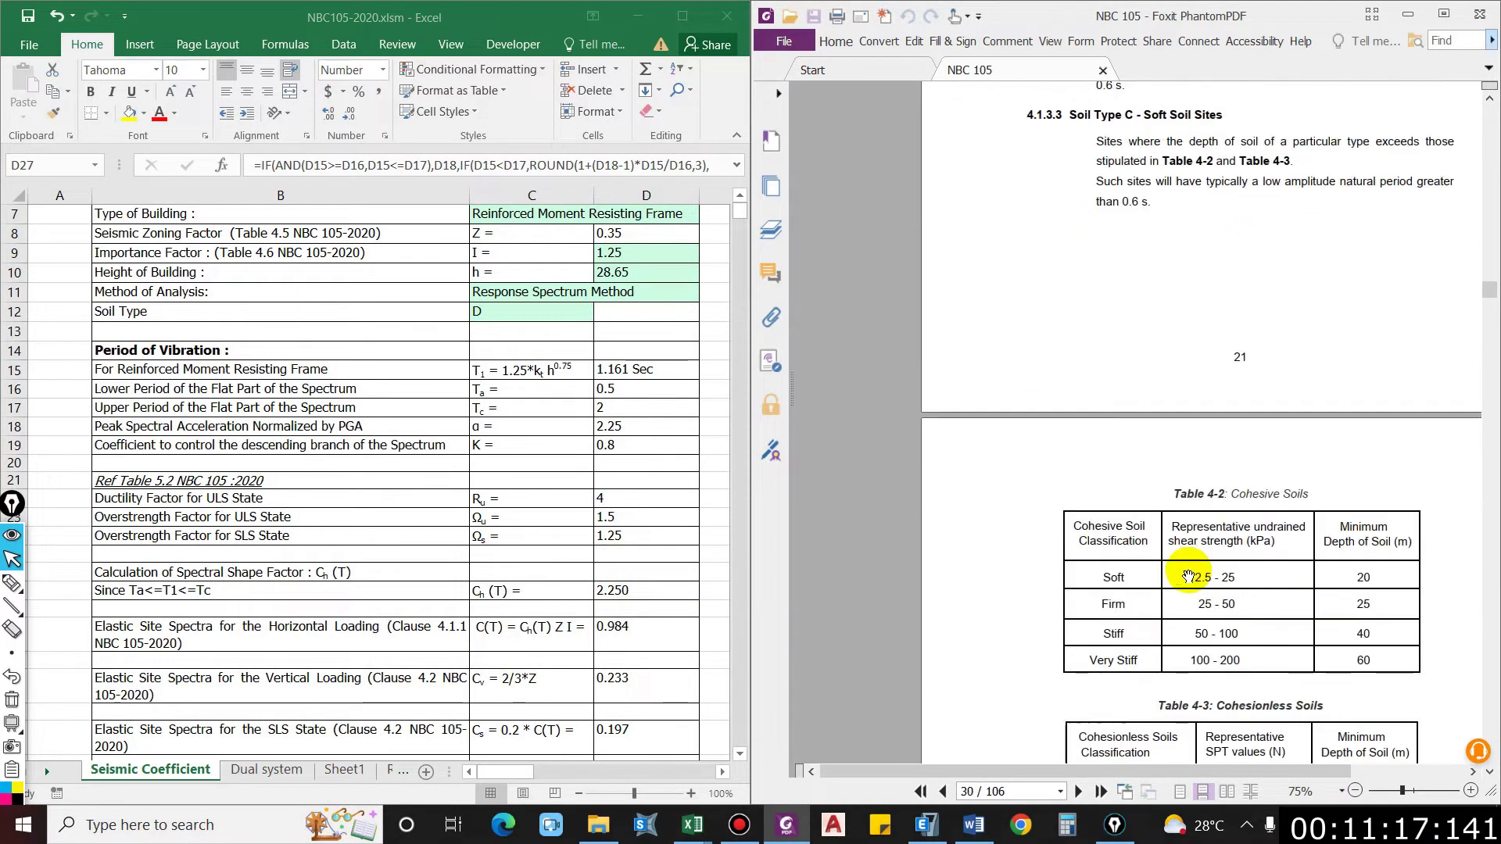
pyautogui.scroll(-20, 1173, 618)
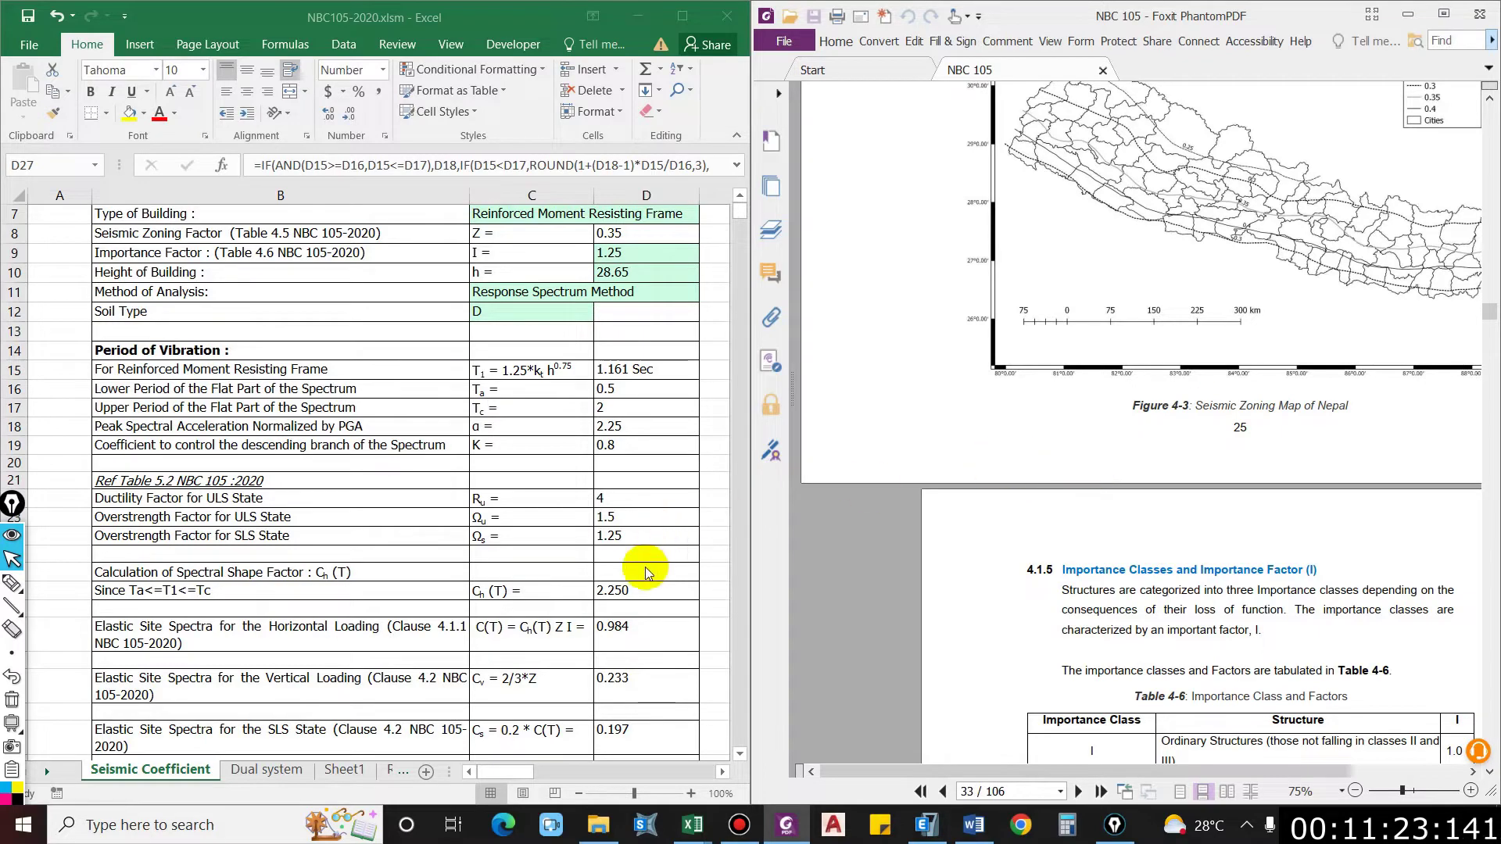
pyautogui.click(629, 637)
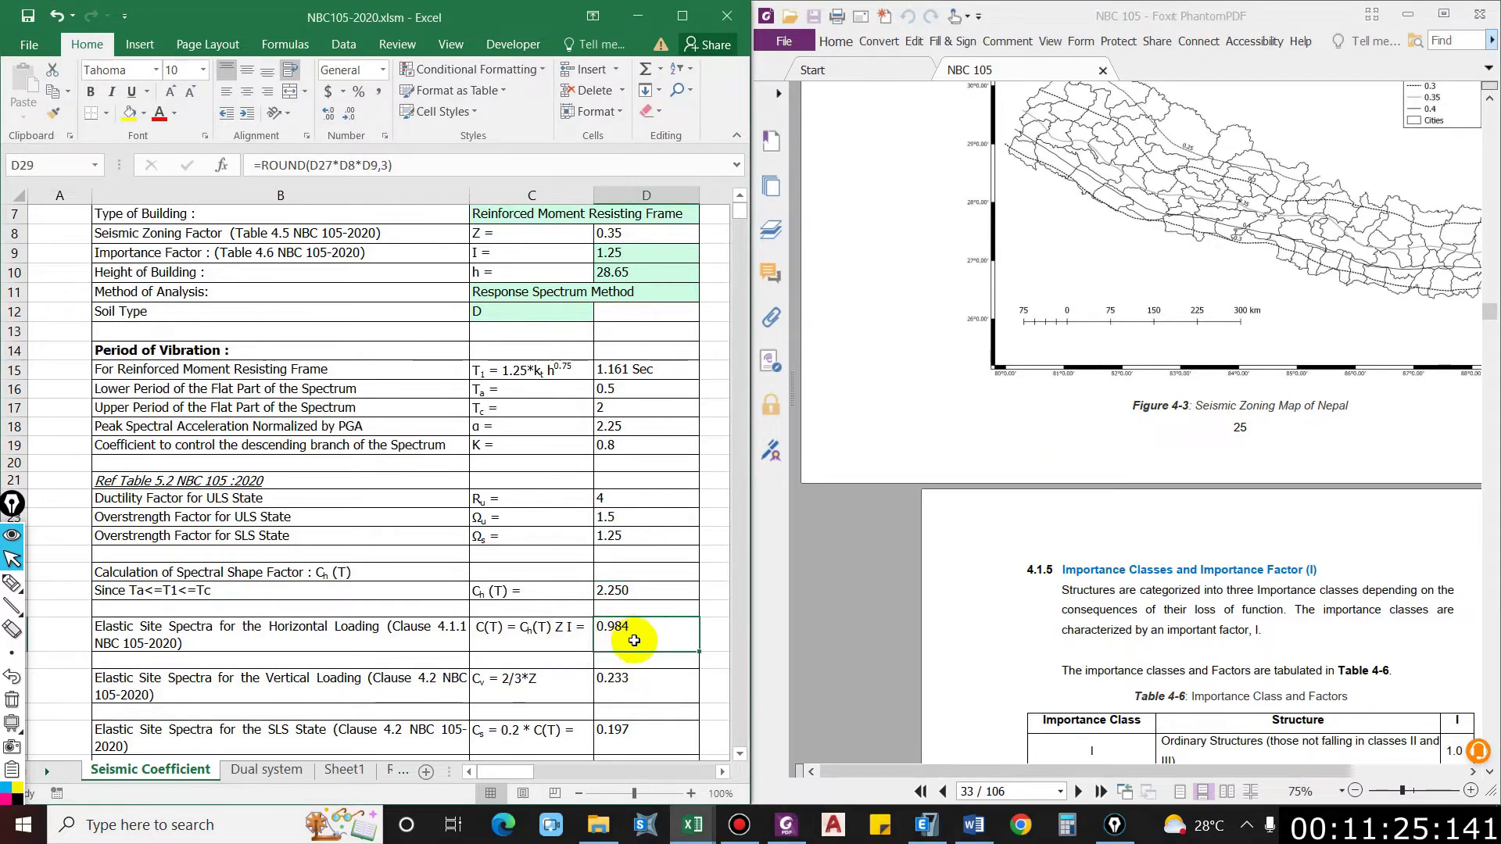
pyautogui.click(1115, 537)
pyautogui.scroll(-12, 1114, 548)
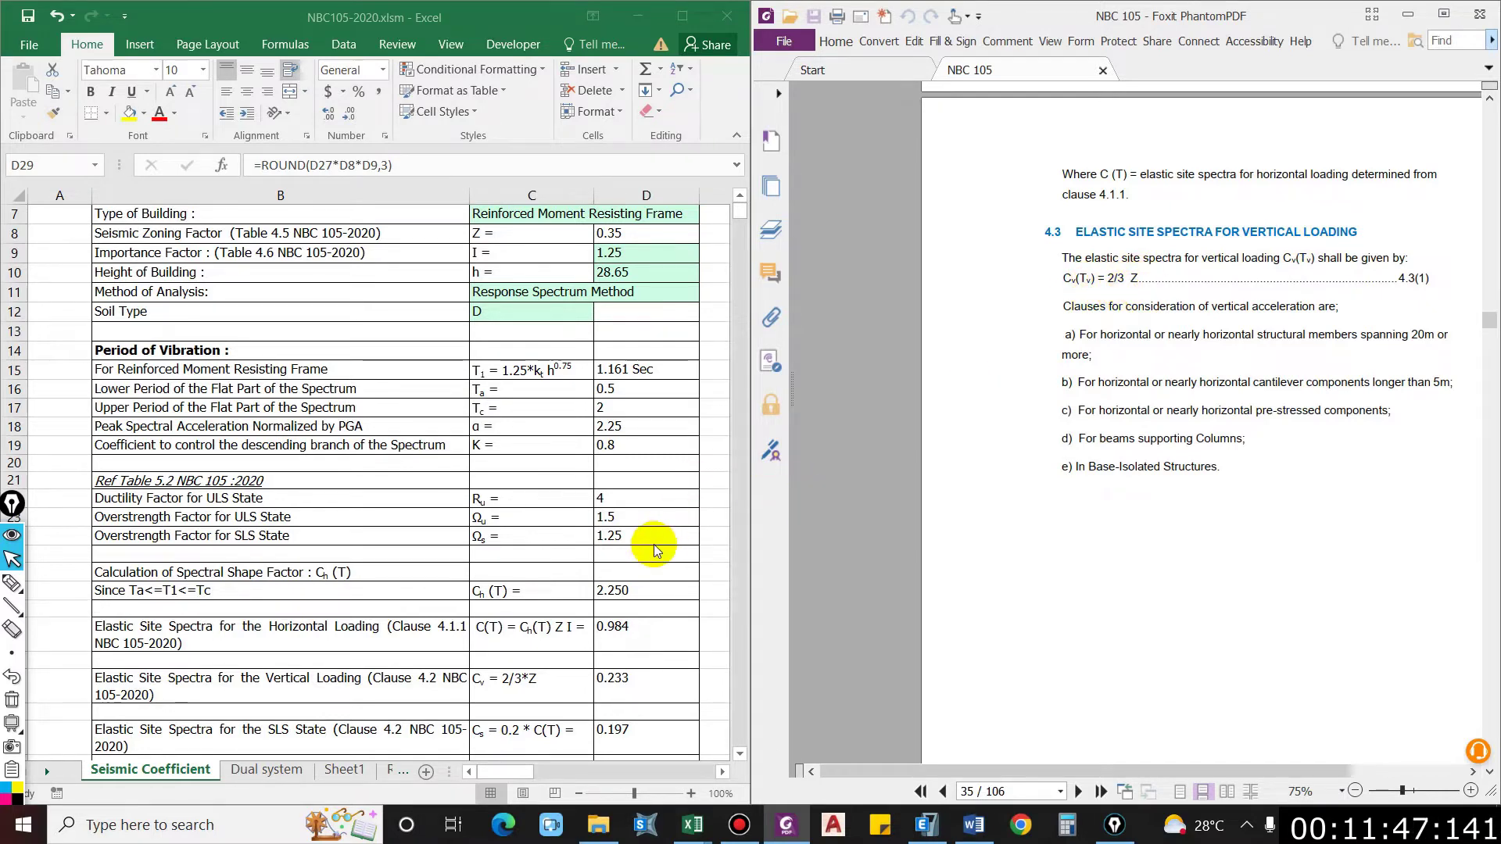
# Step: Review the elastic site spectra formulas for vertical loading and the SLS state, Cv = 2/3*Z and Cs = 0.2*C(T)
pyautogui.click(611, 635)
pyautogui.click(485, 684)
pyautogui.click(649, 682)
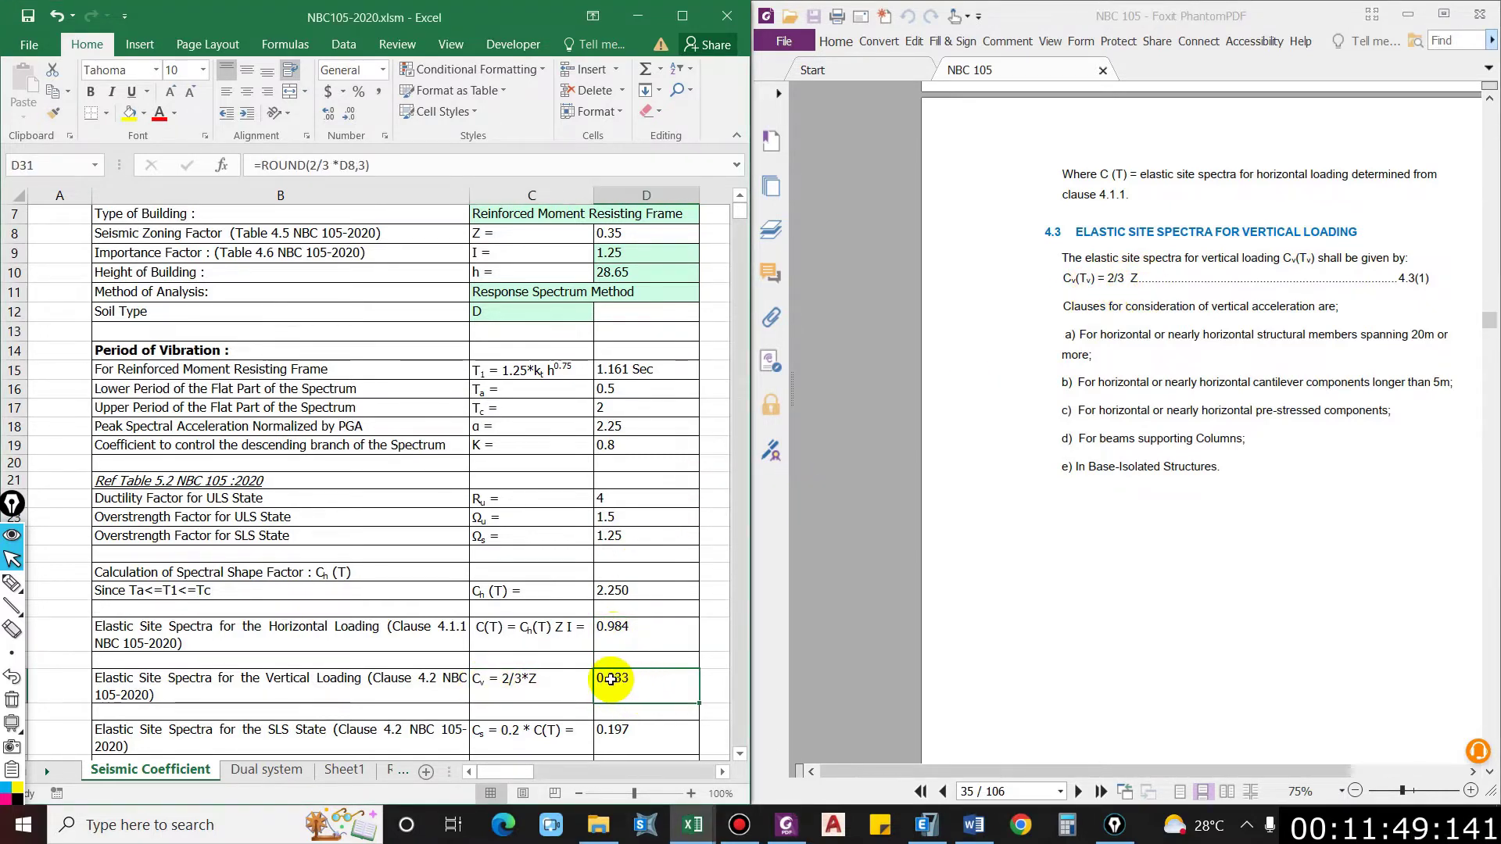
pyautogui.scroll(-3, 610, 679)
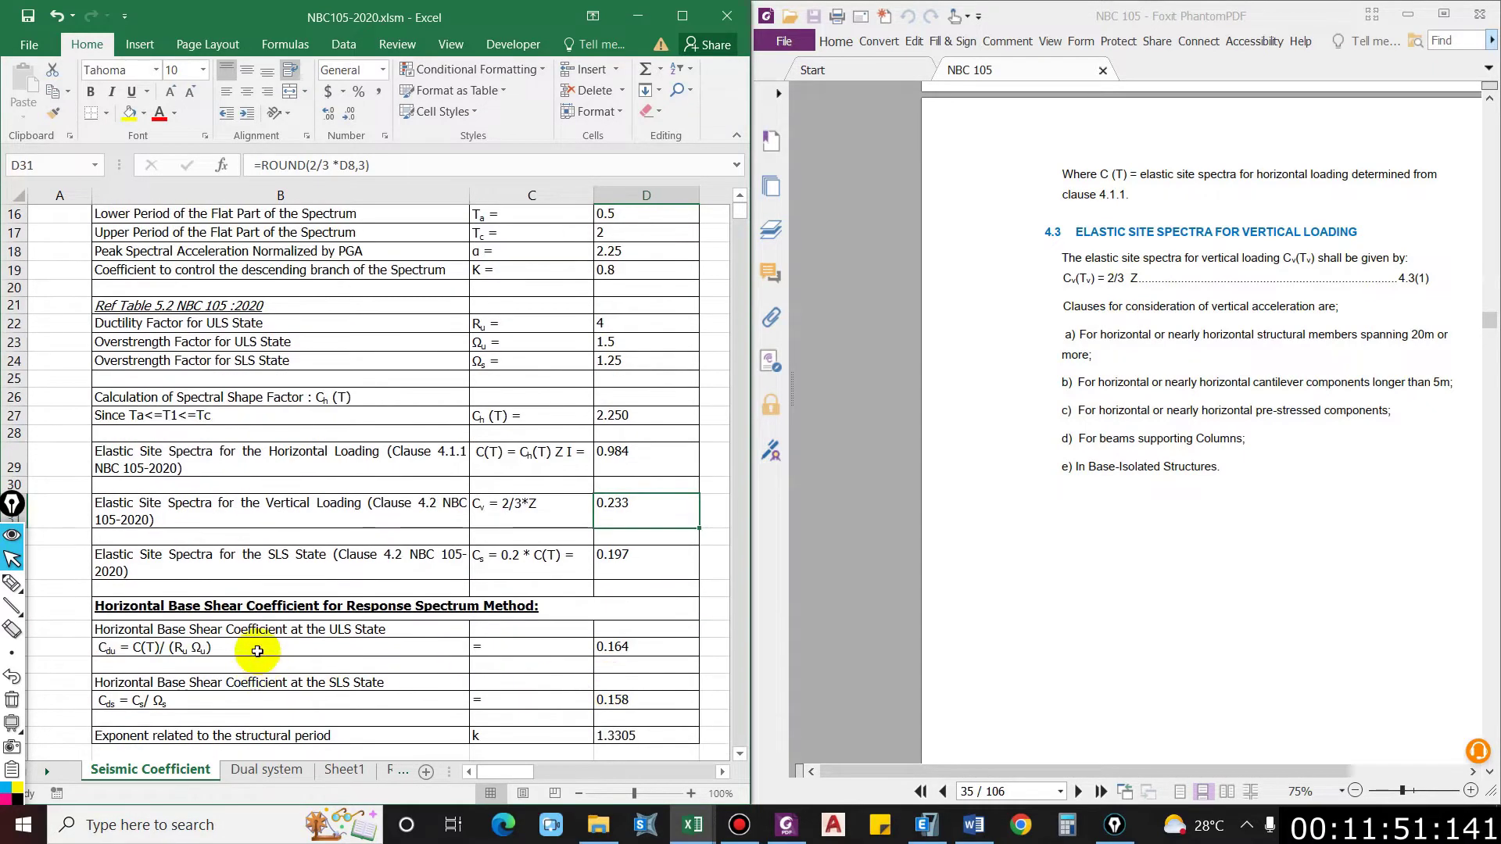
pyautogui.click(250, 567)
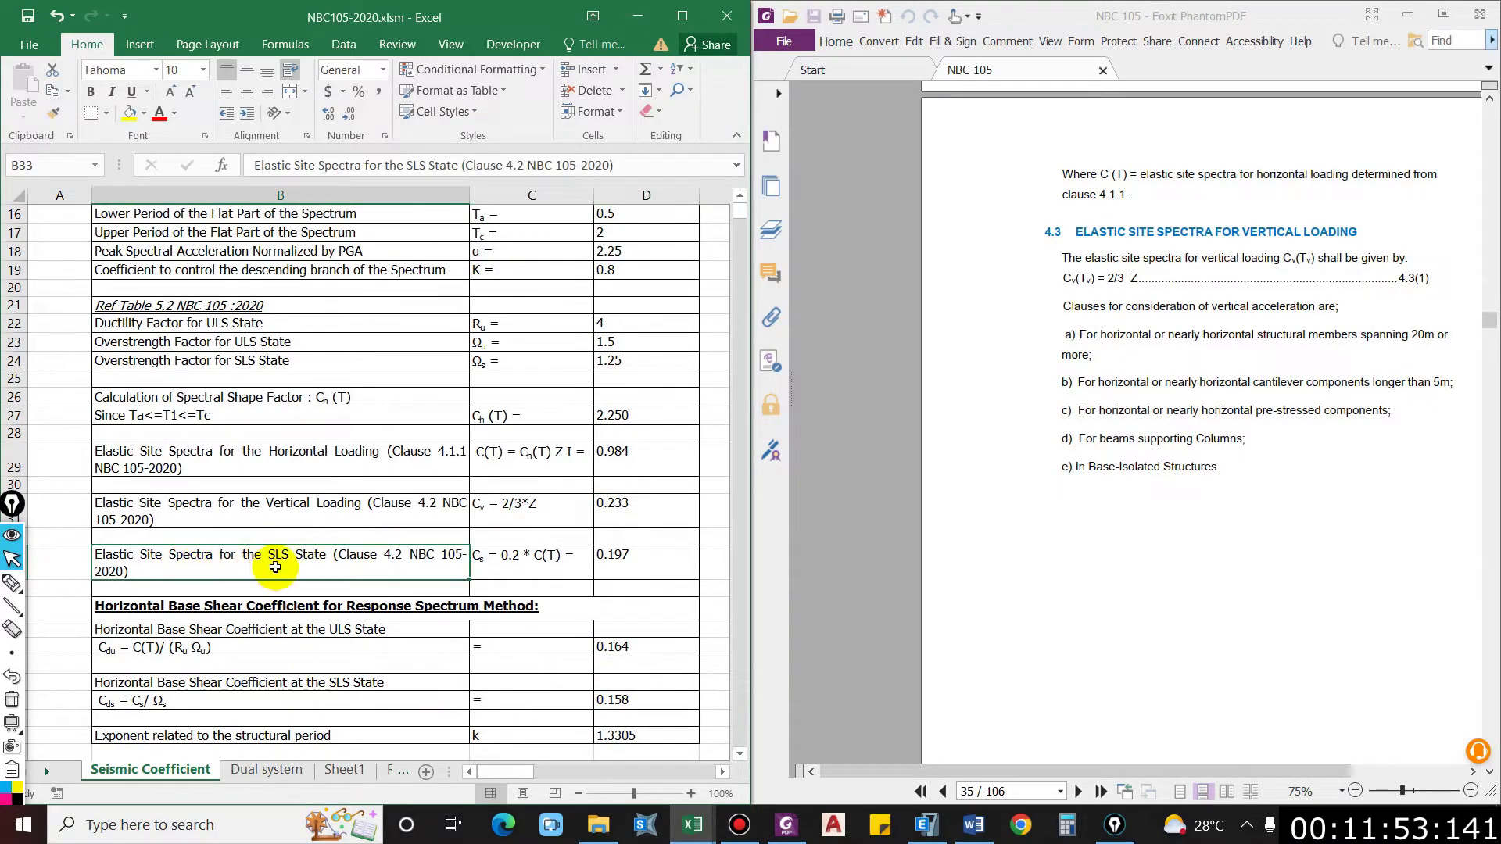
pyautogui.click(512, 566)
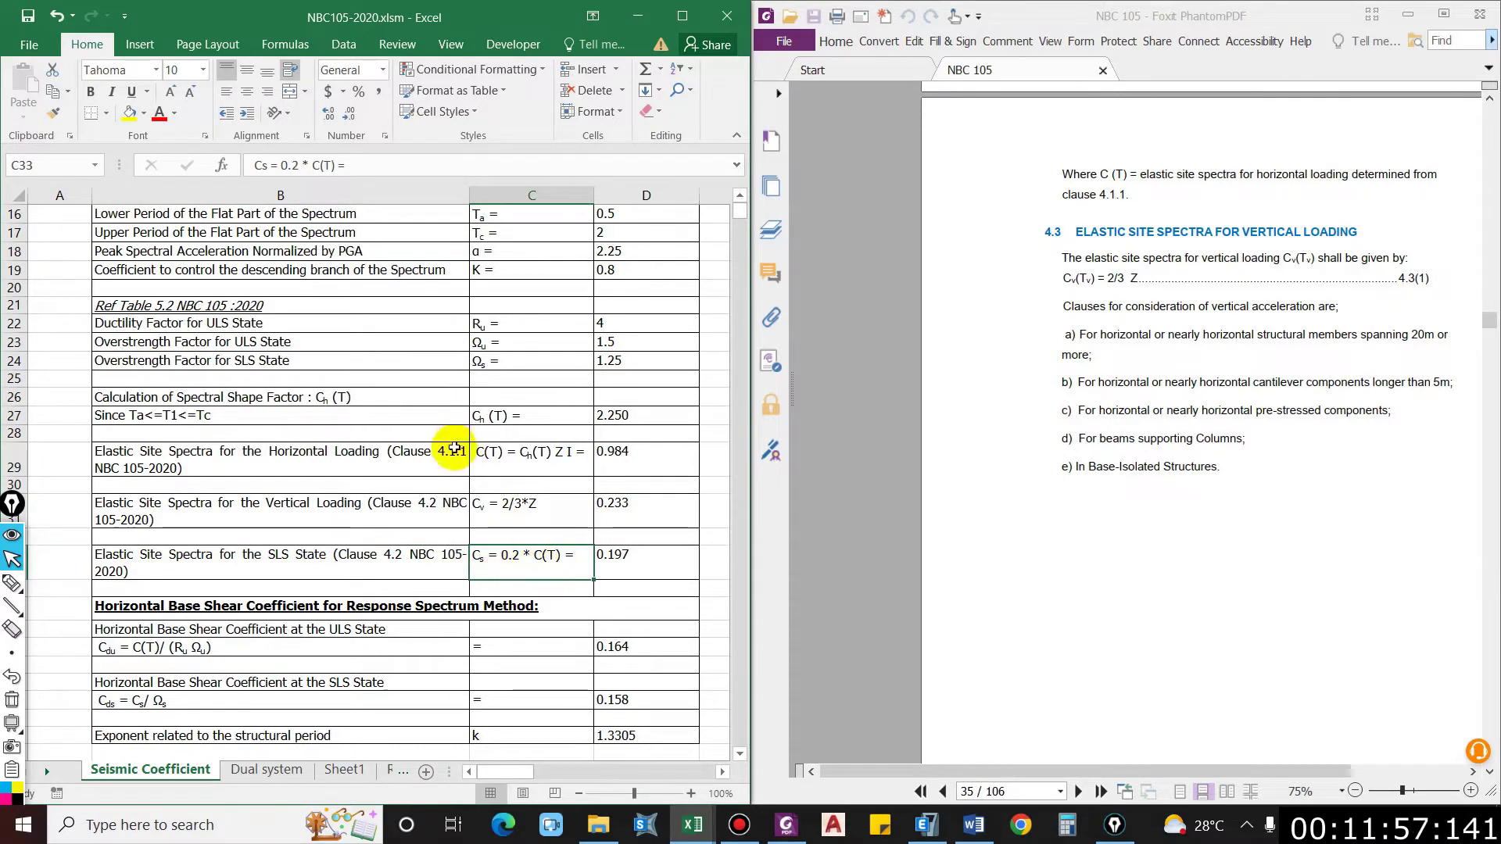
pyautogui.click(207, 463)
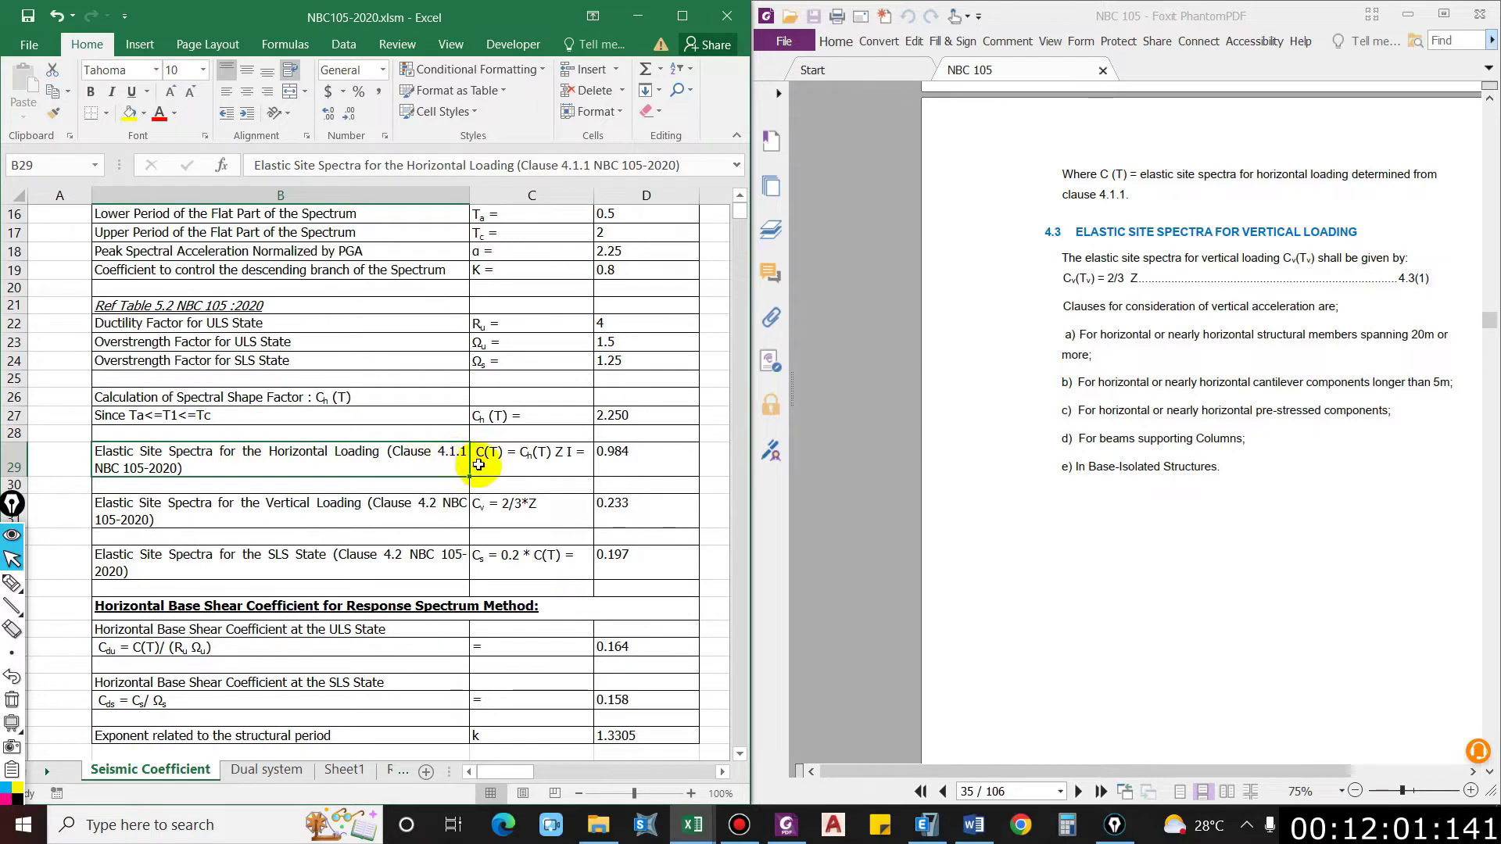
pyautogui.click(632, 565)
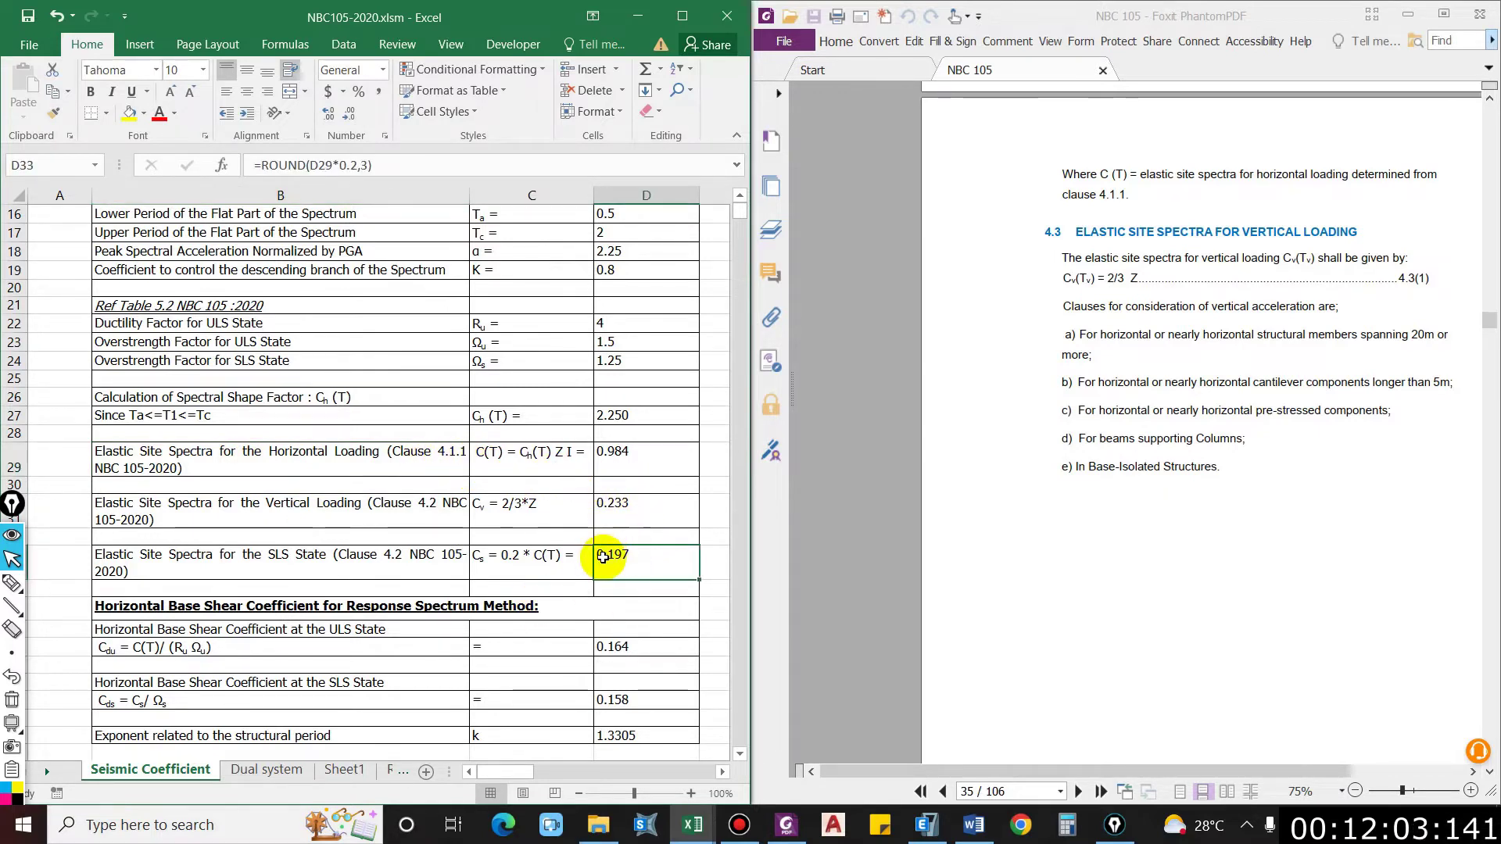
# Step: Review the ULS and SLS horizontal base shear coefficient formulas together with the ductility and overstrength factors they use
pyautogui.click(193, 650)
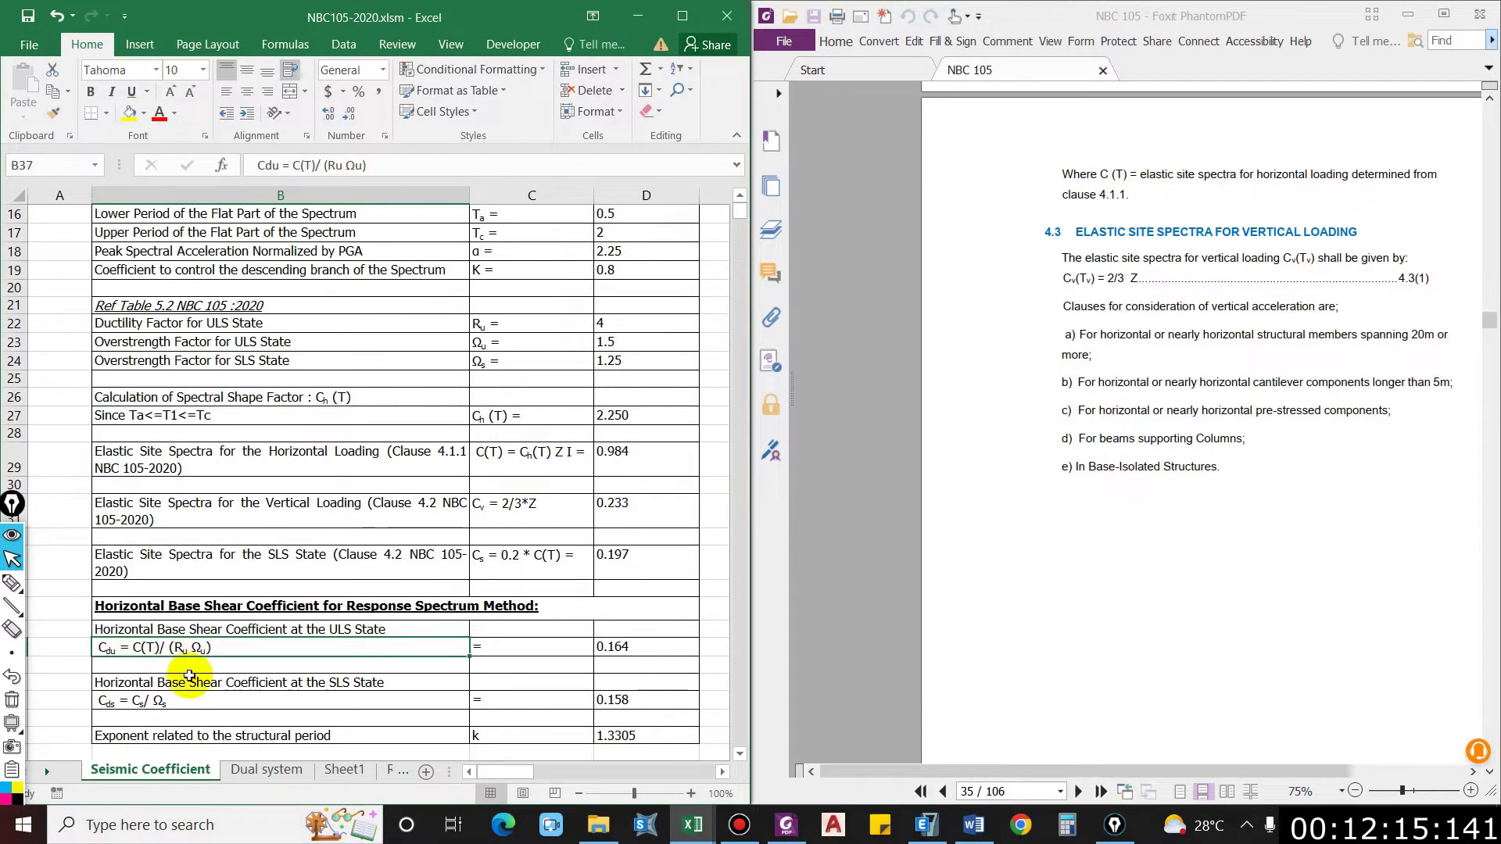
pyautogui.scroll(1, 188, 672)
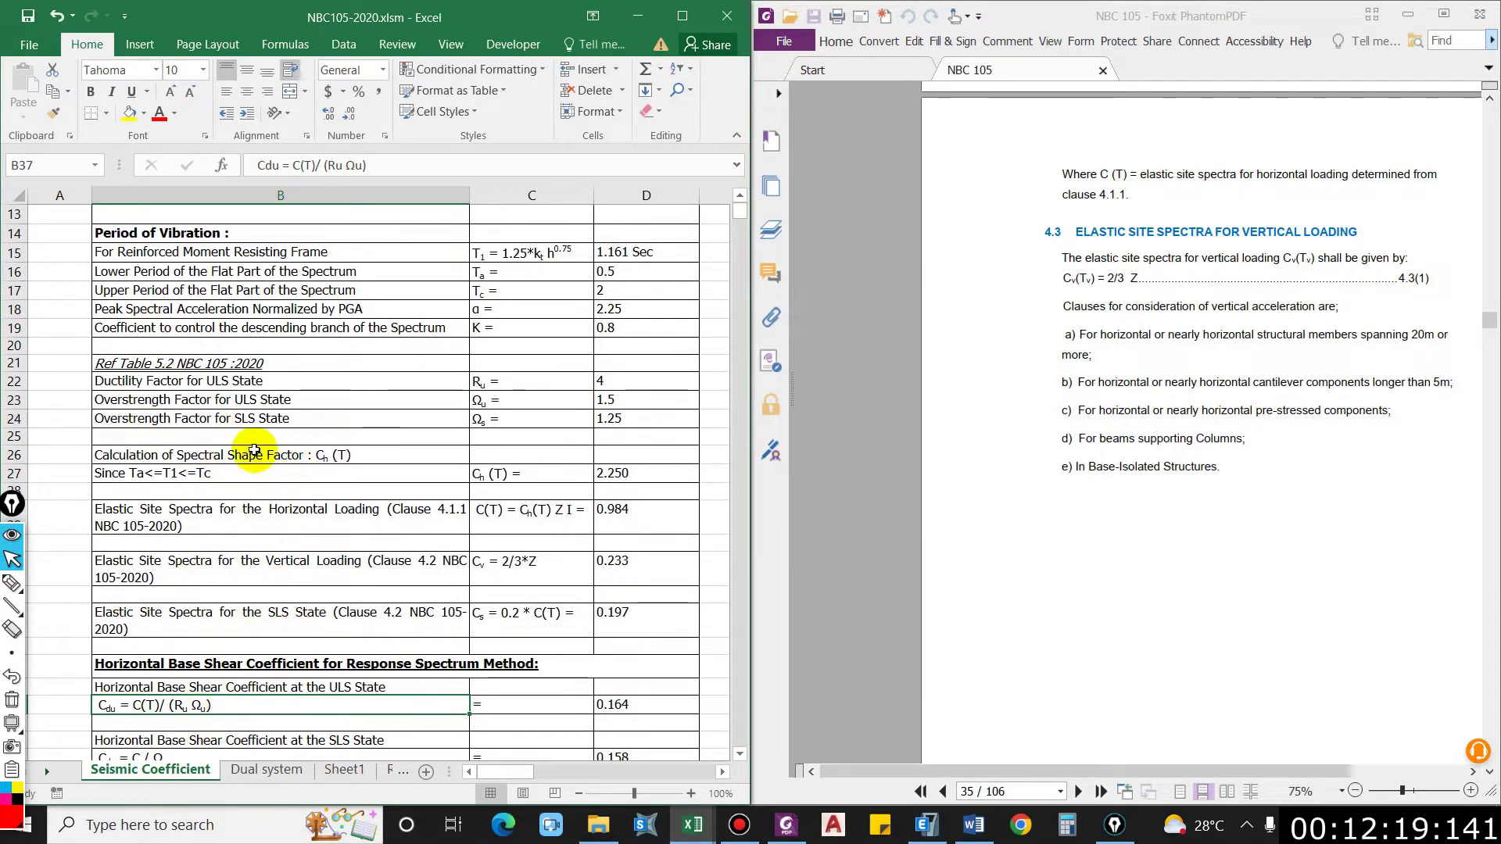
pyautogui.scroll(-2, 229, 656)
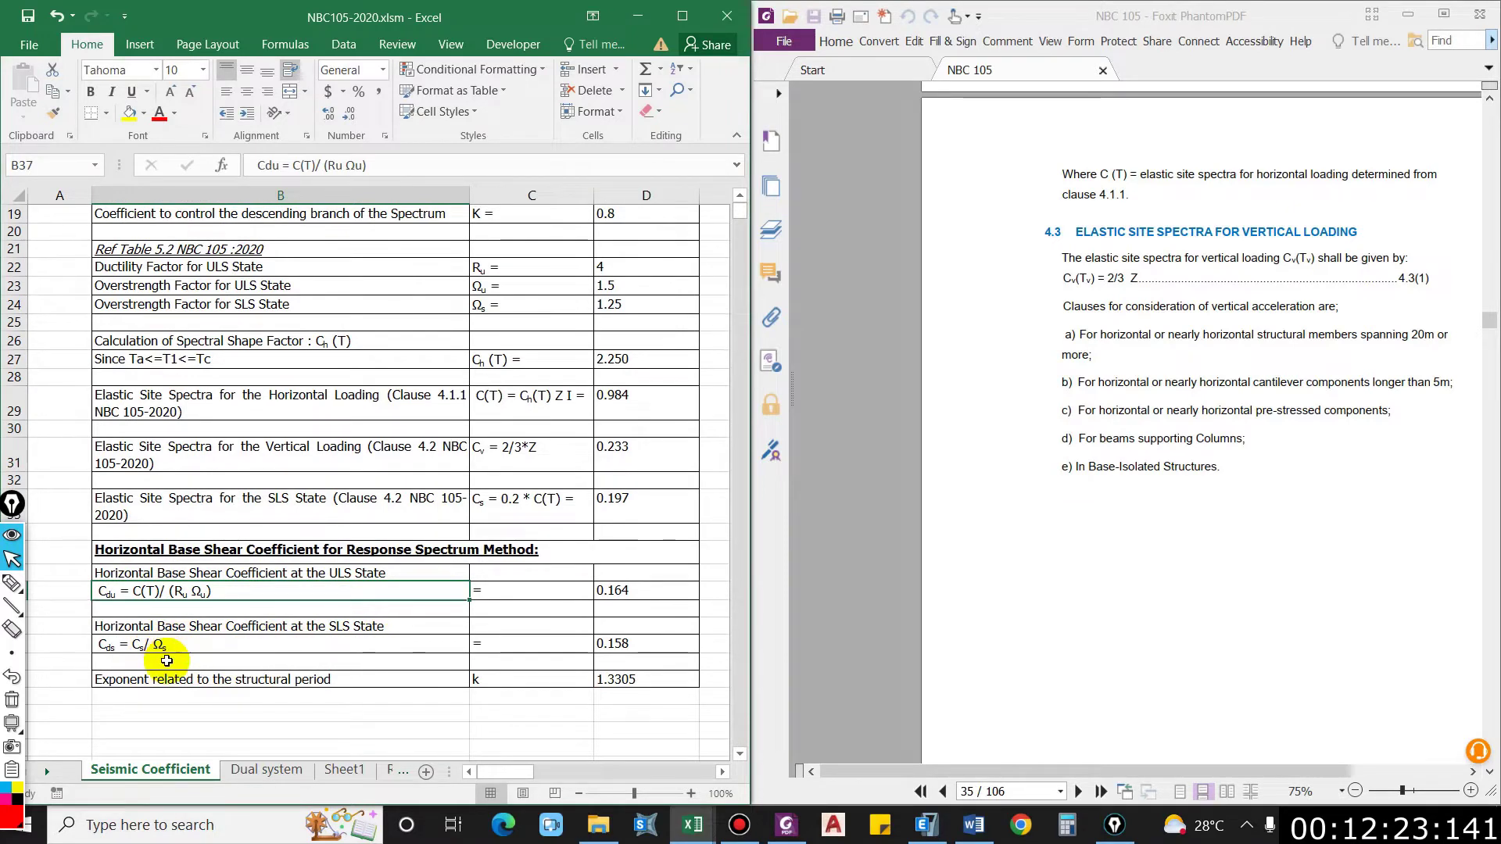
pyautogui.scroll(4, 196, 641)
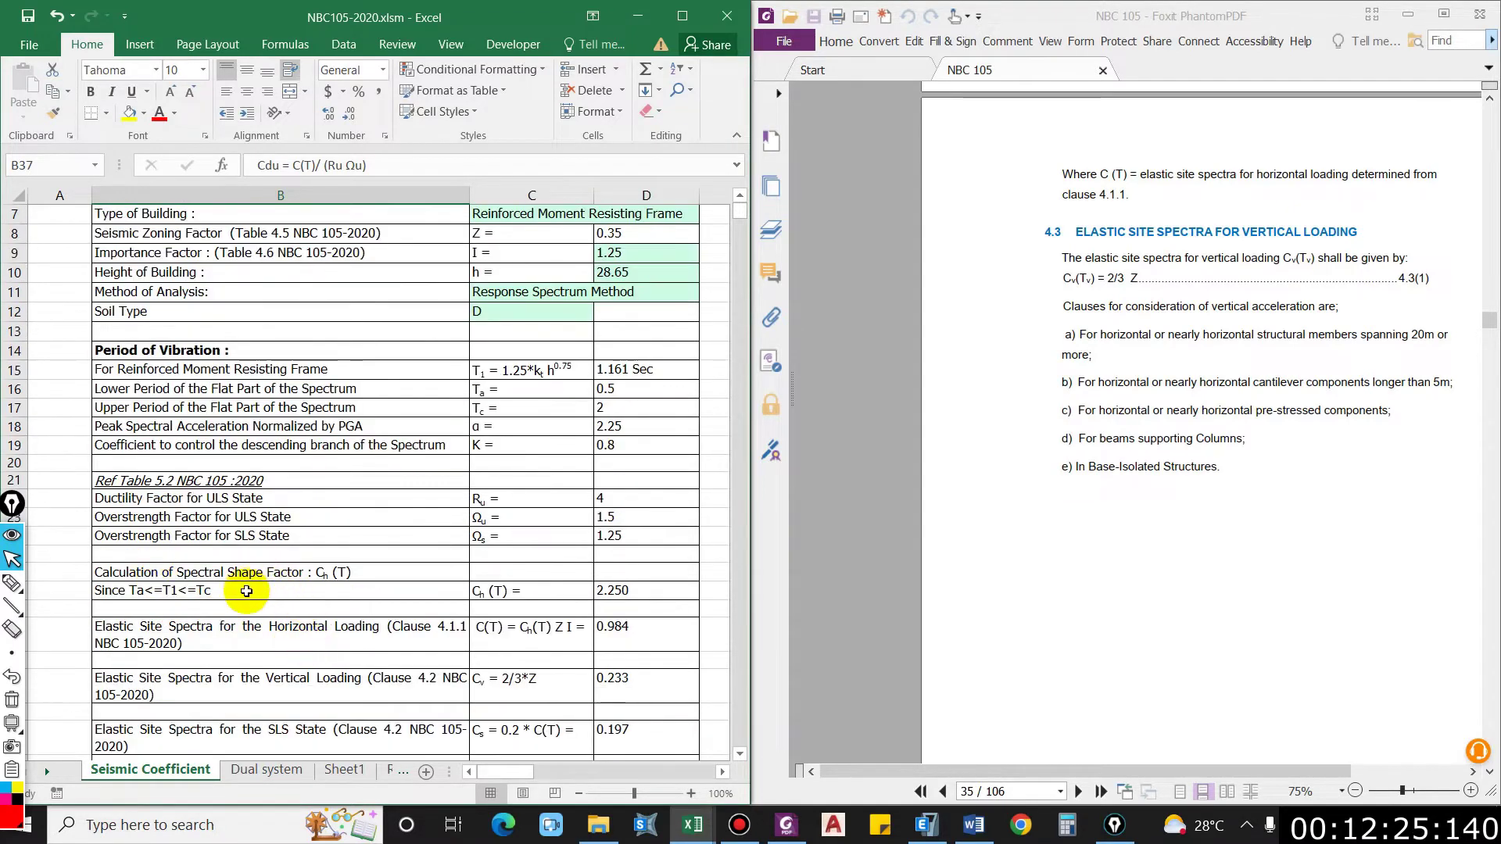
pyautogui.scroll(-1, 333, 547)
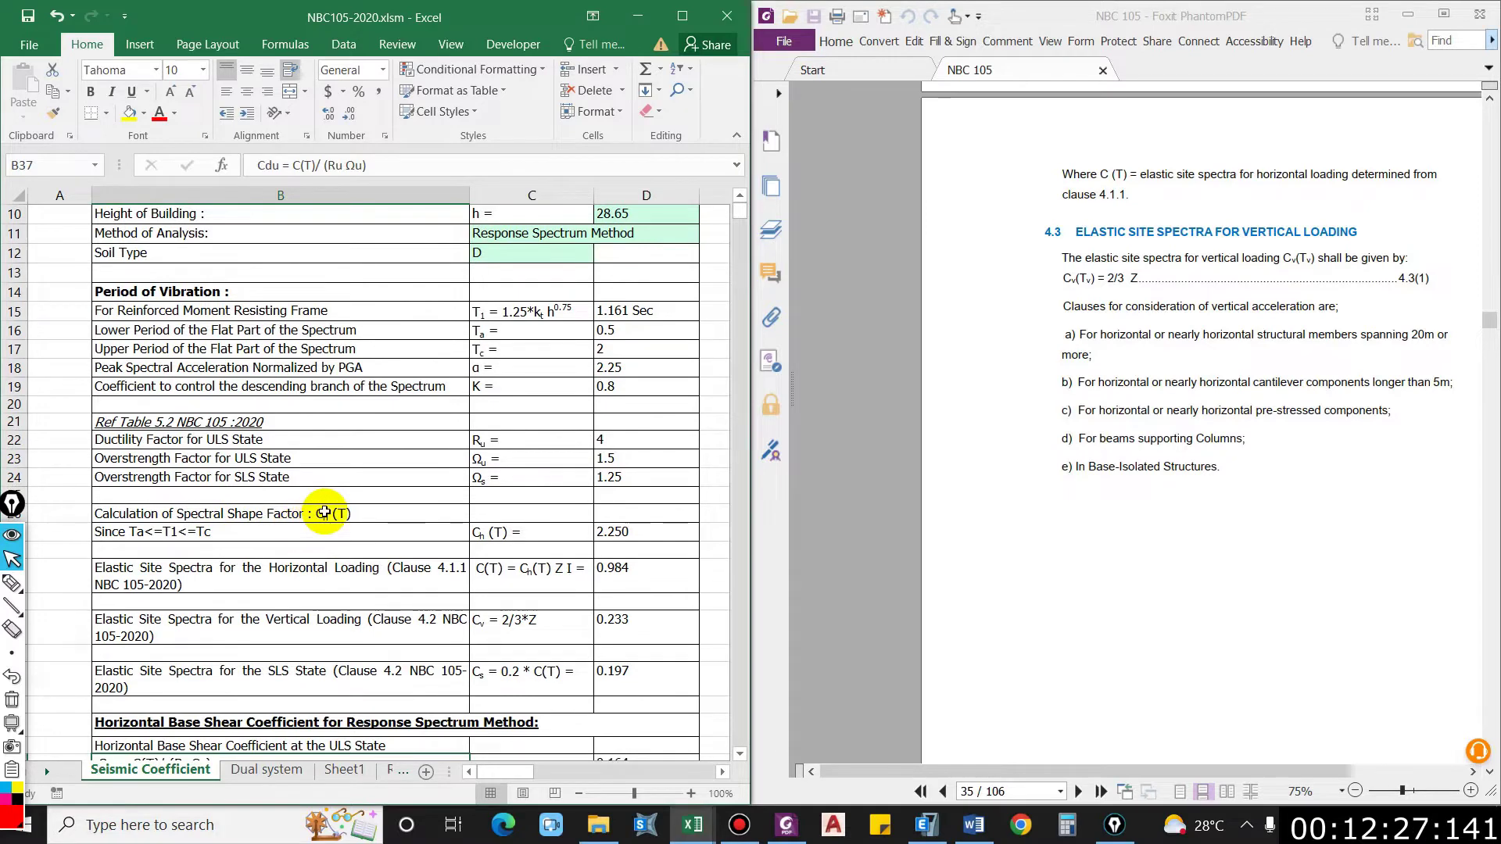
pyautogui.scroll(-2, 180, 509)
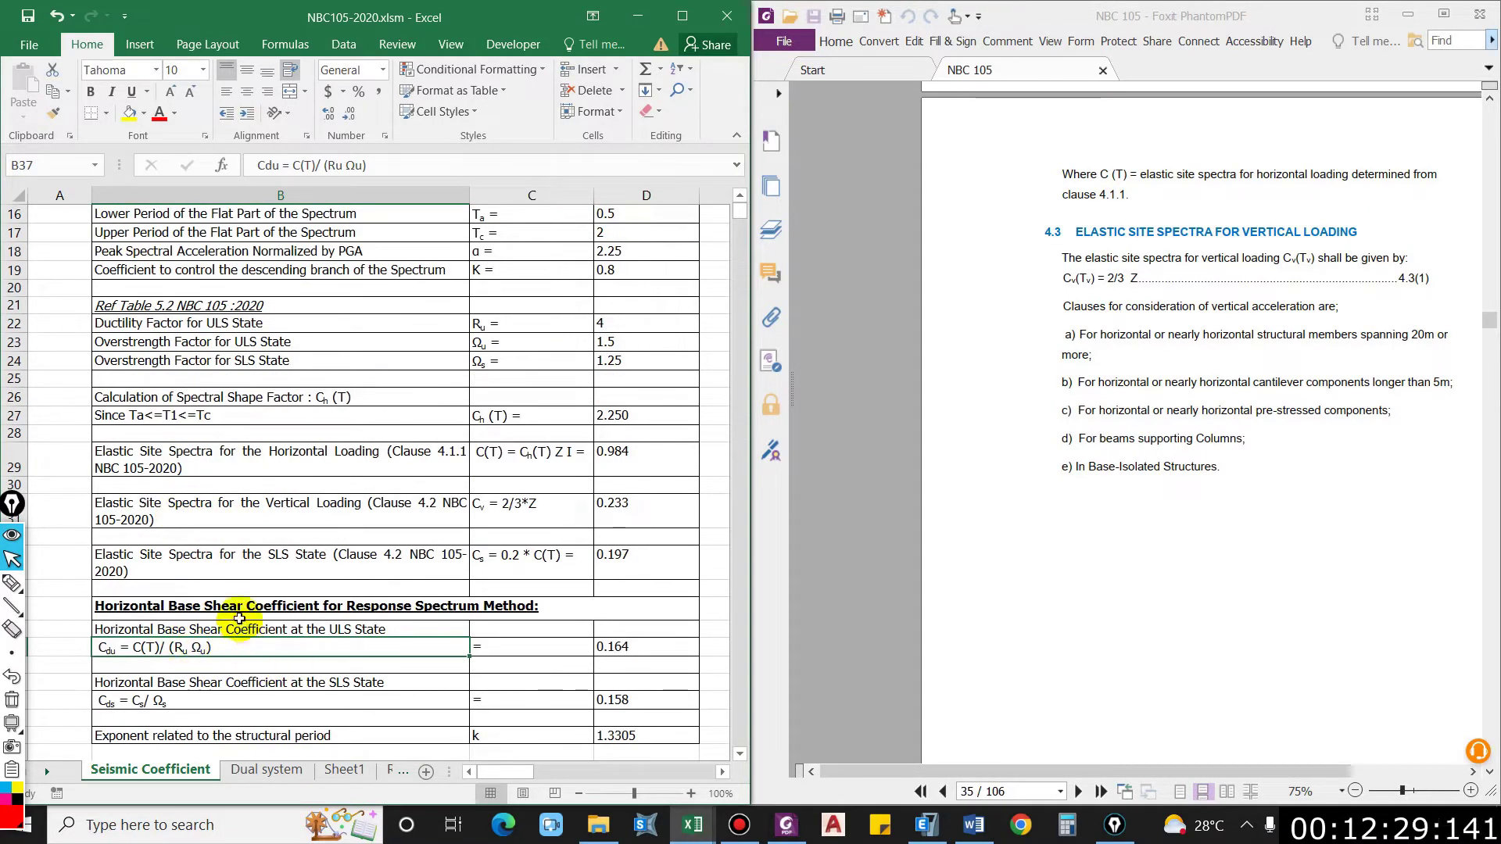
pyautogui.scroll(-2, 239, 619)
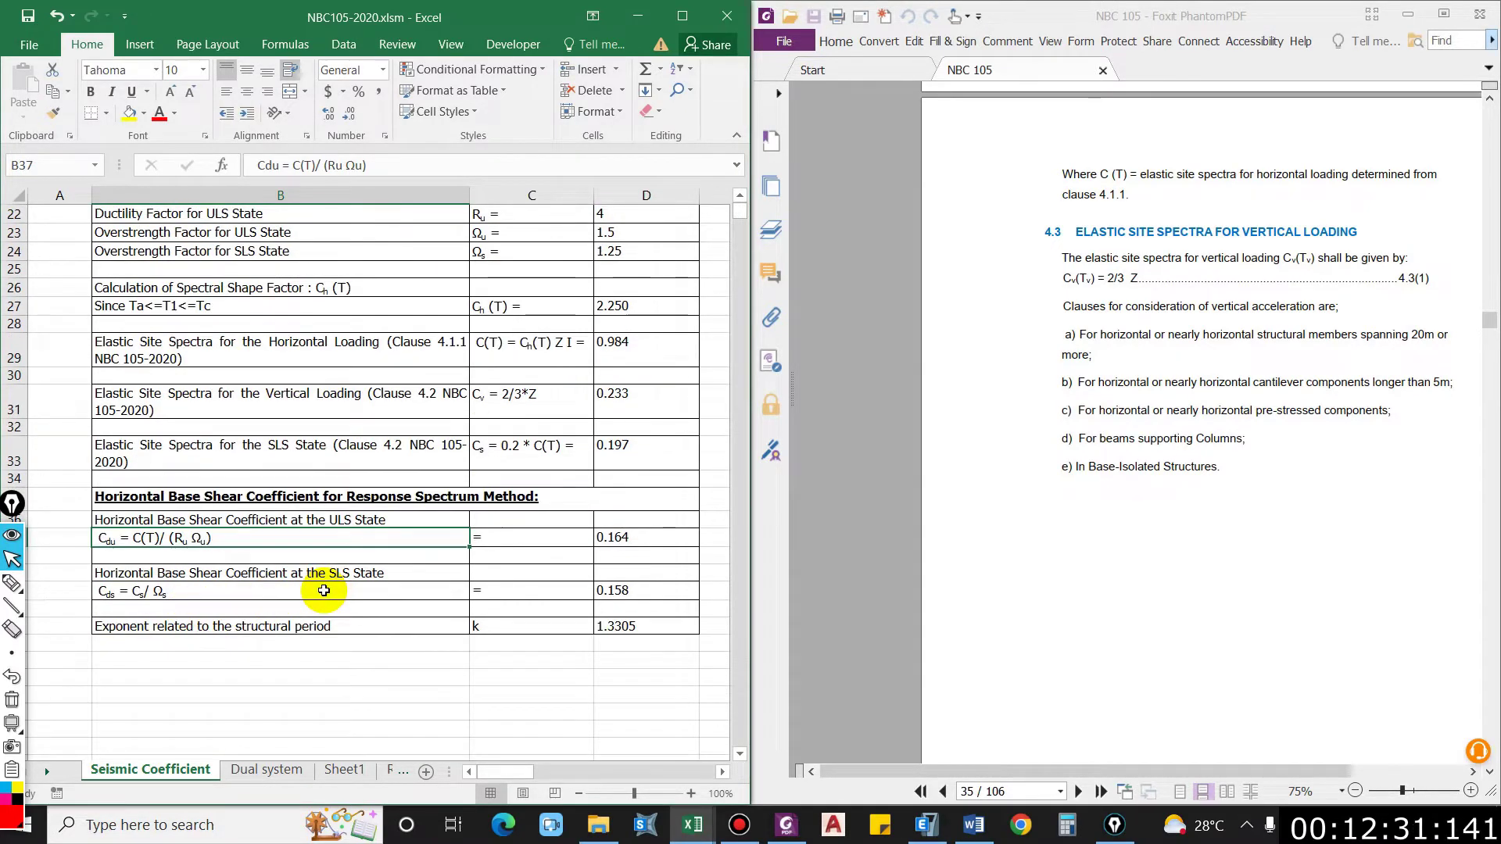
pyautogui.click(626, 538)
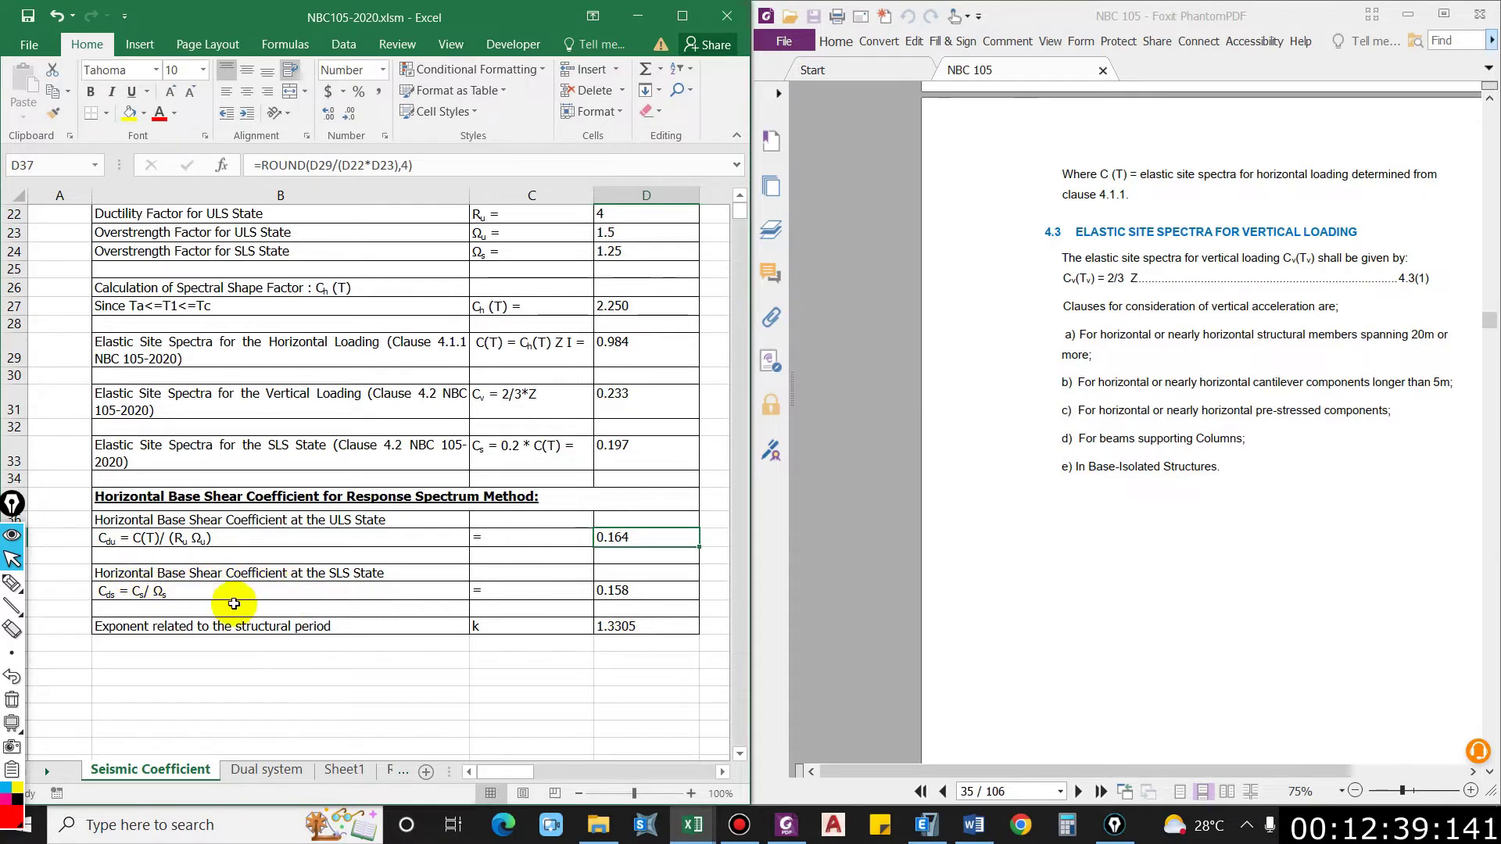
pyautogui.click(641, 599)
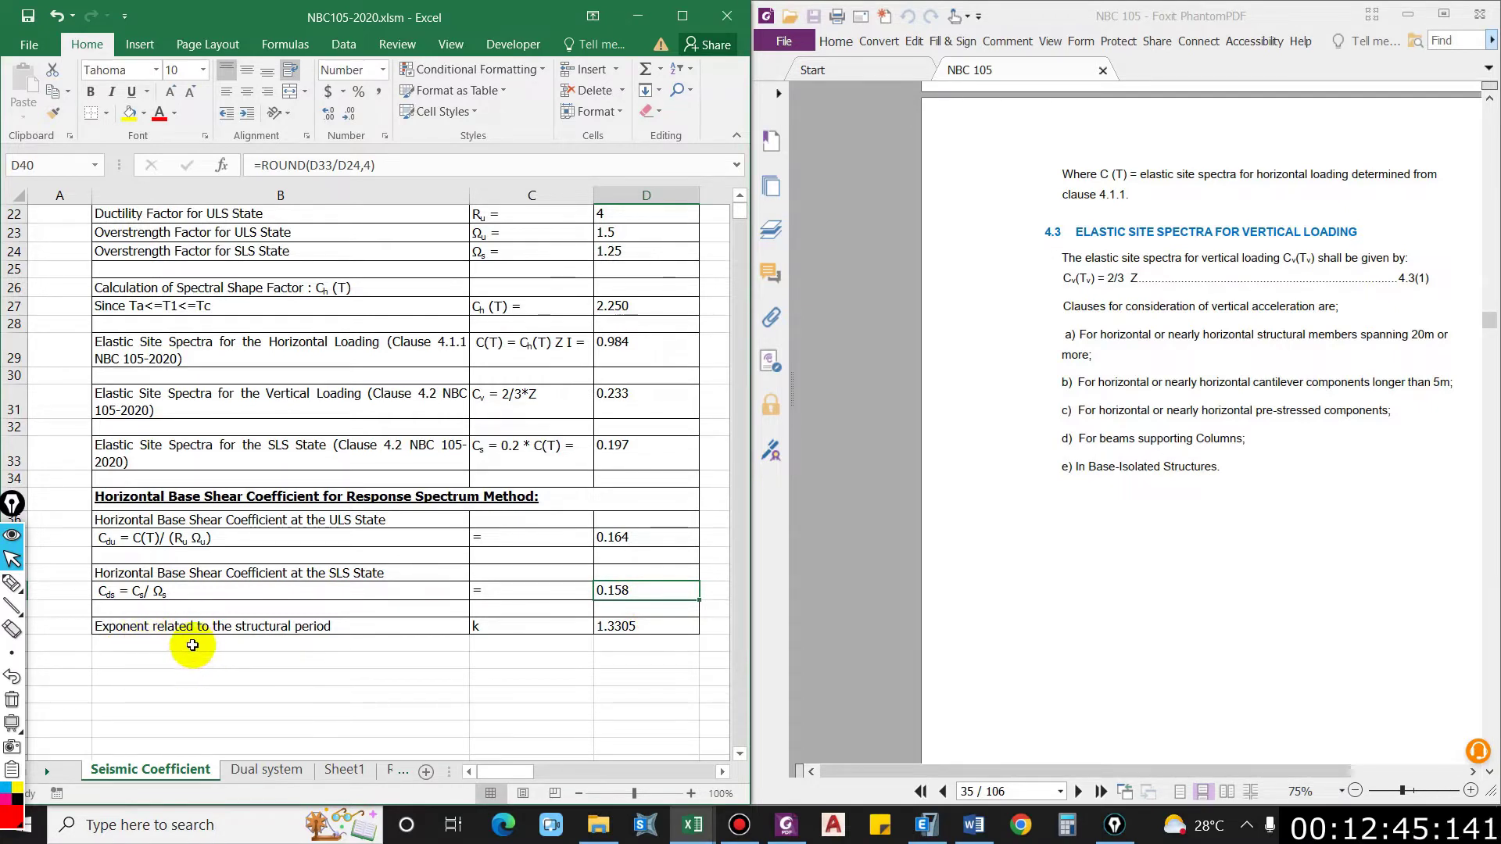
# Step: Check the formula for the structural period exponent k against clause 6.3 of the PDF and the period of vibration in the sheet
pyautogui.click(486, 630)
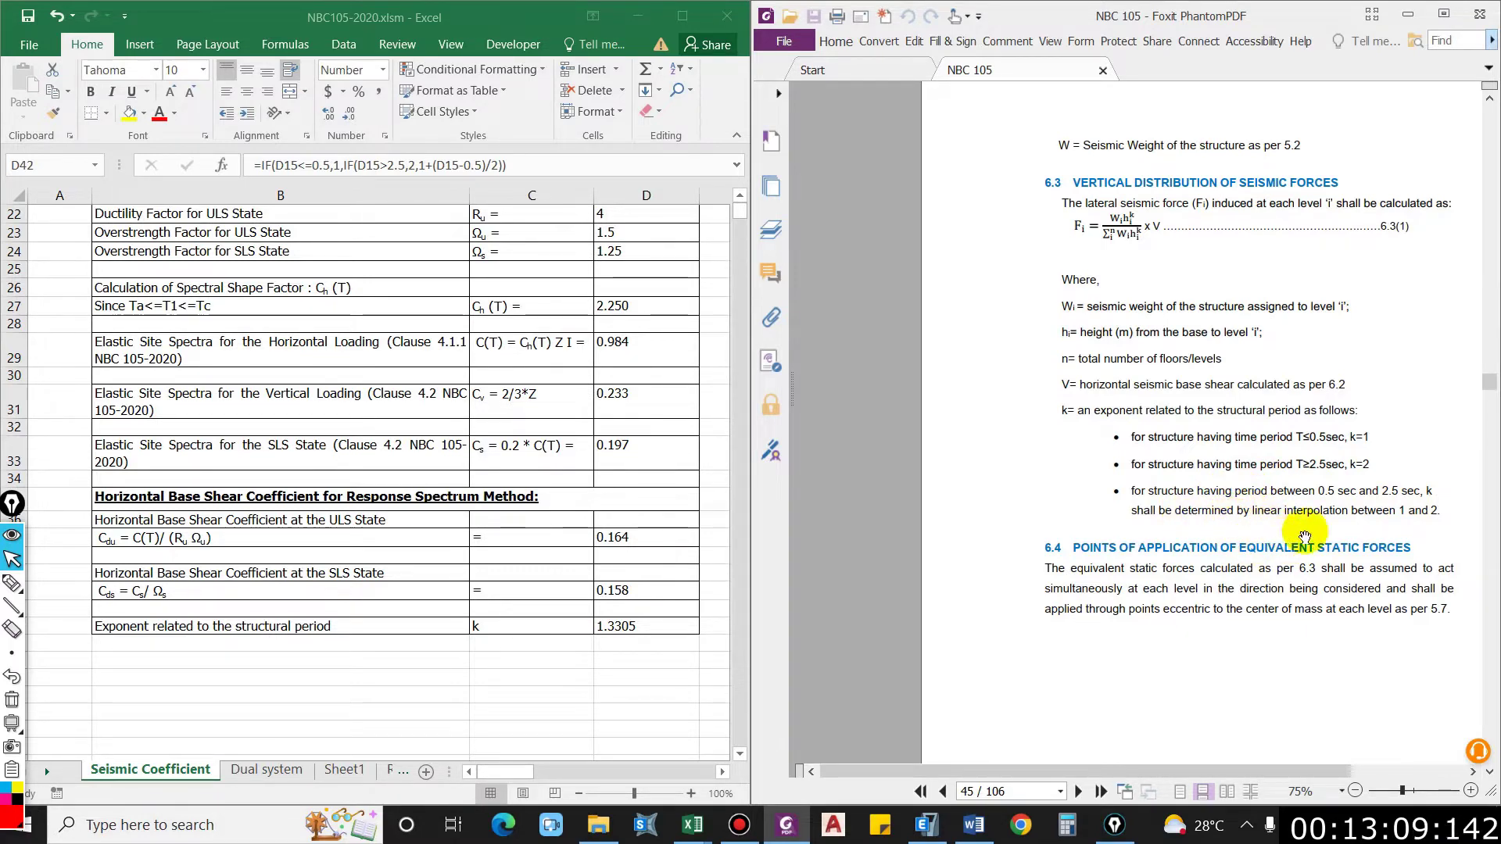
pyautogui.click(615, 625)
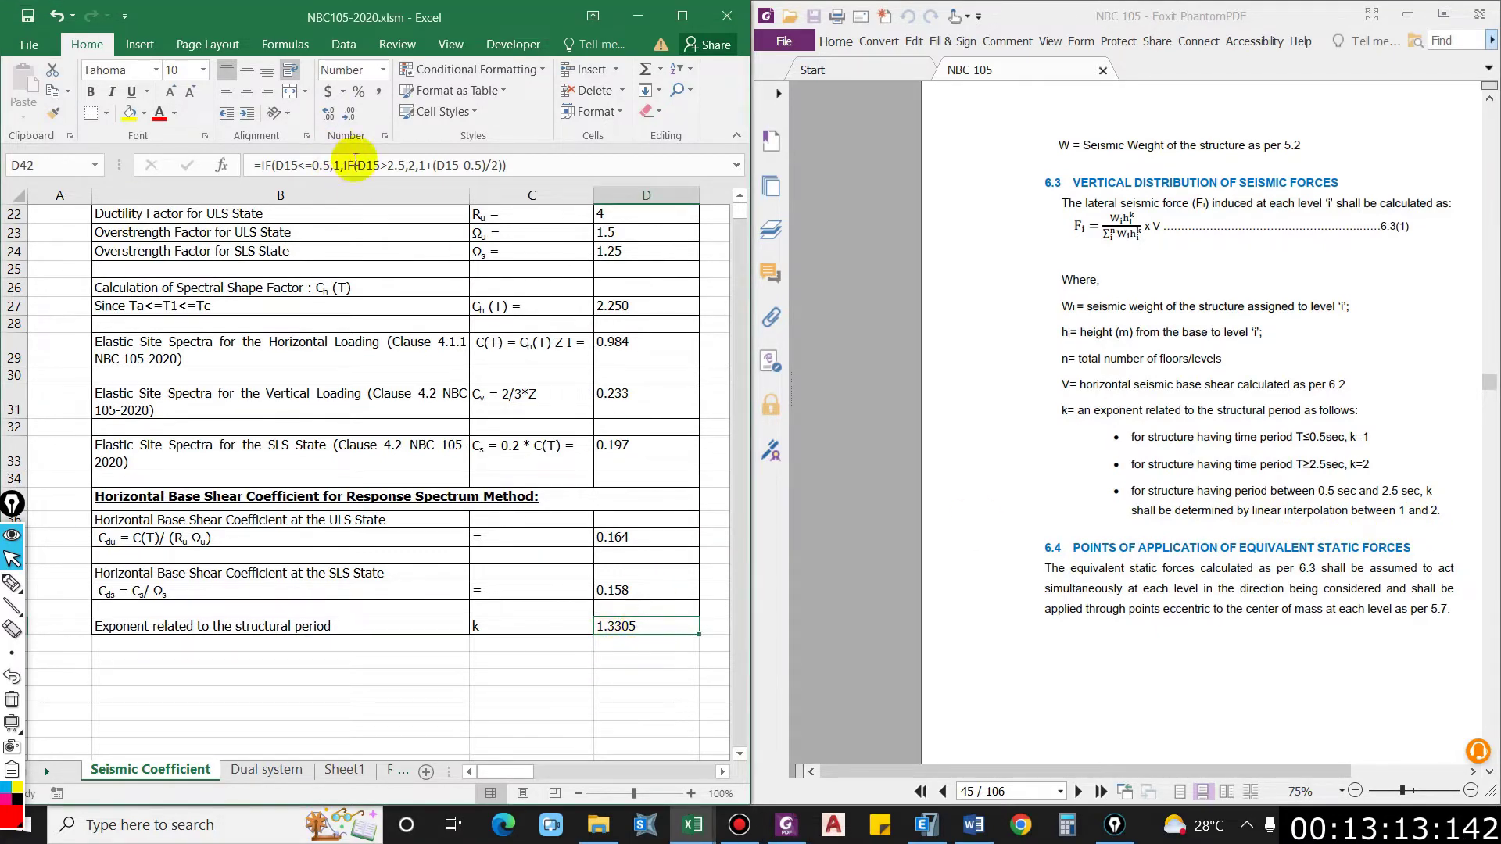
pyautogui.scroll(7, 594, 571)
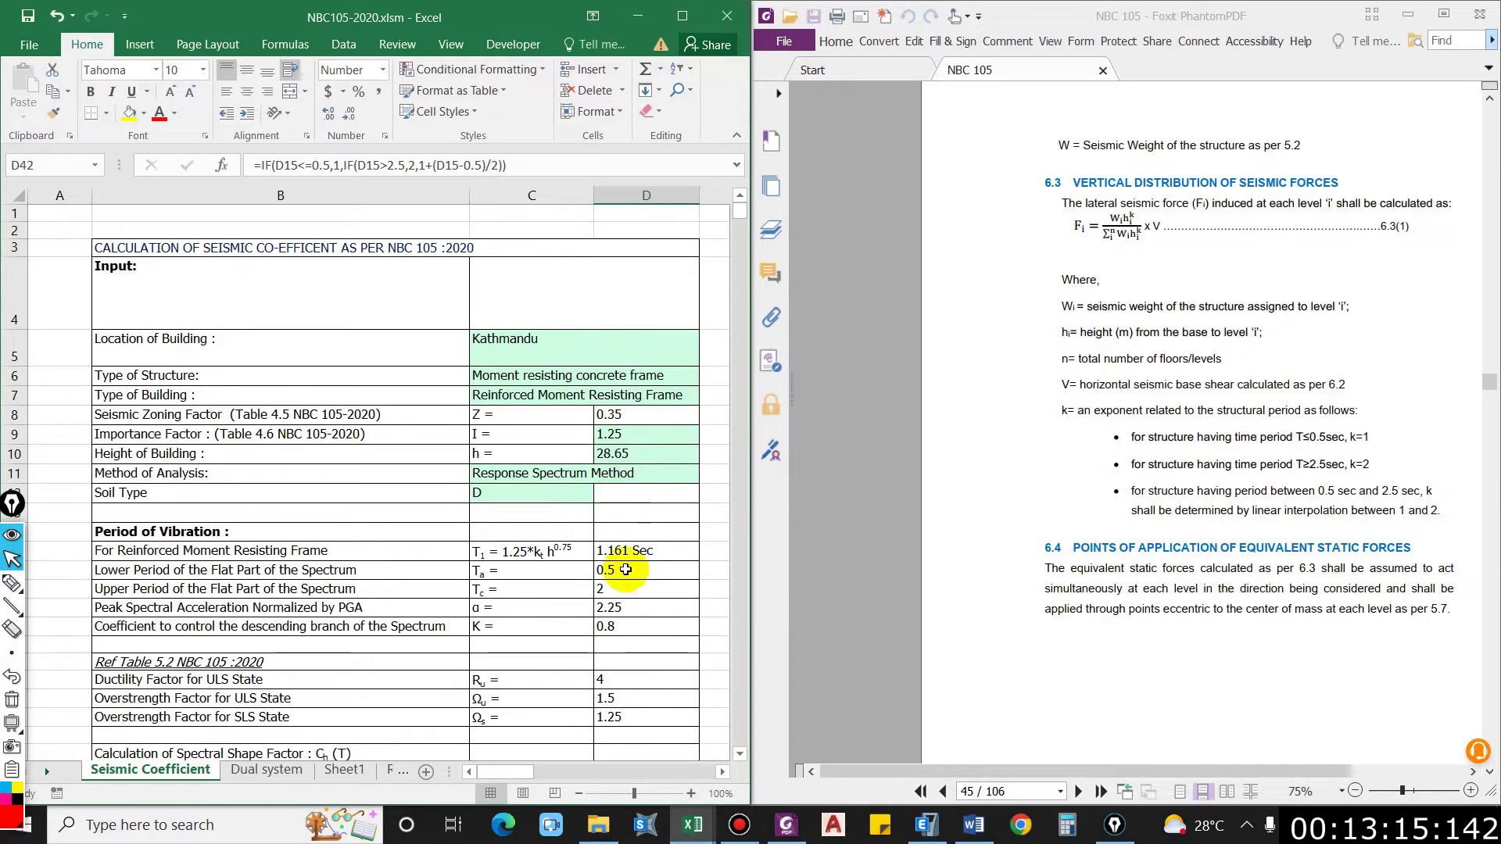
pyautogui.scroll(-11, 633, 551)
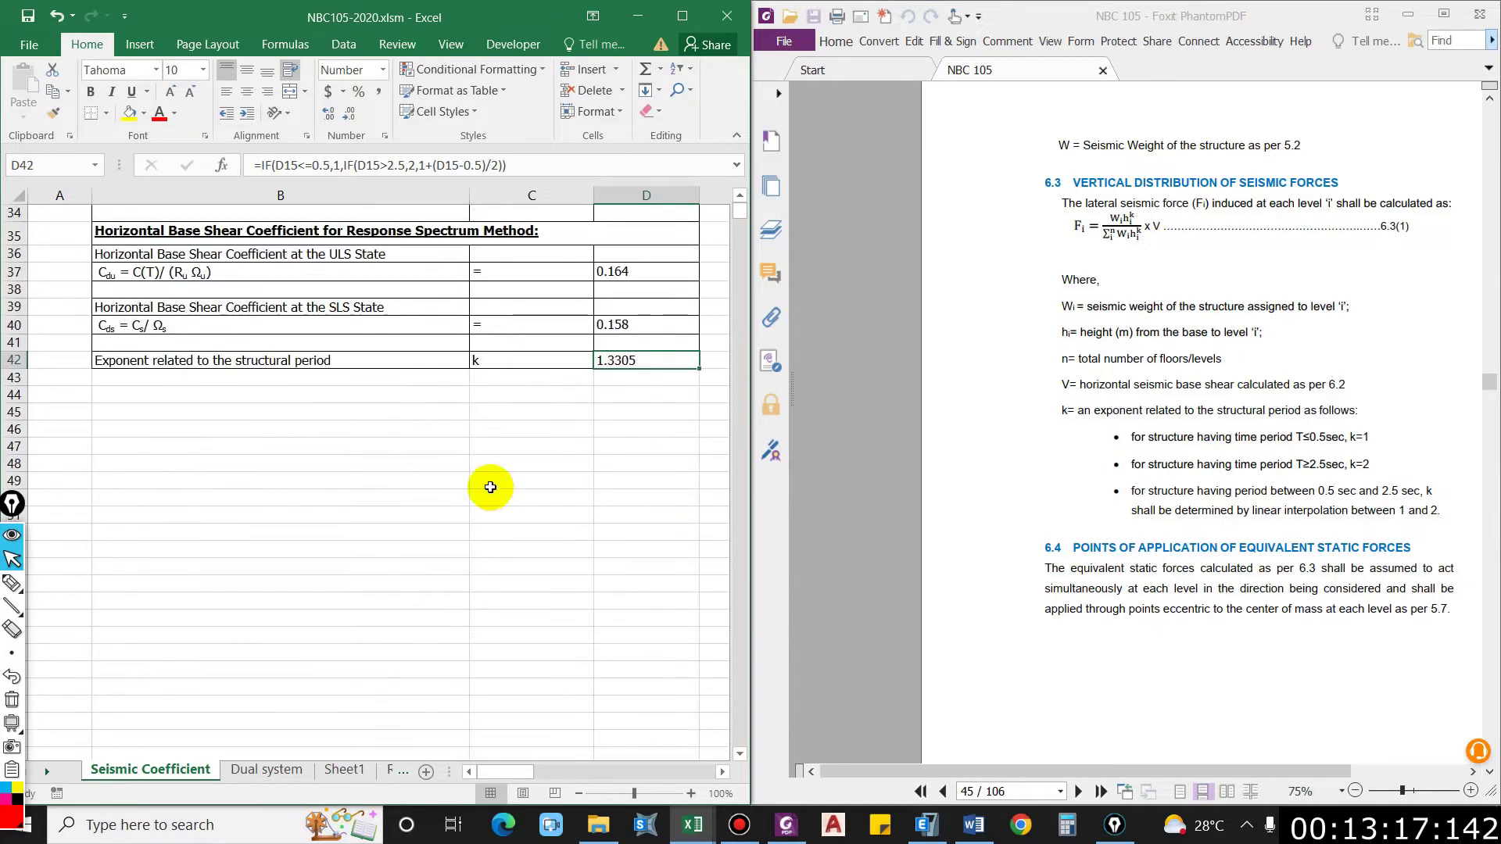
pyautogui.scroll(4, 485, 486)
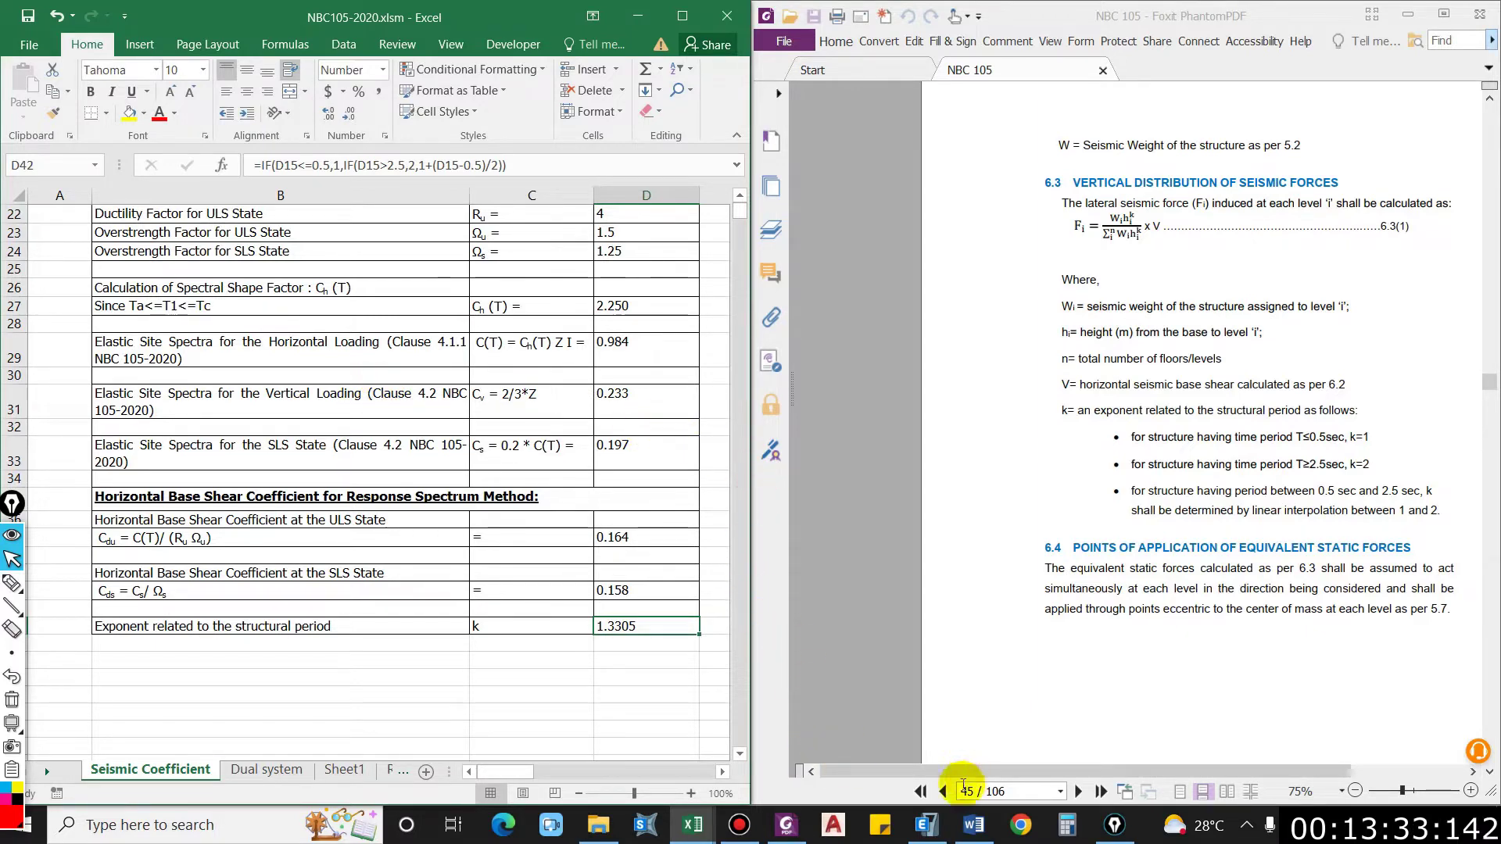
# Step: Switch to ETABS and open the lateral load settings of the EQX(USL) load pattern
pyautogui.click(947, 826)
pyautogui.click(143, 36)
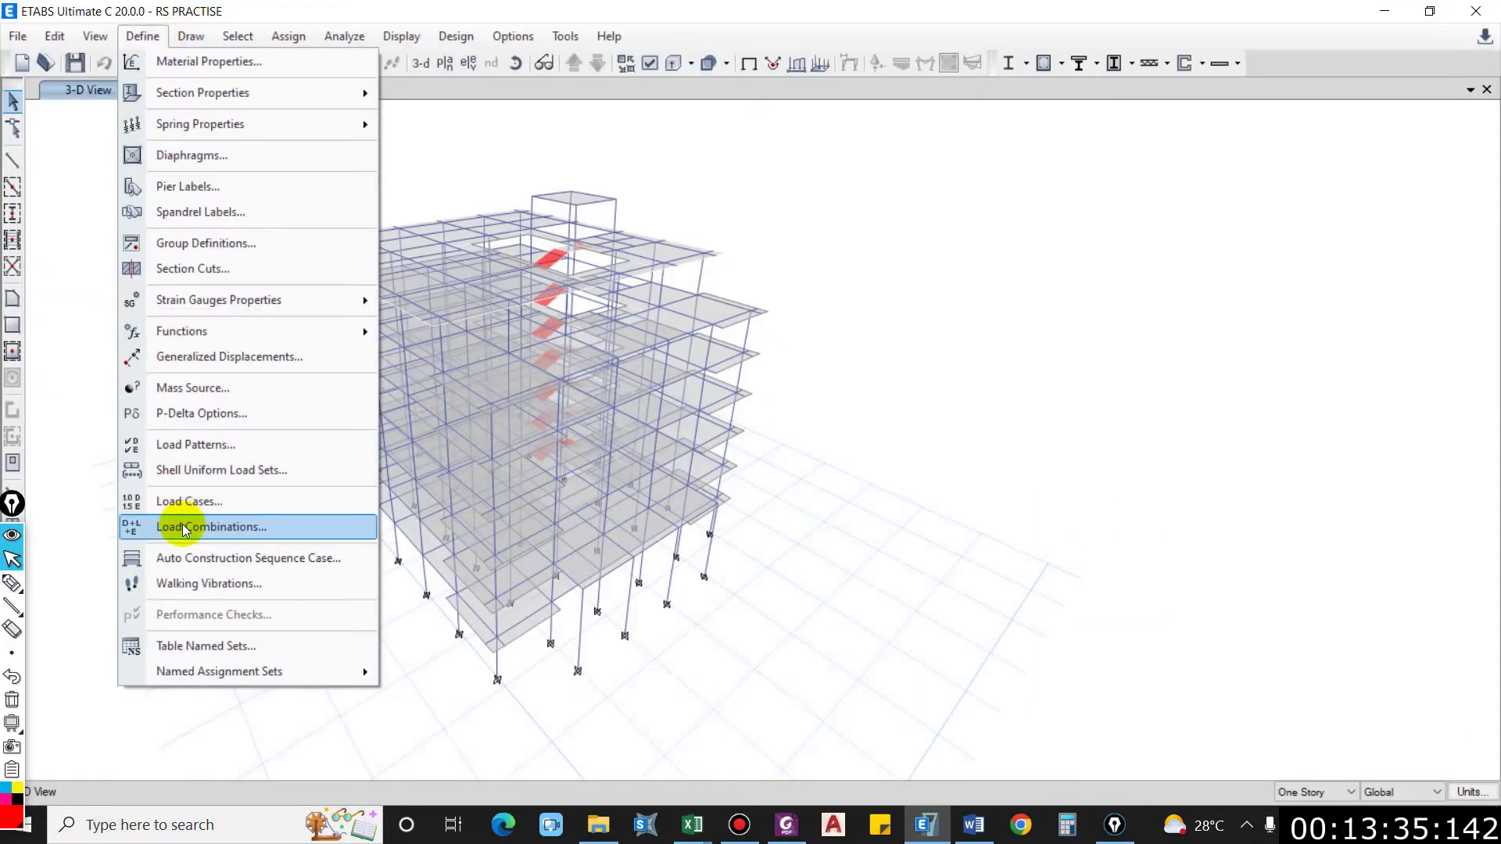
pyautogui.click(212, 445)
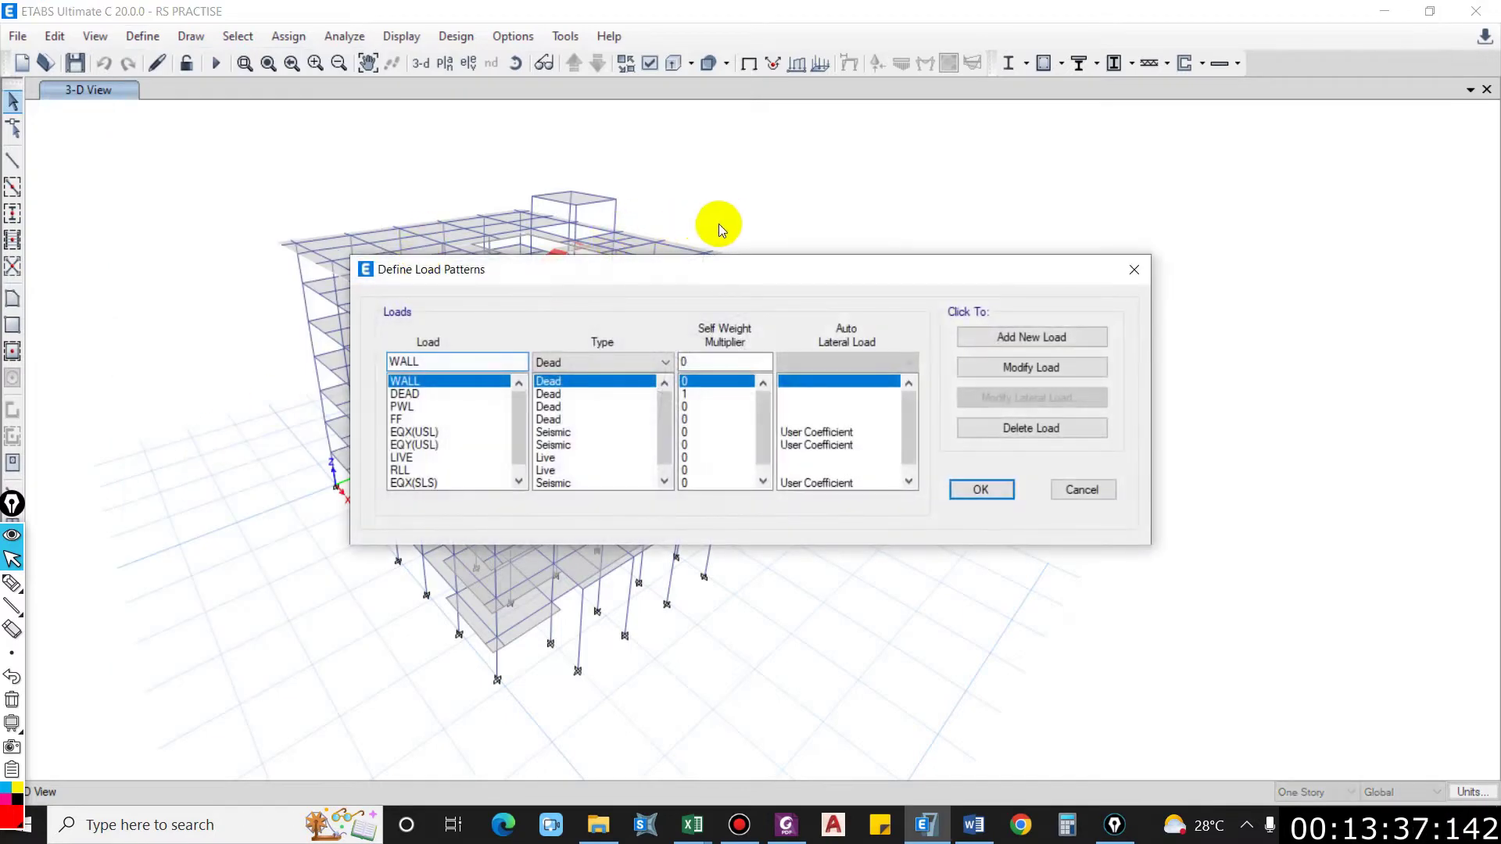
pyautogui.moveTo(708, 263); pyautogui.dragTo(982, 172)
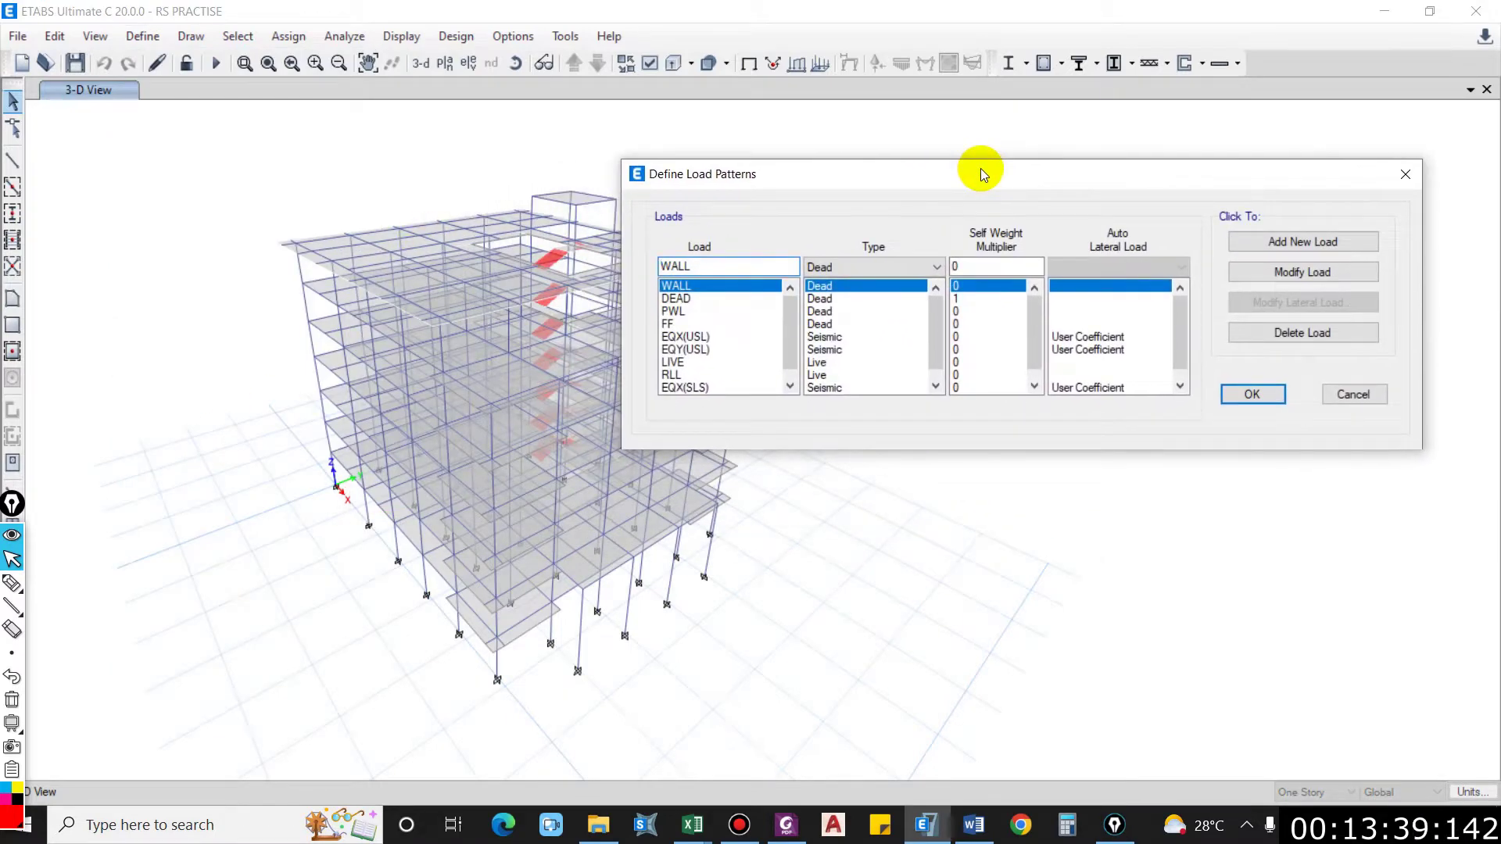
pyautogui.click(718, 340)
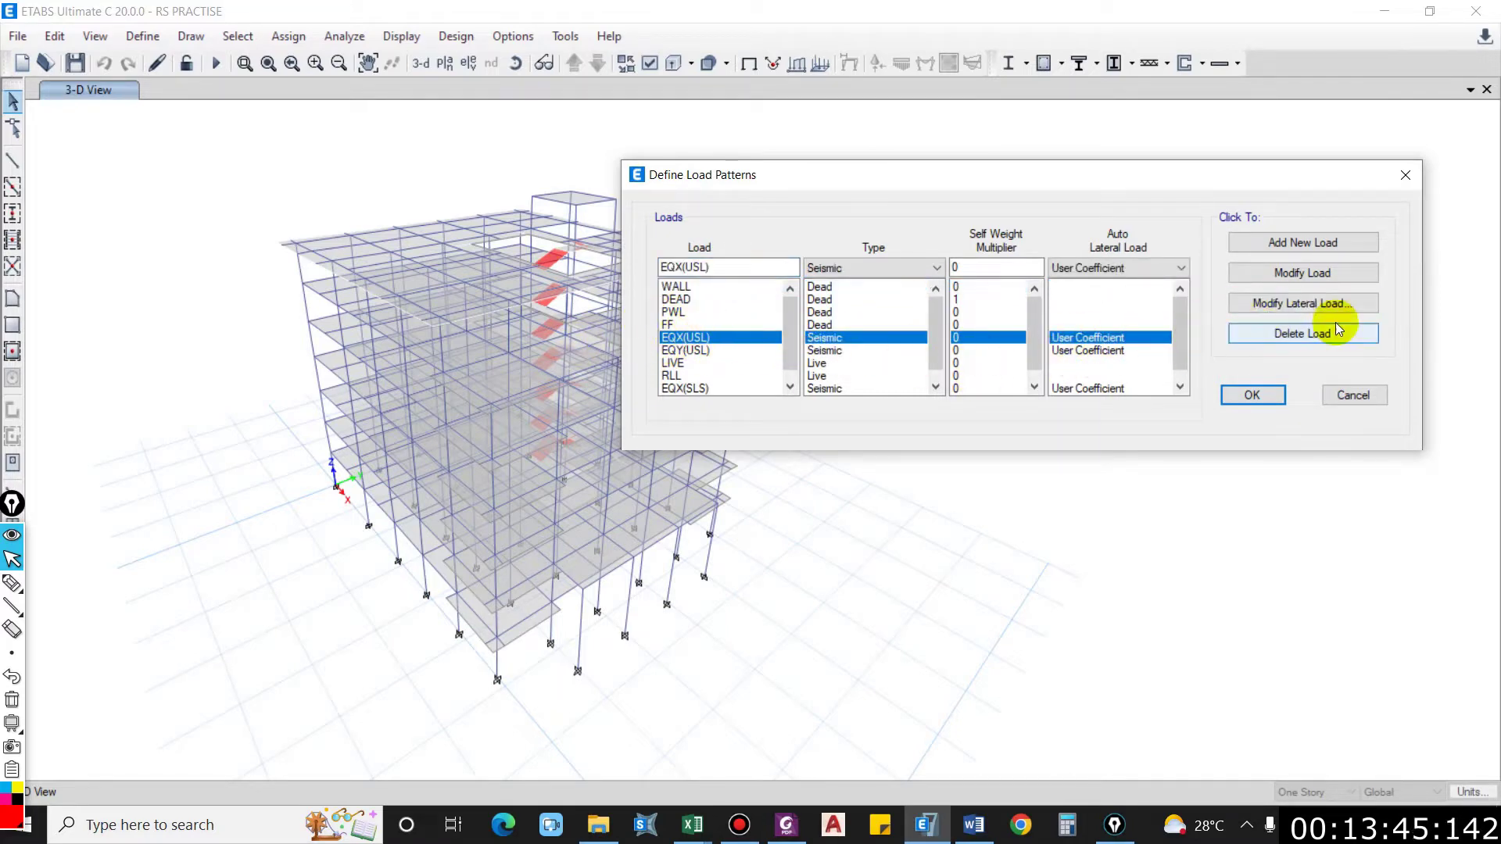
pyautogui.click(1243, 303)
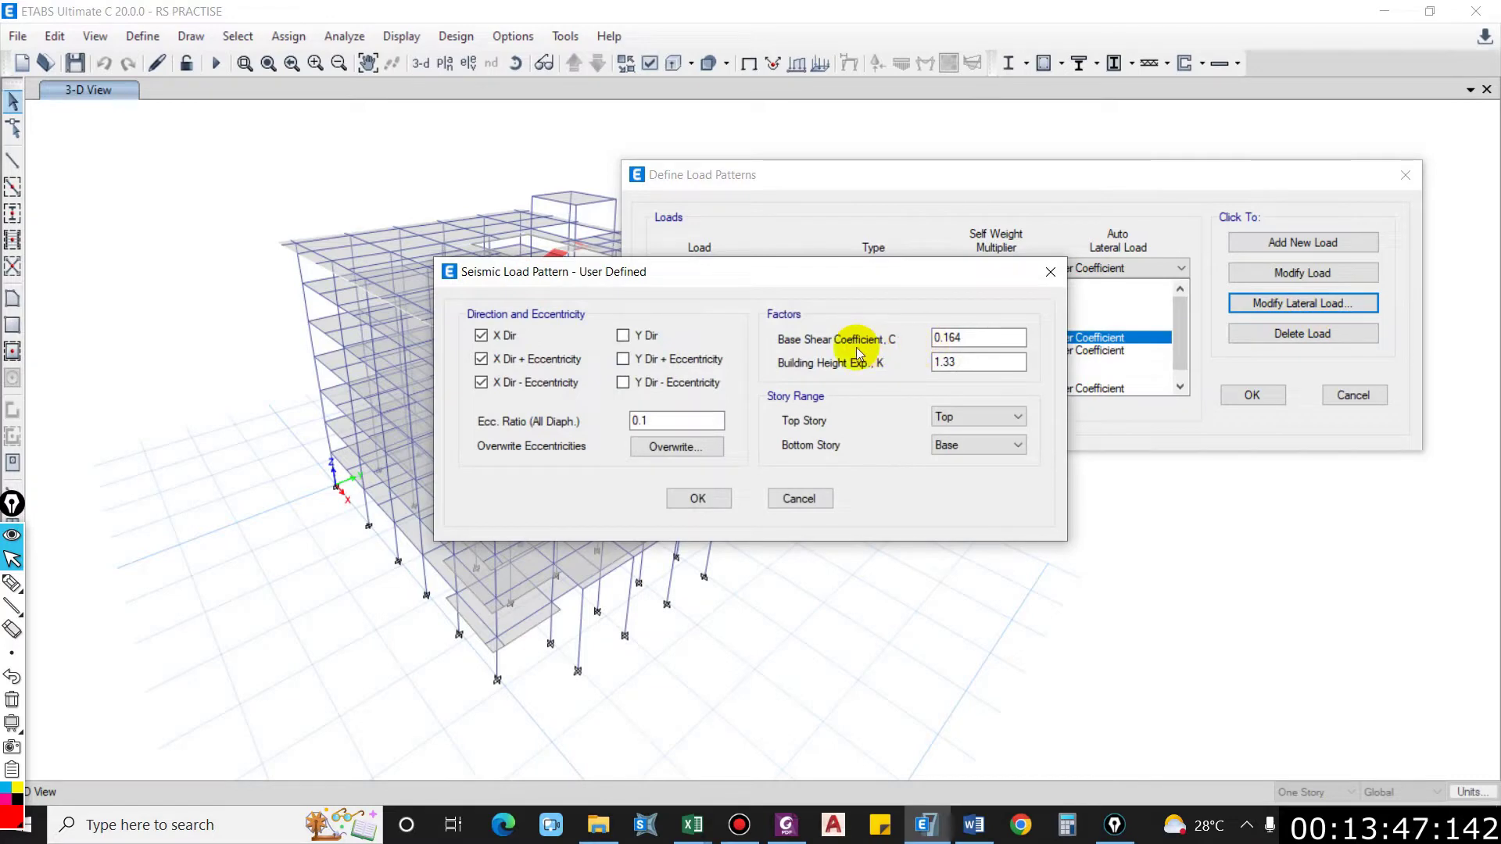
# Step: Compare the base shear coefficient and building height exponent K of EQX(USL) with the ULS coefficient and k in the Excel sheet
pyautogui.doubleClick(983, 341)
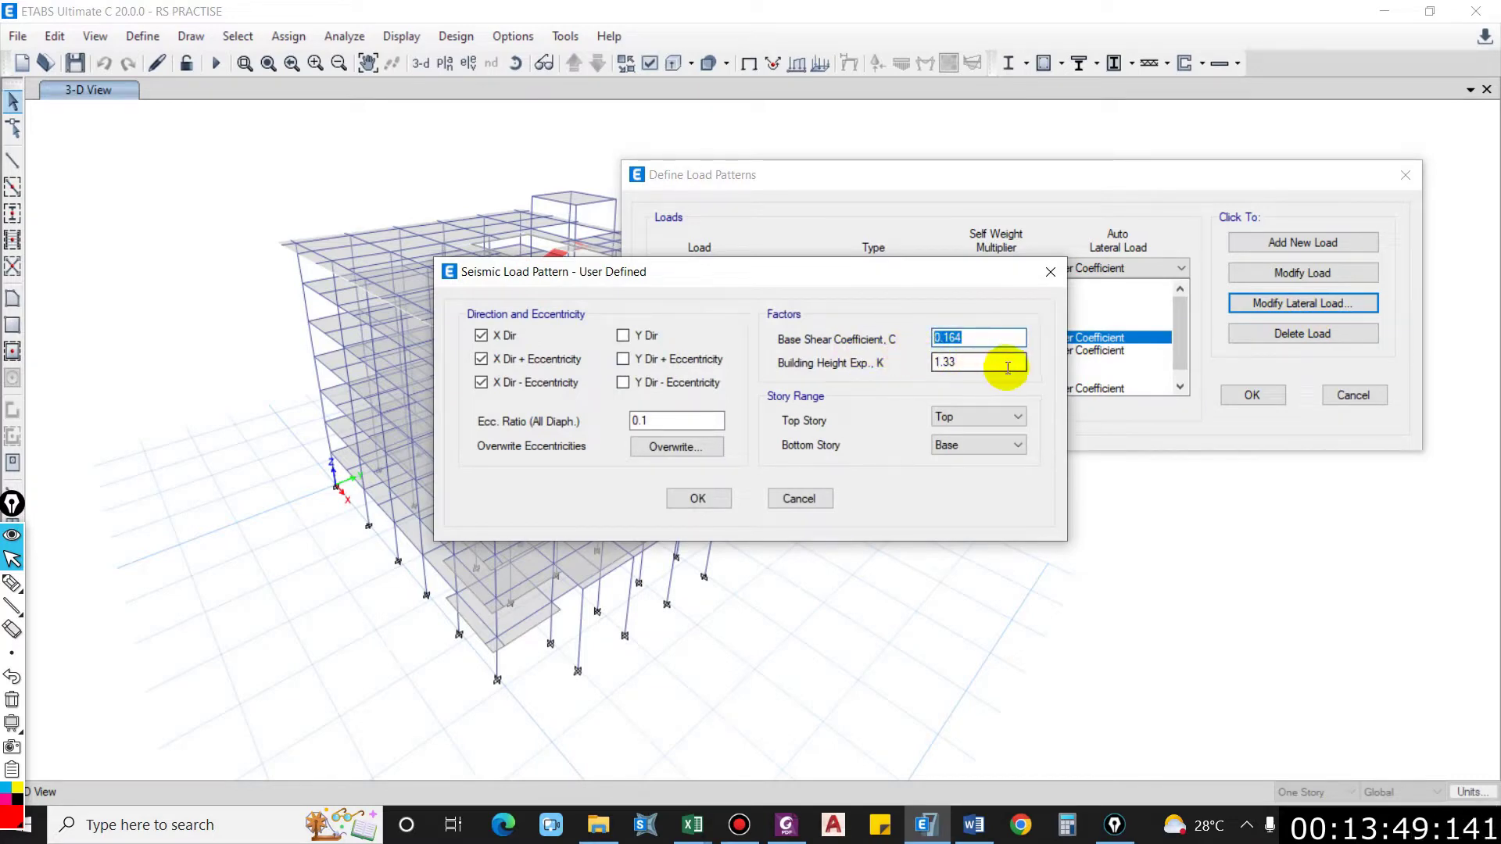
pyautogui.press('Tab')
pyautogui.moveTo(692, 825)
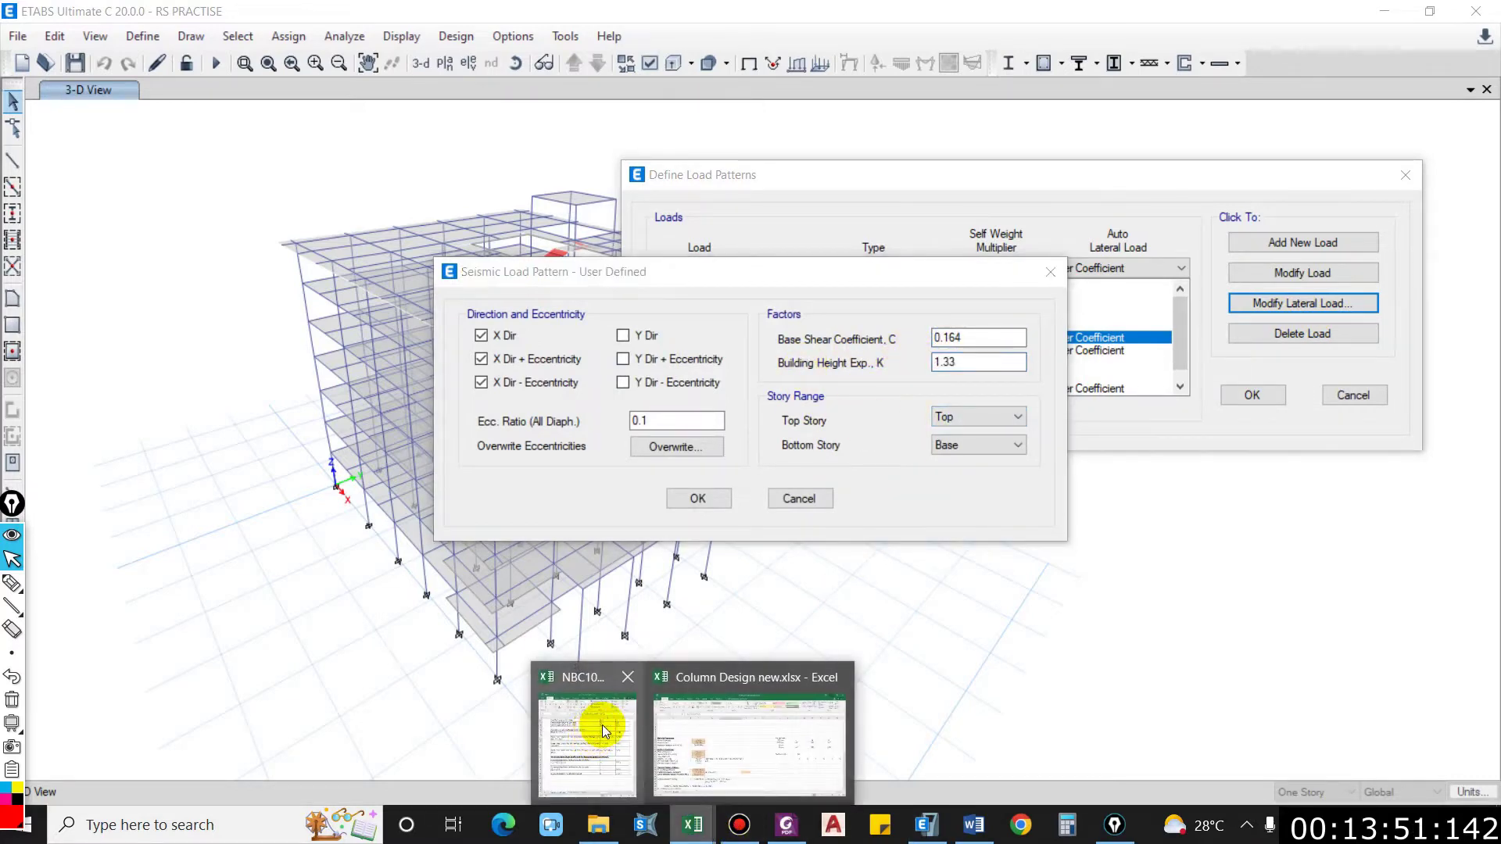
pyautogui.click(611, 665)
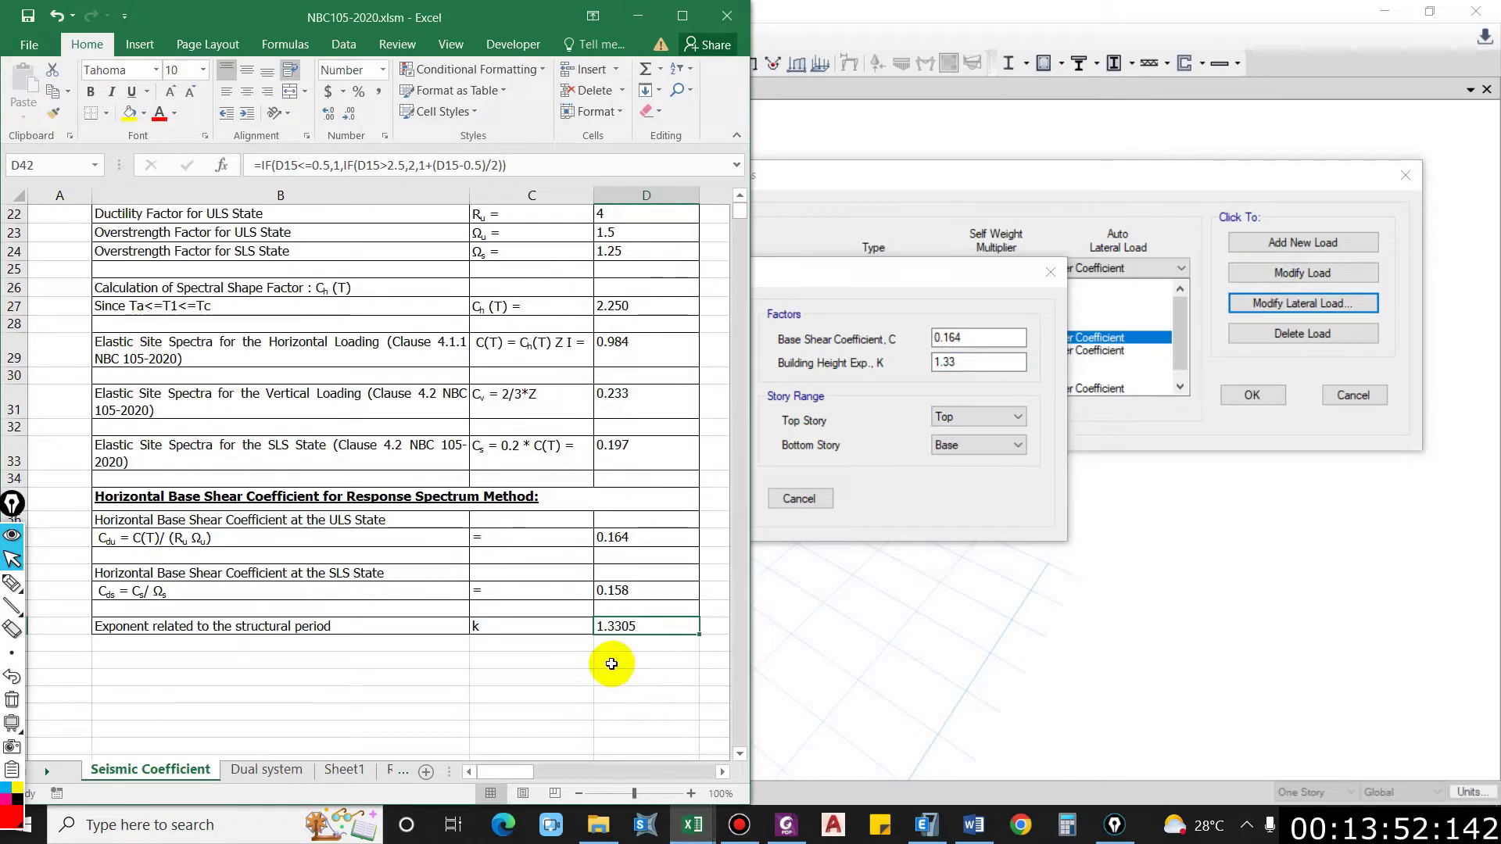
pyautogui.click(938, 499)
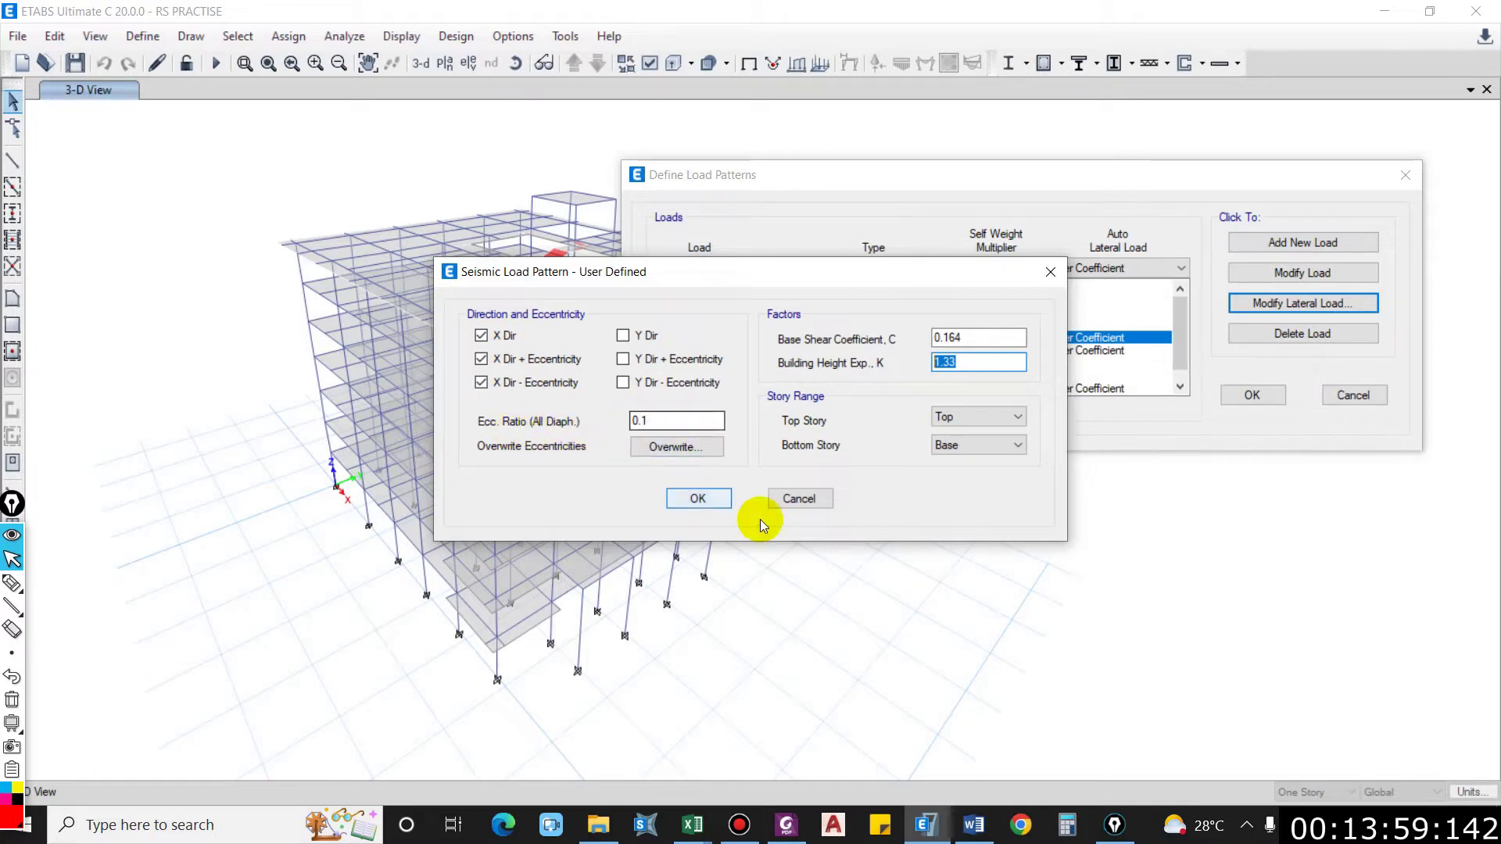
# Step: Check the EQX(USL) eccentricity ratio against accidental eccentricity clause 5.7 in the NBC 105 PDF and leave the lateral load settings
pyautogui.click(786, 825)
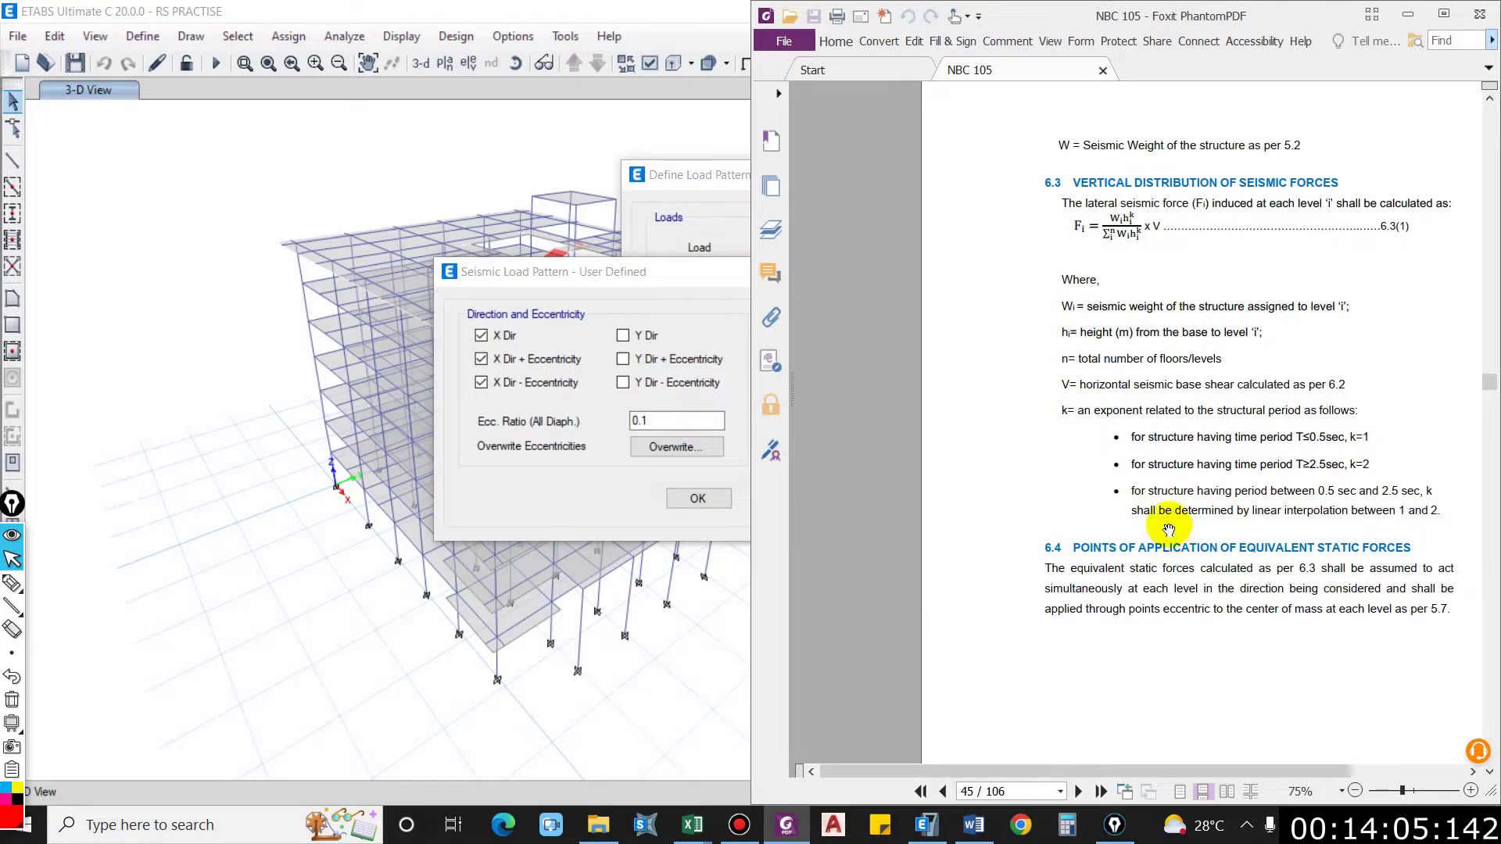
pyautogui.scroll(10, 1157, 501)
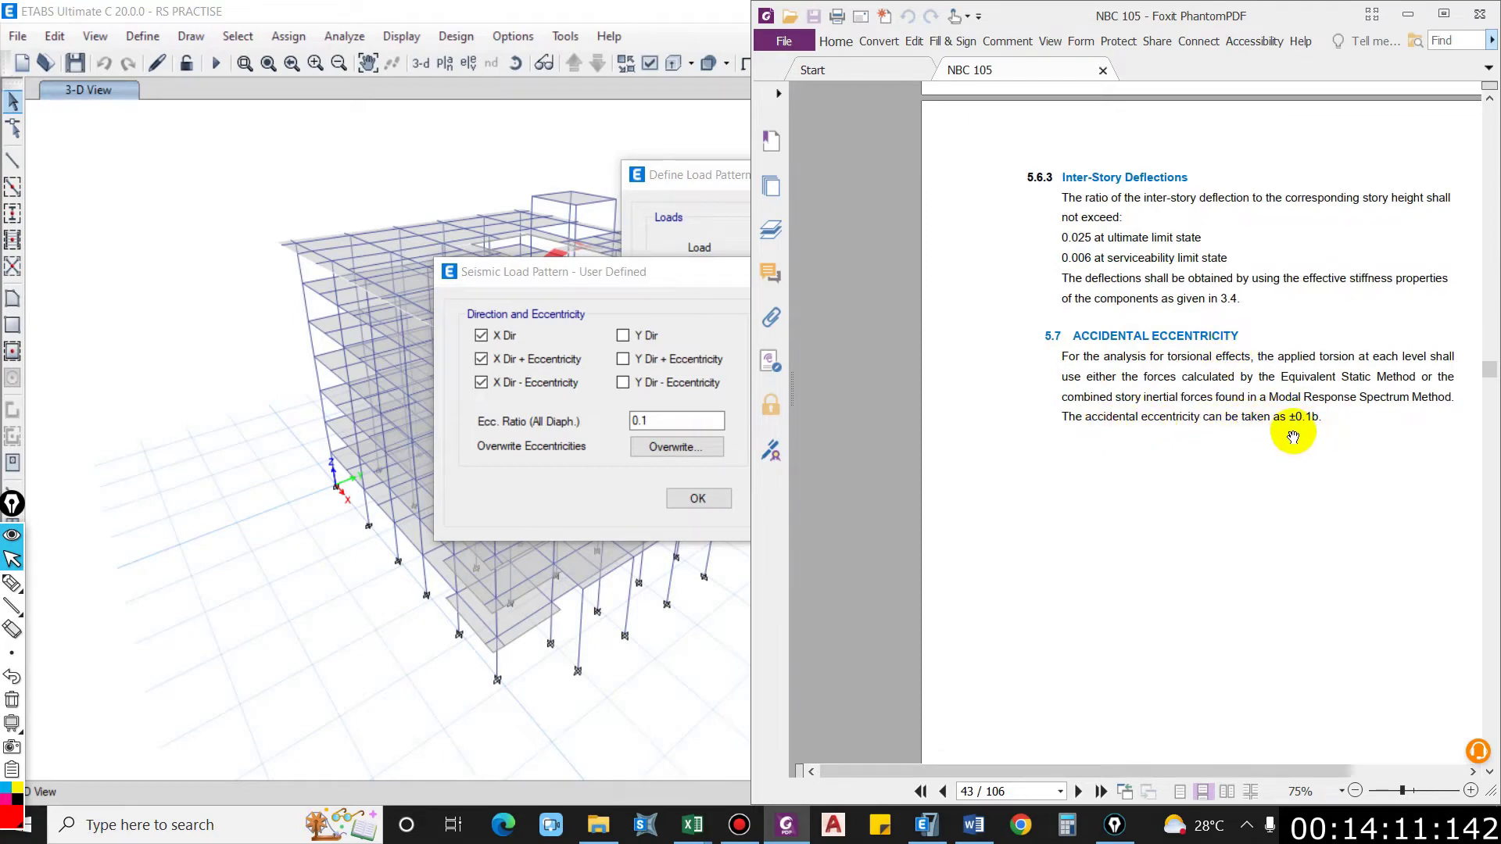
pyautogui.moveTo(676, 271); pyautogui.dragTo(668, 265)
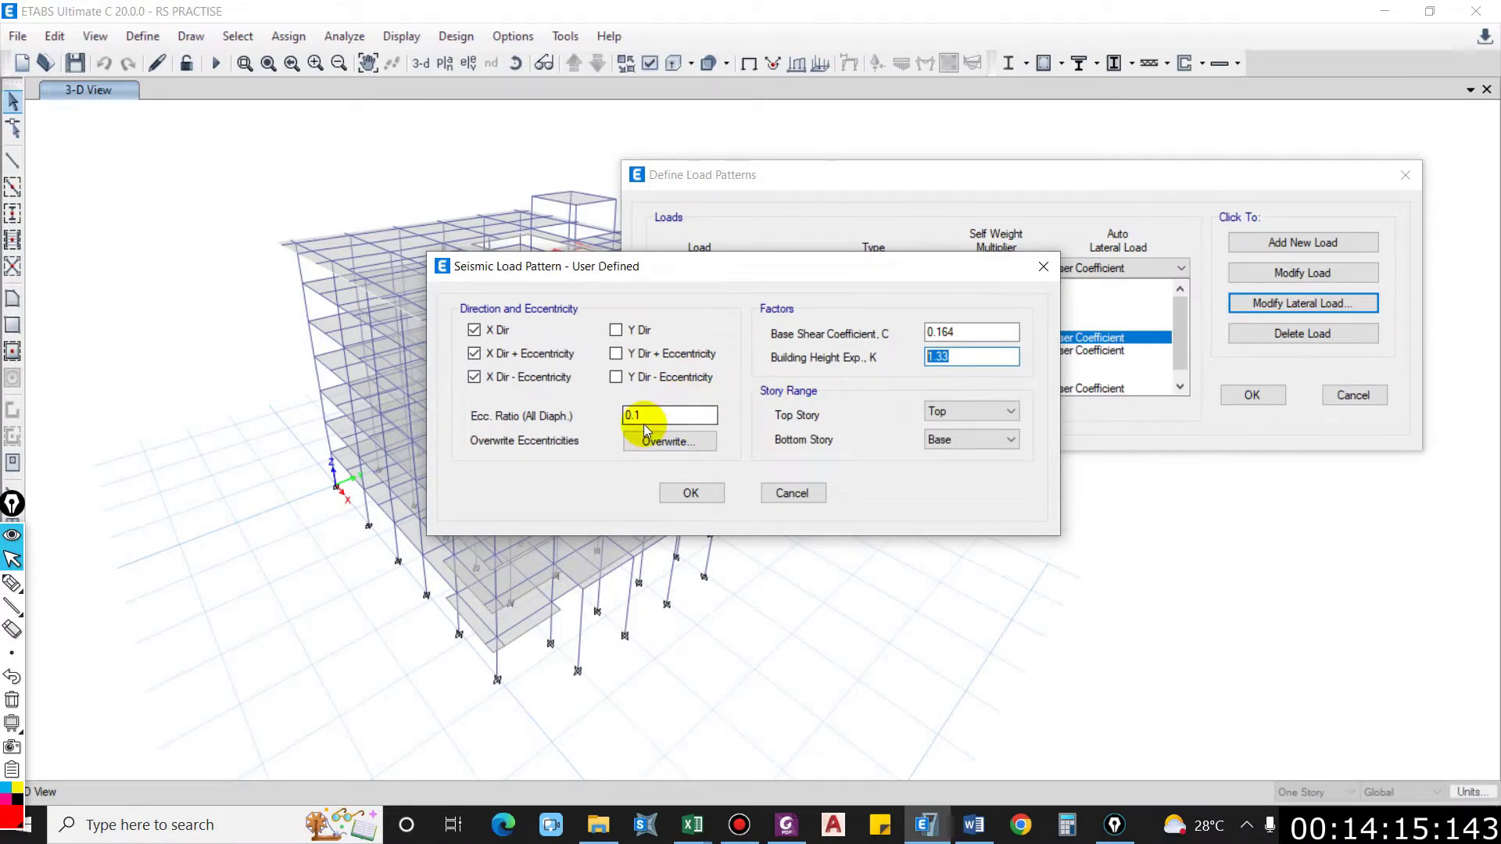
pyautogui.click(772, 494)
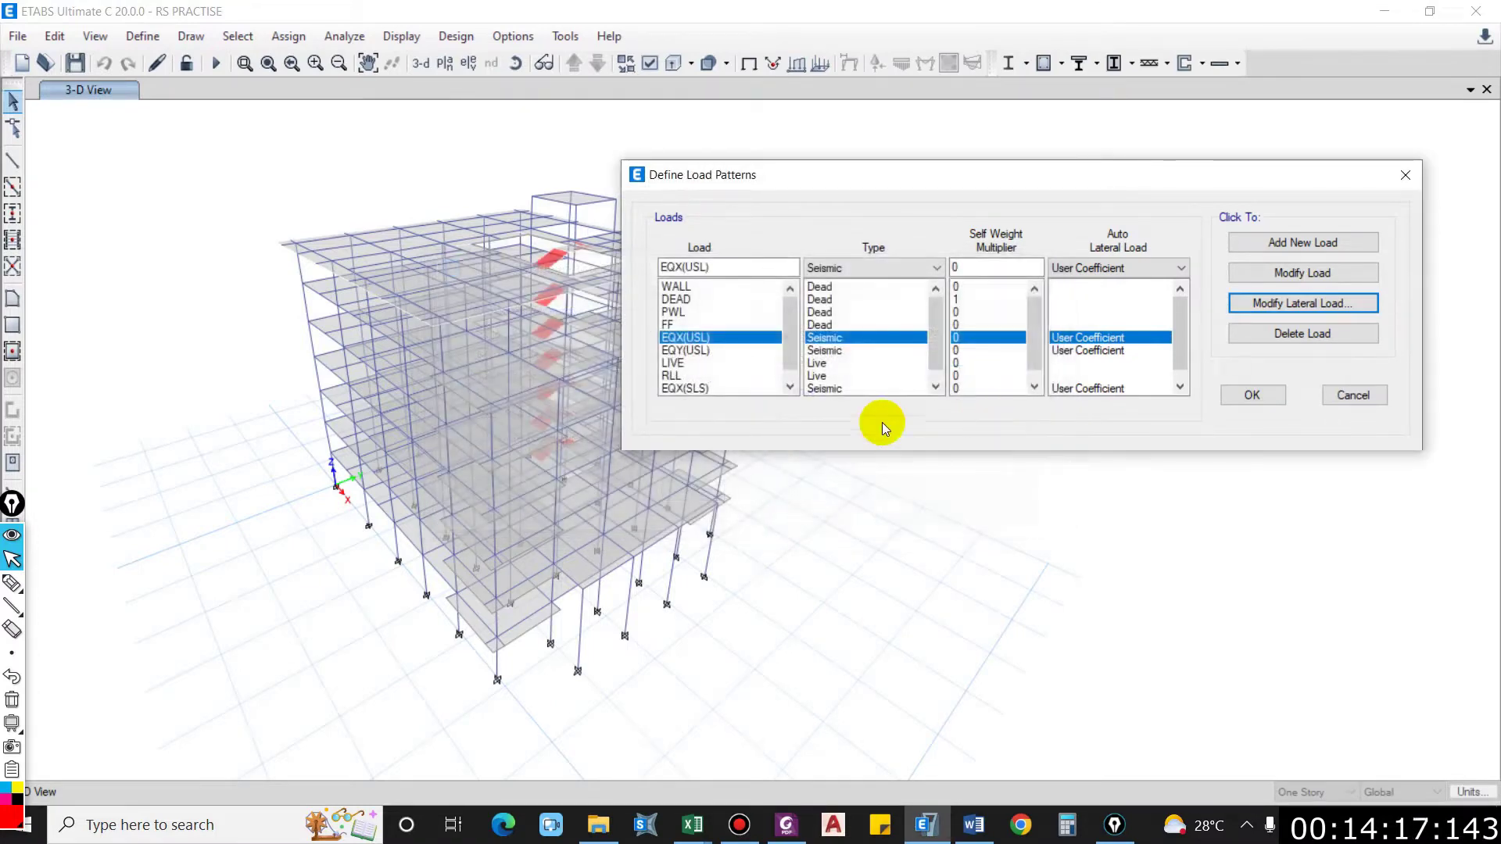
# Step: Review the EQX(SLS) lateral load settings and compare their base shear coefficient with the SLS value in the Excel sheet
pyautogui.click(696, 388)
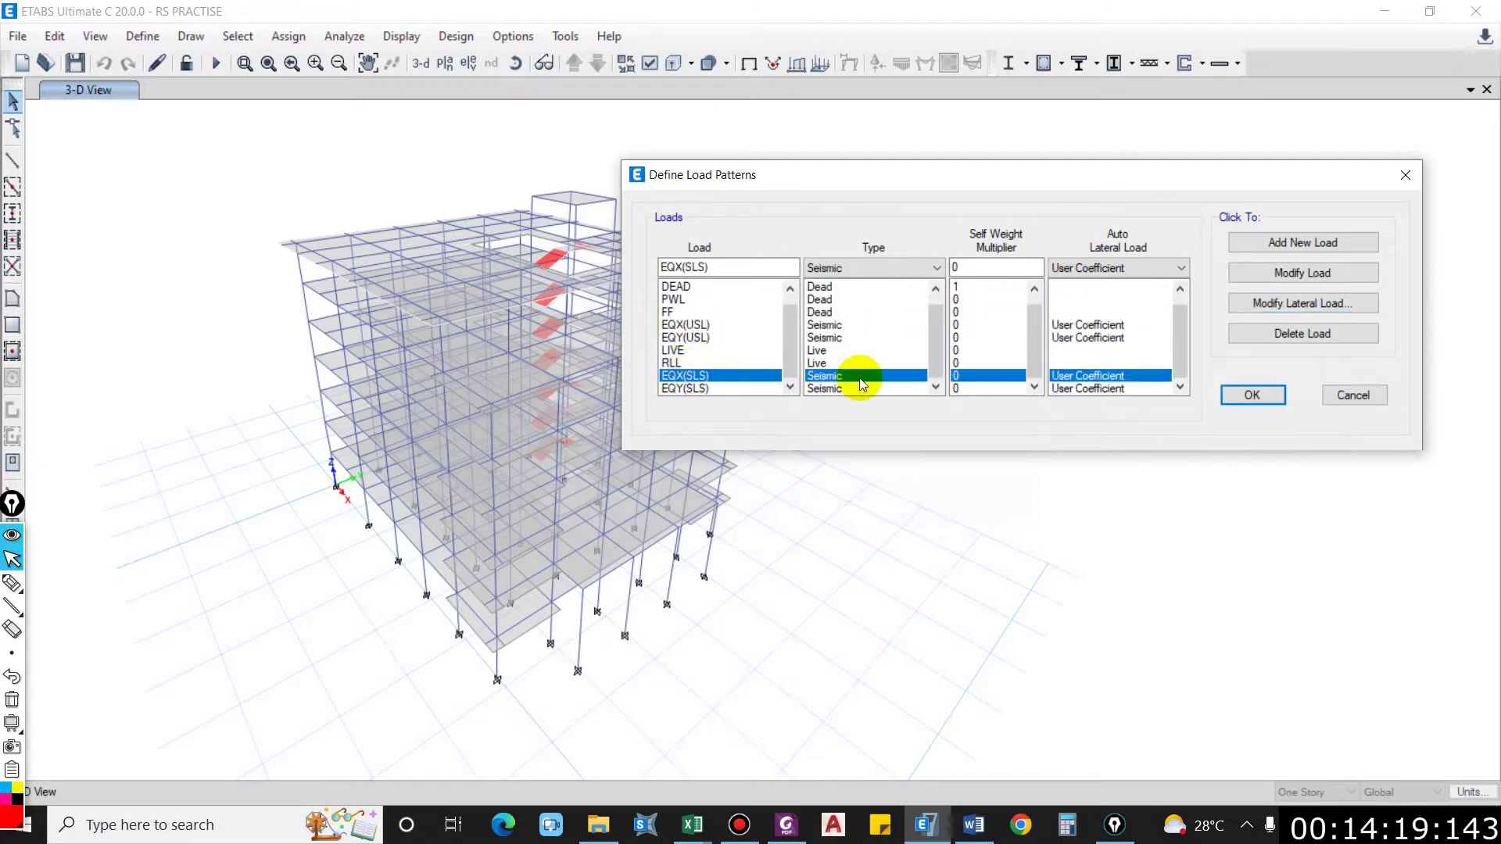
pyautogui.click(693, 824)
pyautogui.click(614, 592)
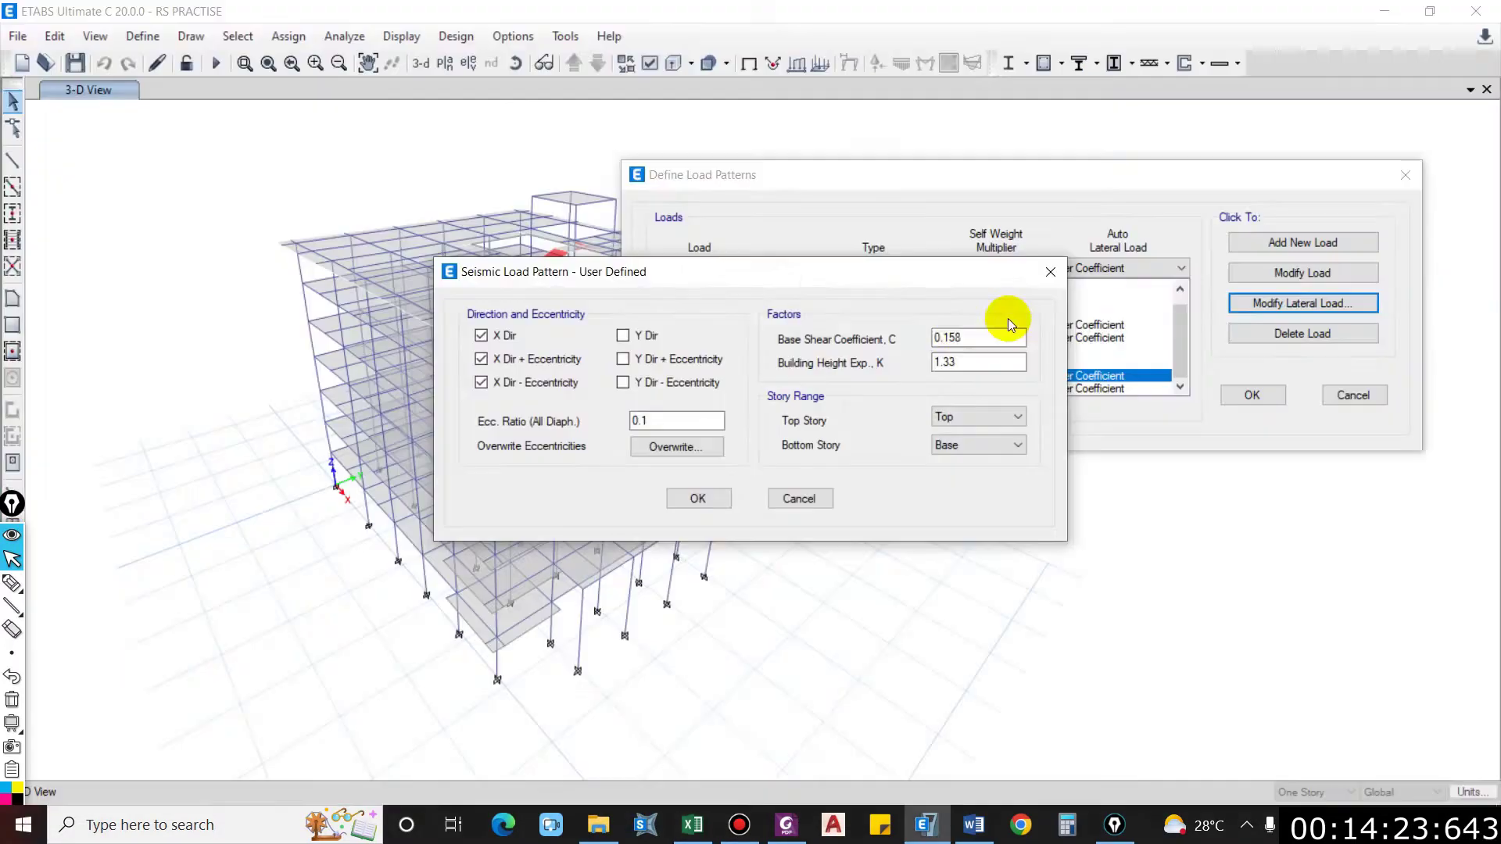
pyautogui.click(958, 344)
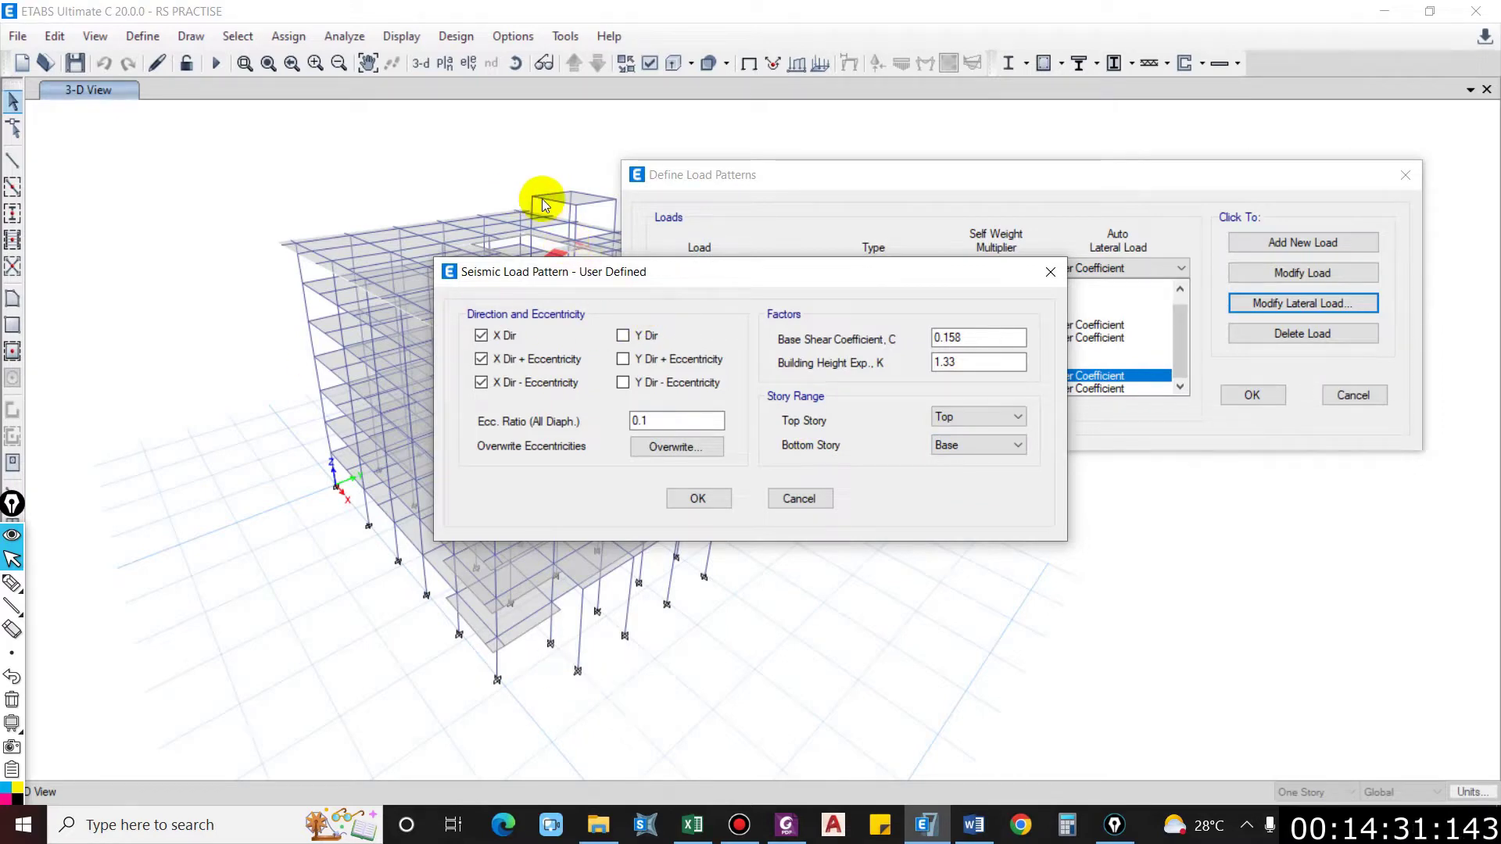
pyautogui.click(699, 498)
# Step: Review the lateral load settings of EQY(USL) and EQY(SLS), and close the load pattern definitions without changes
pyautogui.click(696, 349)
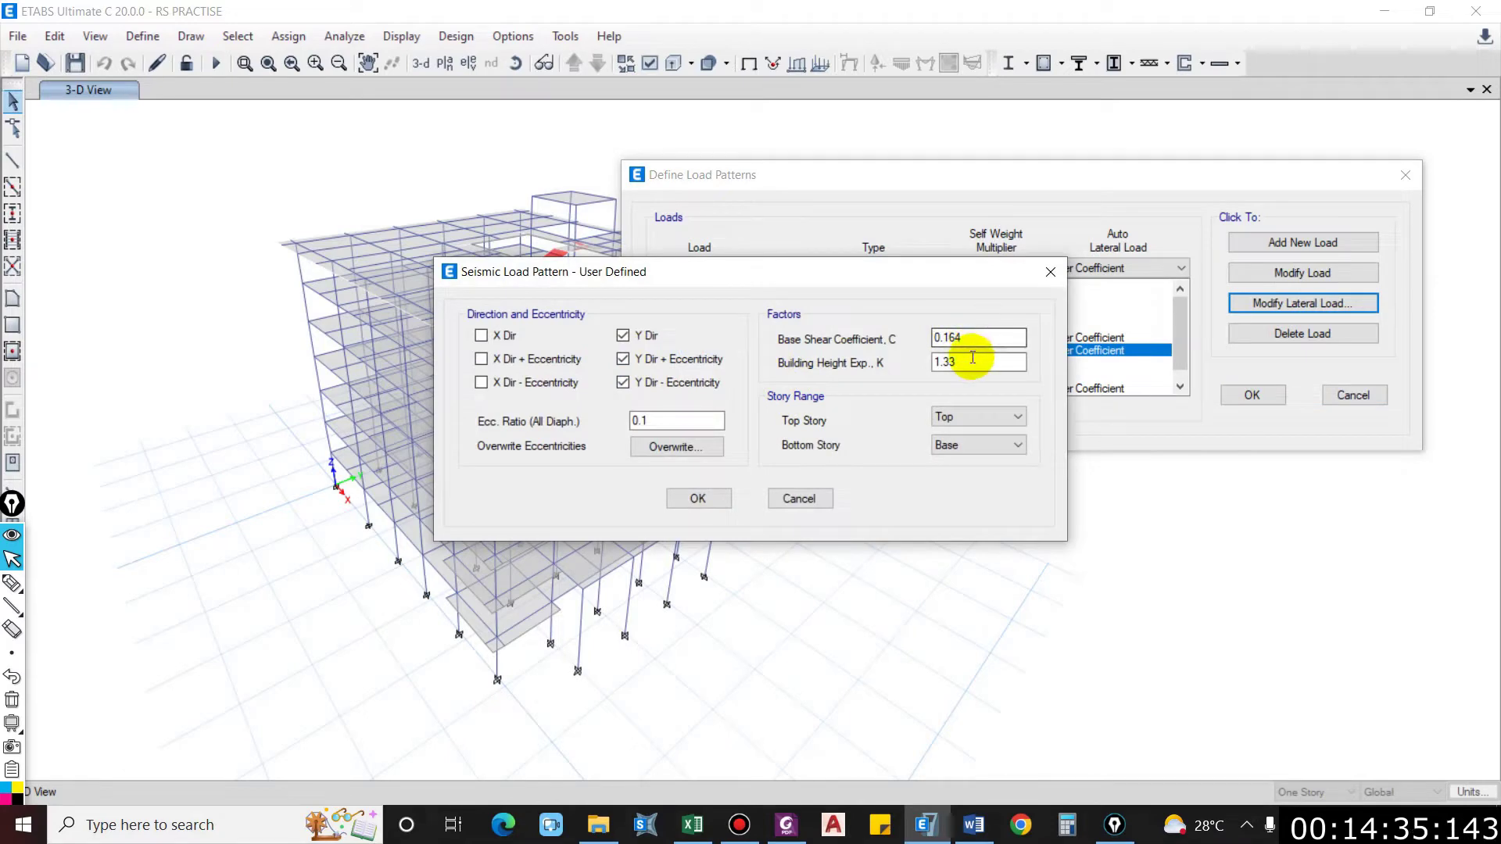
pyautogui.click(814, 500)
pyautogui.scroll(-1, 1087, 391)
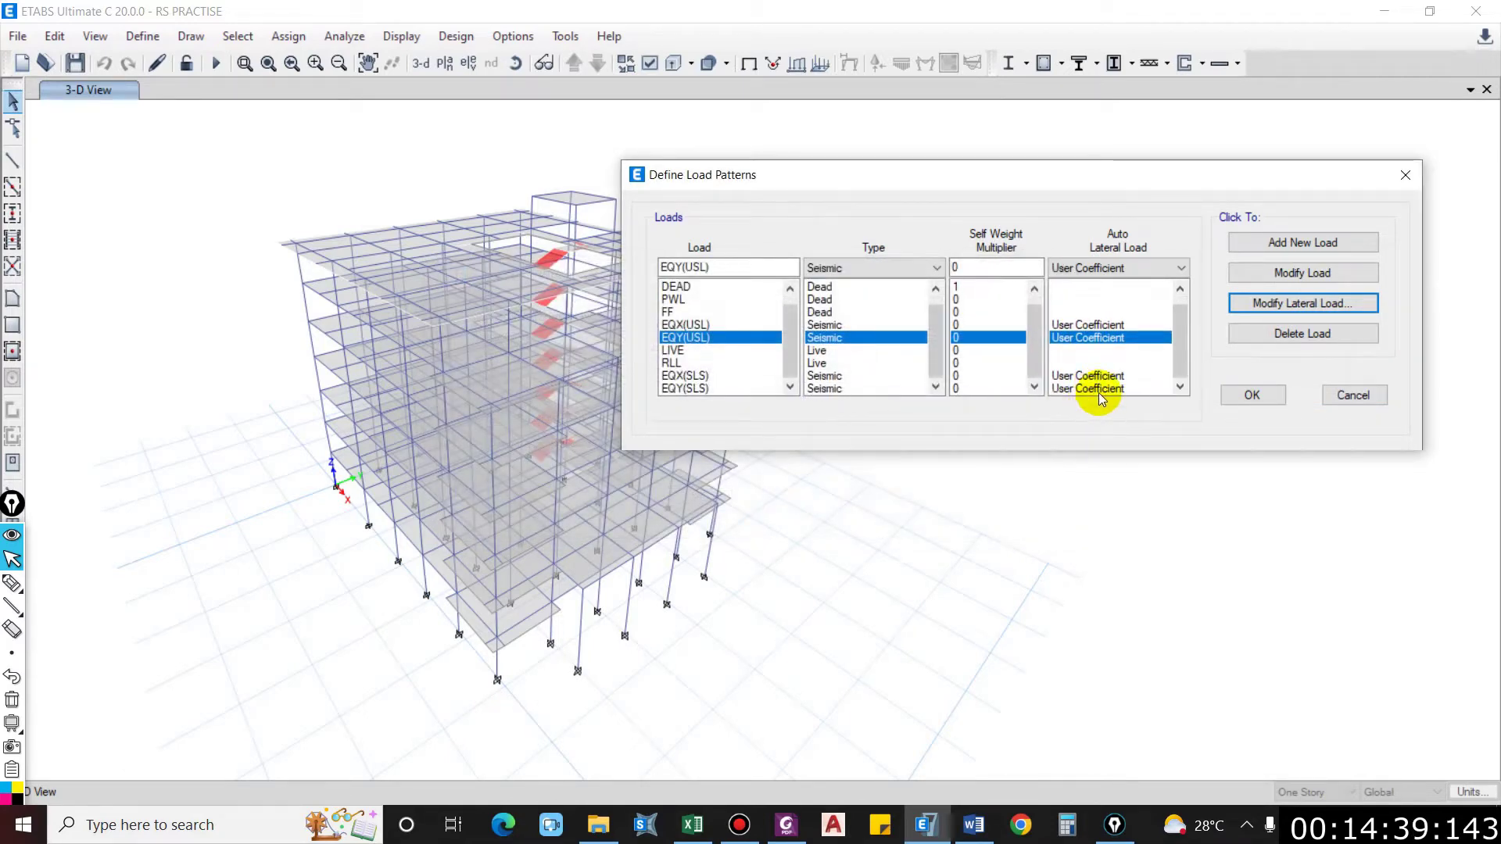
pyautogui.click(1098, 388)
pyautogui.click(1283, 304)
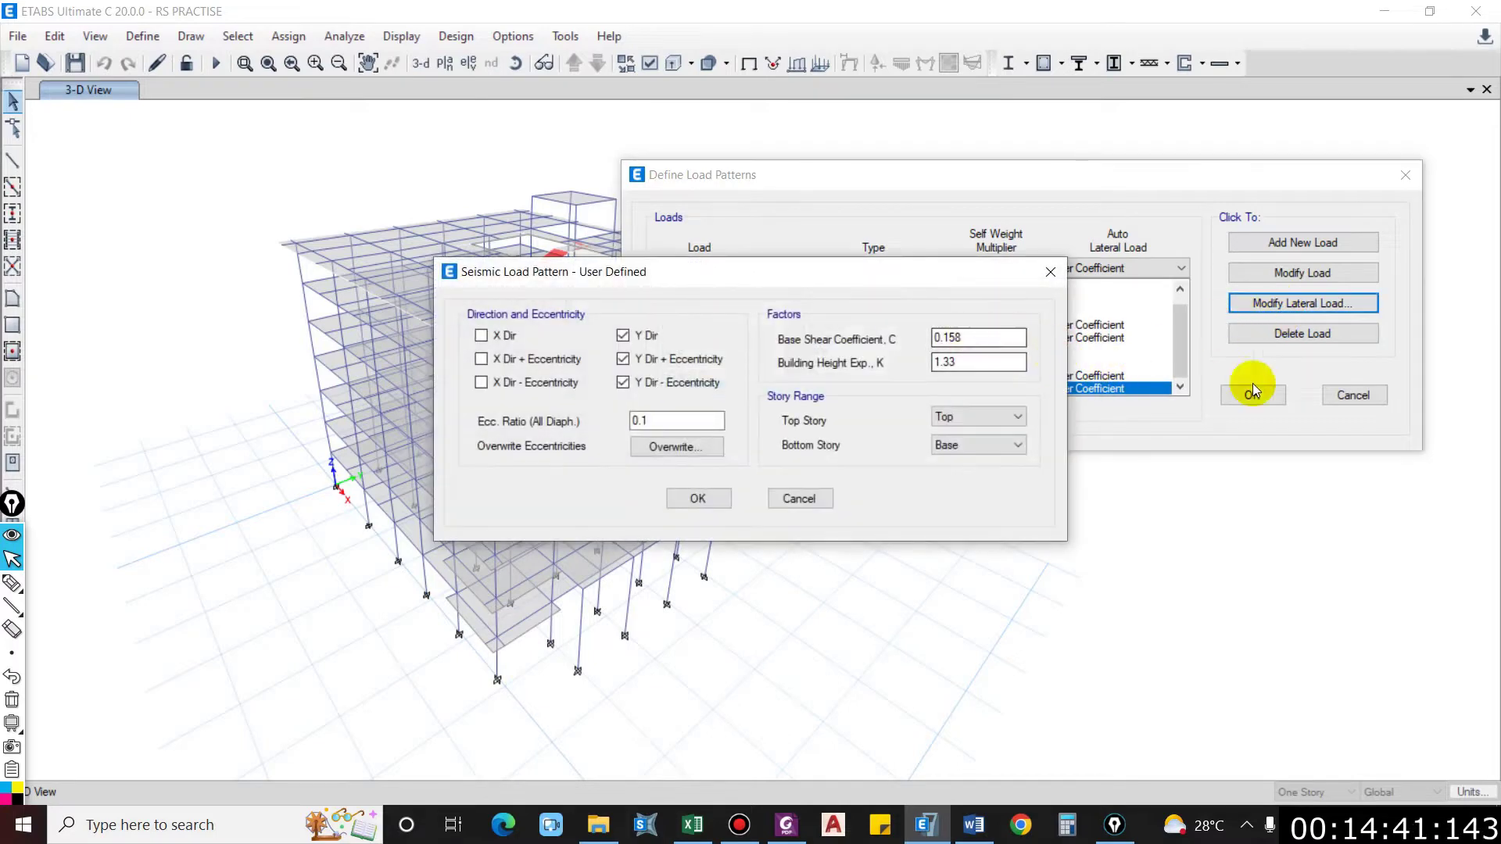
pyautogui.click(786, 498)
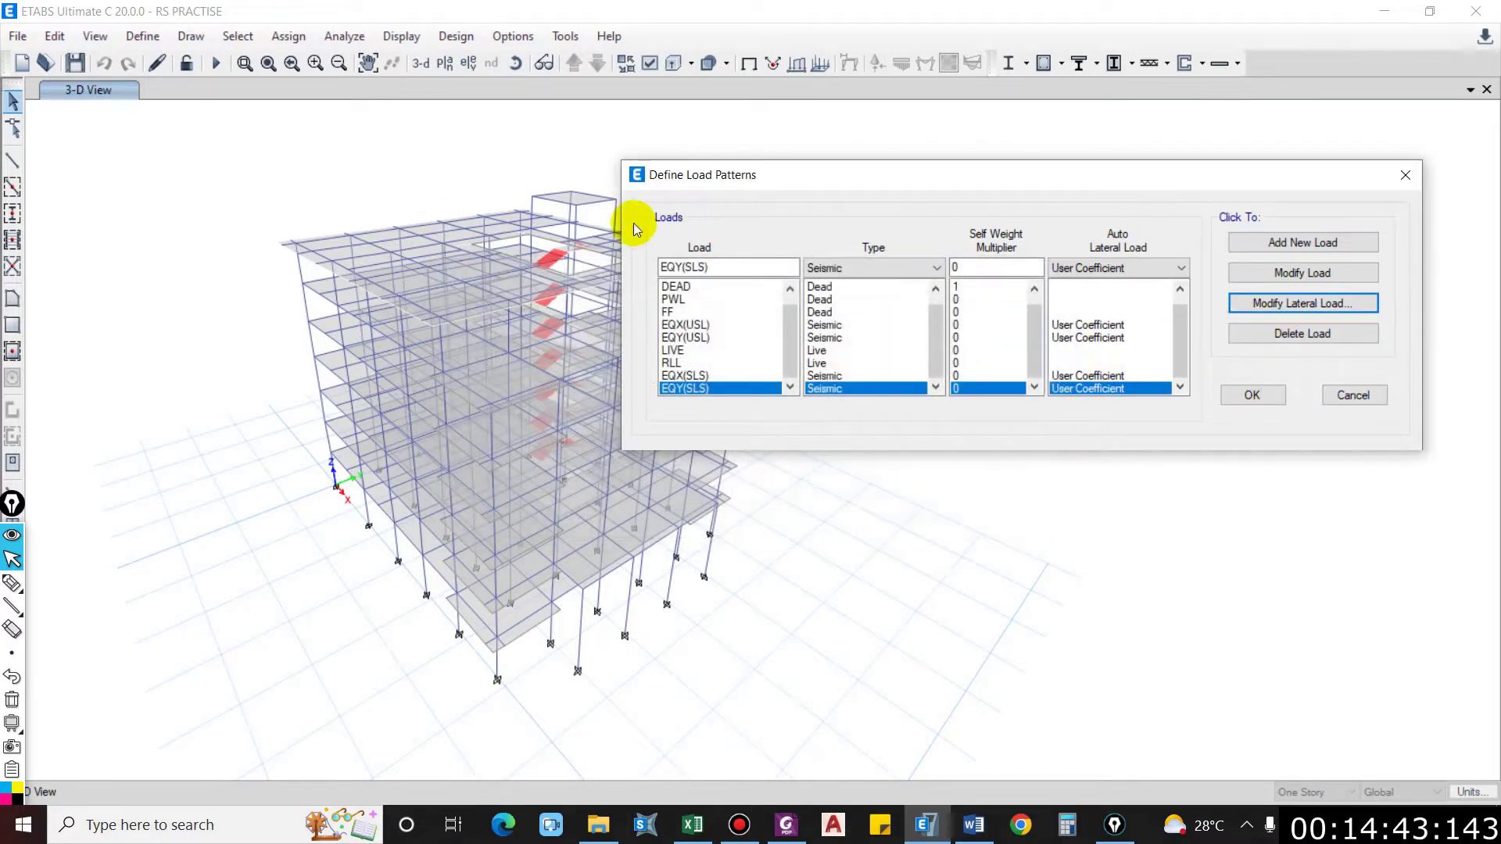
pyautogui.click(1352, 393)
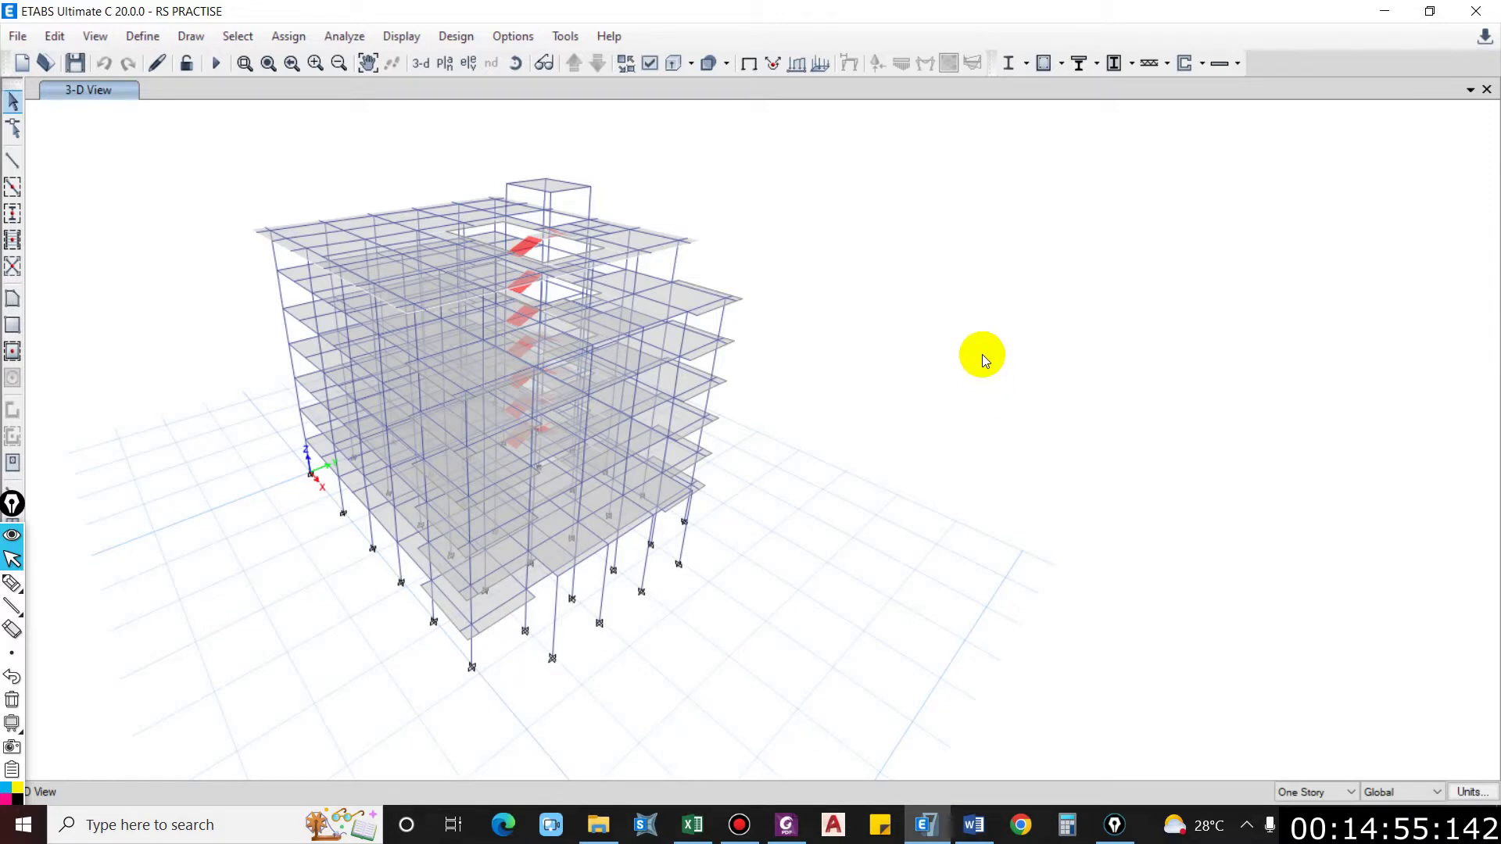
# Step: Open the response spectrum function definitions and move the dialog clear of the building model
pyautogui.click(144, 44)
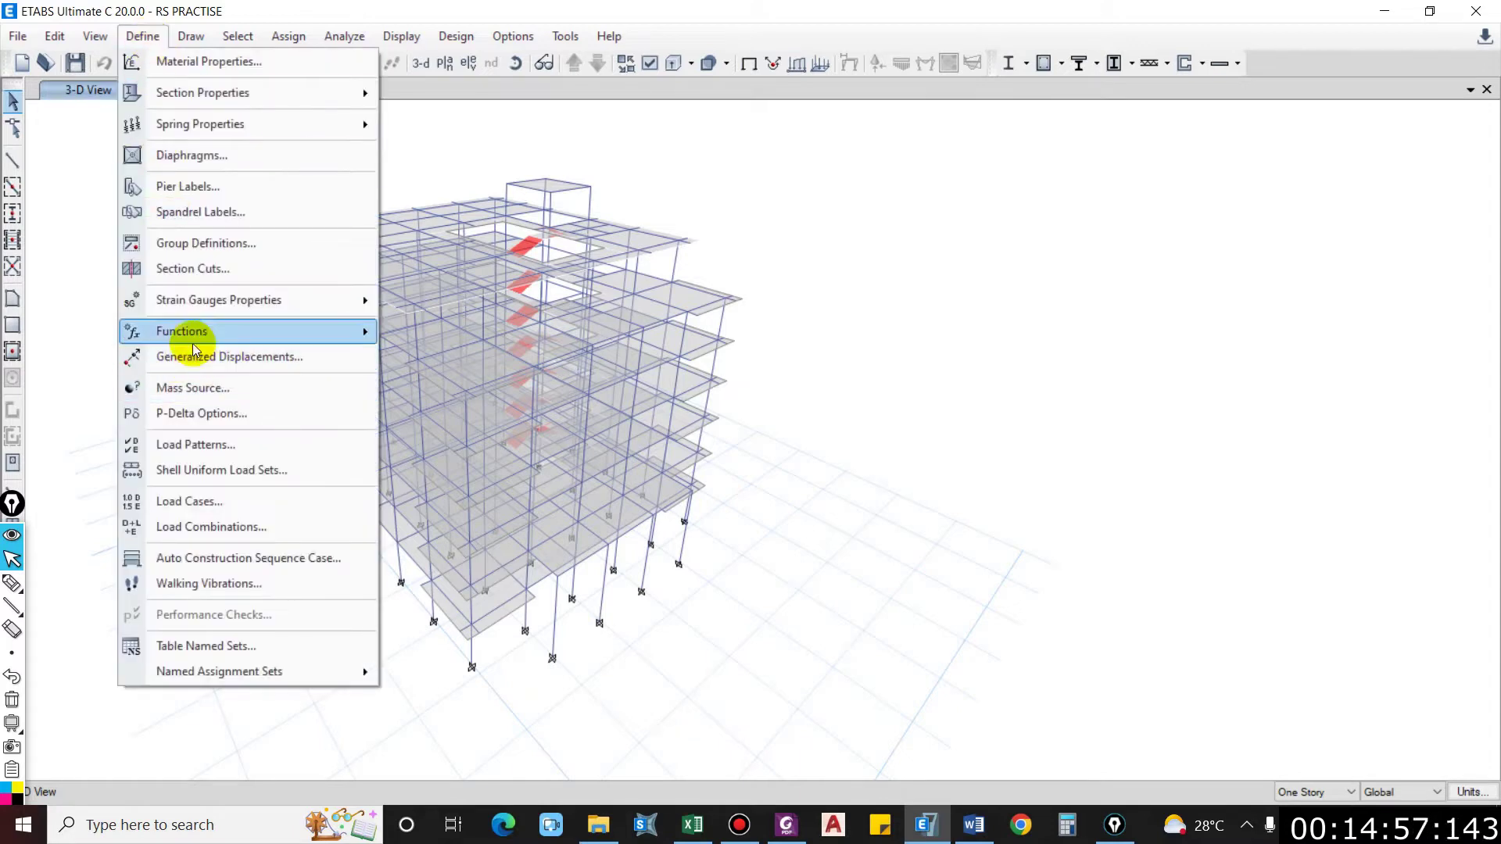
pyautogui.moveTo(209, 337)
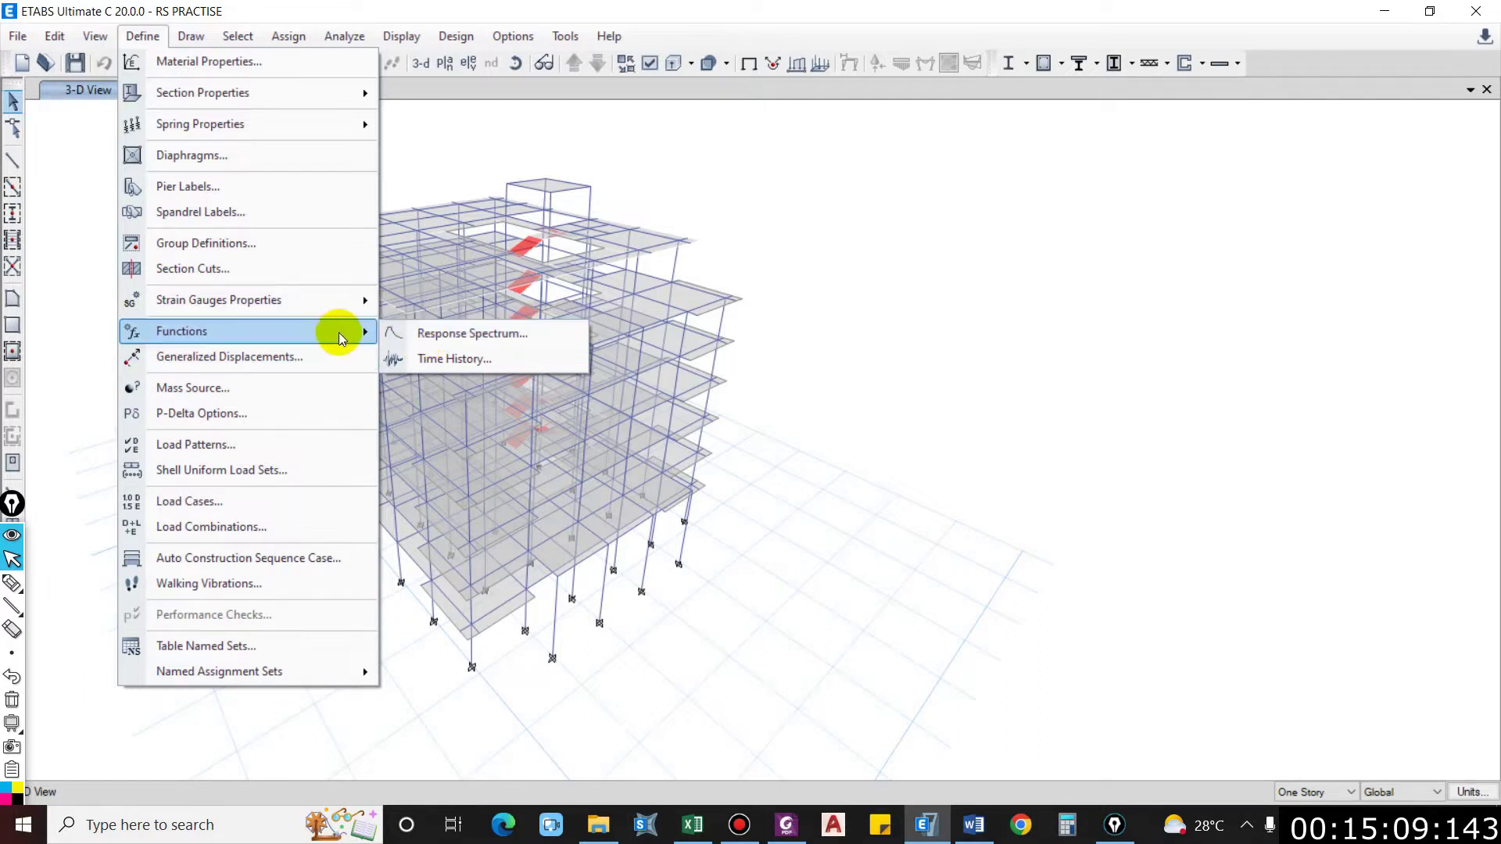
pyautogui.click(400, 333)
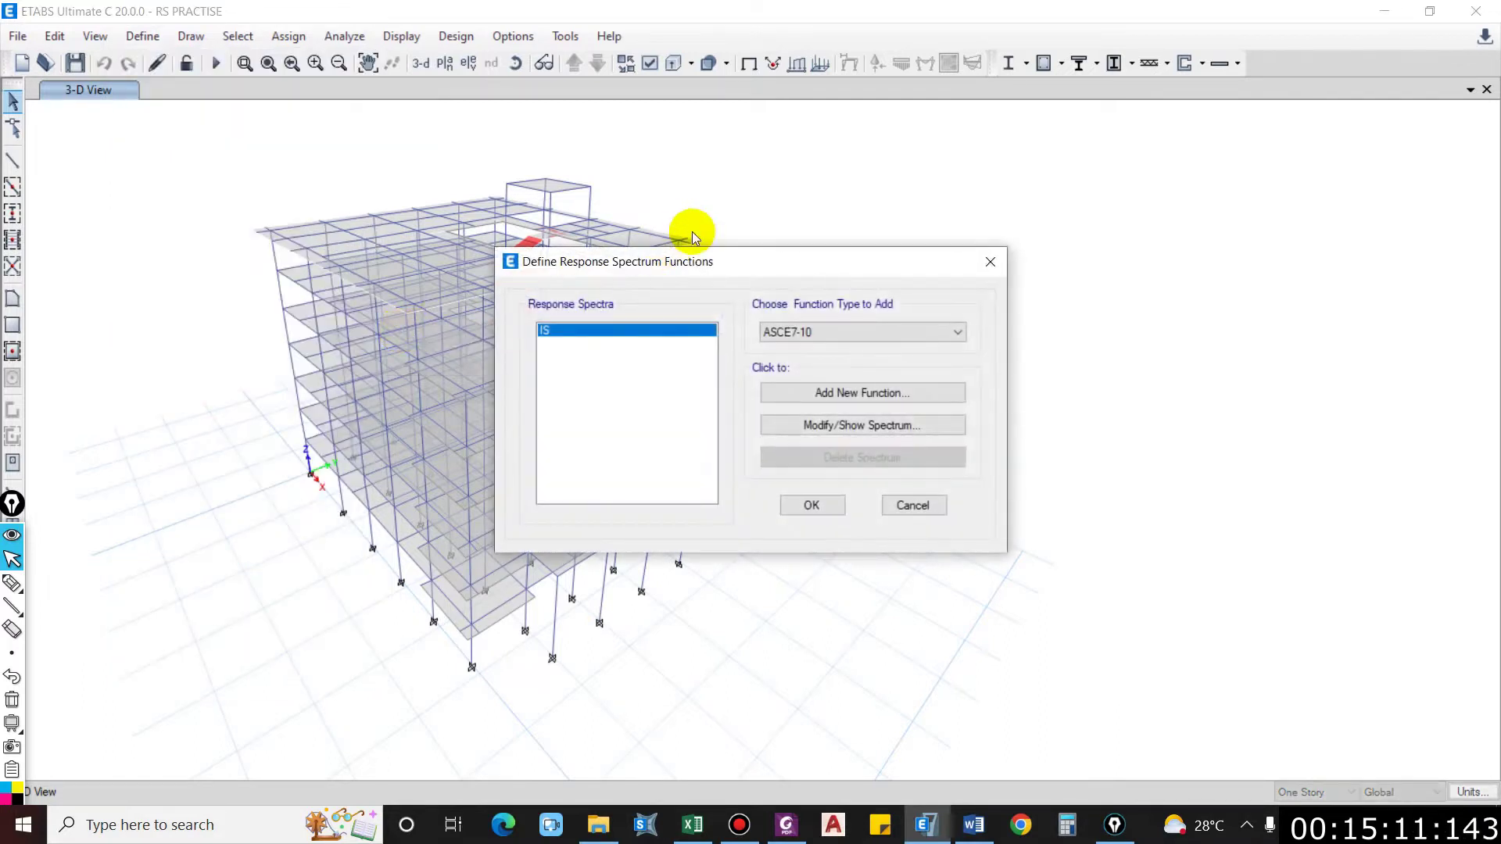
pyautogui.moveTo(660, 262); pyautogui.dragTo(884, 213)
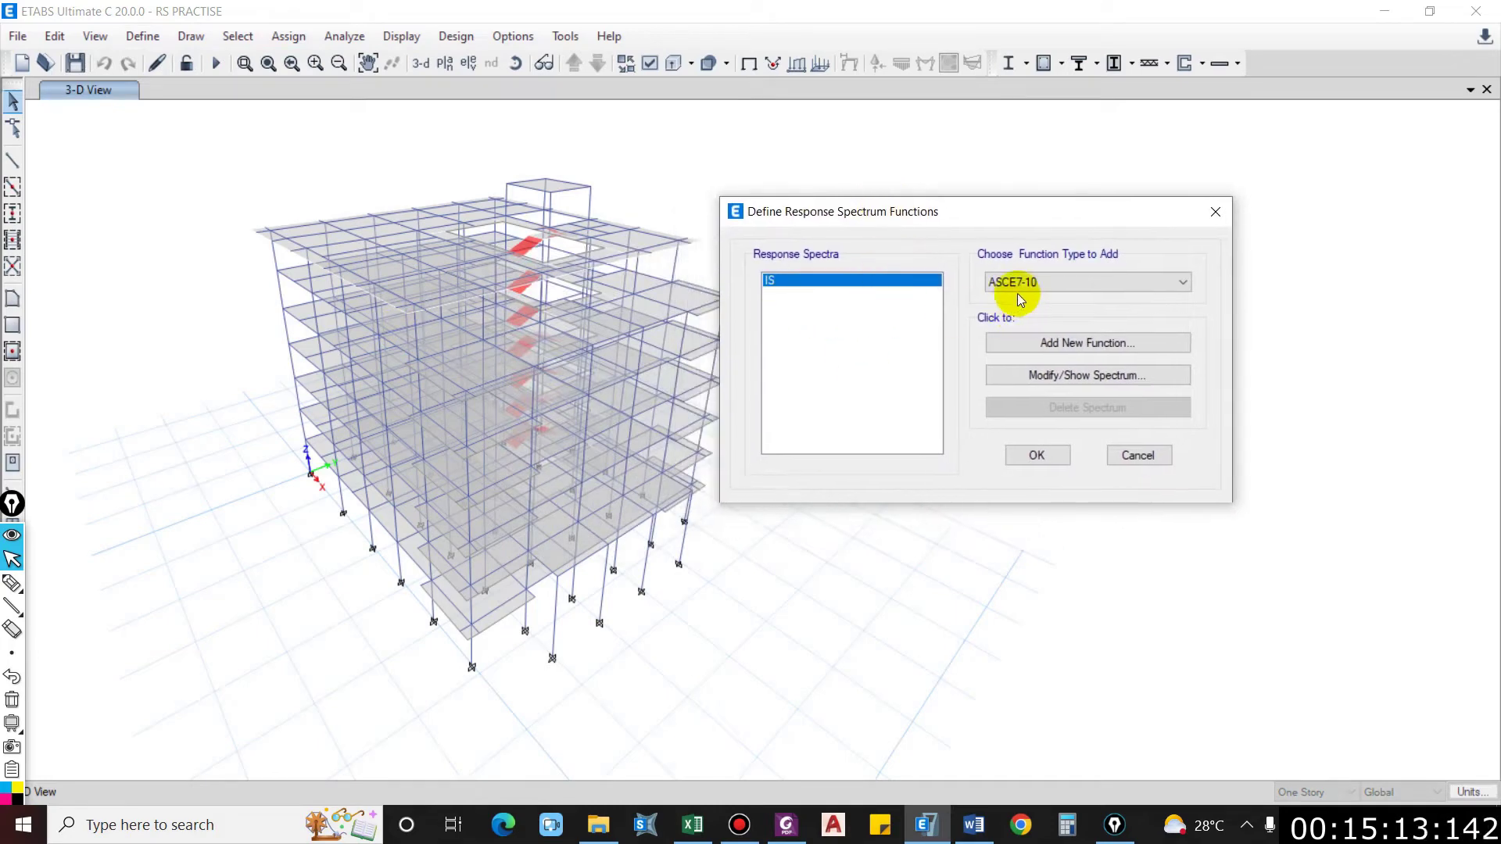
# Step: Look for NBC 105 among the available response spectrum function types and choose IS1893:2002
pyautogui.click(1038, 284)
pyautogui.scroll(-6, 1025, 548)
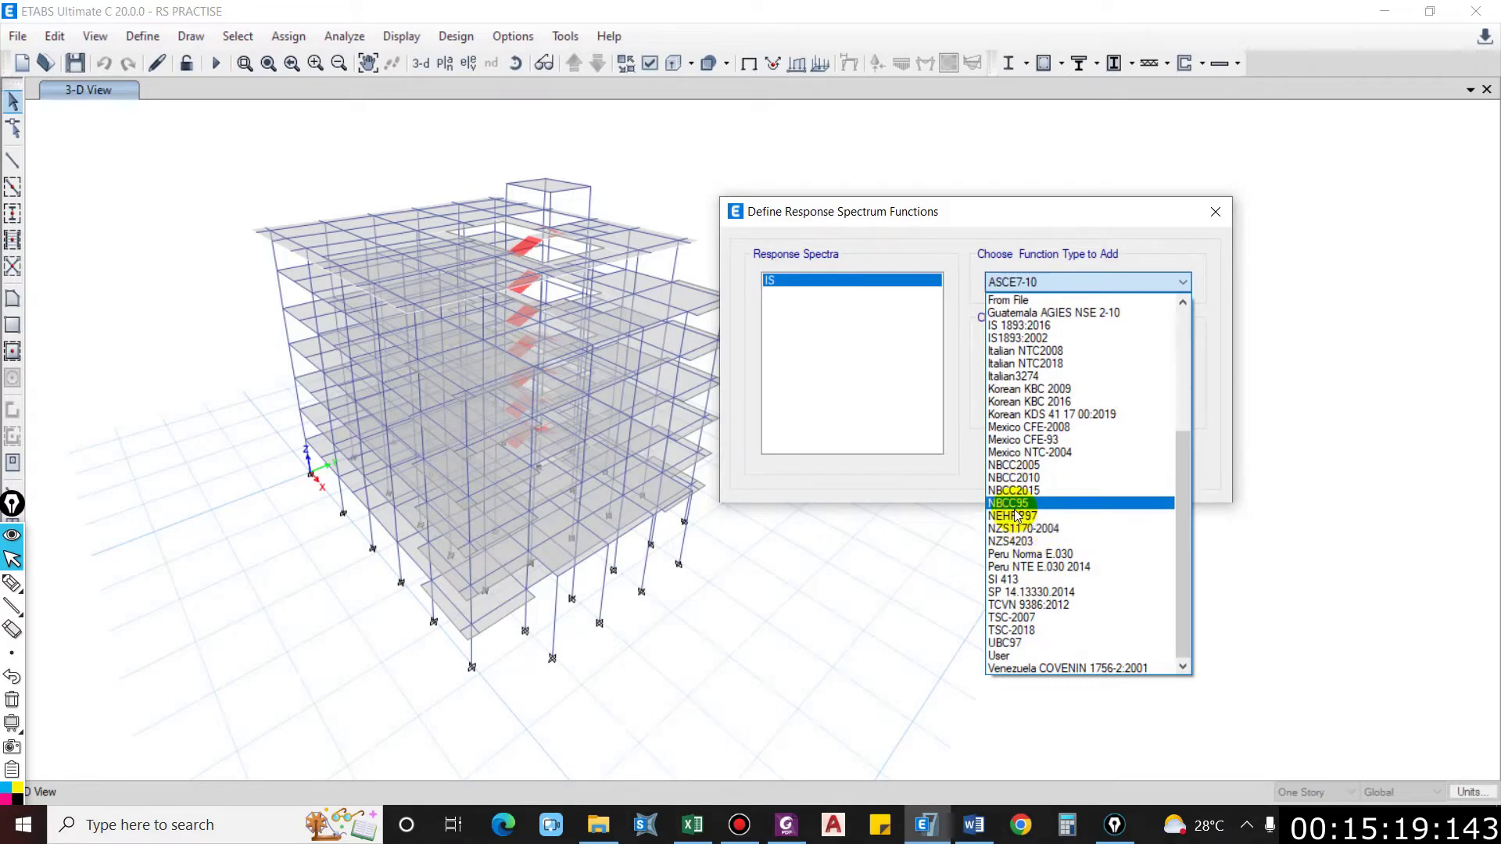
pyautogui.scroll(1, 1014, 438)
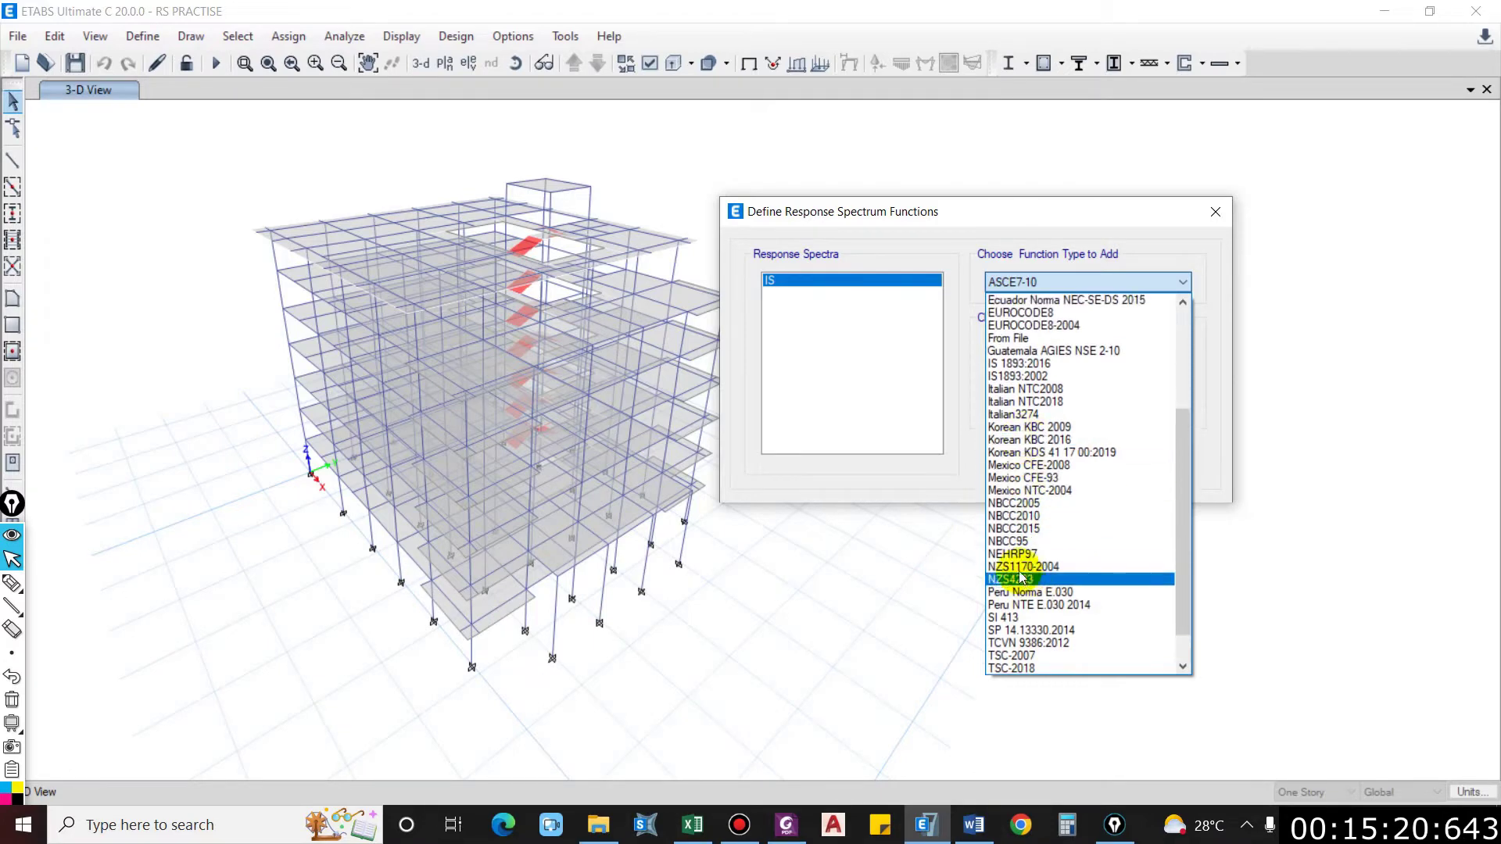
pyautogui.click(1025, 376)
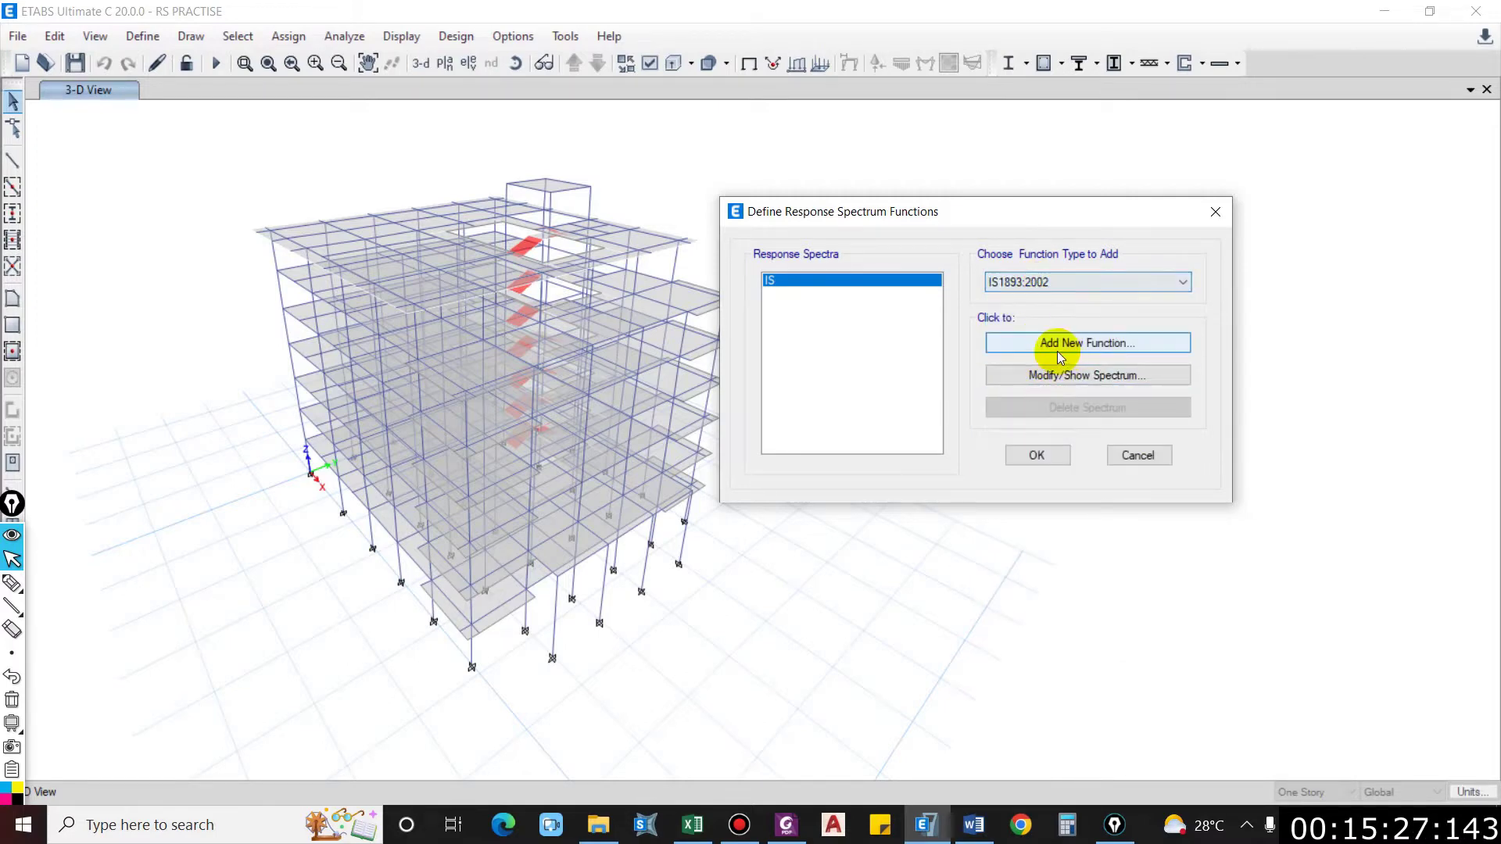
pyautogui.click(1040, 282)
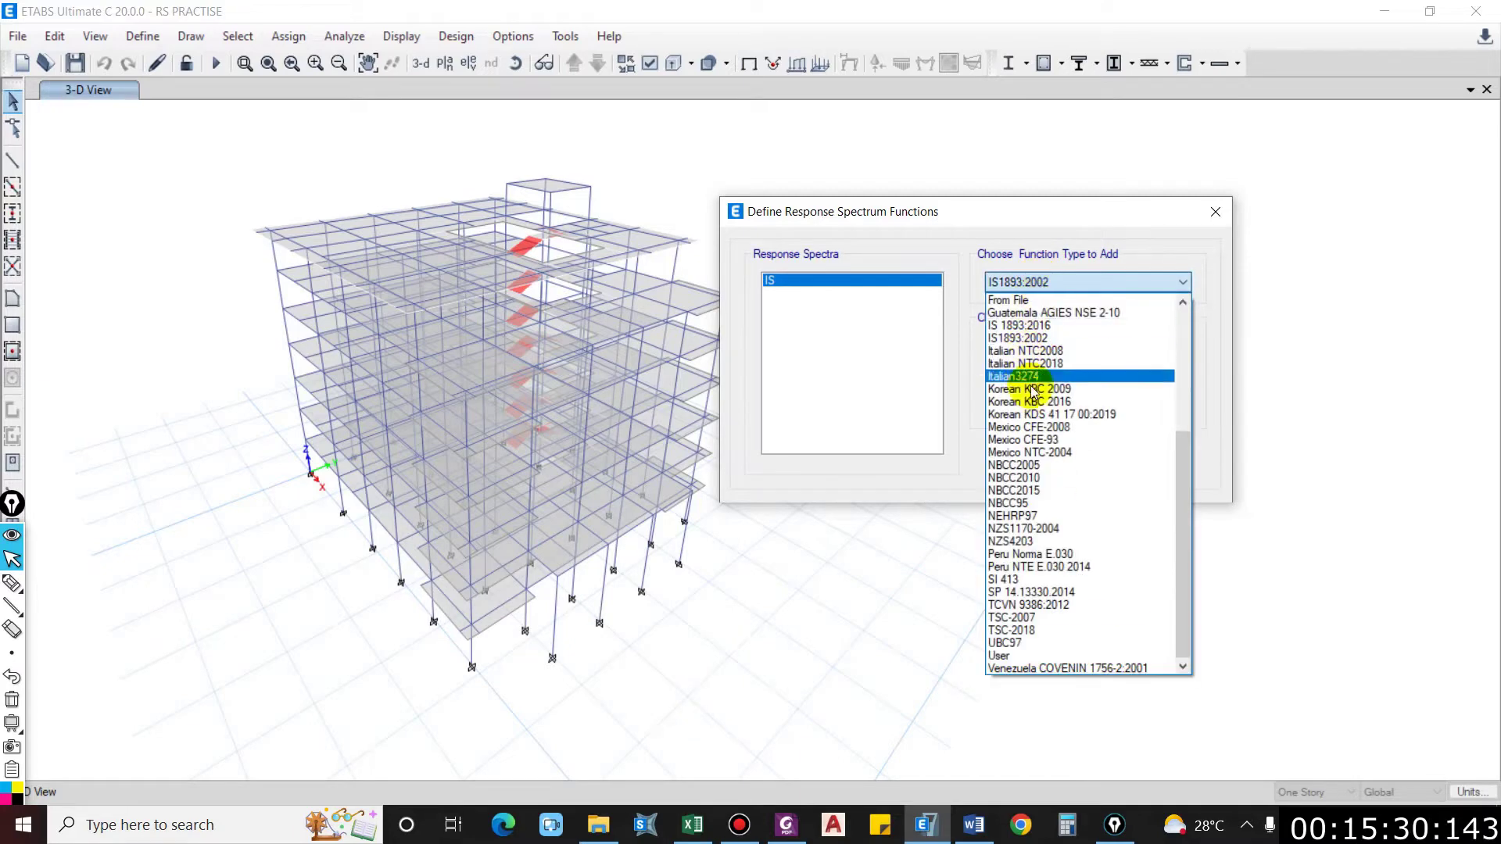
pyautogui.click(934, 355)
# Step: Choose User as the function type and start a new response spectrum function, ready for entering its first period
pyautogui.click(1064, 283)
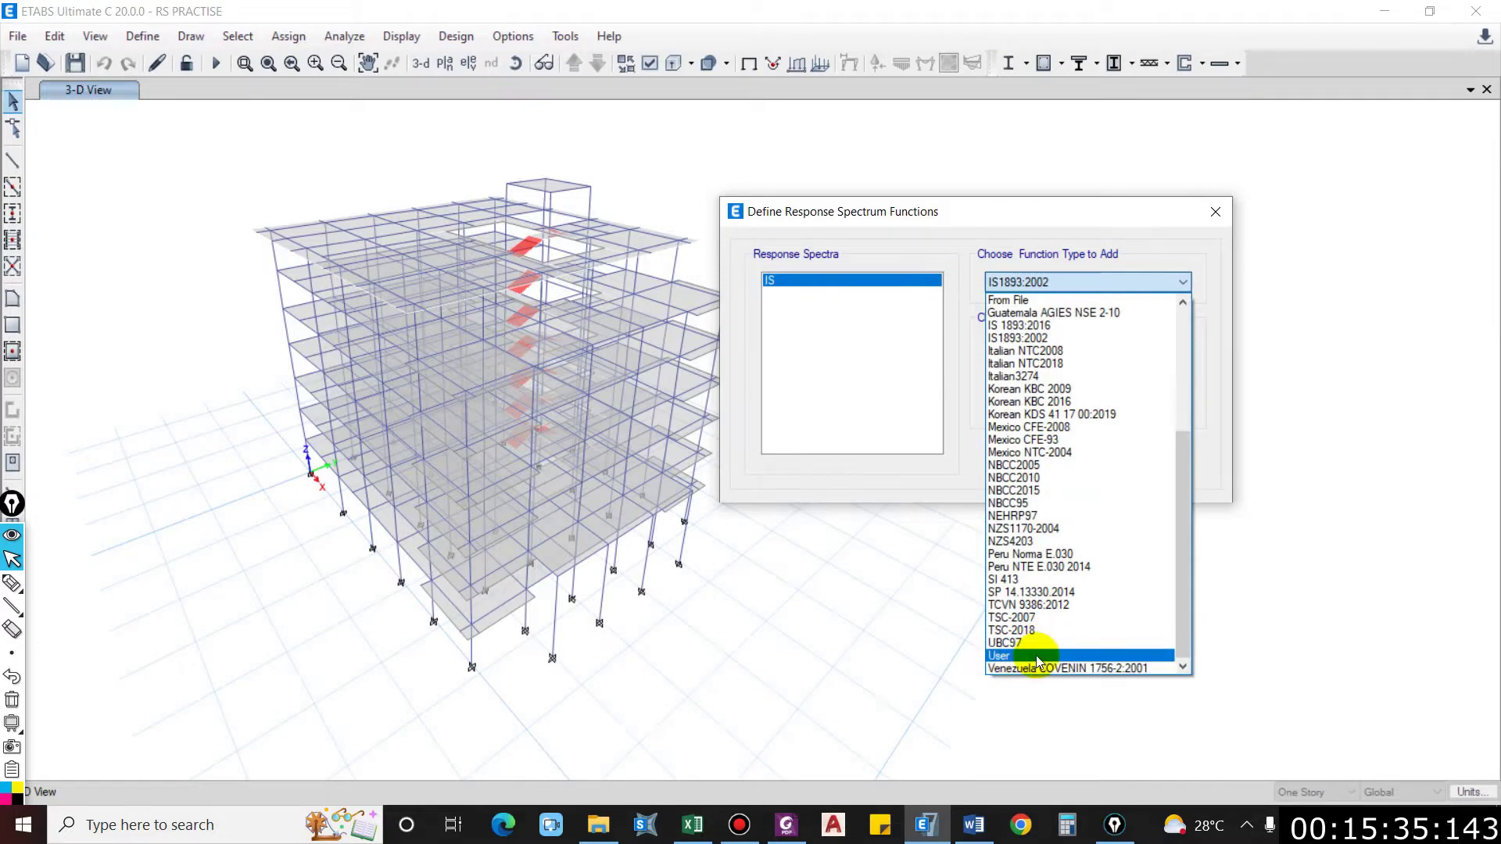
pyautogui.scroll(3, 1036, 662)
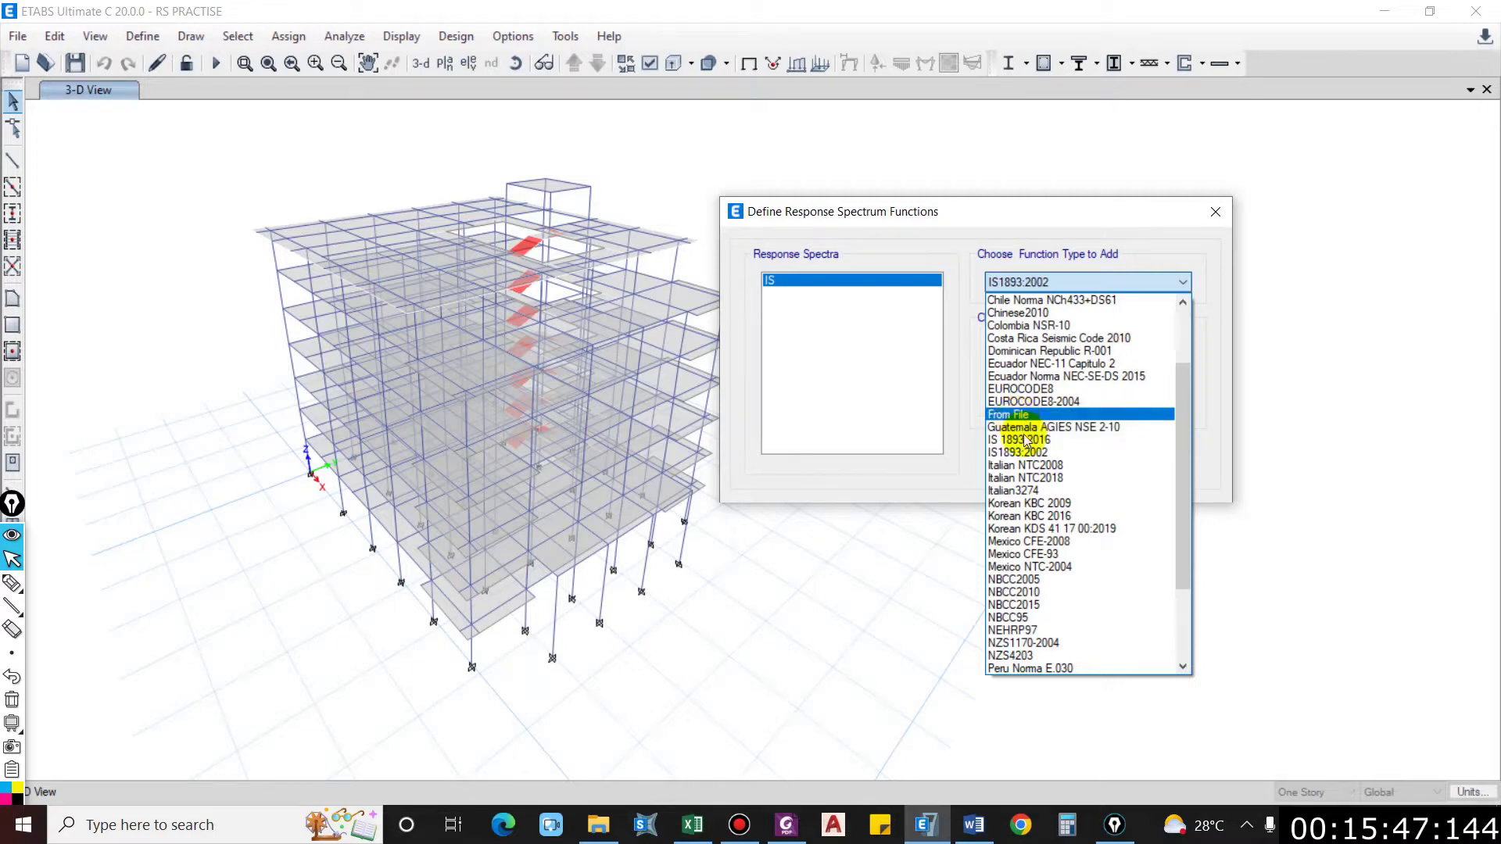
pyautogui.scroll(-3, 1017, 434)
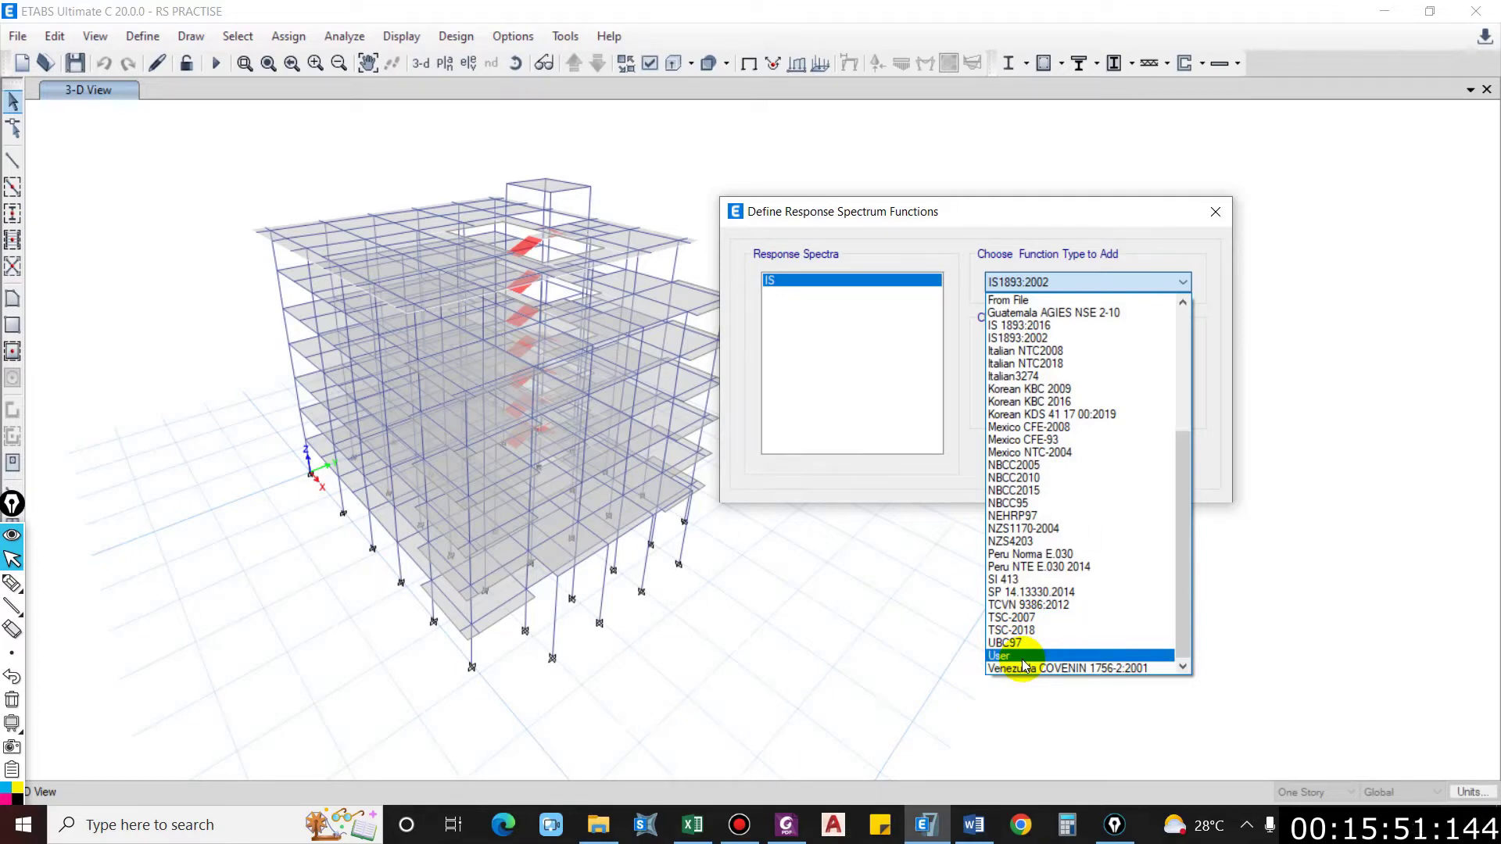
pyautogui.click(1008, 657)
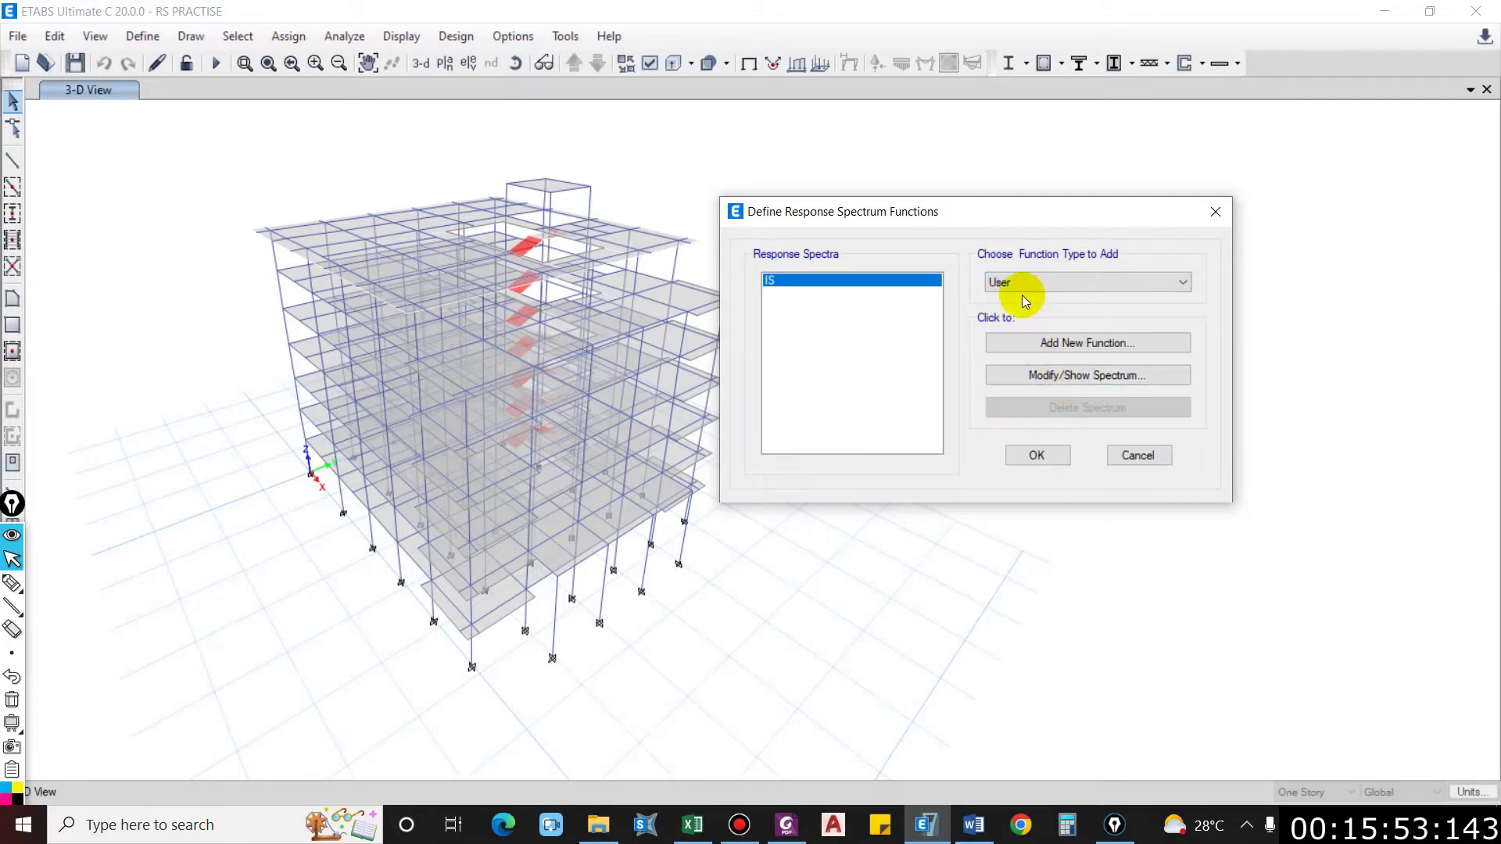
pyautogui.click(1053, 342)
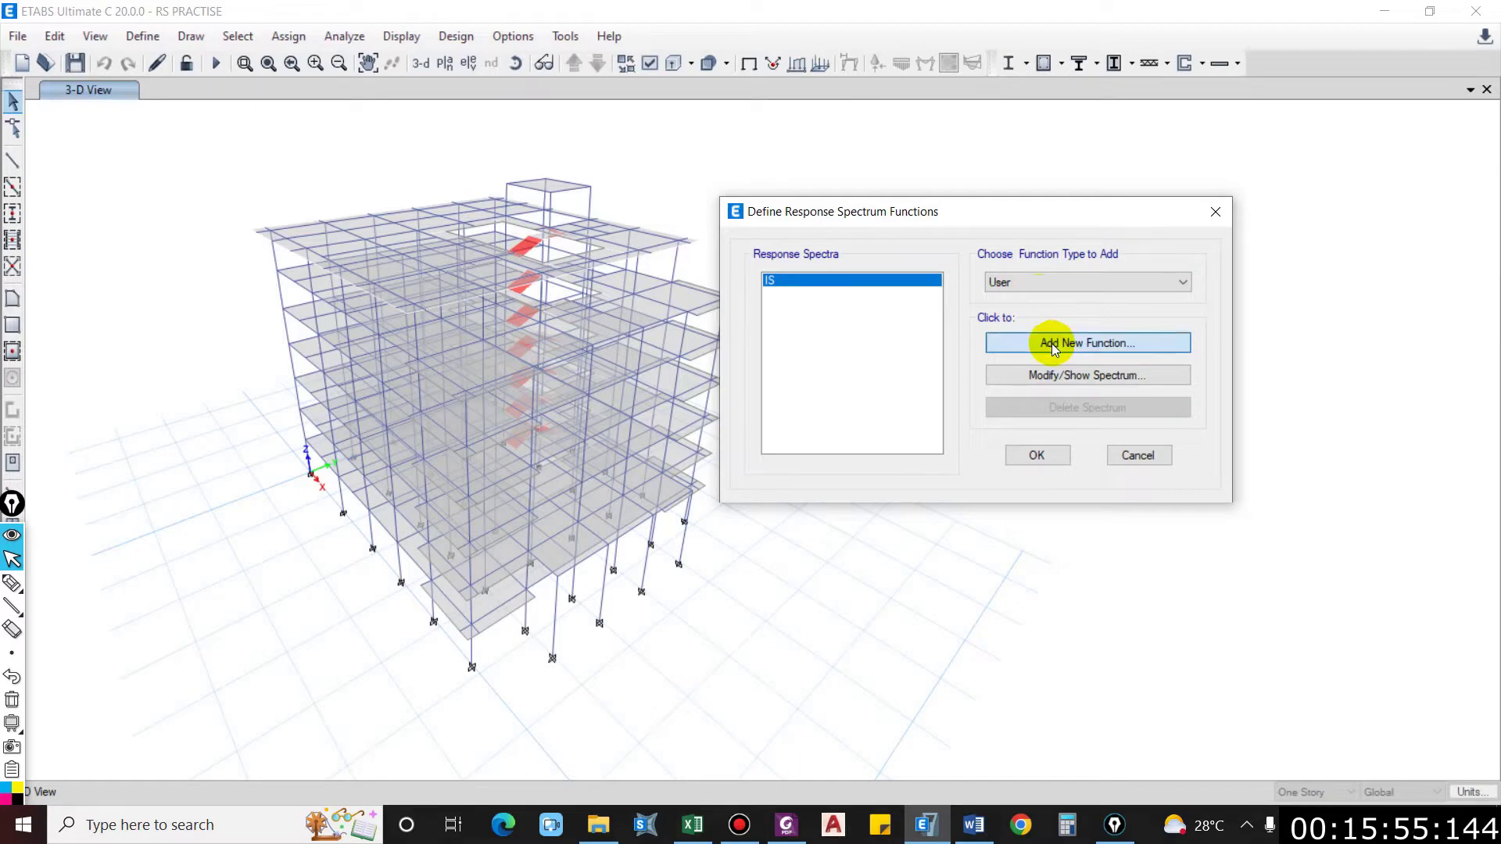
pyautogui.click(620, 269)
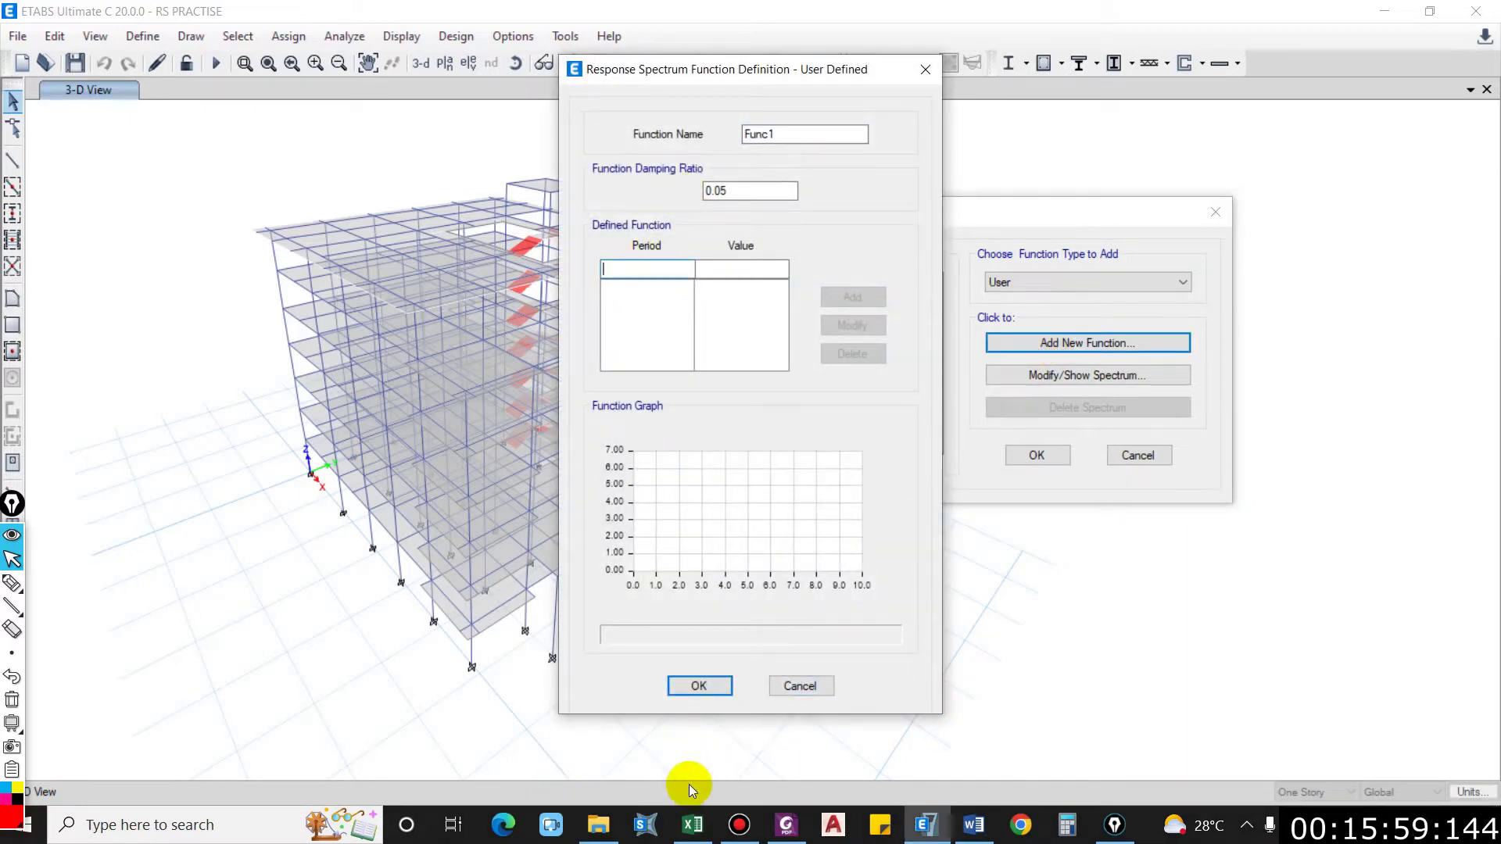
# Step: Switch to the NBC 105 PDF and review the spectral shape factor curves, equation 4.1(2) and the soil type parameters in Table 4-1
pyautogui.click(786, 825)
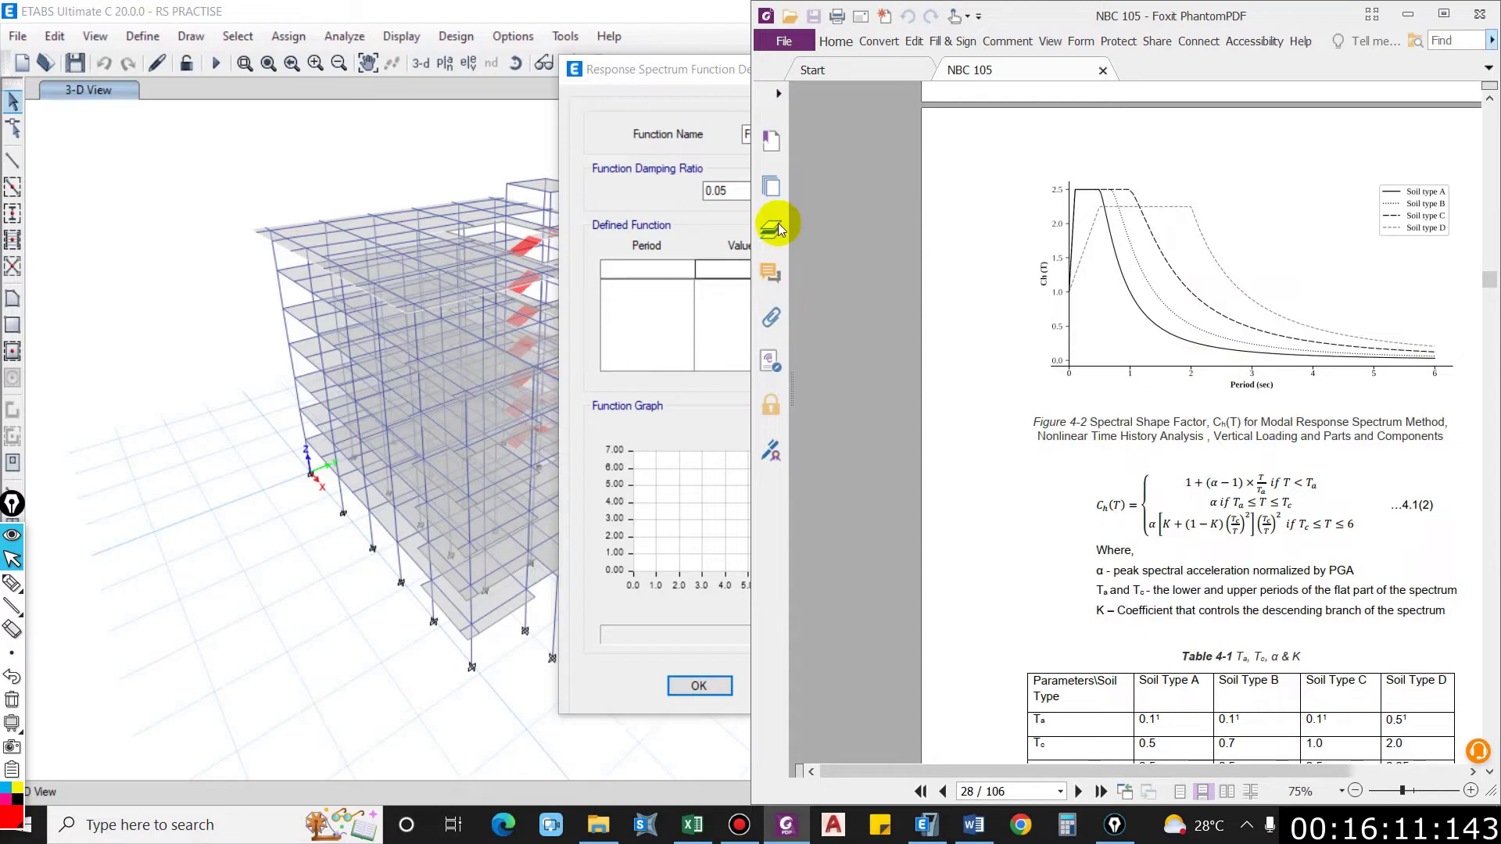
pyautogui.click(607, 269)
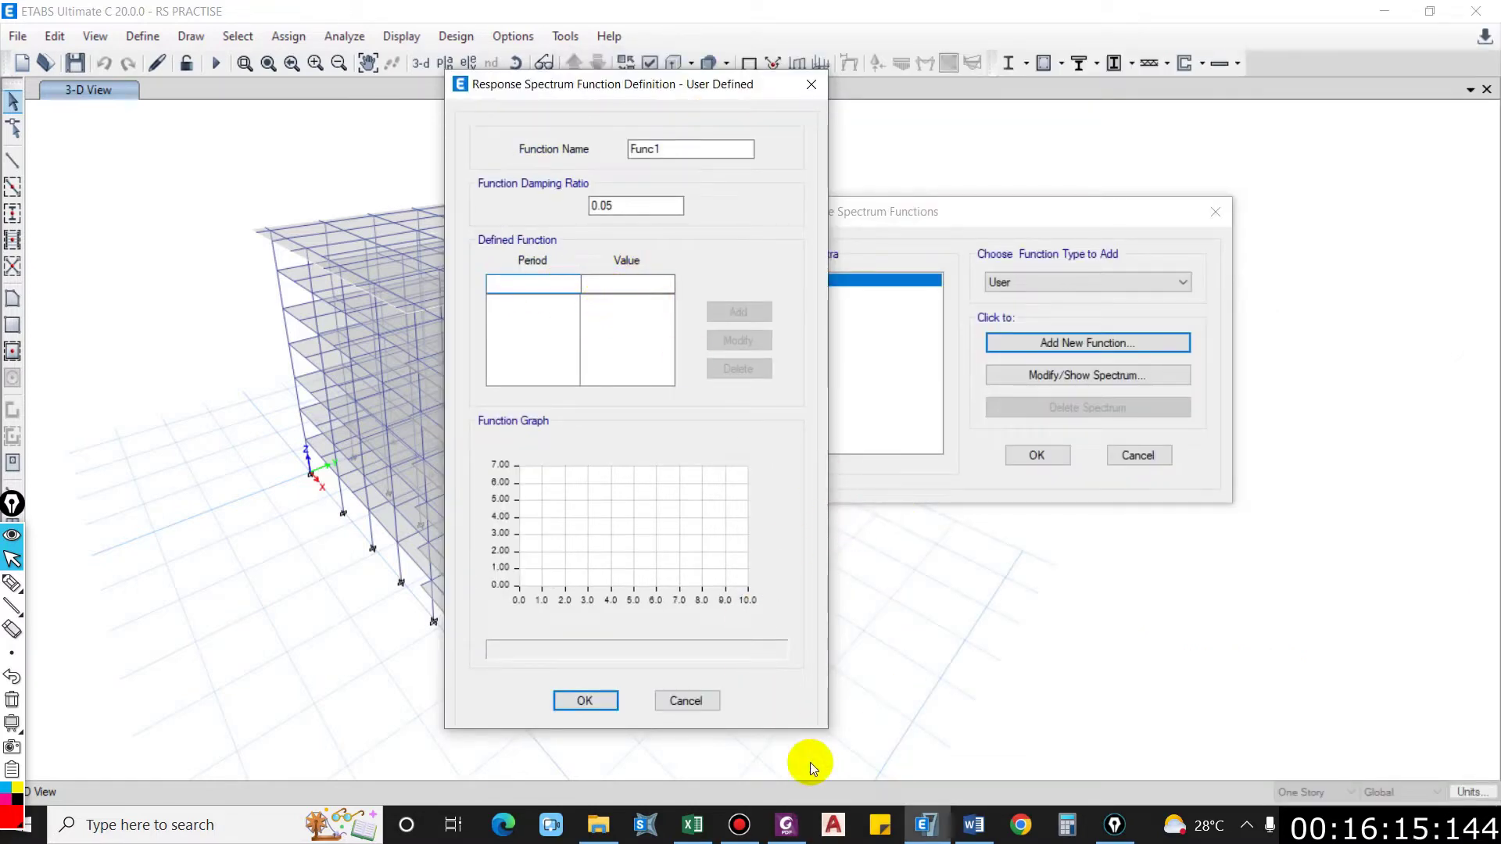
pyautogui.click(786, 827)
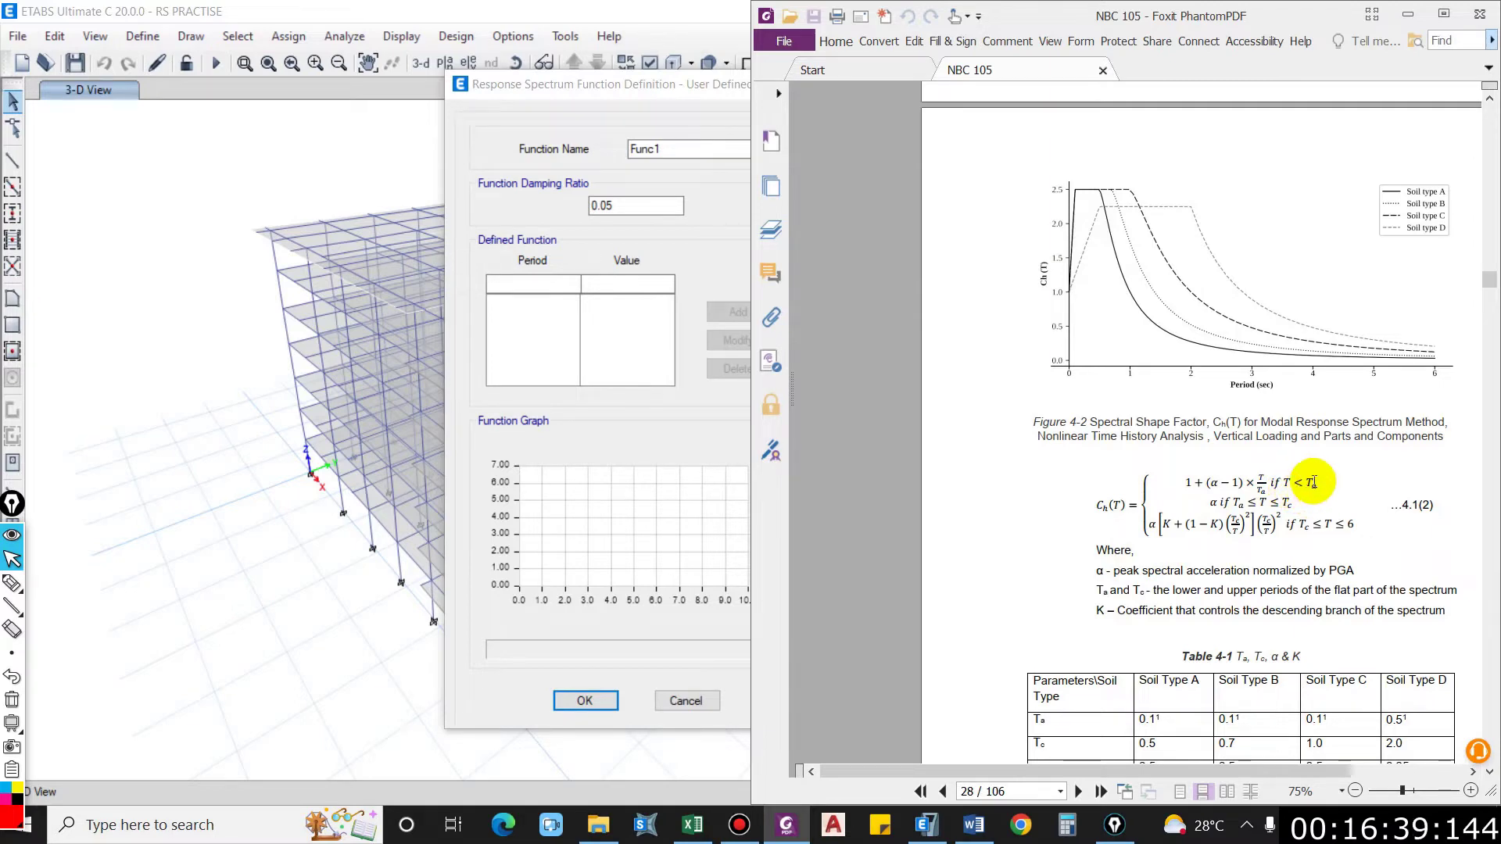
pyautogui.scroll(-3, 1317, 540)
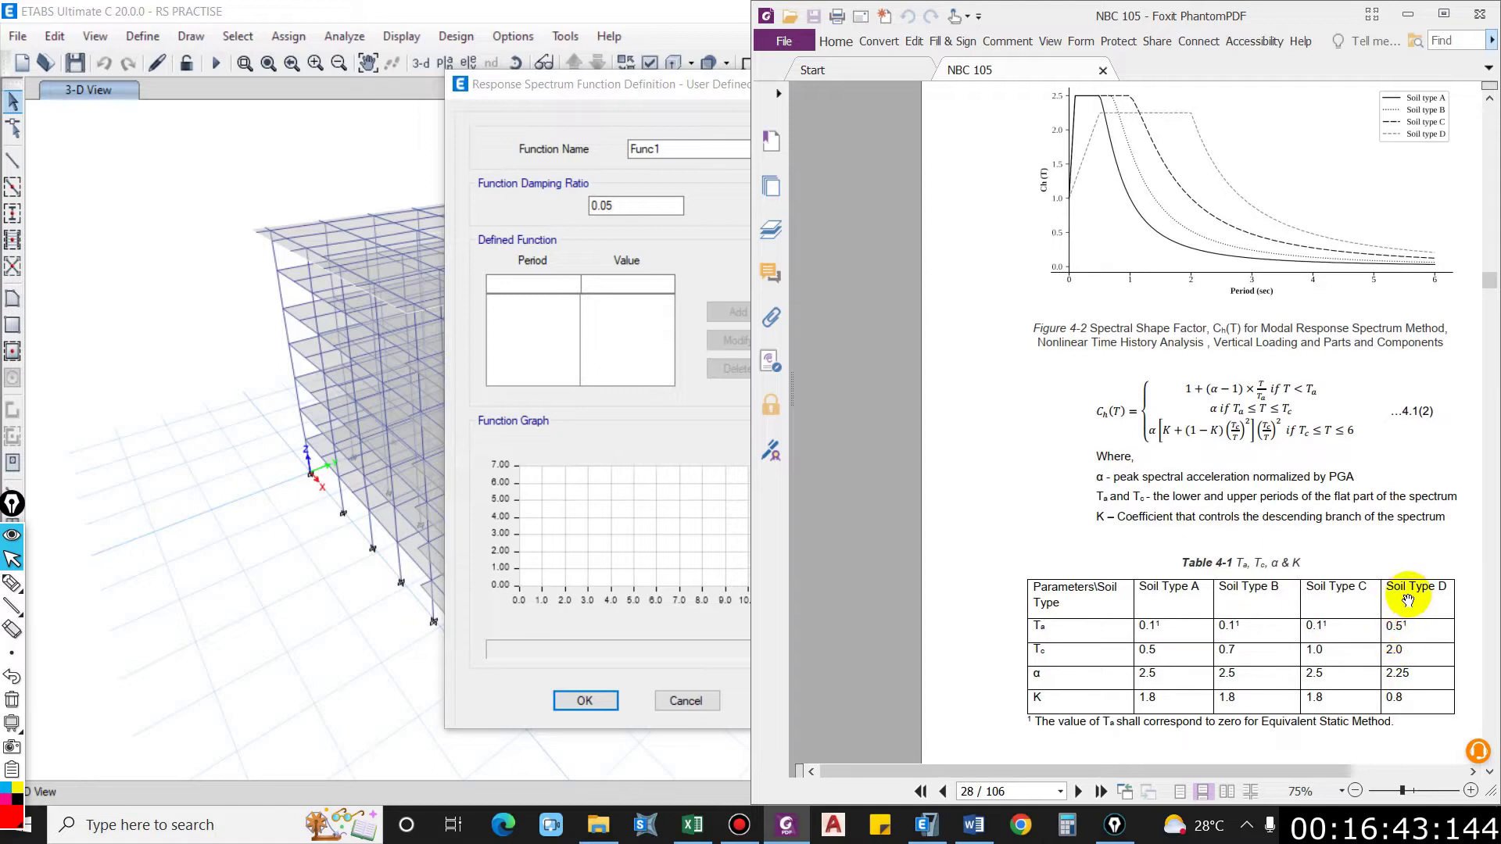
pyautogui.scroll(1, 1273, 455)
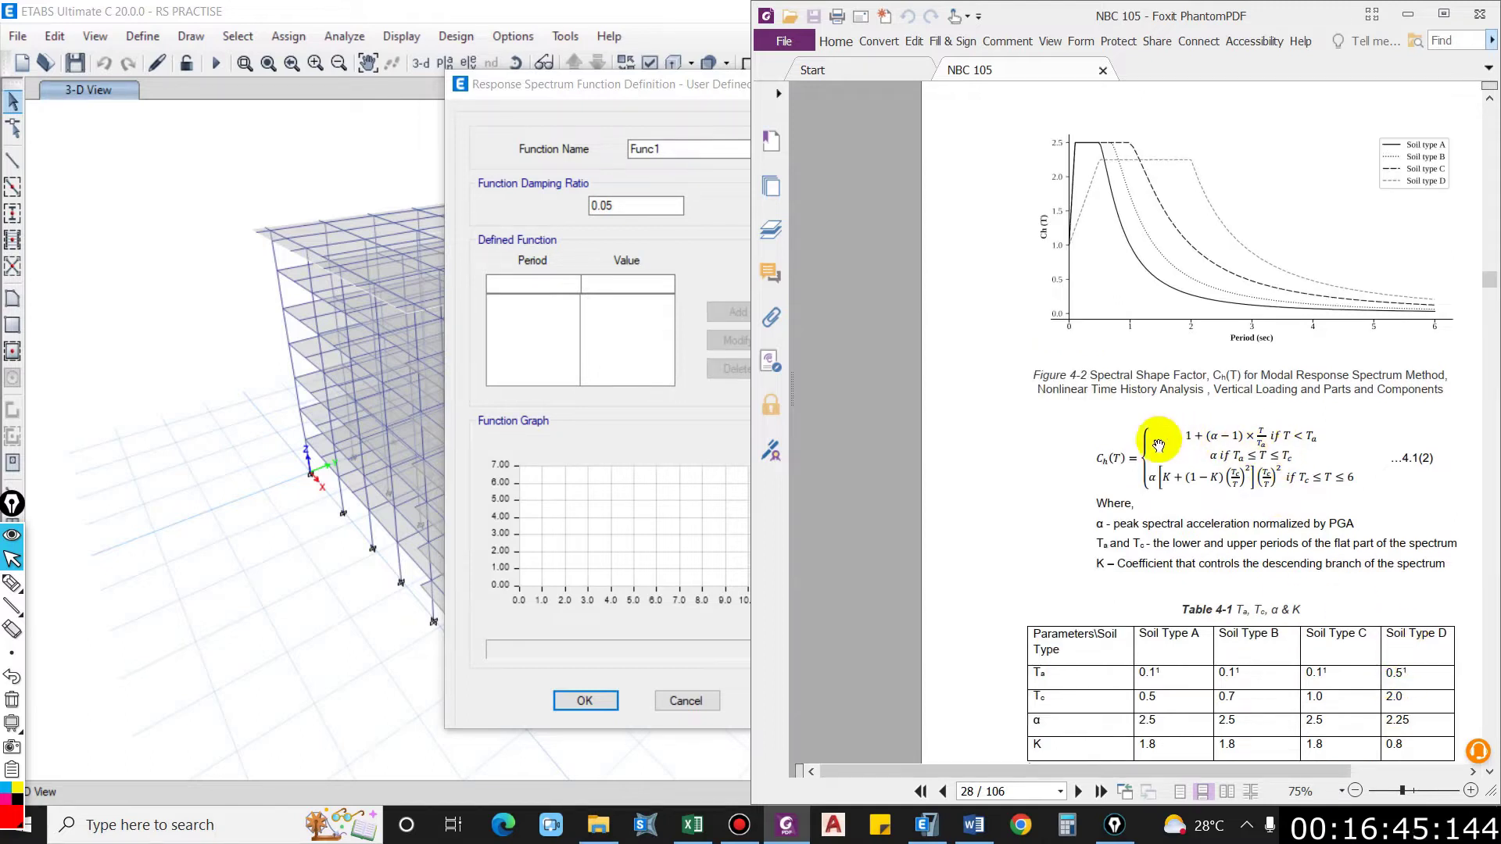
# Step: Enter 0.1 as the first period of the user-defined response spectrum function in ETABS
pyautogui.click(547, 290)
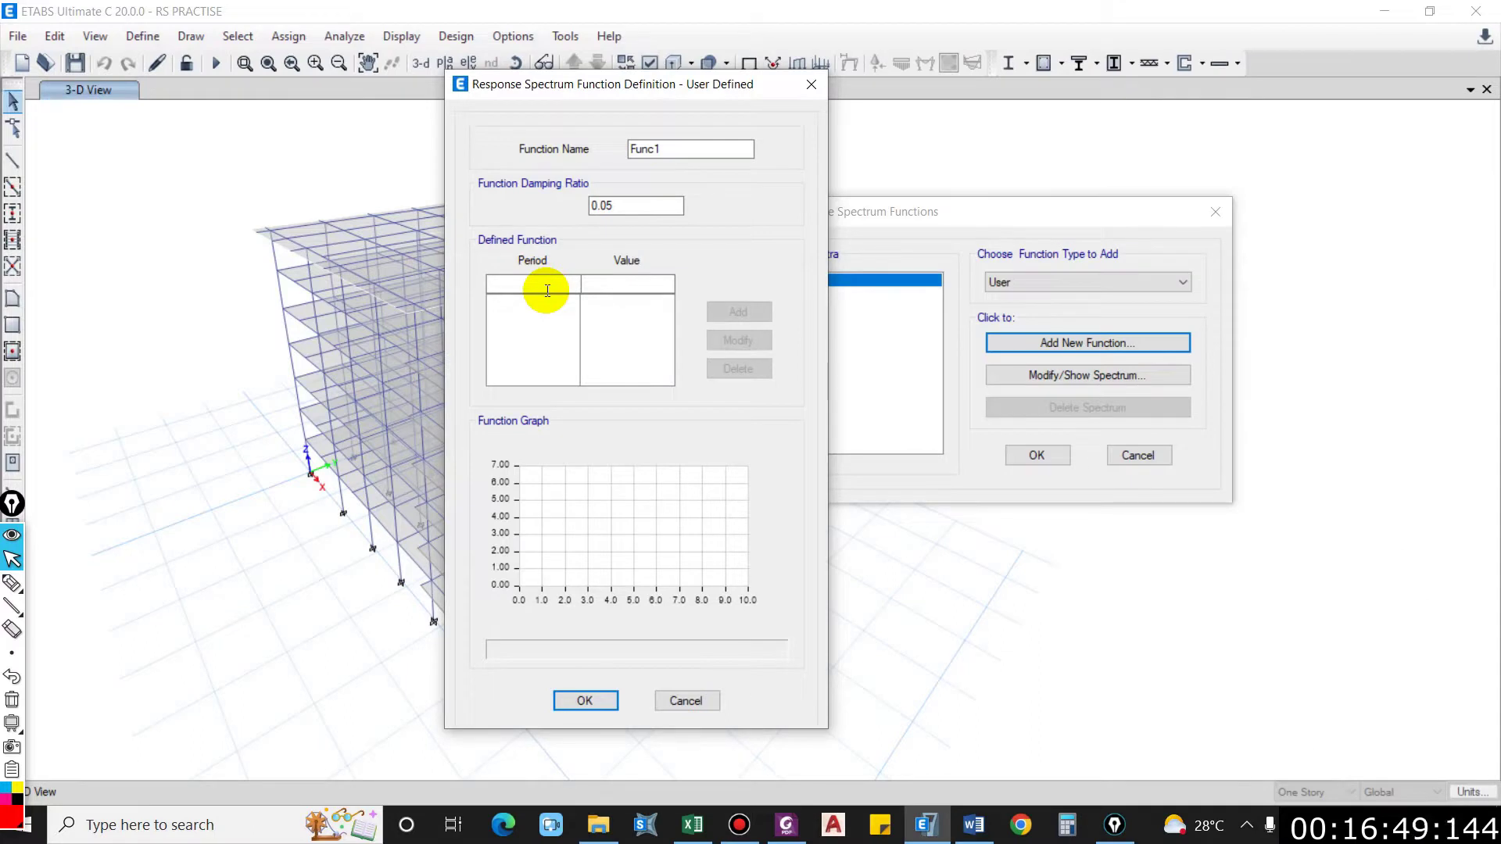
pyautogui.write('0.1')
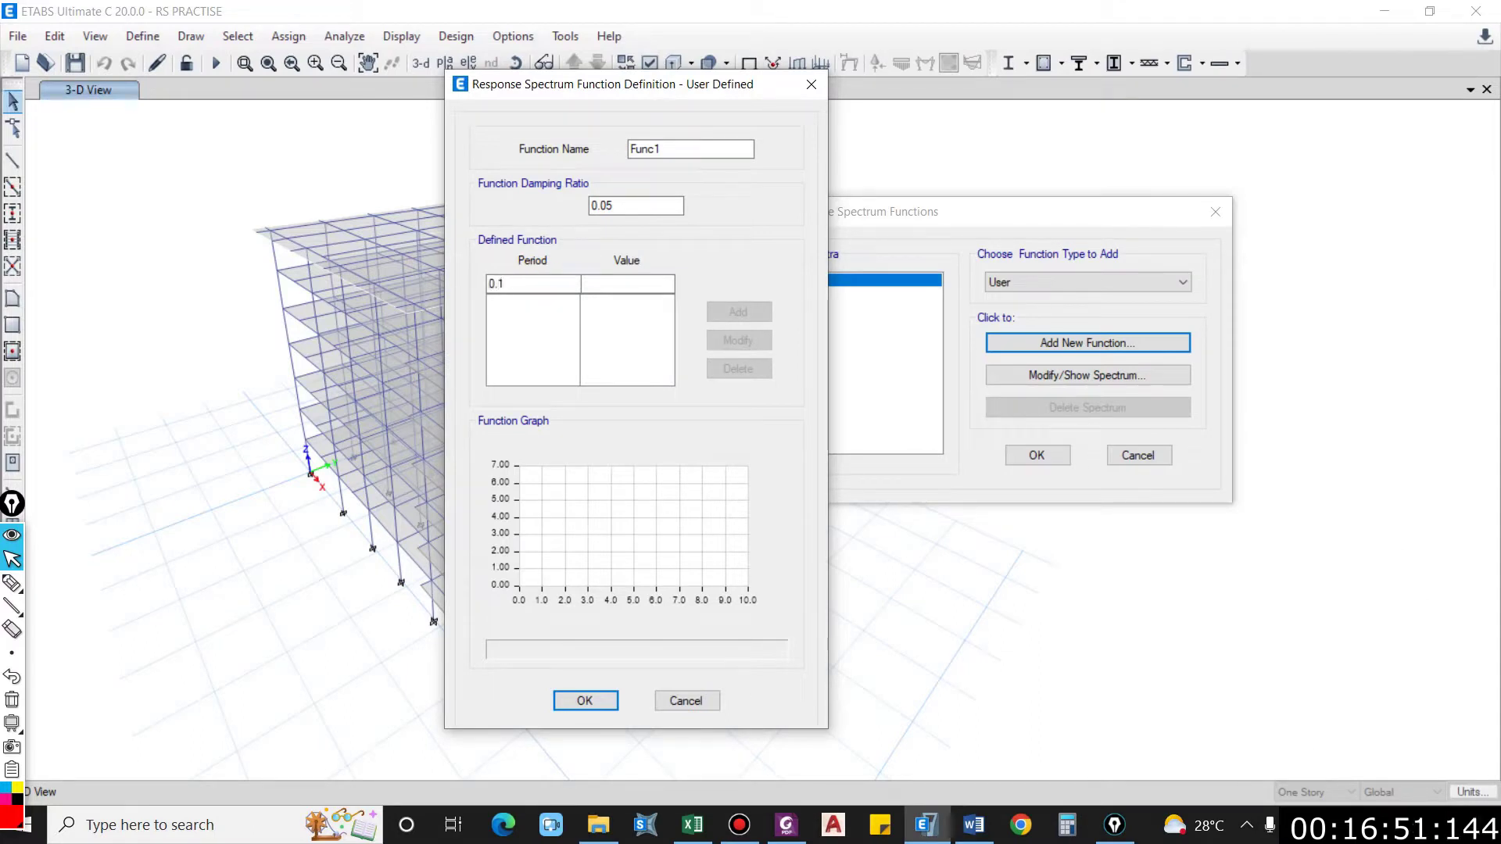
pyautogui.click(603, 284)
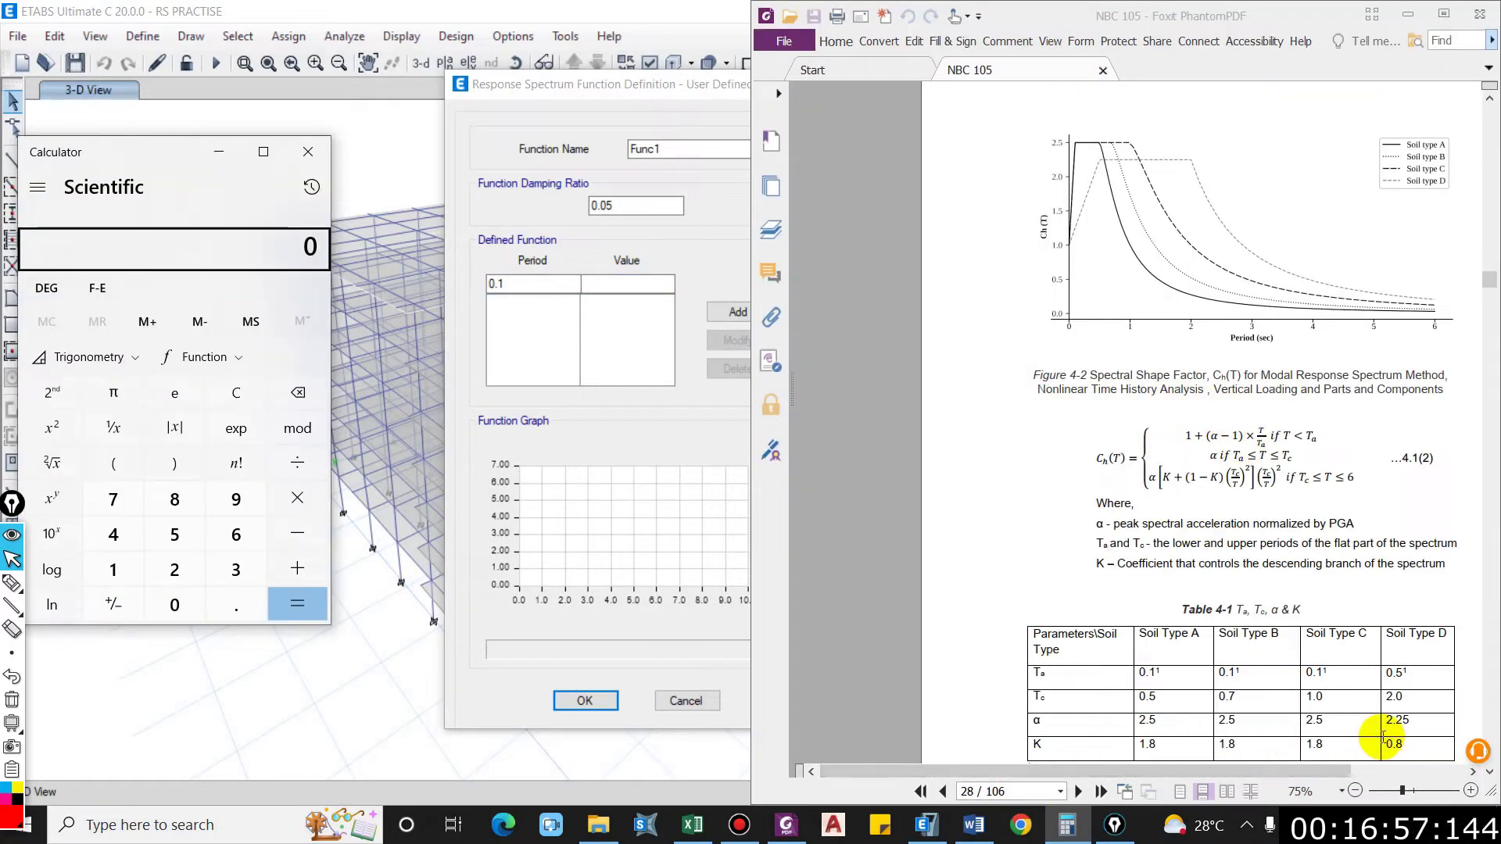
# Step: Calculate the soil type D spectral shape factor for a 0.1 s period in Calculator as (2.25 - 1) × 0.1 ÷ 0.5 + 1
pyautogui.write('2.25-1')
pyautogui.press('Return')
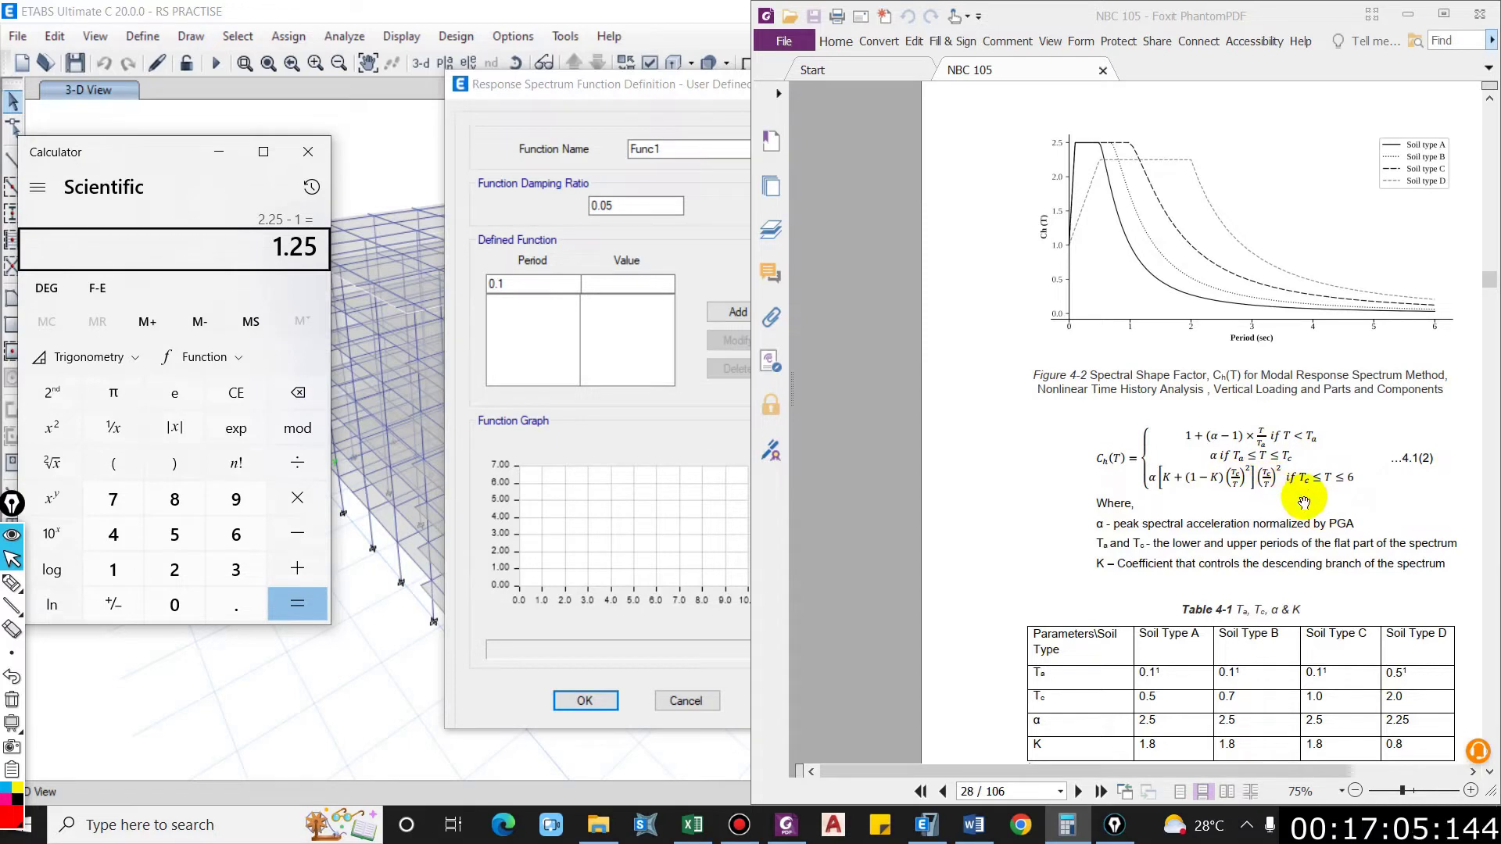
pyautogui.write('.1')
pyautogui.write('/.')
pyautogui.write('5')
pyautogui.press('Return')
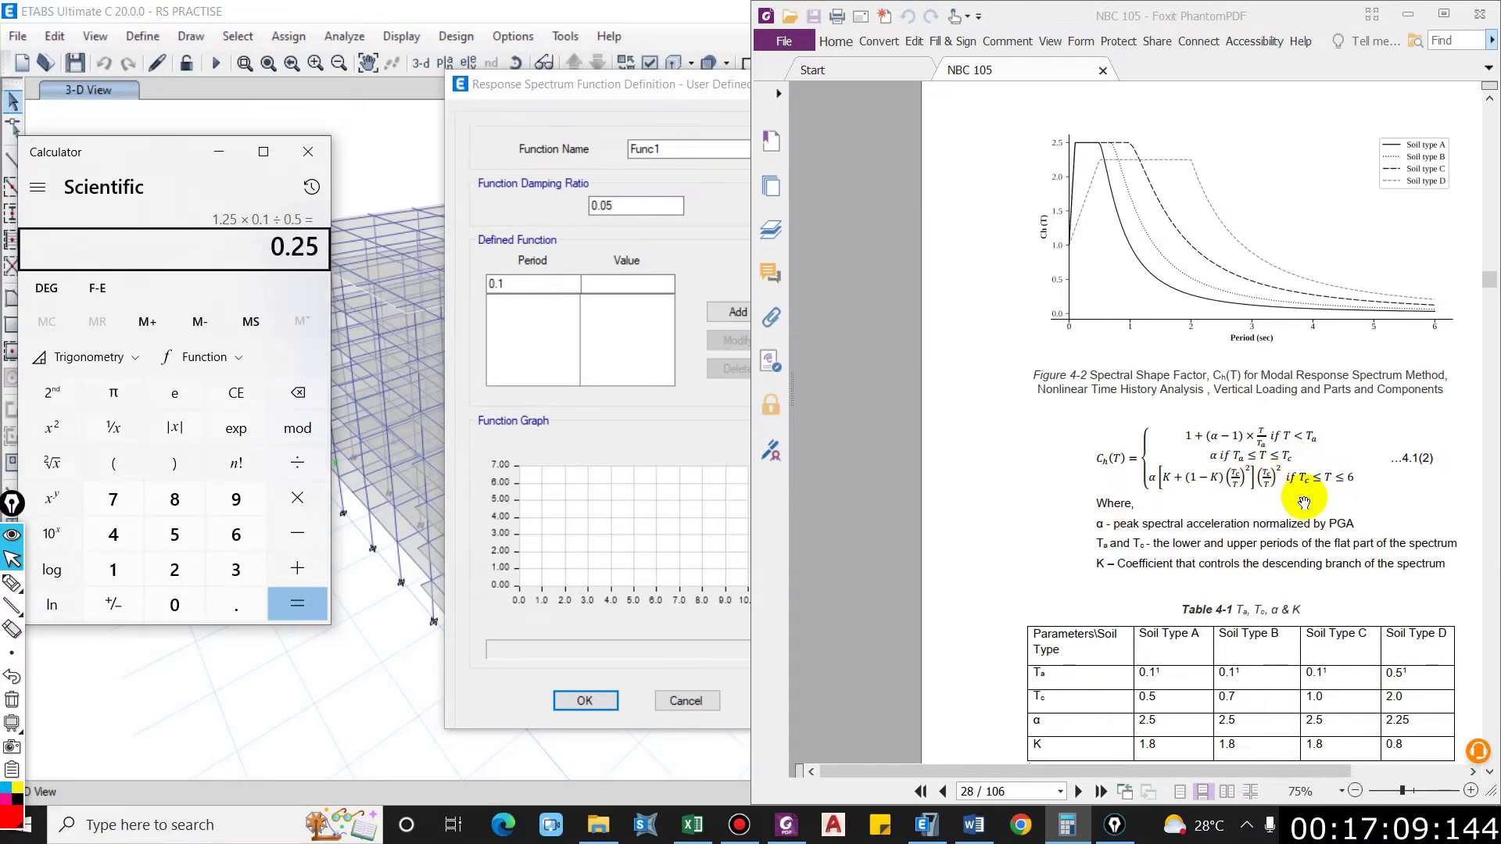
pyautogui.write('1')
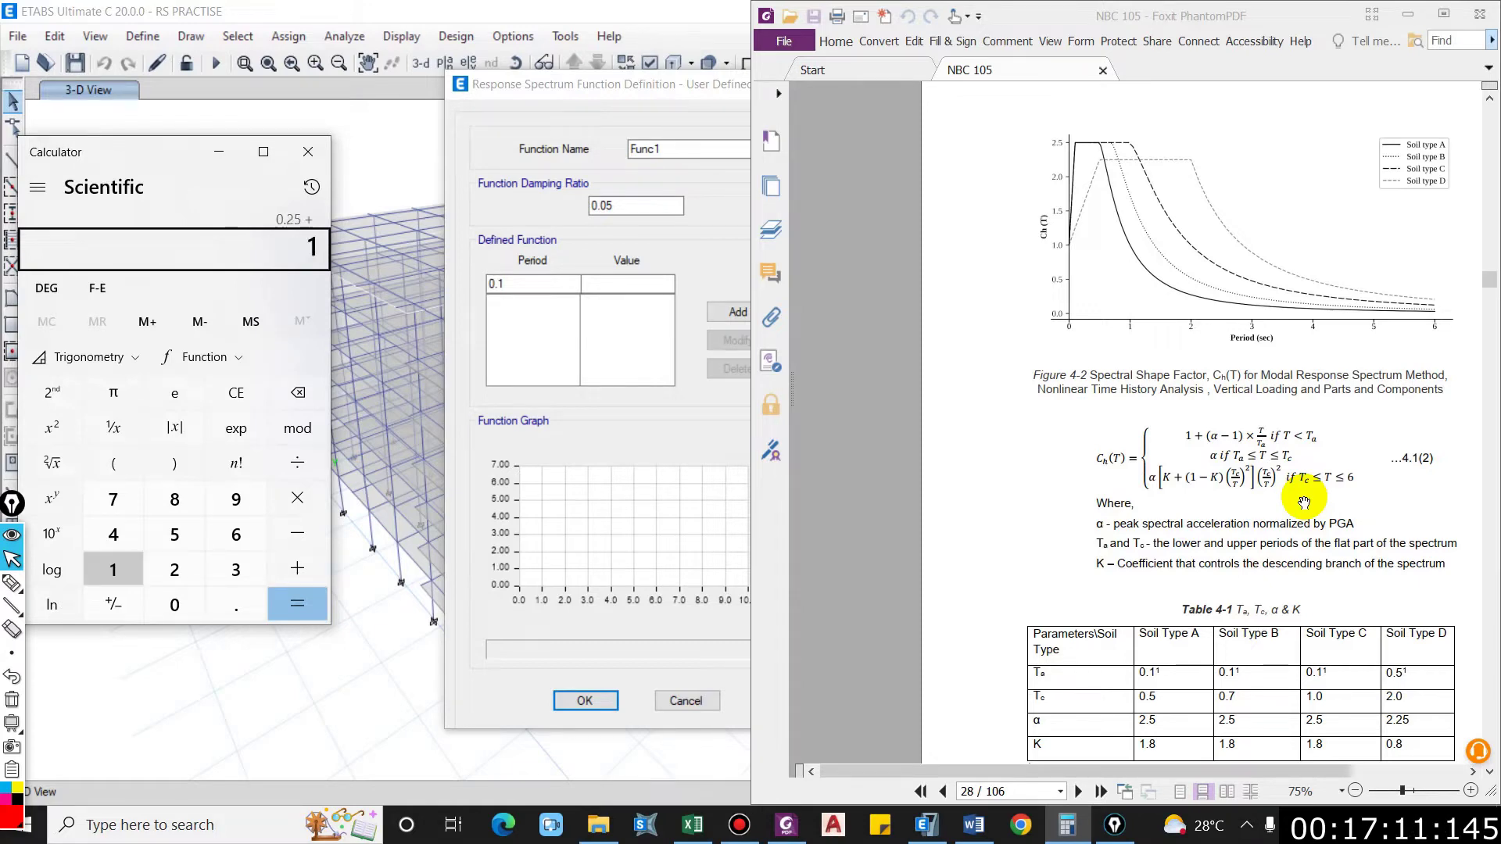
pyautogui.press('Return')
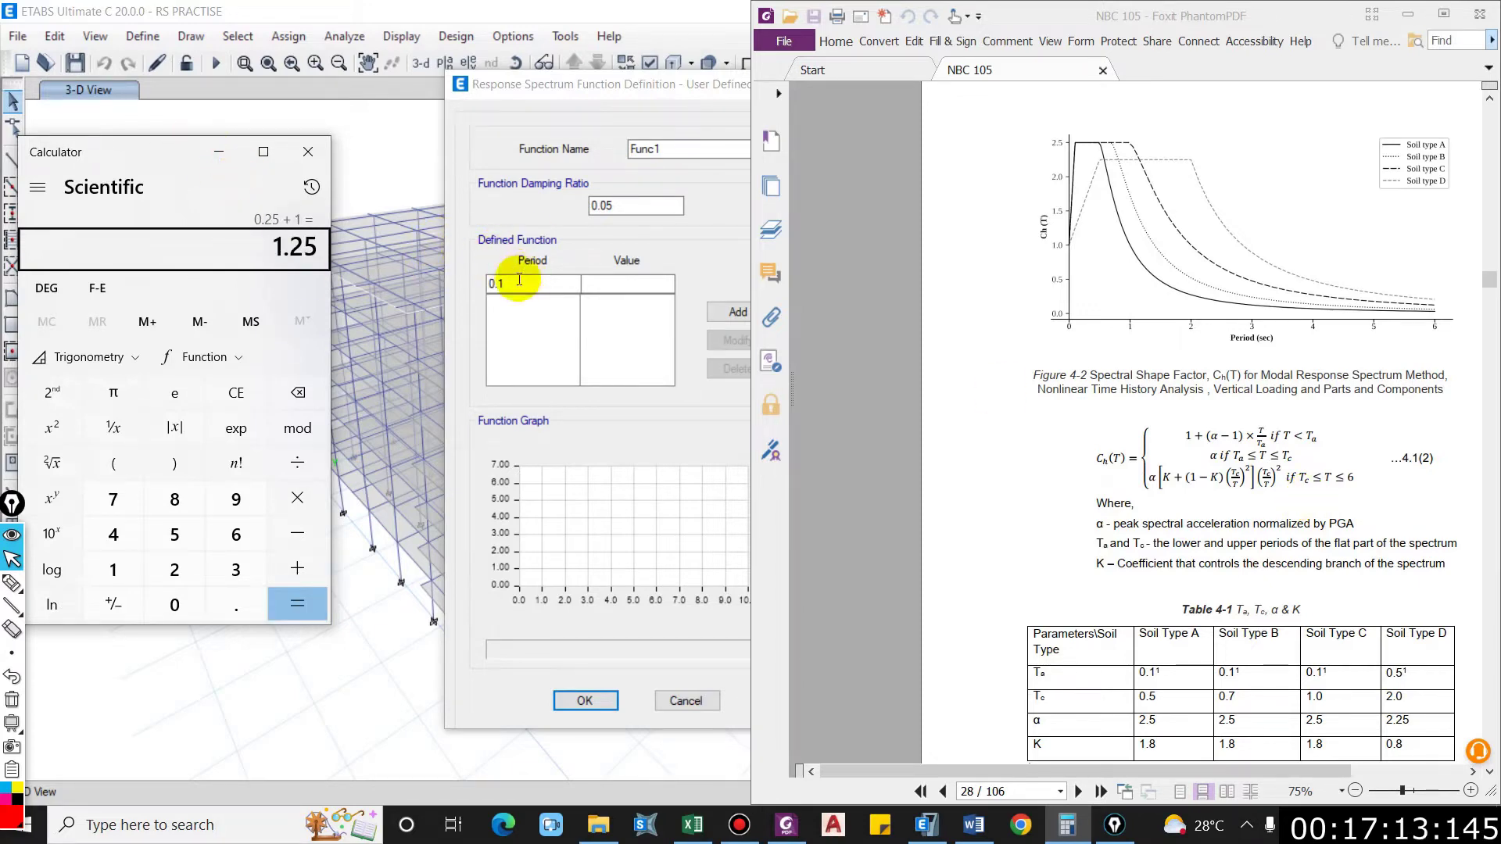
# Step: Set the value for the 0.1 period to 1.25 and add the point to the user-defined function
pyautogui.click(622, 280)
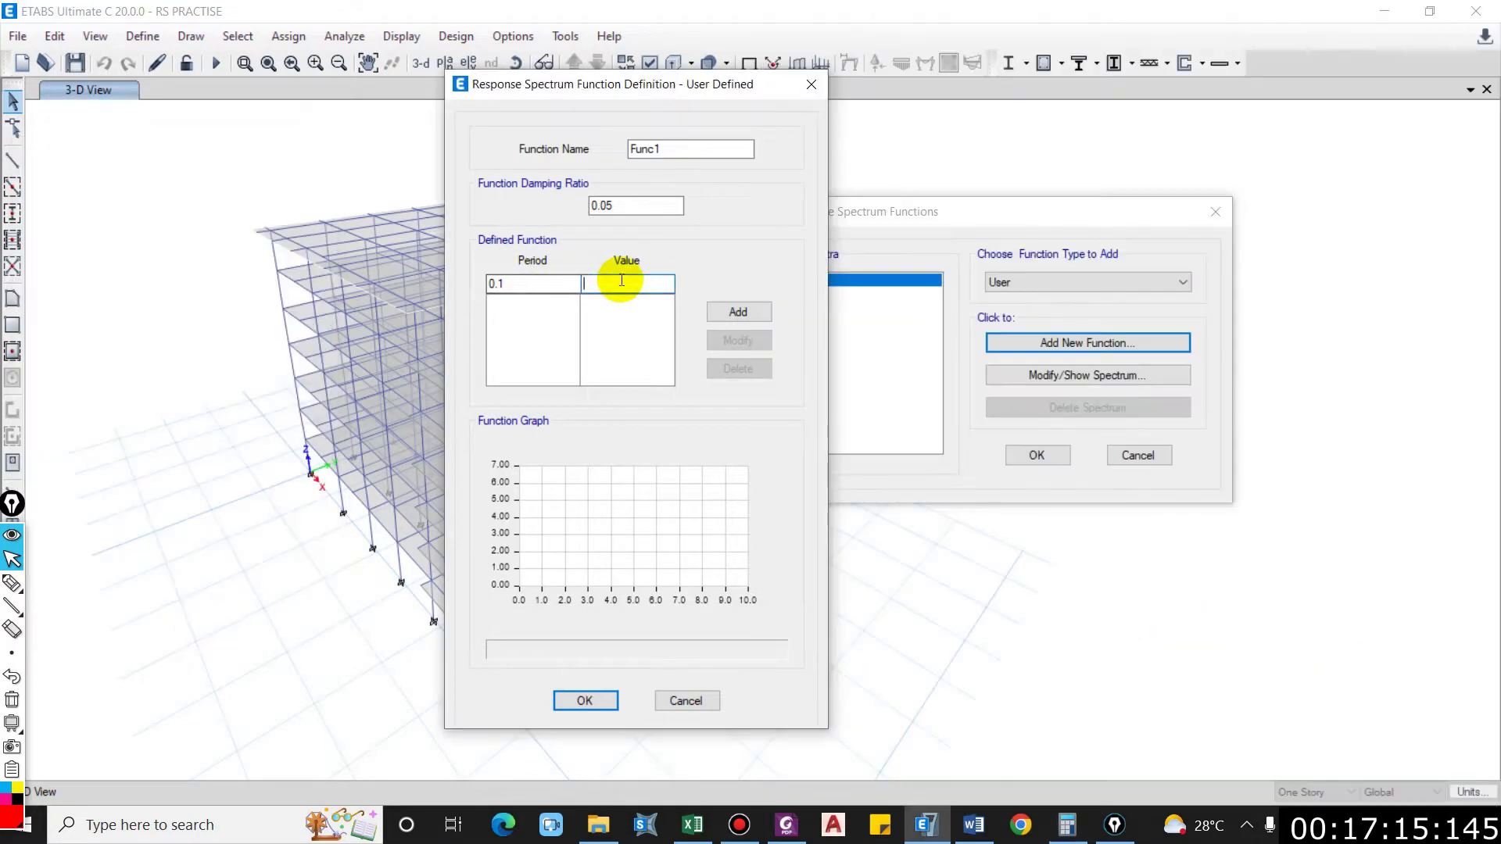
pyautogui.write('1.25')
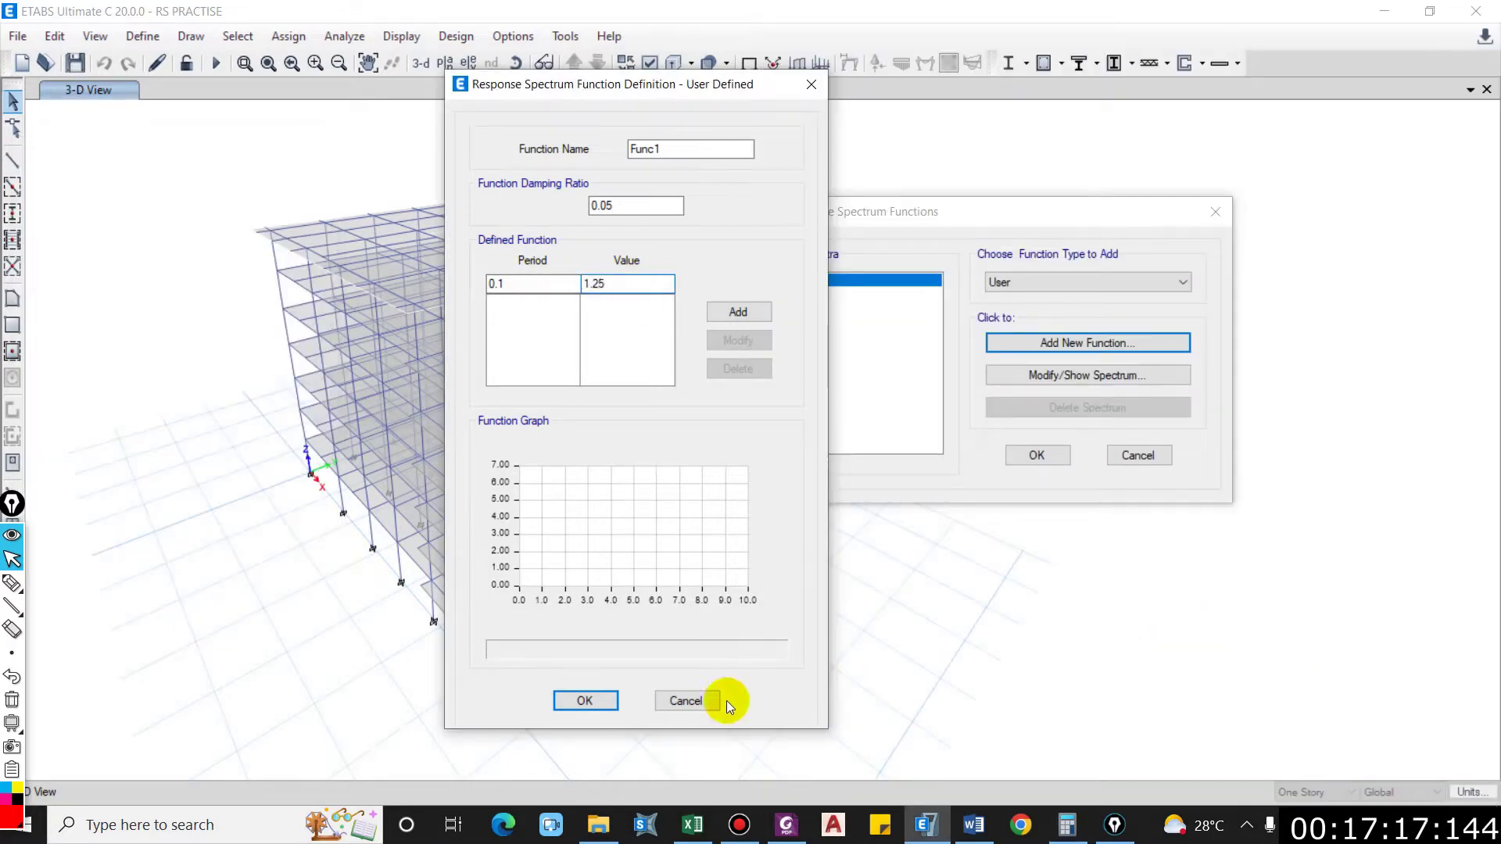
pyautogui.click(722, 312)
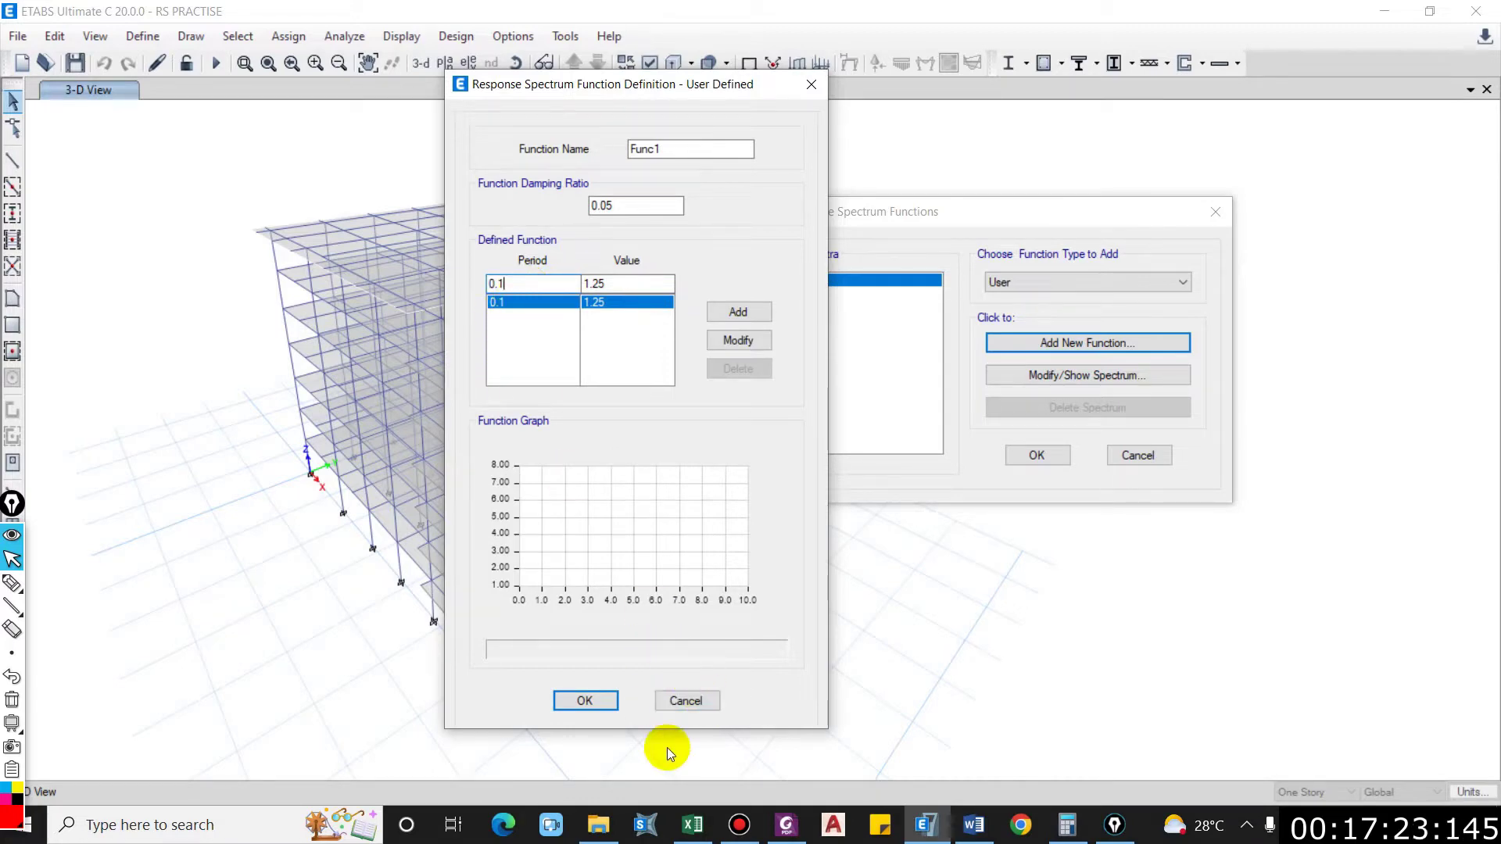
# Step: Mark the ends of the soil type D plateau on the NBC 105 curve, label Tc, and underline the descending-branch formula
pyautogui.click(786, 825)
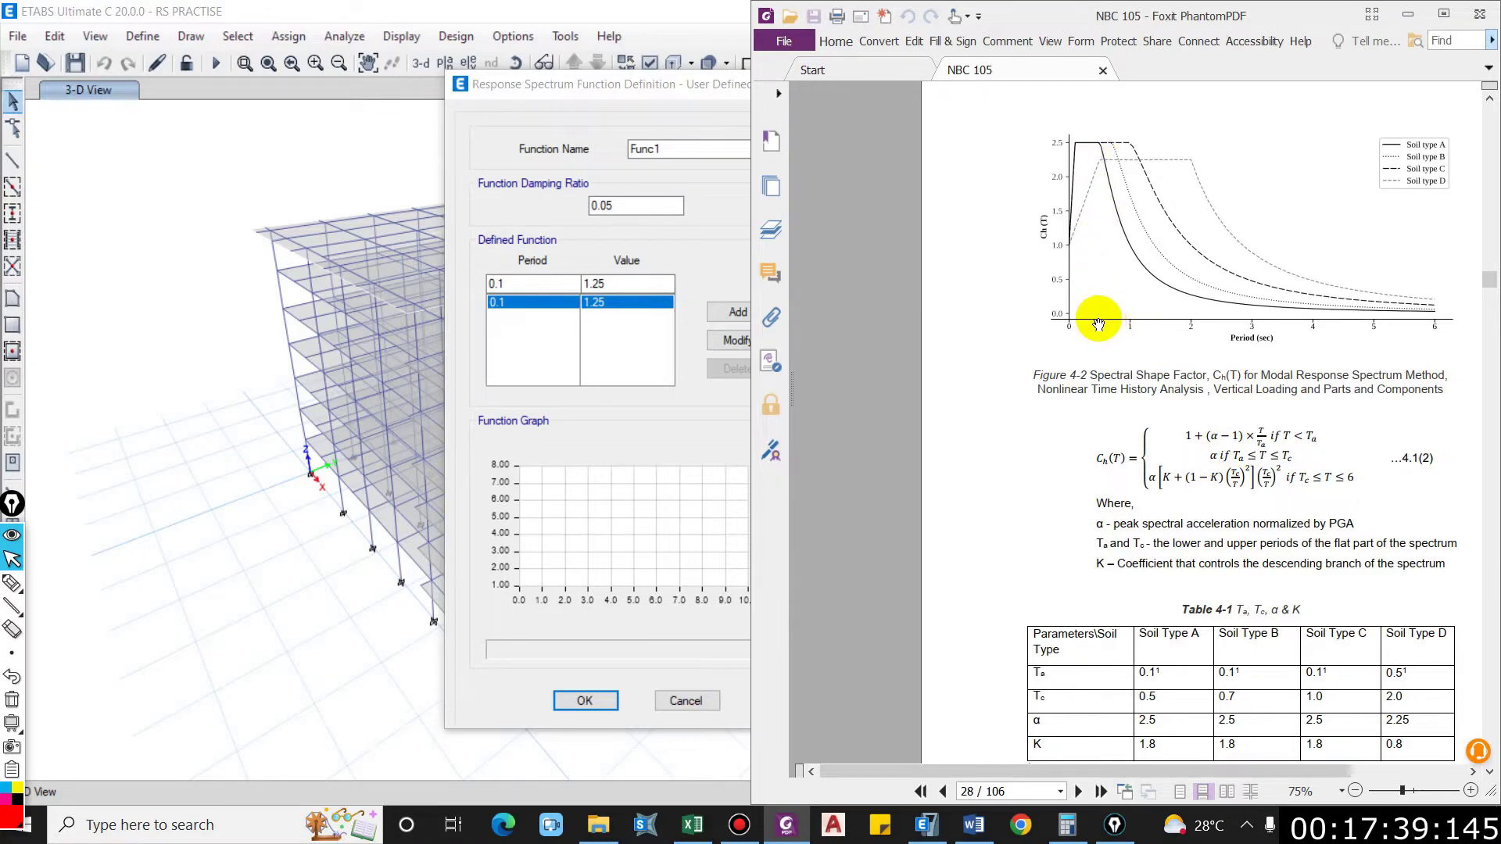
pyautogui.hotkey('ctrl', 'shift', '3')
pyautogui.moveTo(1101, 162)
pyautogui.mouseDown()
pyautogui.moveTo(1103, 316)
pyautogui.moveTo(1102, 162)
pyautogui.mouseUp()
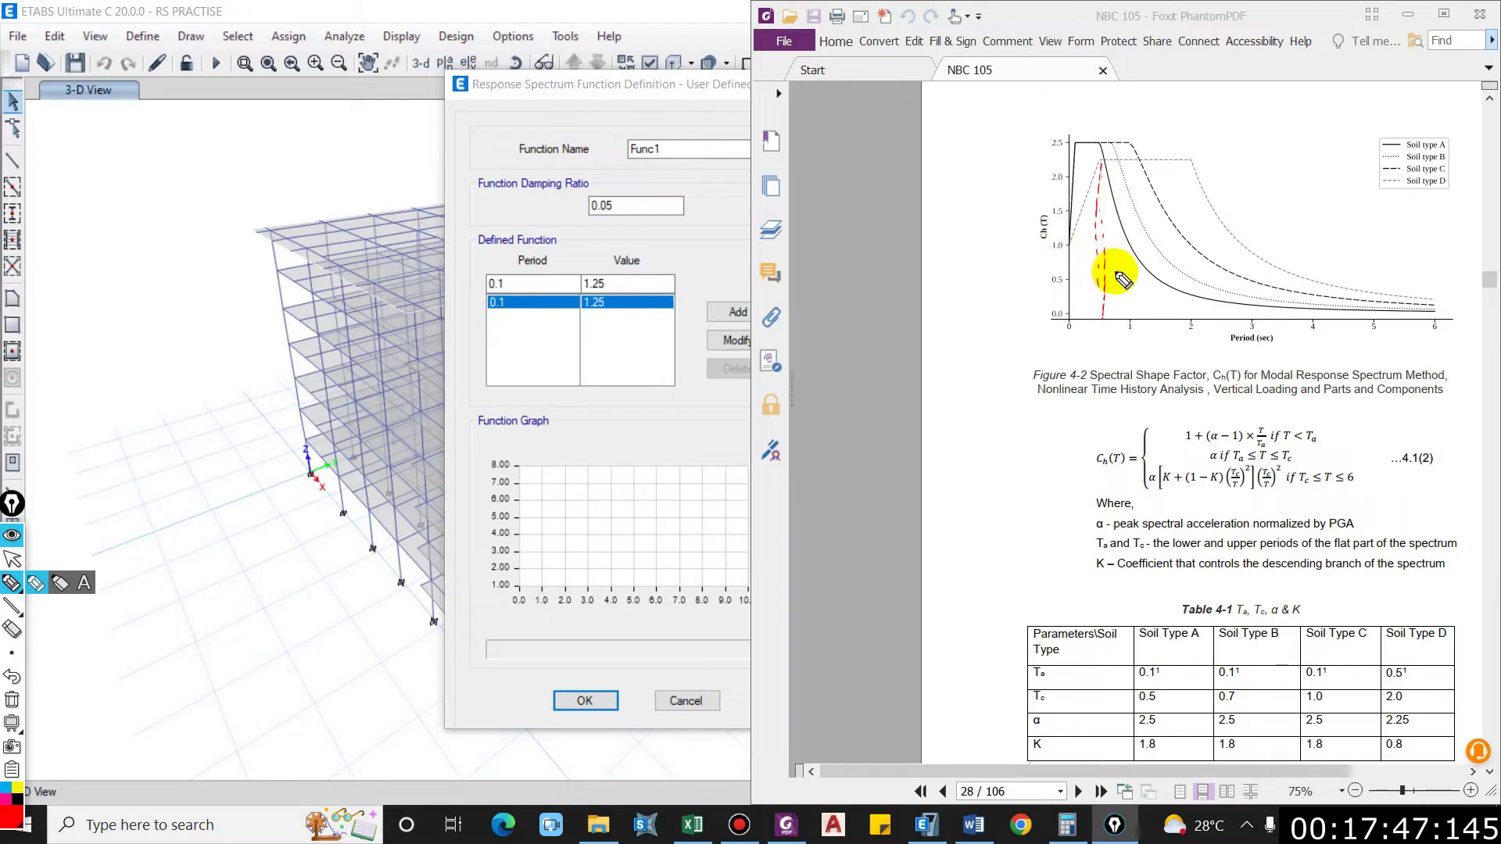
pyautogui.moveTo(1189, 317); pyautogui.dragTo(1188, 160)
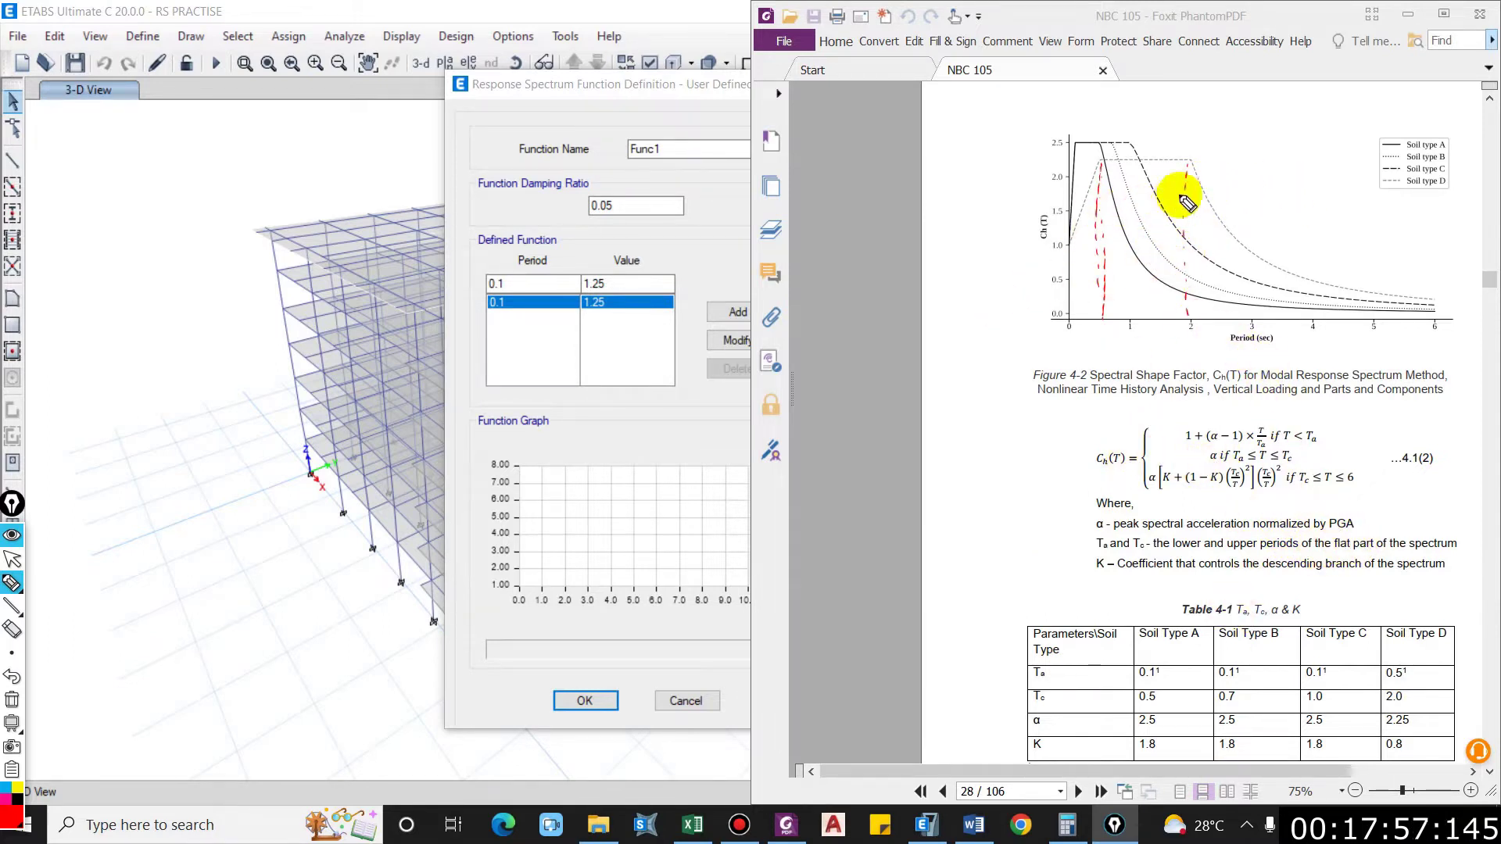
pyautogui.moveTo(1209, 142); pyautogui.dragTo(1226, 135)
pyautogui.moveTo(1222, 136); pyautogui.dragTo(1237, 161)
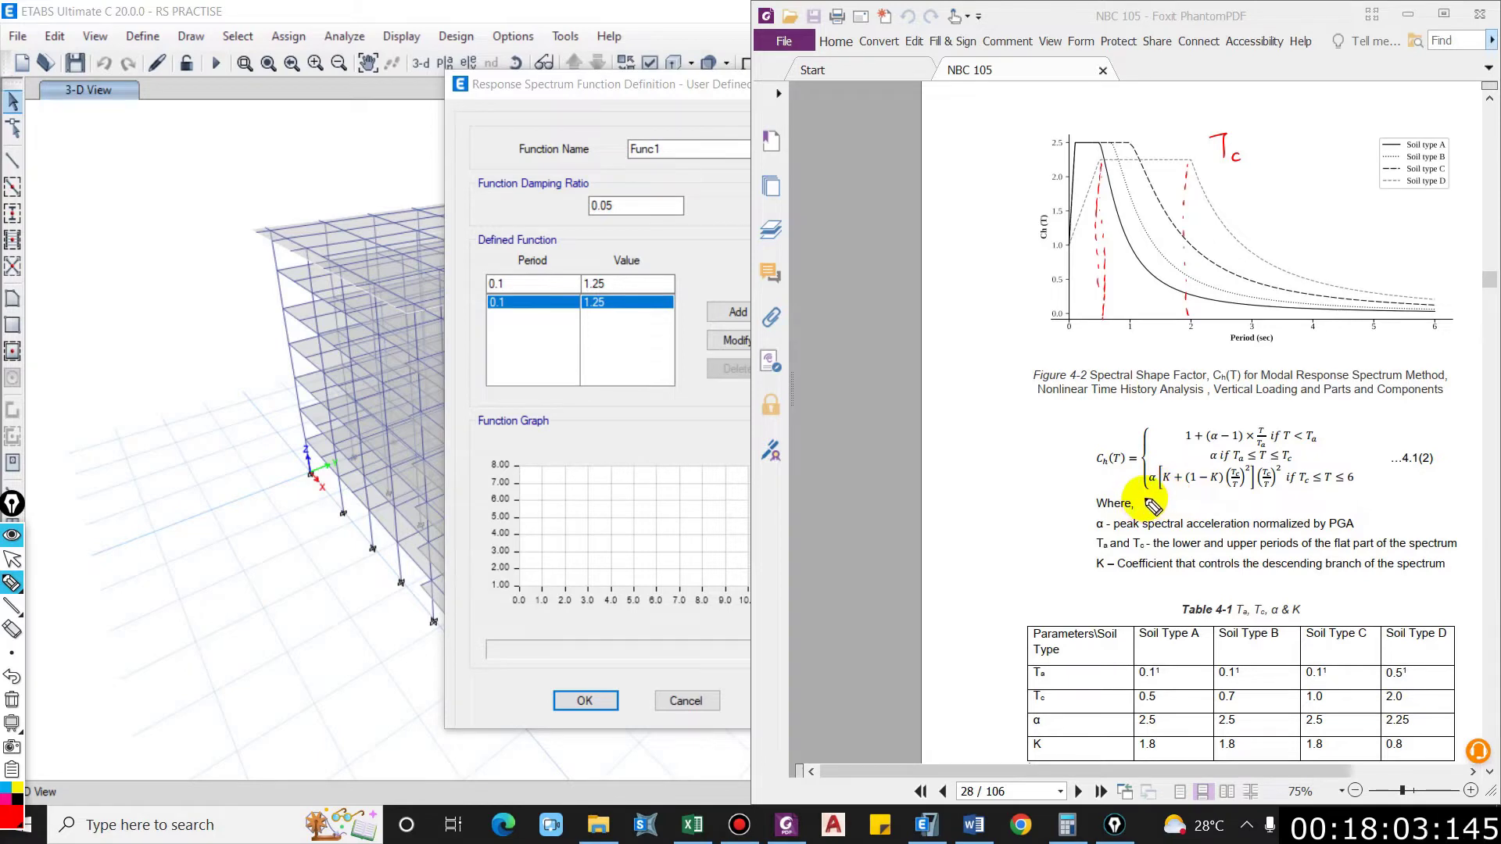
pyautogui.moveTo(1146, 495); pyautogui.dragTo(1302, 503)
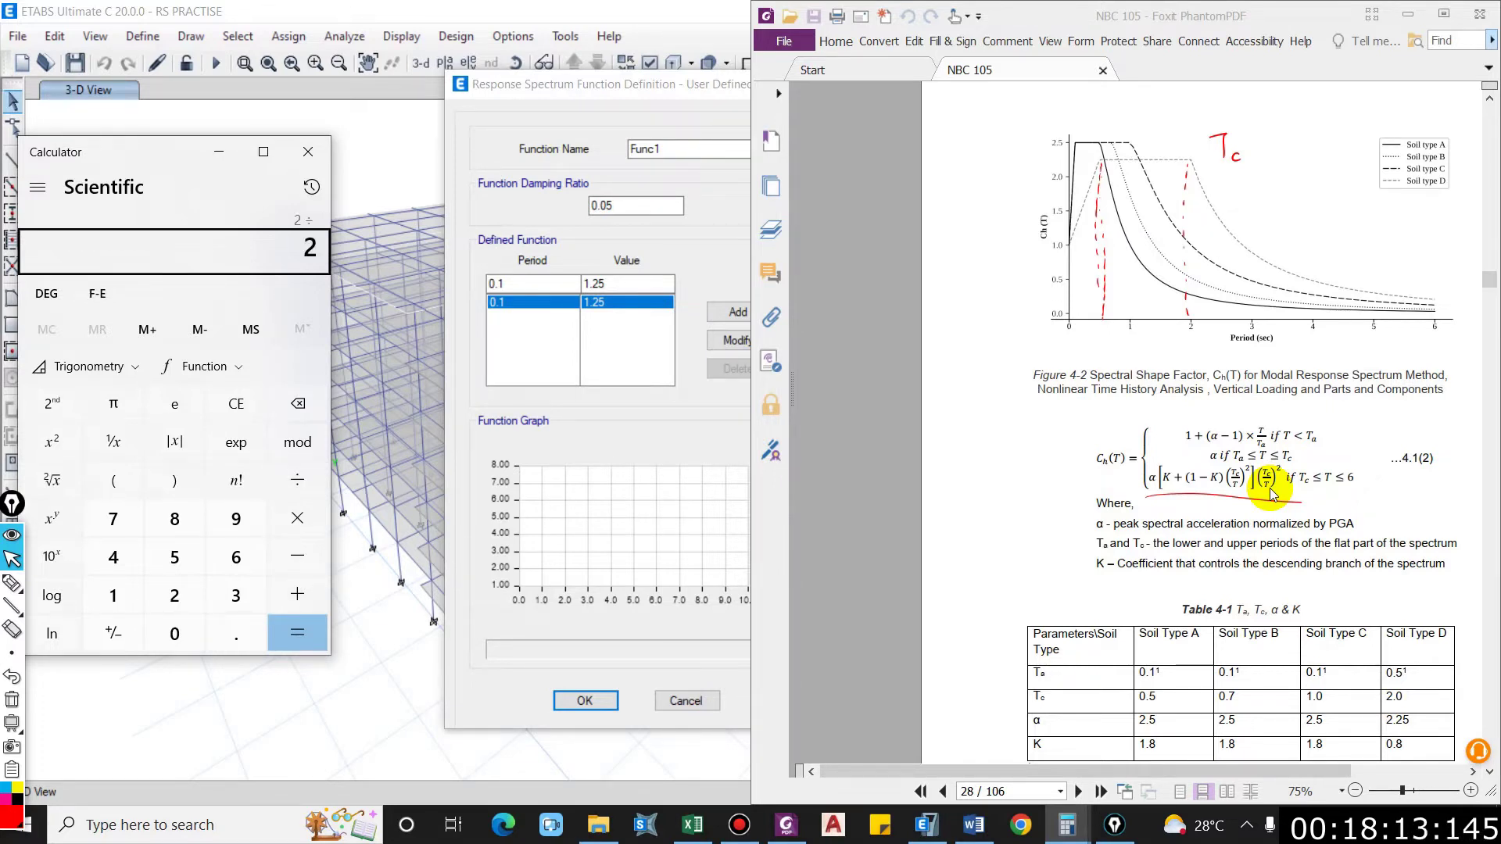
# Step: Work through the descending-branch formula for a 2.1 s period in Calculator: square 2 ÷ 2.1, multiply by 0.2, add 0.8, and multiply by 2.25
pyautogui.write('1')
pyautogui.press('Return')
pyautogui.write('^2')
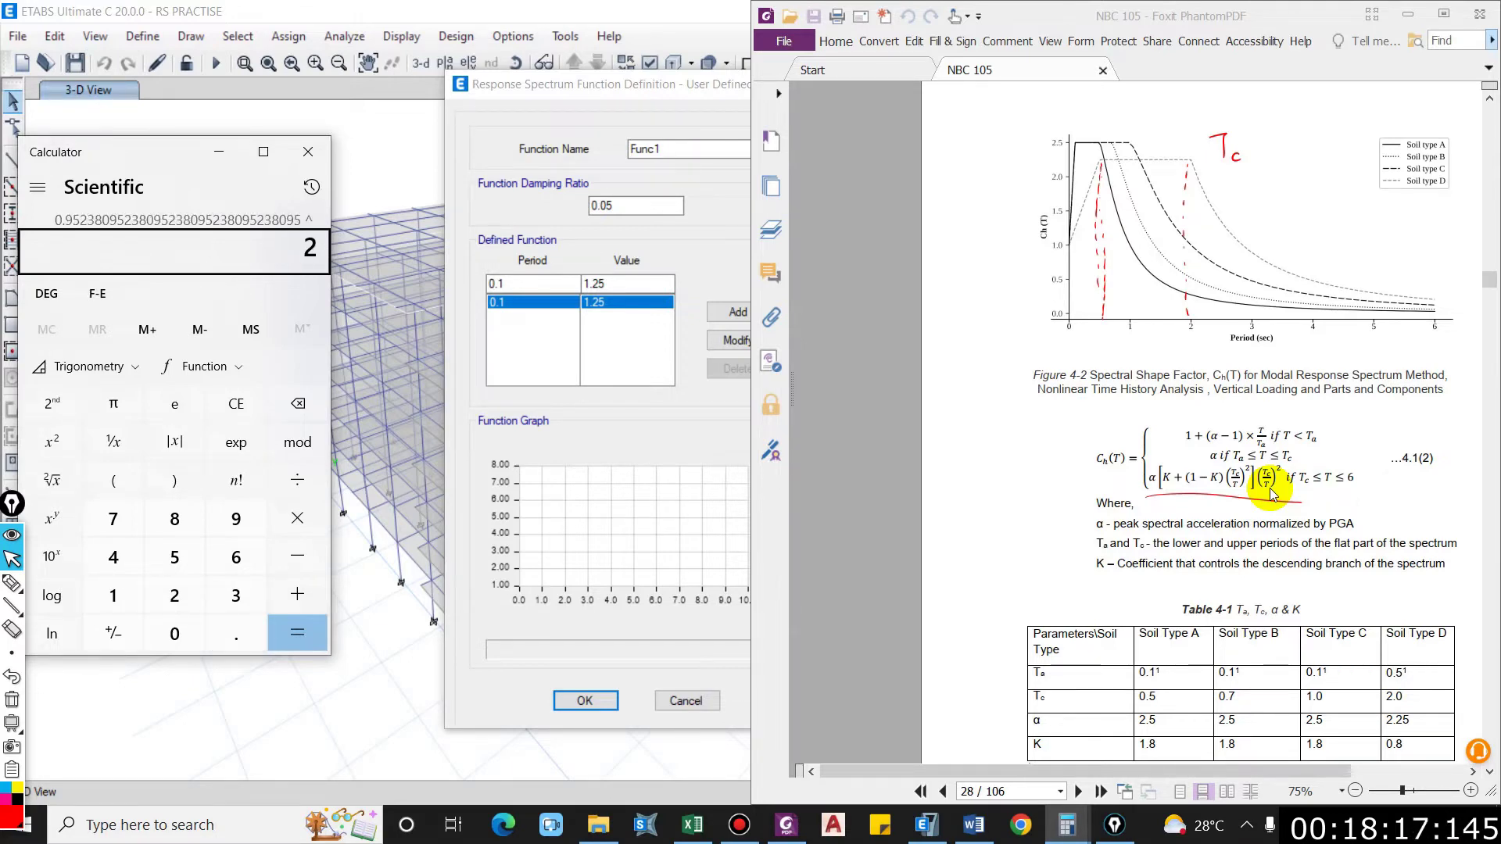
pyautogui.press('Return')
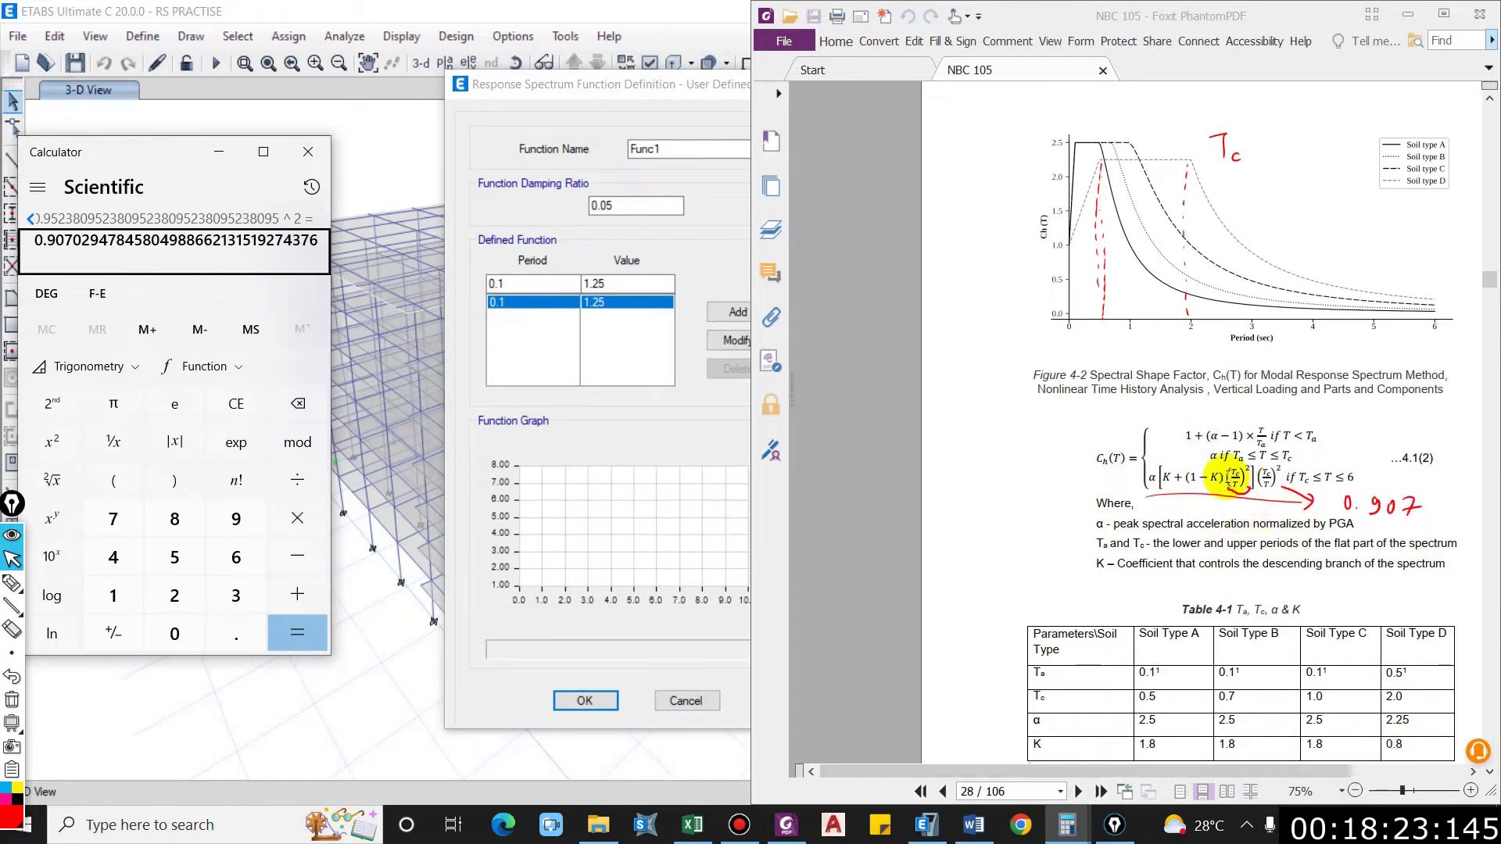
pyautogui.write('*0.2')
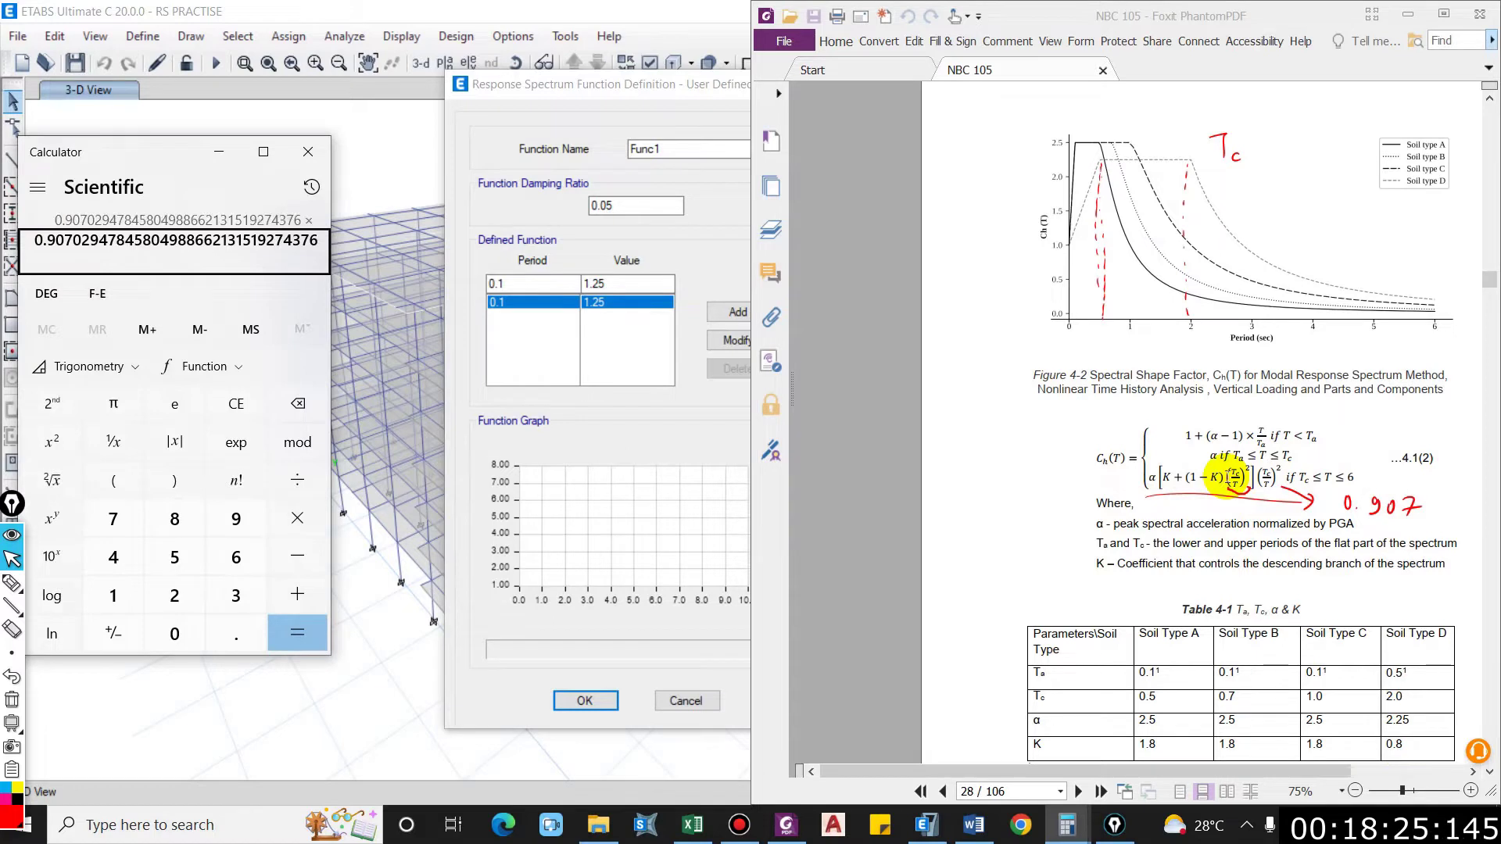
pyautogui.press('Return')
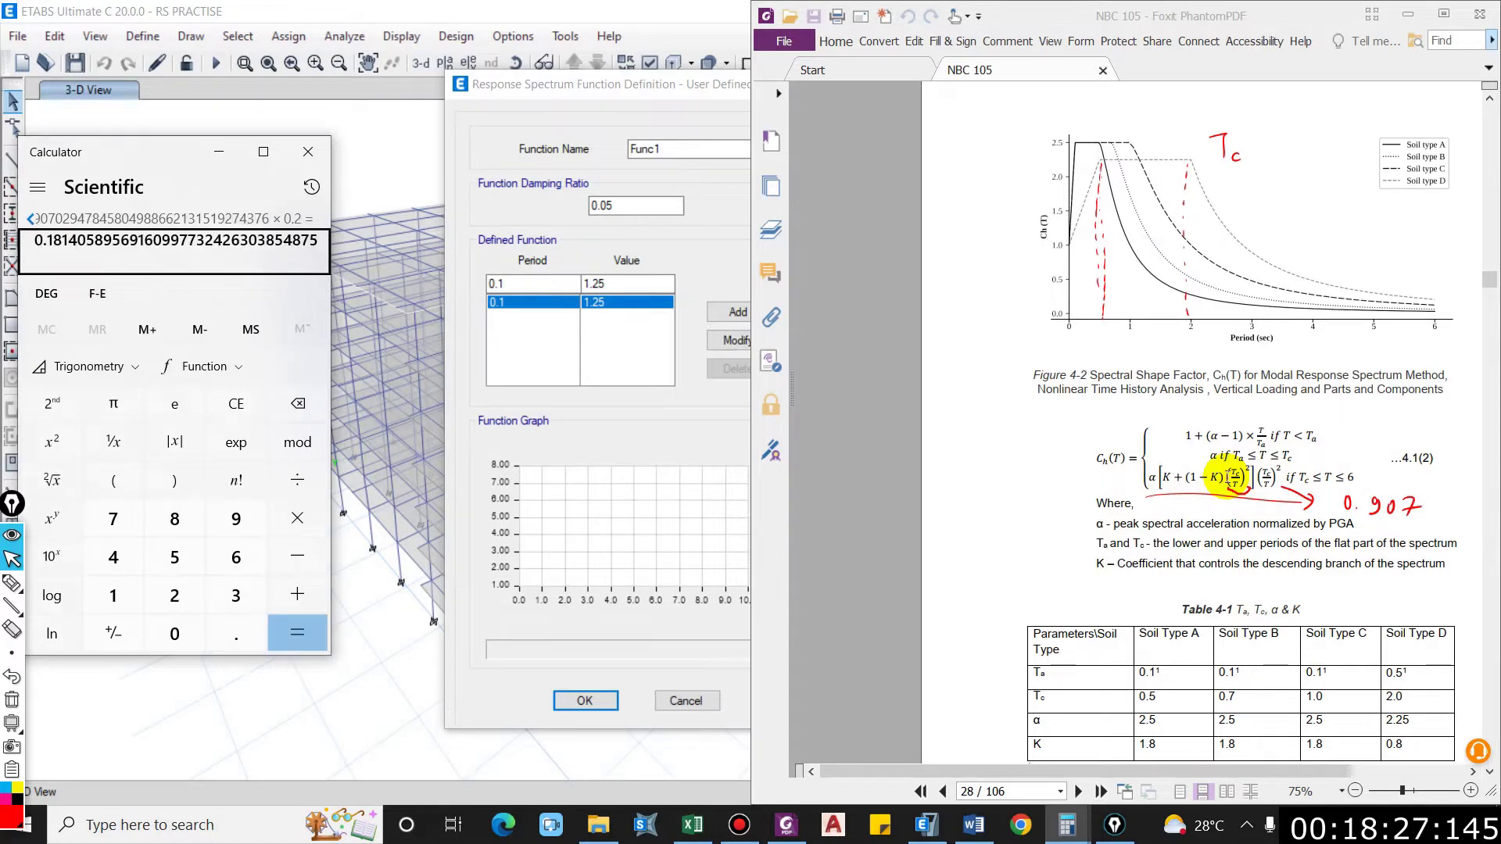
pyautogui.write('+.')
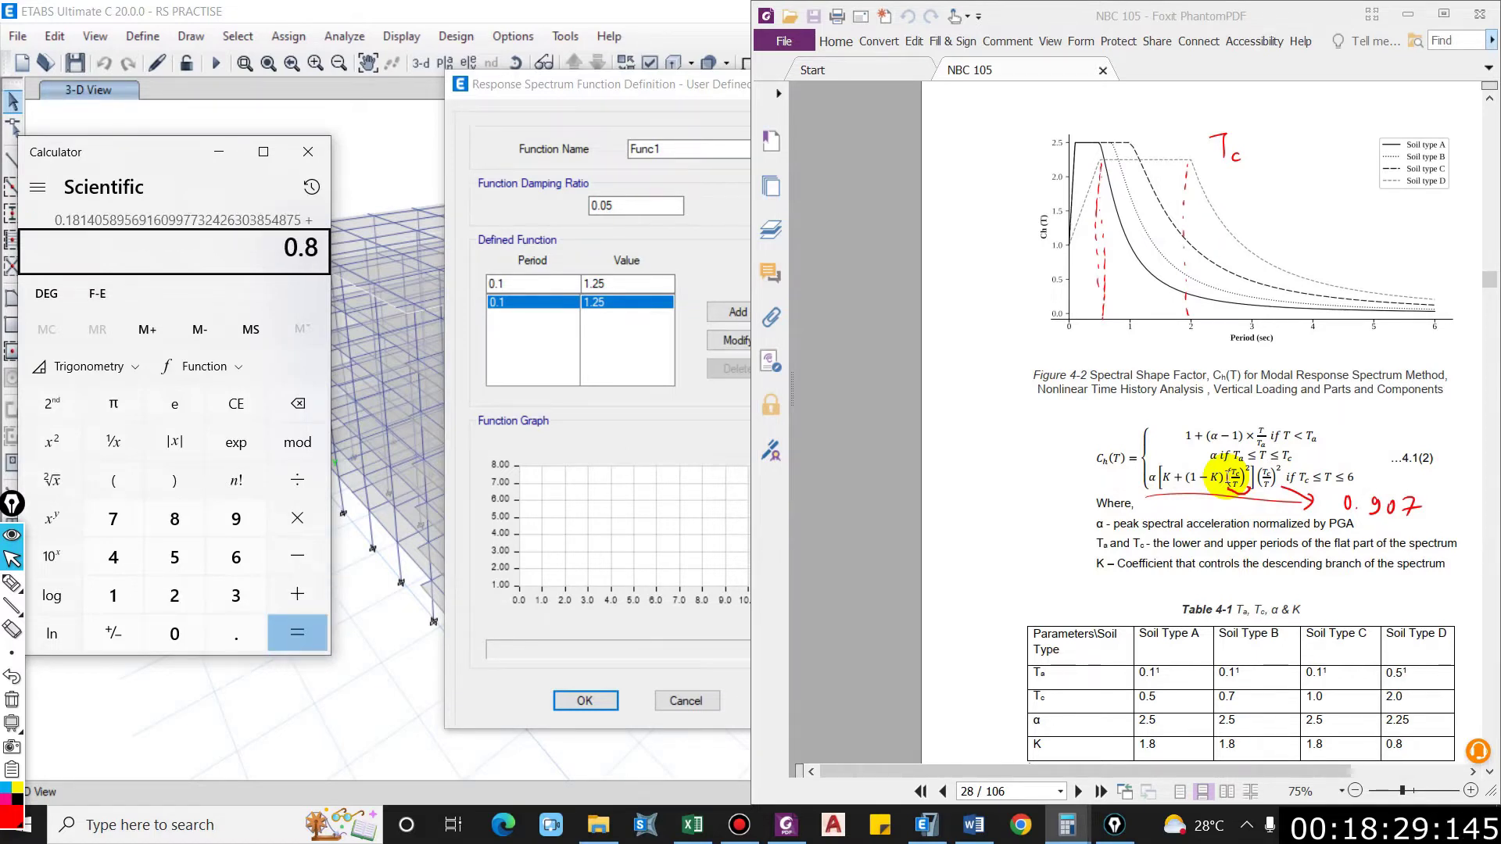
pyautogui.press('Return')
pyautogui.write('*2.')
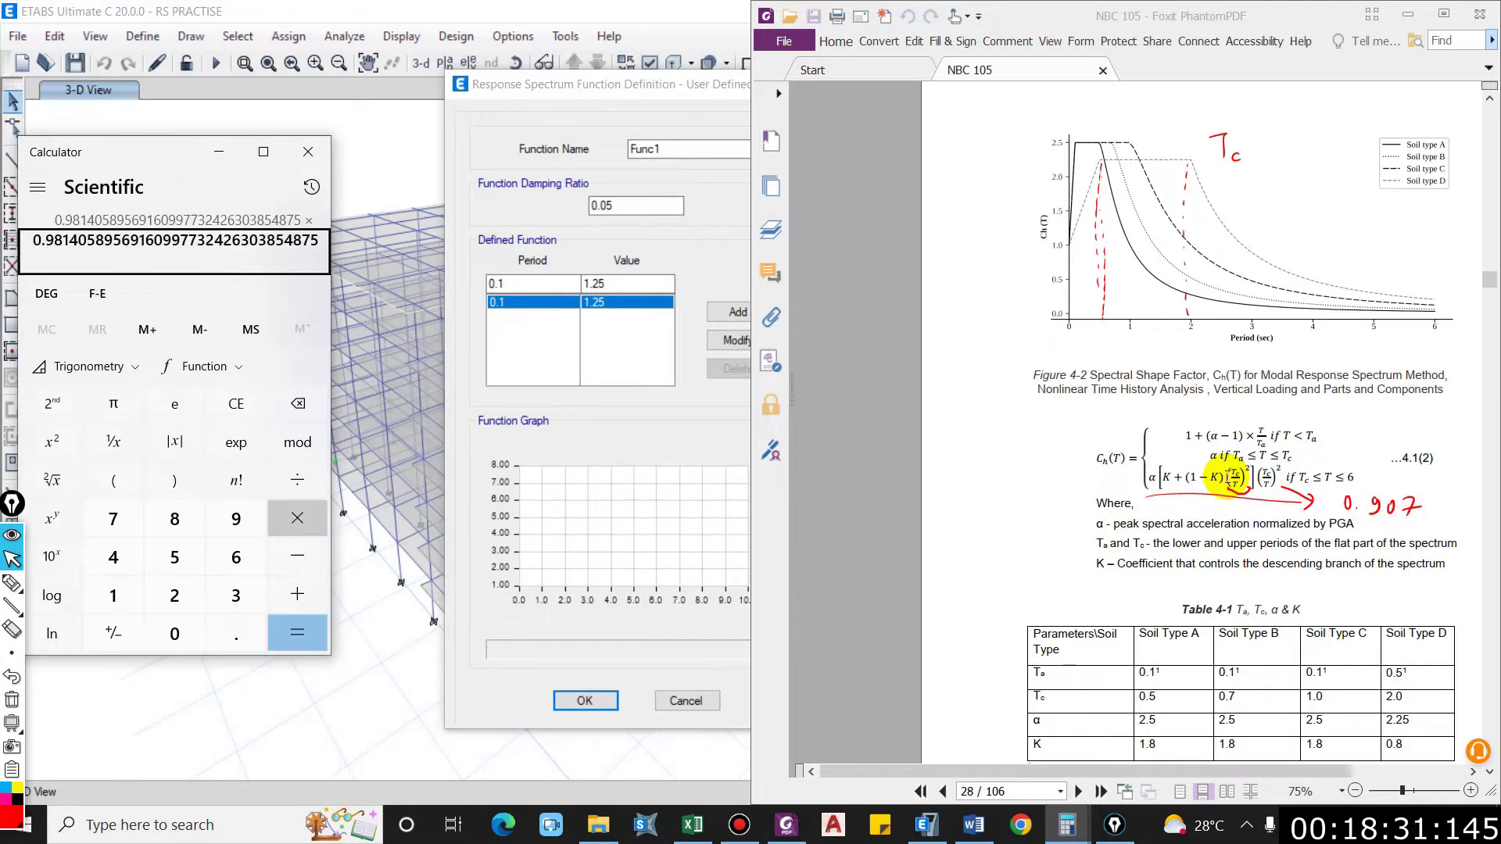
pyautogui.write('25')
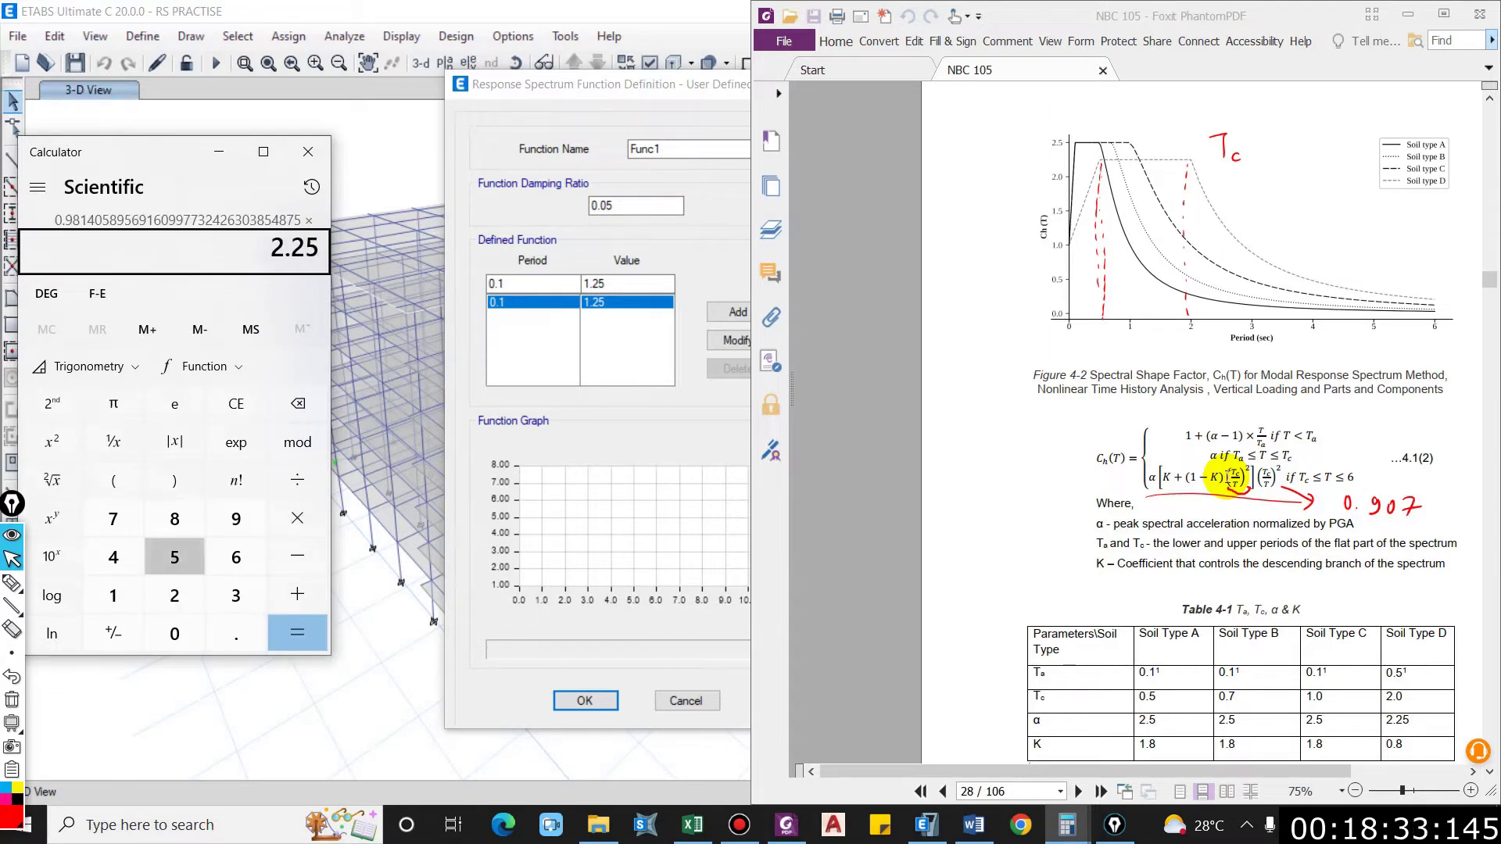
pyautogui.press('Return')
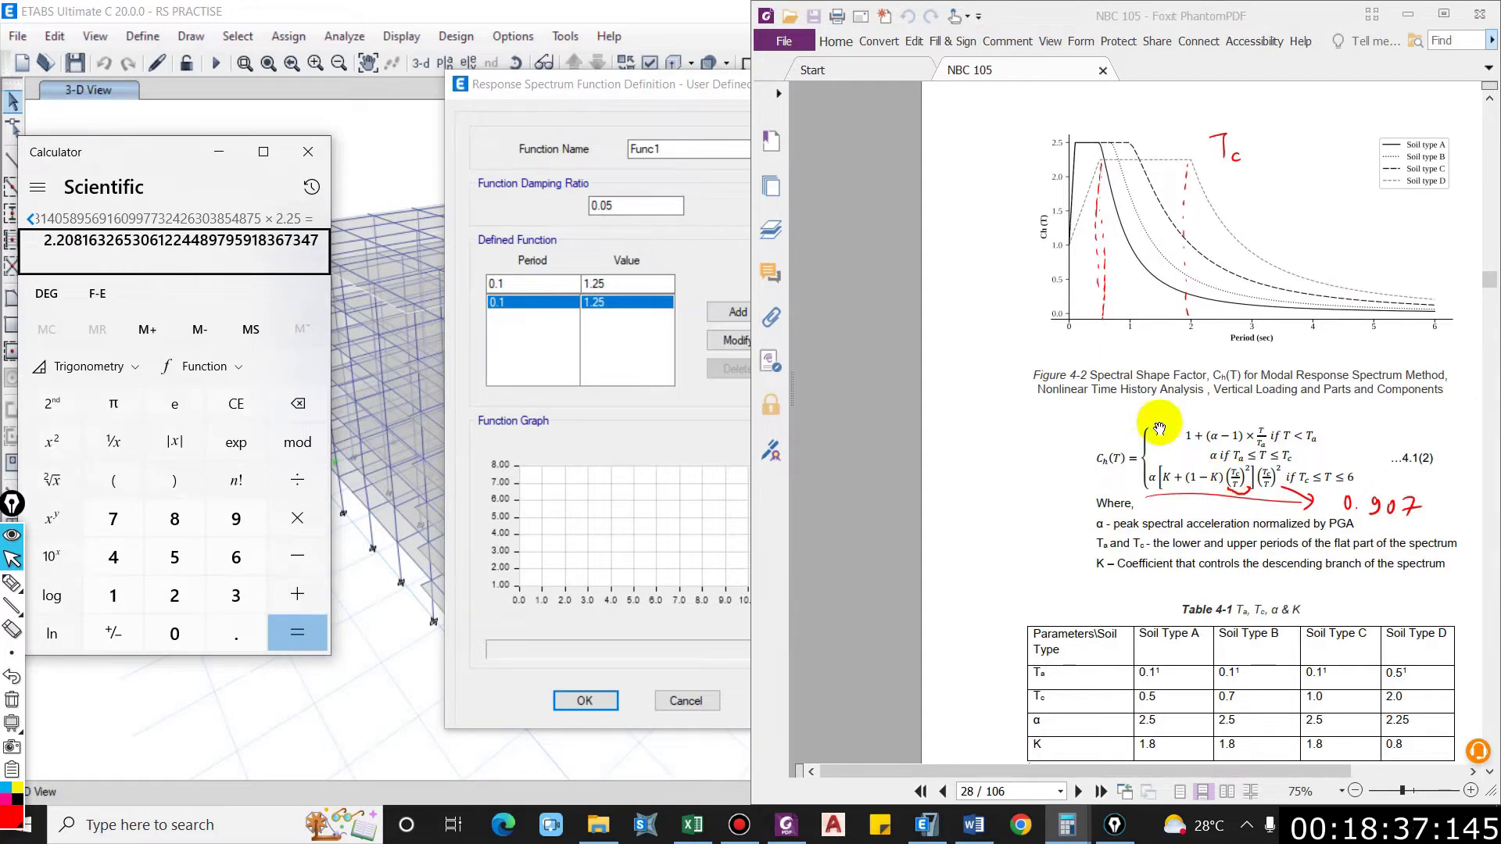
# Step: Examine the soil type D periods, Ch(T) values and the formula for period 0.1 on the Response Curve sheet of NBC105-2020.xlsm in Excel
pyautogui.hotkey('ctrl', 'shift', 'h')
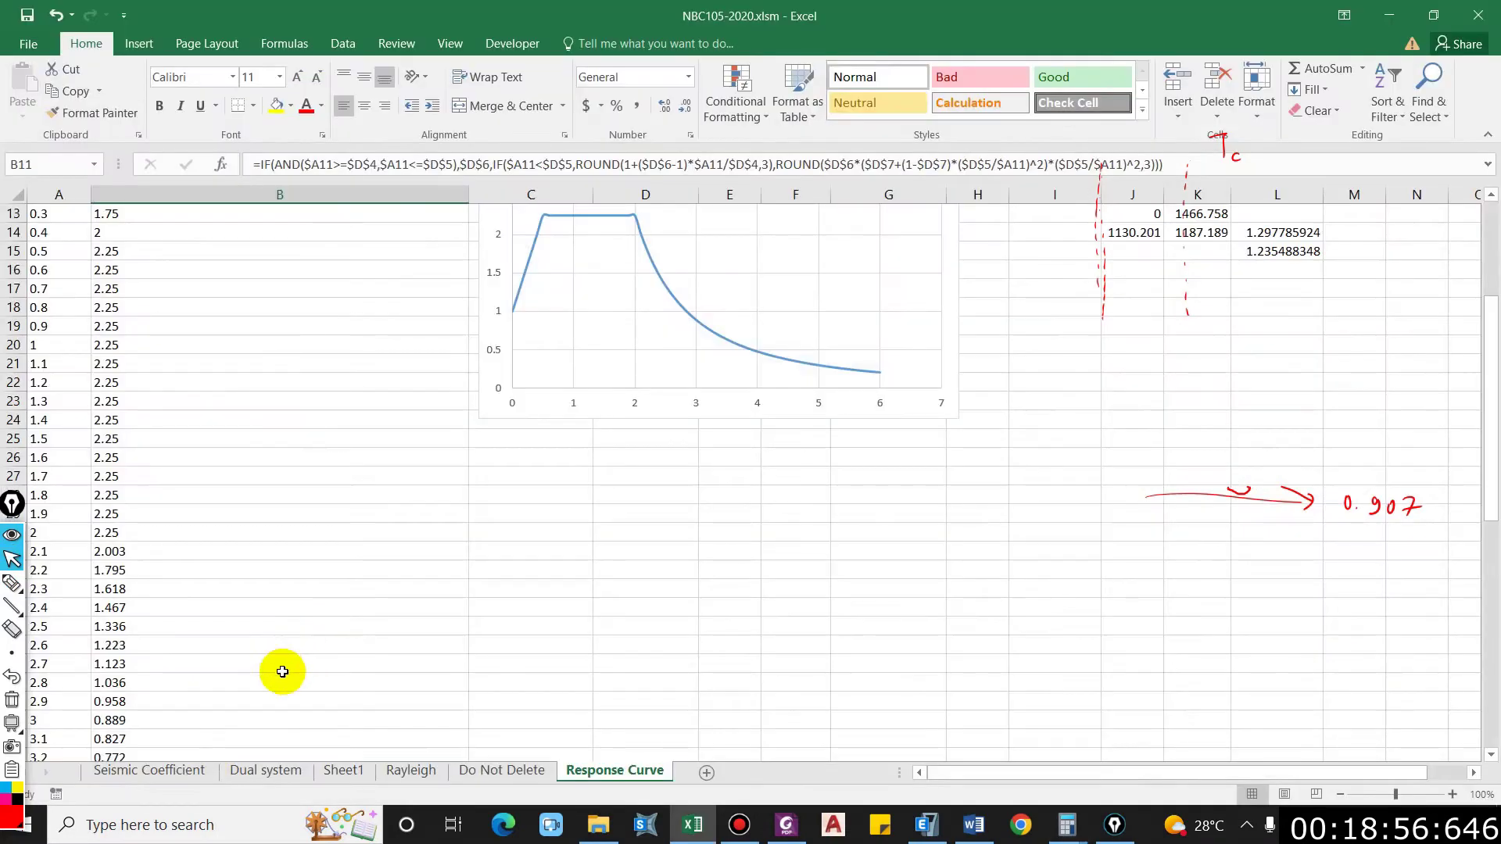
pyautogui.scroll(4, 213, 681)
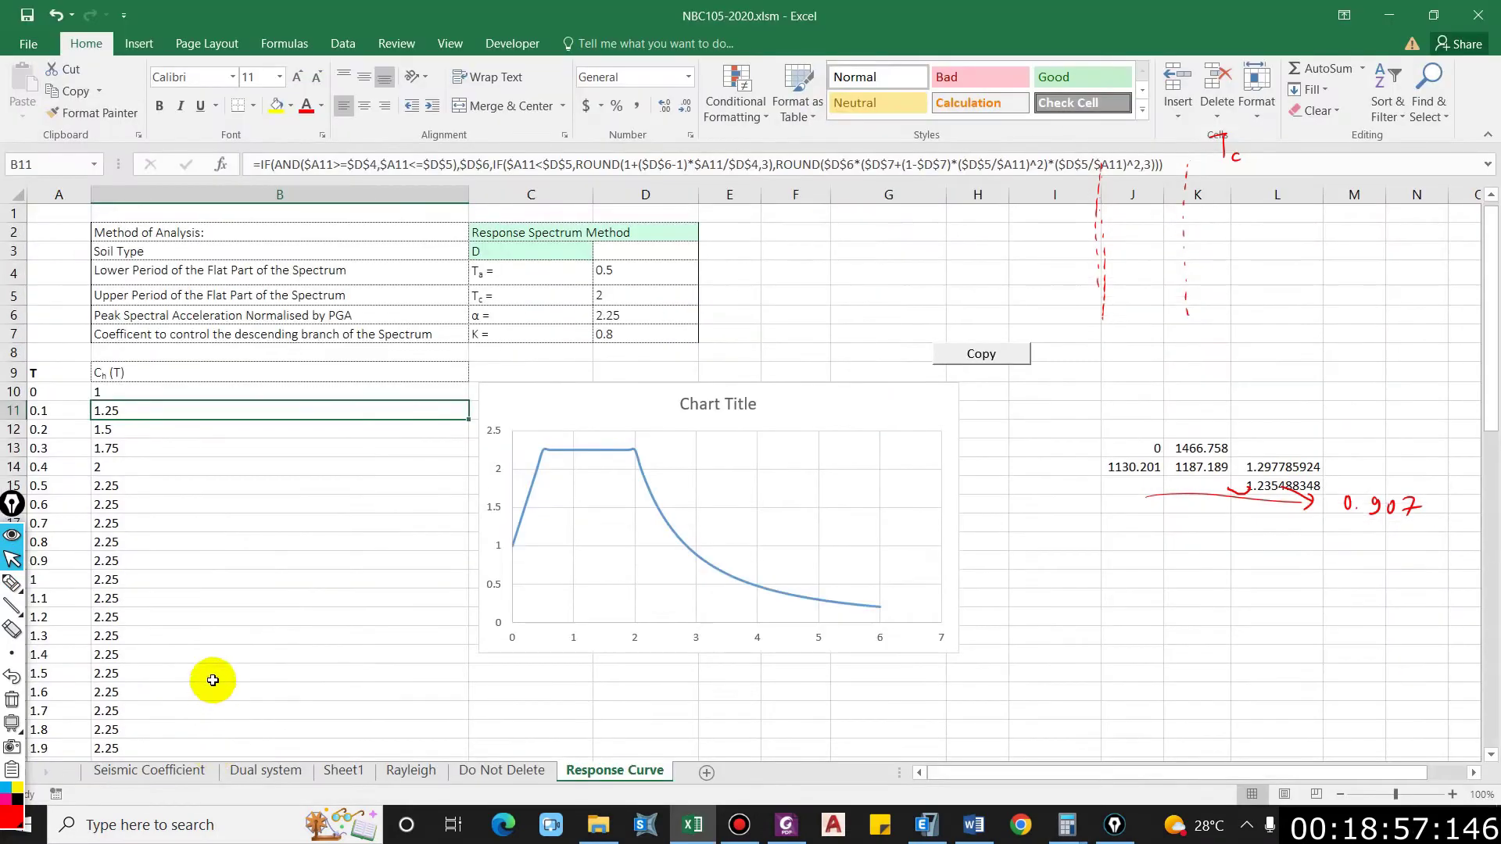
pyautogui.click(198, 545)
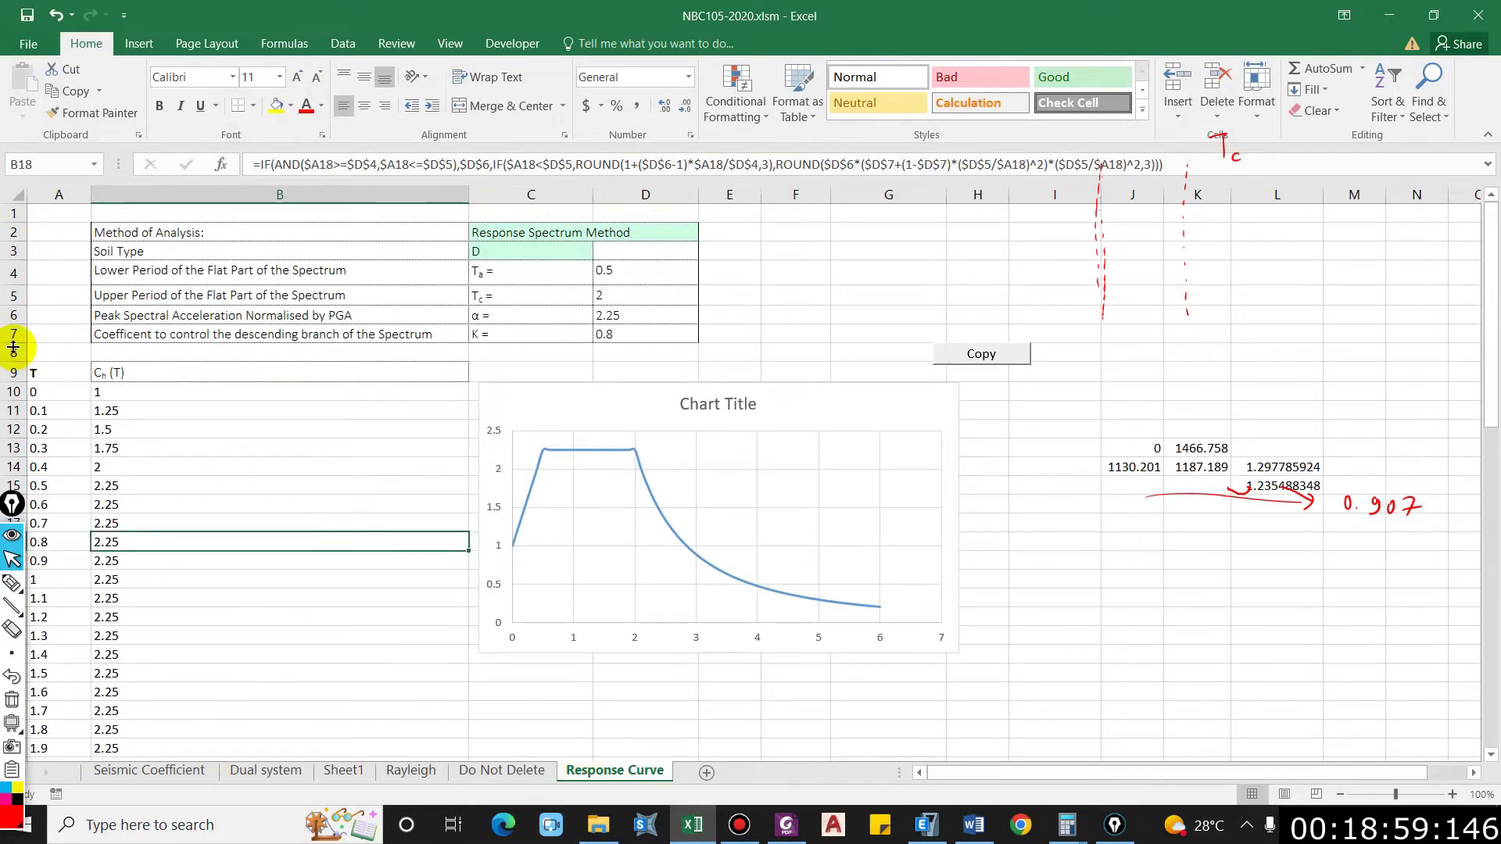
pyautogui.click(57, 414)
pyautogui.click(121, 416)
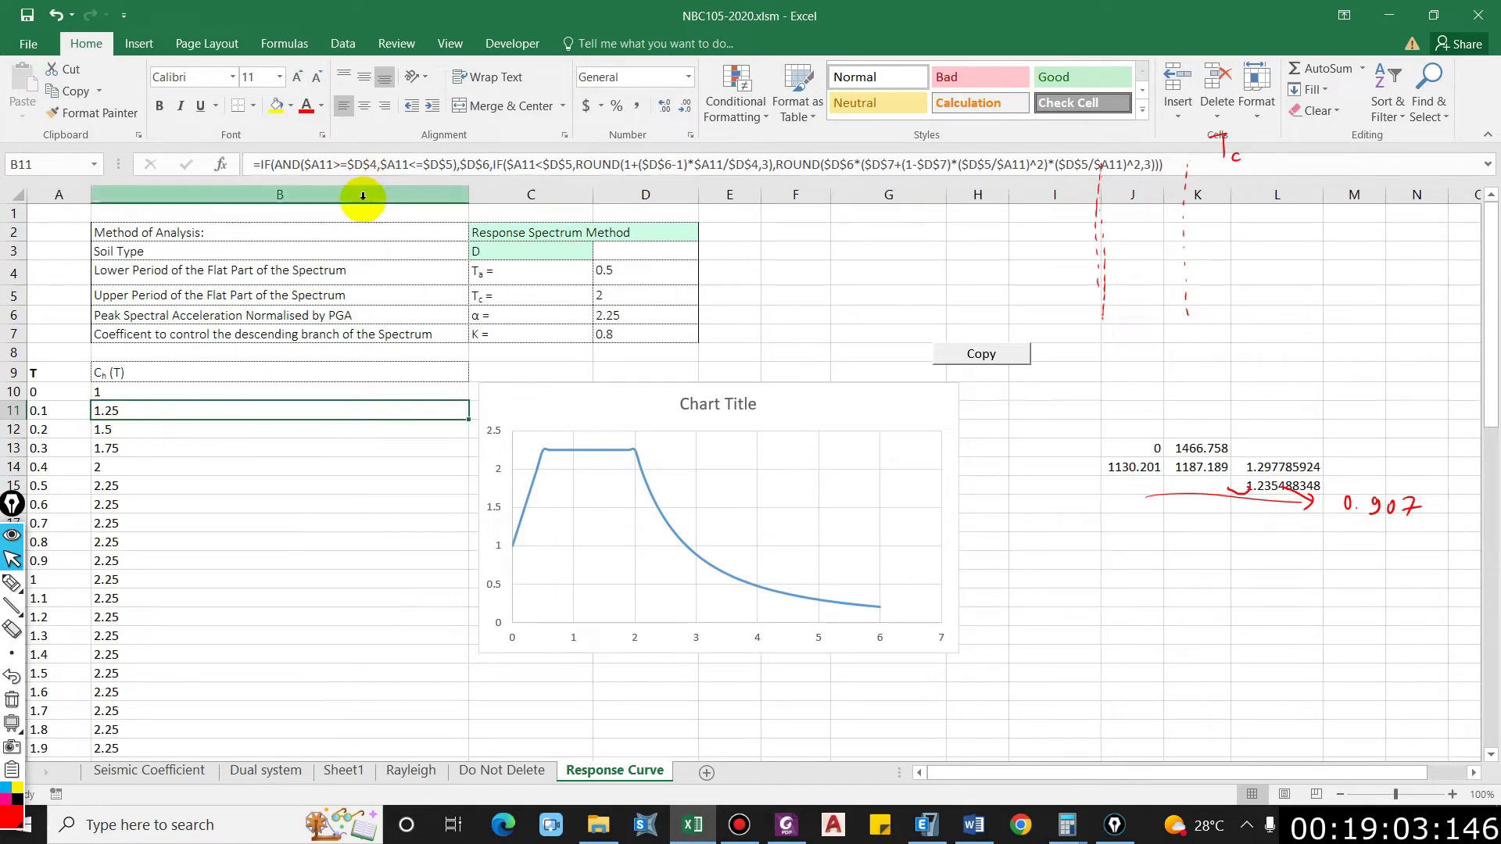
pyautogui.click(370, 164)
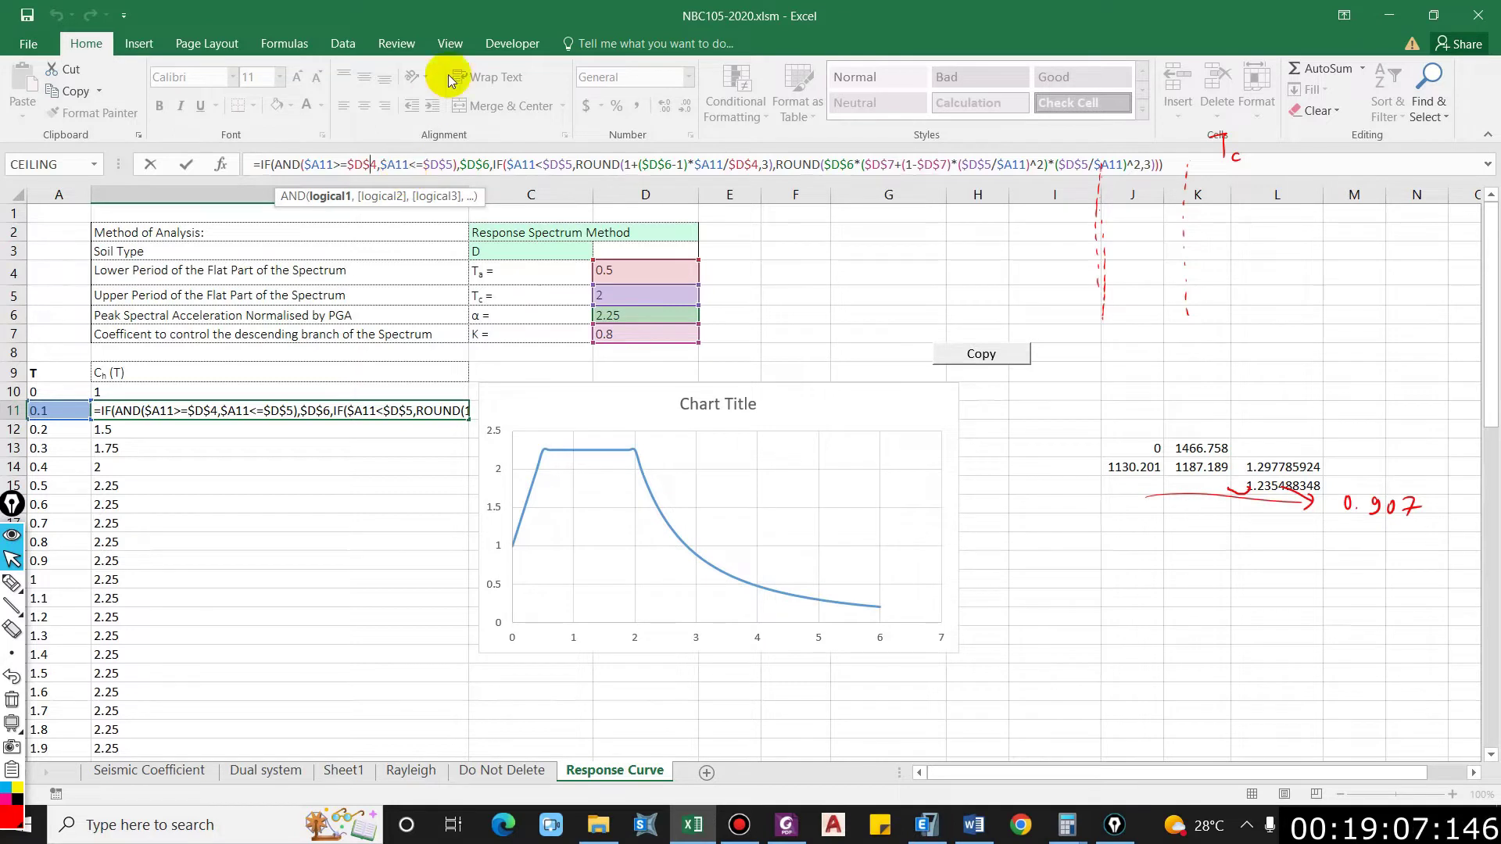
pyautogui.press('Escape')
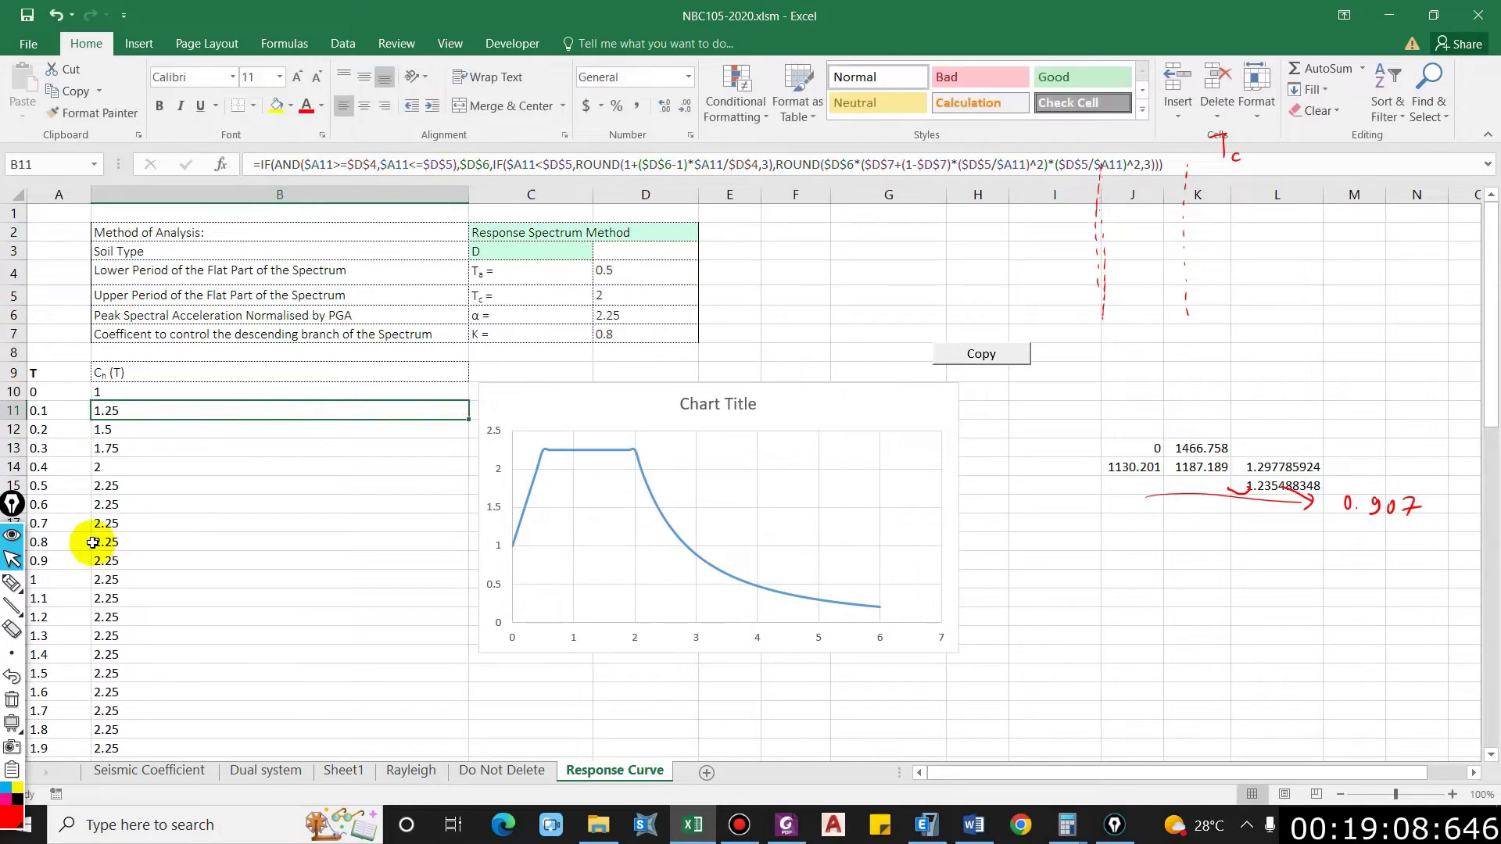
pyautogui.click(60, 430)
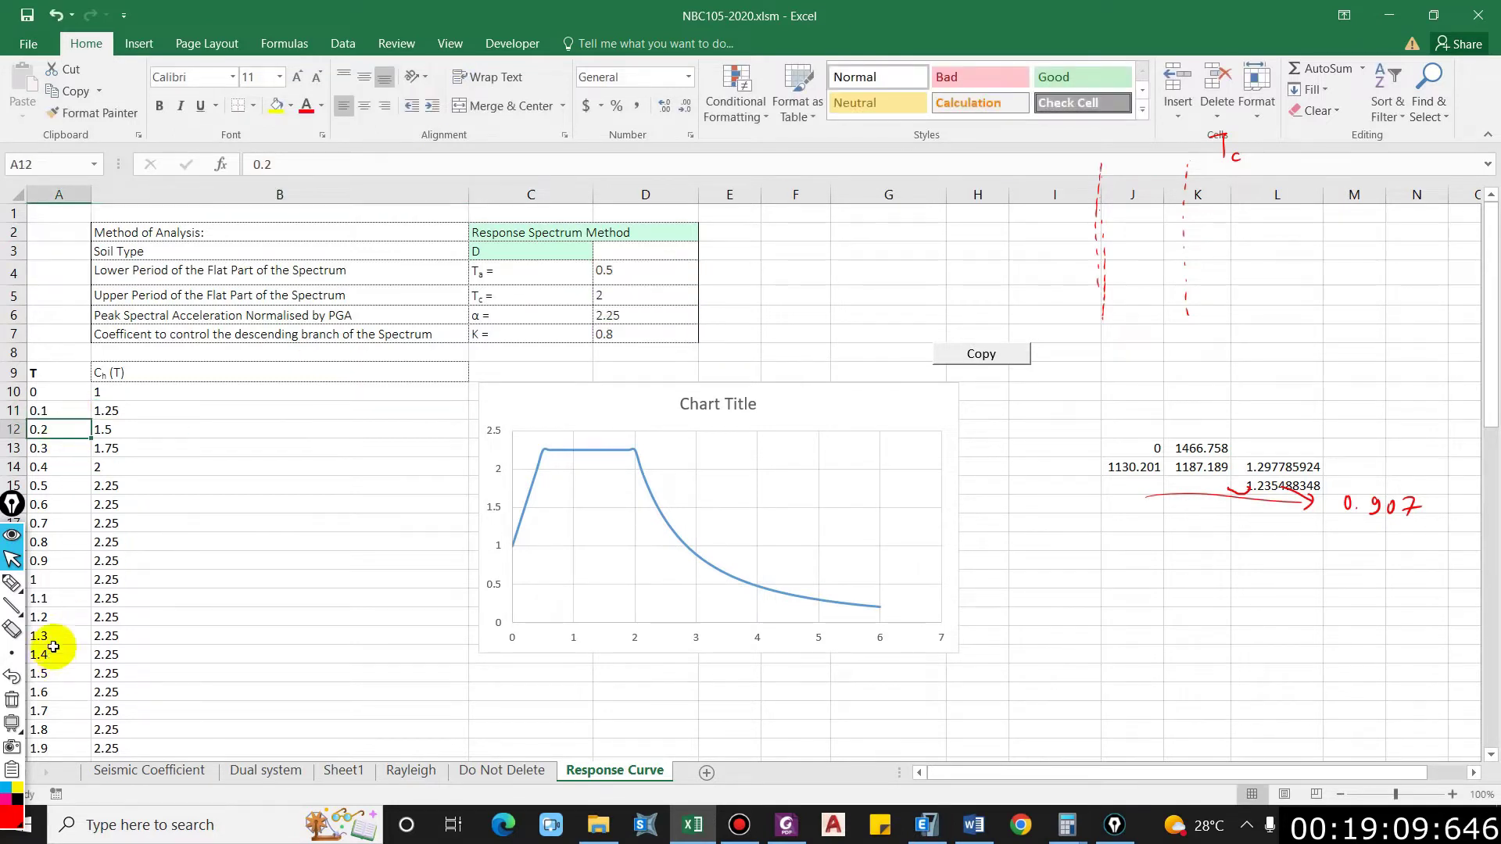
# Step: Examine the Ch(T) formulas for periods 0.5 and 2.1 and read through the period table down to the descending branch
pyautogui.click(58, 488)
pyautogui.click(116, 490)
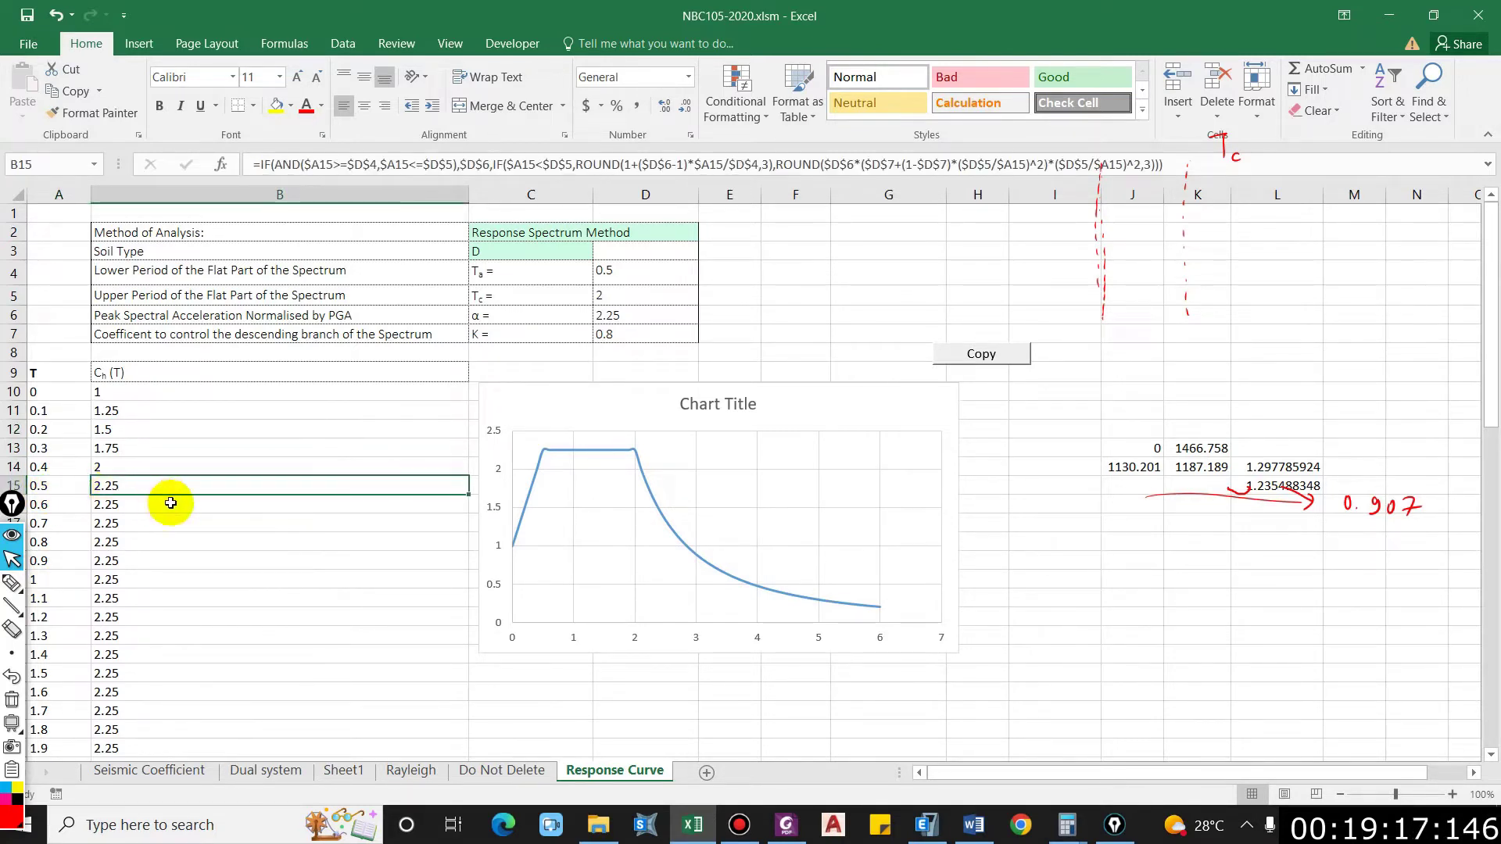
pyautogui.scroll(-1, 74, 603)
pyautogui.scroll(-1, 70, 691)
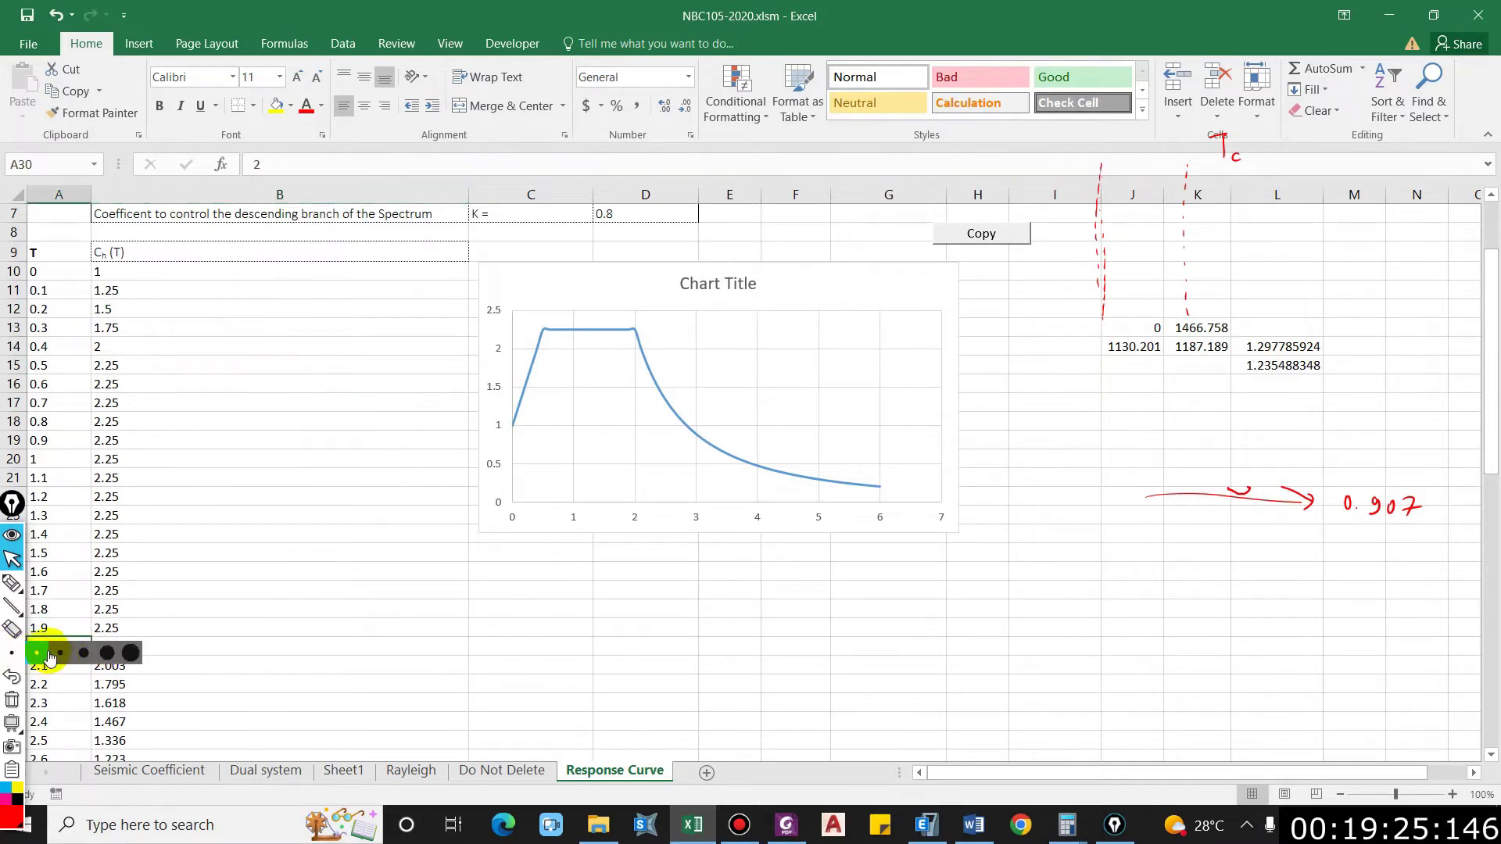
pyautogui.click(291, 665)
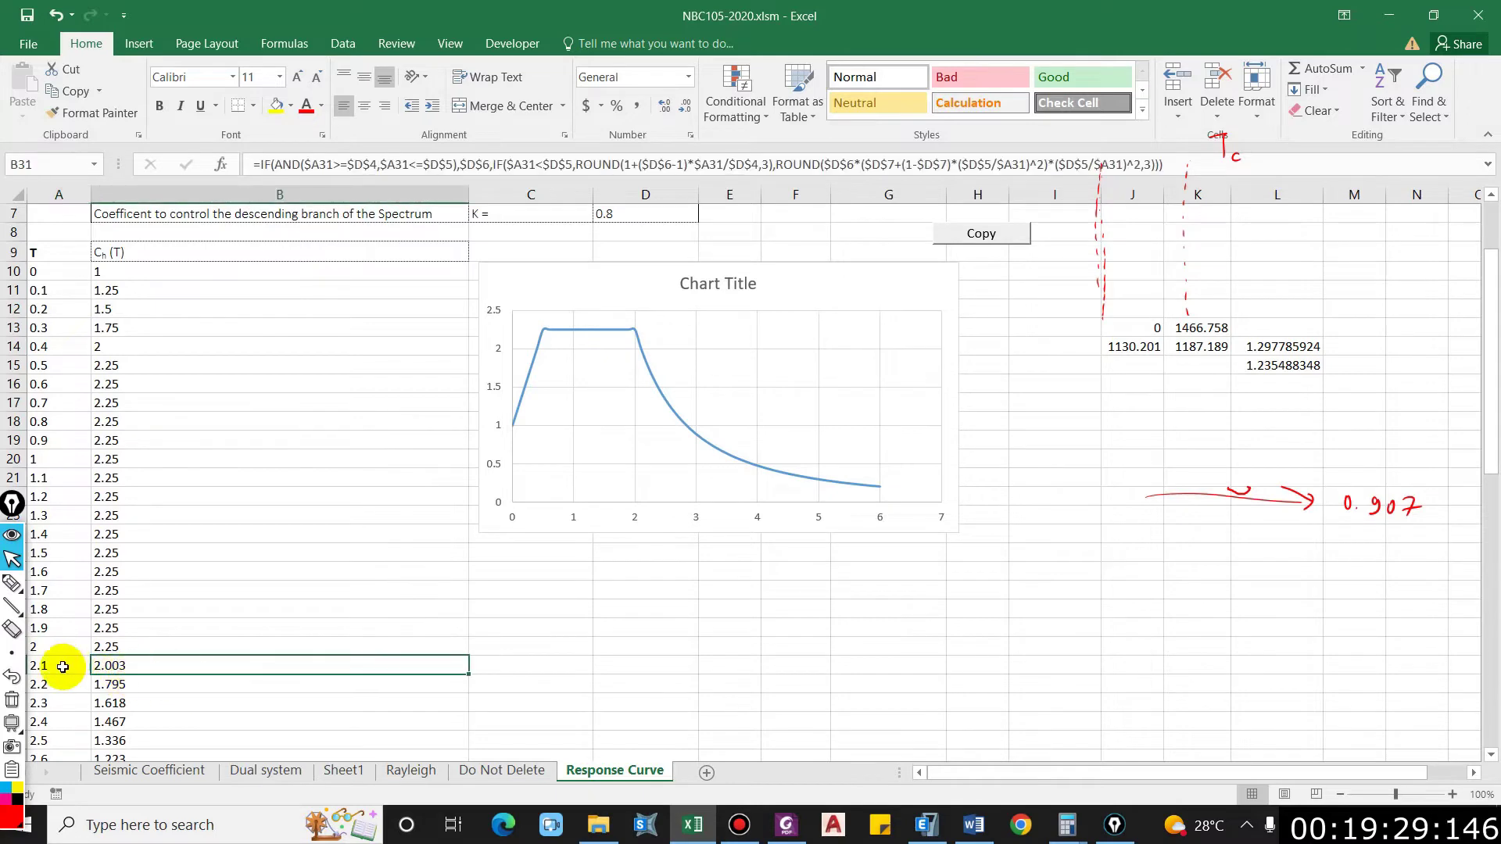
pyautogui.scroll(-3, 124, 660)
pyautogui.scroll(-7, 208, 576)
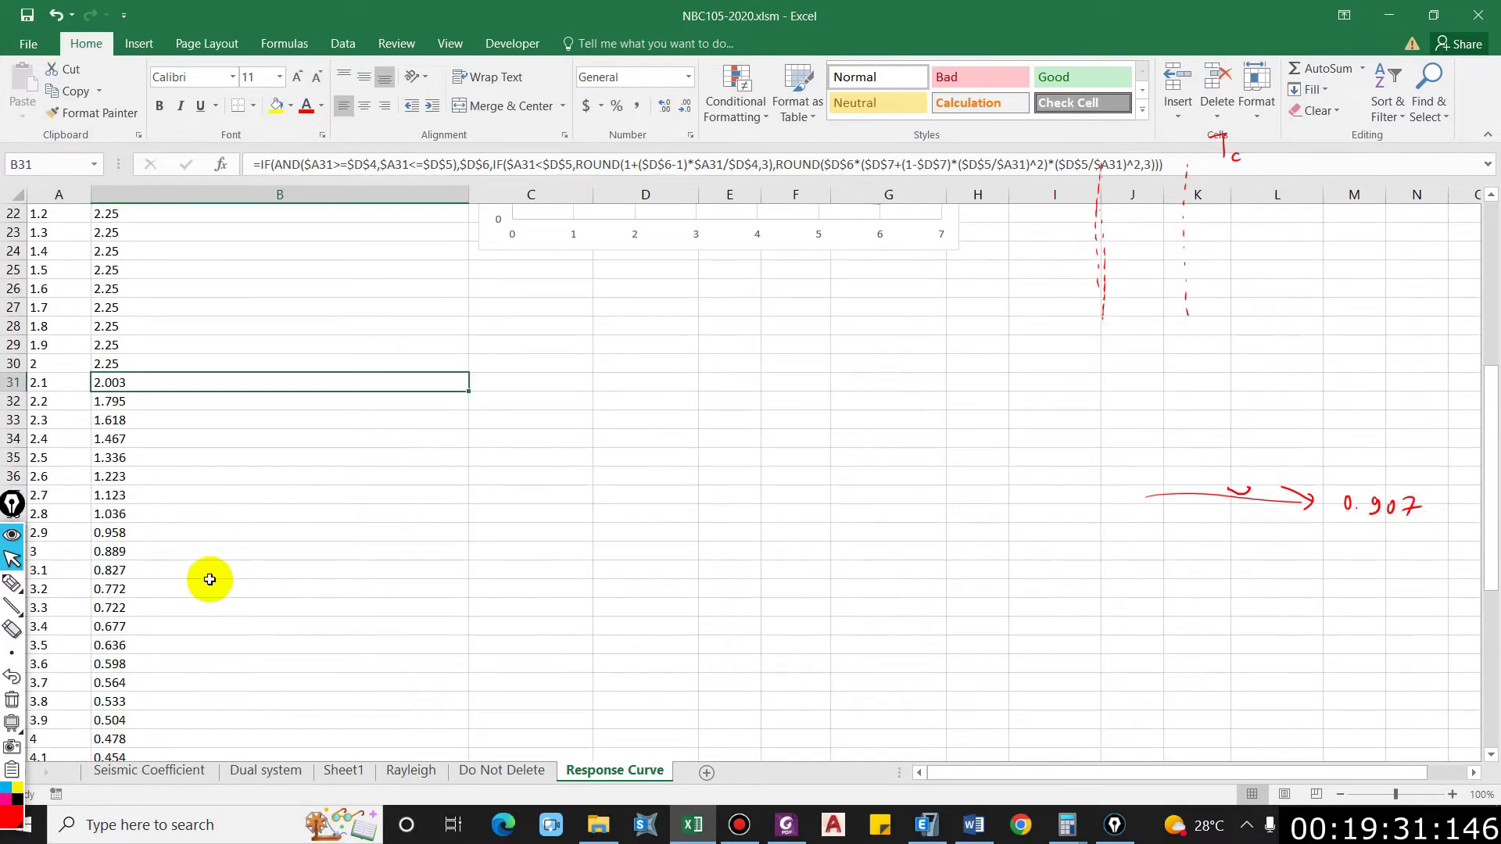
pyautogui.scroll(11, 194, 624)
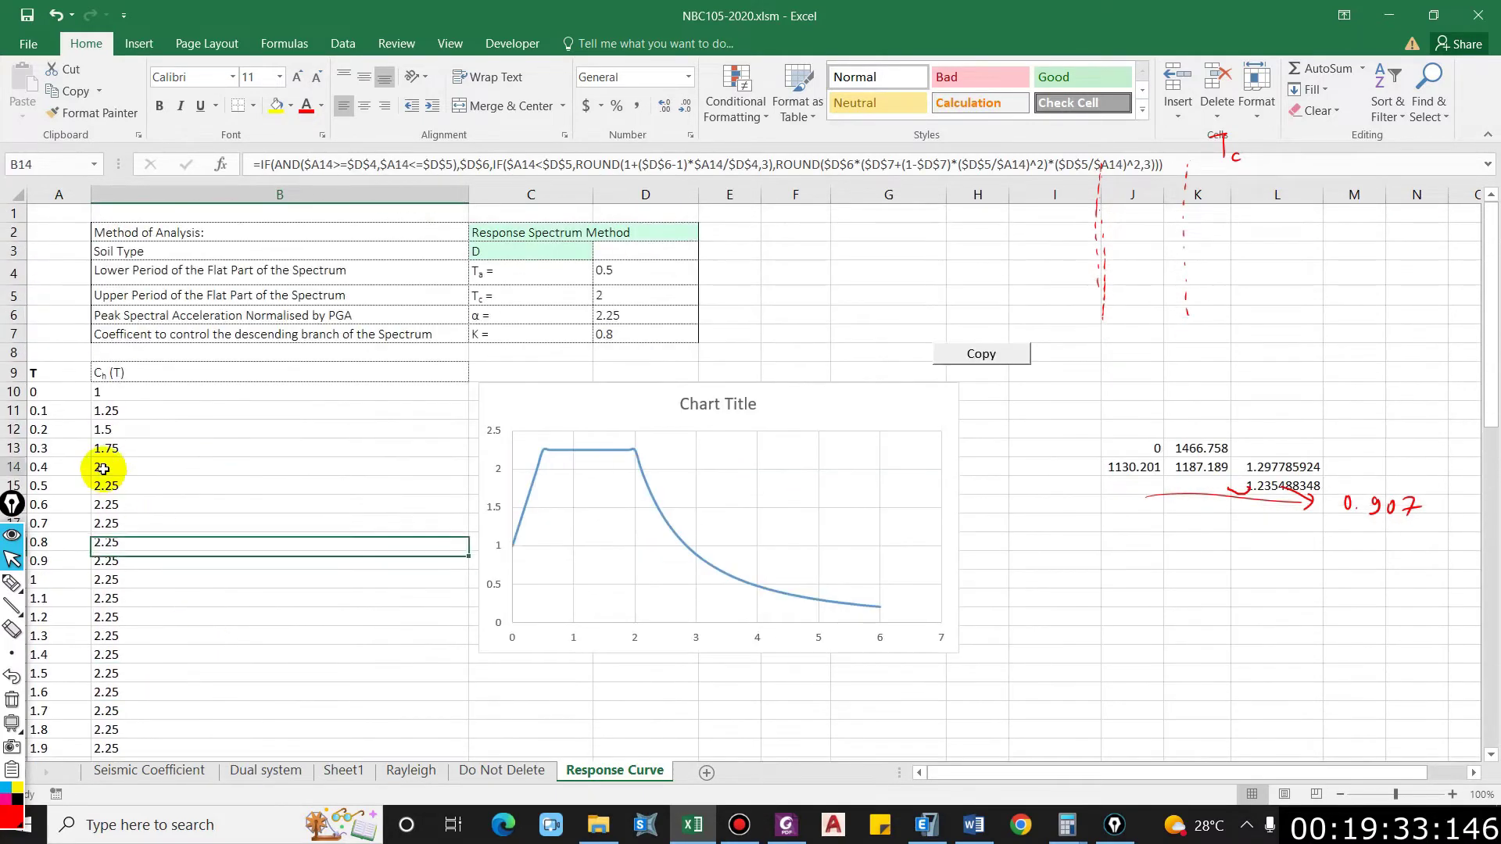
# Step: Copy all the period and Ch(T) values from 0 to 6 s, cells A10:B70, without the header row
pyautogui.moveTo(52, 392); pyautogui.dragTo(176, 782)
pyautogui.moveTo(47, 252); pyautogui.dragTo(154, 741)
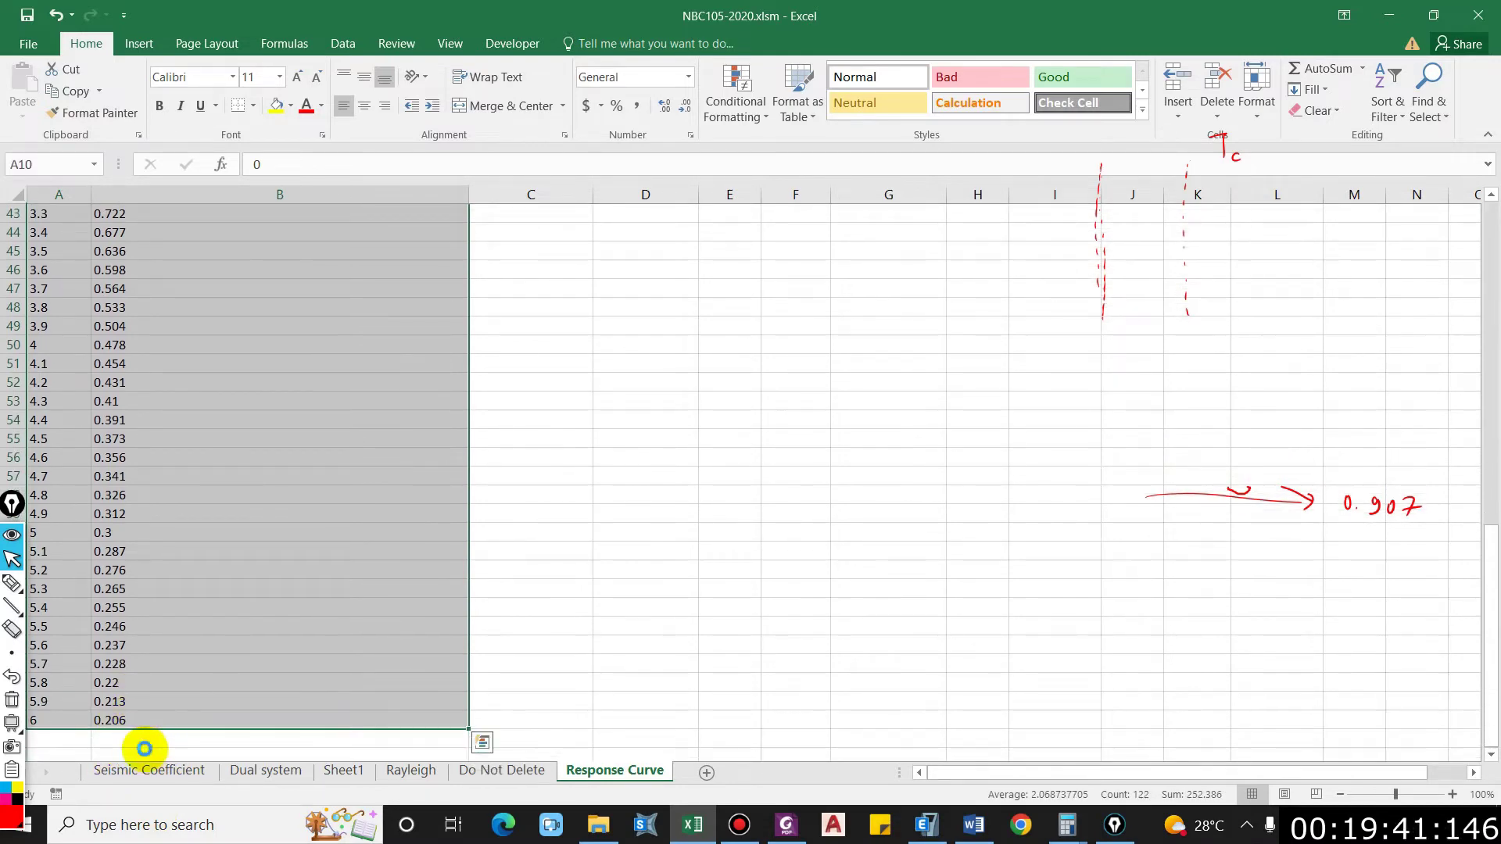
pyautogui.hotkey('ctrl', 'c')
# Step: Minimize Excel and the NBC 105 PDF, close Calculator, and discard the user-defined function definition in ETABS
pyautogui.click(1388, 15)
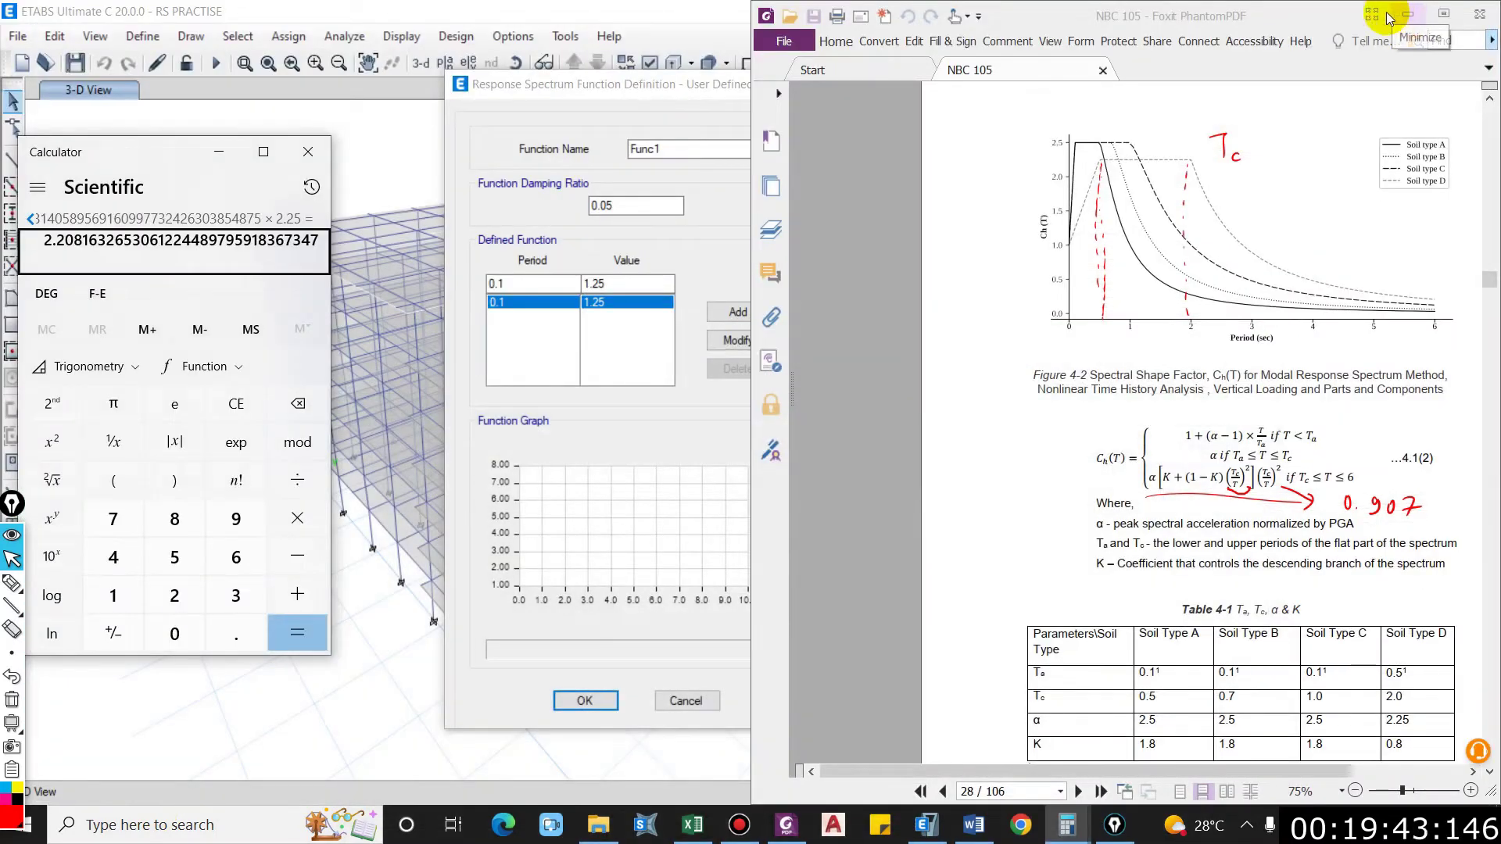
pyautogui.click(1410, 15)
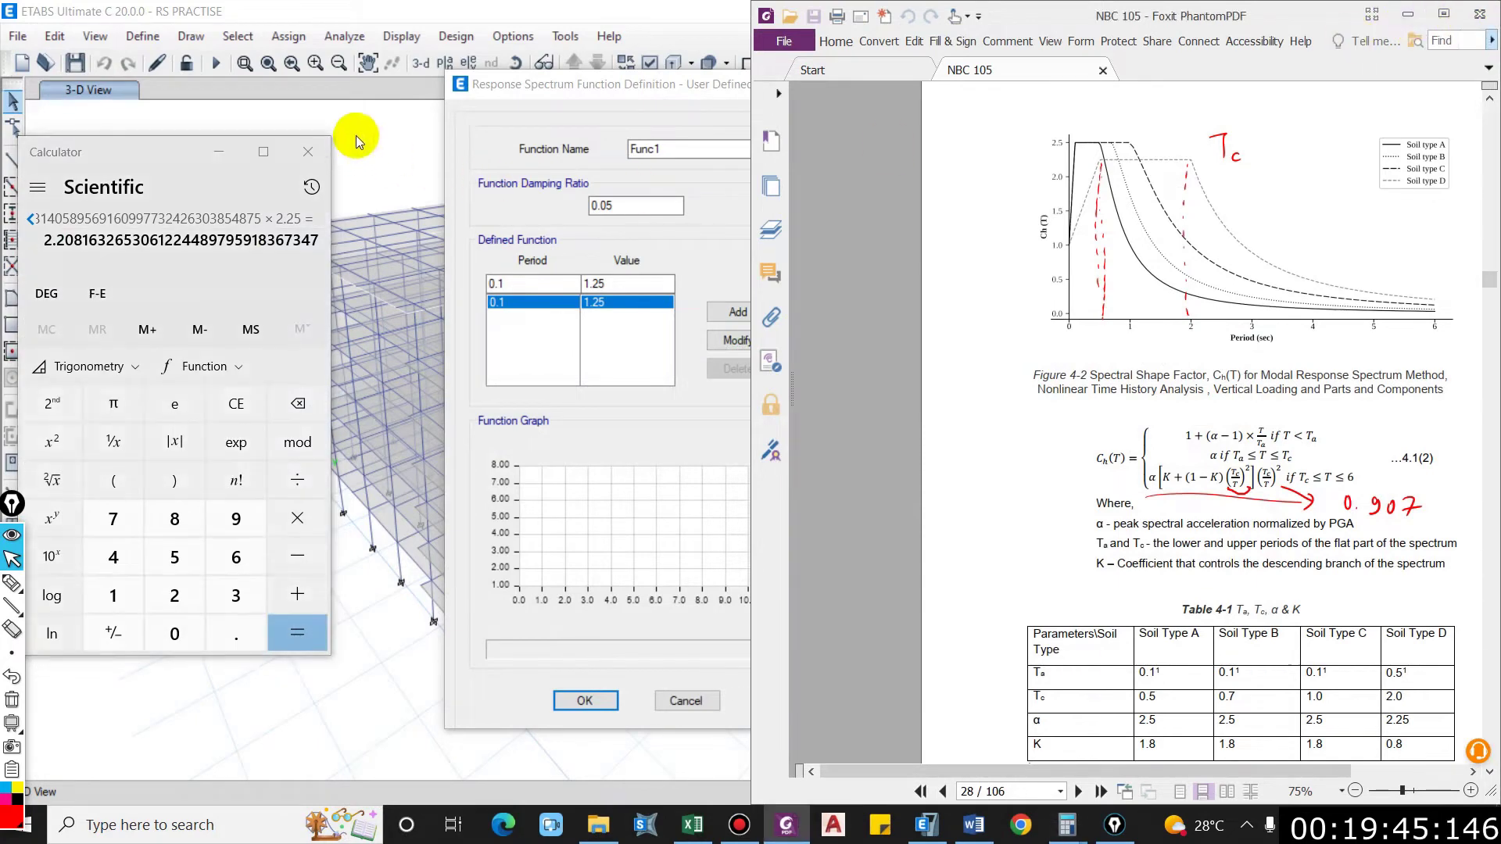
pyautogui.click(1409, 16)
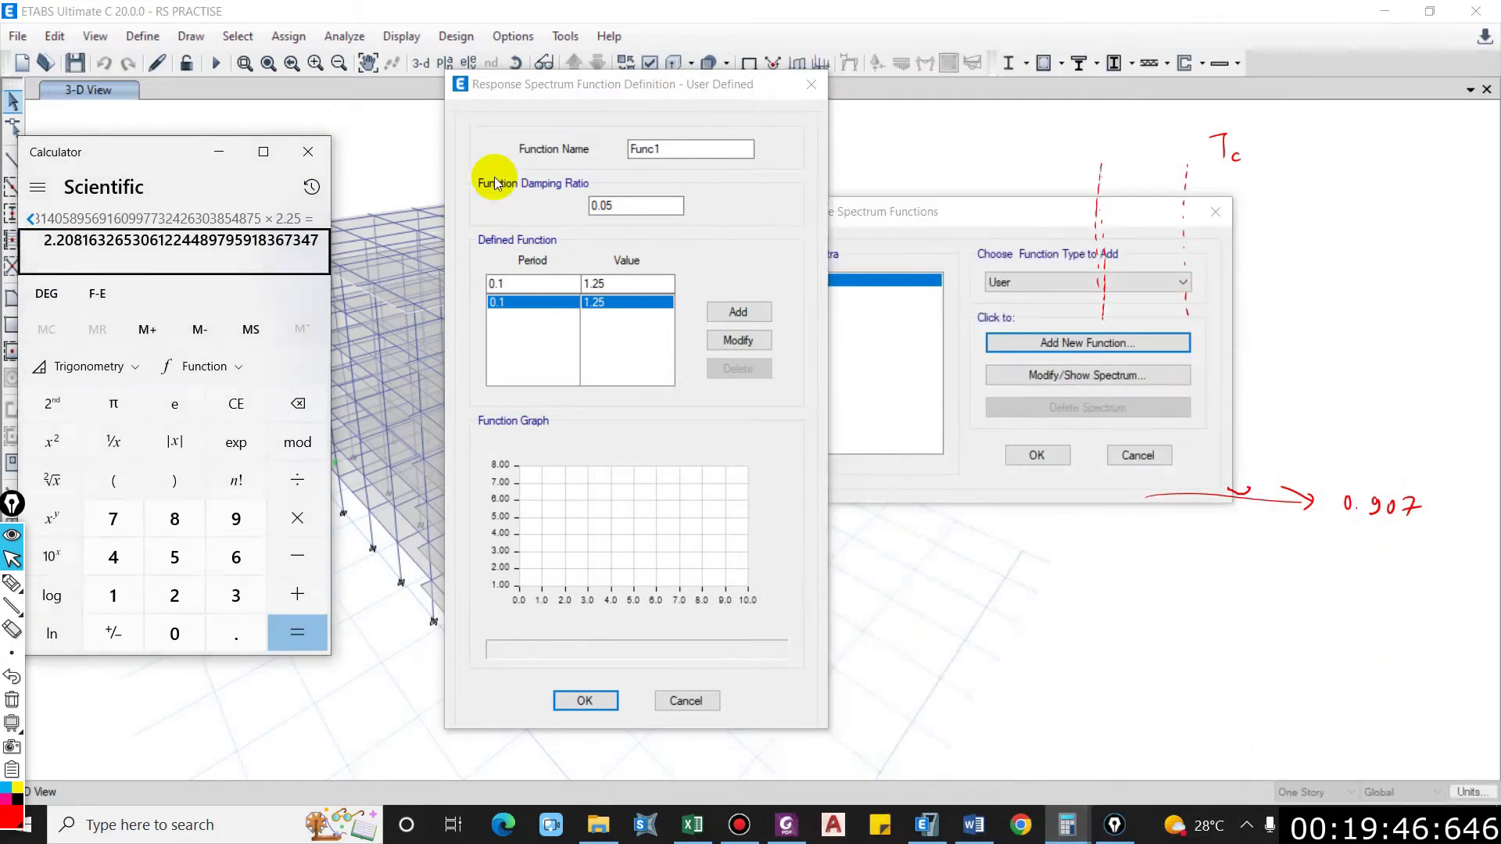
pyautogui.click(308, 152)
pyautogui.click(811, 85)
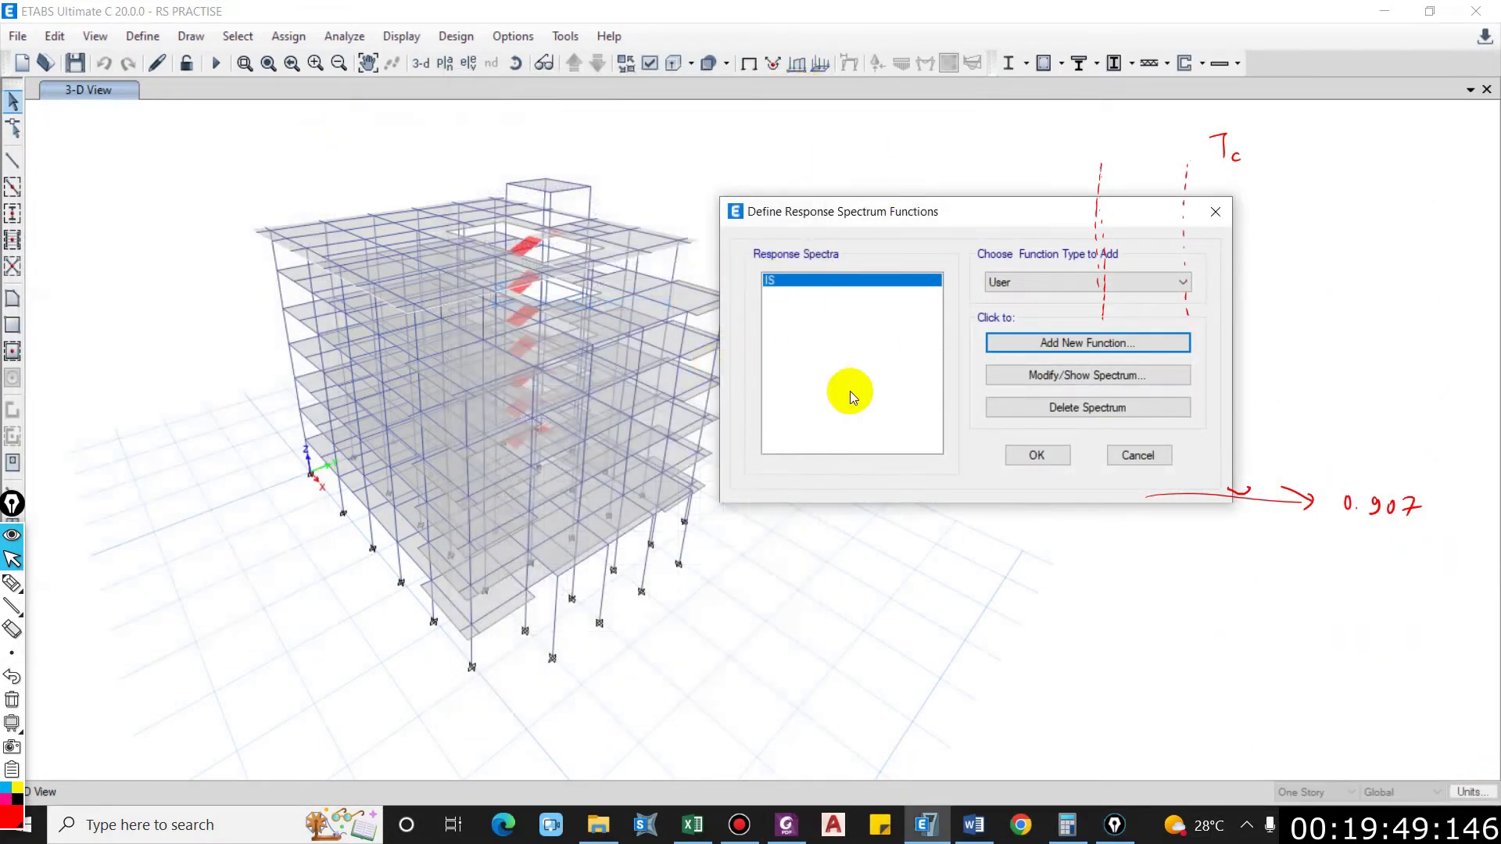
pyautogui.click(1046, 282)
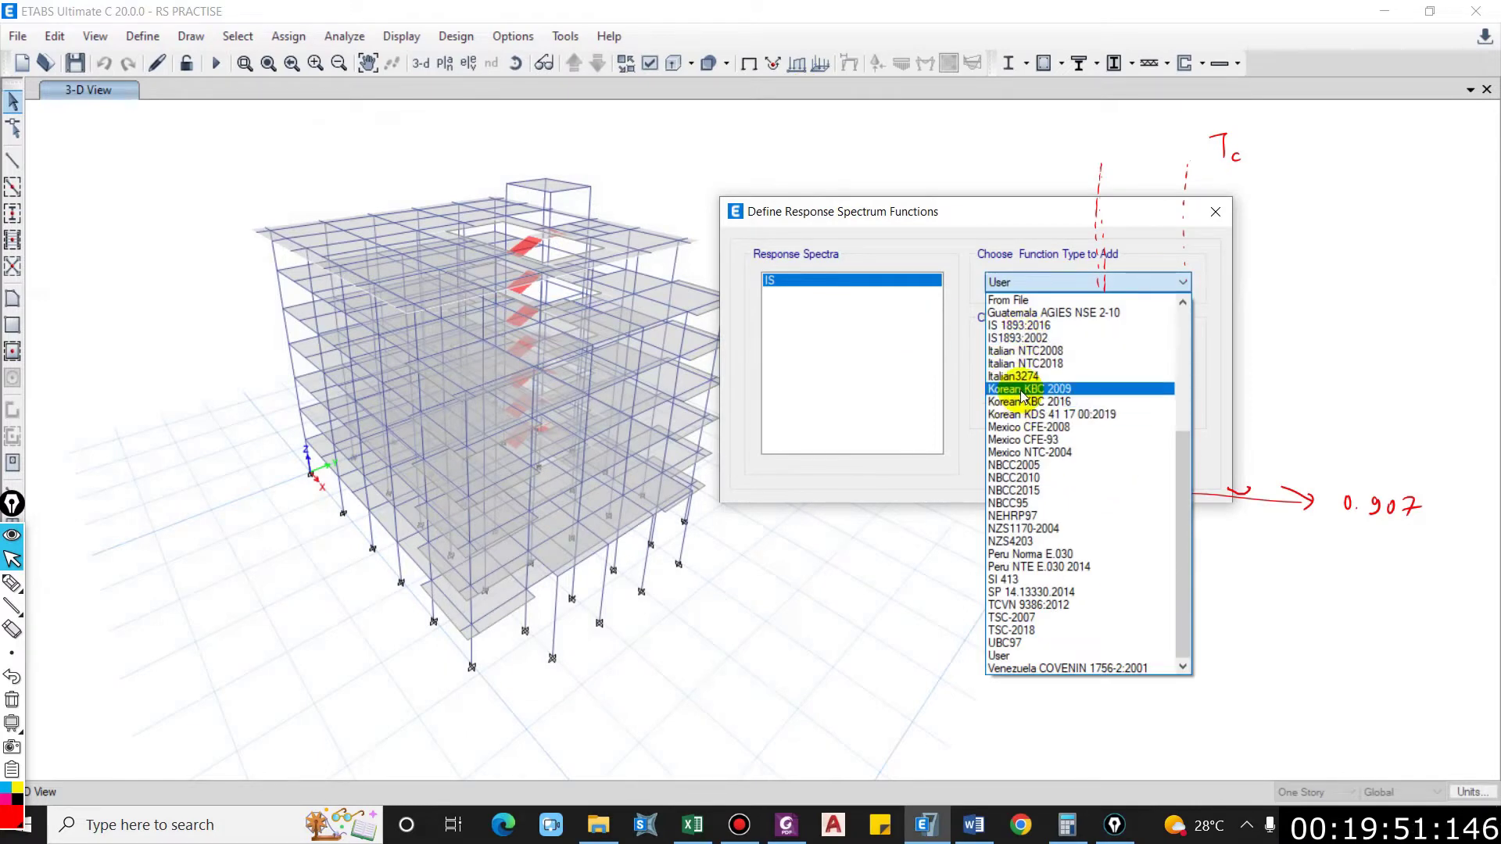
pyautogui.scroll(2, 1014, 416)
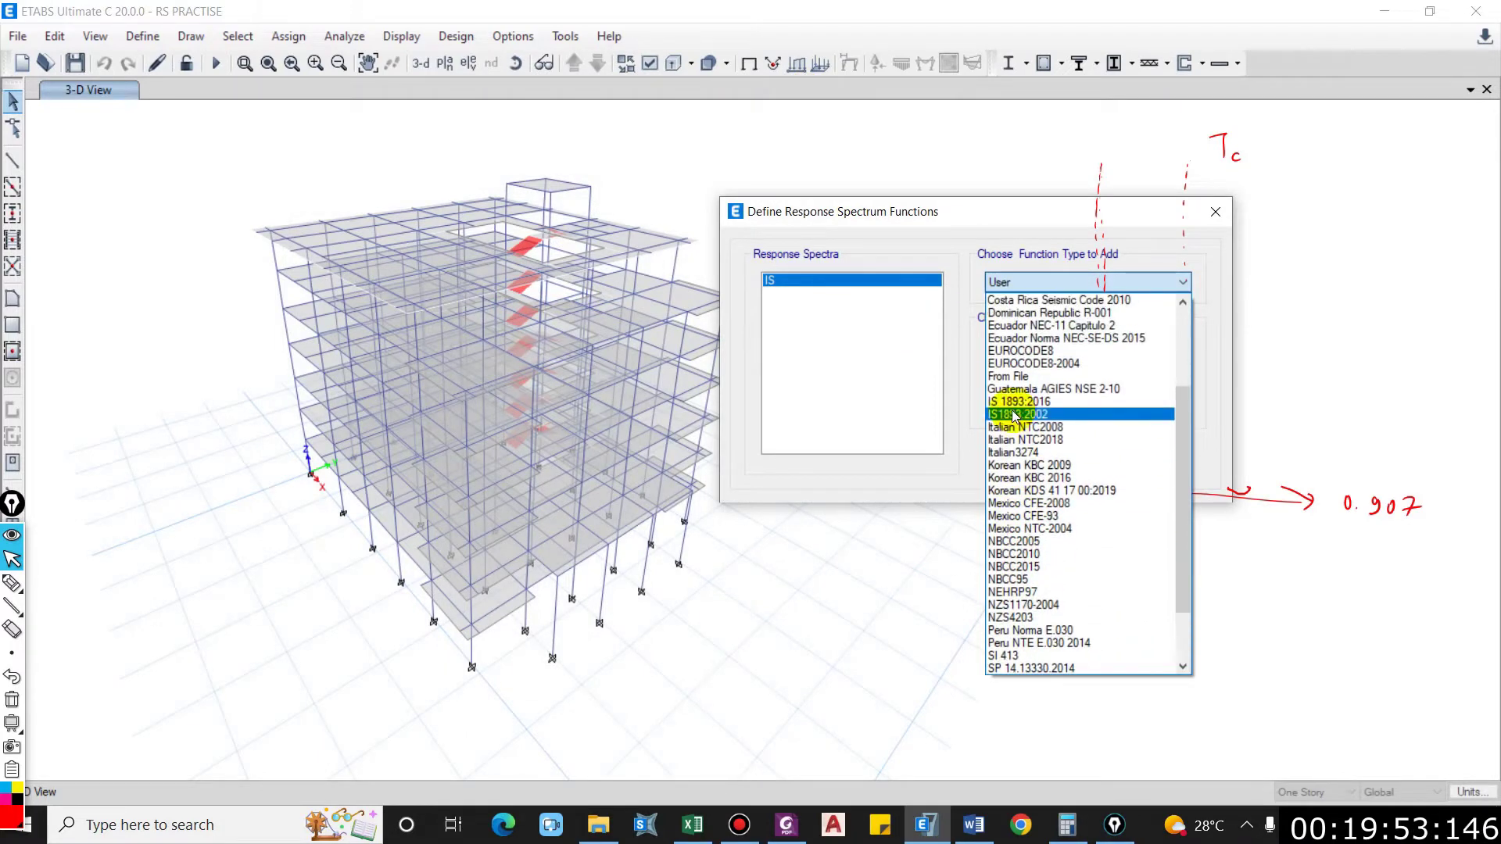
pyautogui.click(1013, 376)
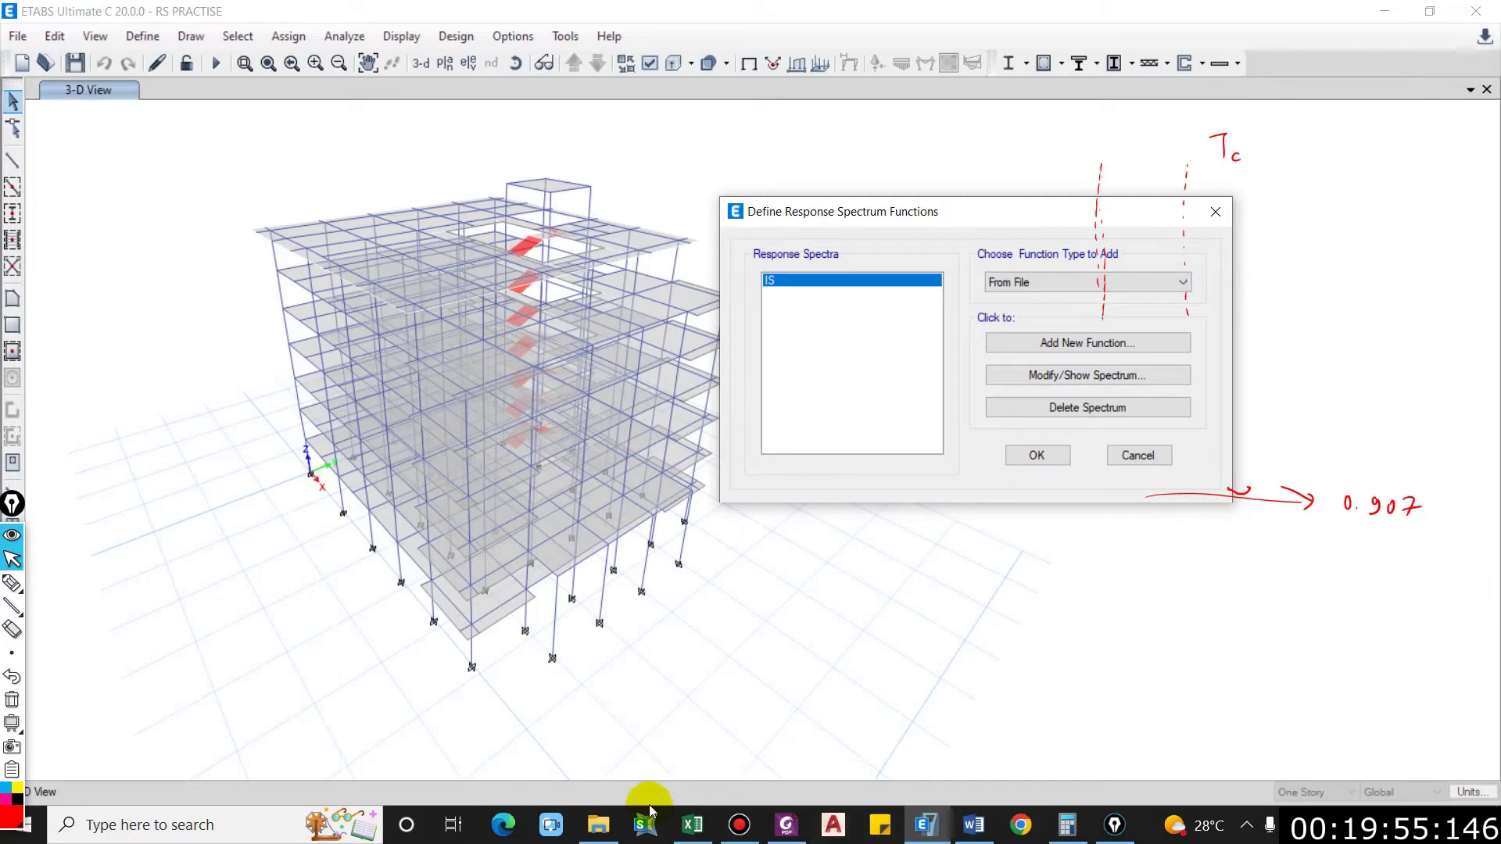
pyautogui.click(1154, 458)
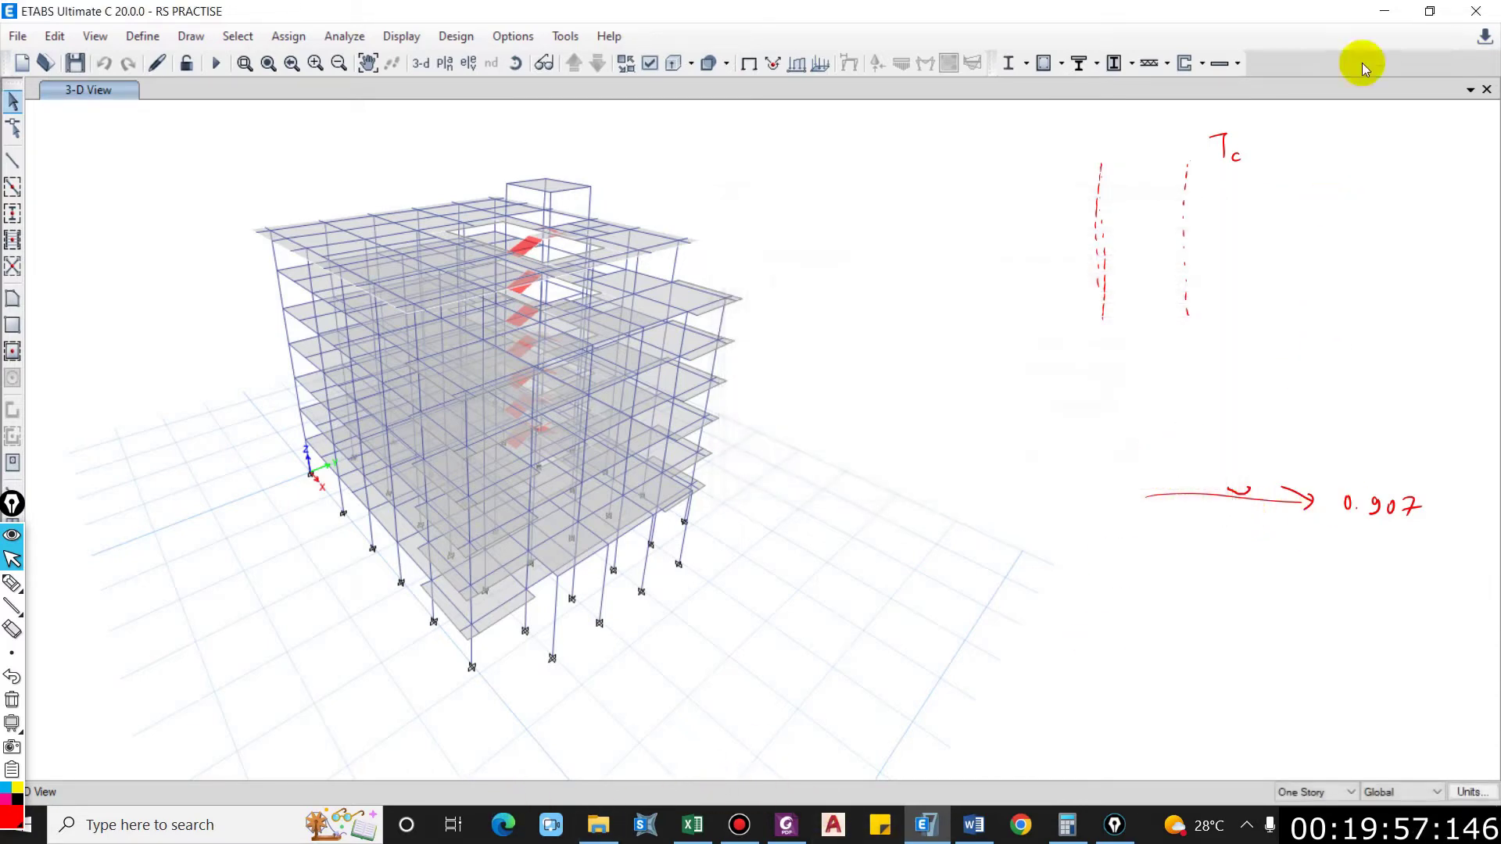
# Step: Clear all the red pen annotations from the screen
pyautogui.click(11, 721)
pyautogui.click(11, 721)
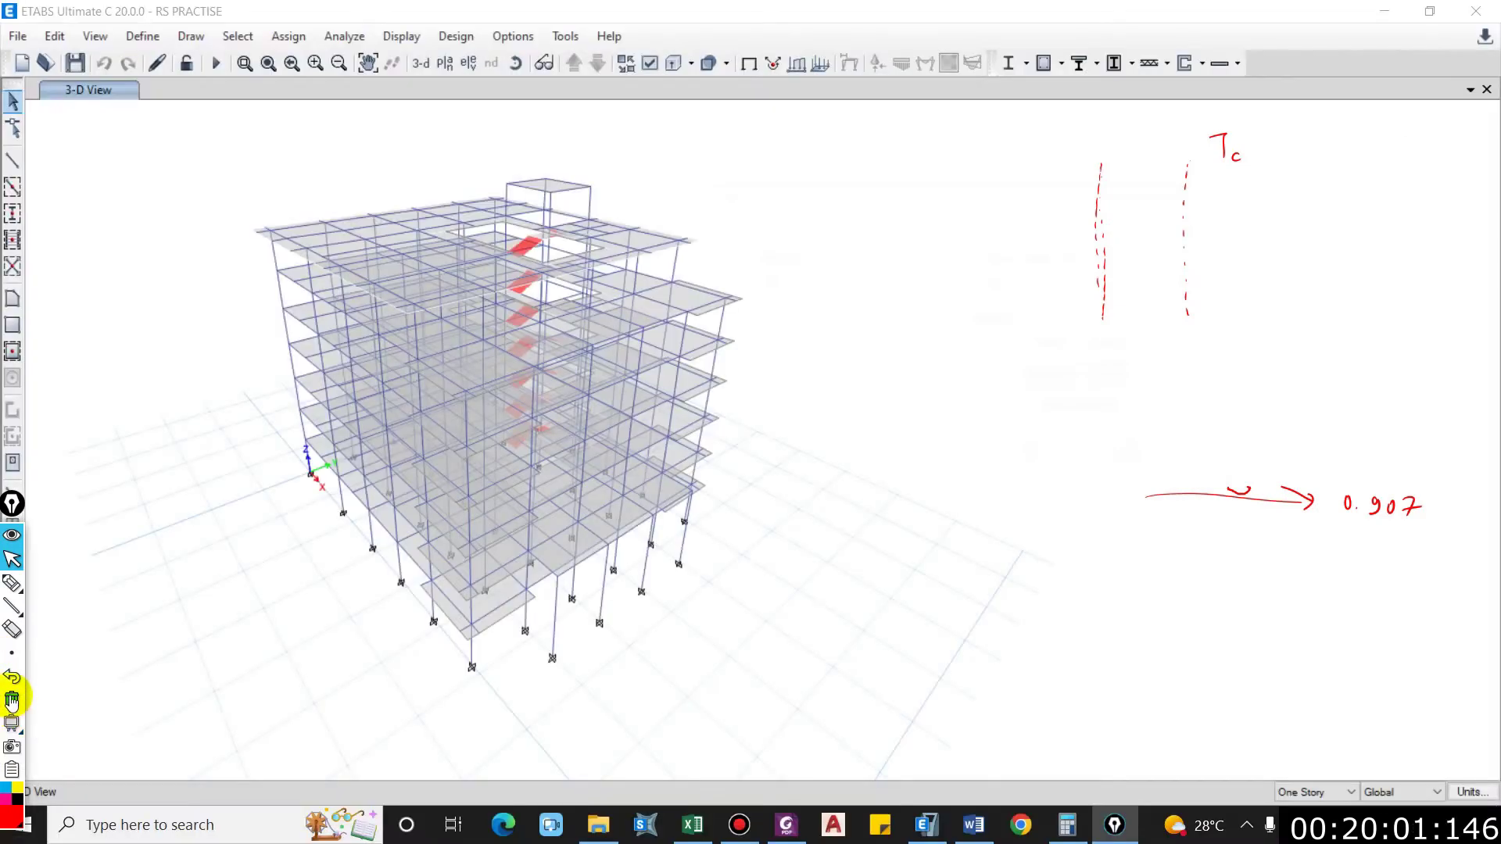
pyautogui.click(11, 700)
# Step: Minimize ETABS and create a new text document on the desktop named RS NBC.txt
pyautogui.click(1381, 11)
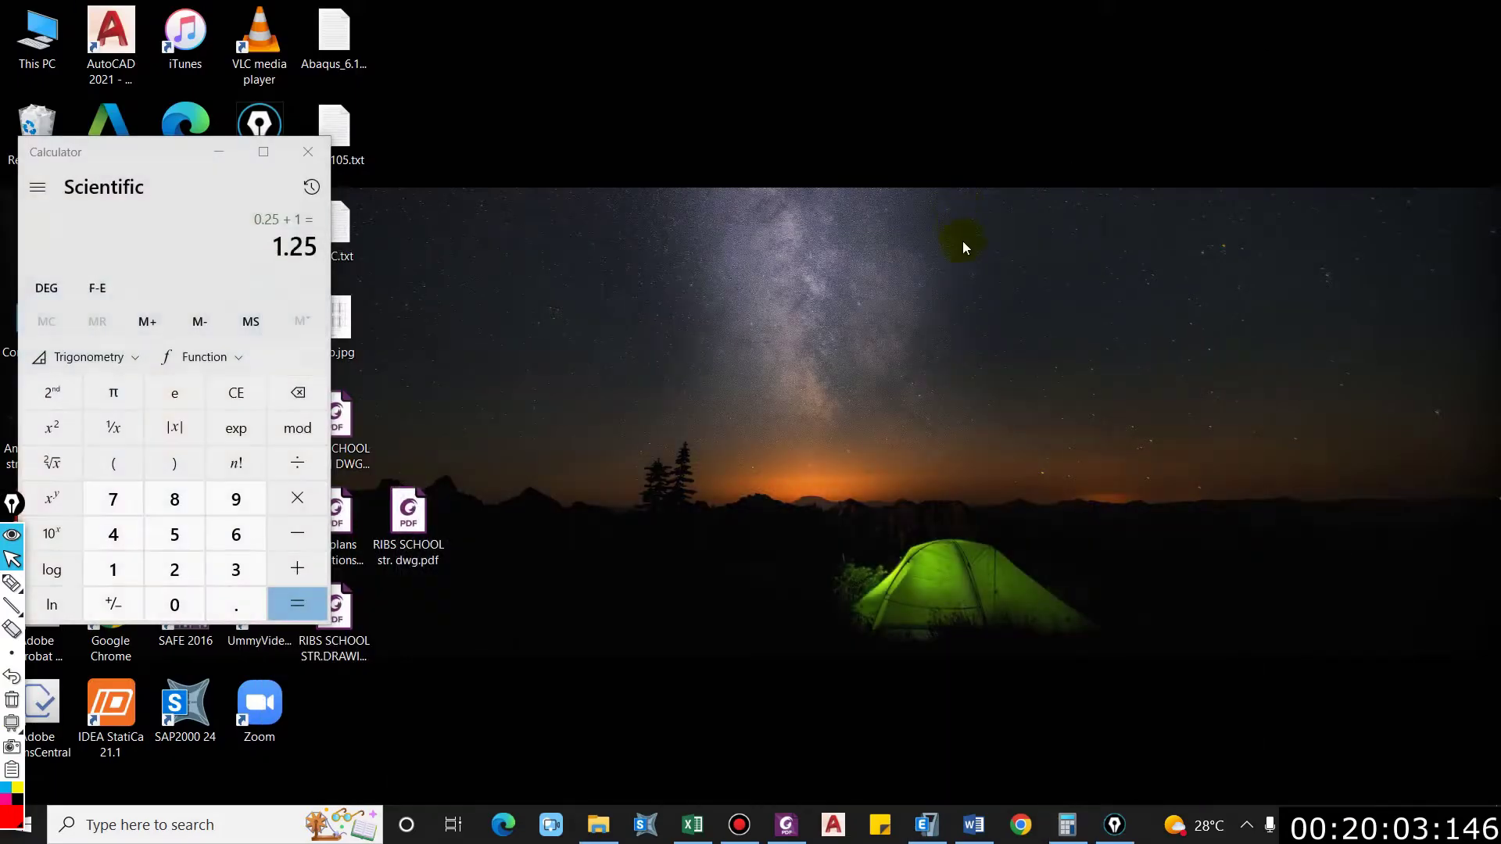
pyautogui.rightClick(957, 211)
pyautogui.moveTo(818, 382)
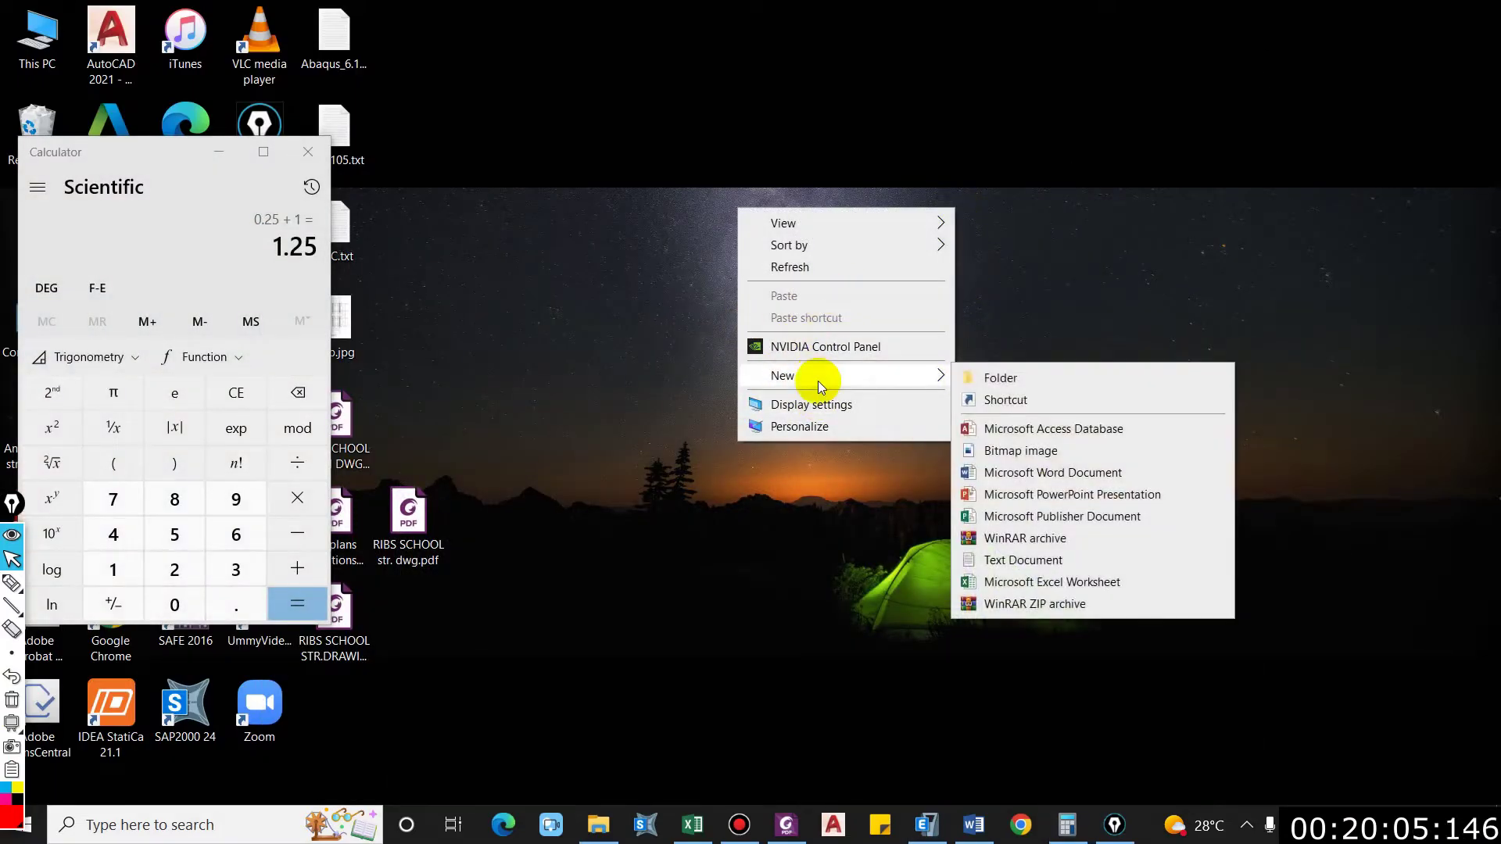
pyautogui.click(1016, 560)
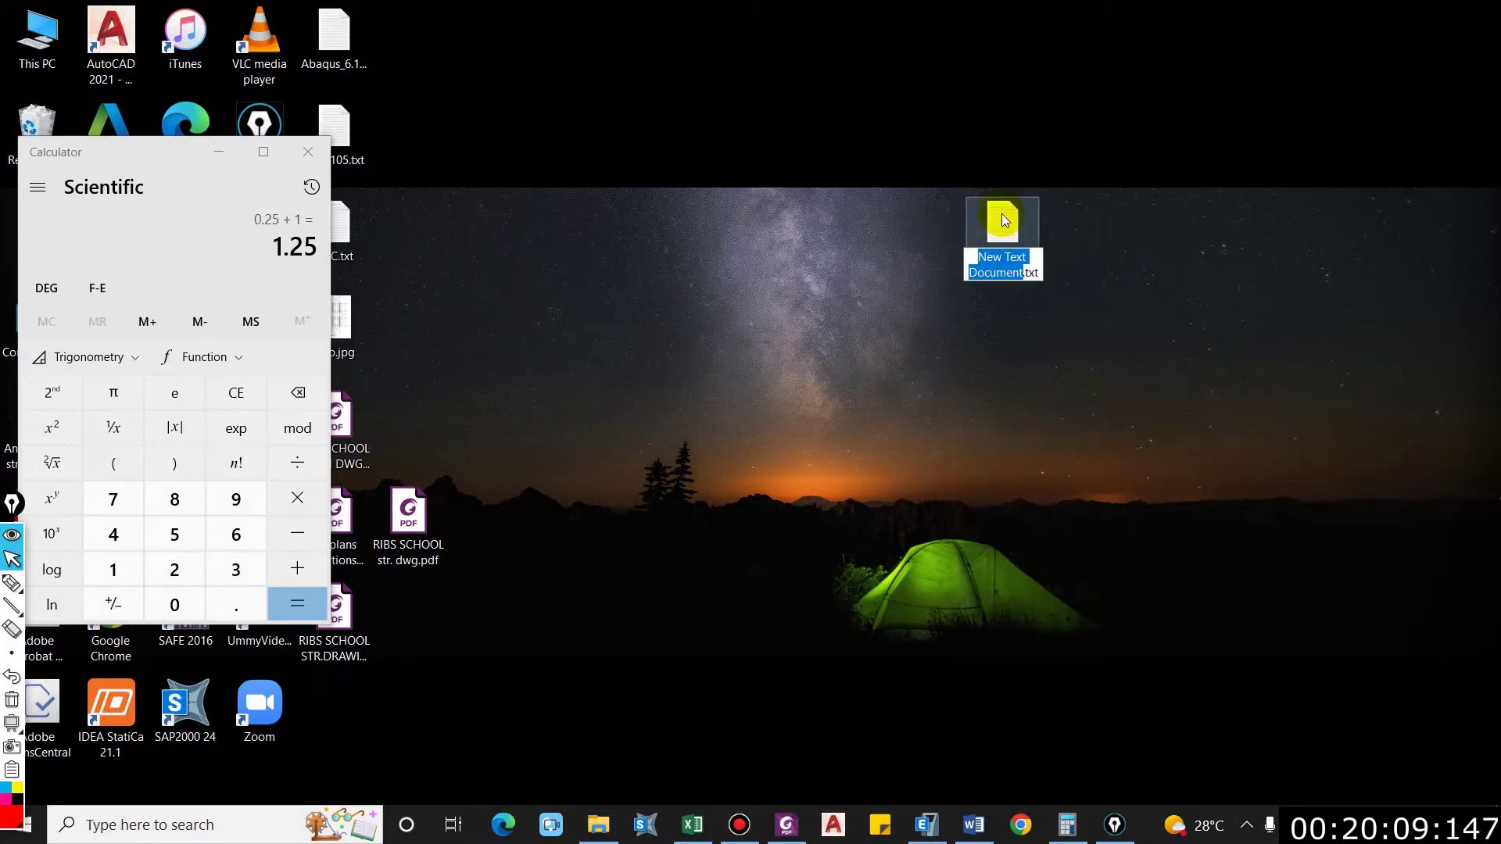
pyautogui.write('R')
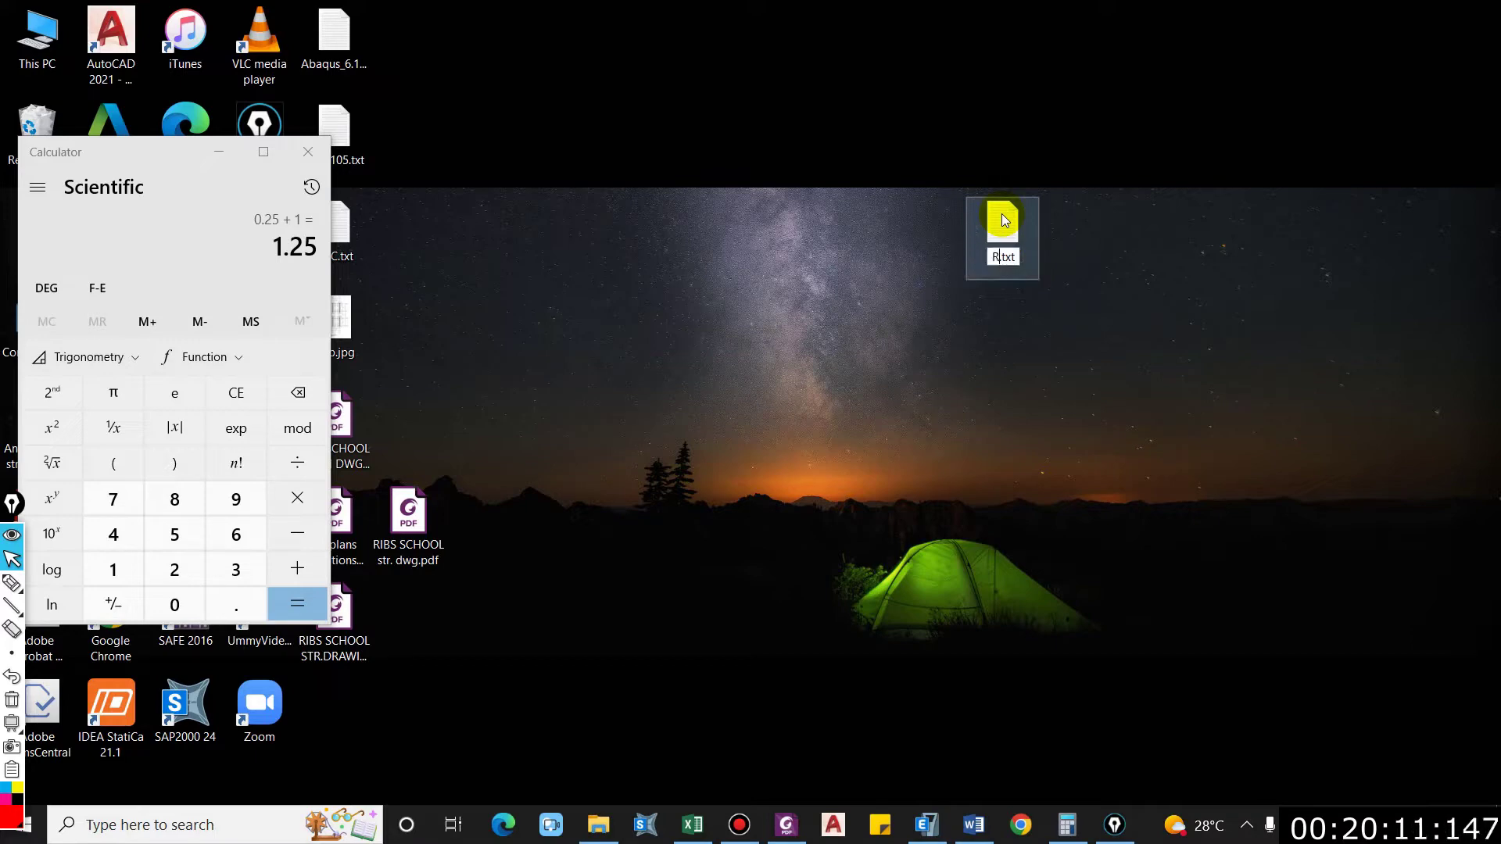
pyautogui.write('S NBC')
pyautogui.press('Return')
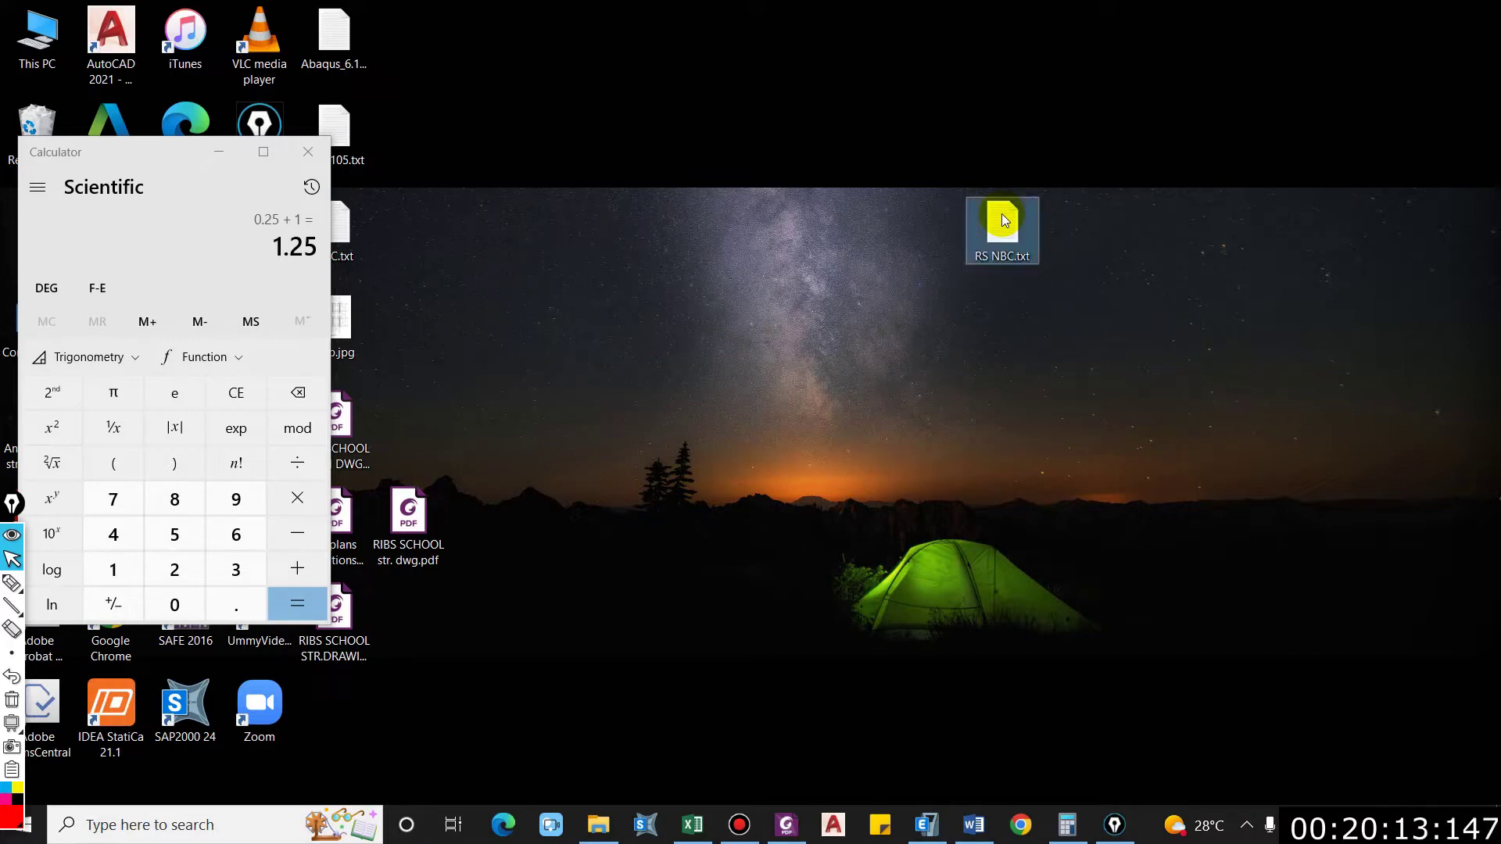
# Step: Paste the copied period and Ch(T) values into RS NBC.txt in Notepad, save the file and close it
pyautogui.doubleClick(1001, 214)
pyautogui.hotkey('ctrl', 'v')
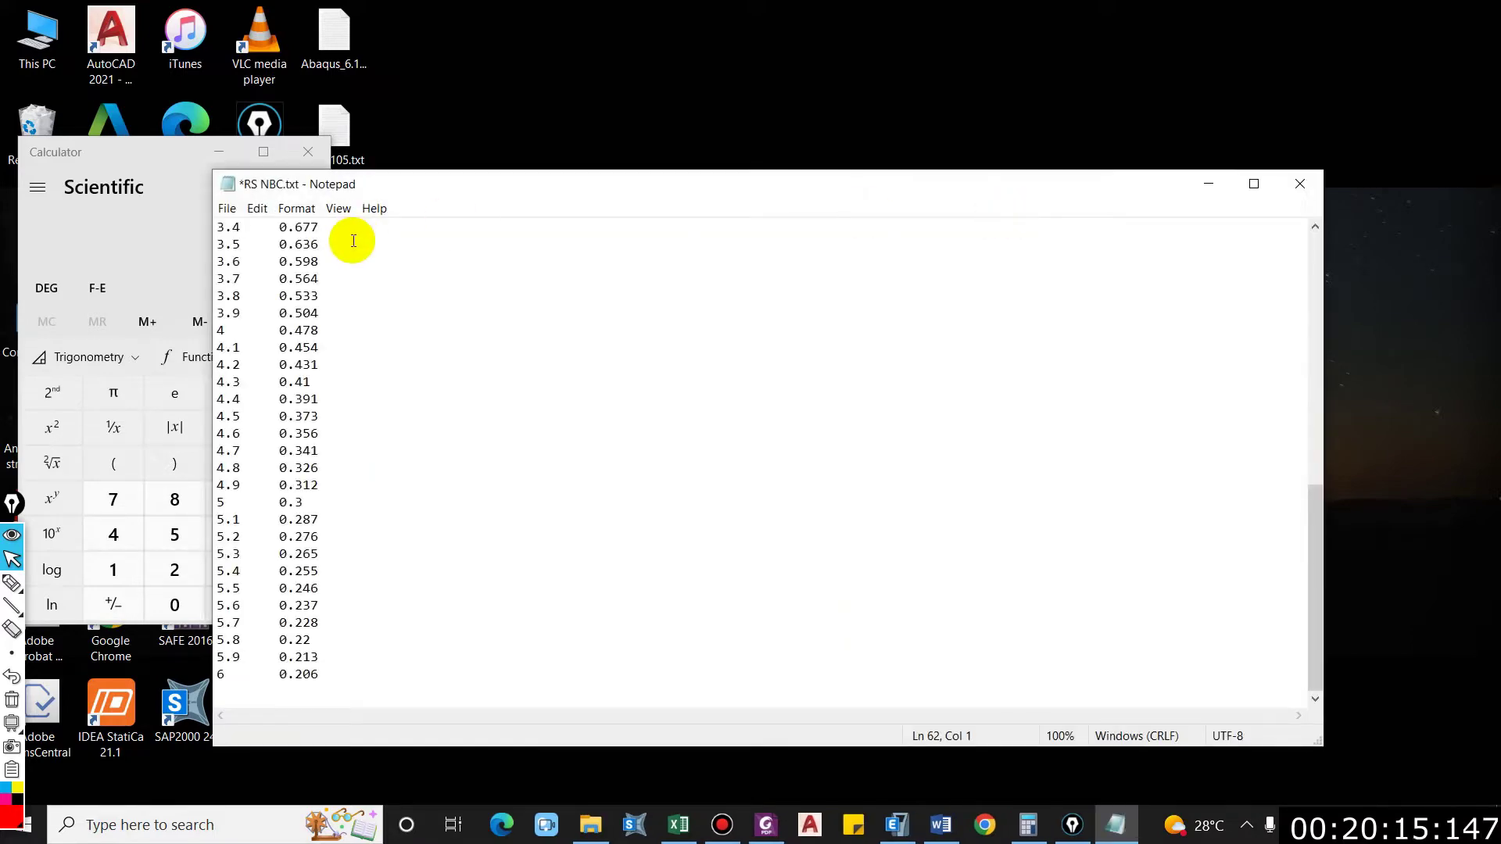
pyautogui.scroll(11, 354, 241)
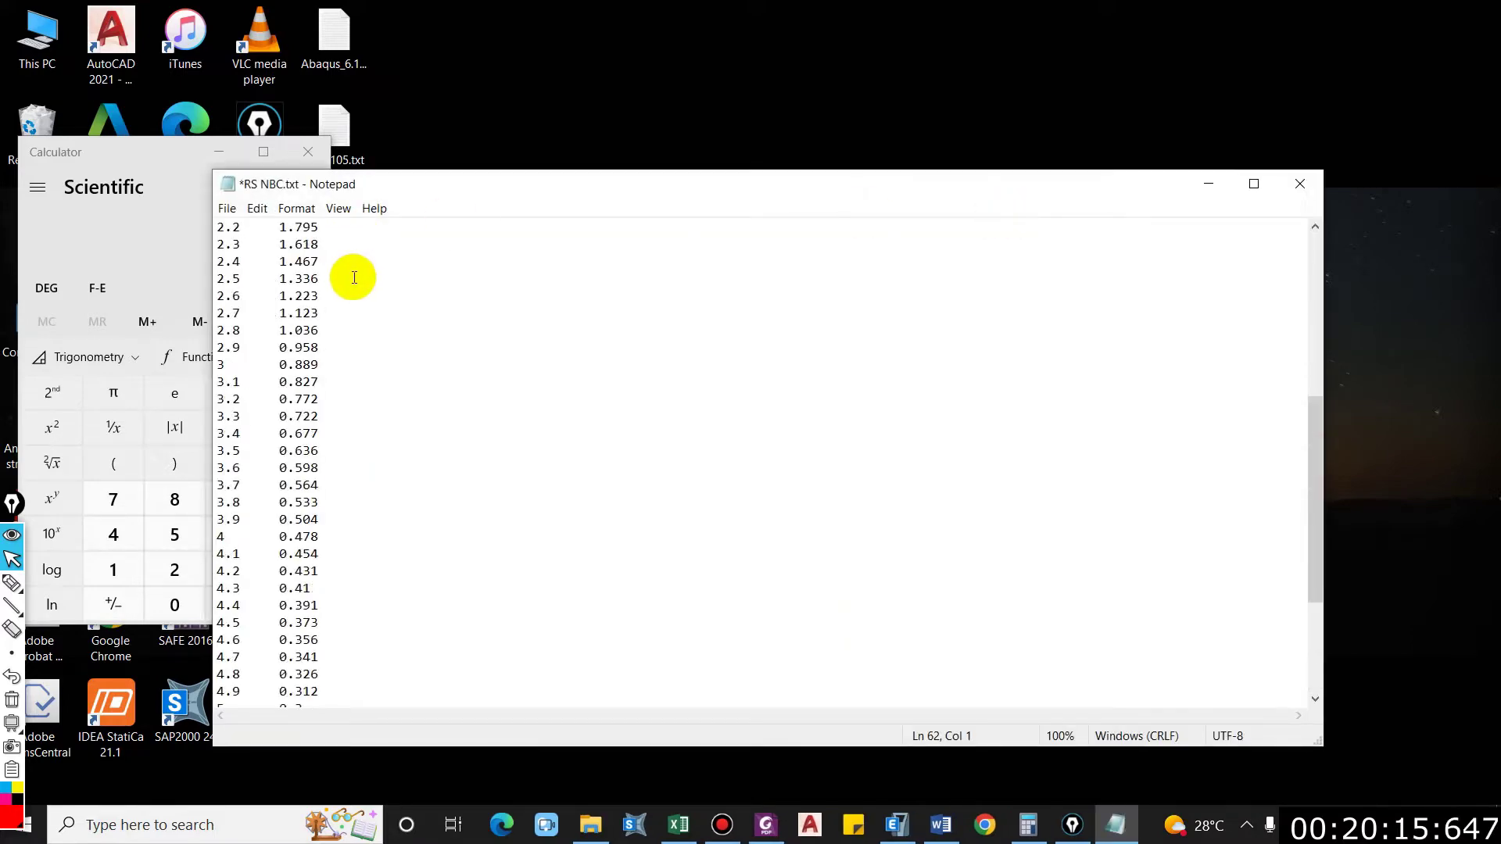
pyautogui.click(227, 208)
pyautogui.click(249, 286)
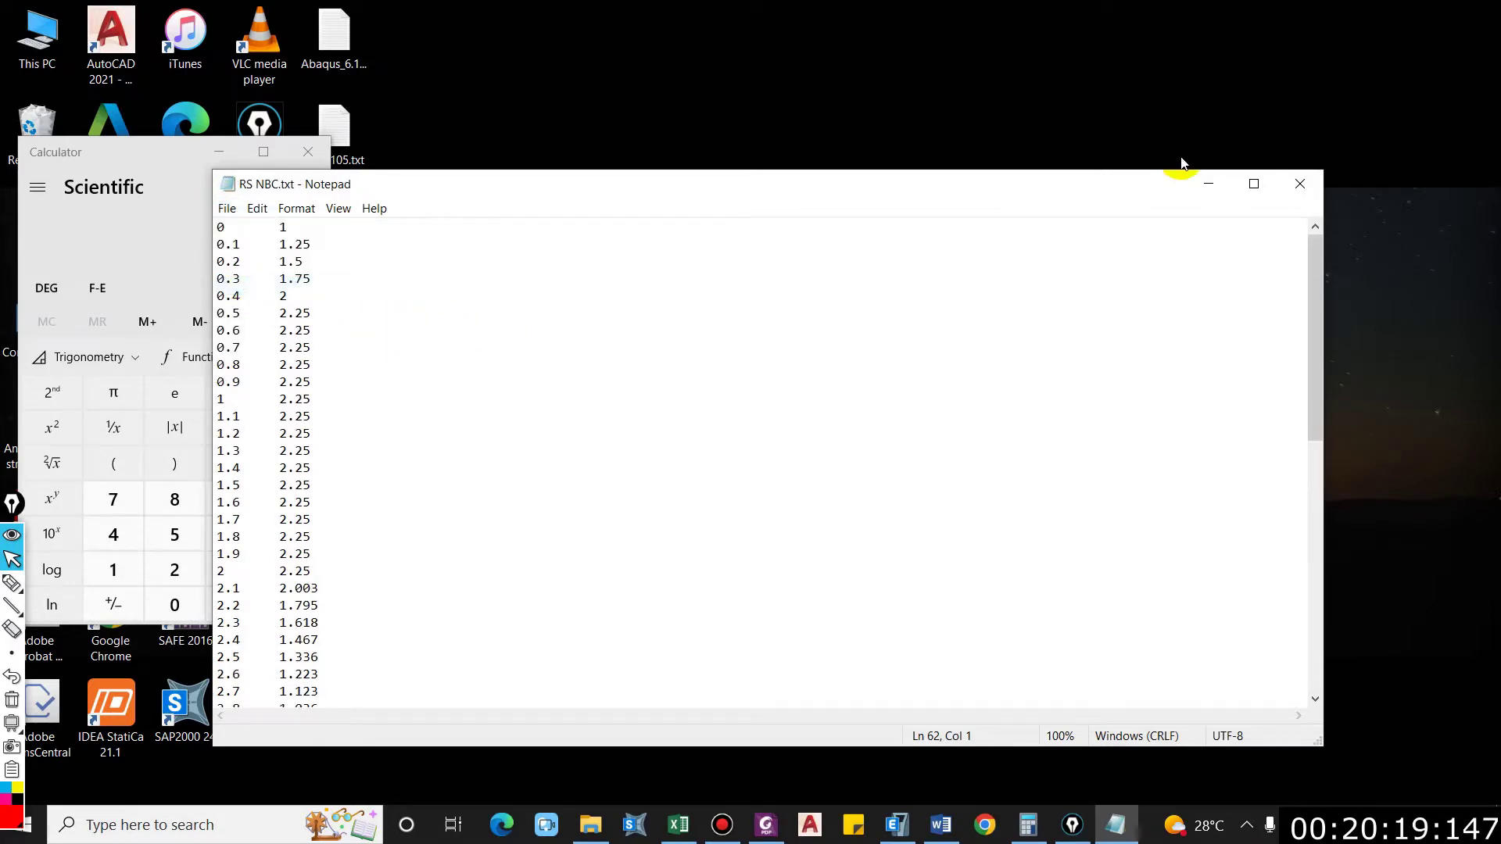
pyautogui.click(1300, 184)
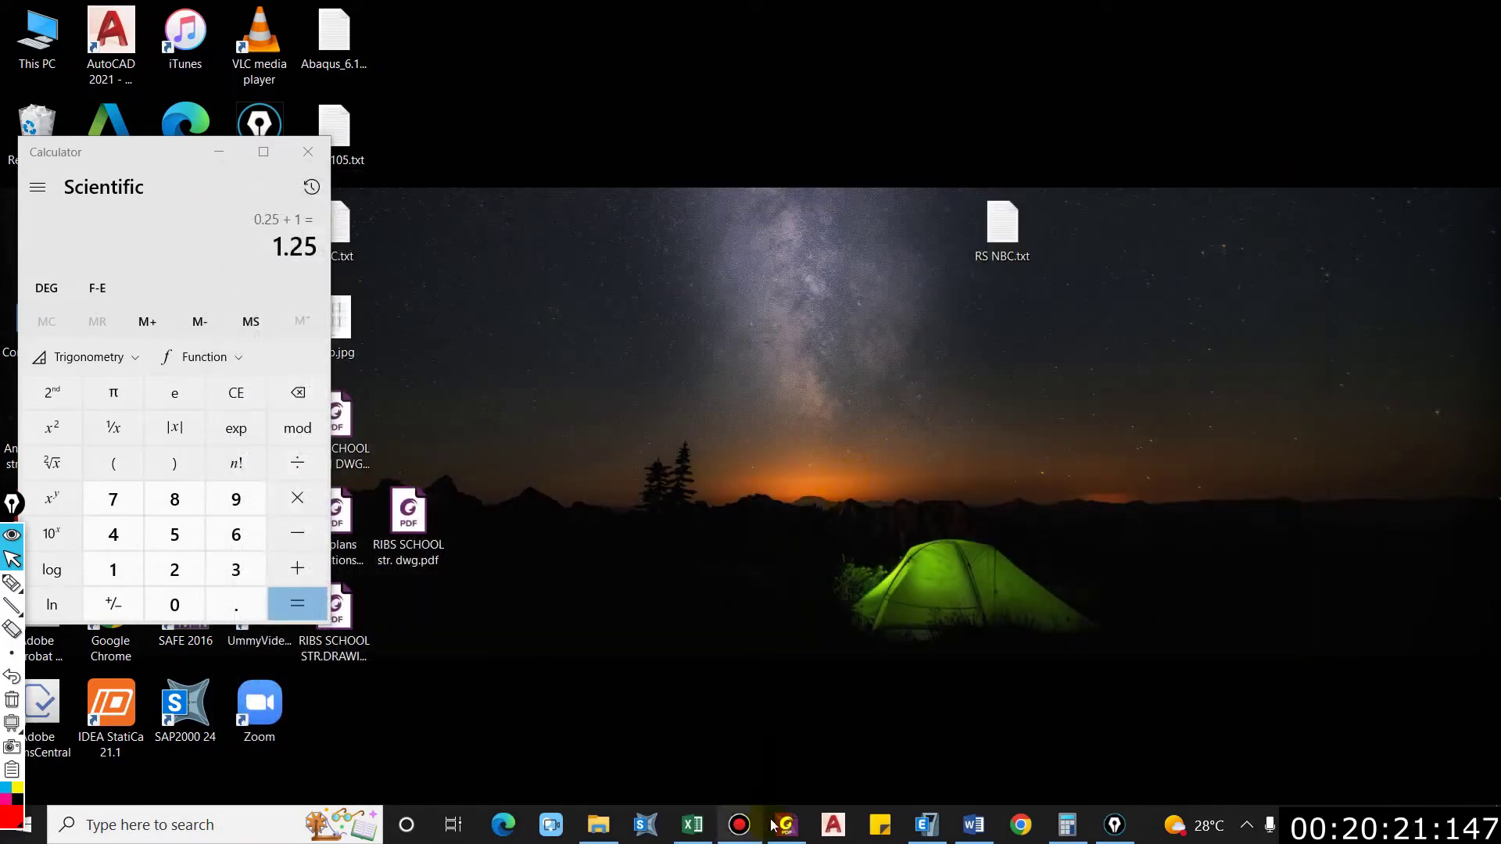
# Step: Switch back to ETABS and open the response spectrum function definitions
pyautogui.moveTo(701, 829)
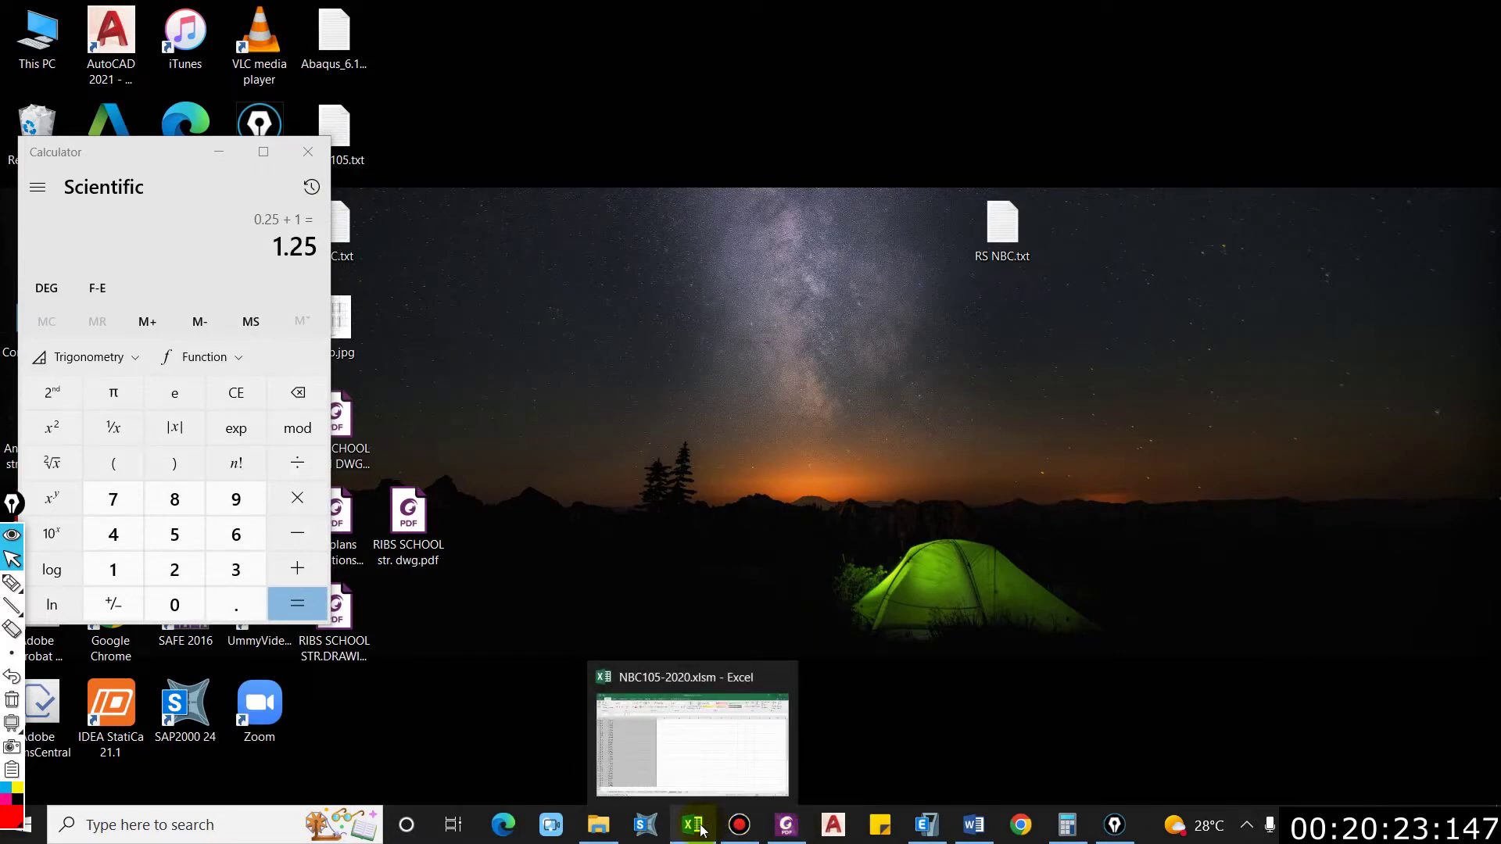
pyautogui.click(928, 823)
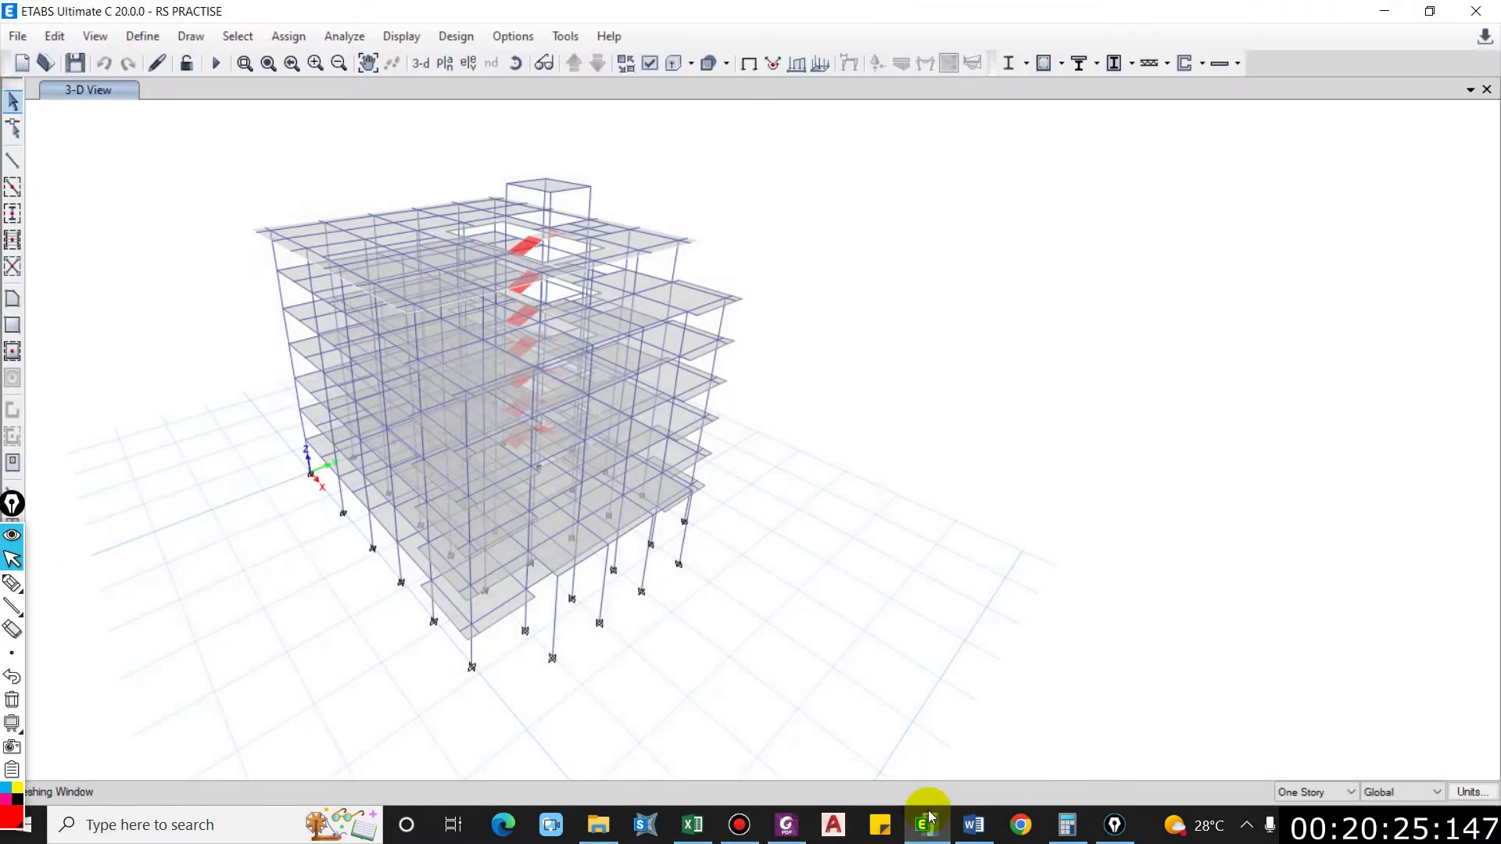
pyautogui.click(1132, 835)
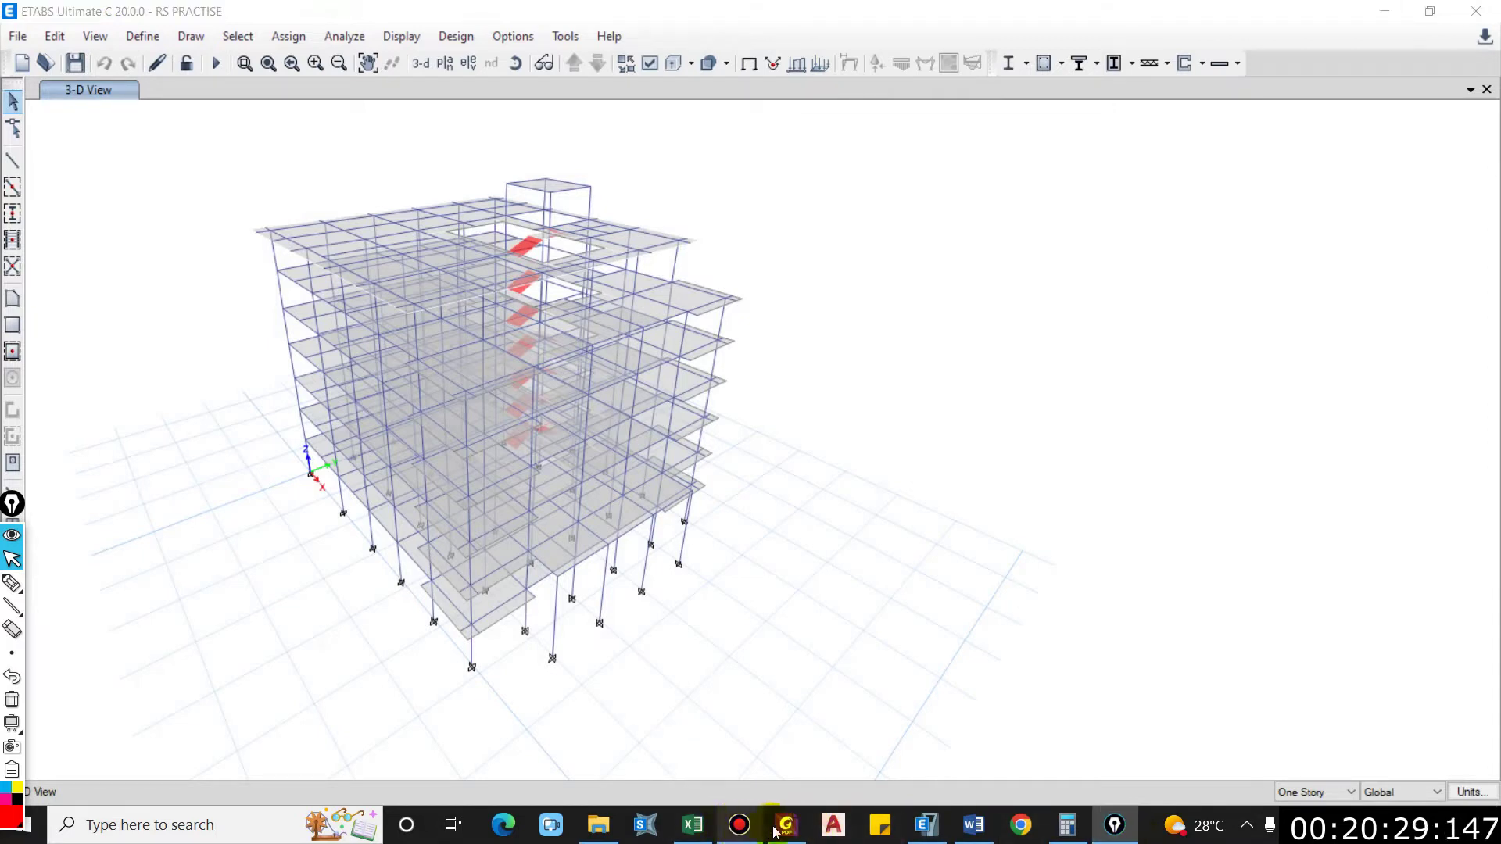
pyautogui.click(1142, 497)
pyautogui.click(143, 38)
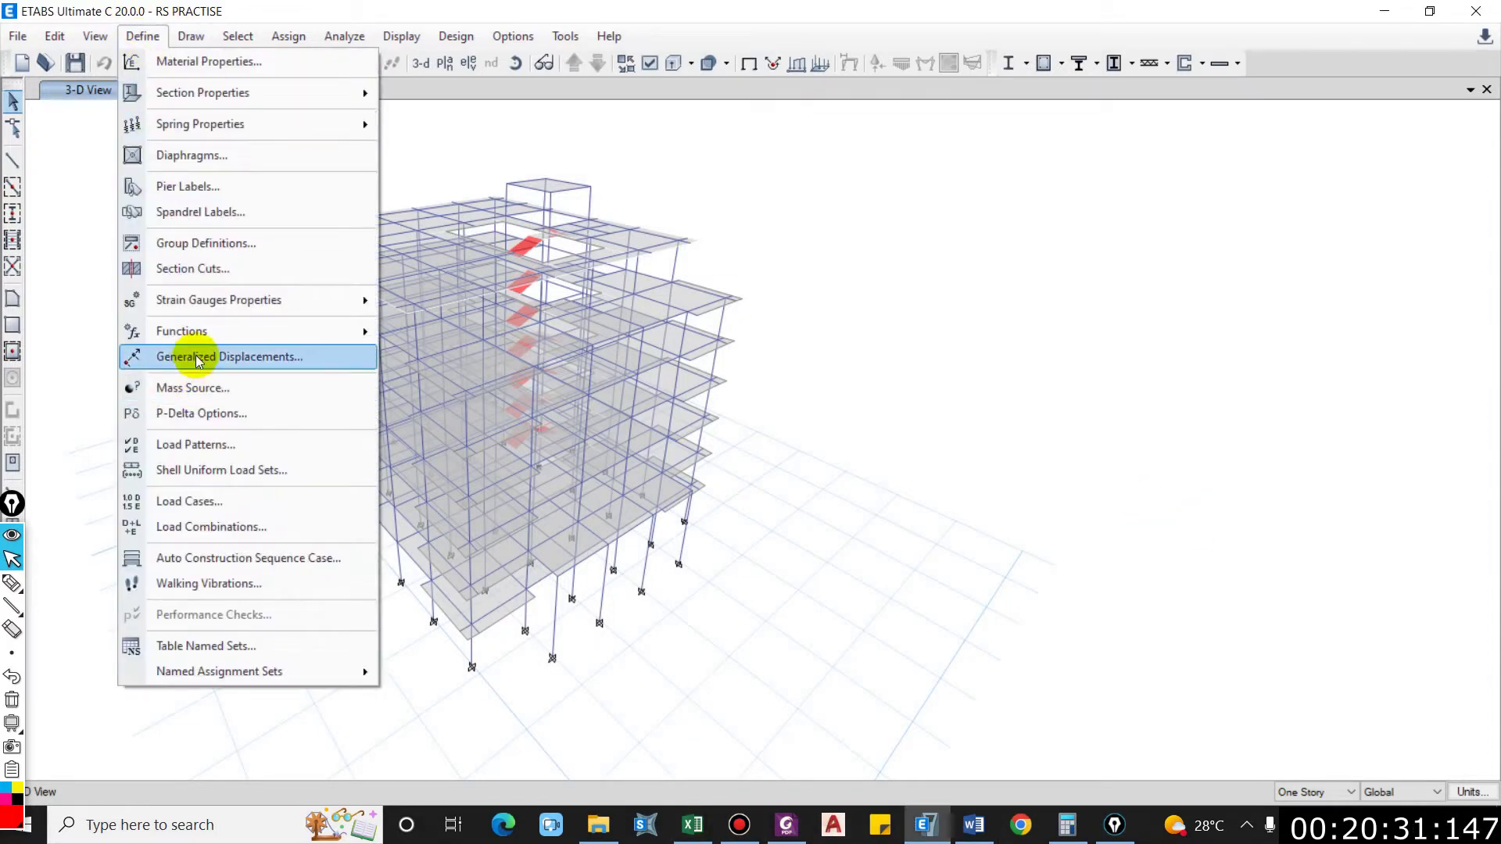
pyautogui.moveTo(208, 333)
pyautogui.click(407, 341)
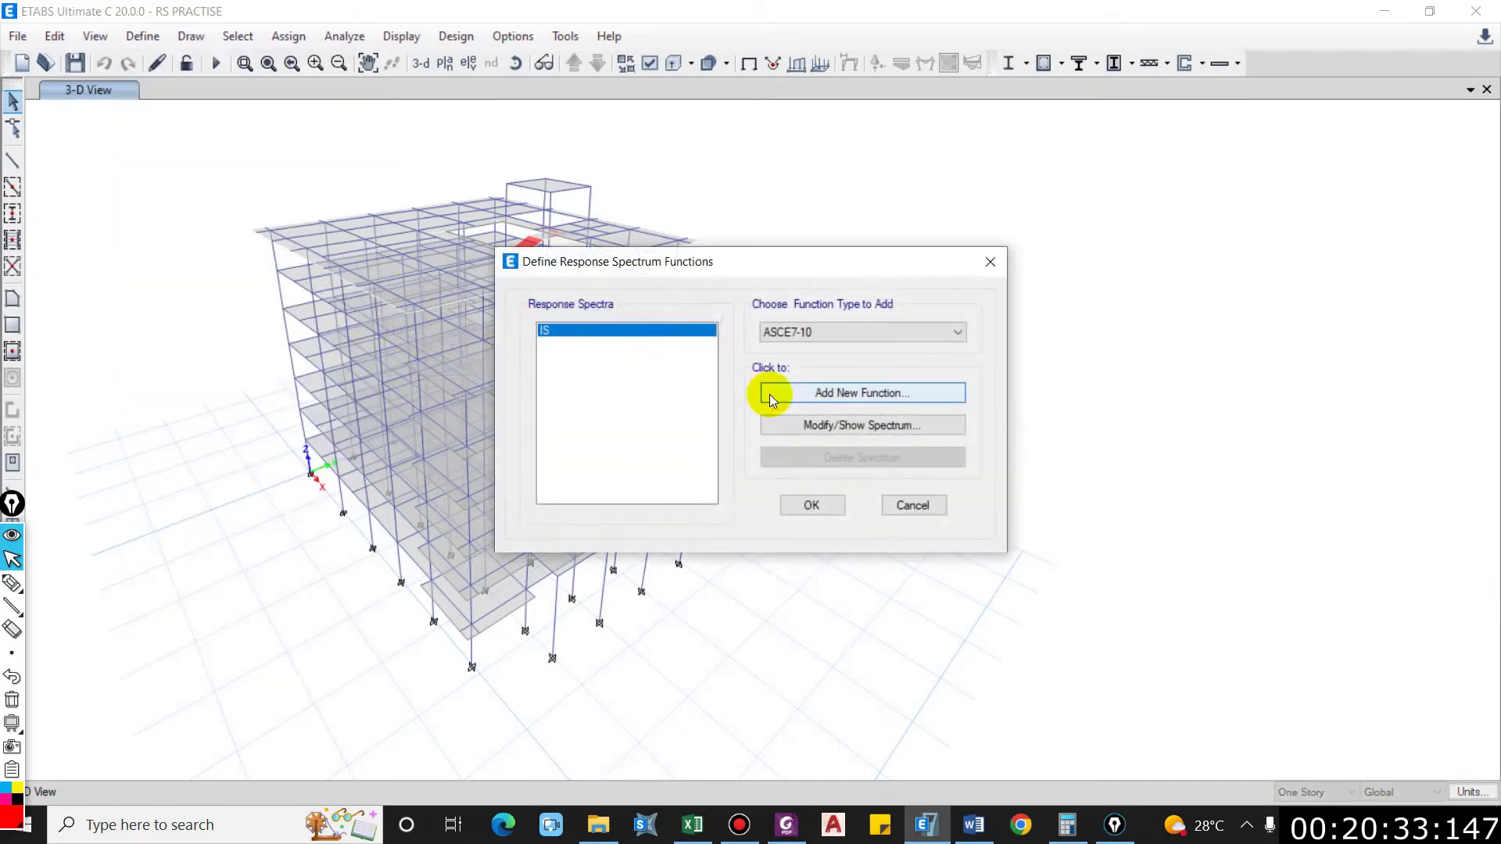
# Step: Add a new response spectrum function of the From File type
pyautogui.click(860, 402)
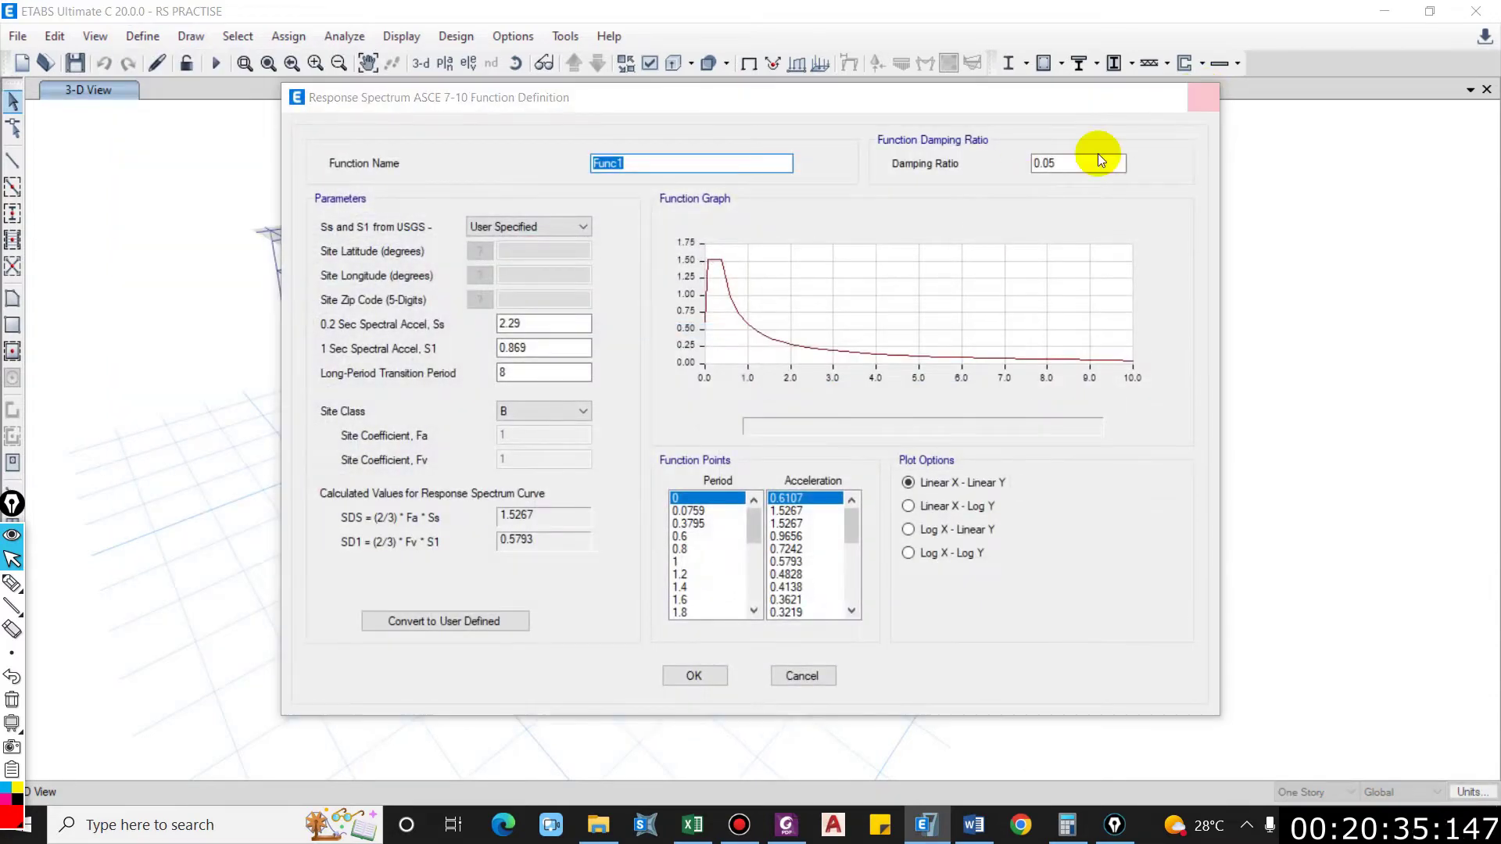
pyautogui.press('Escape')
pyautogui.click(834, 334)
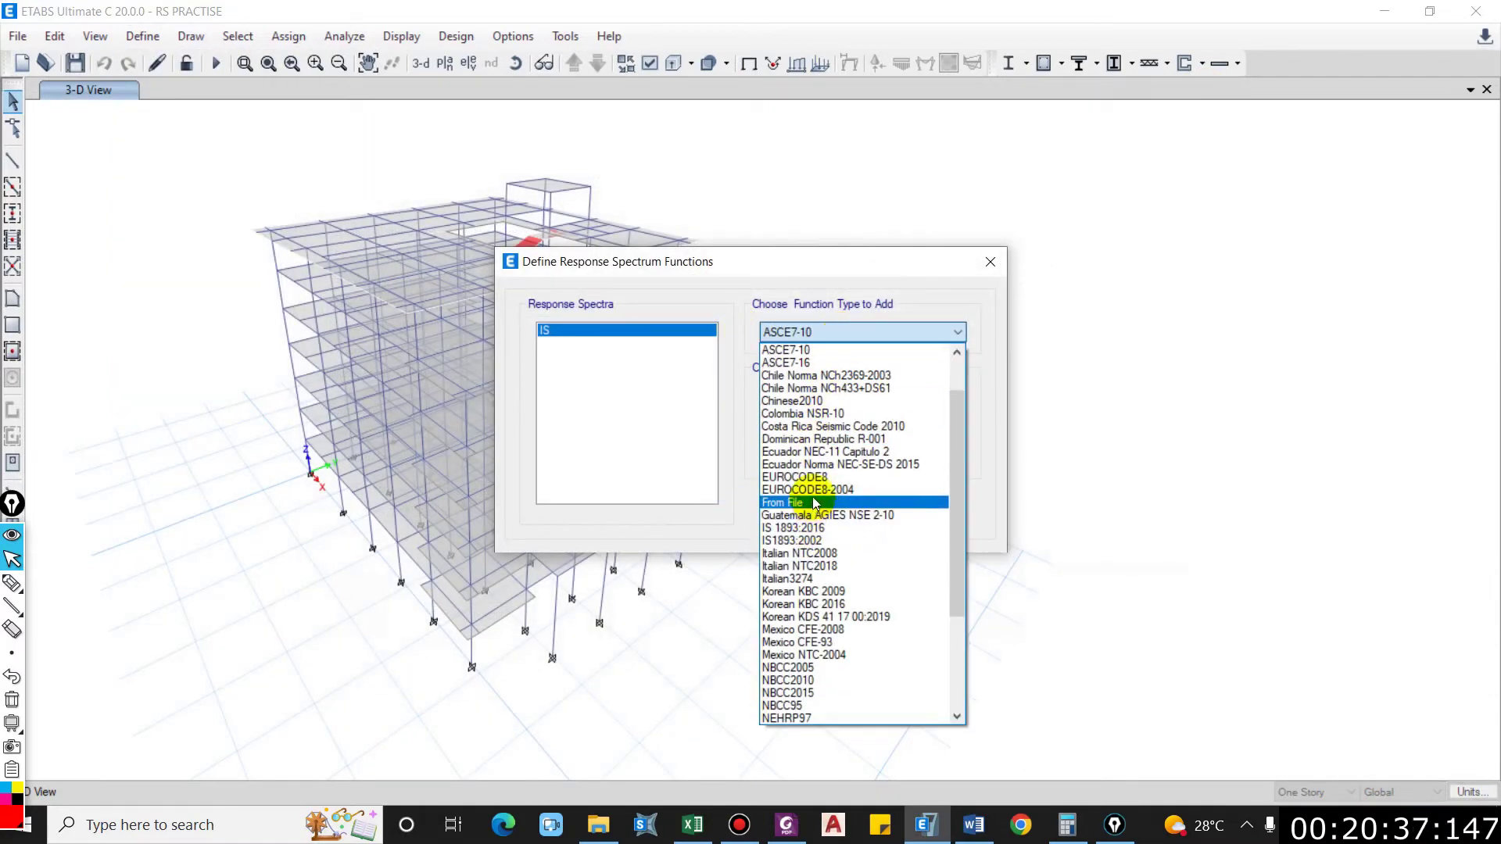
pyautogui.click(841, 502)
pyautogui.click(845, 393)
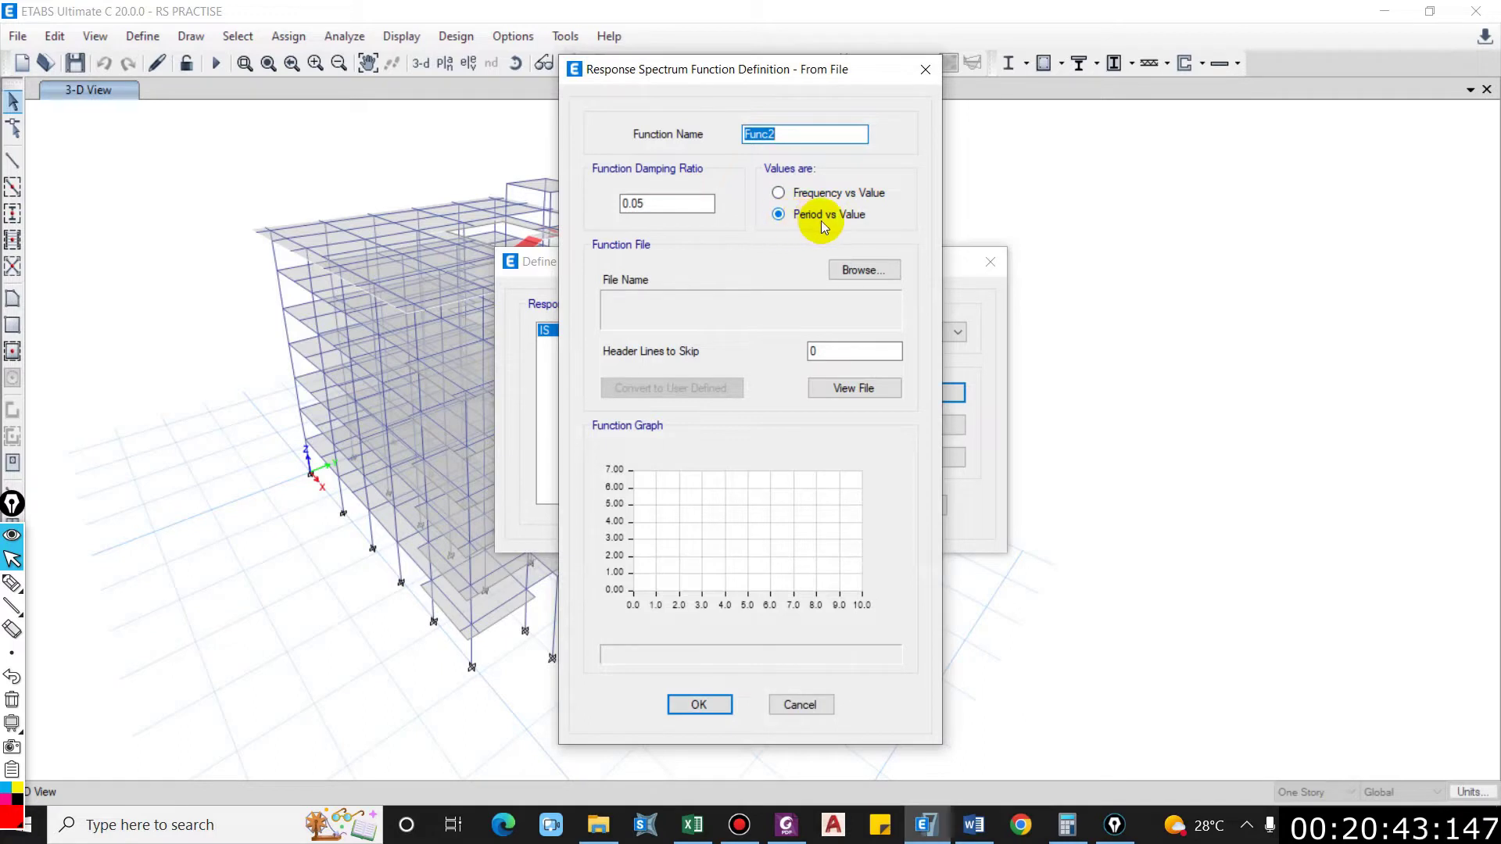
# Step: Load RS NBC.txt from the desktop as the function file, filtering for Text Files (*.txt)
pyautogui.click(623, 204)
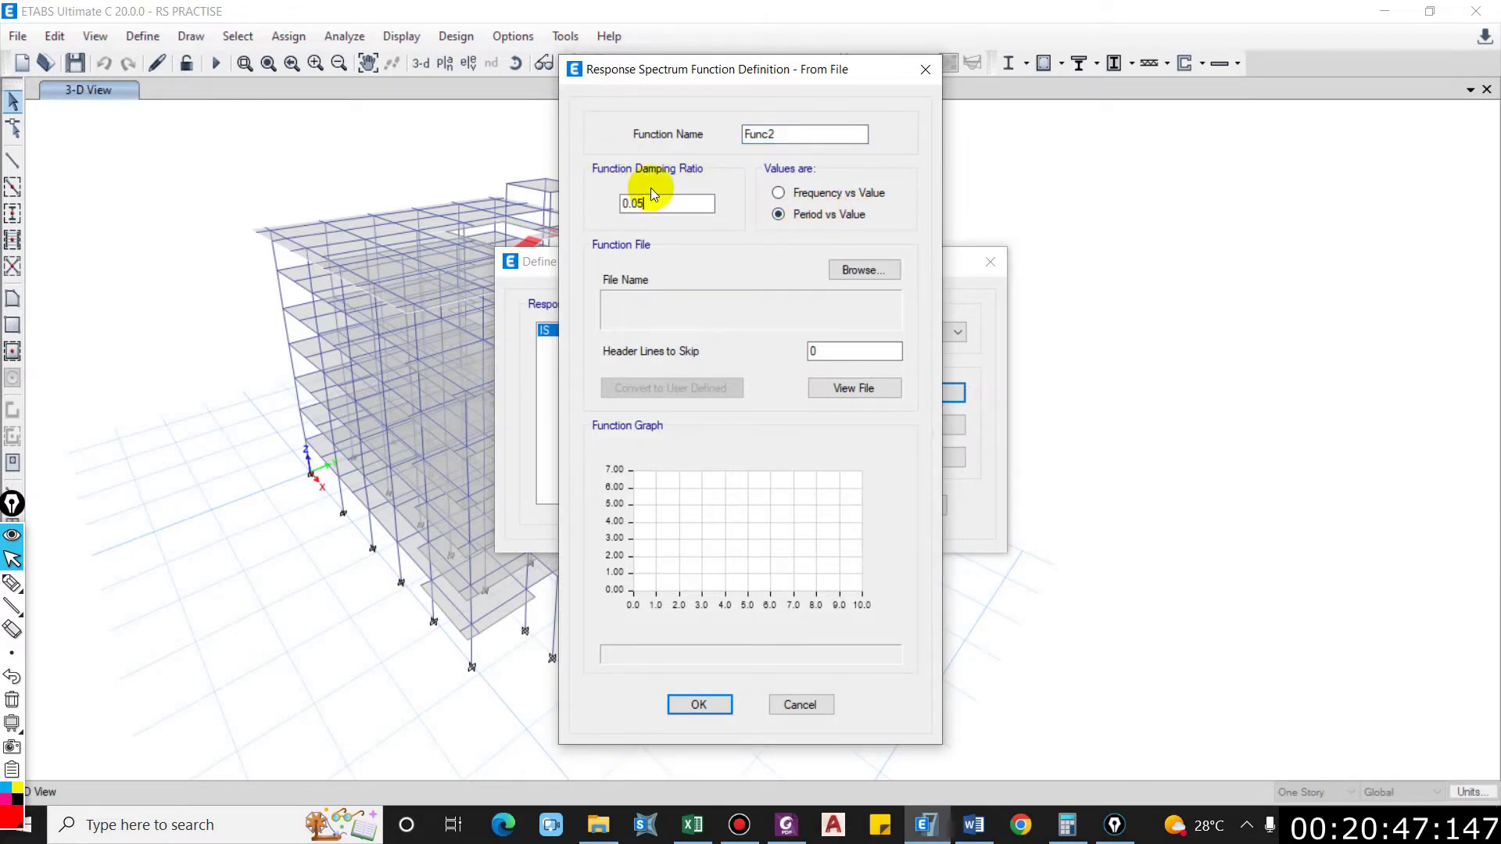
pyautogui.click(857, 275)
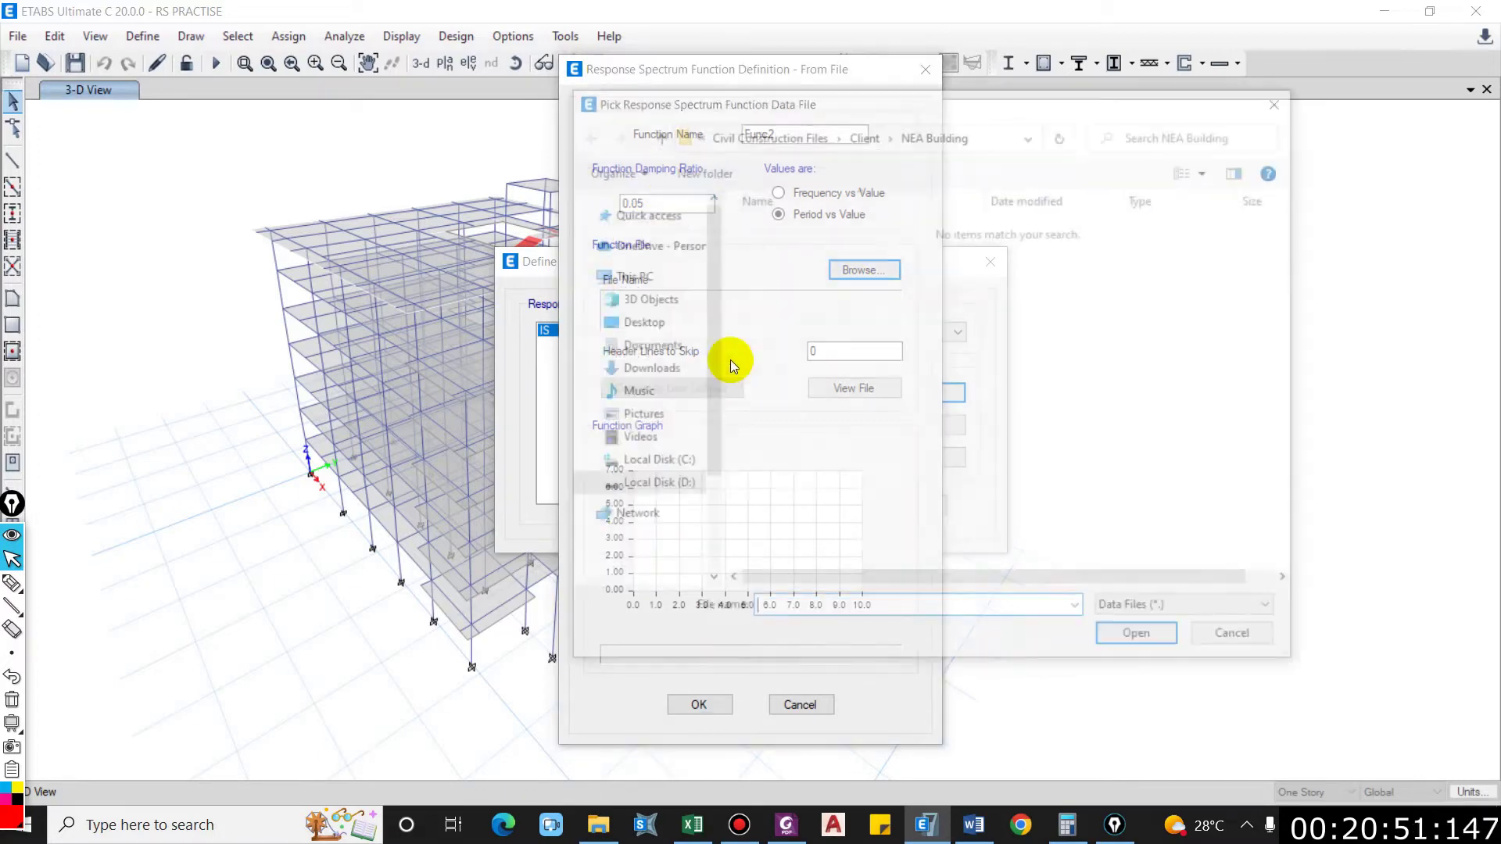
pyautogui.scroll(3, 638, 223)
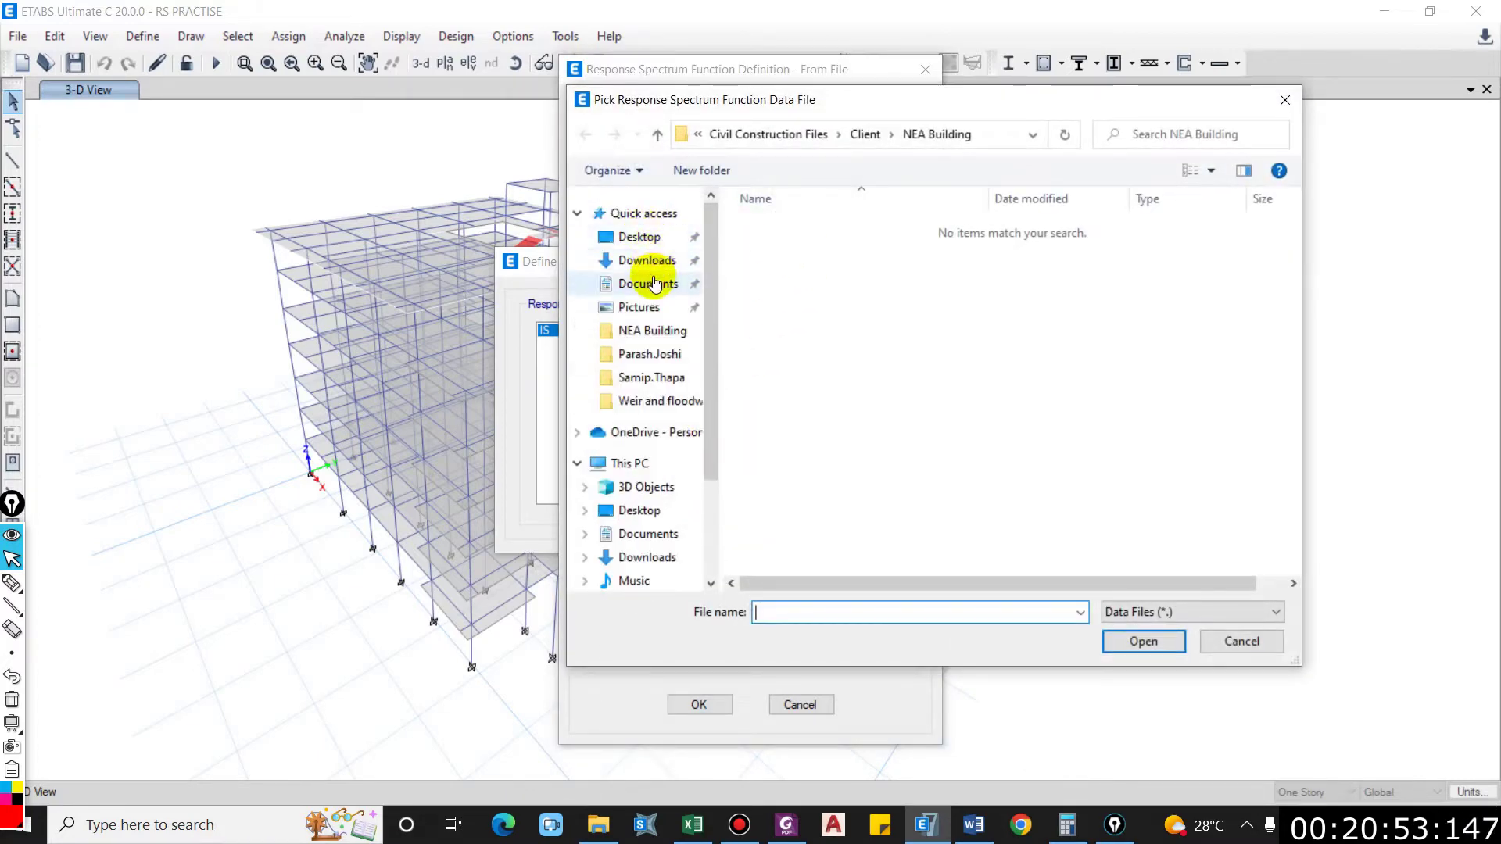
pyautogui.click(649, 305)
pyautogui.click(654, 236)
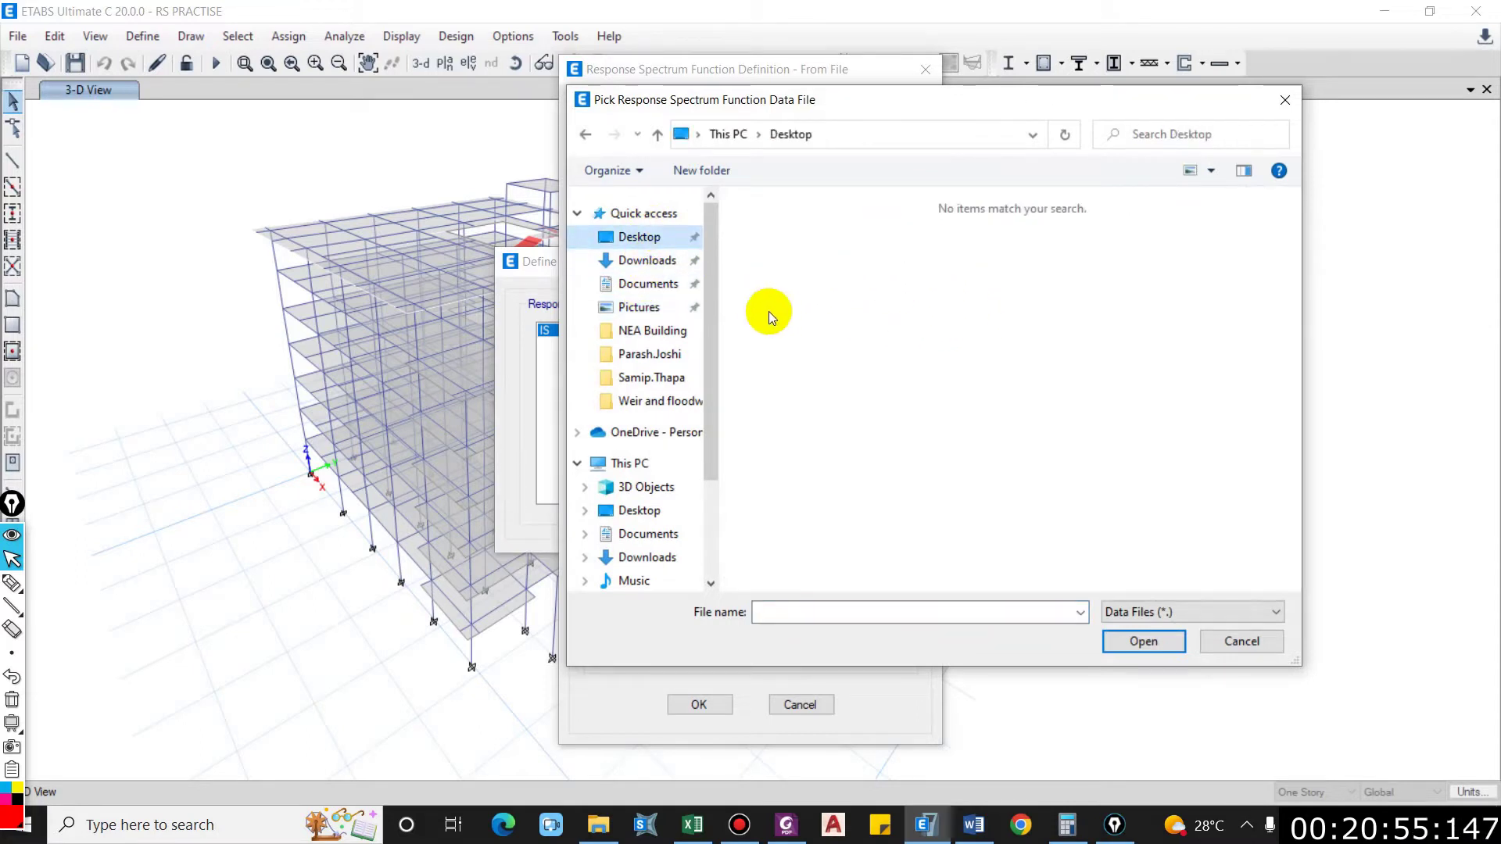
pyautogui.click(1116, 601)
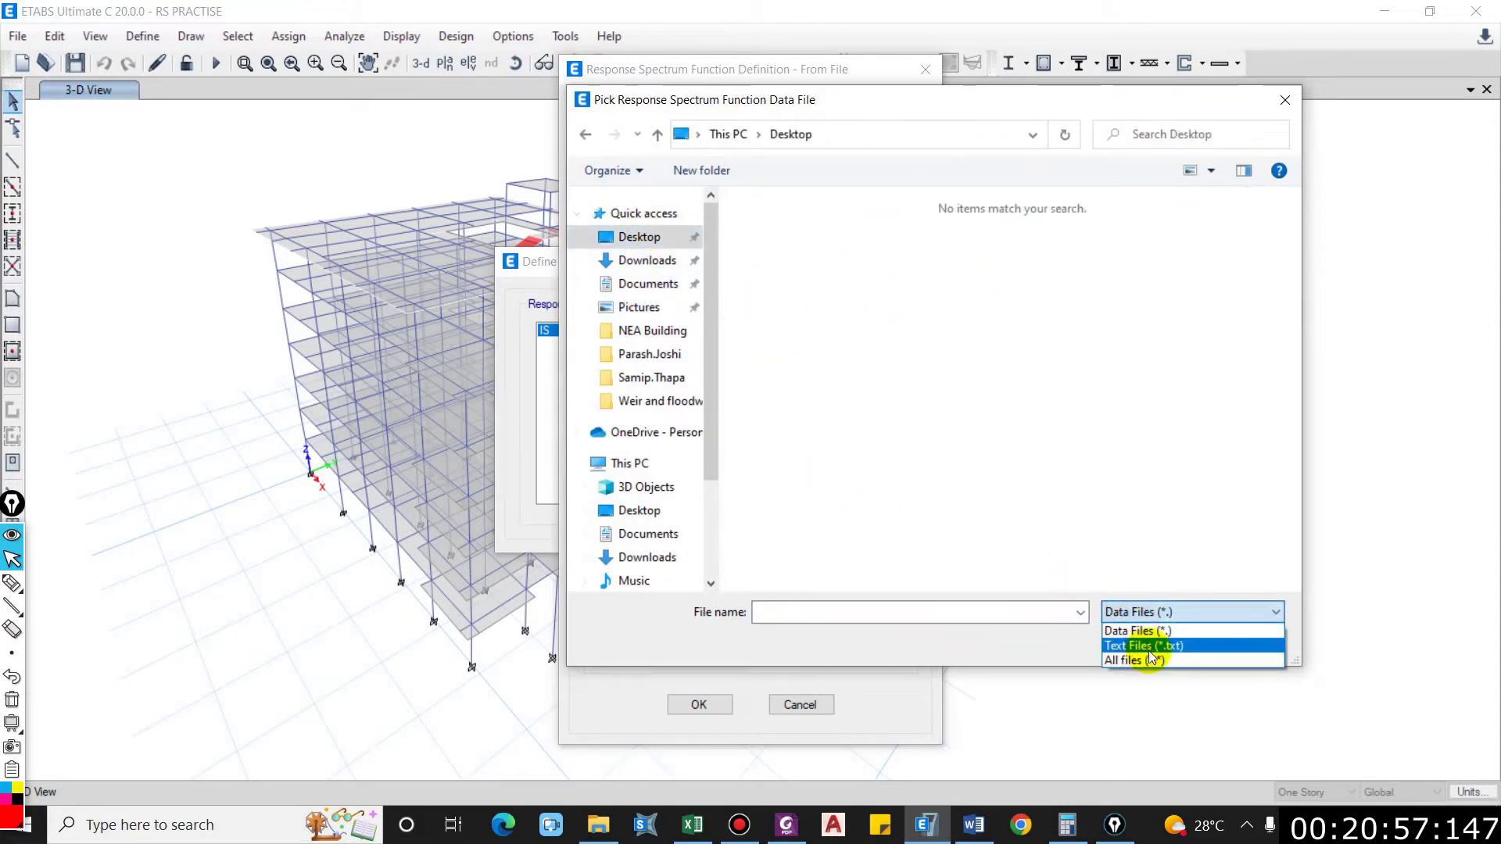
pyautogui.click(1148, 650)
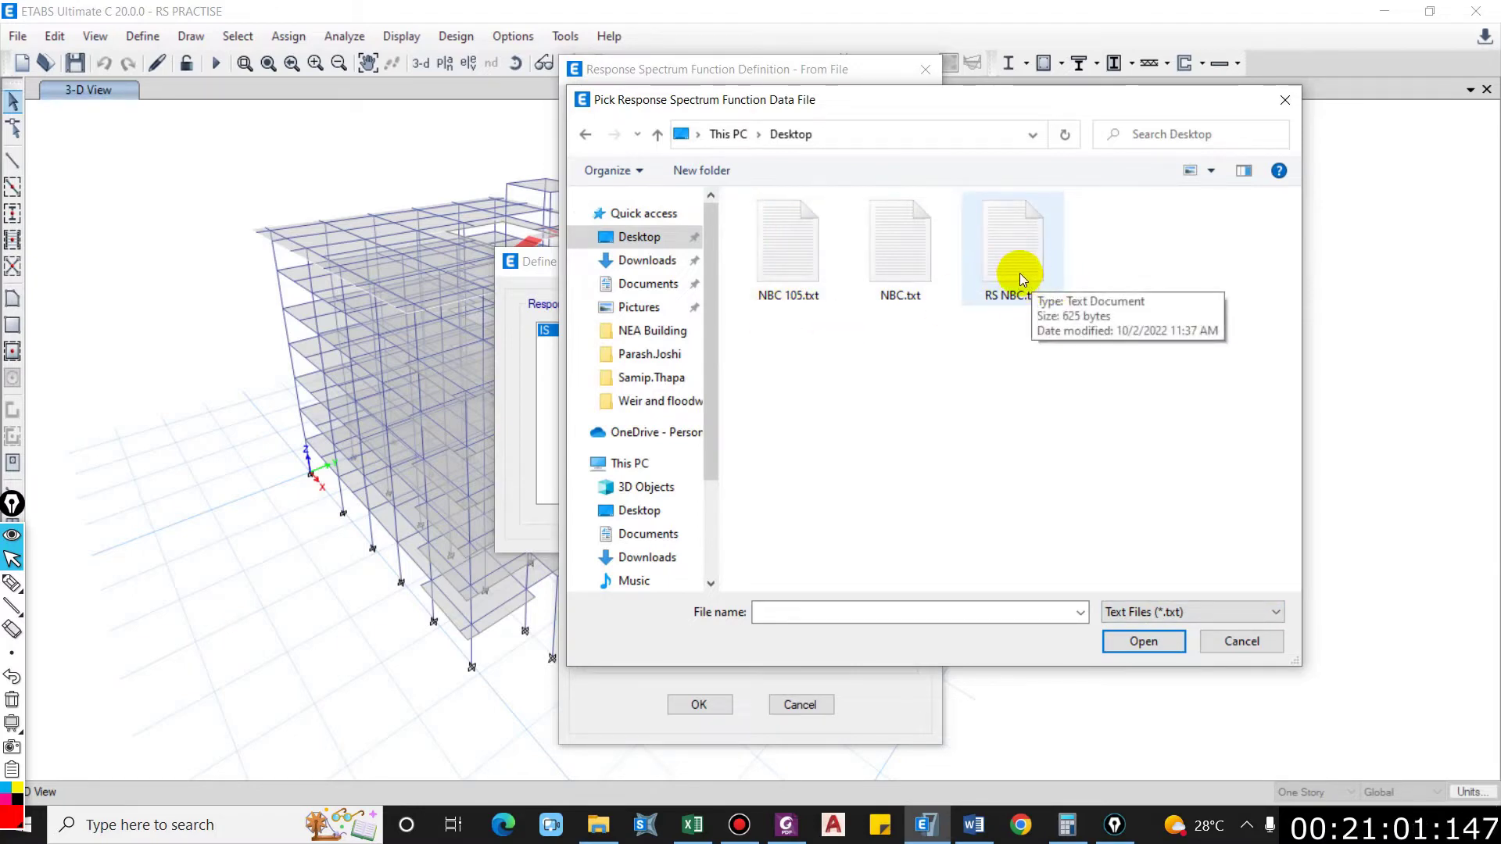
pyautogui.click(1002, 255)
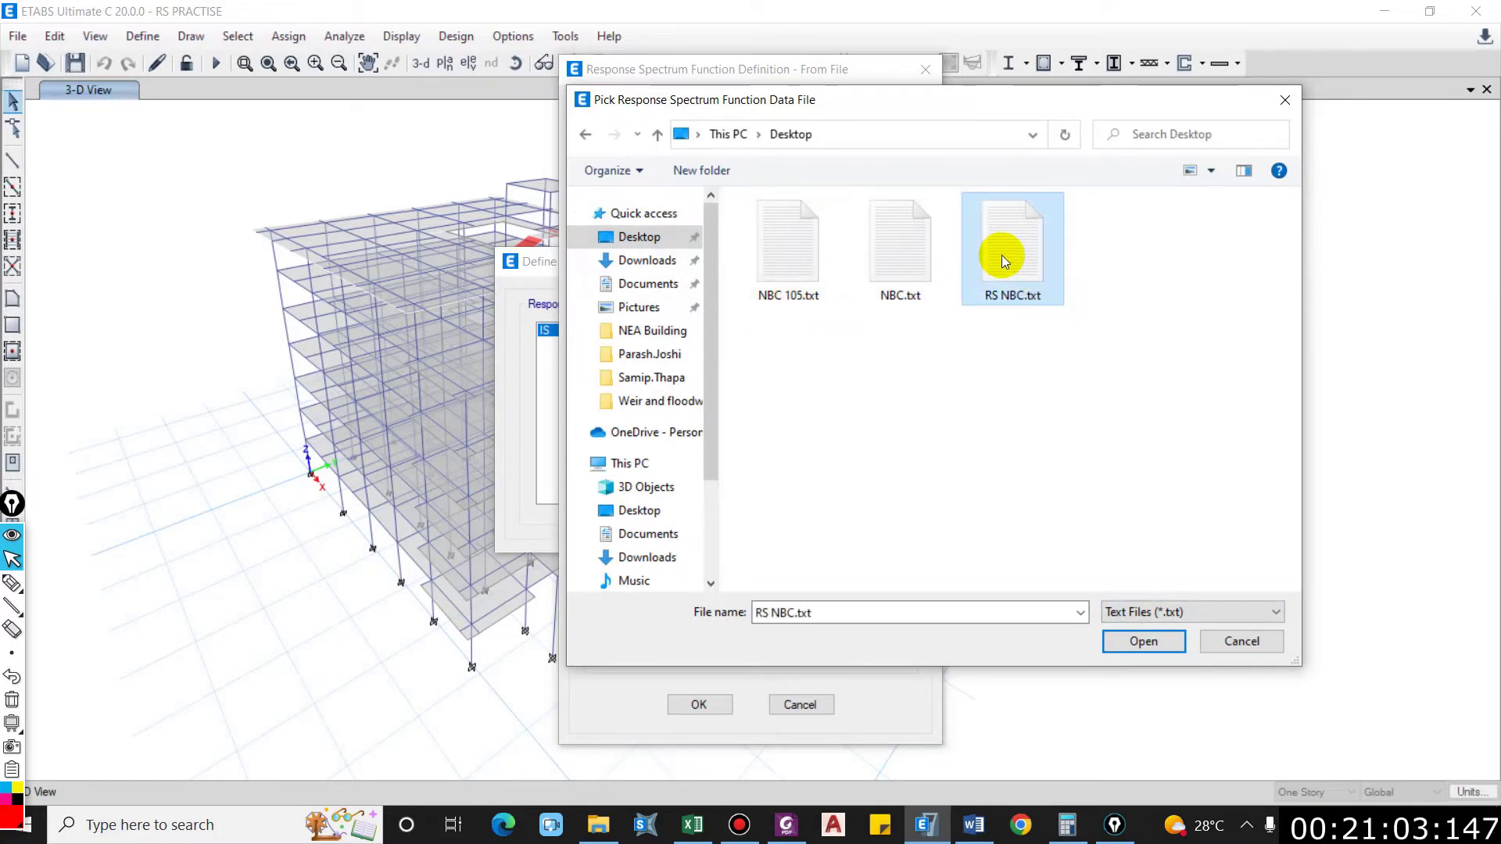
pyautogui.doubleClick(1001, 255)
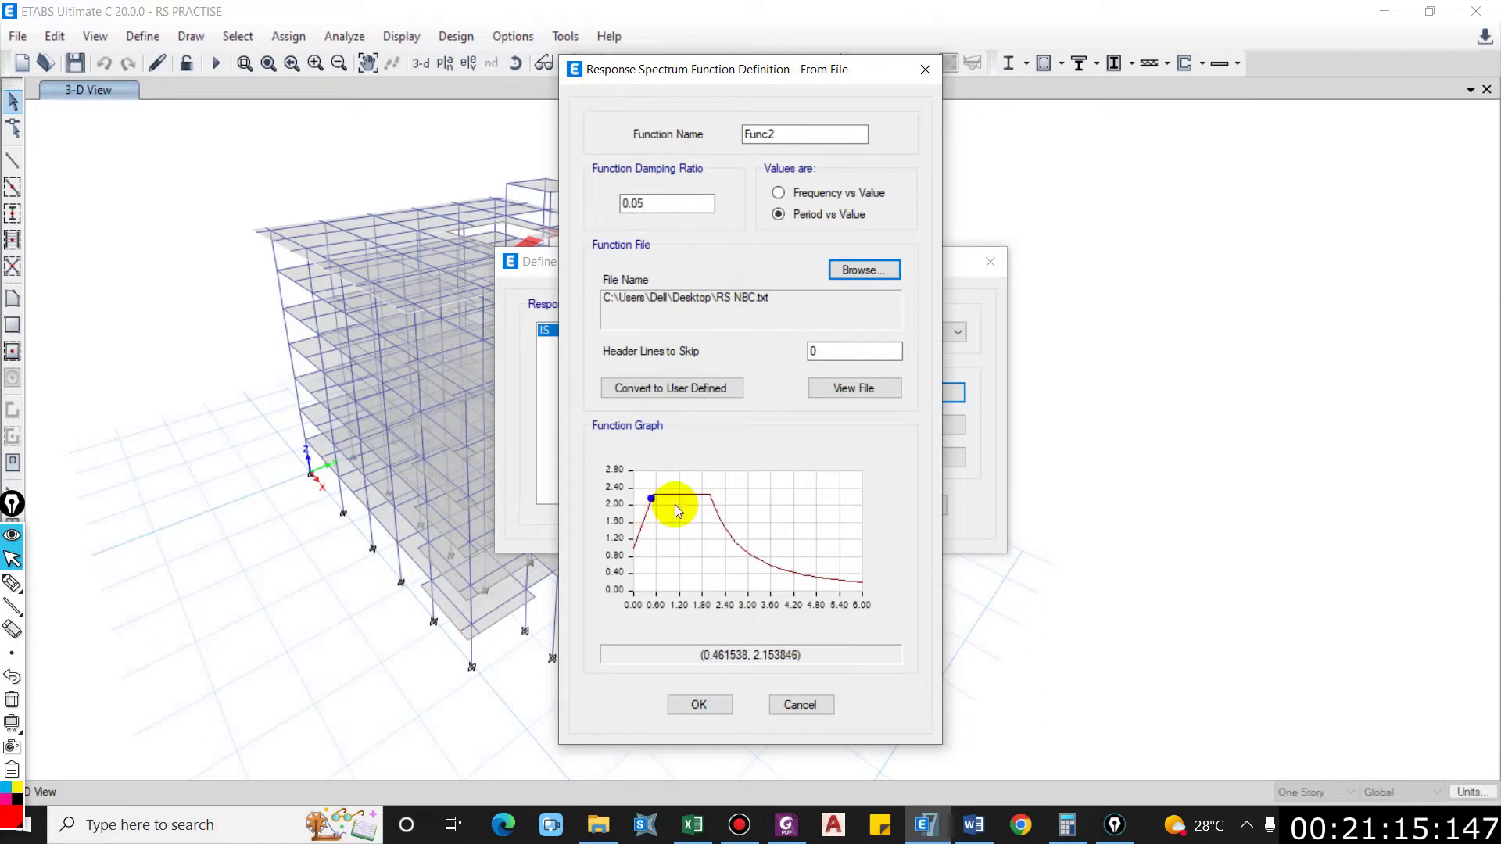
# Step: Name the response spectrum function NBC 105 and accept the function definitions
pyautogui.moveTo(804, 134); pyautogui.dragTo(545, 139)
pyautogui.write('NBC 105')
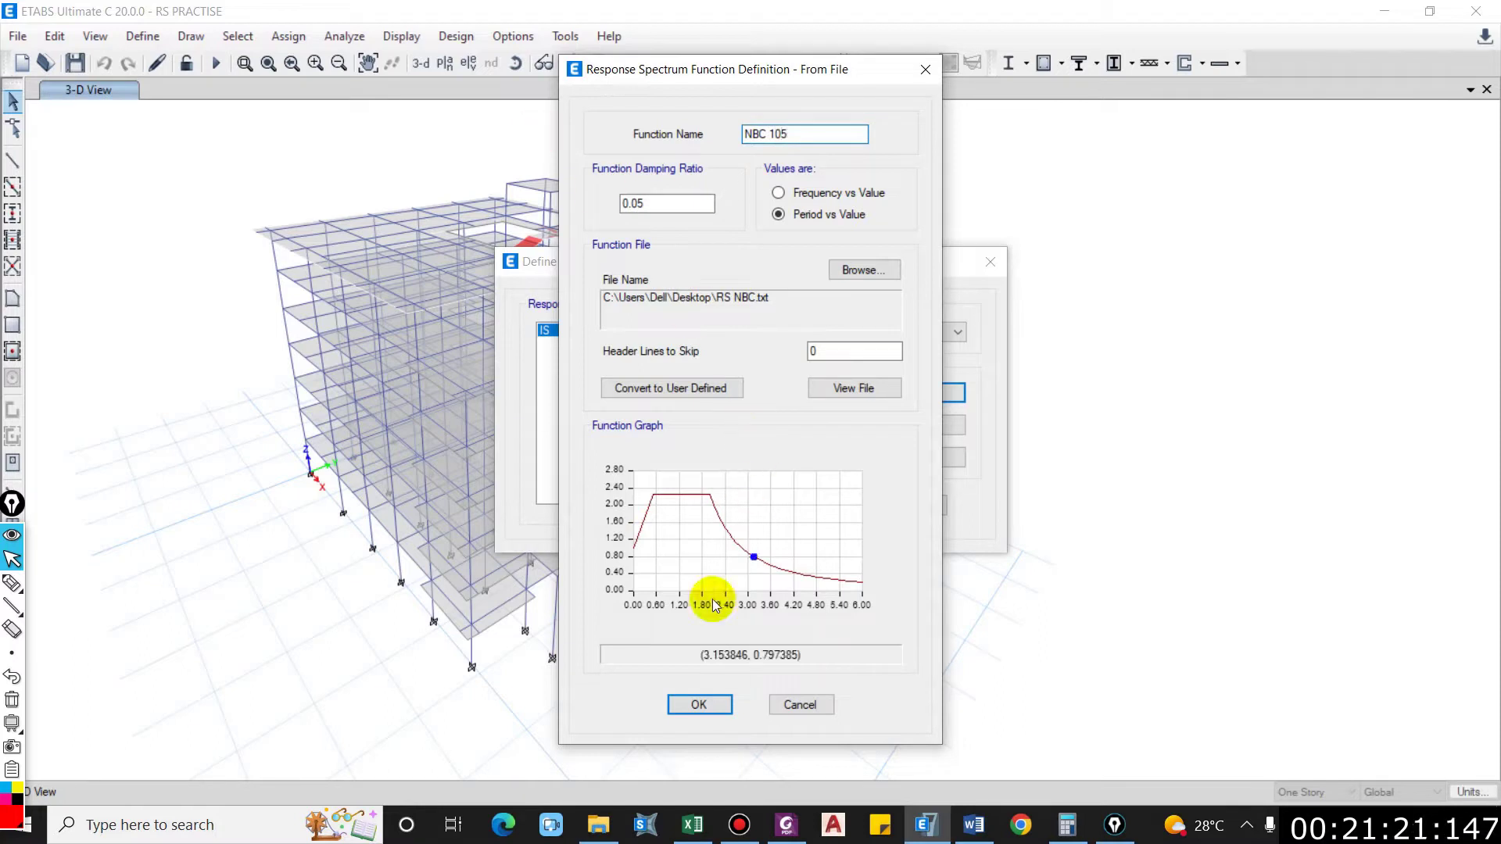
pyautogui.click(696, 704)
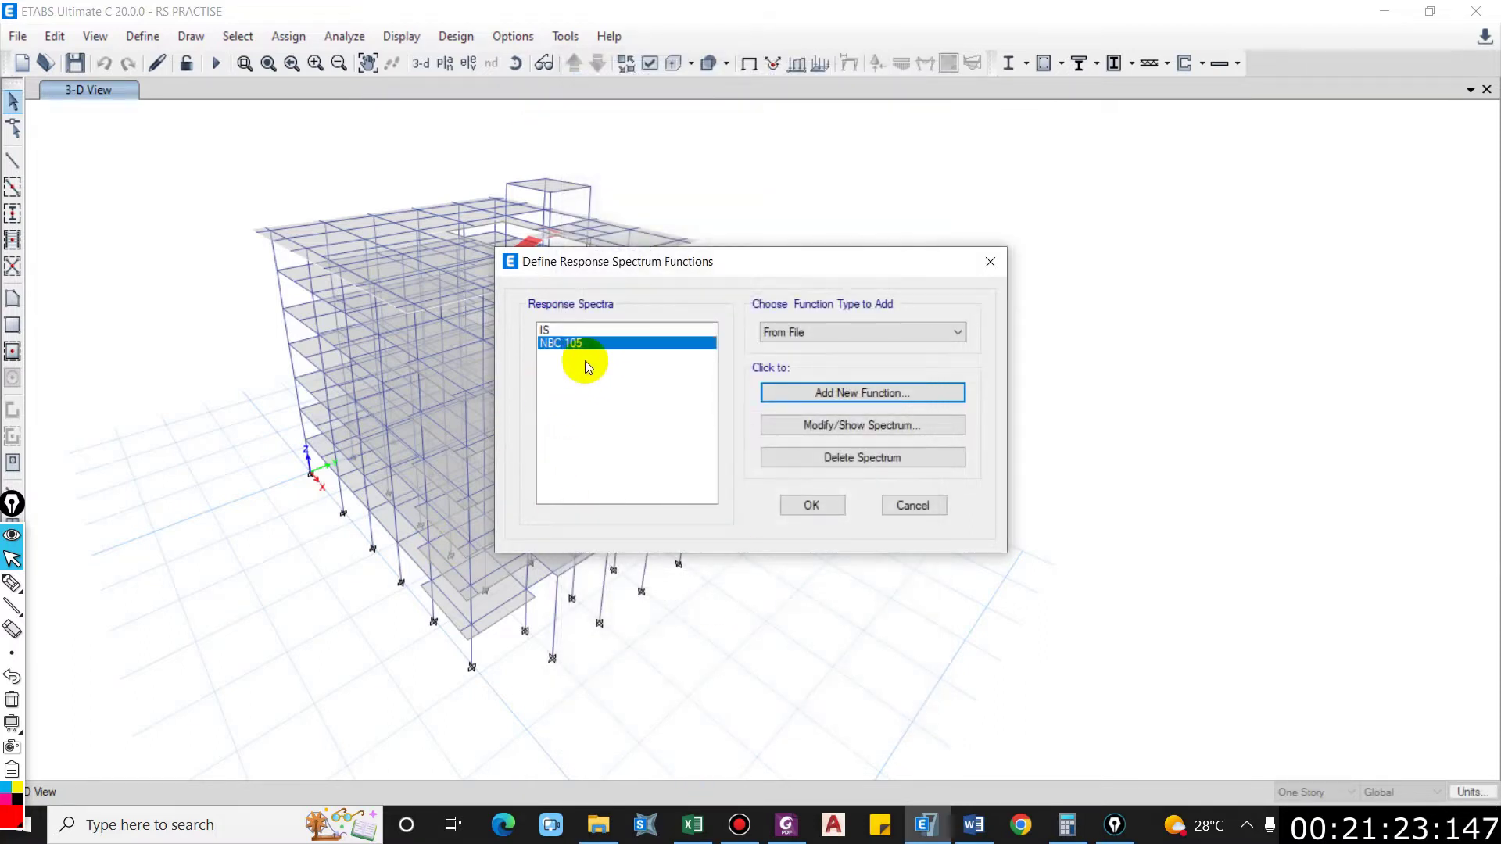
pyautogui.click(608, 332)
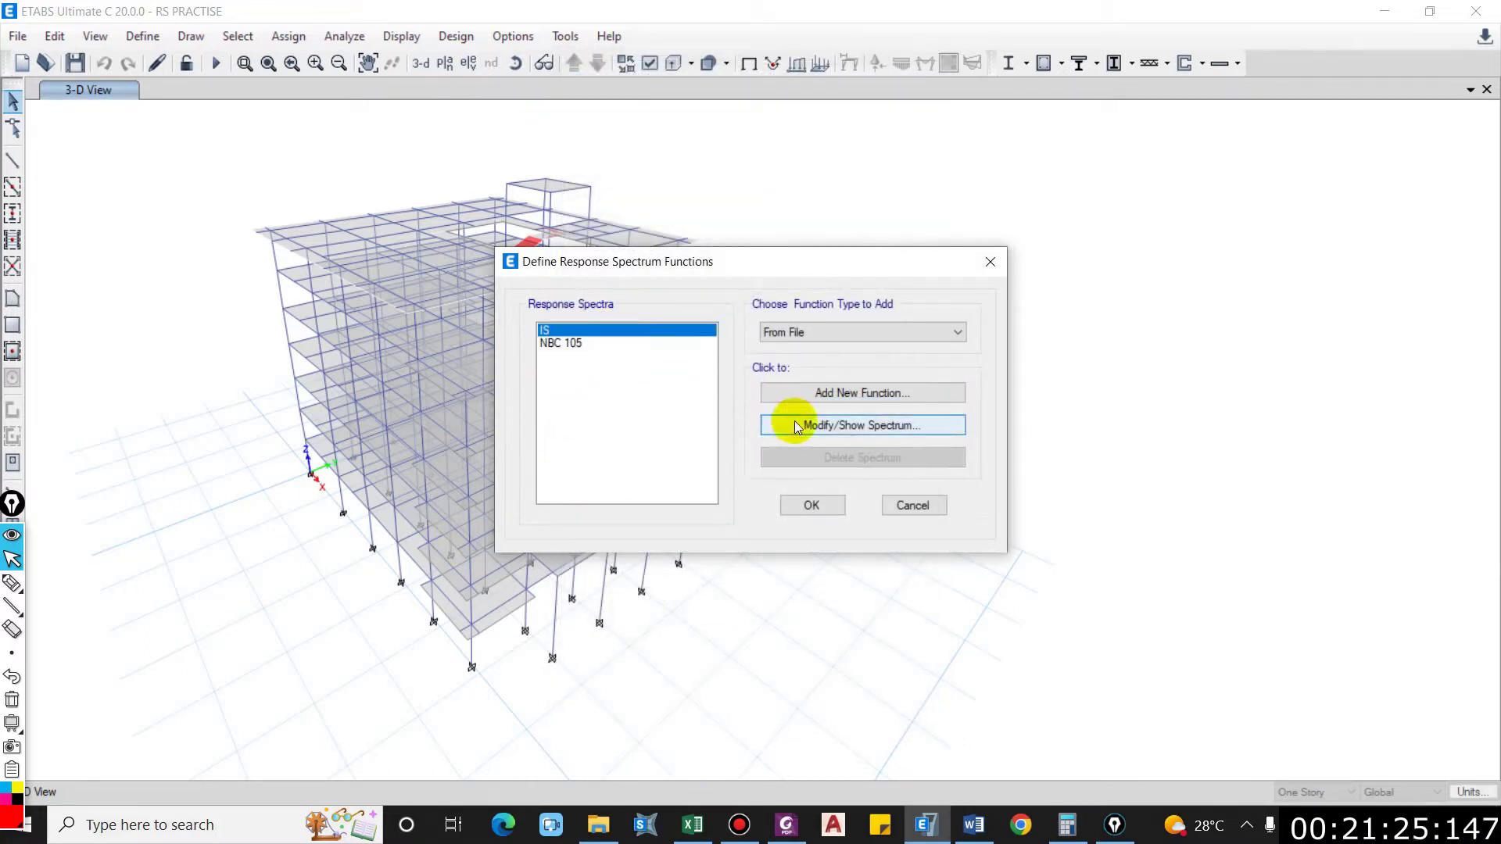
pyautogui.click(584, 343)
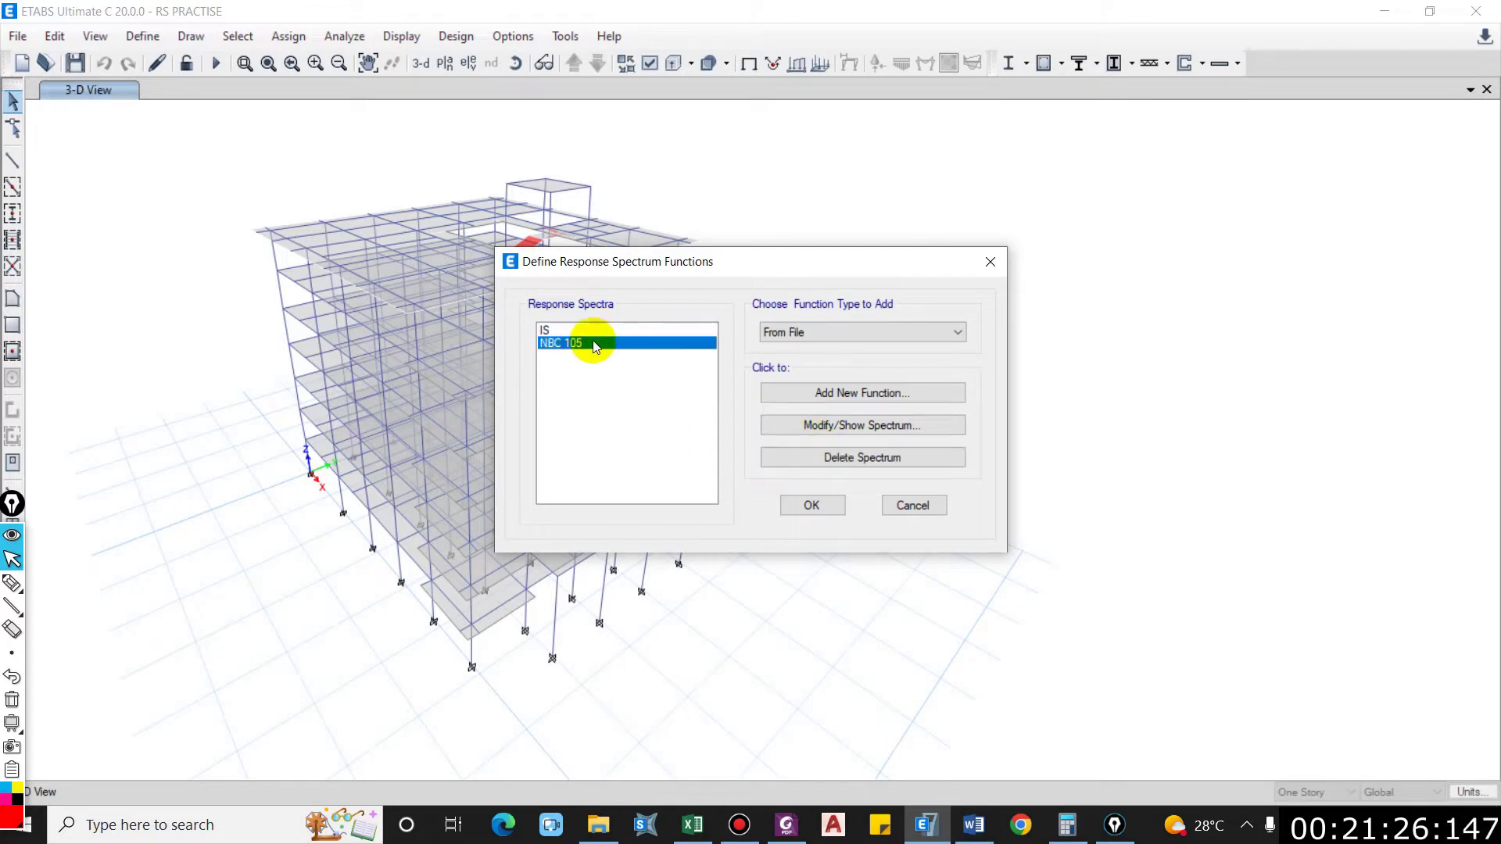
pyautogui.click(813, 505)
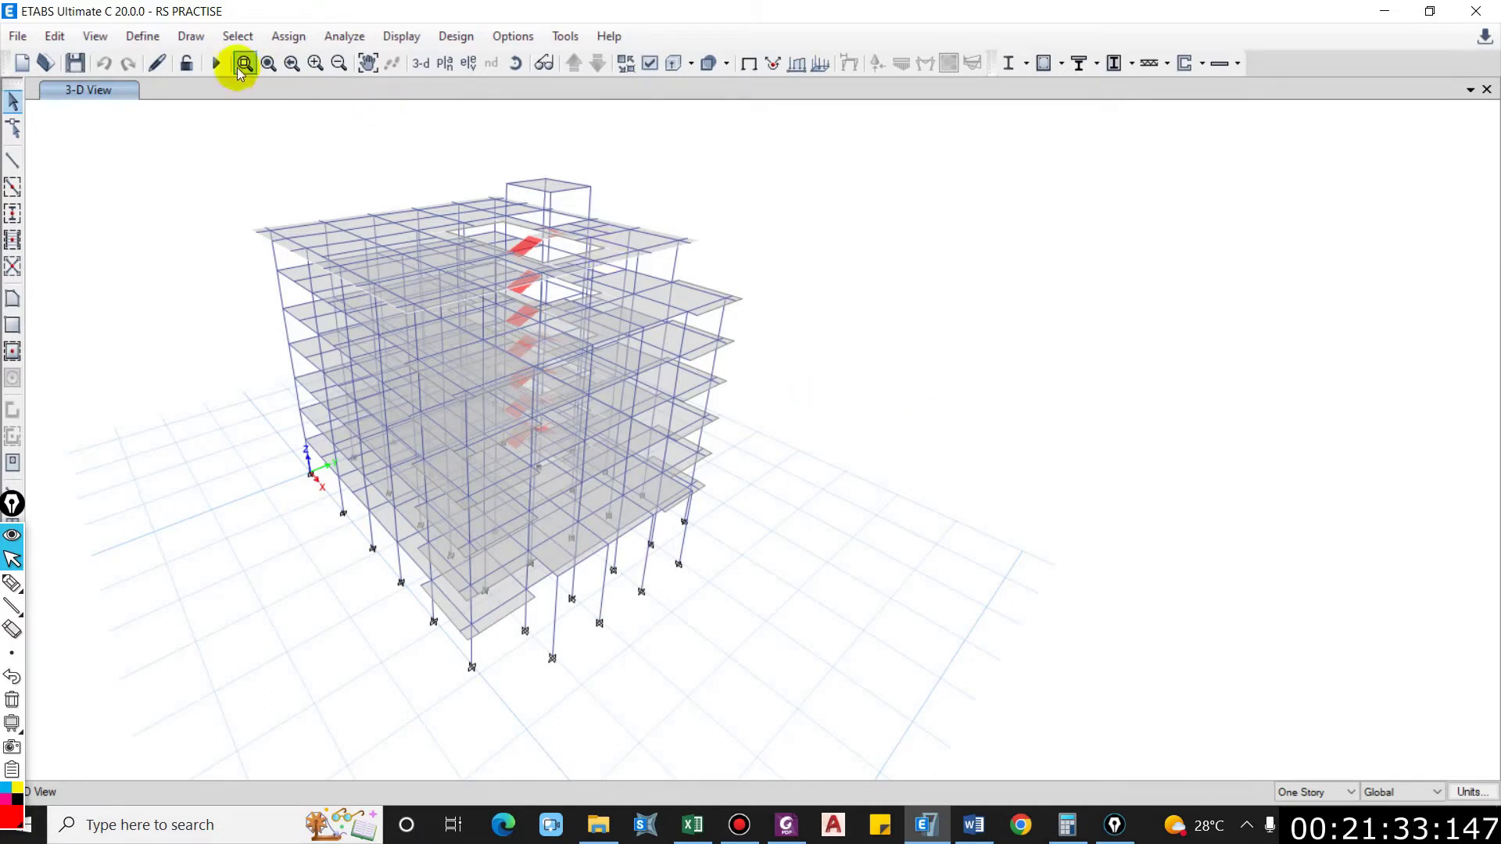
# Step: Add a new load case named RSX with the Response Spectrum load case type
pyautogui.click(129, 39)
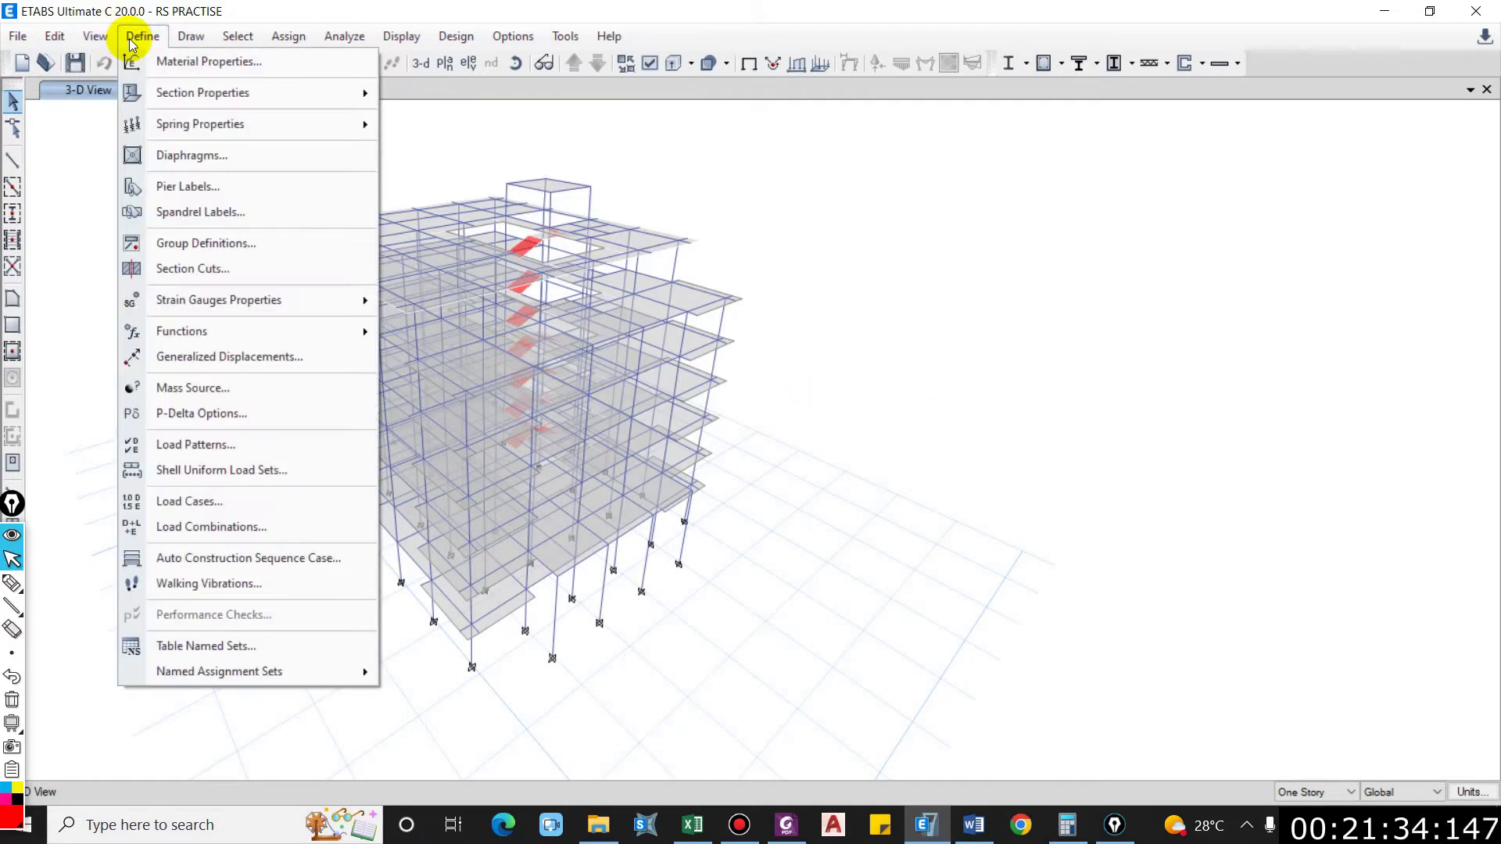
pyautogui.click(241, 500)
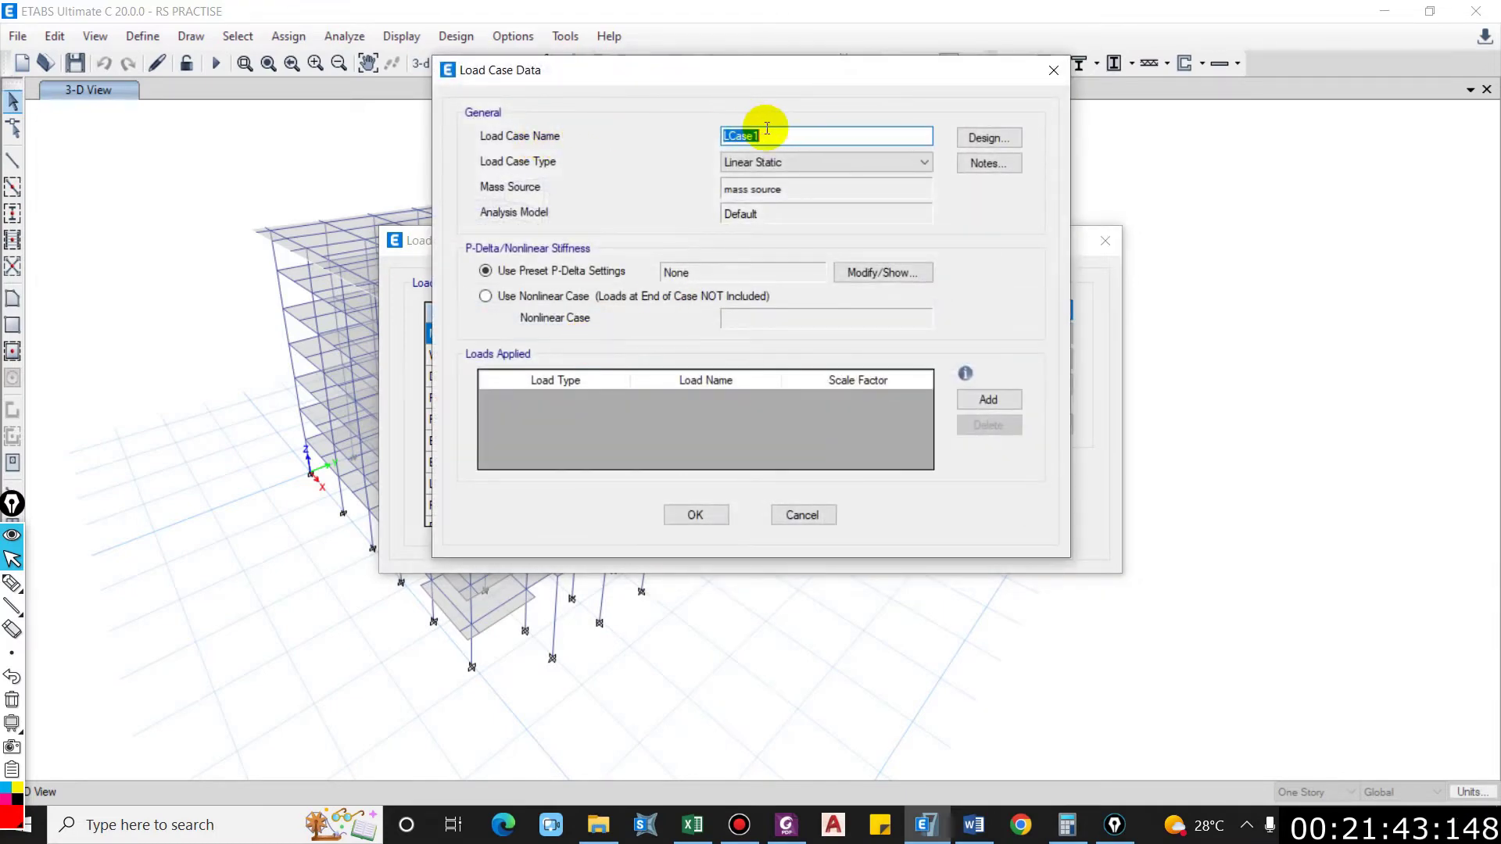
pyautogui.moveTo(780, 136); pyautogui.dragTo(628, 136)
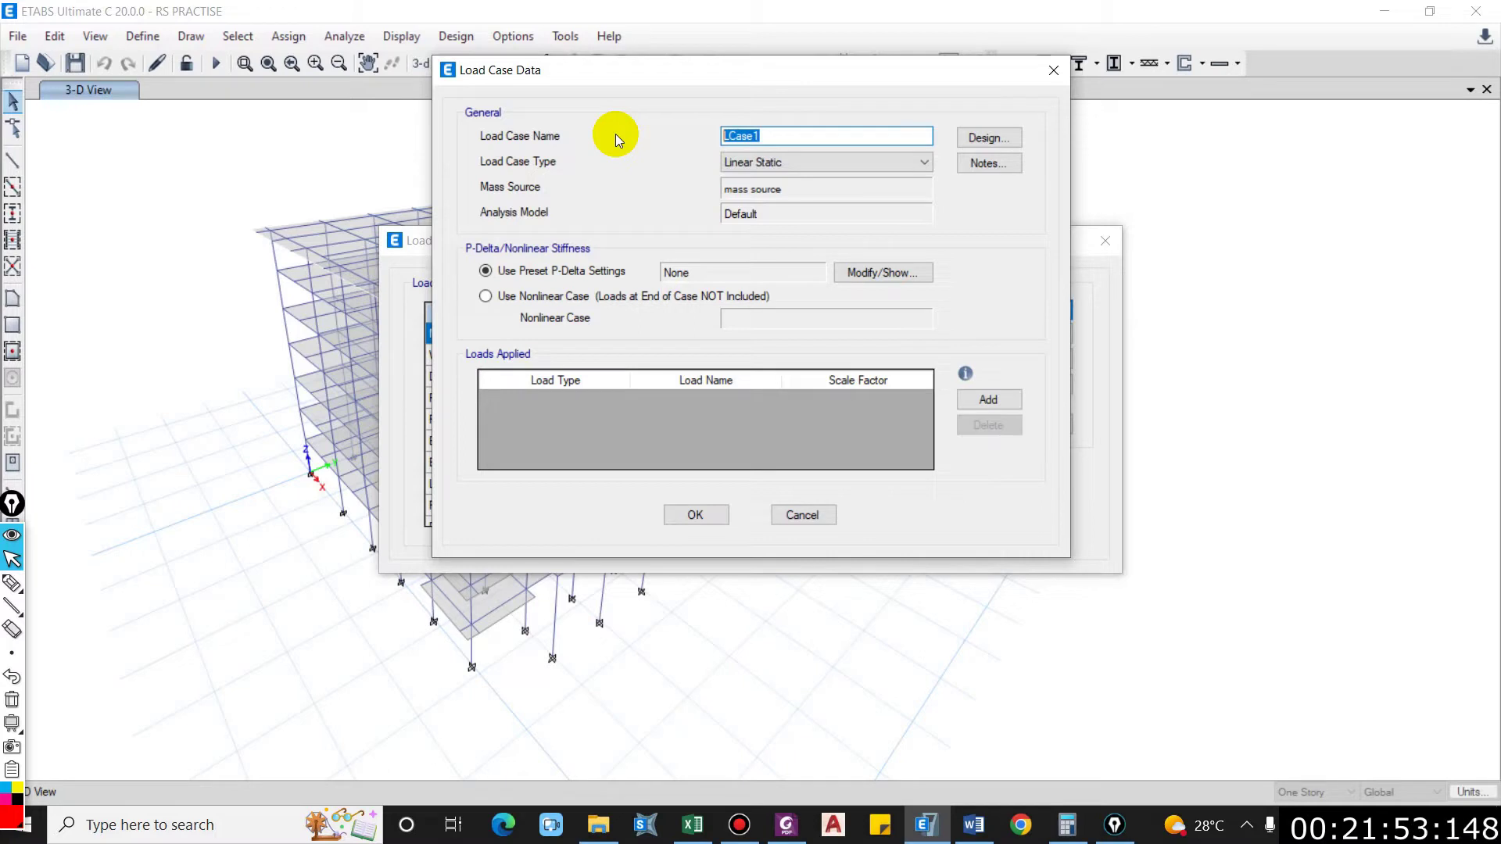
pyautogui.write('RSX')
pyautogui.click(721, 164)
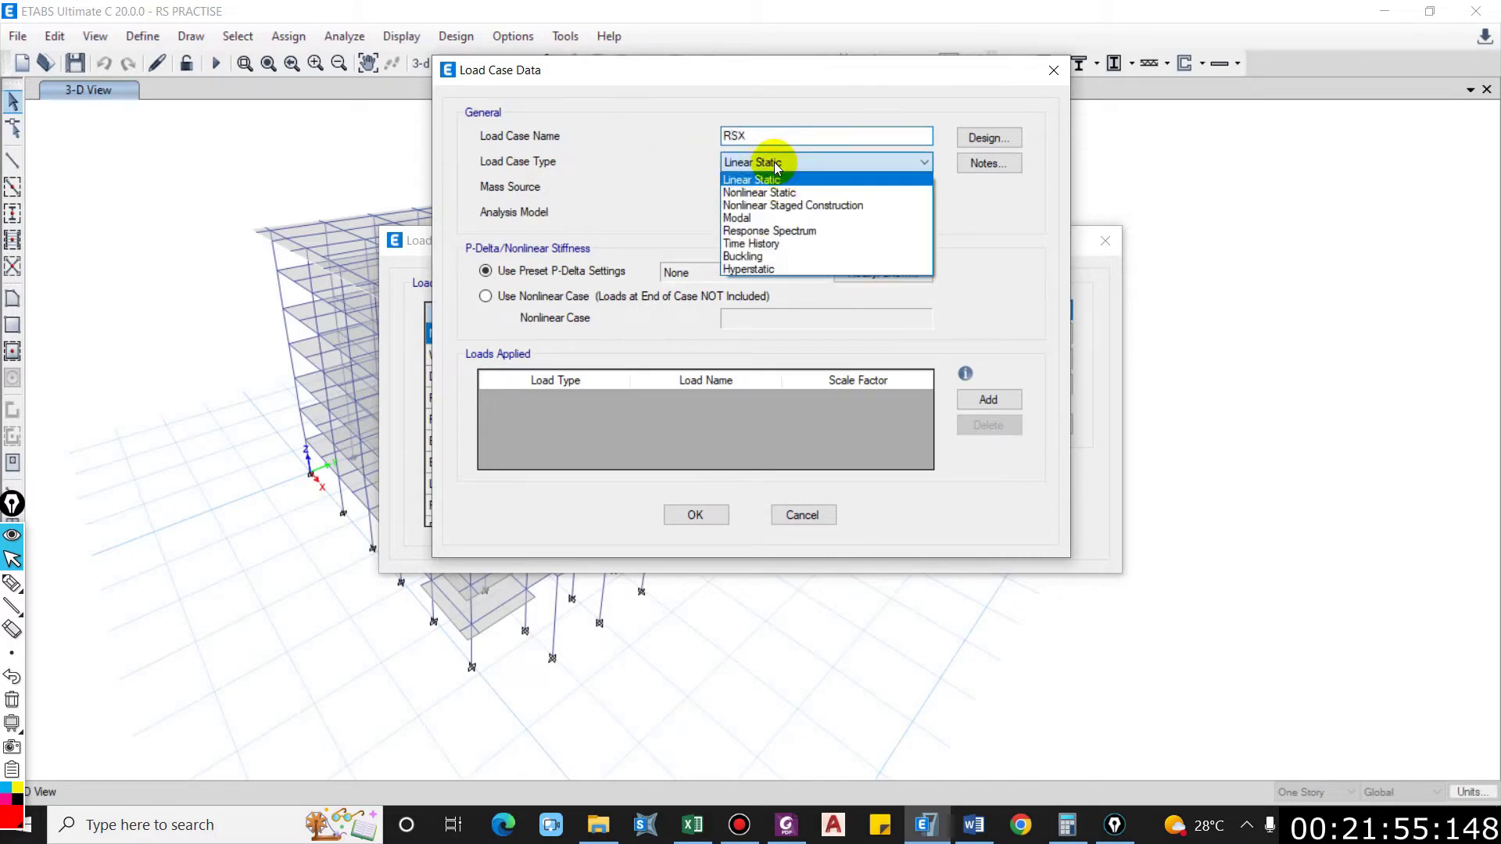
pyautogui.click(763, 227)
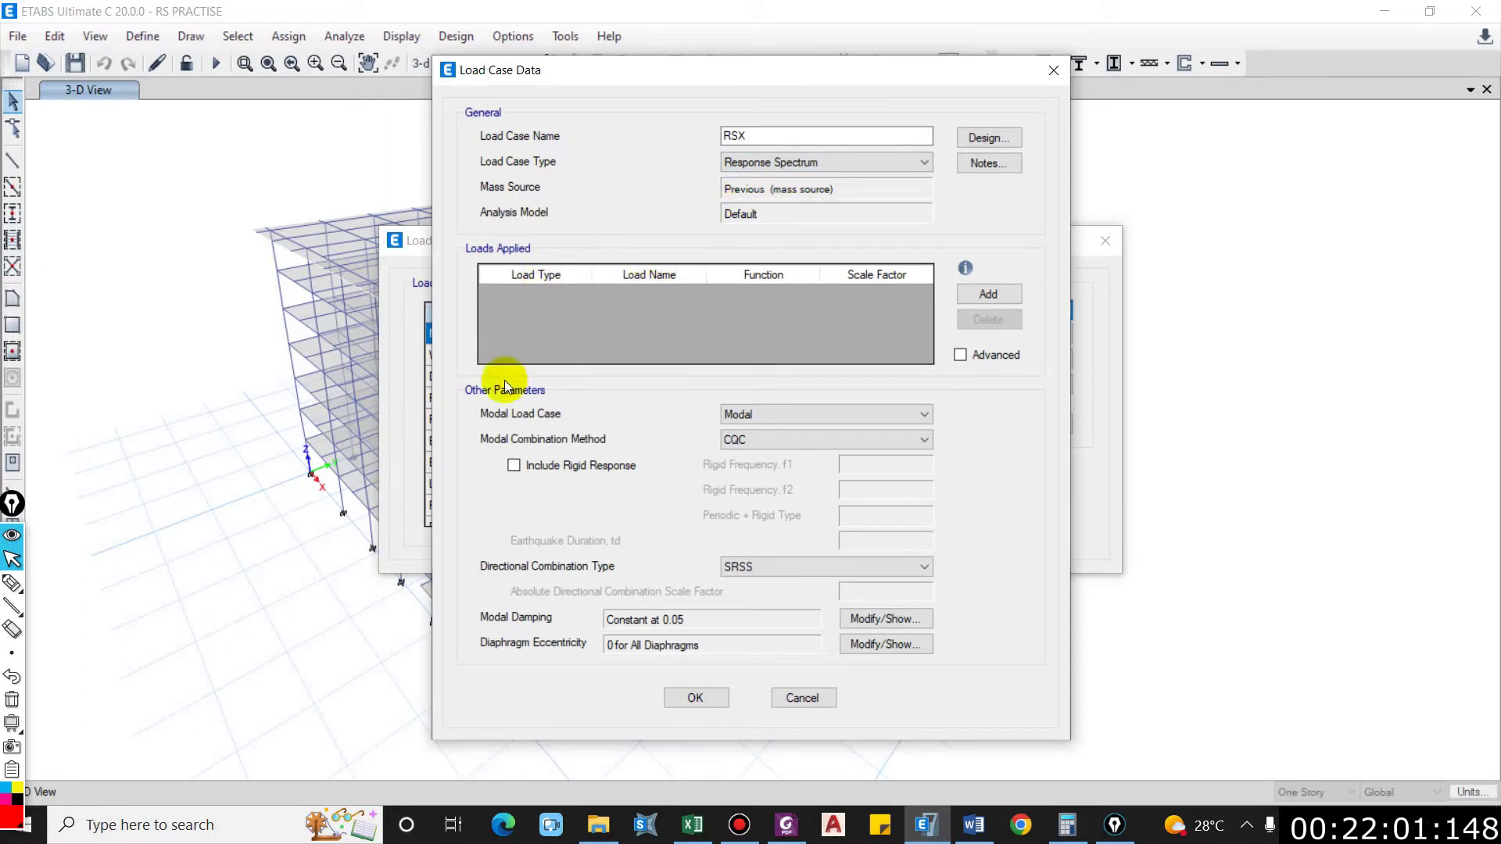
# Step: Add an Acceleration load to RSX in direction U1 using the NBC 105 function
pyautogui.click(976, 301)
pyautogui.click(527, 294)
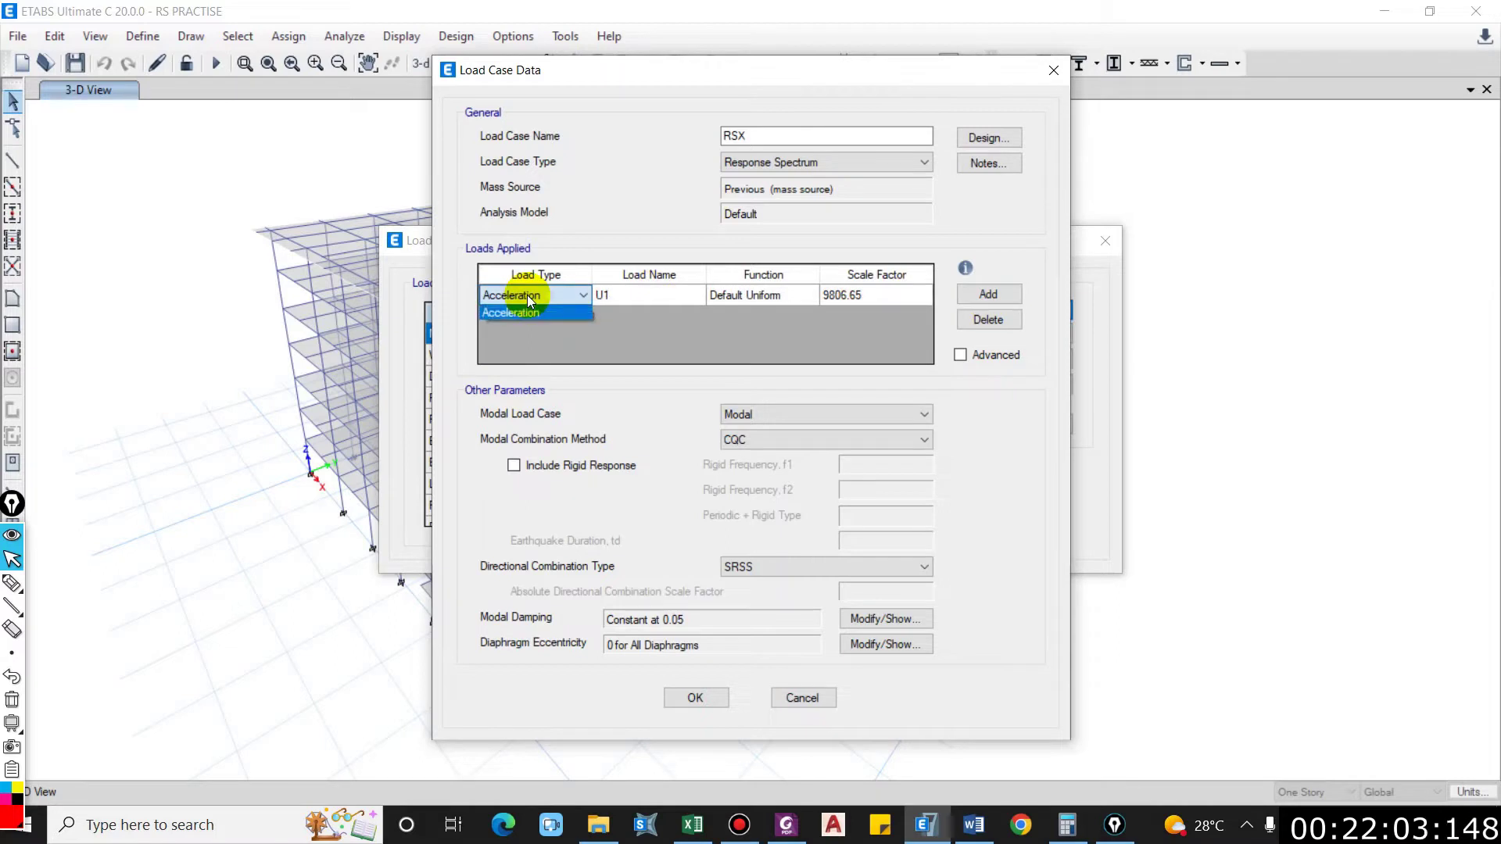
pyautogui.click(527, 294)
pyautogui.click(604, 297)
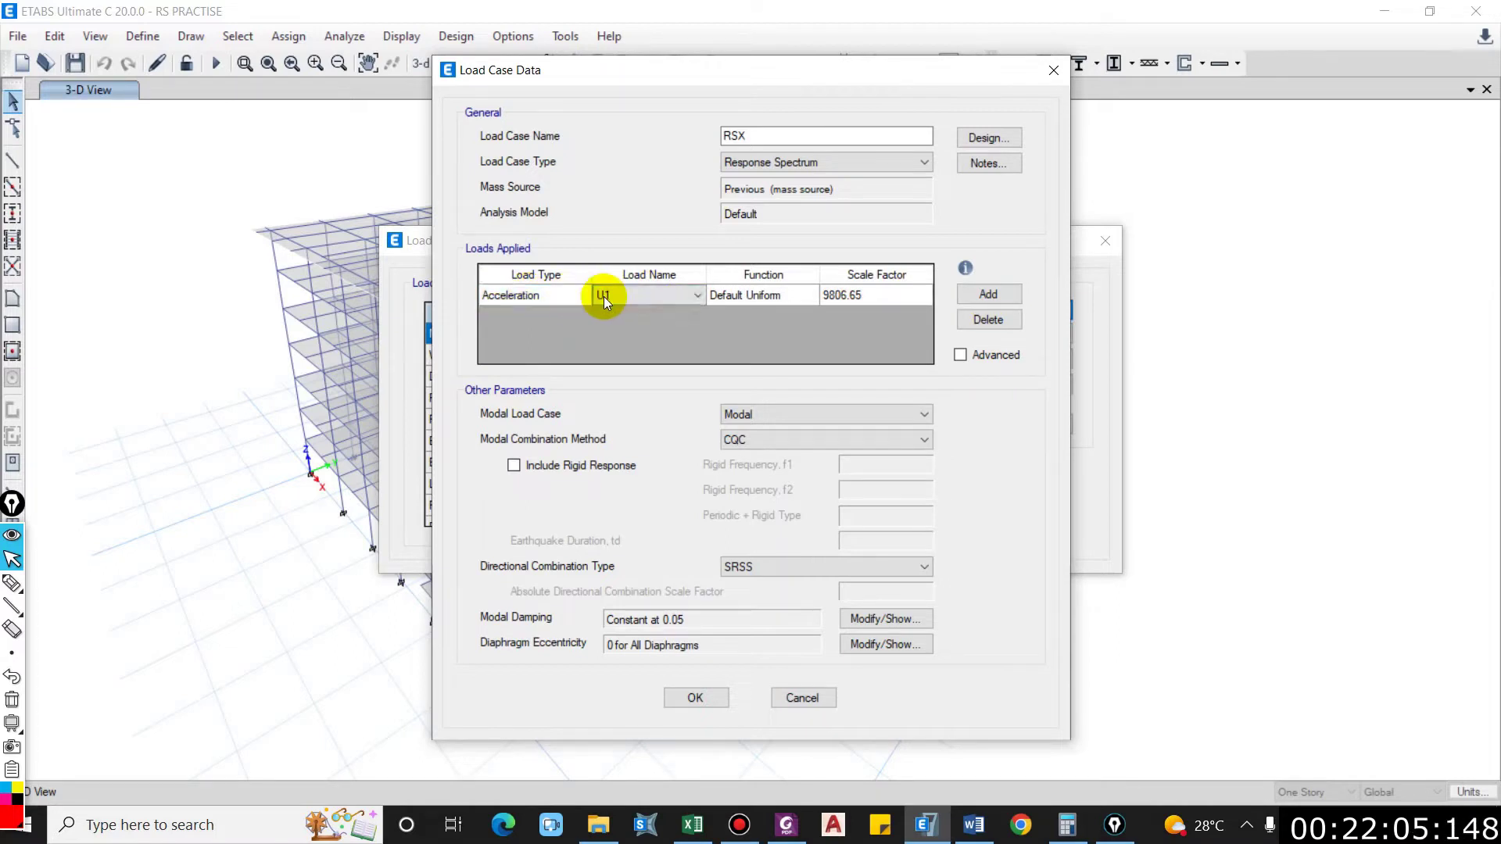
pyautogui.click(604, 297)
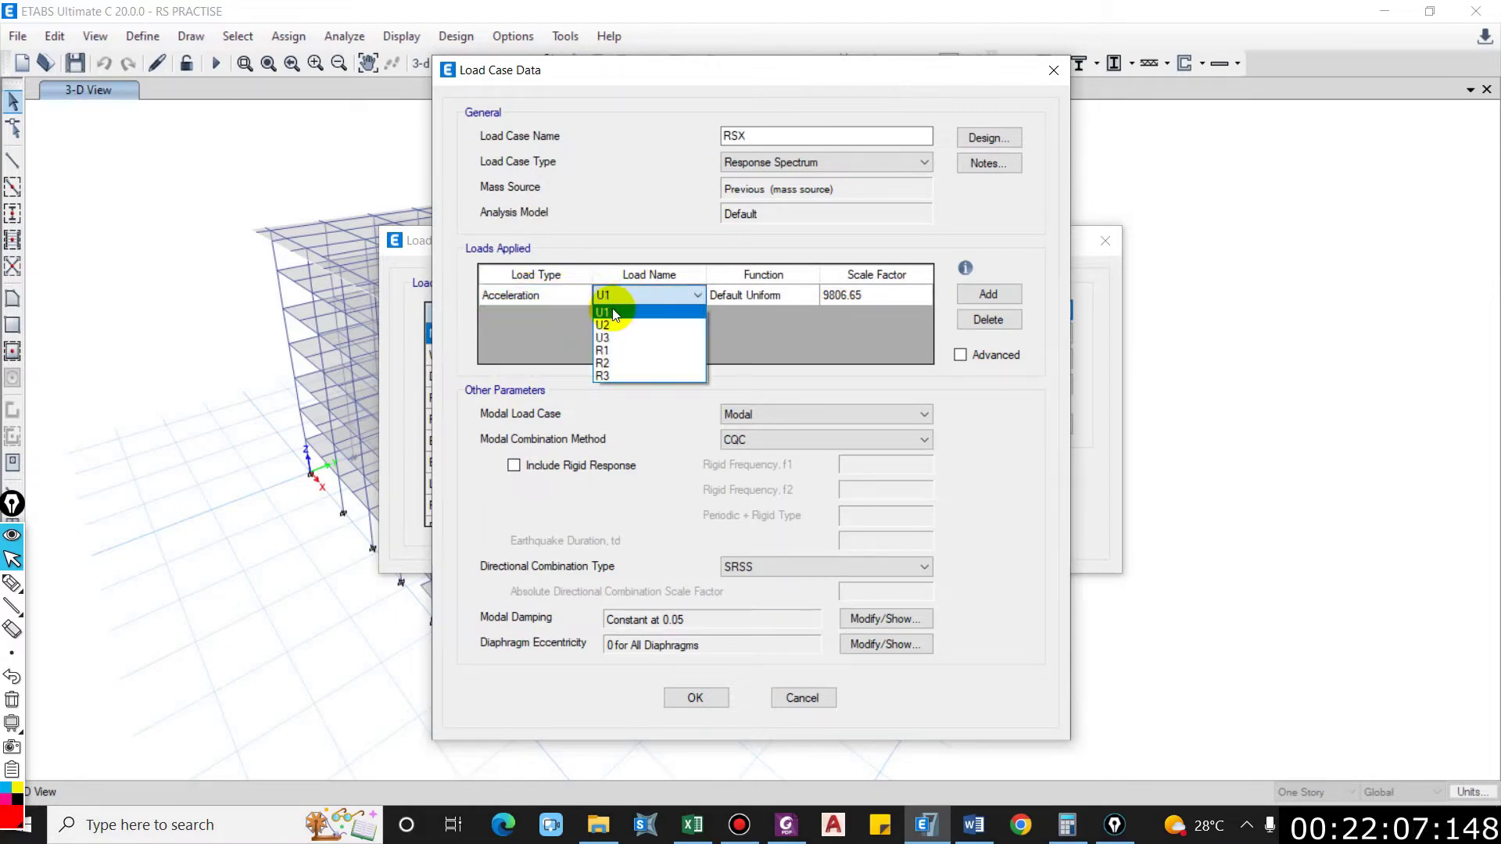
pyautogui.click(615, 312)
pyautogui.click(763, 294)
pyautogui.click(764, 294)
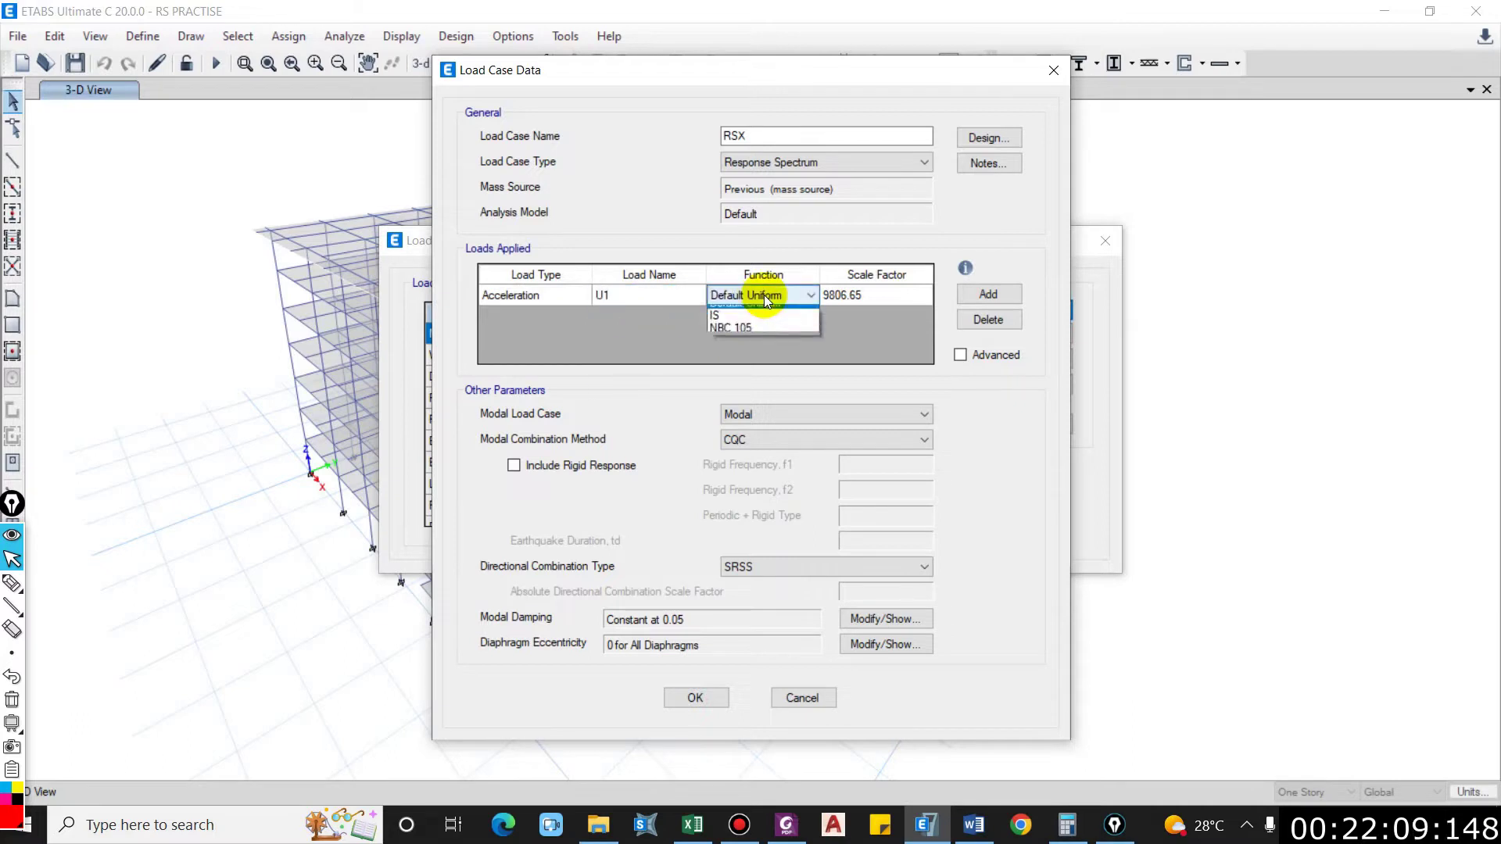
pyautogui.click(741, 337)
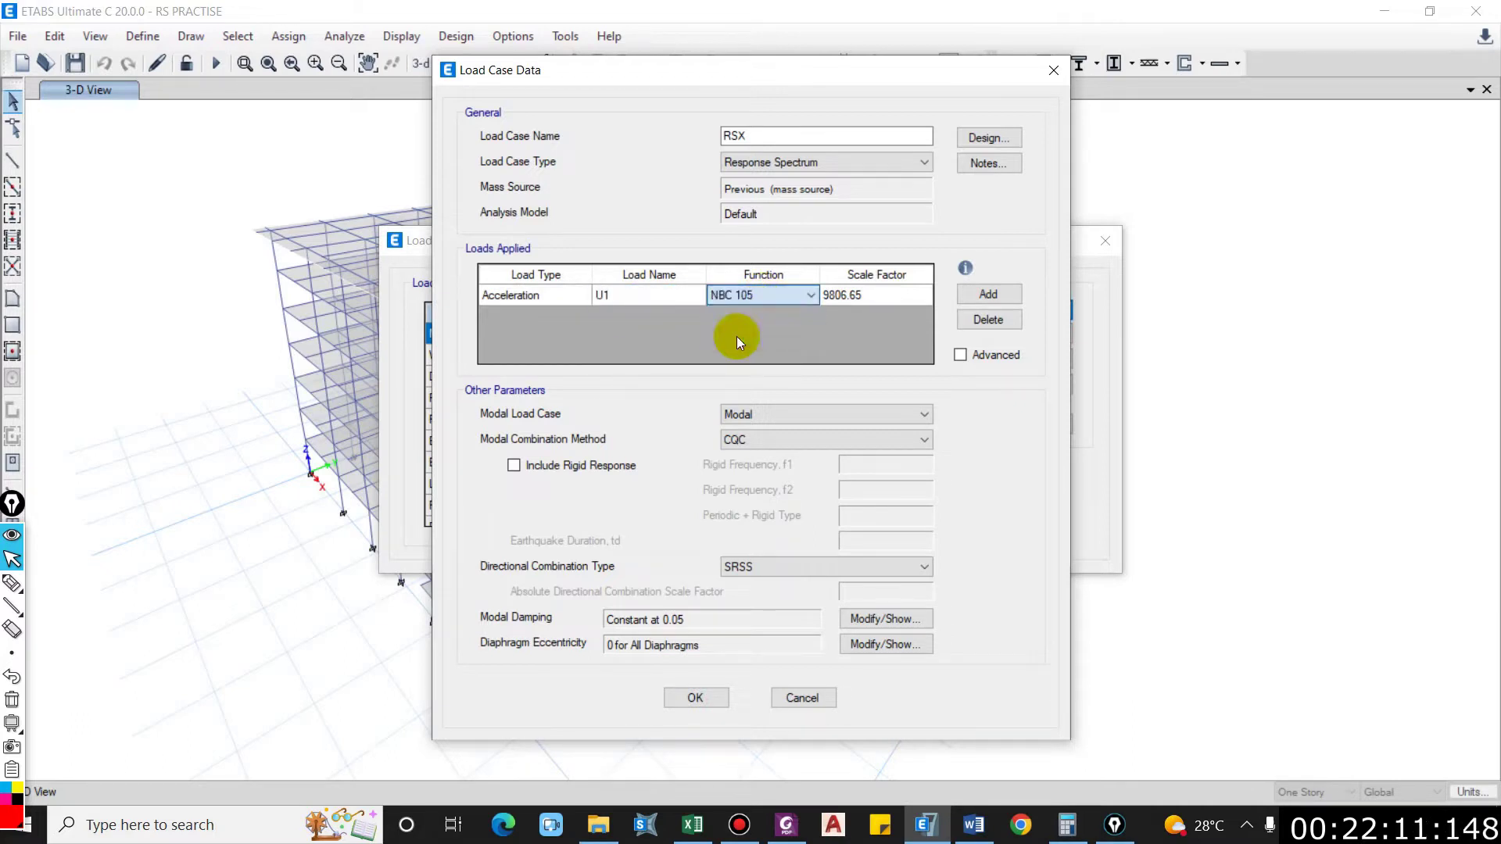
pyautogui.click(879, 299)
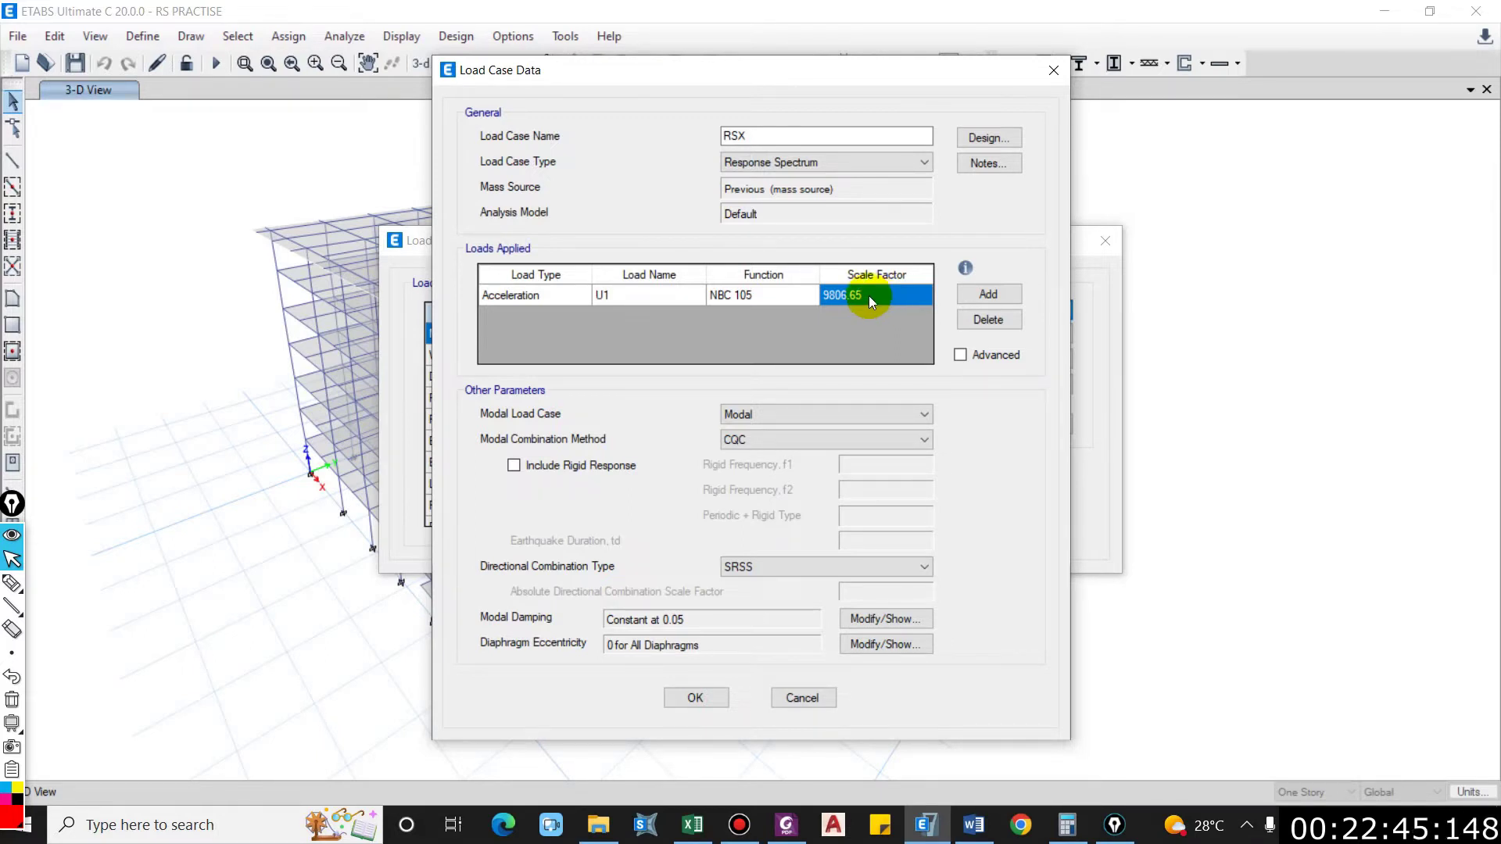
pyautogui.click(794, 297)
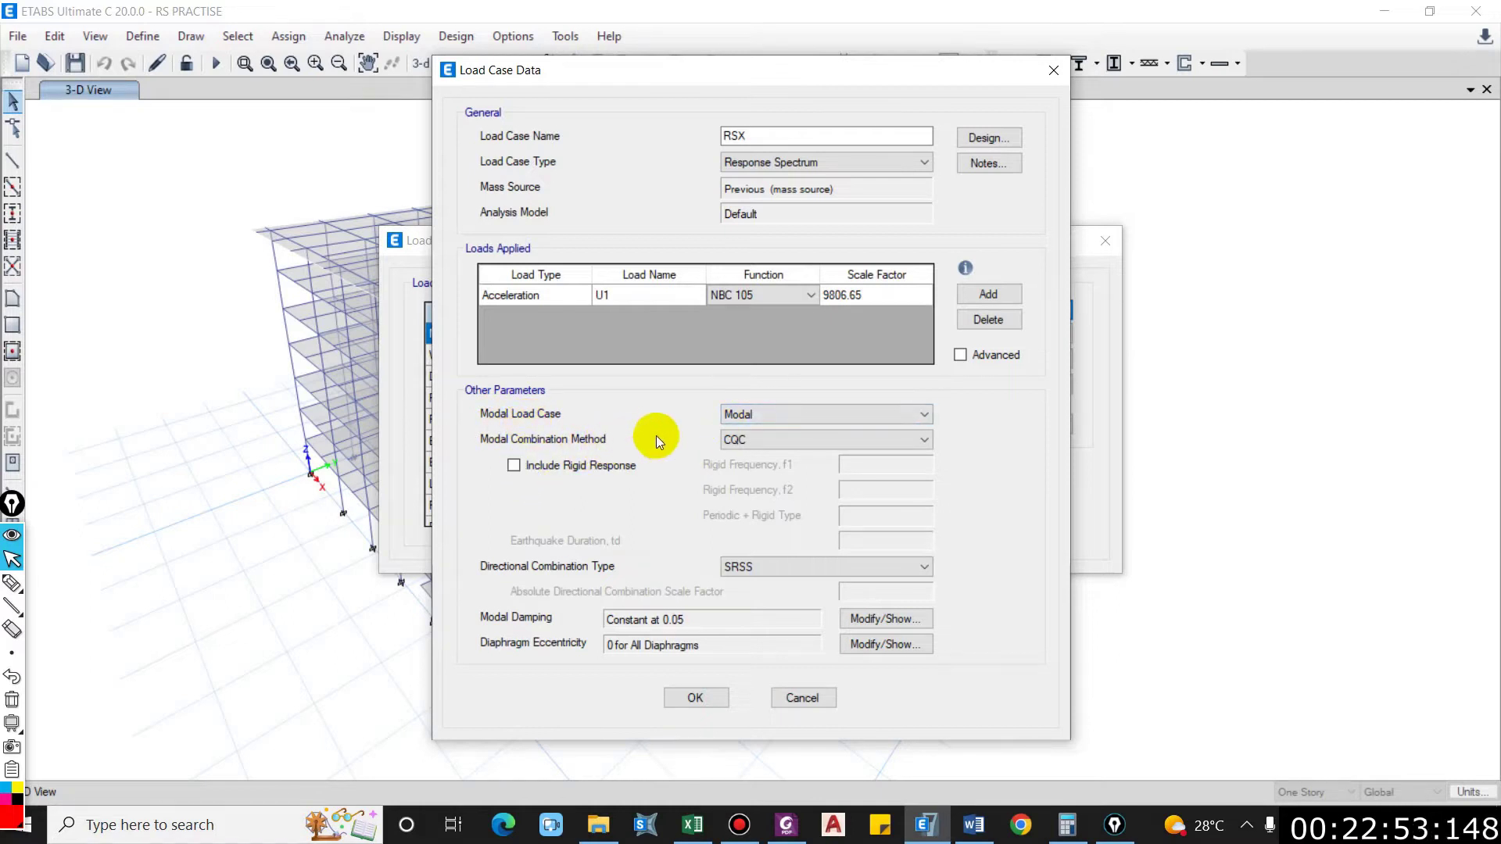
# Step: Check the modal combination method options against section 7.4 of the NBC 105 PDF in Foxit PhantomPDF and return to ETABS
pyautogui.click(771, 434)
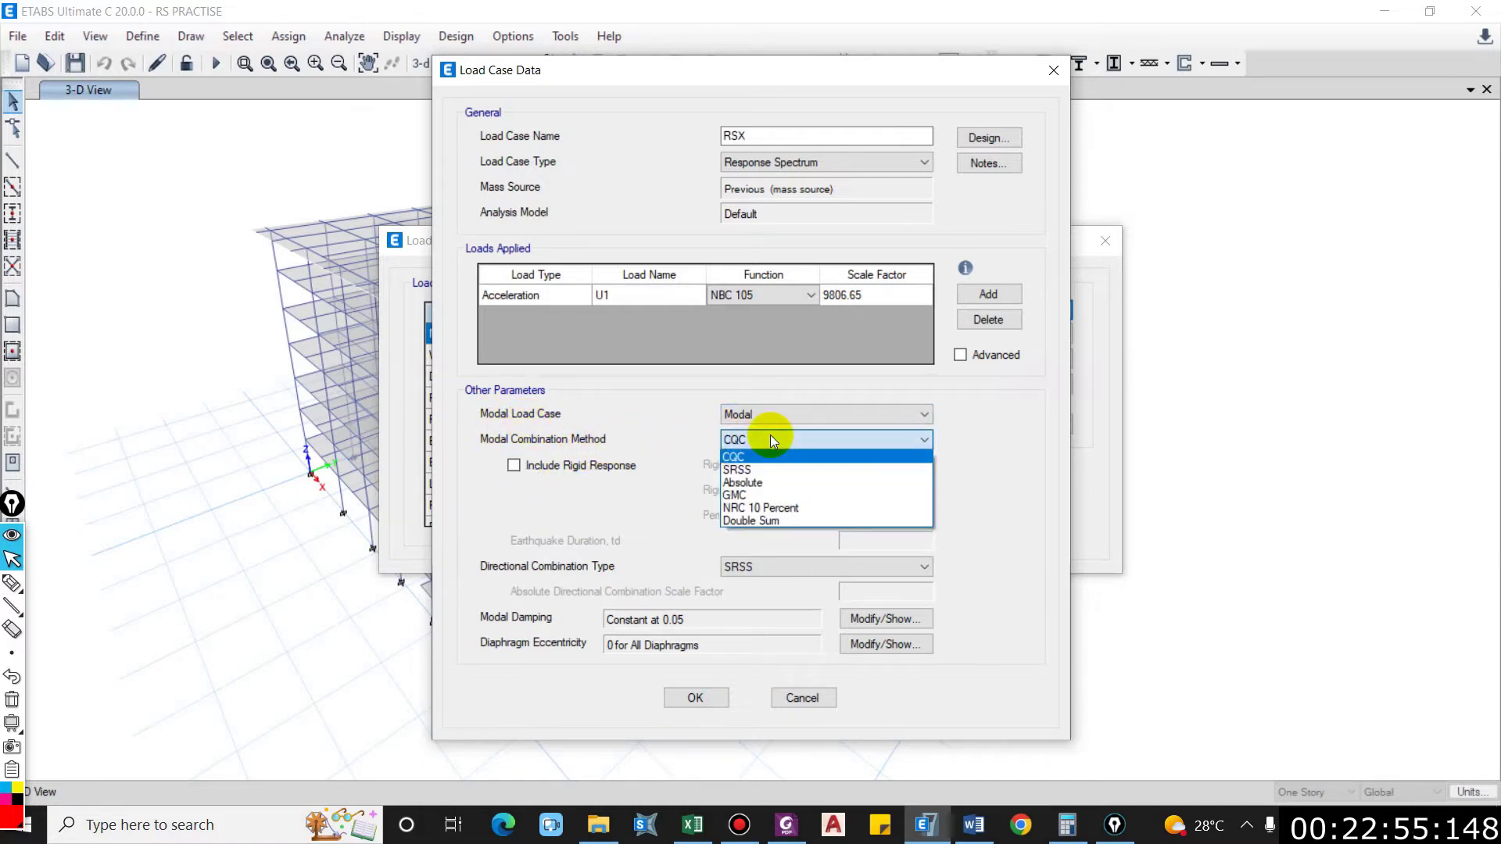
pyautogui.click(771, 435)
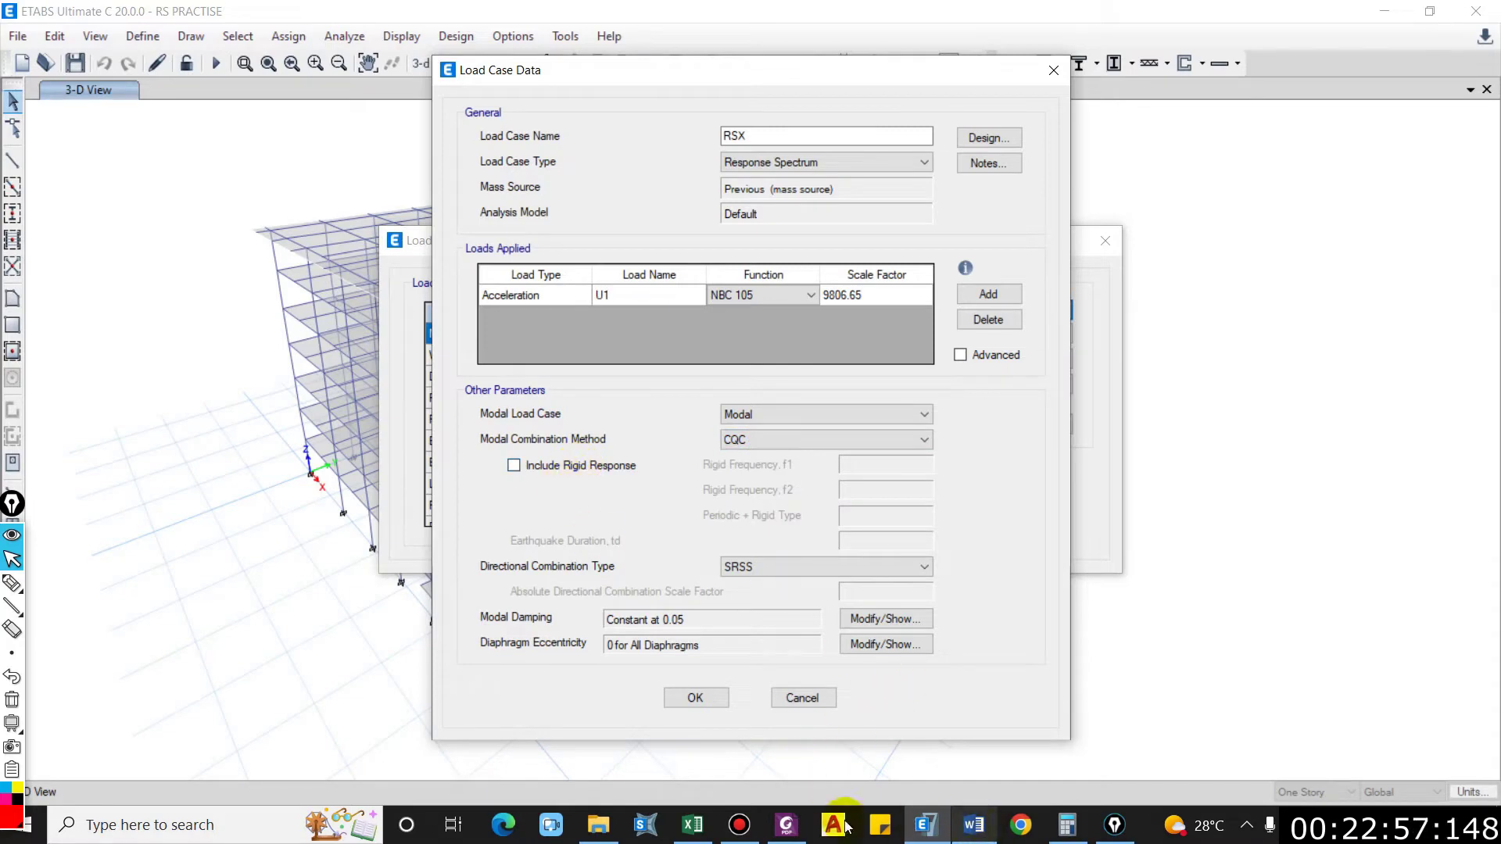
pyautogui.click(786, 825)
pyautogui.scroll(1, 1139, 348)
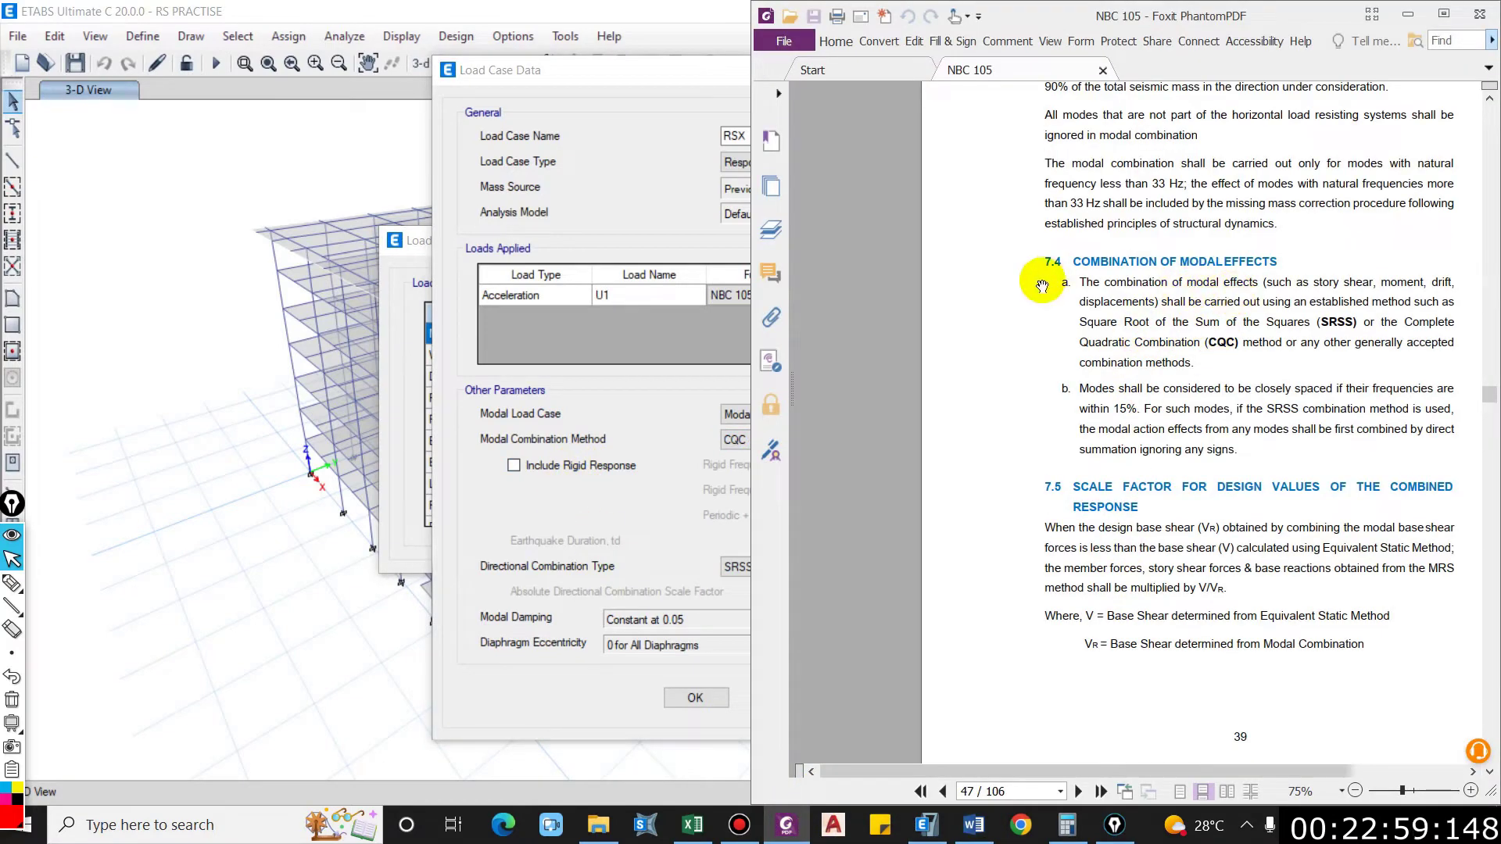
pyautogui.scroll(1, 1042, 280)
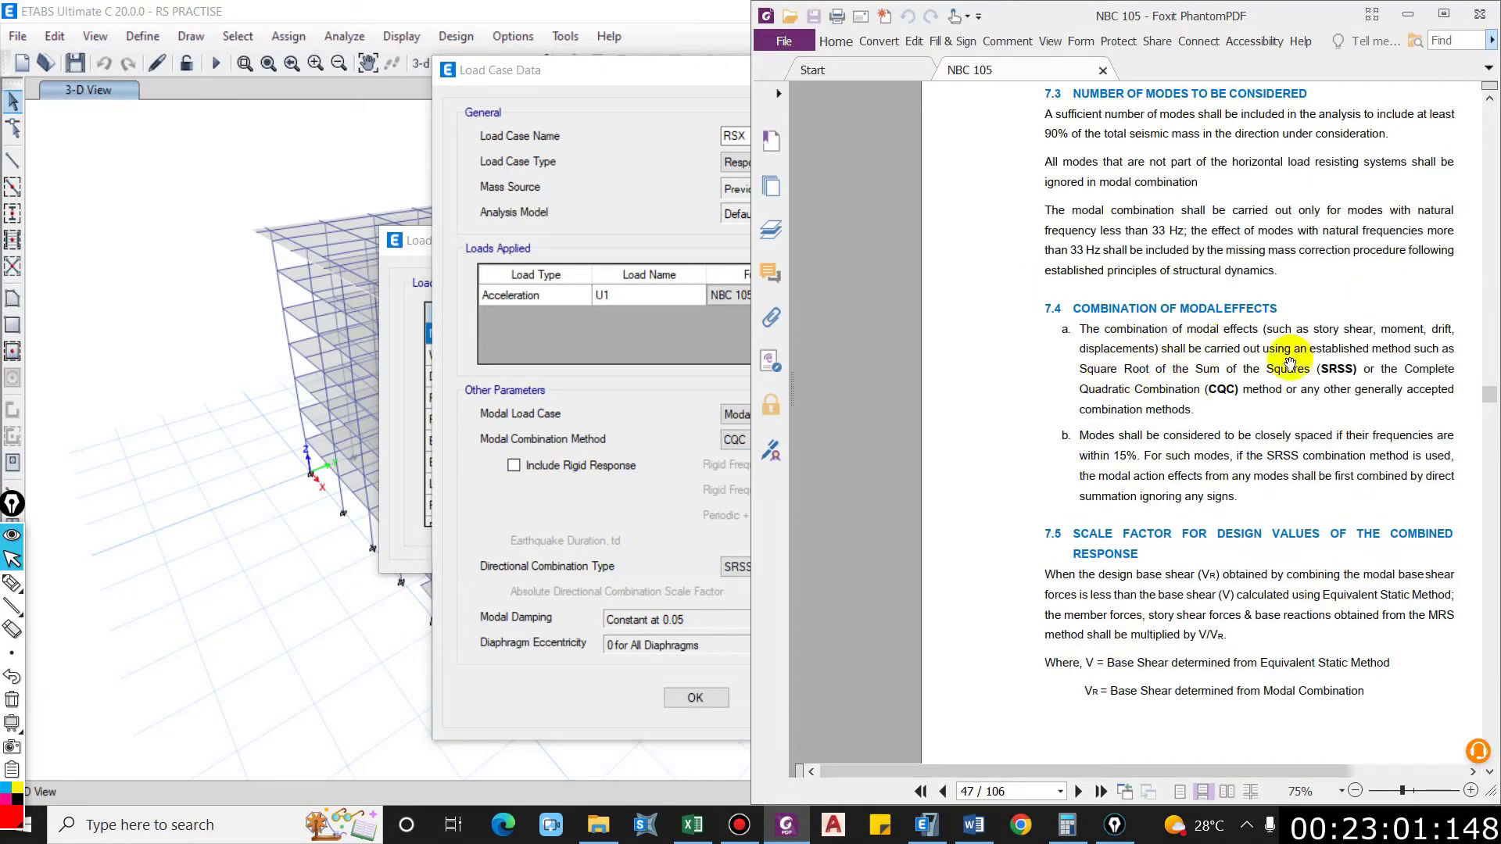
pyautogui.scroll(1, 1163, 394)
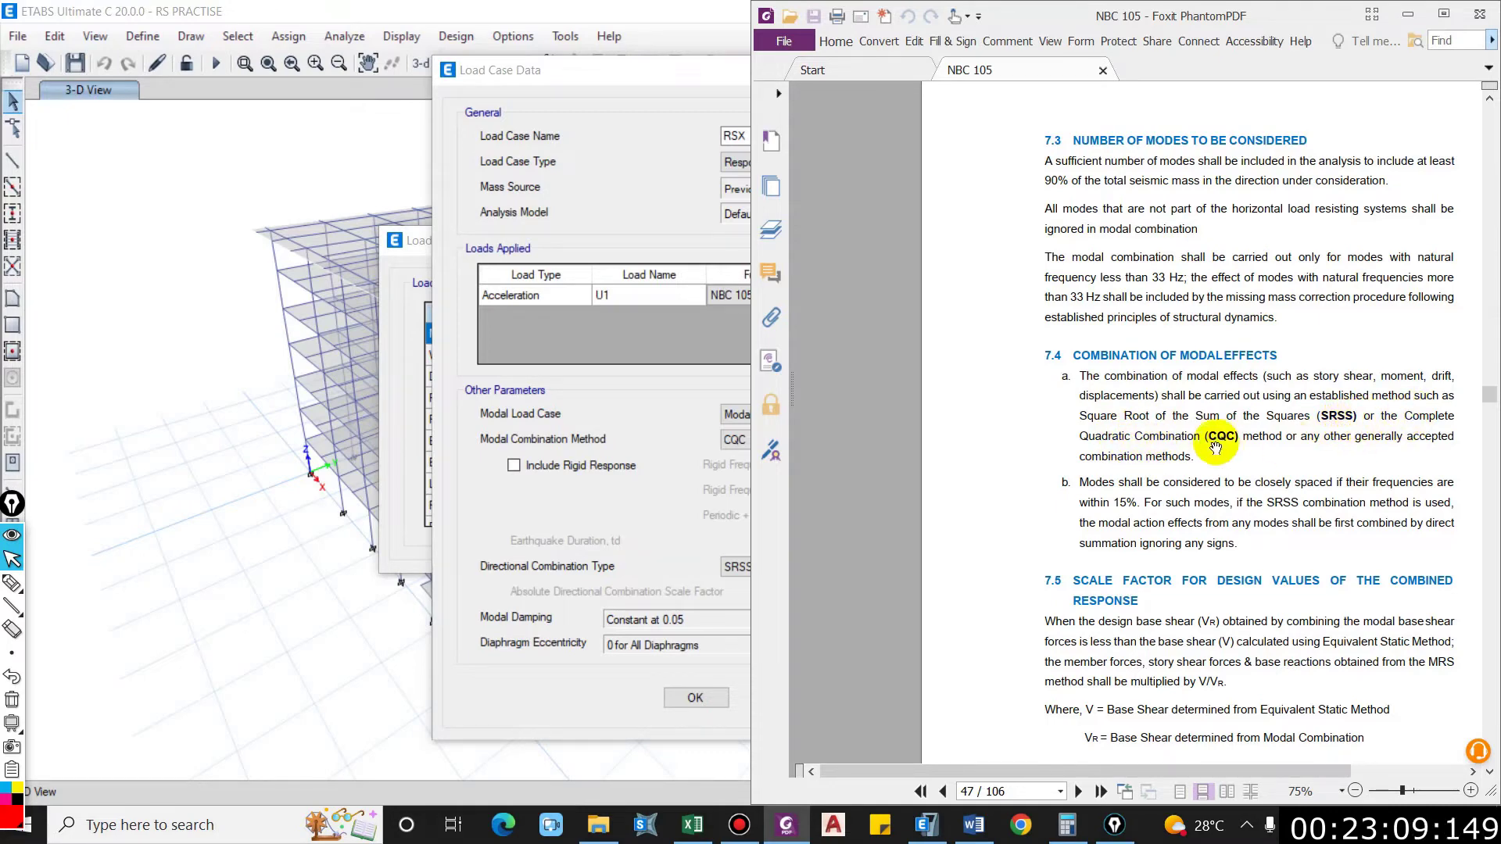
pyautogui.click(570, 539)
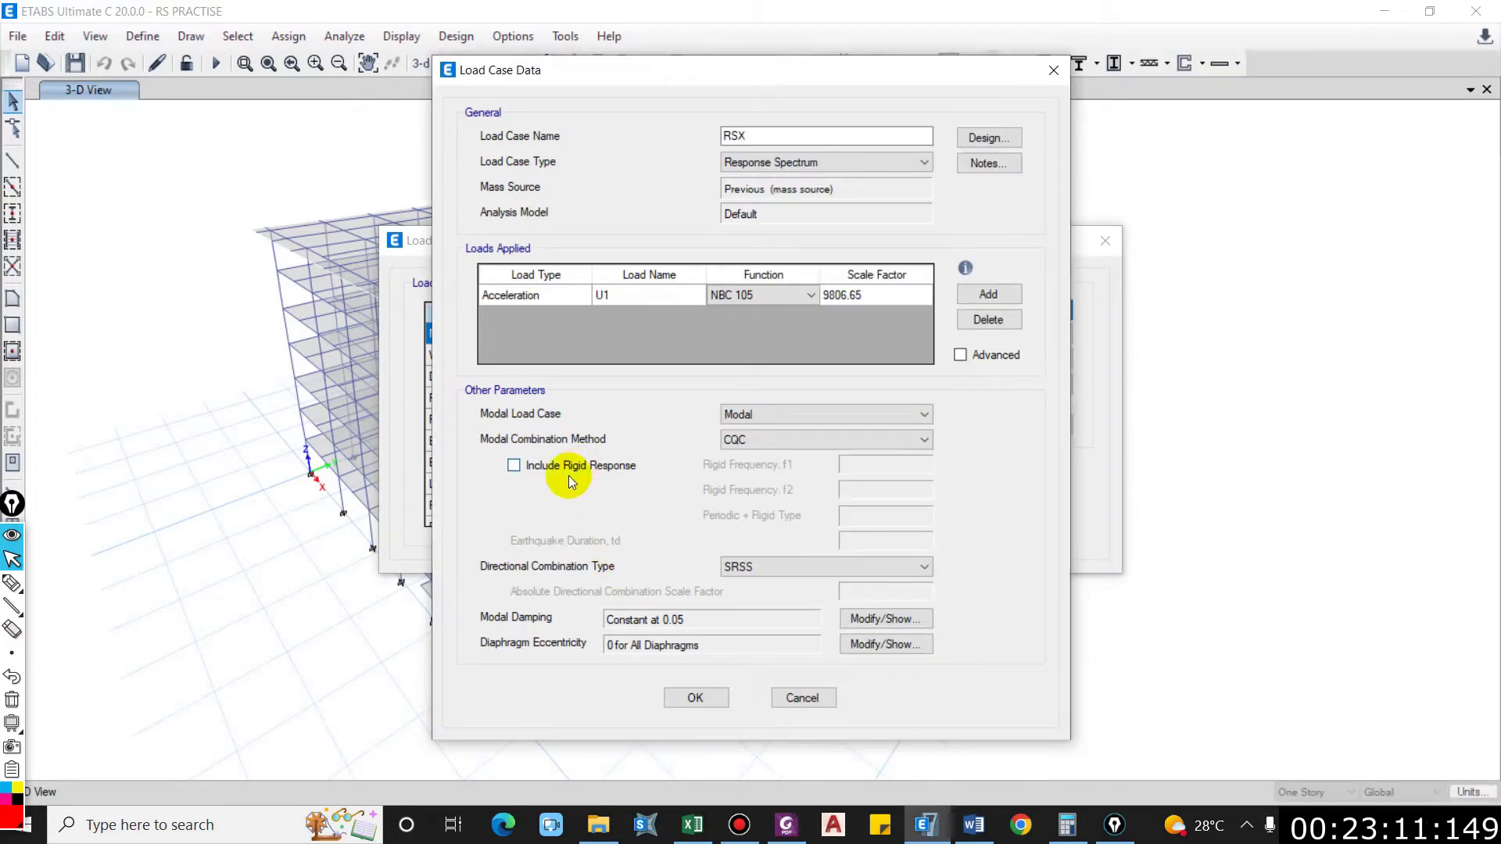
# Step: Switch to Foxit PhantomPDF and read section 7.4 on the SRSS and CQC modal combination methods in NBC 105
pyautogui.click(786, 825)
pyautogui.scroll(1, 1150, 348)
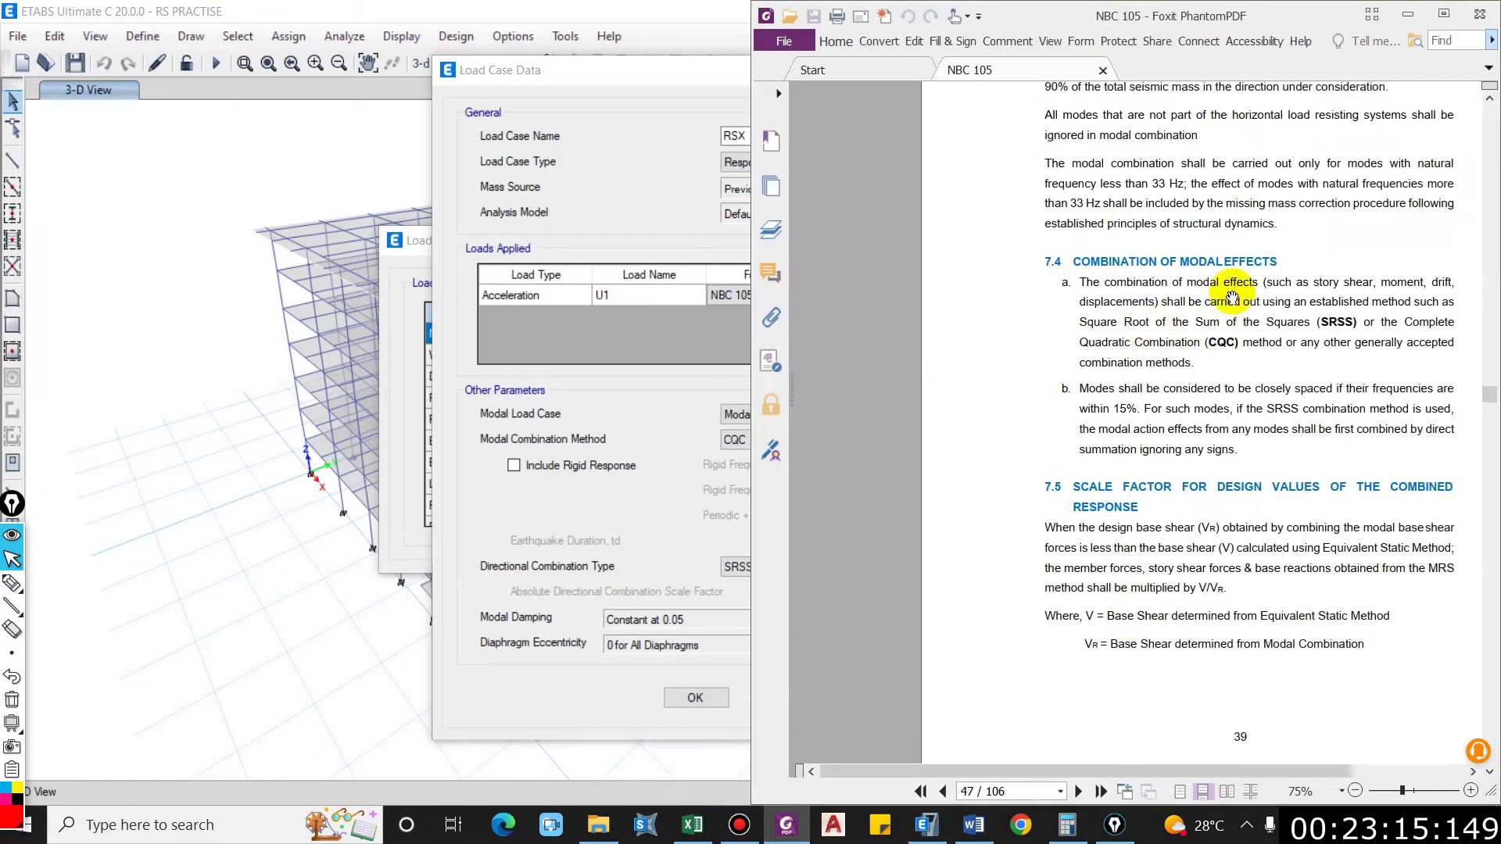
pyautogui.scroll(1, 1045, 290)
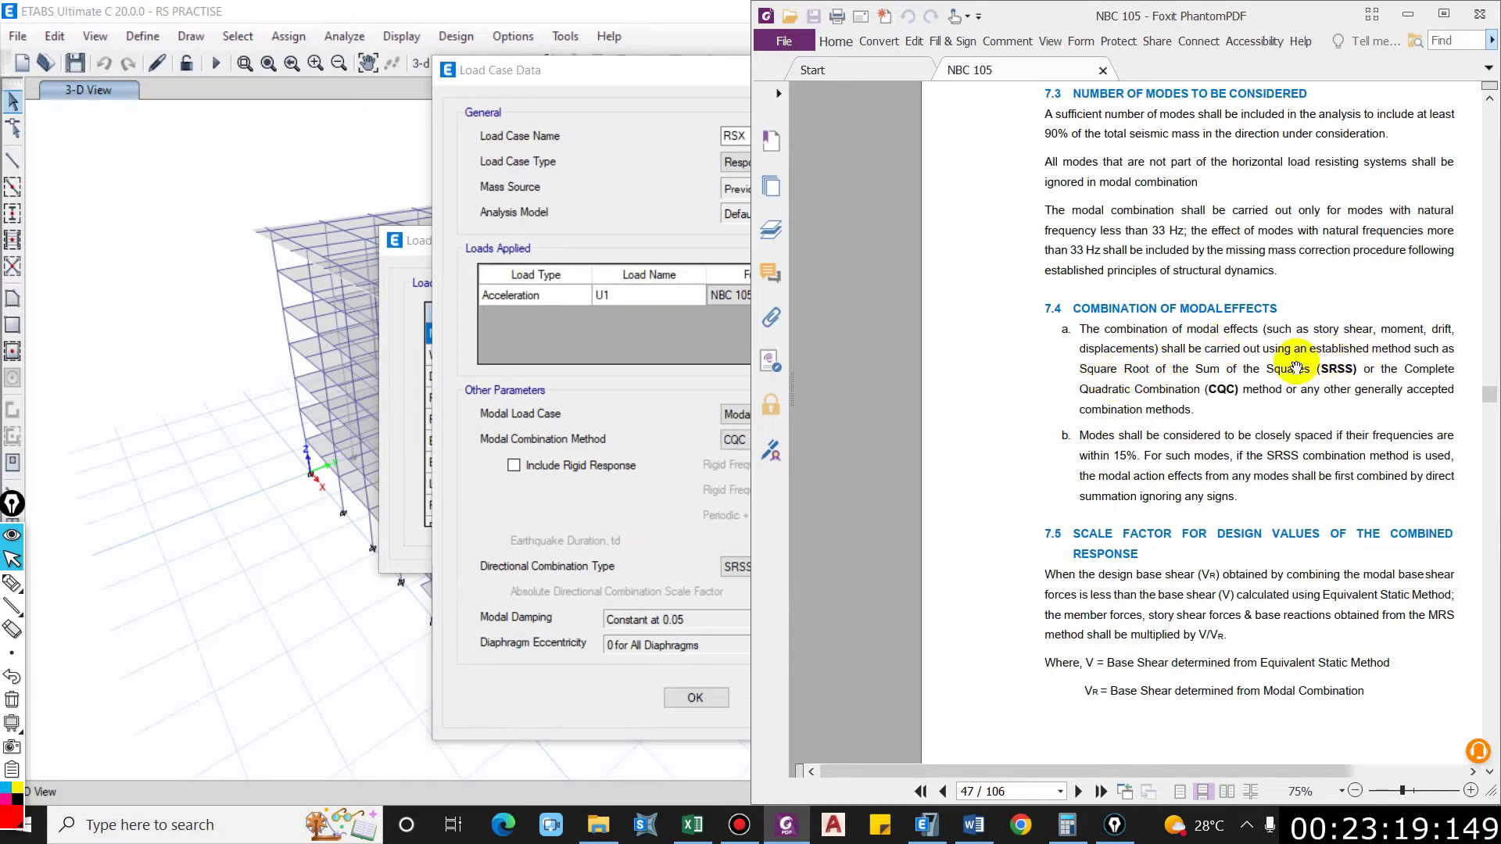
pyautogui.scroll(1, 1166, 391)
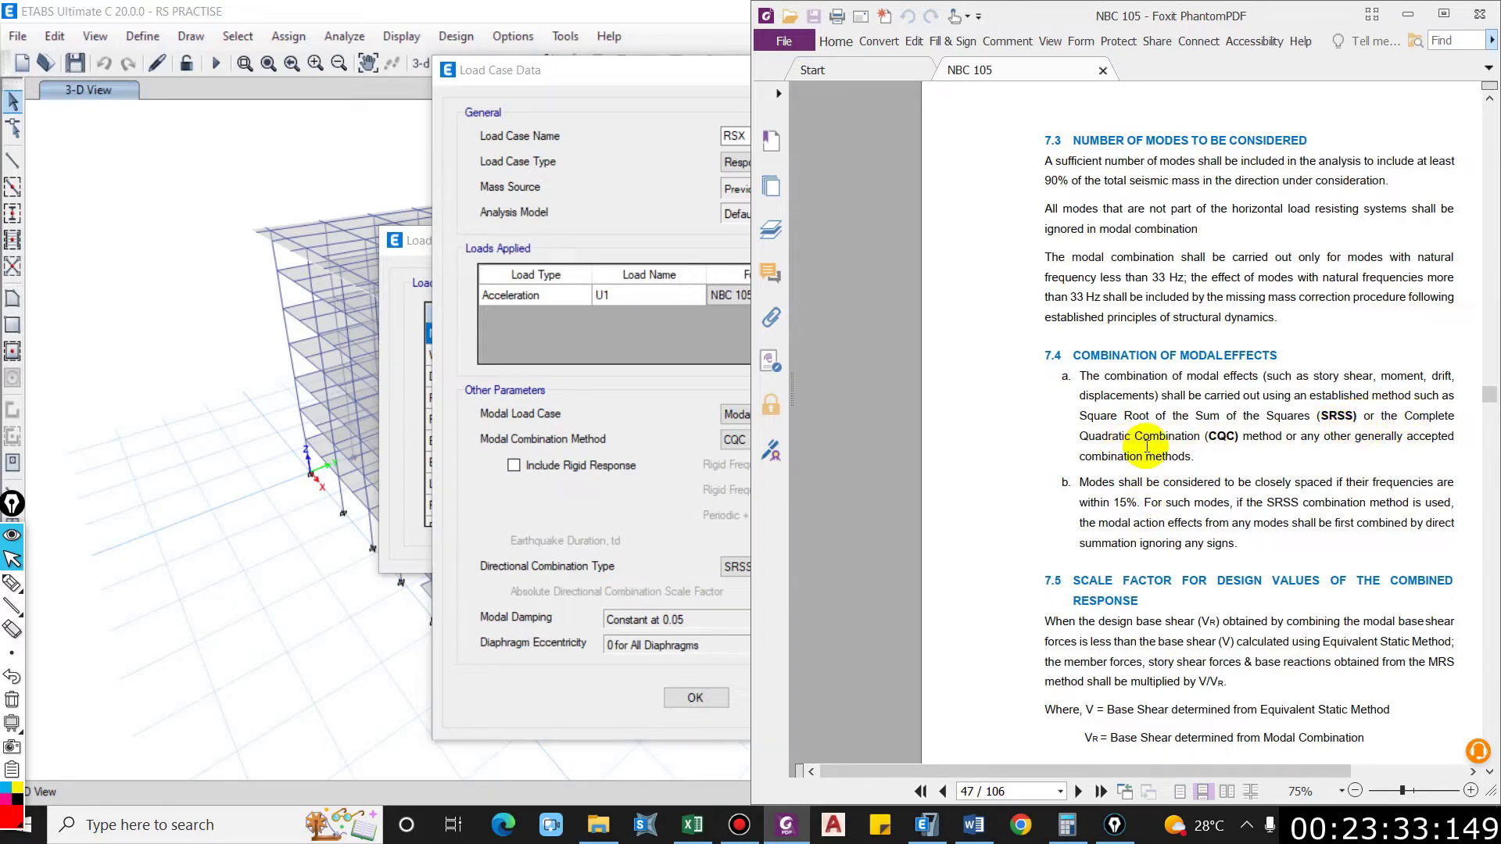
# Step: Handwrite the modal responses R1, R2 with the screen annotation pen beside the 3-D model and underline them
pyautogui.click(12, 583)
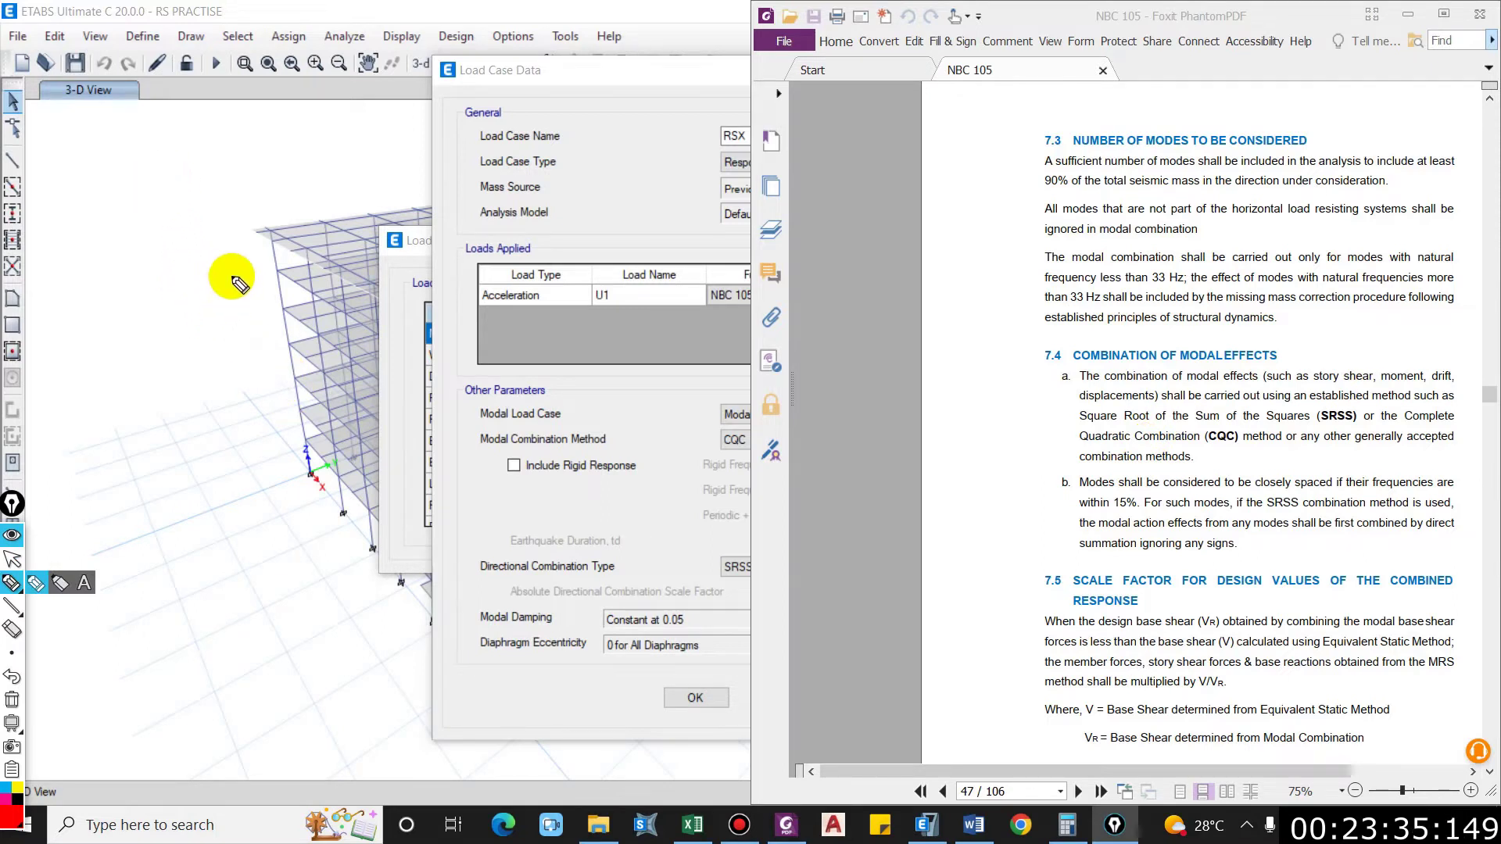
pyautogui.moveTo(153, 266)
pyautogui.mouseDown()
pyautogui.moveTo(169, 279)
pyautogui.moveTo(190, 266)
pyautogui.mouseUp()
pyautogui.moveTo(205, 239); pyautogui.dragTo(207, 251)
pyautogui.moveTo(210, 190); pyautogui.dragTo(206, 211)
pyautogui.moveTo(202, 190); pyautogui.dragTo(229, 208)
pyautogui.moveTo(235, 191); pyautogui.dragTo(261, 196)
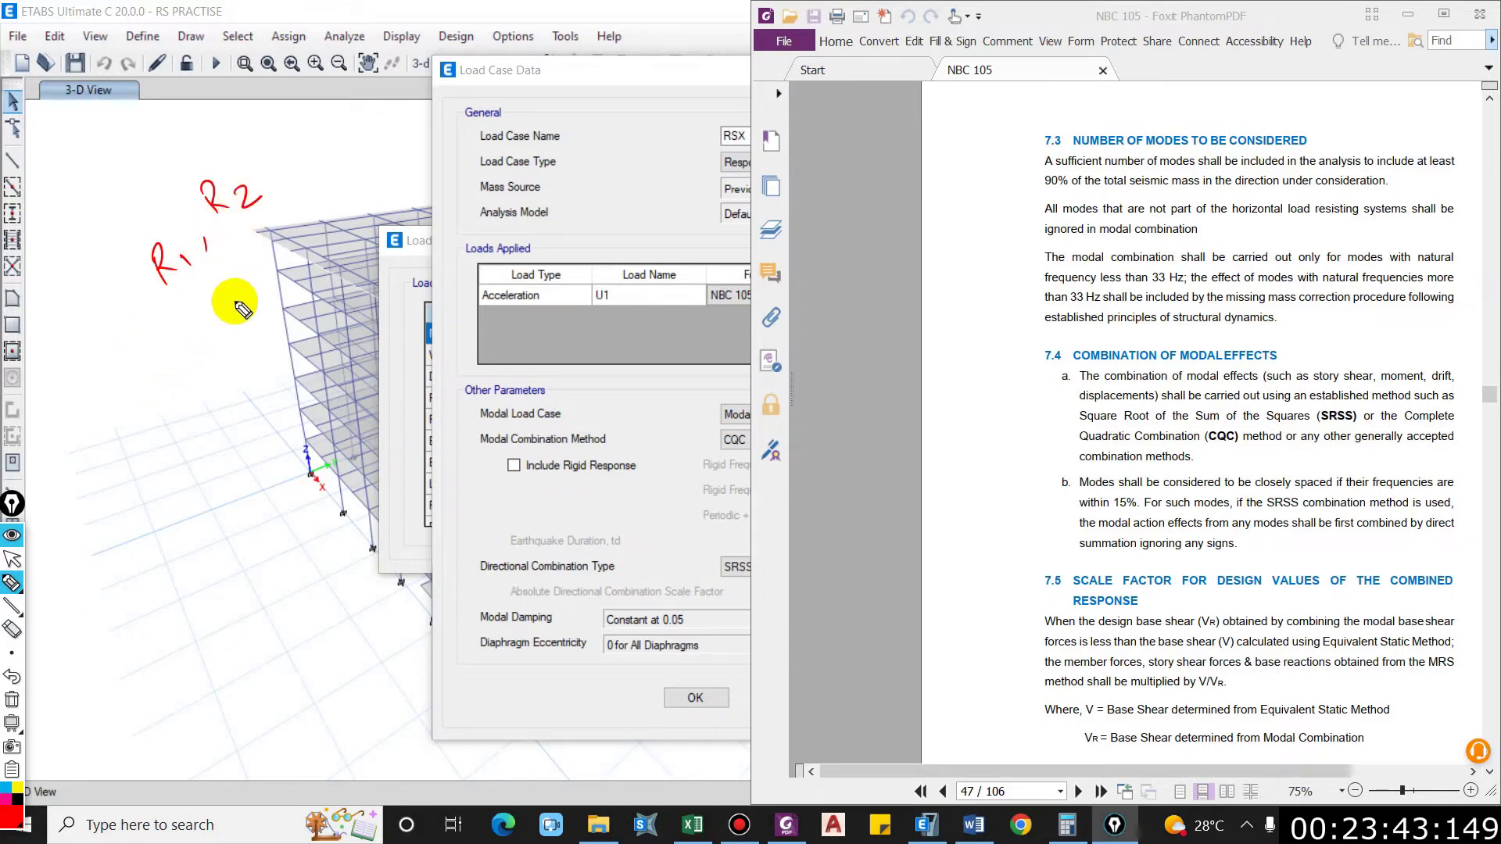
pyautogui.moveTo(168, 316); pyautogui.dragTo(258, 186)
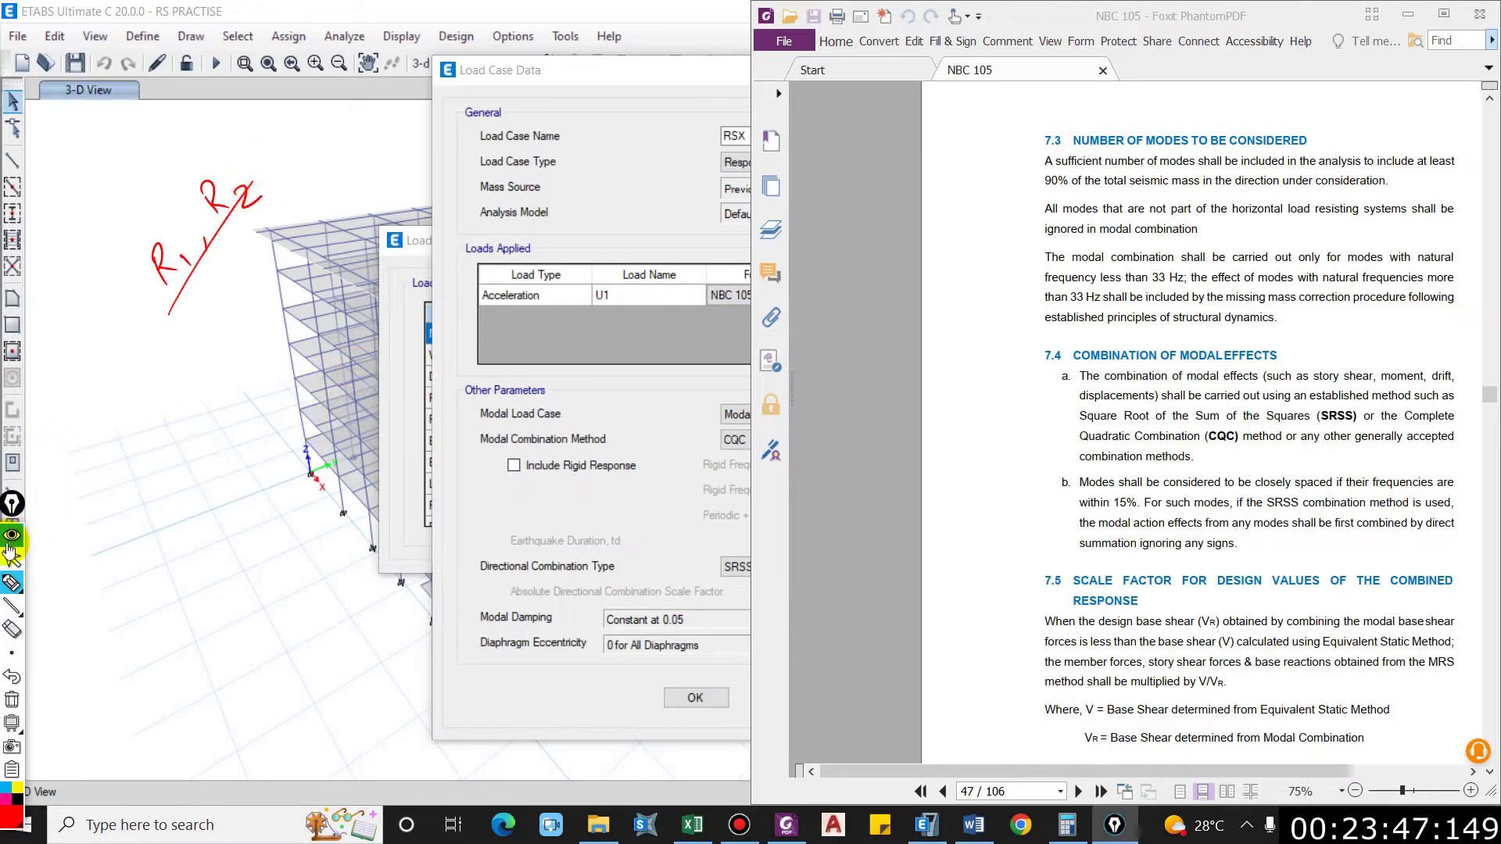
# Step: Handwrite the combination formula R² = R1² + 2εR1R2 + R2² below the R1, R2 annotation
pyautogui.moveTo(29, 470); pyautogui.dragTo(36, 490)
pyautogui.moveTo(27, 468)
pyautogui.mouseDown()
pyautogui.moveTo(46, 484)
pyautogui.moveTo(47, 447)
pyautogui.moveTo(65, 443)
pyautogui.mouseUp()
pyautogui.moveTo(63, 457); pyautogui.dragTo(66, 450)
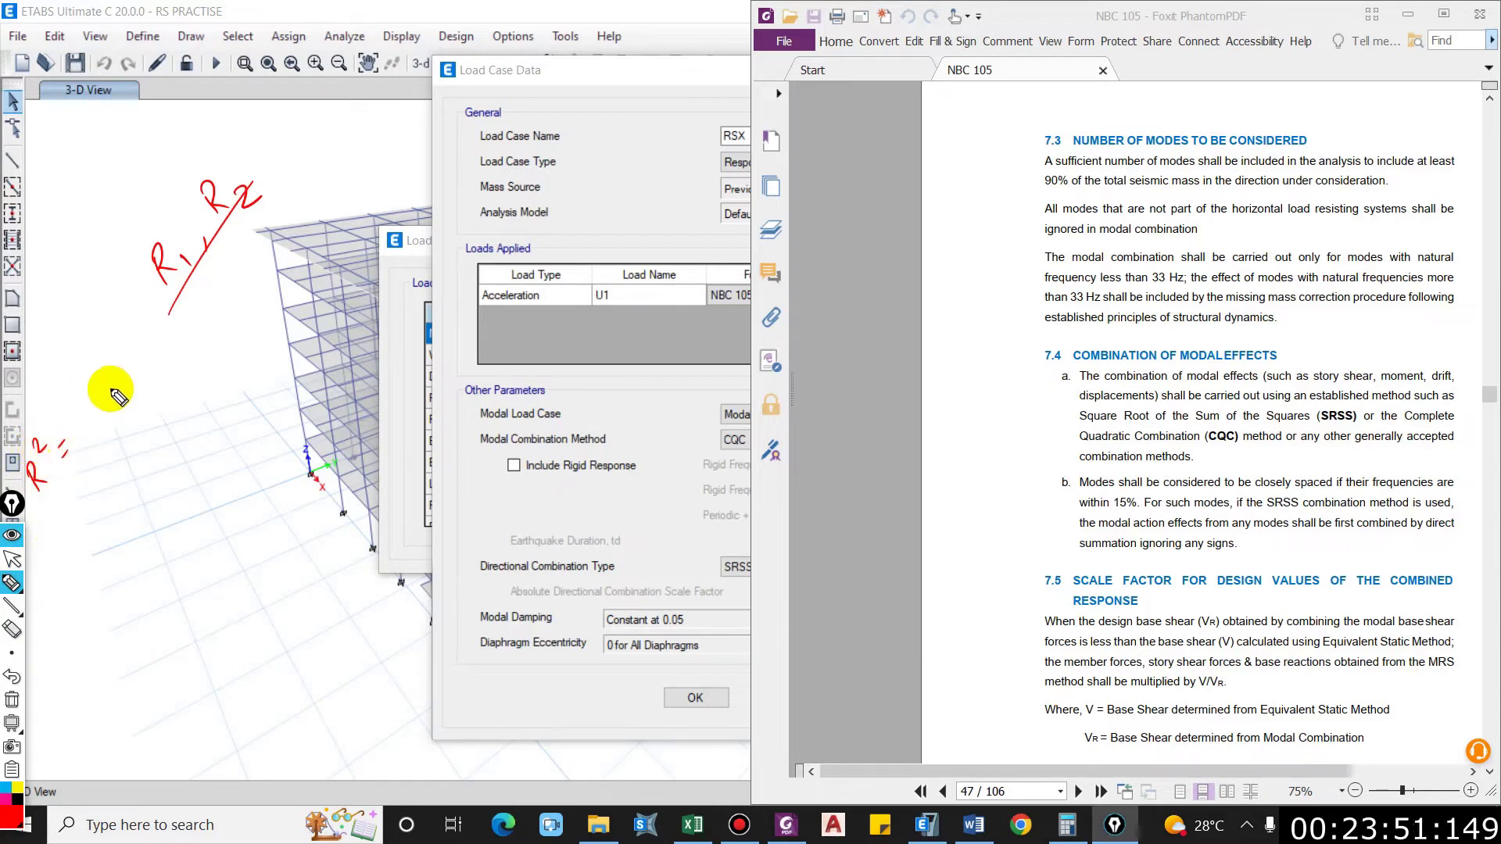
pyautogui.moveTo(73, 395)
pyautogui.mouseDown()
pyautogui.moveTo(94, 412)
pyautogui.moveTo(98, 383)
pyautogui.mouseUp()
pyautogui.moveTo(95, 397)
pyautogui.mouseDown()
pyautogui.moveTo(102, 408)
pyautogui.moveTo(129, 379)
pyautogui.mouseUp()
pyautogui.moveTo(121, 374)
pyautogui.mouseDown()
pyautogui.moveTo(123, 389)
pyautogui.moveTo(153, 374)
pyautogui.moveTo(174, 319)
pyautogui.moveTo(175, 353)
pyautogui.moveTo(194, 321)
pyautogui.moveTo(208, 340)
pyautogui.mouseUp()
pyautogui.moveTo(208, 300); pyautogui.dragTo(219, 313)
pyautogui.moveTo(219, 300)
pyautogui.mouseDown()
pyautogui.moveTo(209, 313)
pyautogui.moveTo(235, 276)
pyautogui.moveTo(259, 295)
pyautogui.mouseUp()
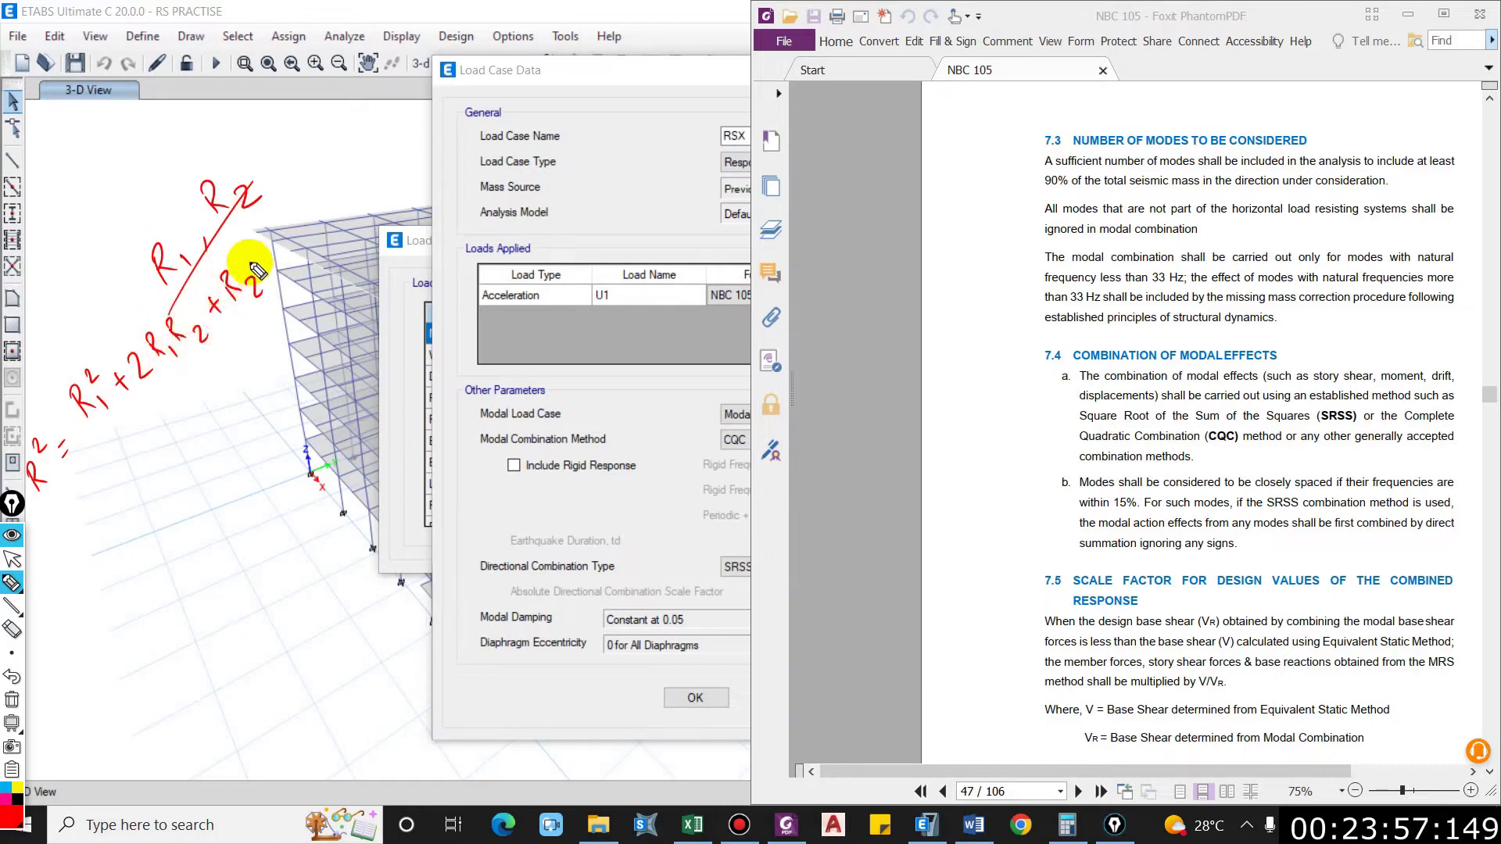
pyautogui.moveTo(241, 233); pyautogui.dragTo(256, 249)
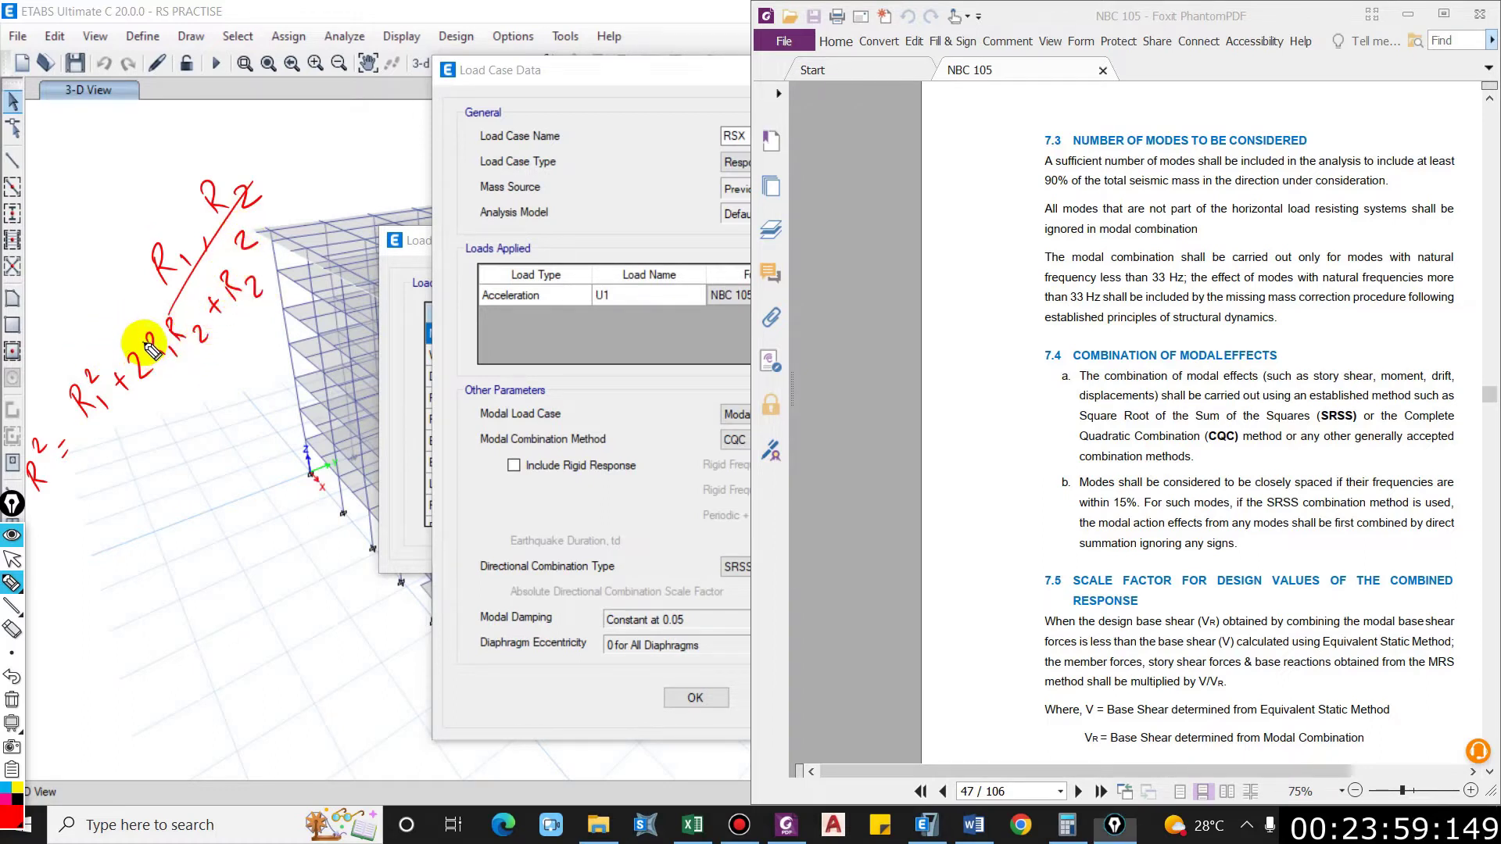
pyautogui.moveTo(155, 341); pyautogui.dragTo(172, 362)
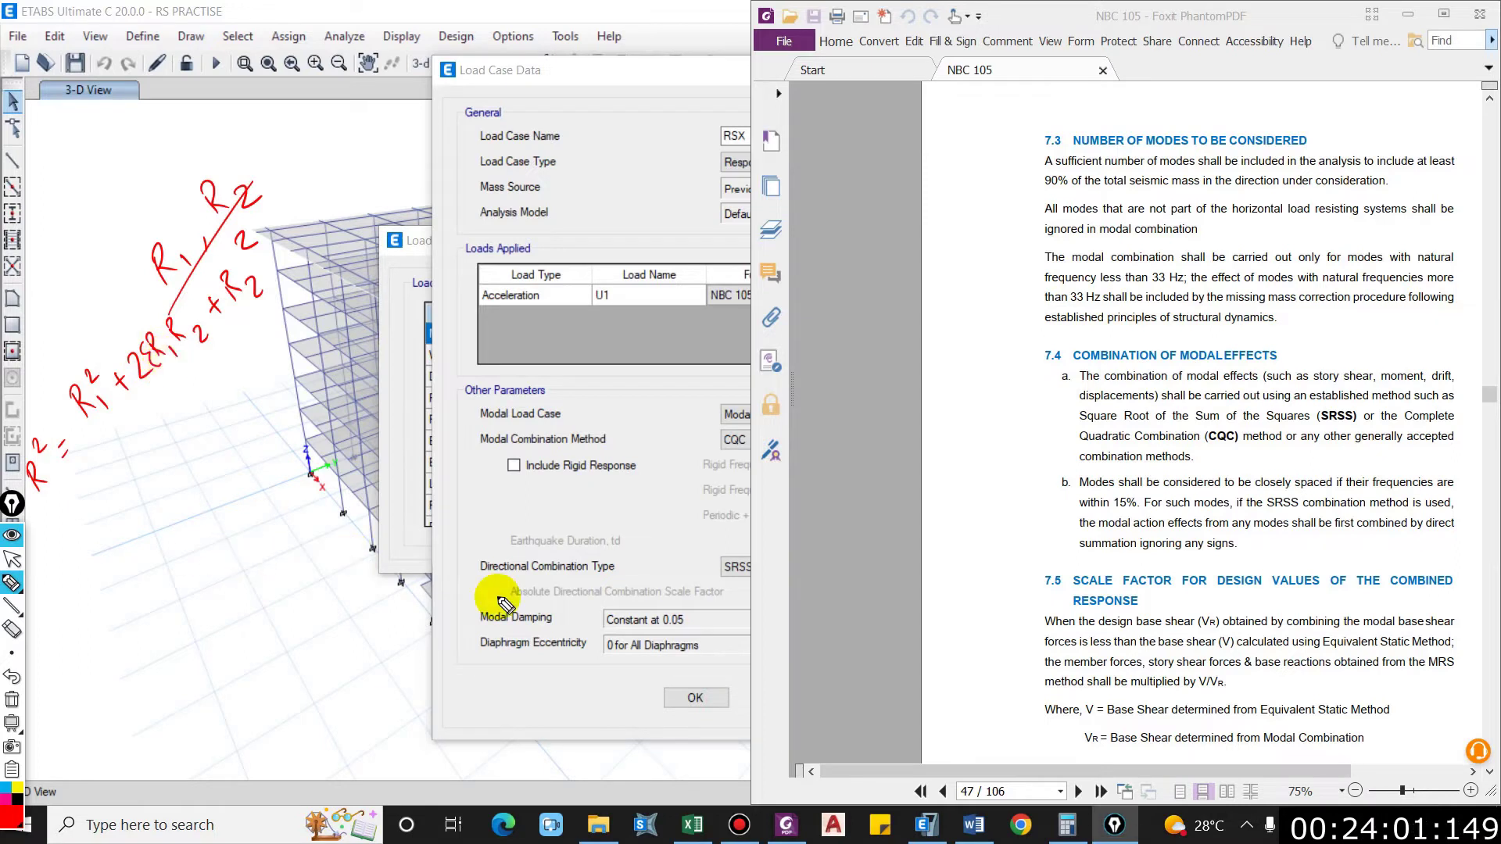
# Step: Handwrite and underline ε = 0 below the formula, and mark out its 2εR1R2 cross term
pyautogui.moveTo(129, 468)
pyautogui.mouseDown()
pyautogui.moveTo(121, 515)
pyautogui.moveTo(149, 469)
pyautogui.moveTo(188, 455)
pyautogui.moveTo(113, 557)
pyautogui.mouseUp()
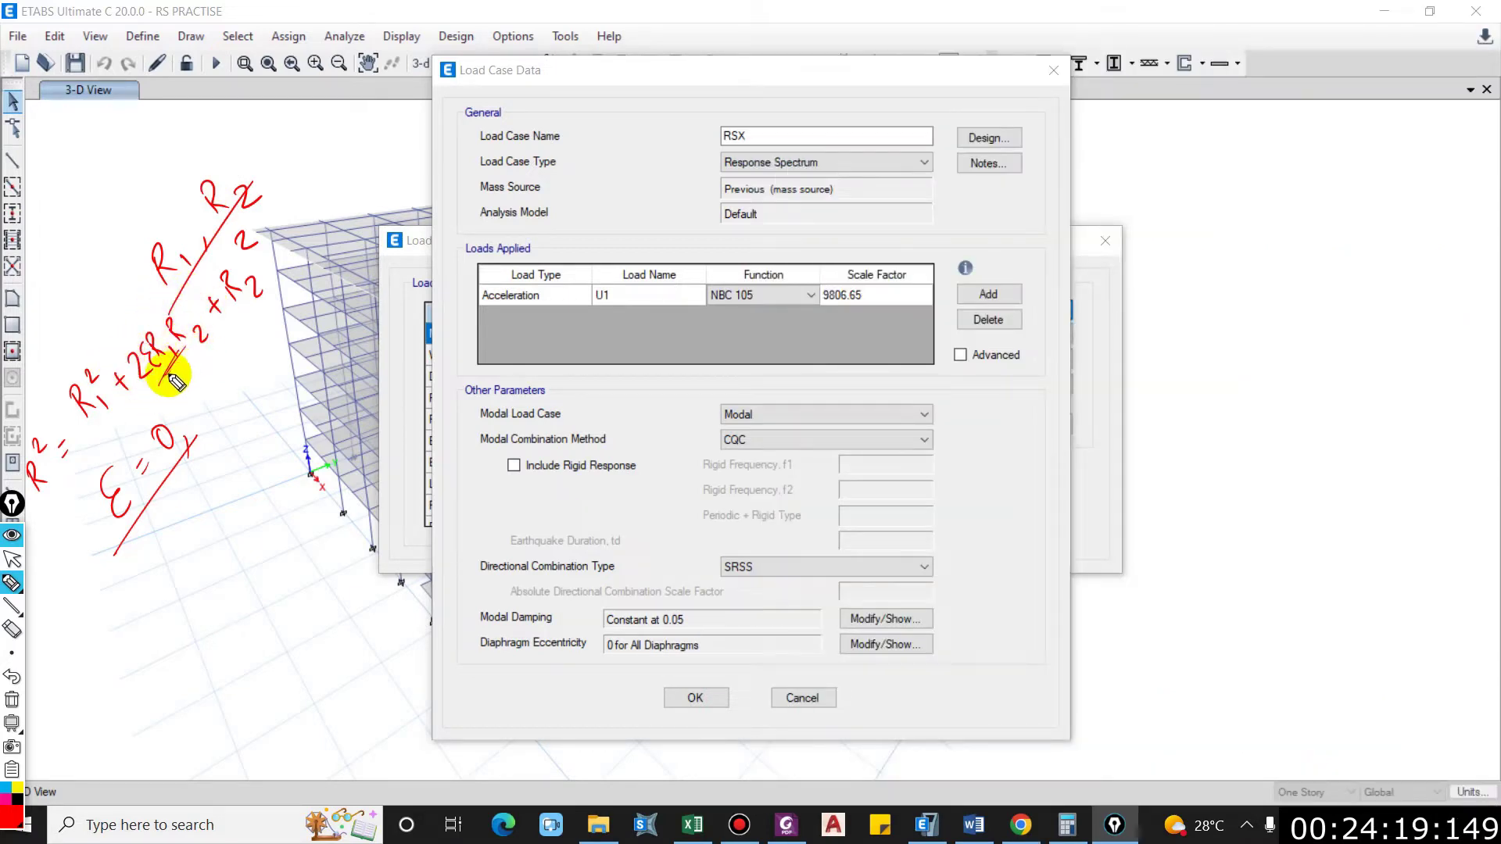
pyautogui.moveTo(159, 386)
pyautogui.mouseDown()
pyautogui.moveTo(173, 351)
pyautogui.moveTo(205, 359)
pyautogui.moveTo(194, 338)
pyautogui.moveTo(187, 369)
pyautogui.mouseUp()
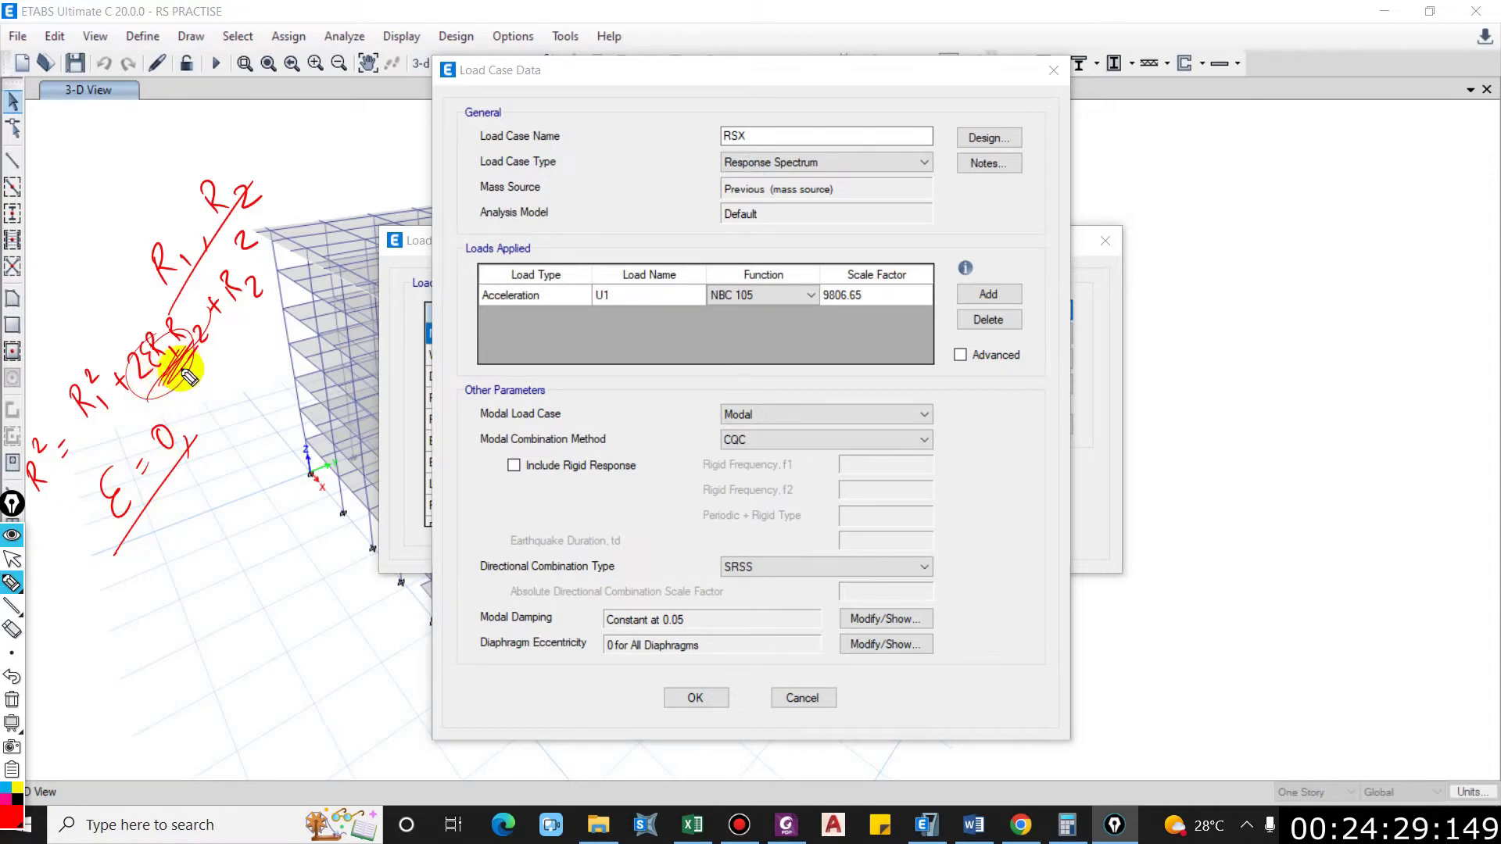
pyautogui.moveTo(159, 370); pyautogui.dragTo(183, 370)
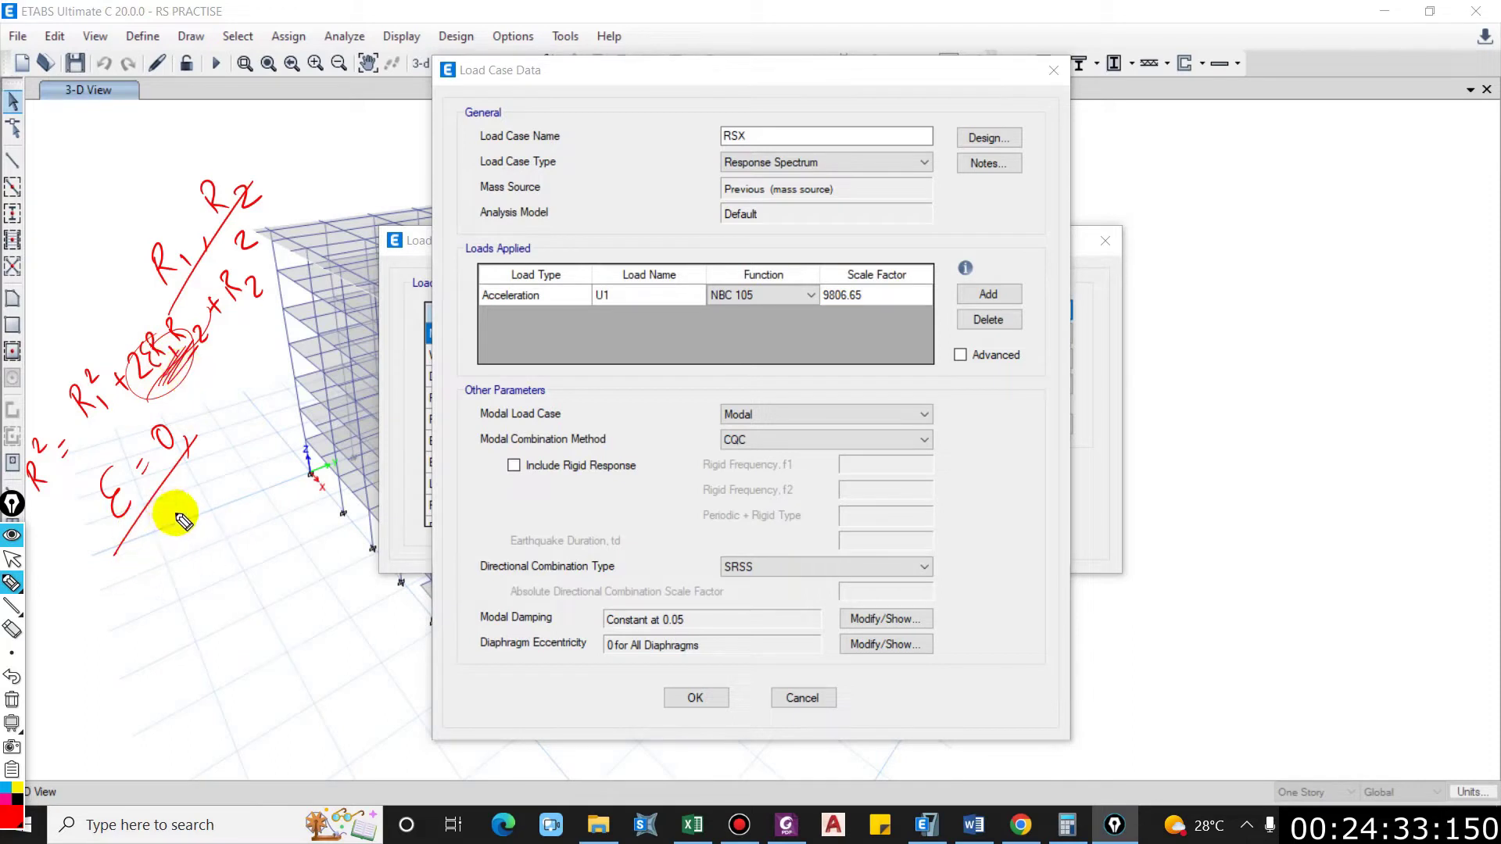
# Step: Handwrite the condition 0 < ε < 1 below the ε = 0 annotation
pyautogui.moveTo(150, 569); pyautogui.dragTo(201, 532)
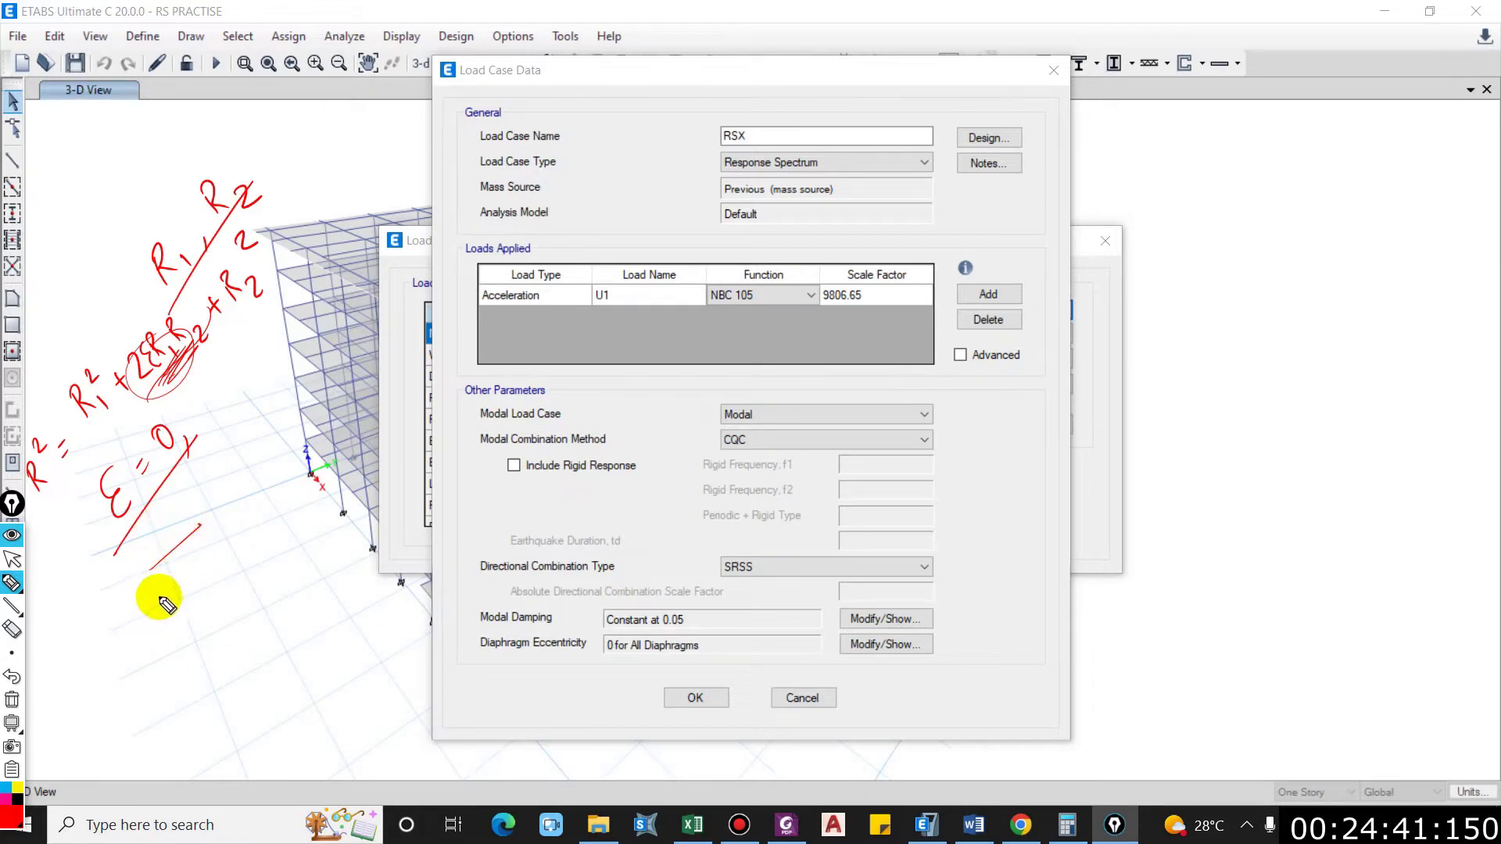
pyautogui.moveTo(166, 582); pyautogui.dragTo(212, 563)
pyautogui.moveTo(226, 515)
pyautogui.mouseDown()
pyautogui.moveTo(227, 560)
pyautogui.moveTo(262, 538)
pyautogui.mouseUp()
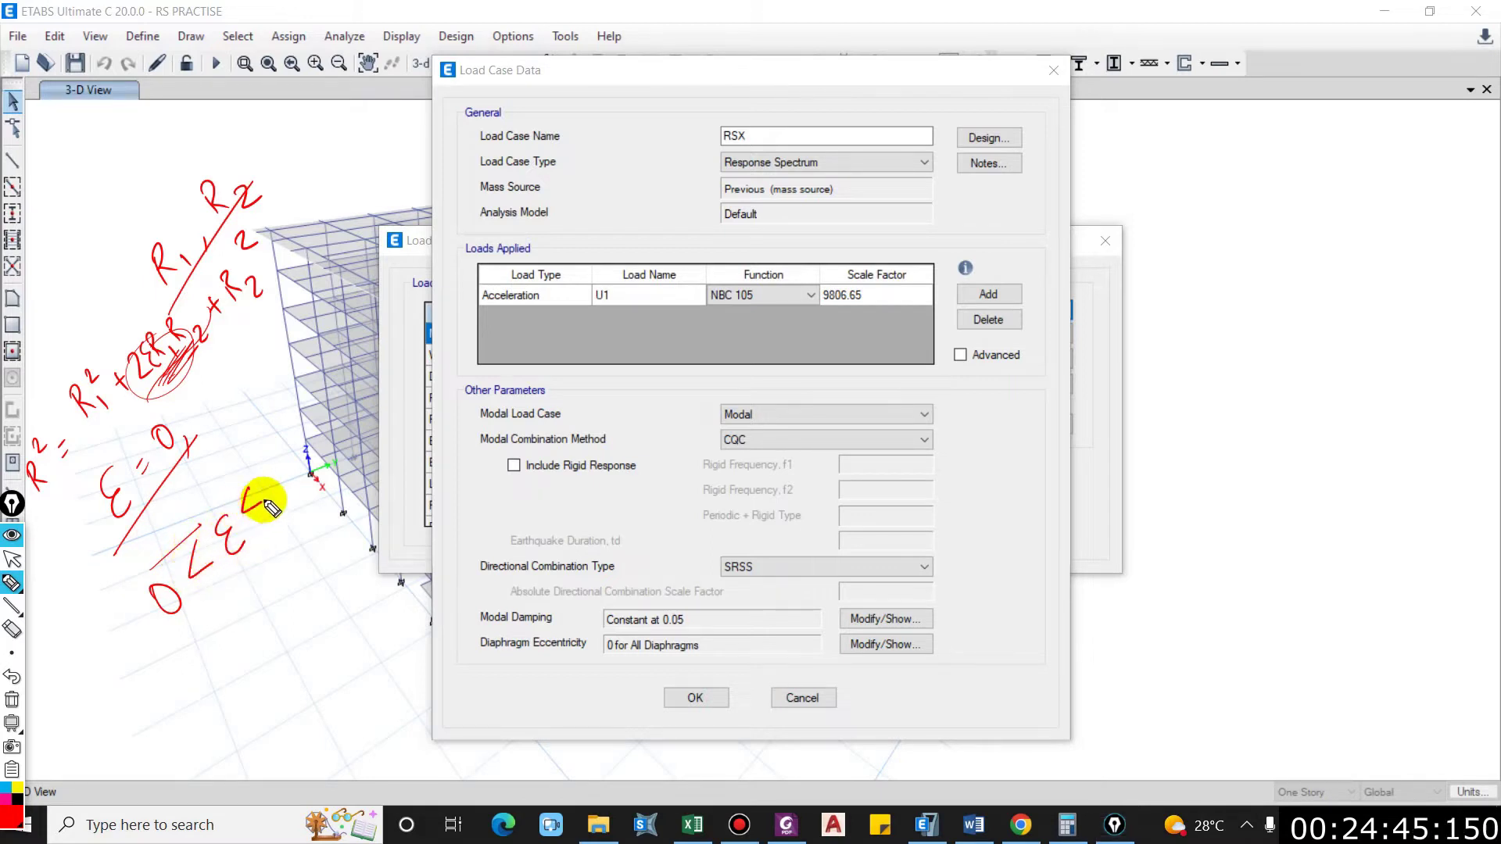
pyautogui.moveTo(264, 479); pyautogui.dragTo(291, 513)
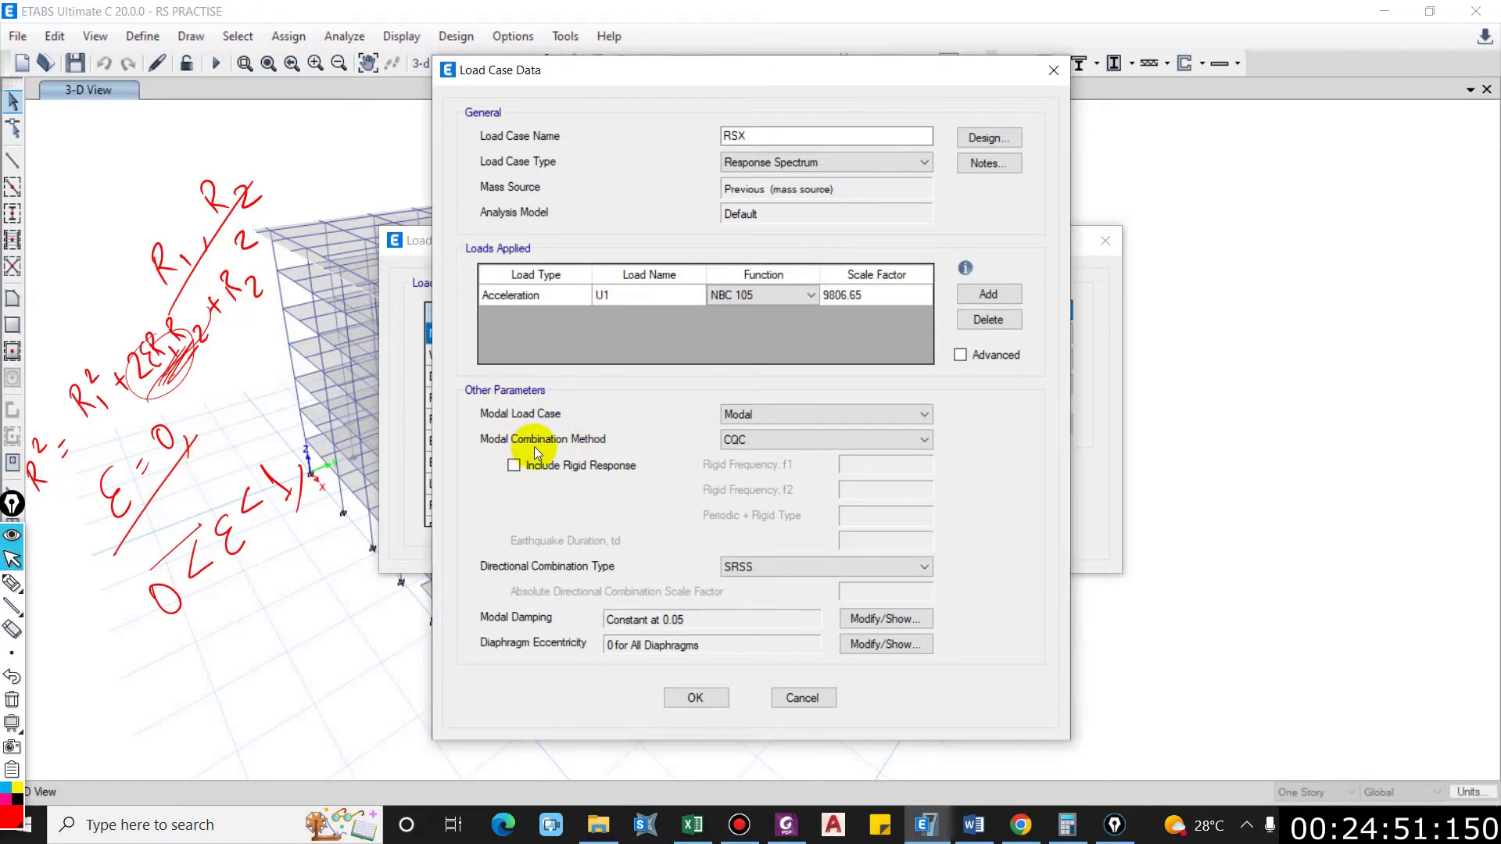
# Step: Keep CQC as the RSX modal combination method, set the diaphragm eccentricity ratio to 0.1 and accept the load case
pyautogui.click(754, 442)
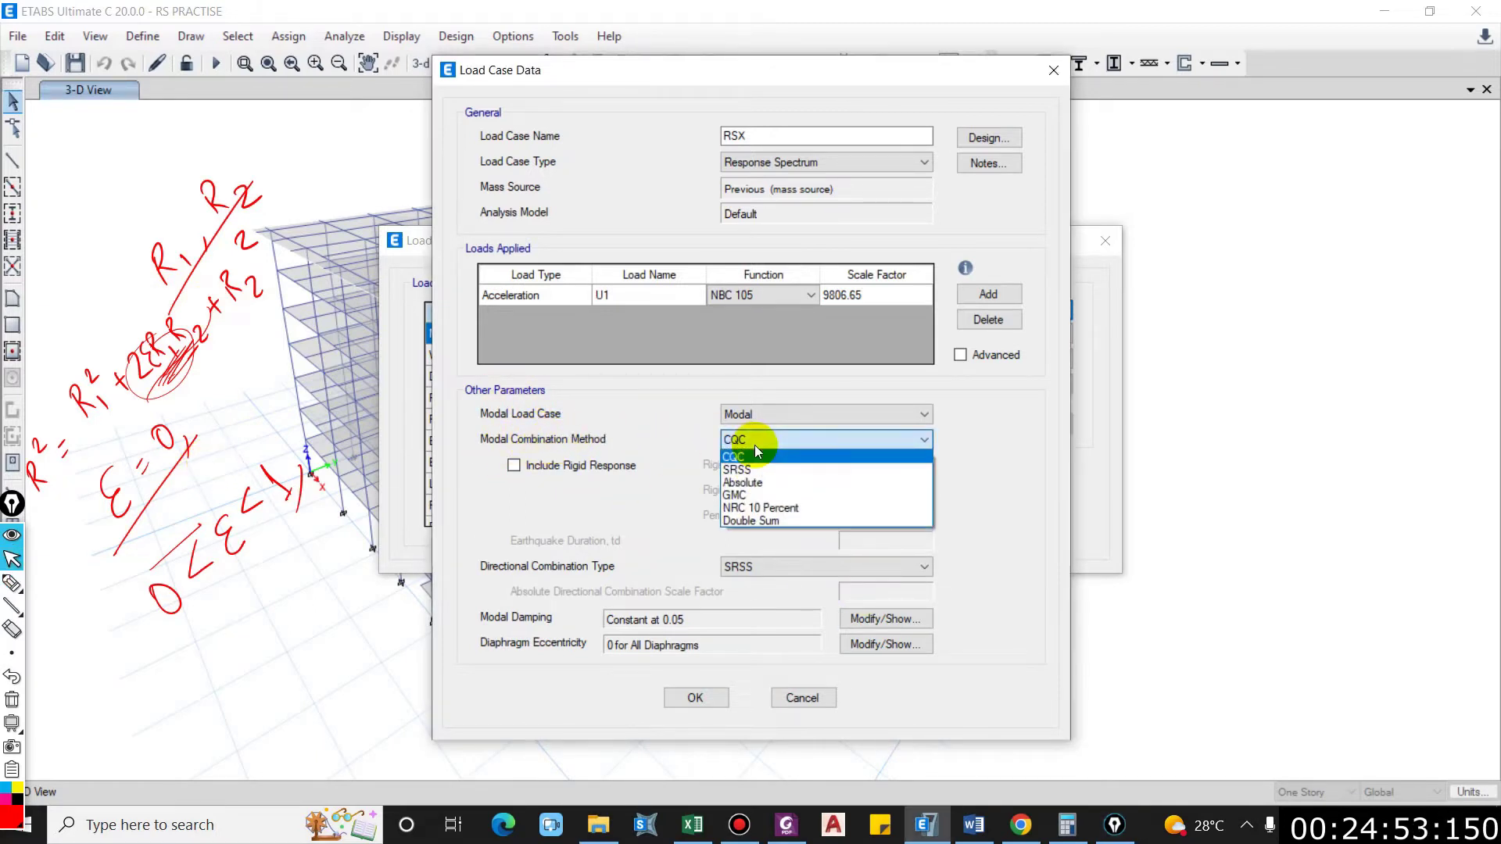
pyautogui.click(754, 444)
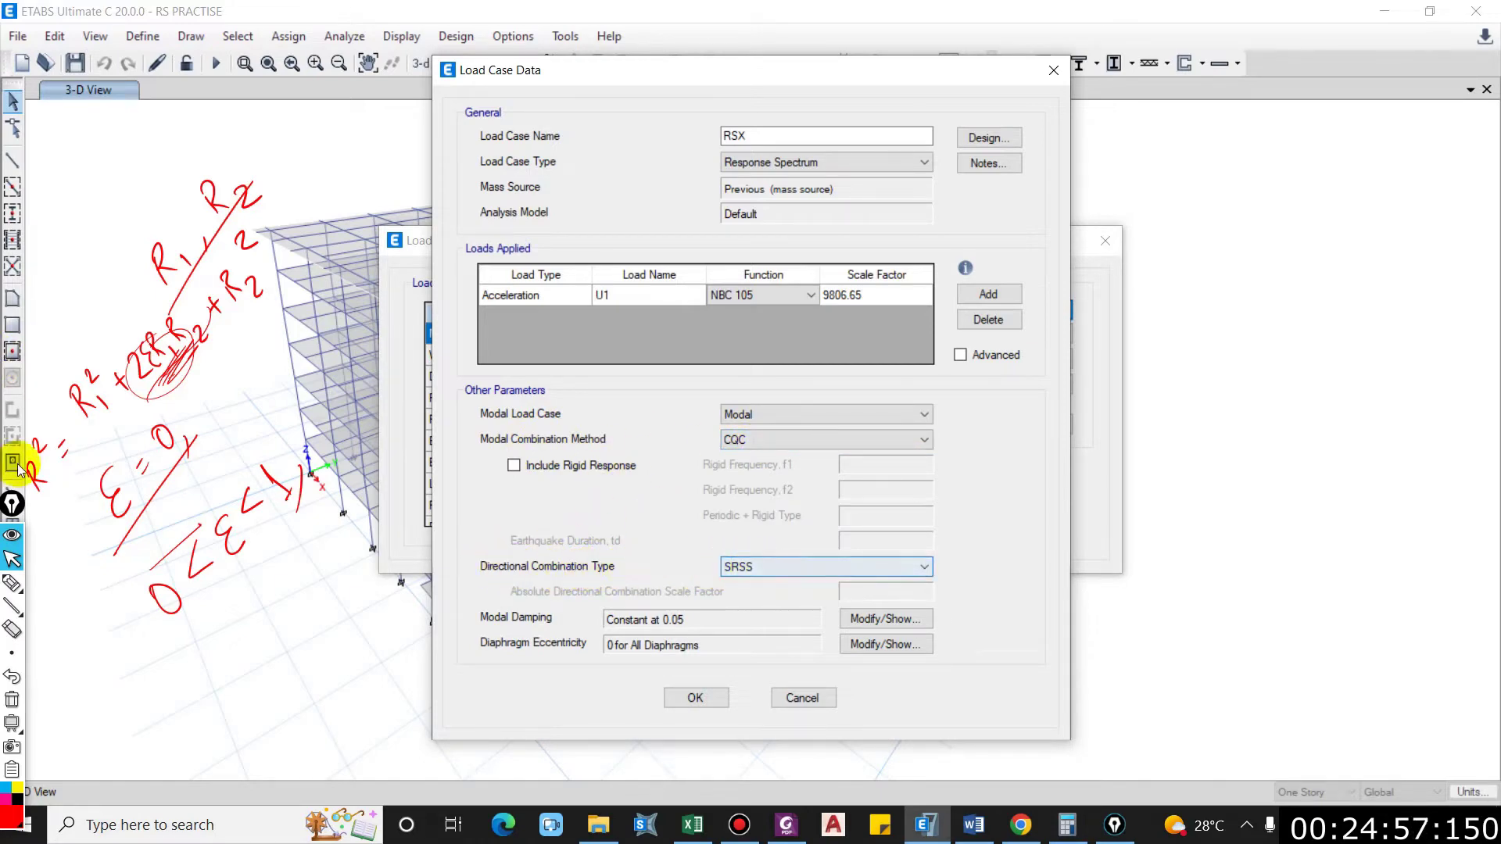
pyautogui.moveTo(26, 606)
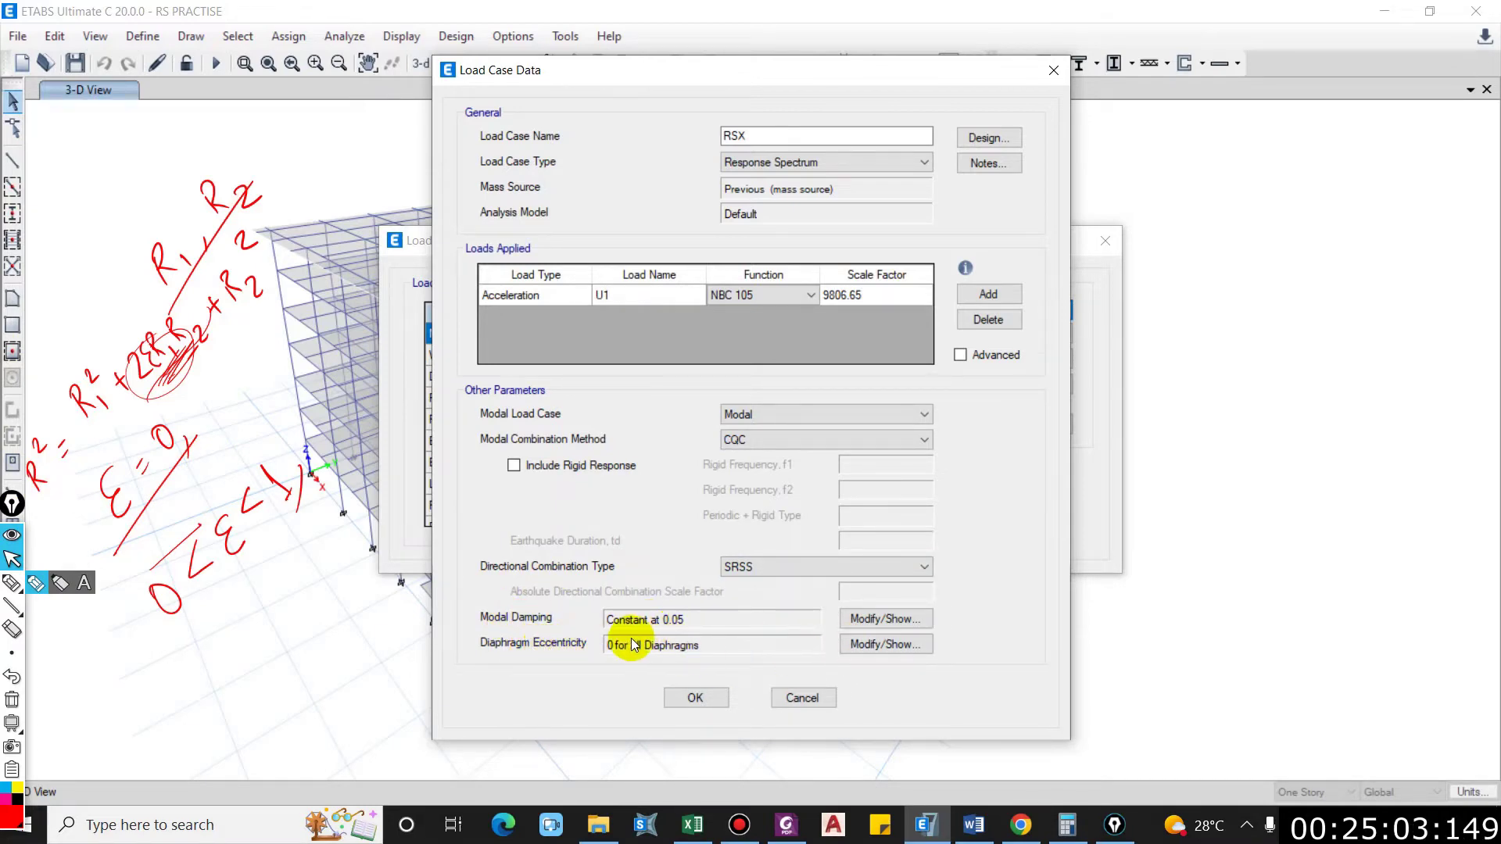
pyautogui.click(883, 644)
pyautogui.write('0.1')
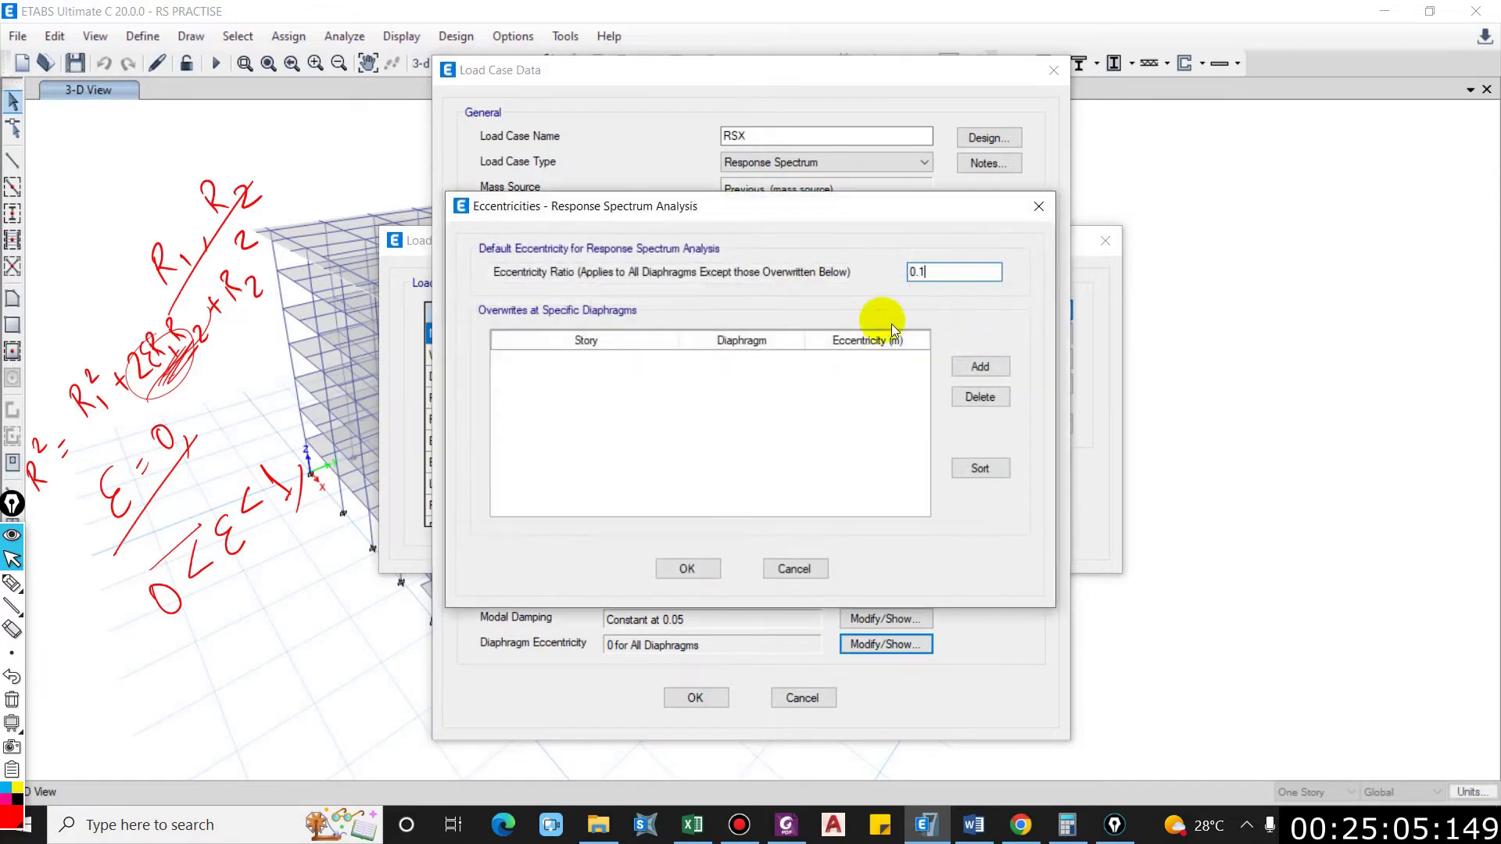
pyautogui.click(686, 569)
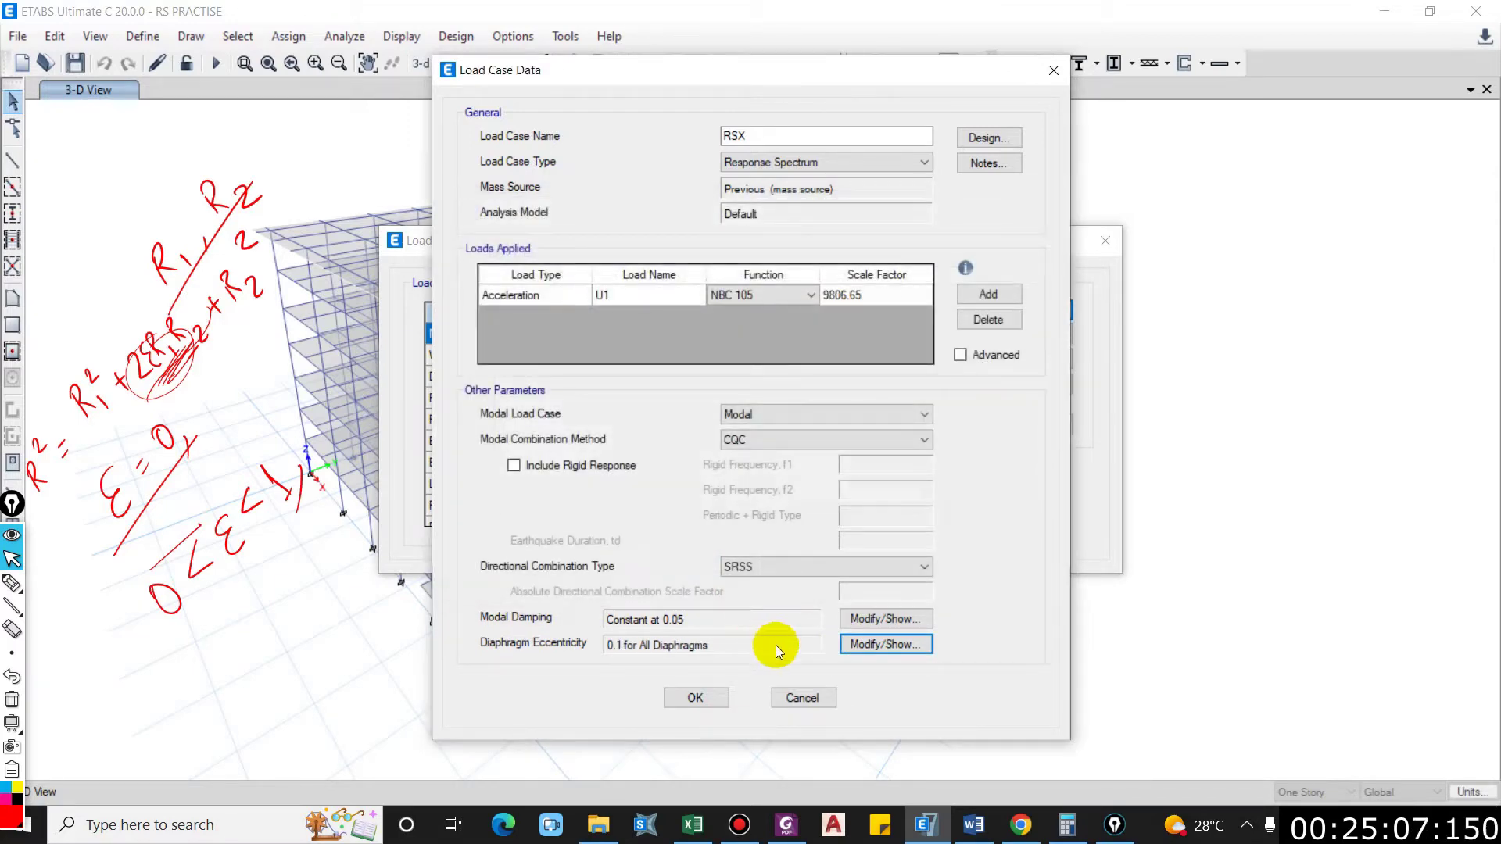
pyautogui.click(695, 698)
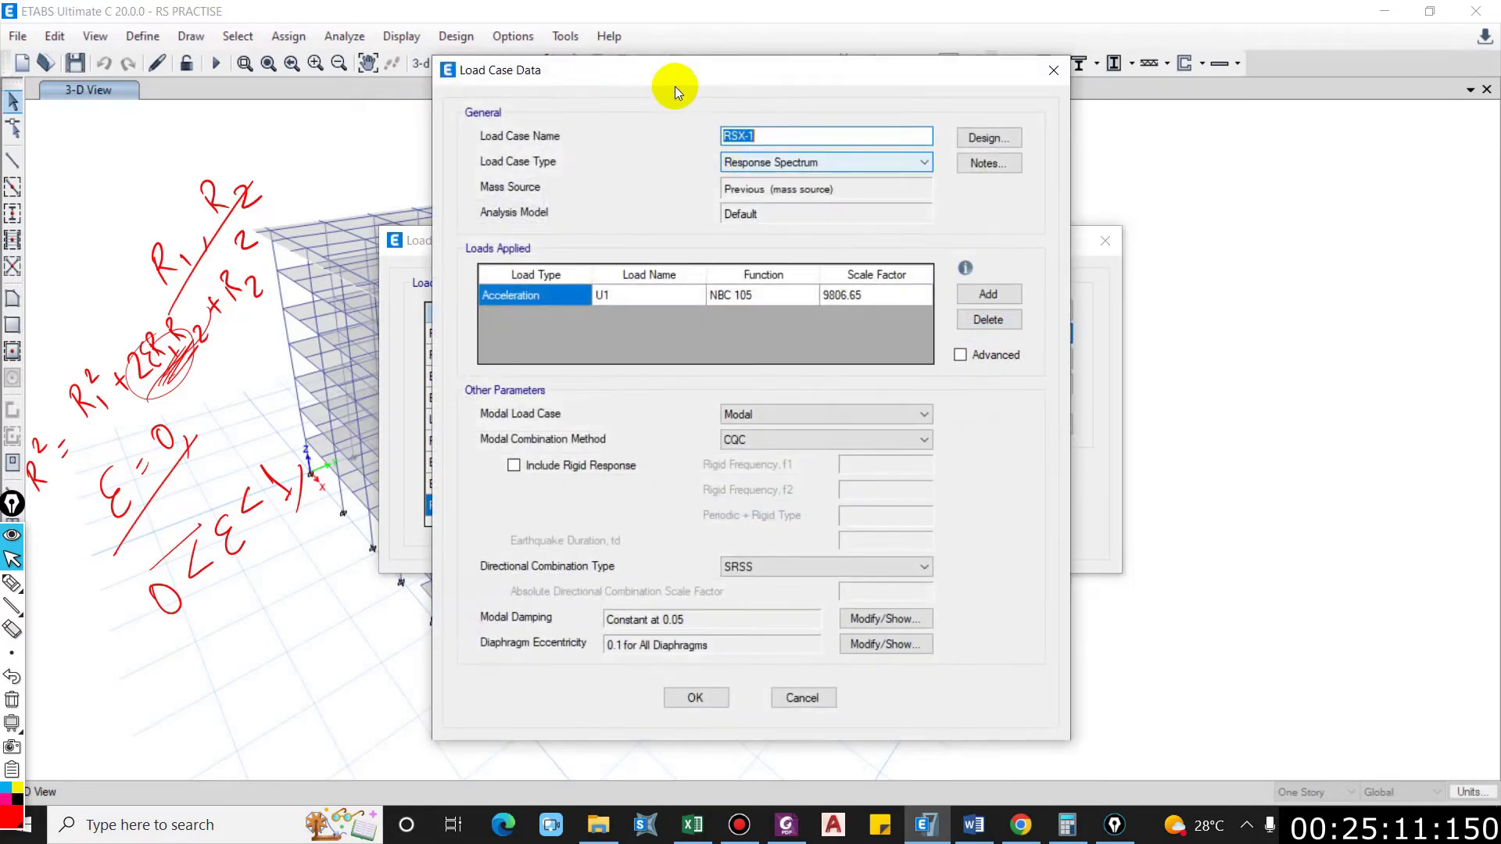
# Step: Name the copy of the RSX load case RSY, set its acceleration direction to U2 and accept it
pyautogui.press('BackSpace')
pyautogui.write('RS')
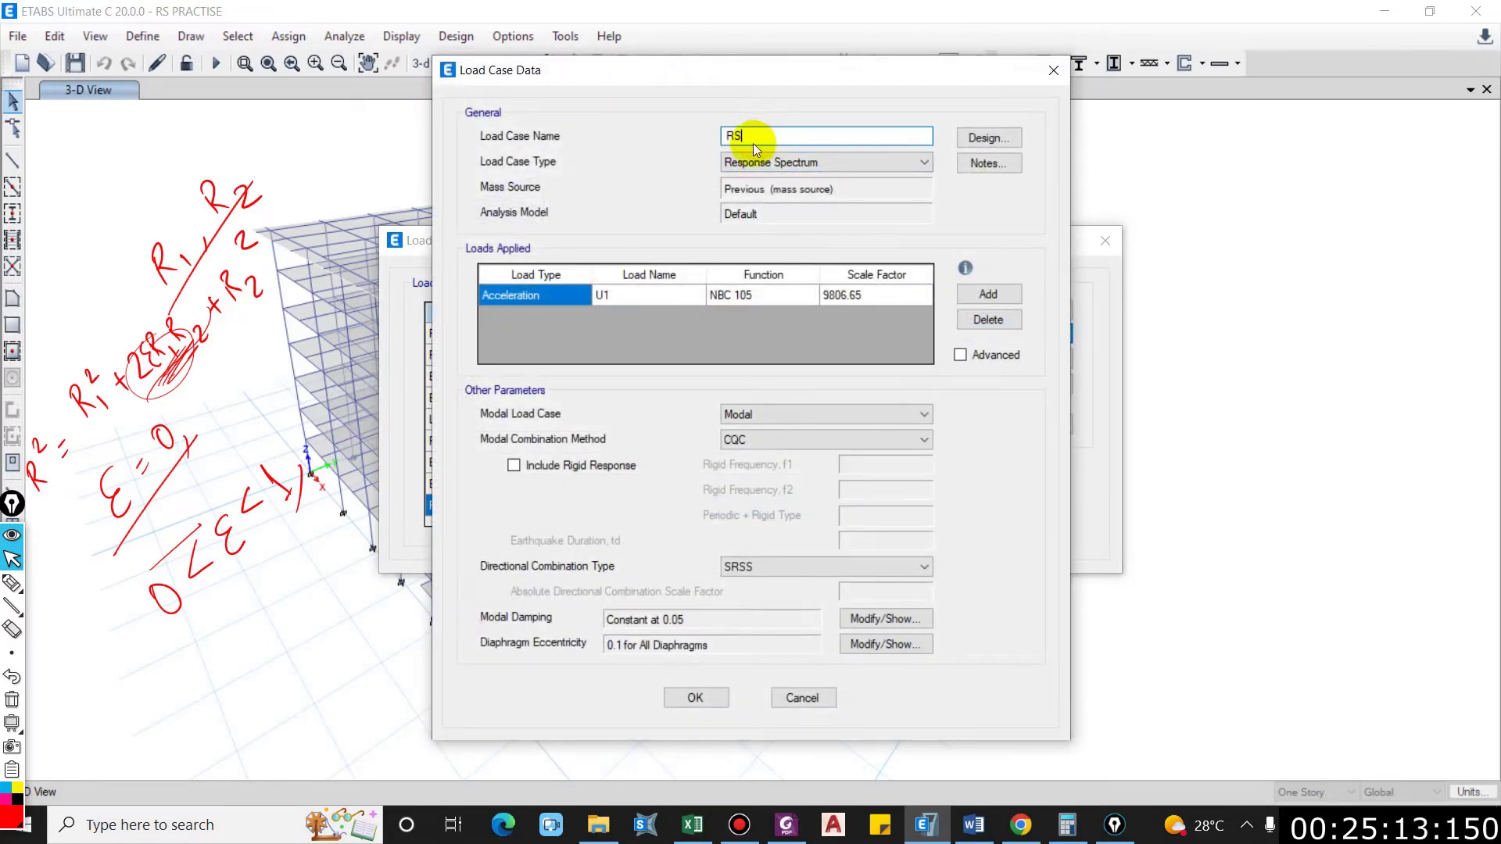
pyautogui.write('Y')
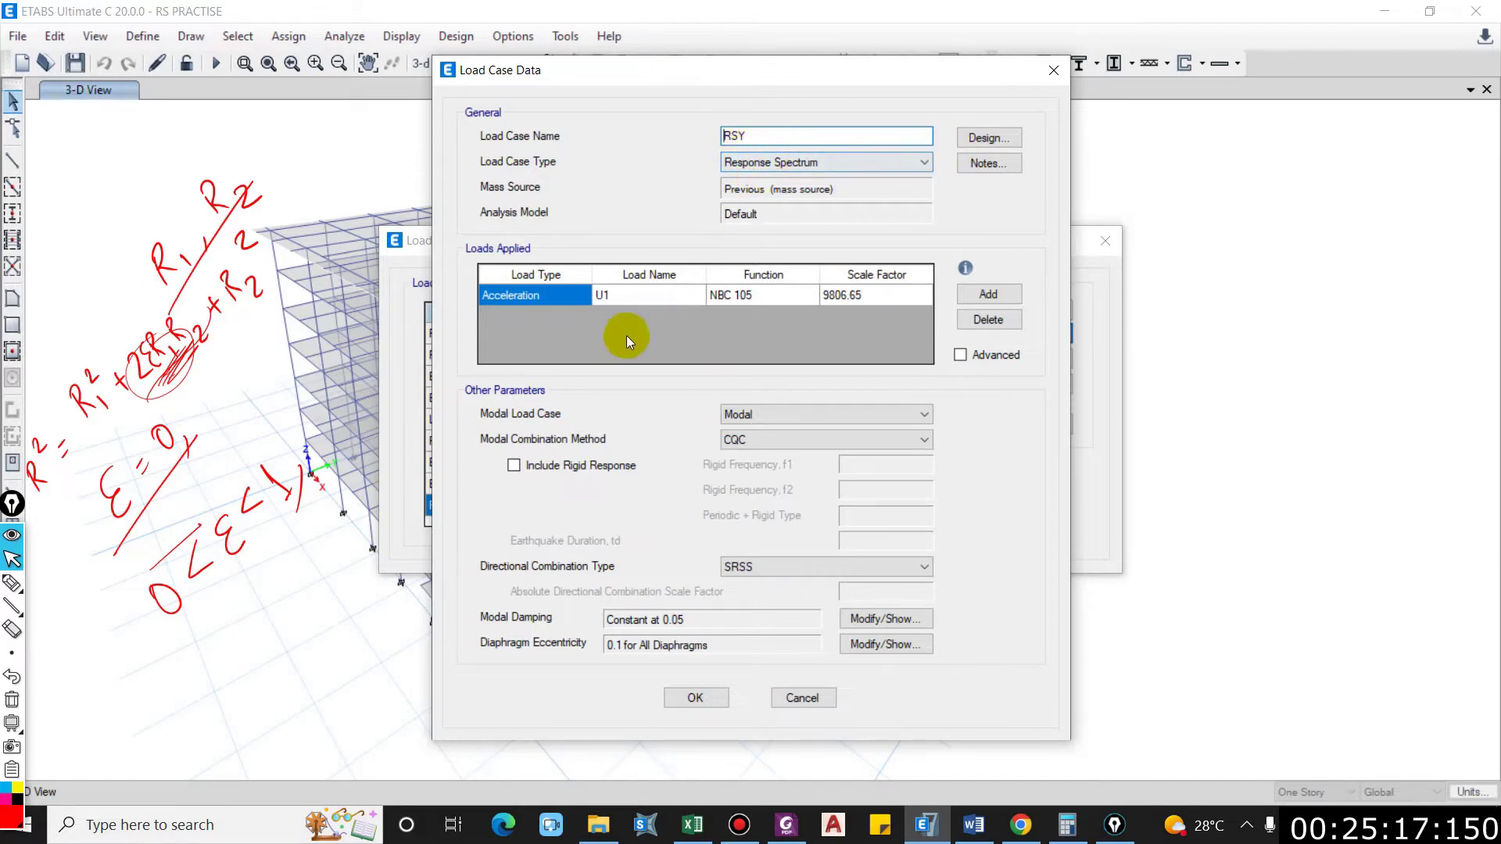
pyautogui.click(671, 302)
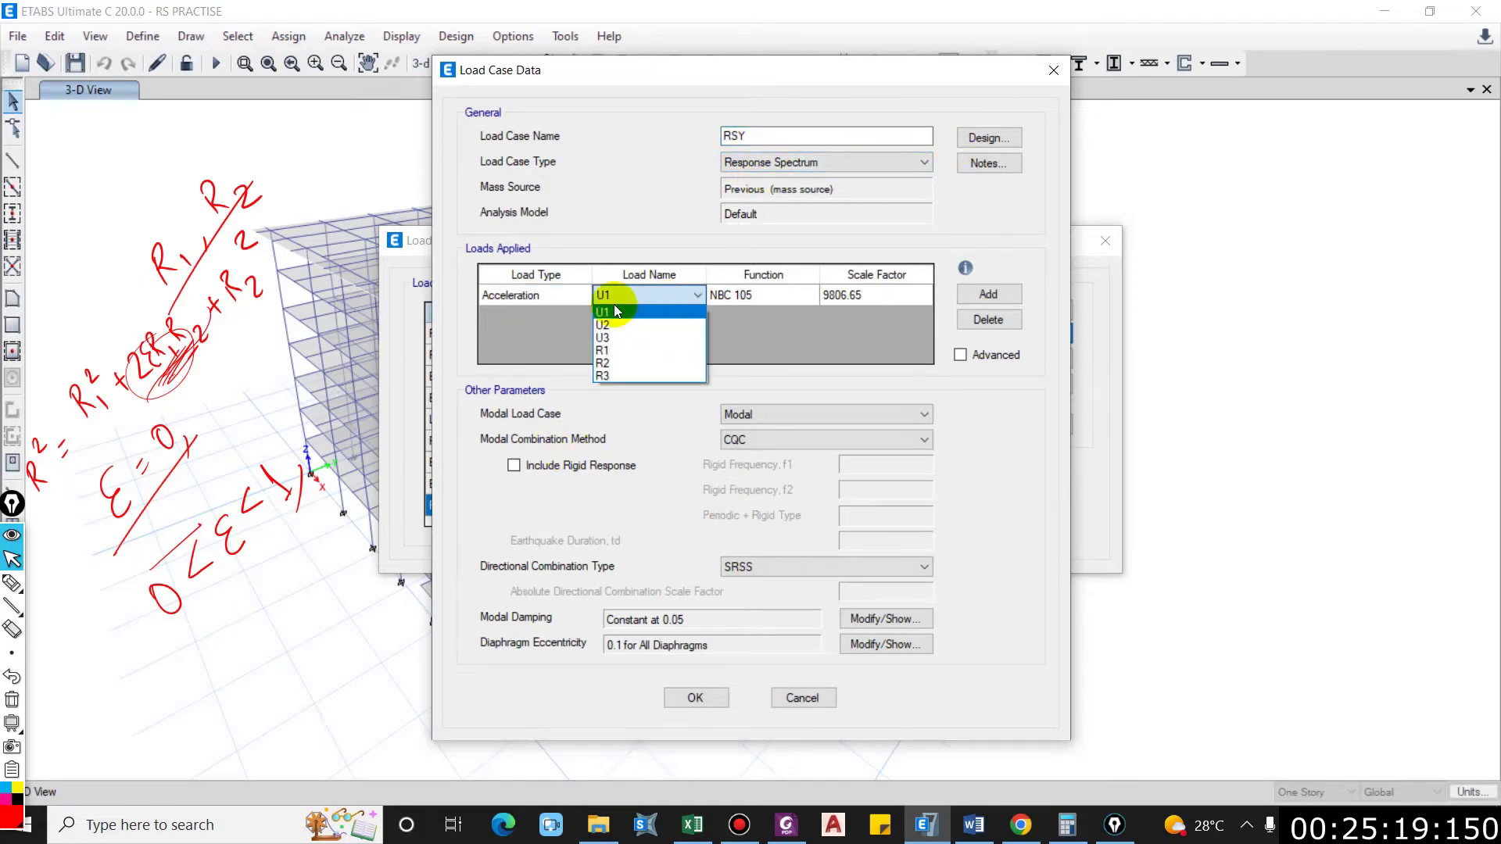
pyautogui.click(607, 323)
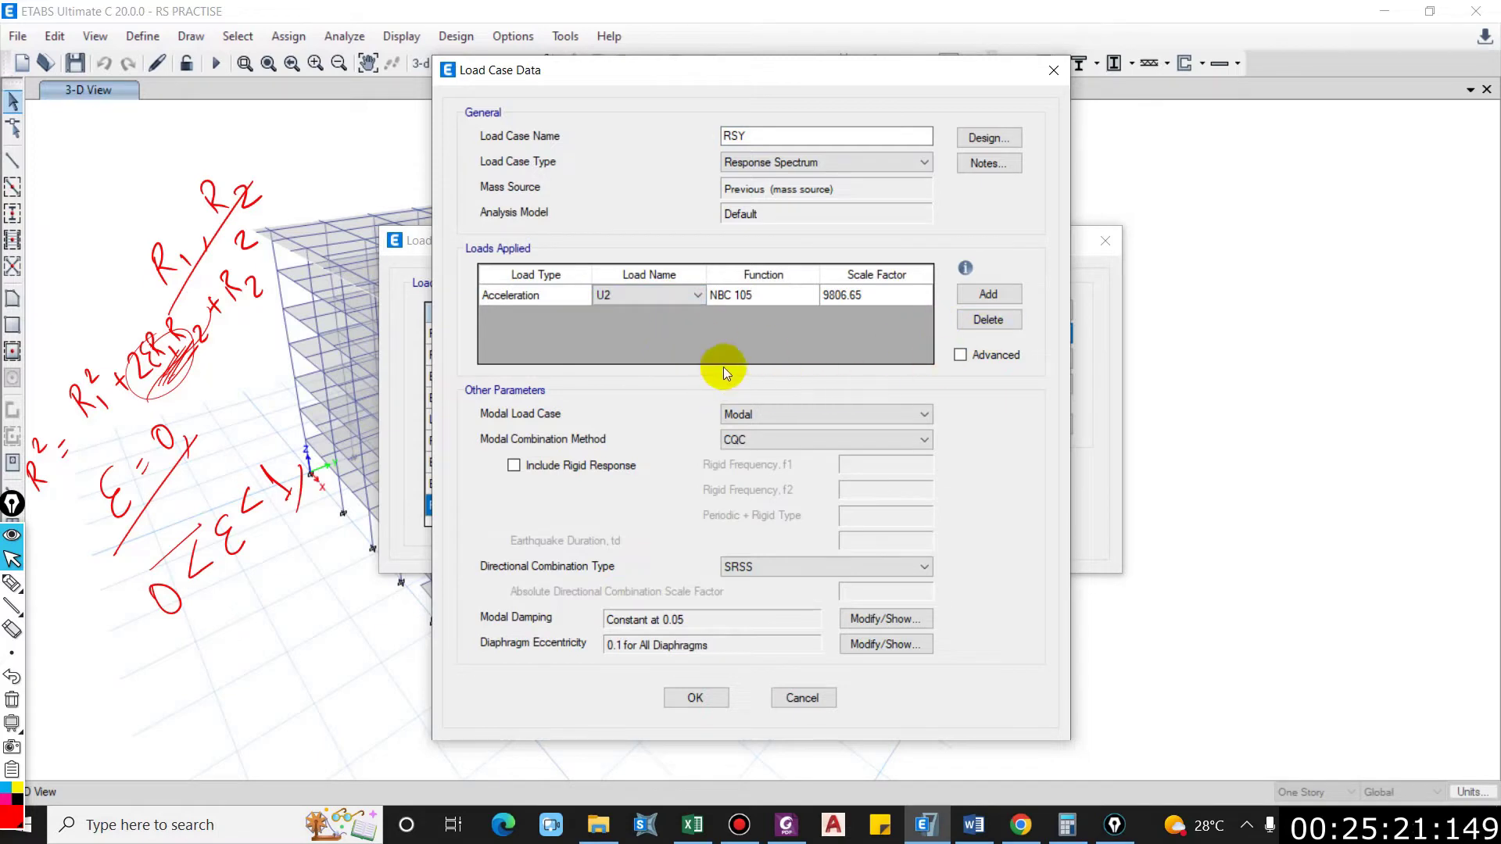
pyautogui.click(695, 699)
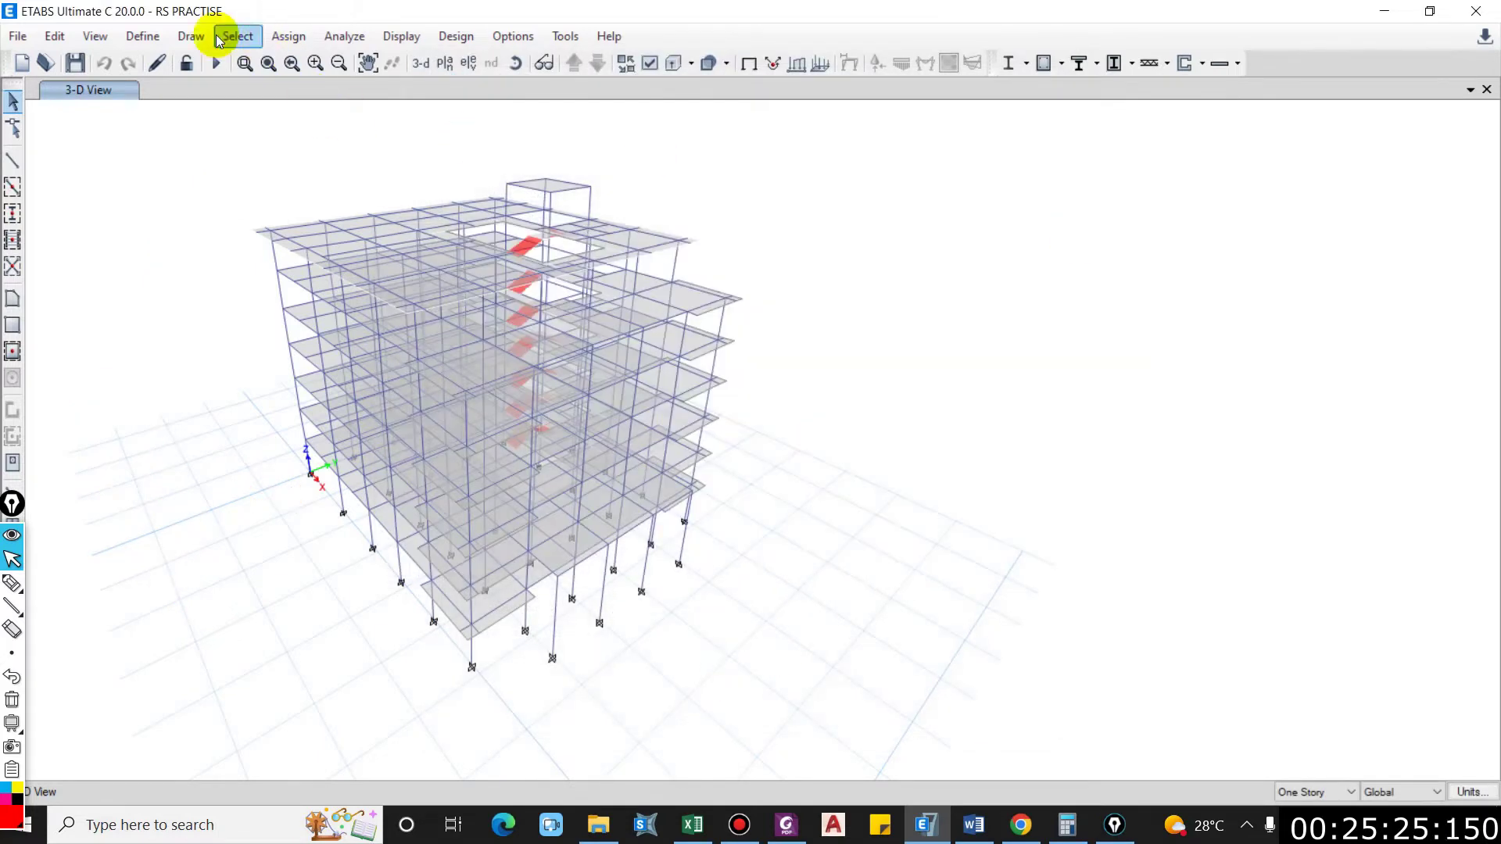
# Step: Copy the DL + 0.3LL+EQX(ULS) load combination and replace its EQX (ULS) load with RSX
pyautogui.click(142, 36)
pyautogui.click(244, 526)
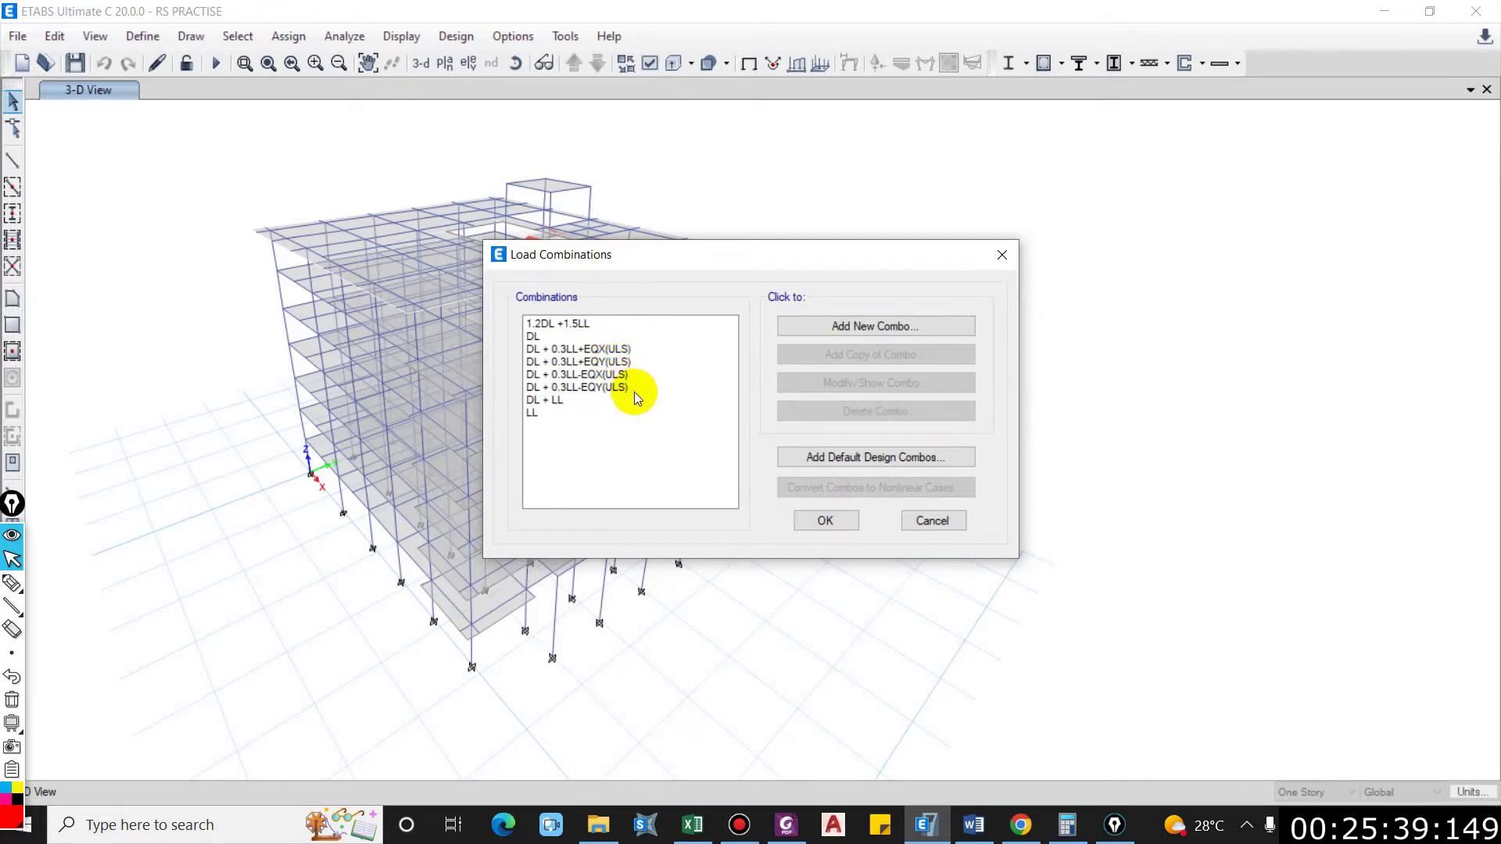
pyautogui.click(604, 351)
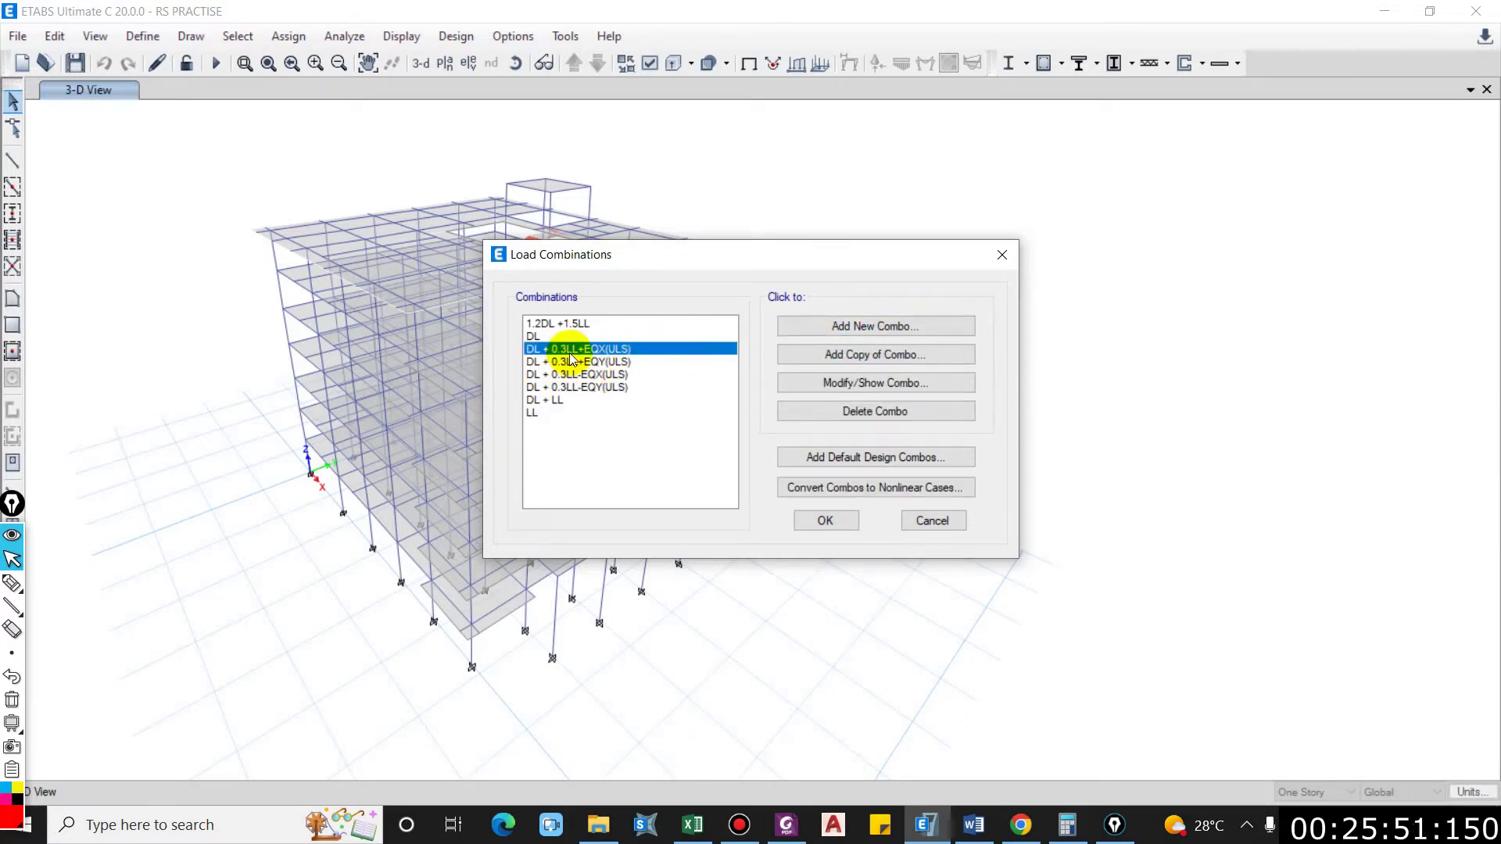
pyautogui.click(843, 361)
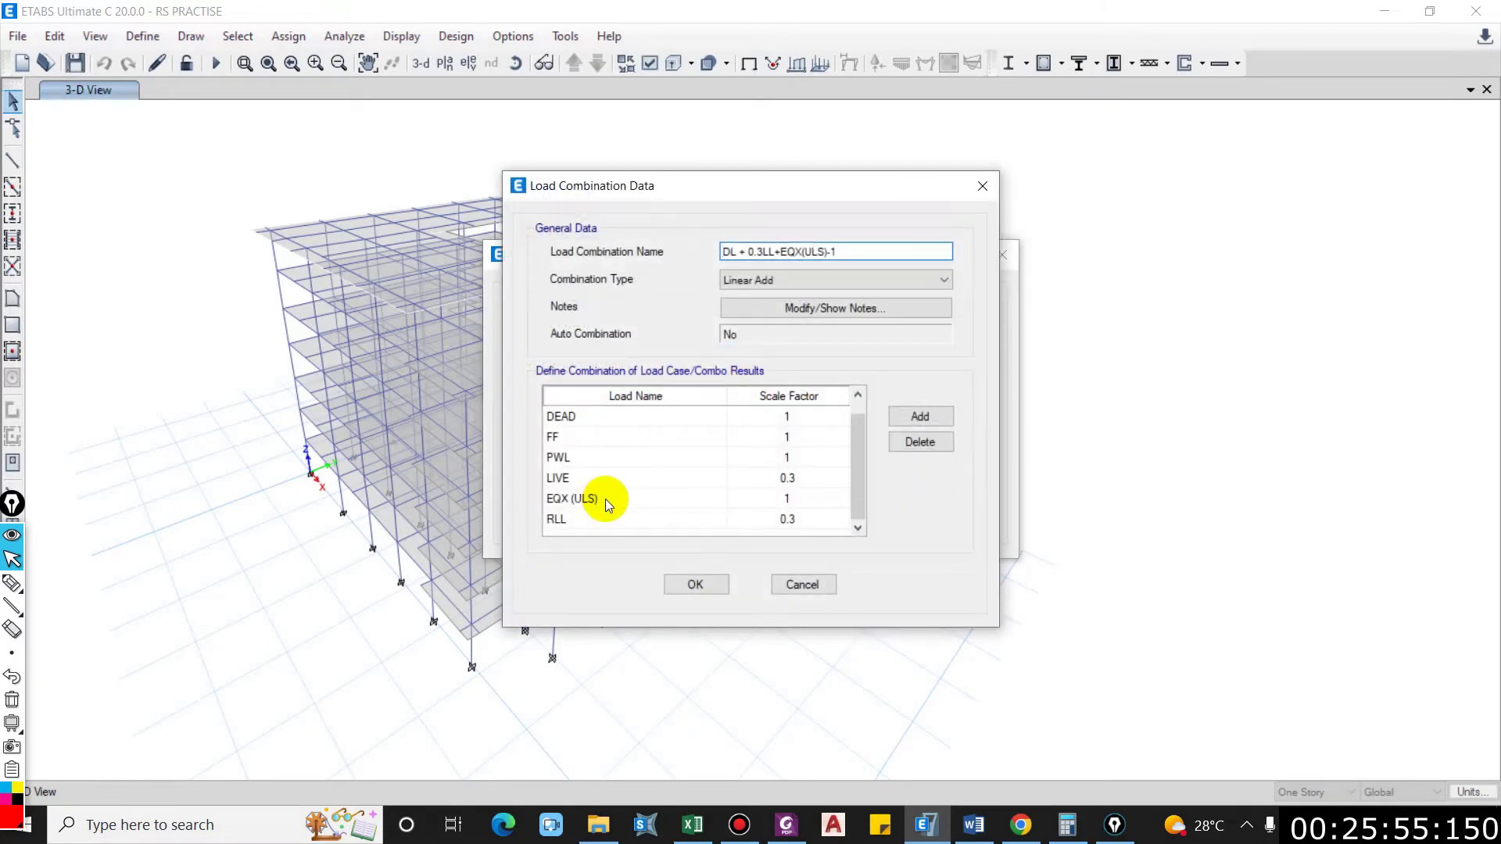
pyautogui.click(605, 498)
pyautogui.click(641, 501)
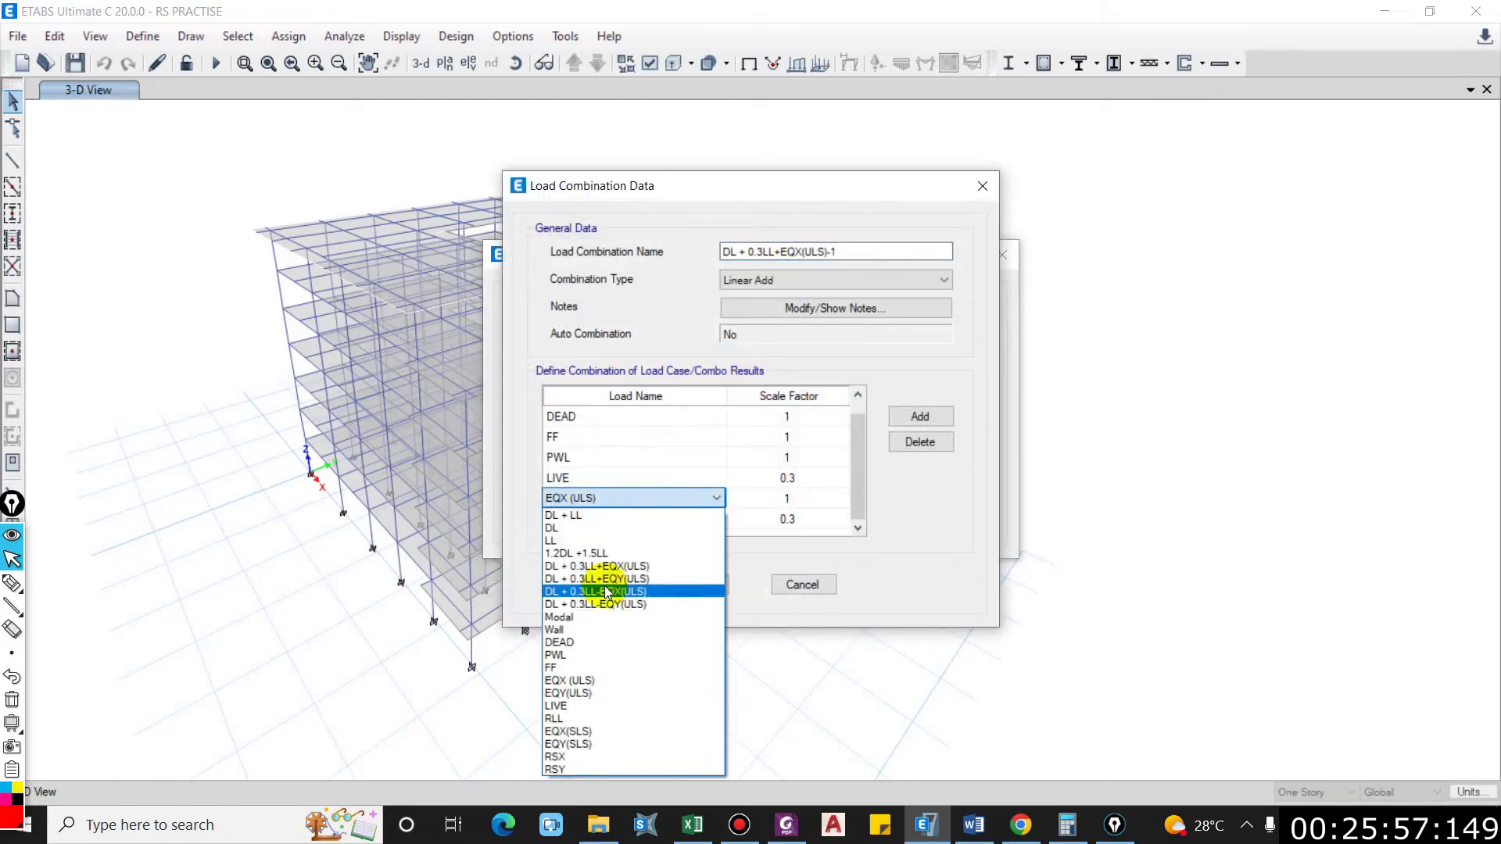
pyautogui.click(577, 757)
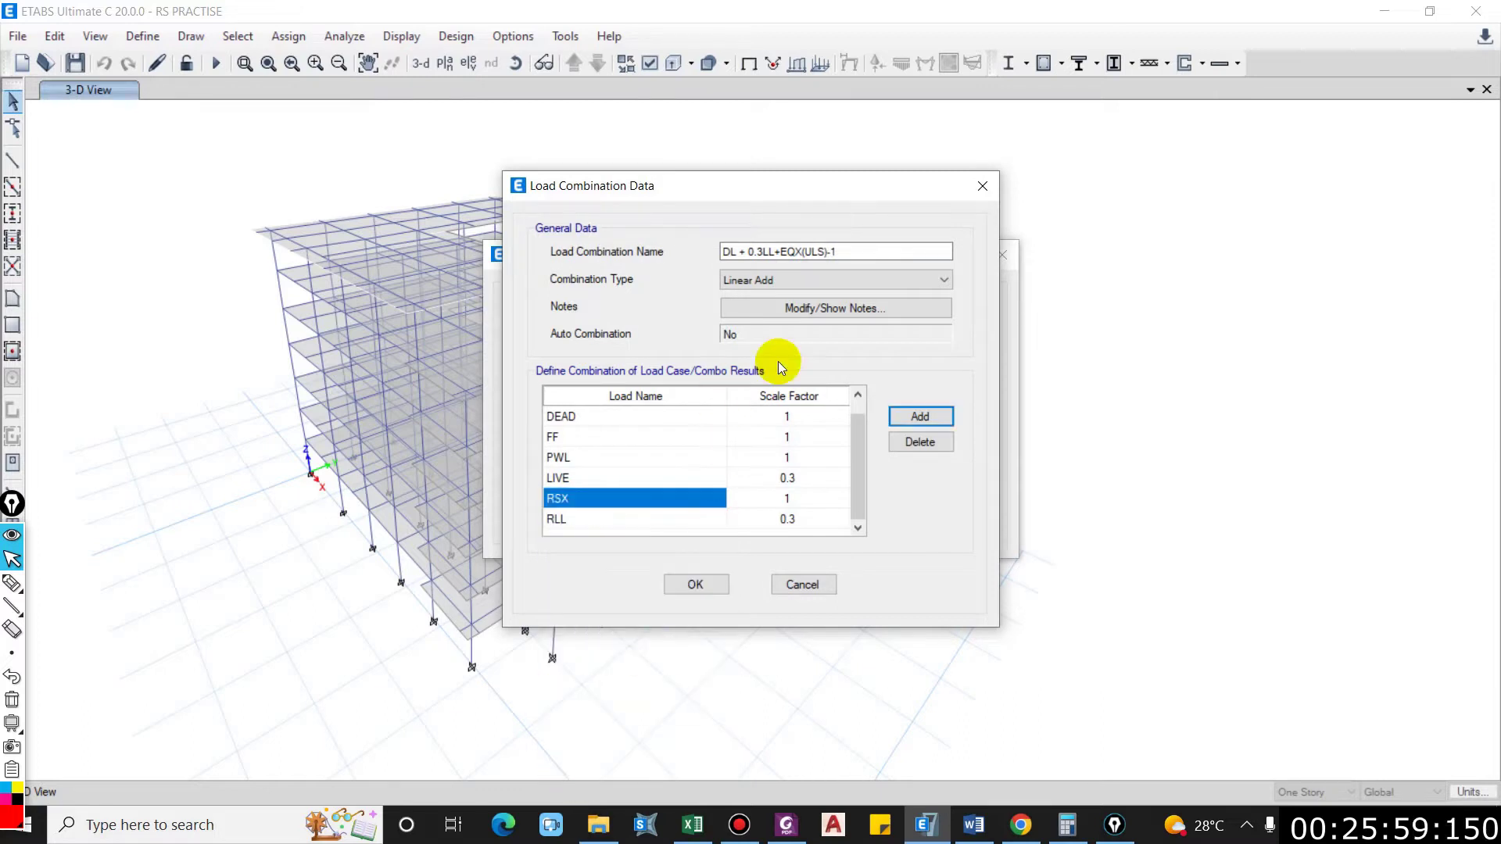
# Step: Rename the copied load combination DL + 0.3LL+RSX
pyautogui.moveTo(780, 251); pyautogui.dragTo(968, 251)
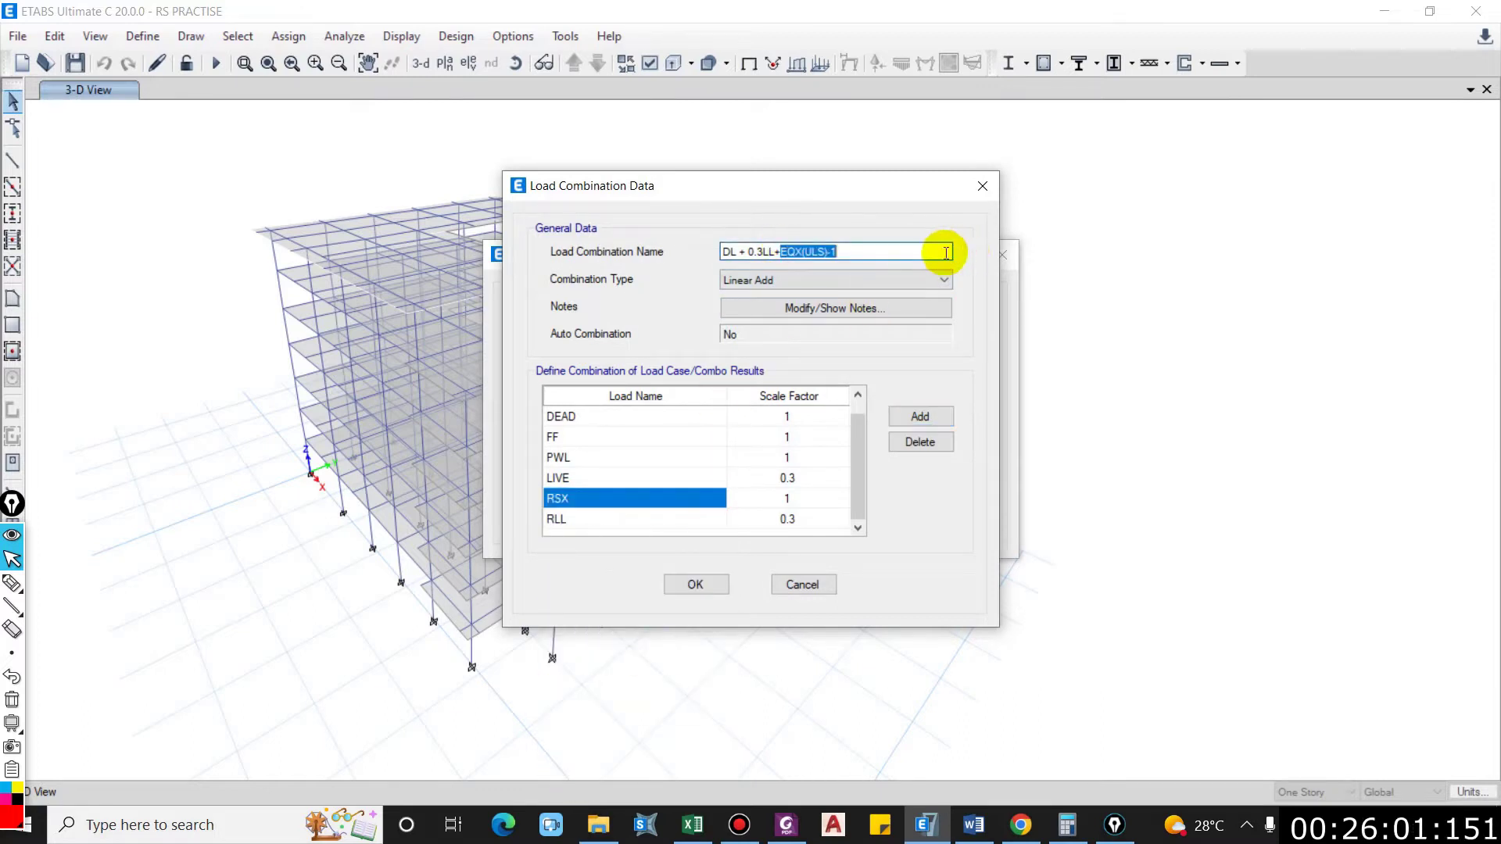
pyautogui.write('RS')
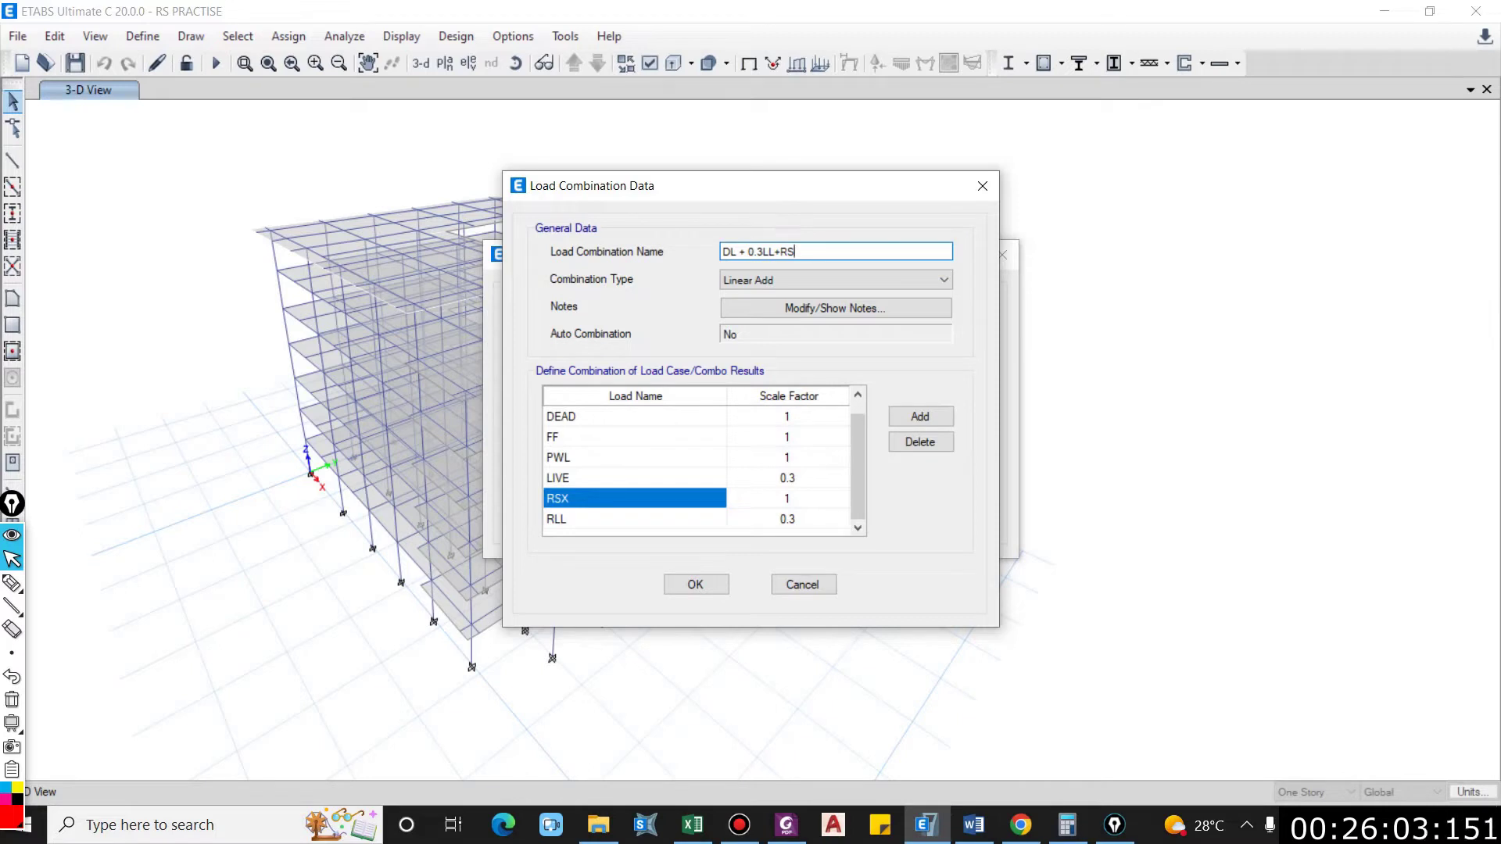
pyautogui.write('X')
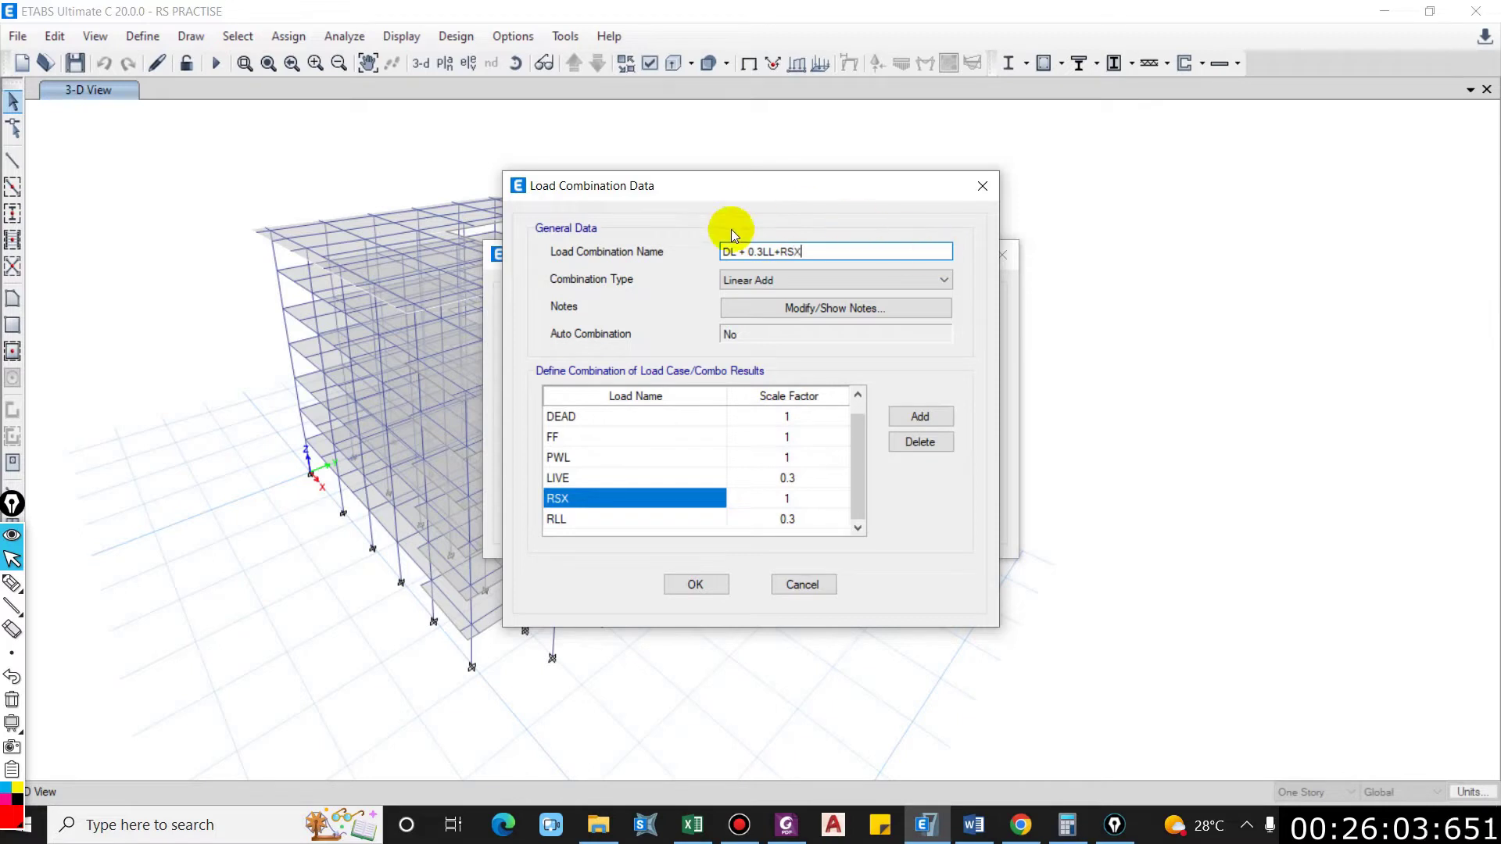
# Step: Confirm the DL + 0.3LL+RSX combination and add a copy of it named DL + 0.3LL+RSY with load case RSY replacing RSX
pyautogui.click(692, 587)
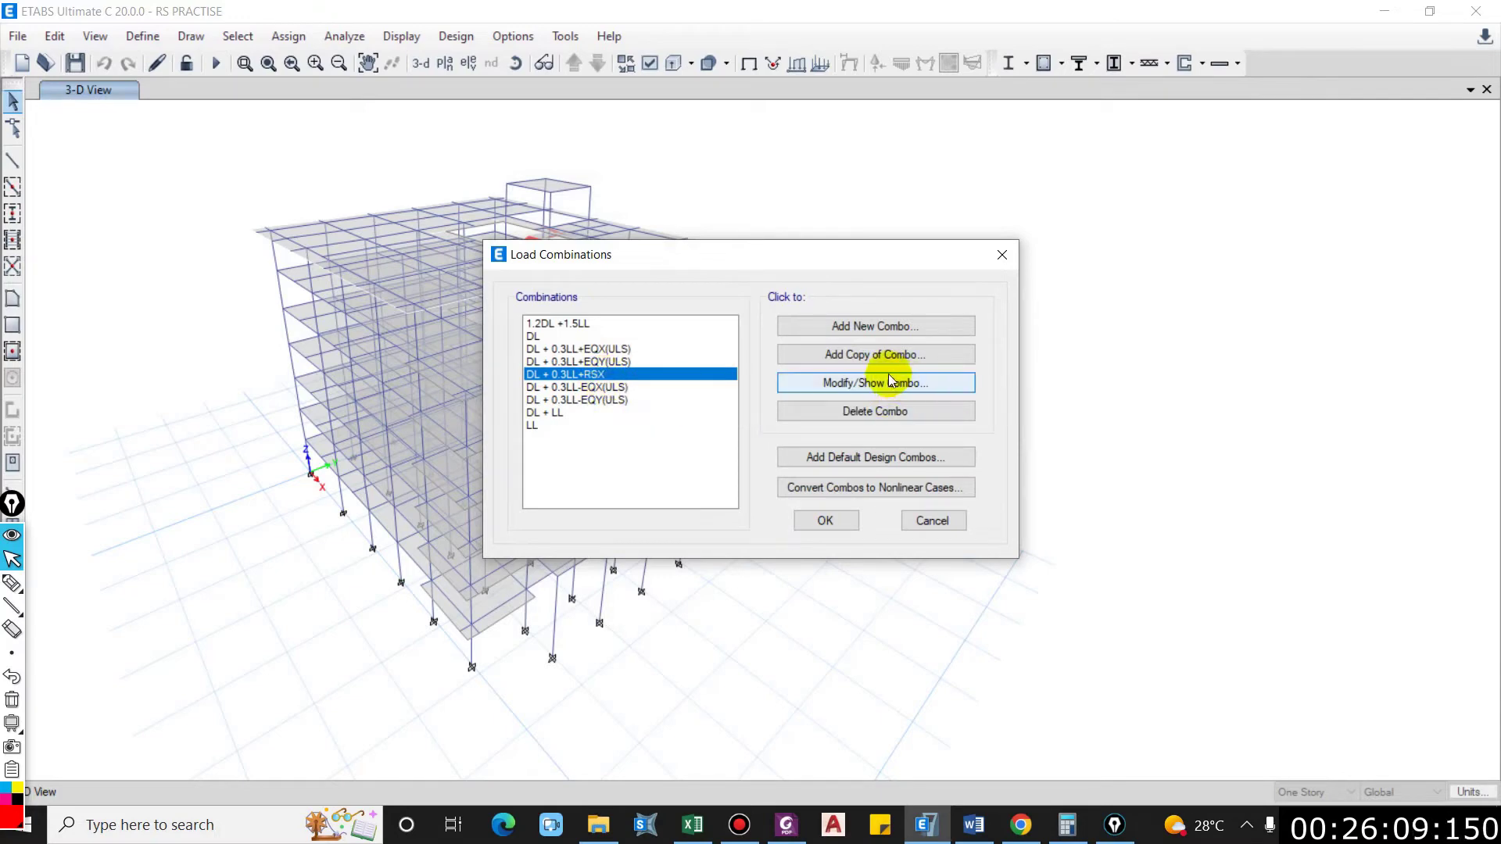
pyautogui.click(867, 354)
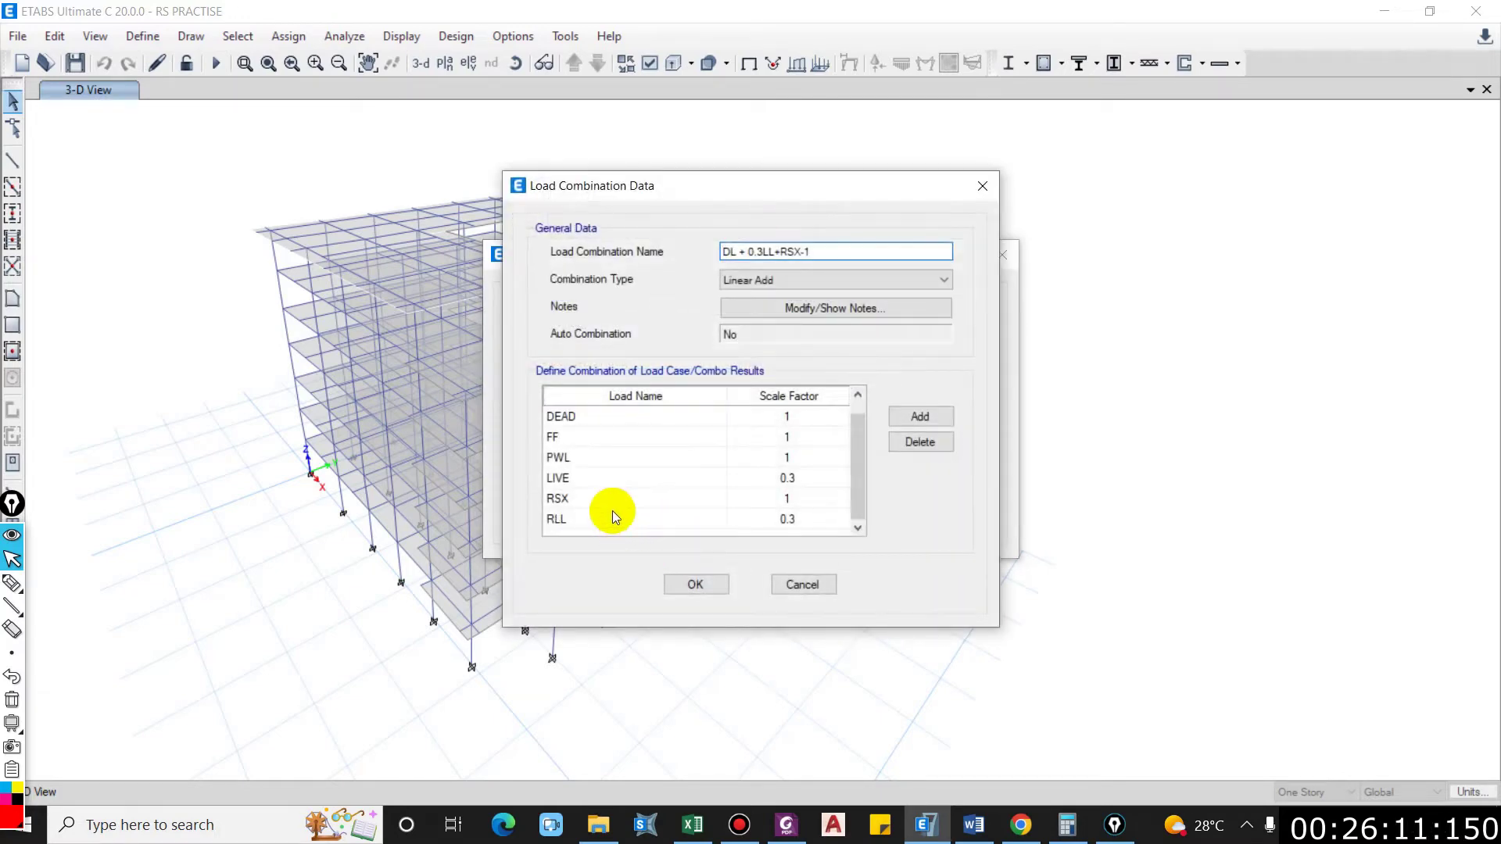
pyautogui.click(612, 500)
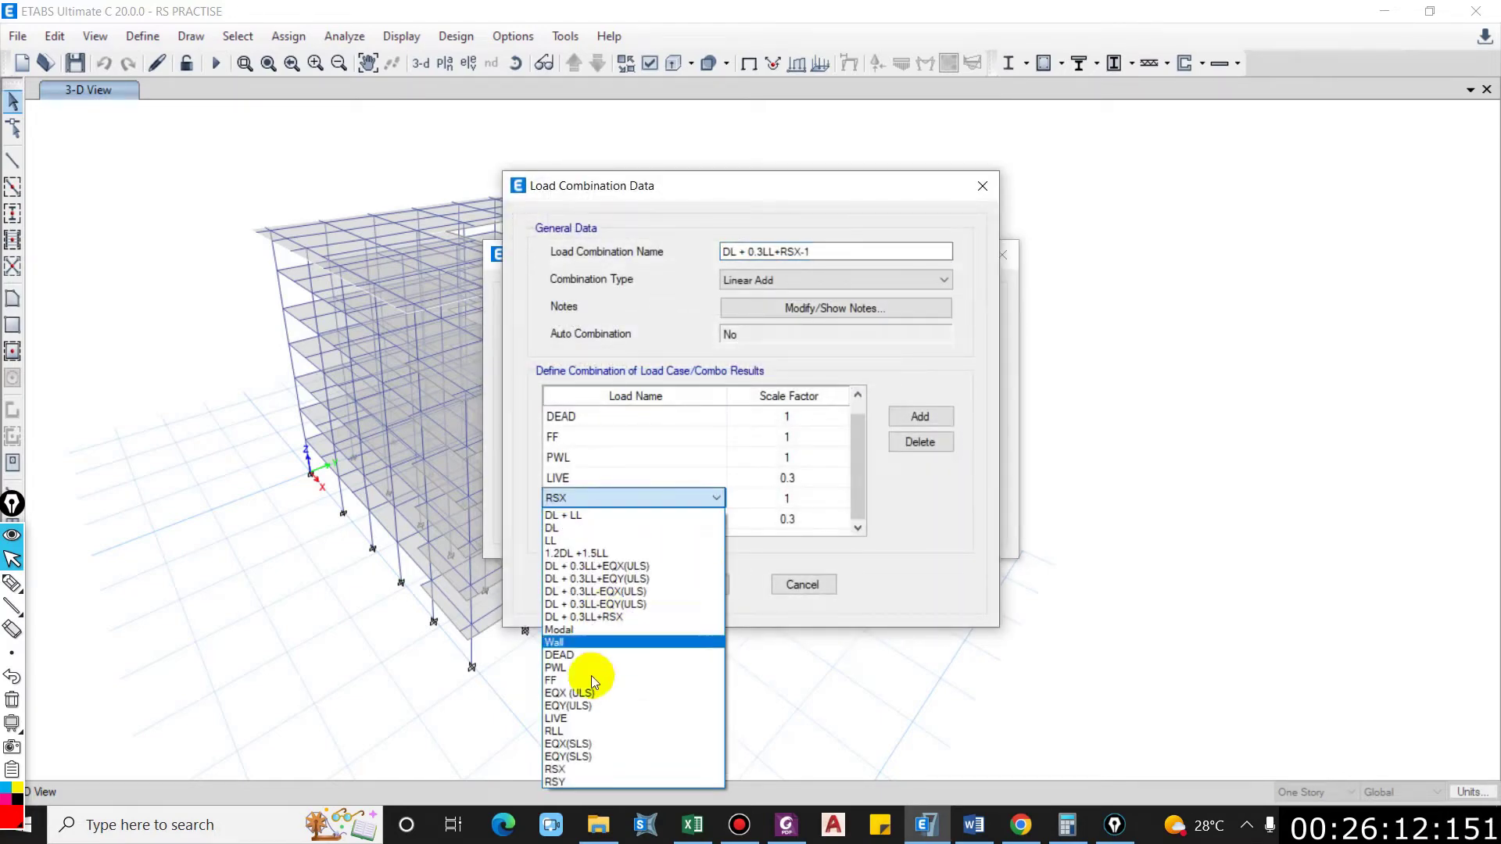
pyautogui.click(593, 780)
pyautogui.moveTo(794, 252); pyautogui.dragTo(901, 262)
pyautogui.write('Y')
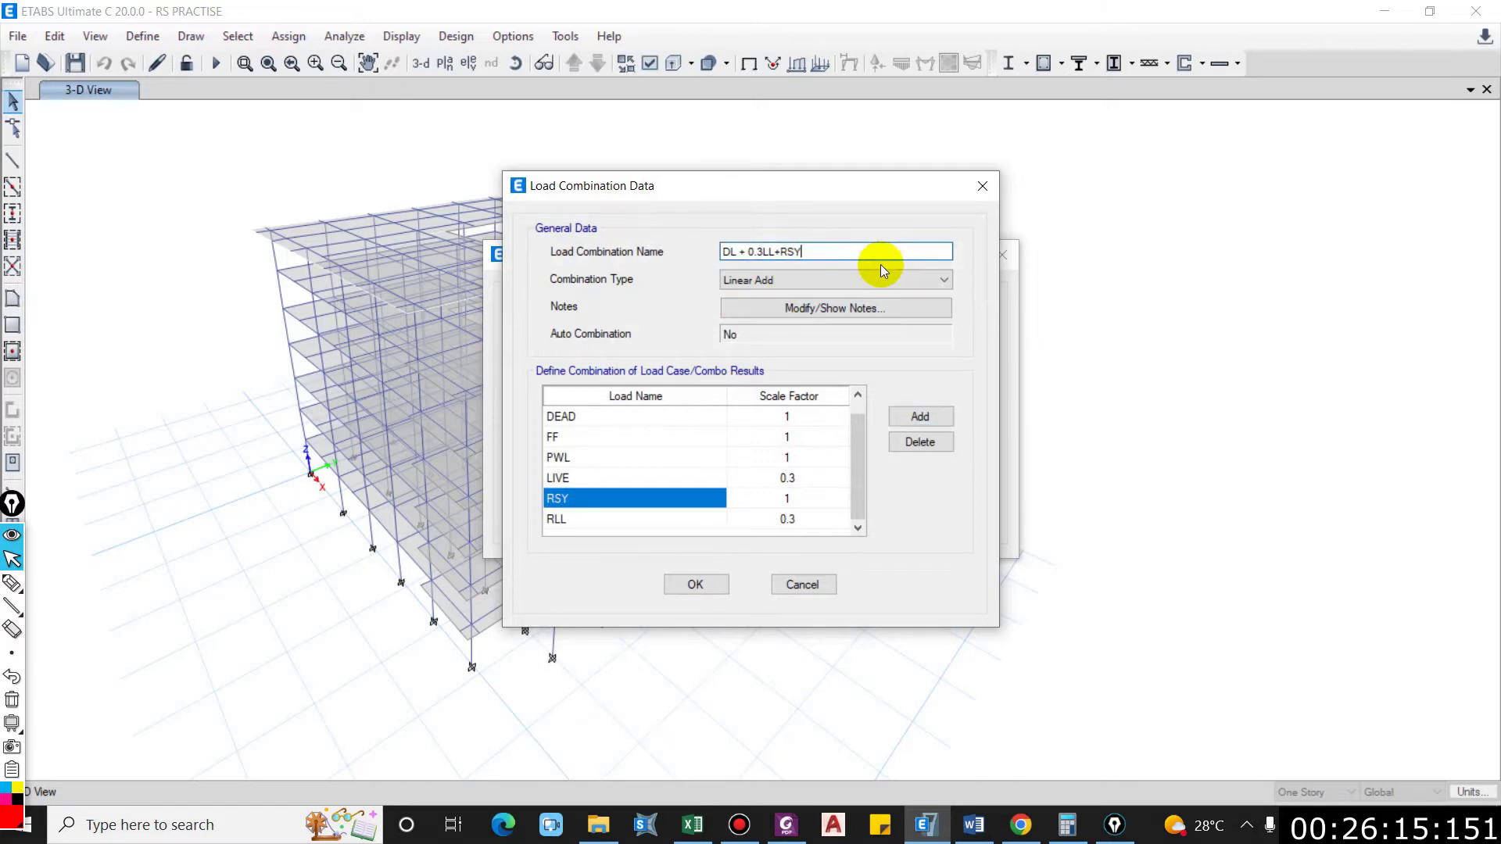
pyautogui.click(700, 588)
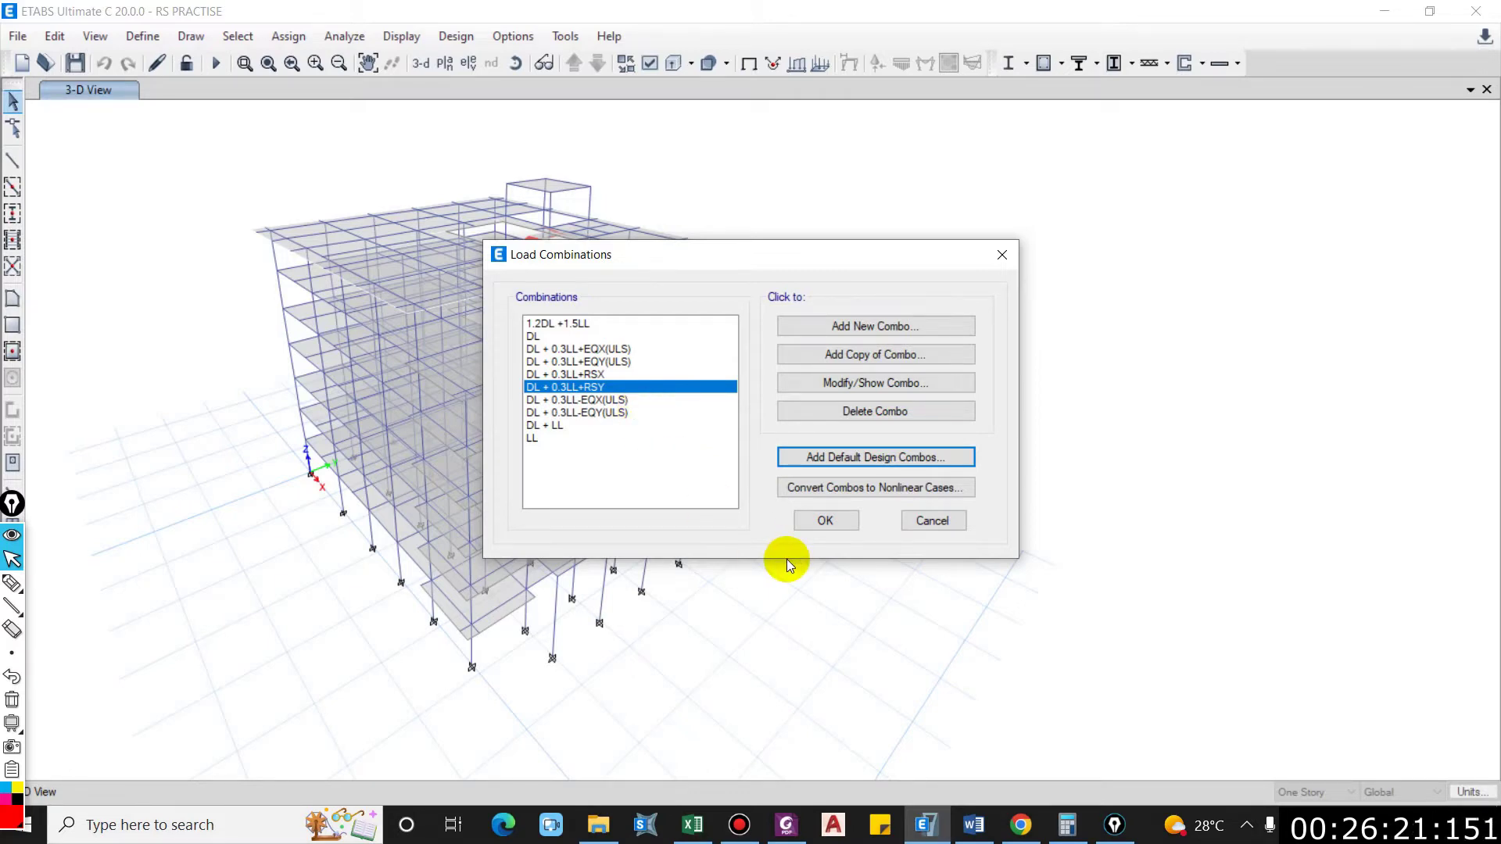
pyautogui.click(827, 523)
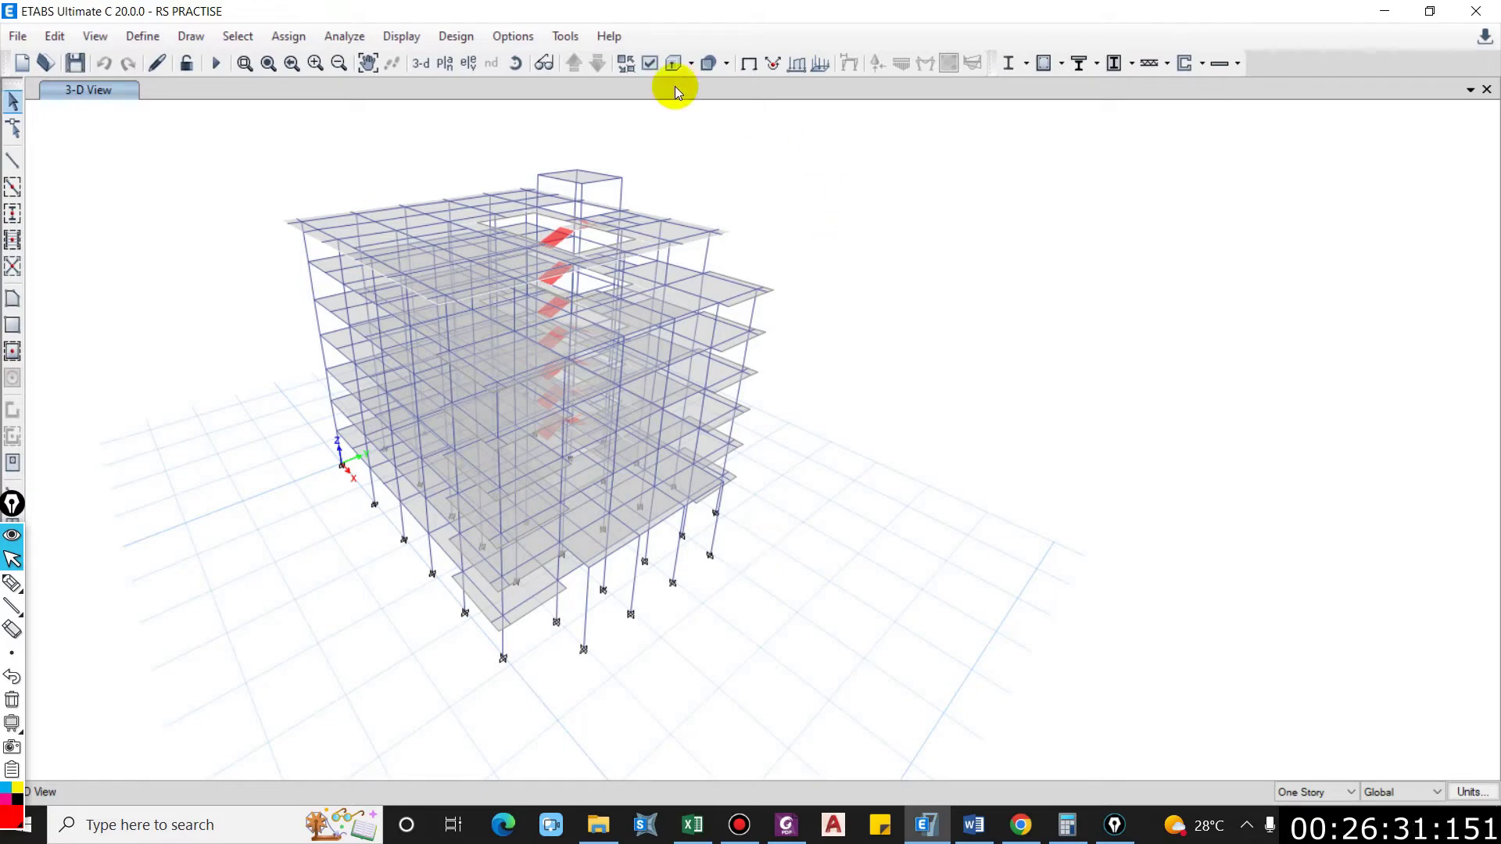
# Step: Review the mass source definition, including its specified load patterns and their mass multipliers
pyautogui.click(142, 36)
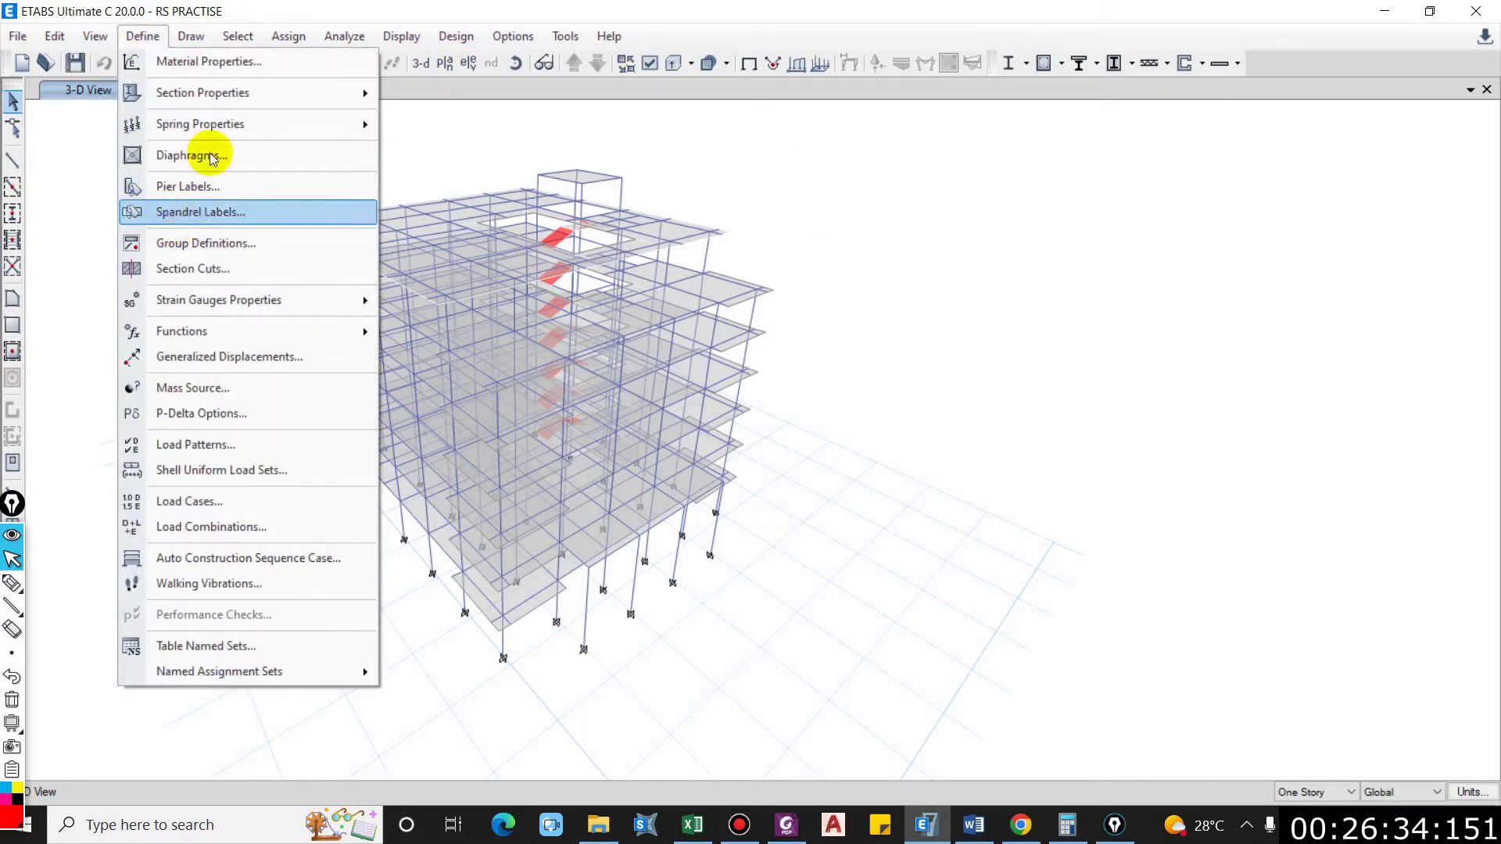
pyautogui.click(203, 388)
pyautogui.moveTo(785, 264); pyautogui.dragTo(1197, 272)
pyautogui.click(1239, 383)
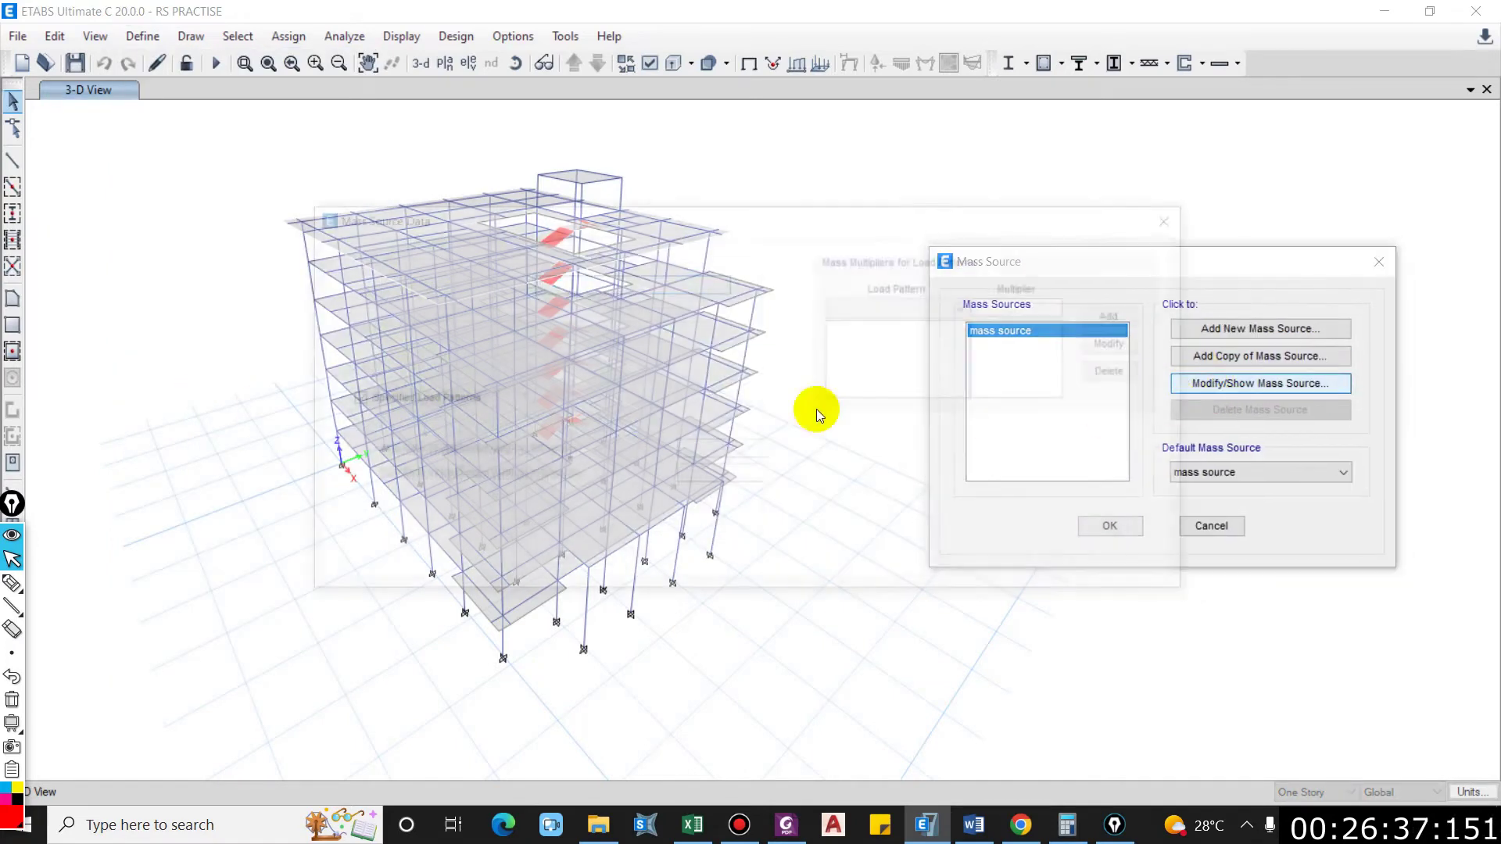
pyautogui.moveTo(786, 234); pyautogui.dragTo(1101, 241)
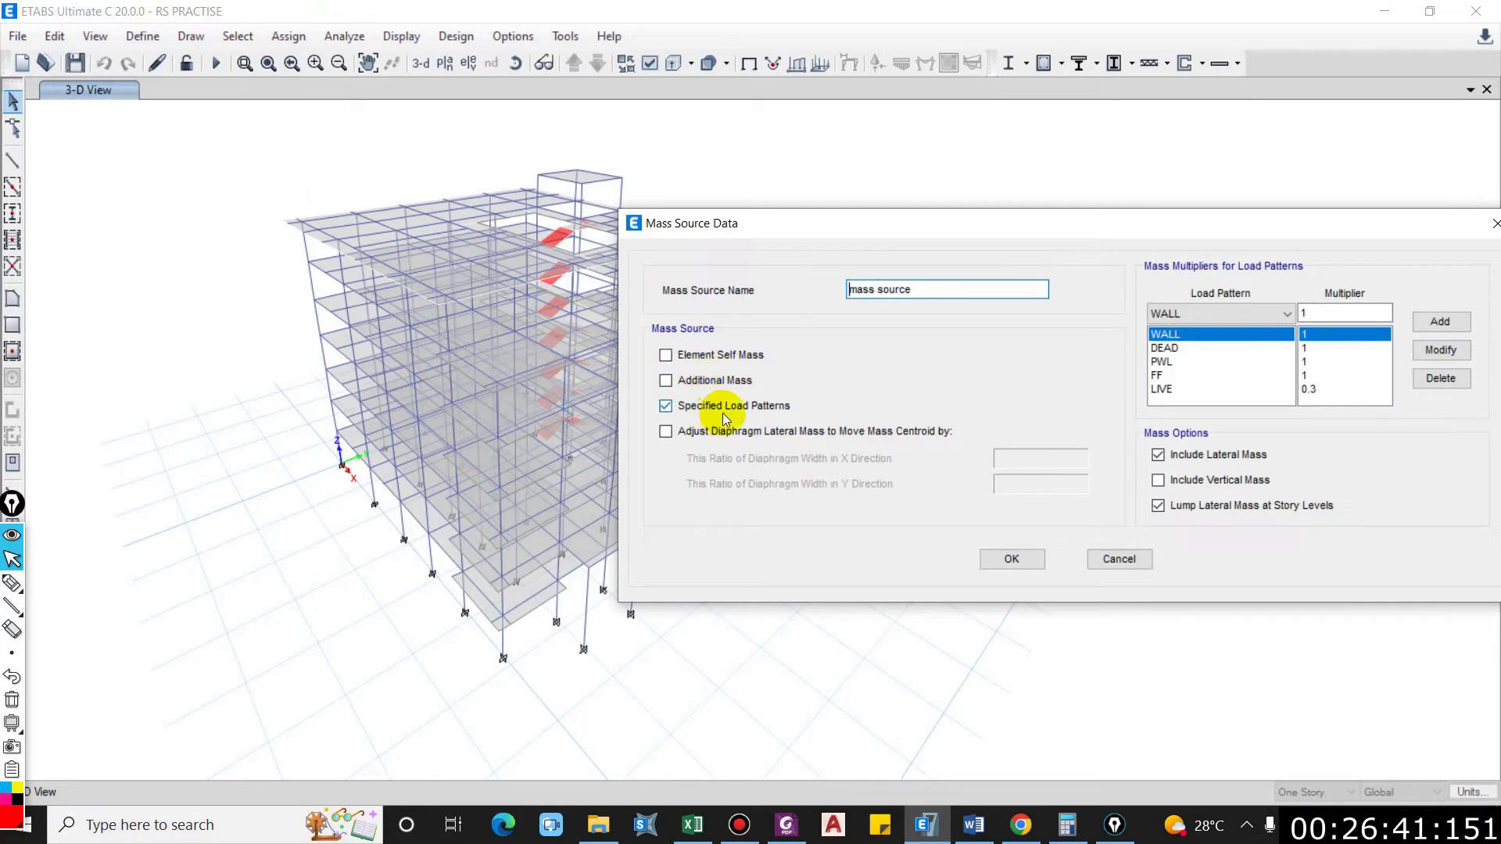
pyautogui.click(1167, 348)
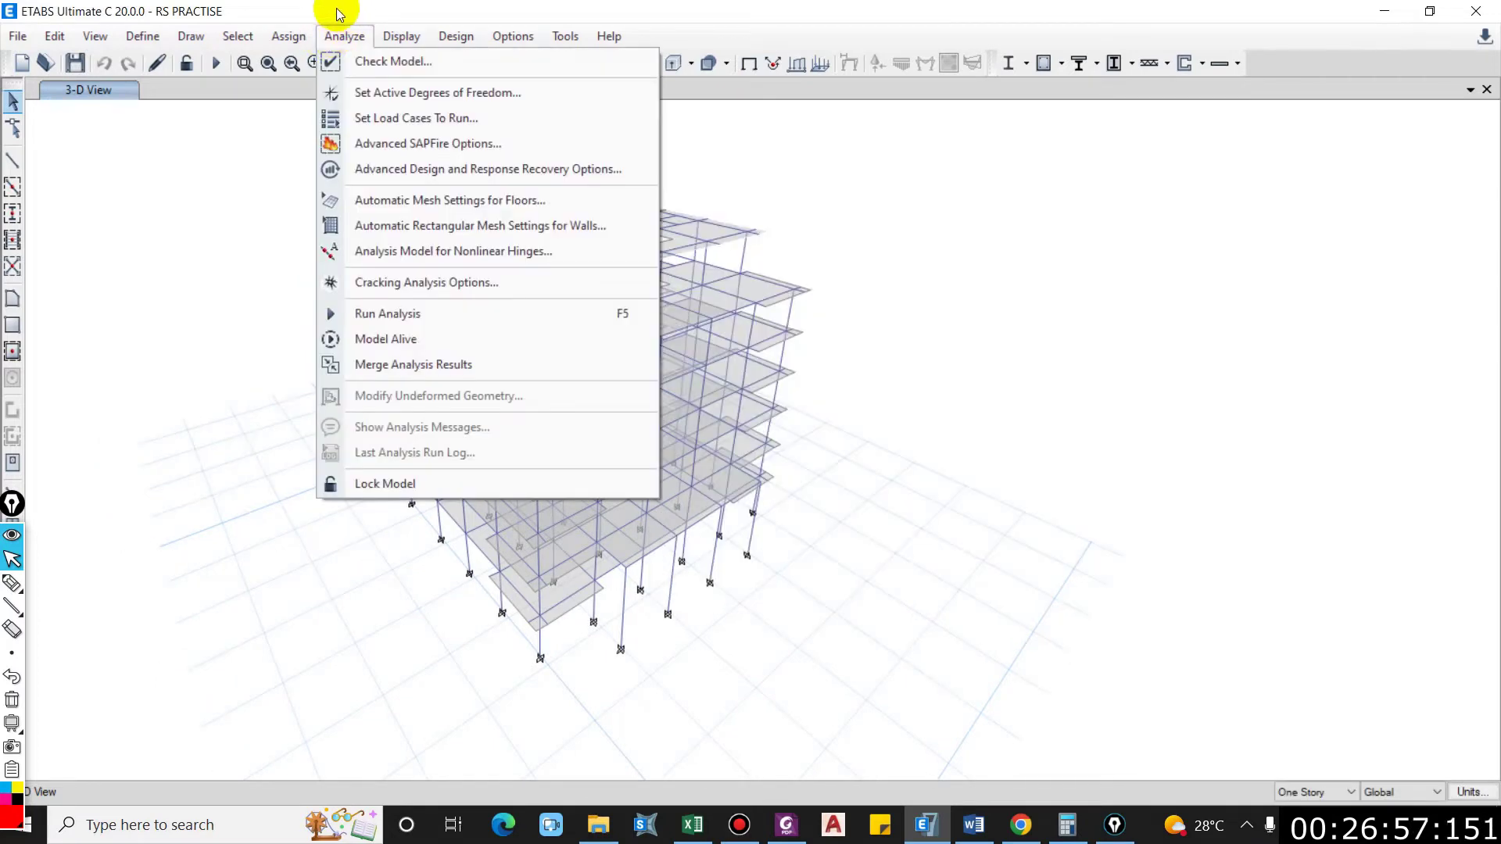
# Step: Check the model with all joint, frame, shell and other checks enabled, plus the option to trim or extend frames and move joints
pyautogui.click(366, 62)
pyautogui.click(691, 666)
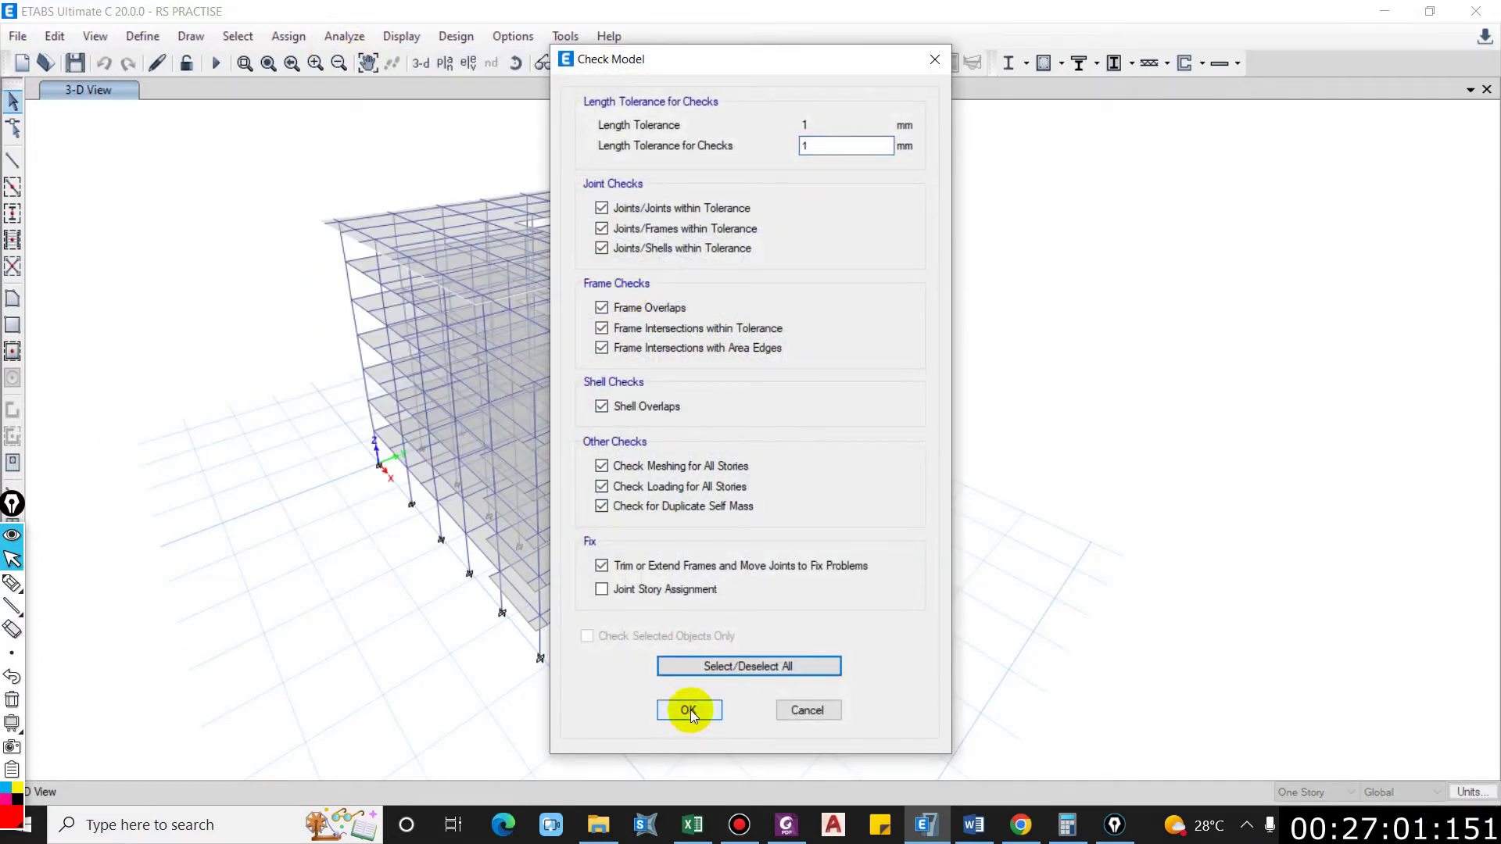
pyautogui.click(689, 710)
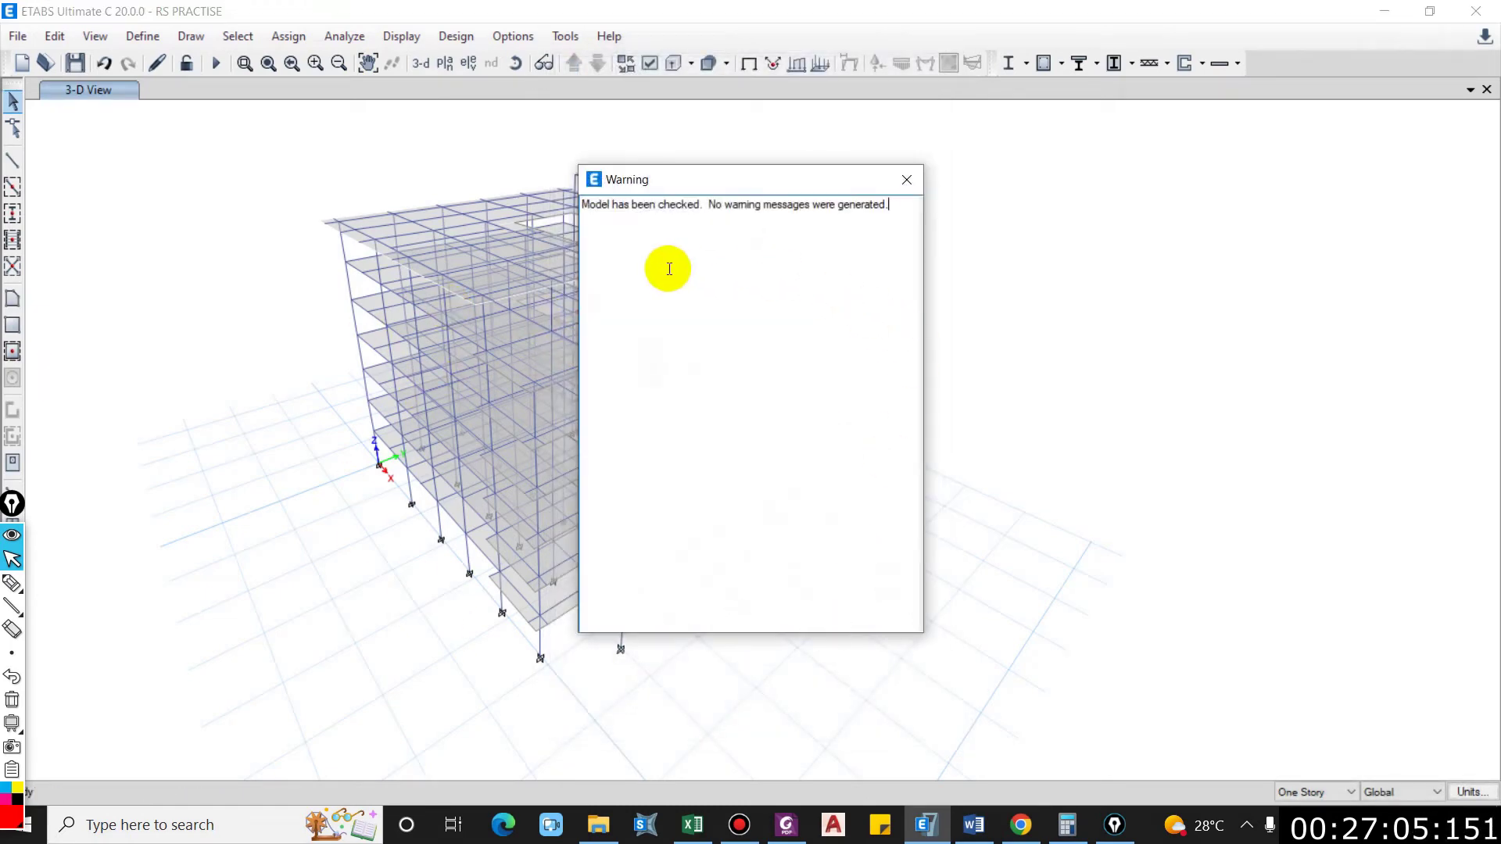
pyautogui.click(907, 180)
# Step: Run the analysis for the load cases set to run
pyautogui.click(352, 43)
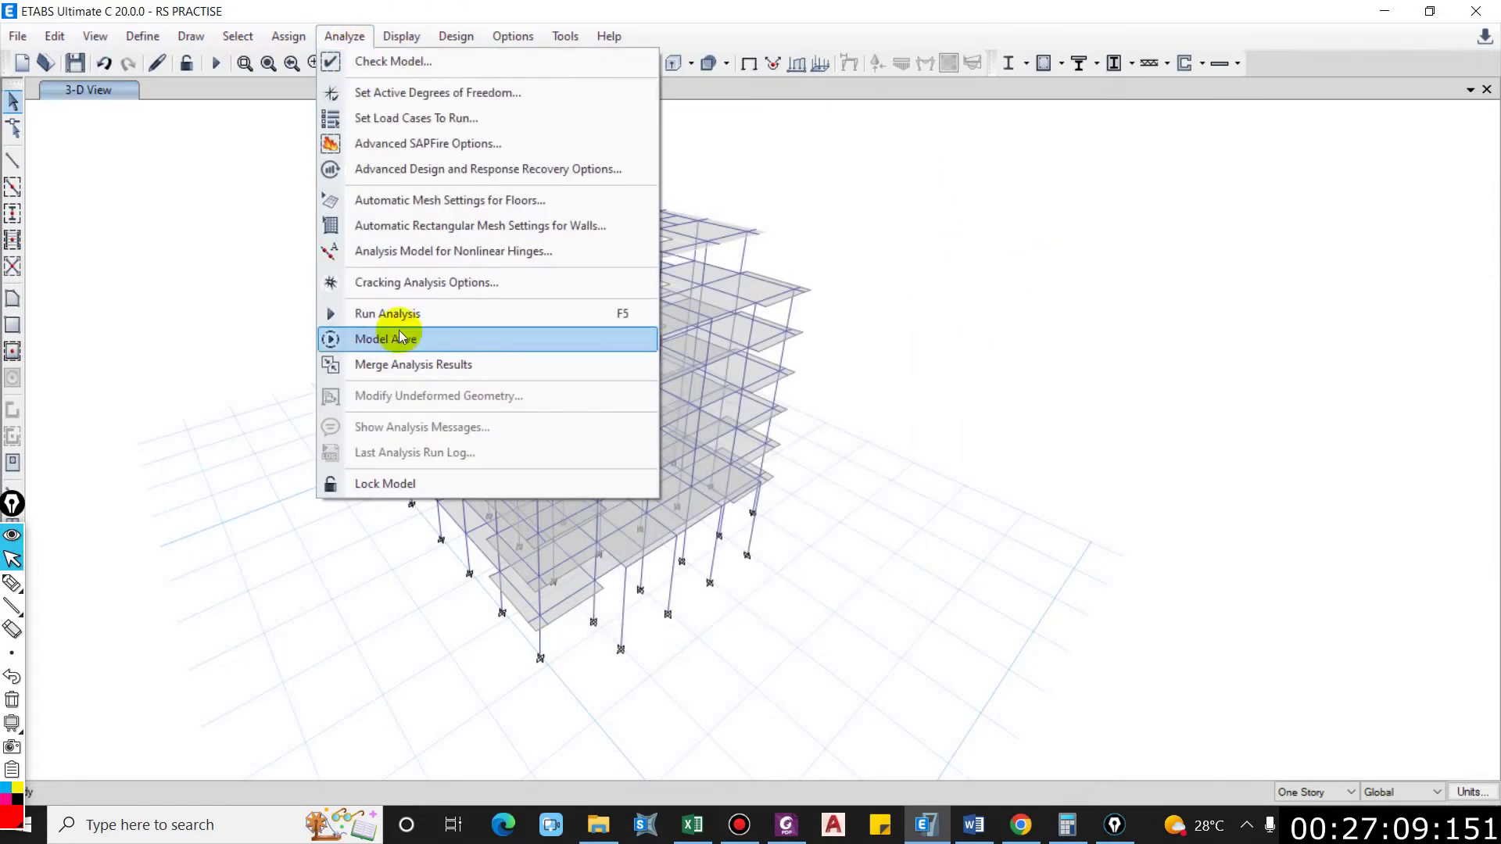
pyautogui.click(405, 125)
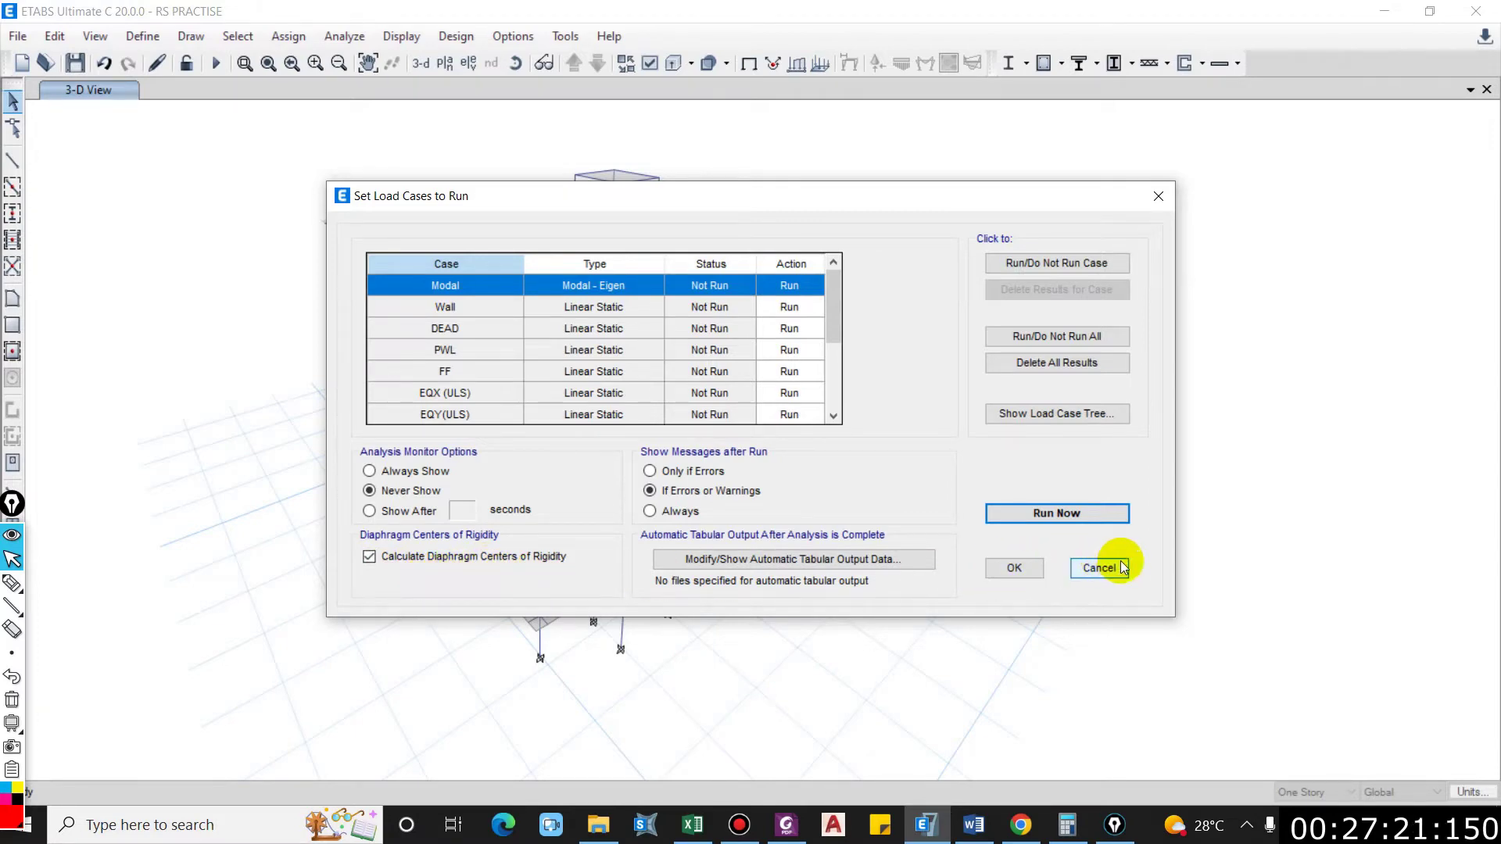
pyautogui.click(1086, 513)
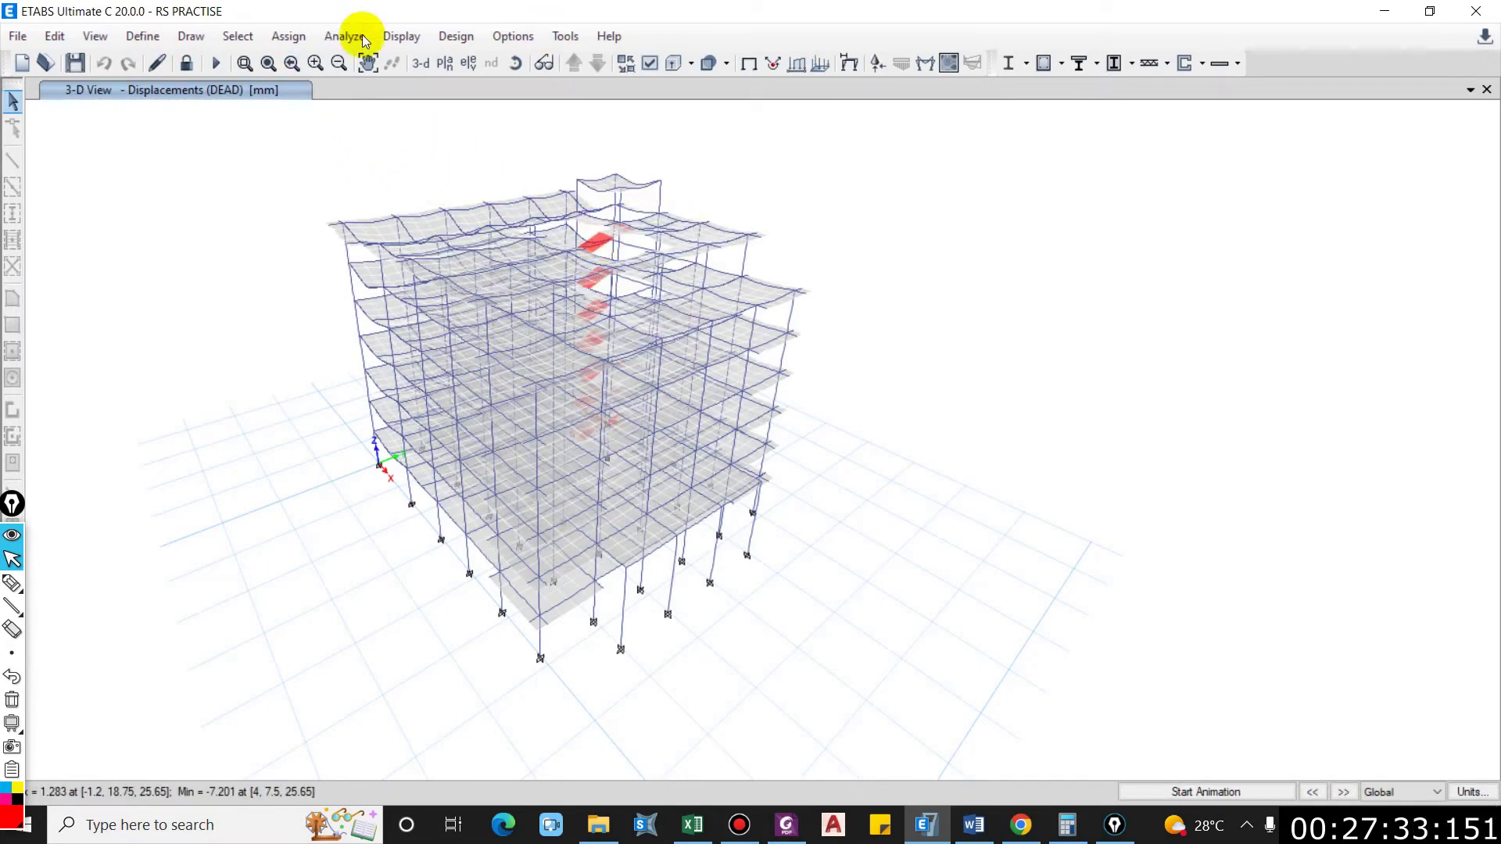
# Step: Display the Base Reactions table and the Load Pattern Definitions - Auto Seismic - User Coefficient table, leaving out the general Load Pattern Definitions table
pyautogui.click(399, 36)
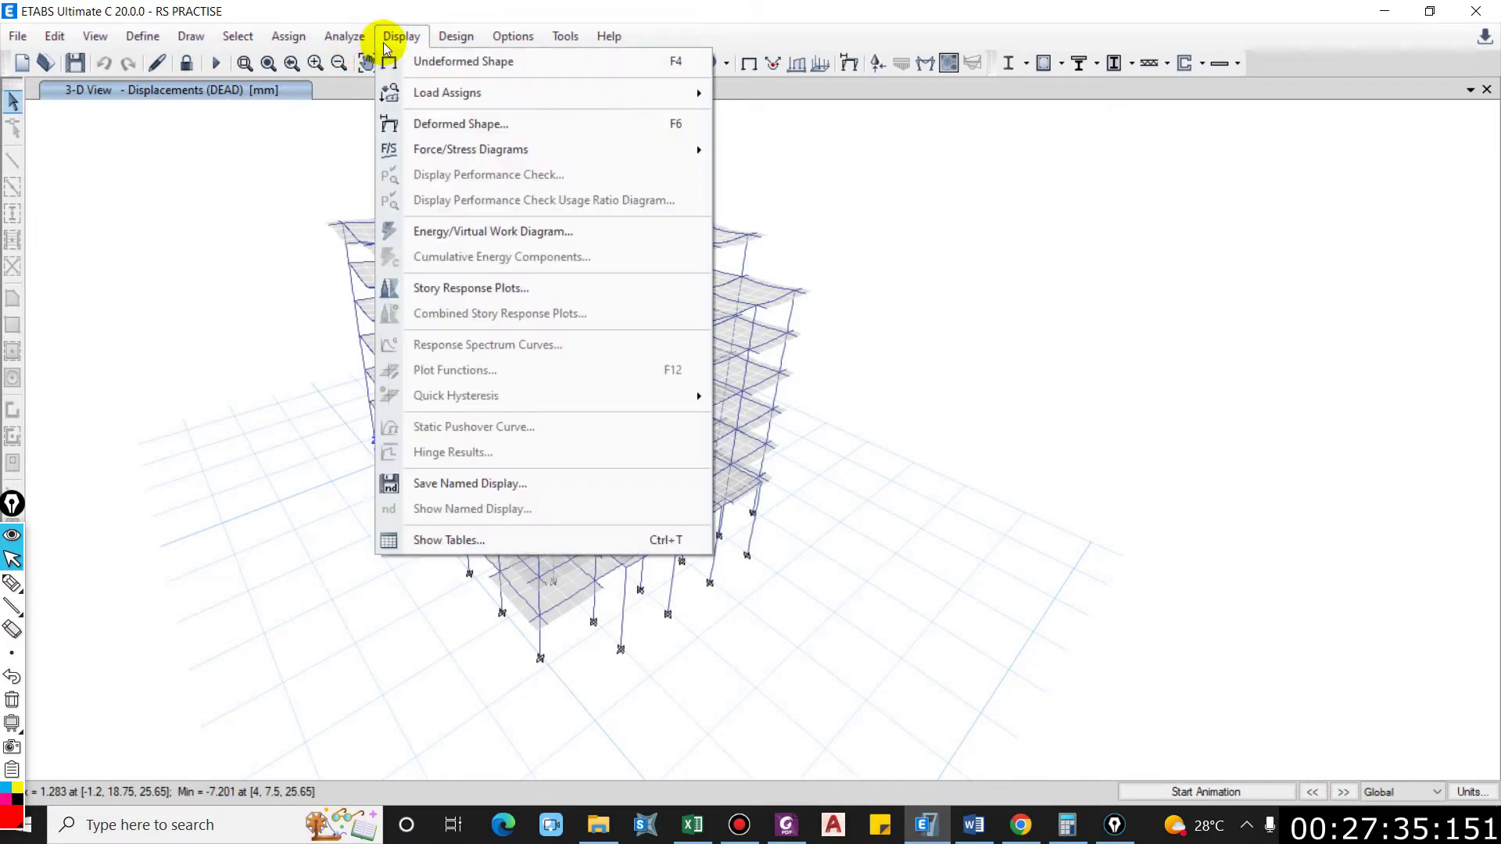
pyautogui.click(466, 543)
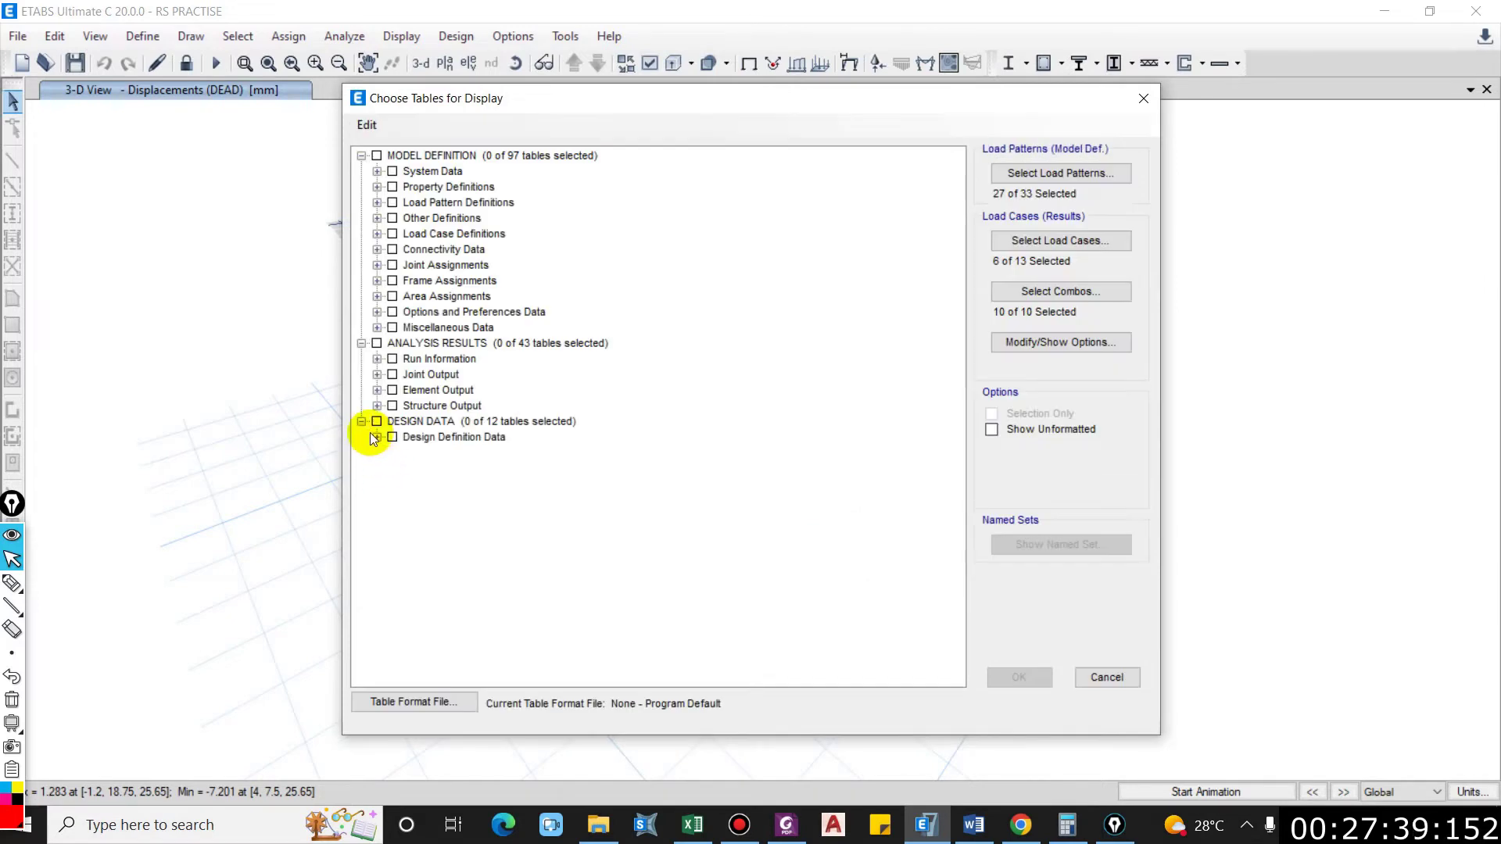
pyautogui.click(377, 405)
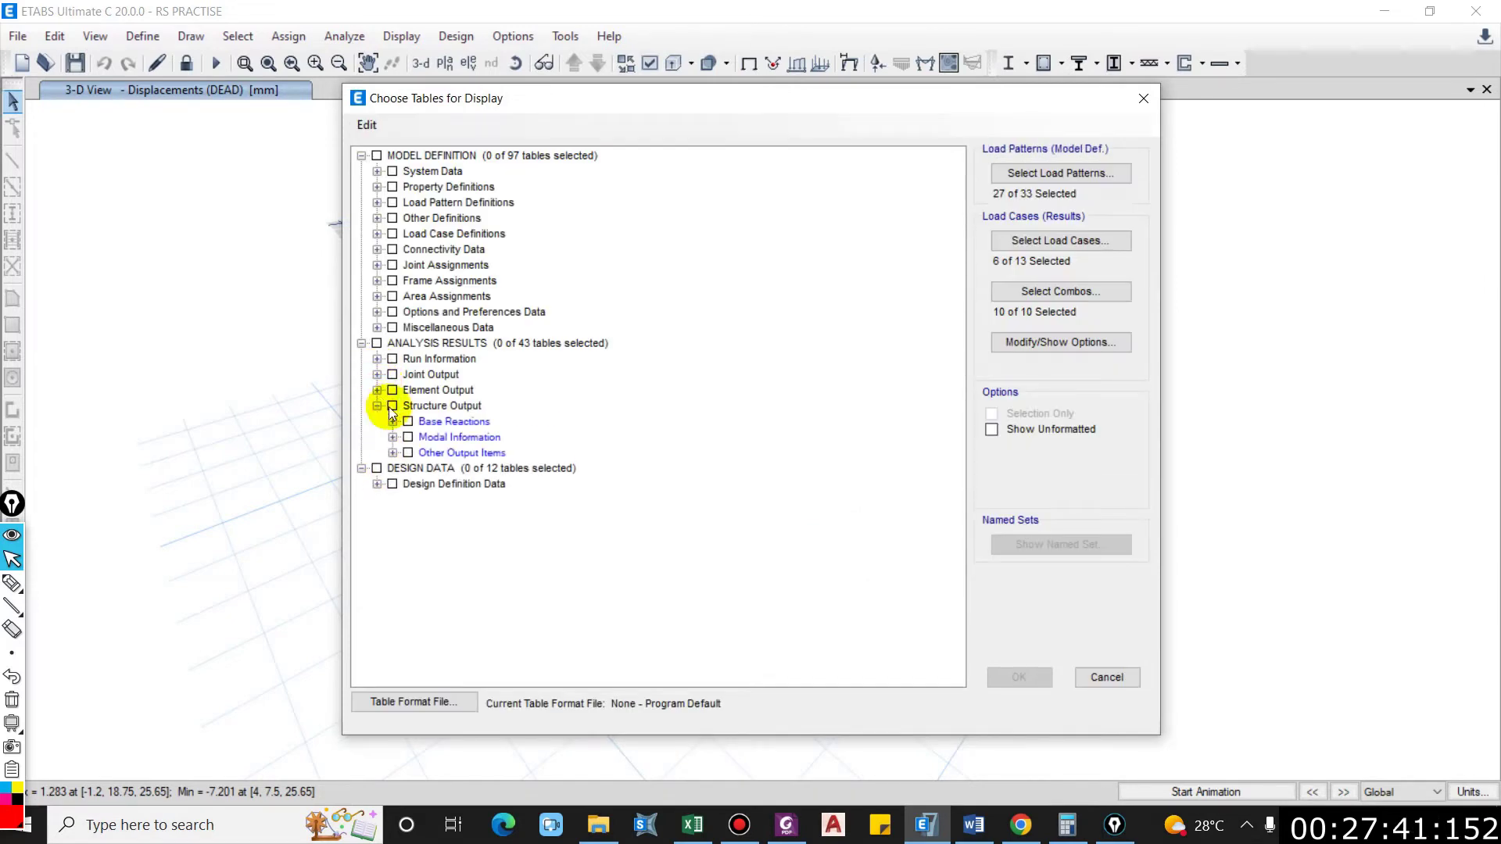
pyautogui.click(393, 421)
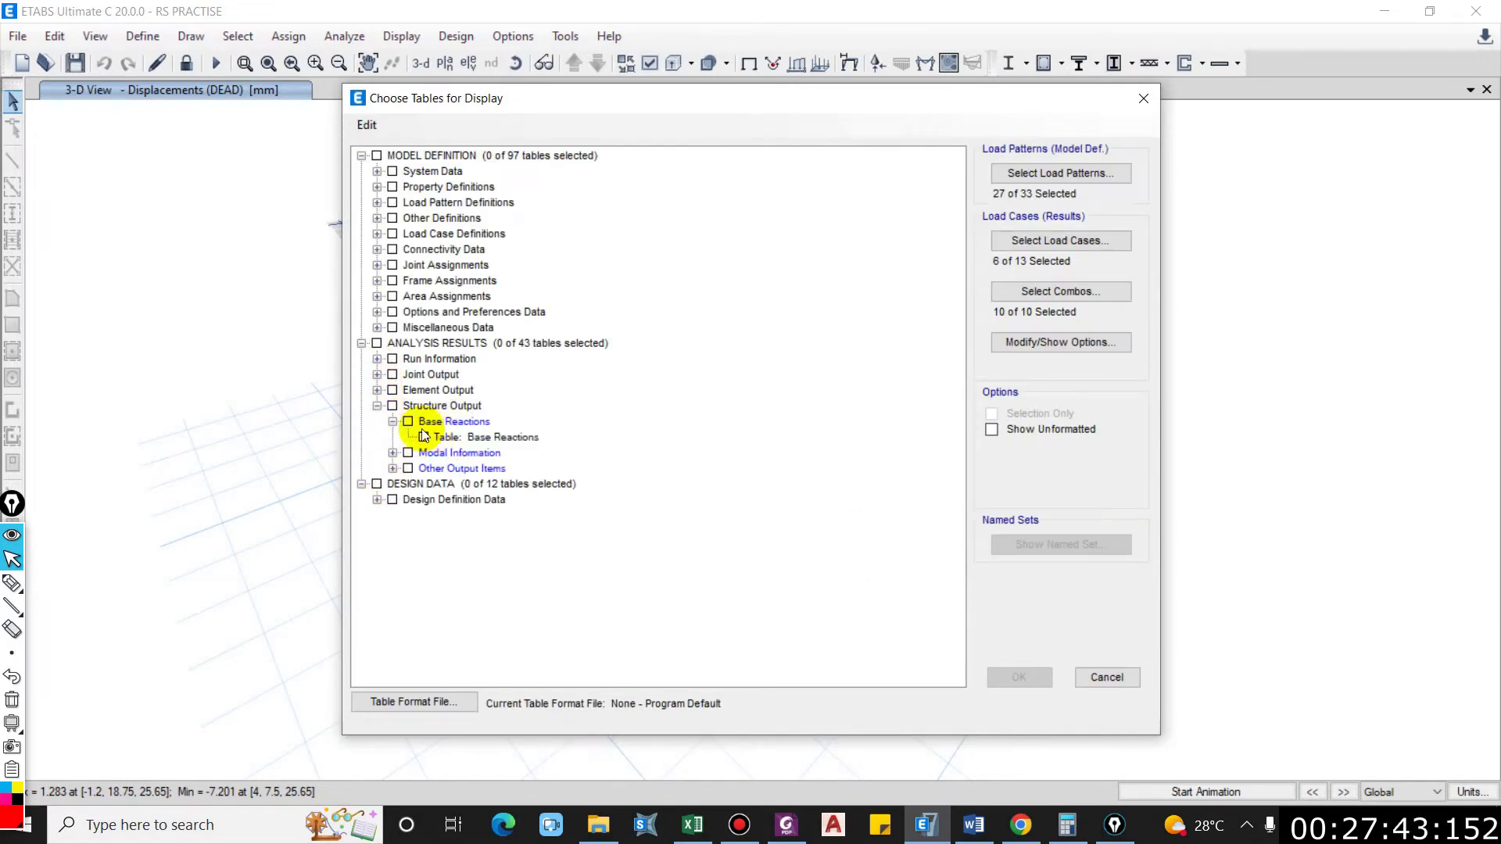
pyautogui.click(433, 423)
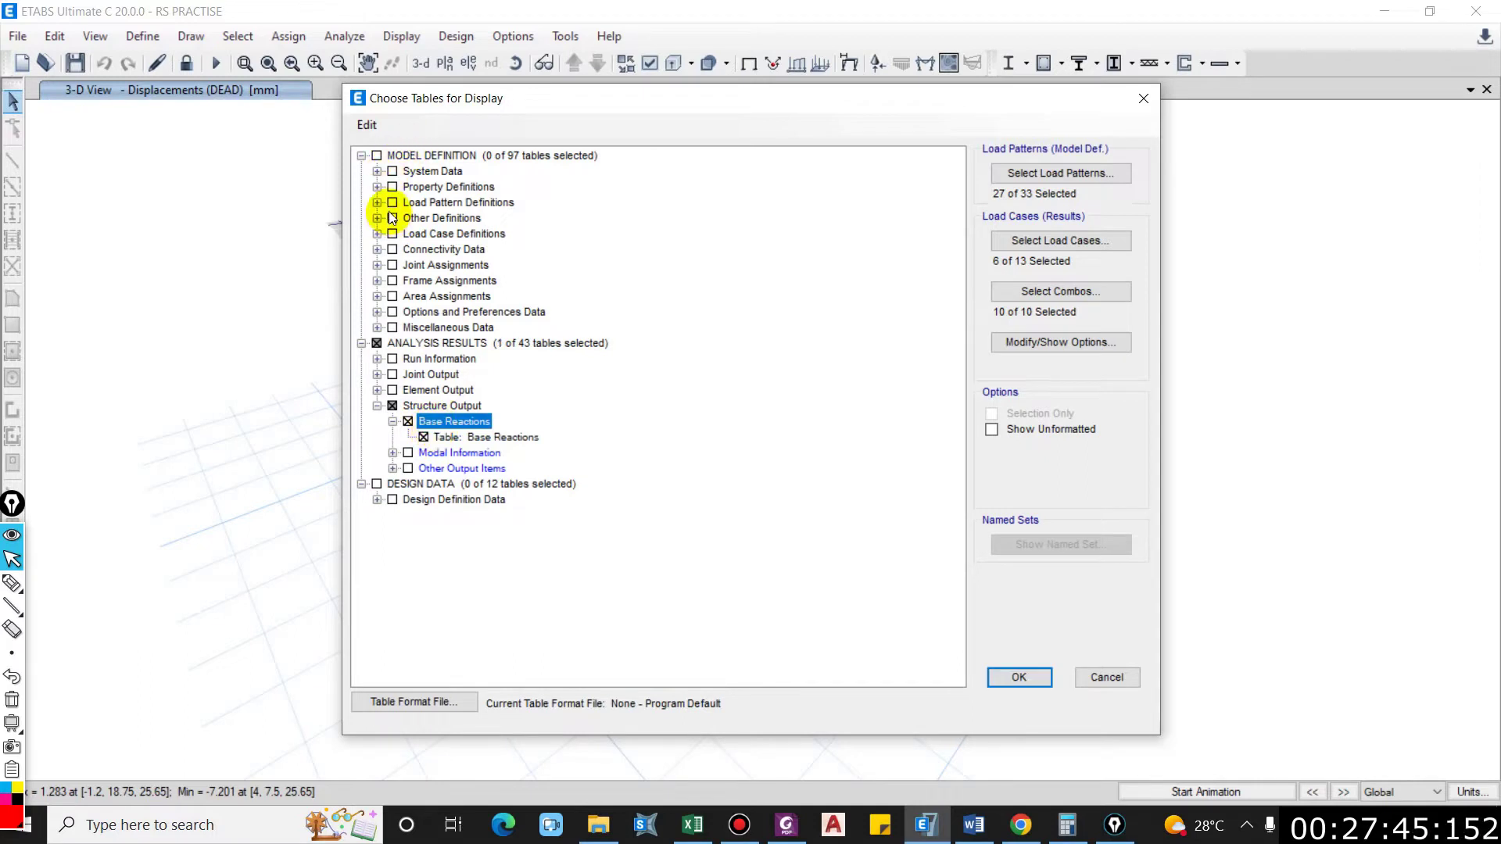
pyautogui.click(377, 203)
pyautogui.click(442, 220)
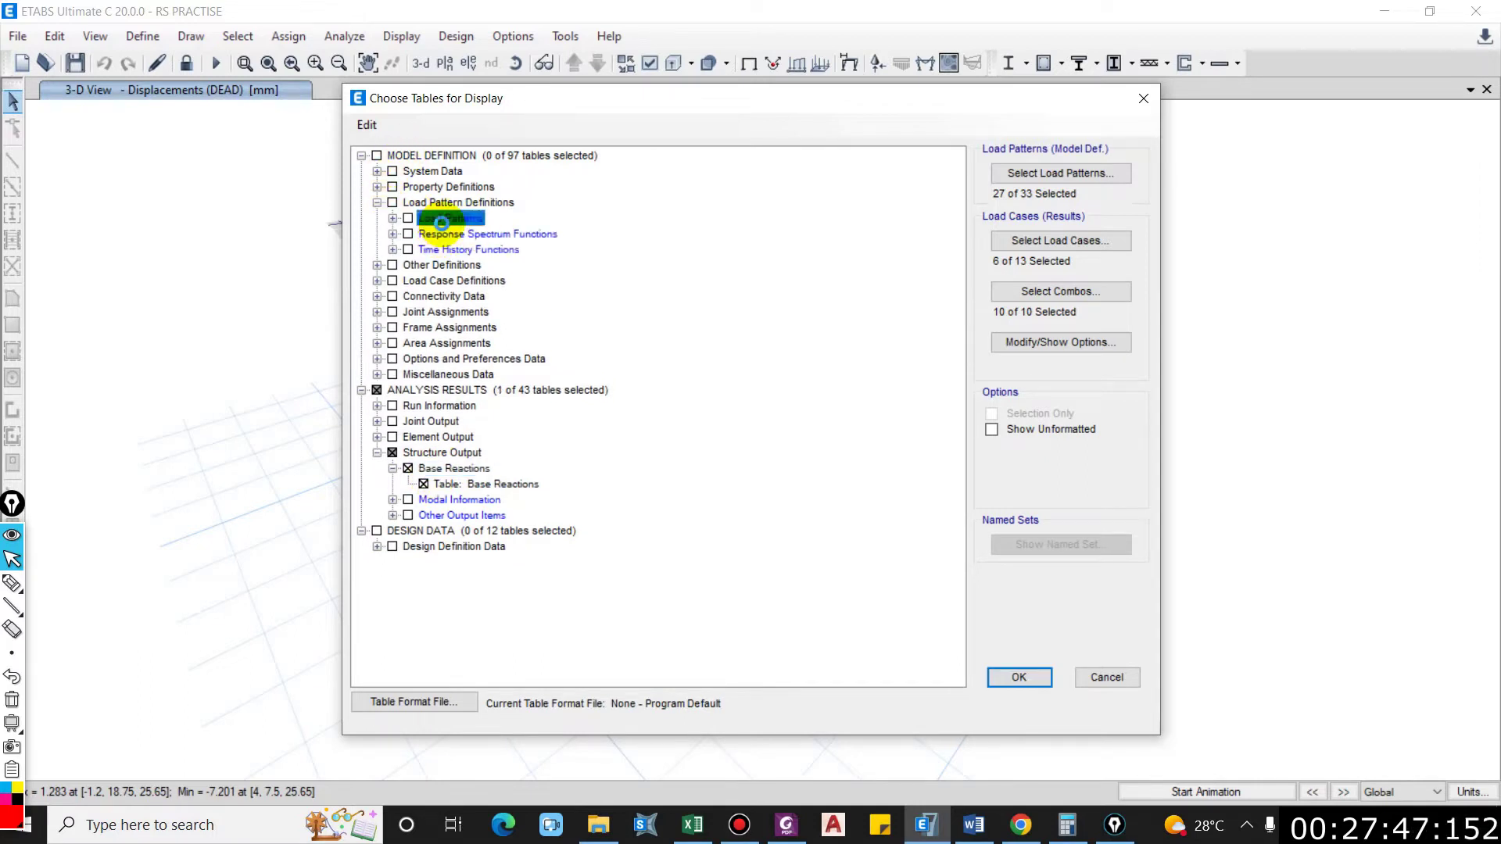
pyautogui.click(393, 218)
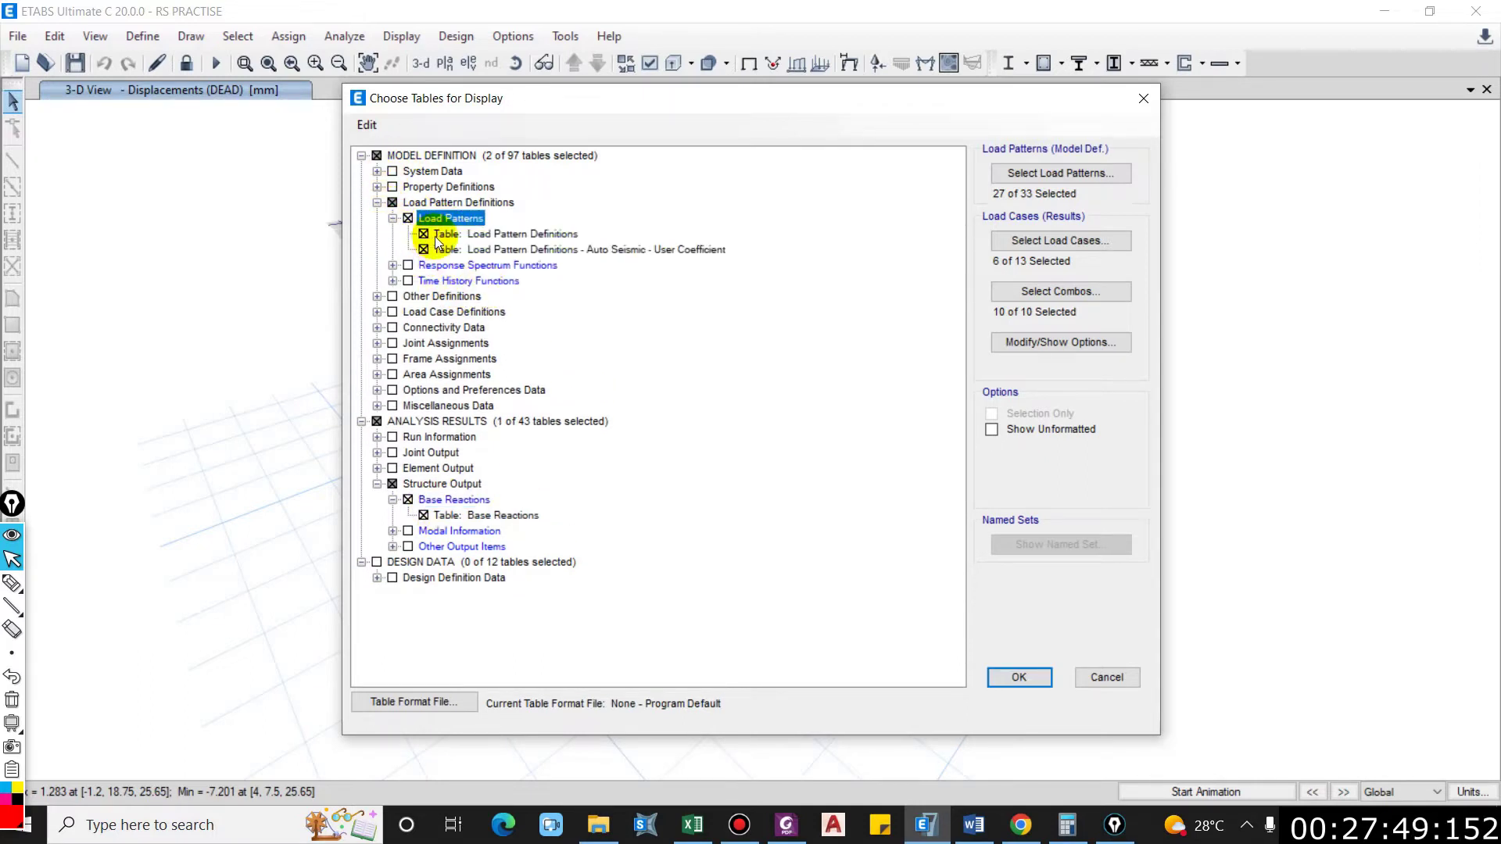
pyautogui.click(433, 235)
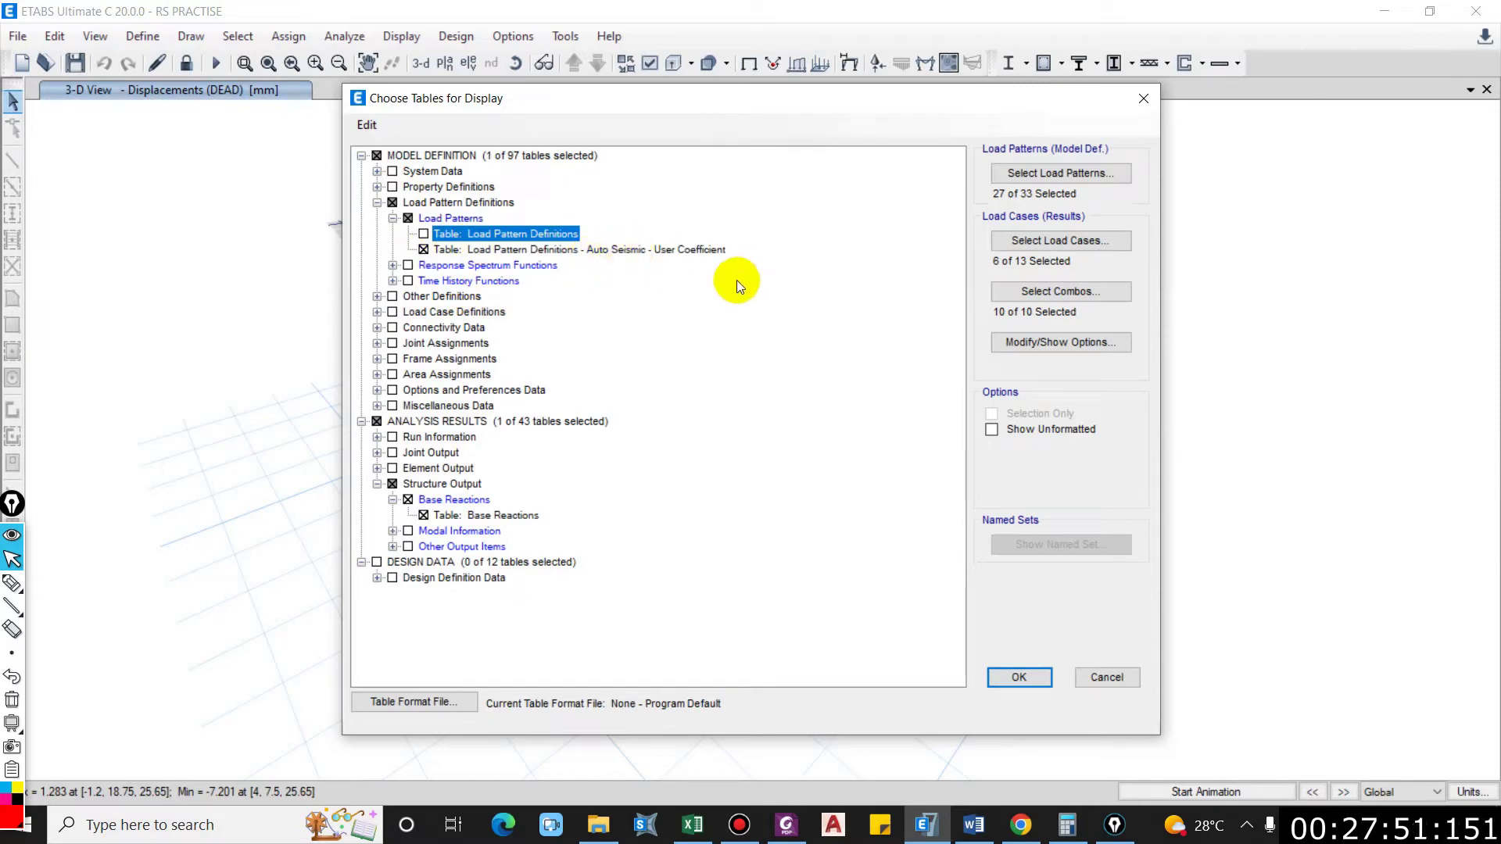
pyautogui.click(1019, 679)
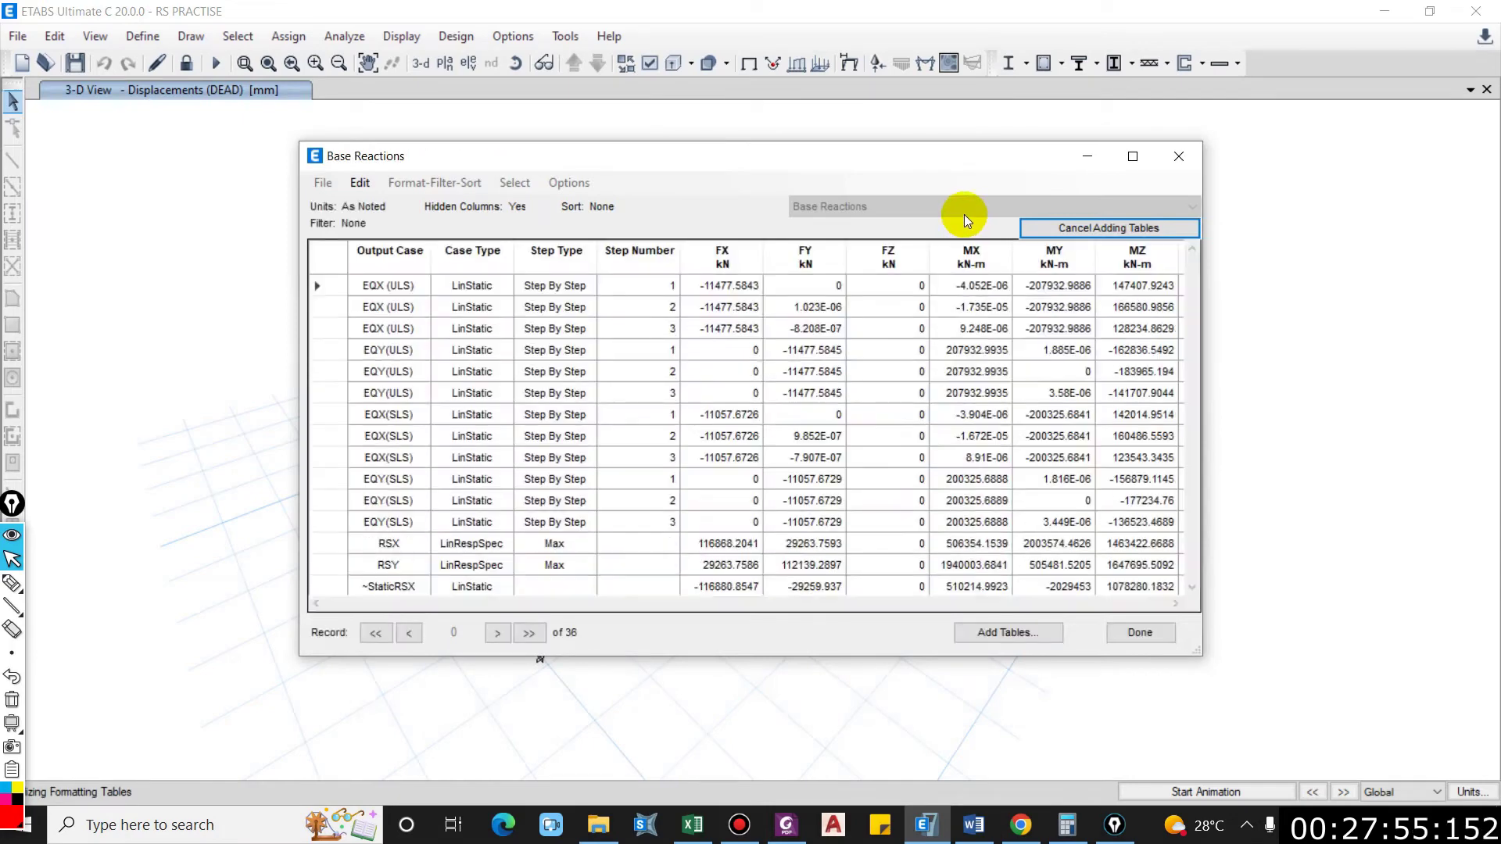
# Step: Examine the coefficients, weight used and base shear in the Auto Seismic - User Coefficient table, and return to the Base Reactions table
pyautogui.click(964, 214)
pyautogui.click(931, 230)
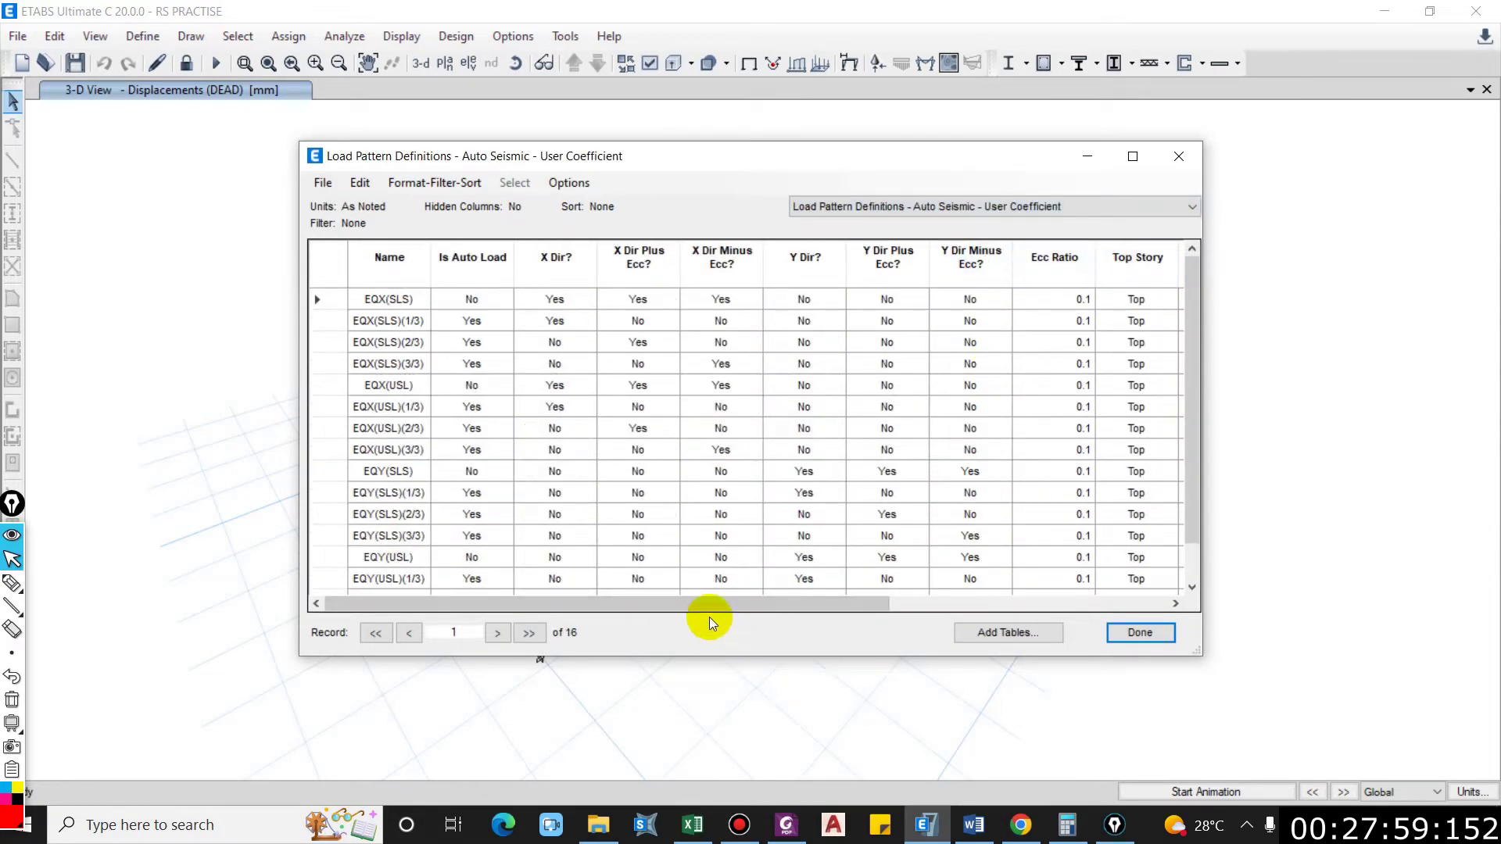
pyautogui.moveTo(710, 606); pyautogui.dragTo(1001, 585)
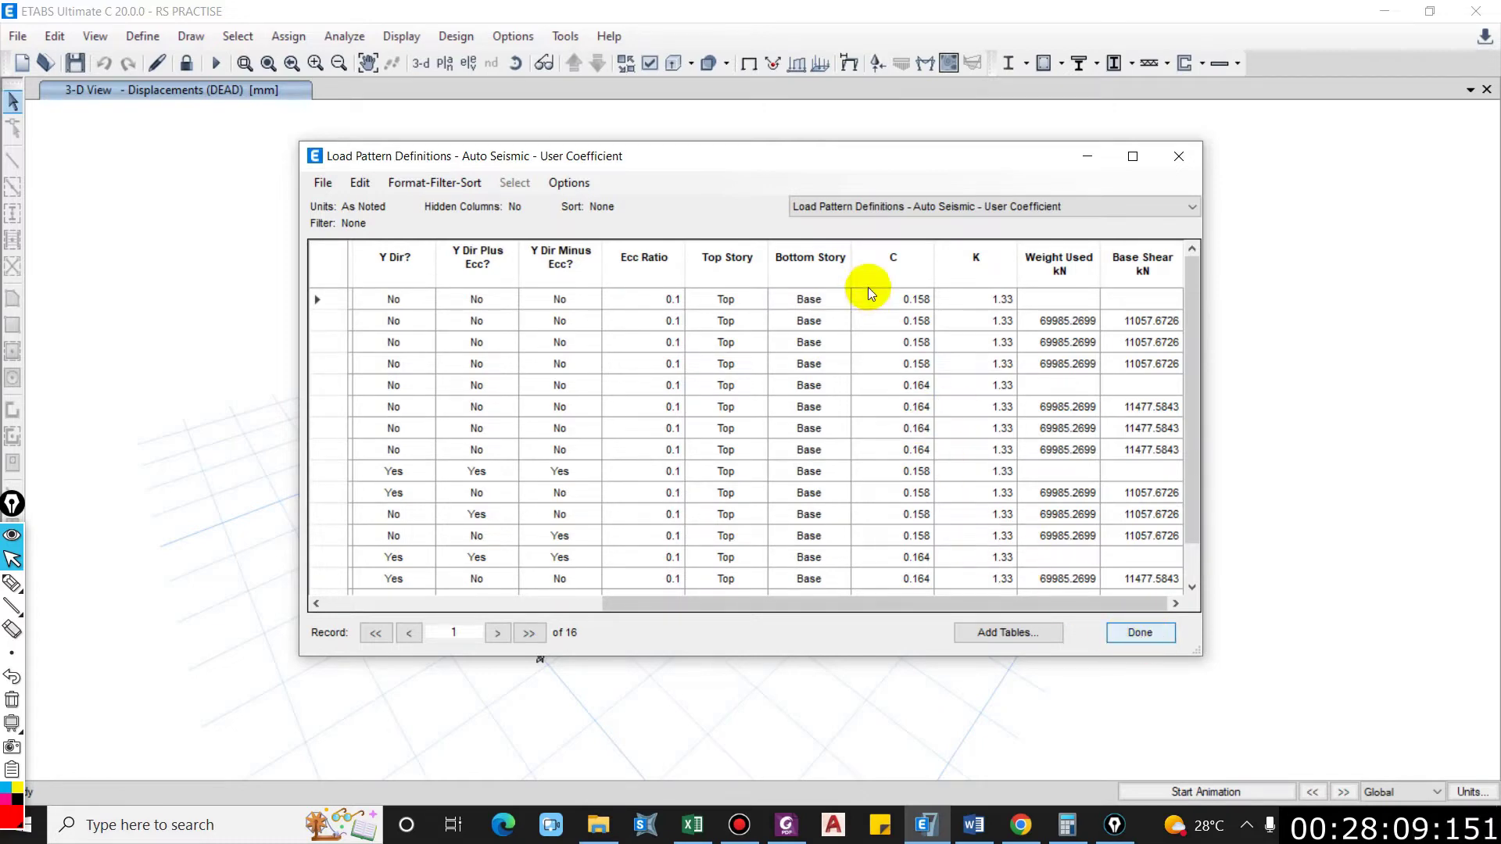
pyautogui.click(876, 208)
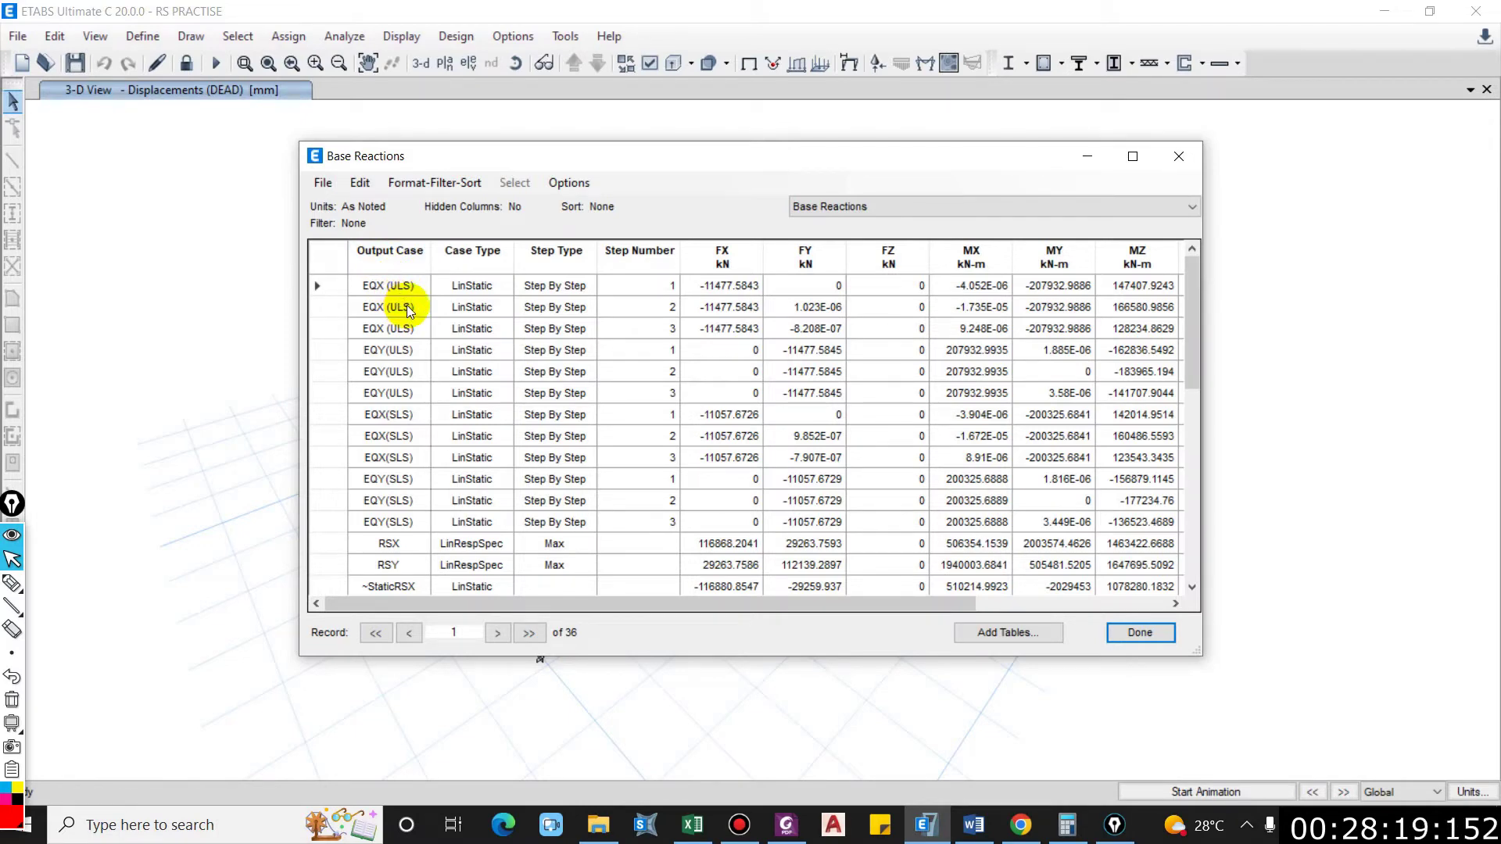
pyautogui.click(383, 250)
pyautogui.rightClick(384, 251)
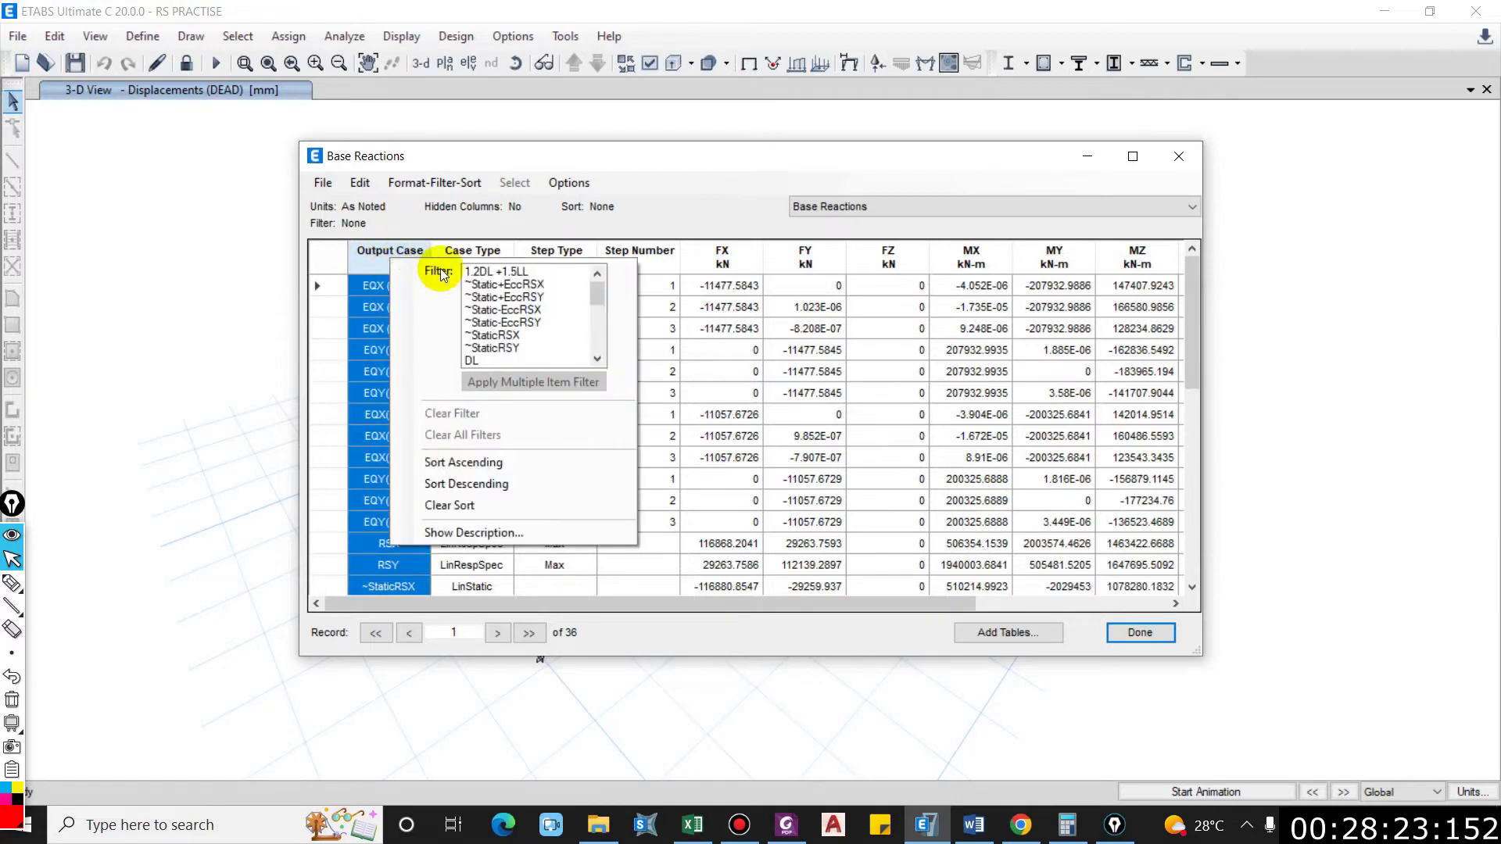
pyautogui.click(339, 251)
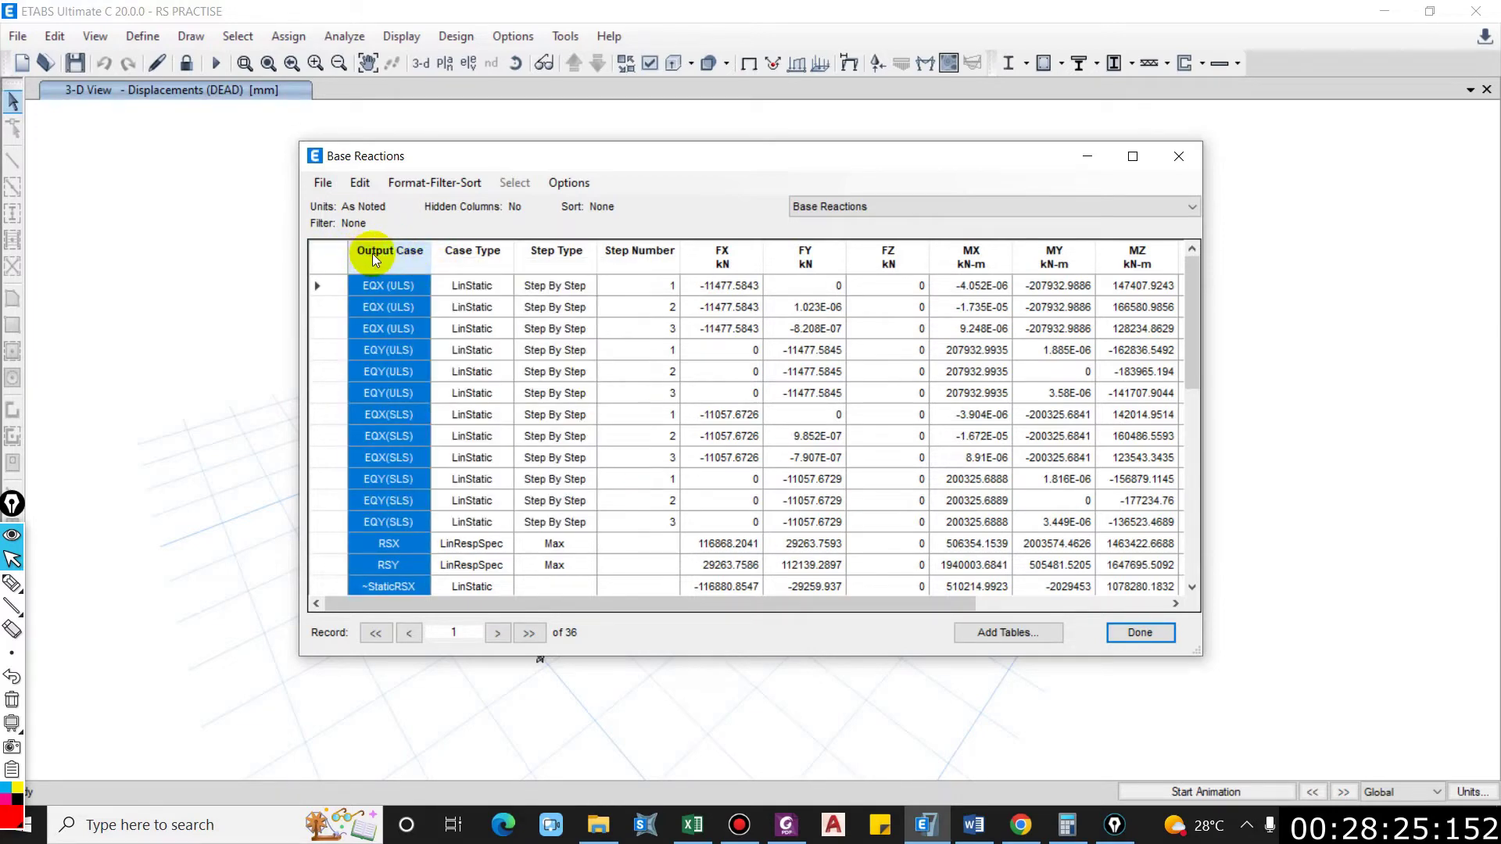
# Step: Filter the Base Reactions table by output case to EQX (ULS), EQY(ULS), RSX and RSY
pyautogui.rightClick(372, 253)
pyautogui.scroll(-5, 486, 344)
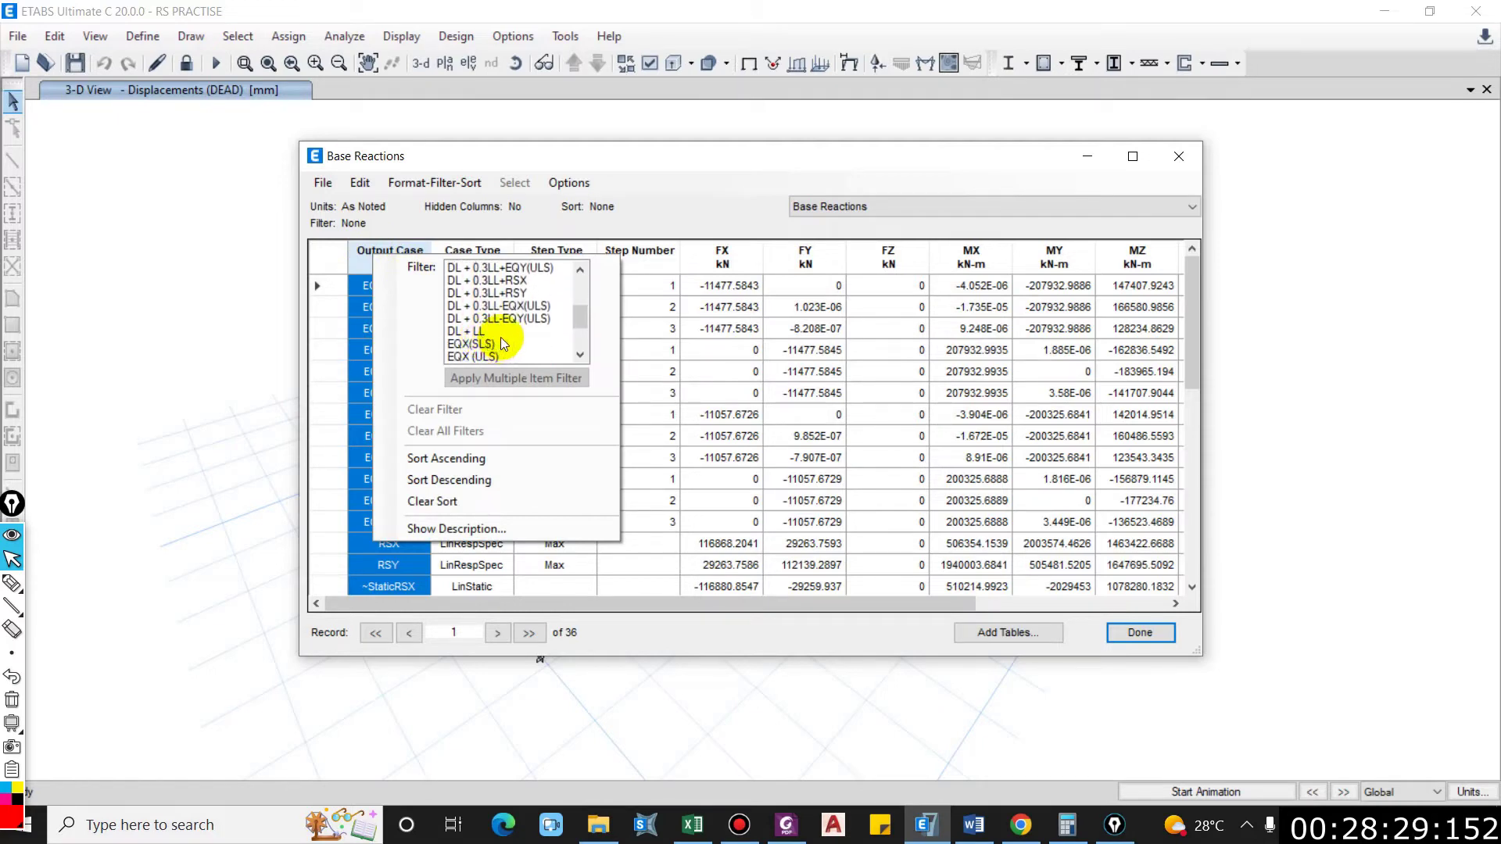
pyautogui.scroll(-1, 484, 338)
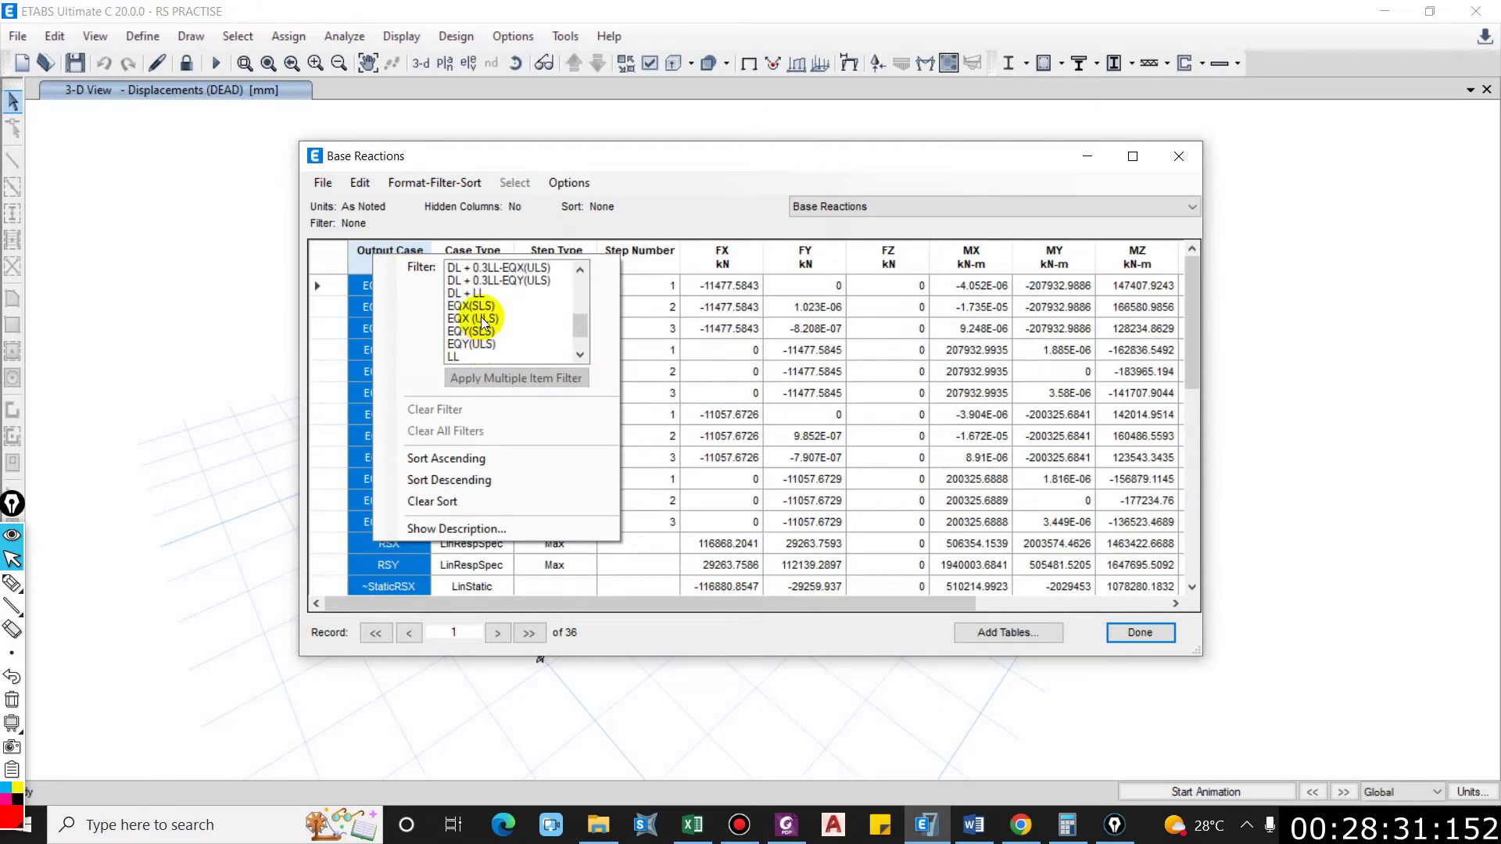
pyautogui.click(486, 320)
pyautogui.keyDown('ctrl'); pyautogui.click(489, 330); pyautogui.keyUp('ctrl')
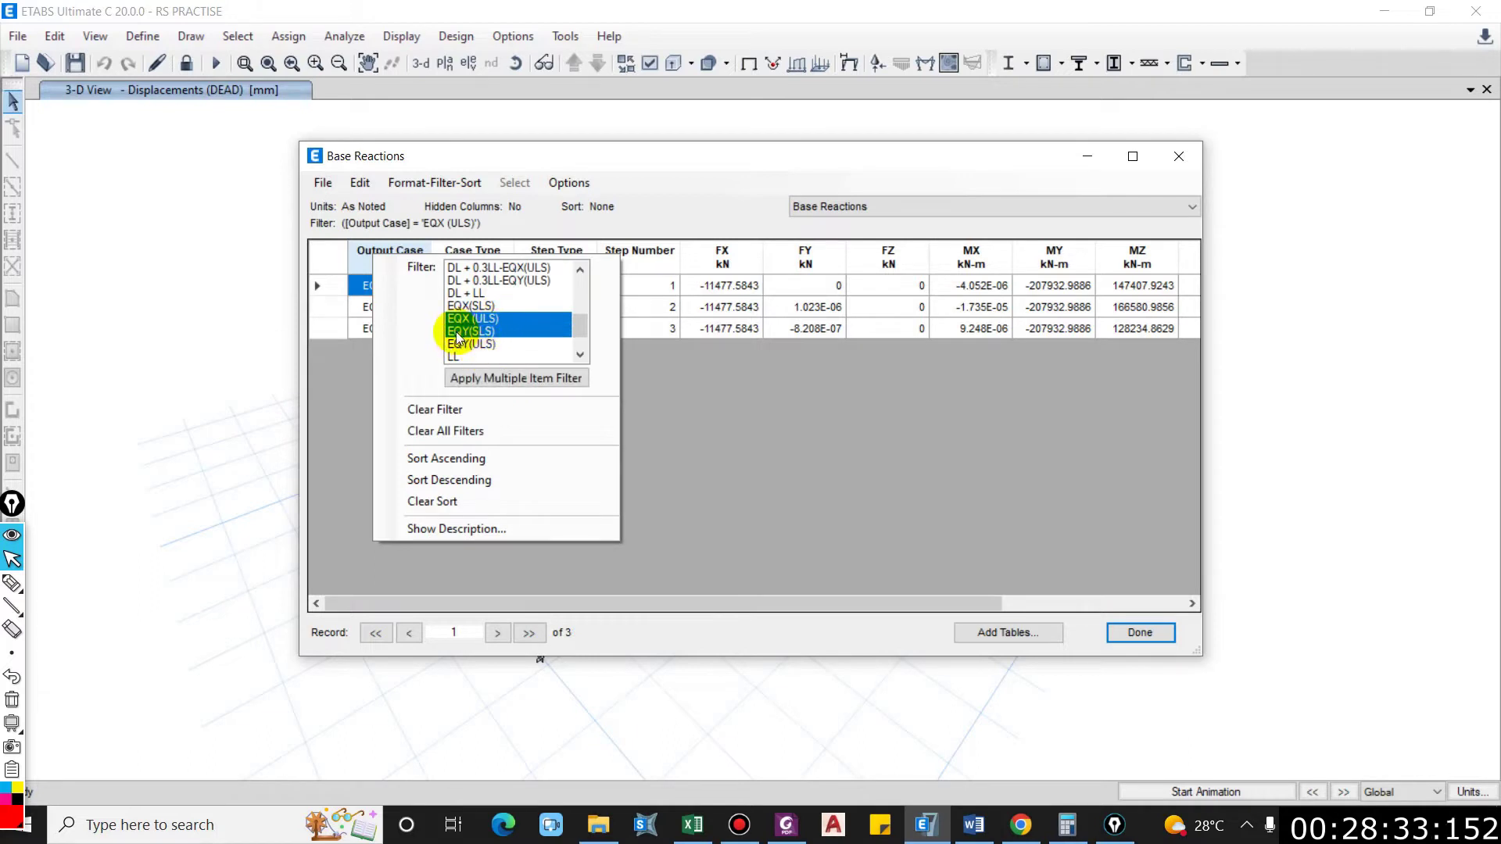
pyautogui.keyDown('ctrl'); pyautogui.click(477, 330); pyautogui.keyUp('ctrl')
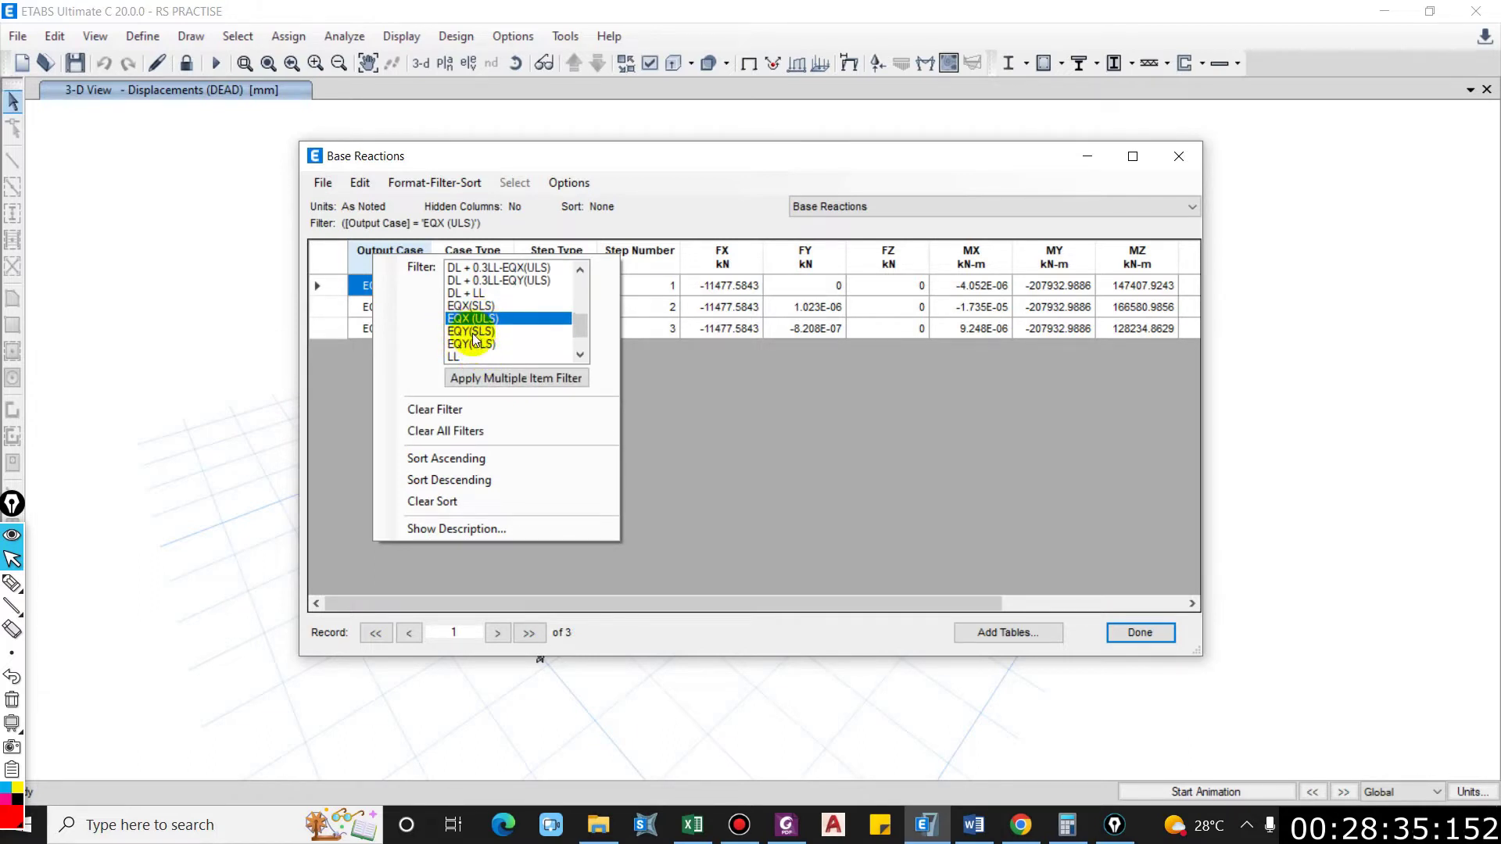
pyautogui.keyDown('ctrl'); pyautogui.click(489, 344); pyautogui.keyUp('ctrl')
pyautogui.scroll(-1, 483, 354)
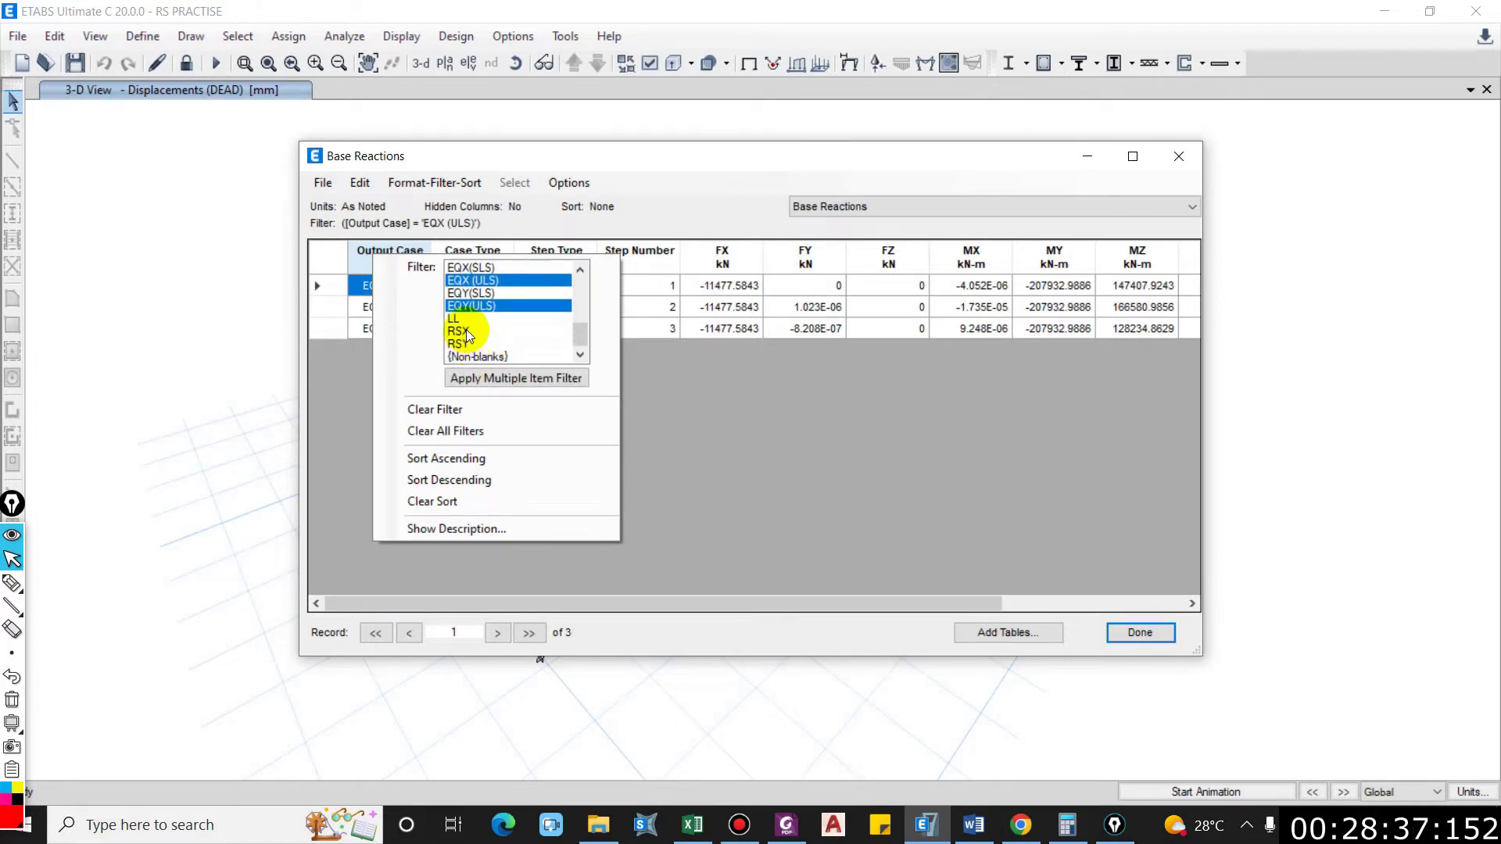
pyautogui.keyDown('ctrl'); pyautogui.click(466, 330); pyautogui.keyUp('ctrl')
pyautogui.keyDown('ctrl'); pyautogui.click(466, 345); pyautogui.keyUp('ctrl')
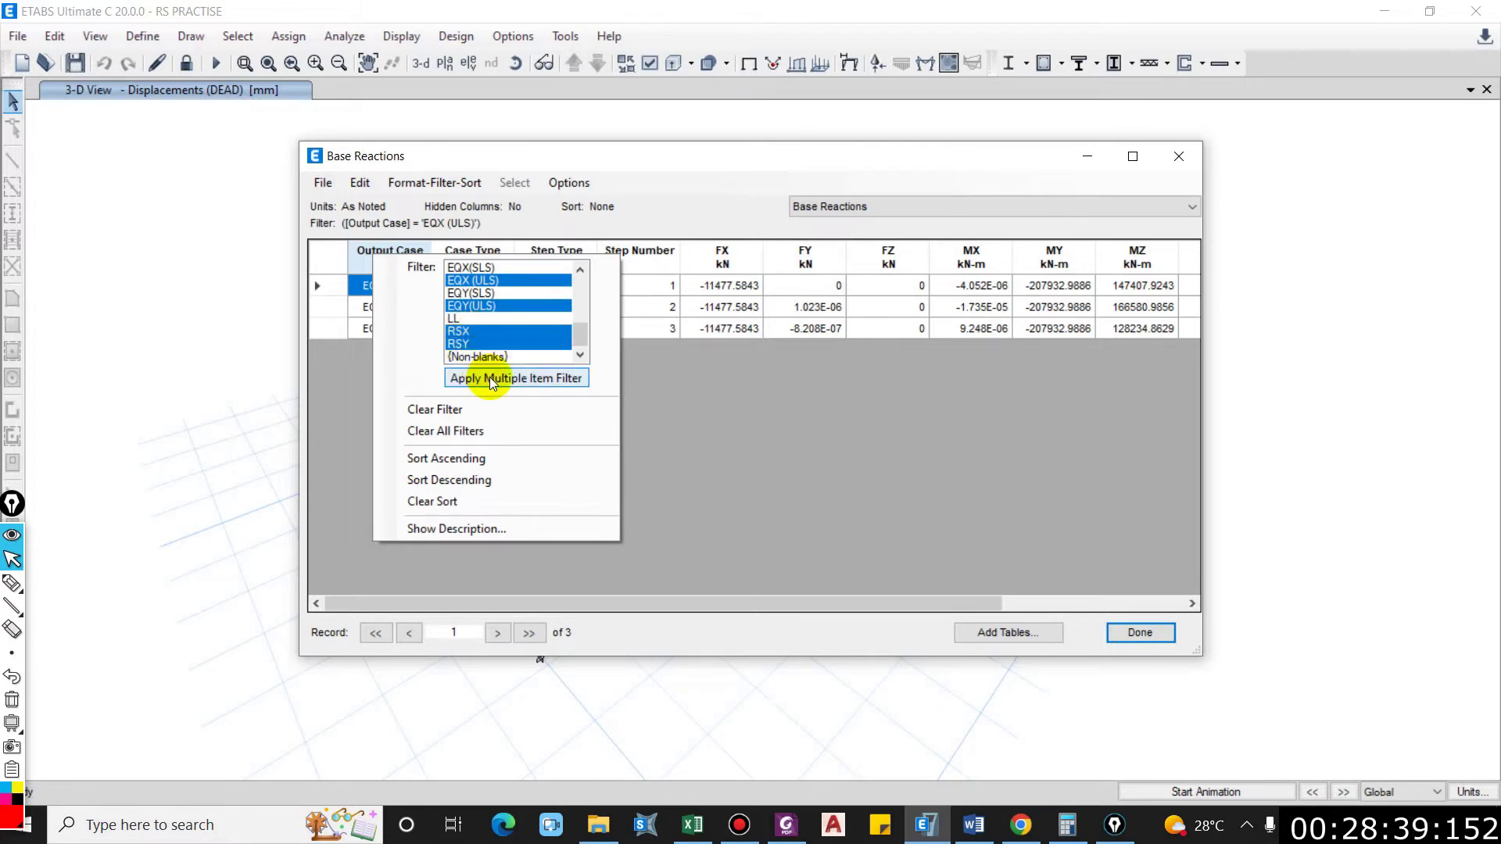
pyautogui.click(512, 378)
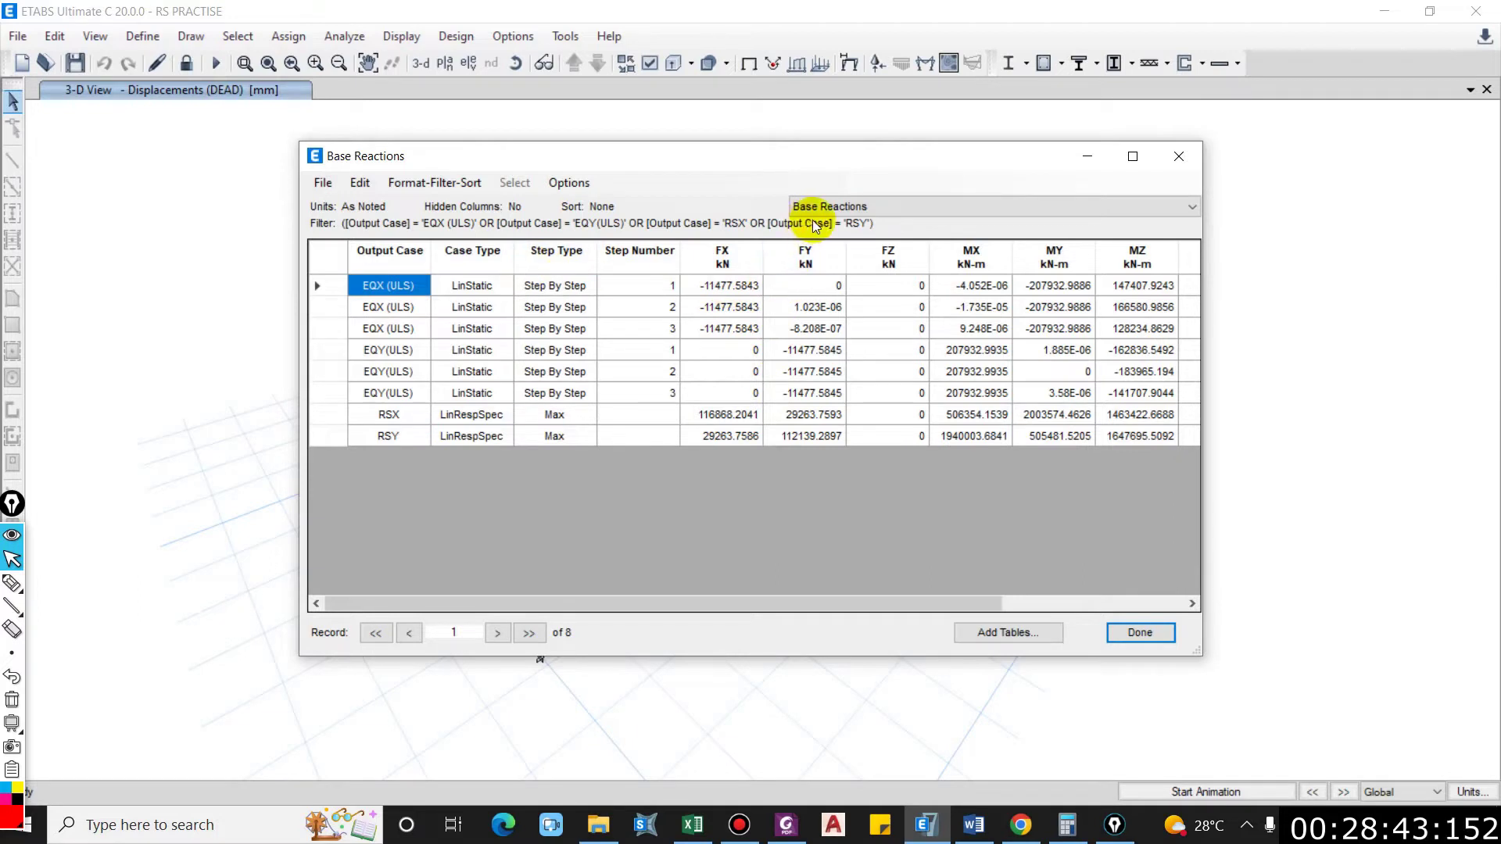
# Step: Compare the static EQX (ULS) and EQY(ULS) base shears with the RSX and RSY reactions in FX and FY
pyautogui.click(733, 285)
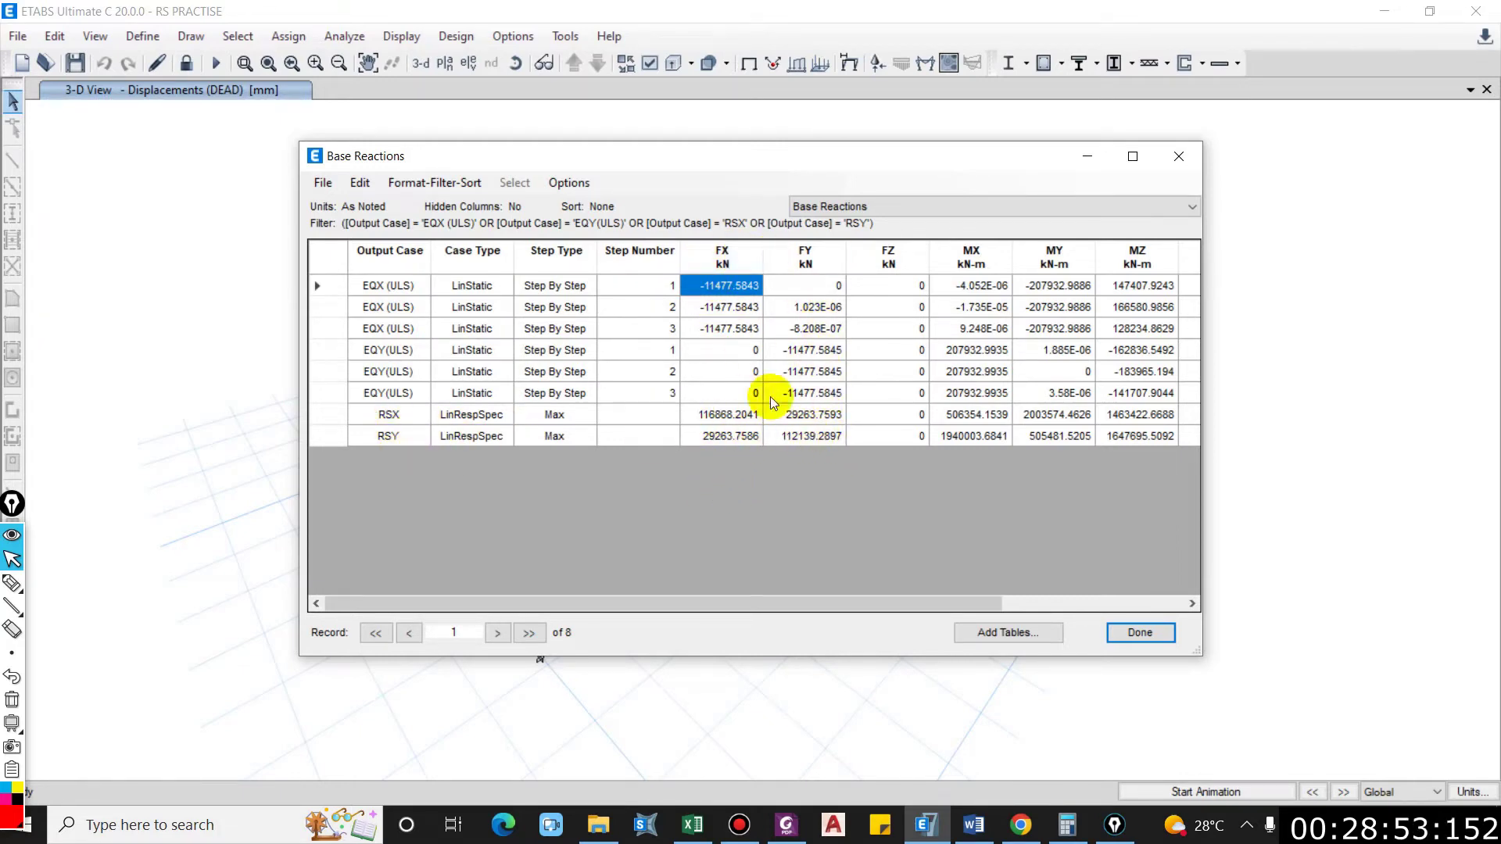
pyautogui.click(722, 420)
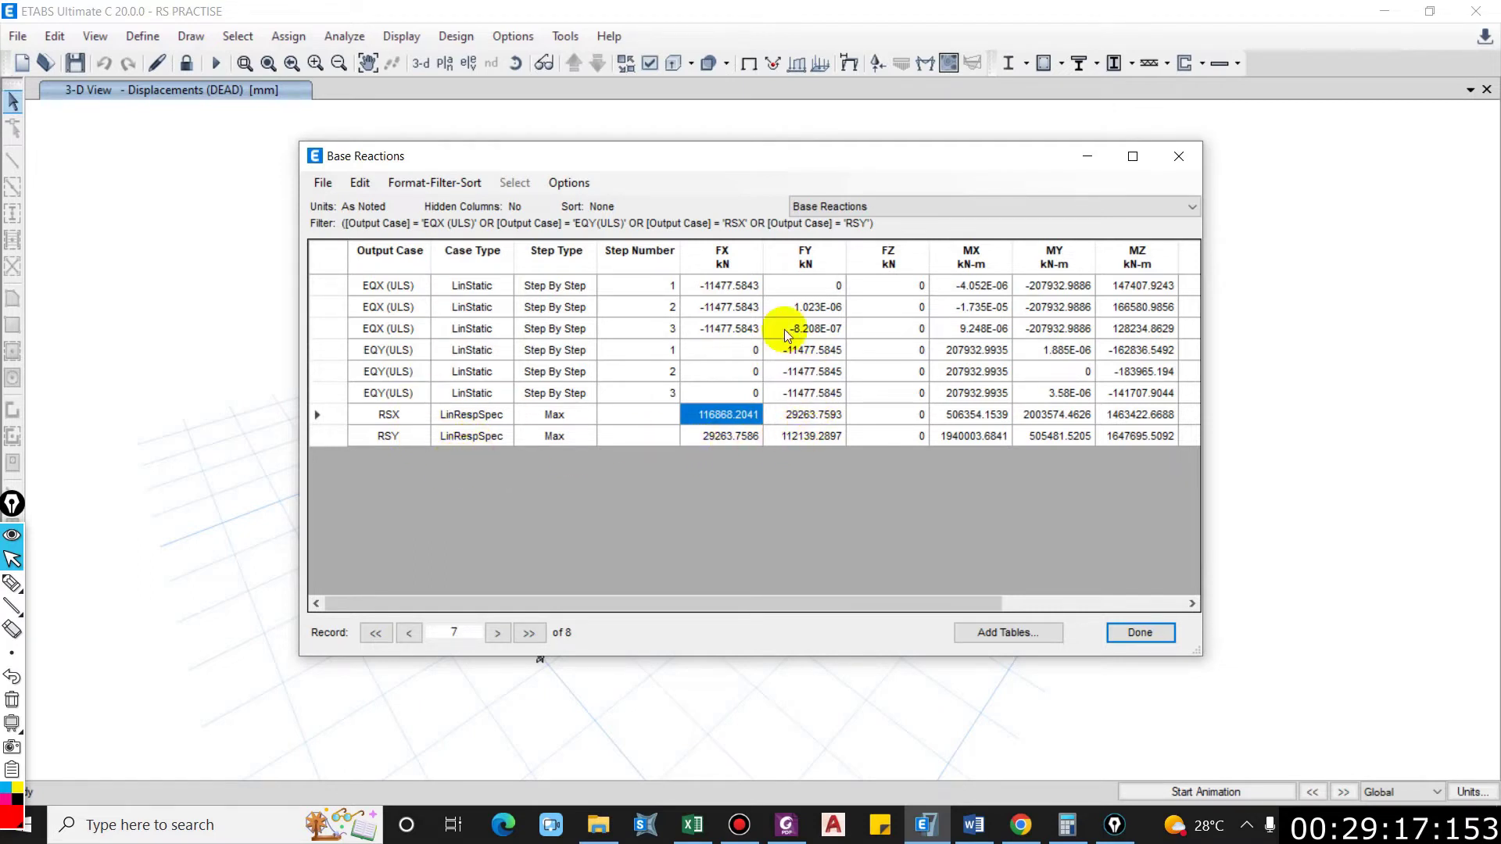
pyautogui.click(714, 289)
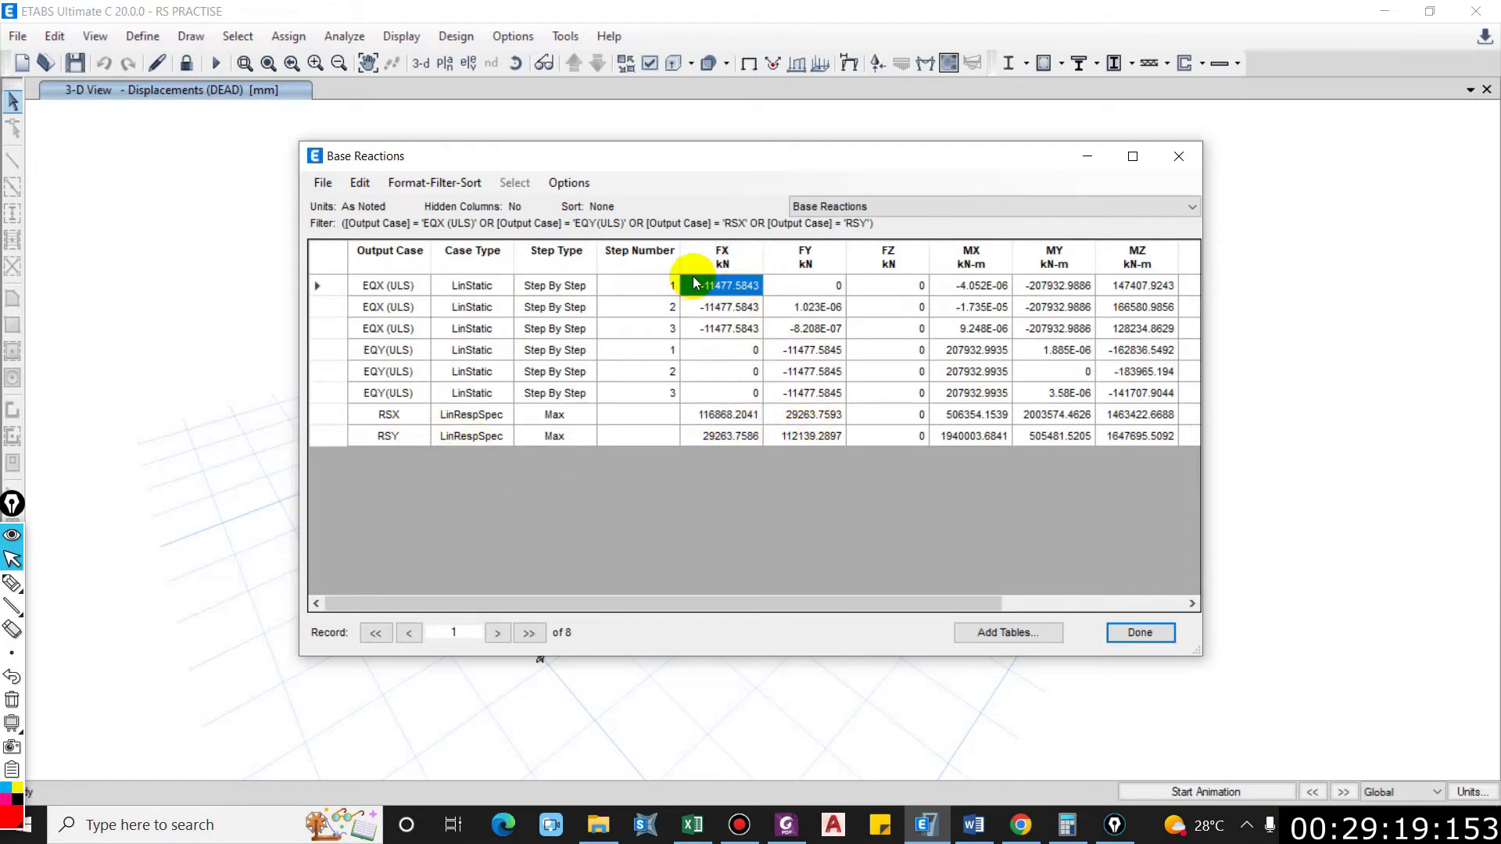
pyautogui.click(728, 421)
pyautogui.click(813, 416)
pyautogui.click(824, 438)
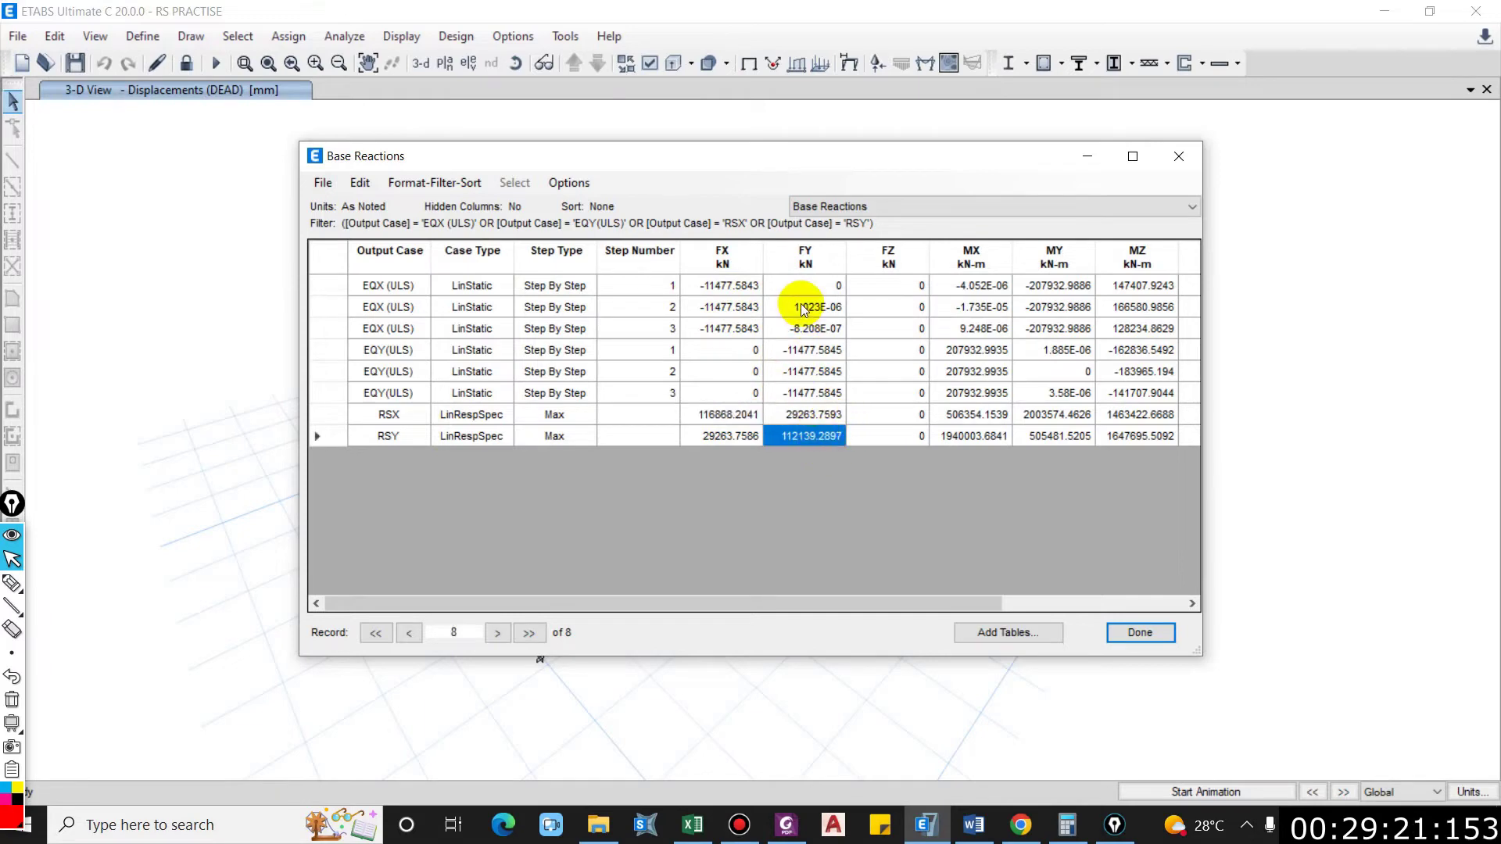
# Step: Switch to the NBC 105 PDF, read section 7.5 on the scale factor for combined response, and return to the Base Reactions table
pyautogui.click(786, 825)
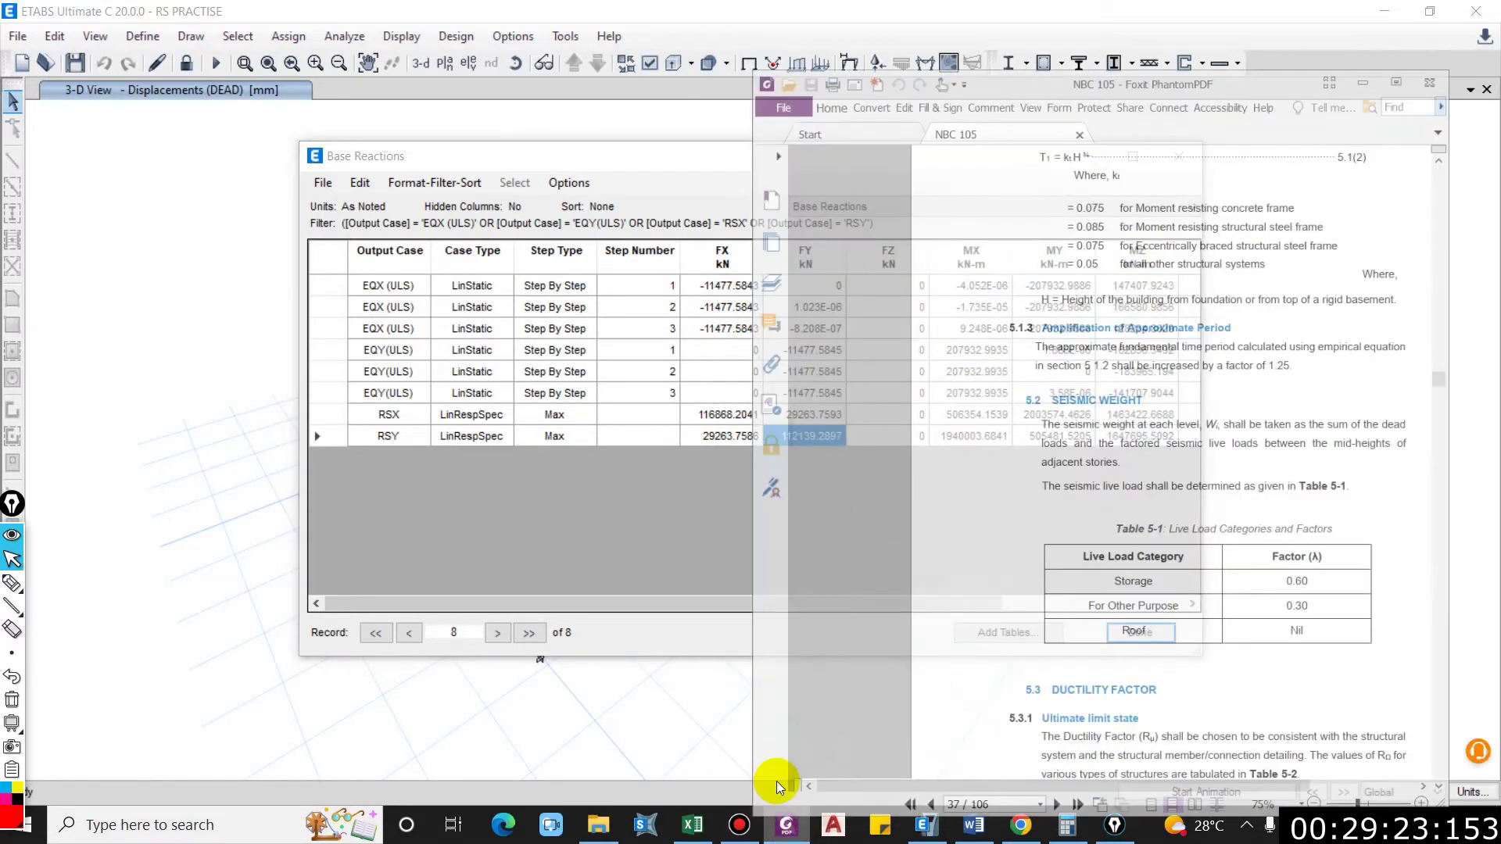
pyautogui.scroll(-10, 1107, 377)
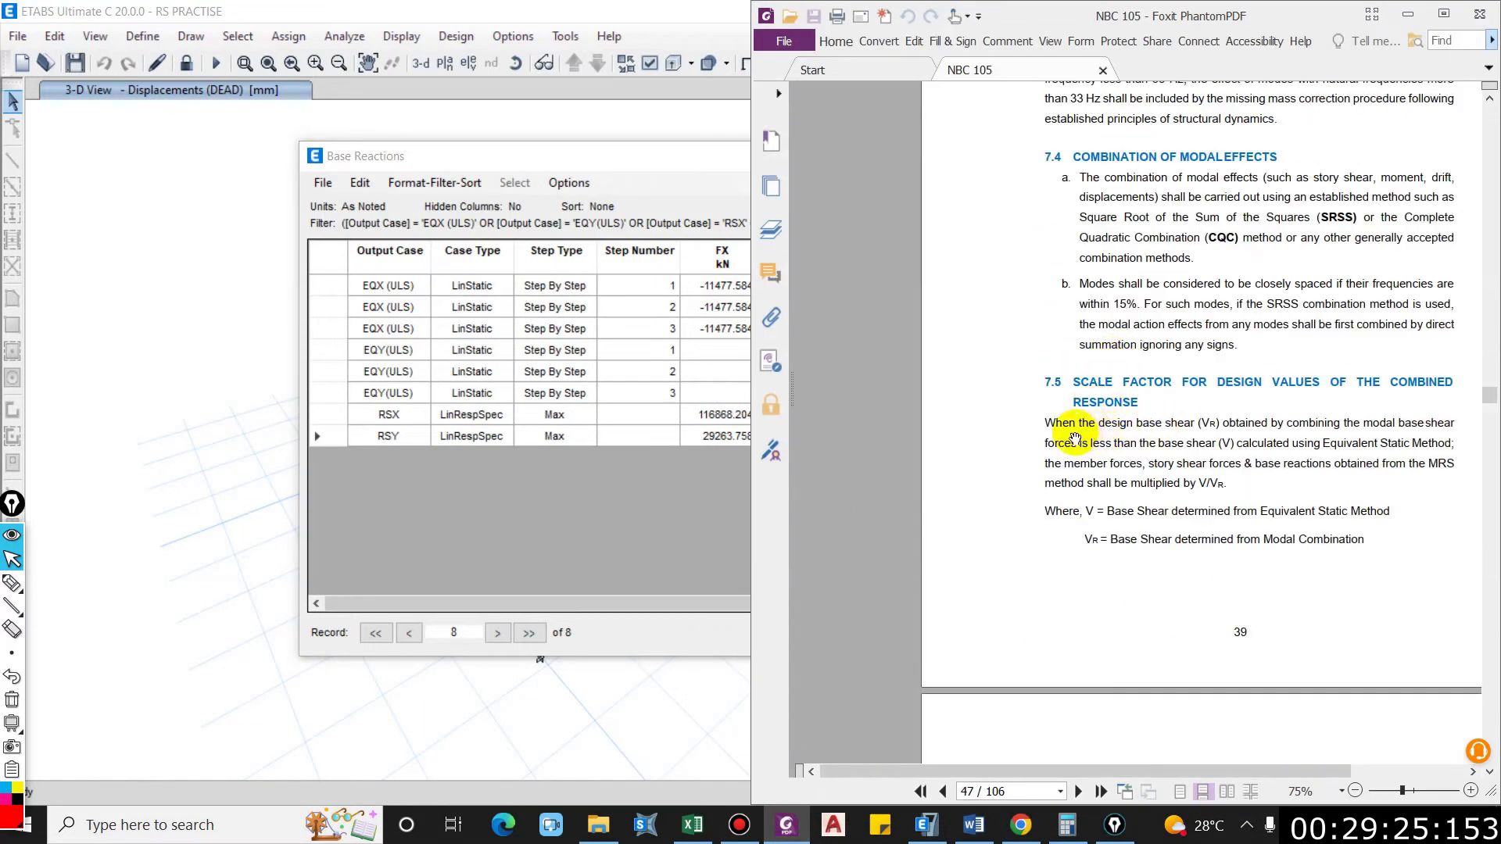
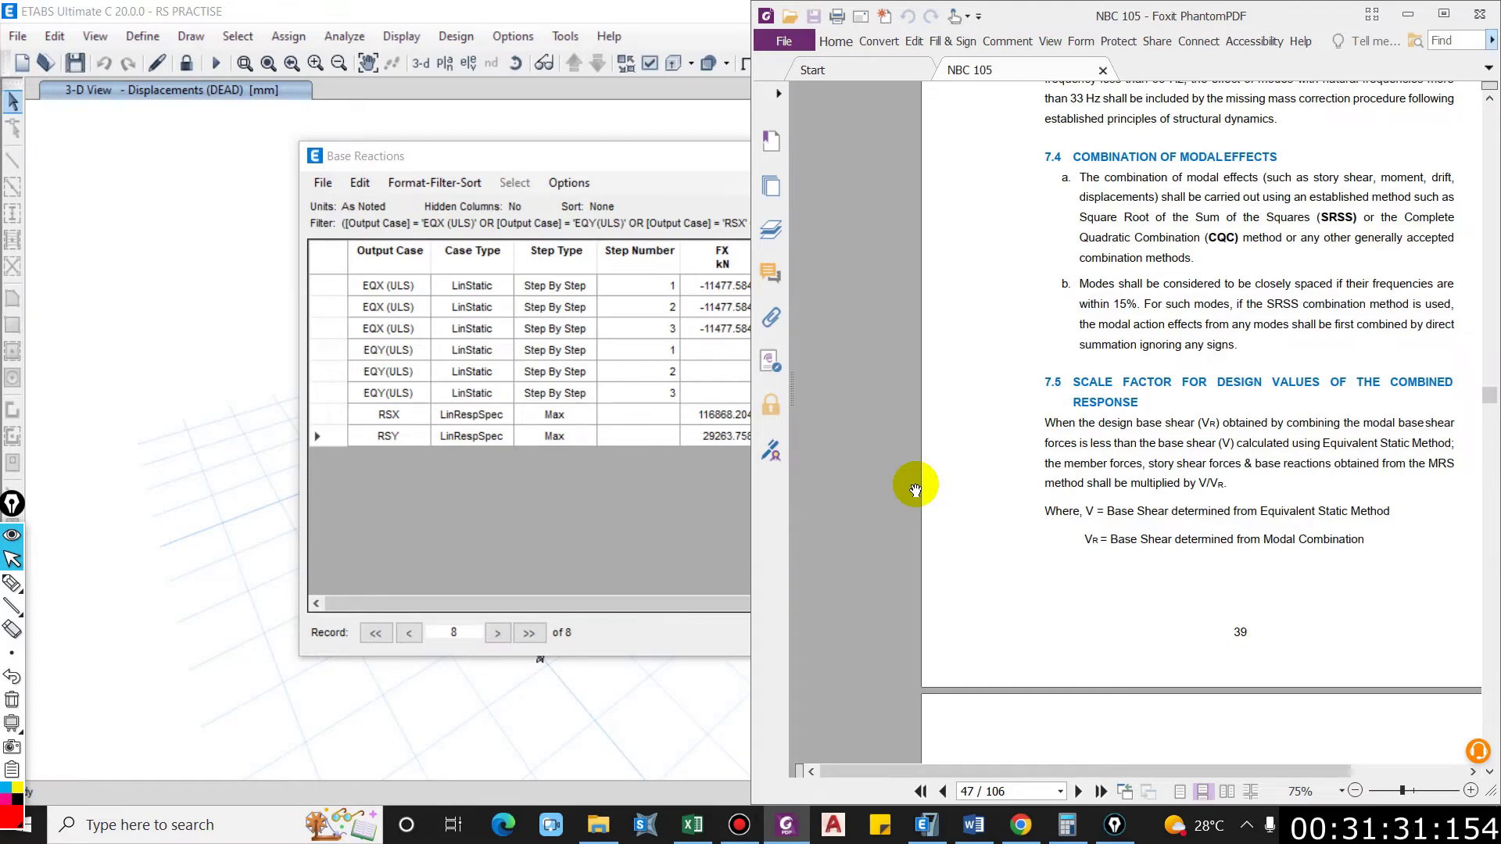
pyautogui.hotkey('alt', 'Tab')
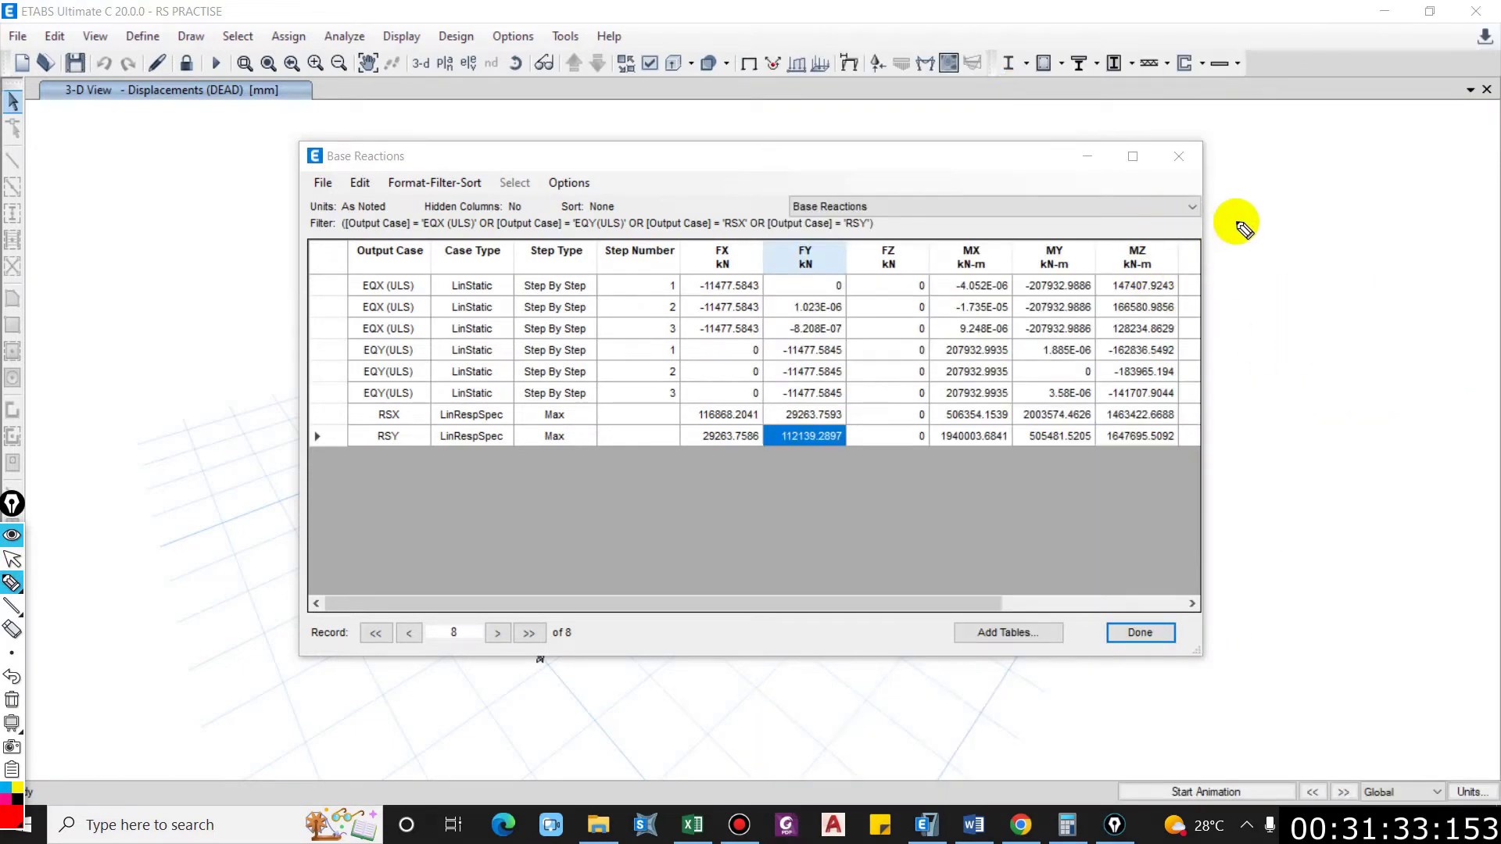
# Step: Handwrite the X-direction scale ratio X = 11477/116868 in the blank area beside the Base Reactions table
pyautogui.moveTo(1234, 219); pyautogui.dragTo(1253, 242)
pyautogui.moveTo(1251, 216)
pyautogui.mouseDown()
pyautogui.moveTo(1237, 247)
pyautogui.moveTo(1283, 205)
pyautogui.mouseUp()
pyautogui.moveTo(1273, 222); pyautogui.dragTo(1285, 218)
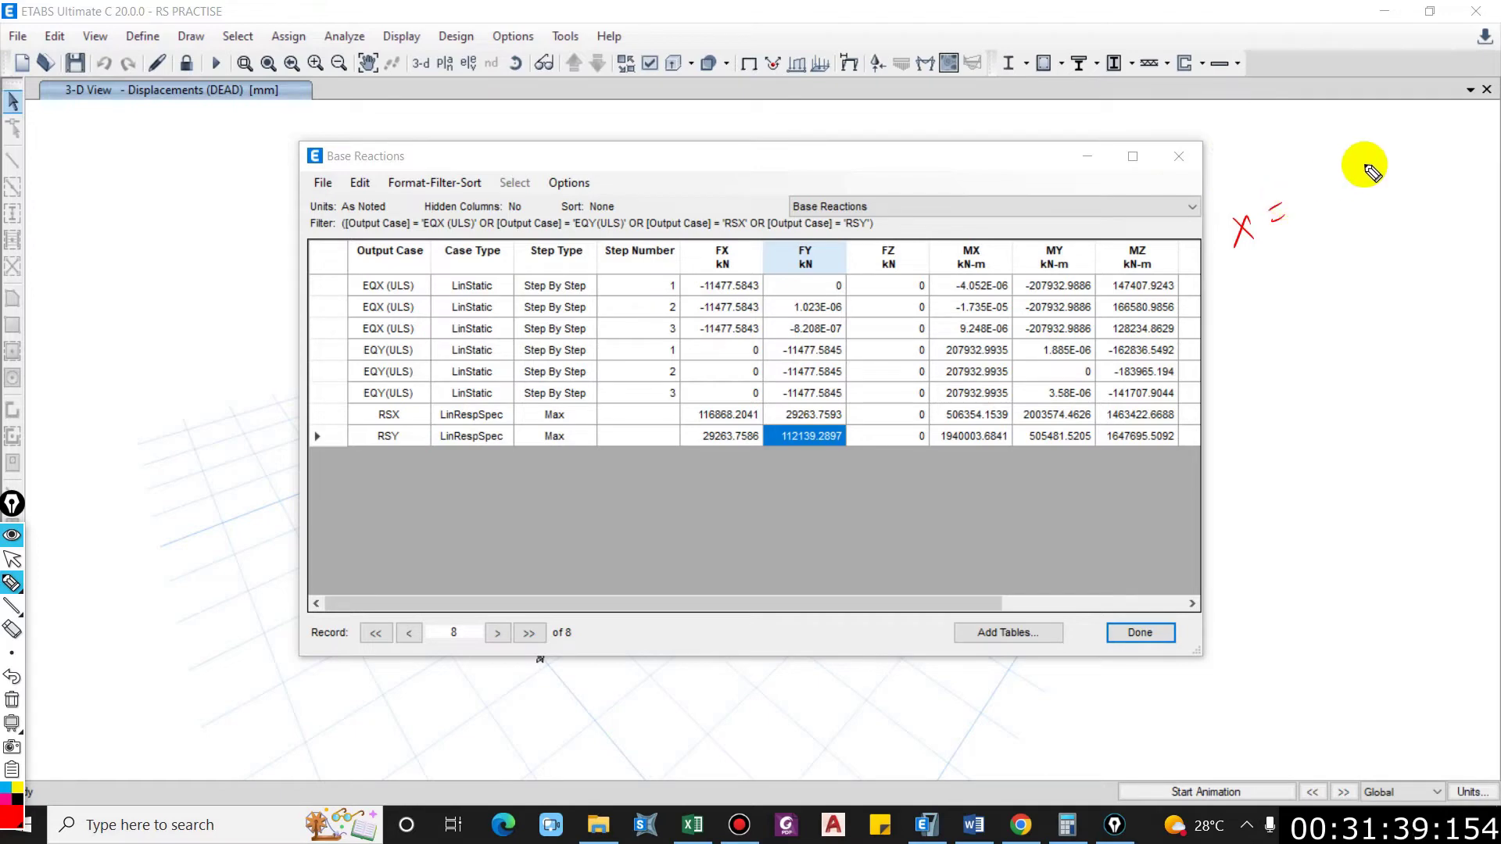
pyautogui.moveTo(1290, 167); pyautogui.dragTo(1294, 182)
pyautogui.moveTo(1297, 164)
pyautogui.mouseDown()
pyautogui.moveTo(1303, 180)
pyautogui.moveTo(1353, 165)
pyautogui.mouseUp()
pyautogui.moveTo(1273, 222); pyautogui.dragTo(1390, 168)
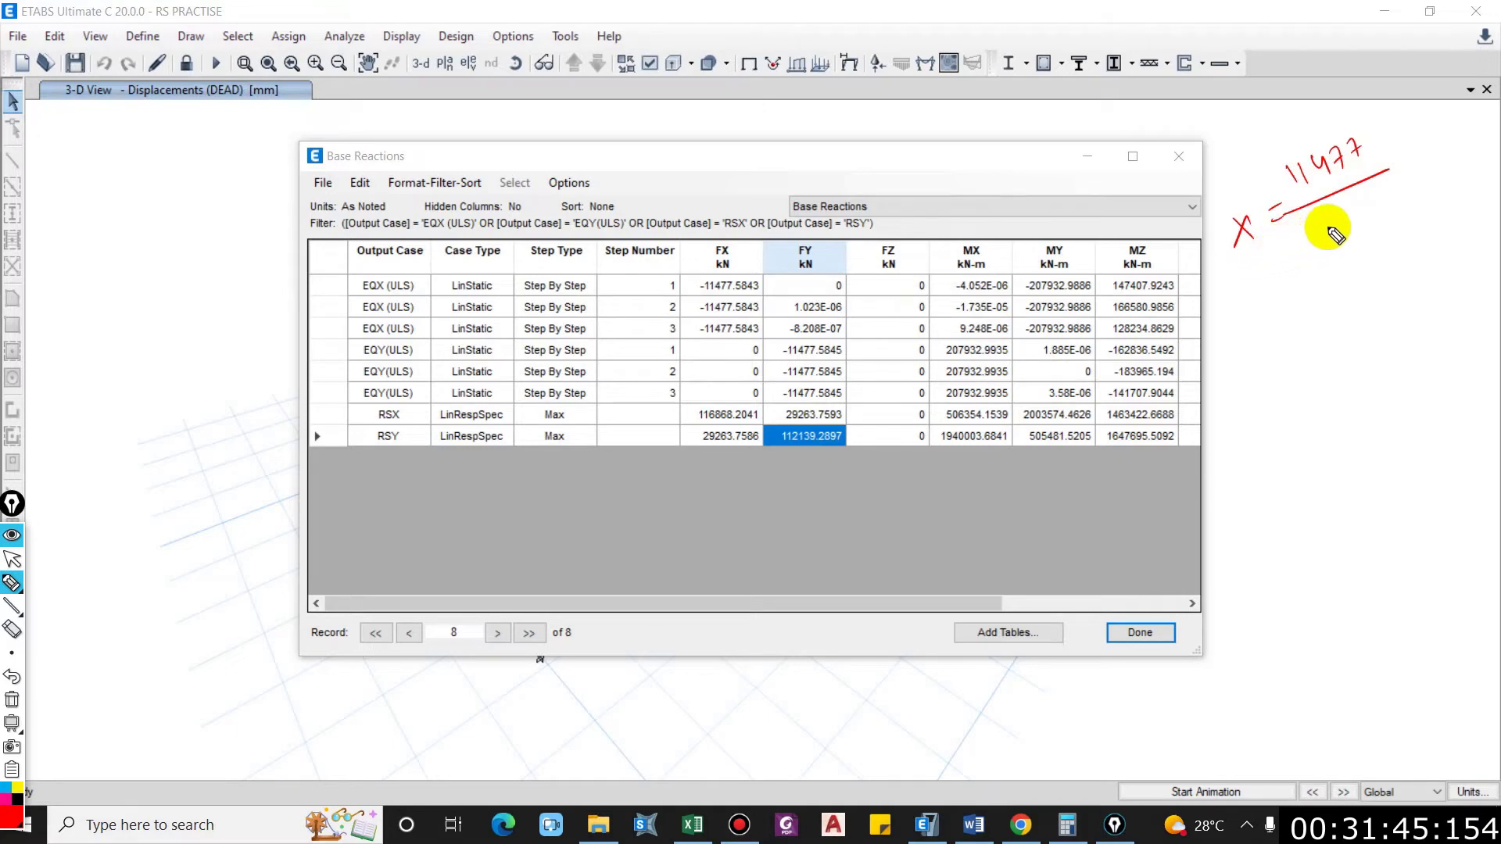
pyautogui.moveTo(1297, 233); pyautogui.dragTo(1301, 254)
pyautogui.moveTo(1309, 229)
pyautogui.mouseDown()
pyautogui.moveTo(1312, 250)
pyautogui.moveTo(1389, 203)
pyautogui.mouseUp()
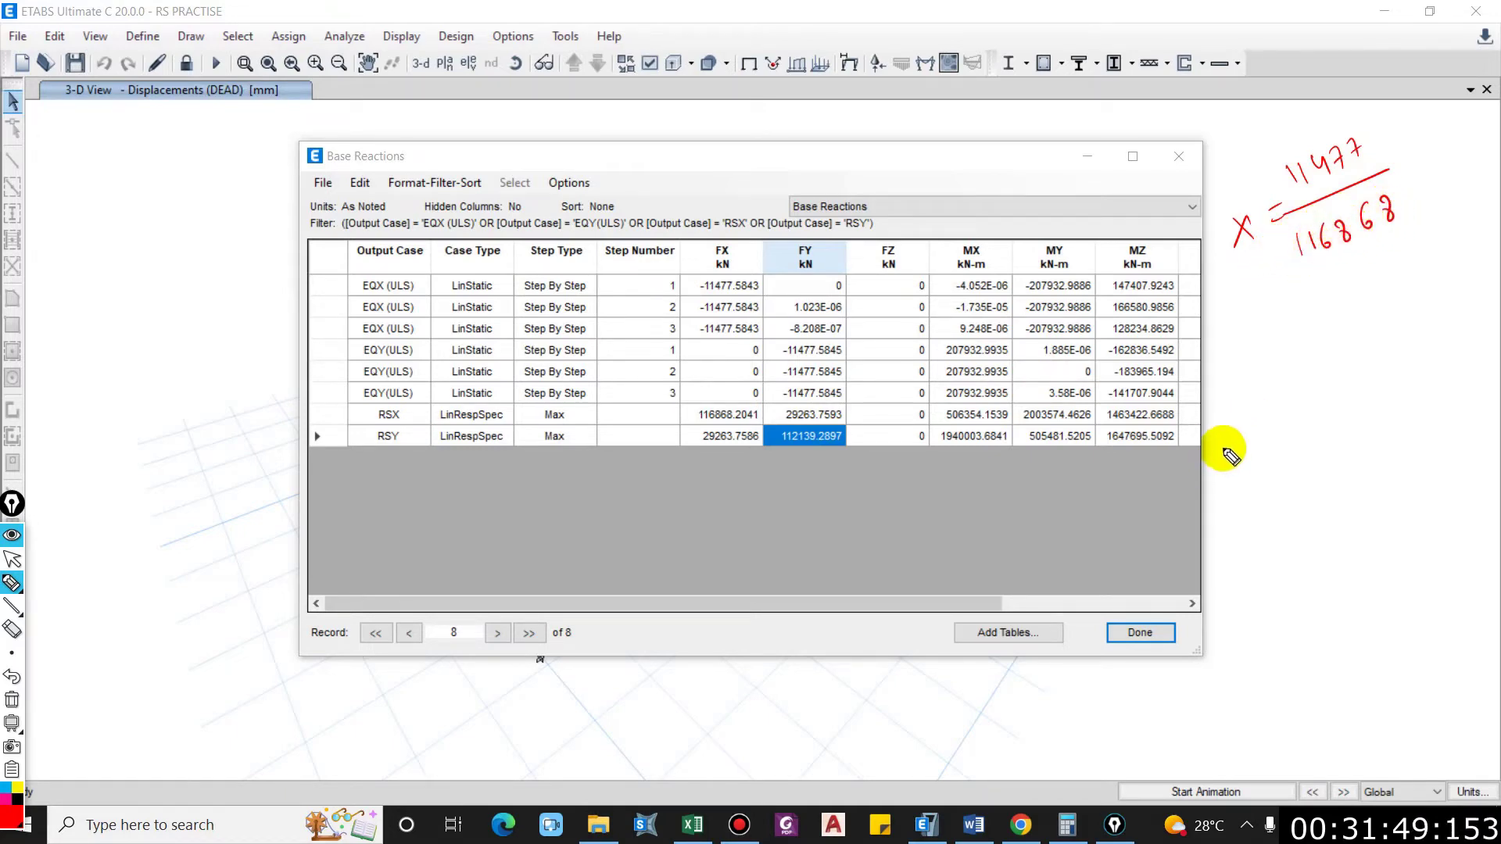
# Step: Handwrite the Y-direction ratio Y = 11477/112139 below the X ratio, and add equals signs after both fractions
pyautogui.moveTo(1243, 378); pyautogui.dragTo(1256, 392)
pyautogui.moveTo(1267, 375)
pyautogui.mouseDown()
pyautogui.moveTo(1255, 405)
pyautogui.moveTo(1298, 373)
pyautogui.mouseUp()
pyautogui.moveTo(1291, 385); pyautogui.dragTo(1299, 383)
pyautogui.moveTo(1345, 323); pyautogui.dragTo(1347, 339)
pyautogui.moveTo(1354, 320)
pyautogui.mouseDown()
pyautogui.moveTo(1357, 336)
pyautogui.moveTo(1411, 328)
pyautogui.mouseUp()
pyautogui.moveTo(1350, 368)
pyautogui.mouseDown()
pyautogui.moveTo(1439, 331)
pyautogui.moveTo(1357, 410)
pyautogui.moveTo(1401, 394)
pyautogui.mouseUp()
pyautogui.moveTo(1413, 362)
pyautogui.mouseDown()
pyautogui.moveTo(1417, 386)
pyautogui.moveTo(1438, 381)
pyautogui.mouseUp()
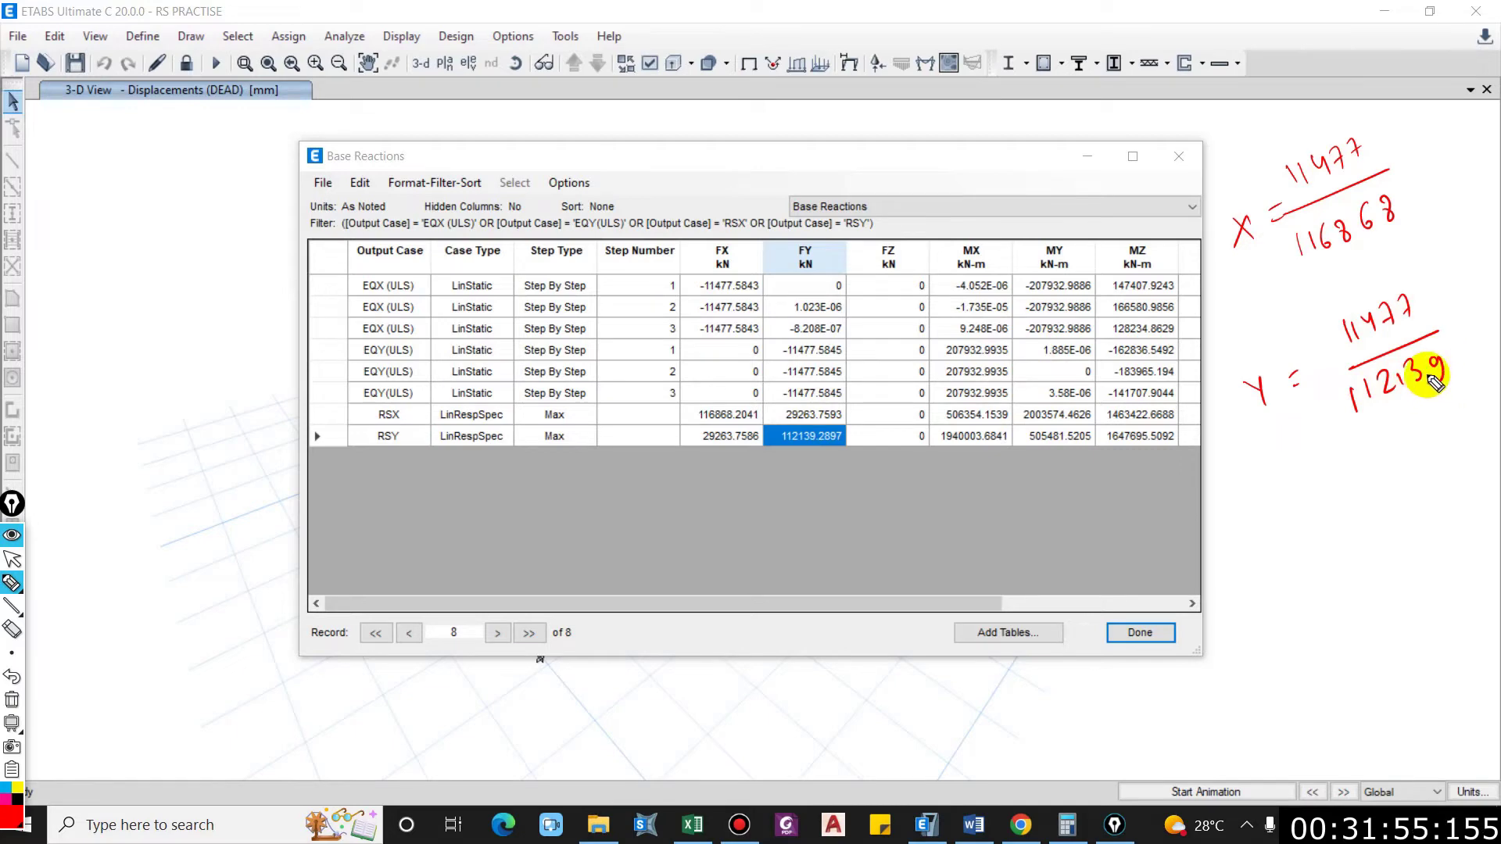
pyautogui.moveTo(1413, 154); pyautogui.dragTo(1423, 165)
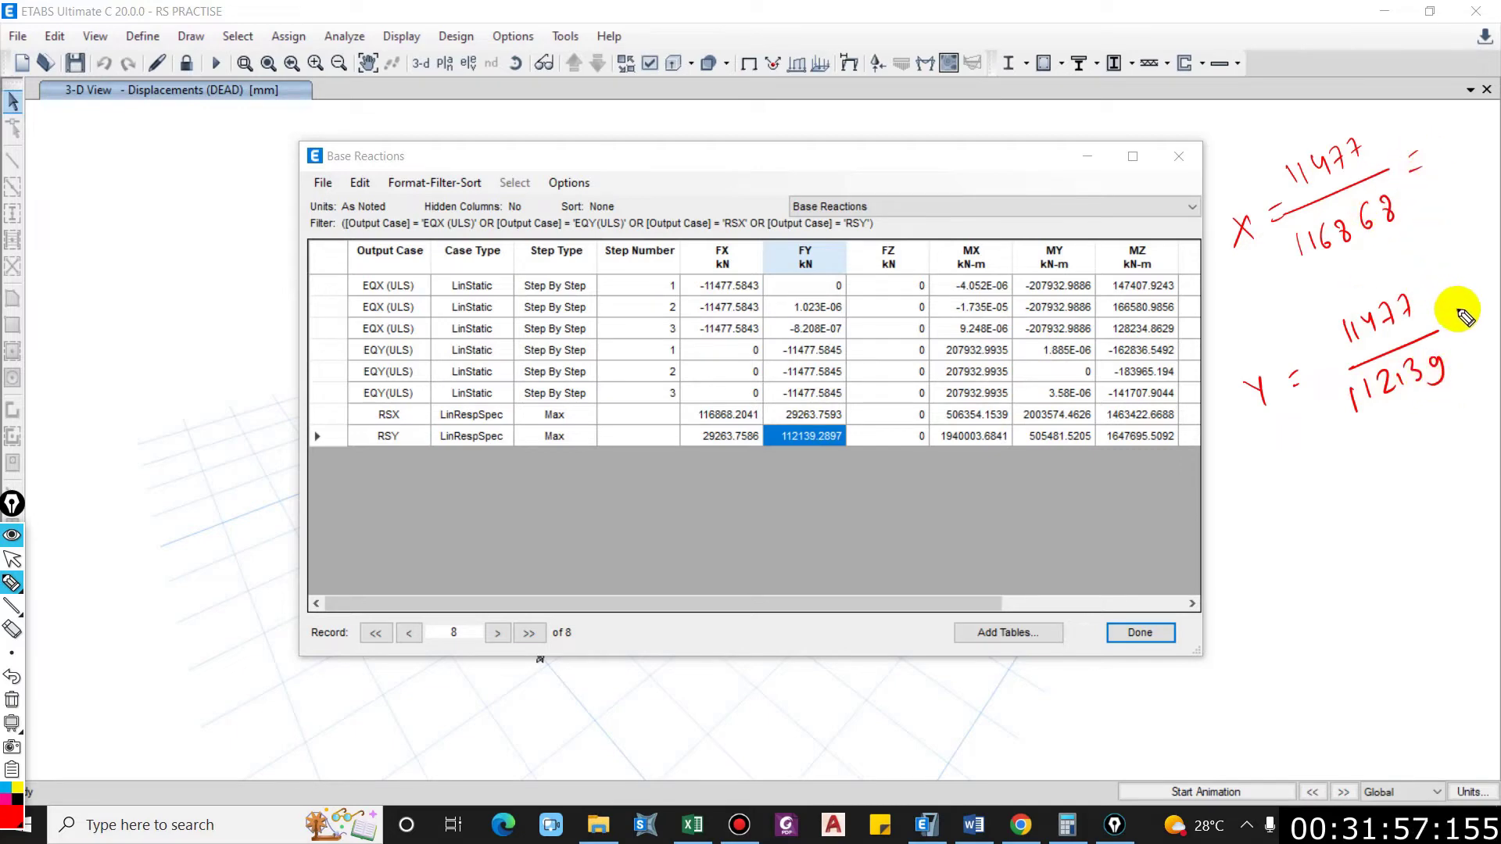
pyautogui.moveTo(1458, 315); pyautogui.dragTo(1470, 310)
# Step: Compute 11477/116868 in Calculator and handwrite 0.098 as the X-direction scale ratio
pyautogui.hotkey('alt', 'Tab')
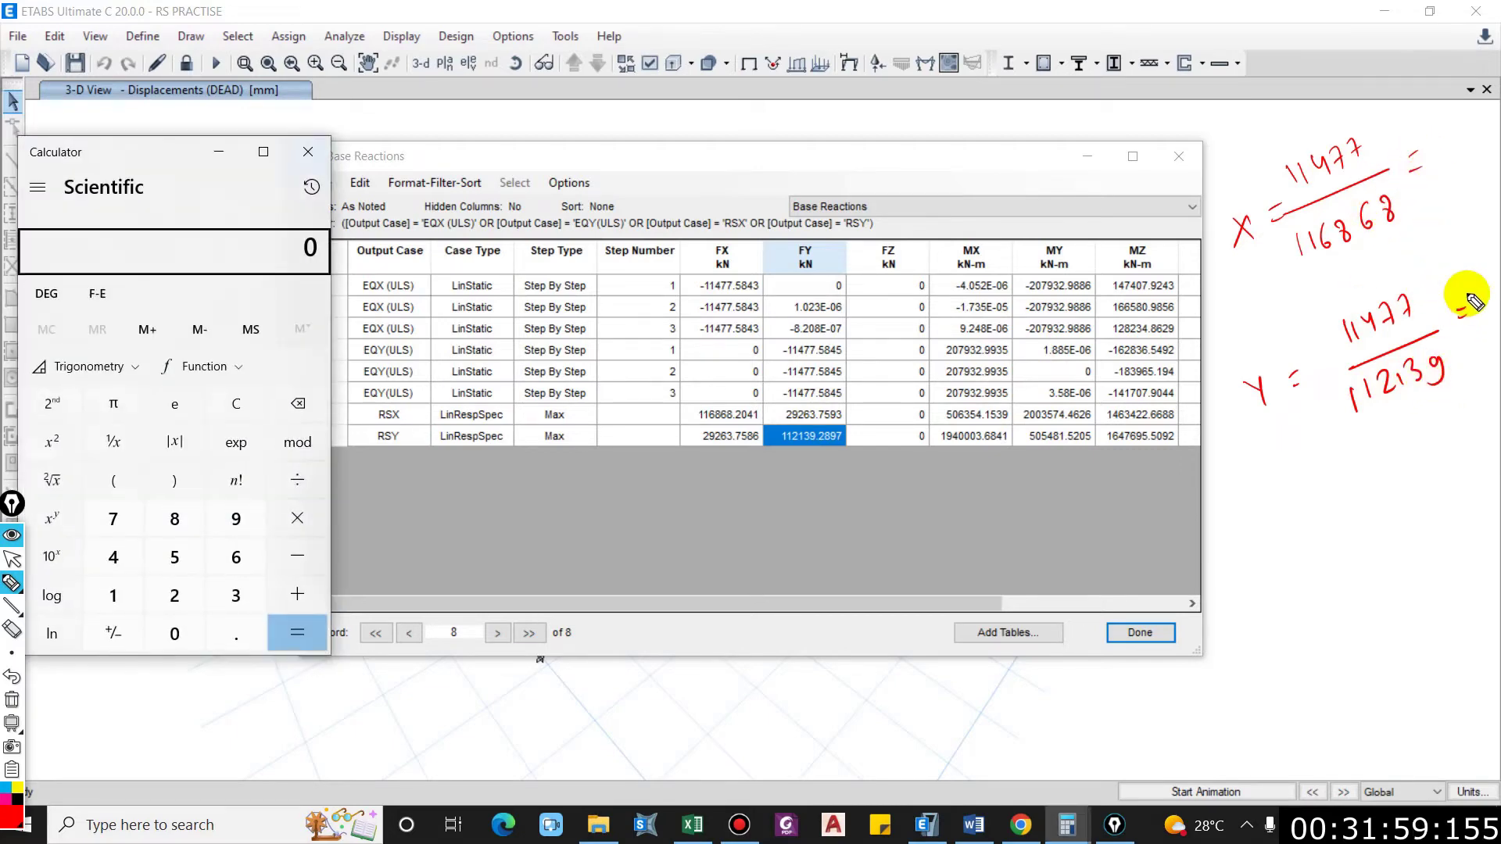
pyautogui.write('11477/116868')
pyautogui.press('Return')
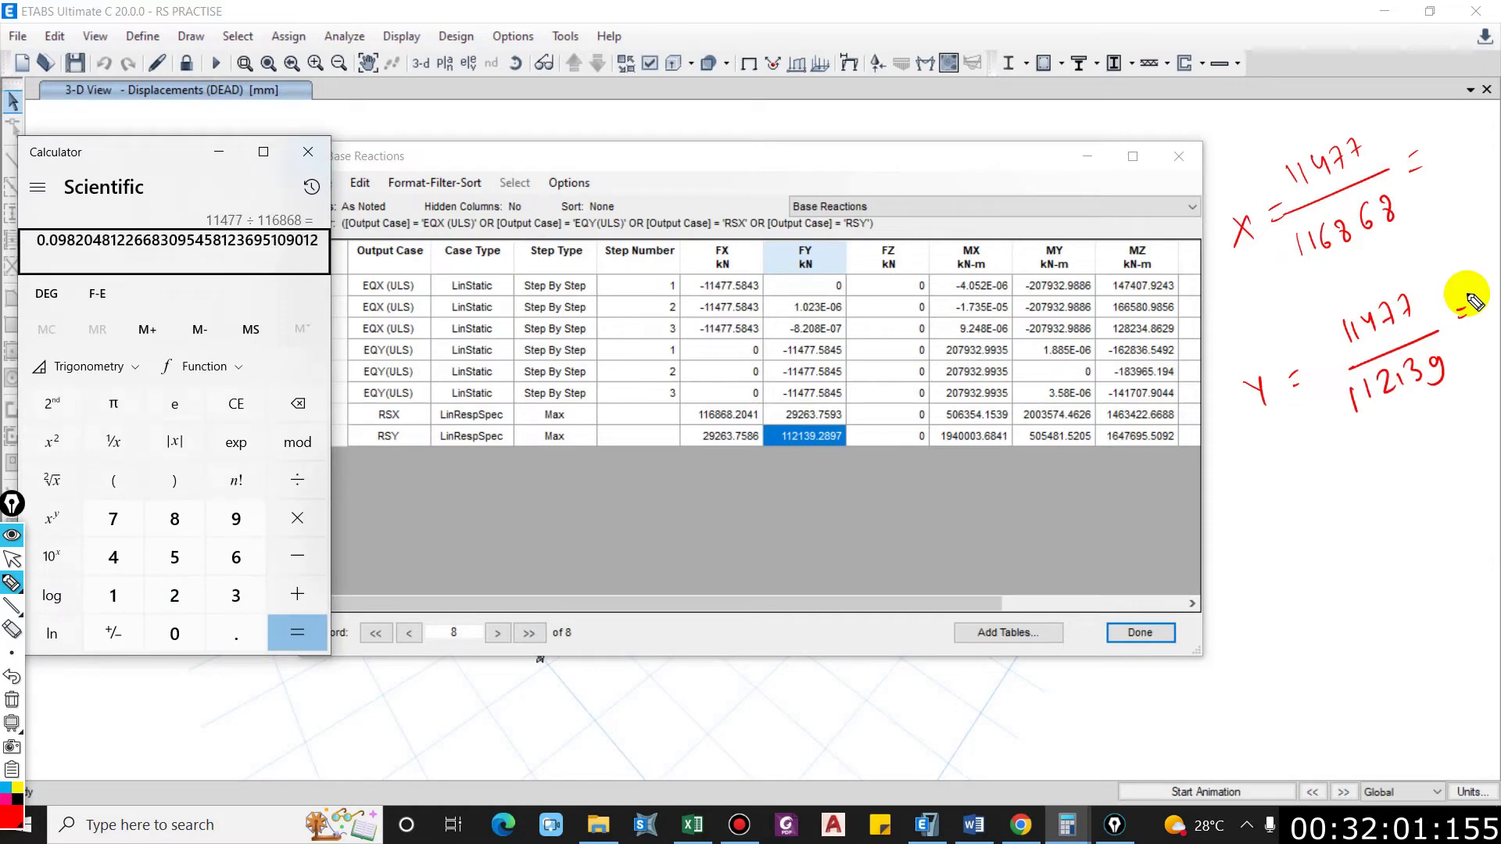
pyautogui.moveTo(1431, 139)
pyautogui.mouseDown()
pyautogui.moveTo(1484, 146)
pyautogui.moveTo(1494, 120)
pyautogui.mouseUp()
pyautogui.click(1444, 148)
# Step: Compute 11477/112139 in Calculator and handwrite = 0.102 below the Y-direction ratio
pyautogui.click(190, 161)
pyautogui.write('11477/112139')
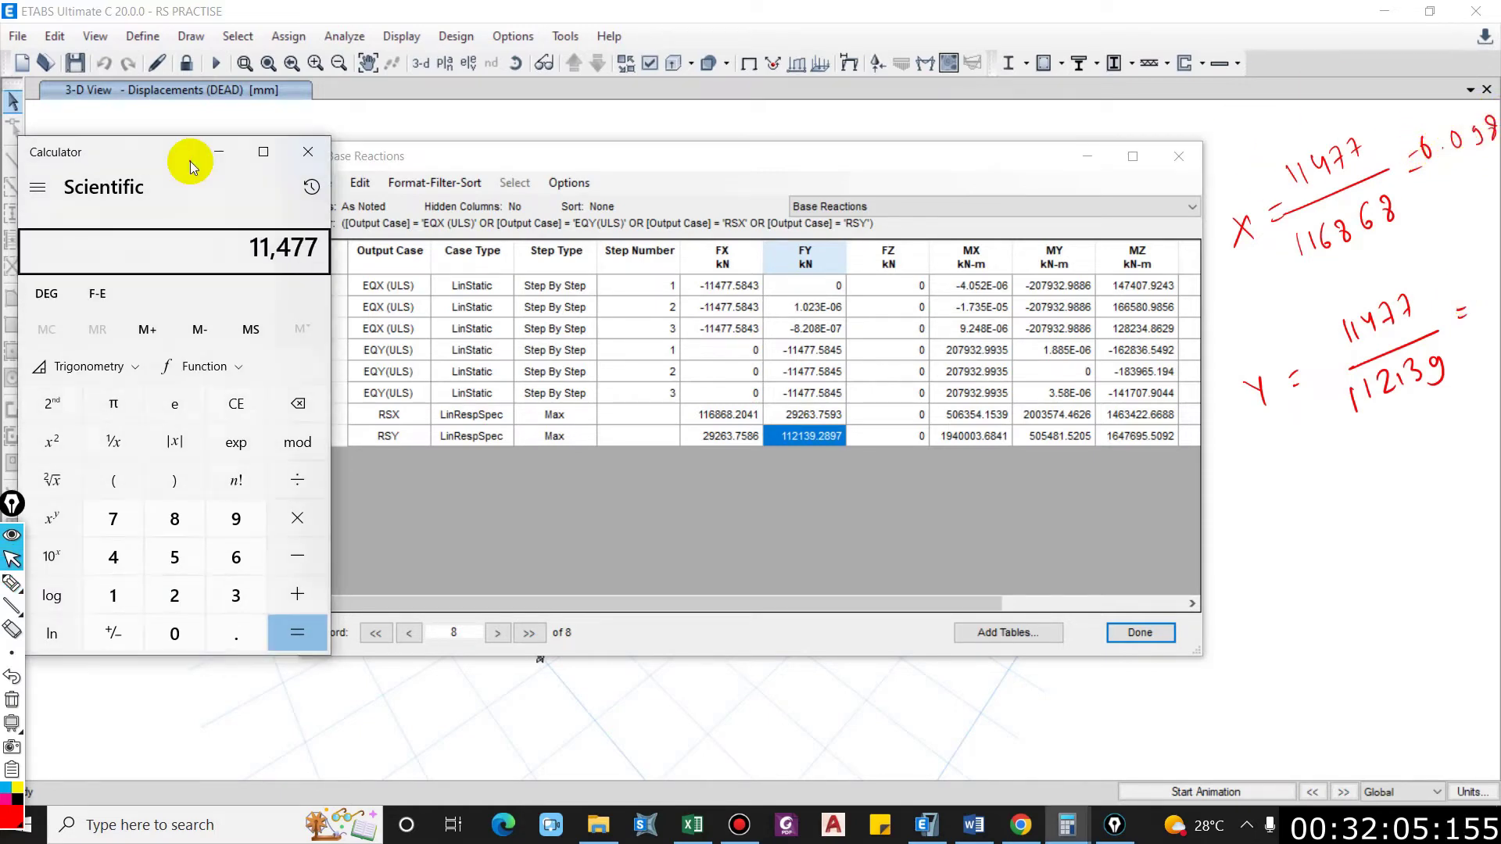
pyautogui.press('Return')
pyautogui.moveTo(1282, 492); pyautogui.dragTo(1298, 486)
pyautogui.moveTo(1283, 502); pyautogui.dragTo(1303, 494)
pyautogui.click(1351, 477)
pyautogui.moveTo(1334, 466); pyautogui.dragTo(1367, 483)
pyautogui.moveTo(1383, 455); pyautogui.dragTo(1381, 457)
pyautogui.moveTo(1392, 452); pyautogui.dragTo(1416, 472)
pyautogui.hotkey('ctrl', 'shift', '2')
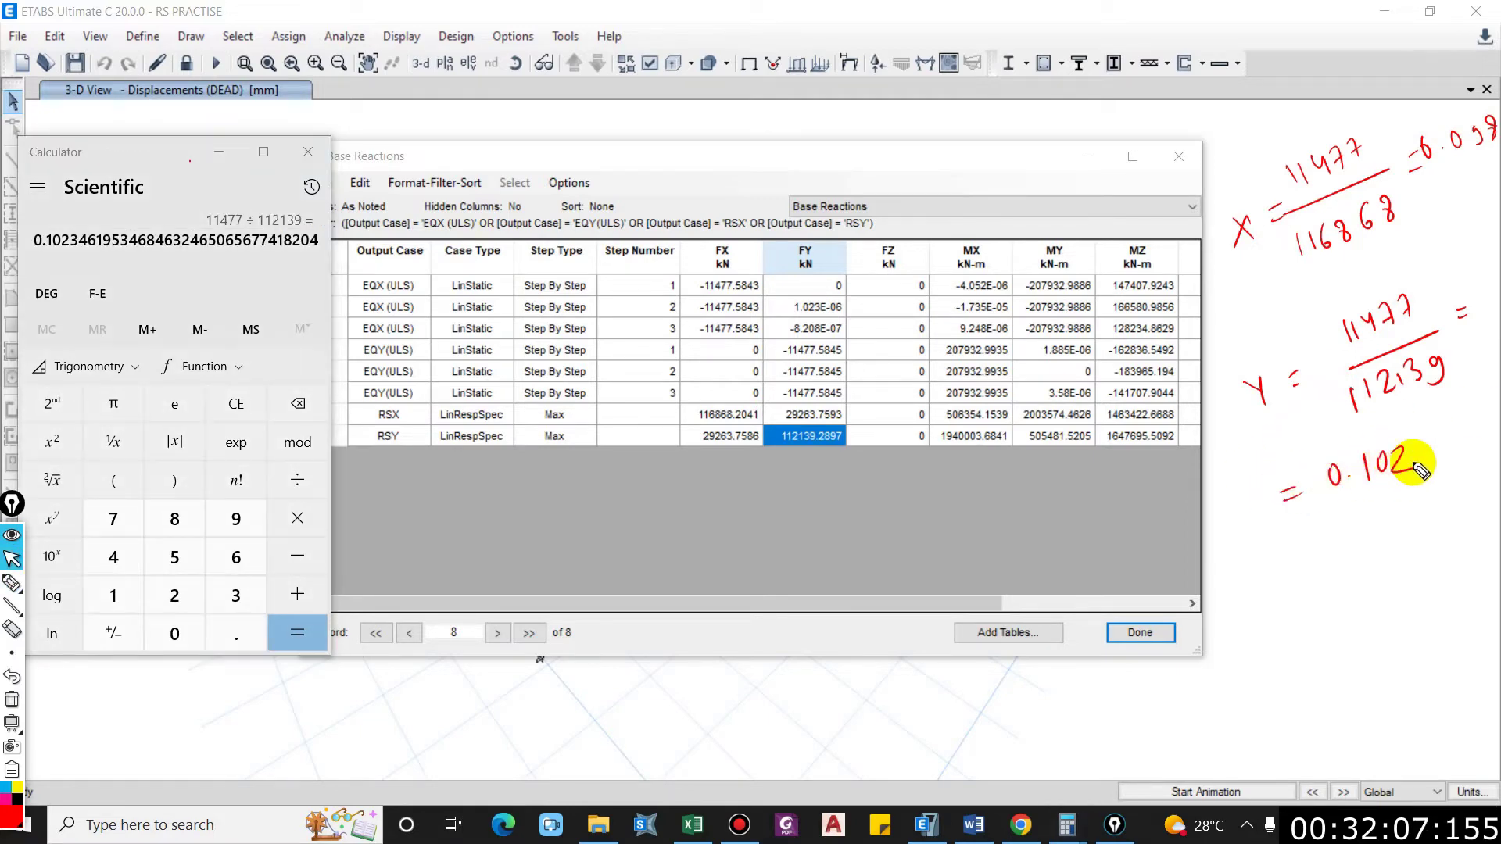
# Step: Close the Base Reactions table in ETABS and unlock the model
pyautogui.click(1184, 155)
pyautogui.click(186, 62)
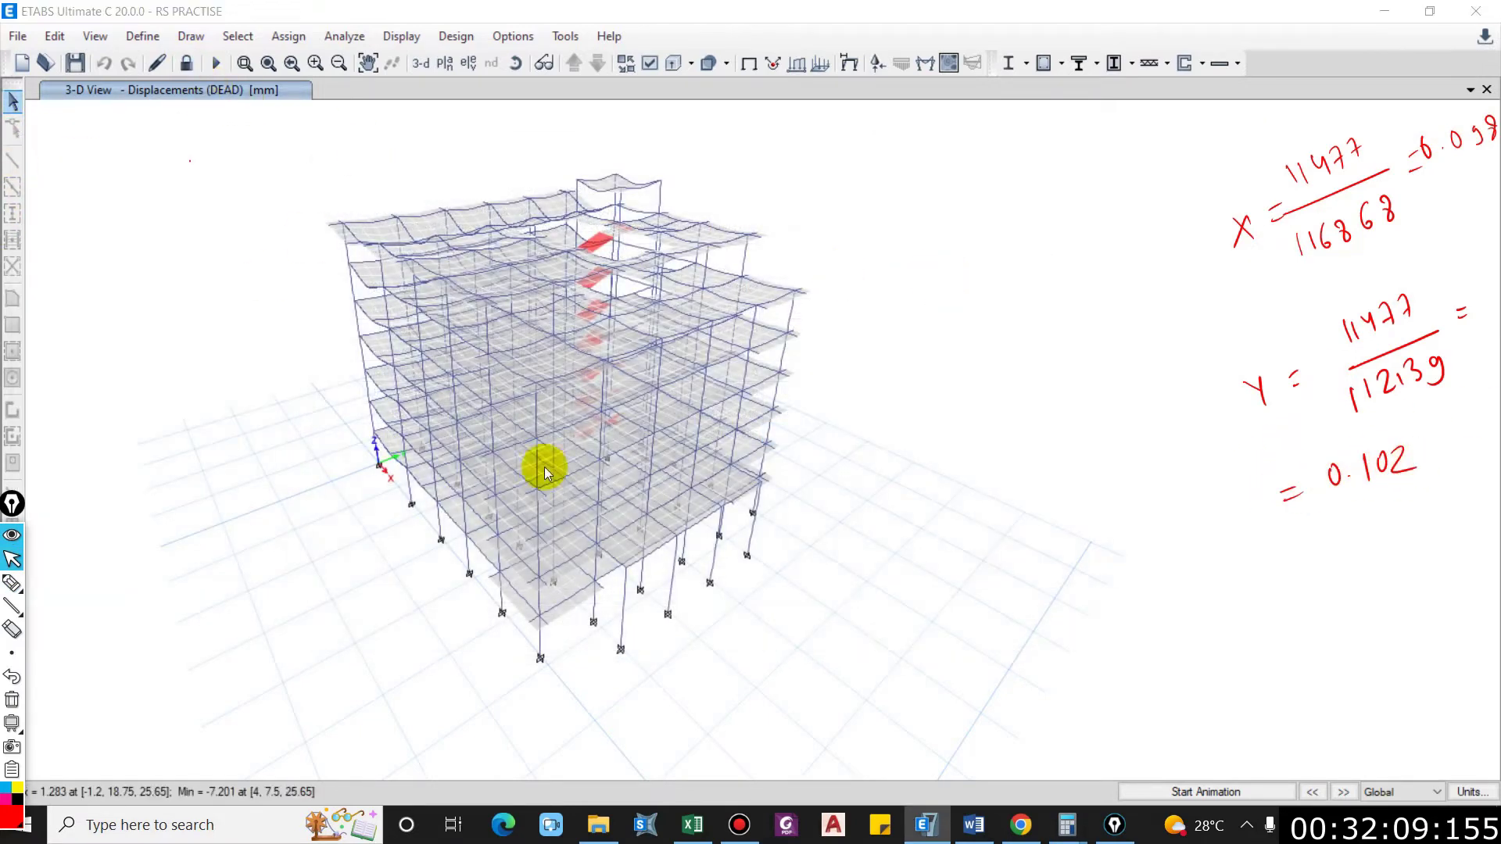
pyautogui.click(755, 486)
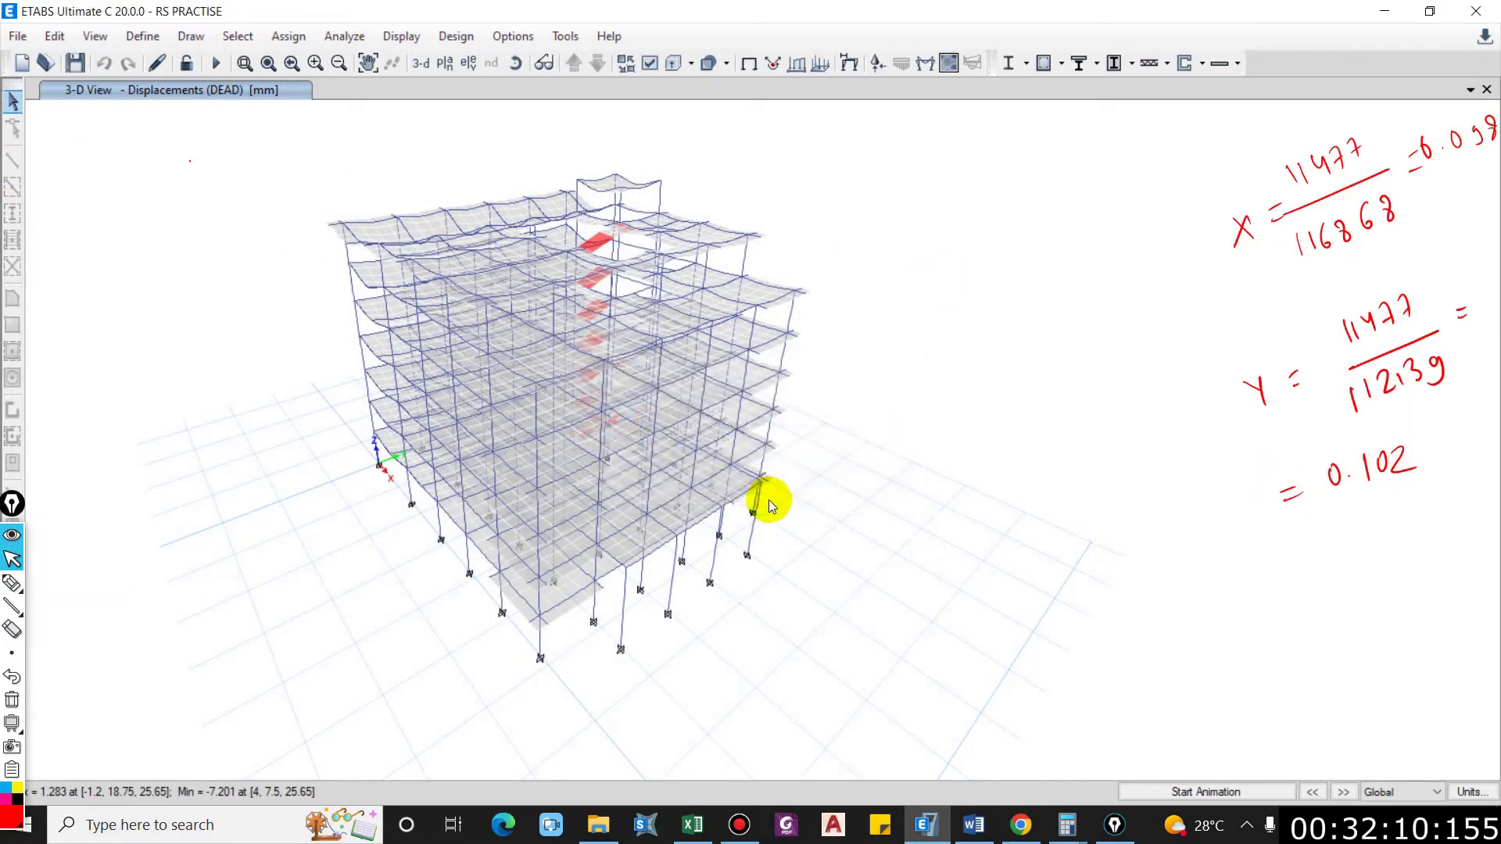
# Step: Set the U1 acceleration scale factor of the RSX response spectrum load case to 9806.65*0.098
pyautogui.click(143, 36)
pyautogui.click(211, 504)
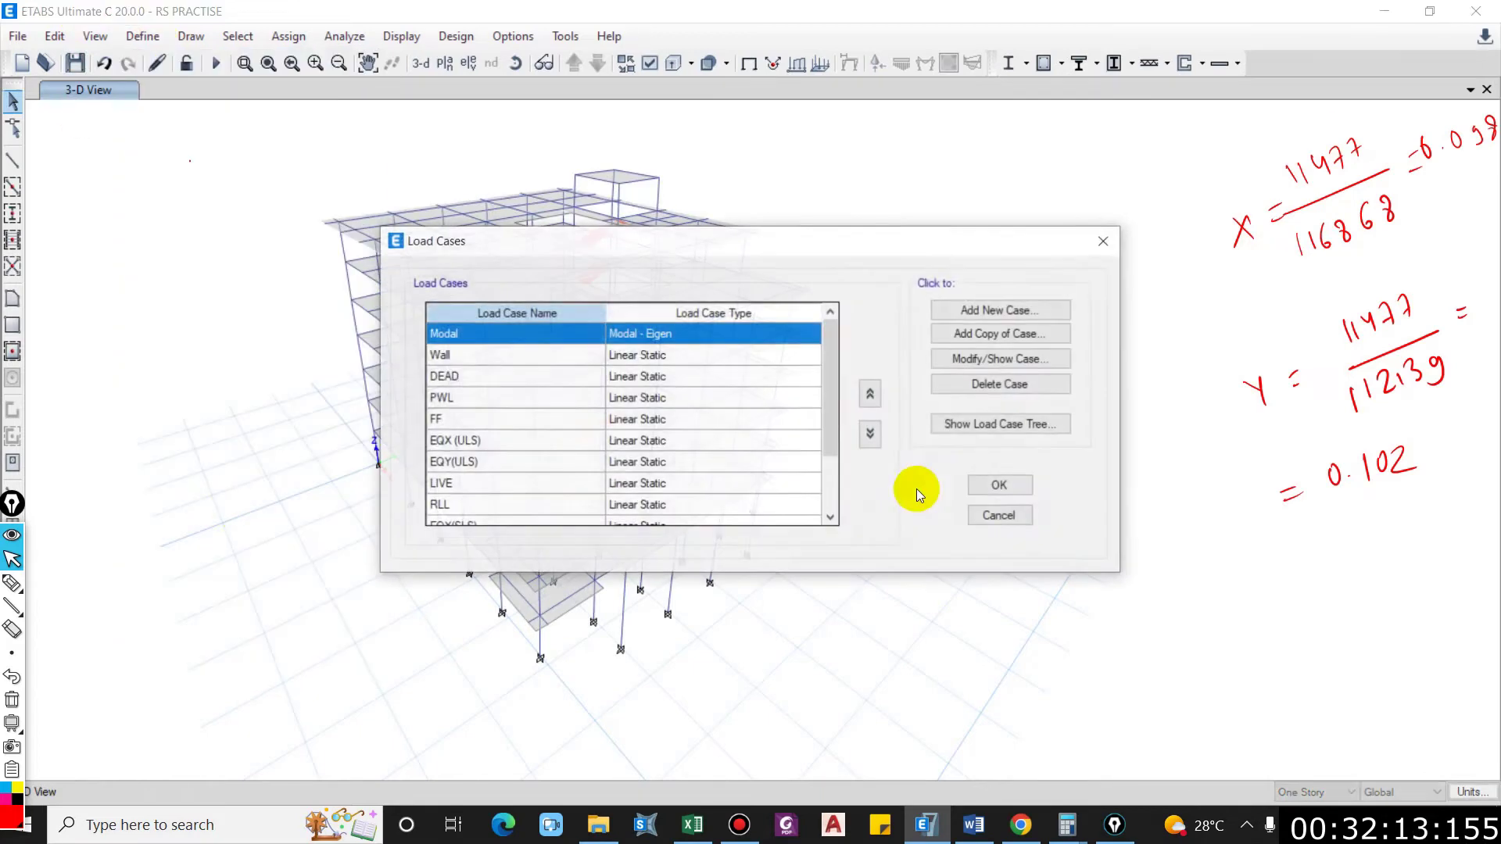
pyautogui.scroll(-2, 548, 438)
pyautogui.click(474, 484)
pyautogui.click(930, 361)
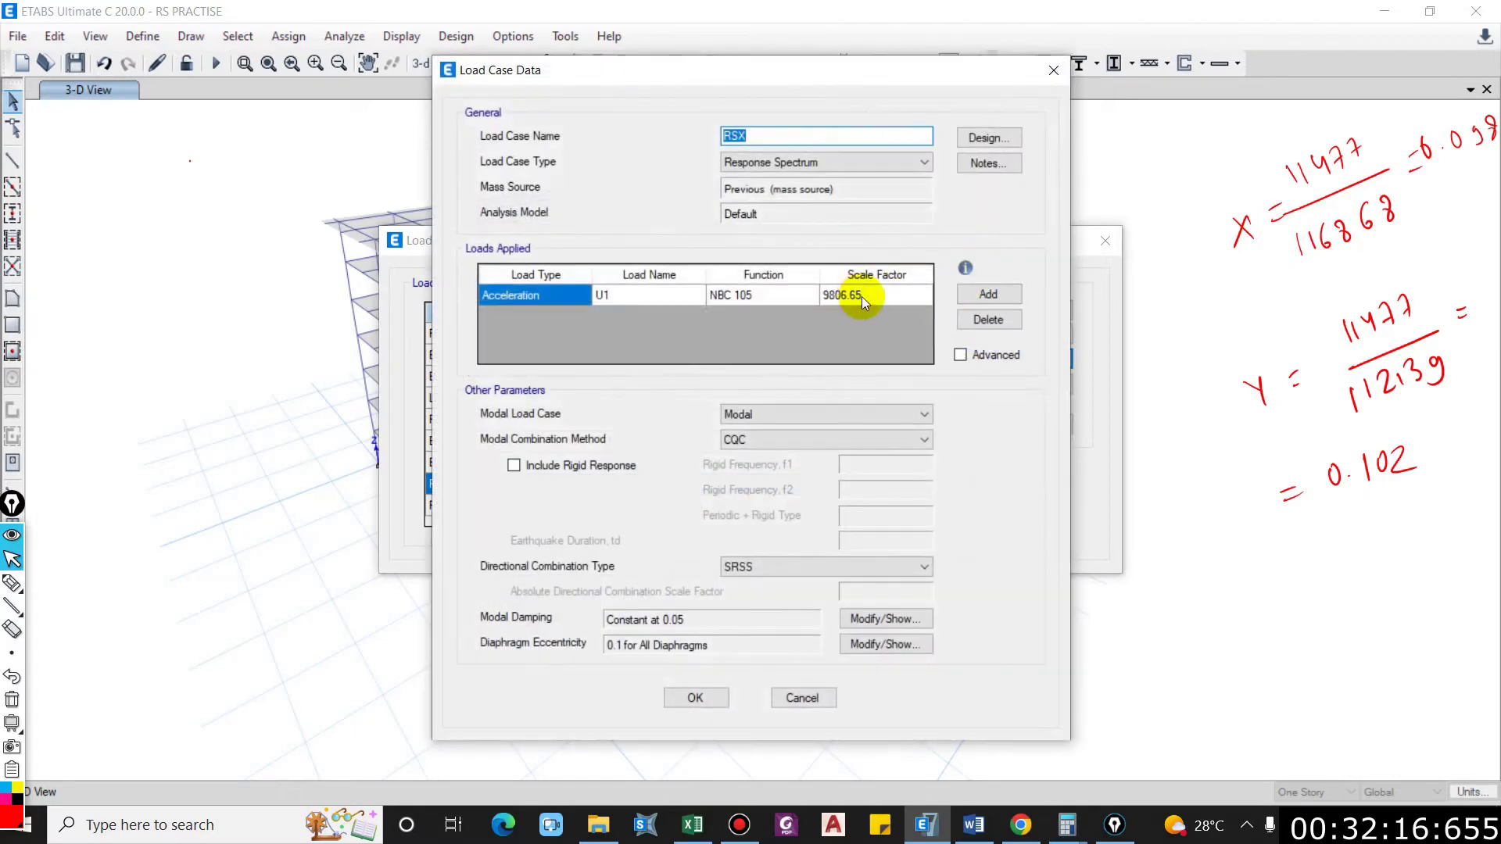
pyautogui.click(862, 297)
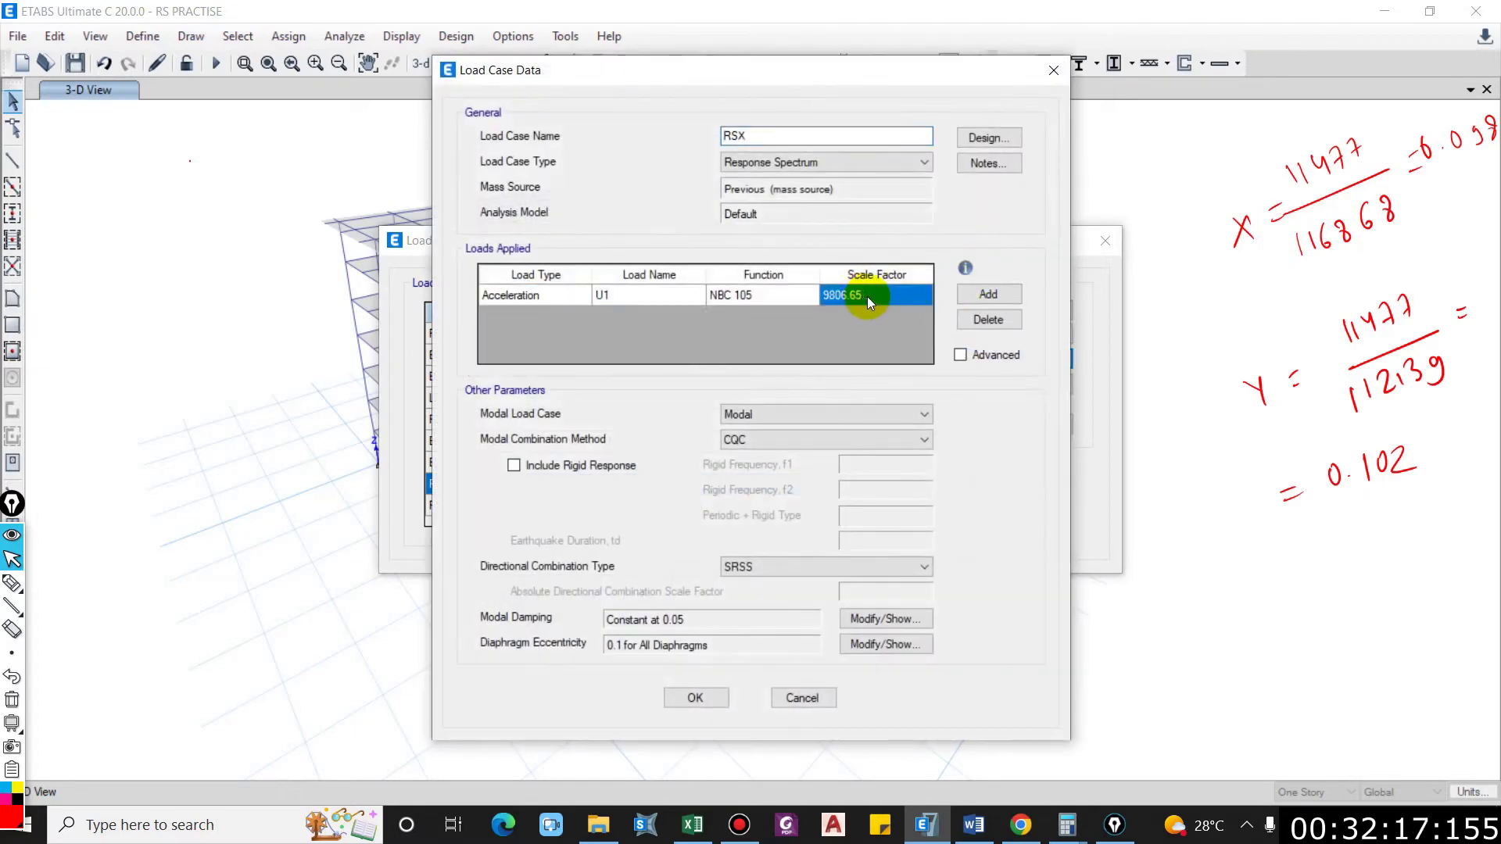
pyautogui.click(864, 297)
pyautogui.click(861, 295)
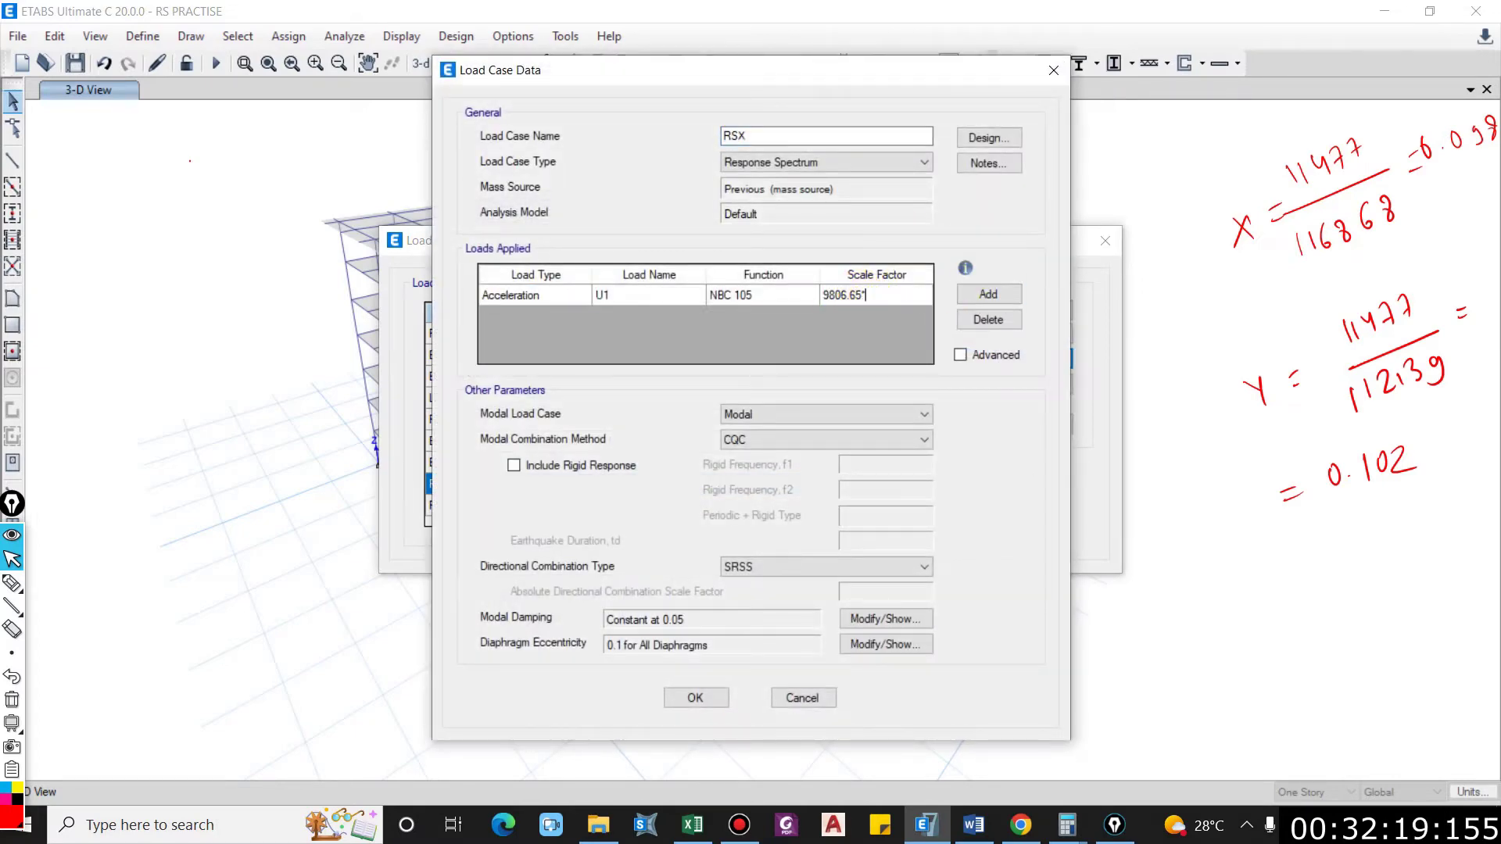
pyautogui.write('*0.098')
pyautogui.press('Return')
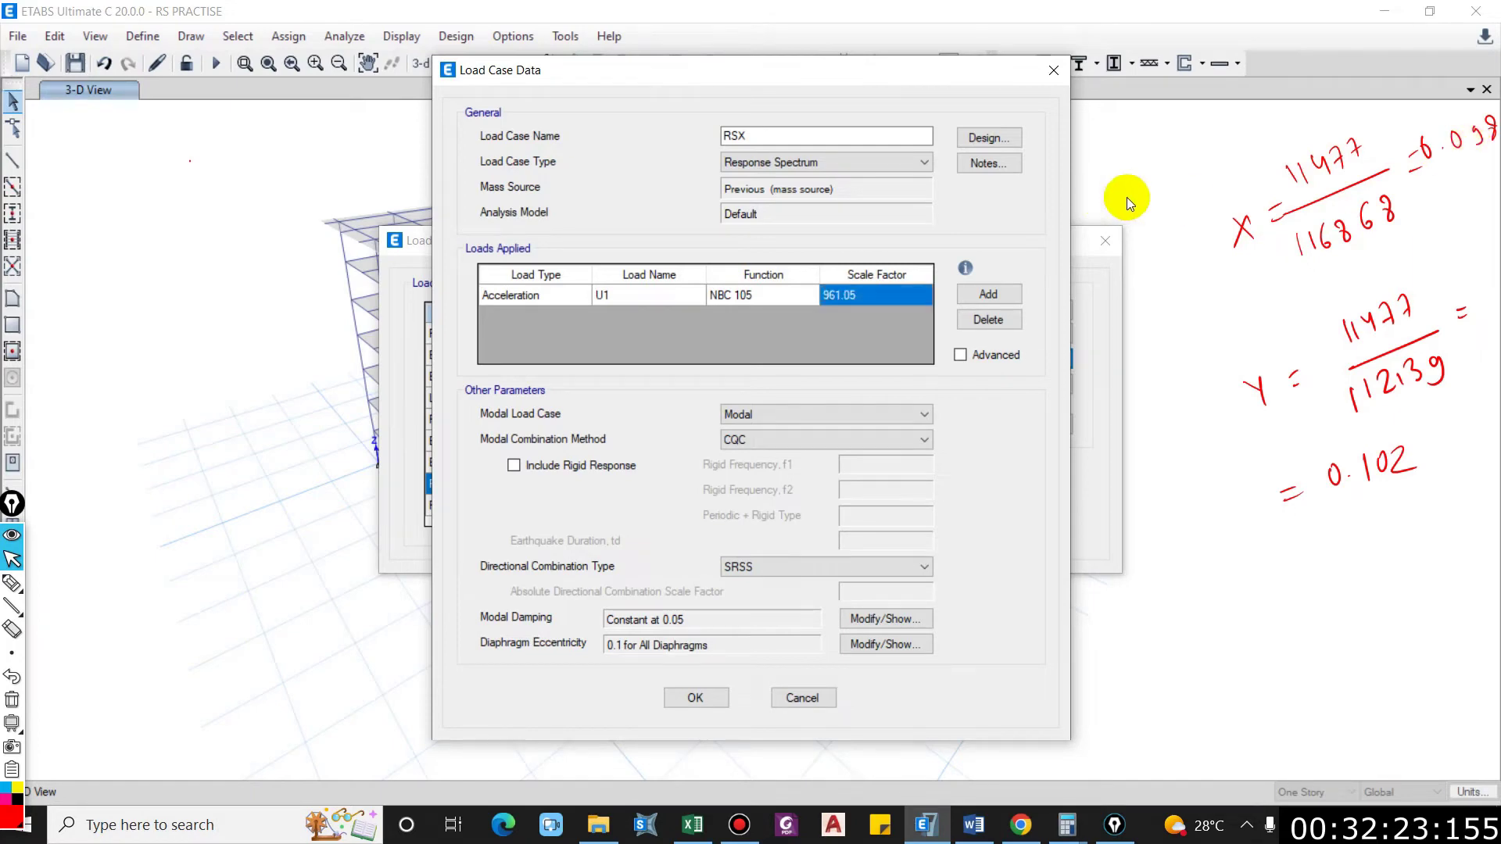
pyautogui.click(708, 698)
# Step: Set the U2 acceleration scale factor of the RSY response spectrum load case to 9806.65*0.102 and accept the load case changes
pyautogui.click(667, 505)
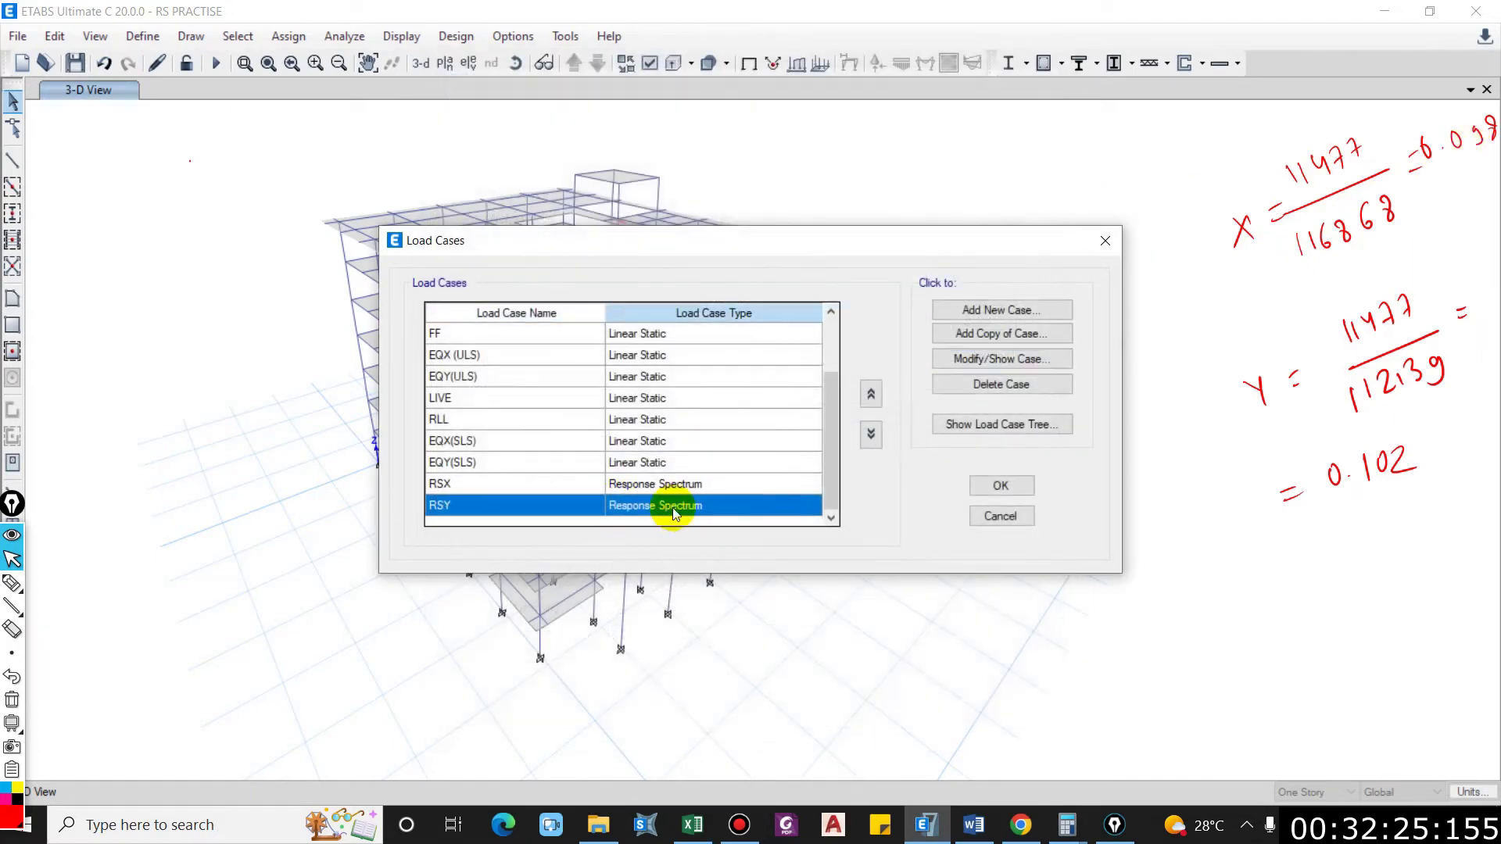
pyautogui.click(962, 364)
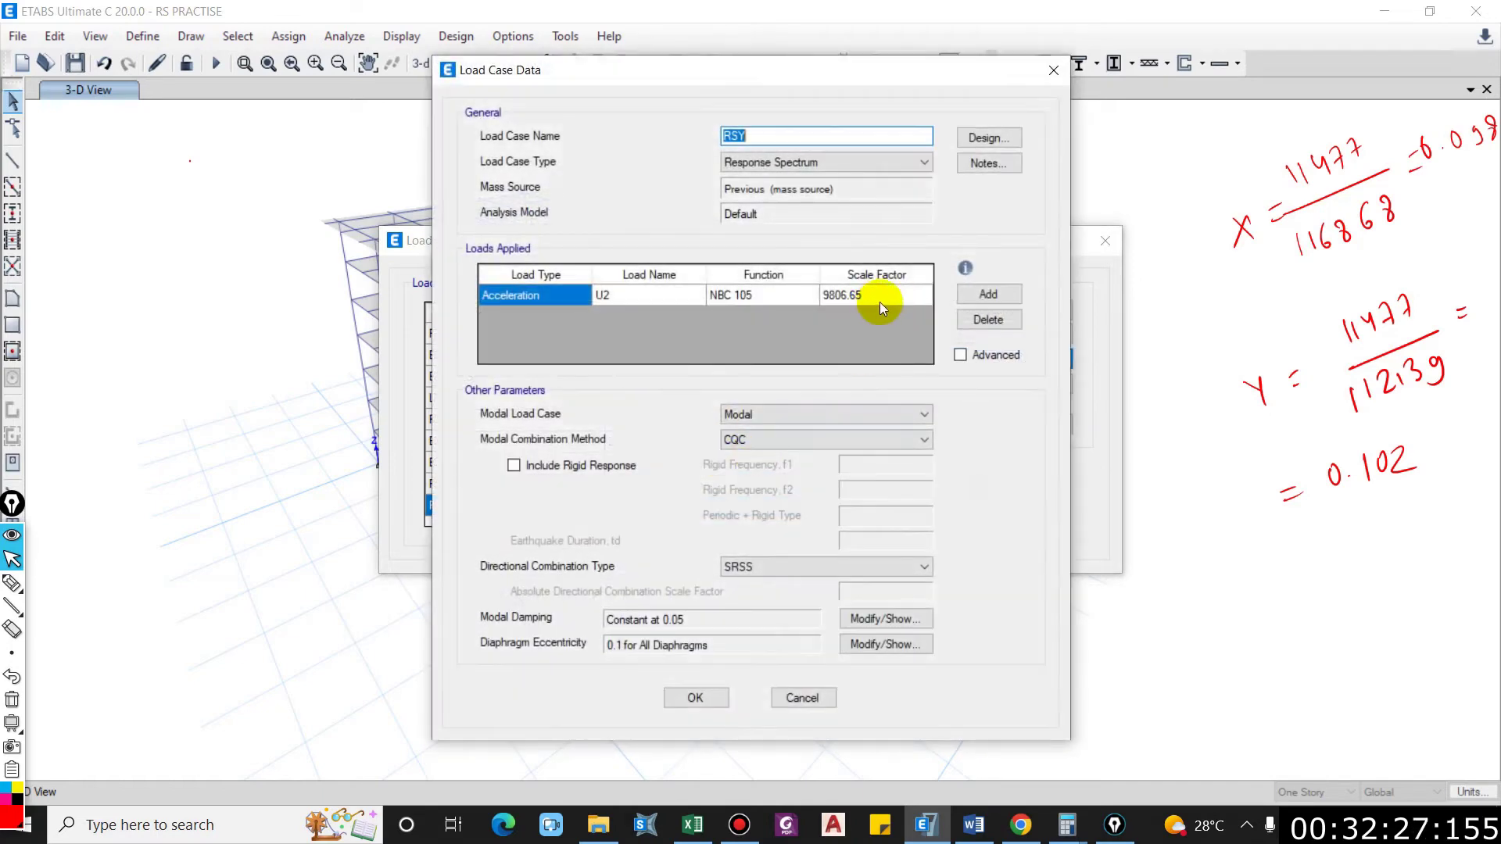
pyautogui.click(878, 297)
pyautogui.click(887, 297)
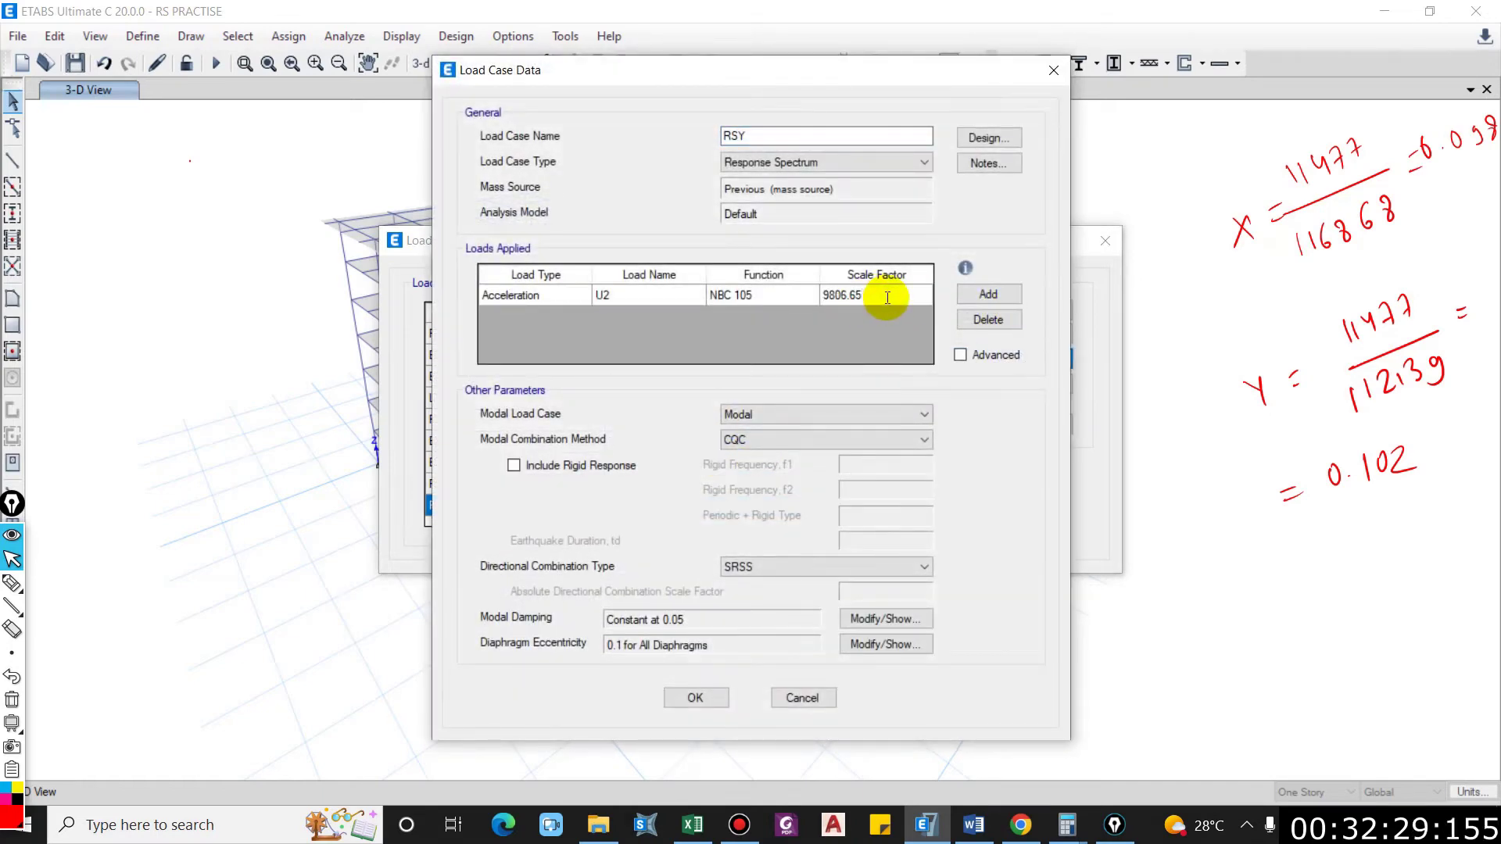
pyautogui.write('*0.102')
pyautogui.press('Return')
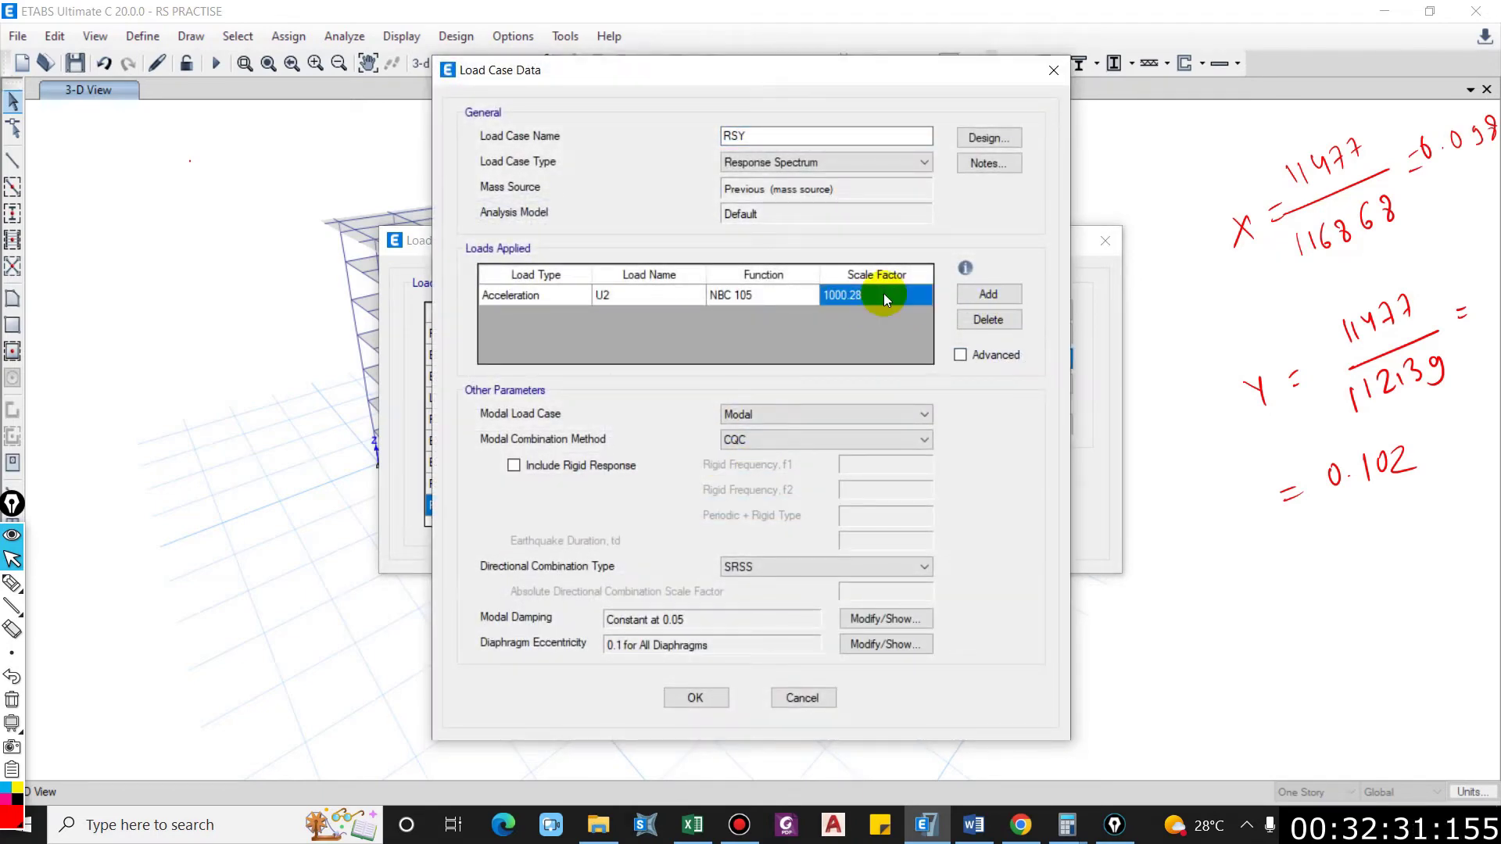
pyautogui.click(720, 699)
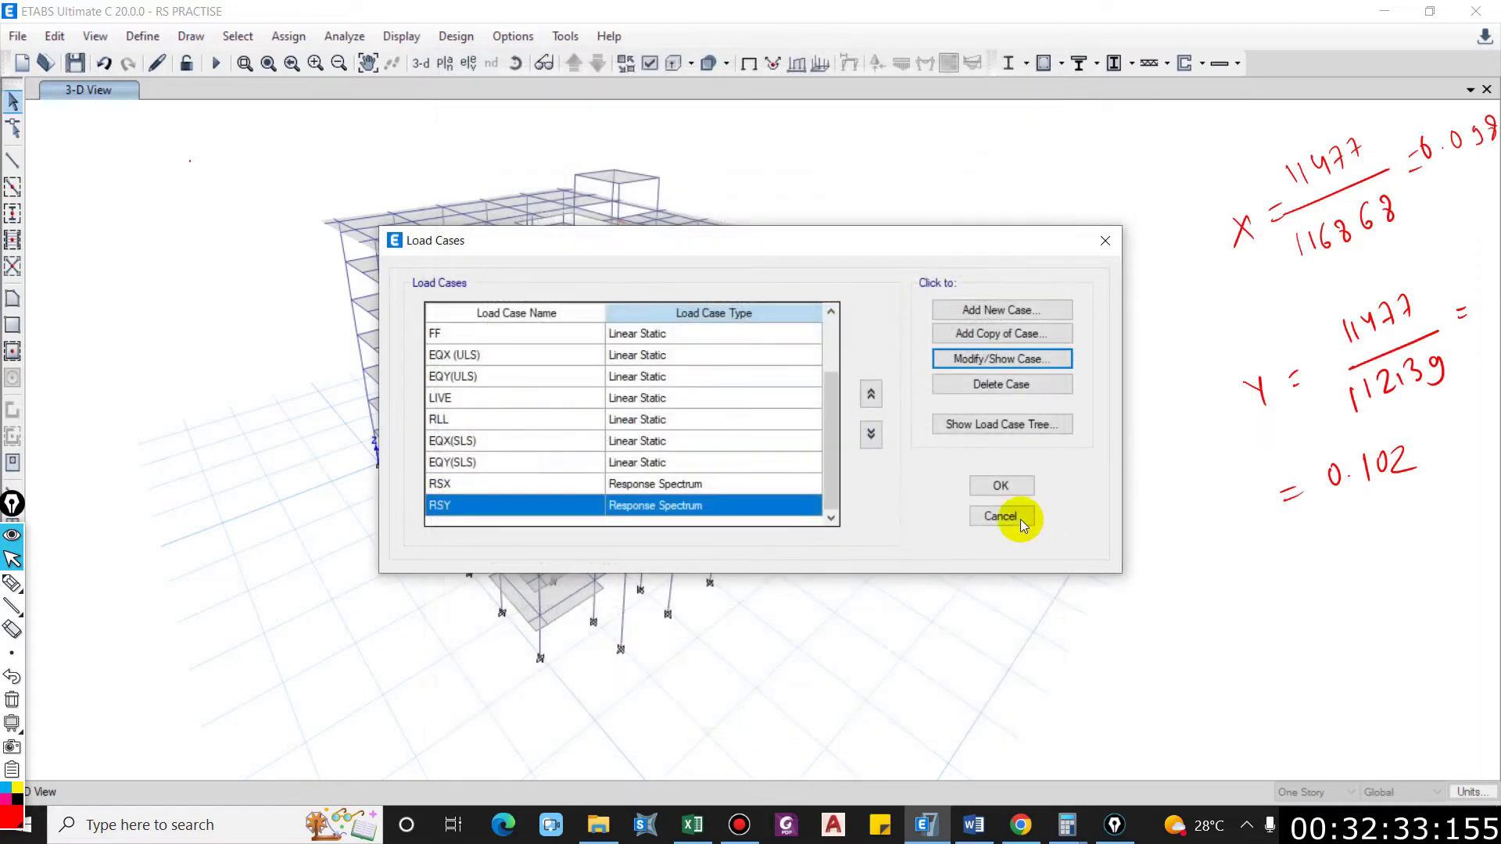
pyautogui.click(1001, 491)
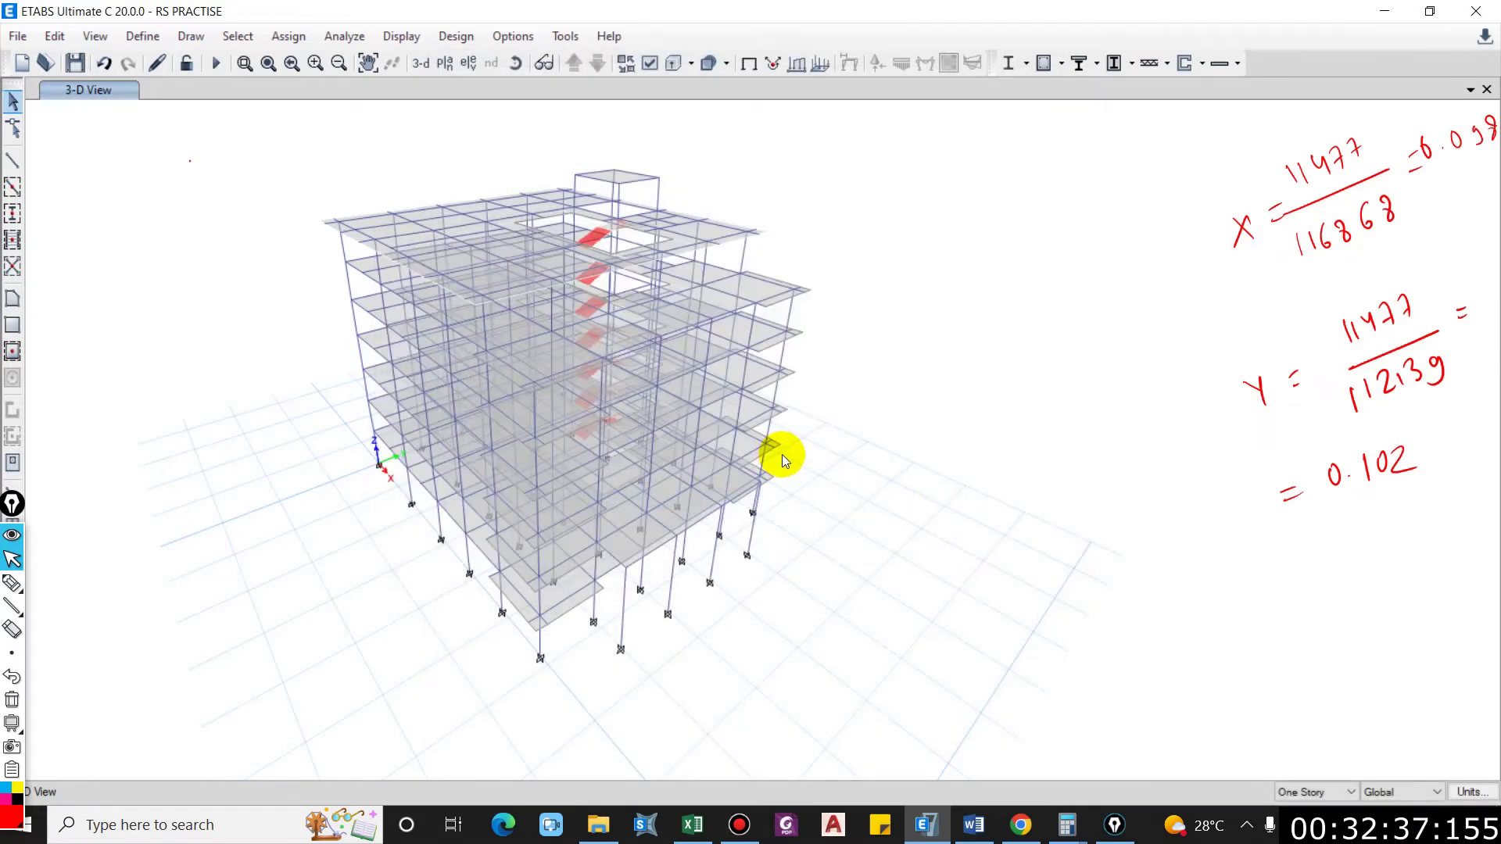
# Step: Run the analysis with the scaled response spectrum cases and display the Base Reactions table
pyautogui.click(216, 63)
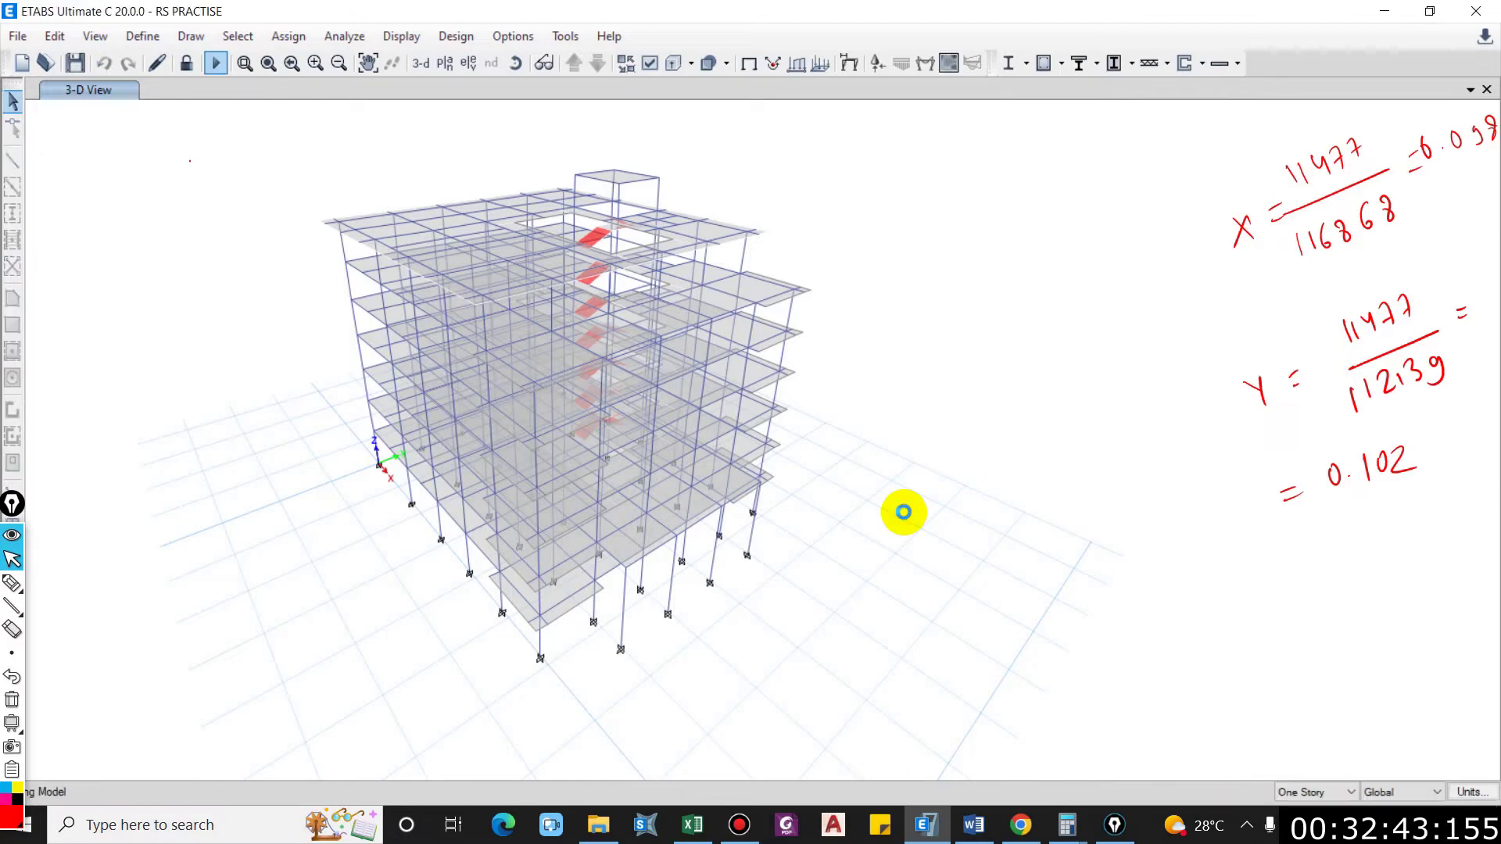
pyautogui.moveTo(664, 332)
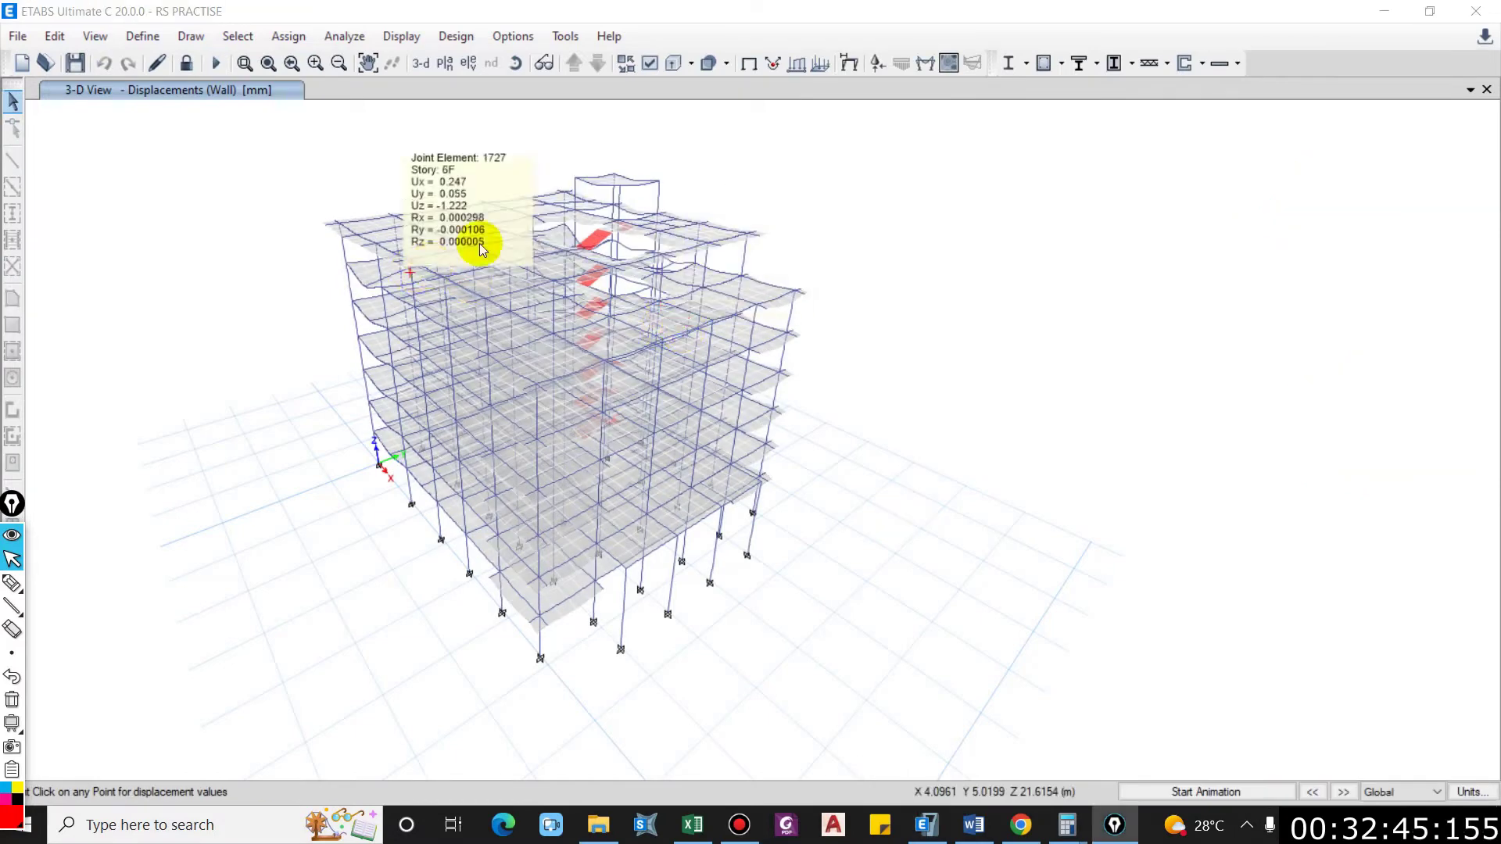
pyautogui.moveTo(894, 354); pyautogui.dragTo(920, 371, button='middle')
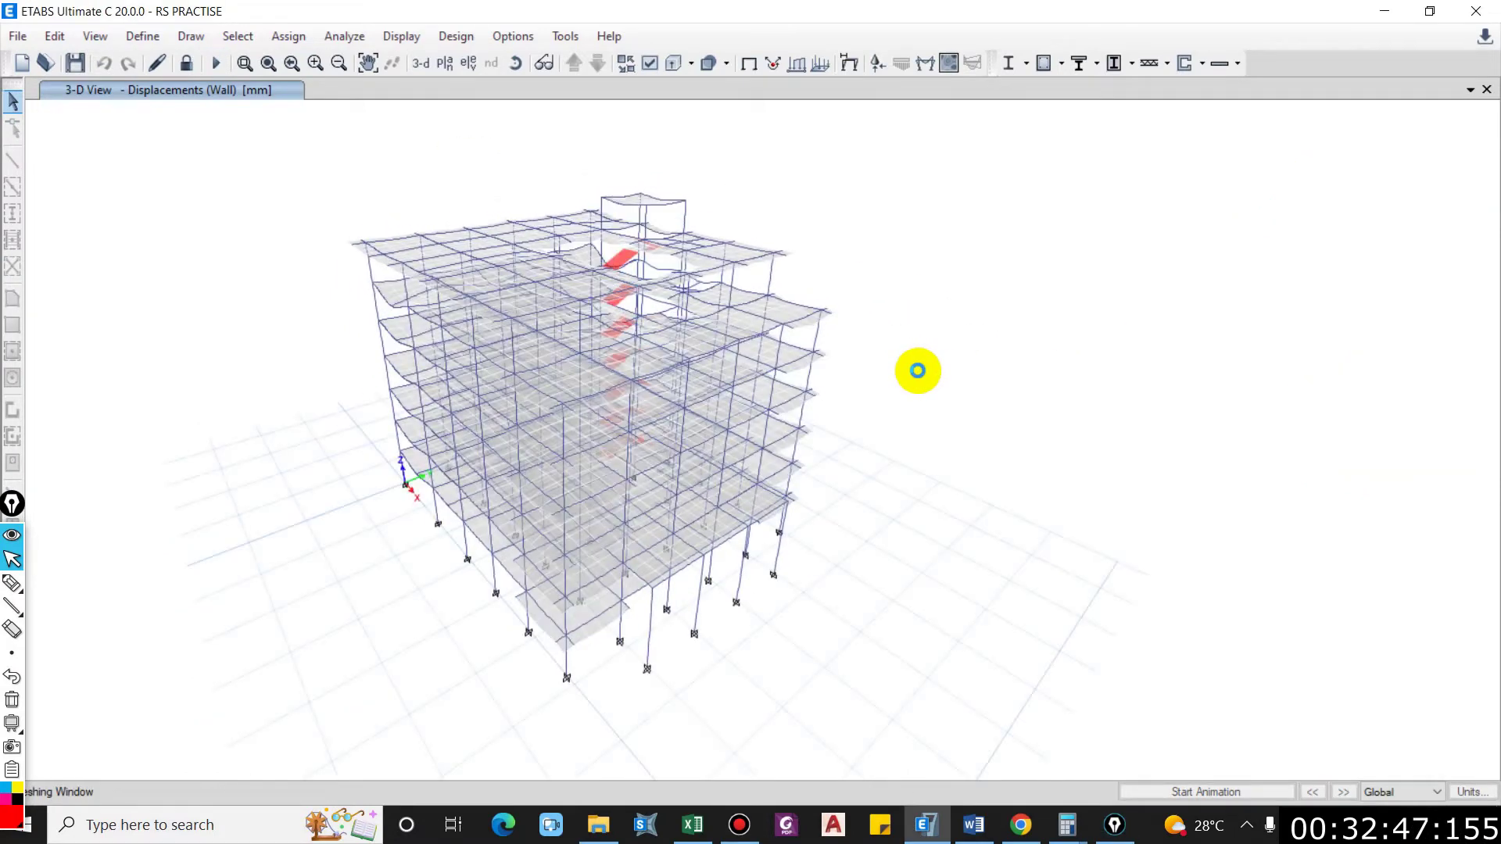
pyautogui.hotkey('ctrl', 't')
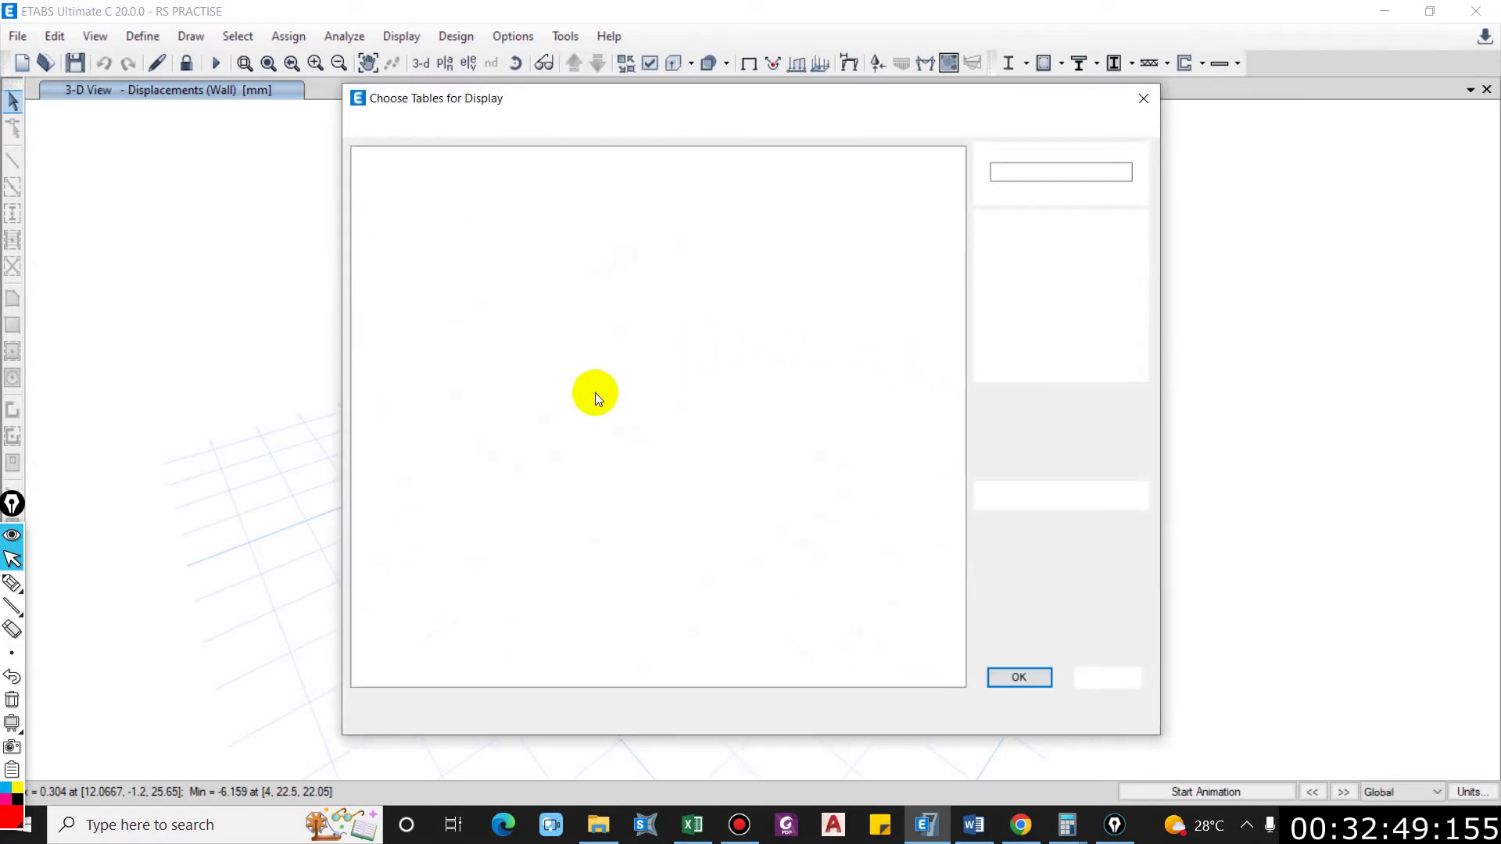
pyautogui.click(1019, 678)
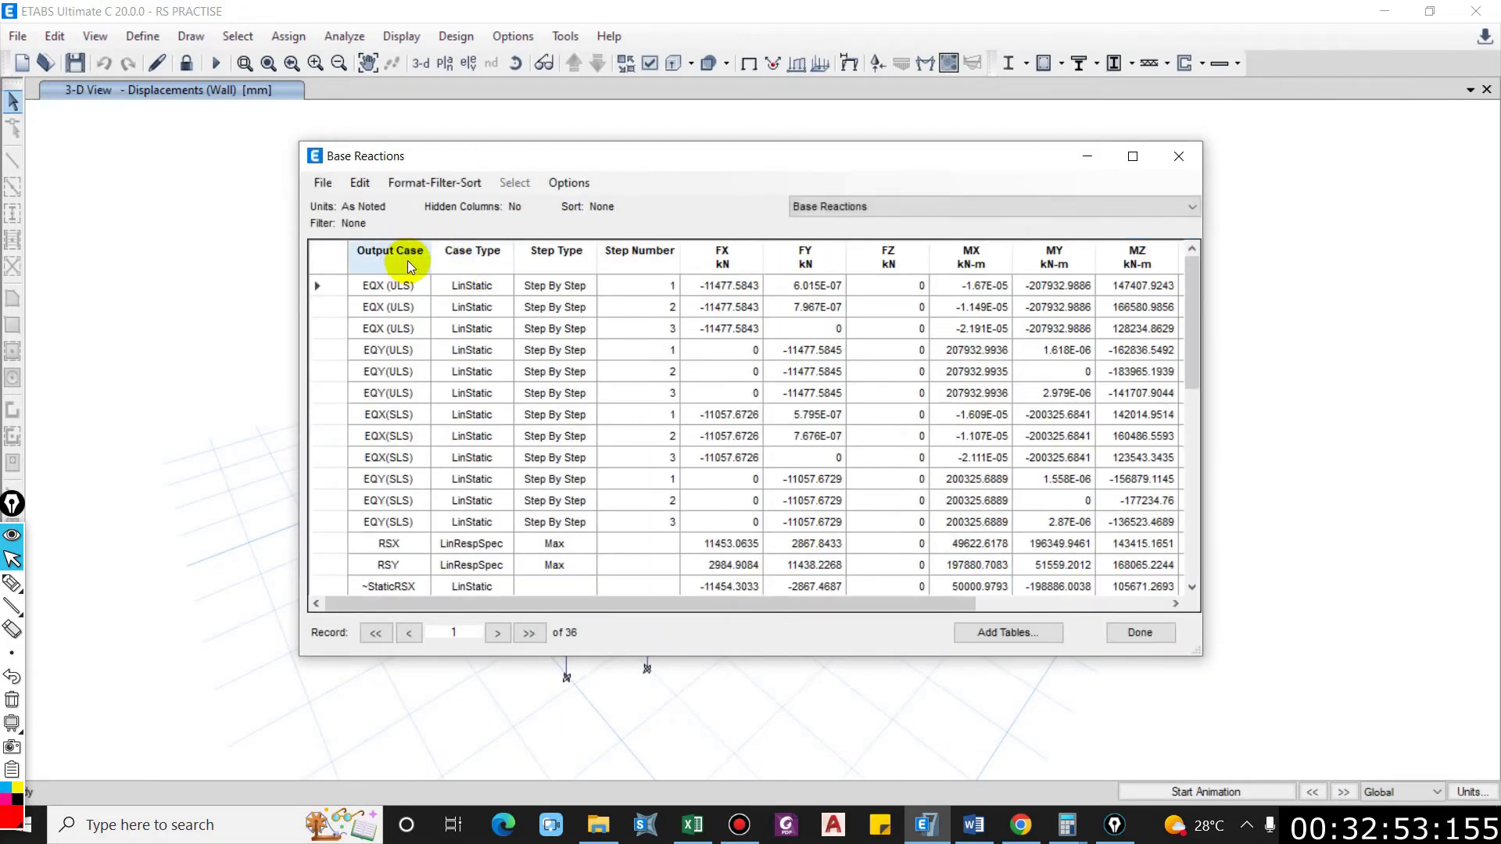
# Step: Filter the Base Reactions table by output case to show only EQX (ULS), EQY(ULS), RSX and RSY
pyautogui.rightClick(406, 261)
pyautogui.scroll(-2, 497, 352)
pyautogui.scroll(-3, 497, 354)
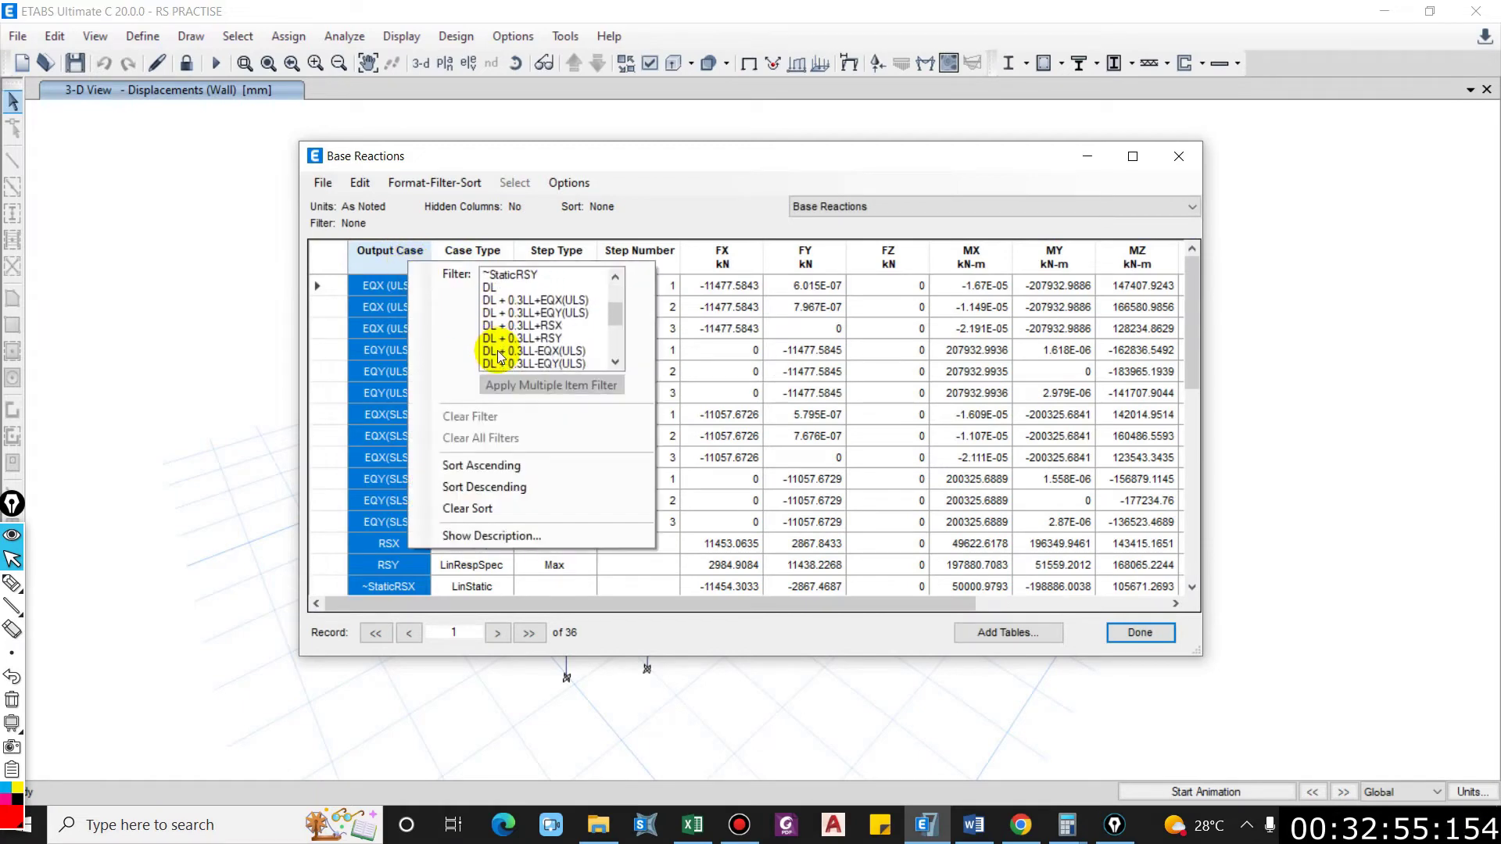
pyautogui.click(519, 313)
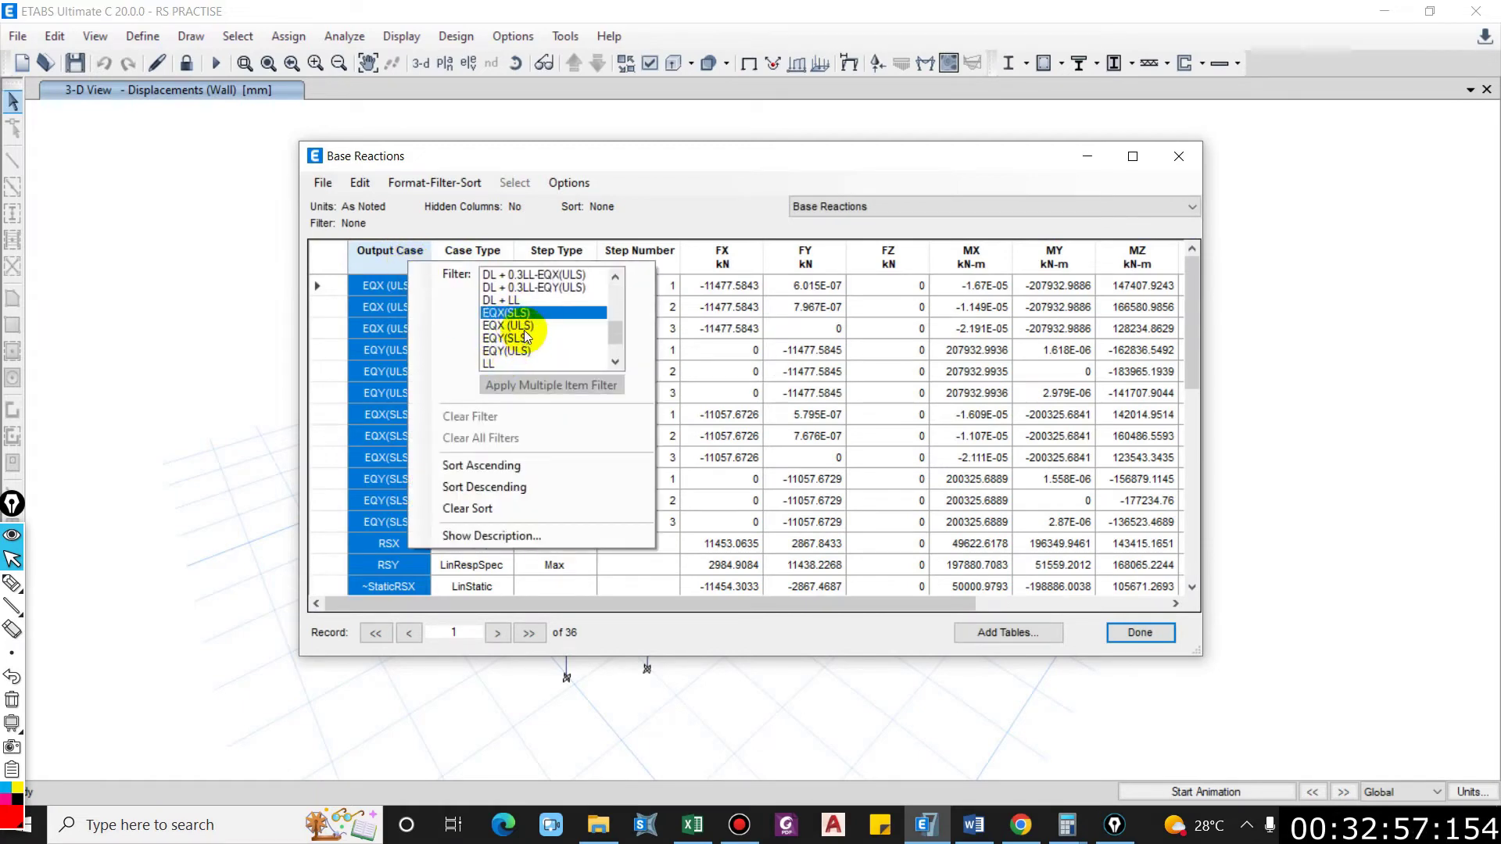
pyautogui.click(522, 326)
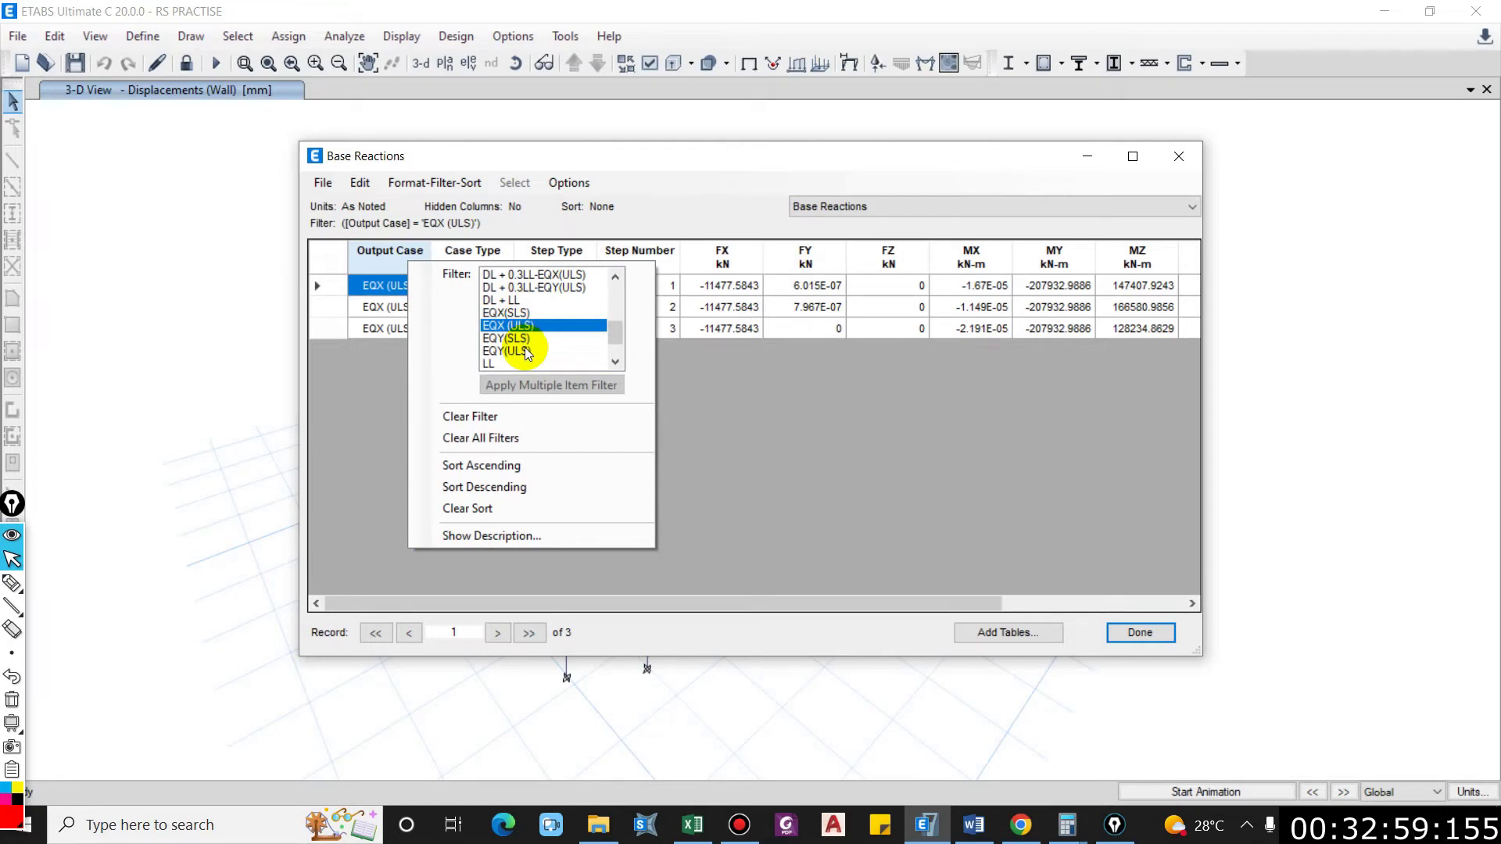
pyautogui.keyDown('ctrl'); pyautogui.click(524, 349); pyautogui.keyUp('ctrl')
pyautogui.scroll(-1, 529, 349)
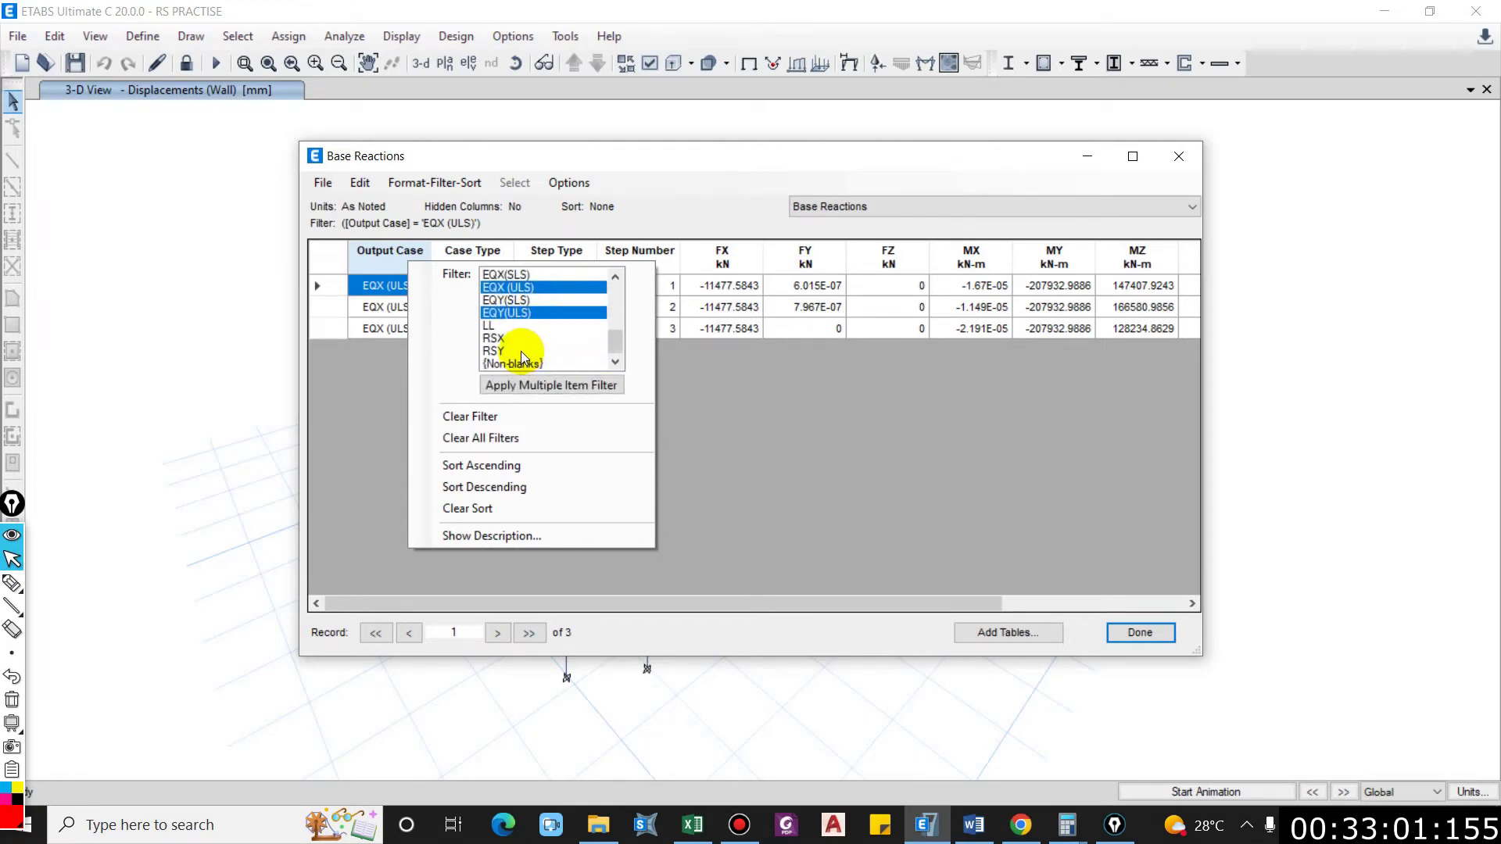
pyautogui.keyDown('ctrl'); pyautogui.click(516, 339); pyautogui.keyUp('ctrl')
pyautogui.keyDown('ctrl'); pyautogui.click(512, 351); pyautogui.keyUp('ctrl')
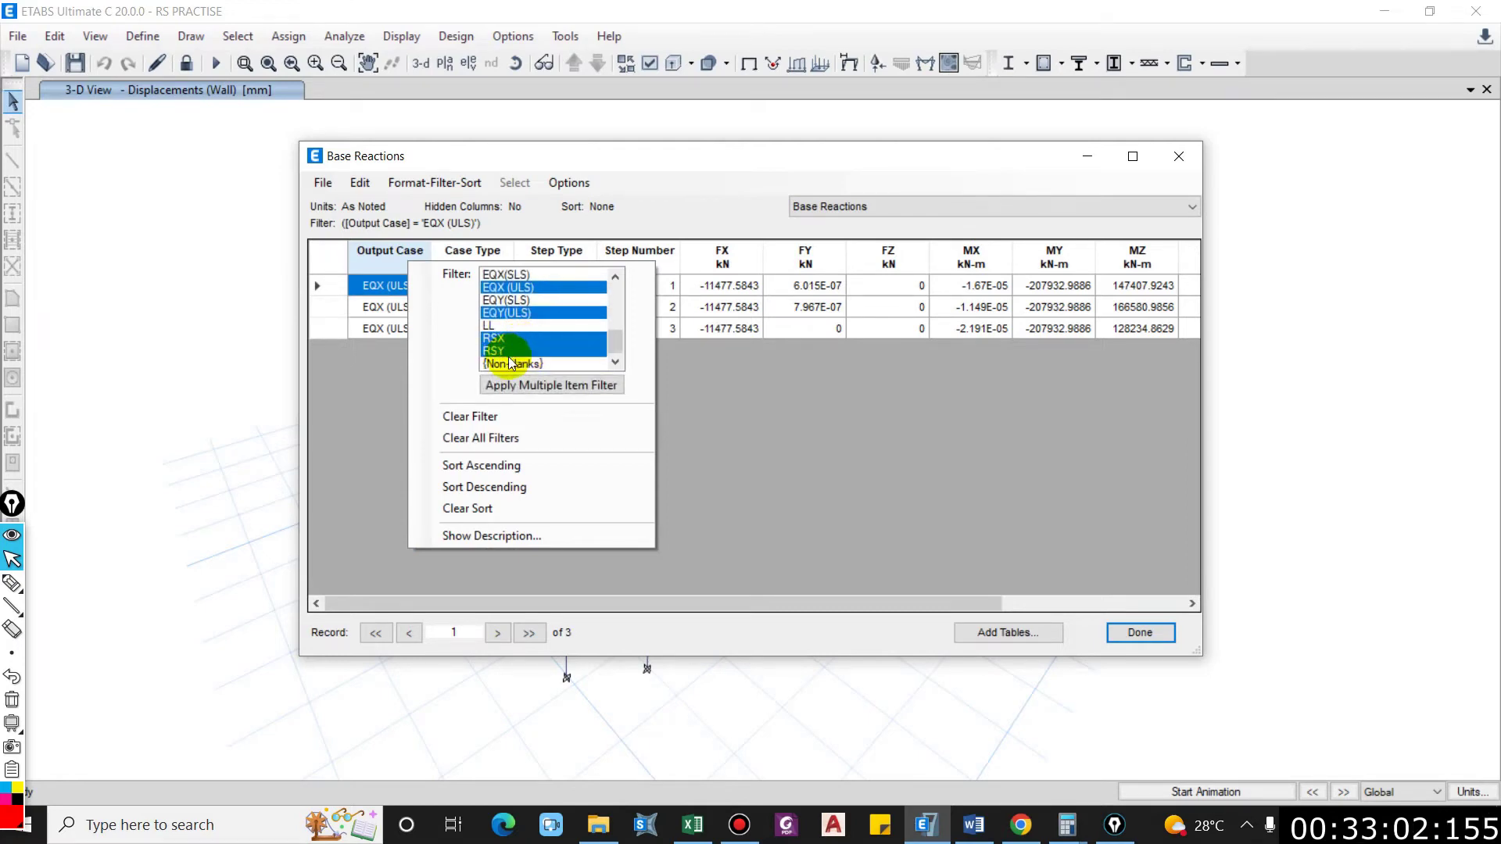
pyautogui.click(577, 386)
# Step: Compare the FX values of EQX (ULS) and RSX and the FY values of EQY(ULS) and RSY, and close the table
pyautogui.click(729, 286)
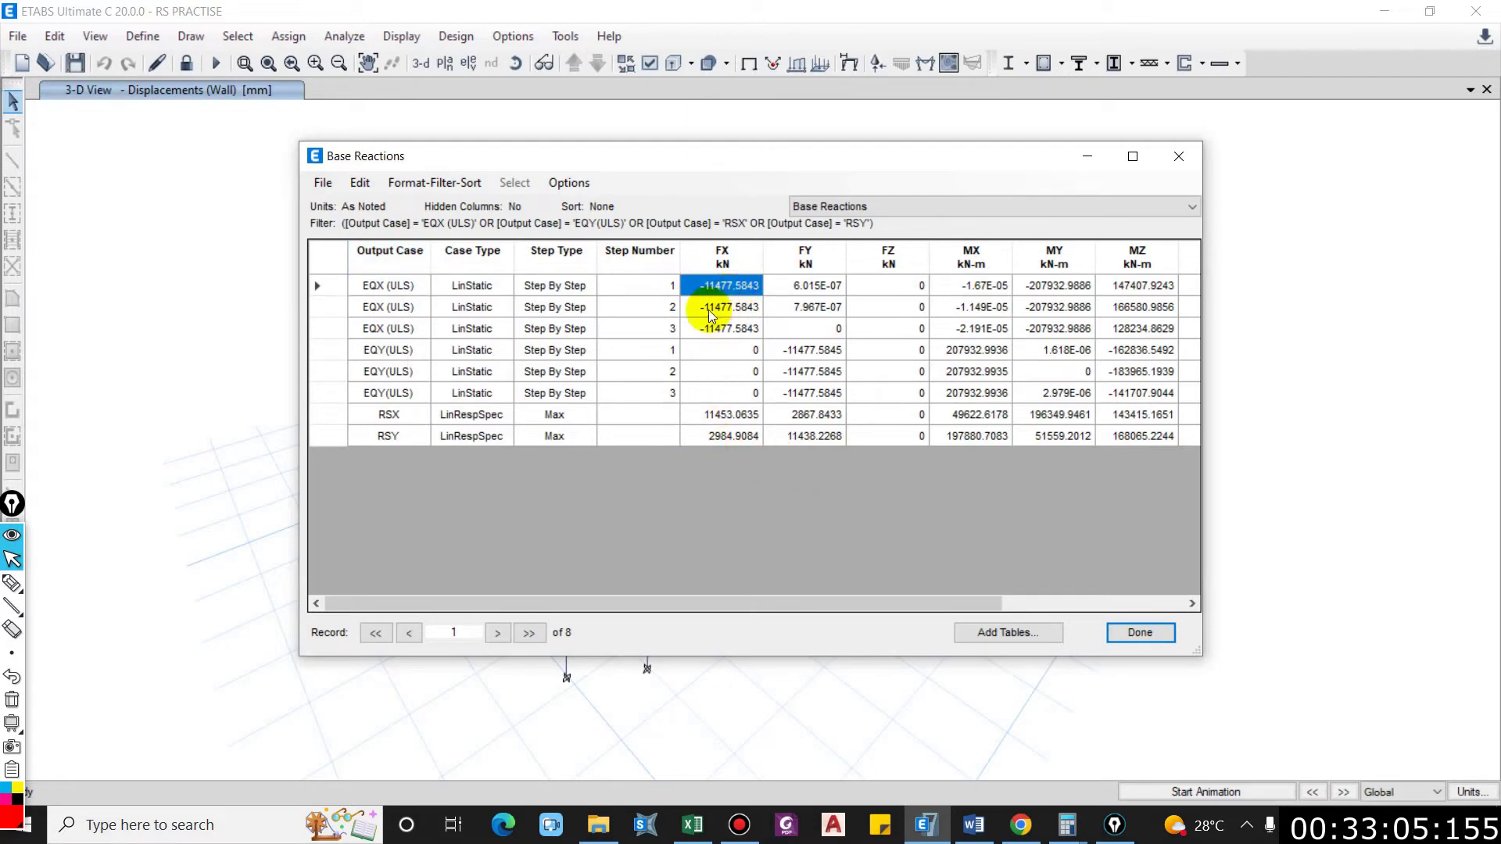
pyautogui.click(721, 414)
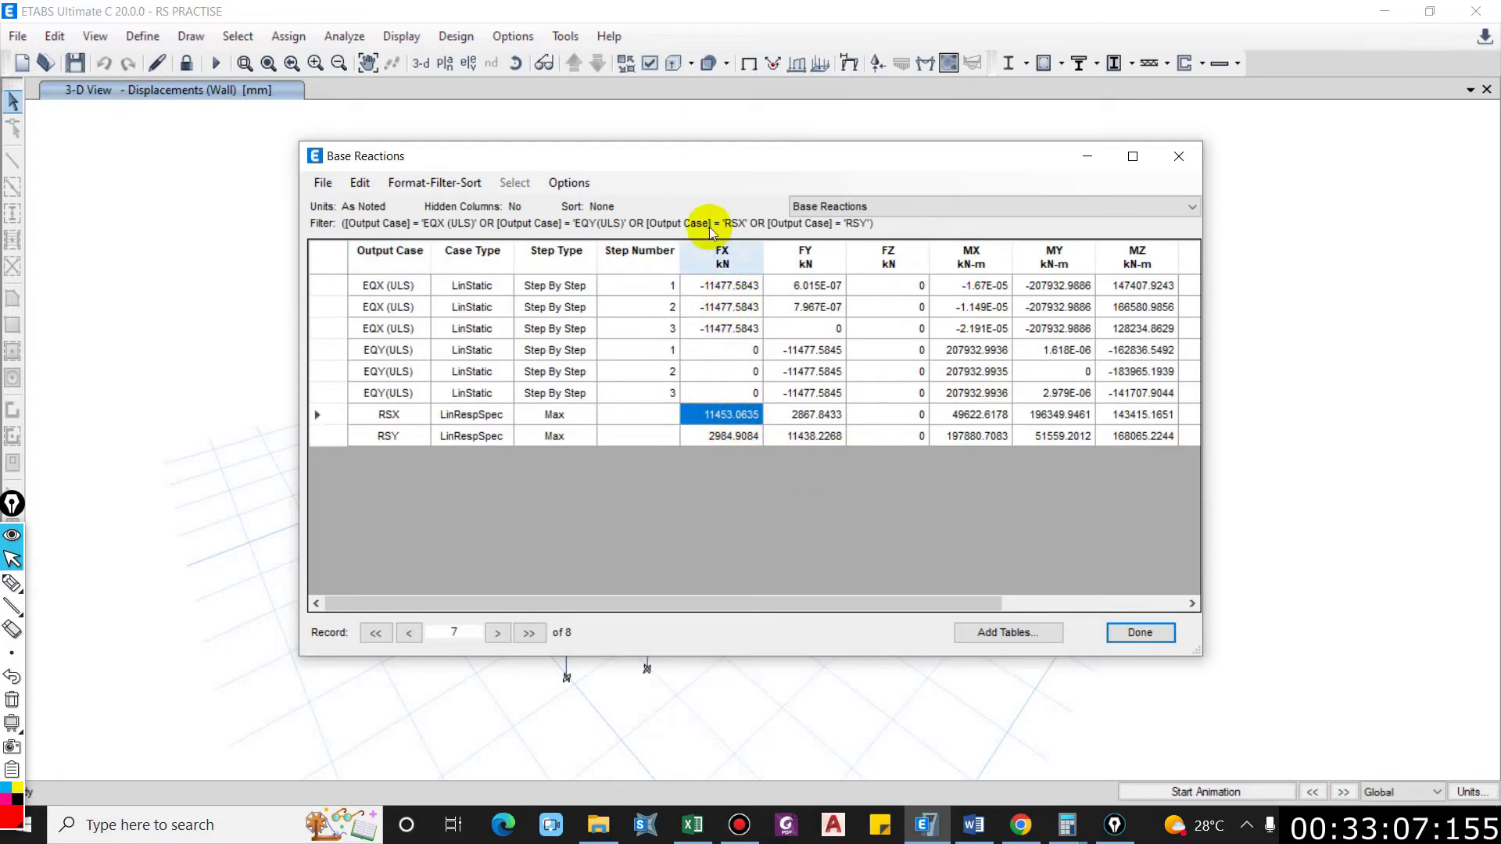
pyautogui.click(808, 352)
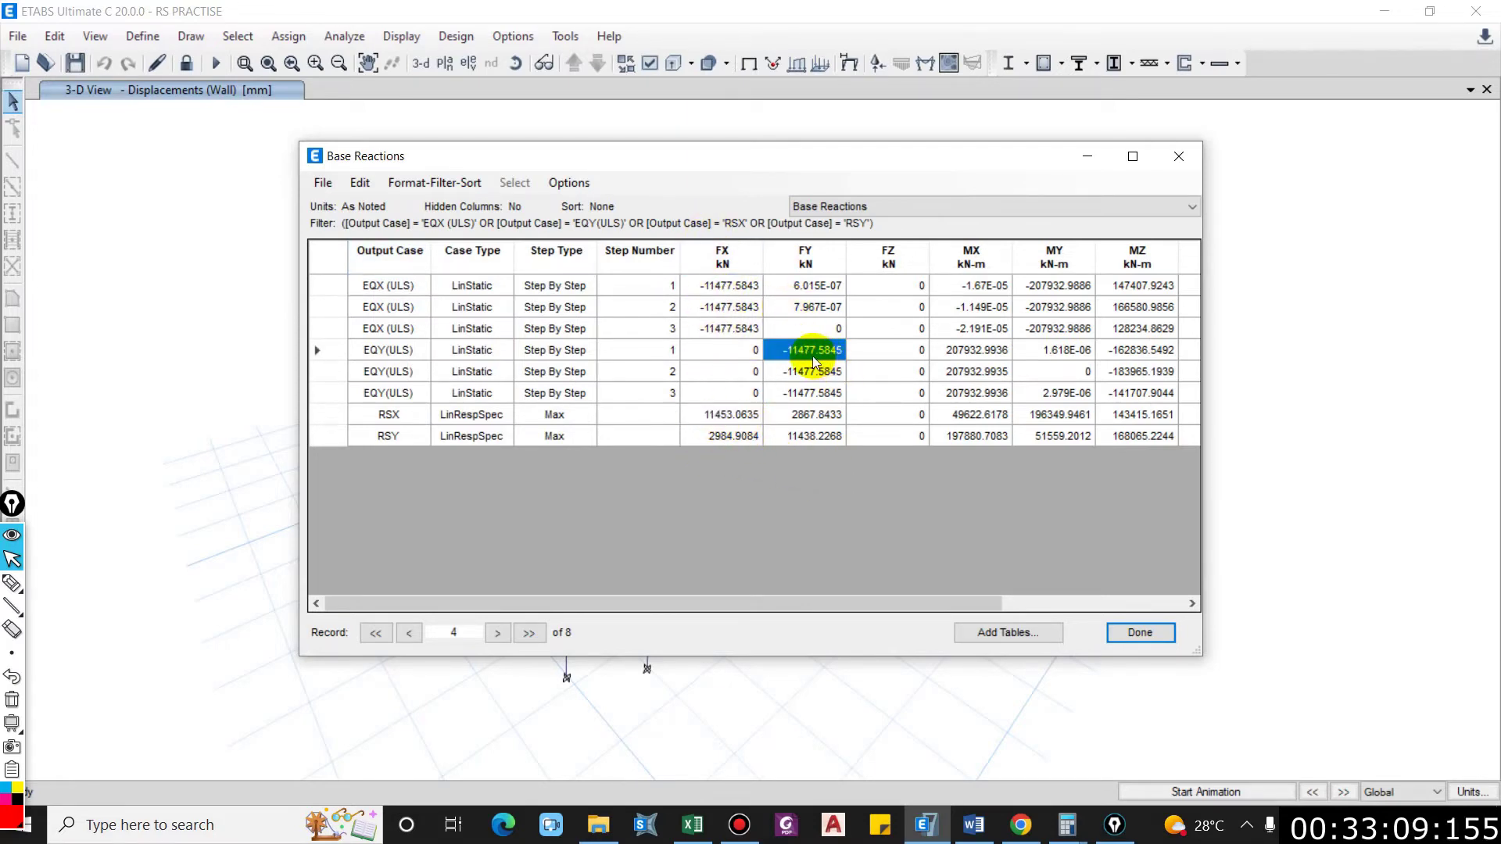
pyautogui.click(808, 438)
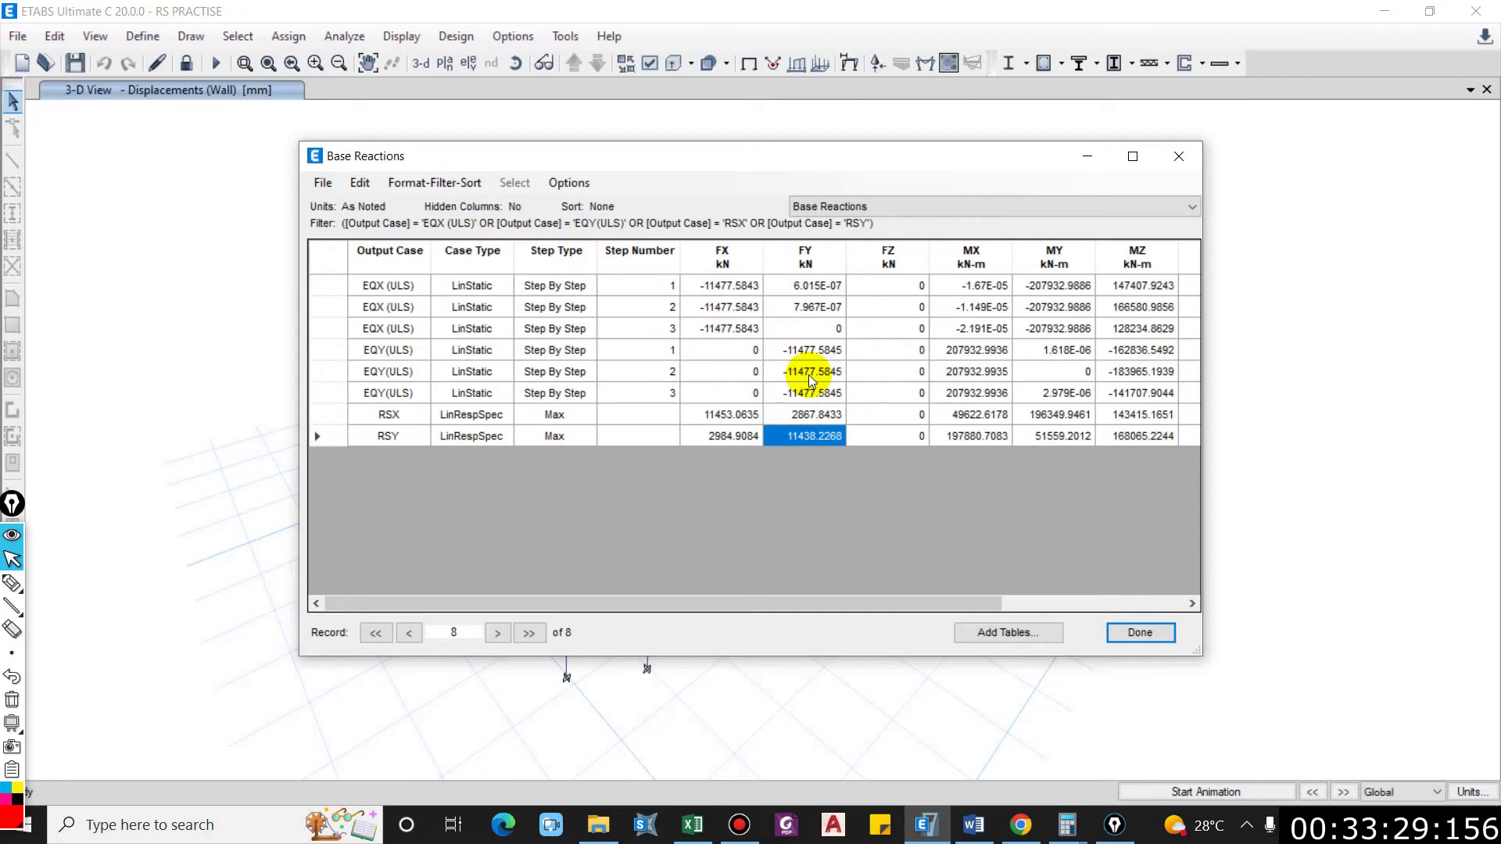
pyautogui.click(1139, 633)
# Step: Run the concrete frame design and verify whether all members pass the check
pyautogui.moveTo(470, 346)
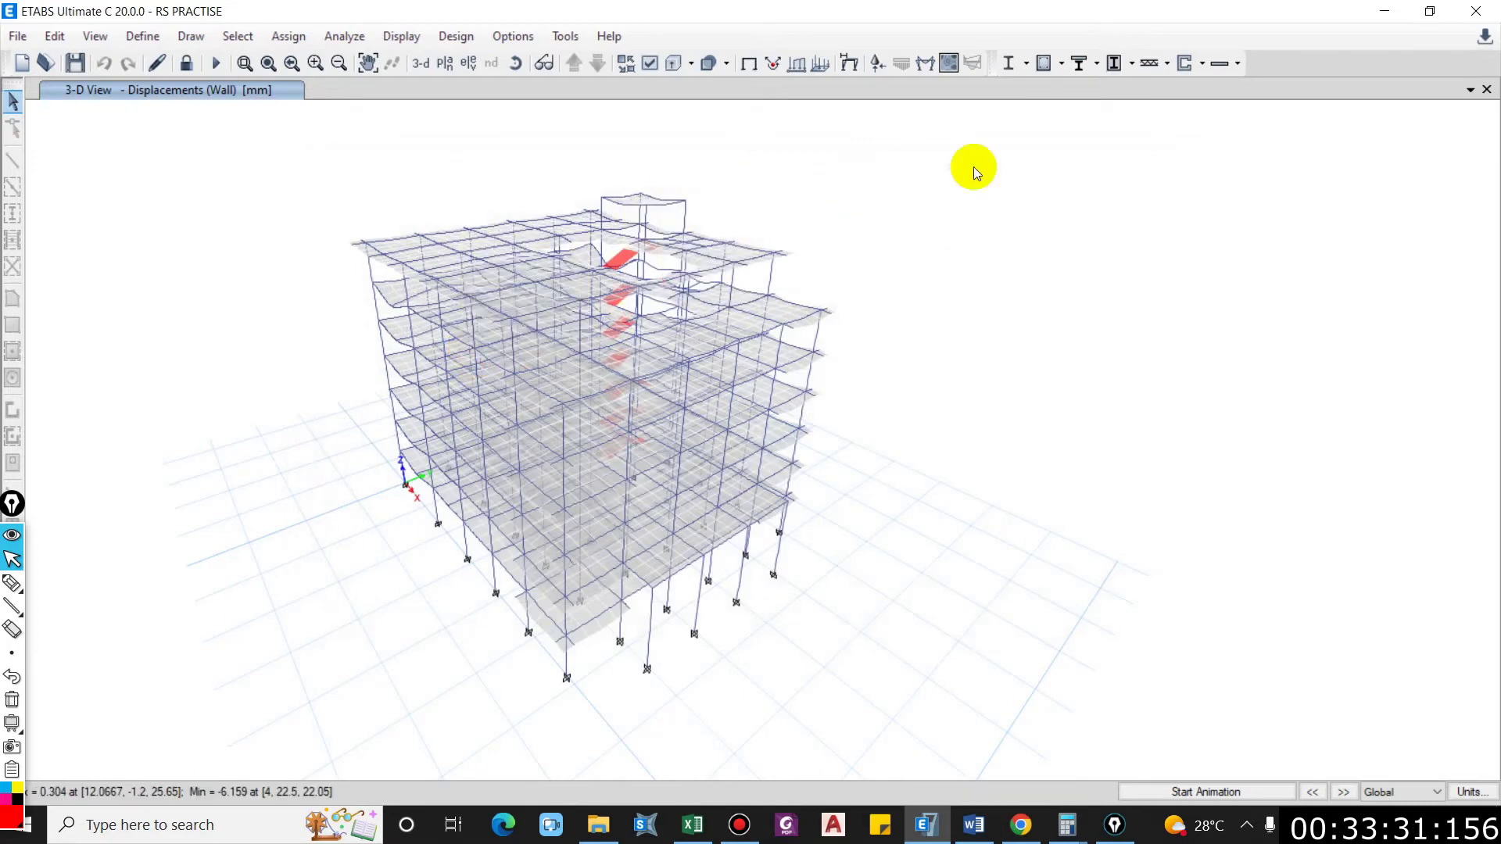
pyautogui.click(1048, 72)
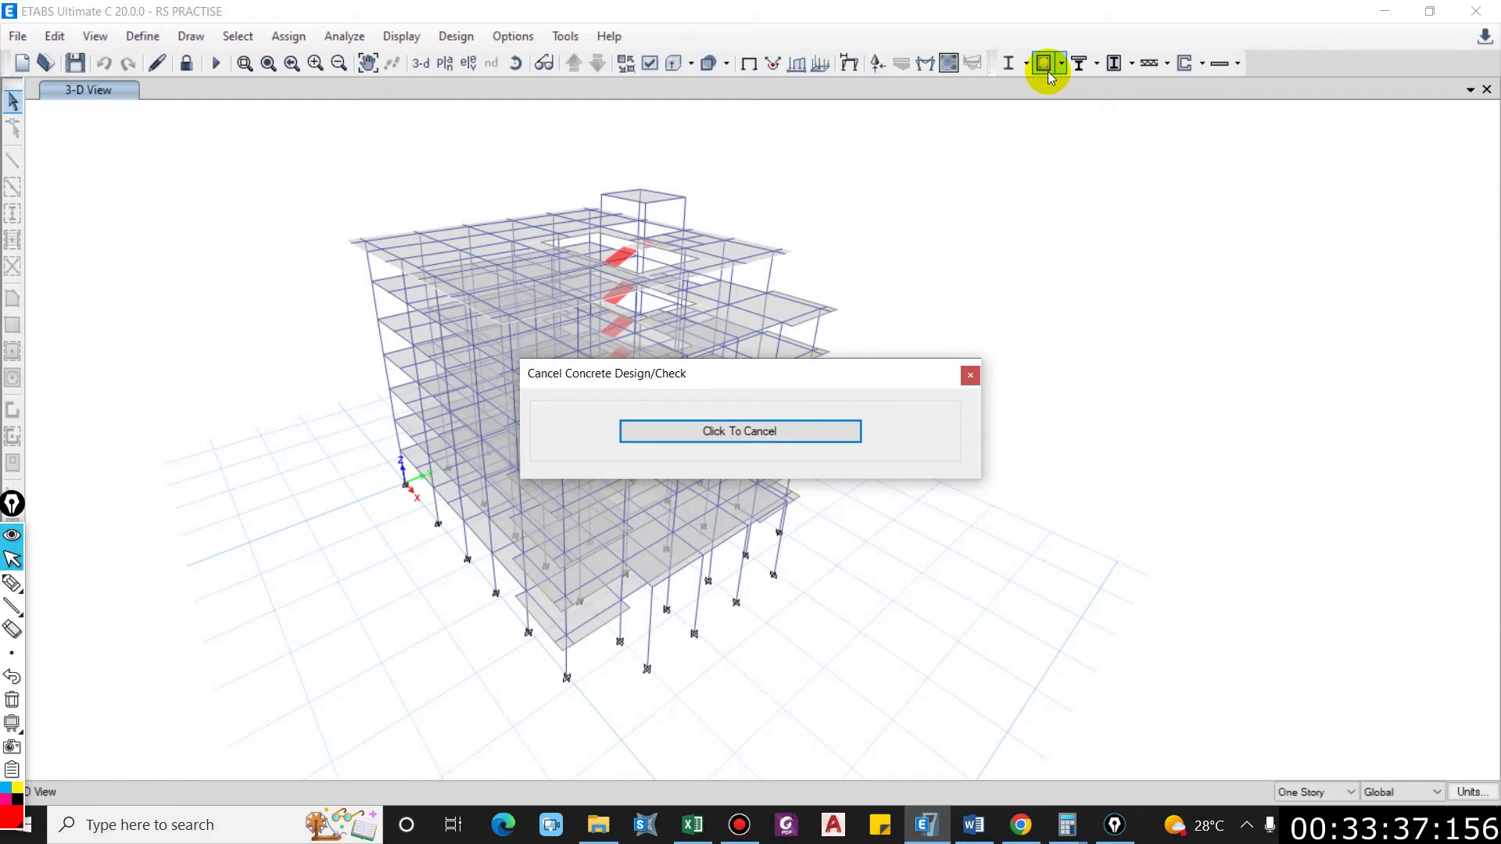
pyautogui.click(1061, 62)
pyautogui.click(1114, 404)
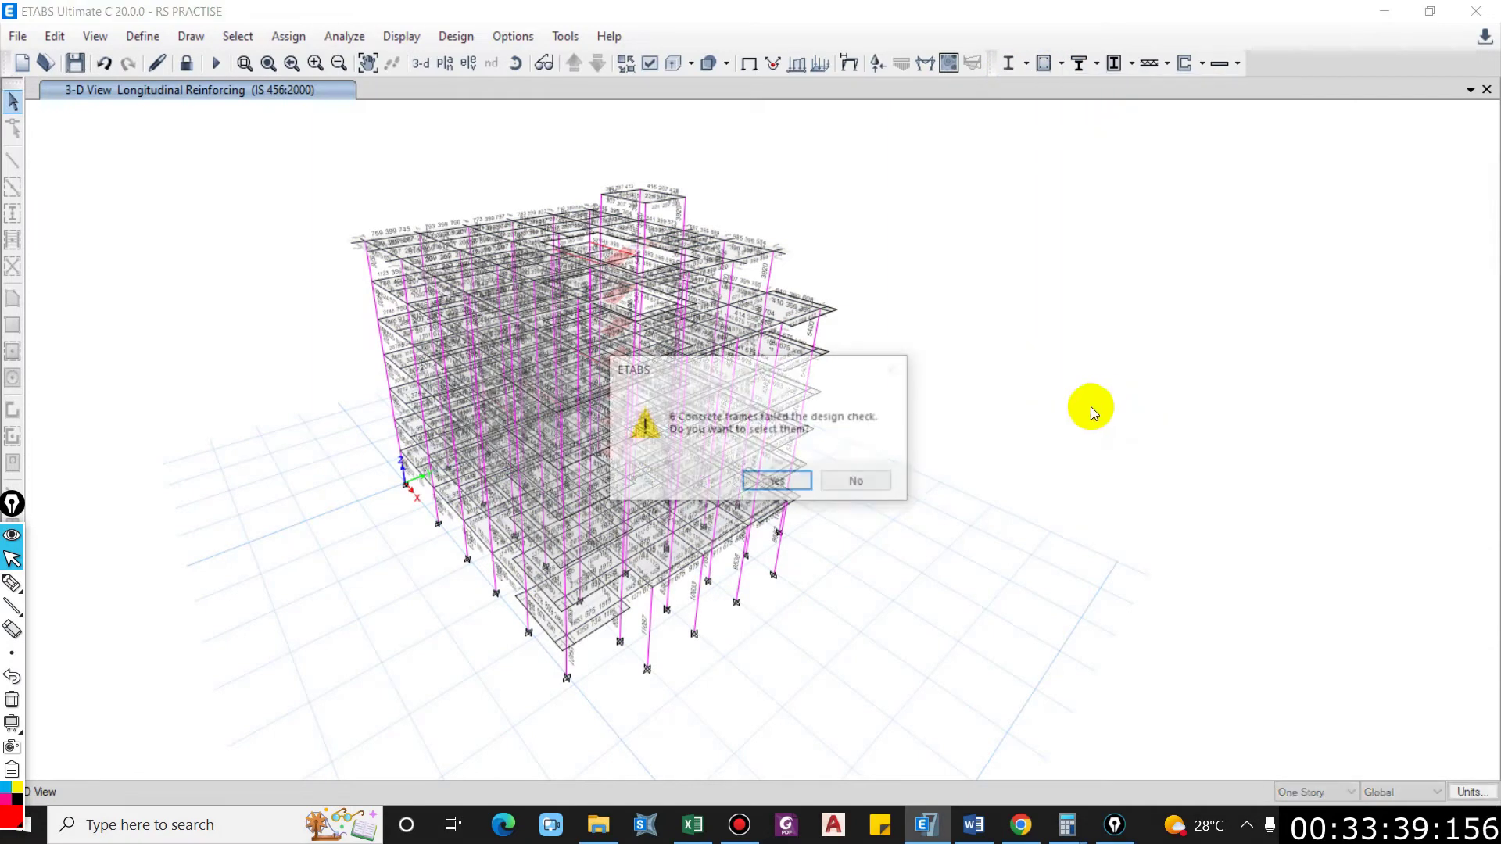
# Step: Select the concrete frames that failed the design check and show only those objects in the 3-D view
pyautogui.click(779, 483)
pyautogui.rightClick(922, 389)
pyautogui.click(966, 498)
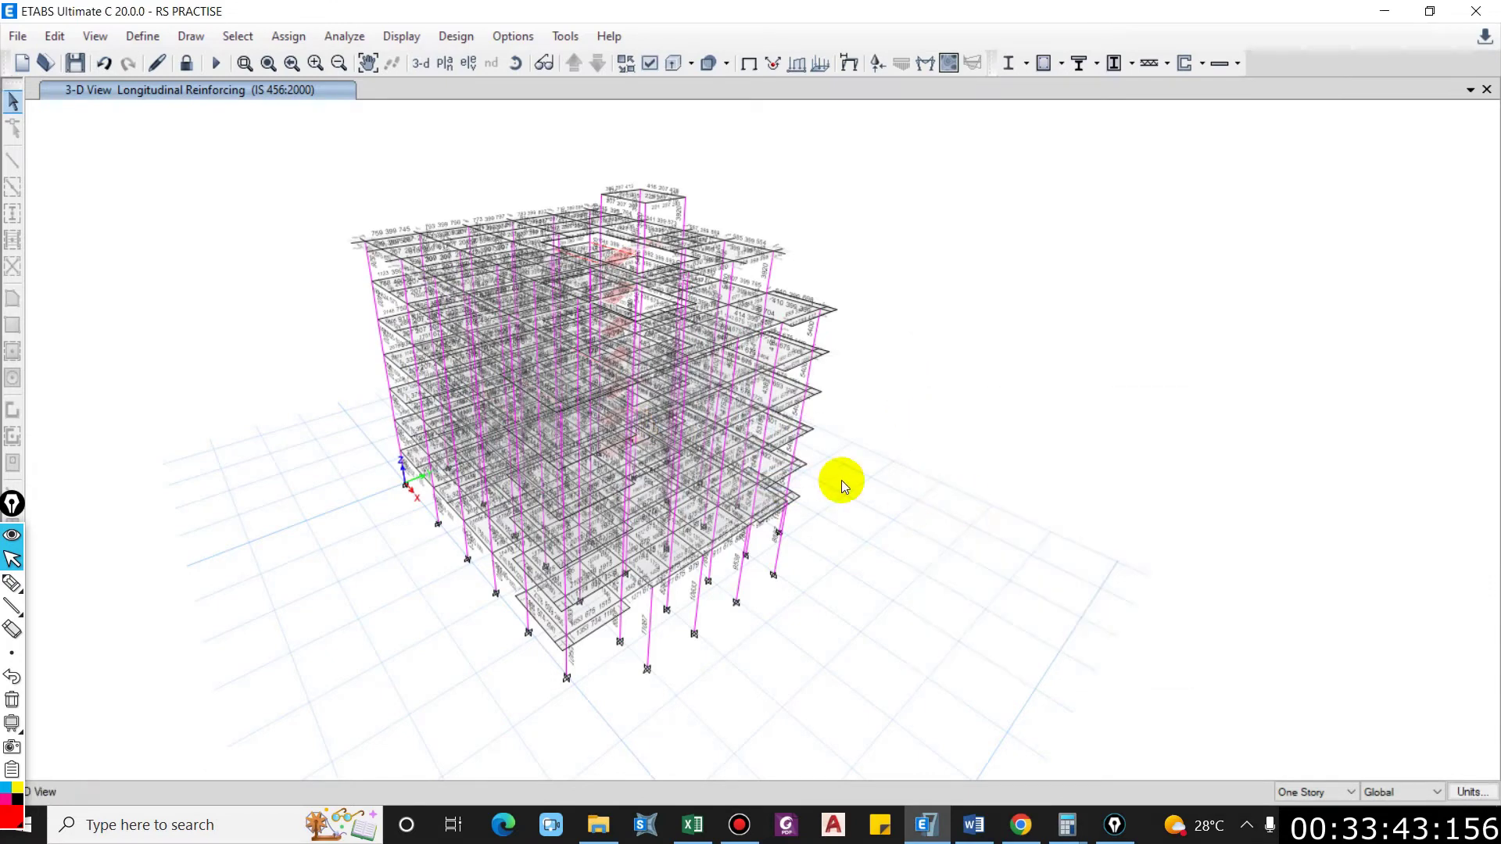
# Step: Examine beam B69's design information on story 6F, comparing the steel required by the RSX, RSY and EQY(ULS) combinations, and close it
pyautogui.scroll(5, 618, 328)
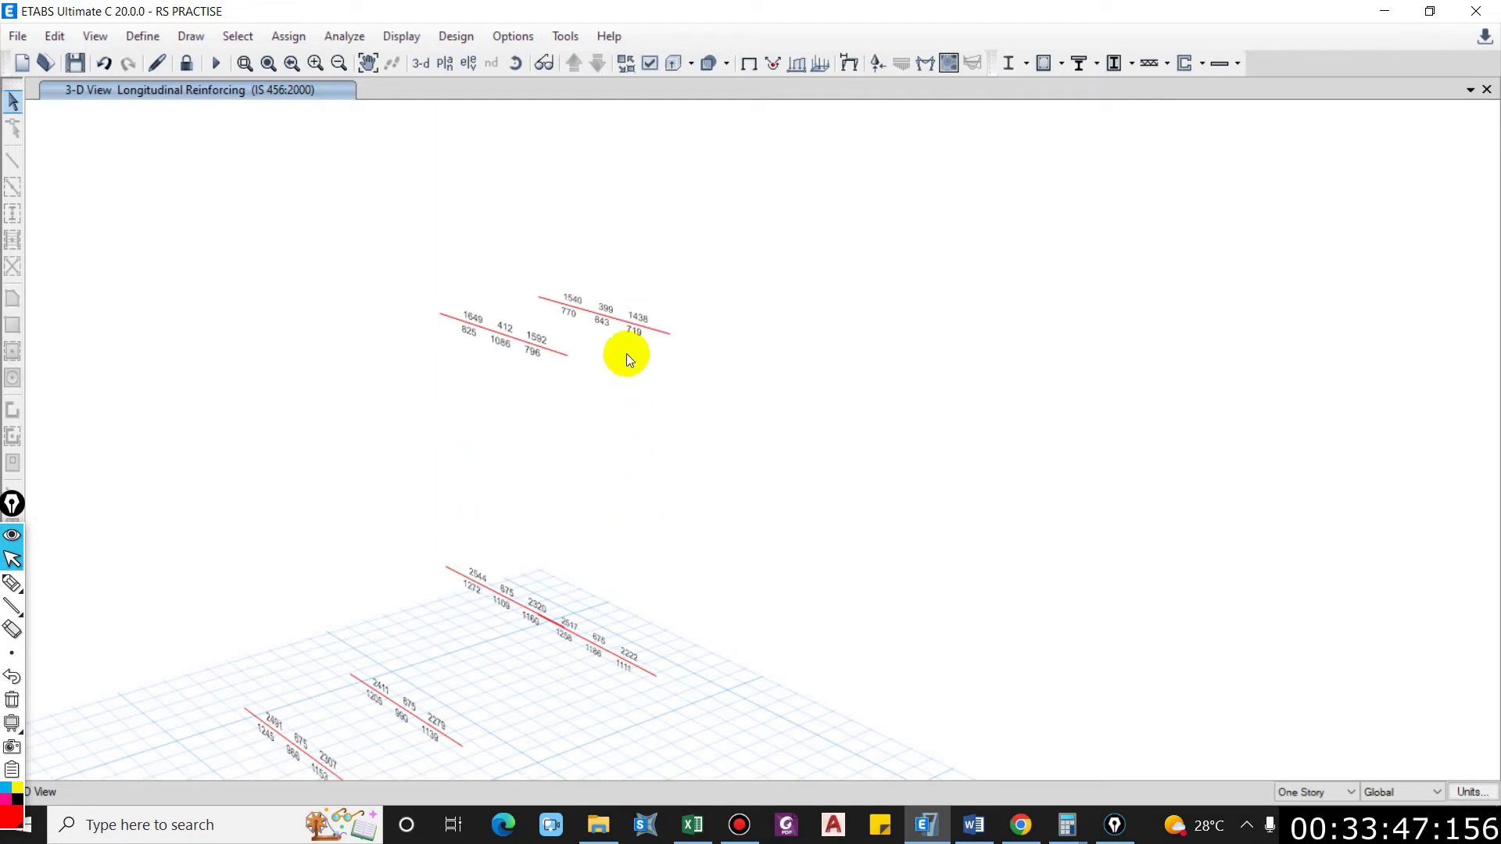
pyautogui.click(609, 322)
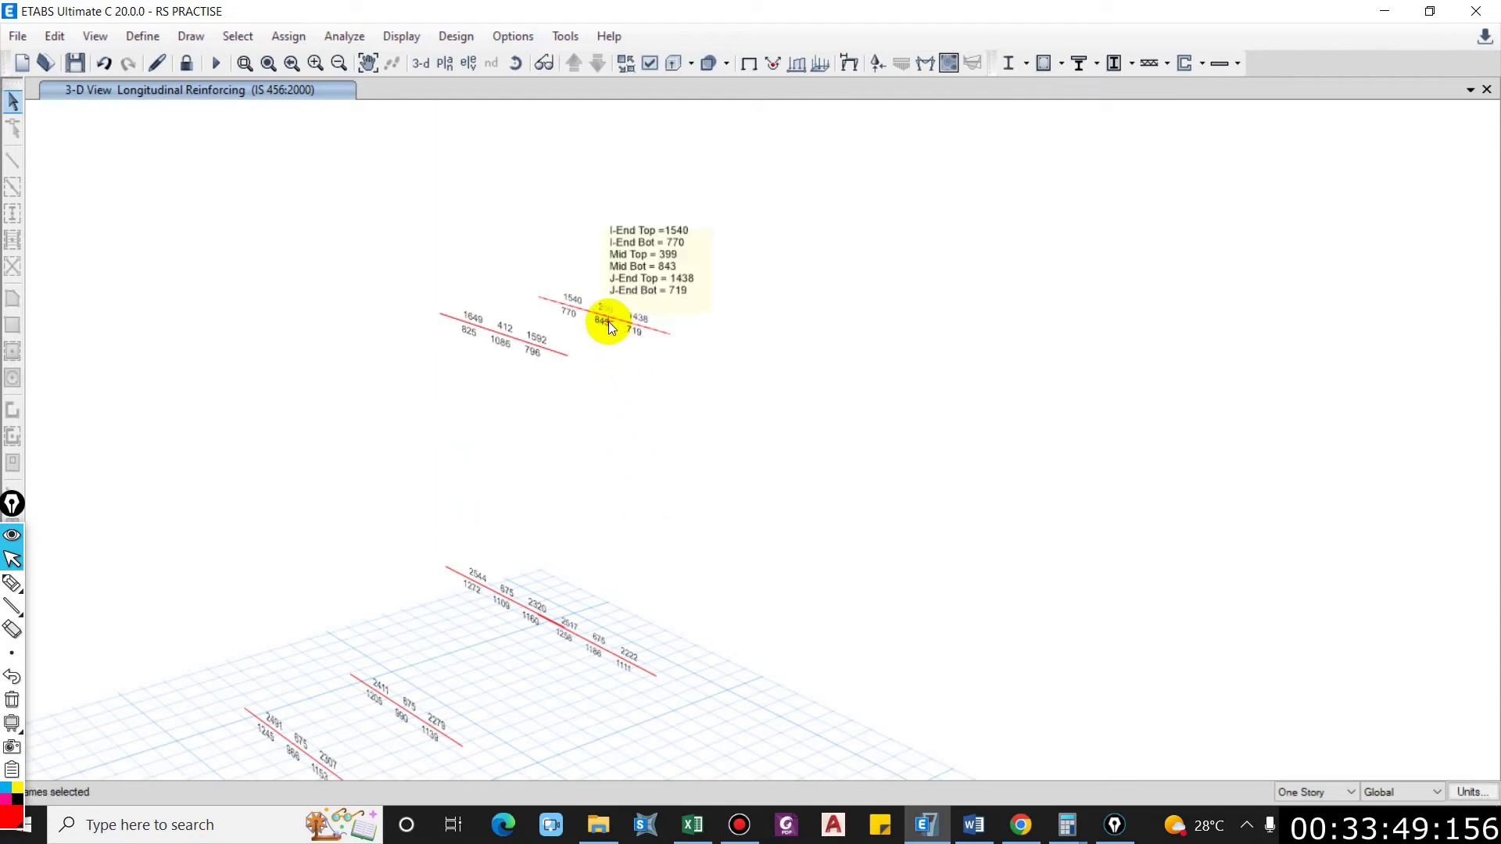
pyautogui.rightClick(609, 323)
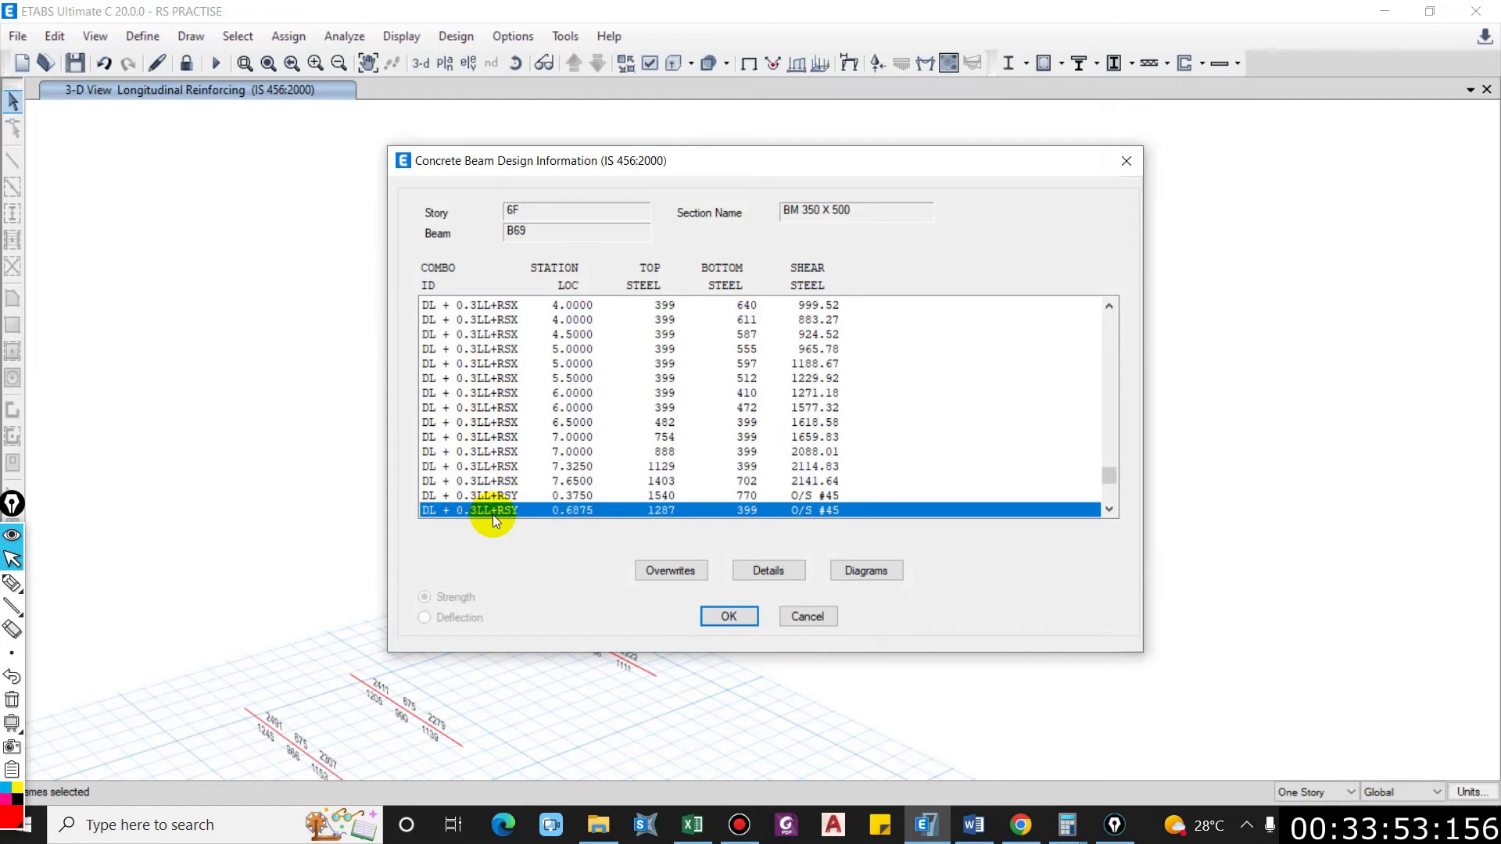
pyautogui.scroll(-2, 494, 512)
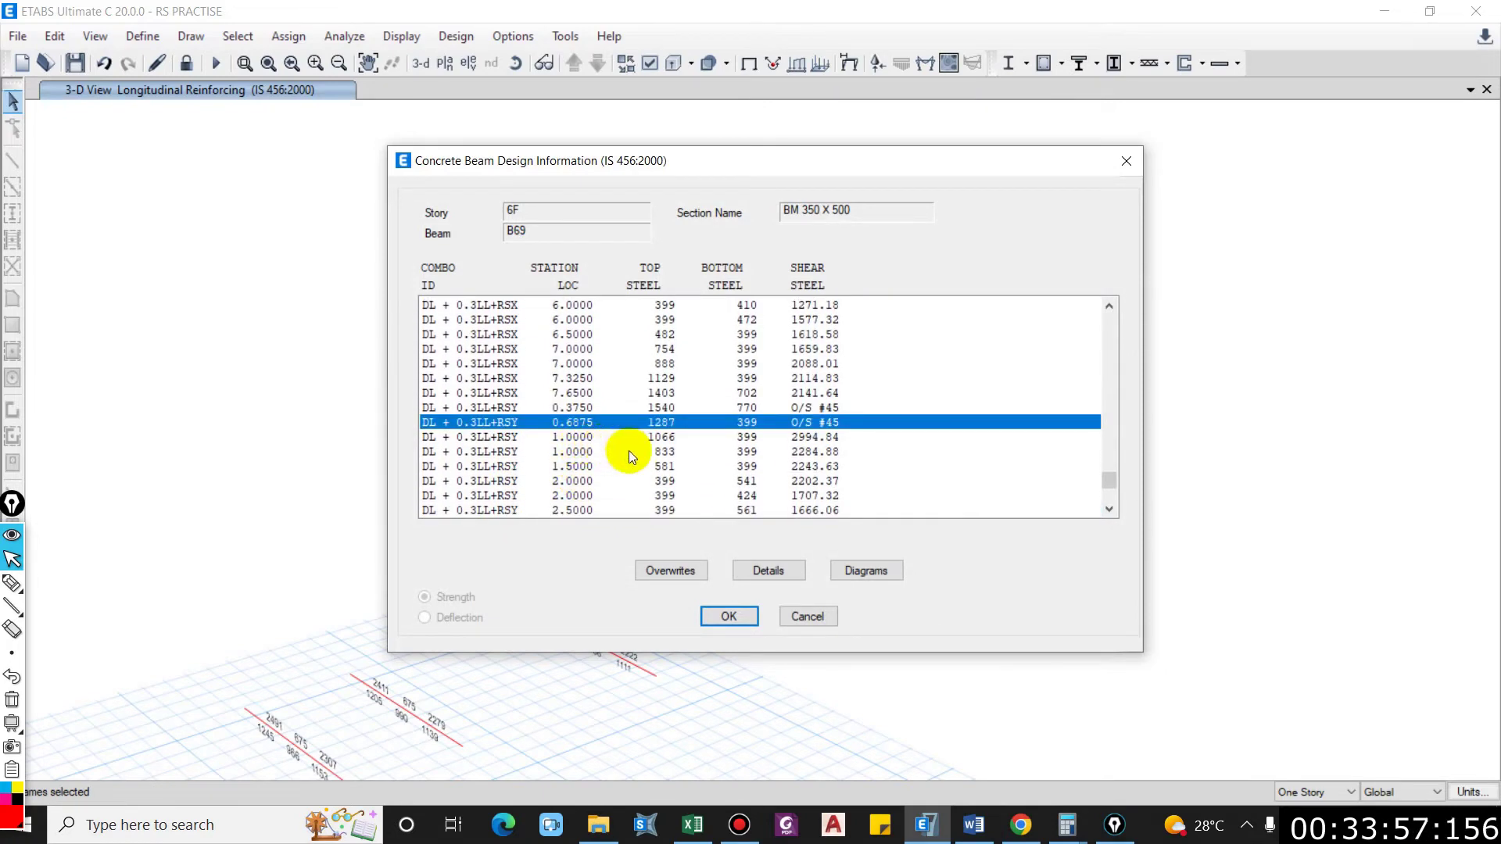
pyautogui.scroll(6, 735, 450)
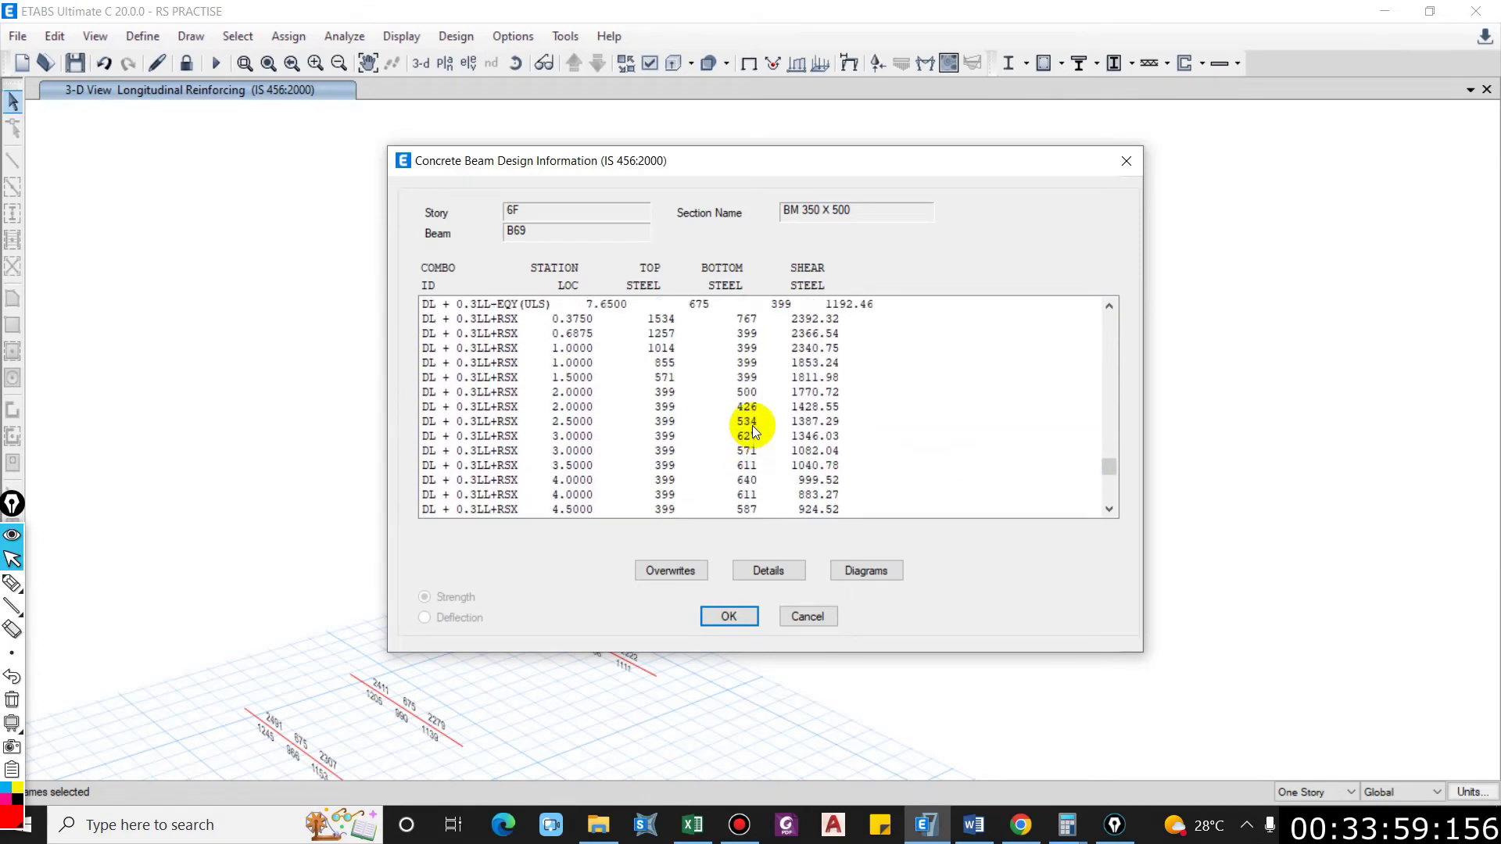
pyautogui.scroll(4, 753, 425)
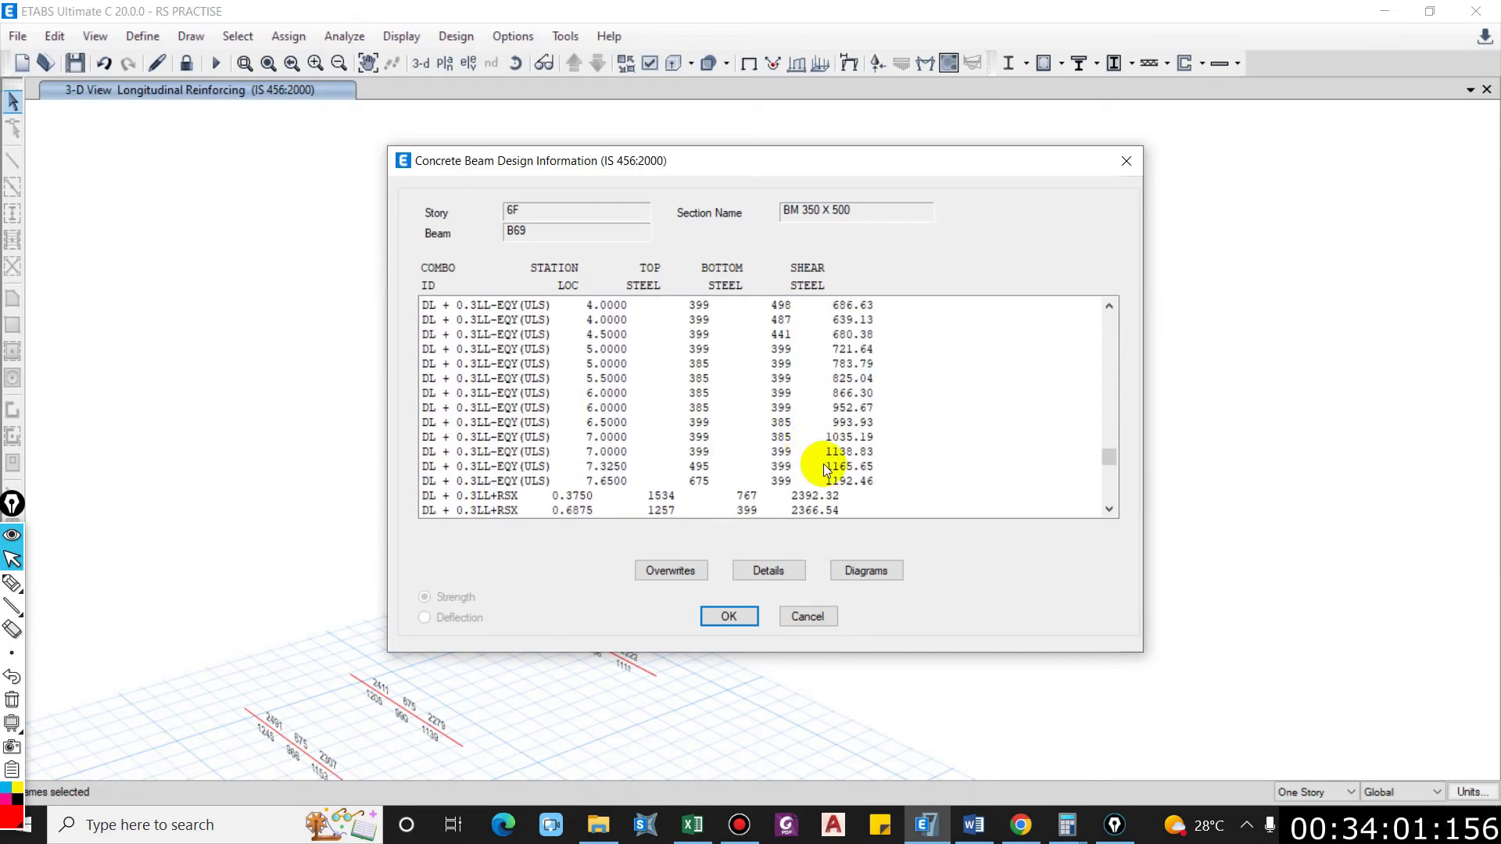
pyautogui.scroll(-8, 840, 474)
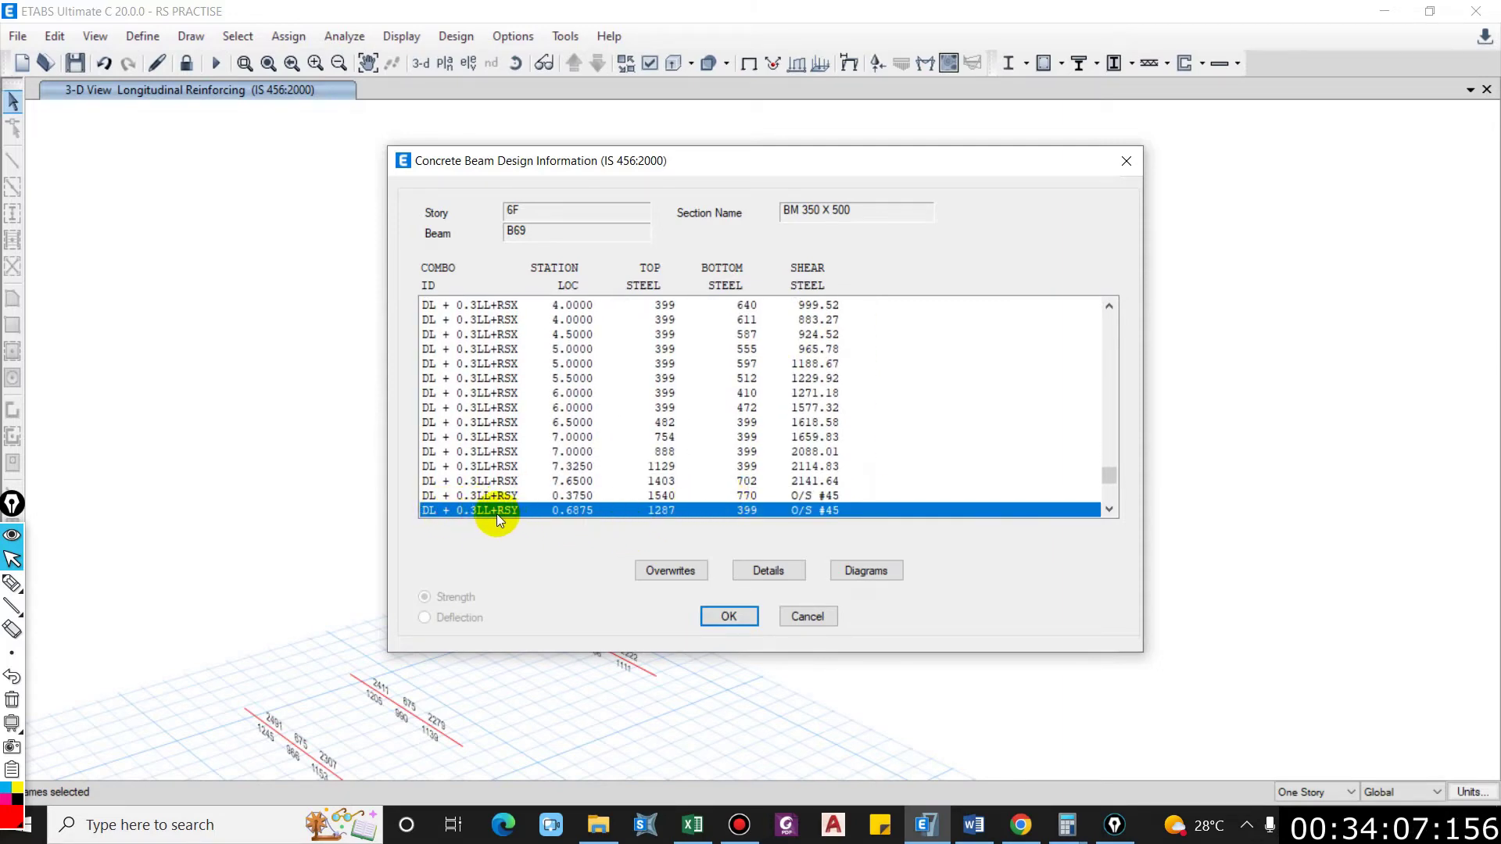
pyautogui.scroll(6, 494, 505)
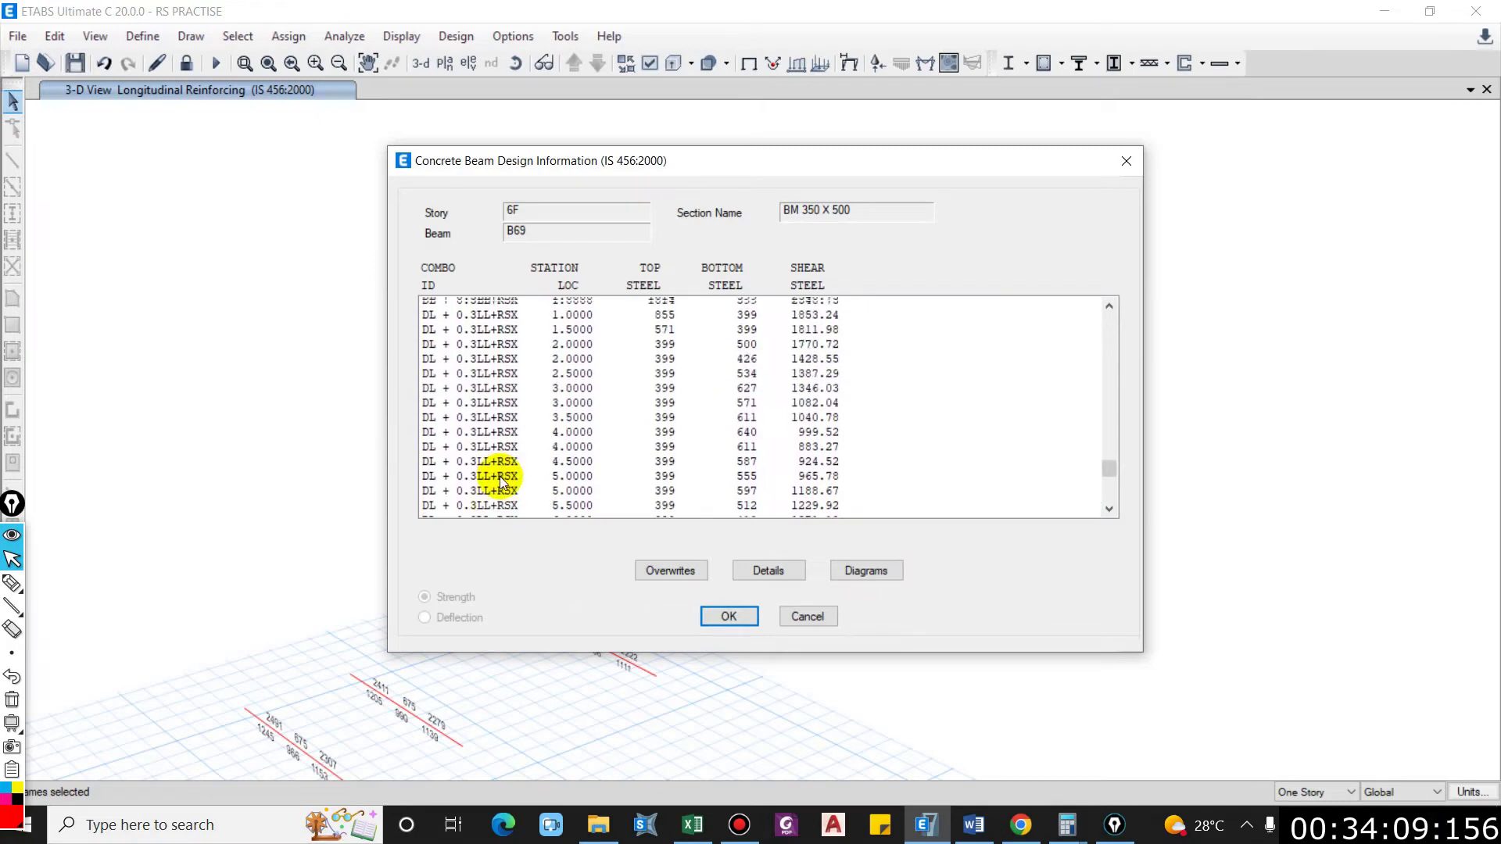
pyautogui.scroll(2, 508, 435)
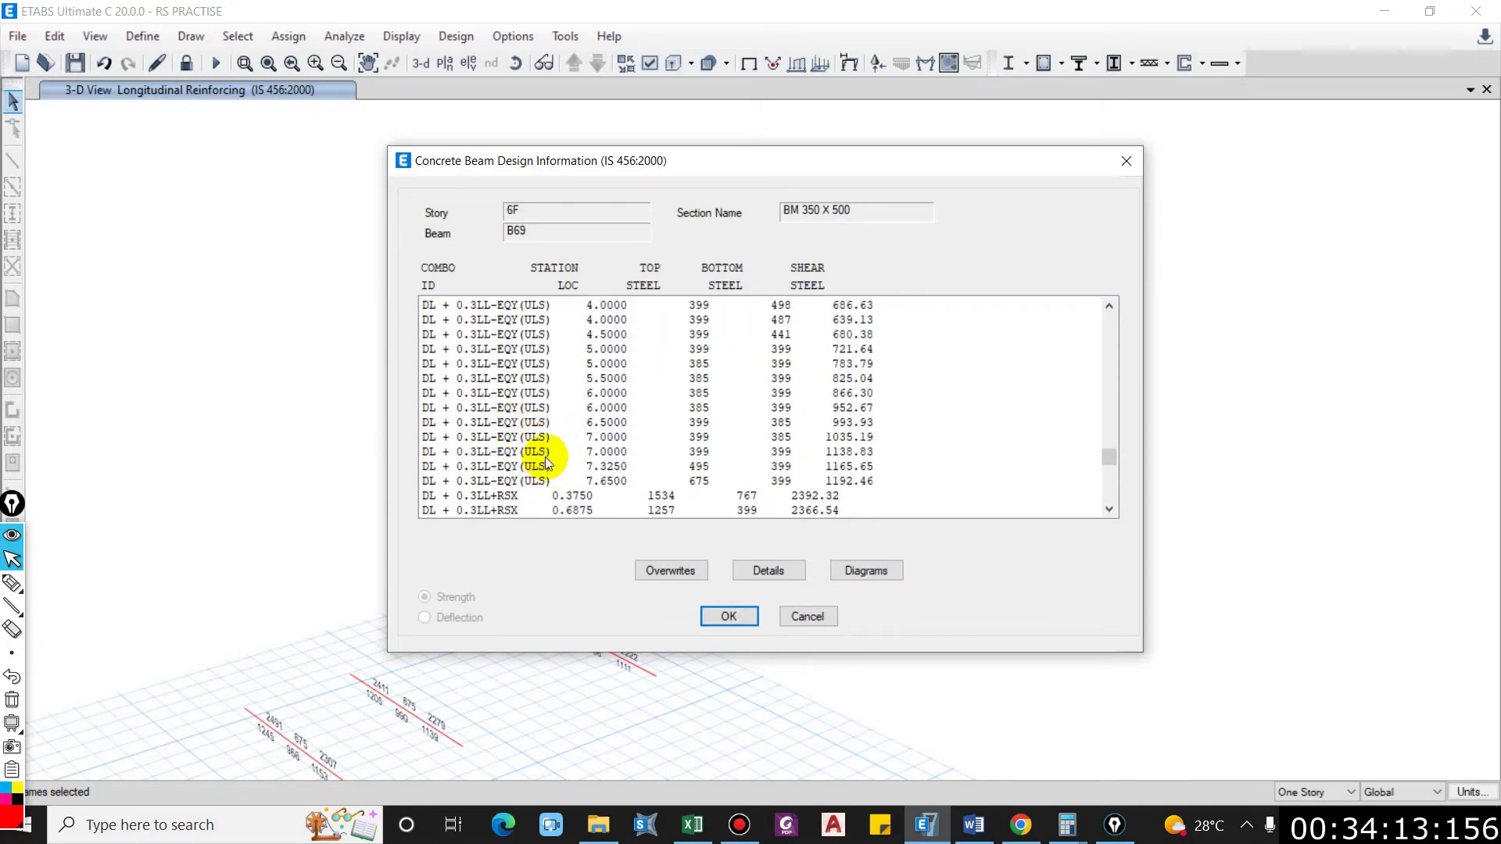
pyautogui.scroll(-5, 546, 462)
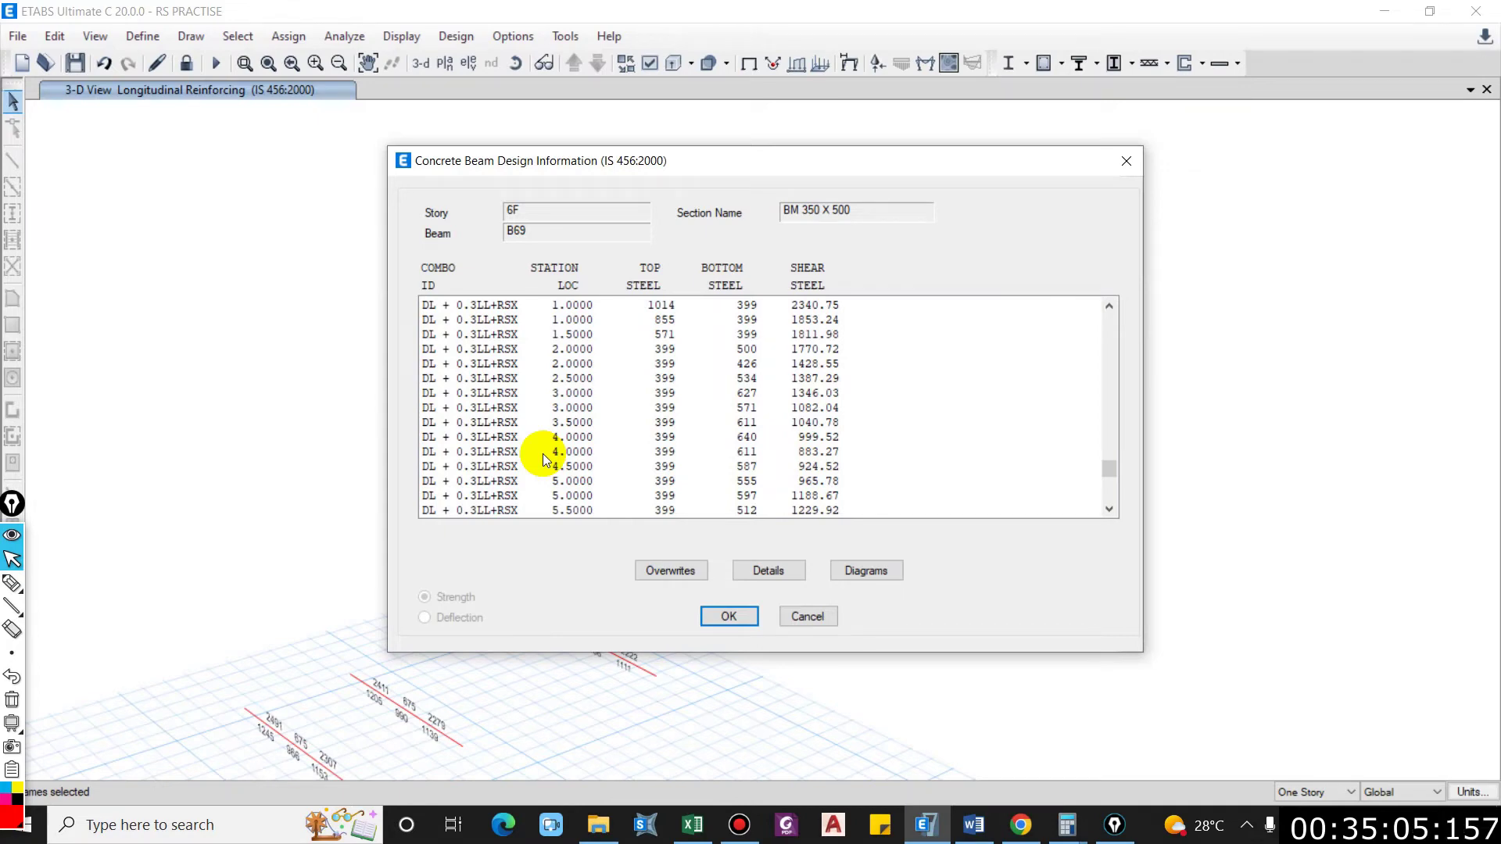
pyautogui.click(832, 616)
# Step: Show all objects in the 3-D view again and examine beam B74's design information on story 2F, closing it without changes
pyautogui.rightClick(812, 317)
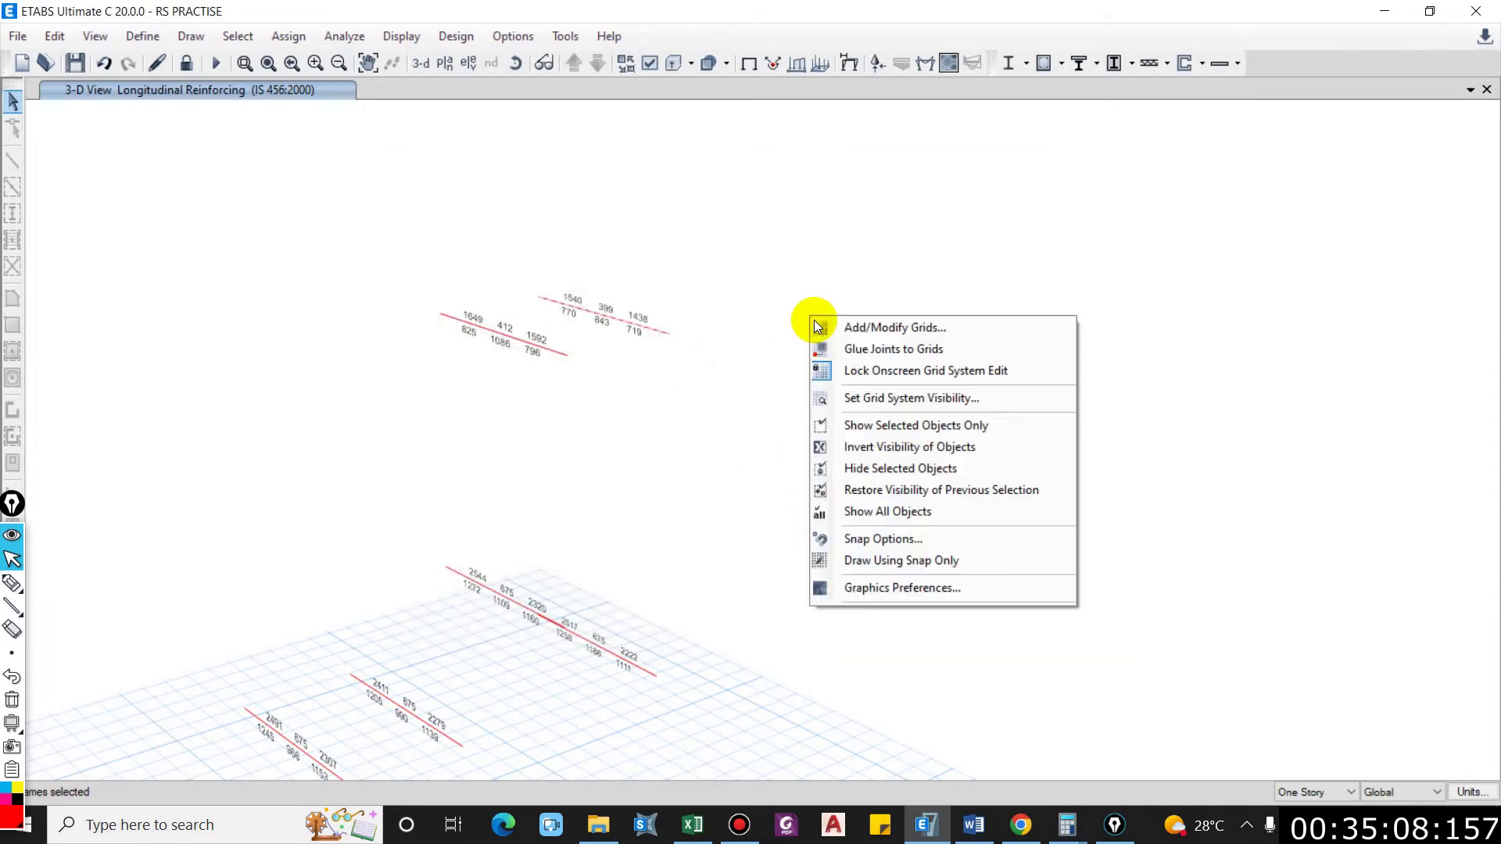
pyautogui.click(900, 509)
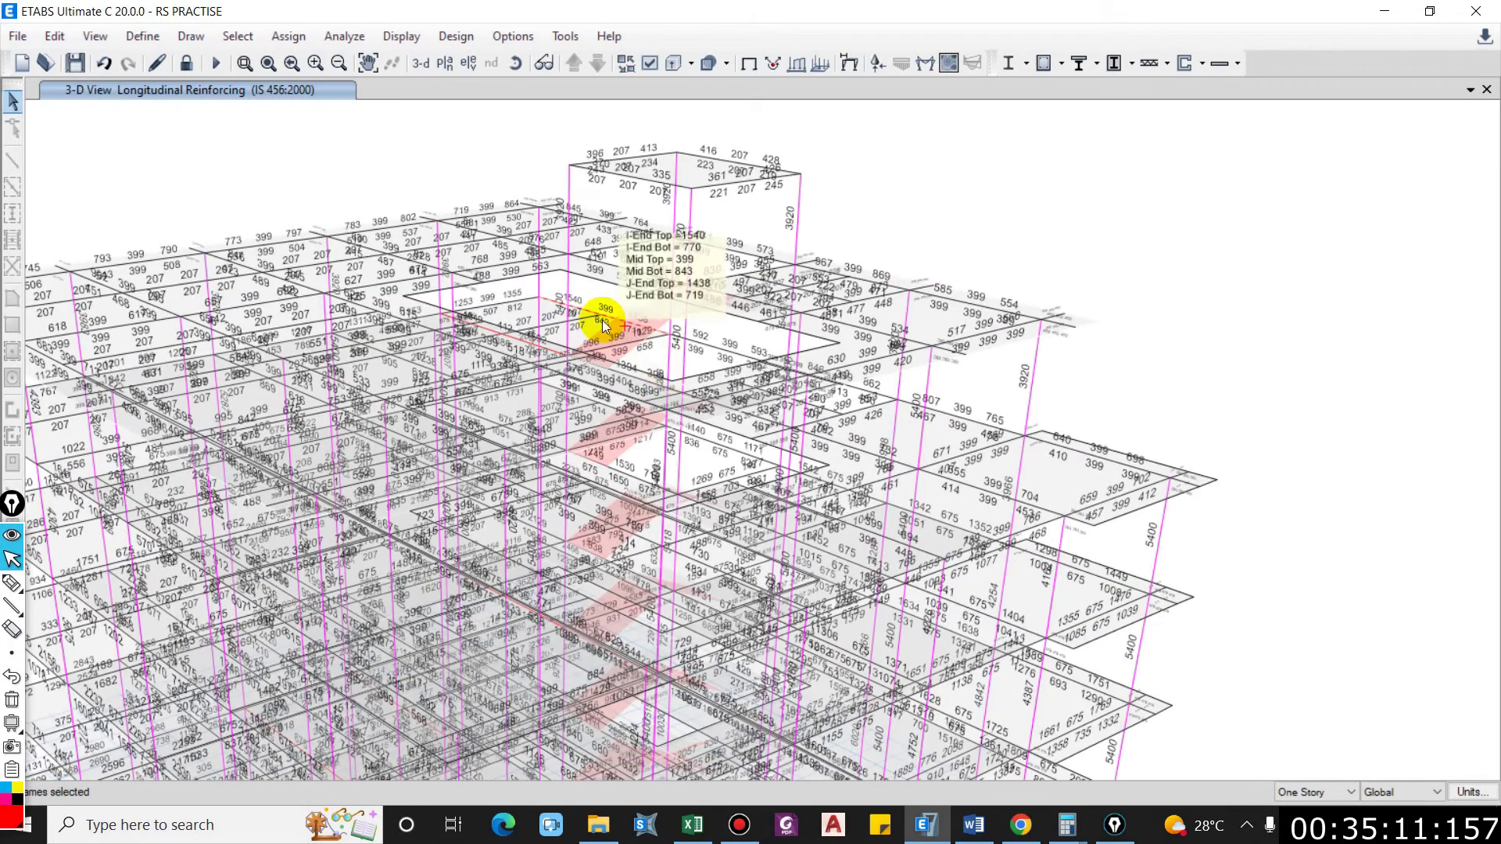
pyautogui.rightClick(590, 308)
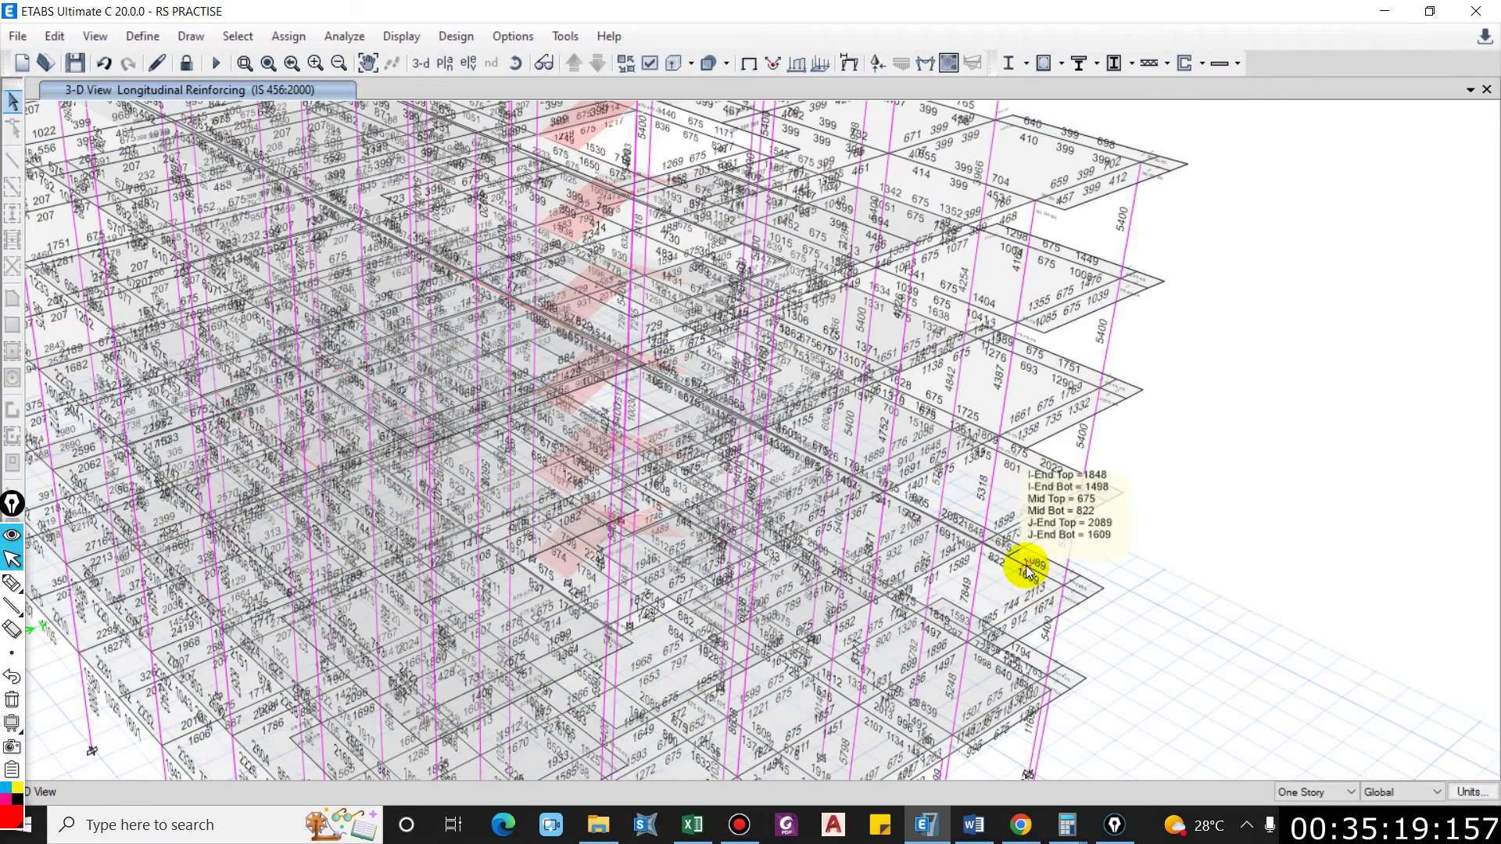
pyautogui.rightClick(1031, 568)
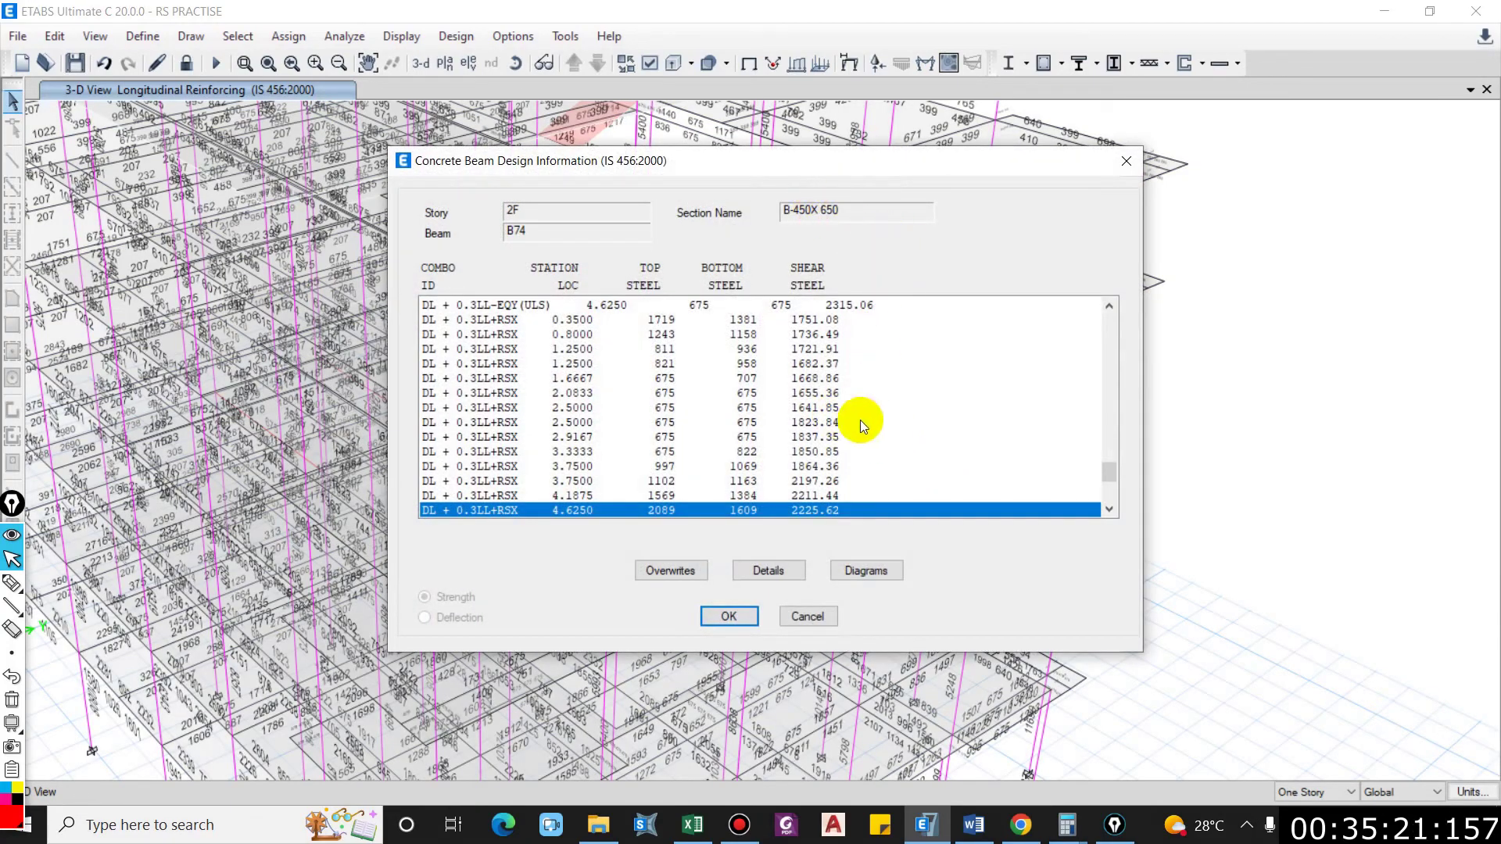
pyautogui.click(808, 616)
pyautogui.scroll(3, 878, 429)
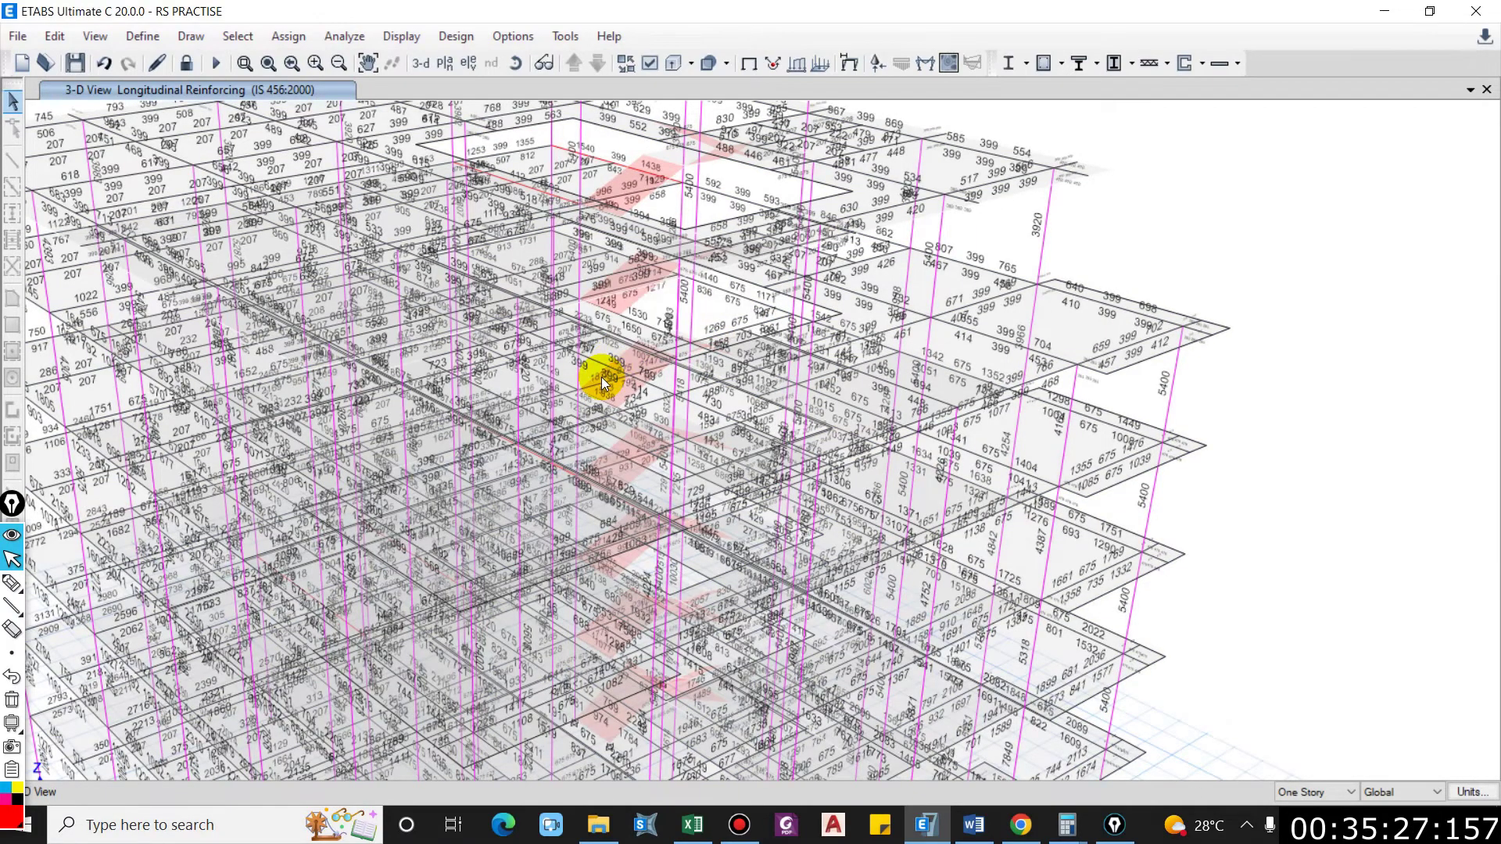
# Step: Clear the reinforcement display from the 3-D view and unlock the model, allowing its analysis results to be deleted
pyautogui.click(155, 63)
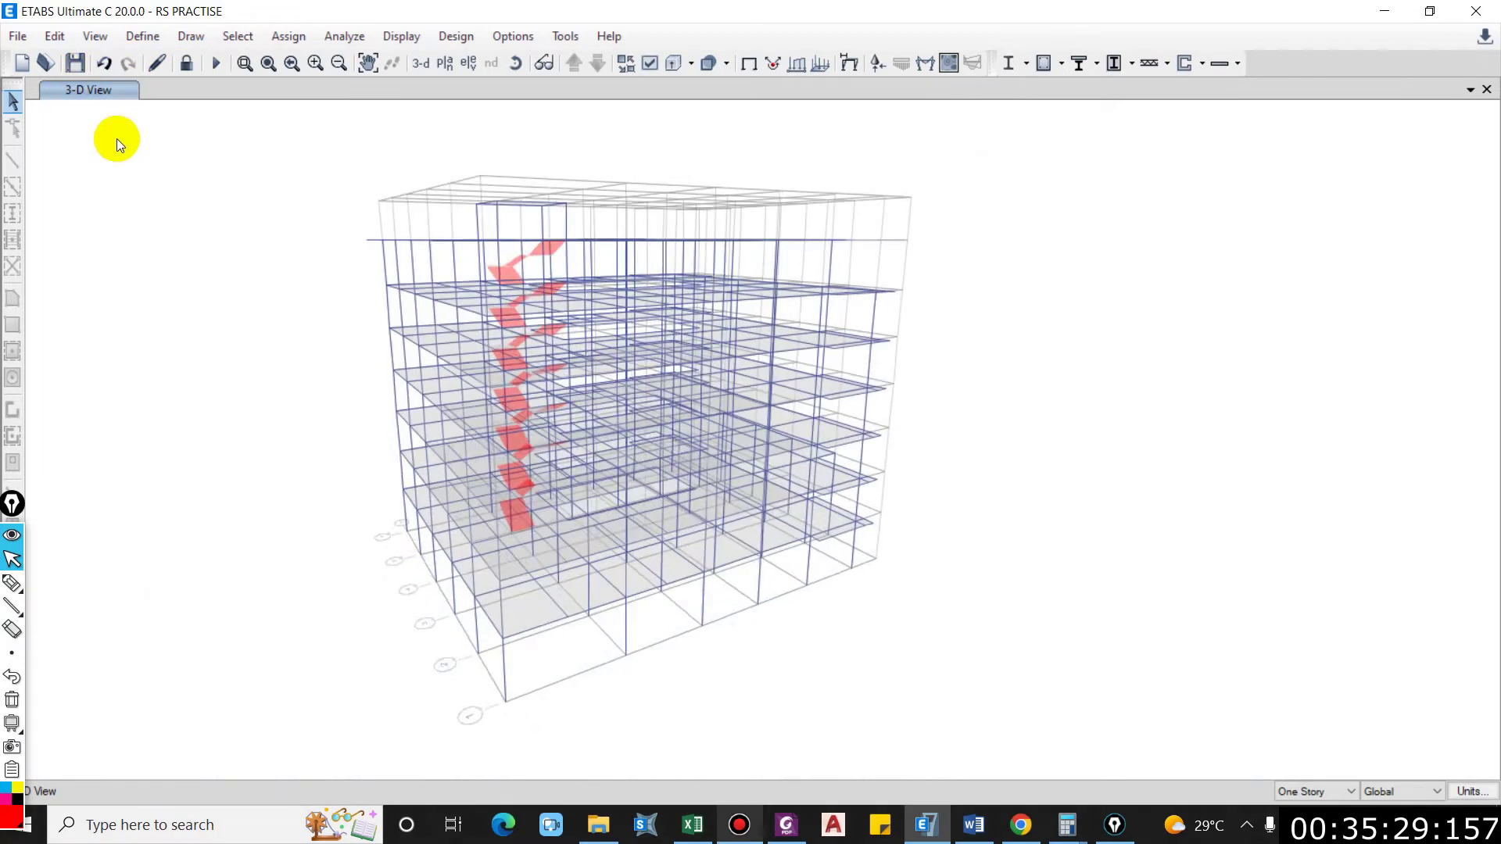
pyautogui.click(199, 72)
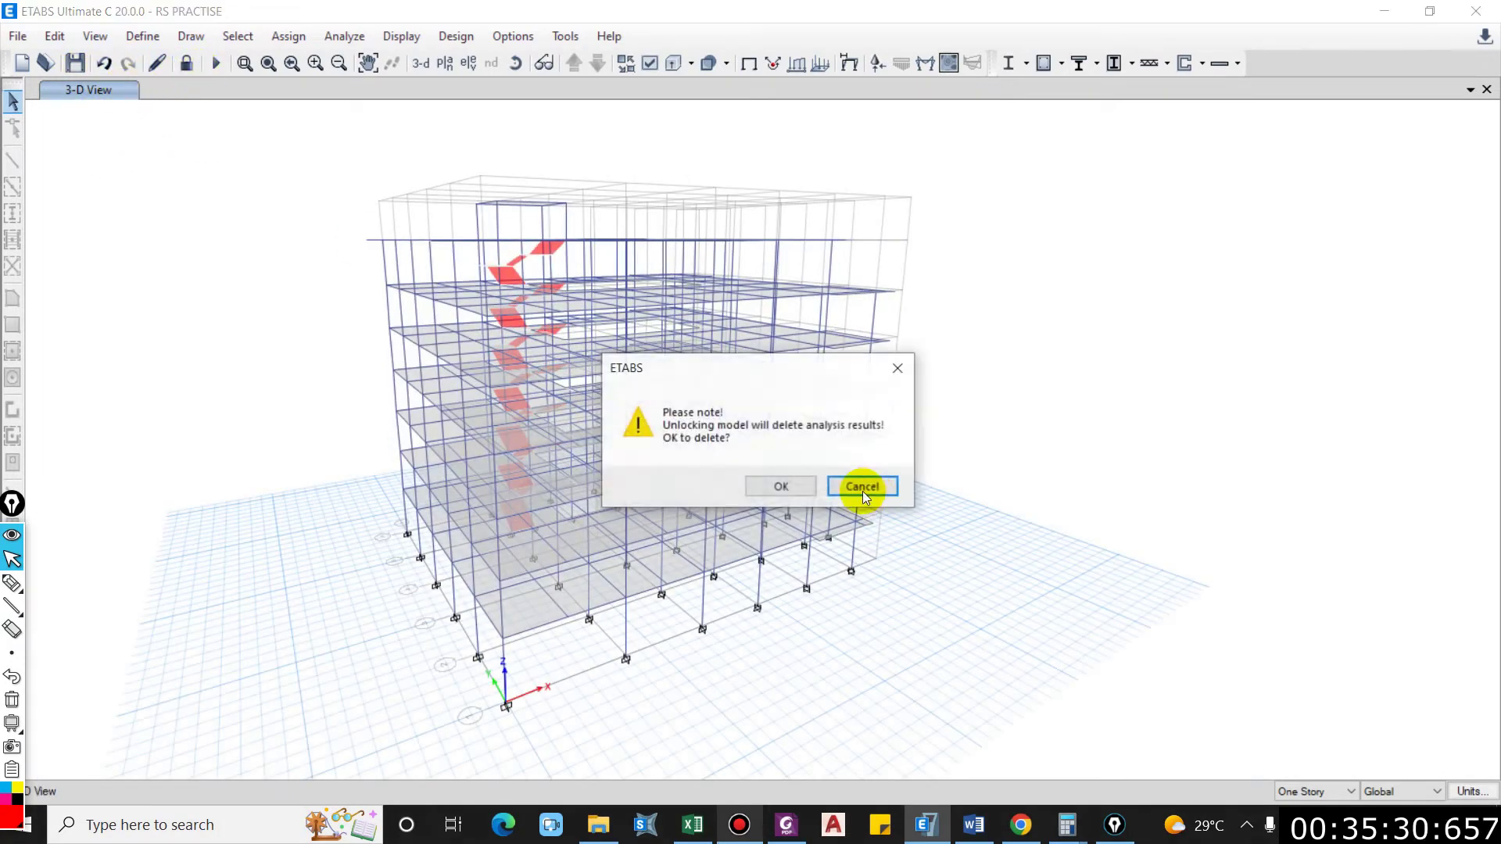
pyautogui.click(776, 478)
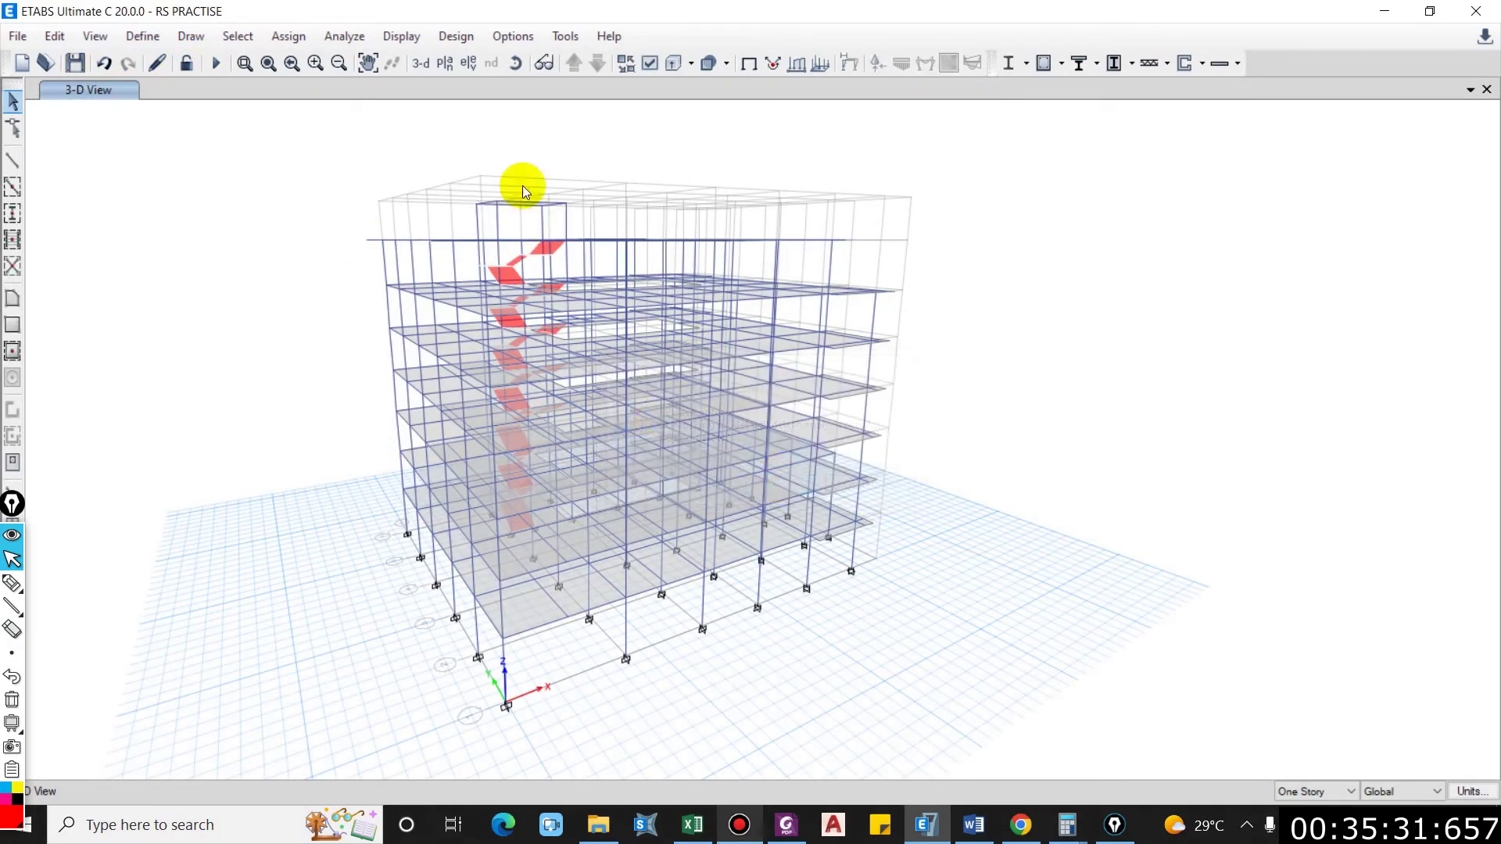
# Step: Check the defined frame sections for BM 350 X 500 and close the list without changes
pyautogui.click(142, 36)
pyautogui.moveTo(336, 94)
pyautogui.click(485, 110)
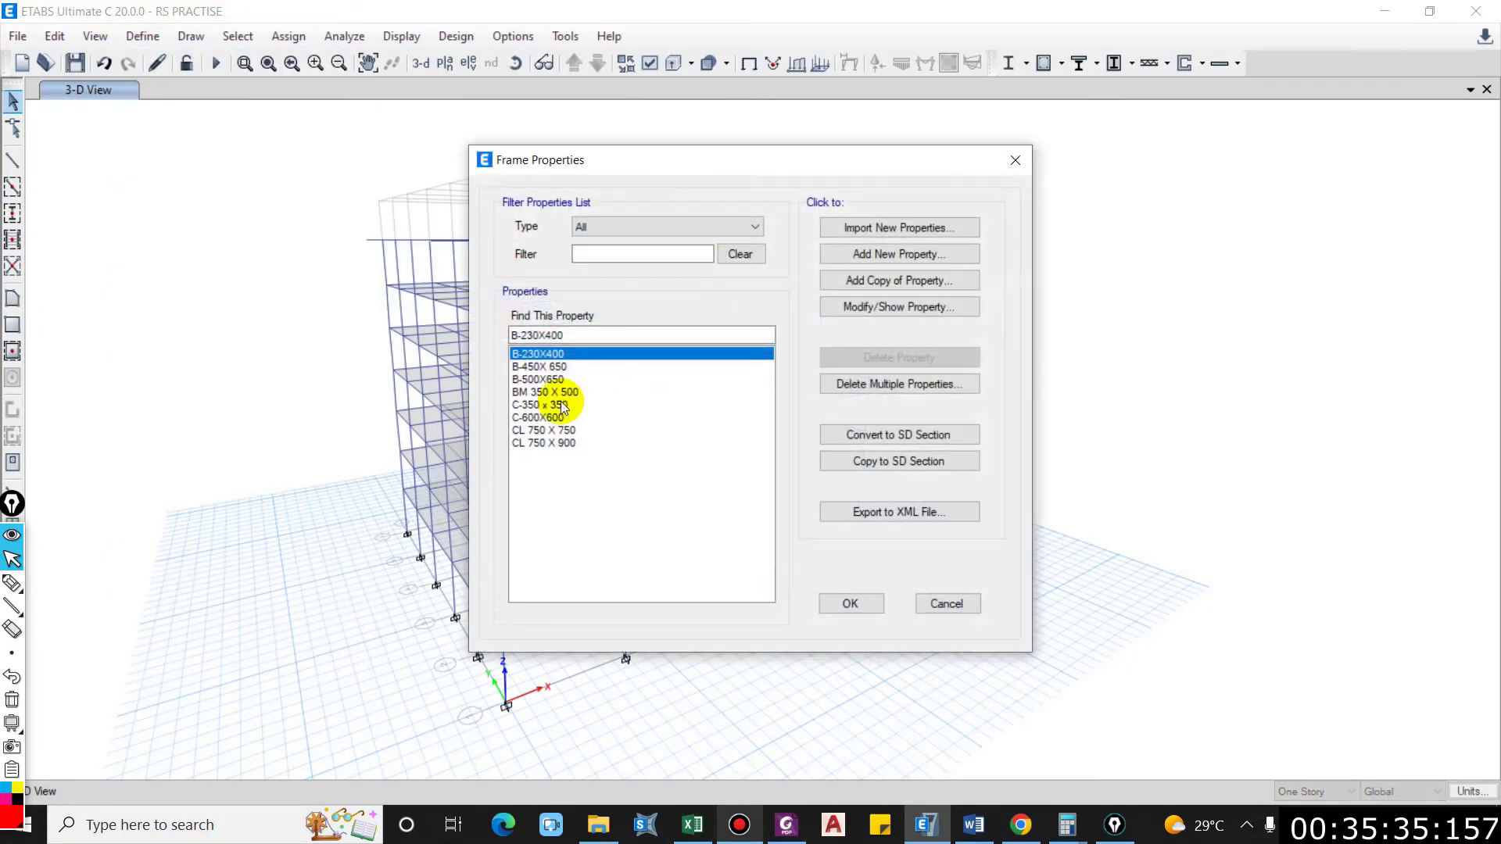
pyautogui.click(545, 391)
pyautogui.click(932, 604)
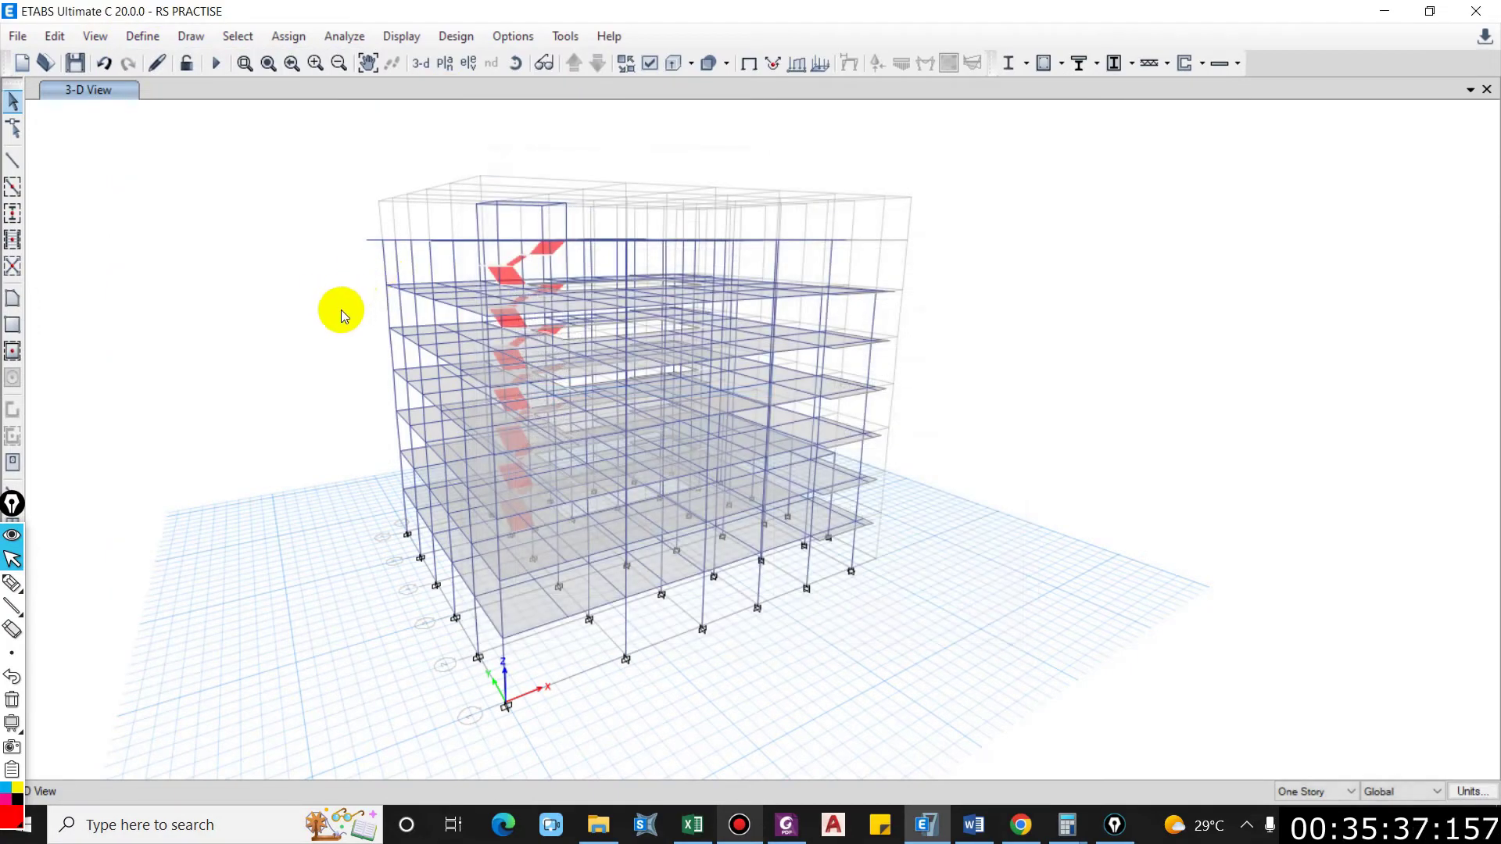
# Step: Select all frames that use the BM 350 X 500 section property
pyautogui.keyDown('shift'); pyautogui.moveTo(341, 310); pyautogui.dragTo(266, 330, button='middle'); pyautogui.keyUp('shift')
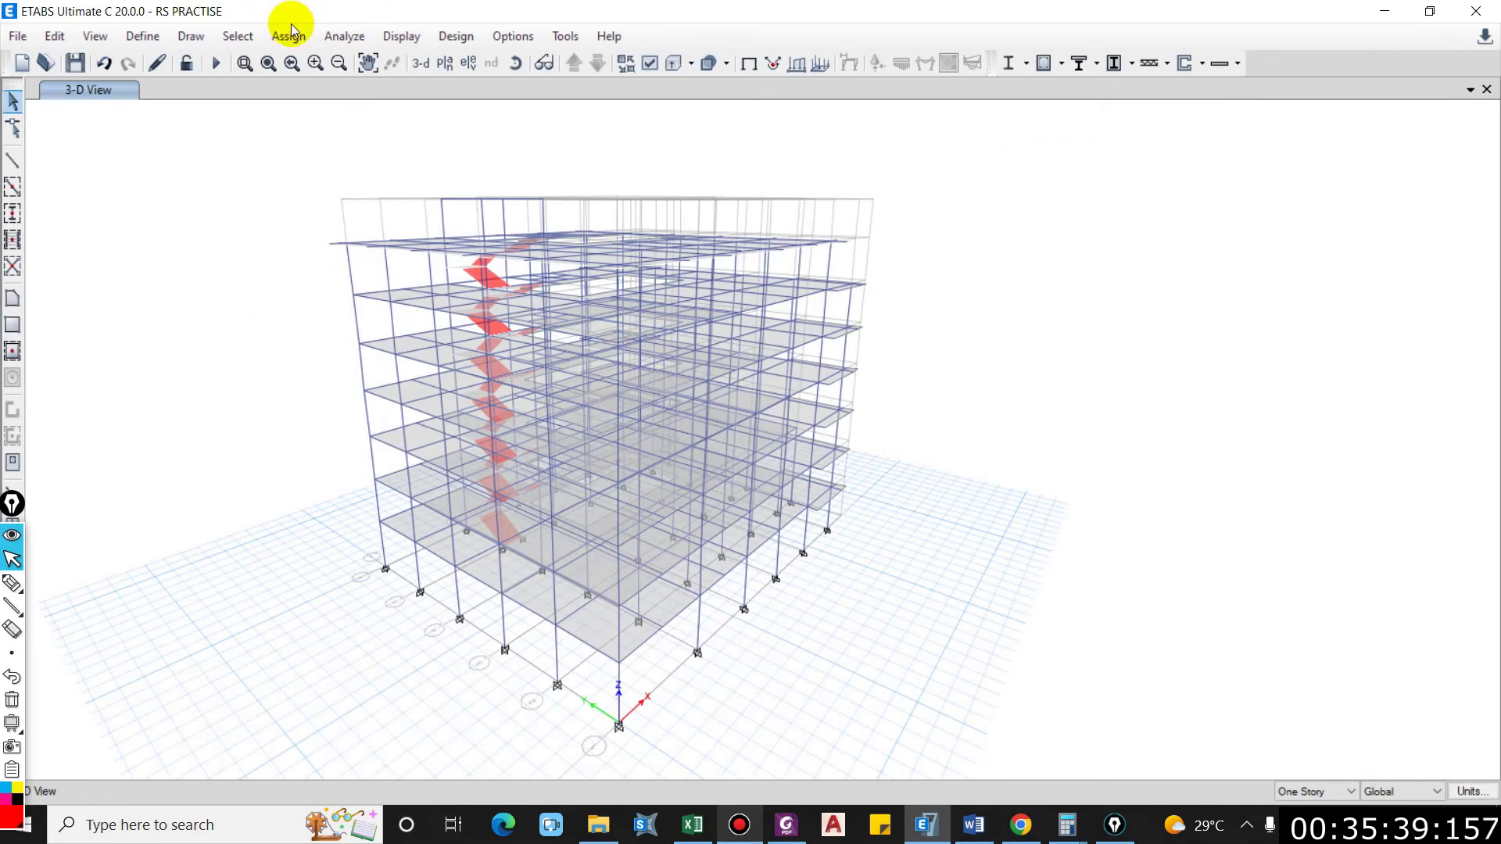
pyautogui.click(232, 35)
pyautogui.moveTo(391, 62)
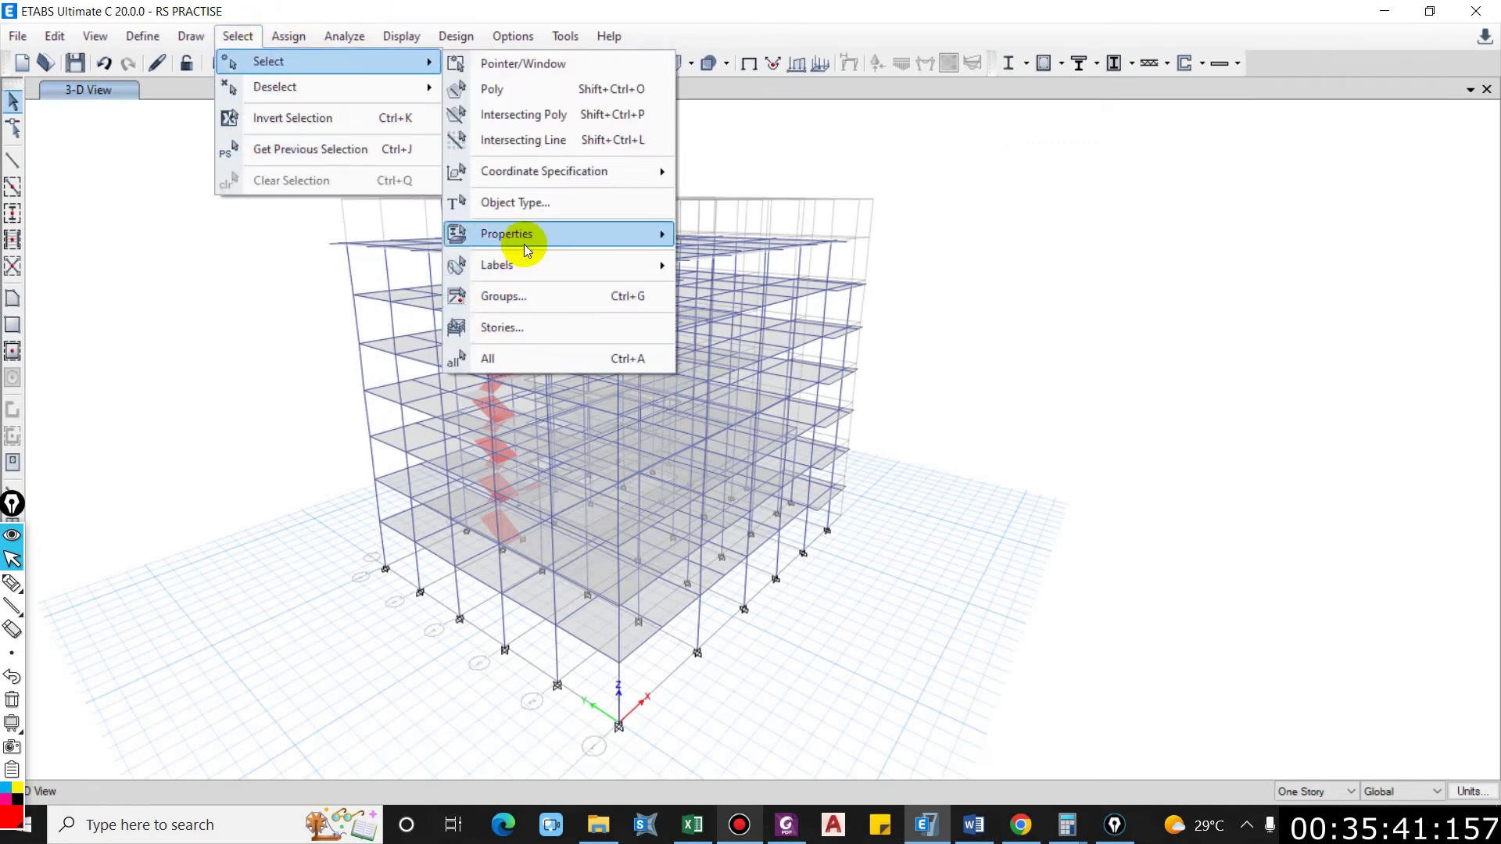
pyautogui.moveTo(520, 235)
pyautogui.click(740, 262)
pyautogui.moveTo(757, 189); pyautogui.dragTo(1183, 215)
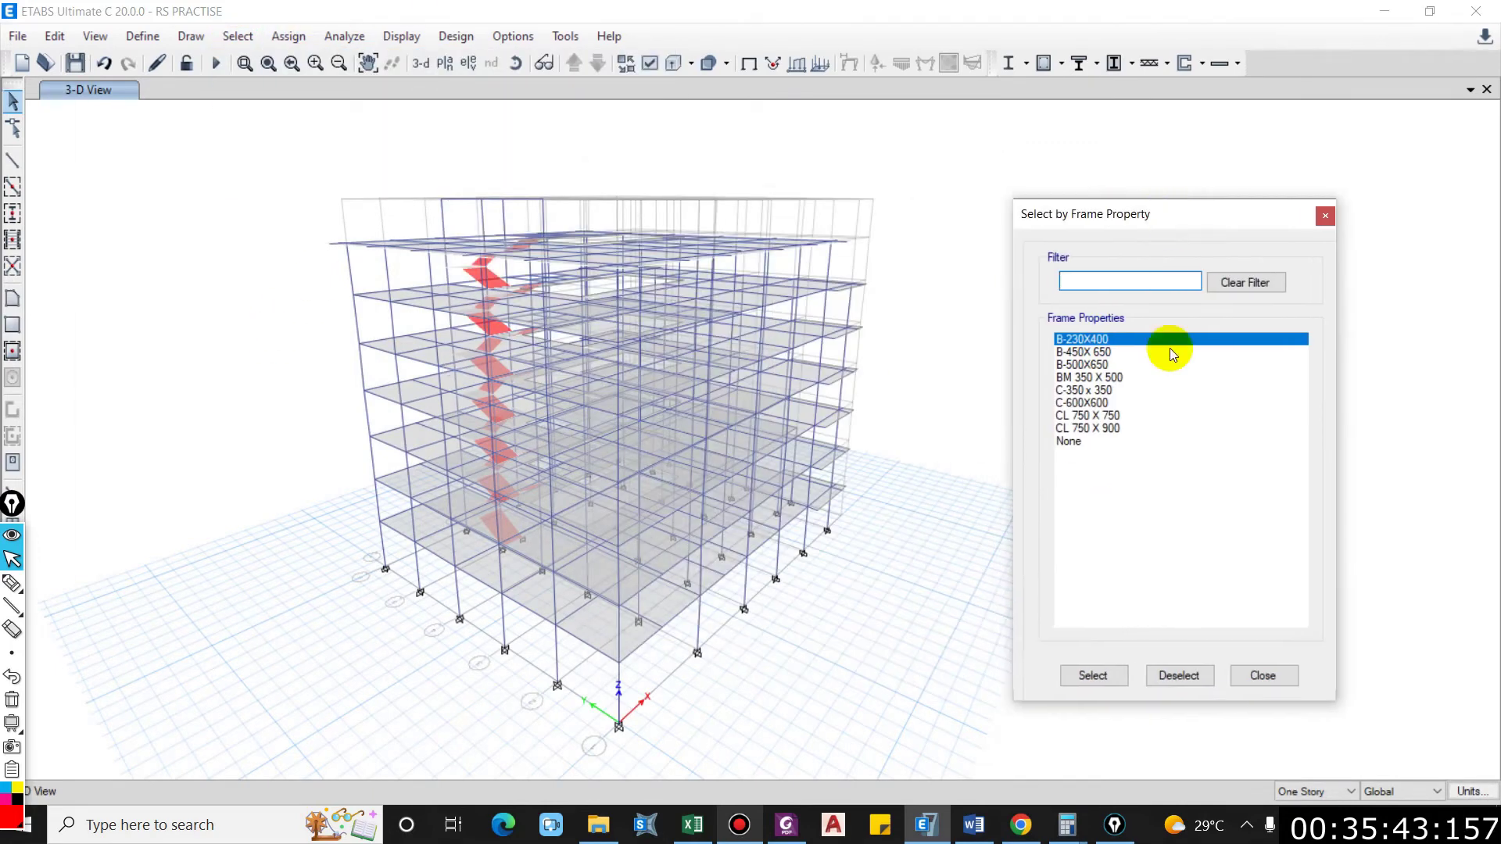
pyautogui.click(1114, 378)
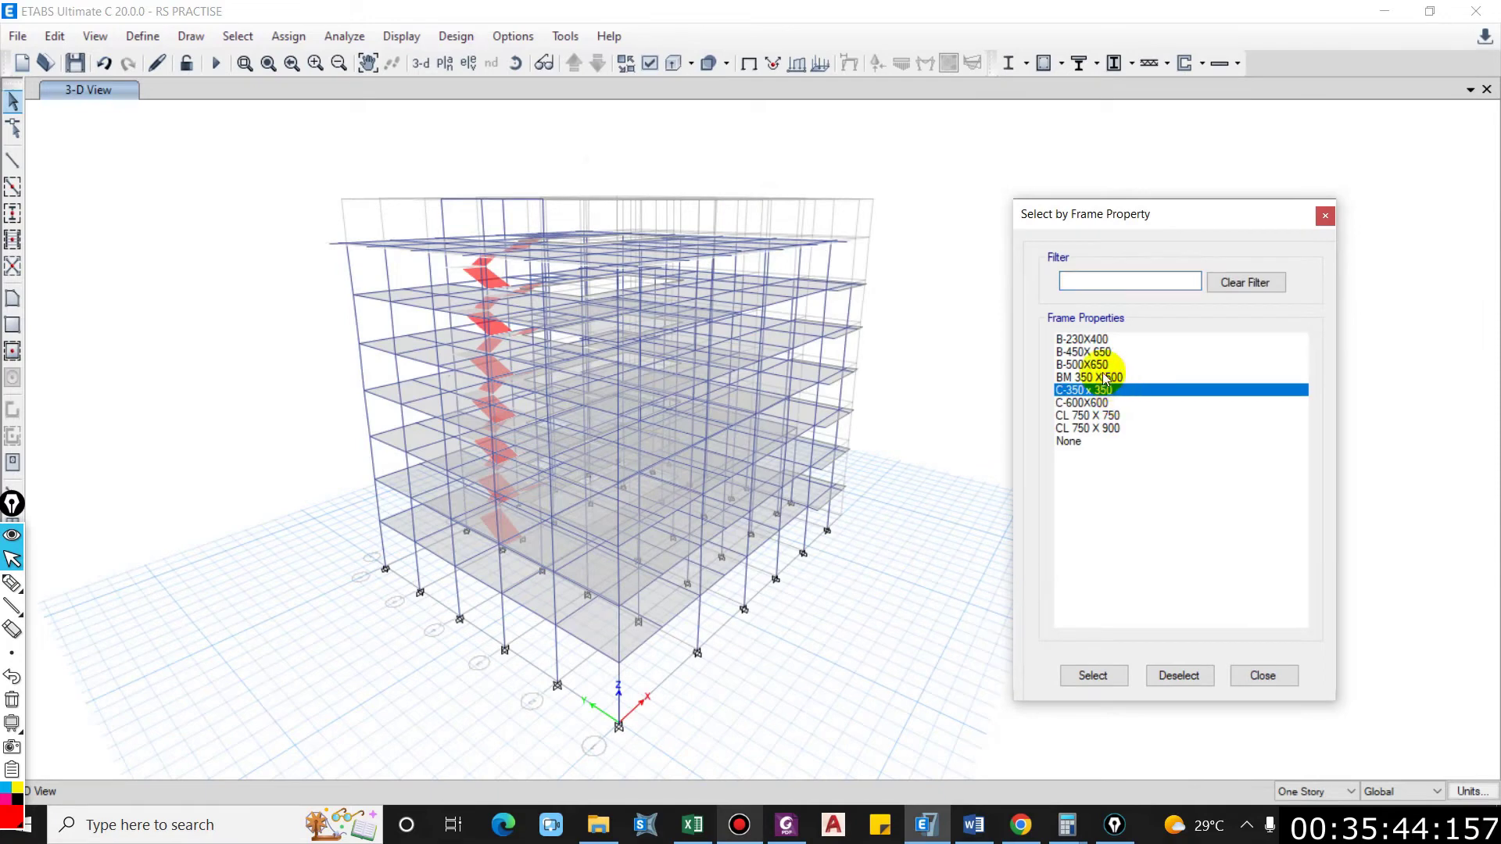
pyautogui.click(1118, 677)
# Step: Assign the B-450X 650 frame section to the selected beams and finish selecting by property
pyautogui.click(281, 36)
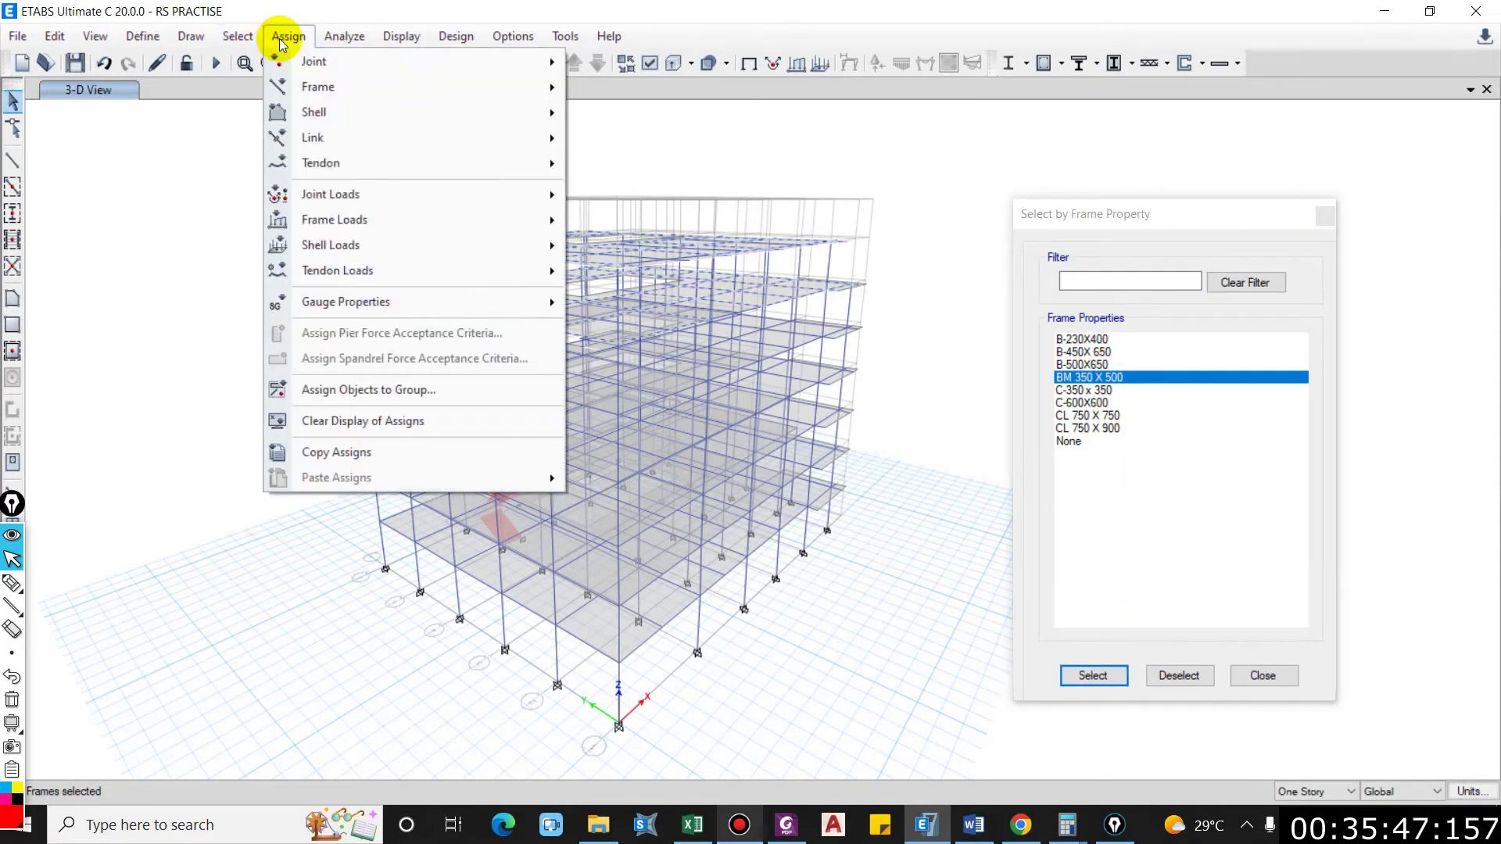
pyautogui.moveTo(328, 88)
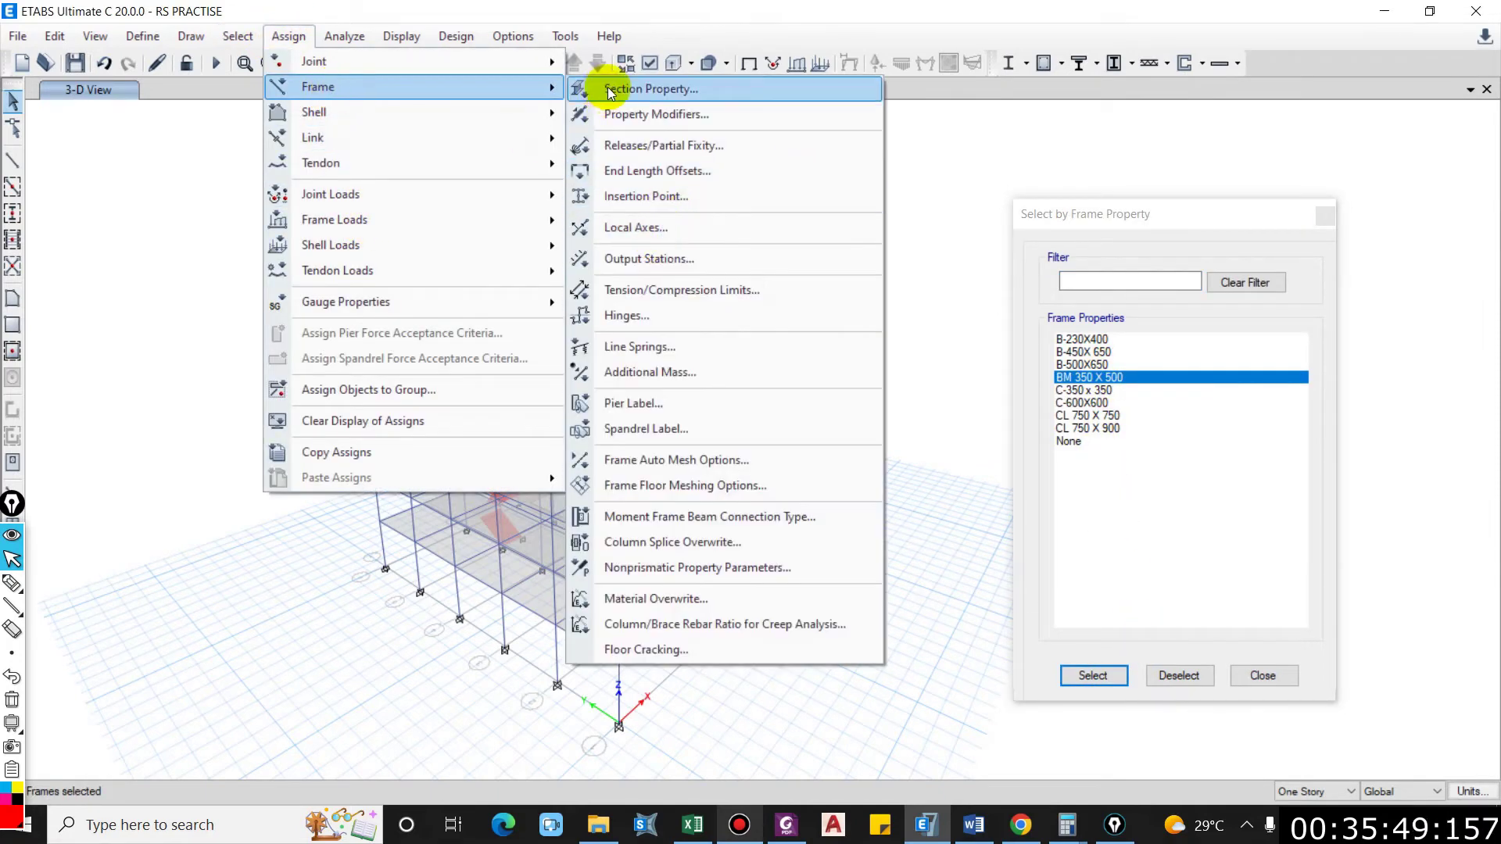
pyautogui.click(608, 62)
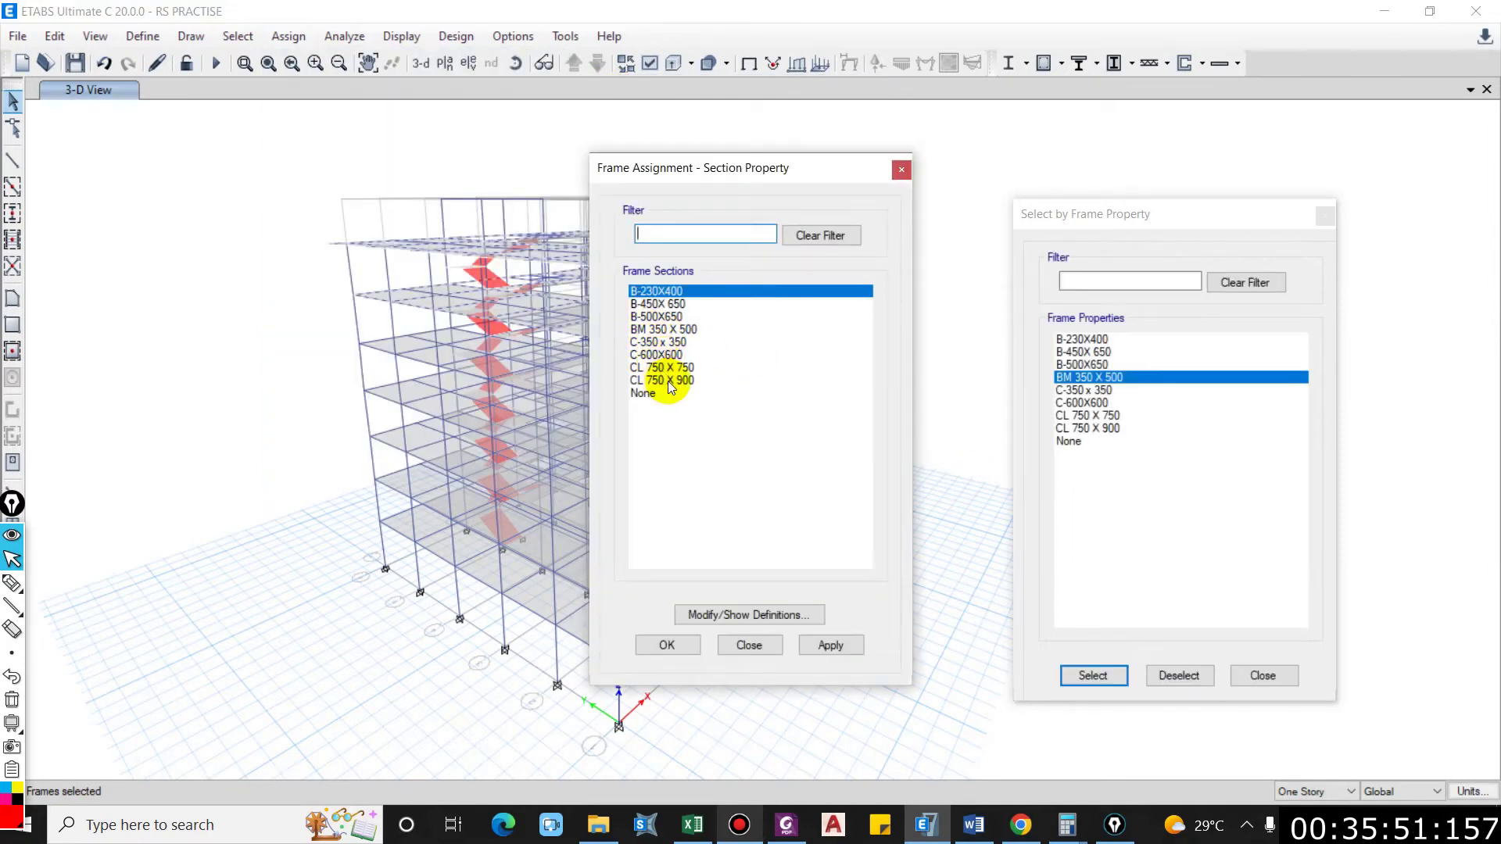
pyautogui.click(661, 303)
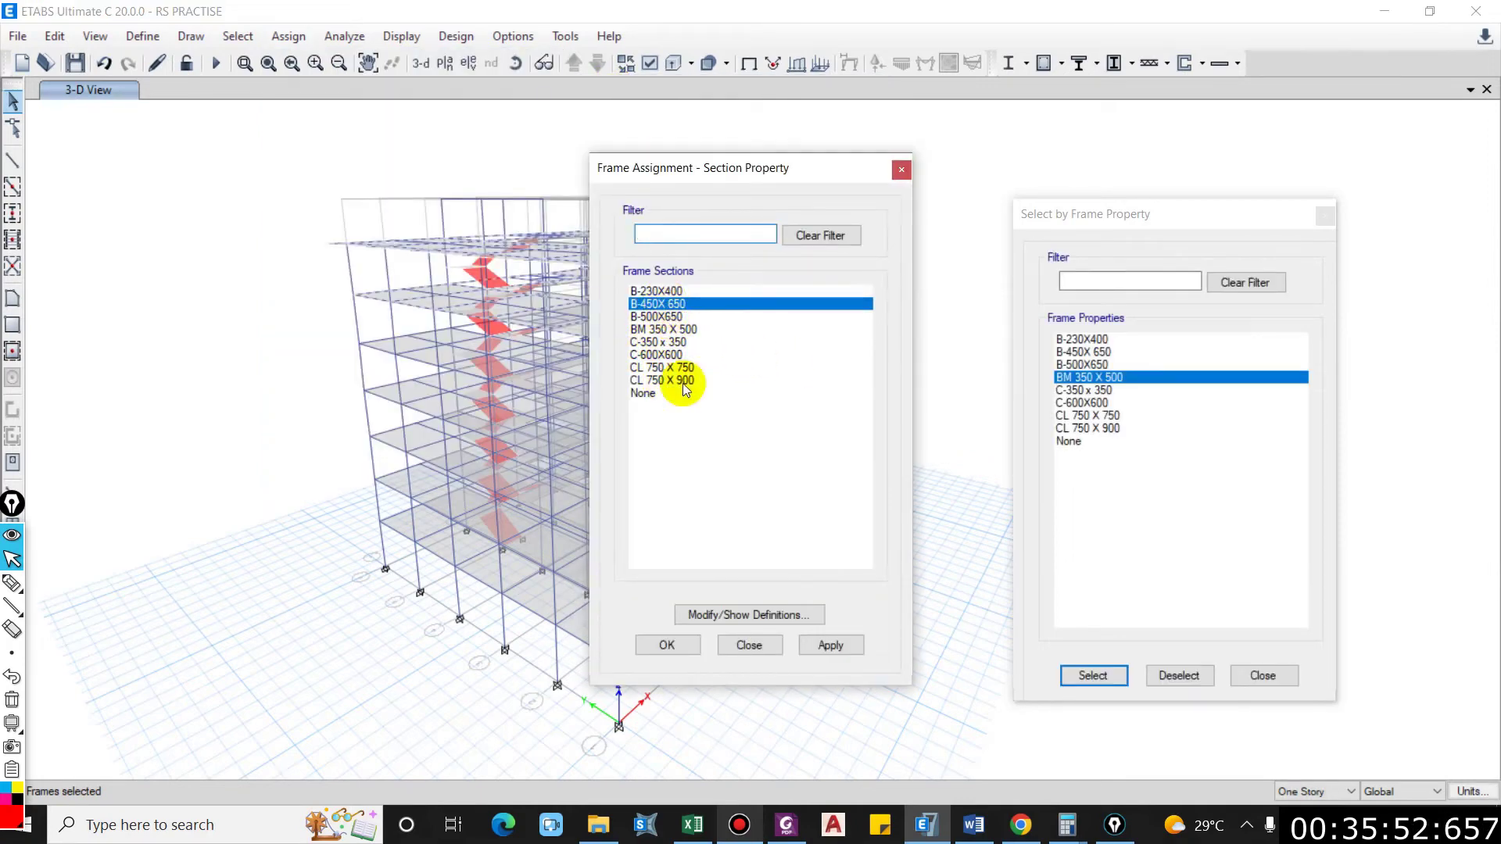
pyautogui.click(838, 649)
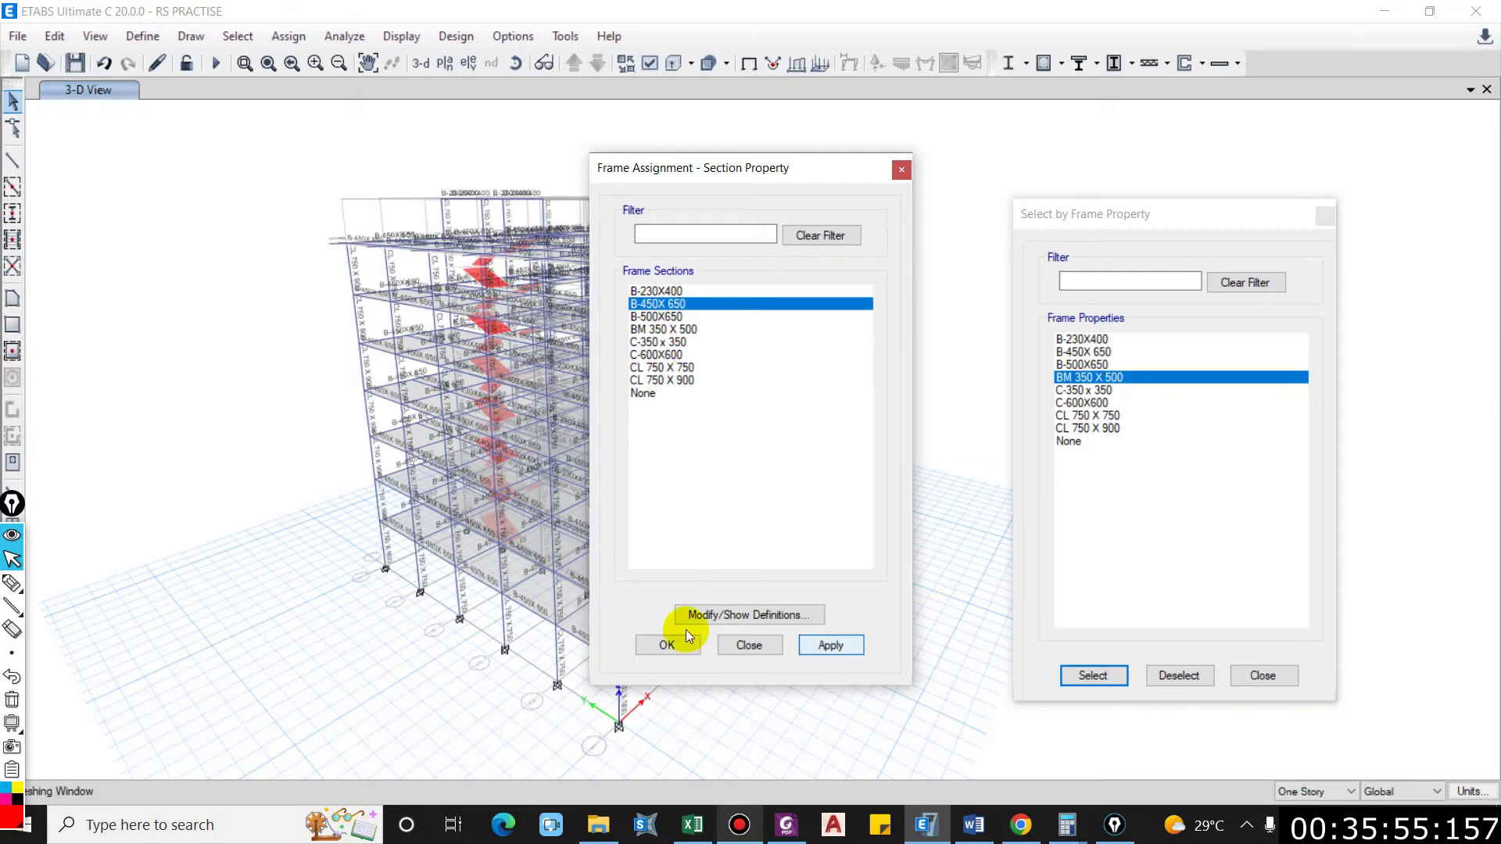
pyautogui.click(666, 646)
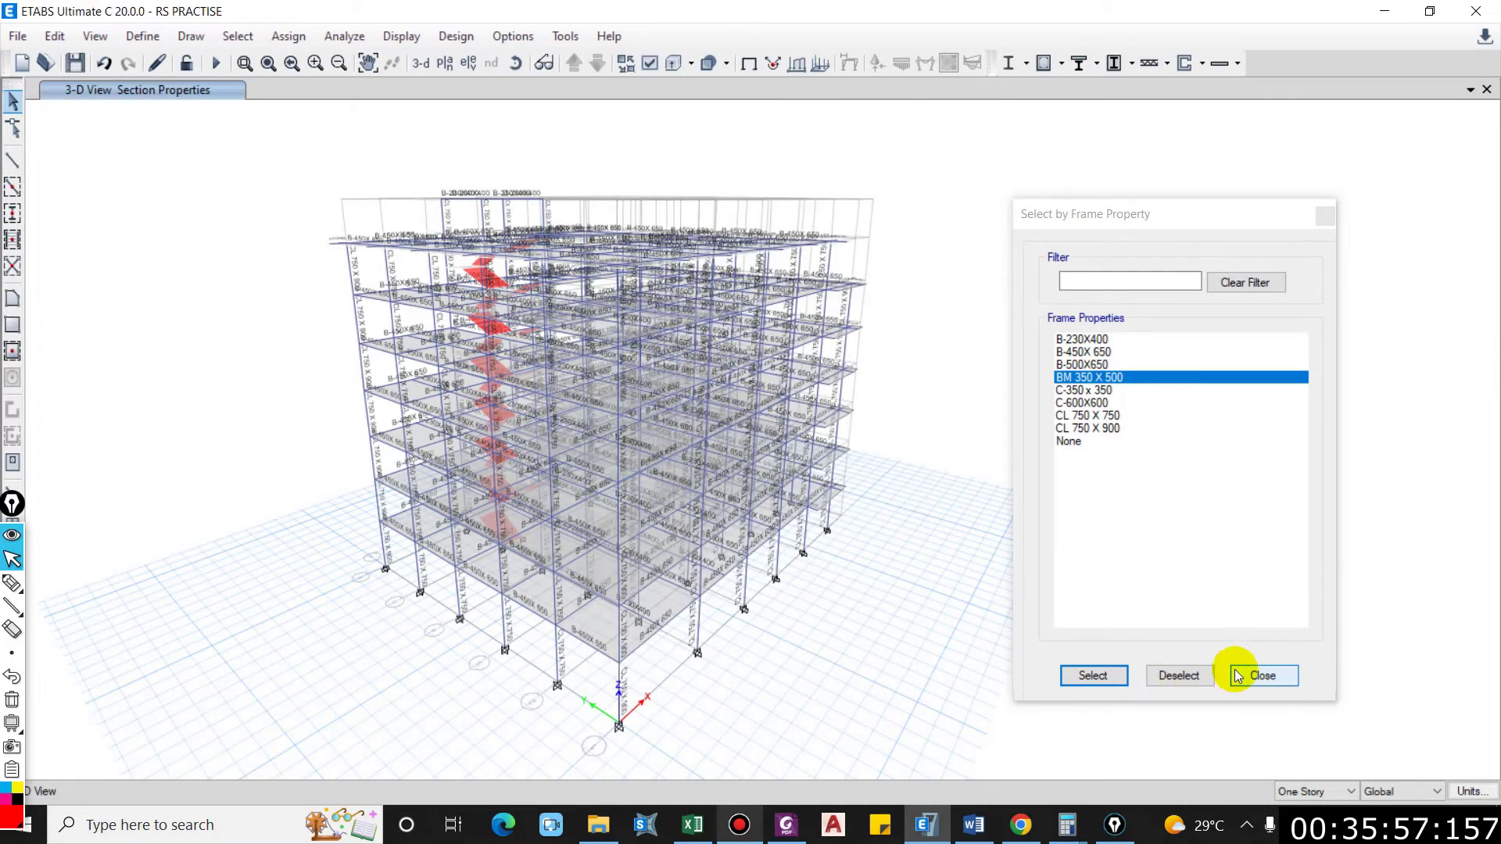
pyautogui.click(1263, 676)
# Step: Run the analysis of the model with the revised beam sections
pyautogui.click(219, 64)
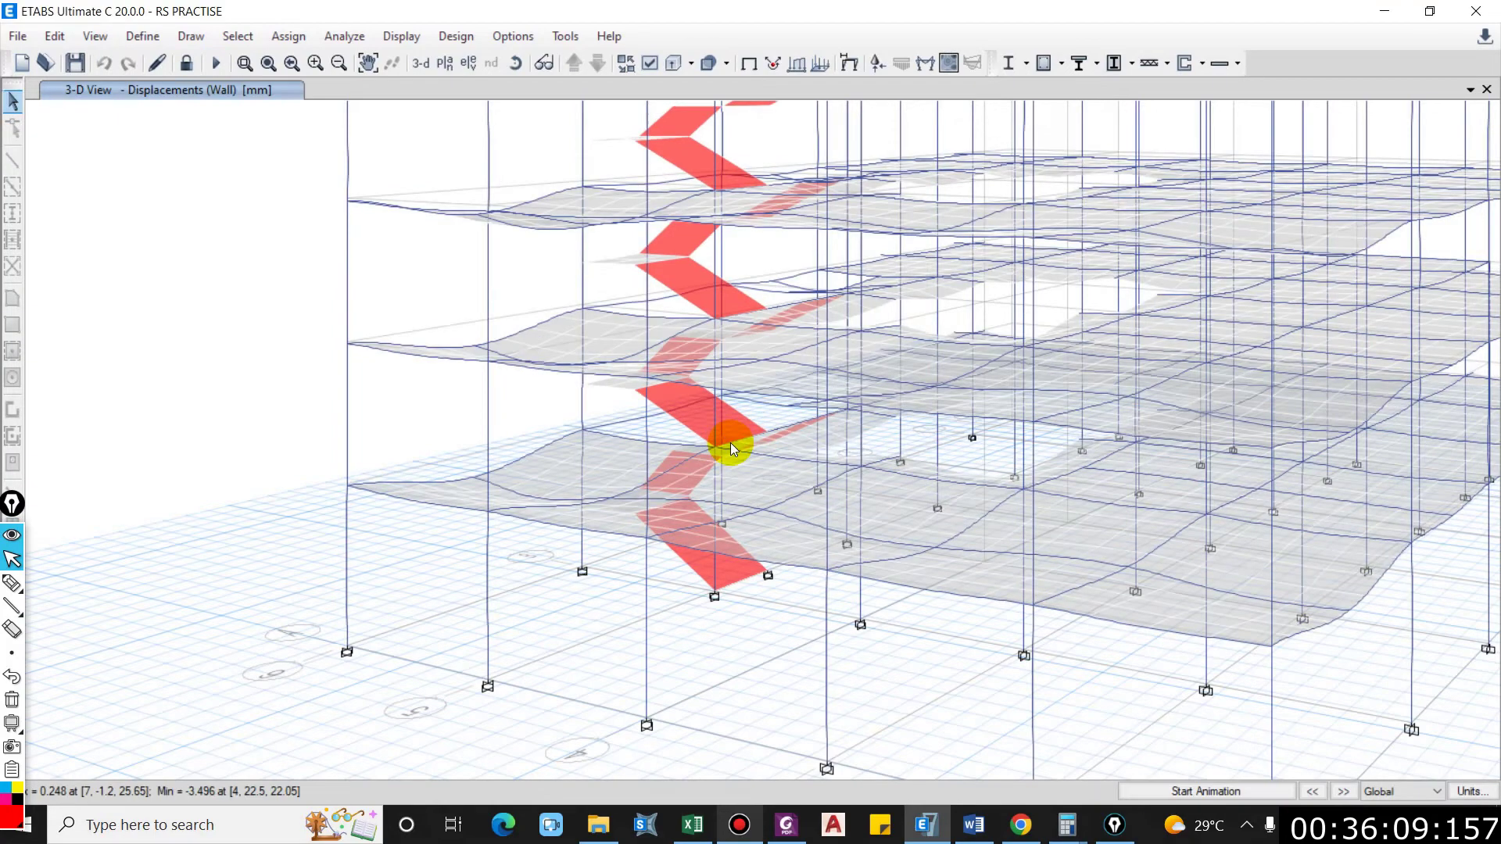
pyautogui.scroll(-5, 890, 306)
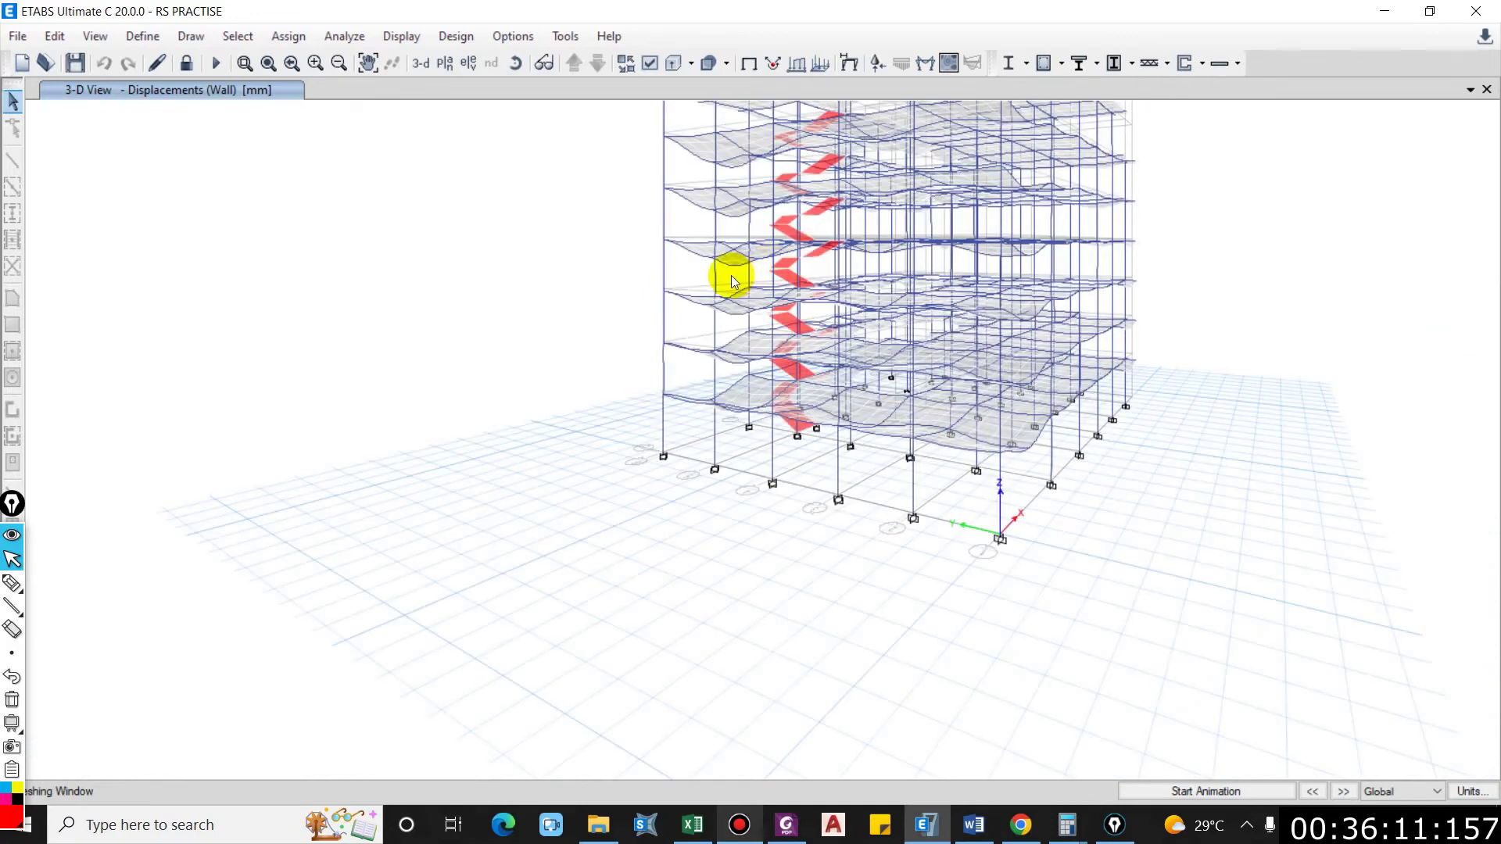
# Step: Run the concrete frame design and verify whether all members pass the check with the revised beams
pyautogui.click(1044, 64)
pyautogui.click(1045, 64)
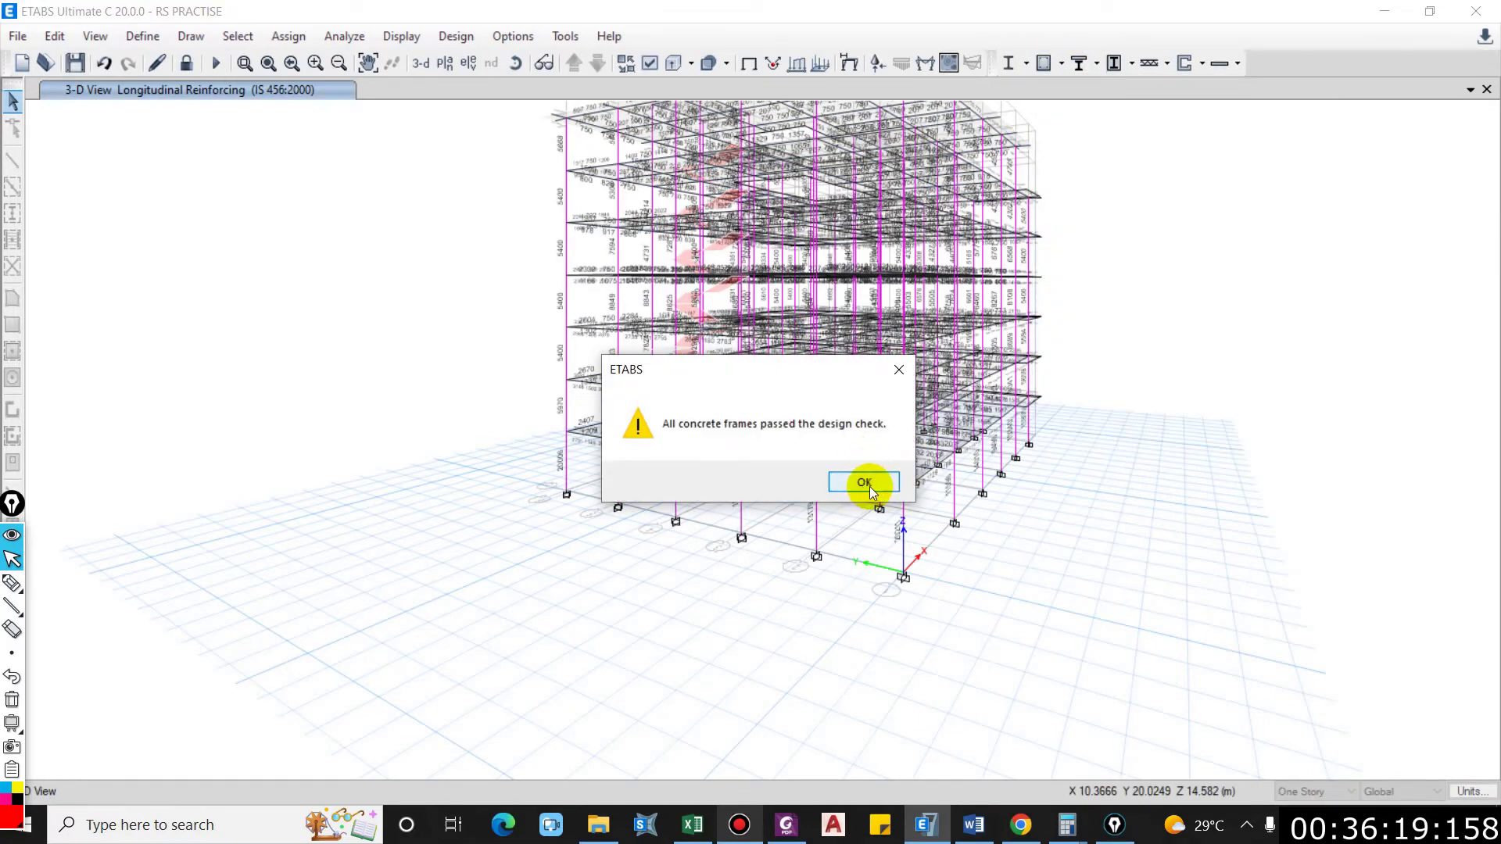
pyautogui.click(864, 483)
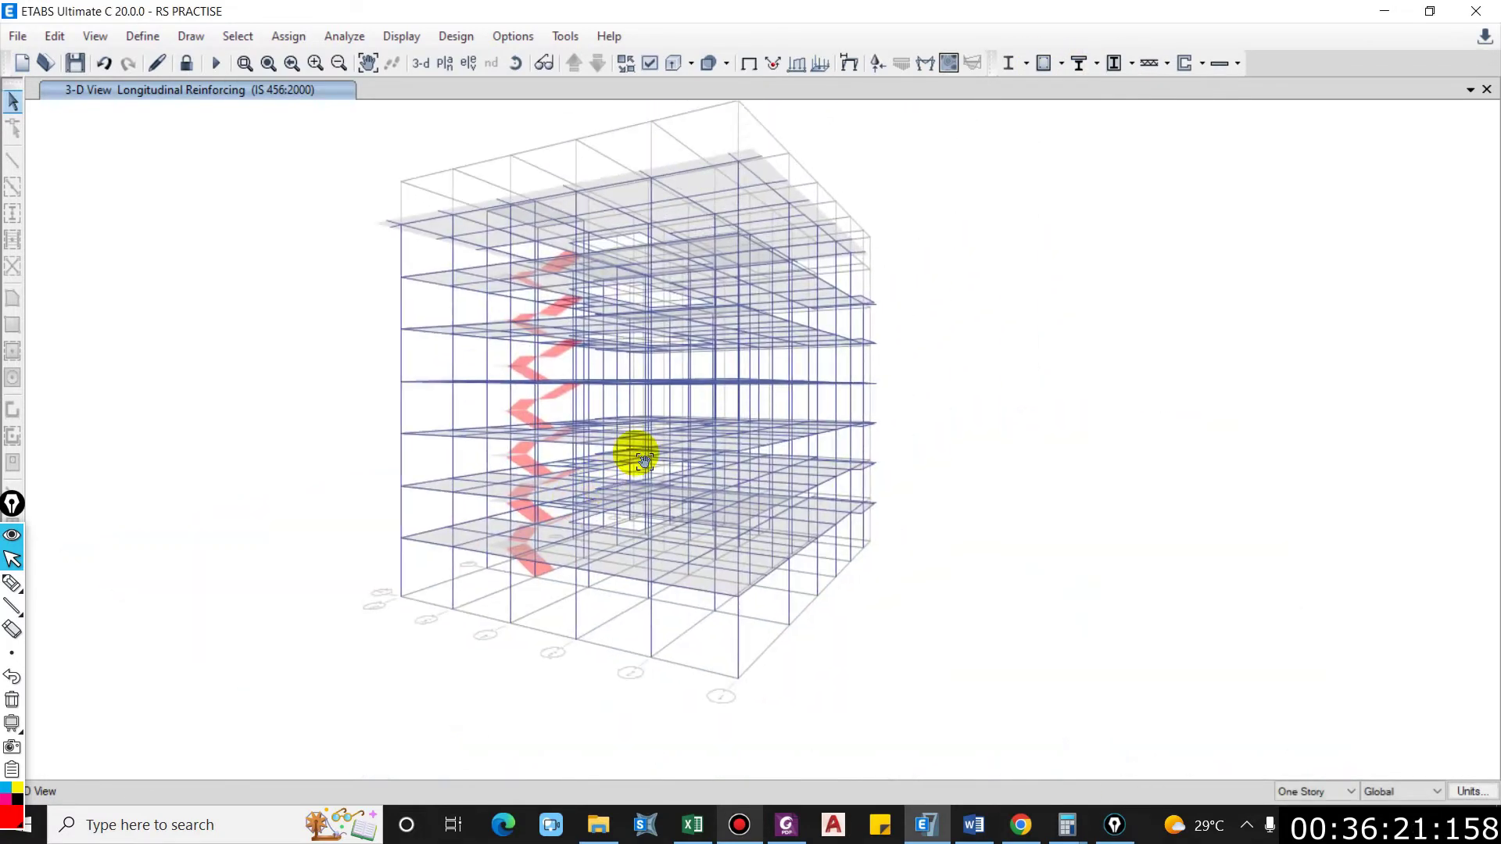
# Step: Review the concrete frame design preferences for IS 456:2000 and close them without changes
pyautogui.keyDown('ctrl'); pyautogui.moveTo(984, 368); pyautogui.dragTo(1069, 420, button='right'); pyautogui.keyUp('ctrl')
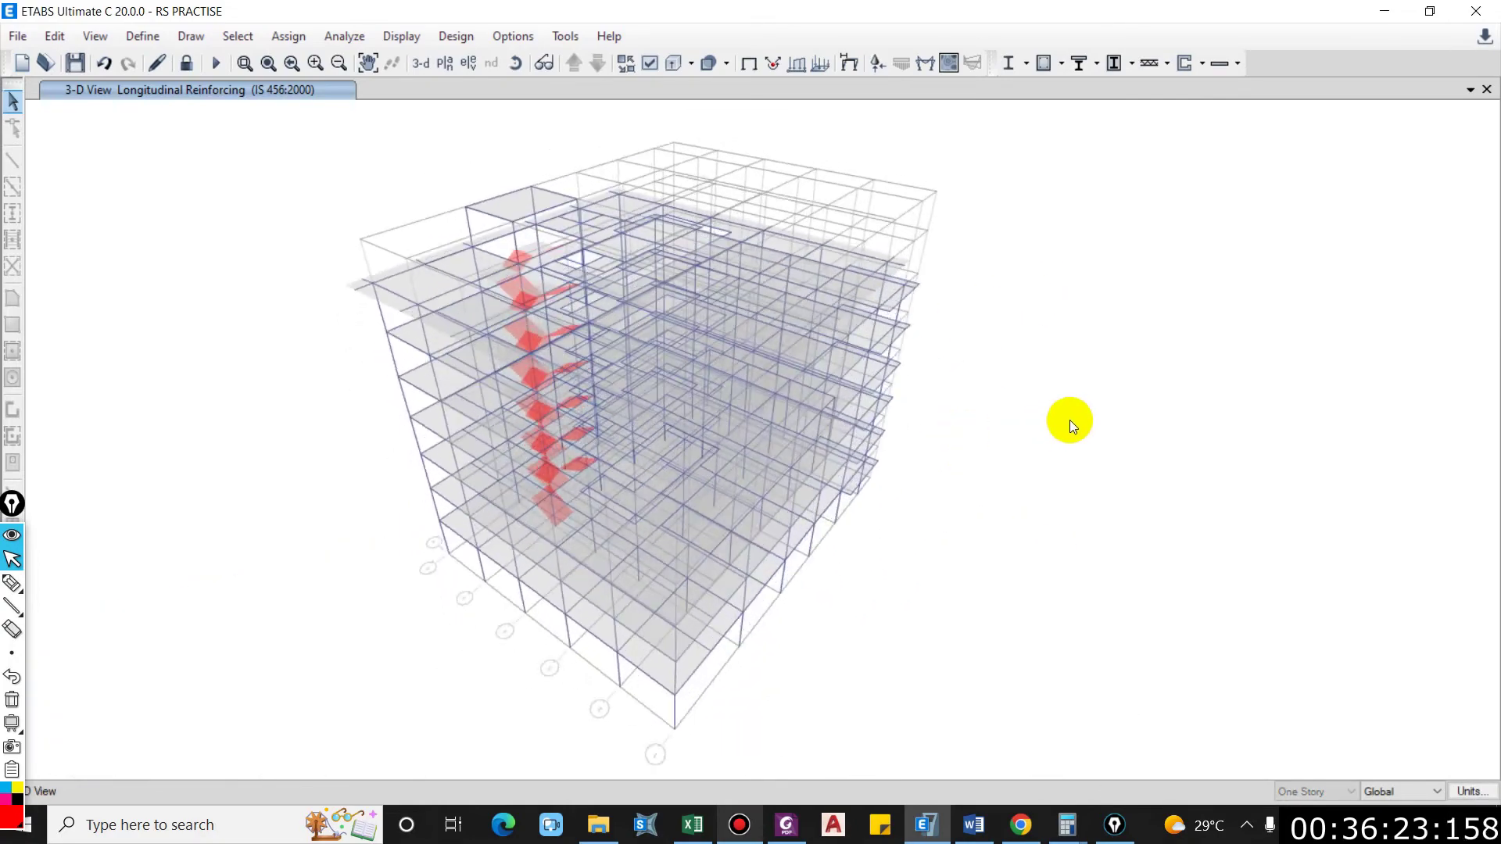
pyautogui.keyDown('ctrl'); pyautogui.moveTo(708, 549); pyautogui.dragTo(697, 479, button='right'); pyautogui.keyUp('ctrl')
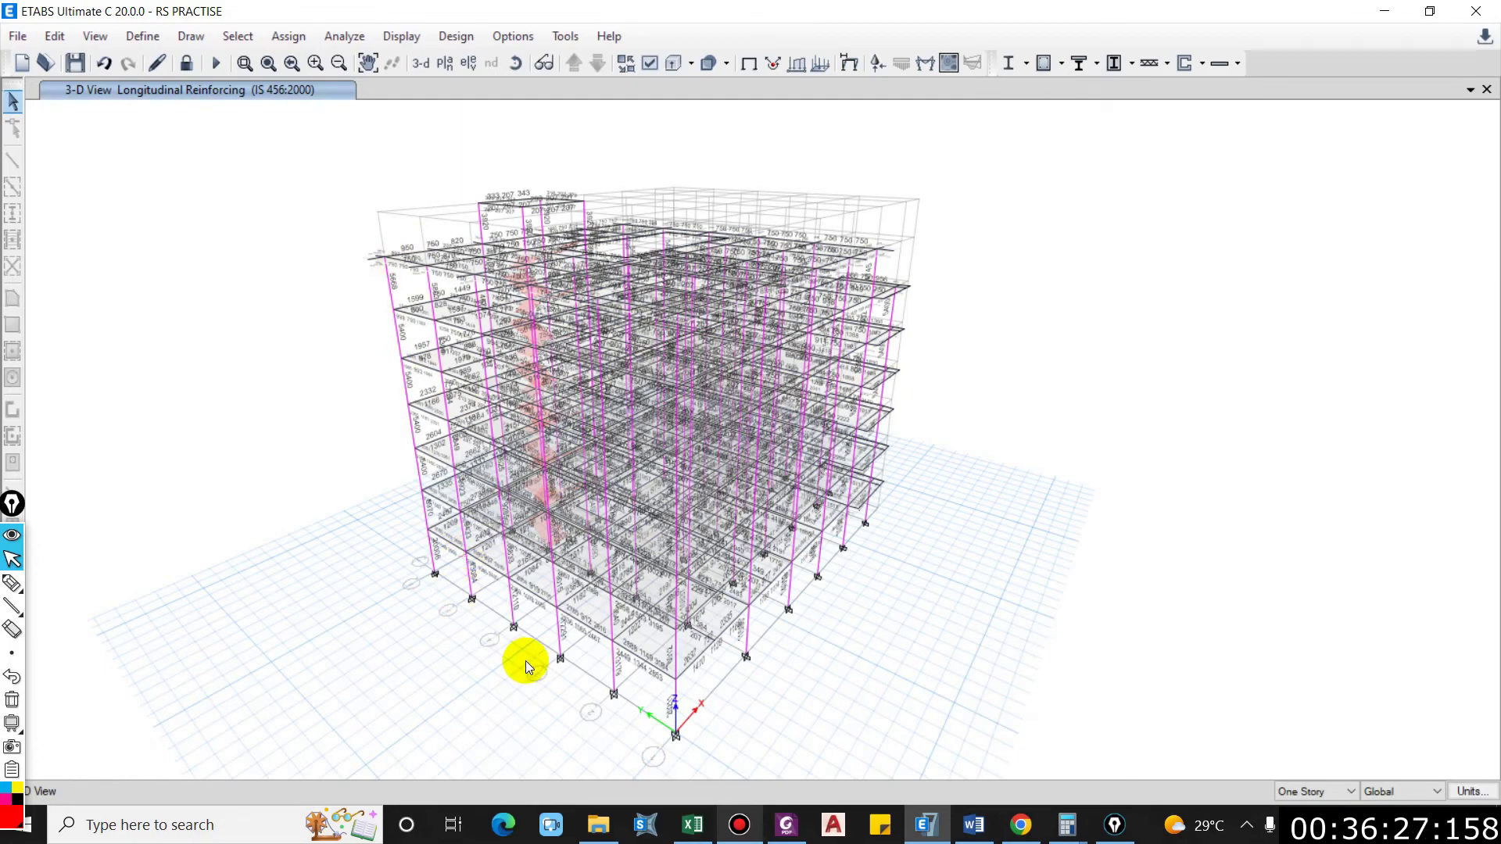
pyautogui.keyDown('ctrl'); pyautogui.moveTo(525, 660); pyautogui.dragTo(458, 574, button='right'); pyautogui.keyUp('ctrl')
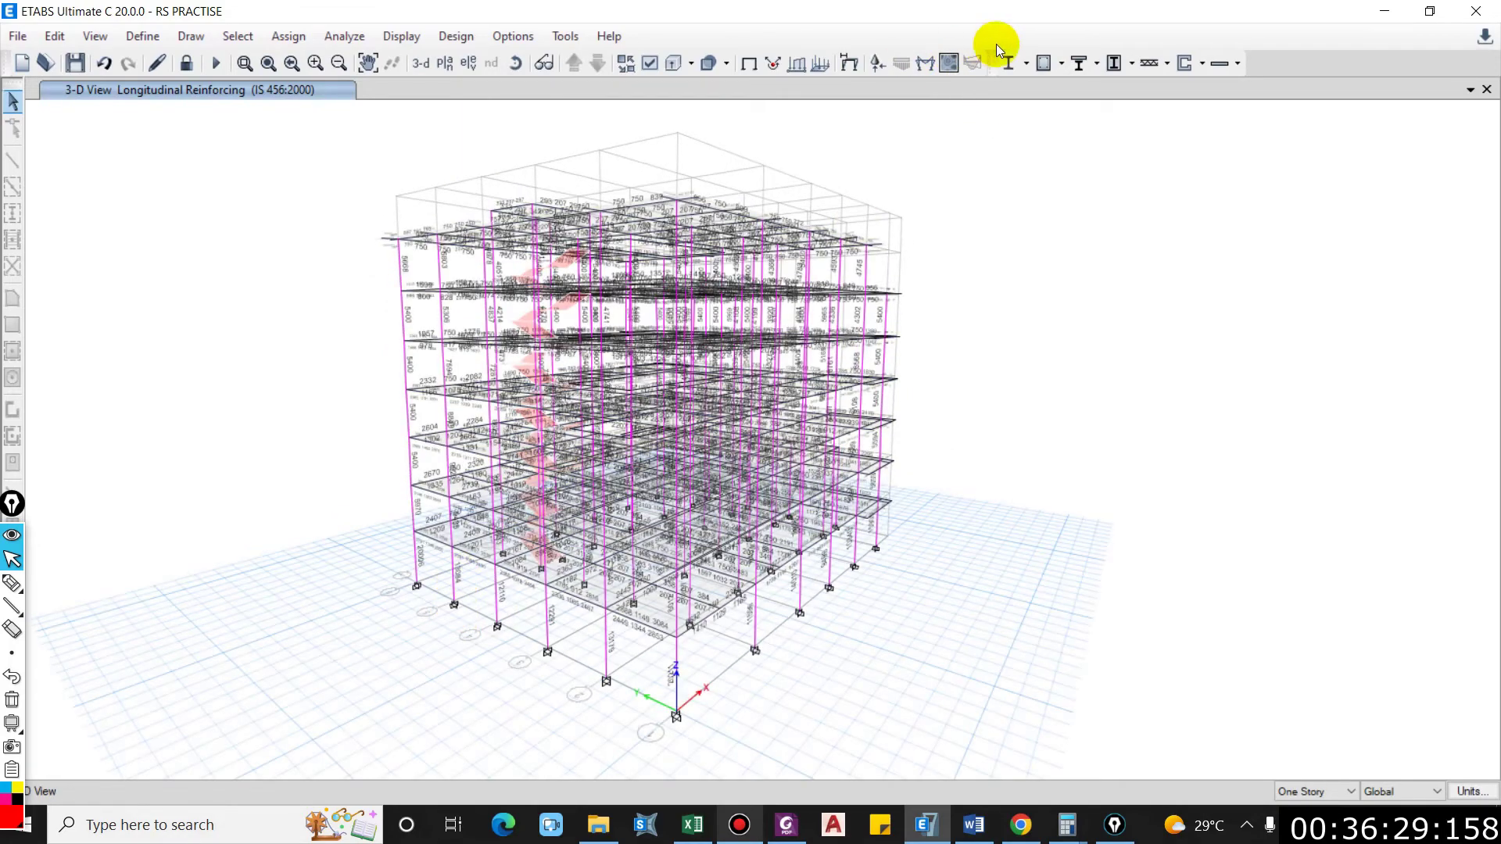
pyautogui.click(1062, 66)
pyautogui.click(1129, 92)
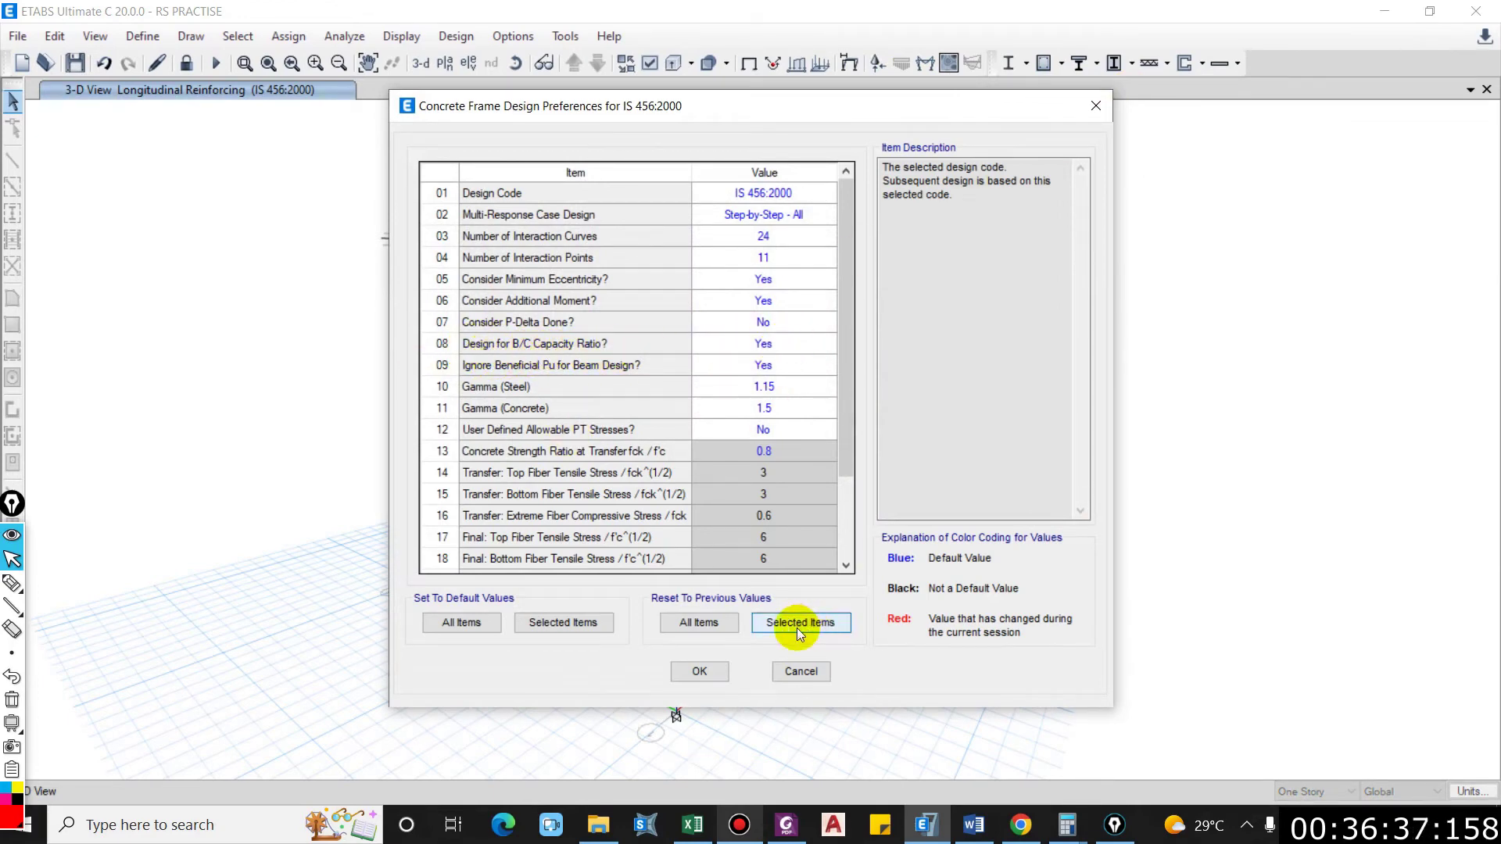
pyautogui.click(802, 672)
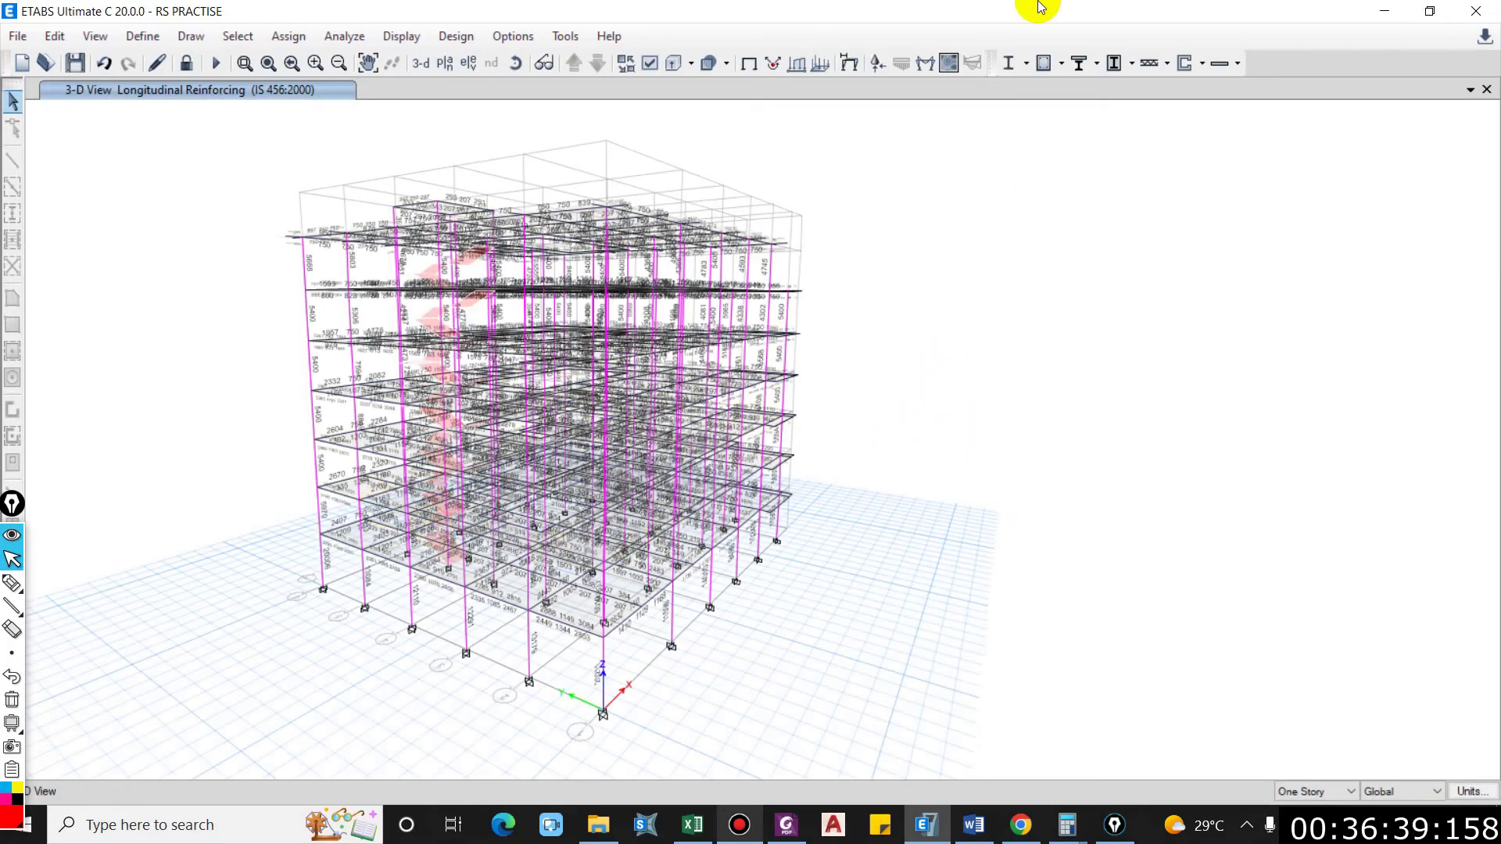
# Step: Display the Column/Beam Capacity Ratios design output on the 3-D view and examine the ratios at the column joints
pyautogui.click(1061, 64)
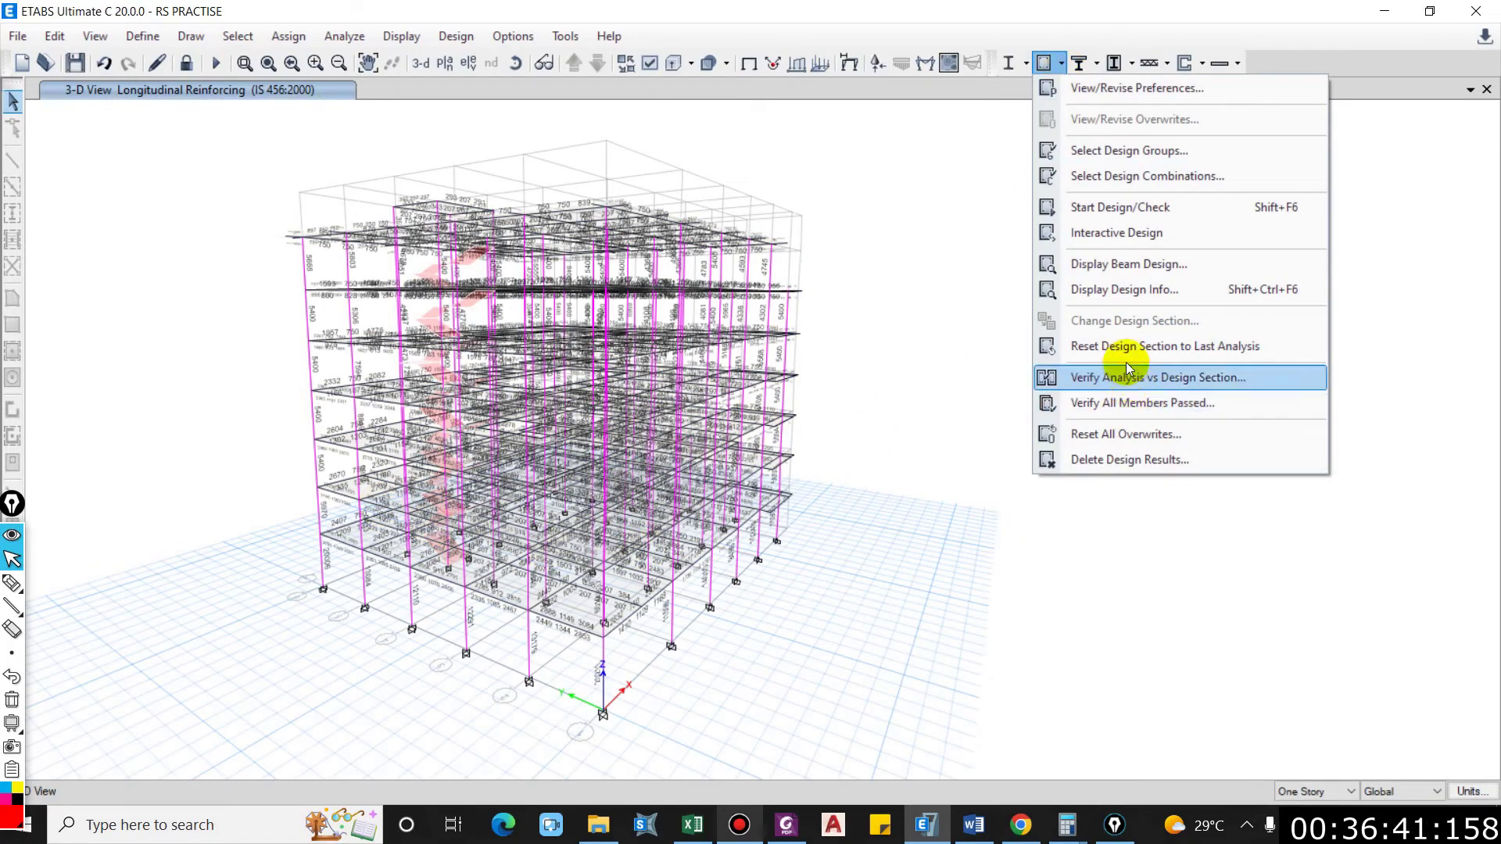
pyautogui.click(1119, 293)
pyautogui.moveTo(821, 325); pyautogui.dragTo(1195, 268)
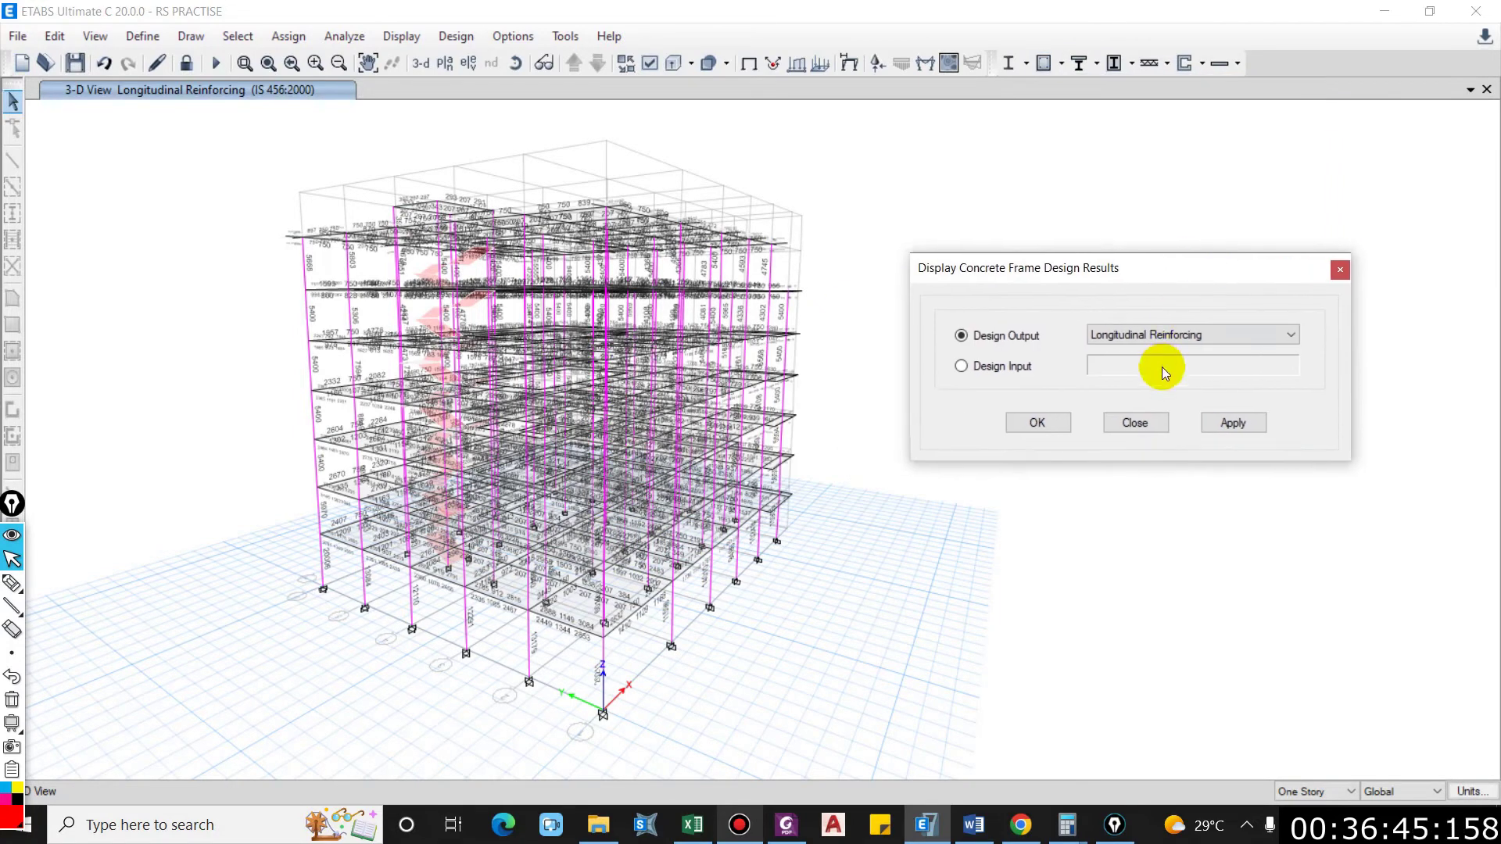
pyautogui.click(1154, 335)
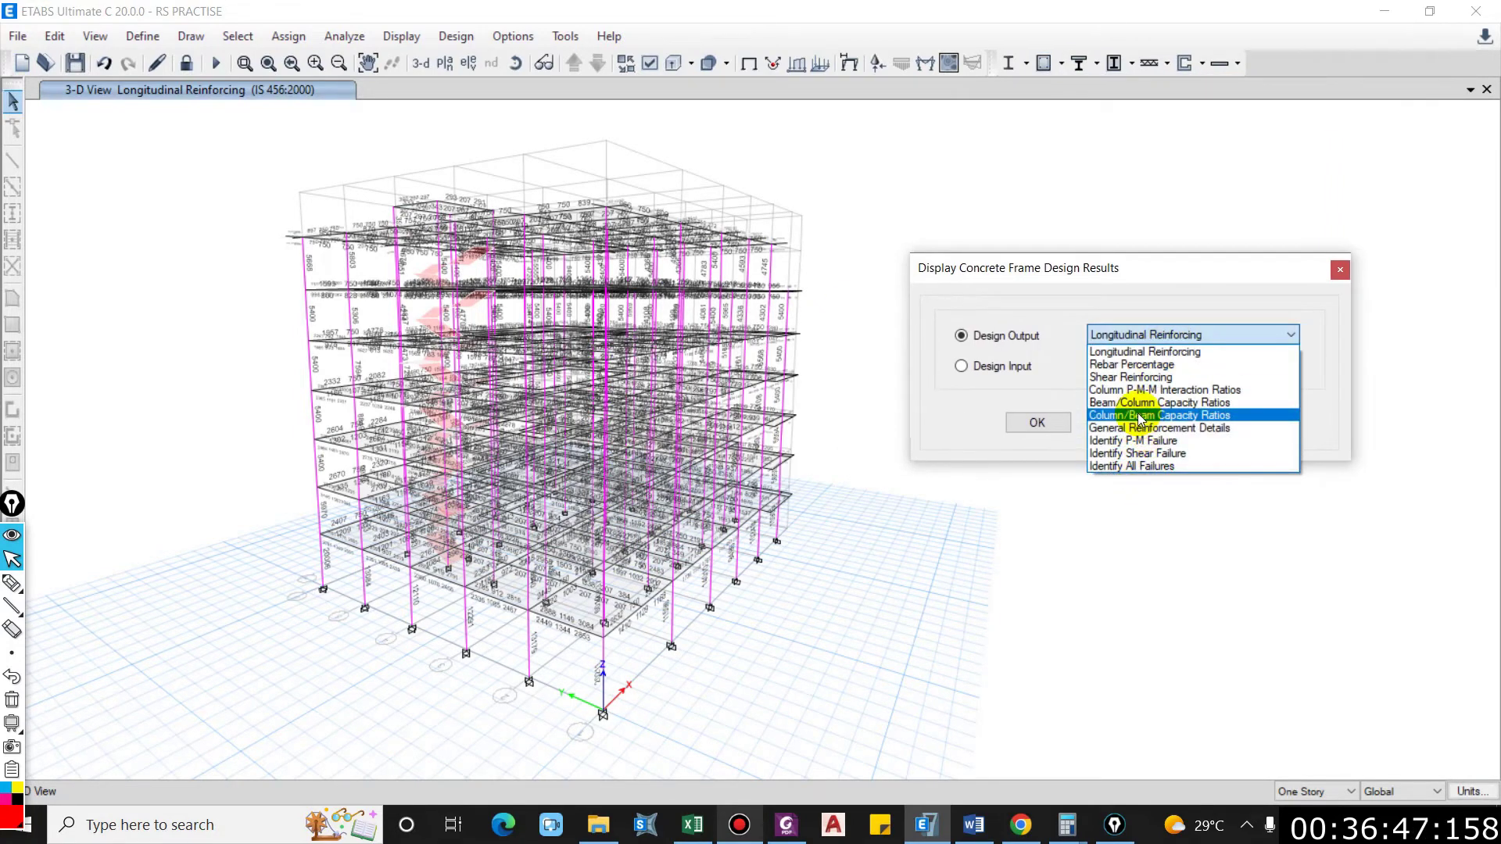
pyautogui.click(1159, 415)
pyautogui.click(1226, 426)
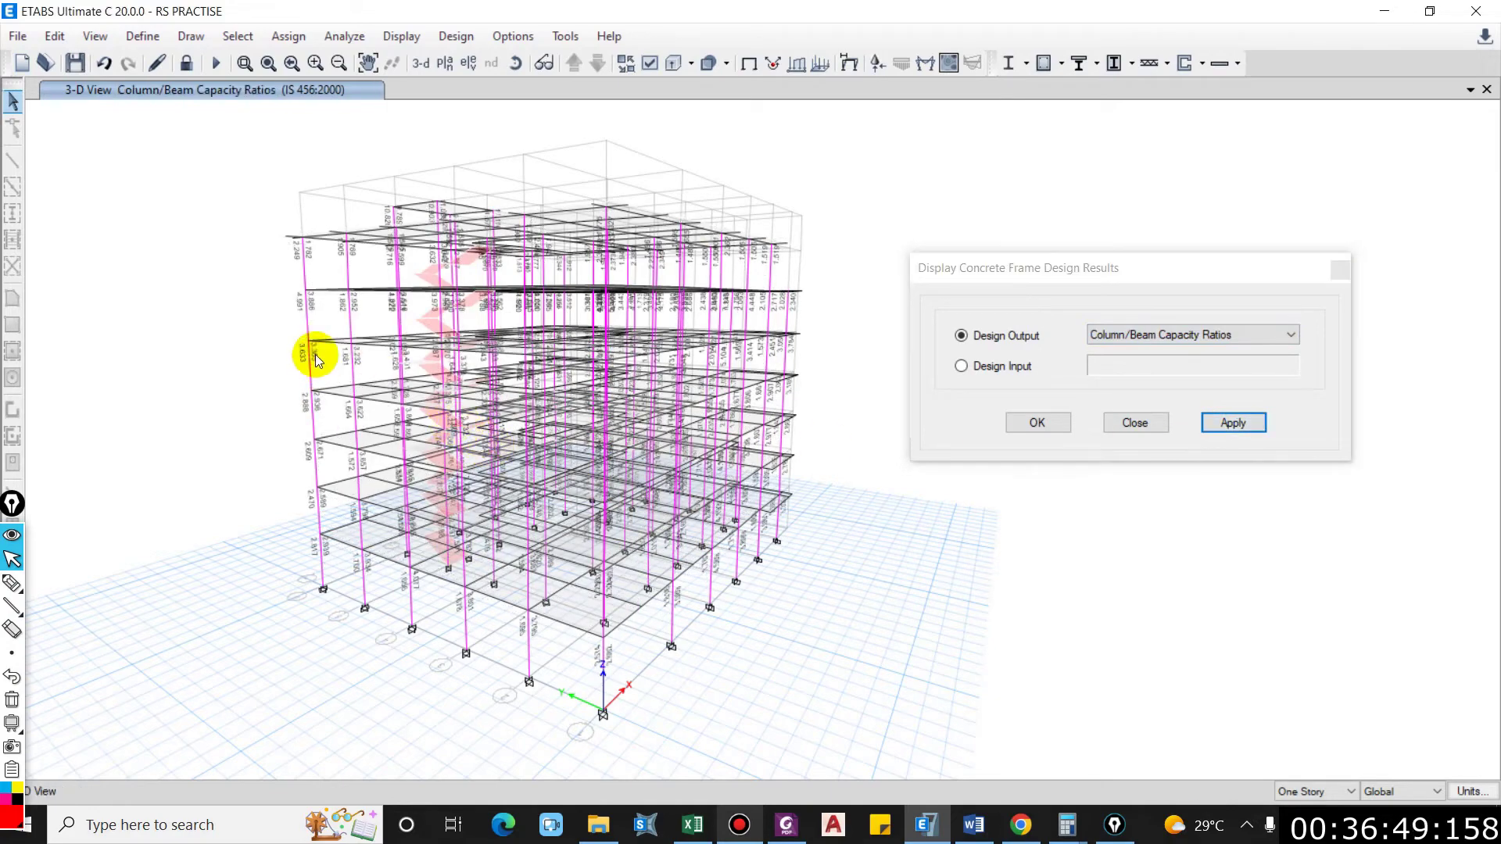
pyautogui.scroll(5, 284, 264)
pyautogui.scroll(-5, 223, 250)
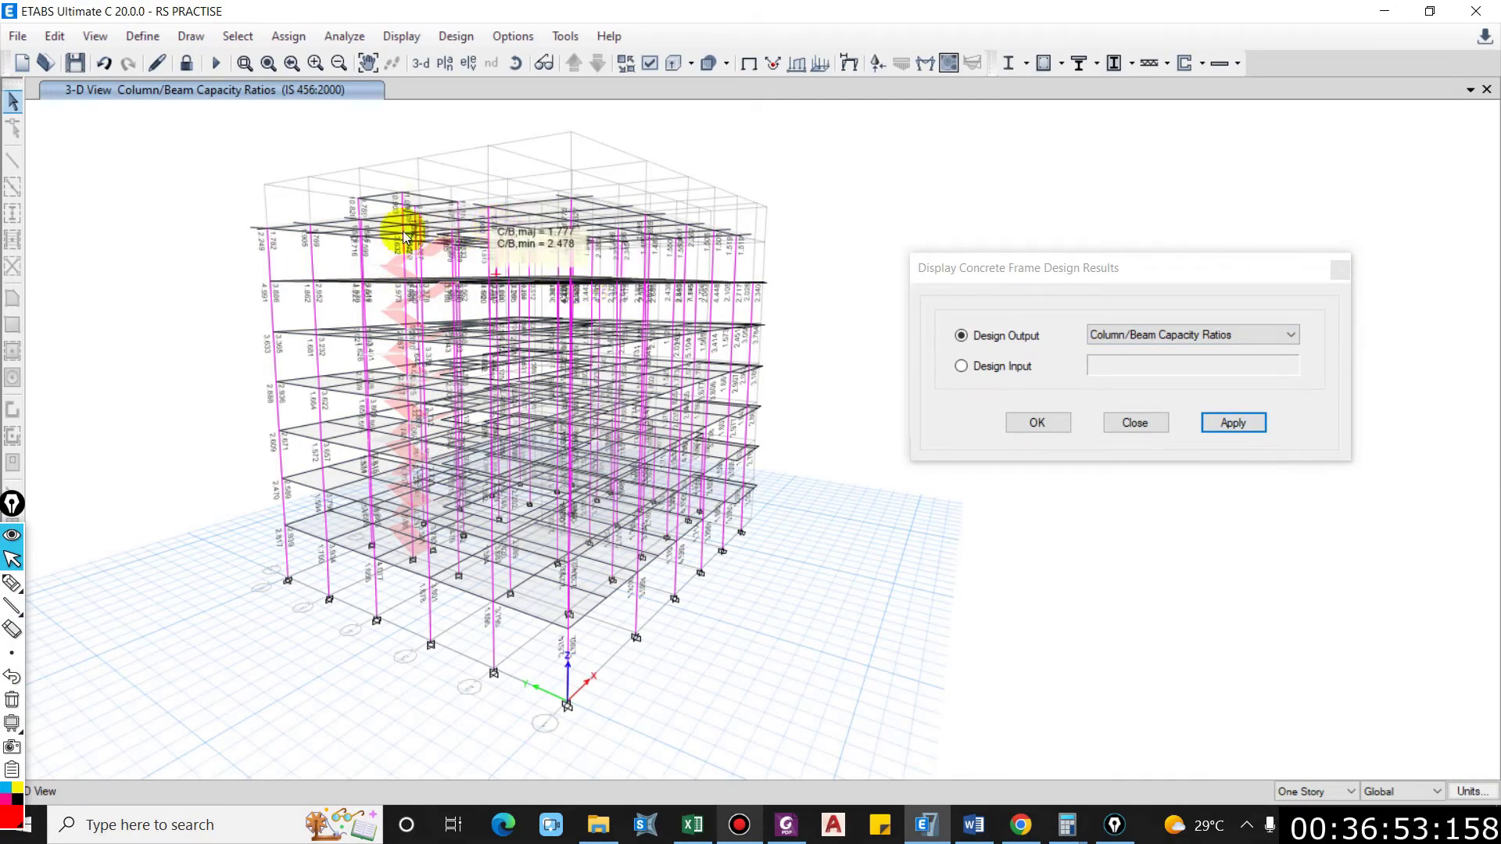
pyautogui.scroll(5, 377, 184)
pyautogui.keyDown('shift'); pyautogui.moveTo(467, 185); pyautogui.dragTo(461, 213, button='middle'); pyautogui.keyUp('shift')
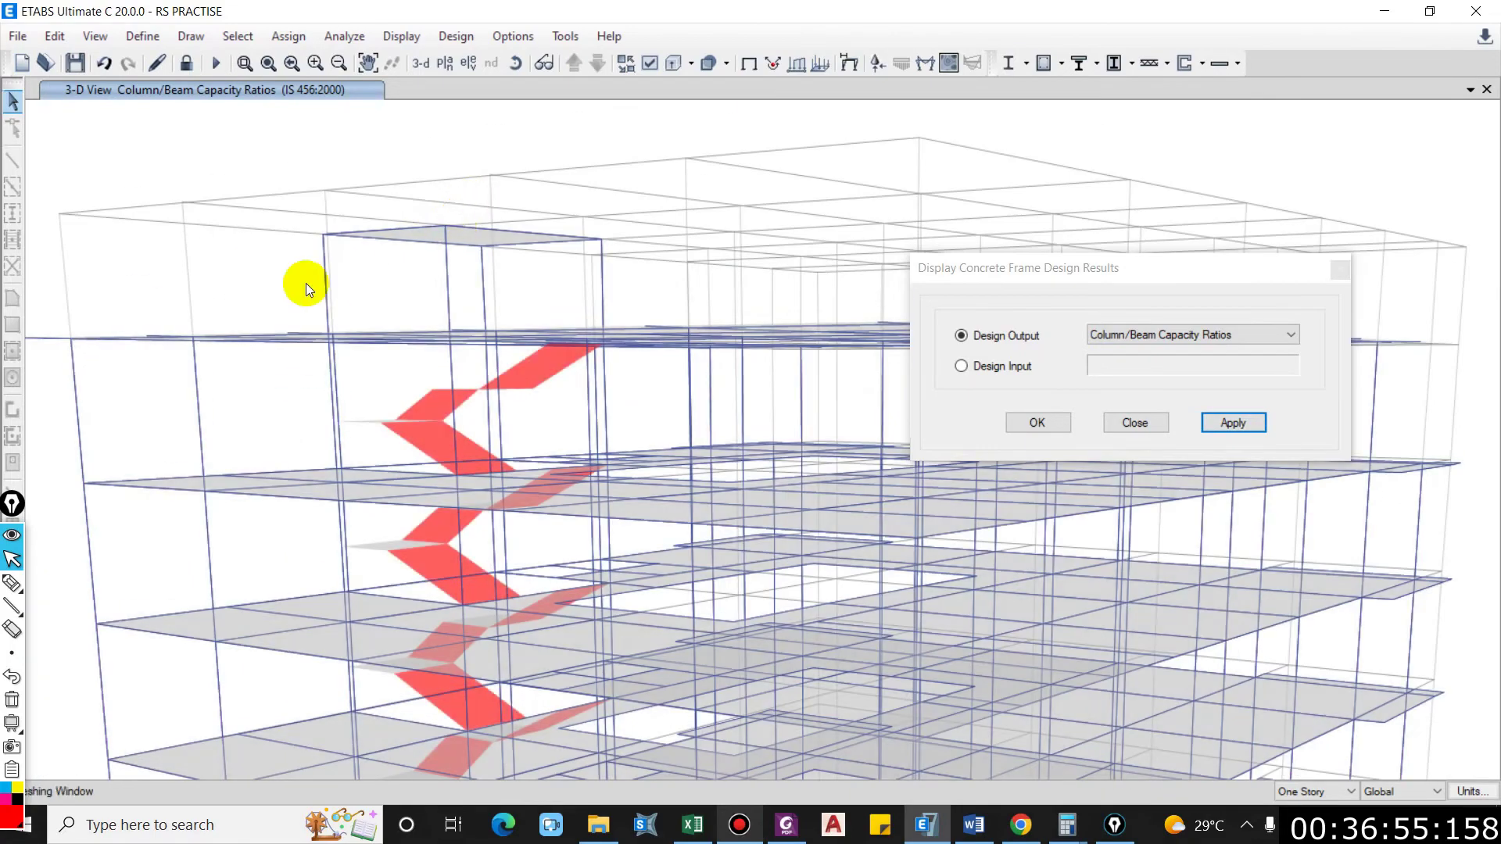
pyautogui.scroll(-5, 232, 256)
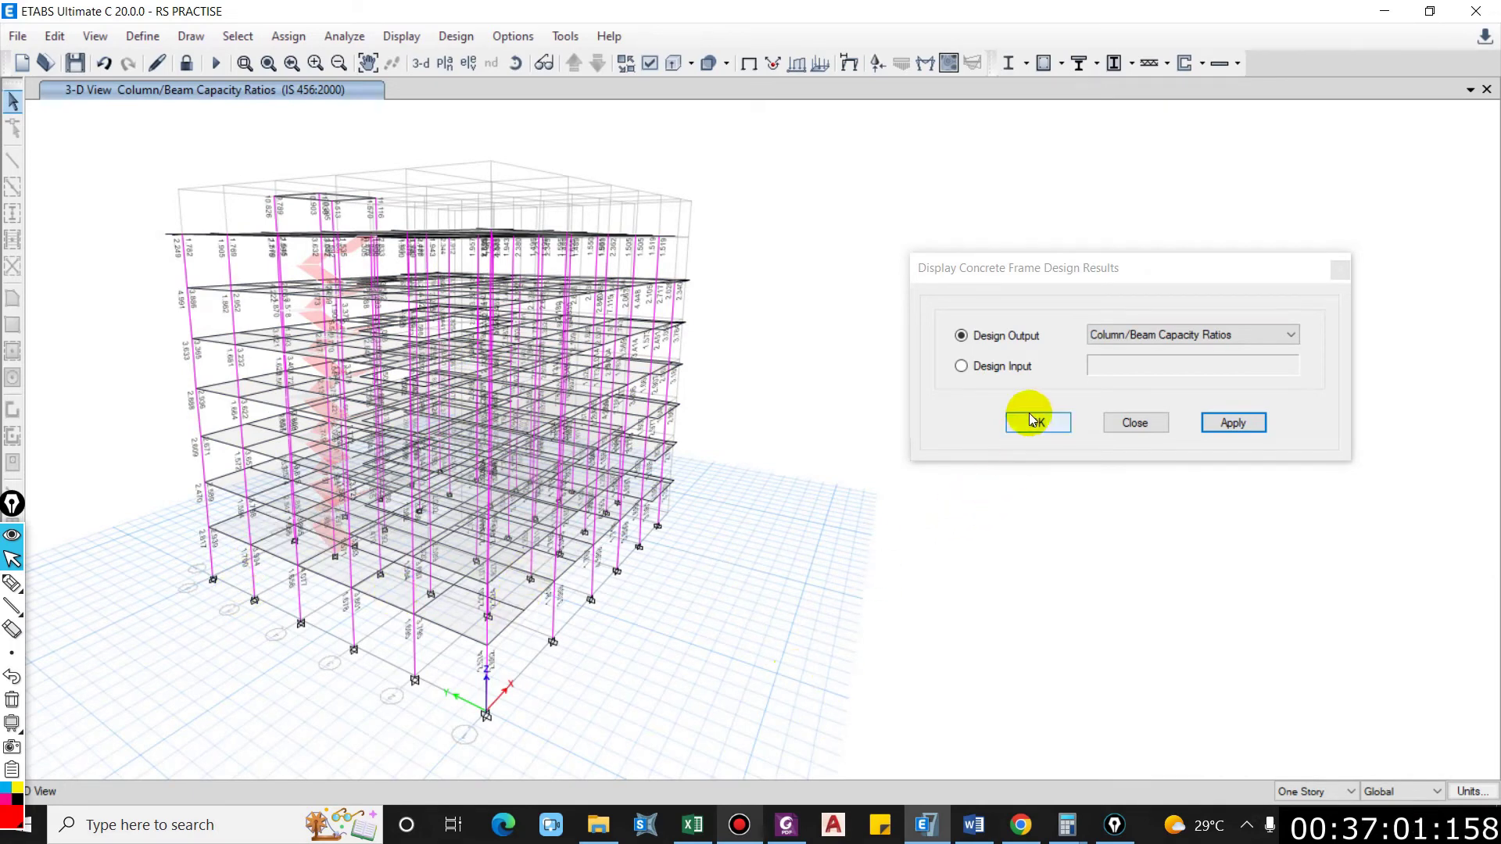
pyautogui.click(1137, 360)
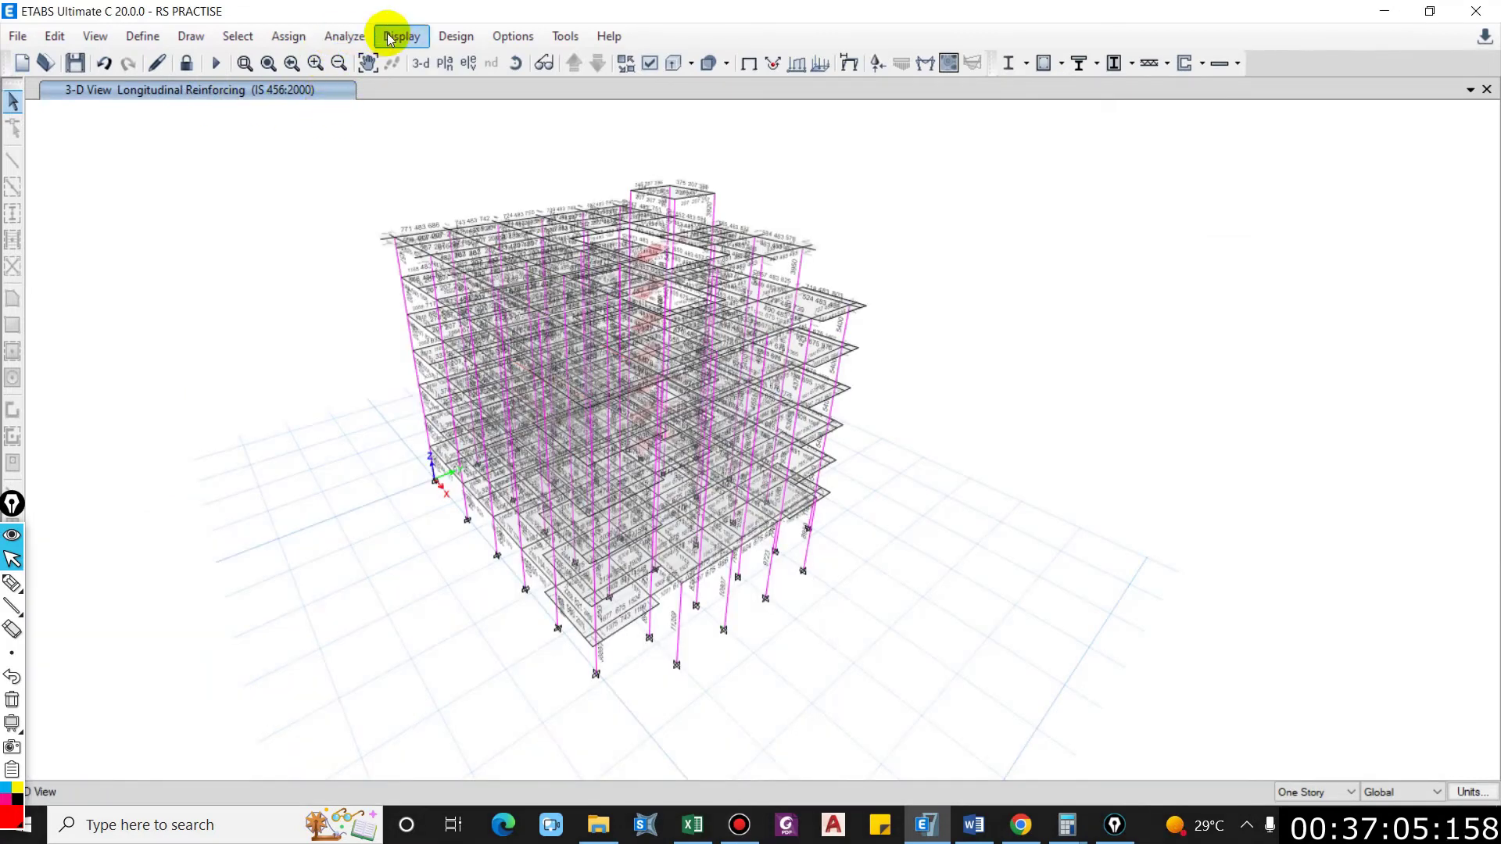
# Step: Open the model tables chooser and include the Load Pattern Definitions - Auto Seismic - User Coefficient table
pyautogui.click(388, 38)
pyautogui.click(448, 539)
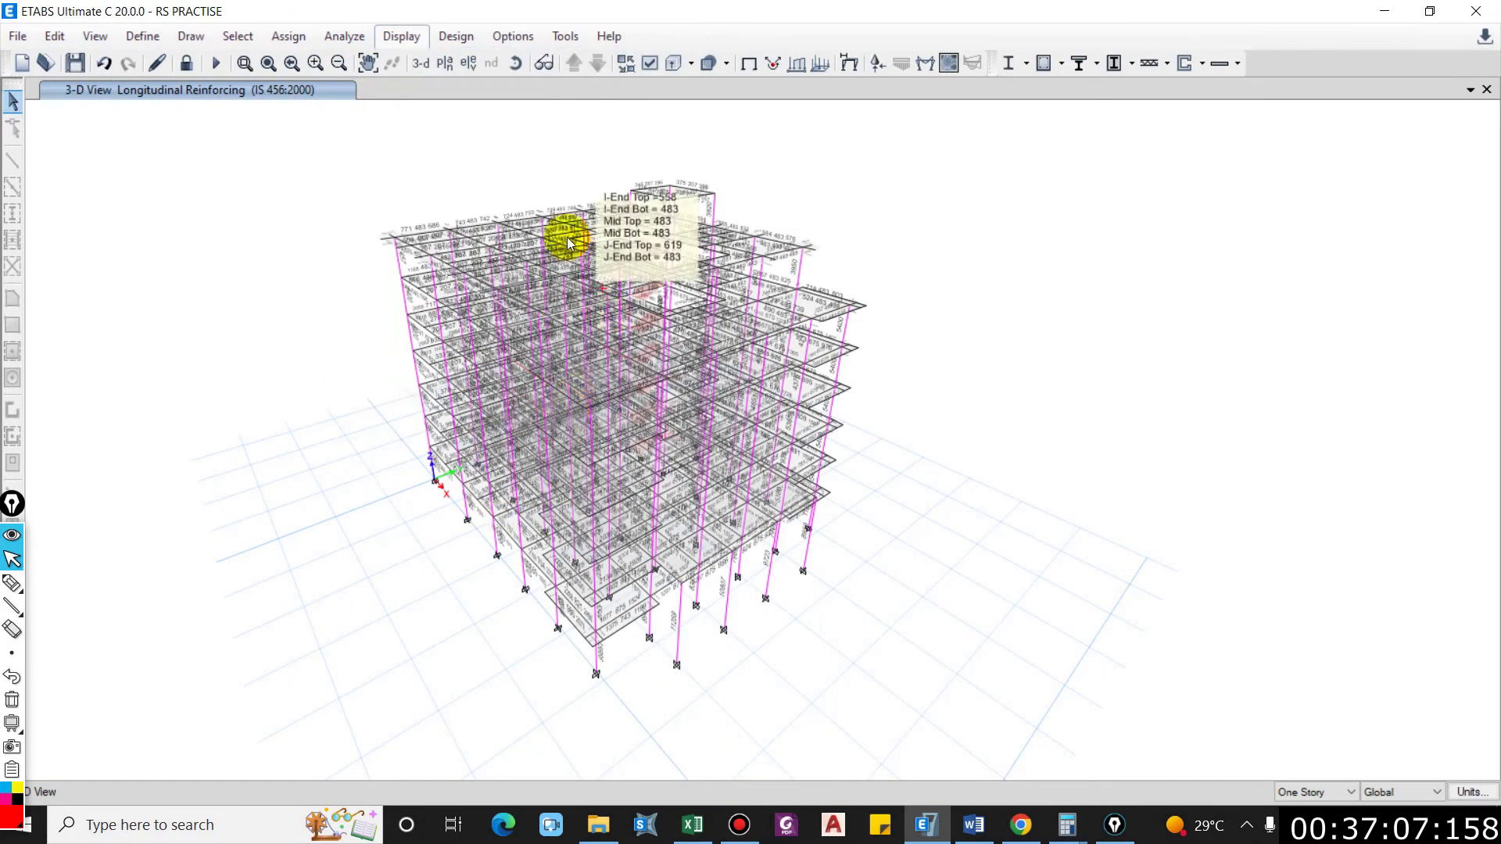
pyautogui.click(377, 203)
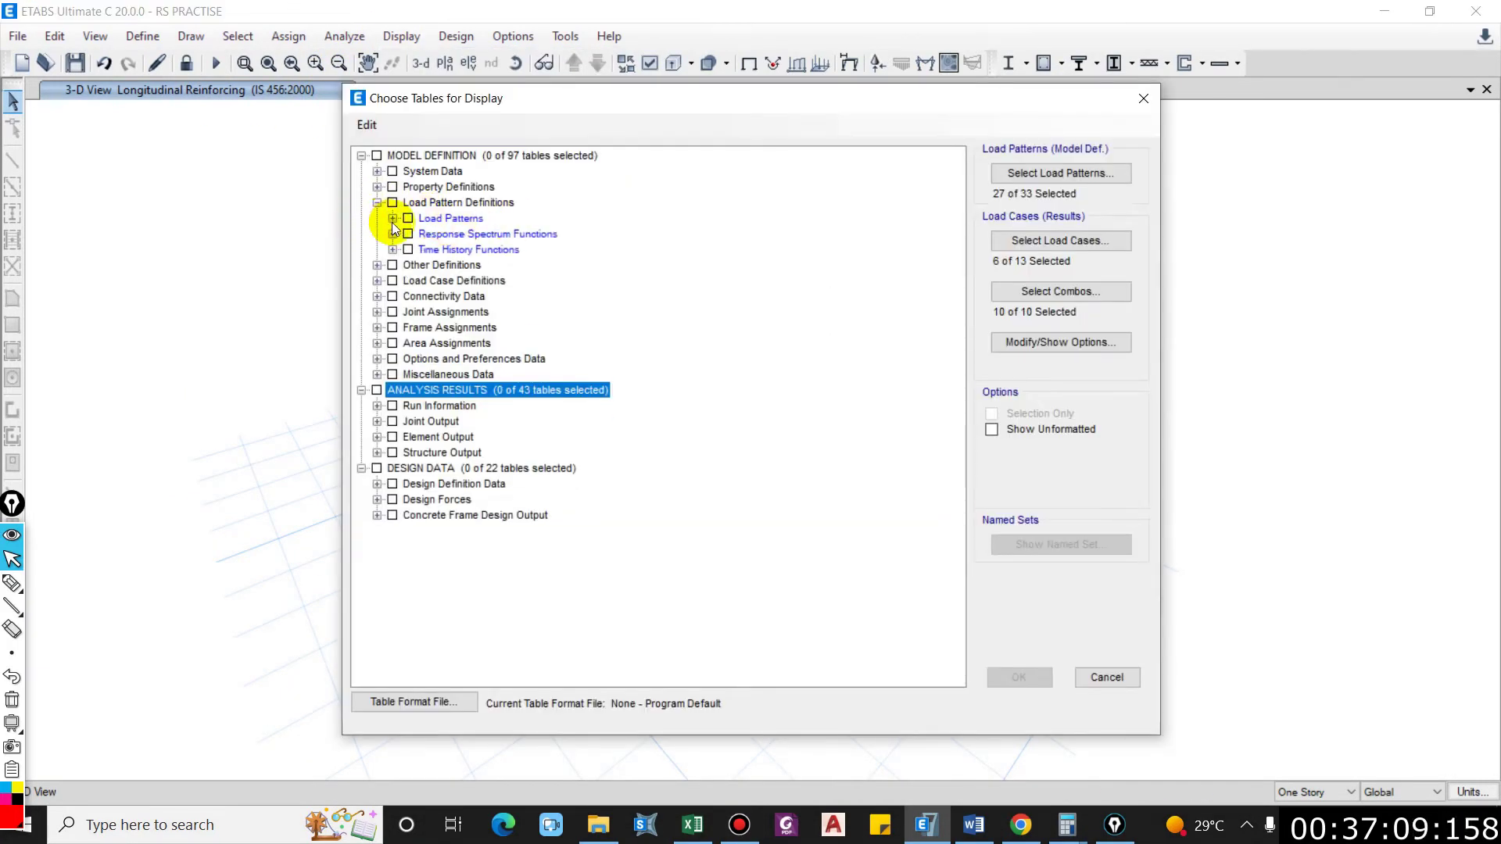
pyautogui.click(393, 219)
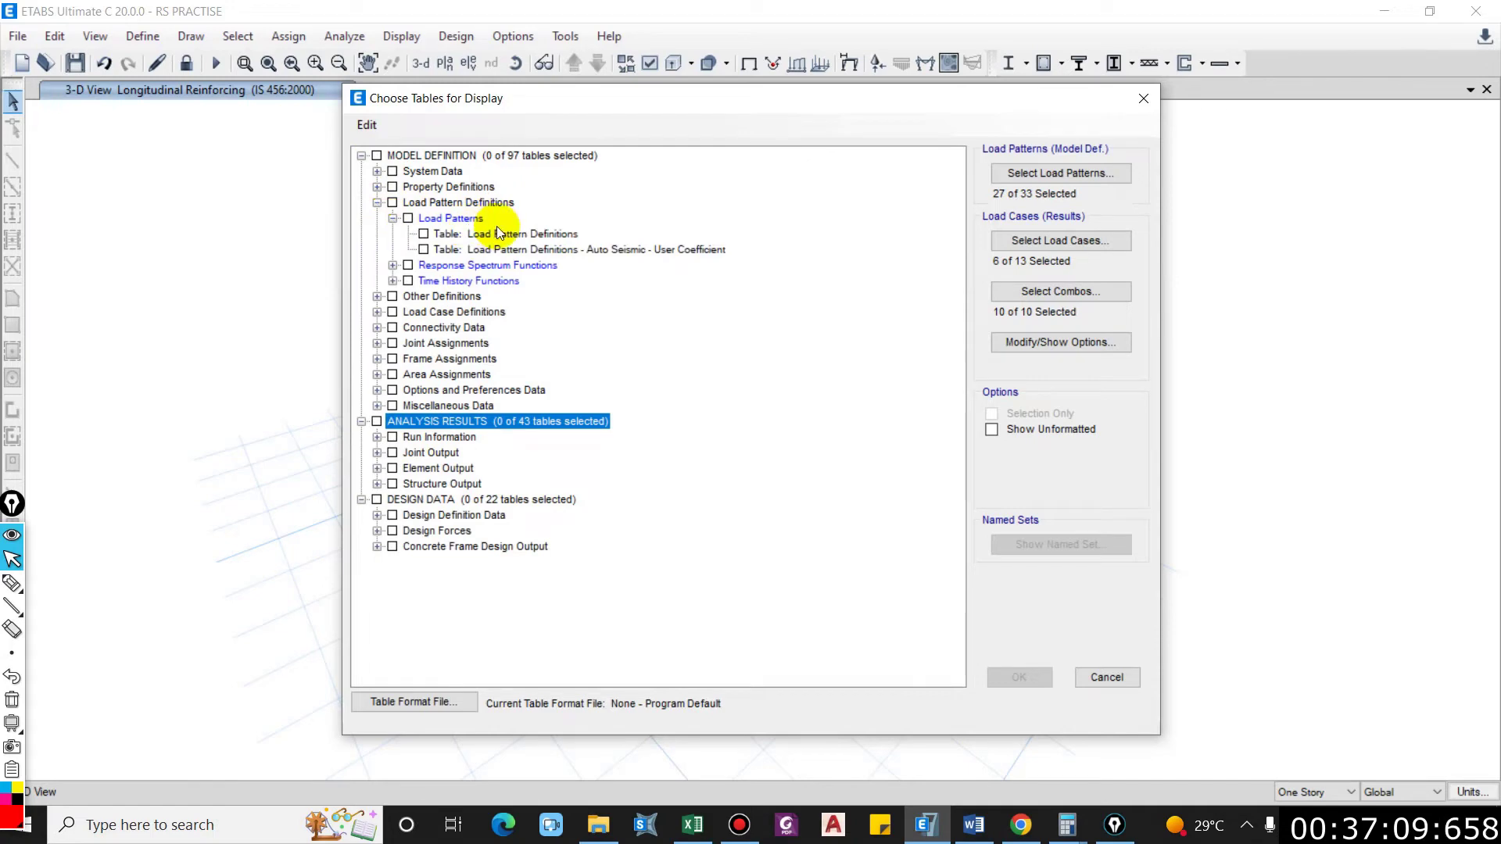
pyautogui.click(626, 249)
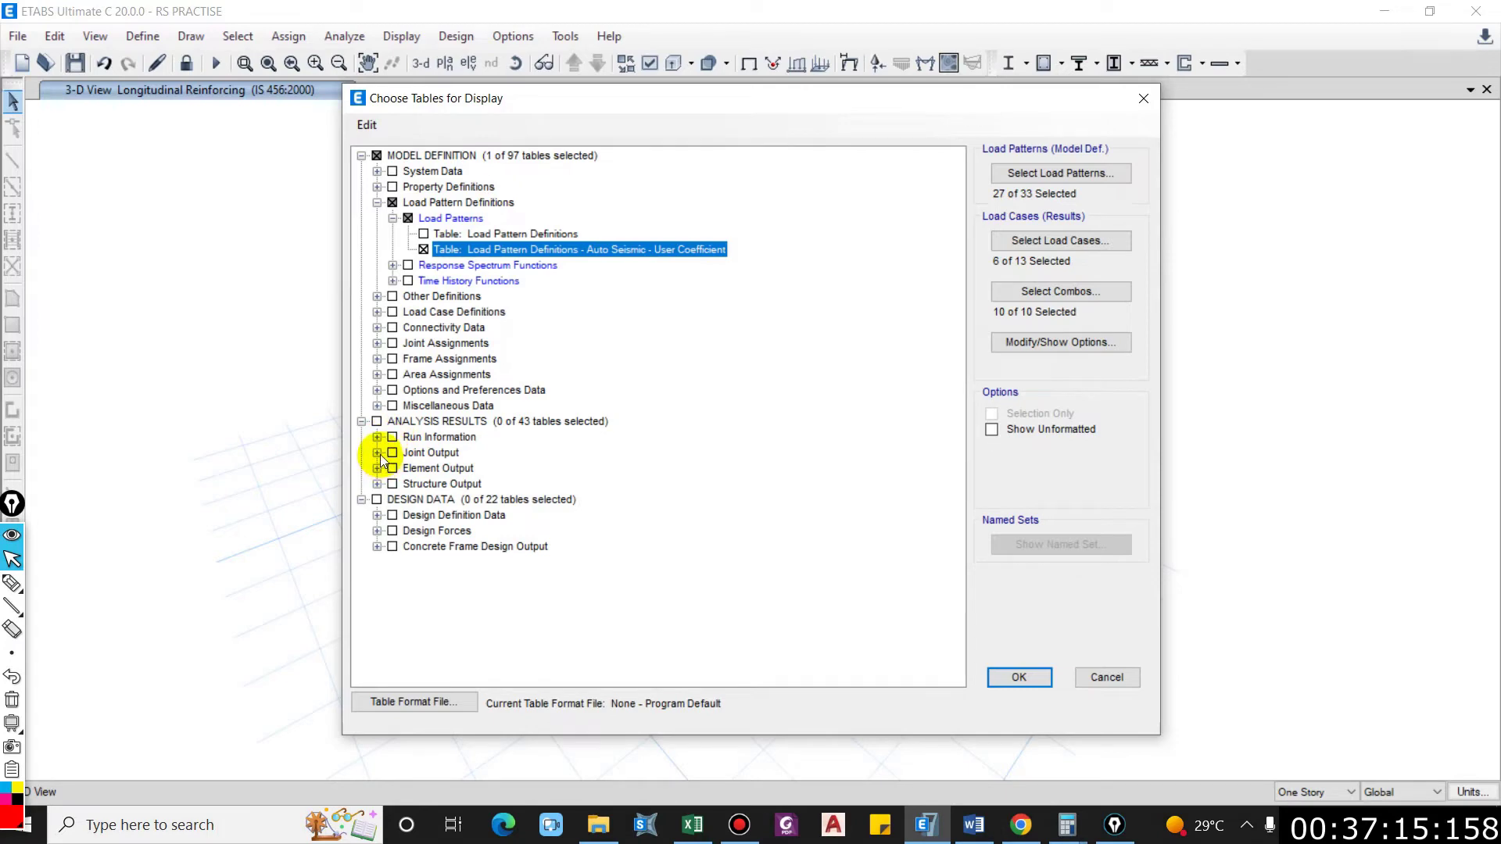
# Step: Add the Modal Periods And Frequencies, Modal Participating Mass Ratios and Centers Of Mass And Rigidity tables and display the selected tables
pyautogui.click(377, 484)
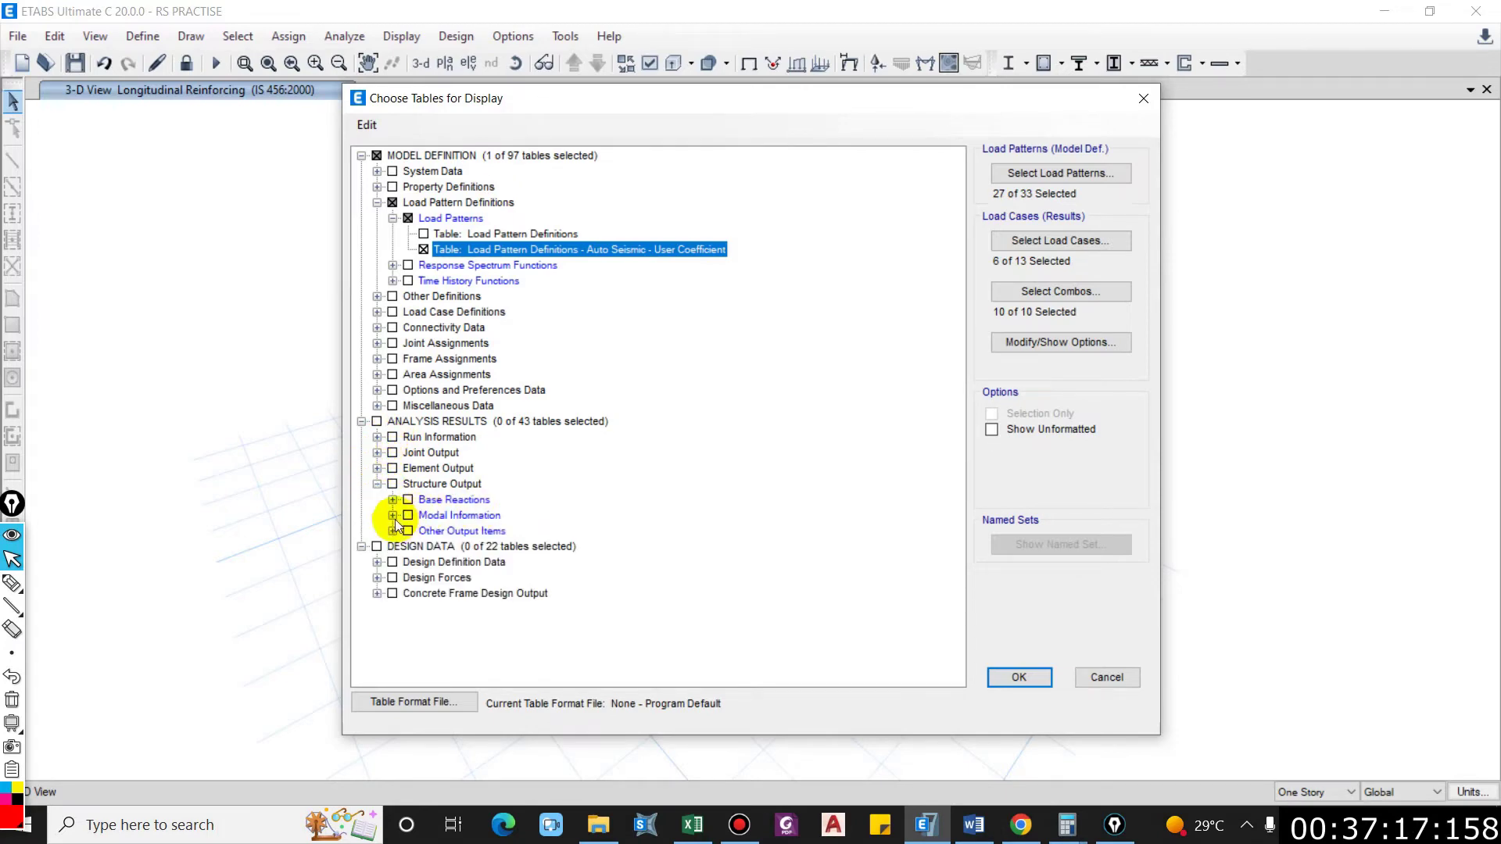
pyautogui.click(392, 515)
pyautogui.click(536, 531)
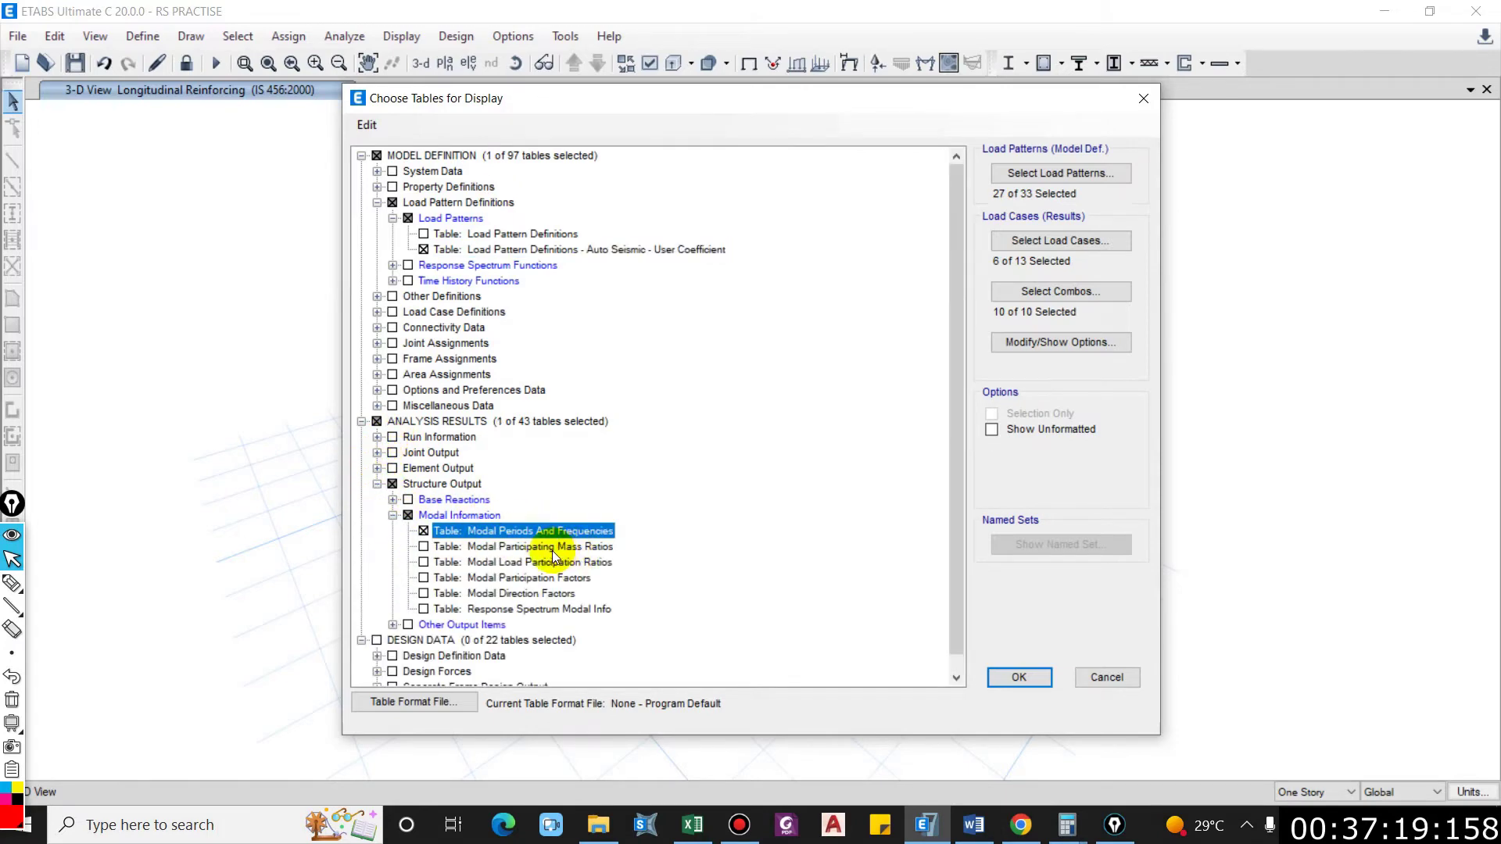
pyautogui.click(531, 550)
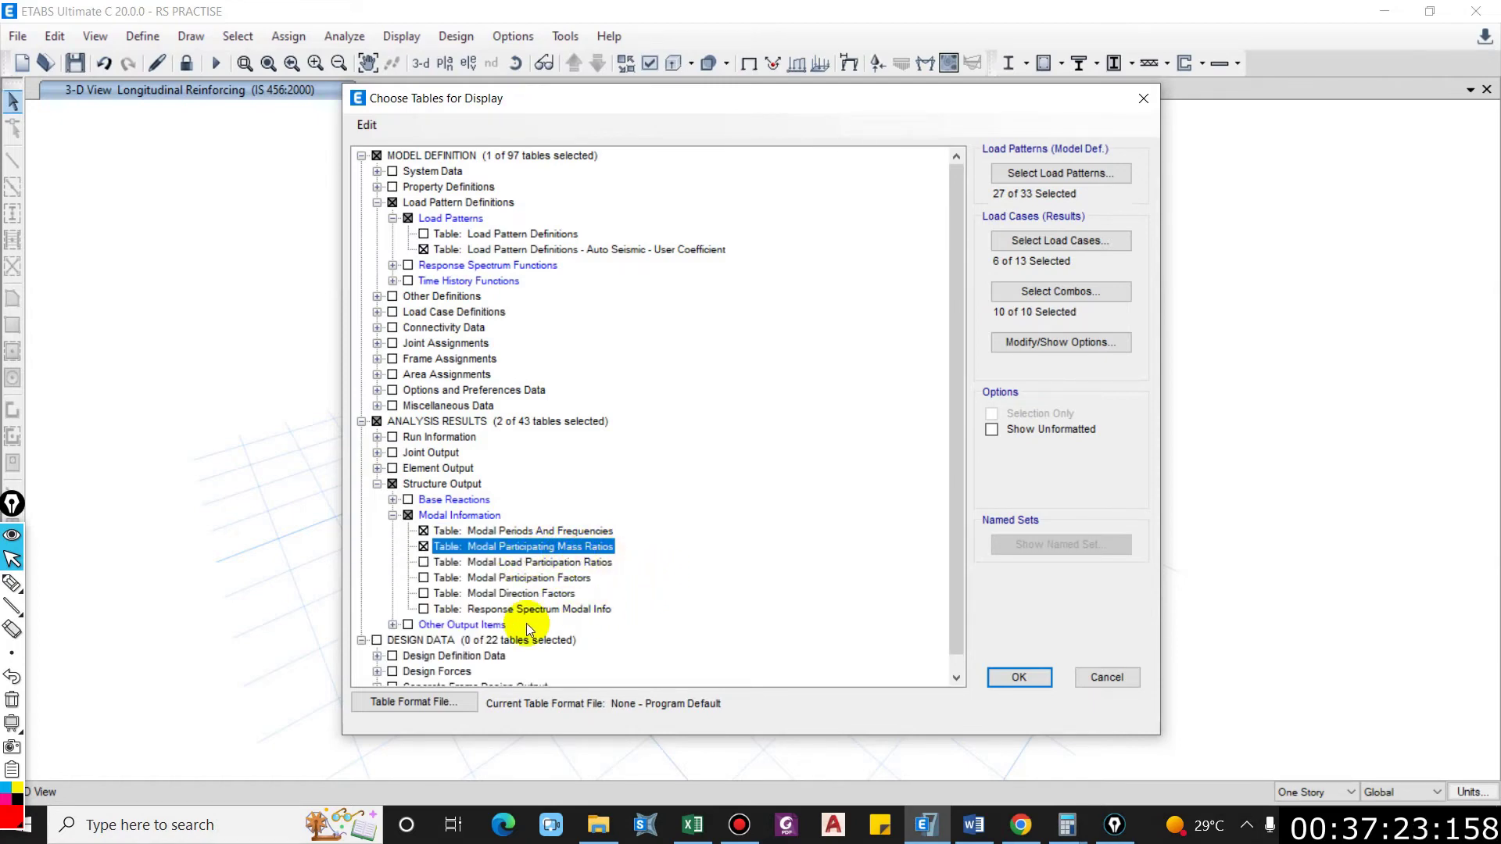
pyautogui.click(392, 625)
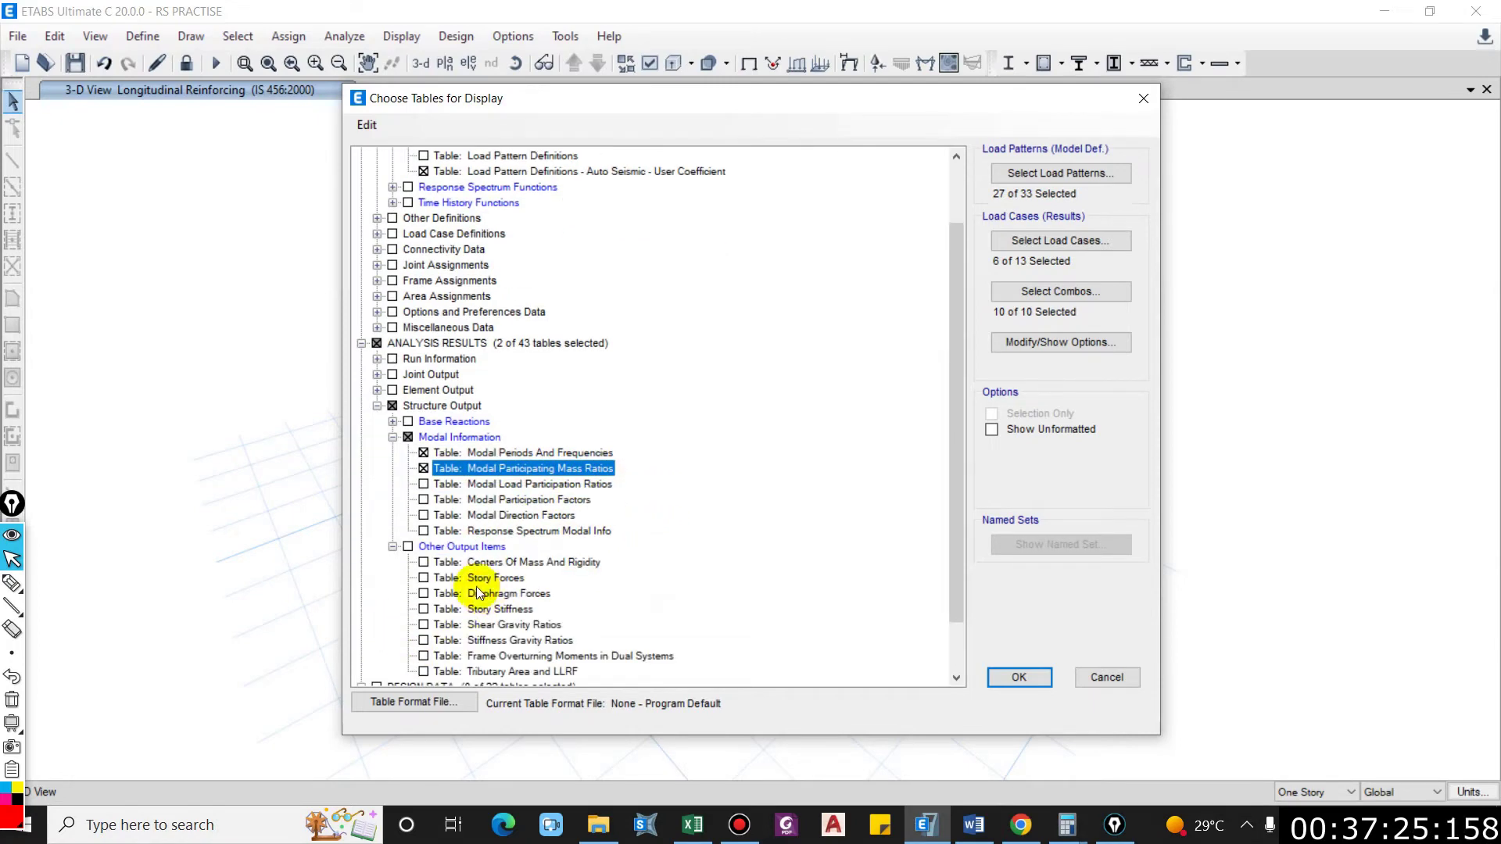
pyautogui.click(518, 562)
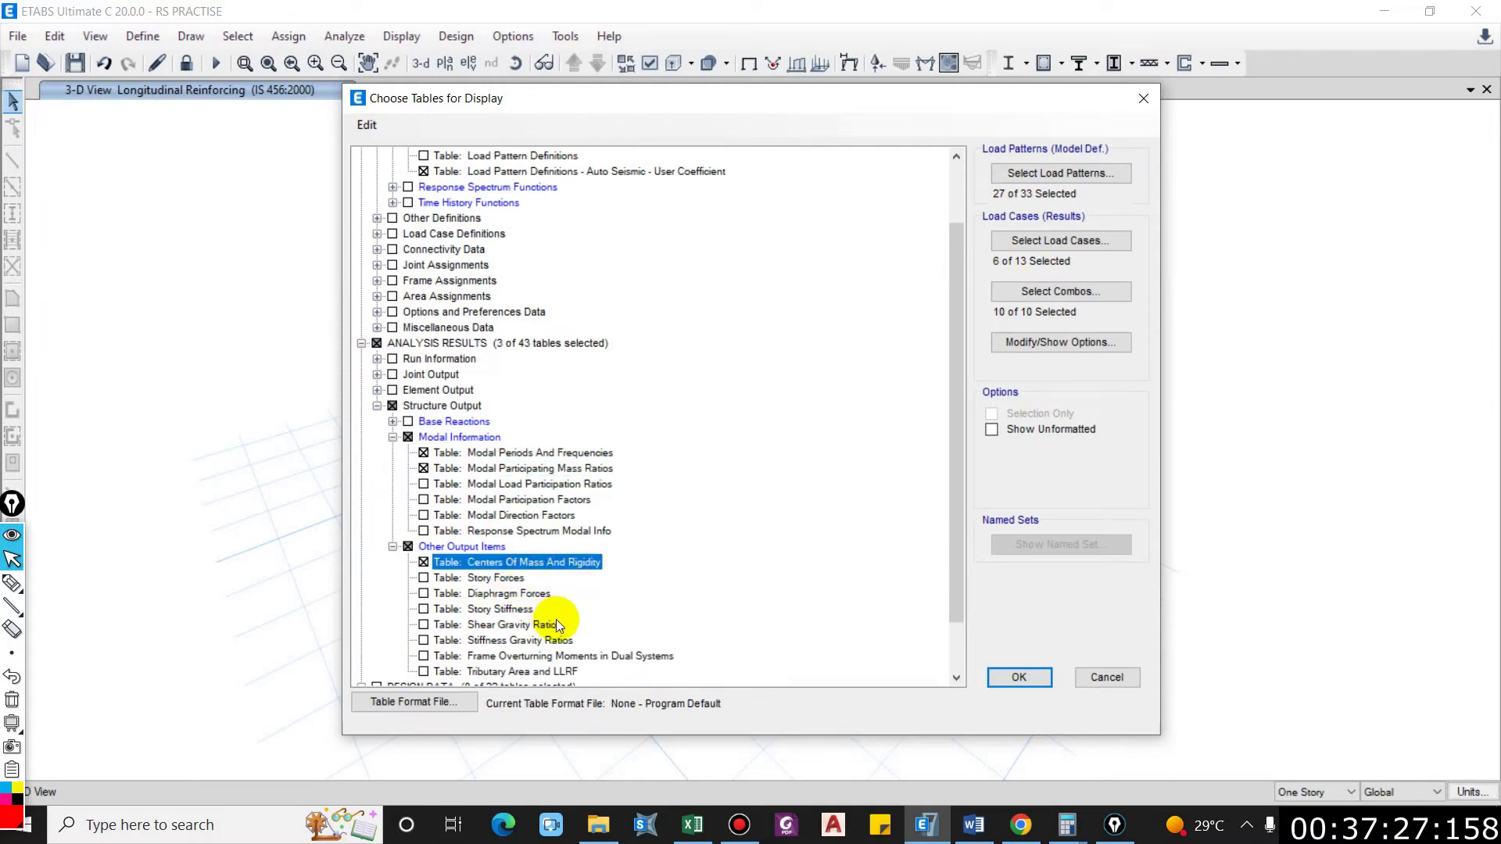
pyautogui.click(998, 677)
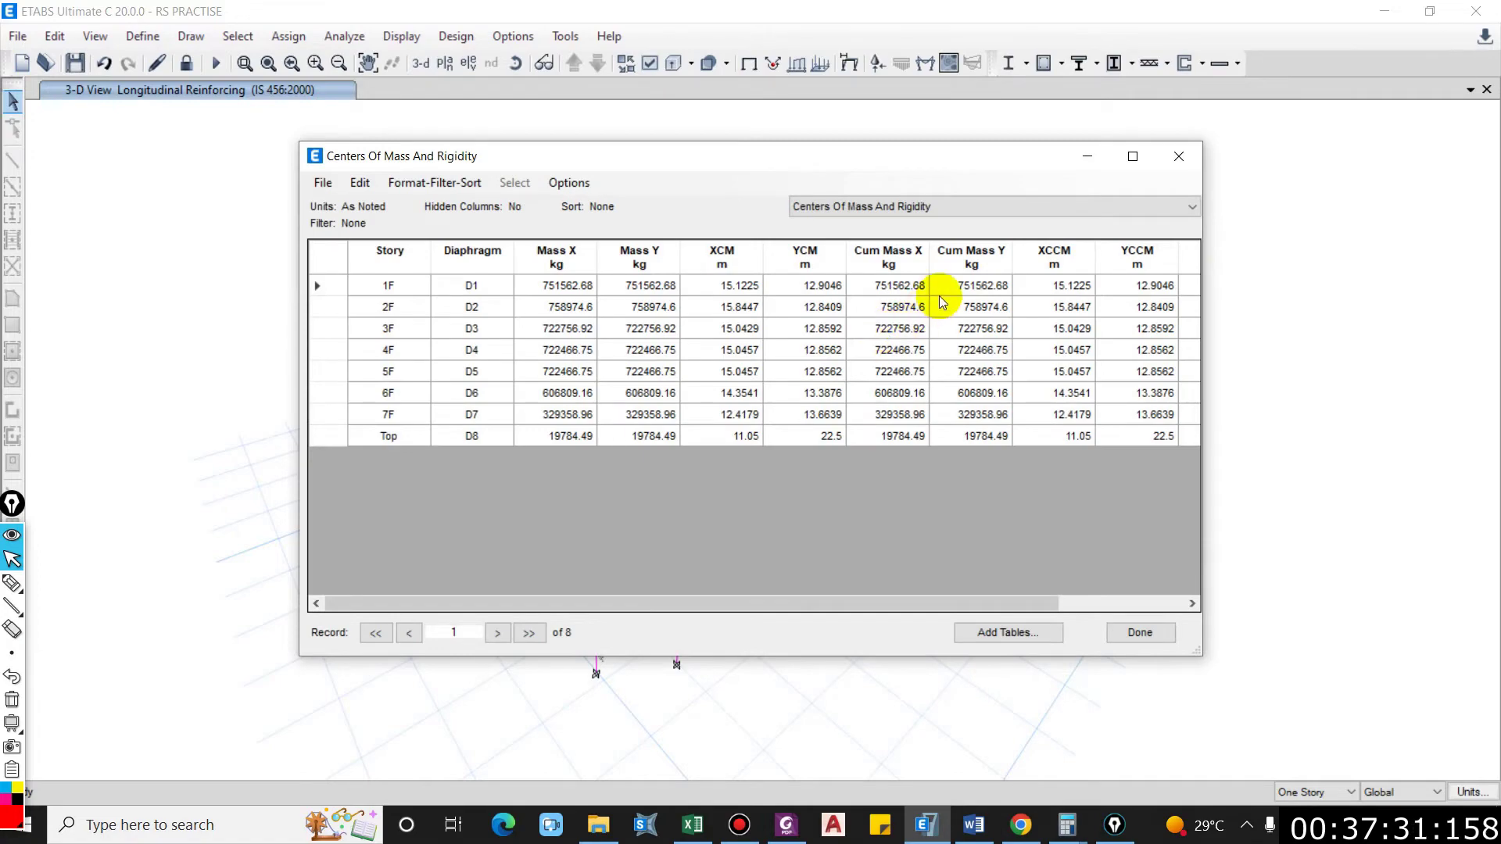
# Step: Show the Modal Participating Mass Ratios table and consult NBC 105 clause 7.3 in Foxit PhantomPDF for the required seismic mass
pyautogui.click(877, 208)
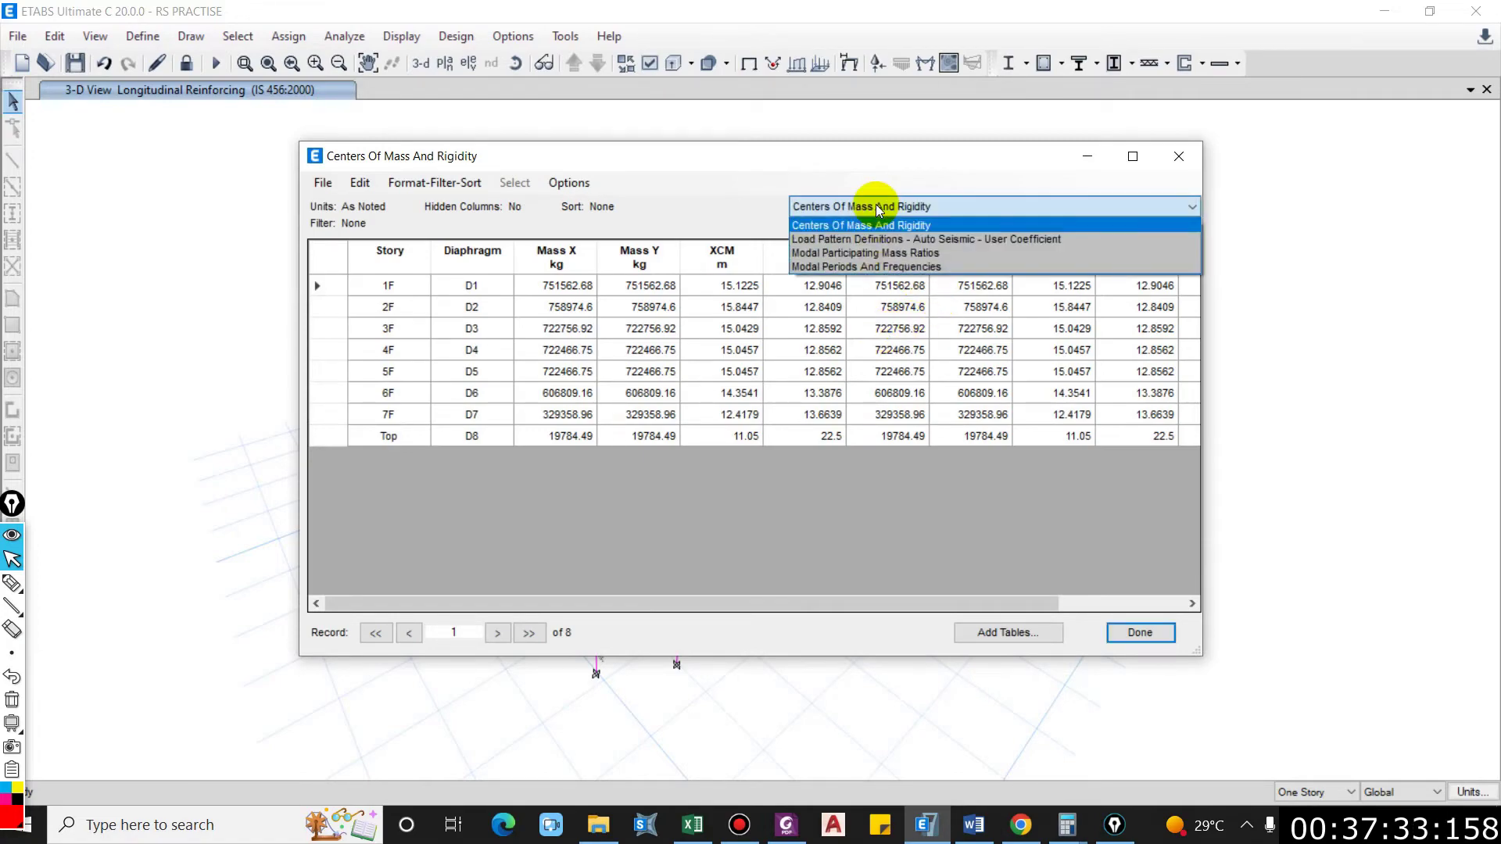
pyautogui.click(784, 821)
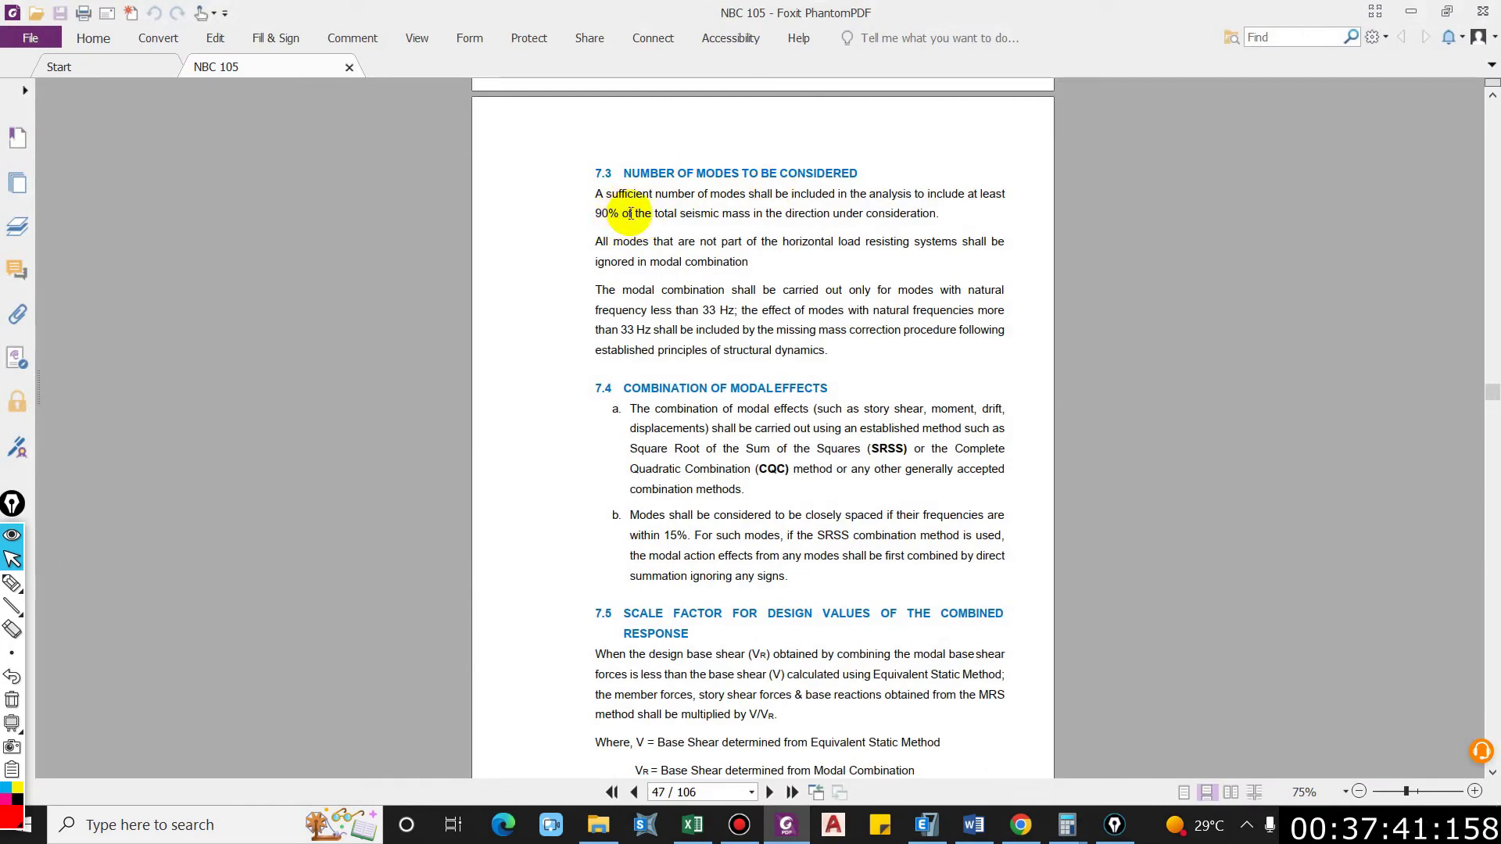
pyautogui.click(1407, 14)
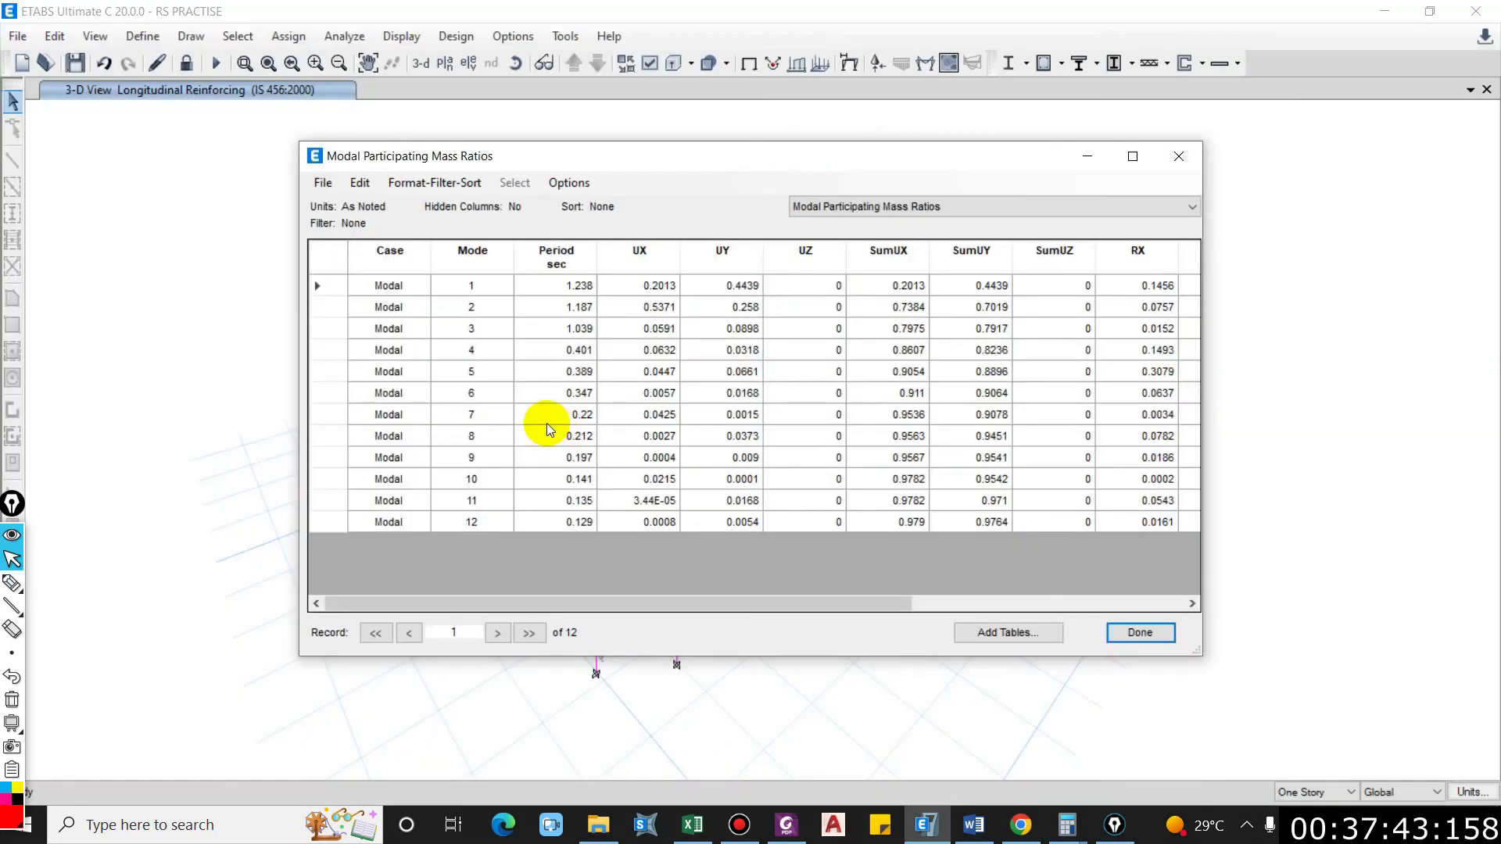
# Step: Check the cumulative mass participation SumUX and SumUY at mode 6 against the 90% requirement
pyautogui.click(994, 401)
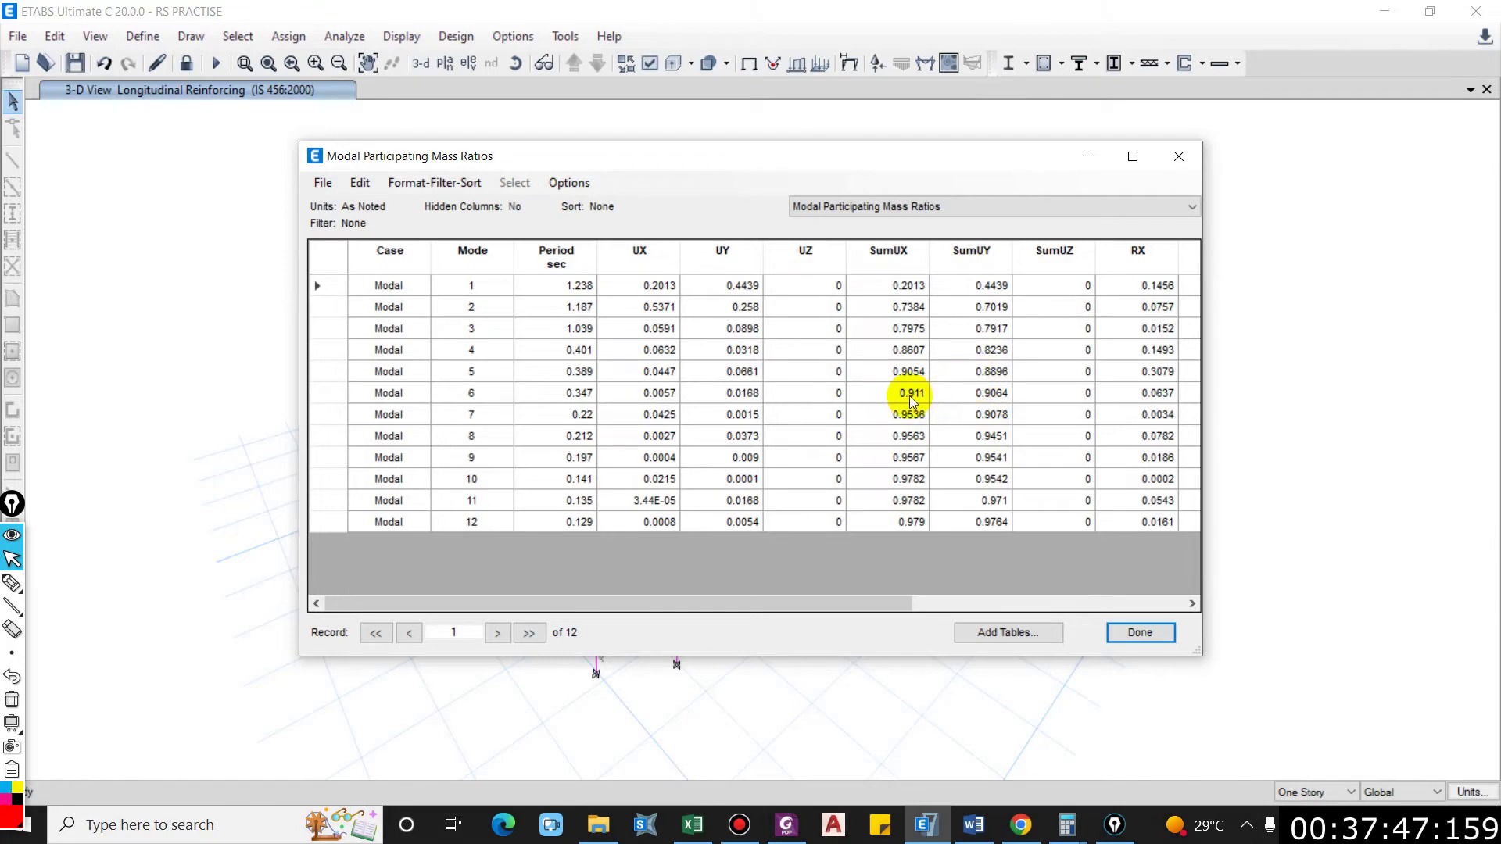
pyautogui.click(903, 400)
pyautogui.click(461, 397)
pyautogui.click(1016, 393)
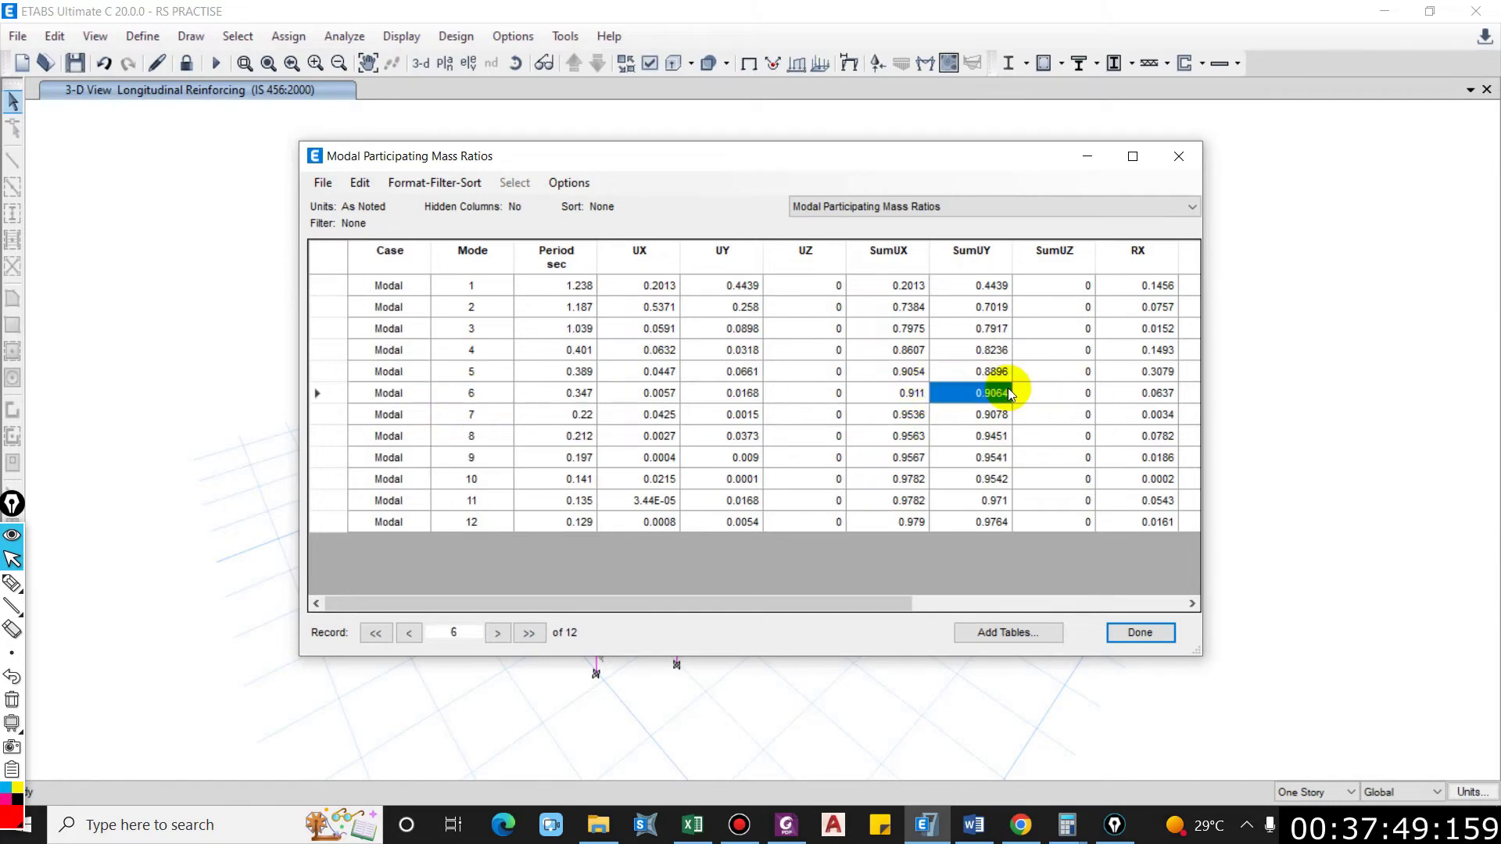
pyautogui.click(874, 400)
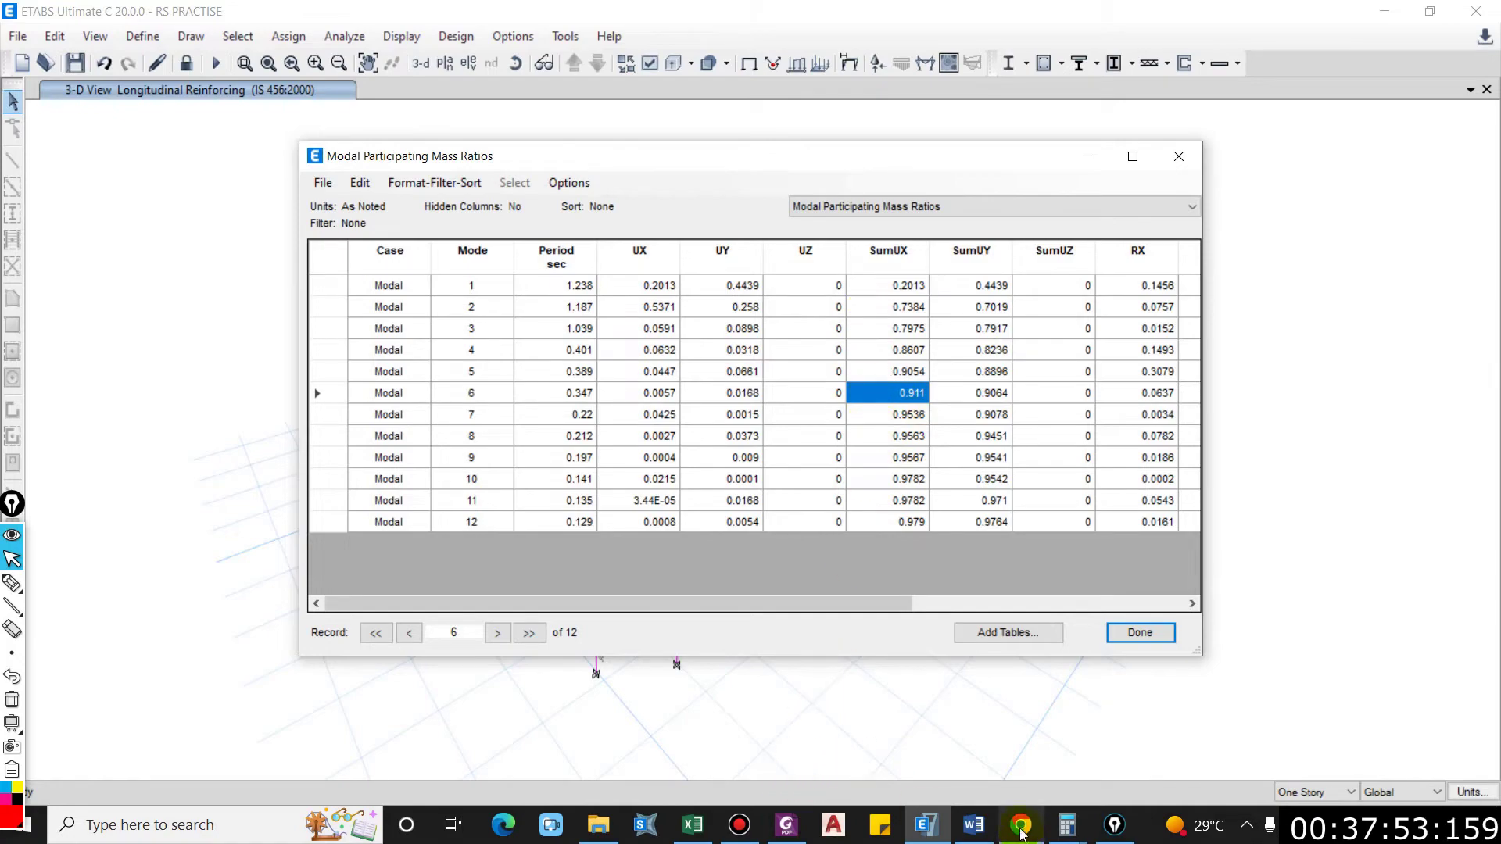
# Step: Read the 33 Hz limit in NBC 105 clause 7.3 and check mode 6's frequency in the Modal Periods And Frequencies table
pyautogui.click(770, 827)
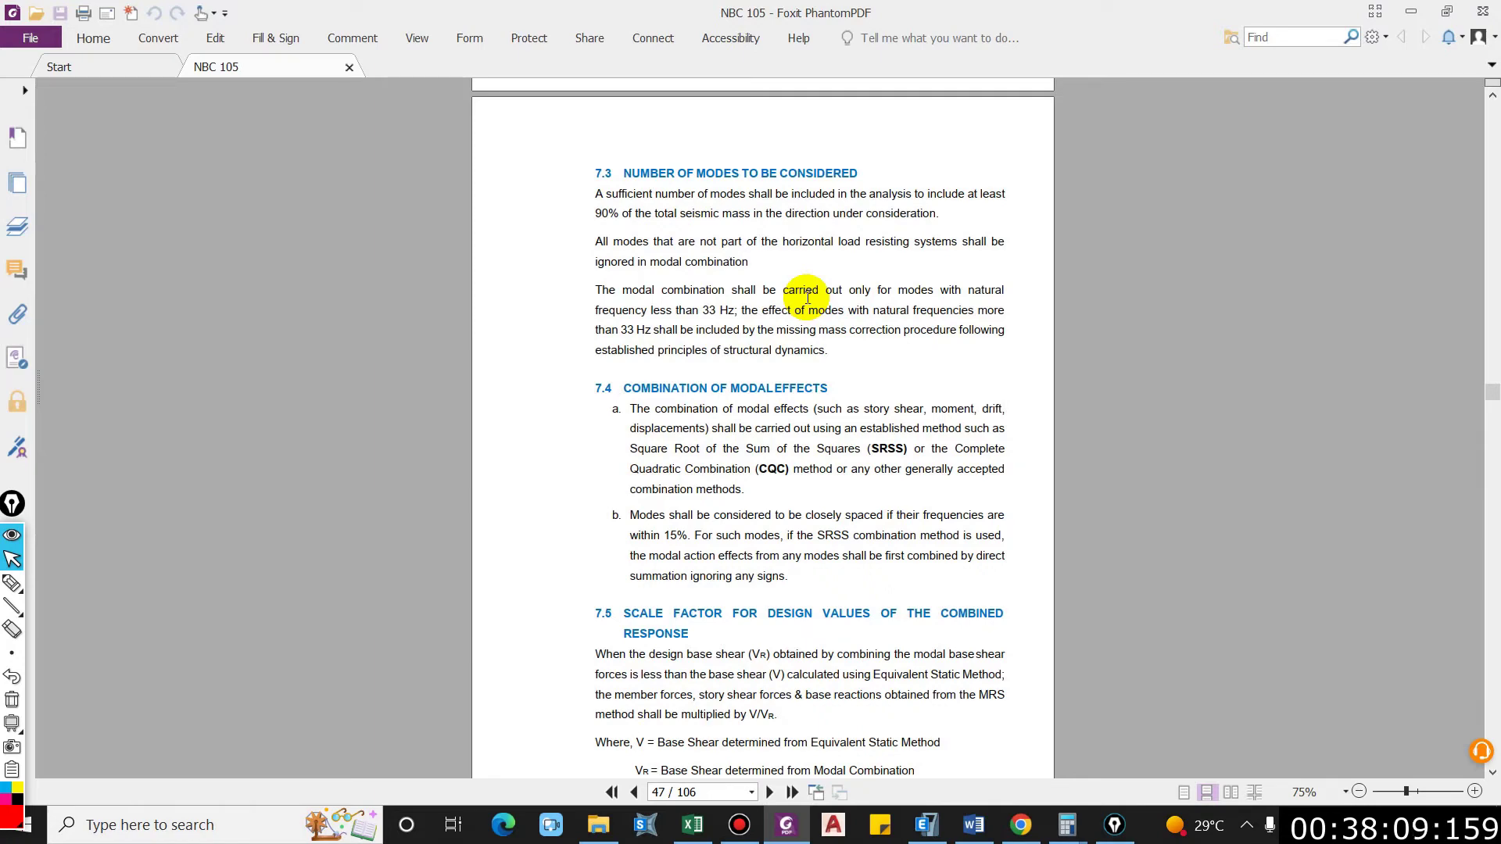
pyautogui.hotkey('alt', 'Tab')
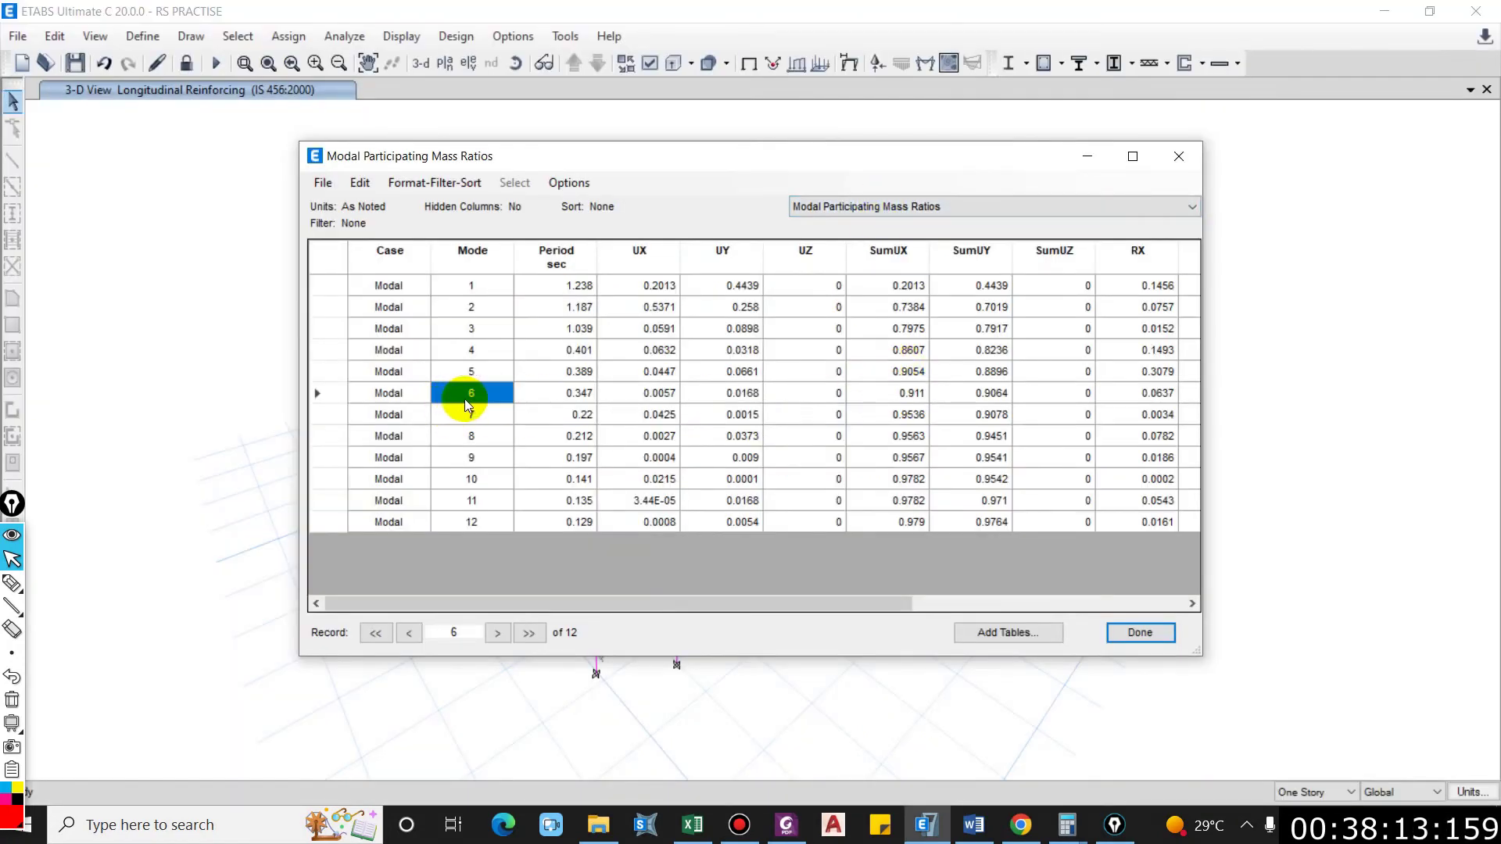
pyautogui.click(888, 203)
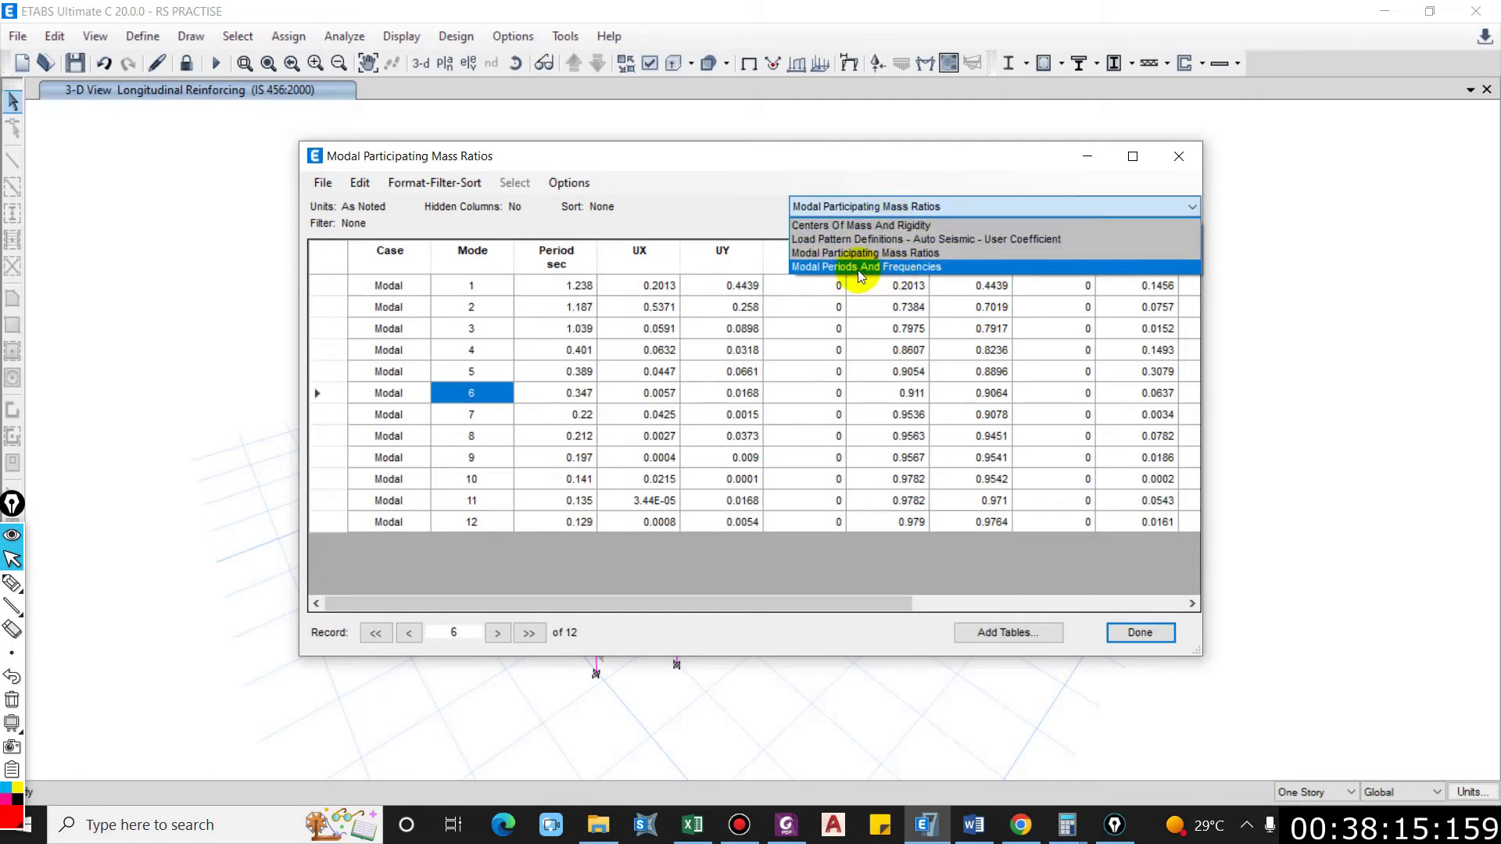
pyautogui.click(876, 267)
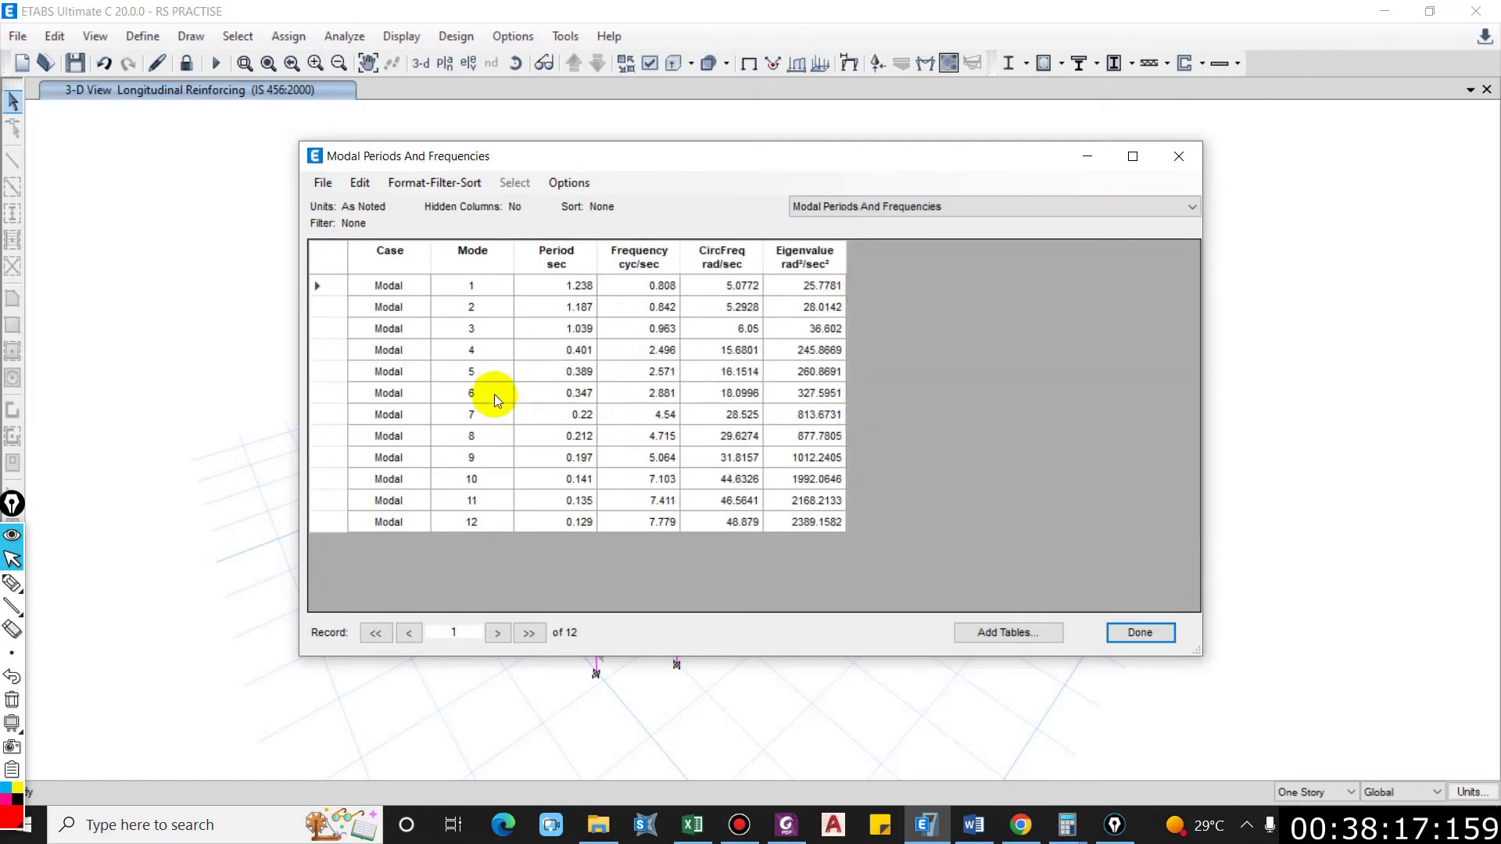
pyautogui.click(636, 397)
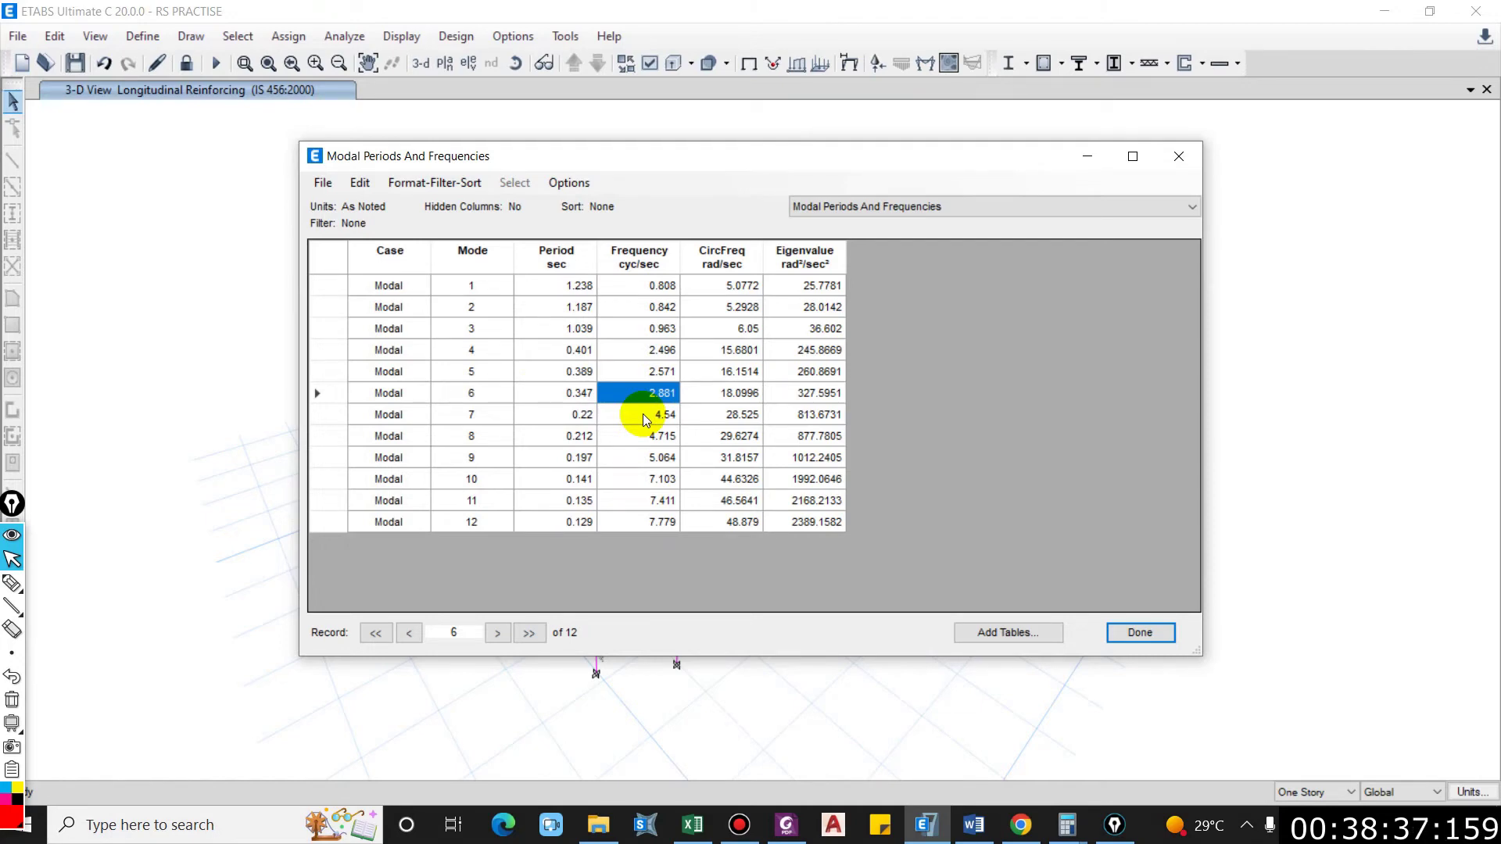
# Step: Annotate the screen beside the frequency table with the underlined words "Flexible" and "Rigid", and clear the annotations
pyautogui.click(11, 583)
pyautogui.moveTo(1214, 212); pyautogui.dragTo(1211, 236)
pyautogui.moveTo(1214, 211)
pyautogui.mouseDown()
pyautogui.moveTo(1241, 206)
pyautogui.moveTo(1243, 233)
pyautogui.moveTo(1324, 234)
pyautogui.mouseUp()
pyautogui.moveTo(1234, 554)
pyautogui.mouseDown()
pyautogui.moveTo(1251, 585)
pyautogui.moveTo(1298, 561)
pyautogui.moveTo(1325, 582)
pyautogui.mouseUp()
pyautogui.moveTo(1211, 248); pyautogui.dragTo(1317, 244)
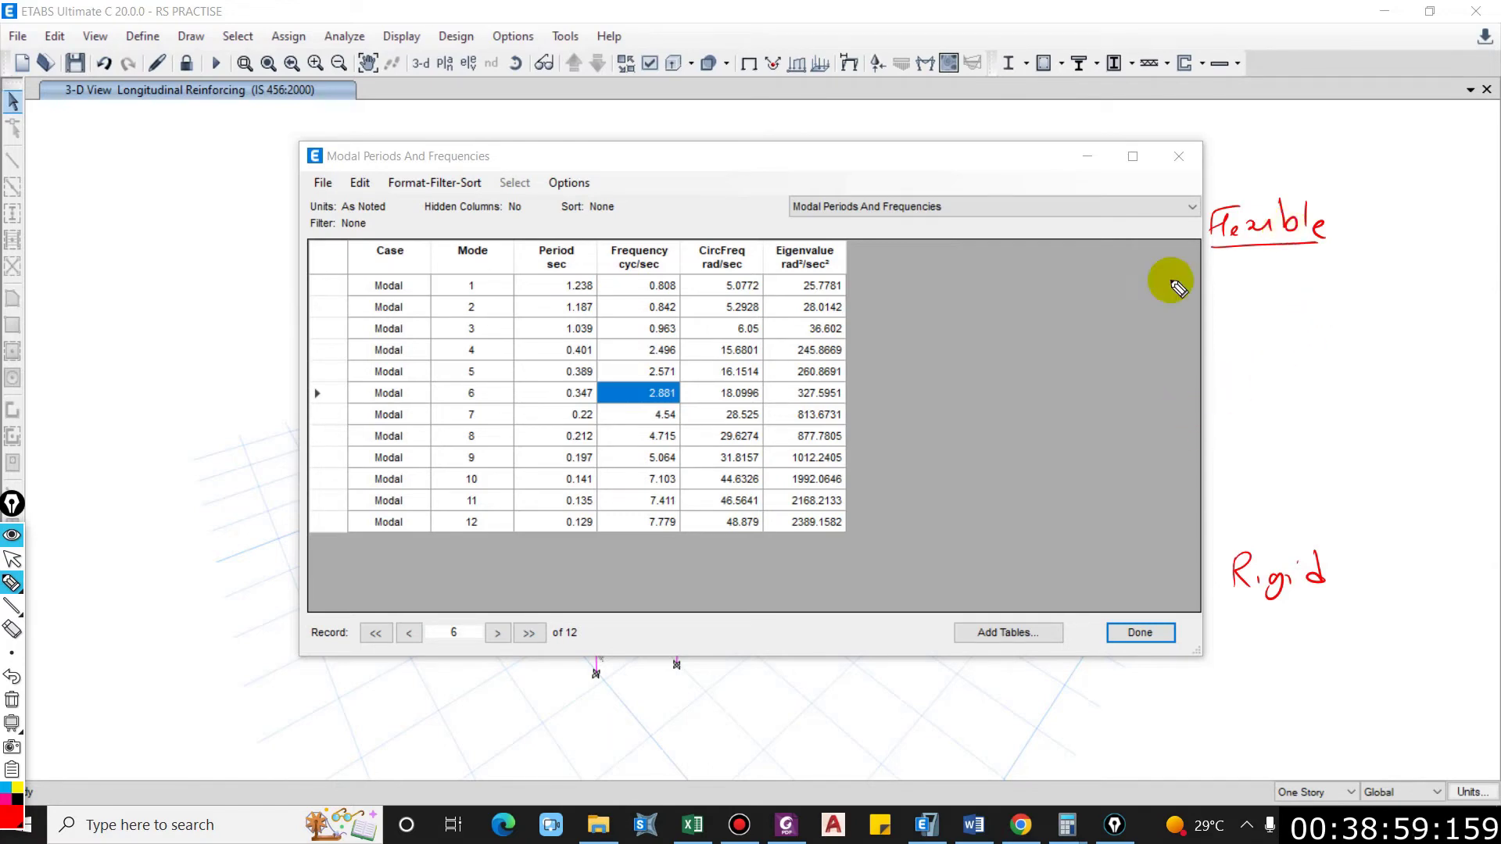
pyautogui.moveTo(1203, 255); pyautogui.dragTo(1332, 248)
pyautogui.moveTo(1235, 257); pyautogui.dragTo(1327, 252)
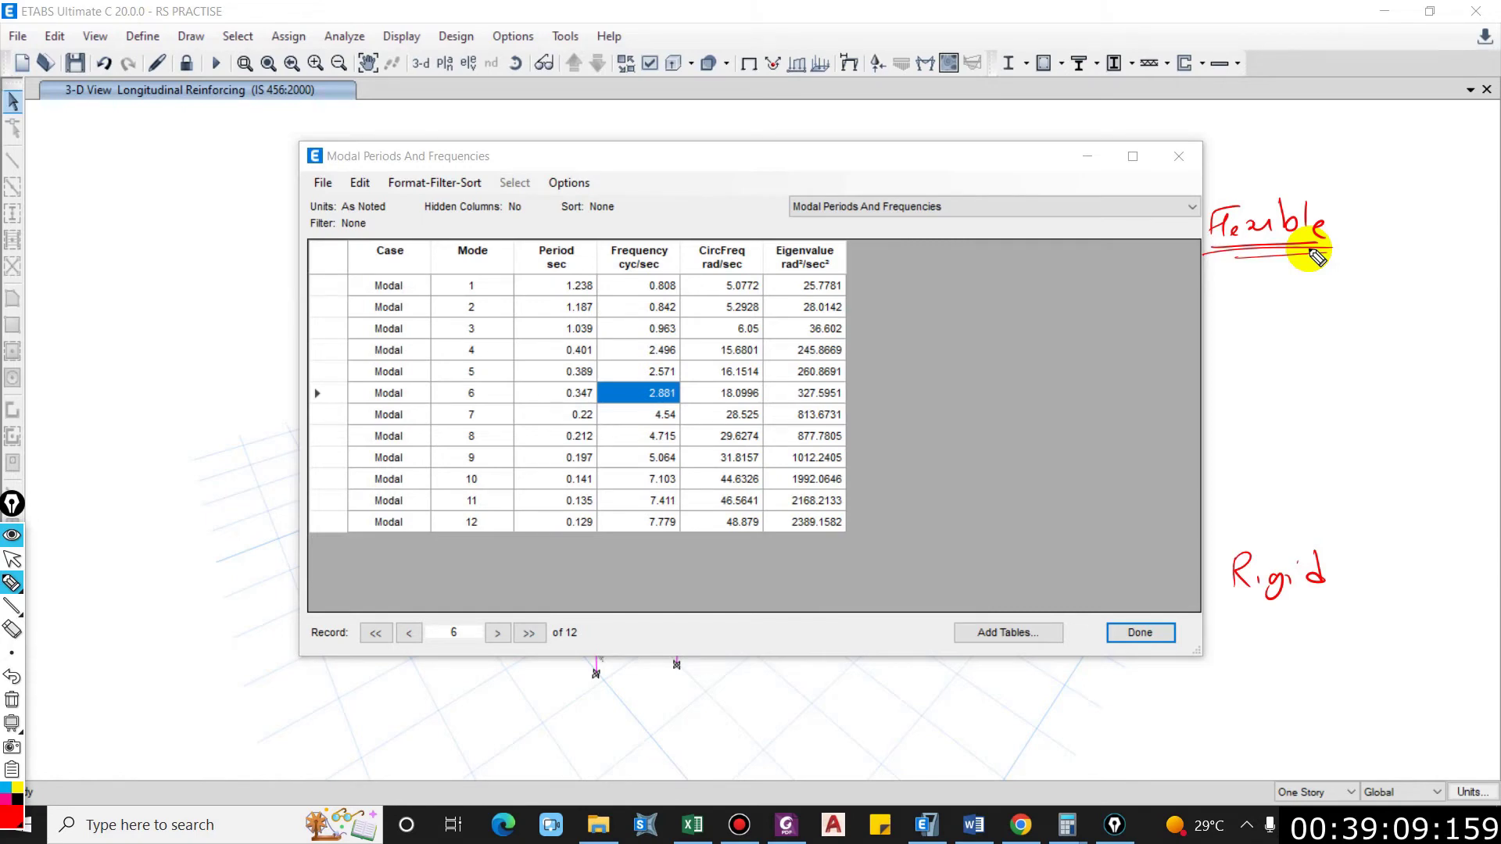
pyautogui.moveTo(1232, 605); pyautogui.dragTo(1365, 604)
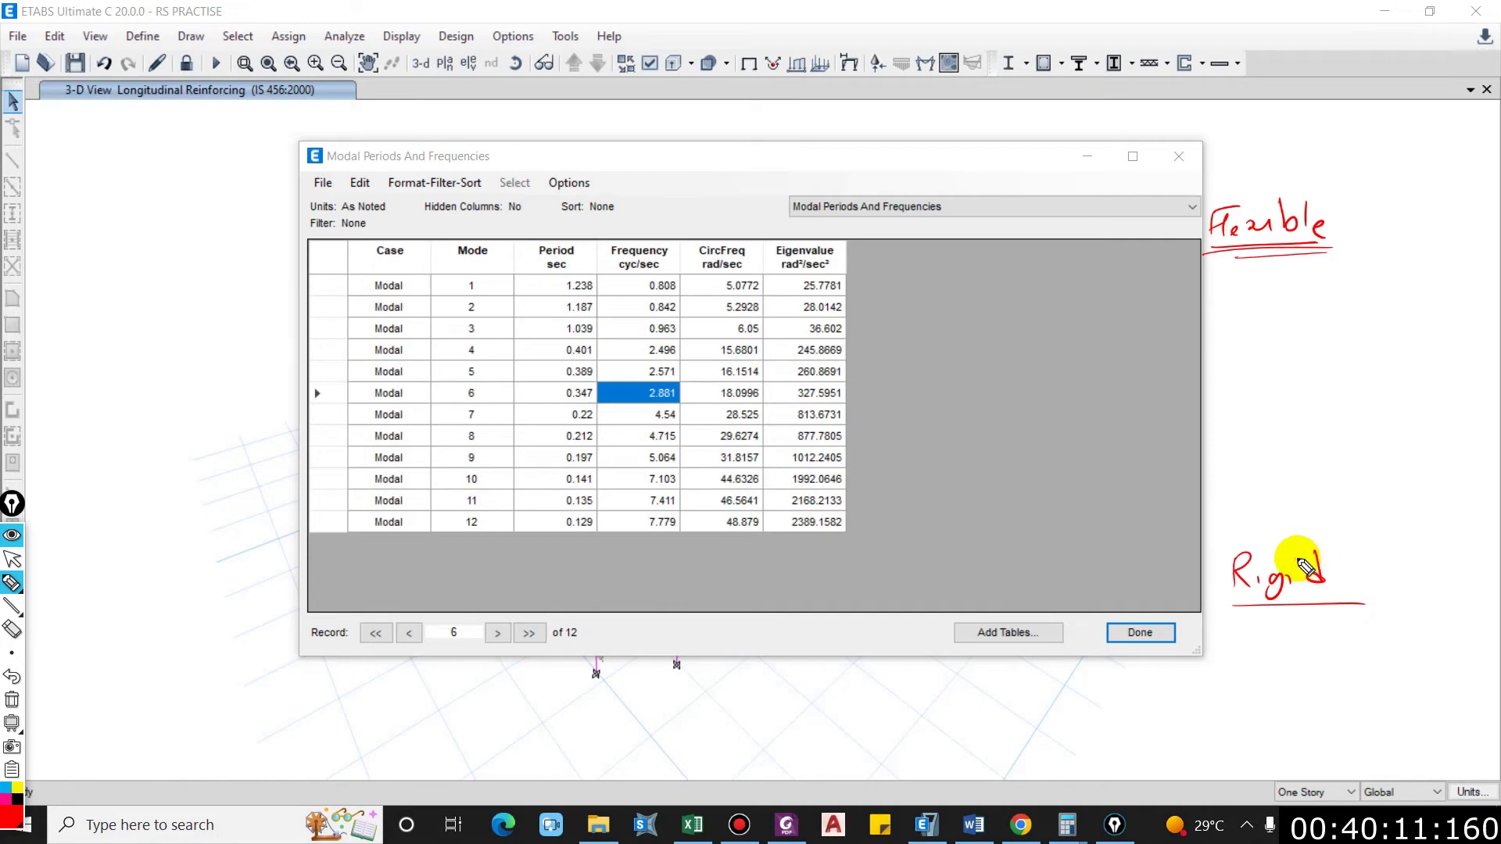
pyautogui.hotkey('ctrl', 'shift', '2')
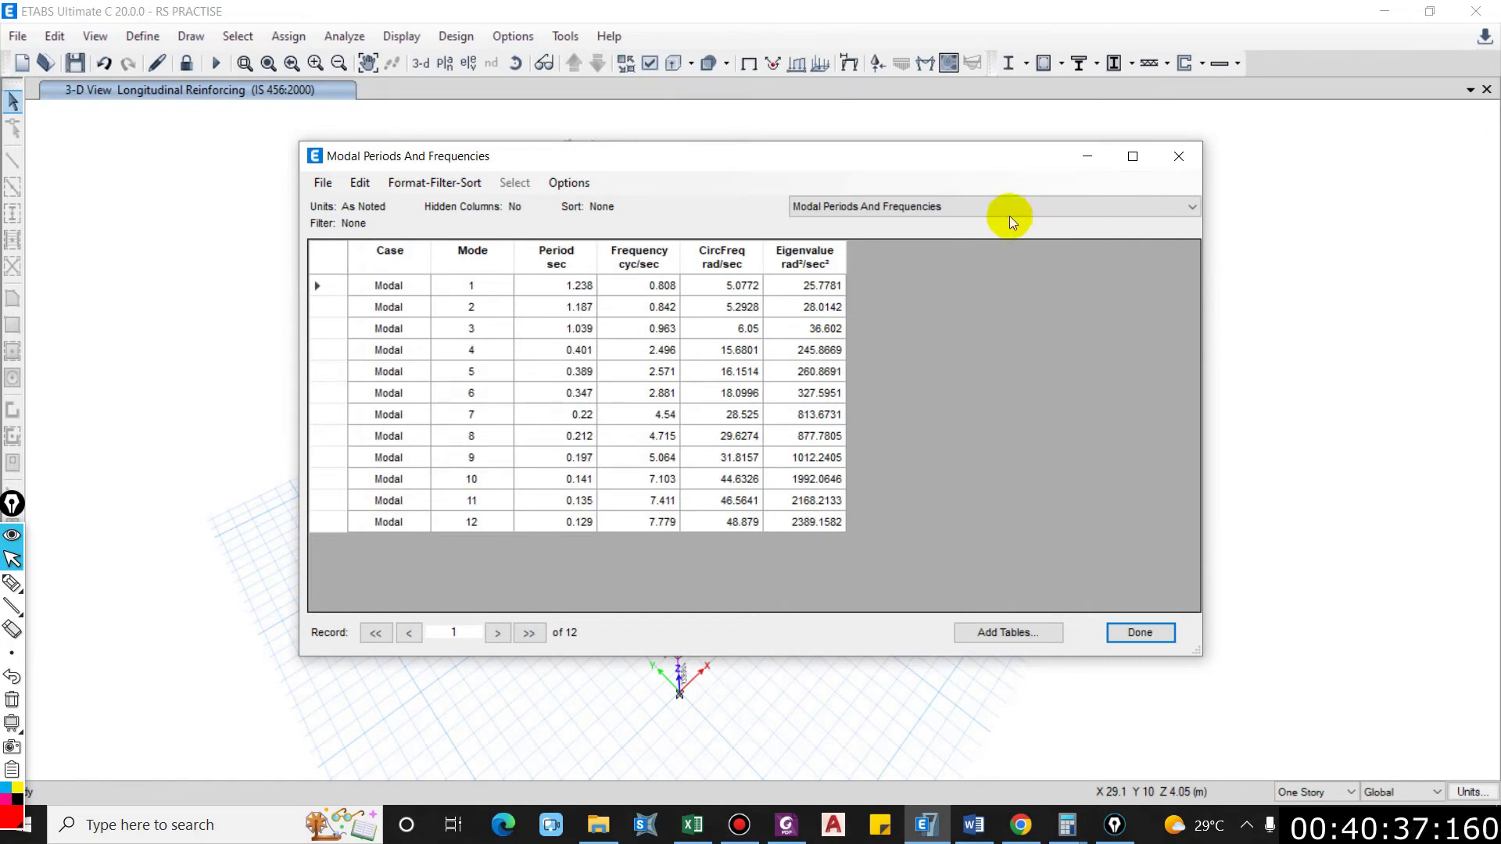
# Step: Show the Centers Of Mass And Rigidity table for the storey diaphragms
pyautogui.click(979, 209)
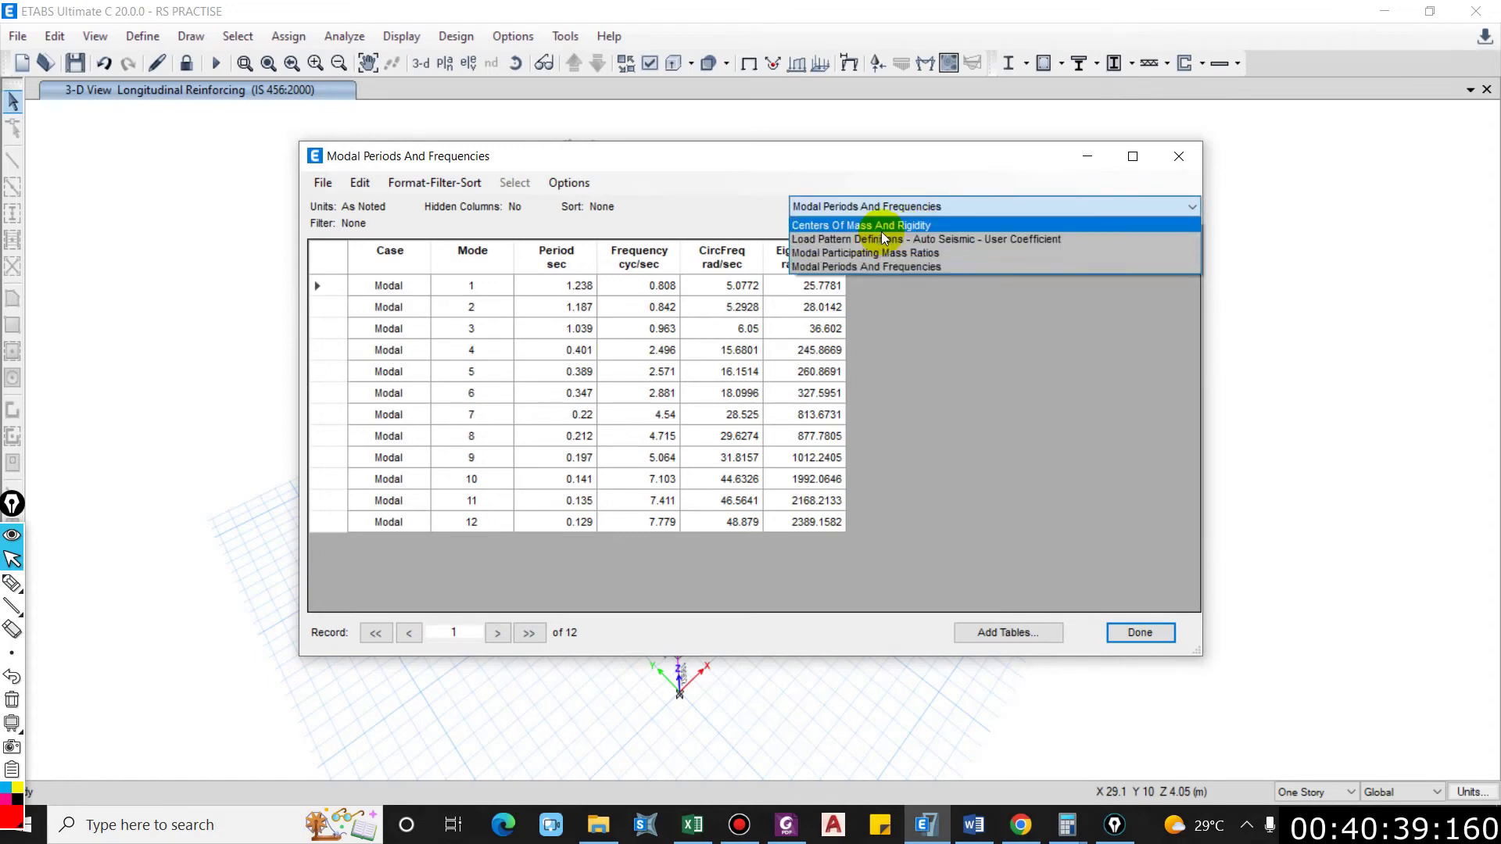
pyautogui.click(878, 225)
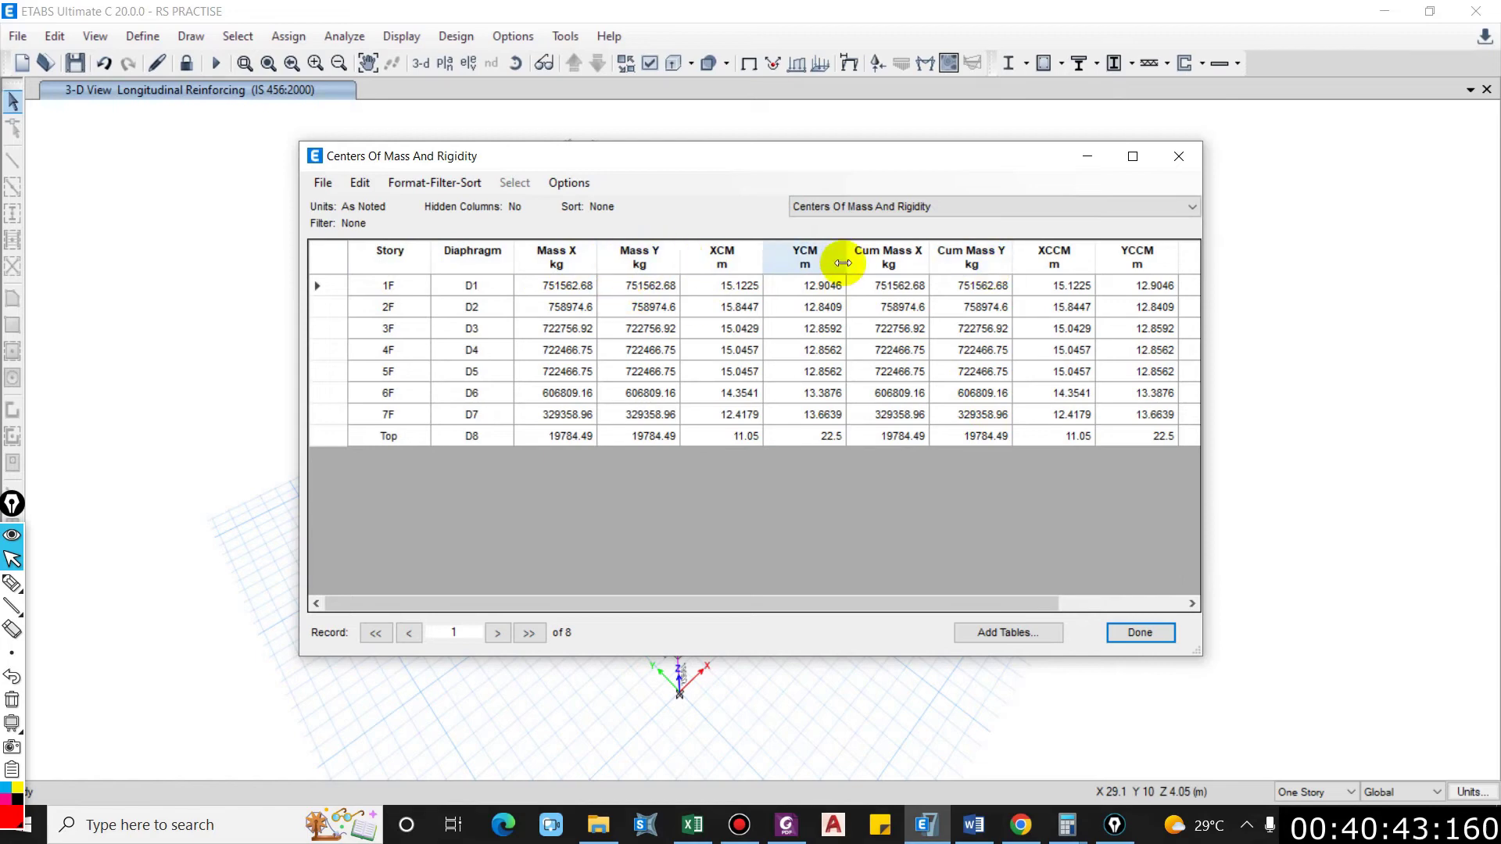
# Step: Copy all eight storey rows of the Centers Of Mass And Rigidity table, including the XCR and YCR columns
pyautogui.moveTo(898, 604); pyautogui.dragTo(1049, 614)
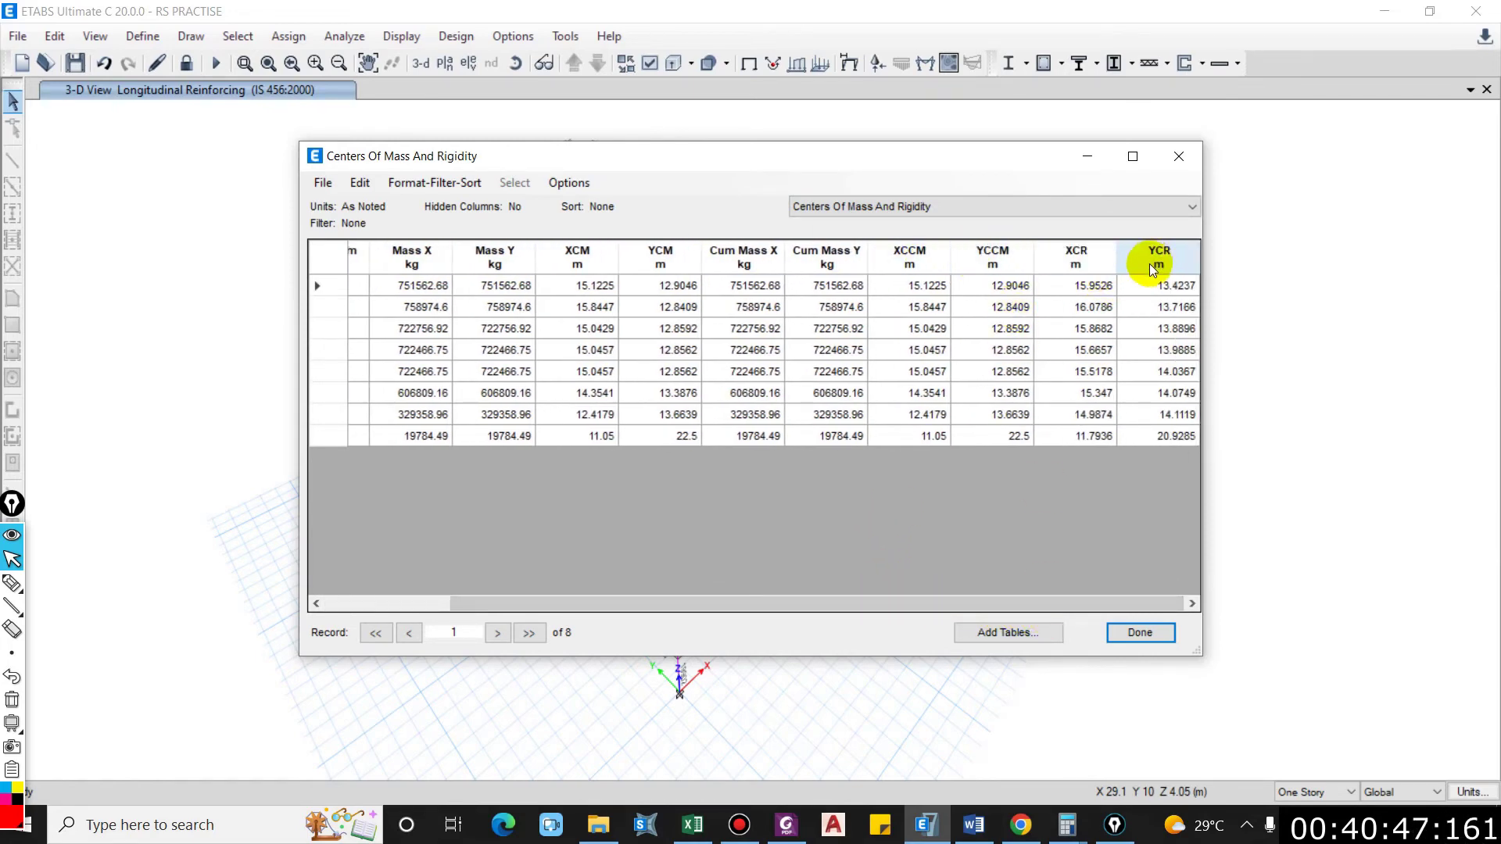
pyautogui.moveTo(889, 610); pyautogui.dragTo(731, 590)
pyautogui.moveTo(362, 289); pyautogui.dragTo(1344, 479)
pyautogui.hotkey('ctrl', 'c')
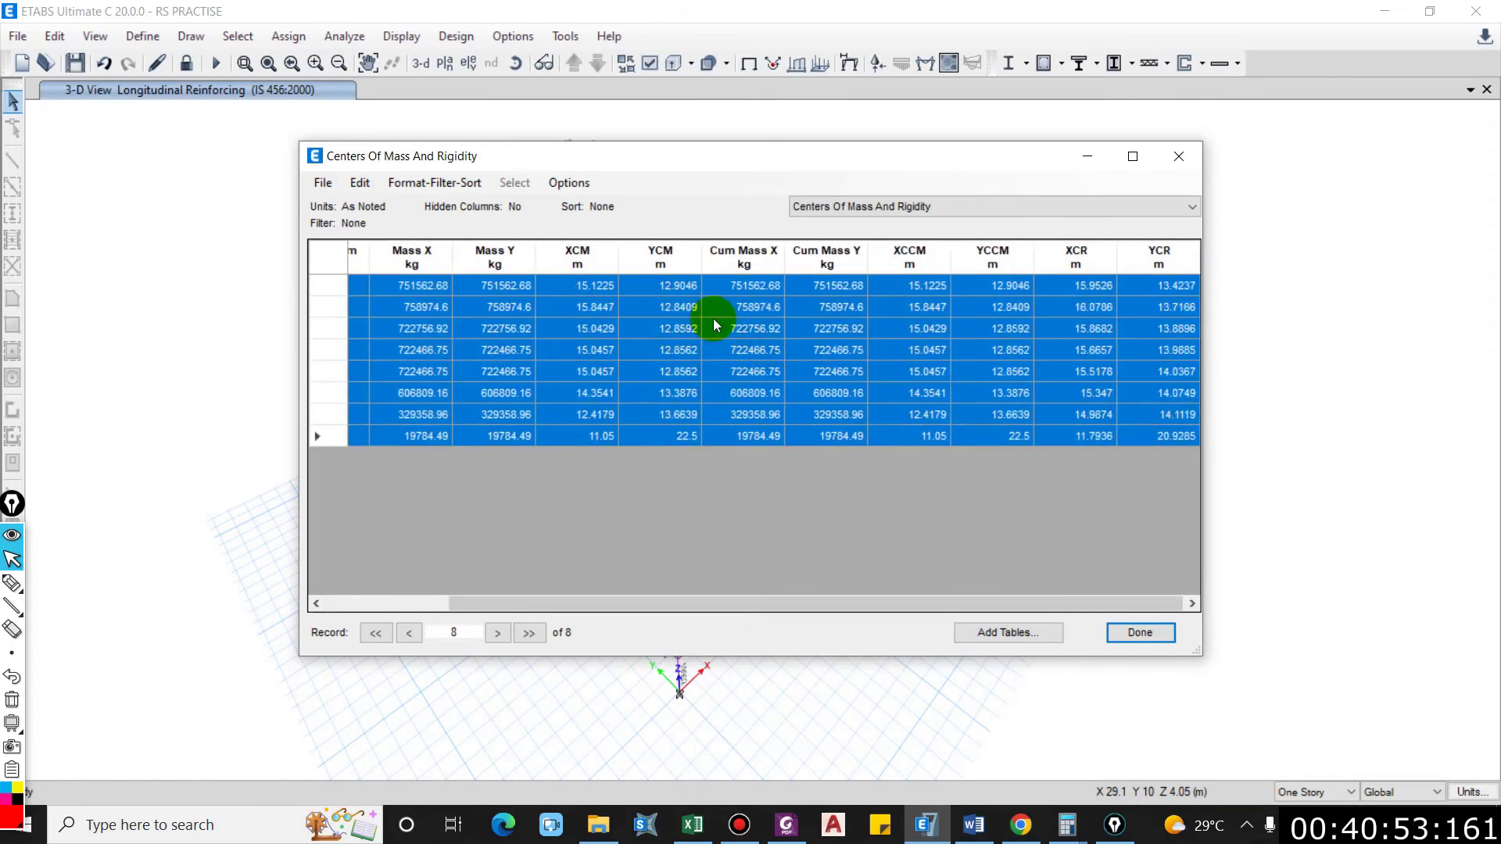
# Step: Open CM CR.xlsx in Excel and paste the copied storey data into the table starting at cell A4
pyautogui.click(692, 825)
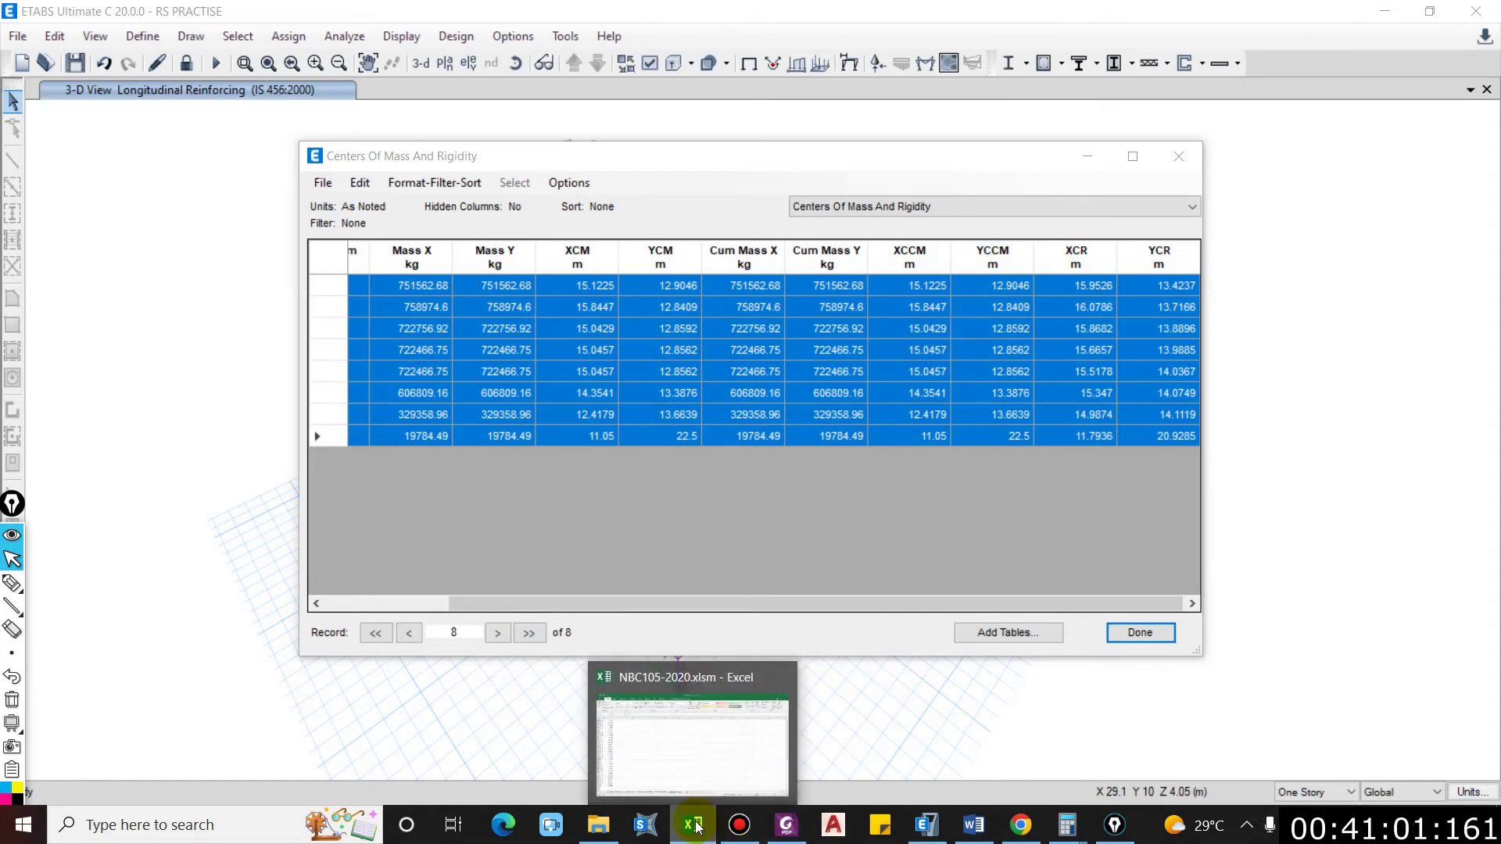
pyautogui.click(594, 825)
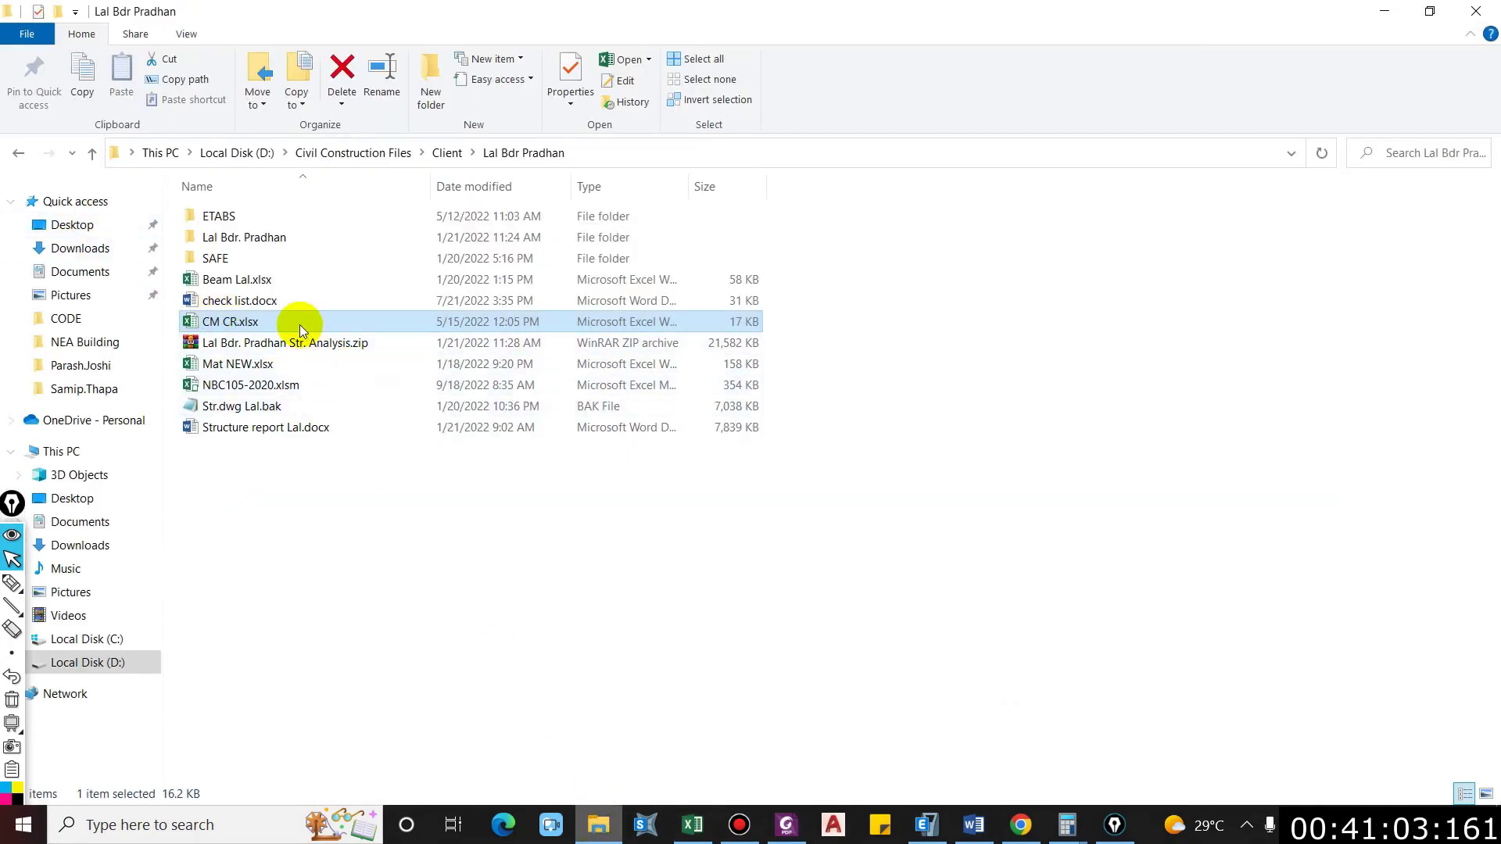
pyautogui.doubleClick(302, 330)
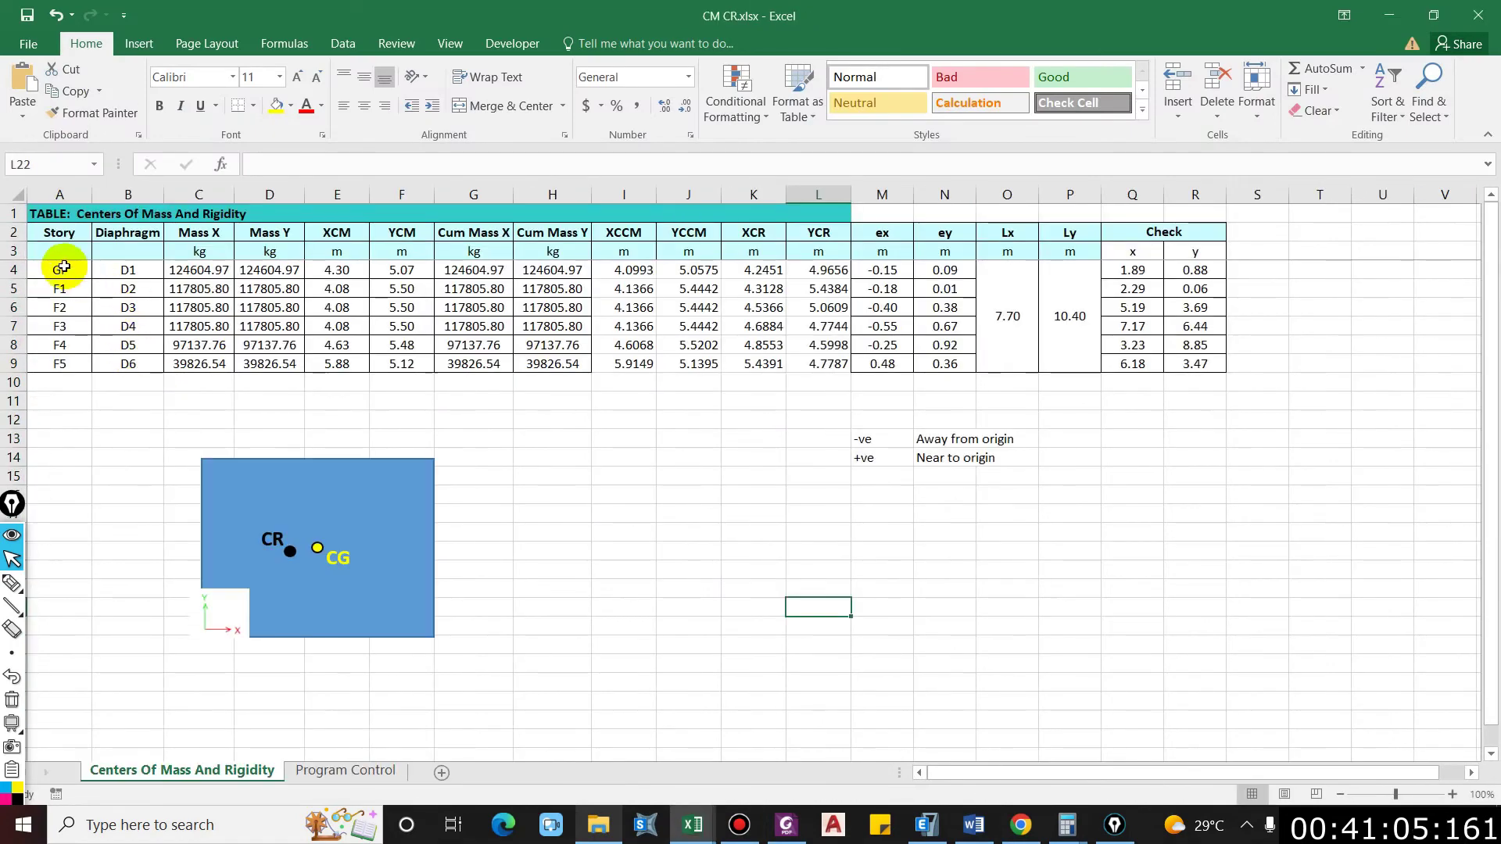
pyautogui.click(70, 266)
pyautogui.hotkey('ctrl', 'v')
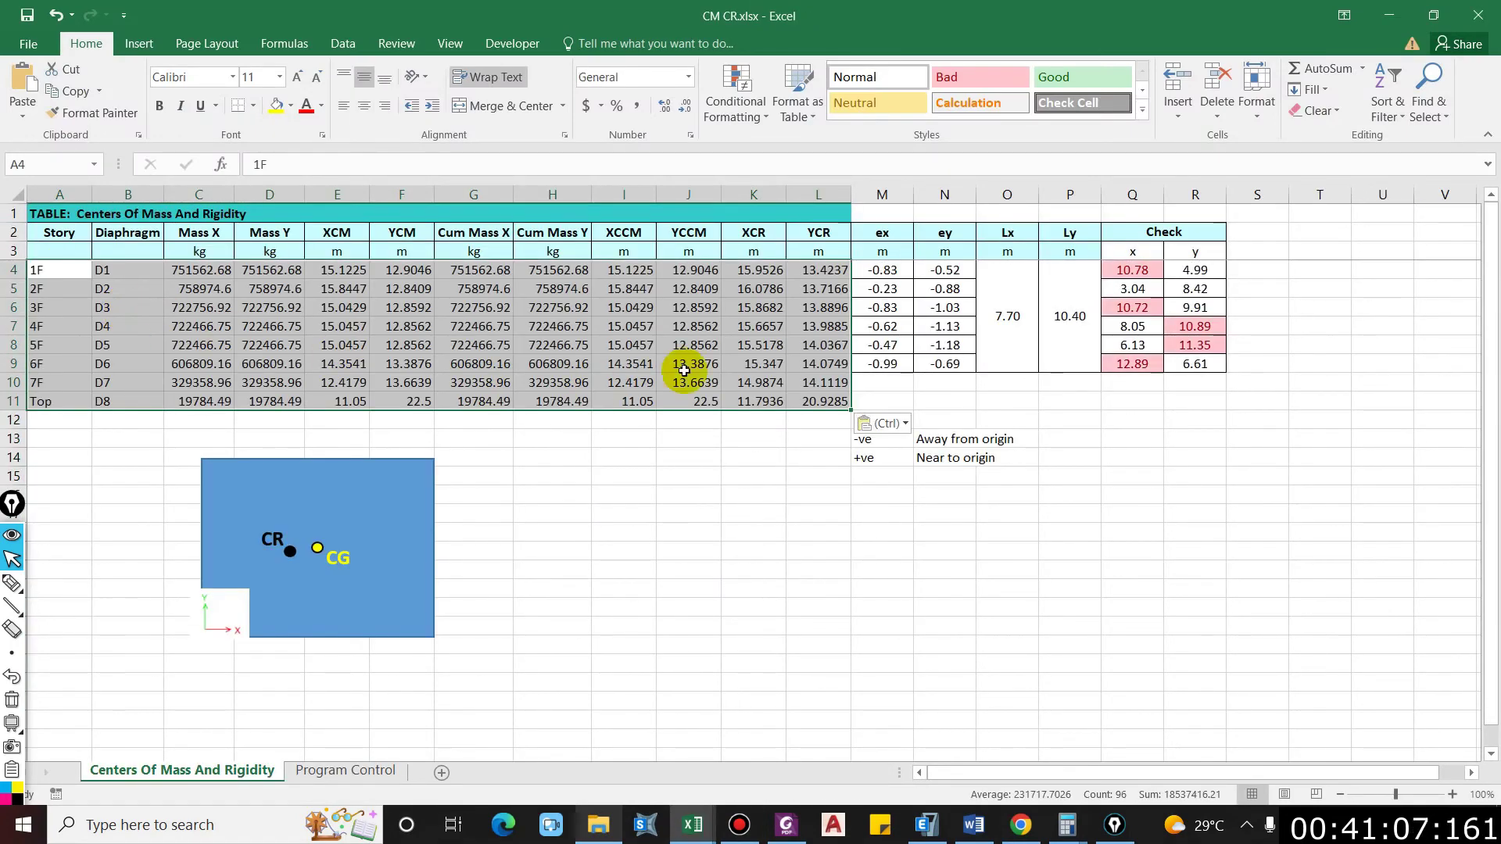
# Step: Inspect which cells the ex eccentricity formula in M4 refers to for storey 1F
pyautogui.click(953, 387)
pyautogui.click(882, 269)
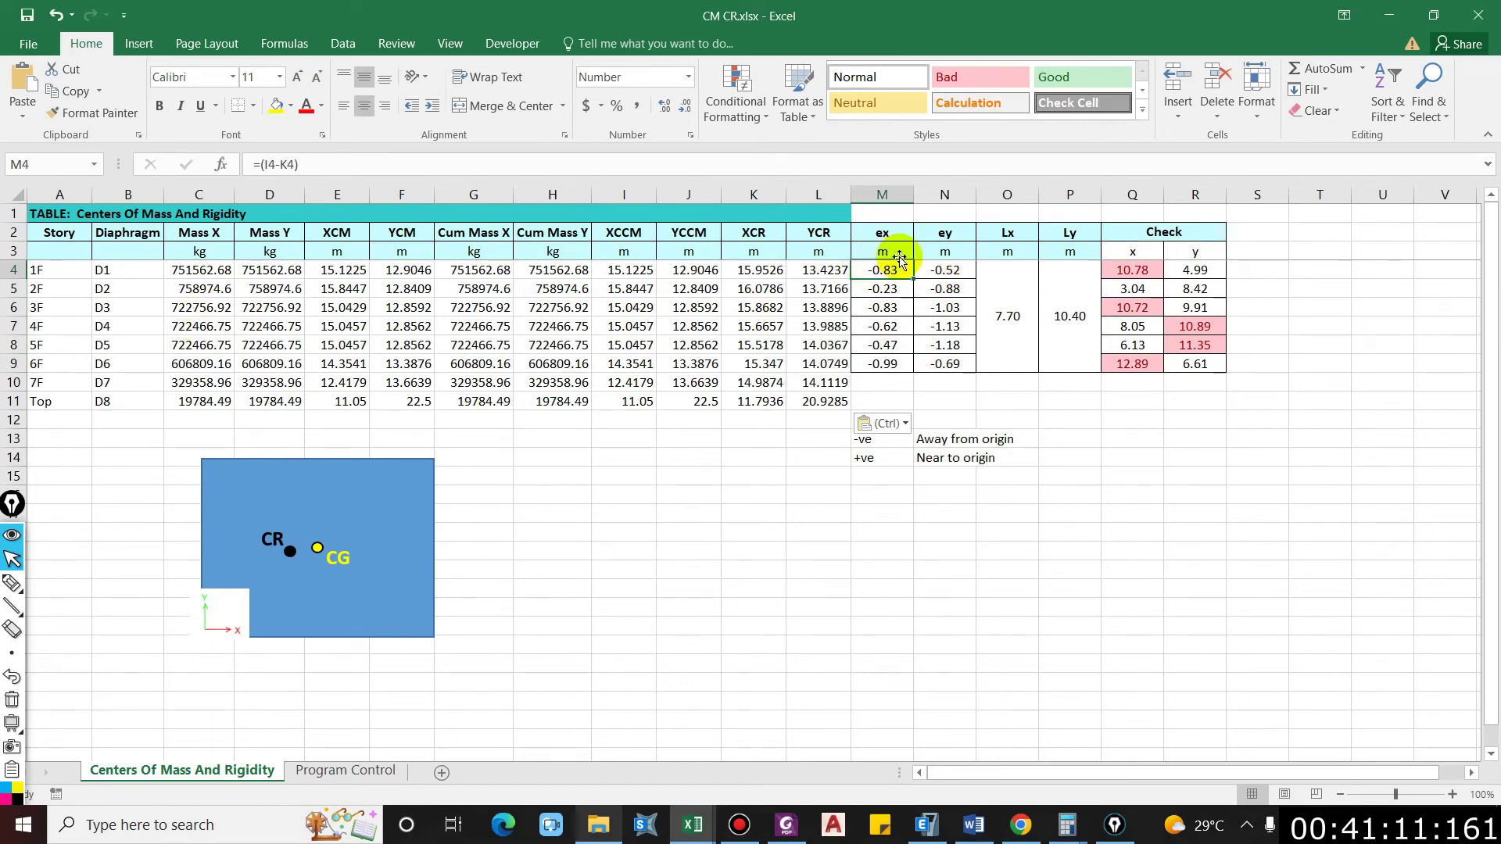
pyautogui.click(341, 164)
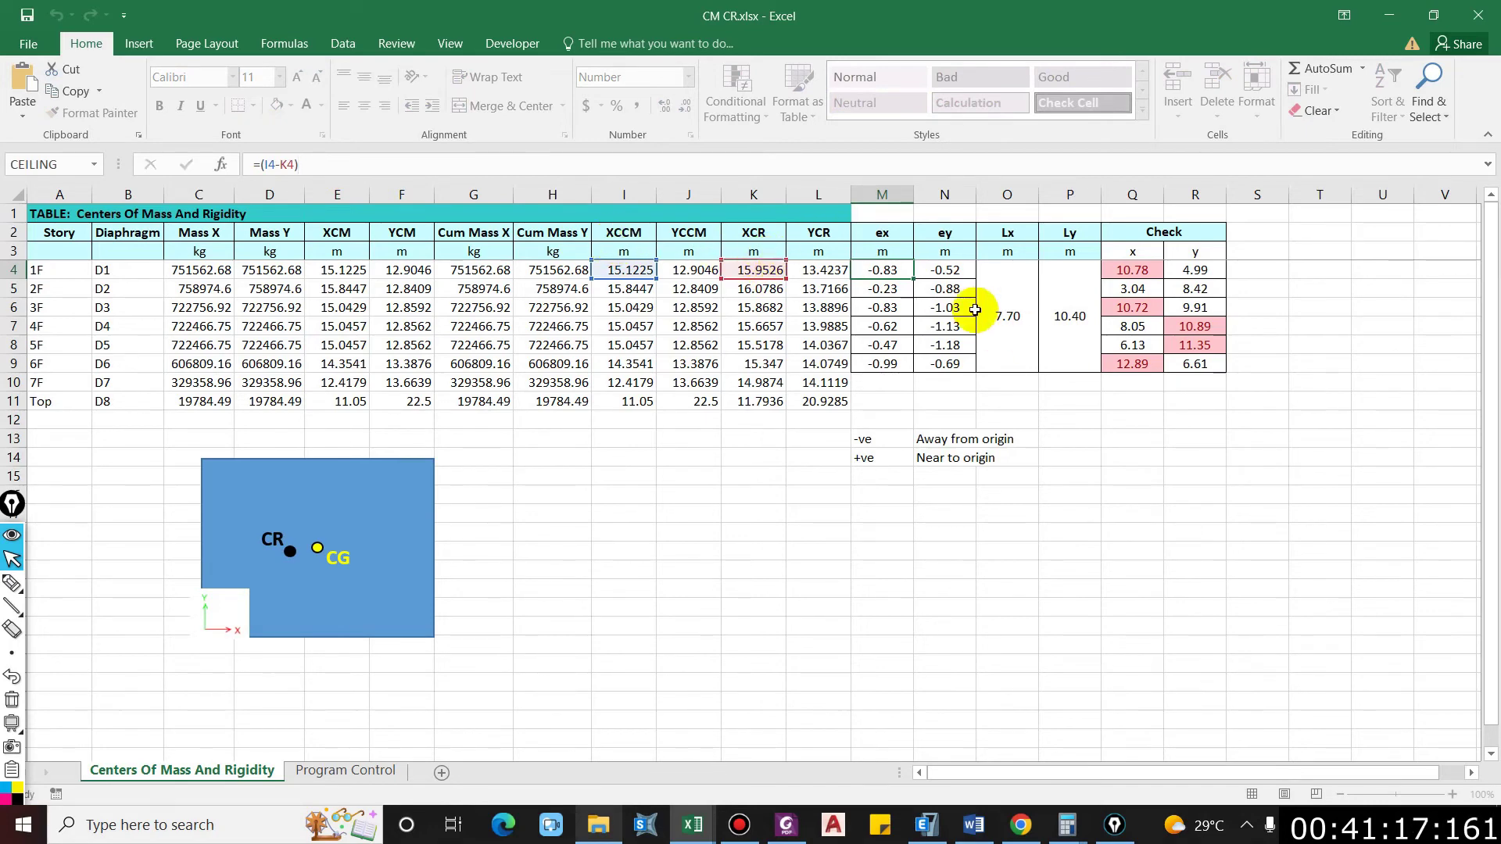
pyautogui.press('Escape')
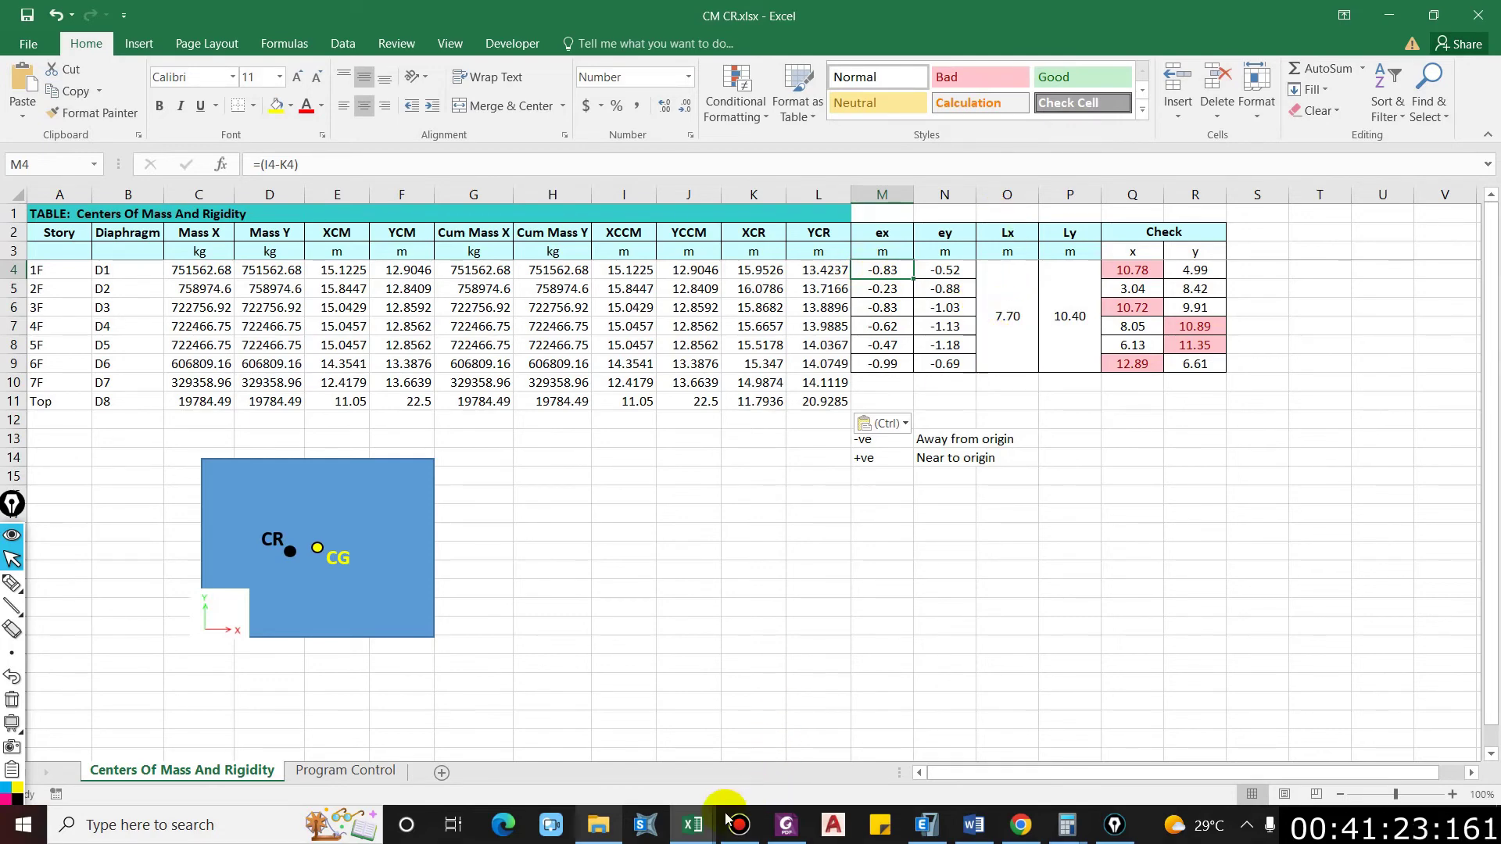
# Step: In ETABS, close the table, show the Base plan view to read the overall grid dimensions, and return to the CM CR.xlsx workbook
pyautogui.click(930, 821)
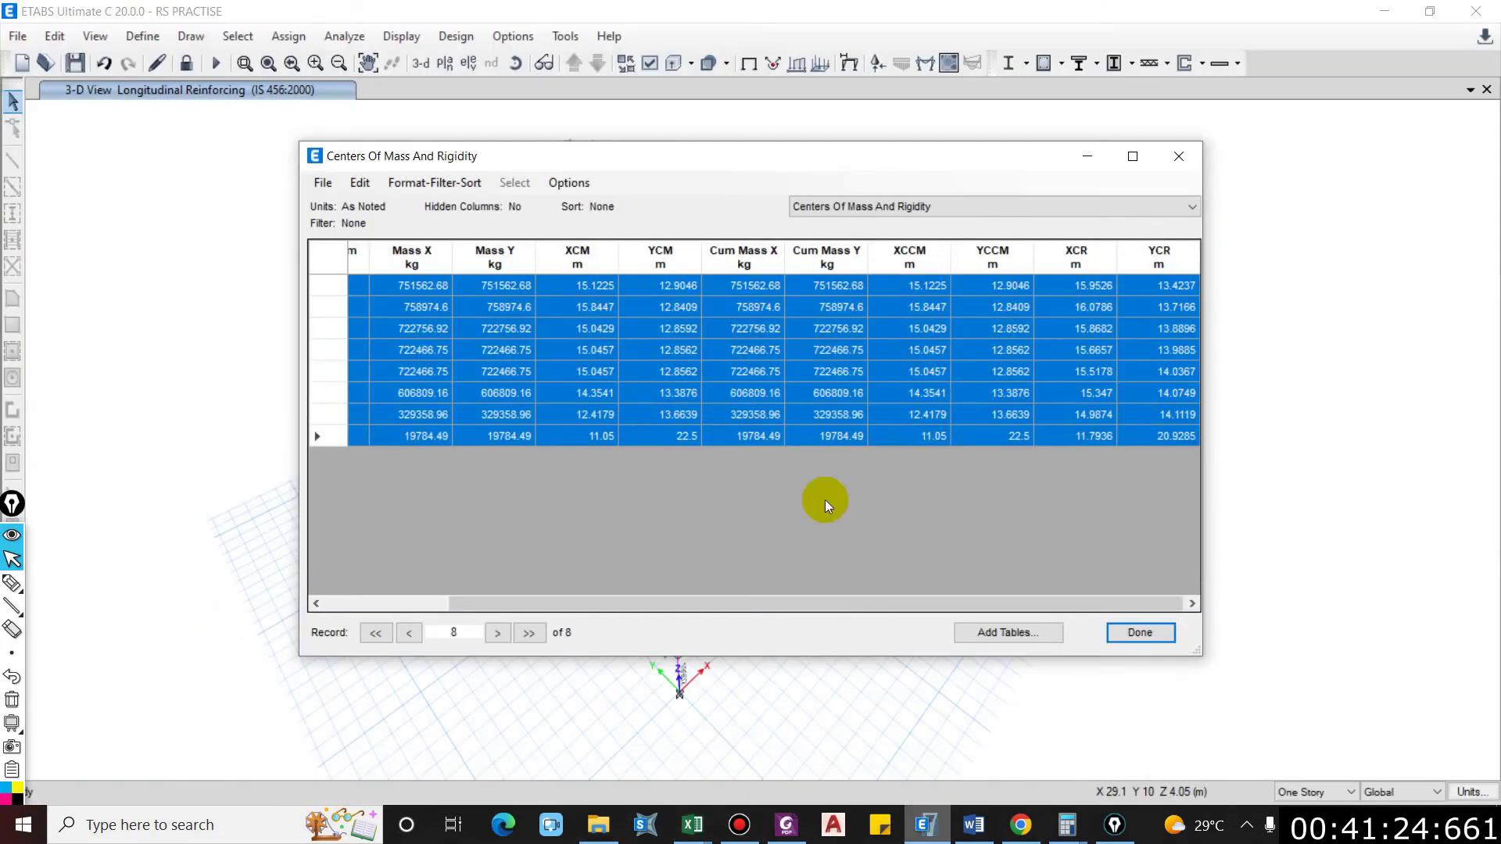
pyautogui.click(1124, 622)
pyautogui.click(445, 63)
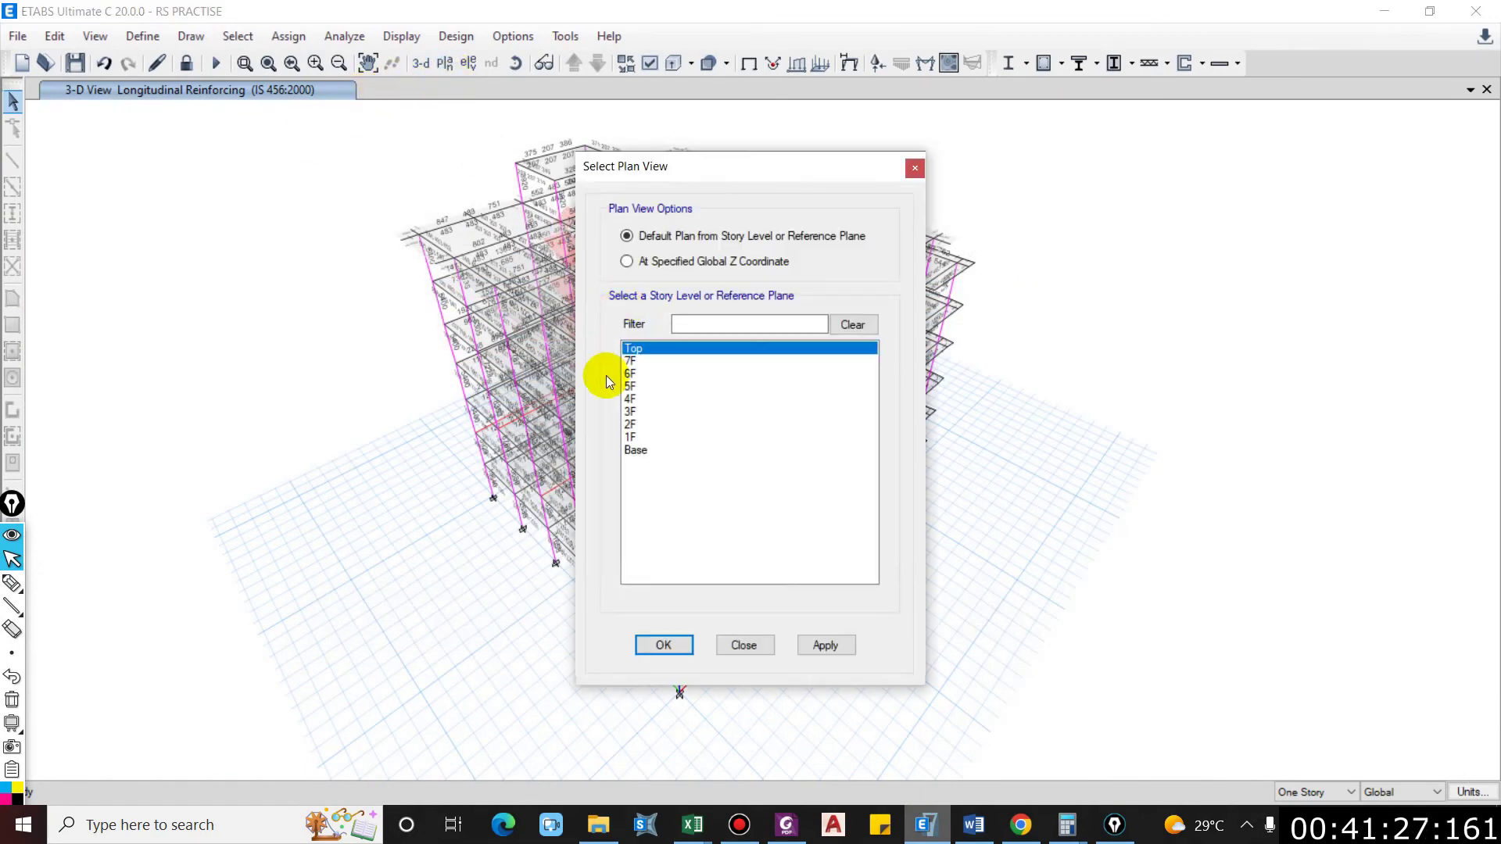
pyautogui.click(635, 450)
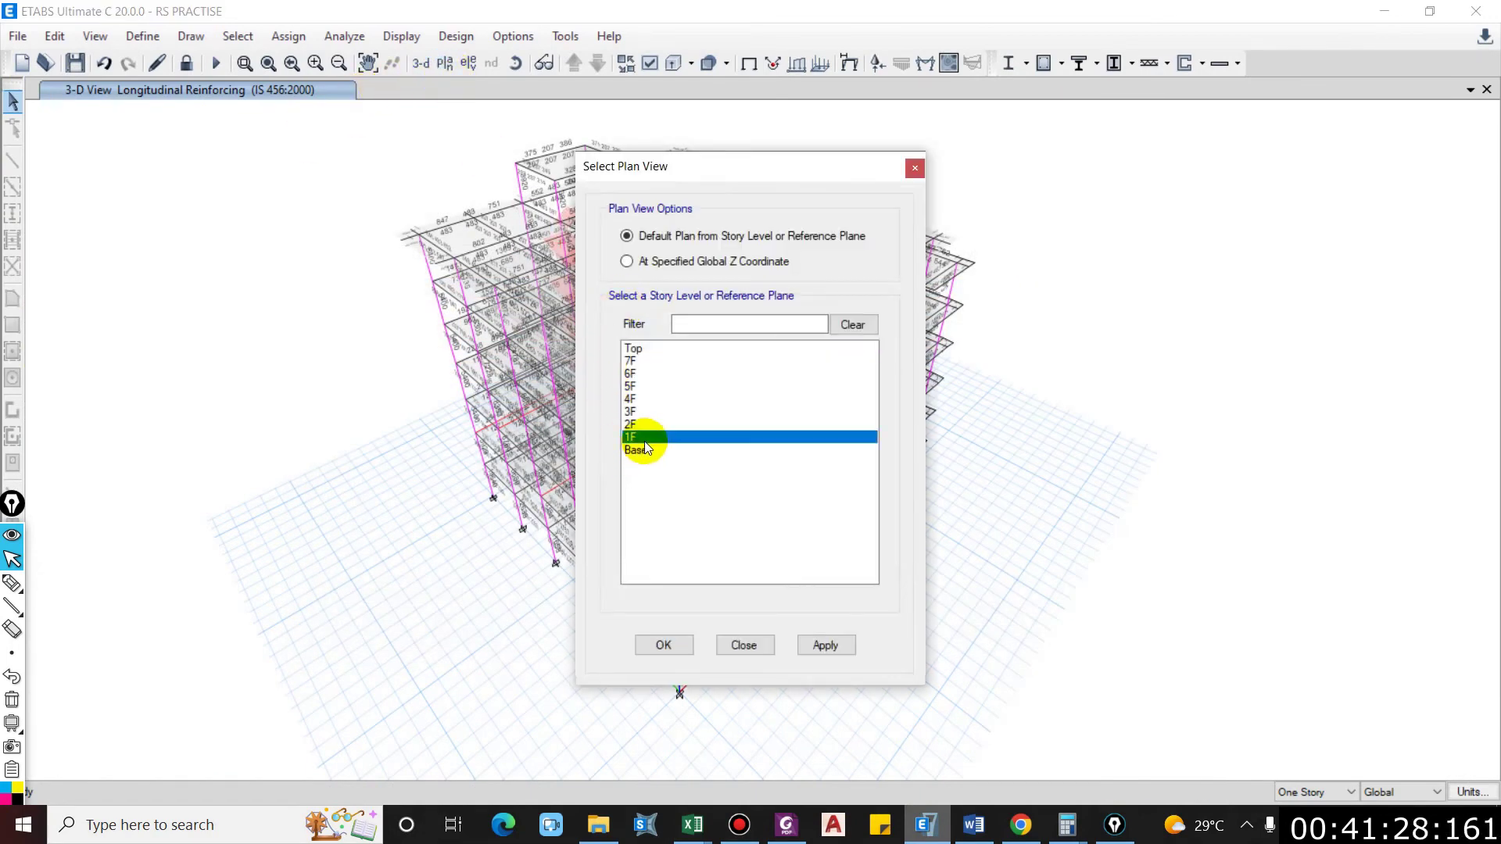
pyautogui.click(814, 646)
pyautogui.click(675, 648)
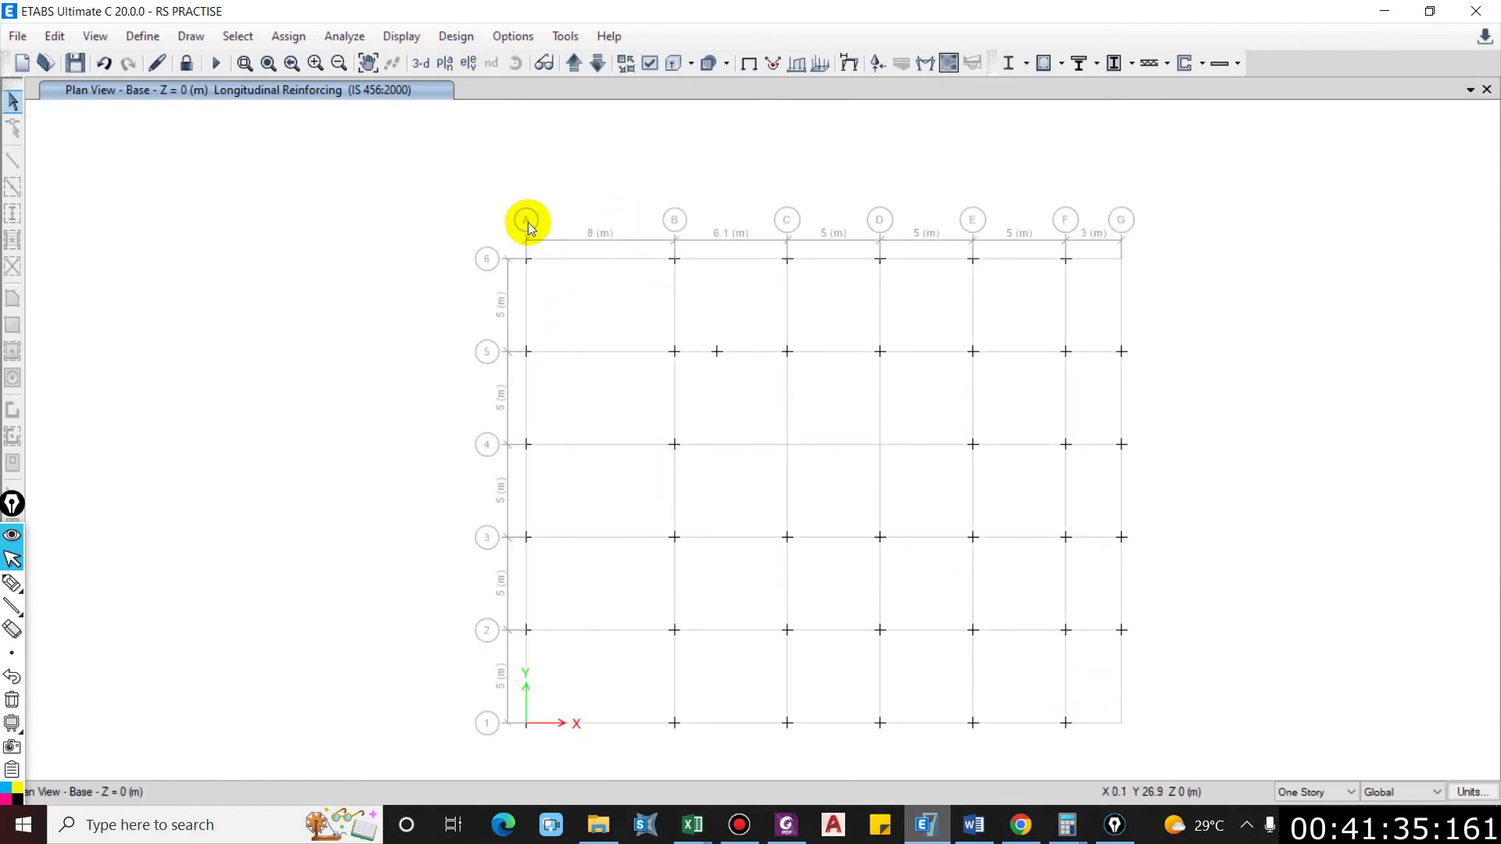
pyautogui.click(1378, 14)
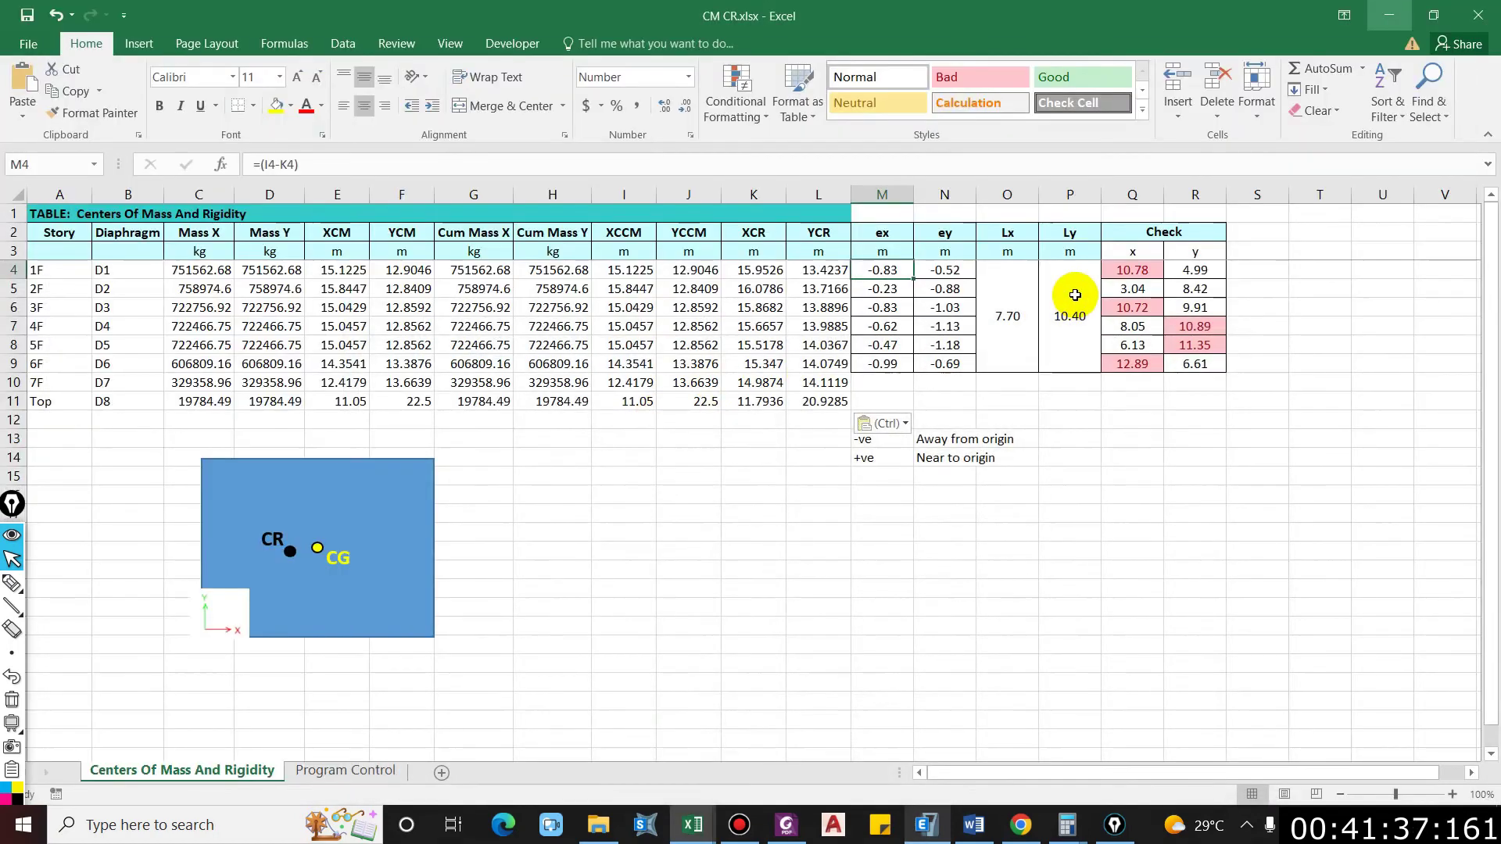
# Step: Set the building plan lengths to 32 m for Lx and 25 m for Ly in the eccentricity table
pyautogui.write('32')
pyautogui.press('Return')
pyautogui.click(1078, 326)
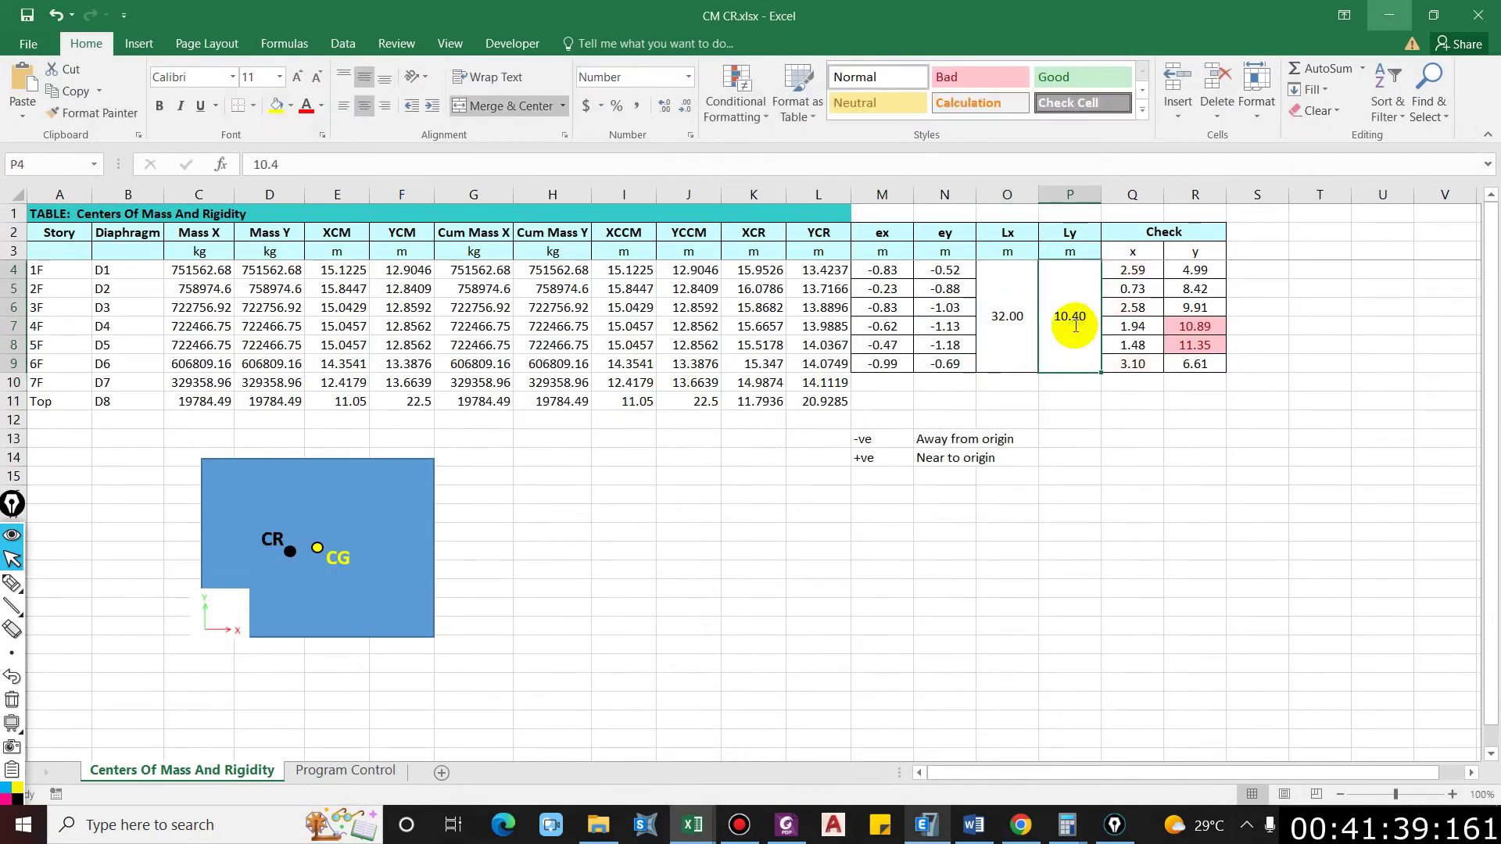
pyautogui.write('25')
pyautogui.press('Return')
# Step: Extend the merged Lx and Ly cells down to row 11 so they span all storeys
pyautogui.moveTo(983, 317); pyautogui.dragTo(1067, 404)
pyautogui.click(512, 111)
pyautogui.click(496, 106)
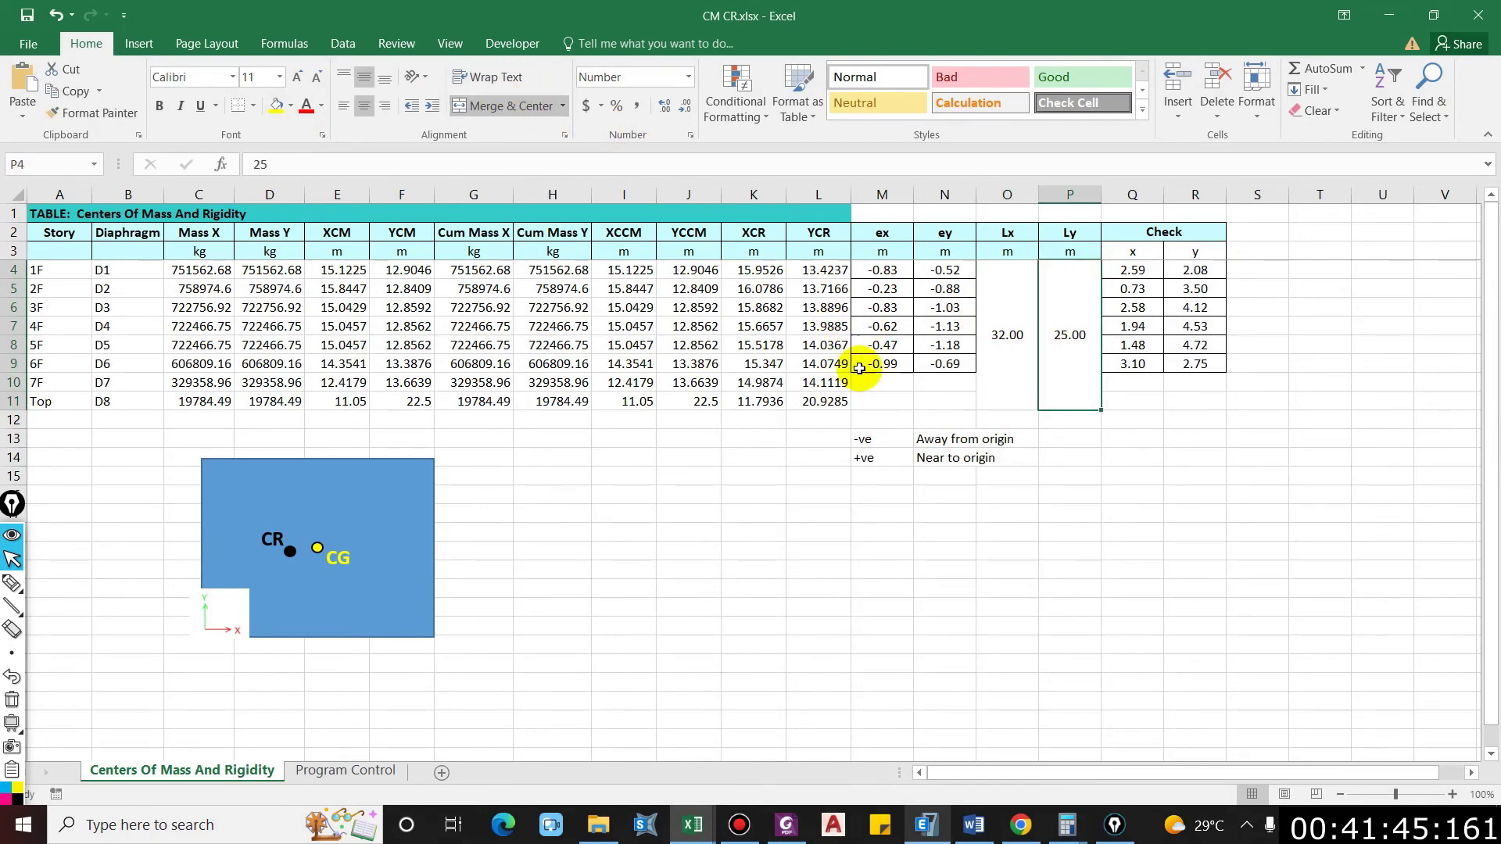
# Step: Fill the ex, ey and x/y Check formulas from row 9 down to row 11 for storeys 7F and Top
pyautogui.click(876, 363)
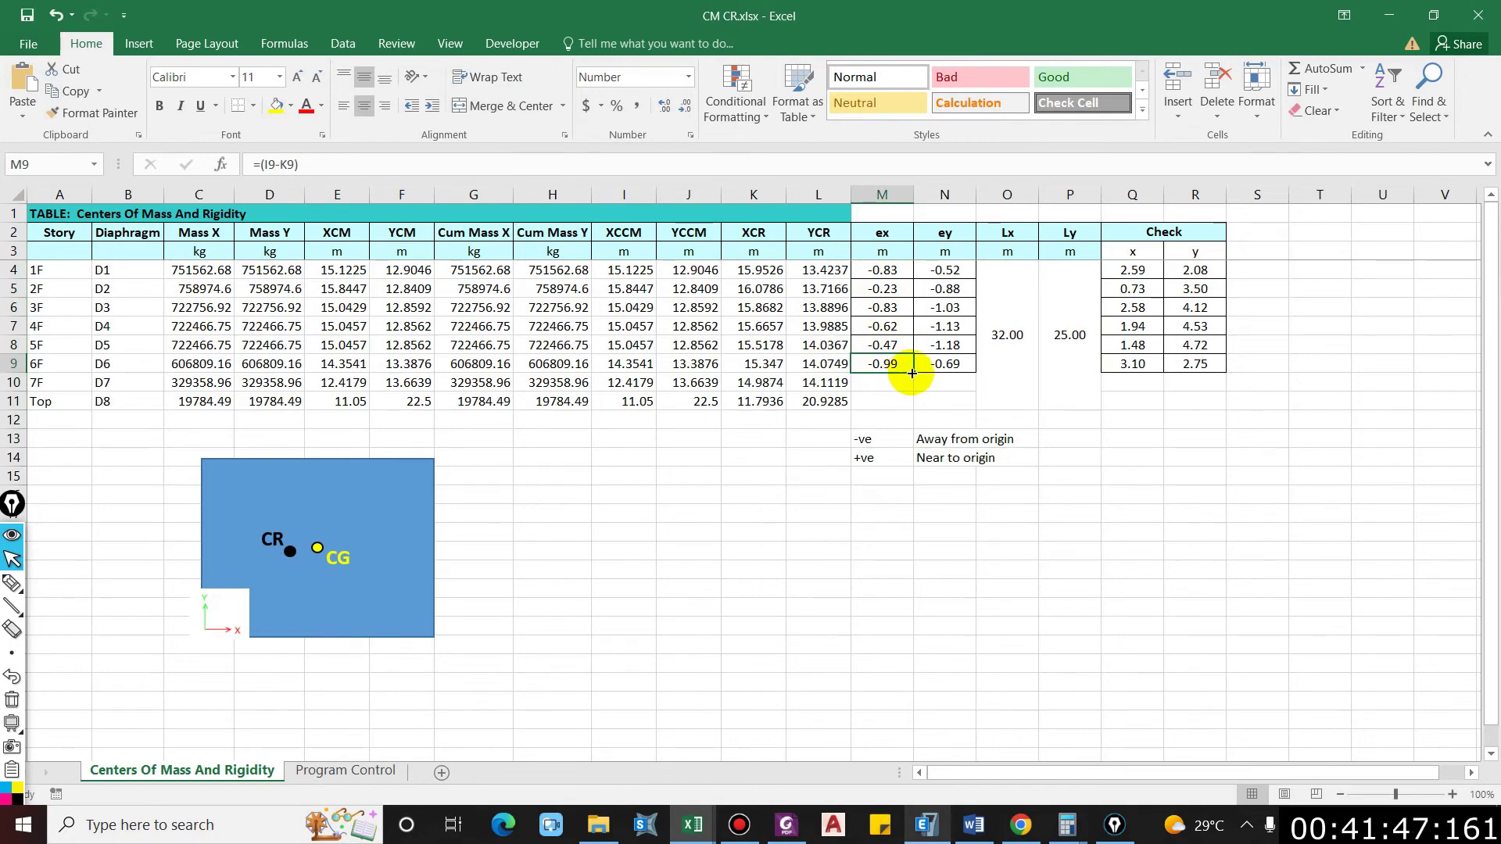
pyautogui.moveTo(913, 373); pyautogui.dragTo(973, 402)
pyautogui.click(963, 366)
pyautogui.click(1114, 366)
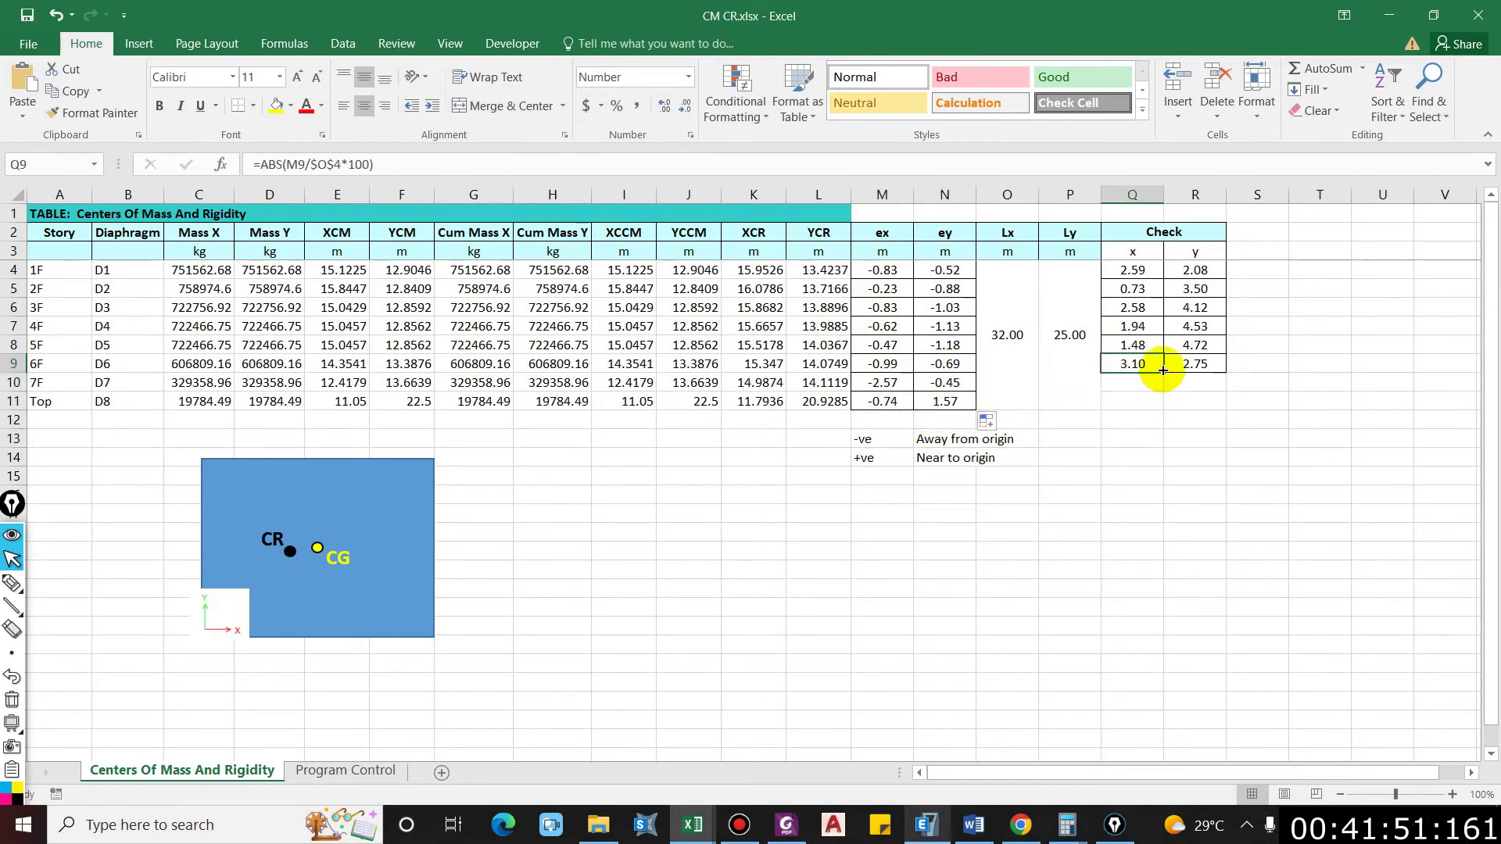
pyautogui.moveTo(1163, 370); pyautogui.dragTo(1226, 408)
pyautogui.click(1204, 364)
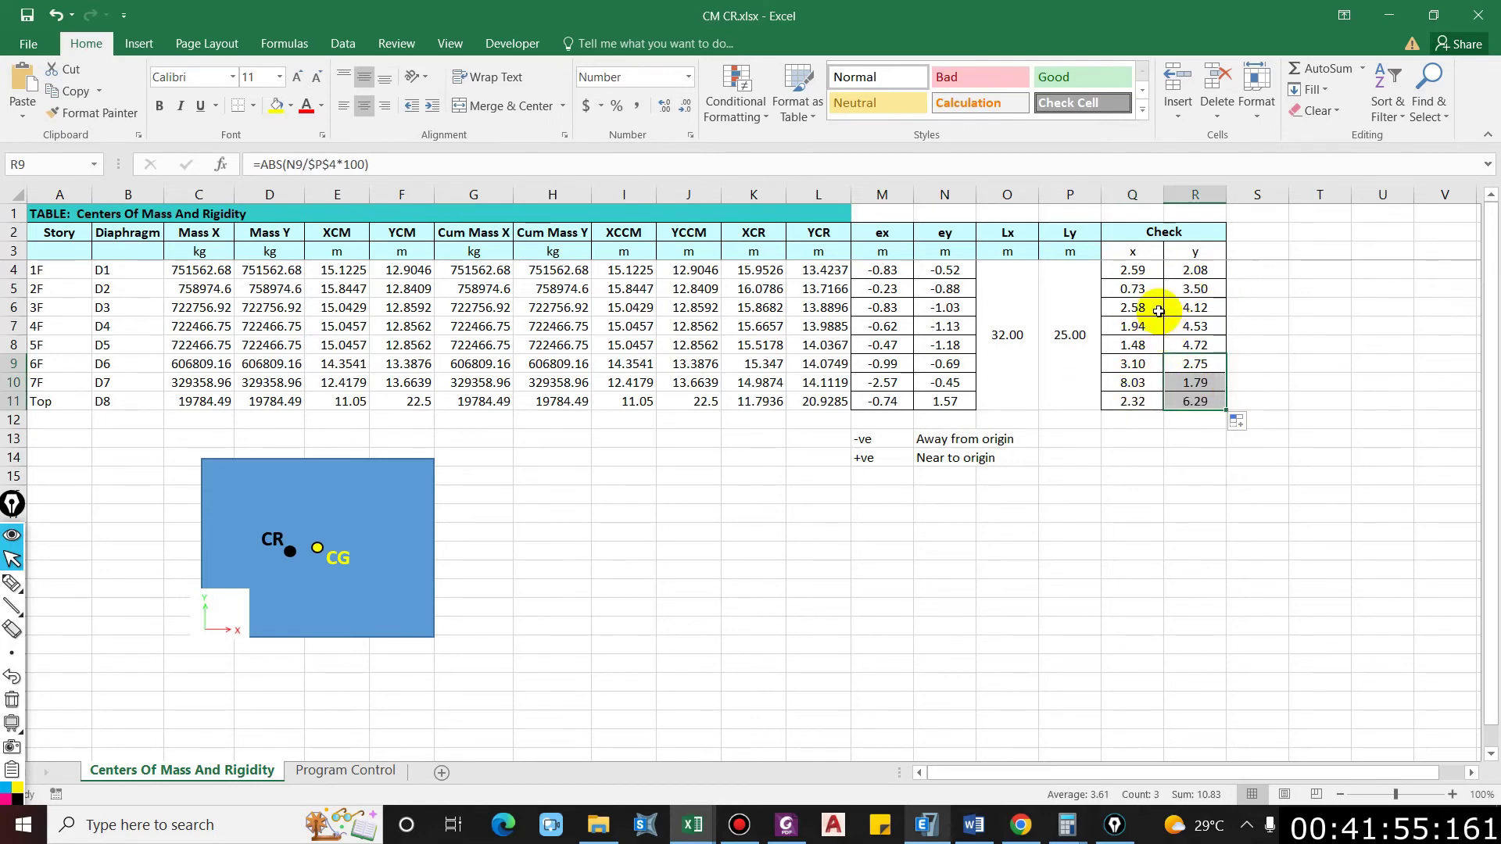
# Step: Examine how storey 1F's ex eccentricity and its x-direction Check percentage are calculated from the table's cells
pyautogui.click(880, 291)
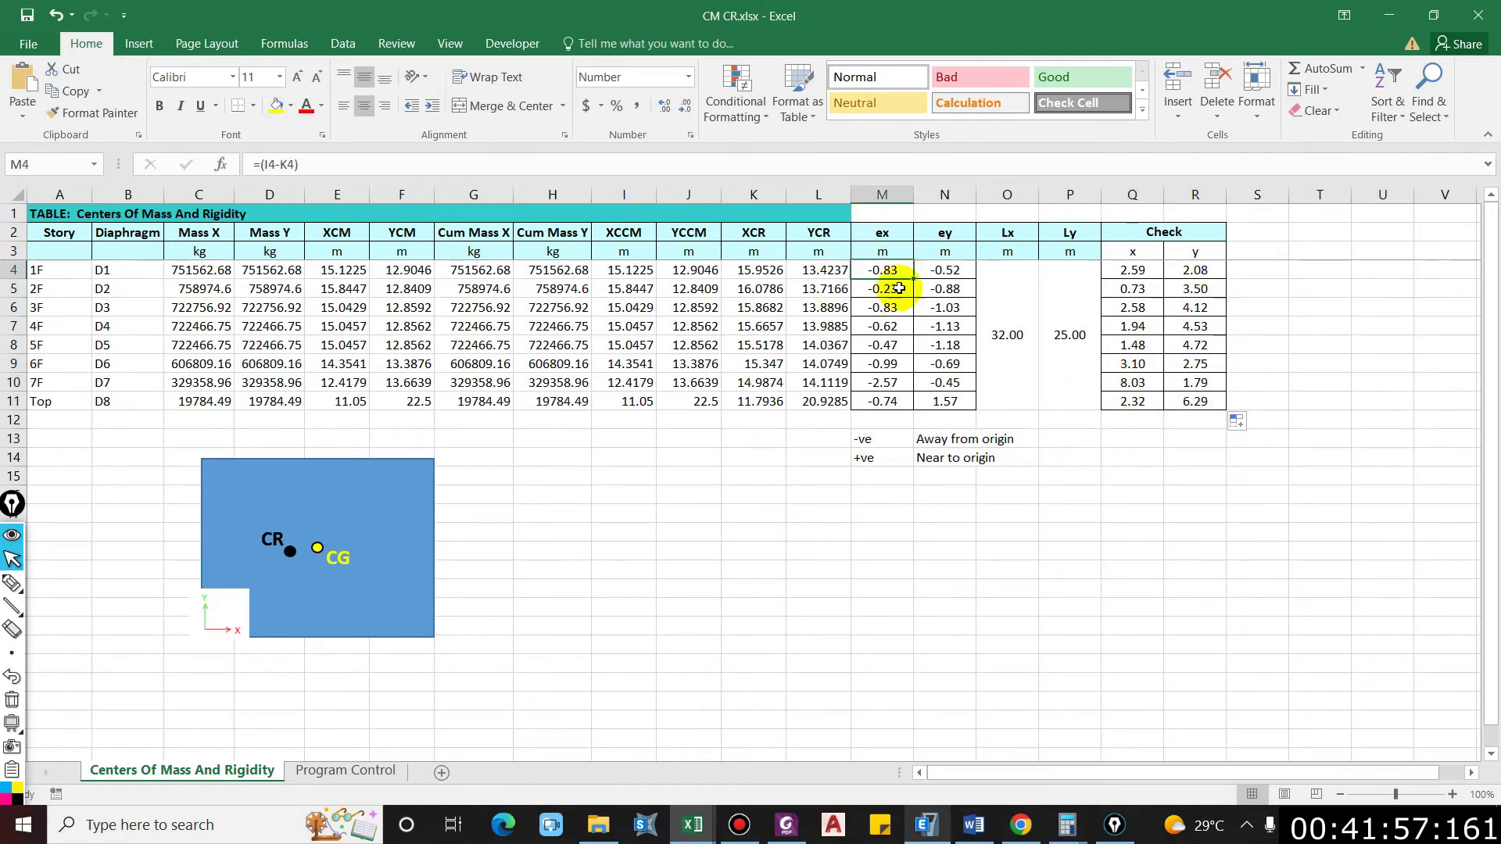
pyautogui.click(882, 269)
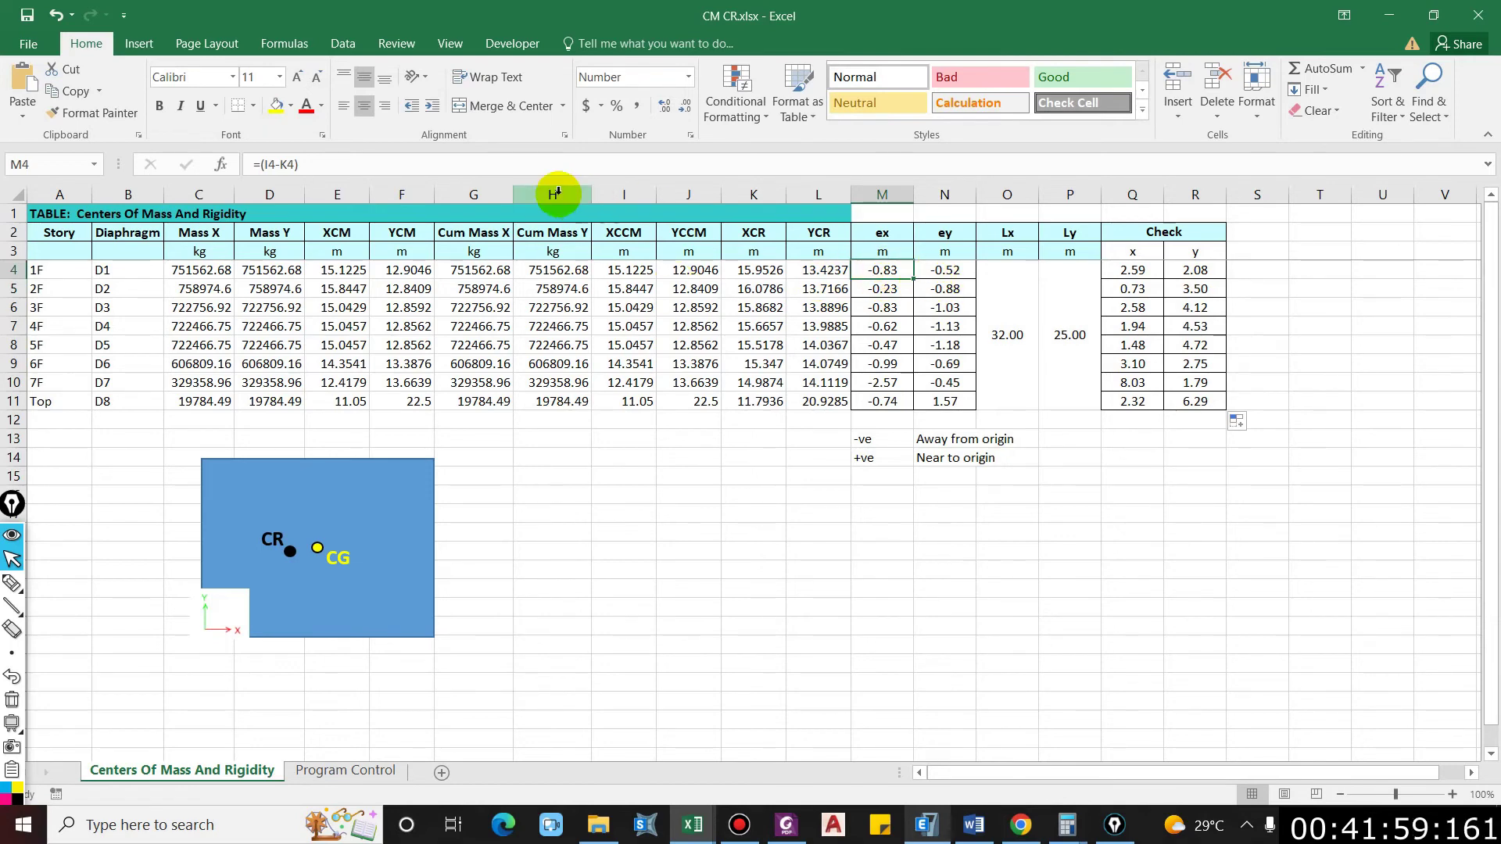
pyautogui.press('F2')
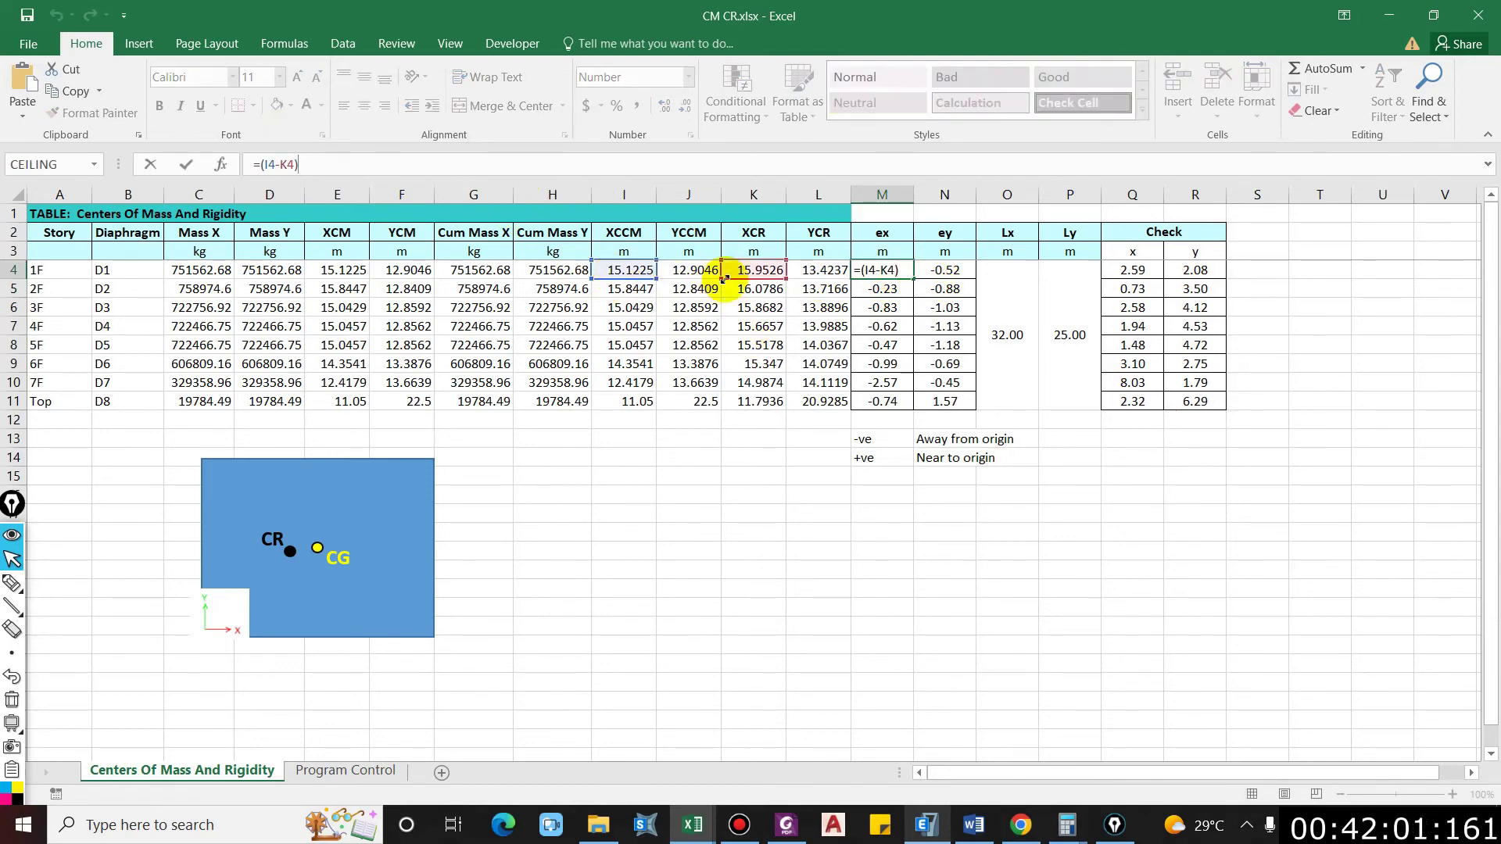
pyautogui.press('Escape')
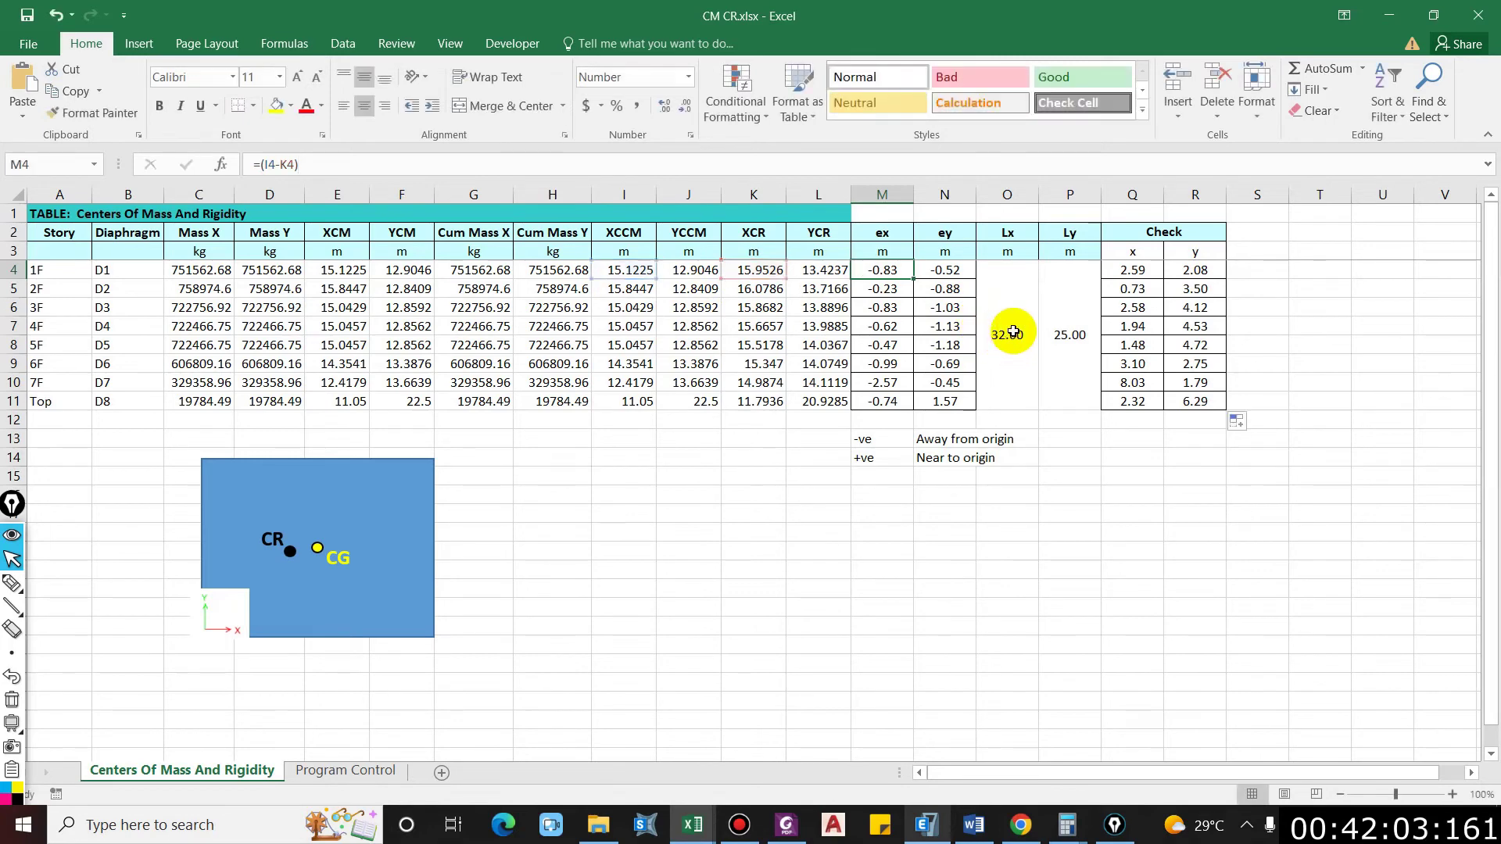
pyautogui.click(1129, 274)
pyautogui.click(435, 166)
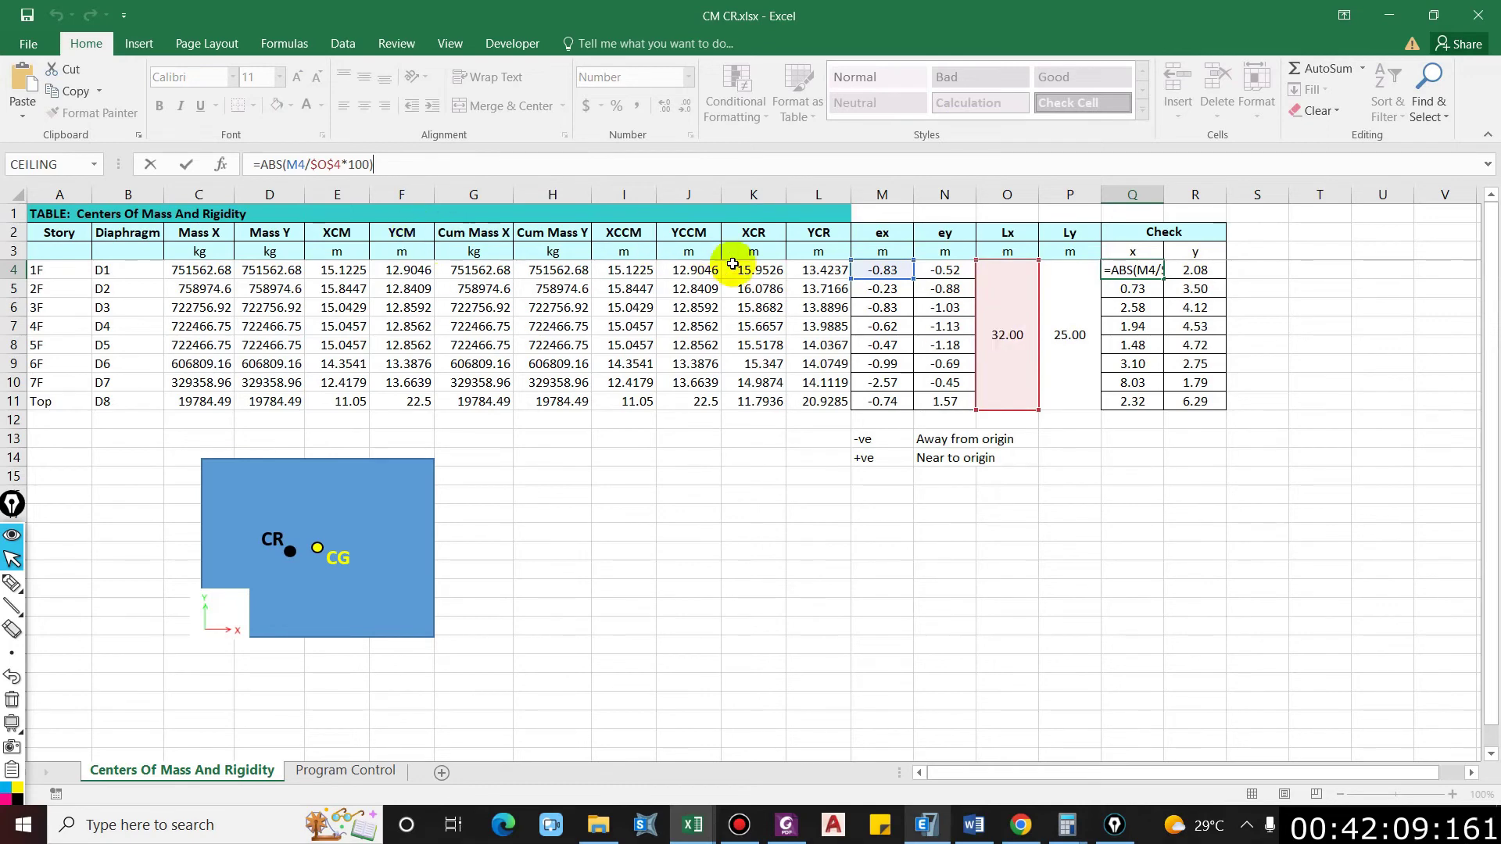
pyautogui.press('Escape')
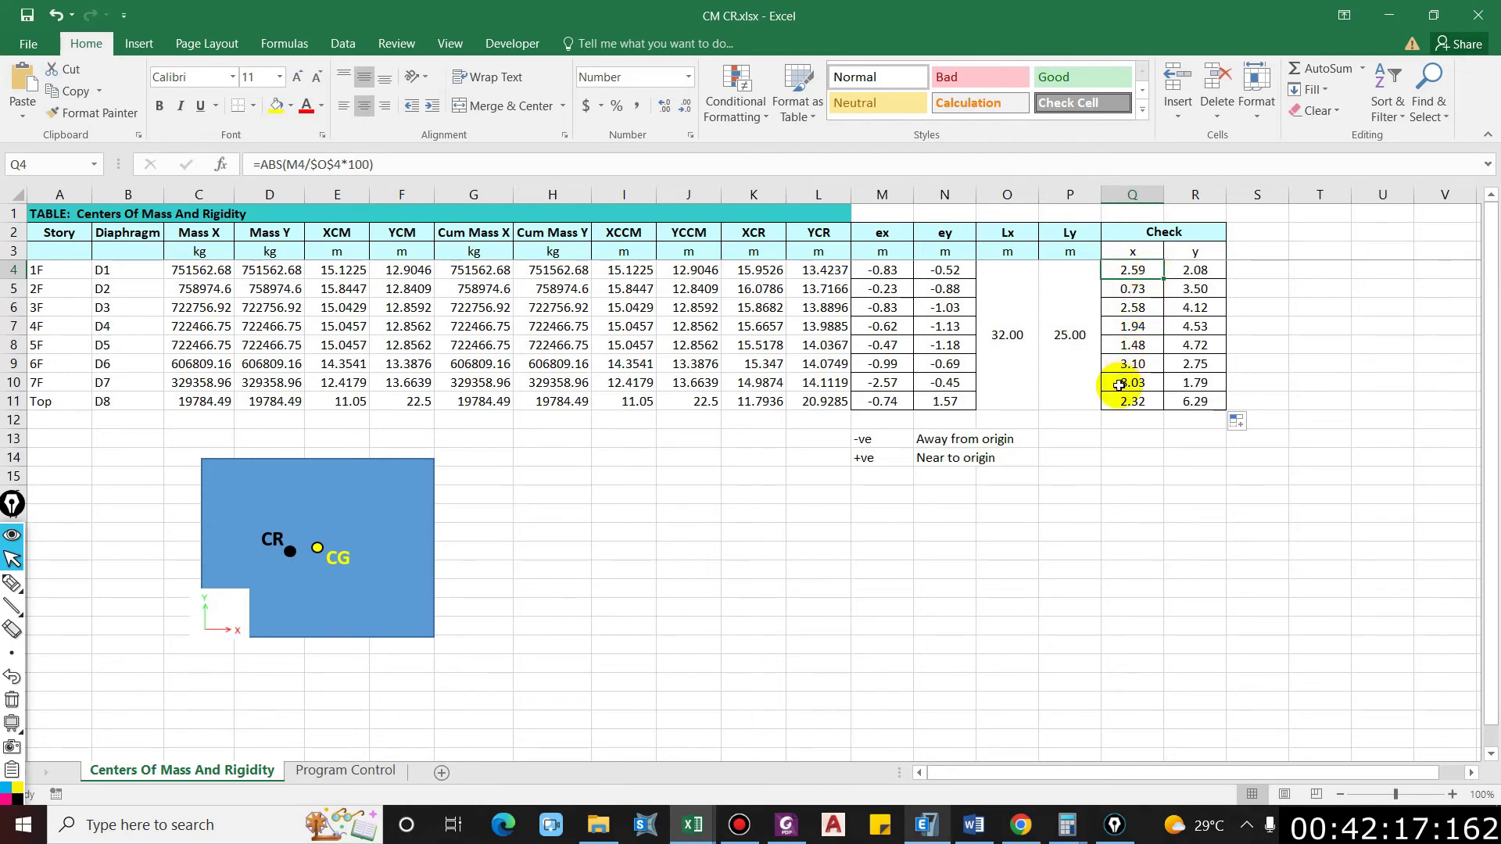
# Step: Switch to NBC105-2020.xlsm and examine the ULS and SLS allowable ratios in the Seismic Coefficient sheet's displacement criteria
pyautogui.hotkey('alt', 'Tab')
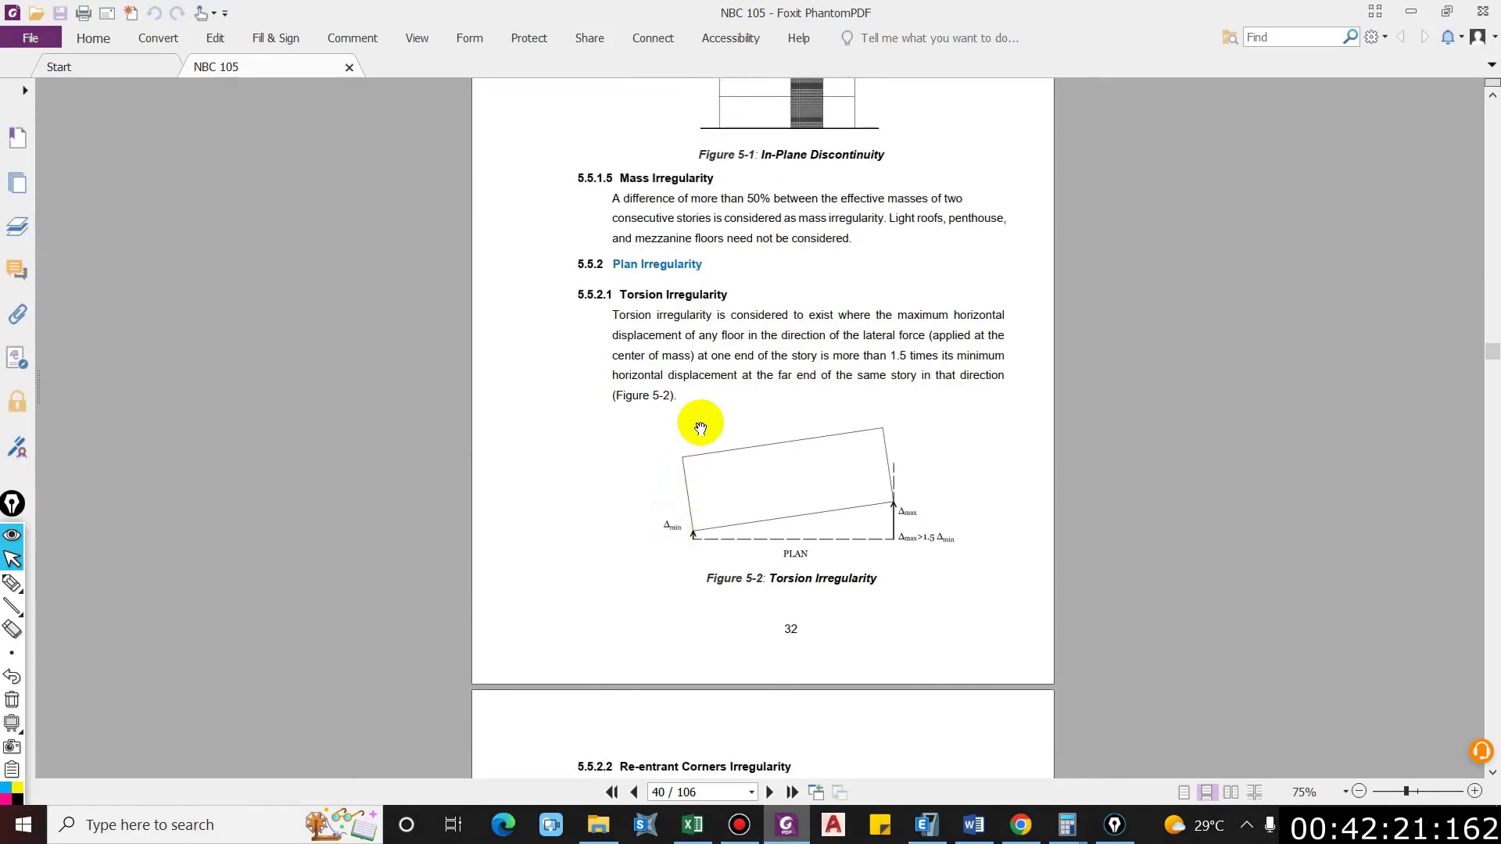
pyautogui.hotkey('alt', 'Tab')
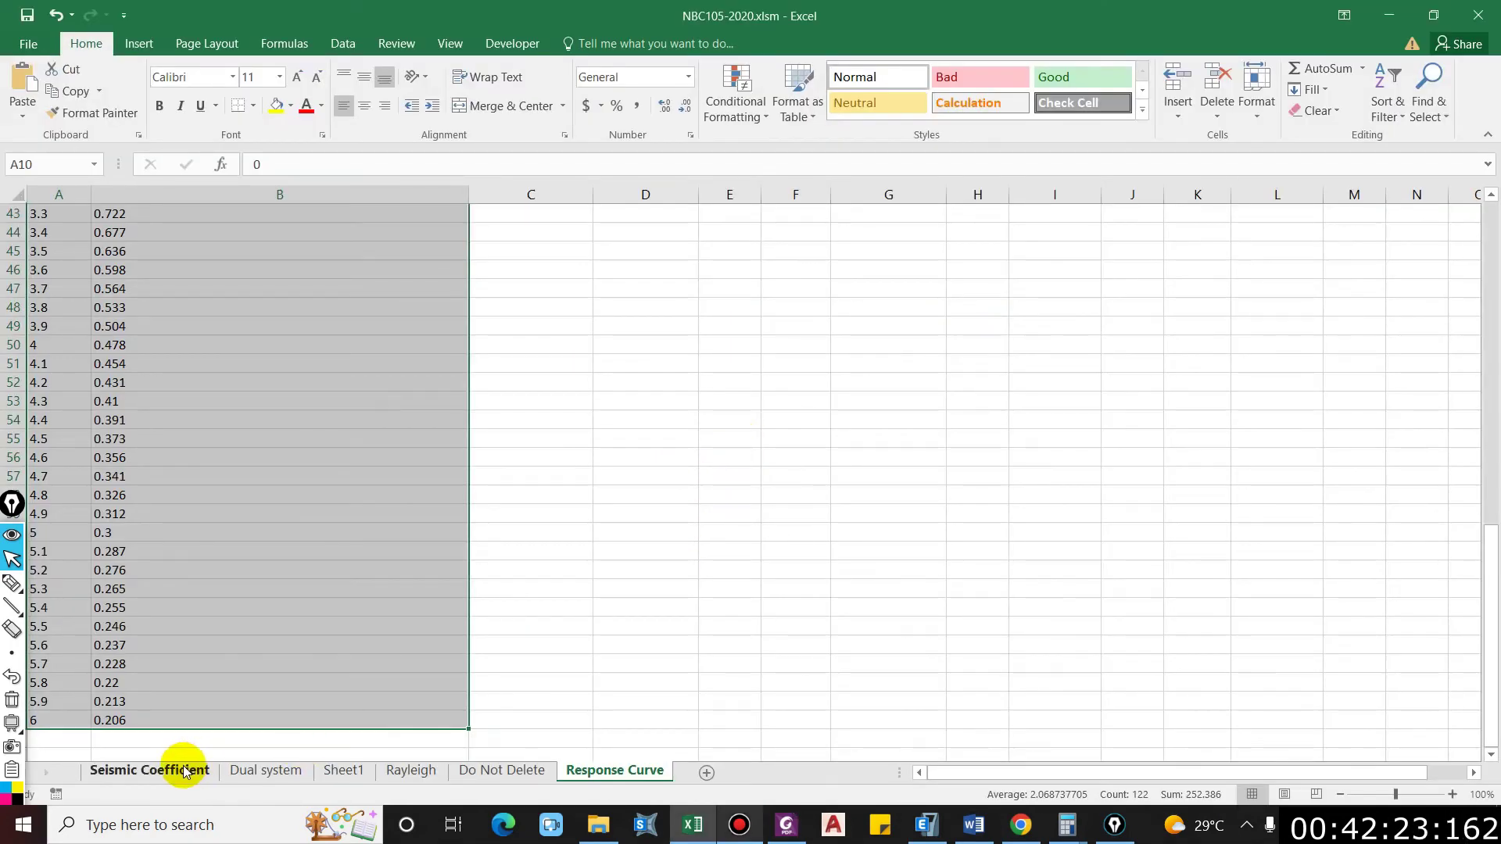
pyautogui.click(185, 767)
pyautogui.scroll(8, 594, 436)
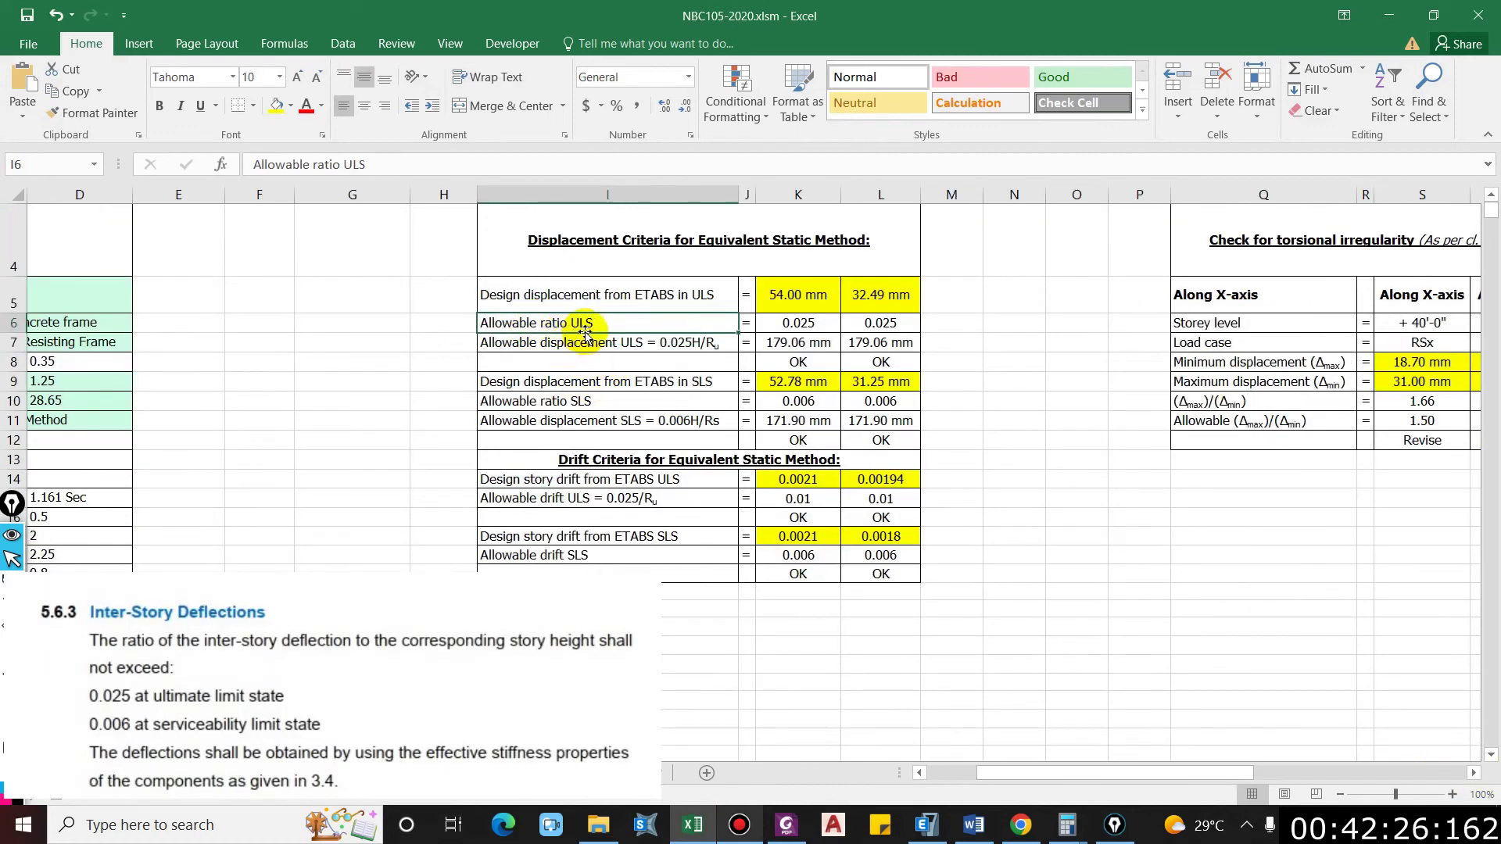
pyautogui.click(794, 324)
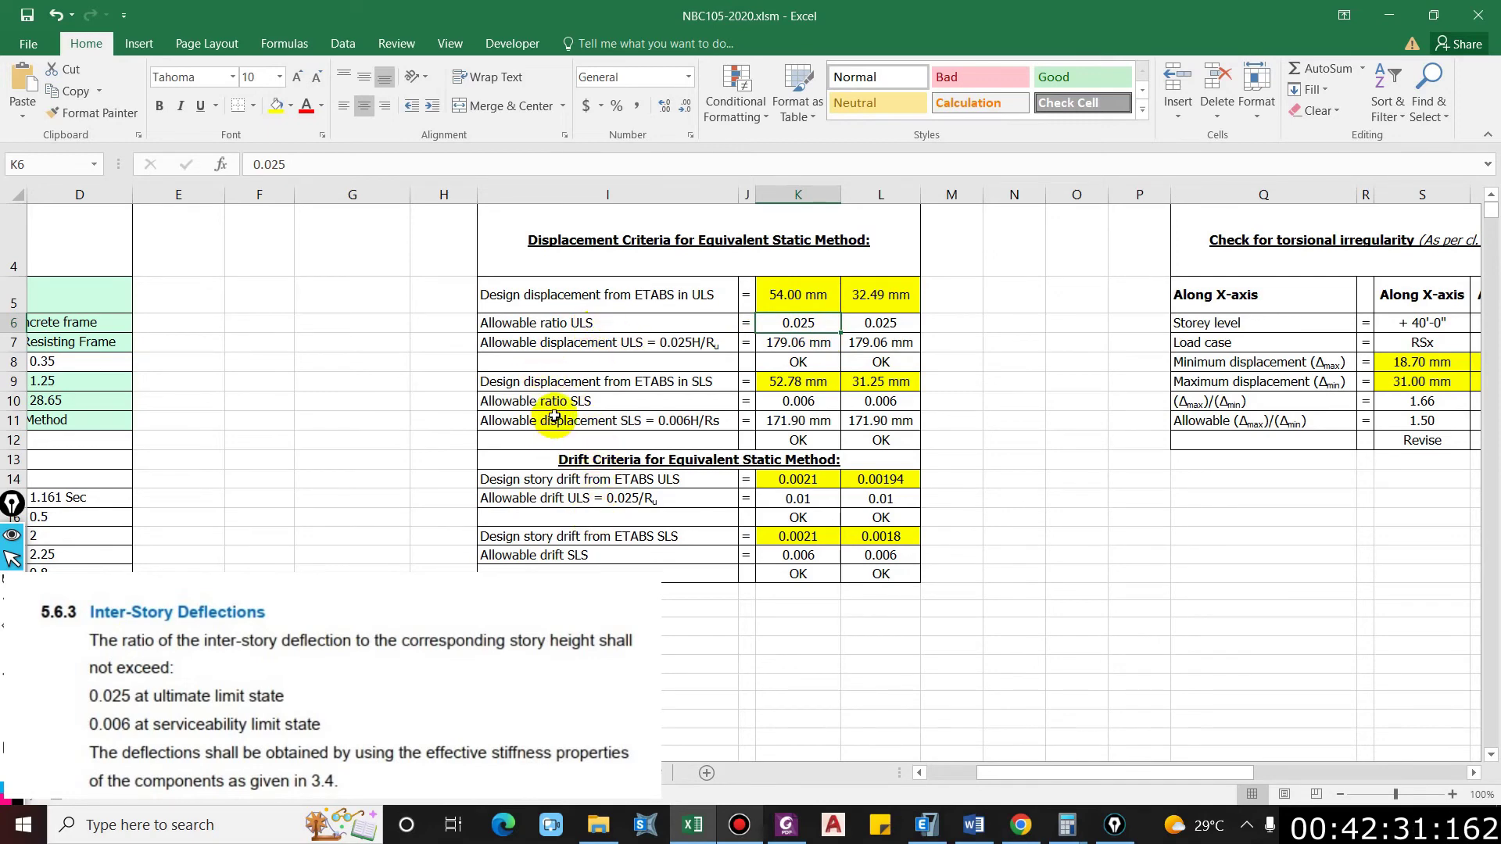
pyautogui.click(602, 403)
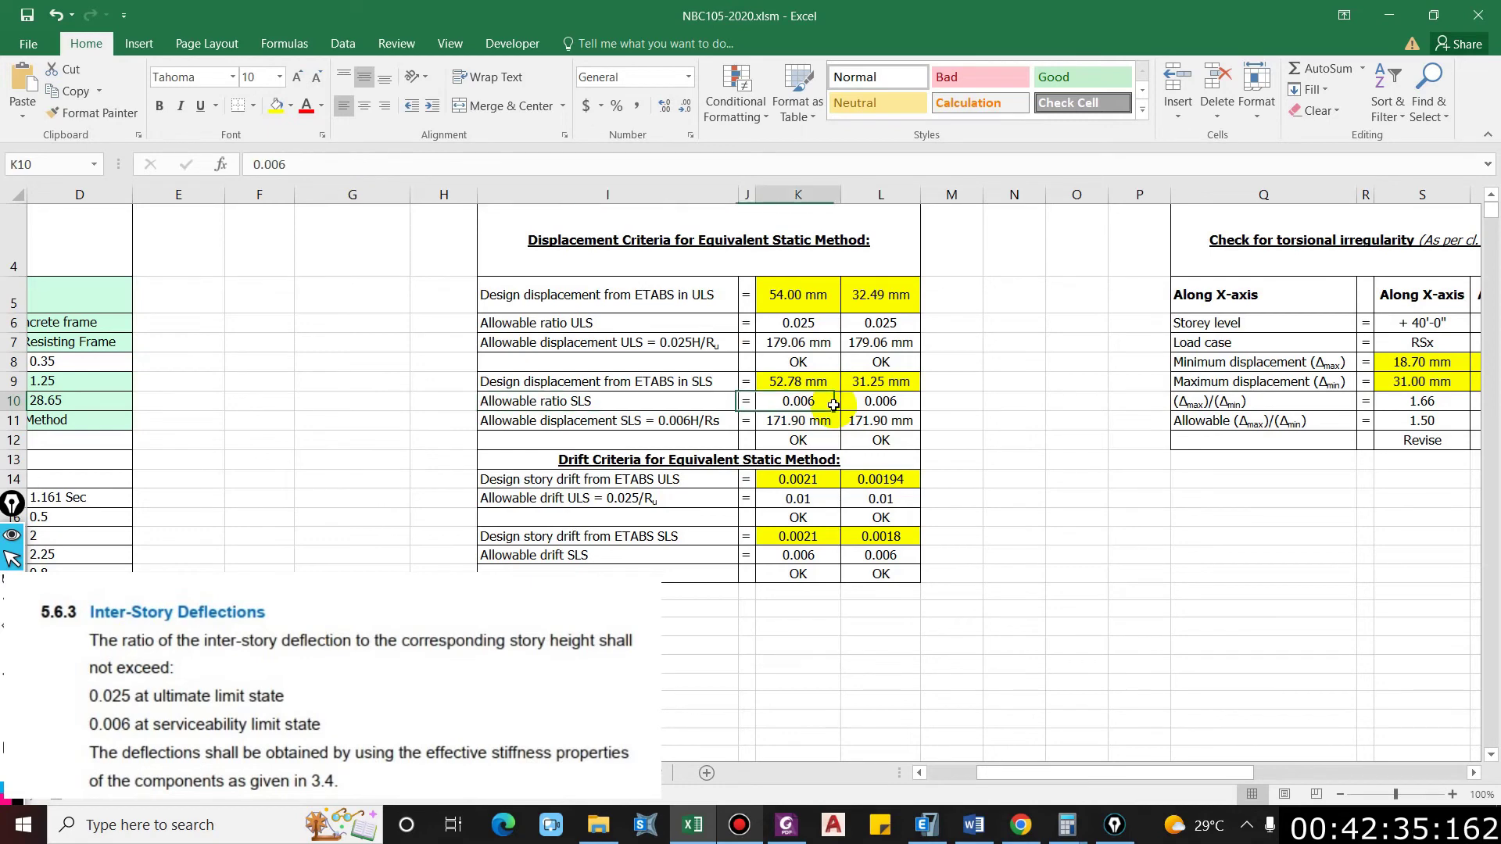
pyautogui.click(784, 358)
pyautogui.click(622, 344)
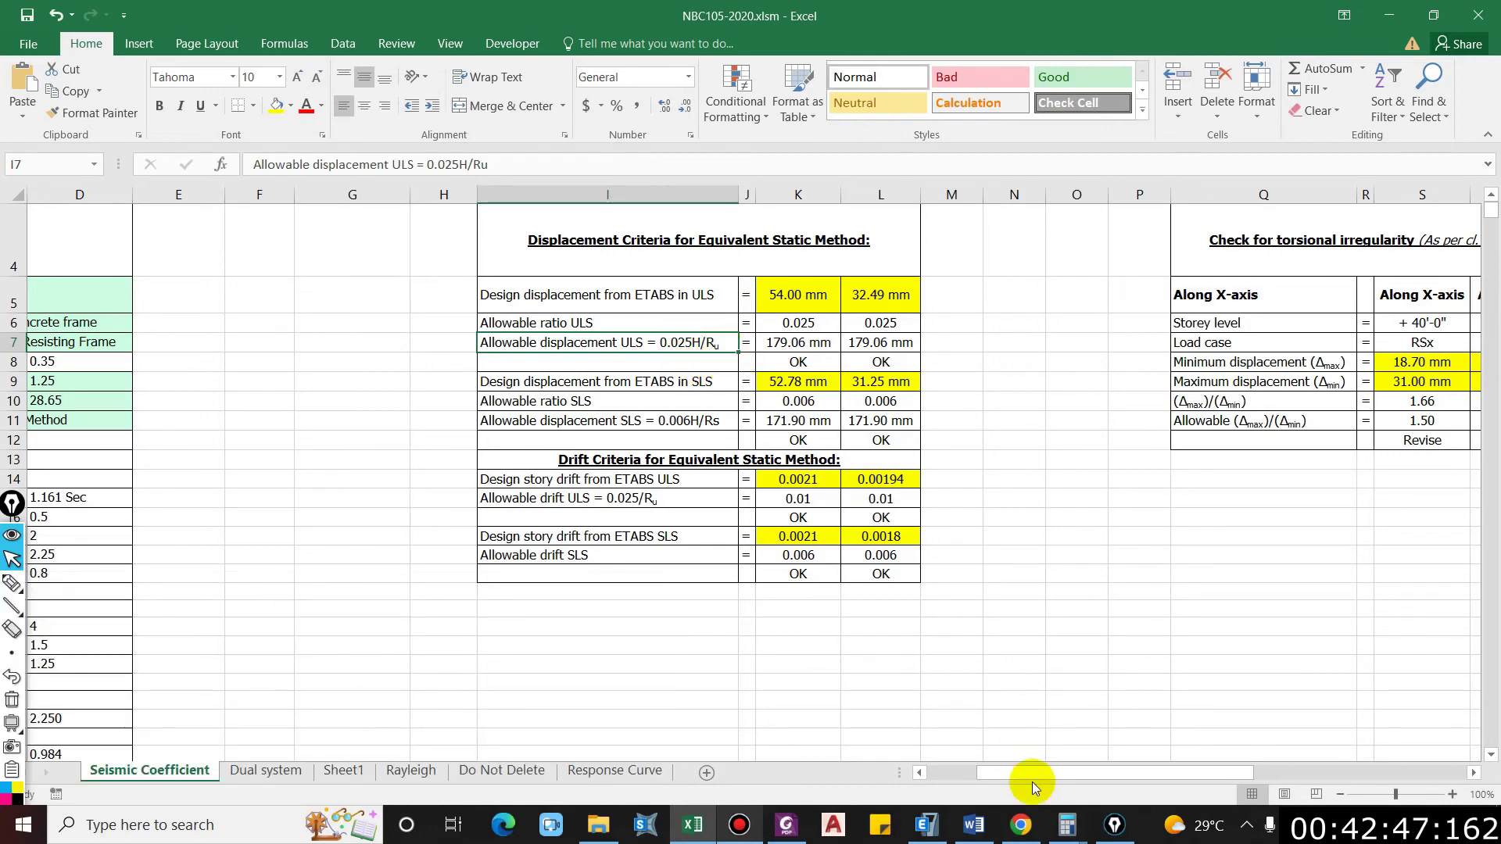
# Step: Review the building input data and the formula for the allowable ULS displacement in cell K7
pyautogui.moveTo(1032, 782); pyautogui.dragTo(979, 778)
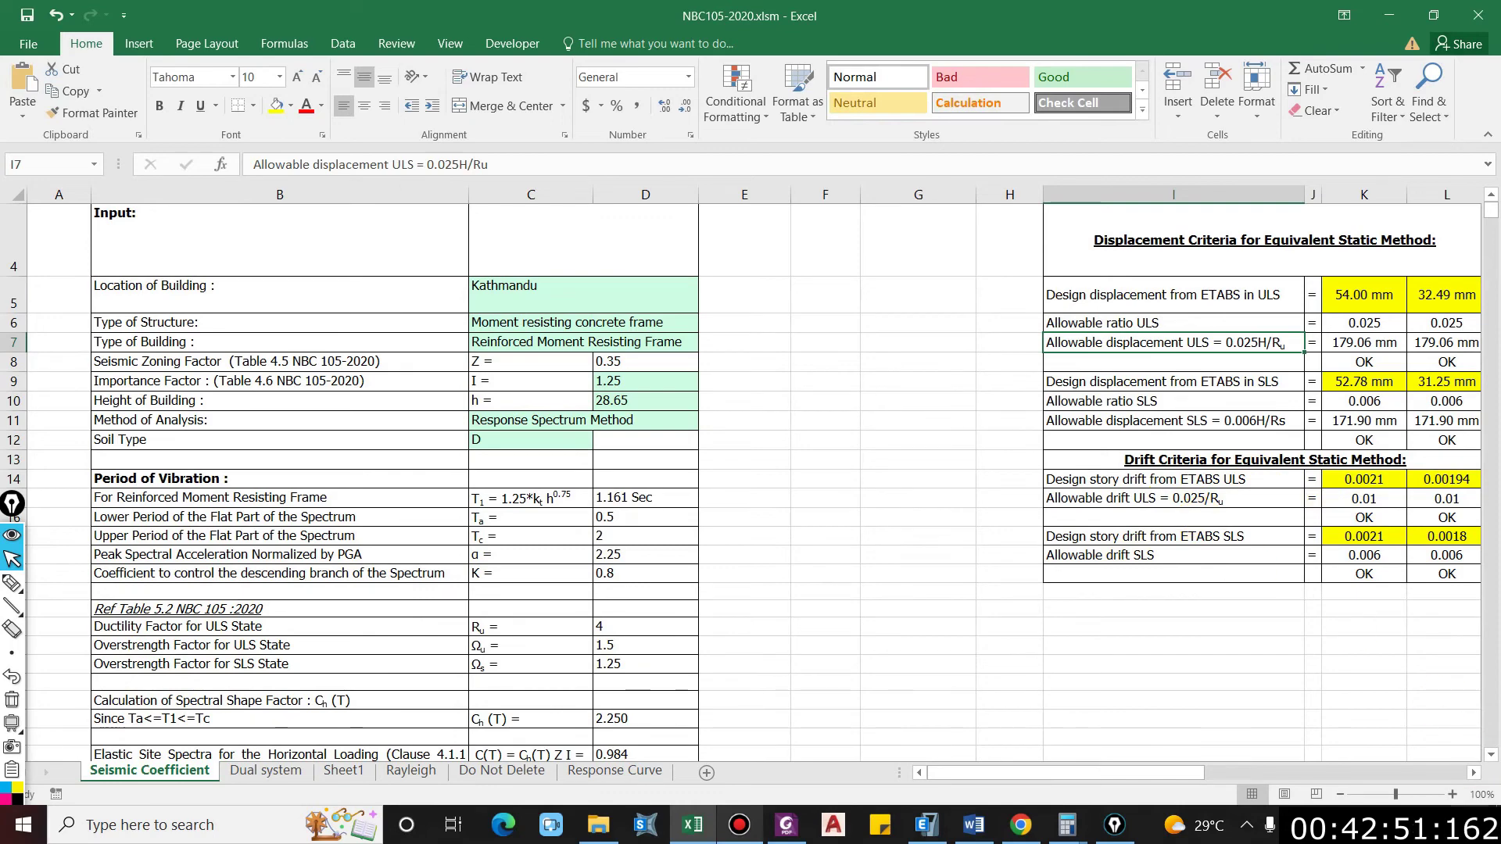
pyautogui.click(1475, 774)
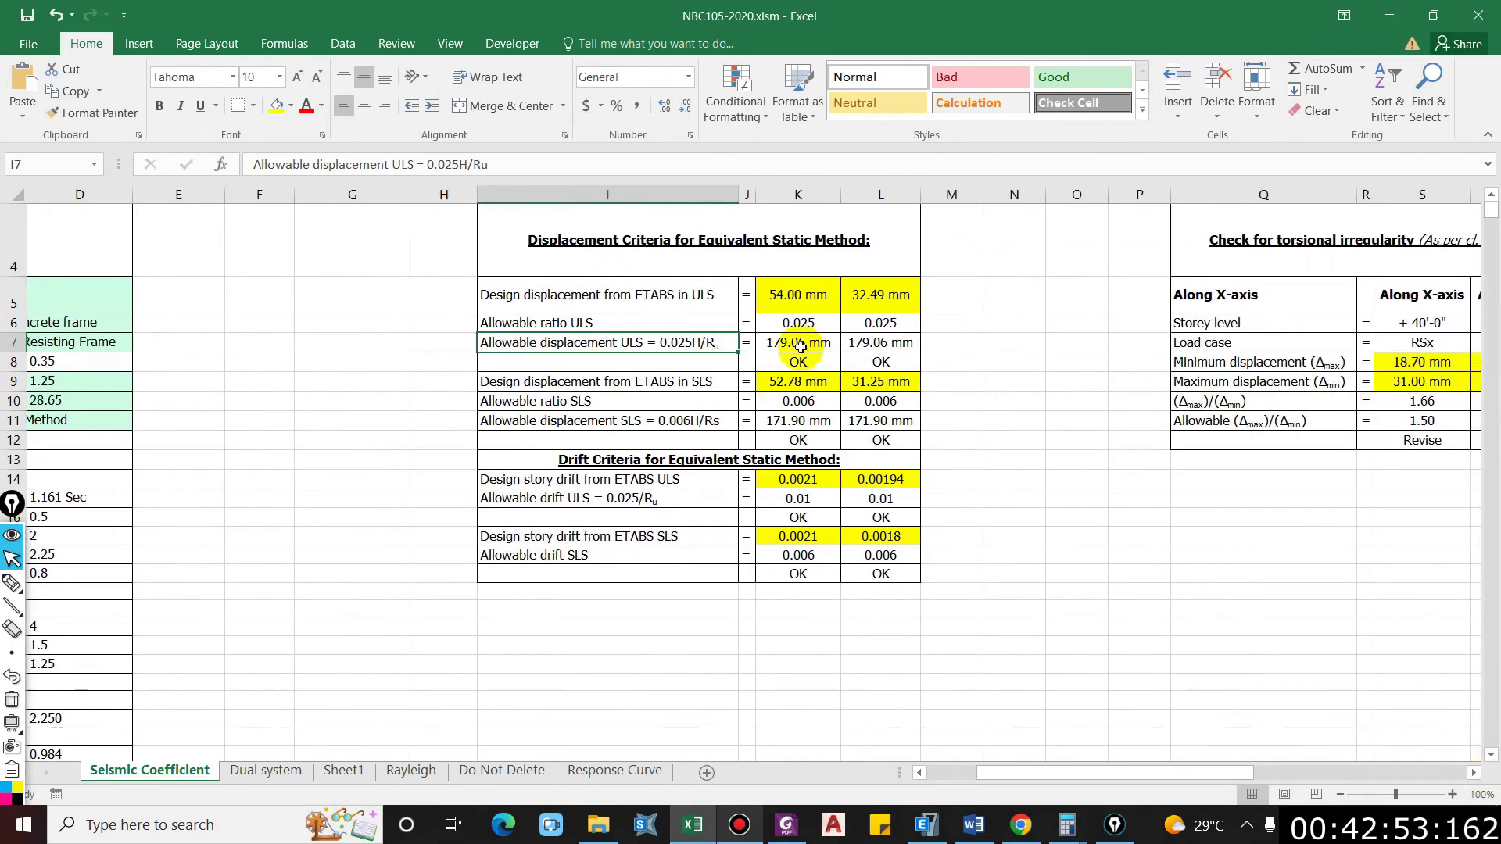
pyautogui.click(799, 342)
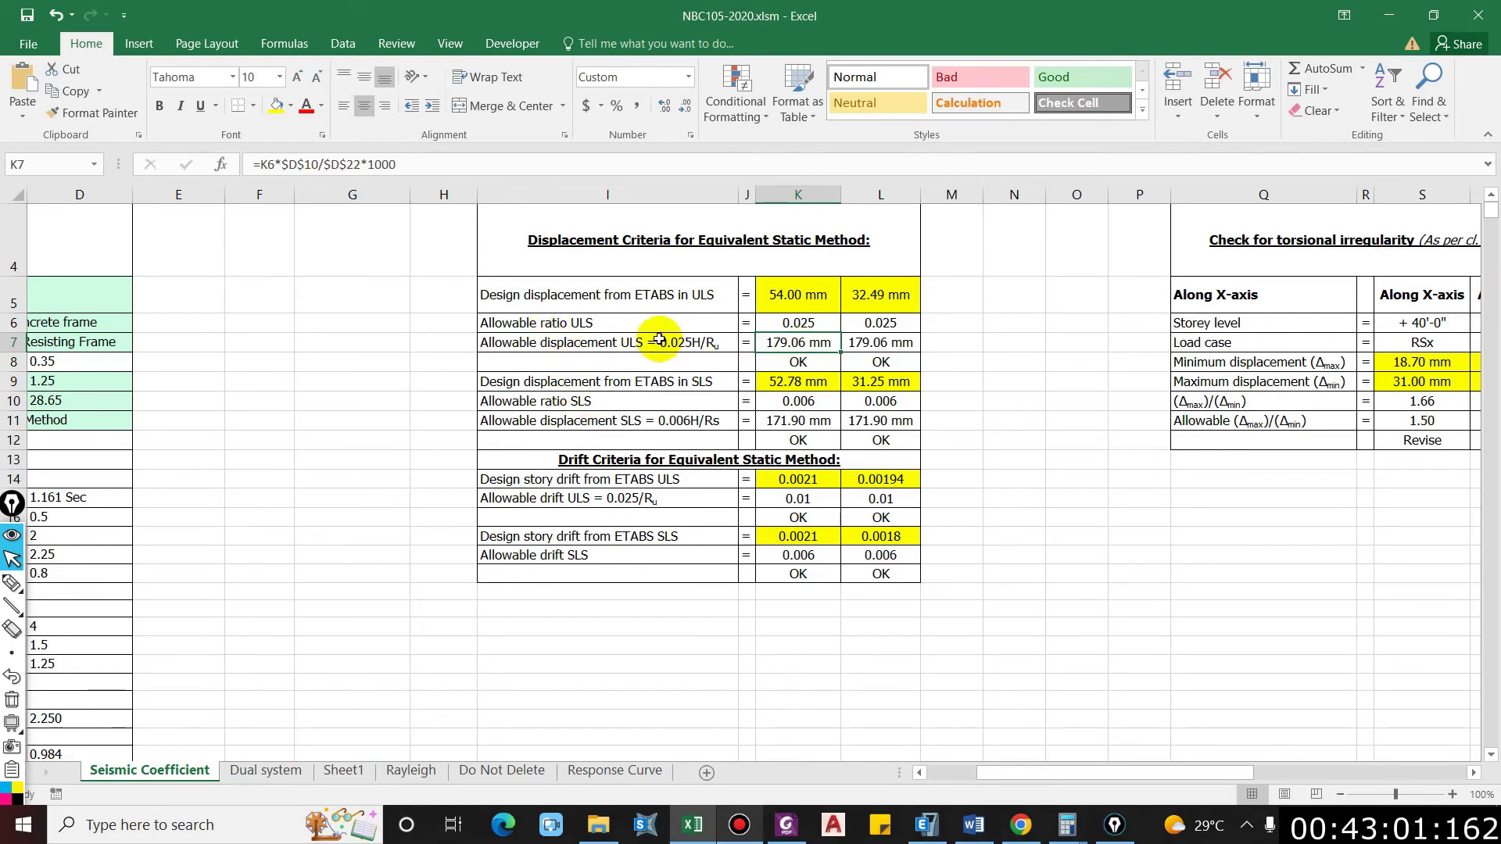
# Step: Switch to ETABS and plot the story response as Max story displ for the EQX (ULS) load case
pyautogui.click(927, 825)
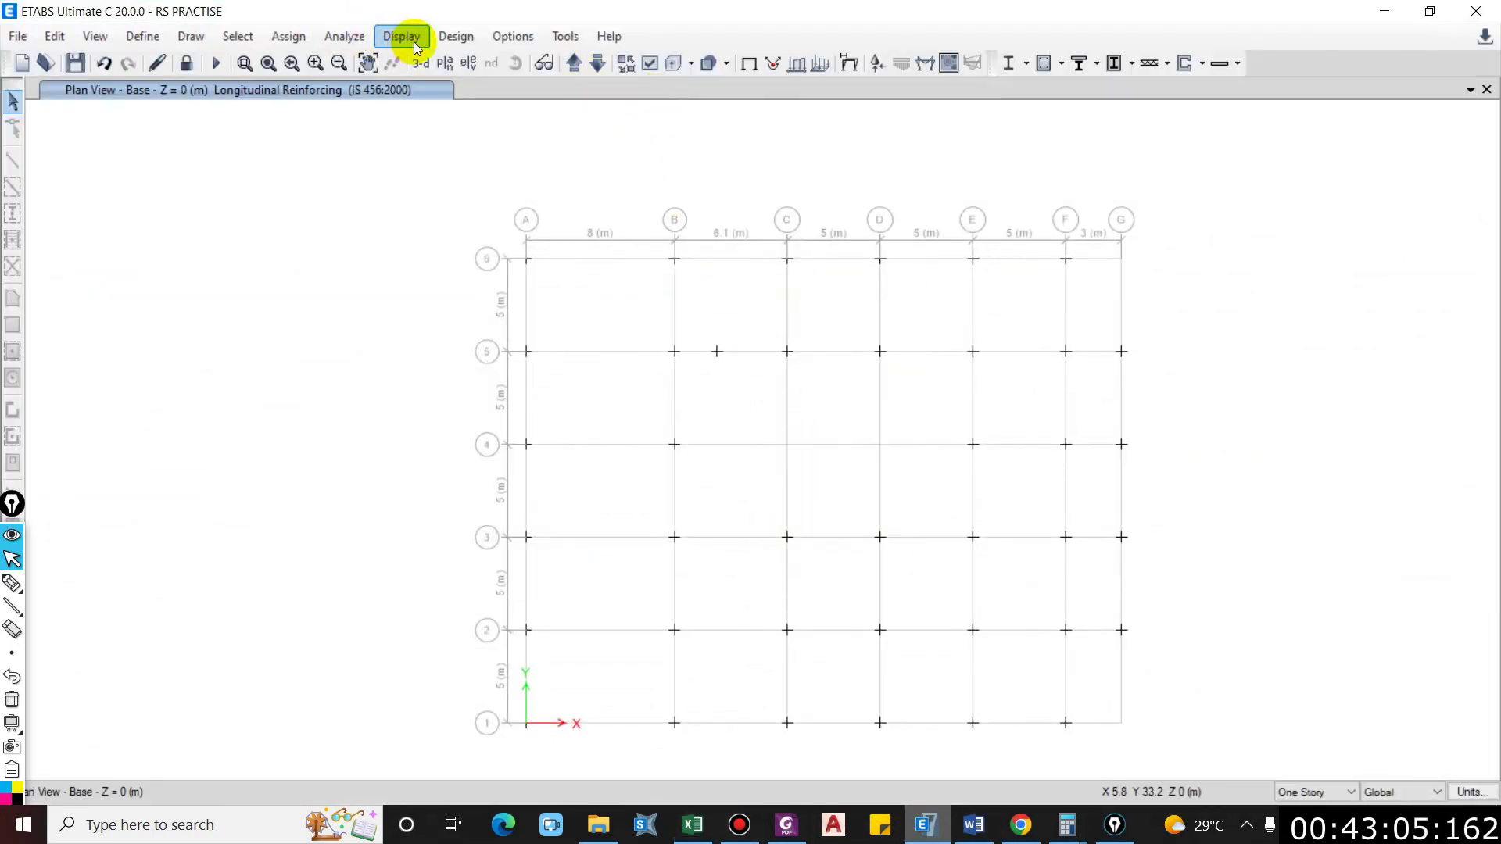
pyautogui.click(412, 40)
pyautogui.moveTo(472, 161)
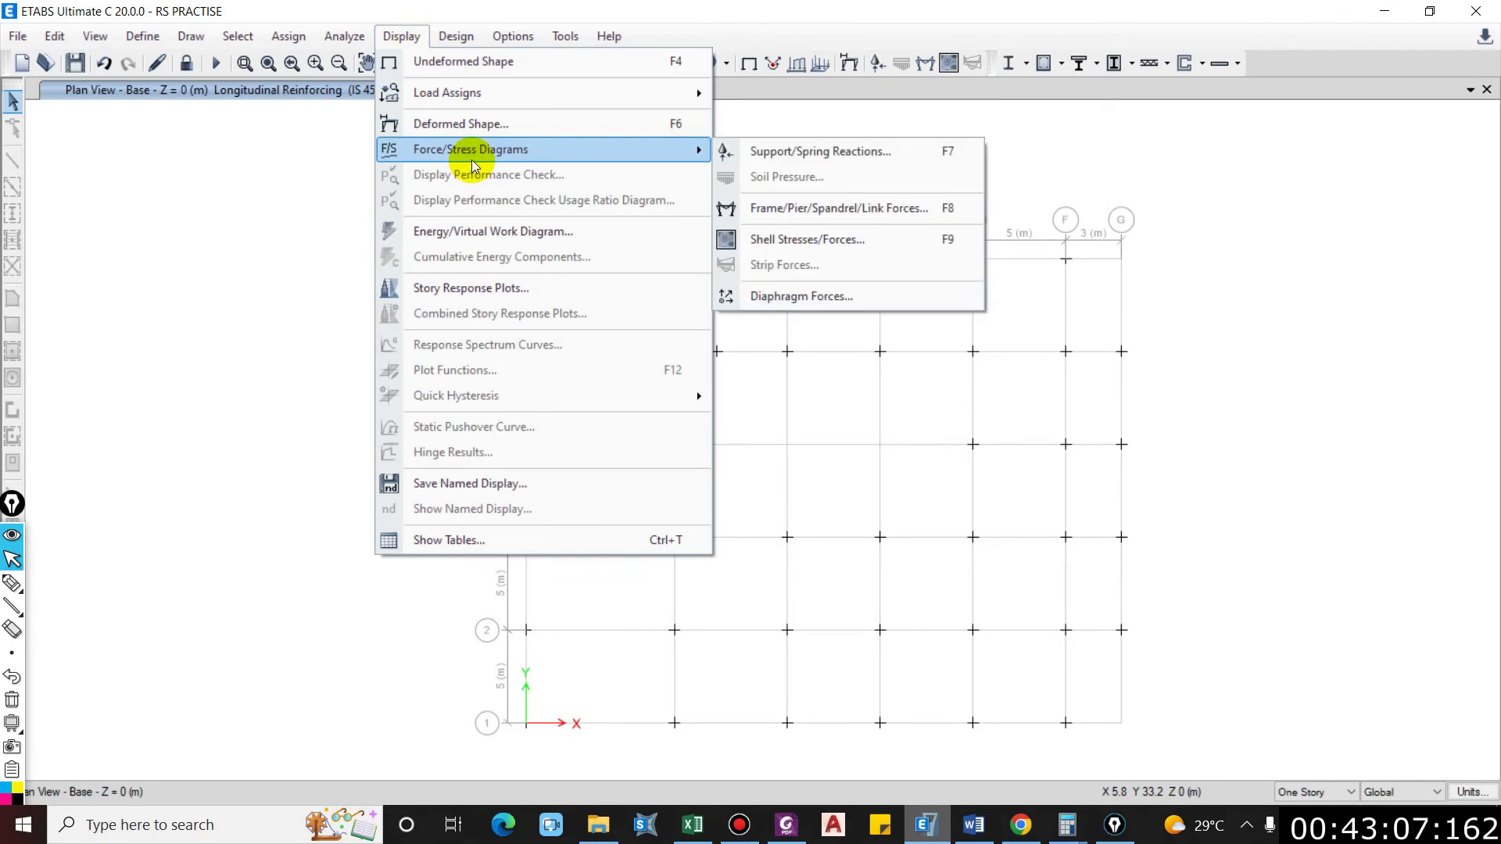
pyautogui.click(454, 290)
pyautogui.click(429, 201)
pyautogui.click(499, 187)
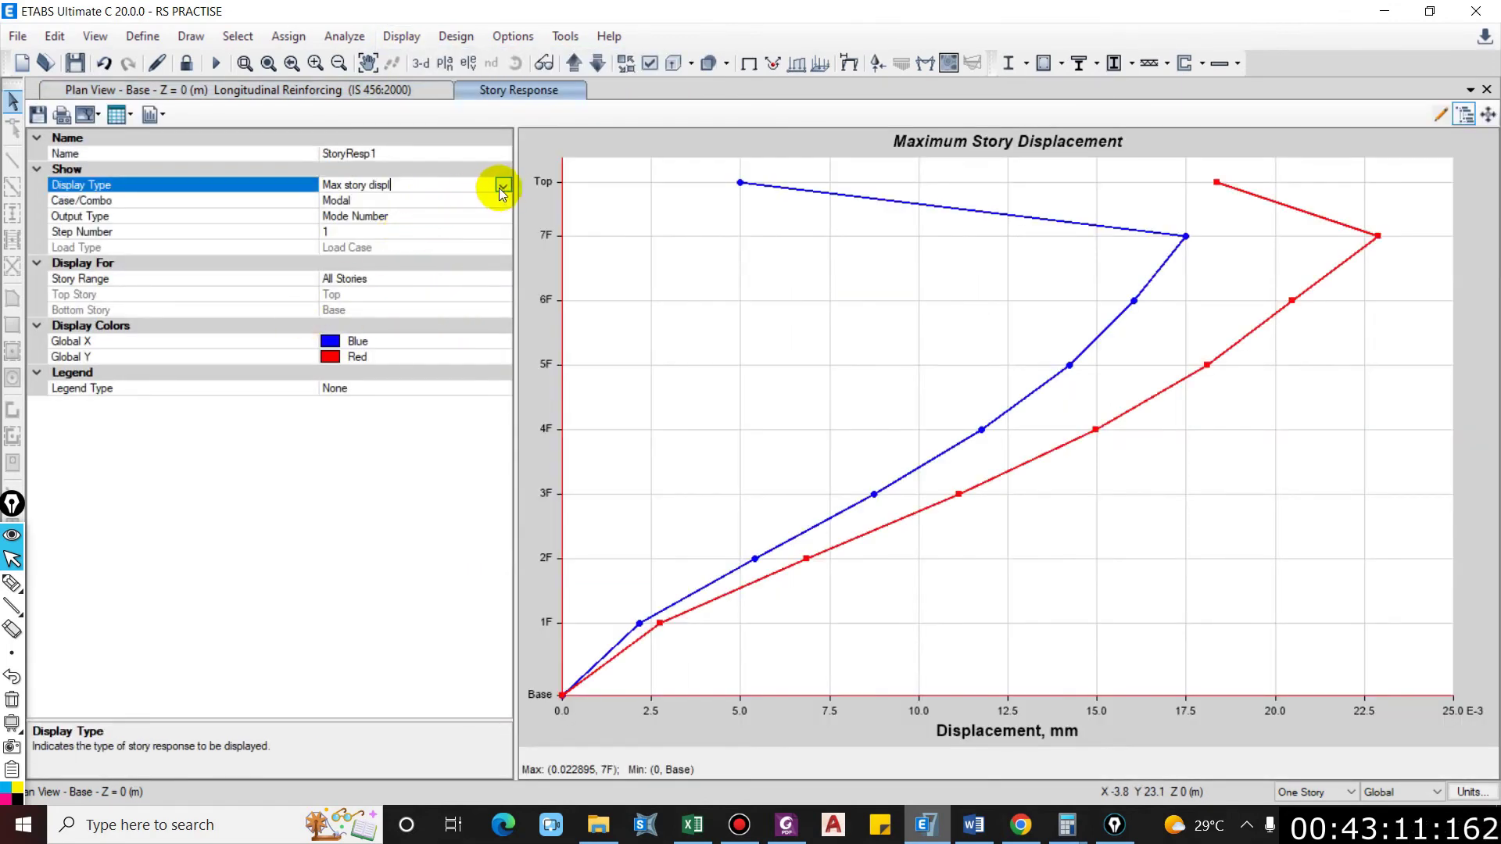
pyautogui.click(505, 186)
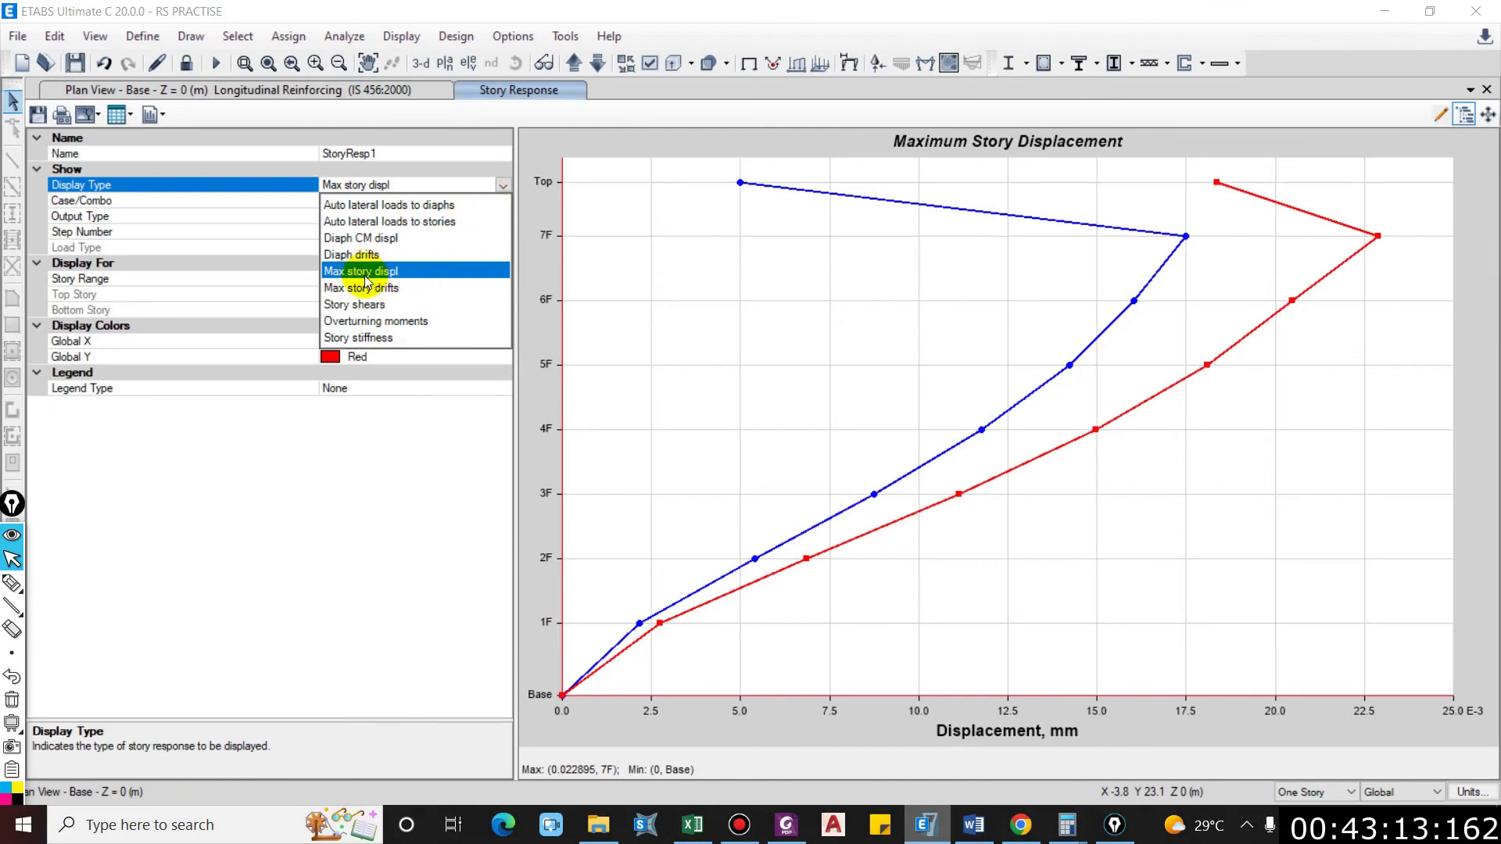
pyautogui.click(365, 274)
pyautogui.click(345, 201)
pyautogui.click(503, 201)
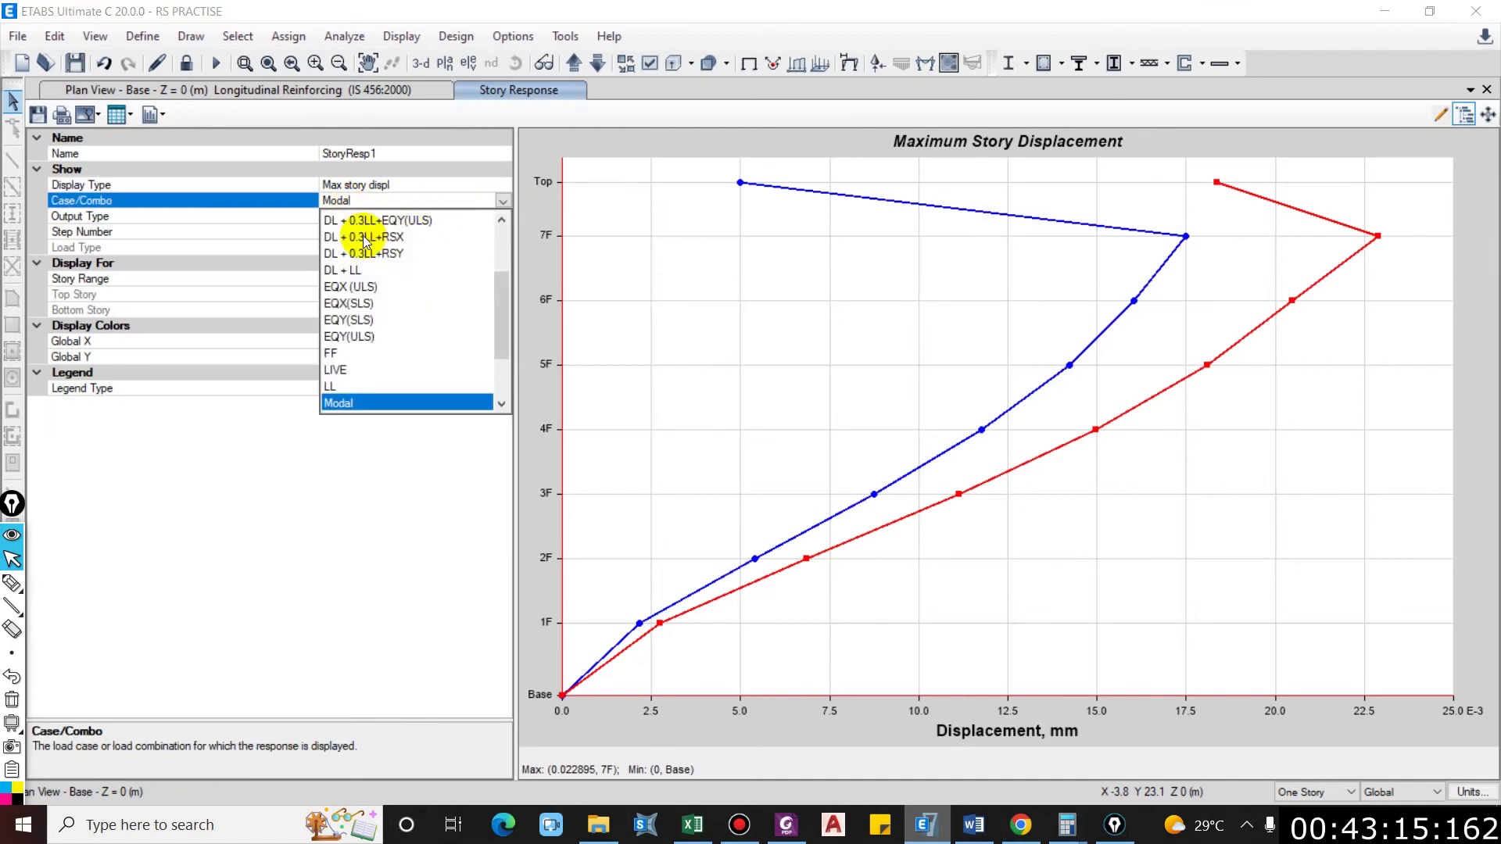
pyautogui.click(364, 287)
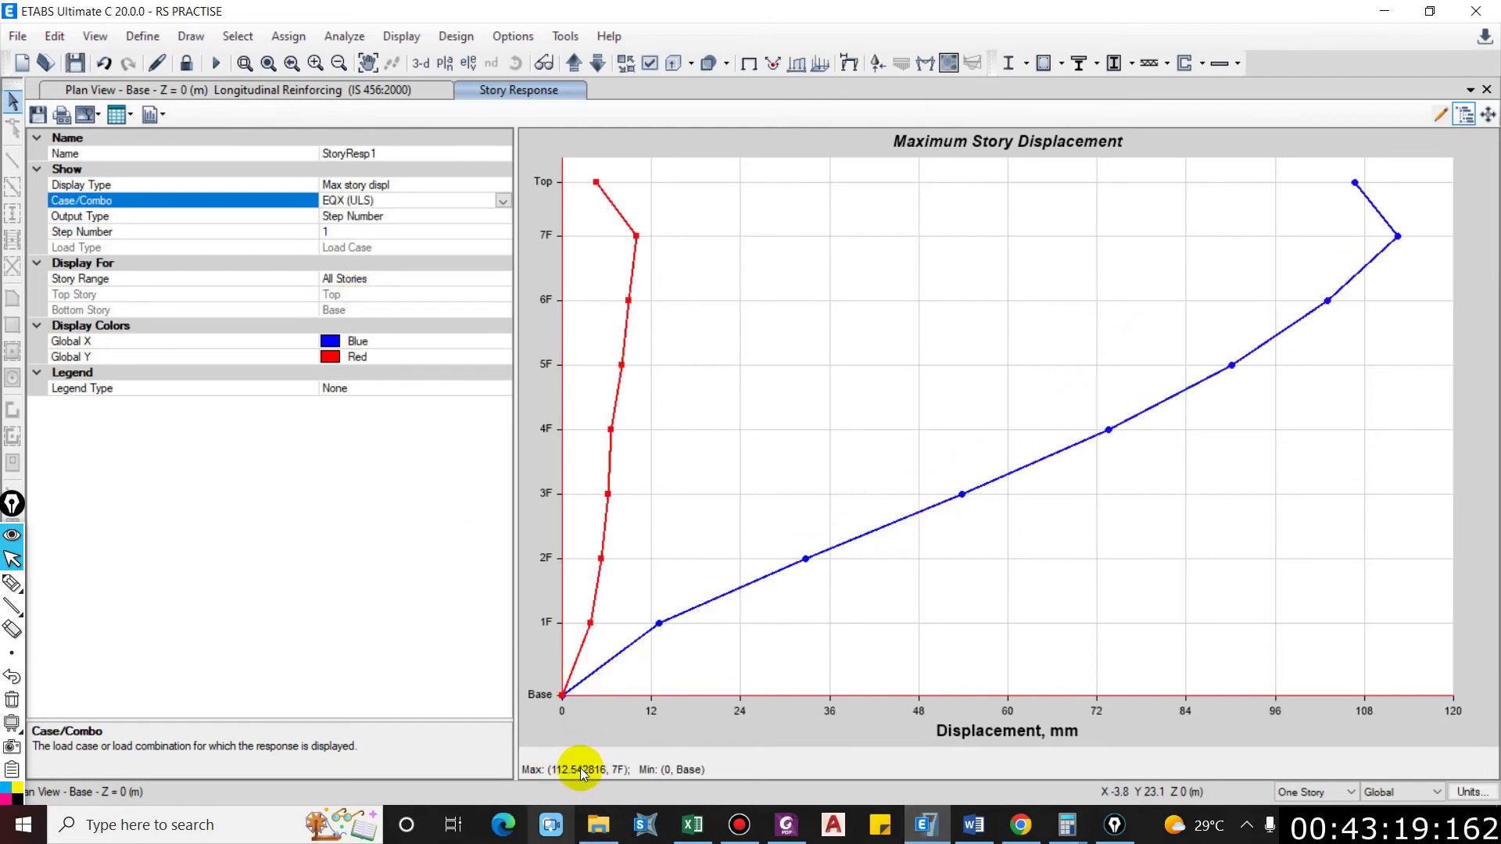
# Step: Switch to NBC105-2020.xlsm in Excel and enter 112.54 mm as the first ULS design displacement in cell K5
pyautogui.click(686, 825)
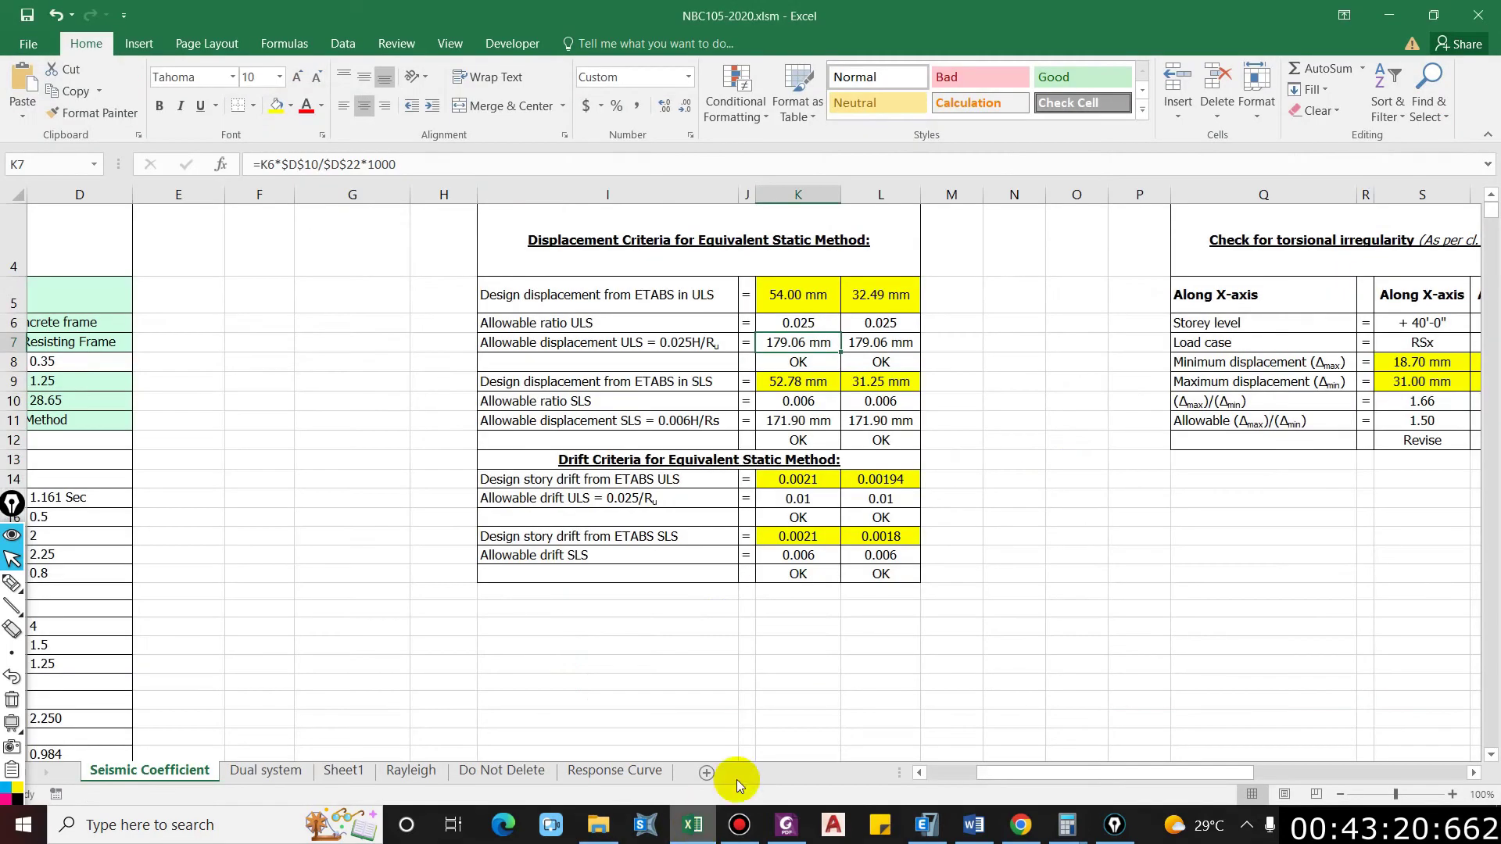
pyautogui.click(812, 300)
pyautogui.write('112.54')
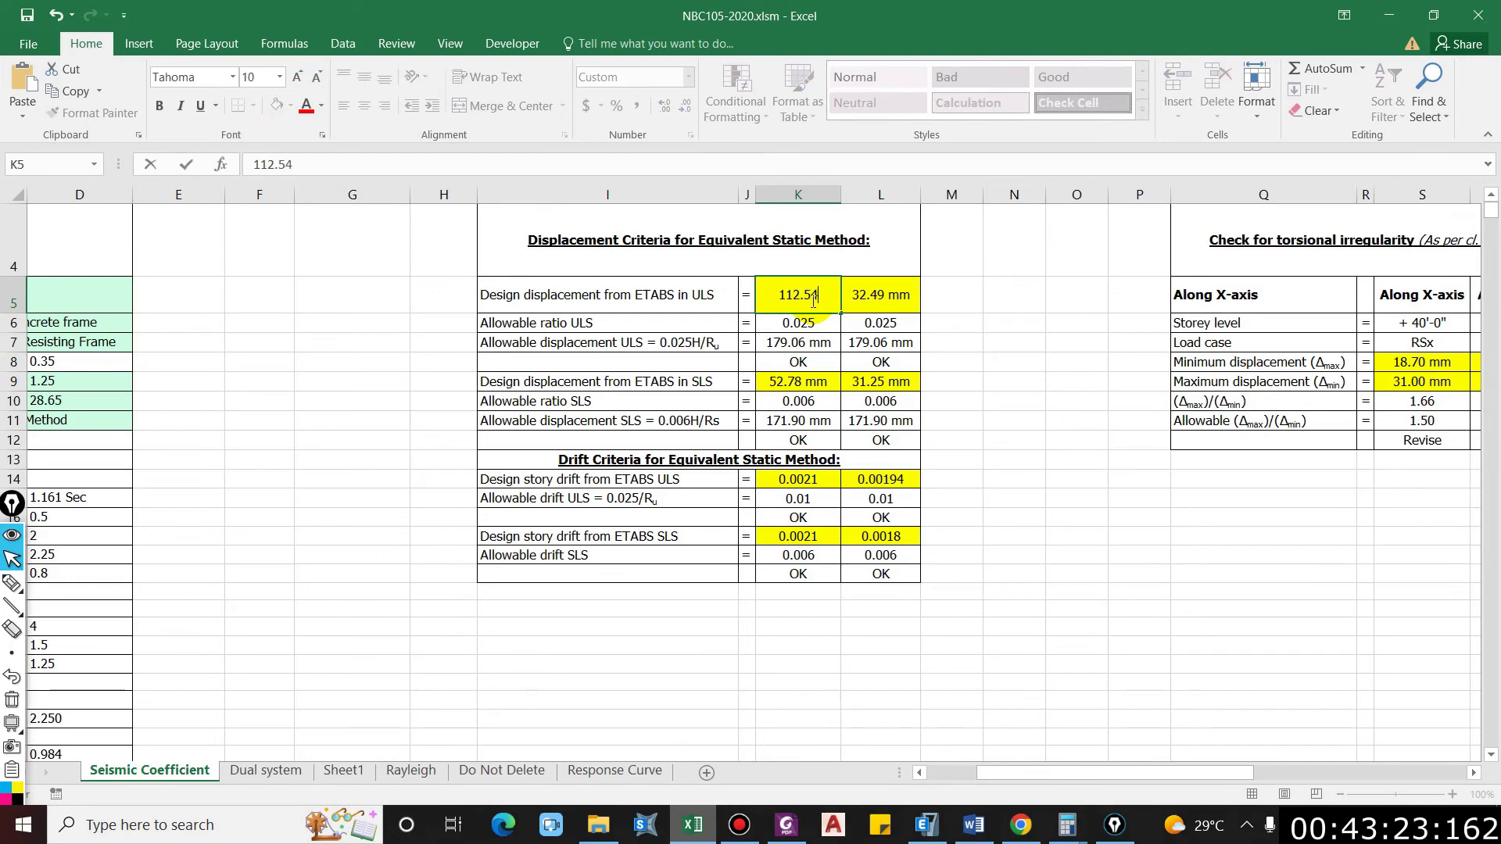
pyautogui.press('Return')
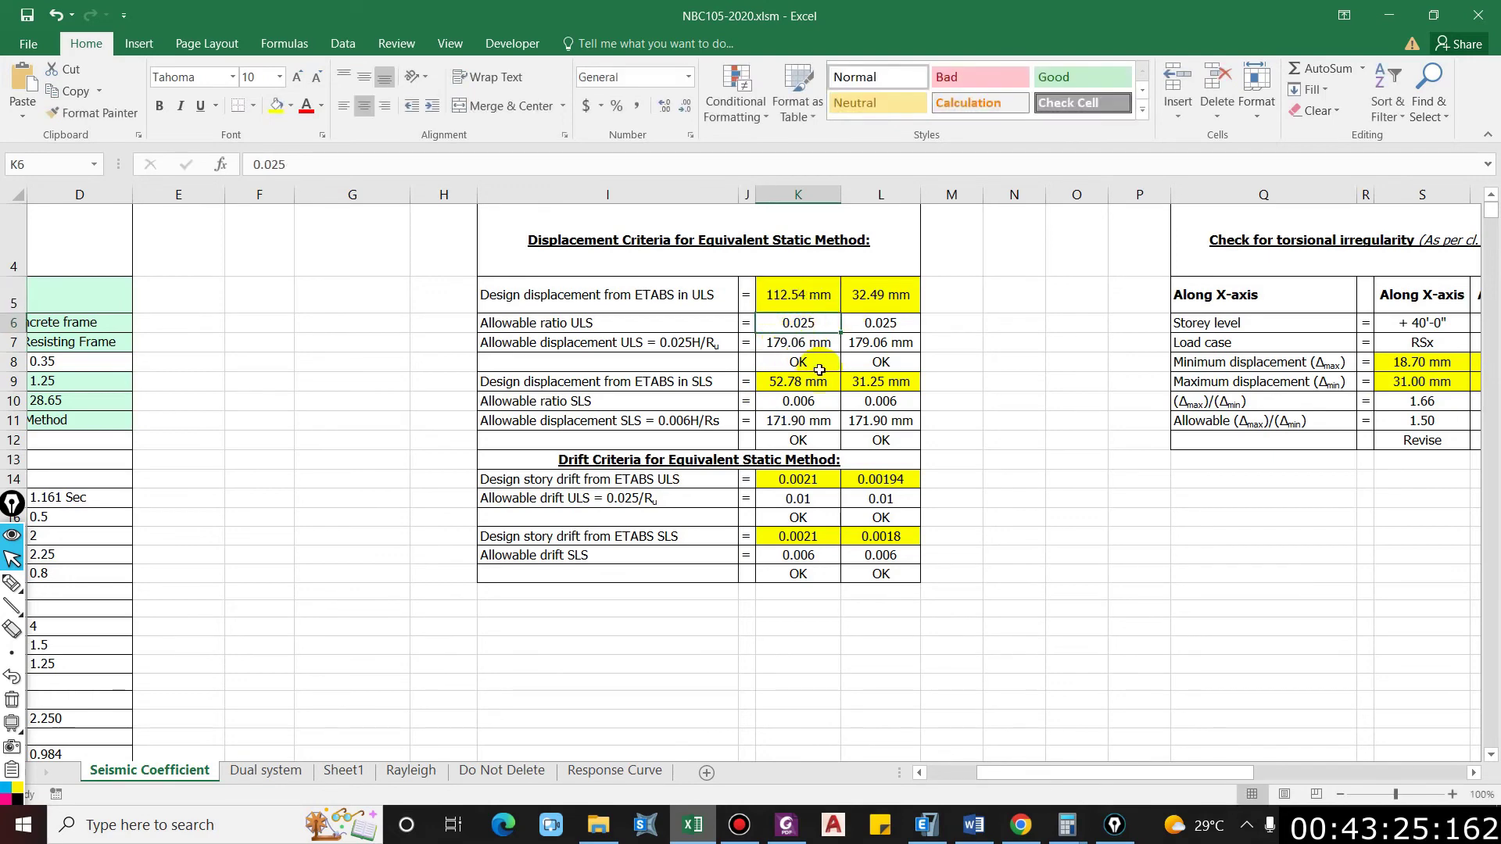
# Step: Return to ETABS and change the story displacement plot to the EQY(ULS) load case
pyautogui.click(1389, 16)
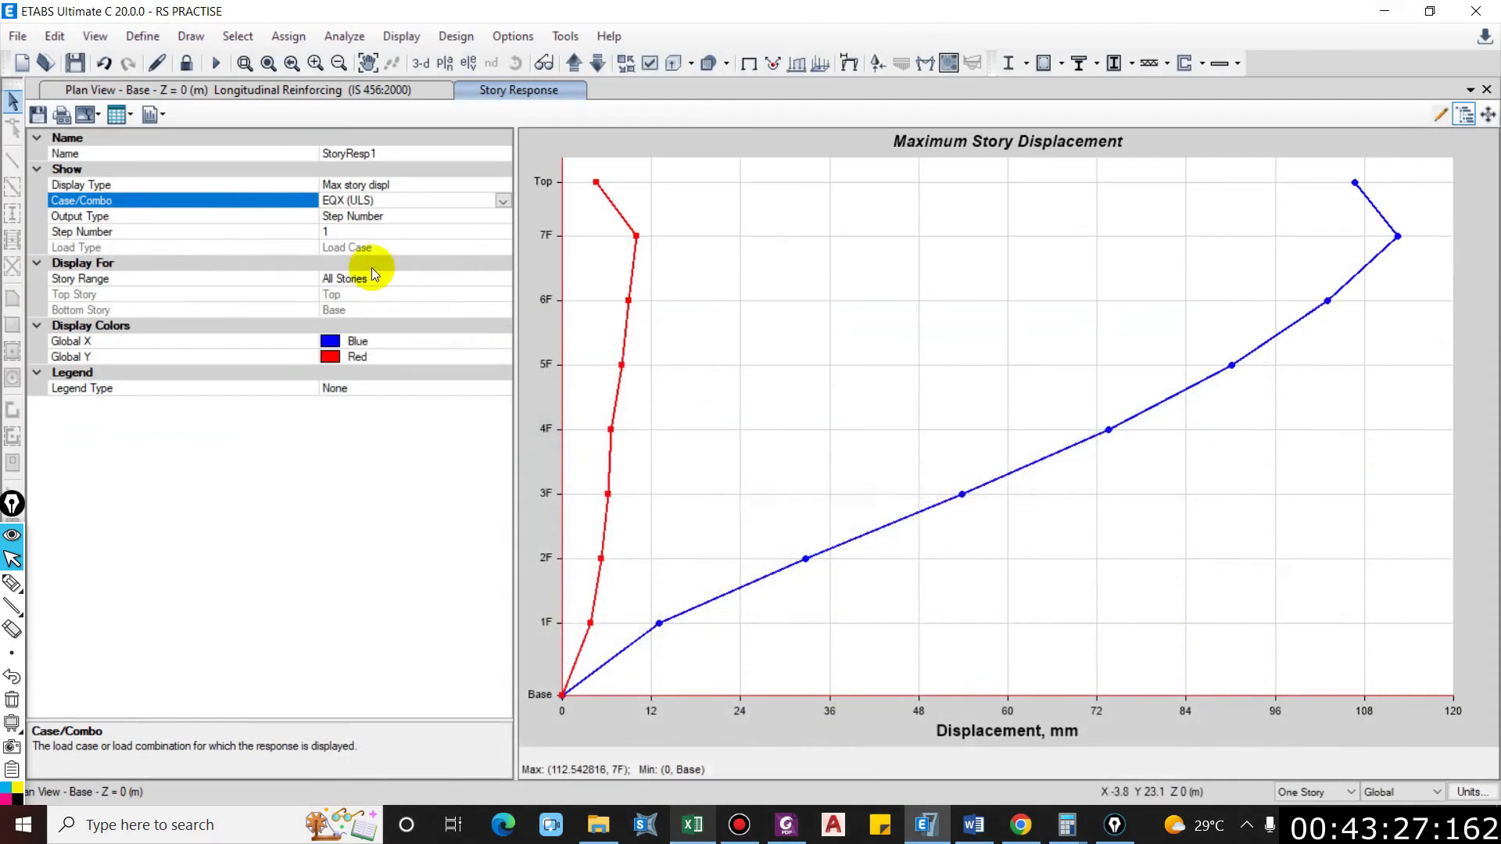
pyautogui.click(504, 202)
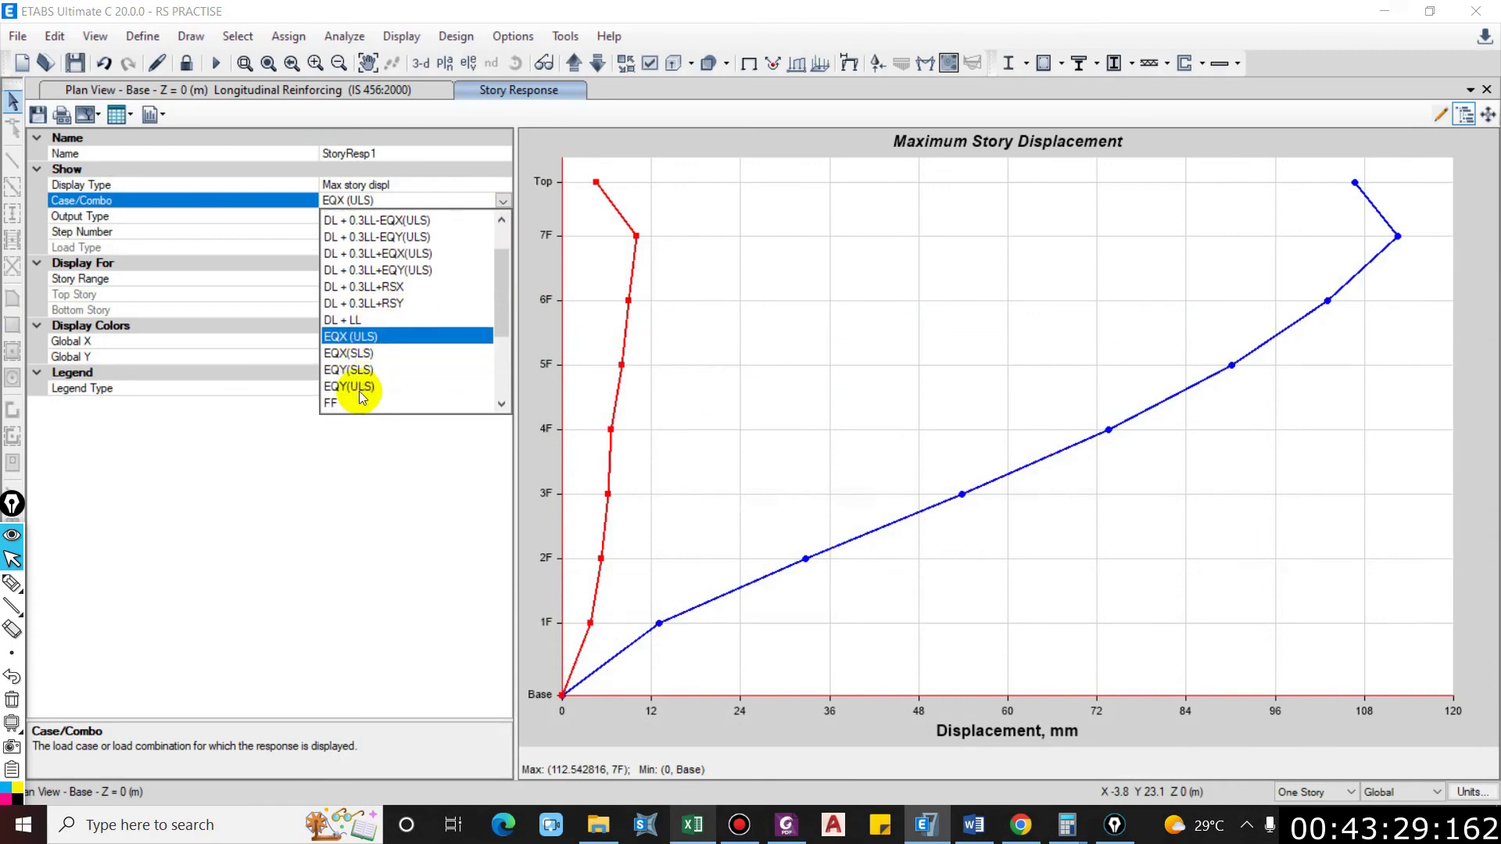
pyautogui.click(360, 387)
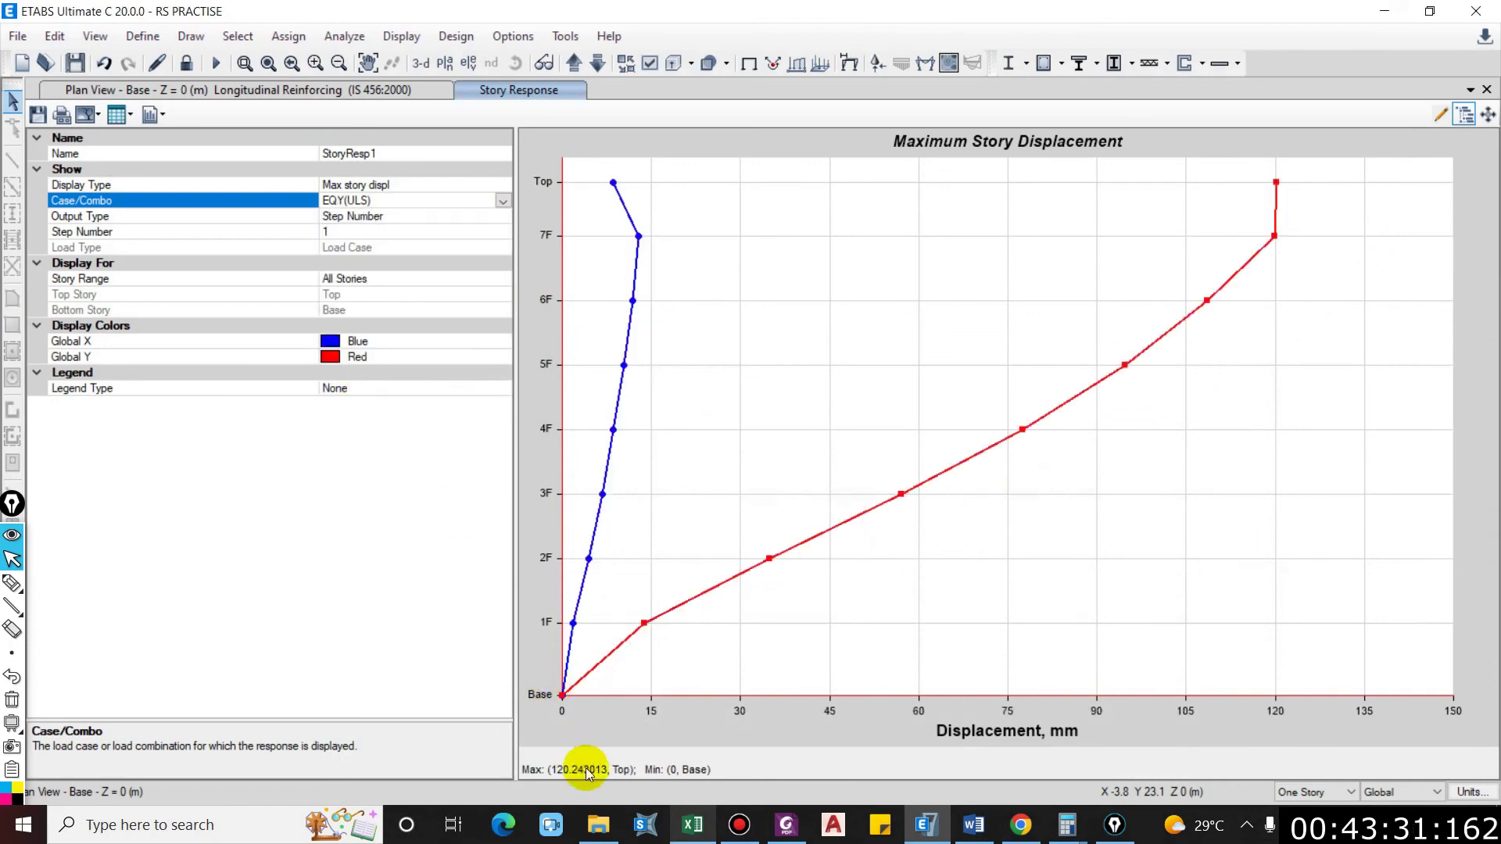
# Step: Switch to Excel and enter 120 mm as the second ULS design displacement in cell L5
pyautogui.click(693, 825)
pyautogui.click(868, 309)
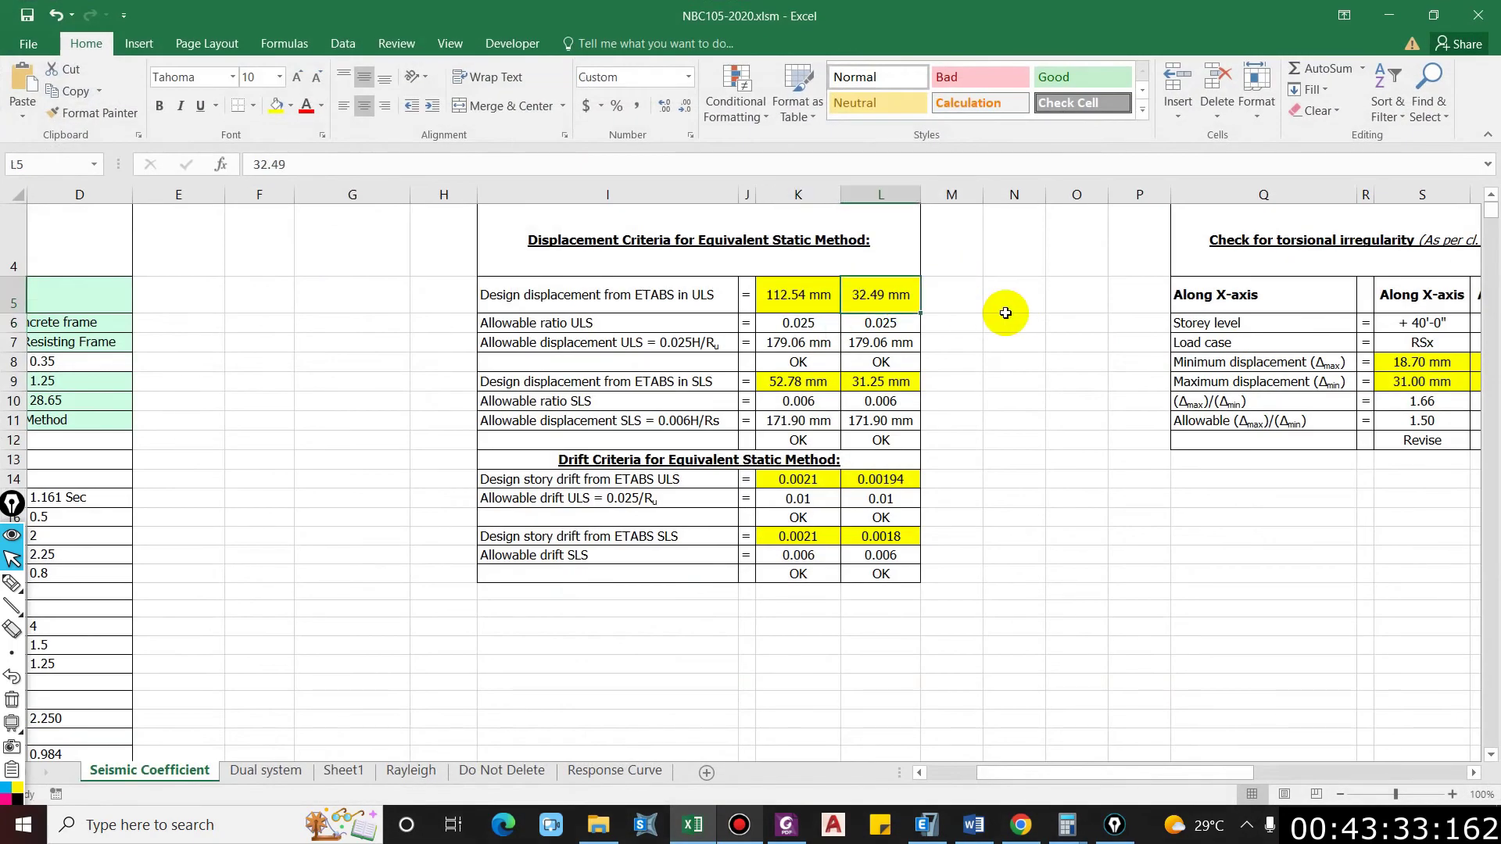
pyautogui.write('120')
pyautogui.press('Return')
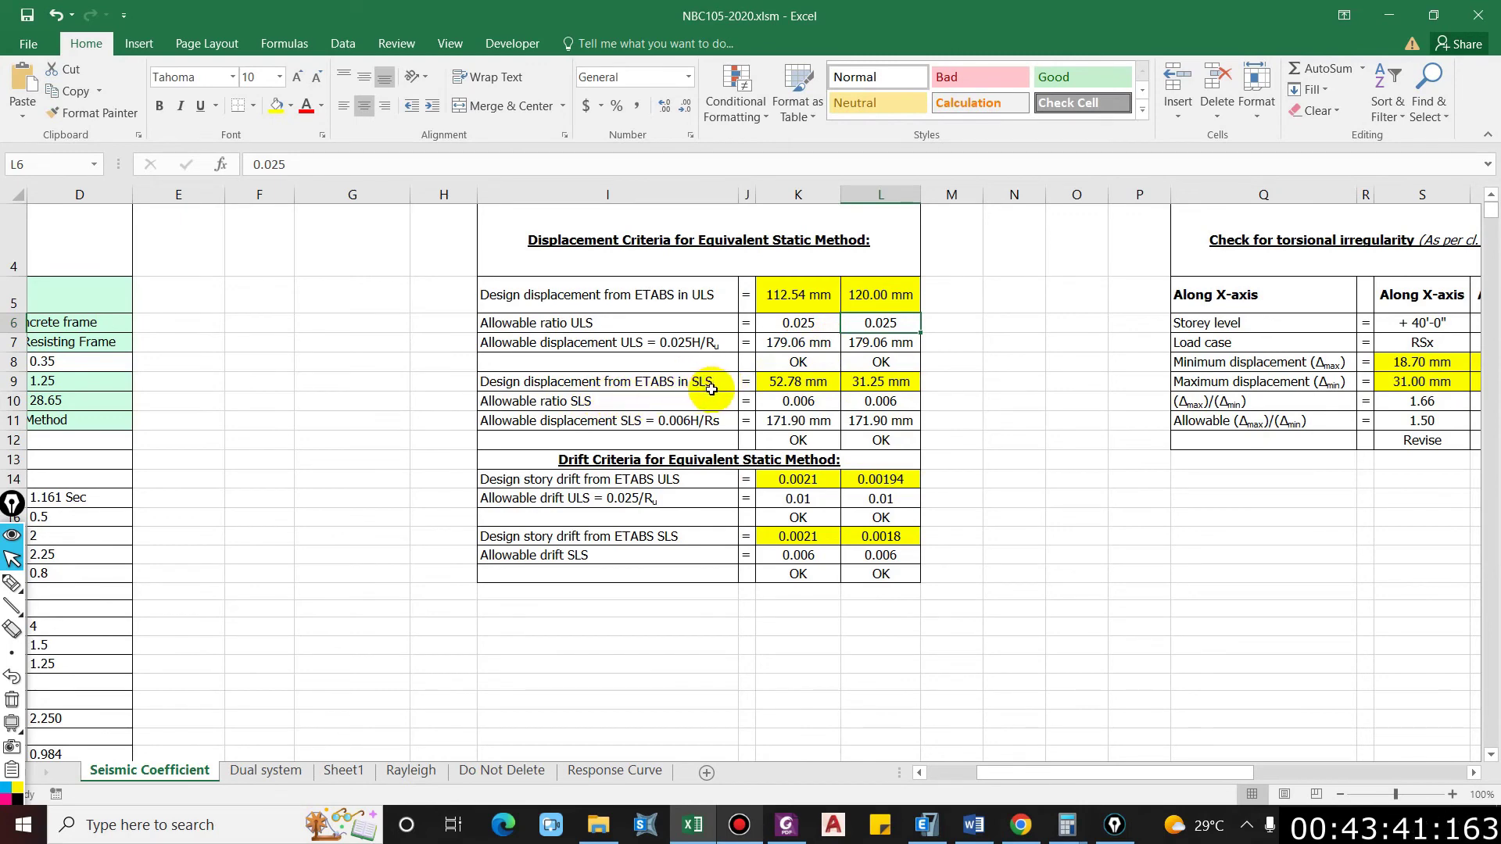
# Step: Switch to ETABS and plot the maximum story displacement for EQX(SLS) and for EQY(SLS)
pyautogui.click(786, 825)
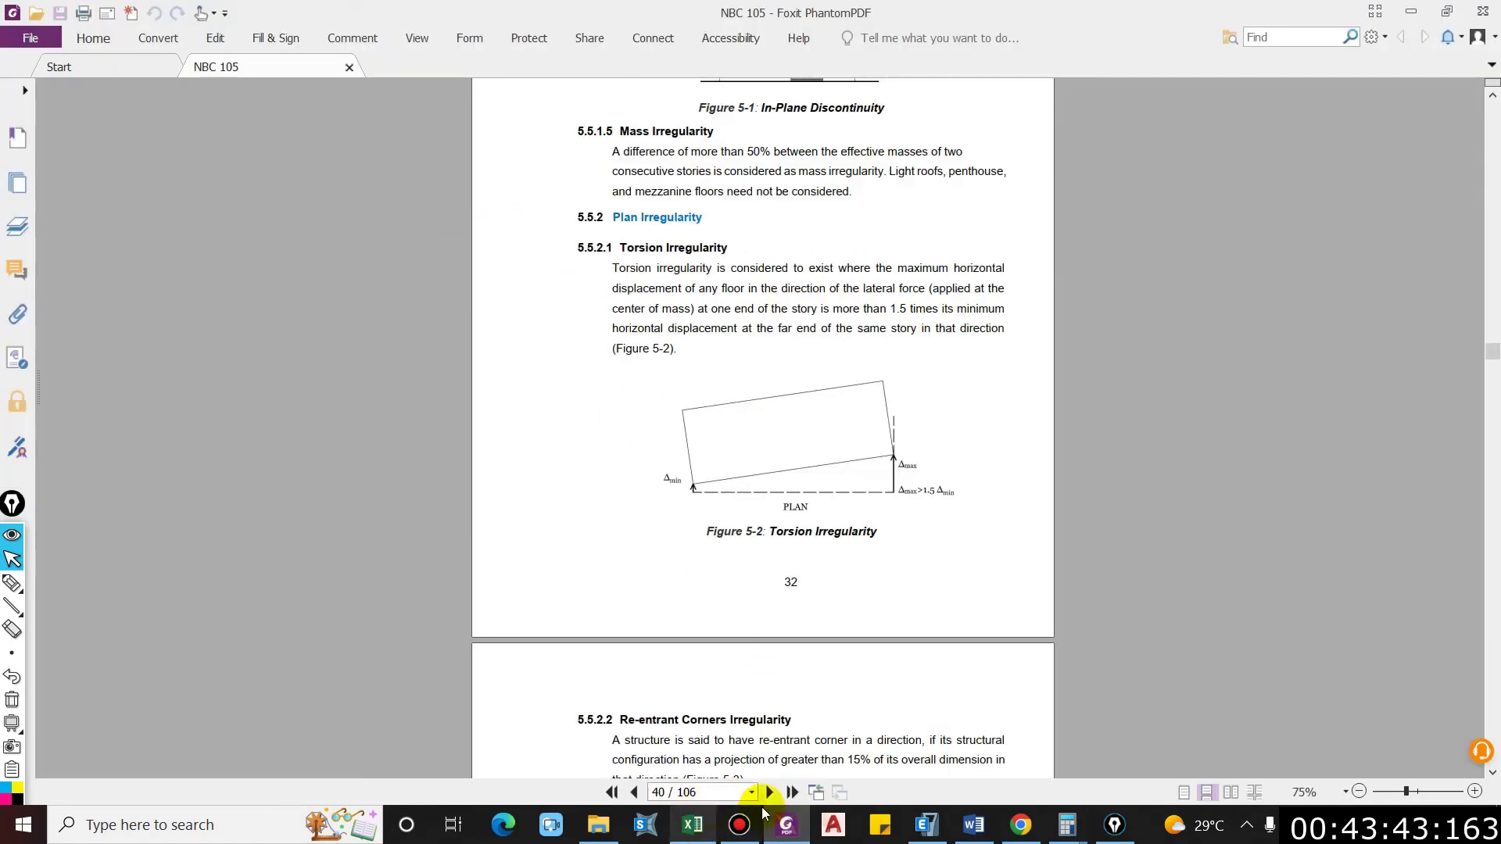
pyautogui.click(927, 825)
pyautogui.click(313, 201)
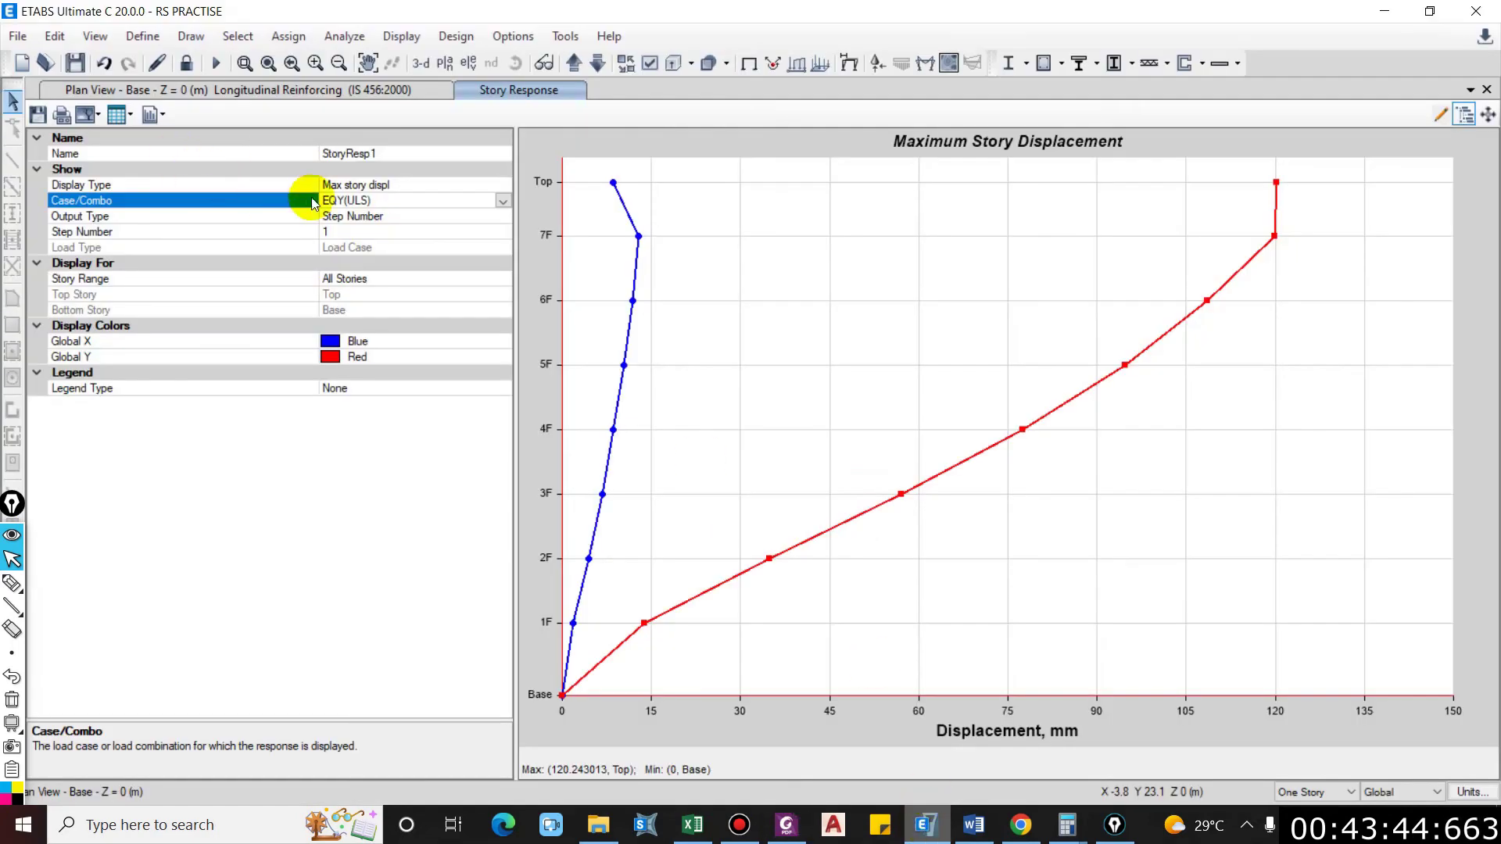
pyautogui.click(500, 201)
pyautogui.click(365, 370)
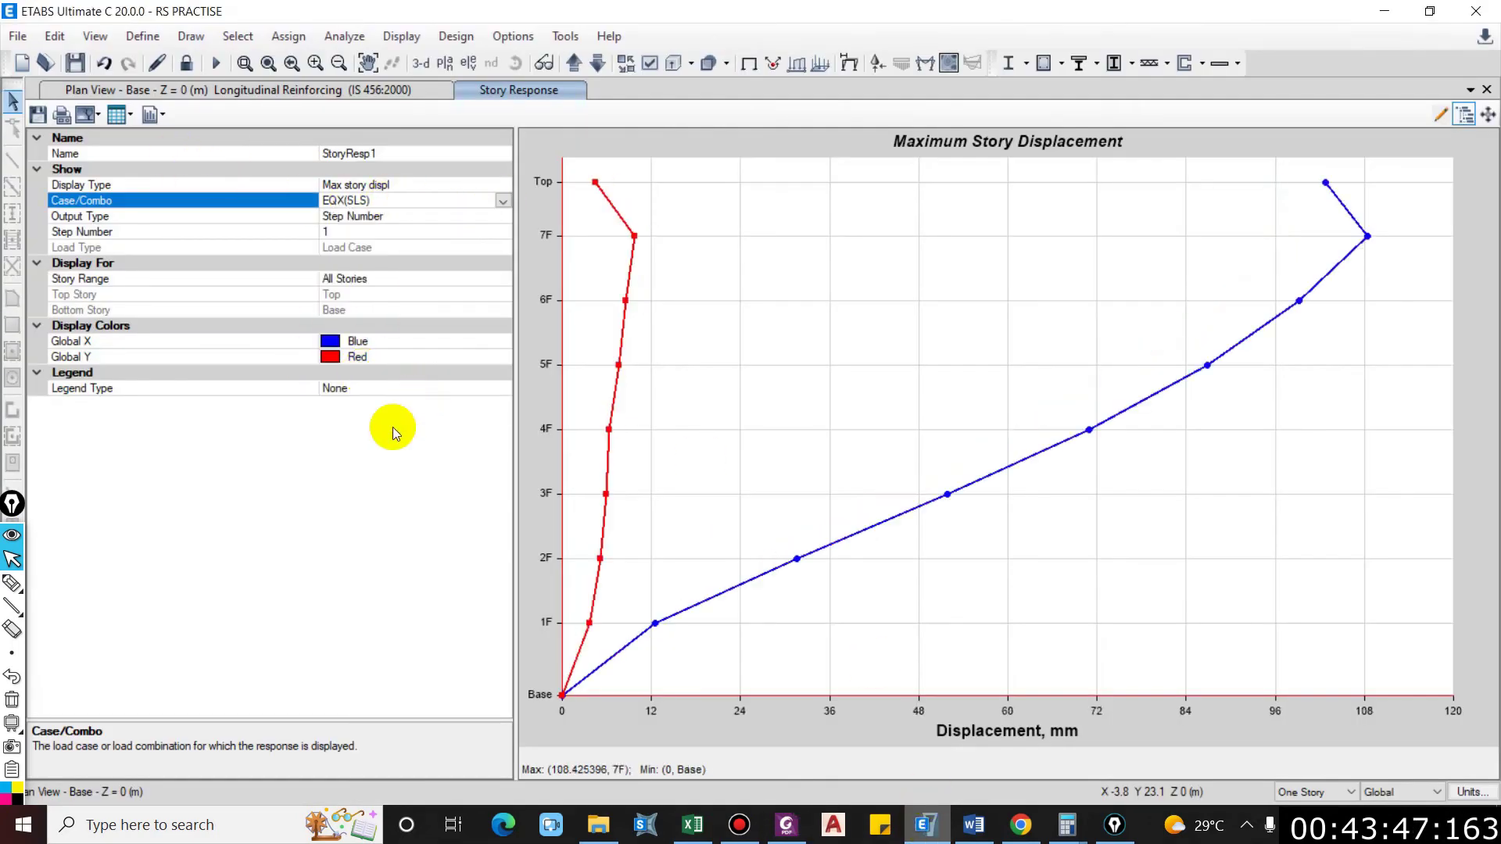
pyautogui.click(503, 201)
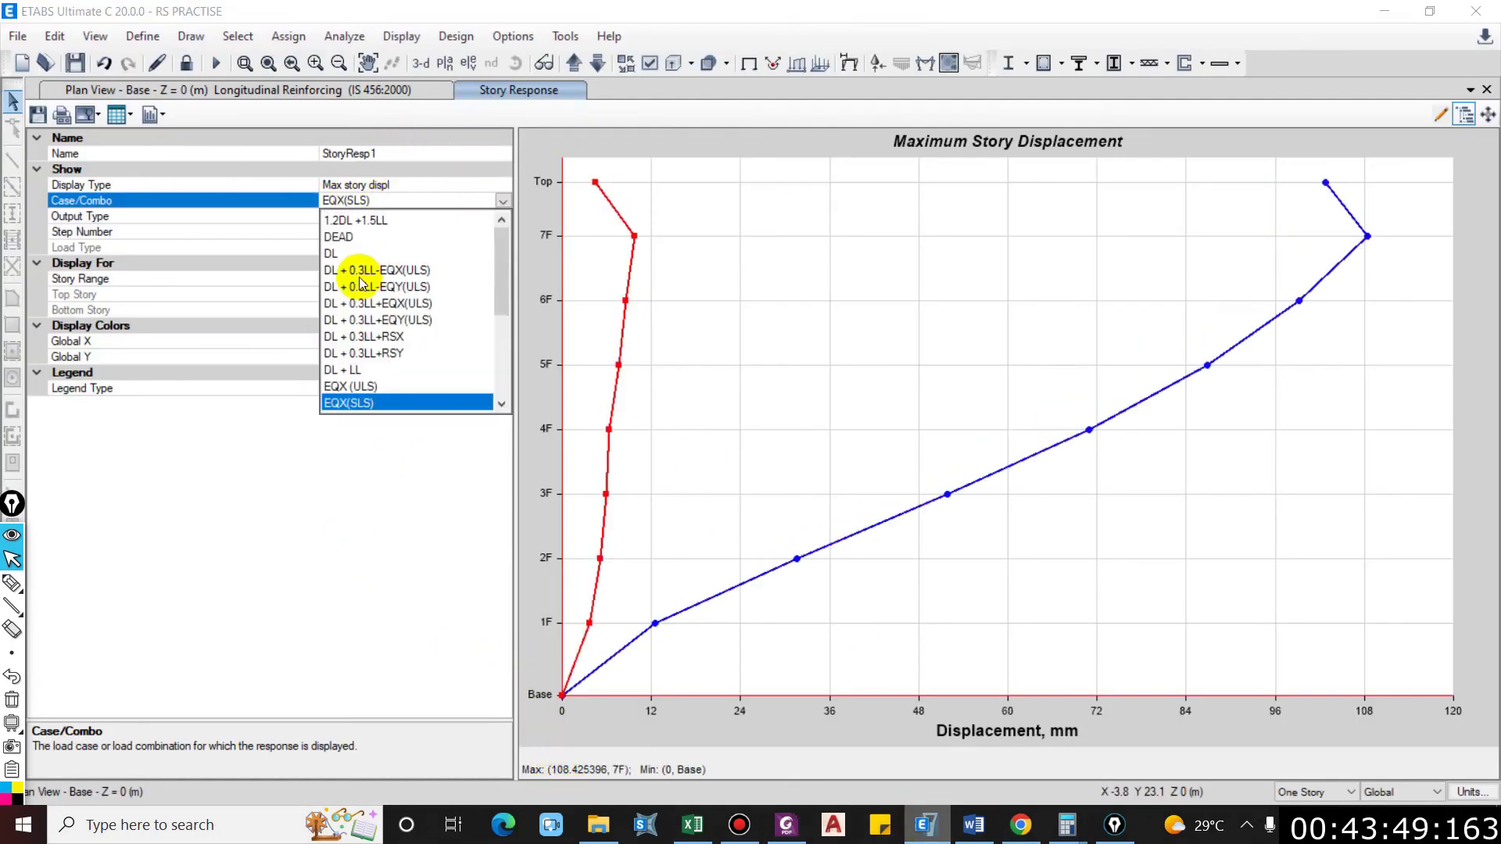
pyautogui.scroll(-2, 356, 383)
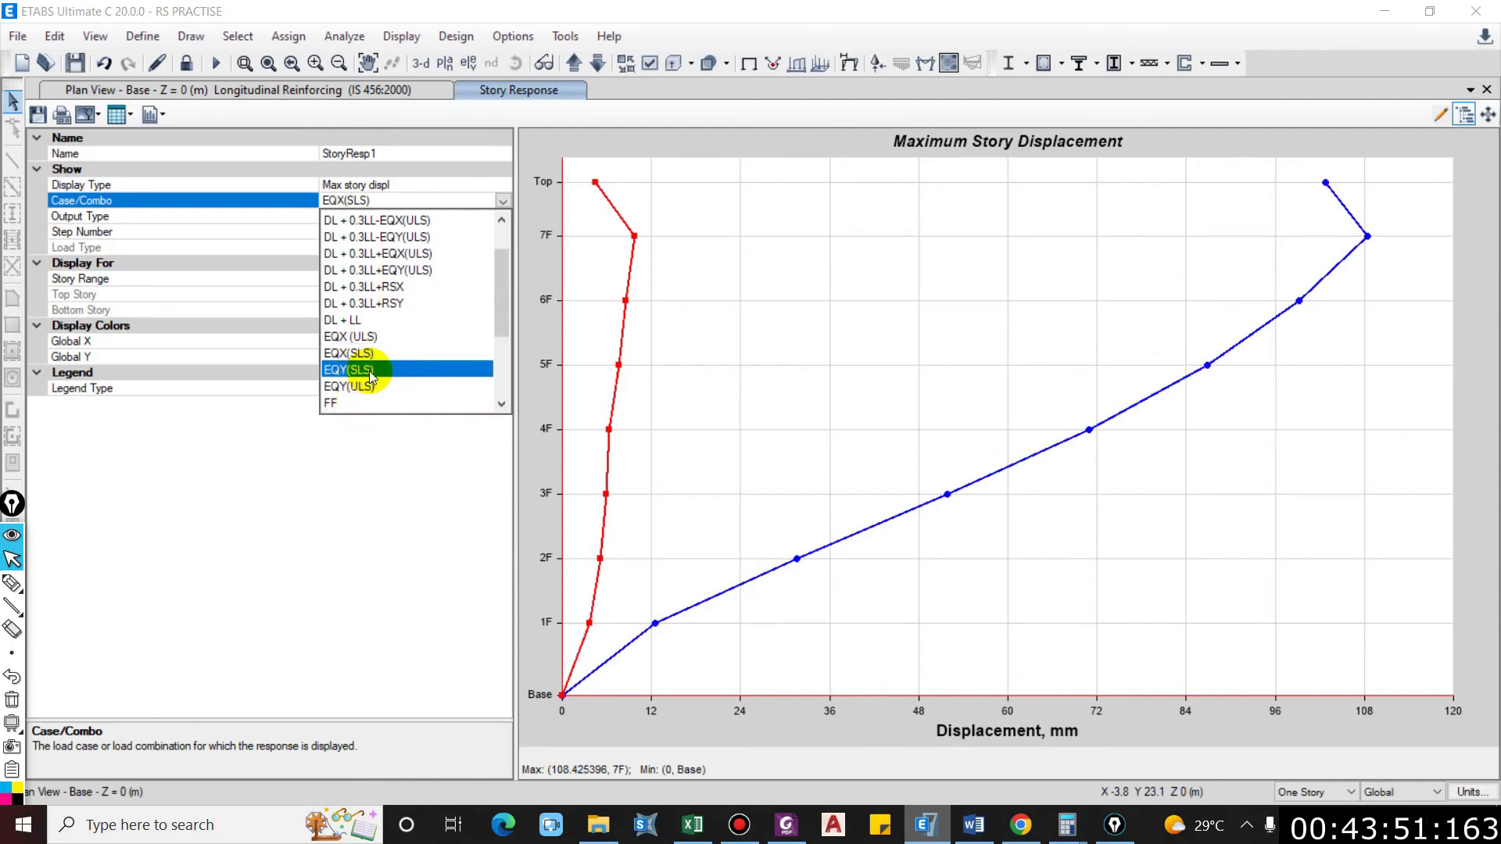
pyautogui.click(350, 369)
# Step: Switch to Excel and set the SLS design displacements to 108 mm in cell K9 and 115 mm in L9
pyautogui.click(696, 827)
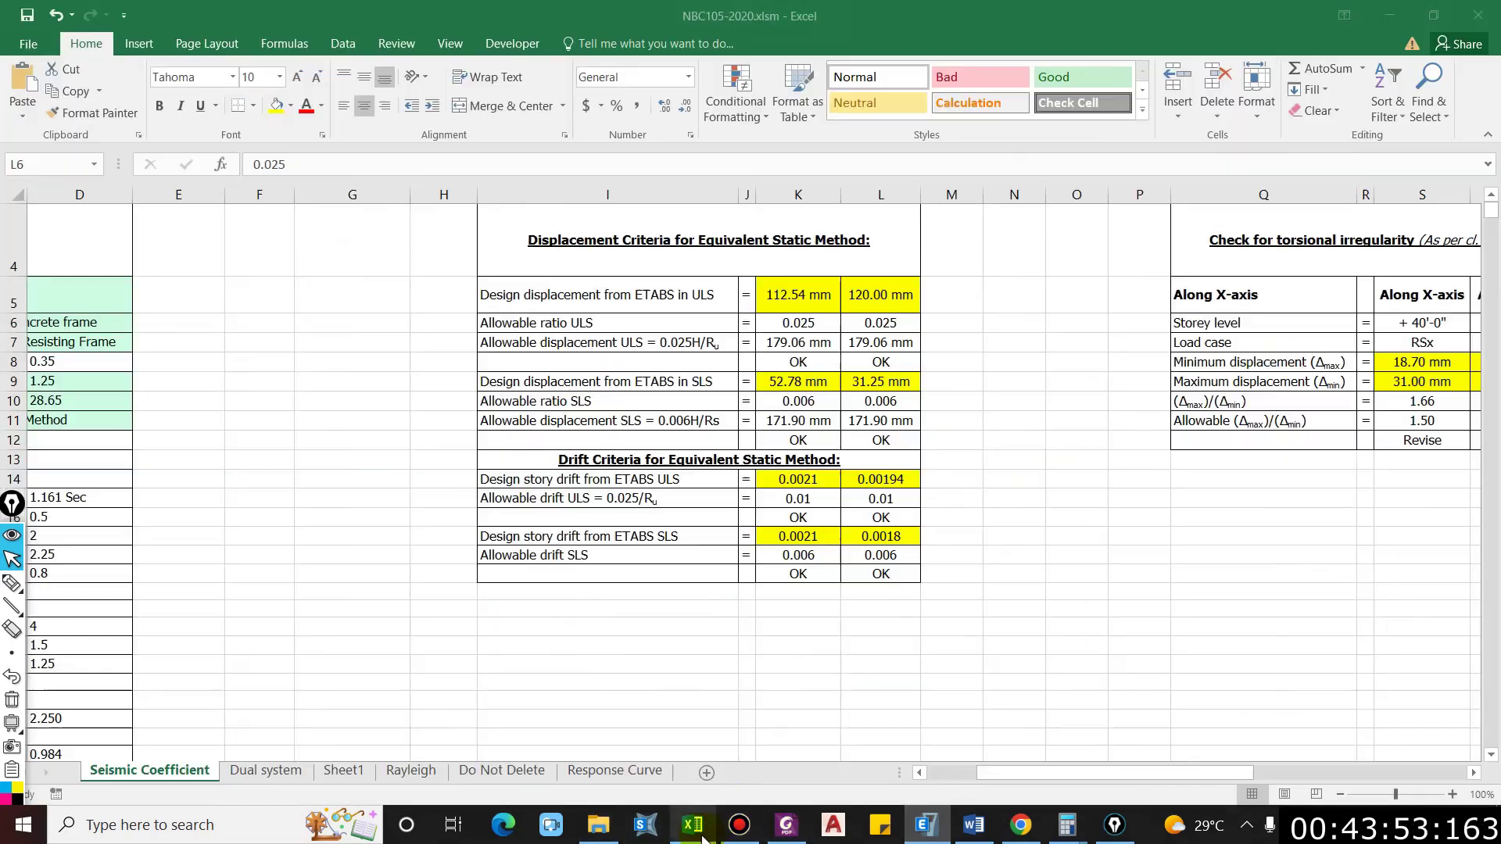
pyautogui.click(792, 375)
pyautogui.moveTo(794, 373); pyautogui.dragTo(915, 400)
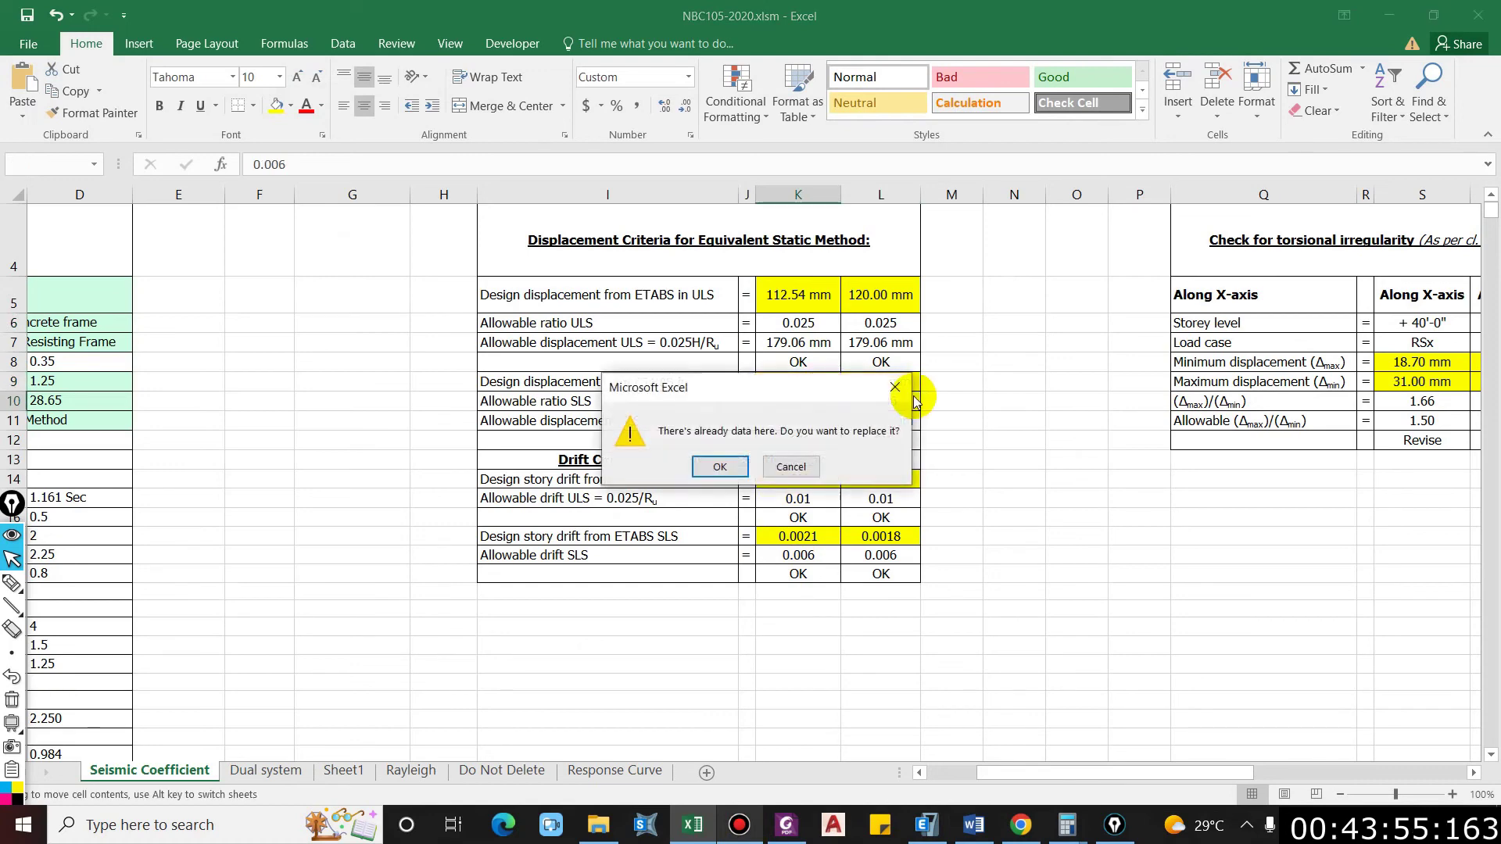
pyautogui.press('Escape')
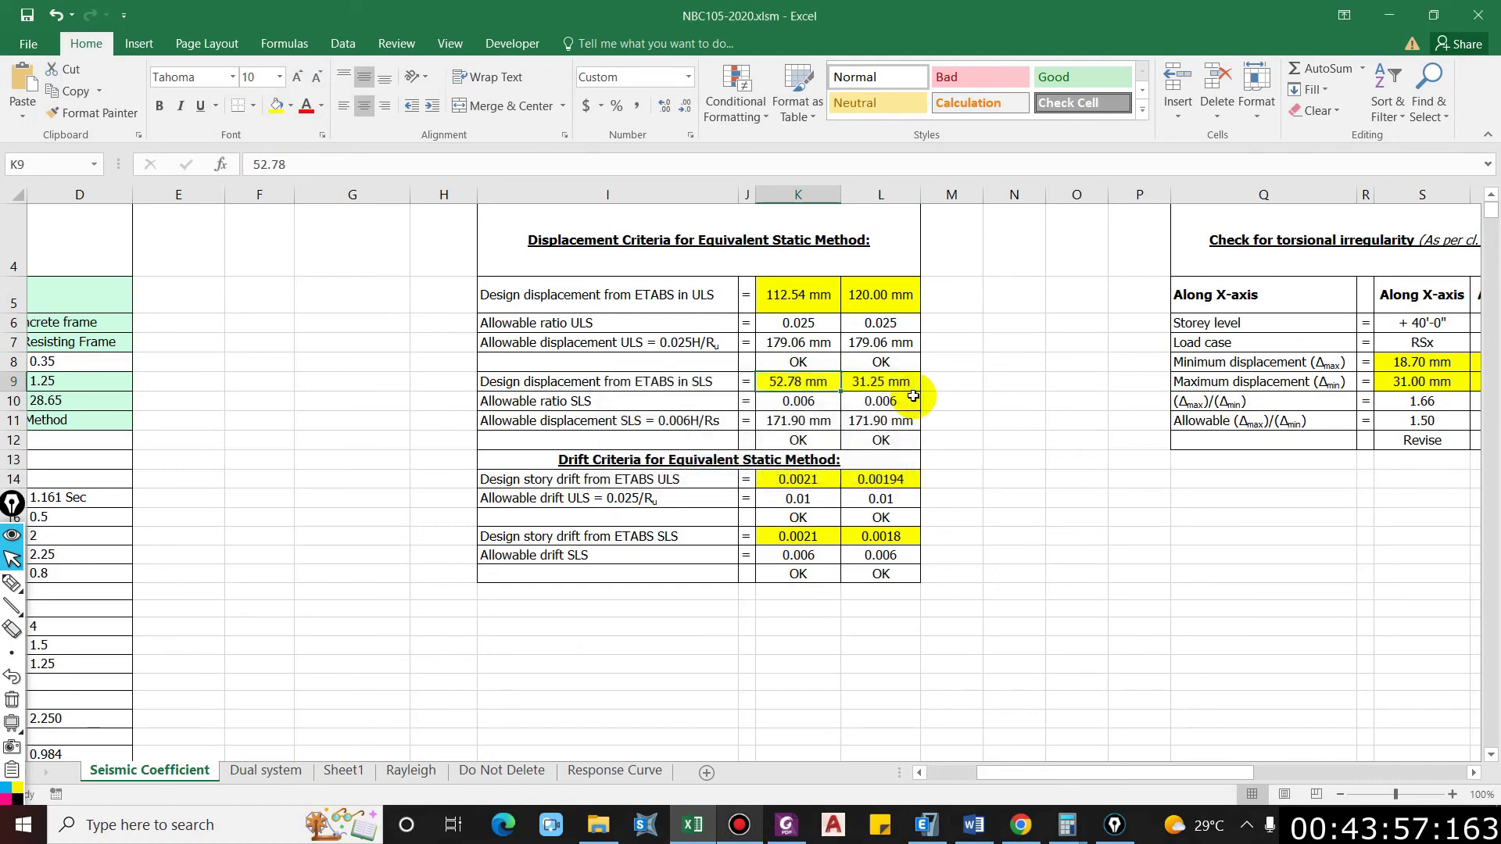
pyautogui.write('108')
pyautogui.press('Tab')
pyautogui.write('115')
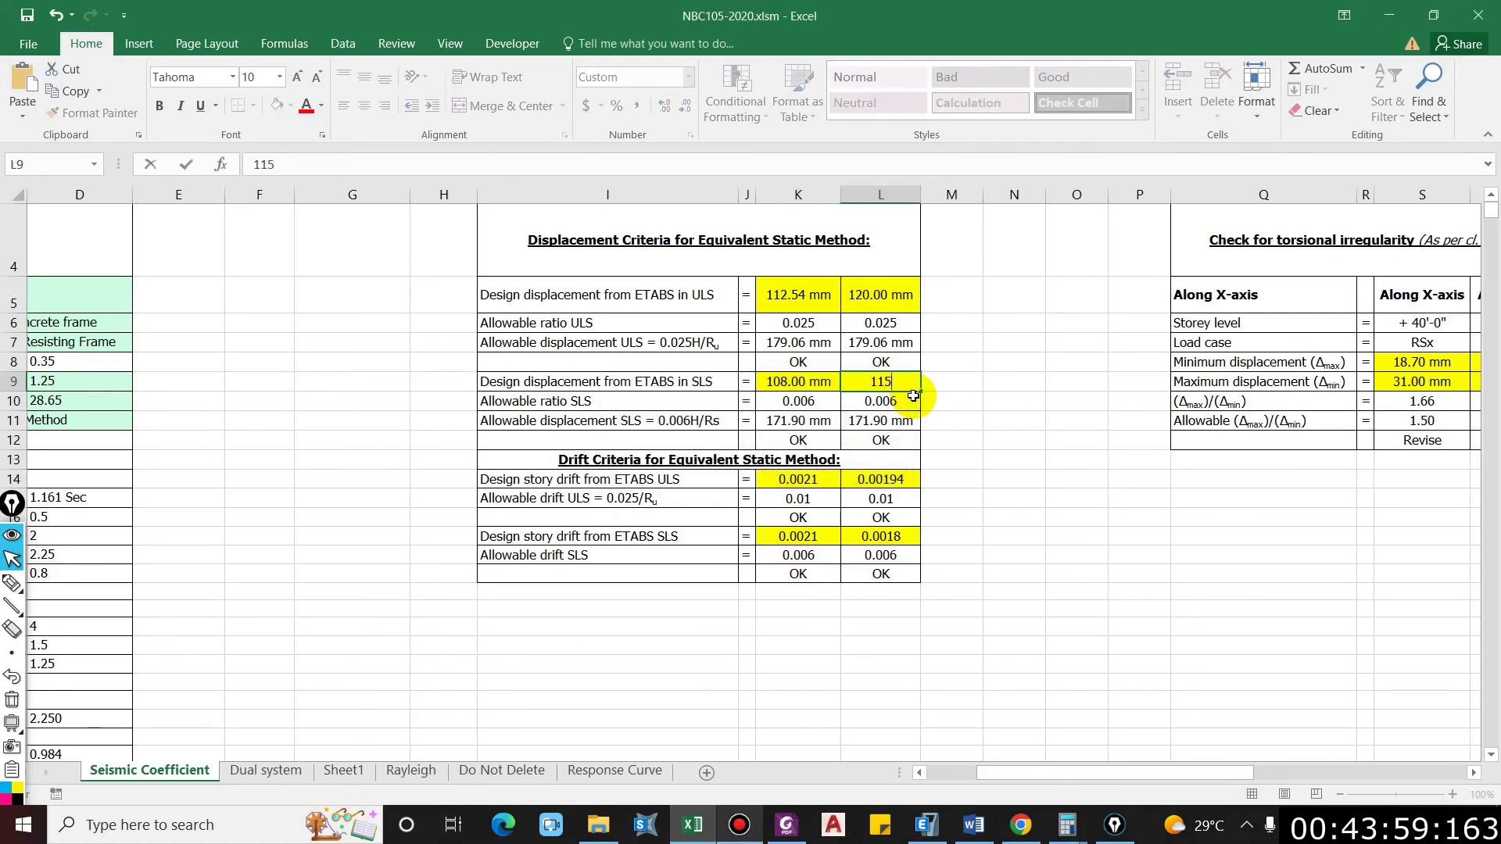
pyautogui.press('Return')
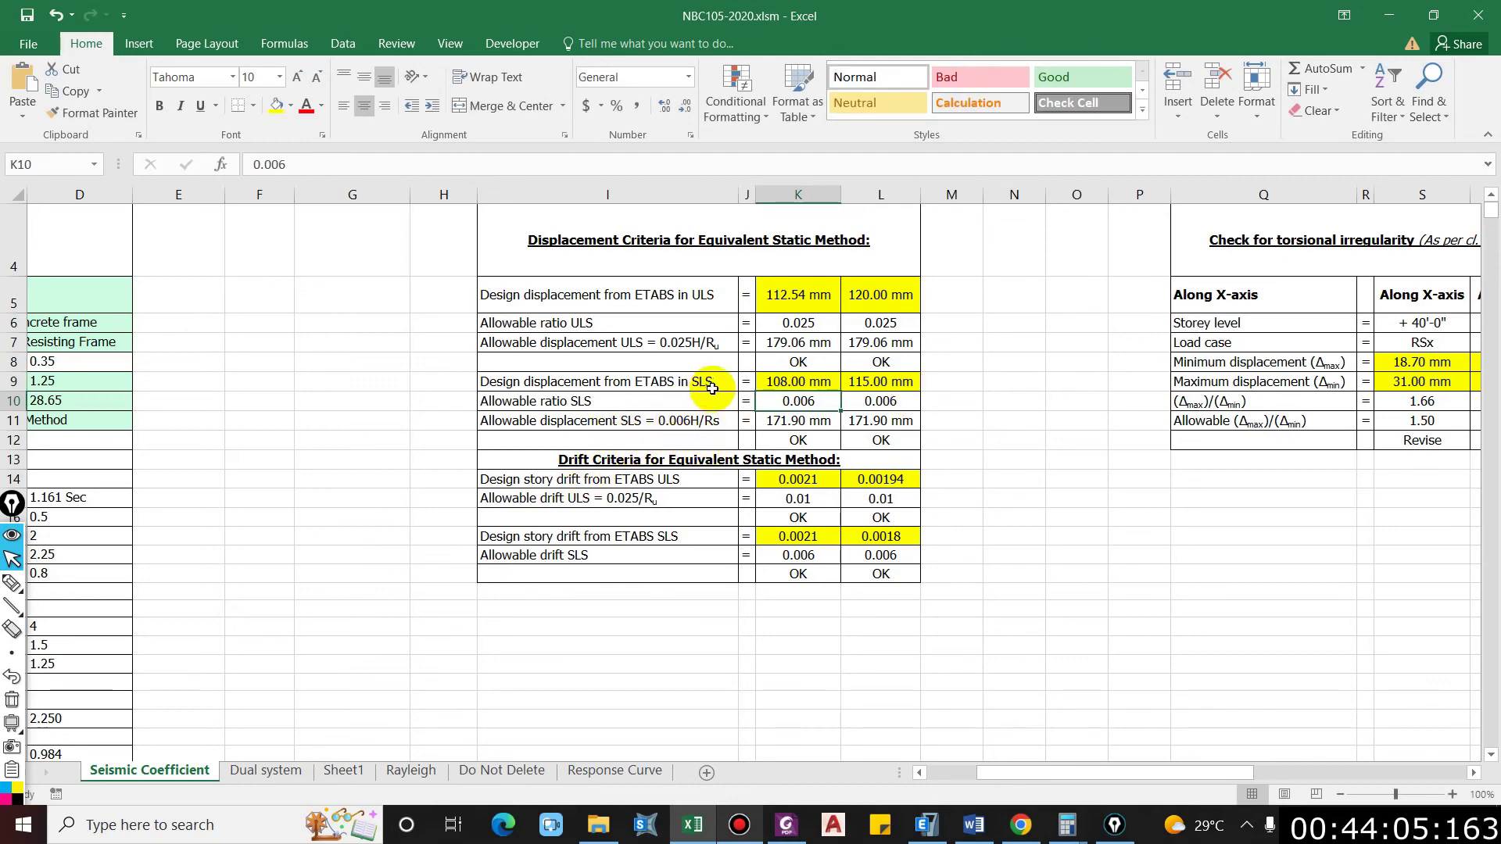
# Step: Examine the formulas for the allowable SLS displacement in cell K11 and the allowable ULS drift in K15
pyautogui.moveTo(1121, 773); pyautogui.dragTo(1070, 772)
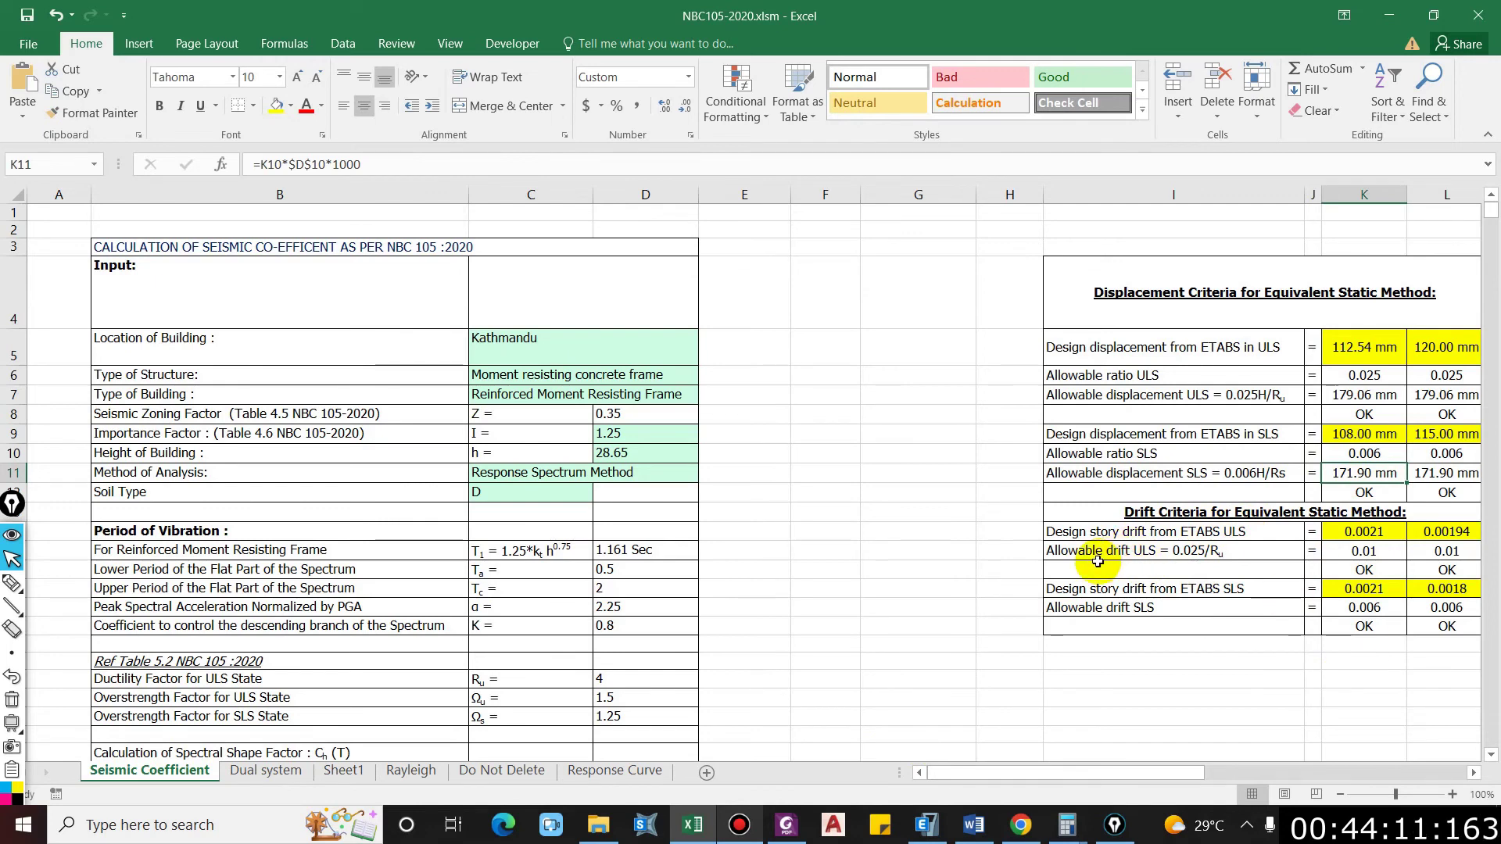
pyautogui.moveTo(1096, 570); pyautogui.dragTo(1099, 548)
pyautogui.click(1143, 557)
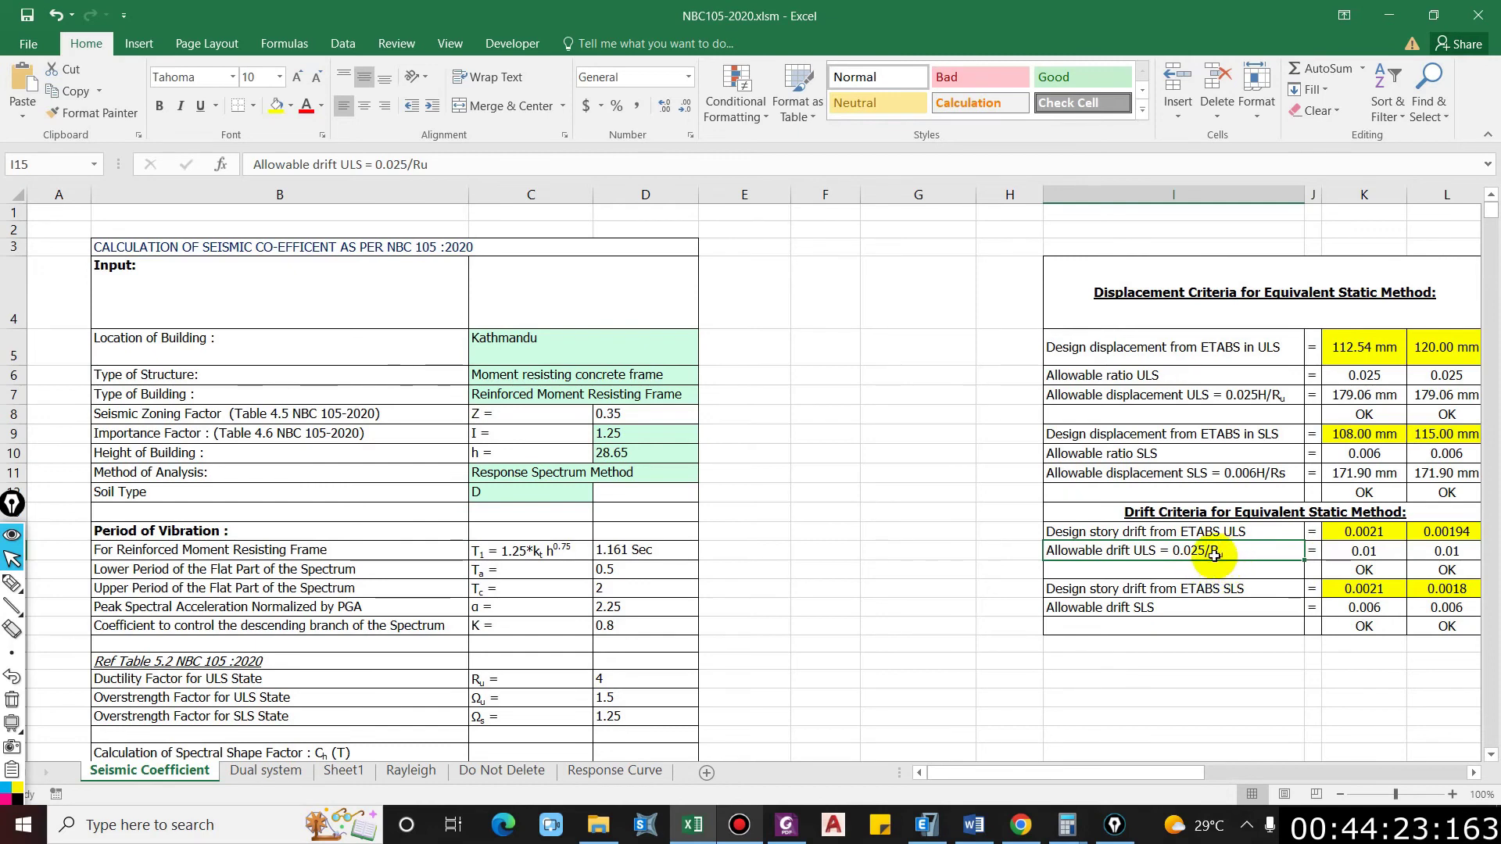
pyautogui.click(1352, 555)
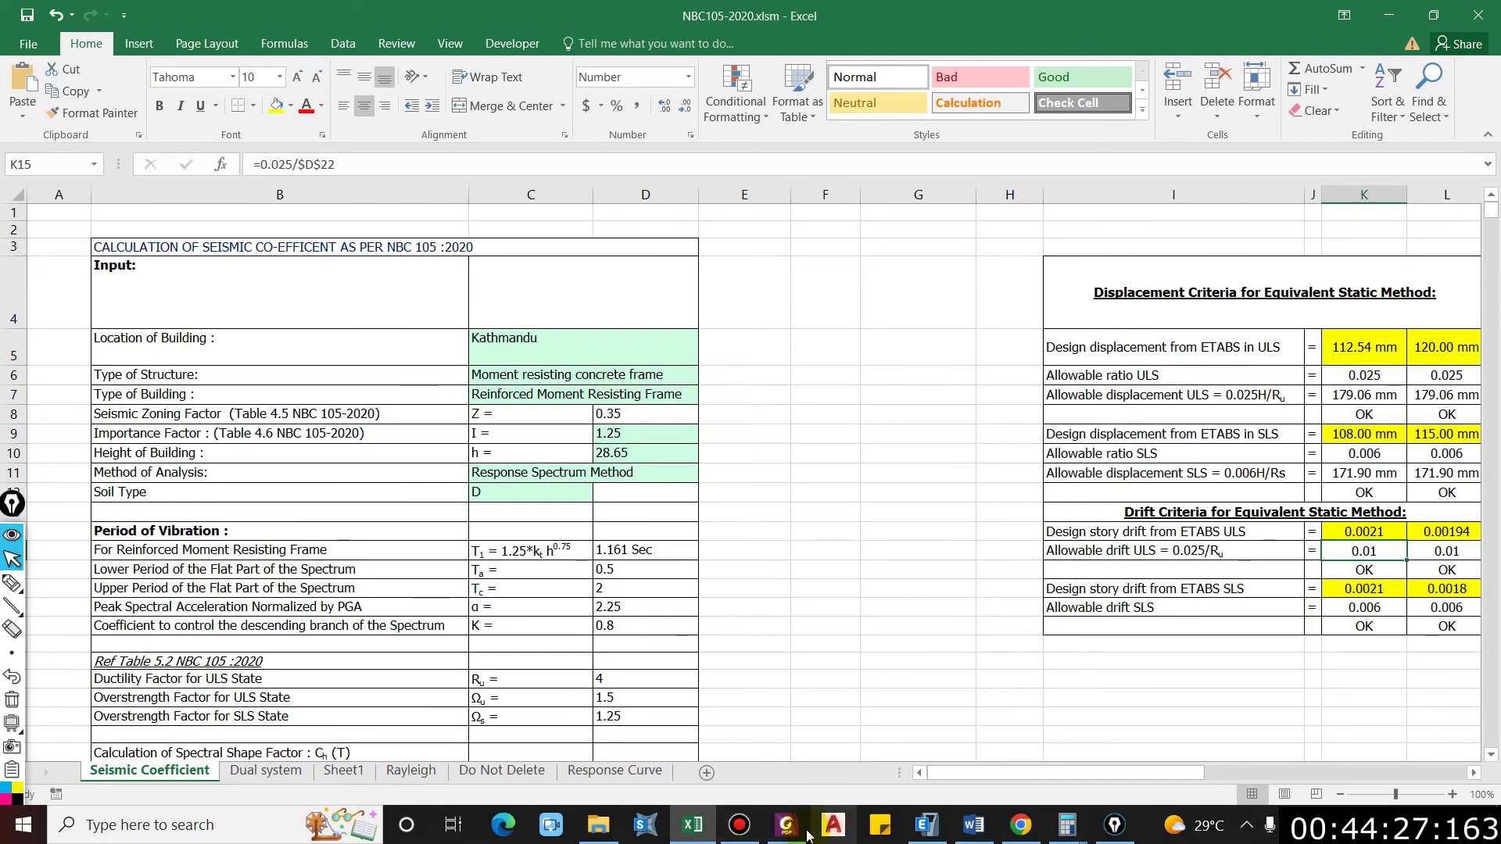
# Step: Switch to ETABS and change the story response plot to Max story drifts for the EQX (ULS) load case
pyautogui.click(926, 824)
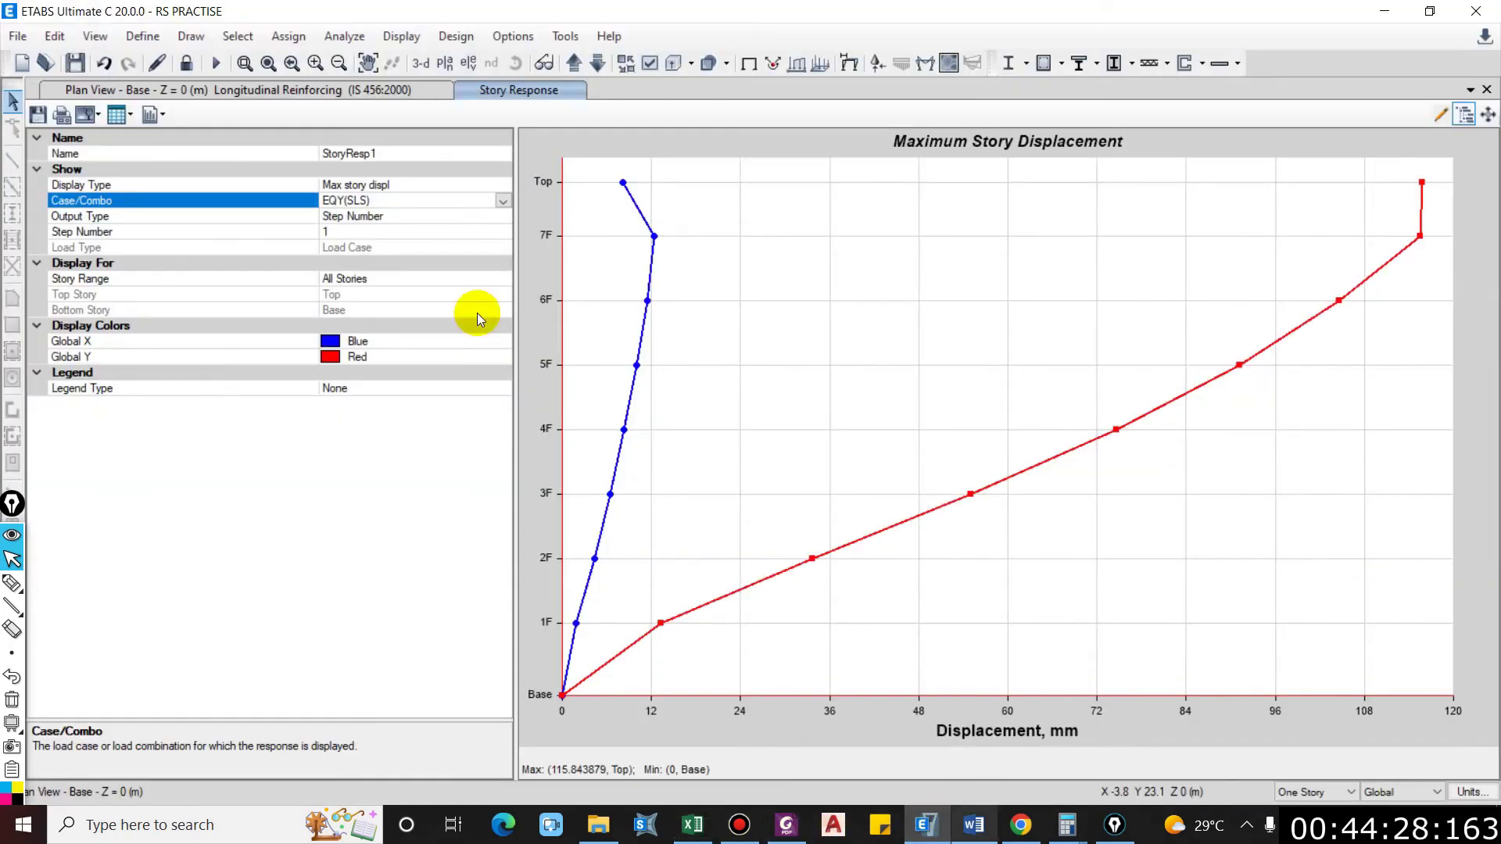
pyautogui.click(480, 185)
pyautogui.click(503, 184)
pyautogui.click(406, 286)
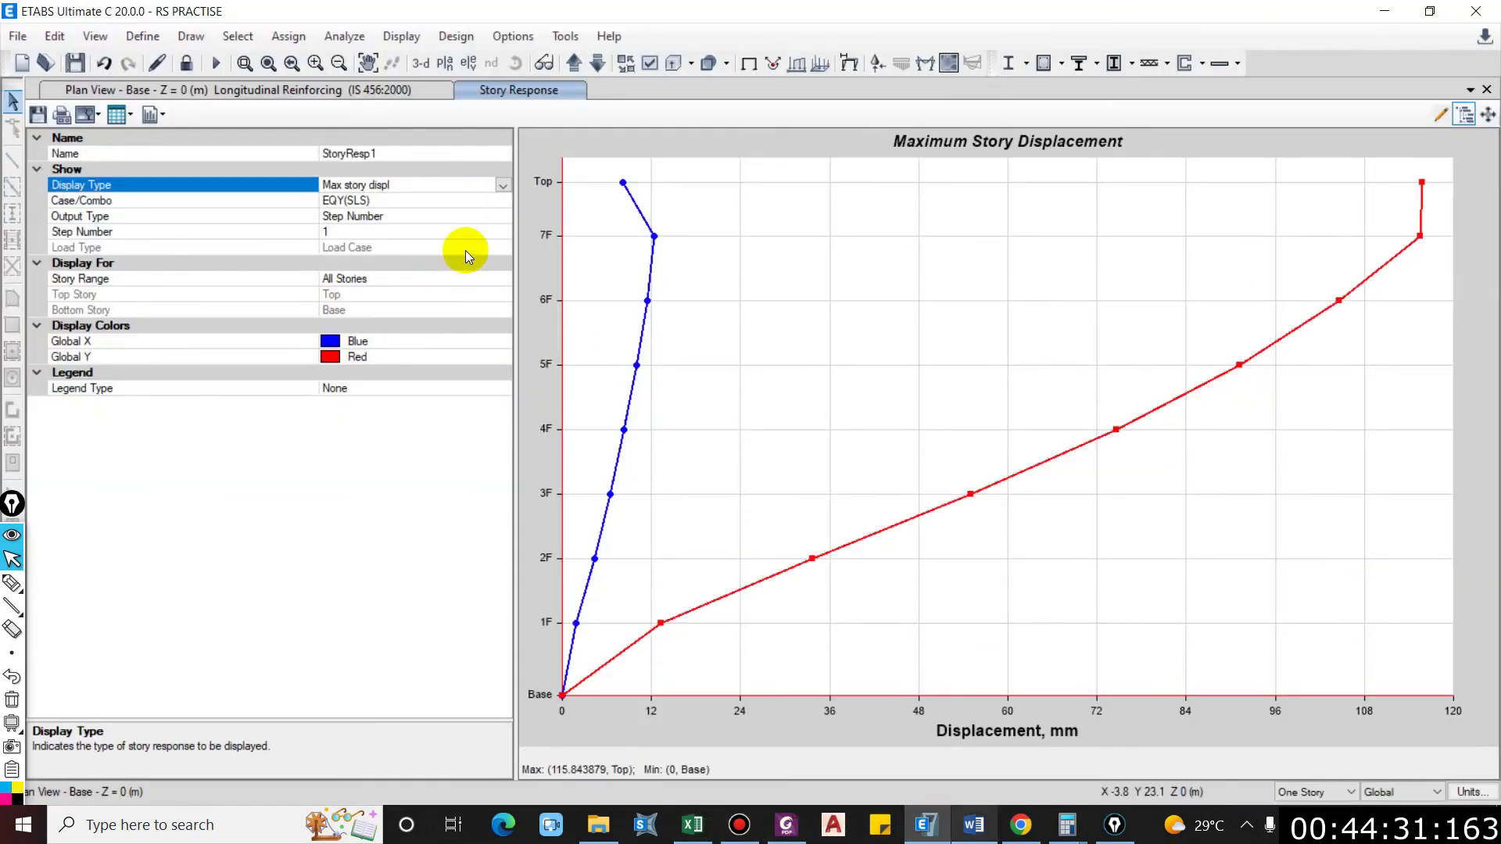
pyautogui.click(502, 200)
pyautogui.click(503, 200)
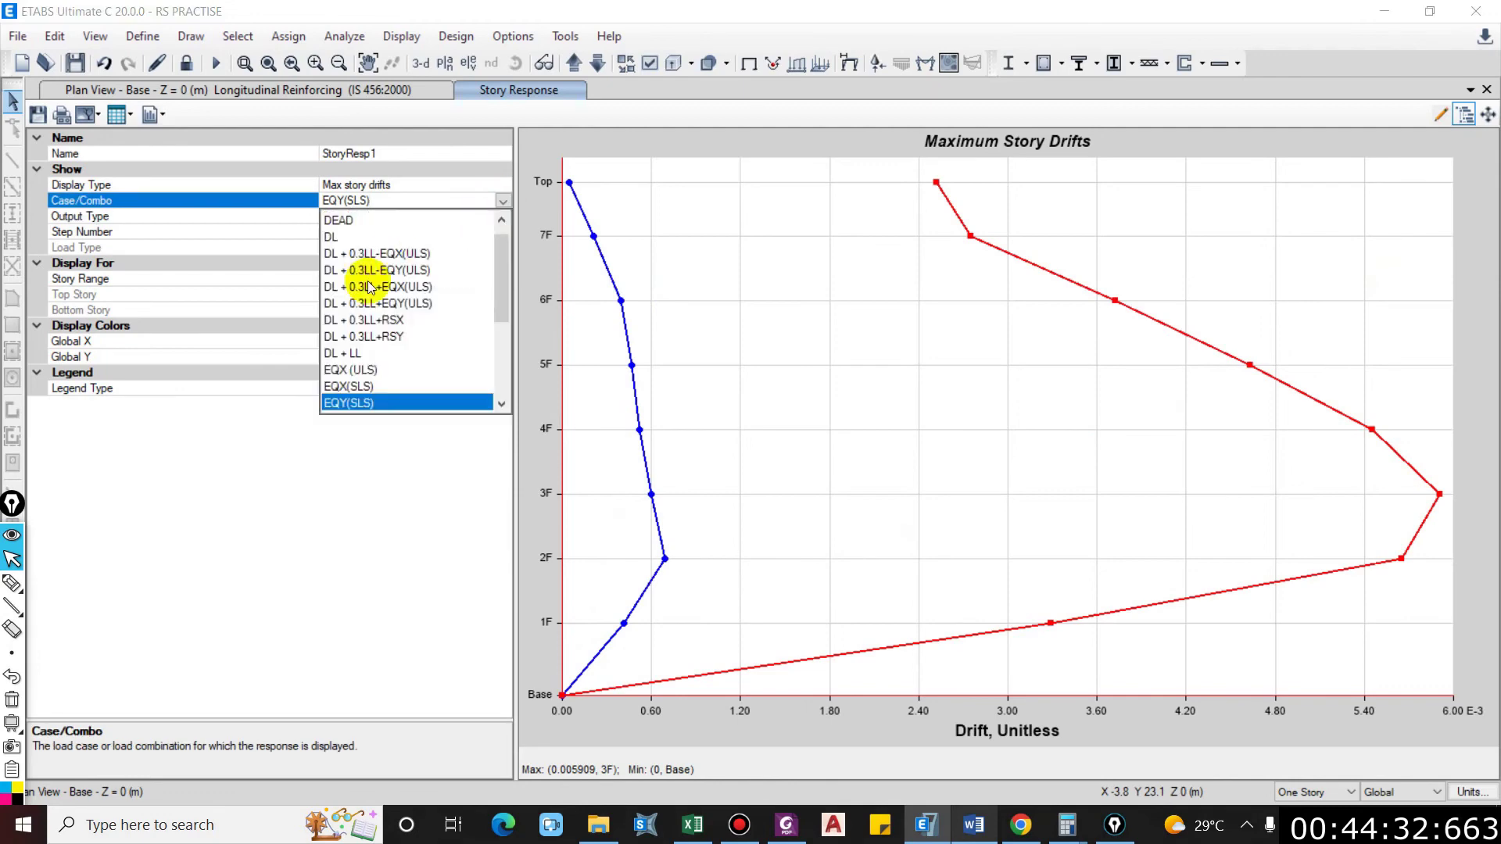
pyautogui.click(367, 370)
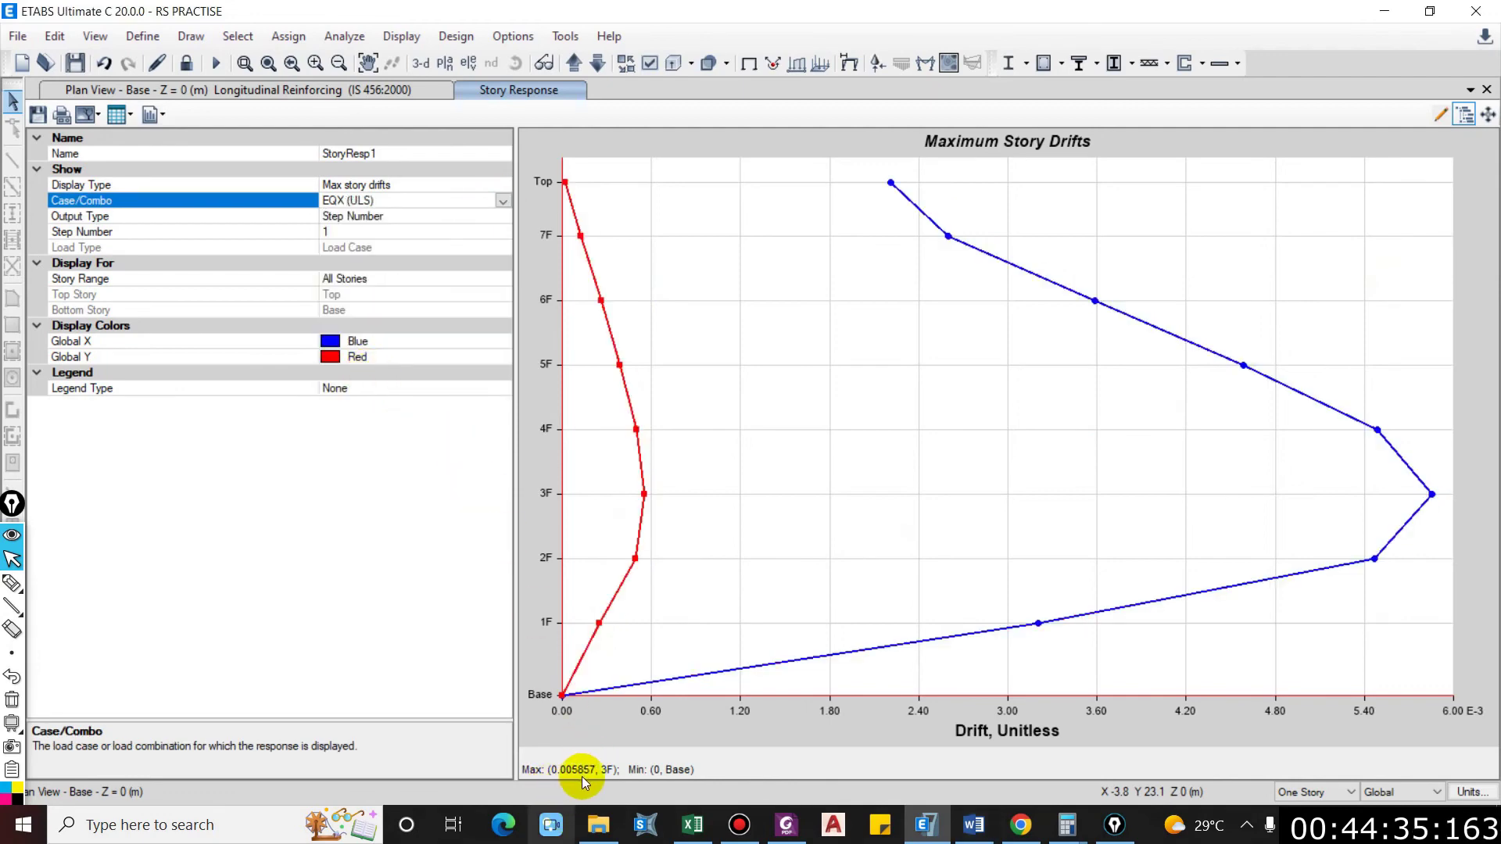
# Step: Switch to Excel and enter 0.005 as the first ULS design story drift in cell K14
pyautogui.click(694, 825)
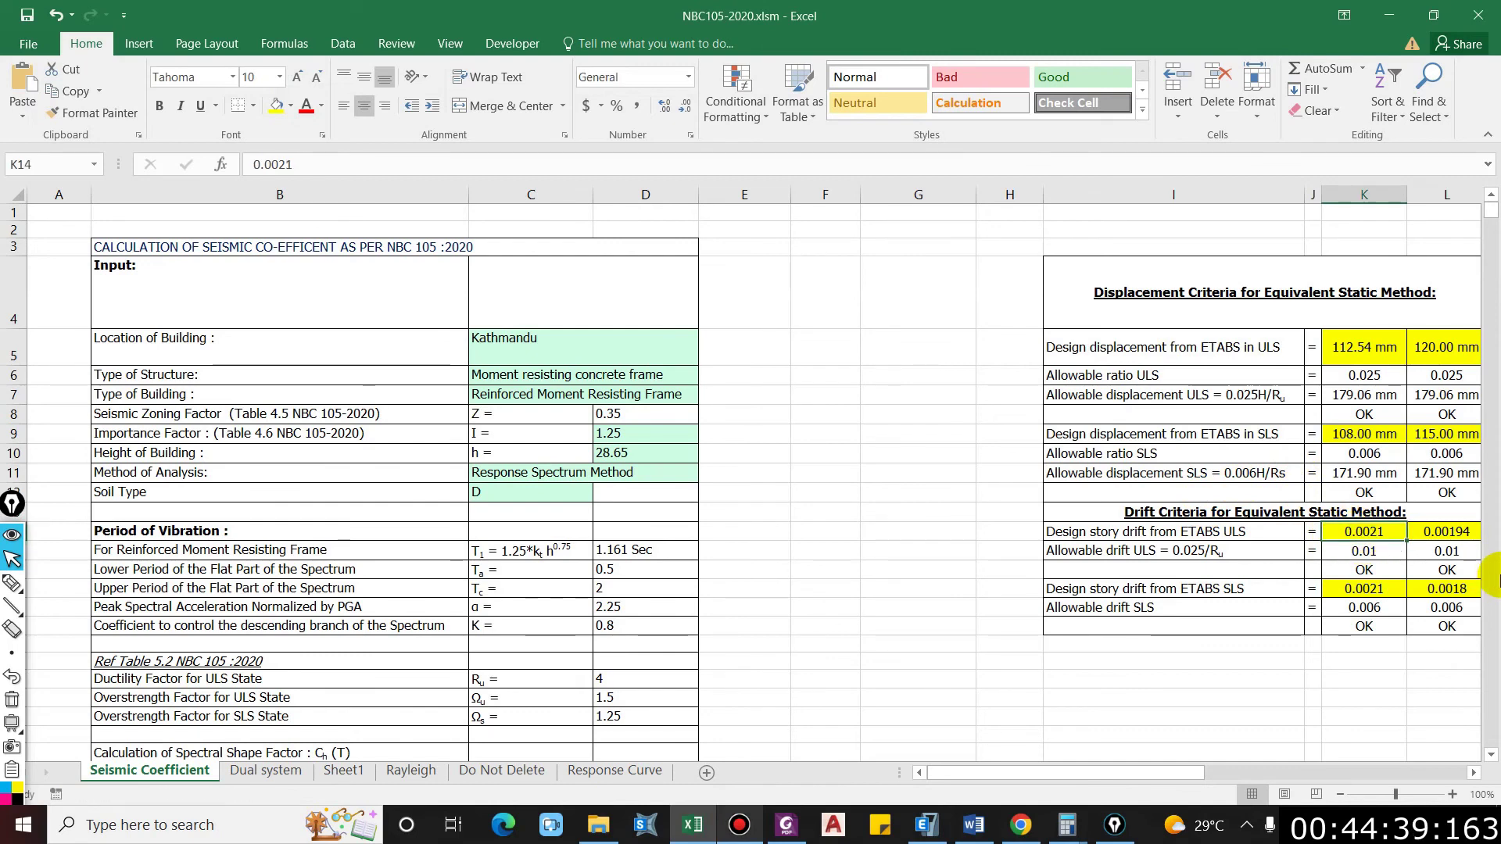
pyautogui.write('0')
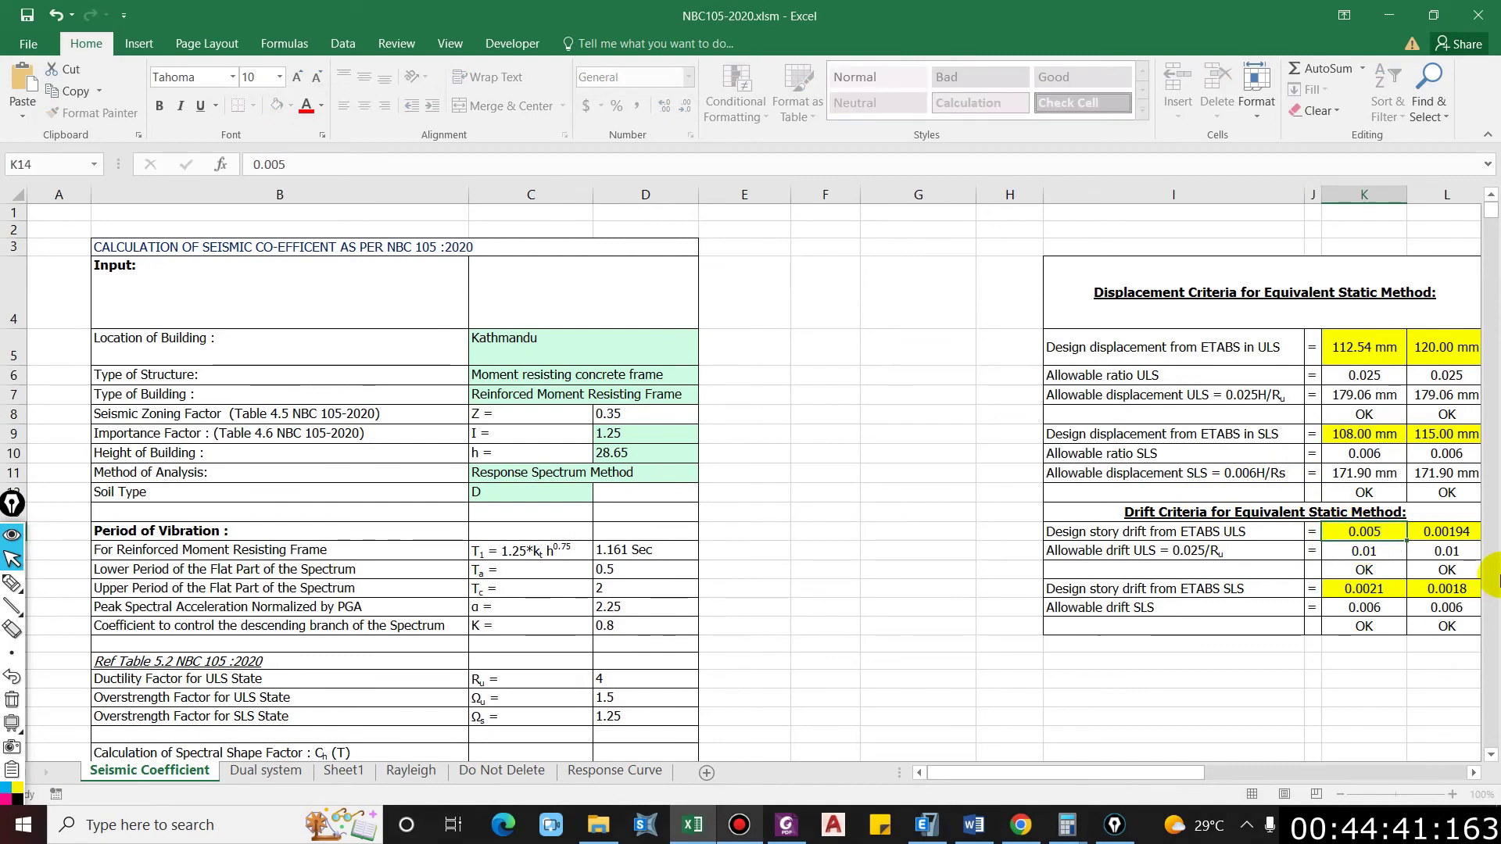
pyautogui.press('Return')
pyautogui.click(786, 825)
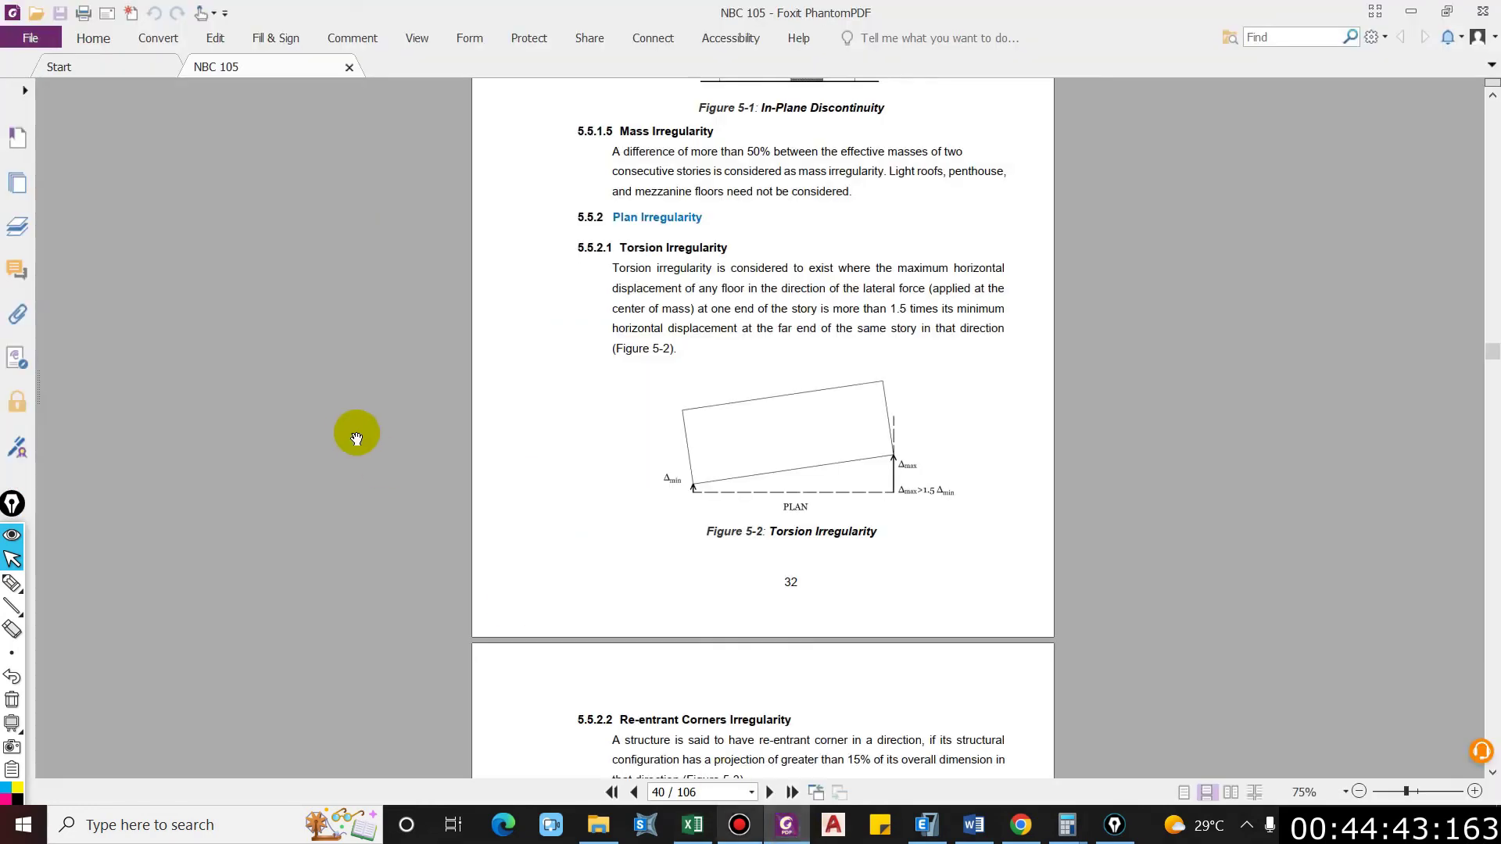
pyautogui.click(693, 825)
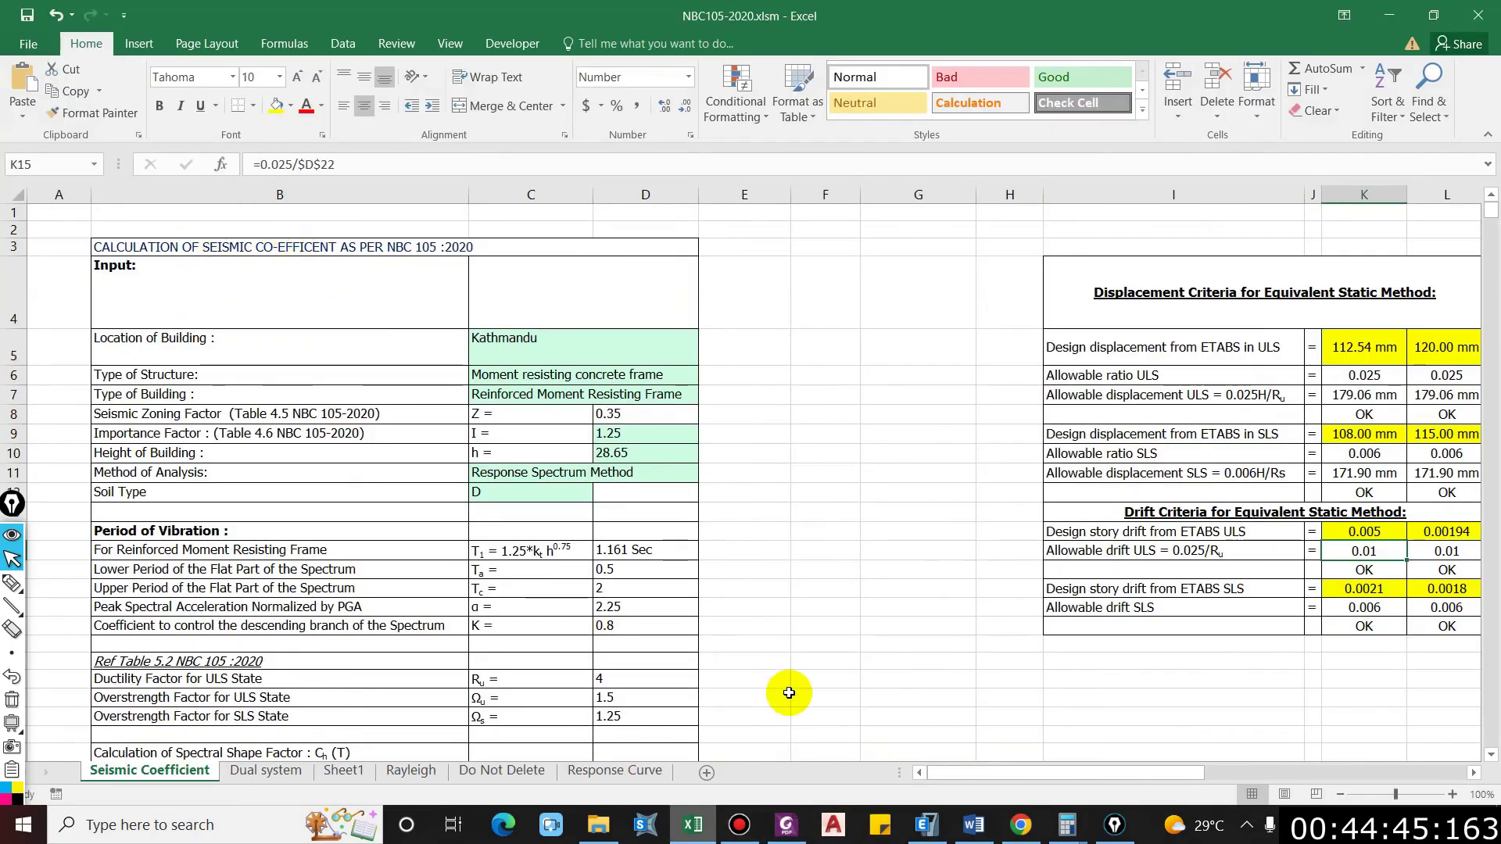
# Step: Switch to ETABS, plot the max story drifts for EQY(SLS), and return to the SLS design story drift row in Excel
pyautogui.click(926, 825)
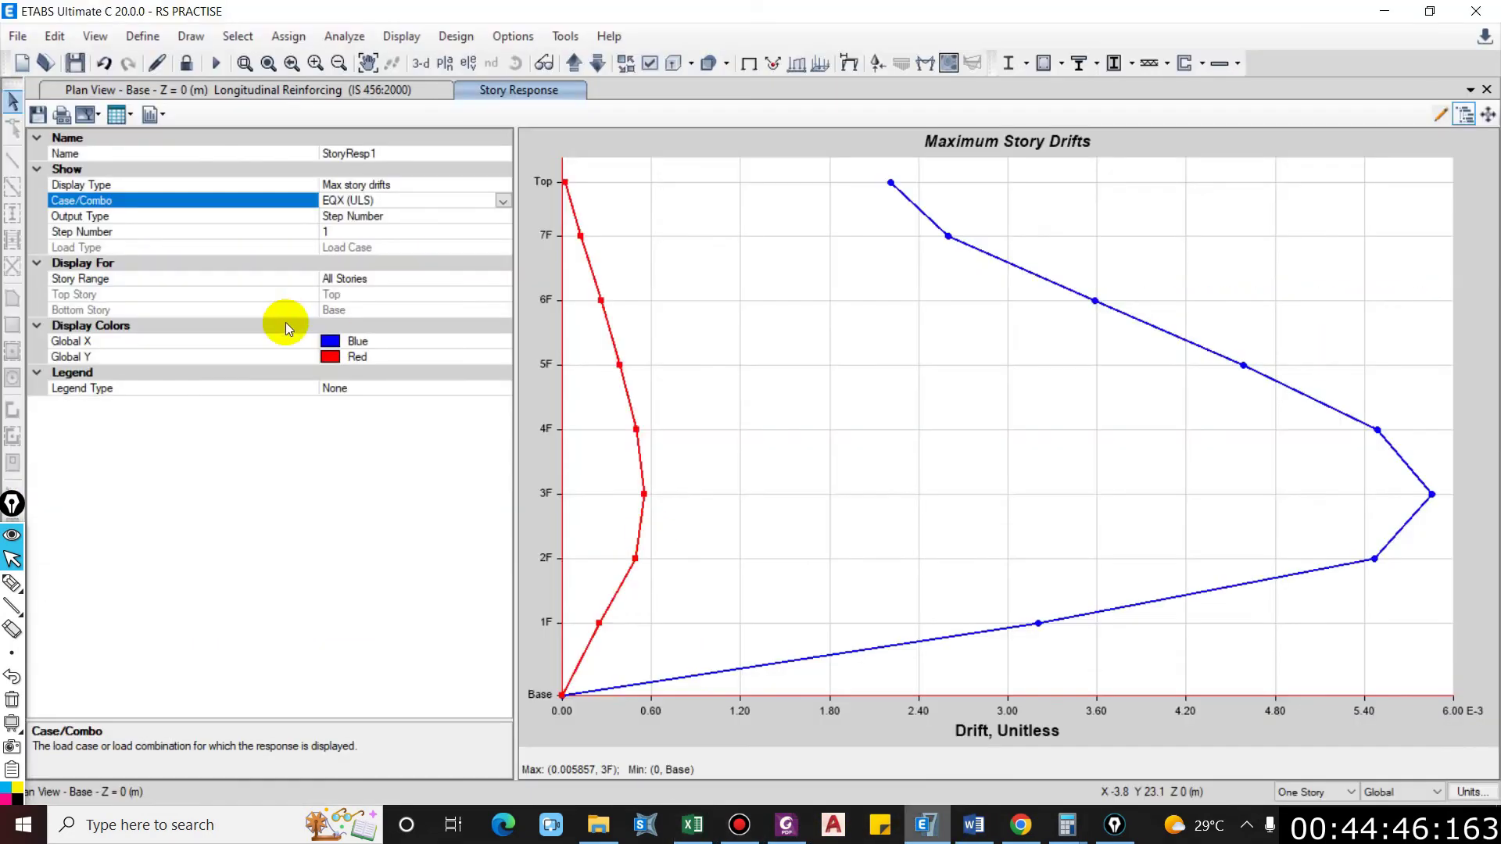
pyautogui.click(503, 202)
pyautogui.scroll(-1, 378, 403)
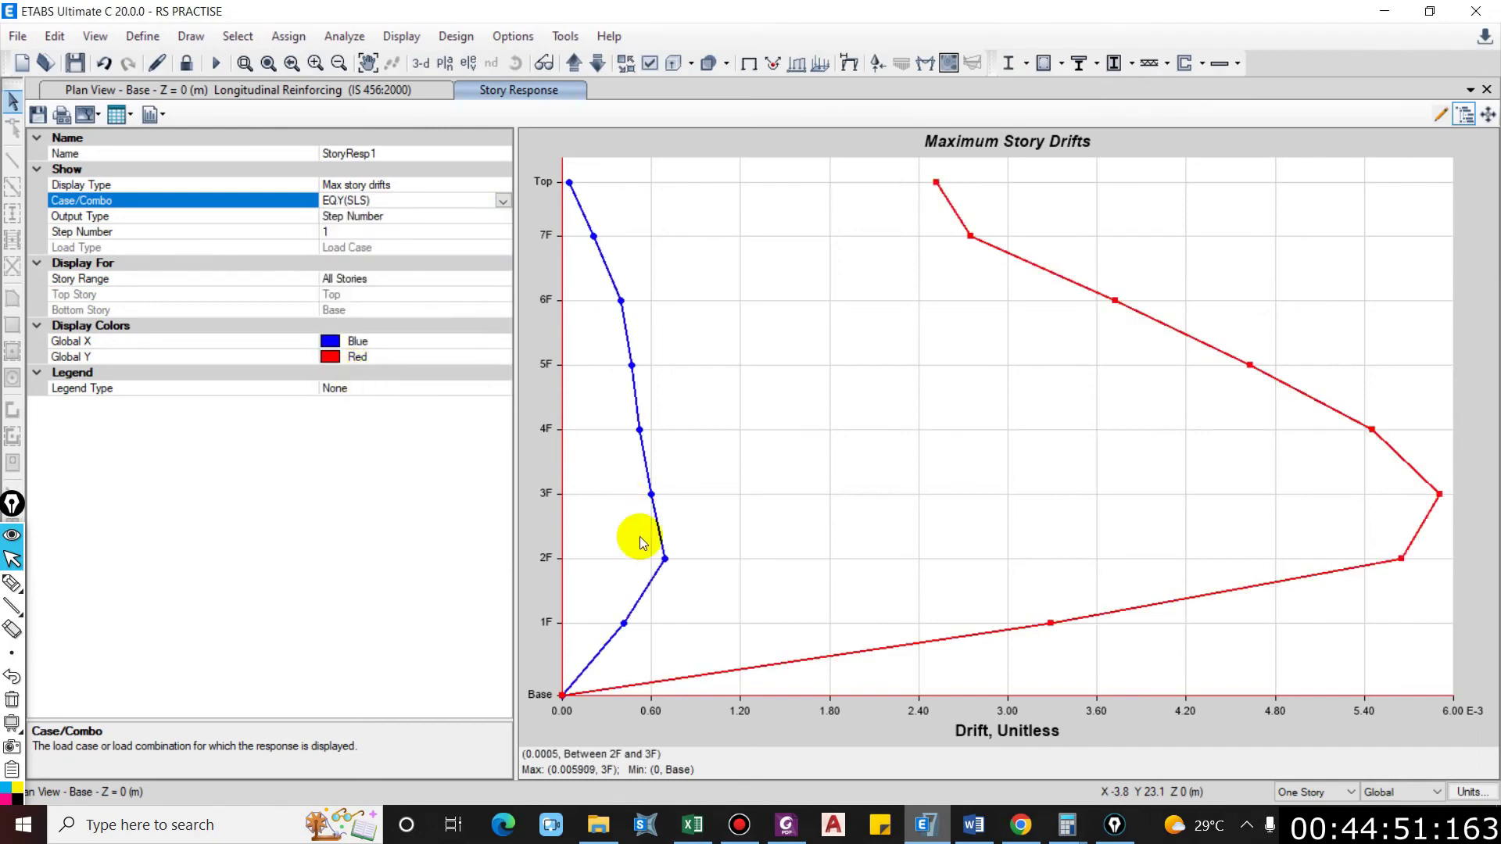
pyautogui.click(692, 825)
pyautogui.click(1091, 588)
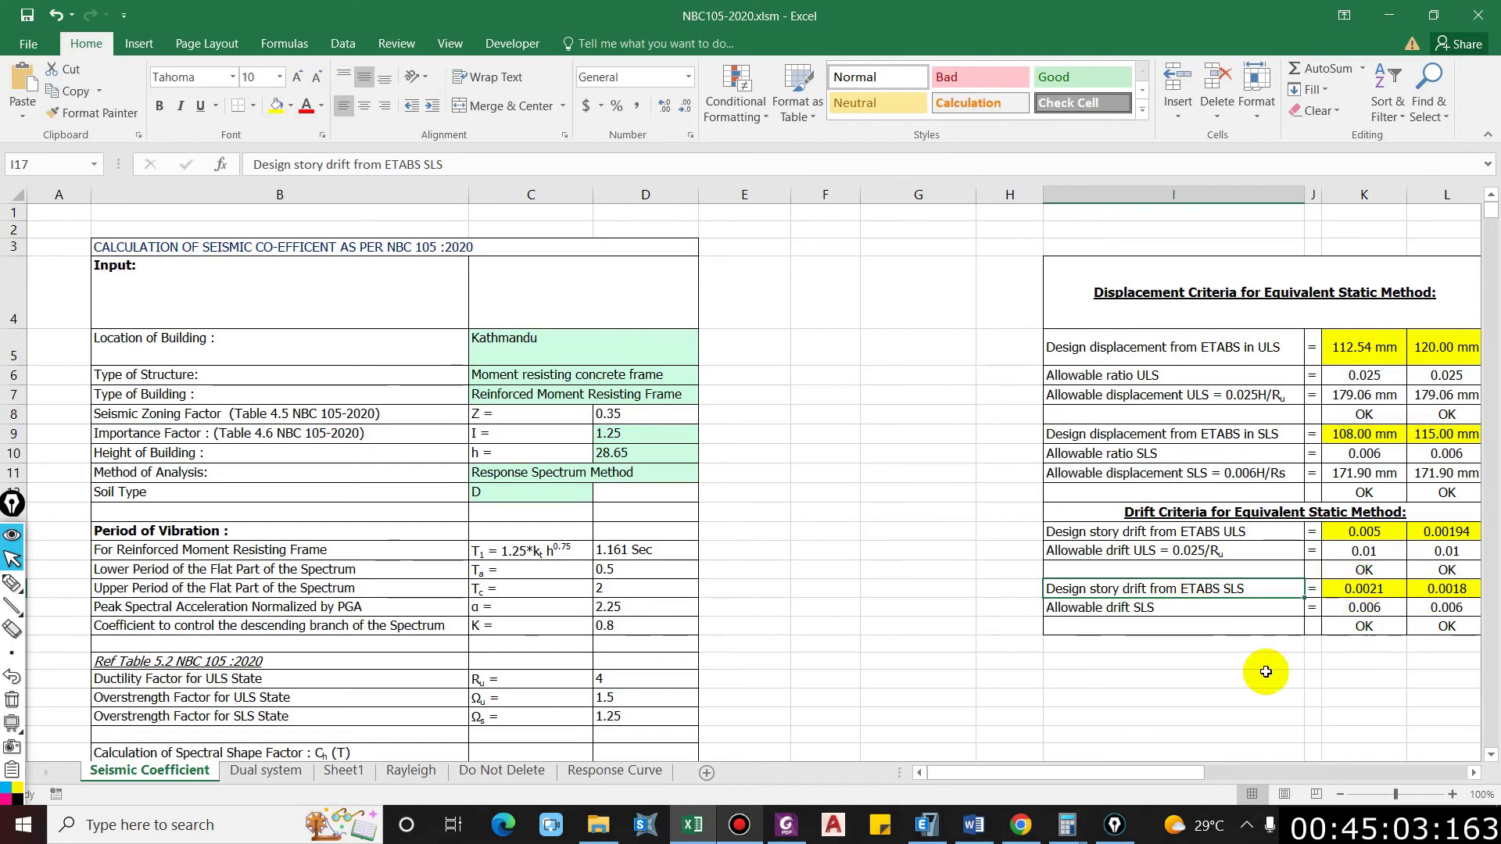
# Step: Switch to ETABS, compare the max story drift plots for EQY(ULS) and EQY(SLS), and return to the SLS drift row in Excel
pyautogui.click(927, 825)
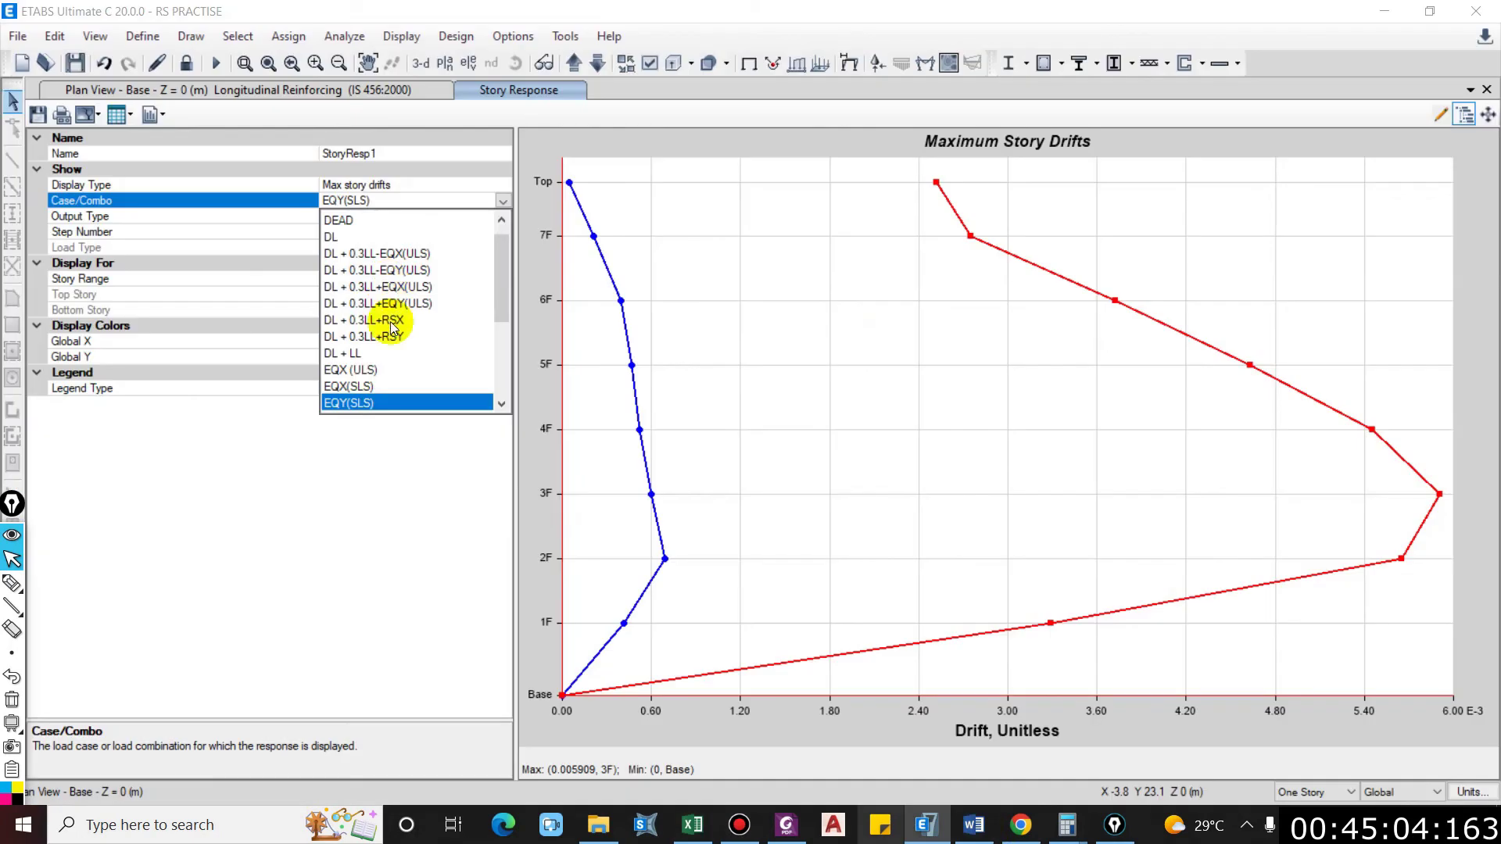
pyautogui.click(374, 386)
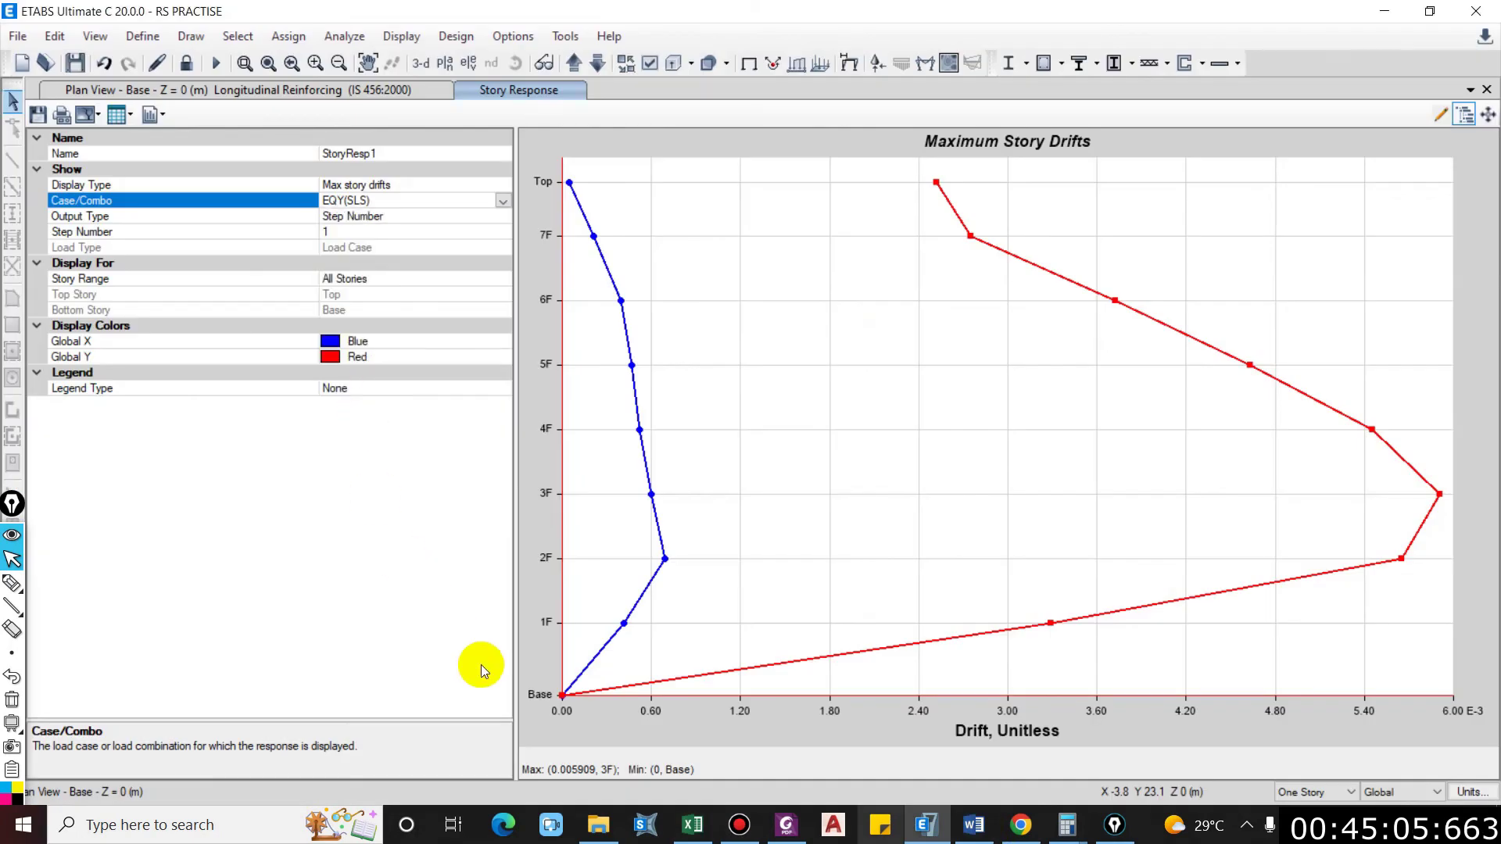
pyautogui.click(502, 201)
pyautogui.click(365, 388)
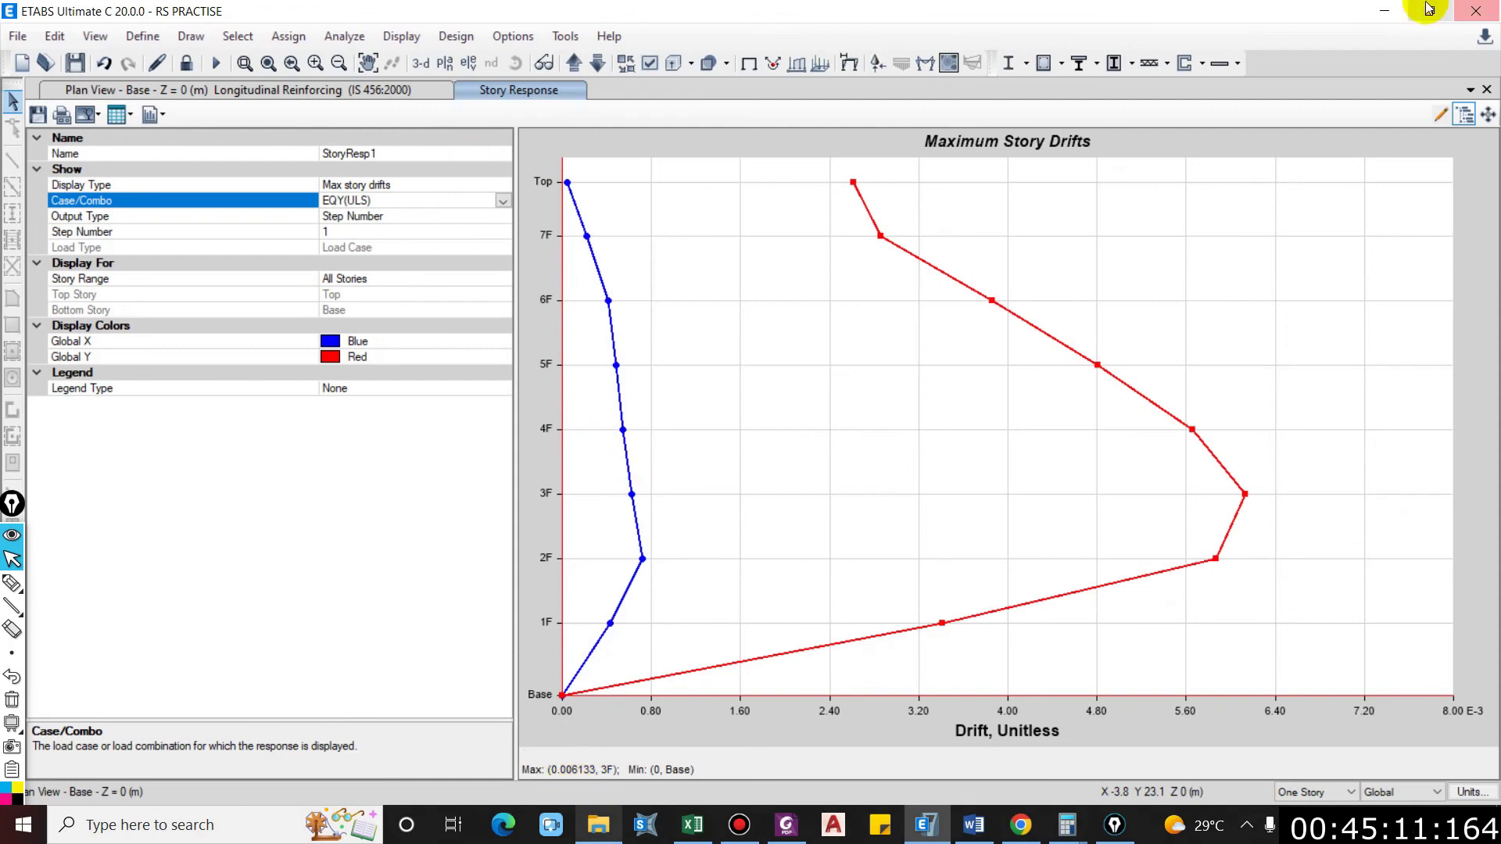
pyautogui.click(501, 201)
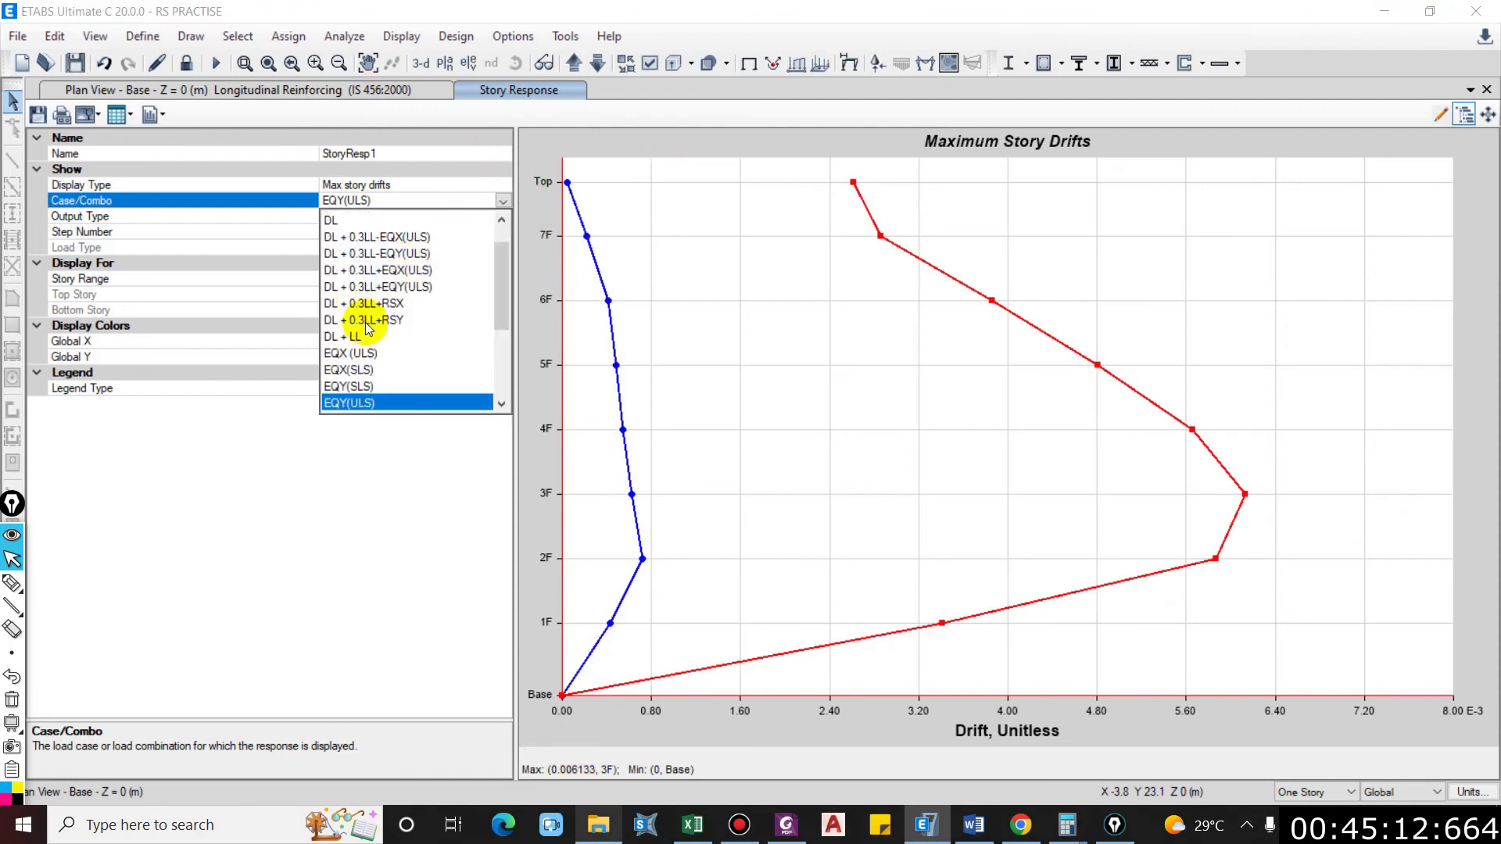
pyautogui.click(355, 391)
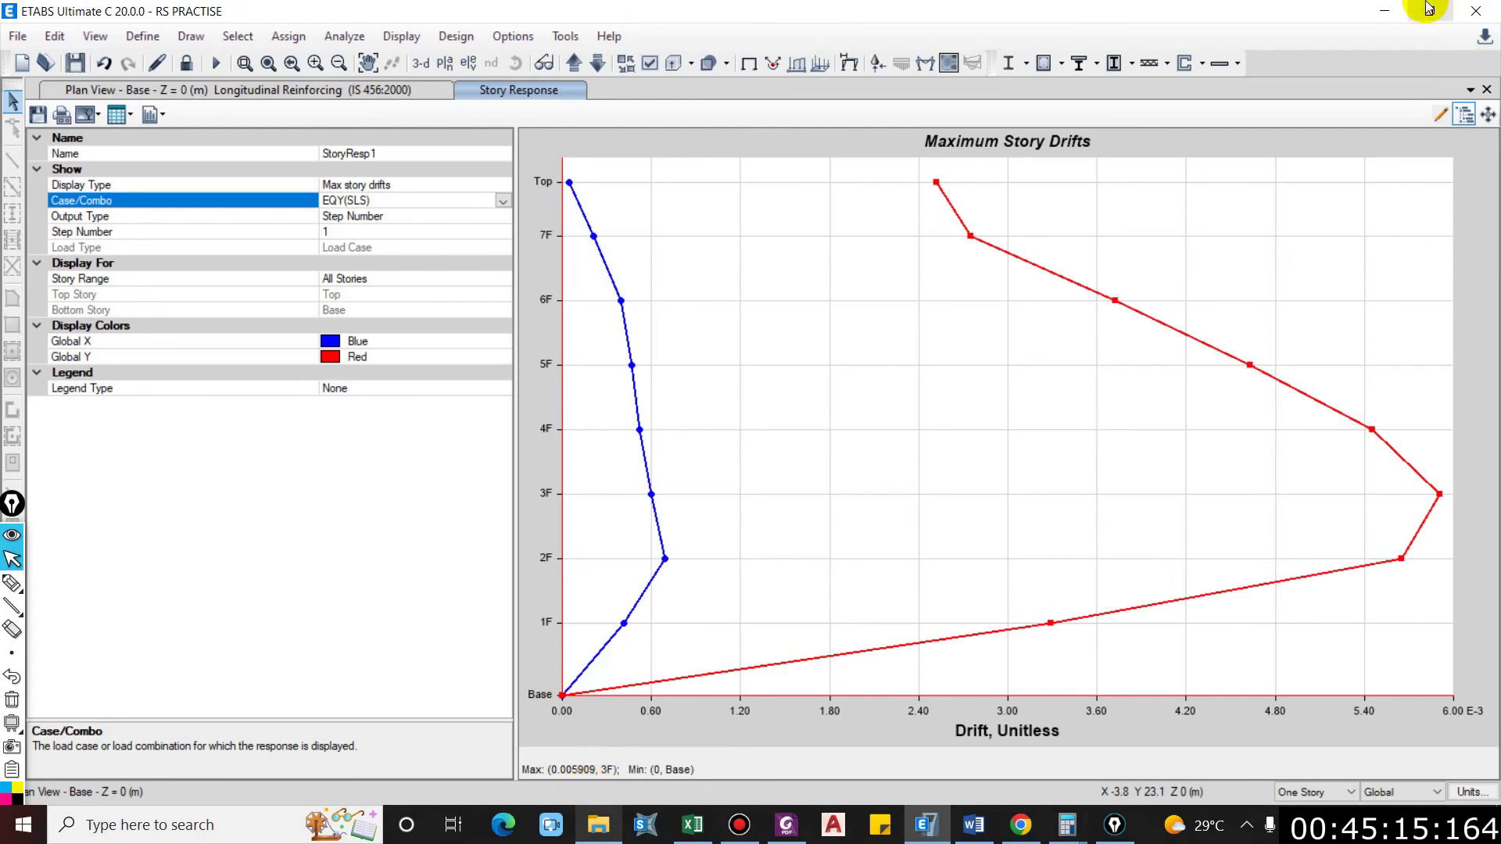
pyautogui.click(1385, 11)
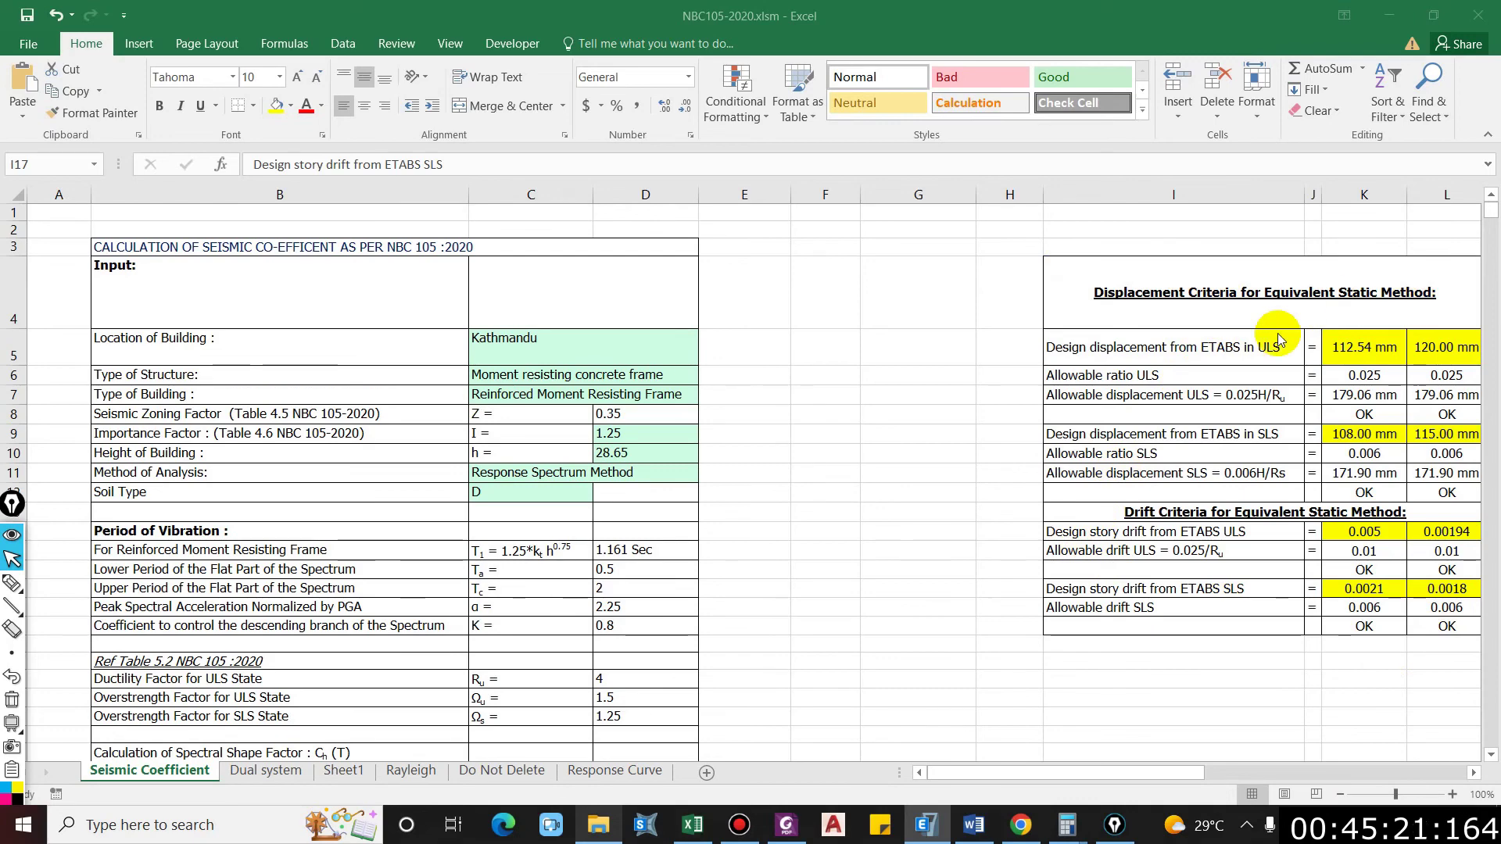
pyautogui.click(1084, 589)
# Step: Locate the torsional irregularity check table in the Seismic Coefficient sheet and select its heading in Q4
pyautogui.scroll(-3, 976, 464)
pyautogui.scroll(3, 1028, 479)
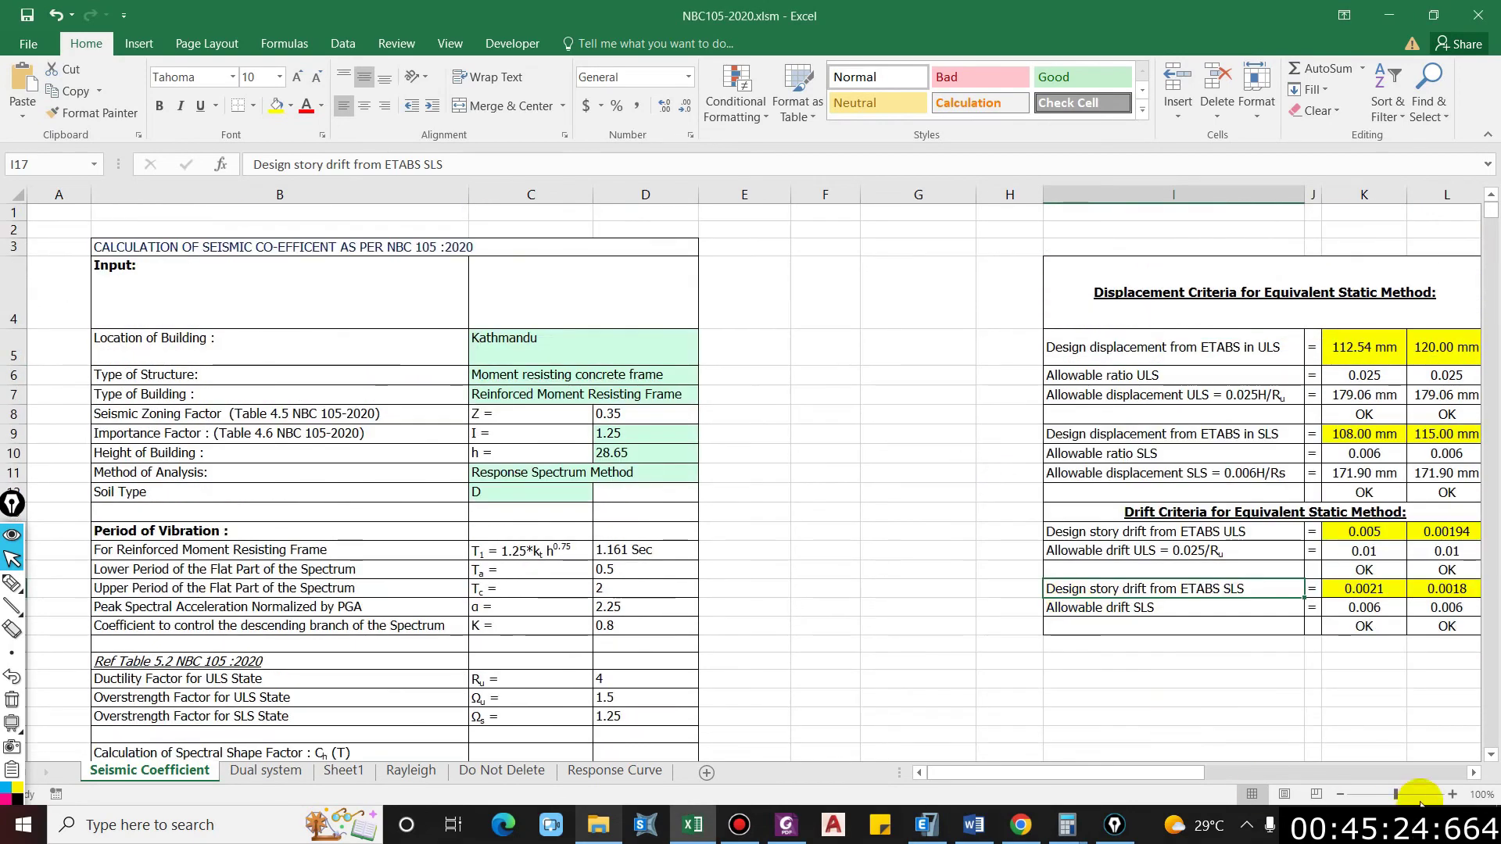
pyautogui.click(1474, 773)
pyautogui.click(1474, 772)
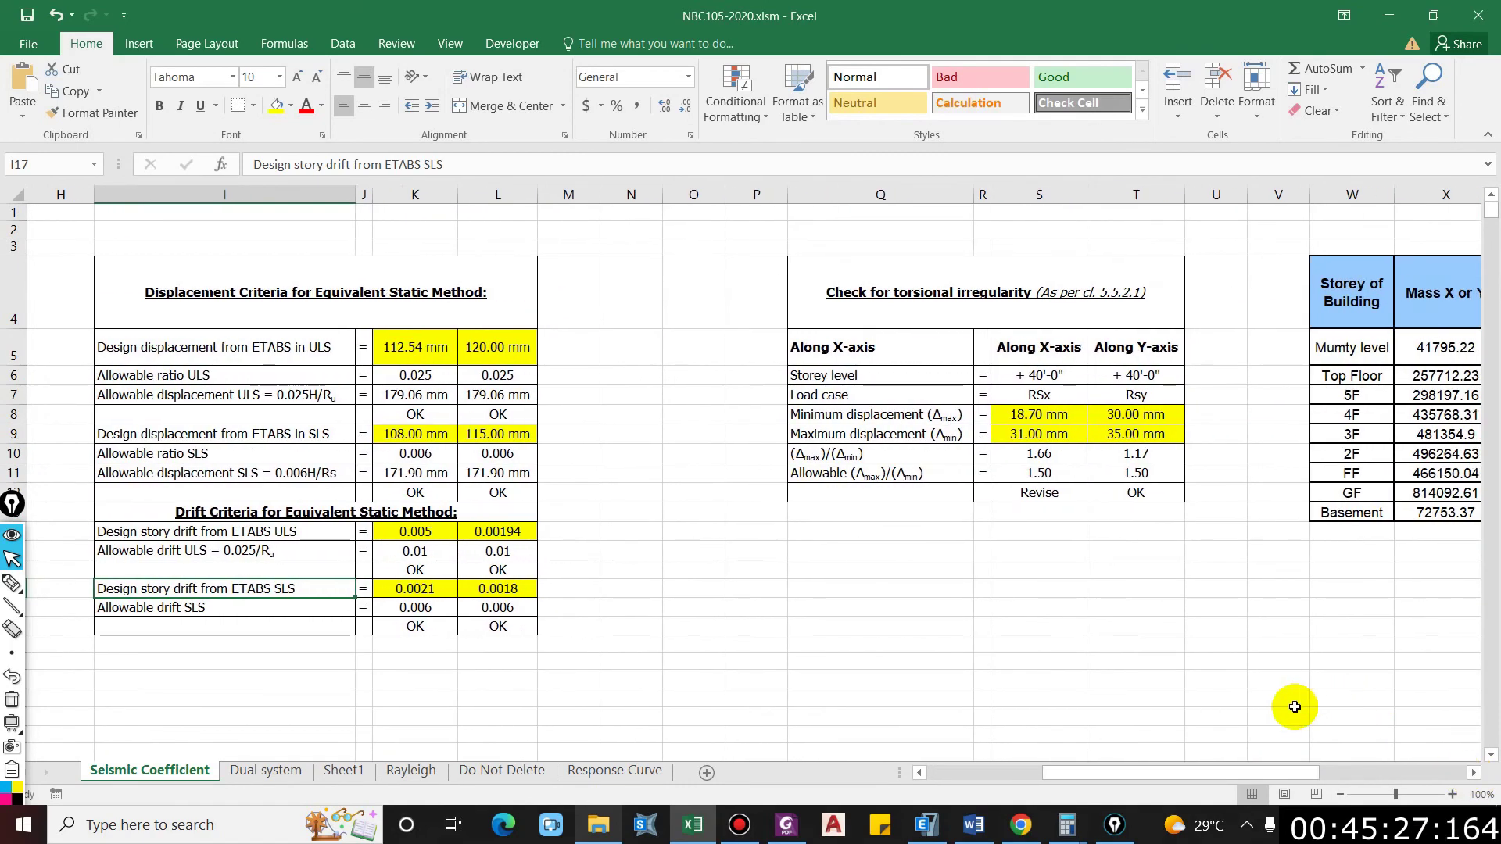
pyautogui.click(960, 293)
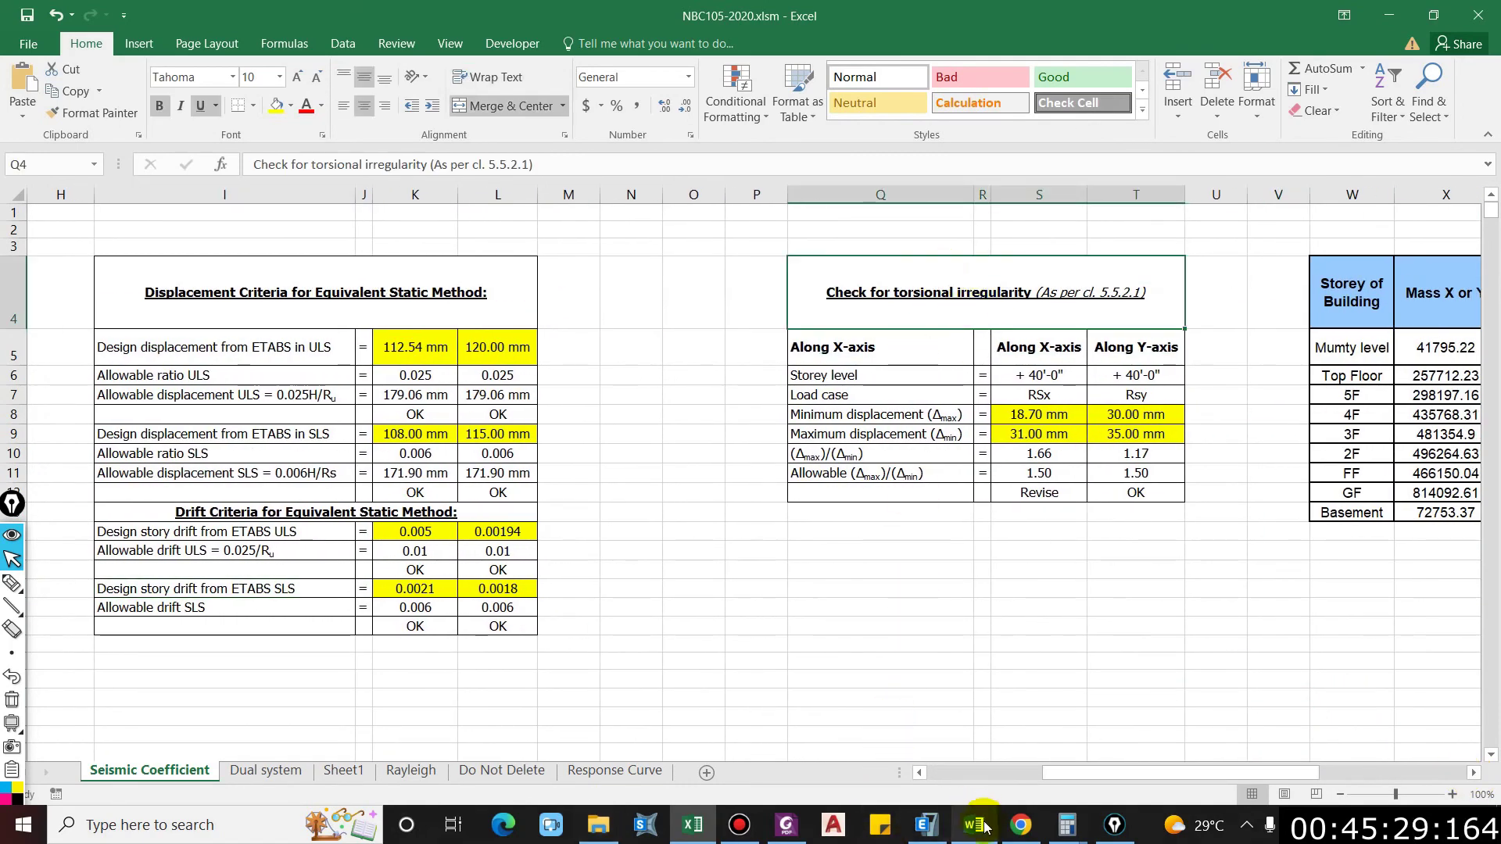
# Step: Switch to the NBC 105 PDF, read clause 5.5.2.1 Torsion Irregularity, and place it side by side with the Word report
pyautogui.click(786, 825)
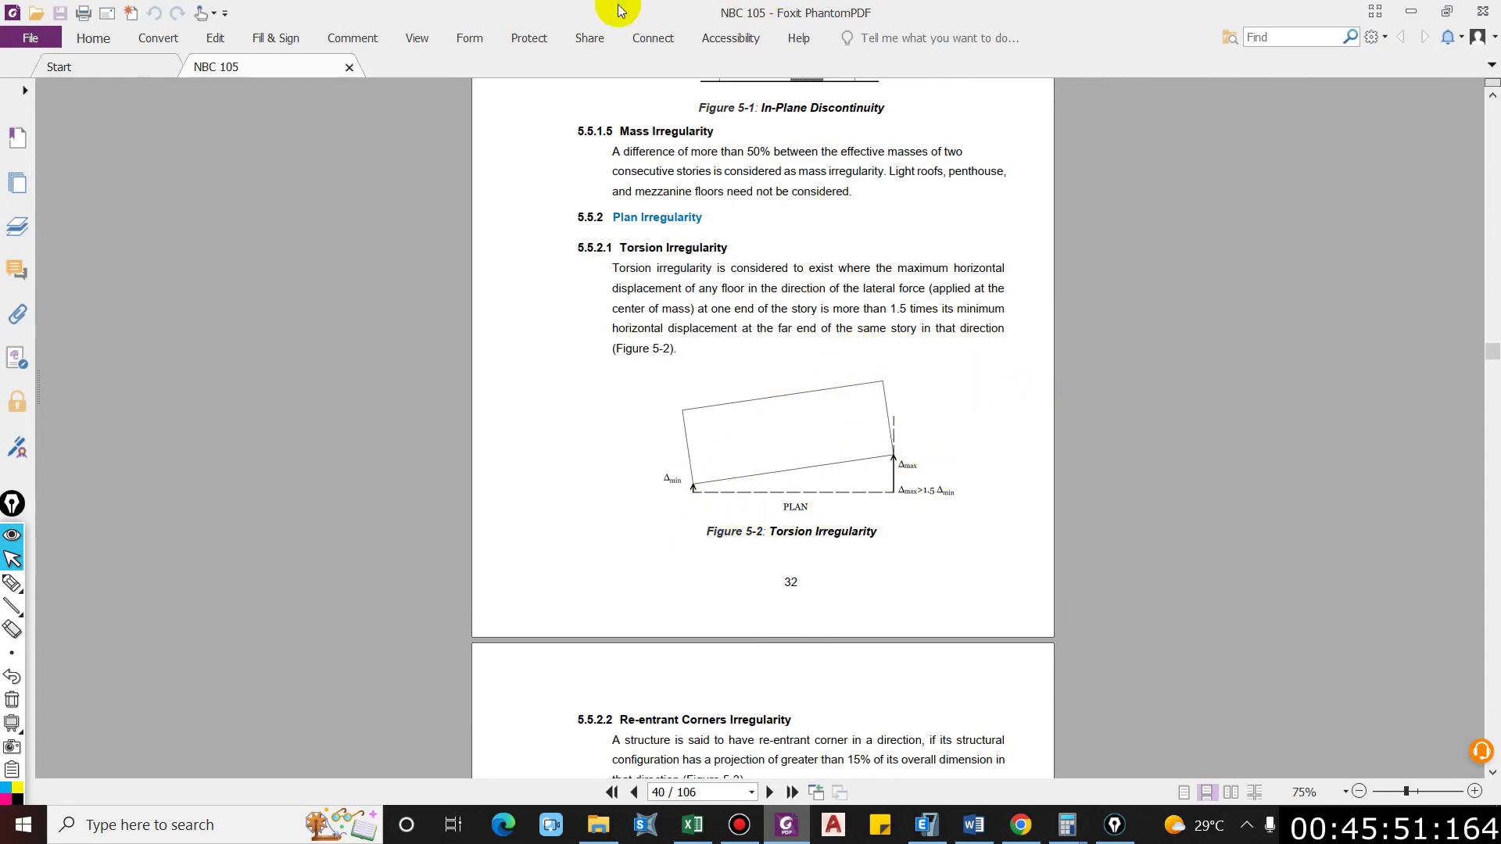
pyautogui.moveTo(714, 9); pyautogui.dragTo(1492, 304)
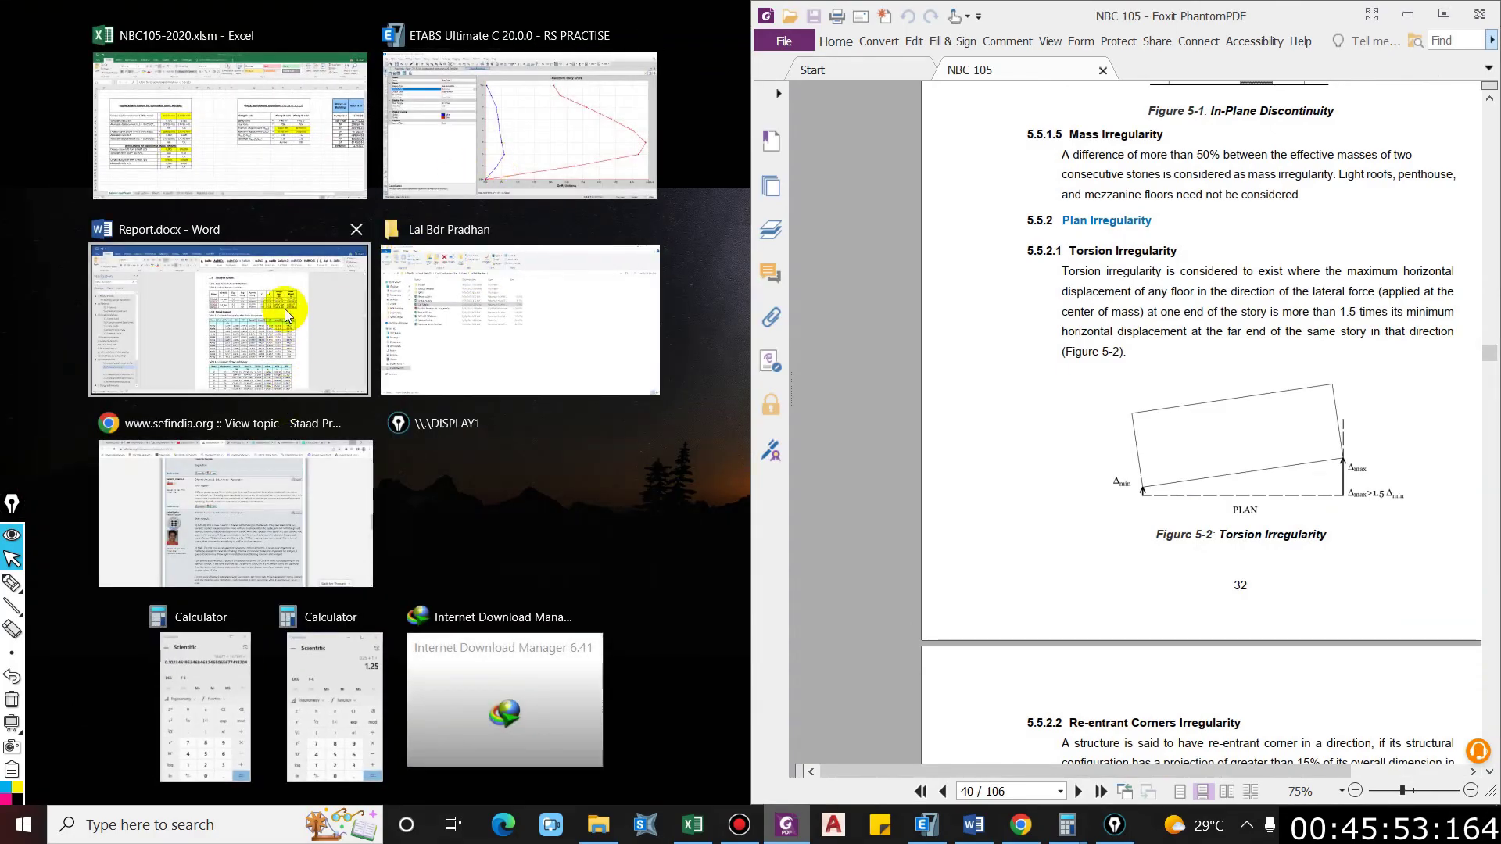
pyautogui.click(285, 308)
# Step: Switch to ETABS and display the deformed shape of the 6F plan for the EQX (ULS) load case
pyautogui.click(927, 826)
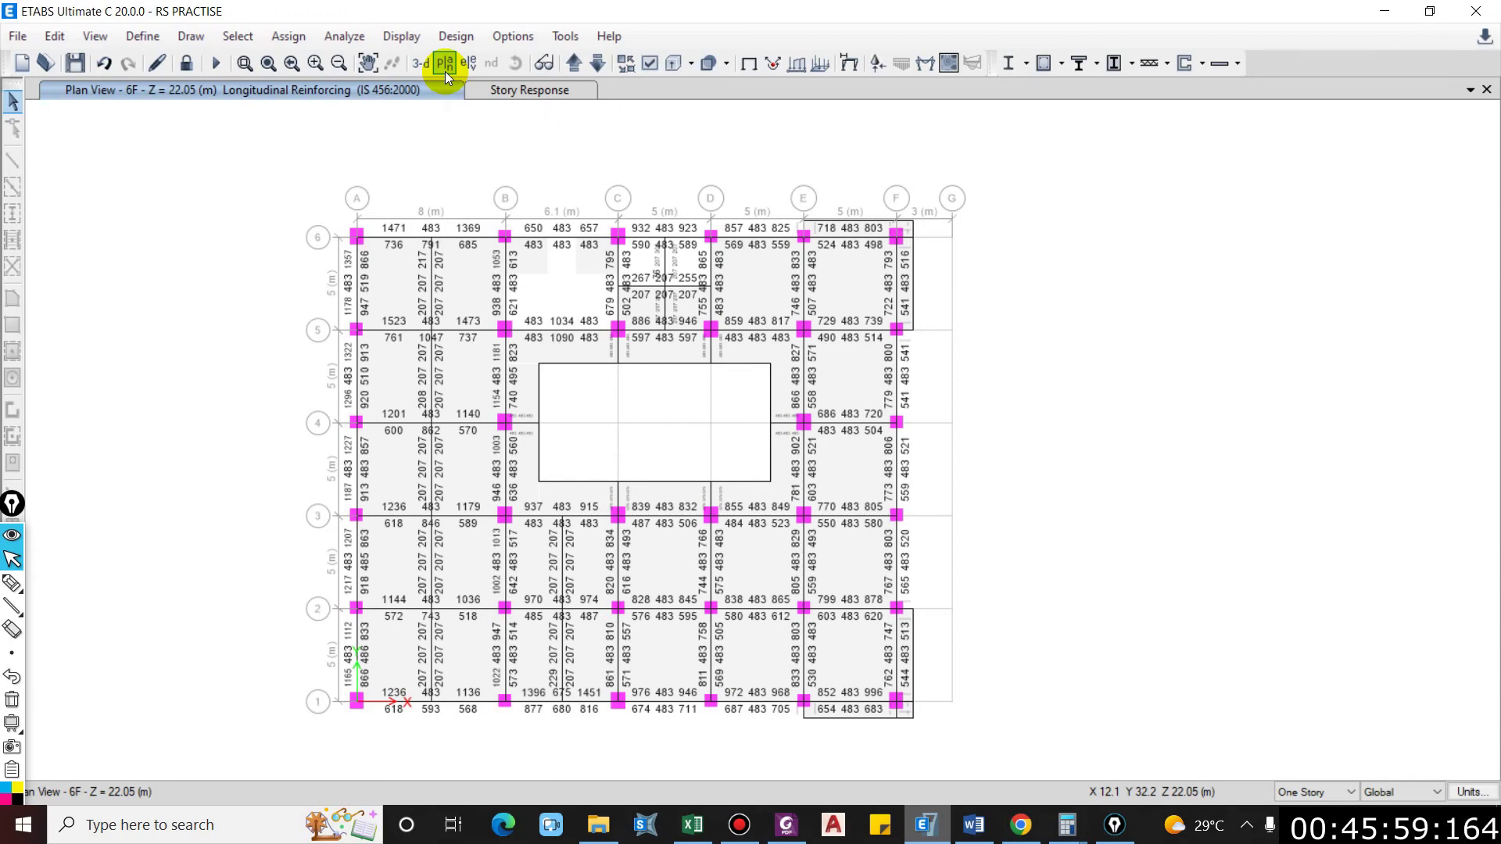
pyautogui.moveTo(701, 111); pyautogui.dragTo(536, 94, button='middle')
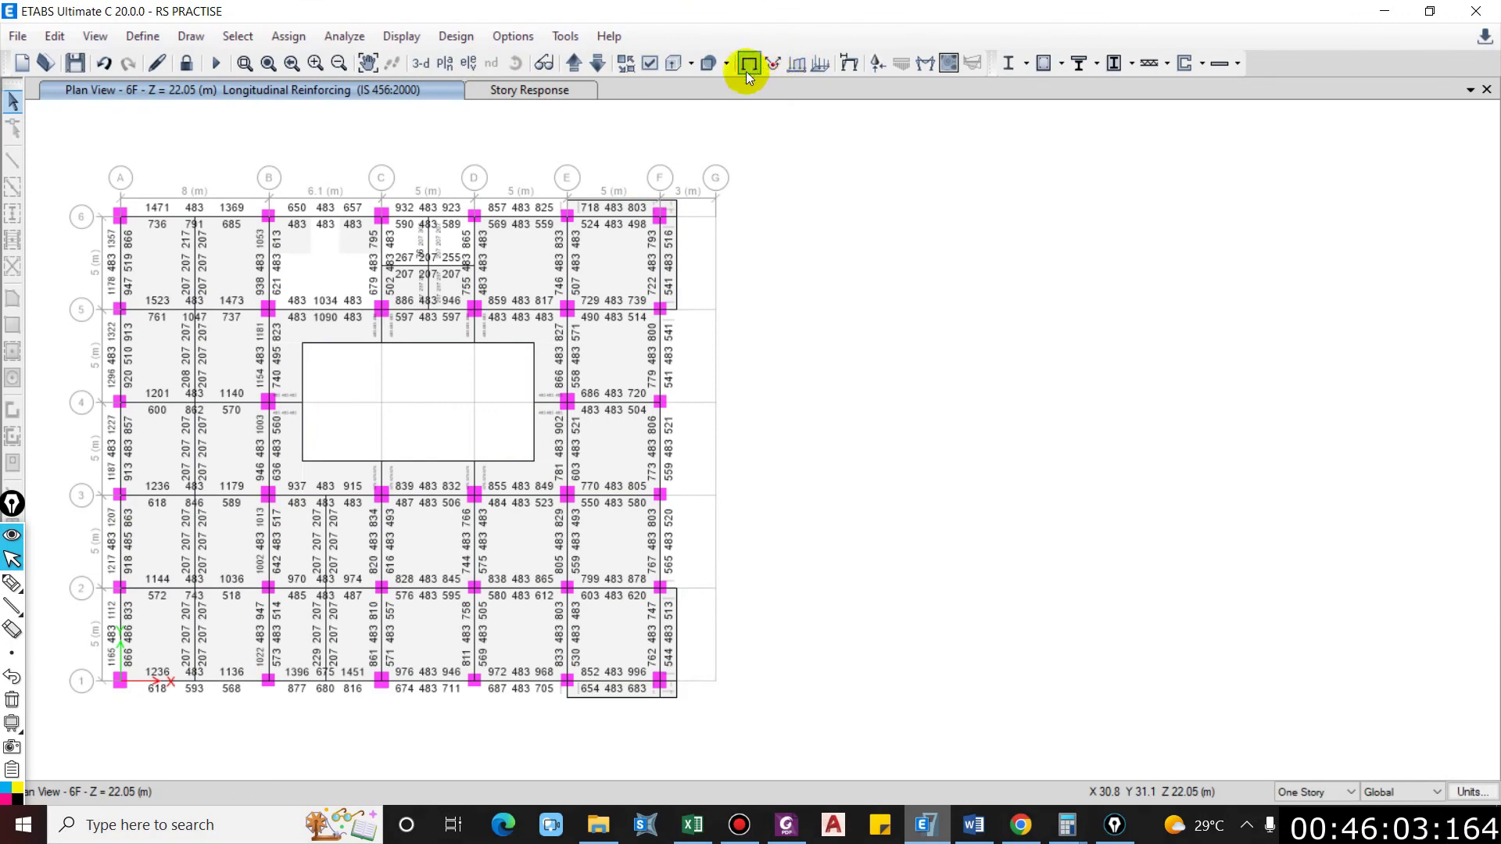
pyautogui.click(926, 67)
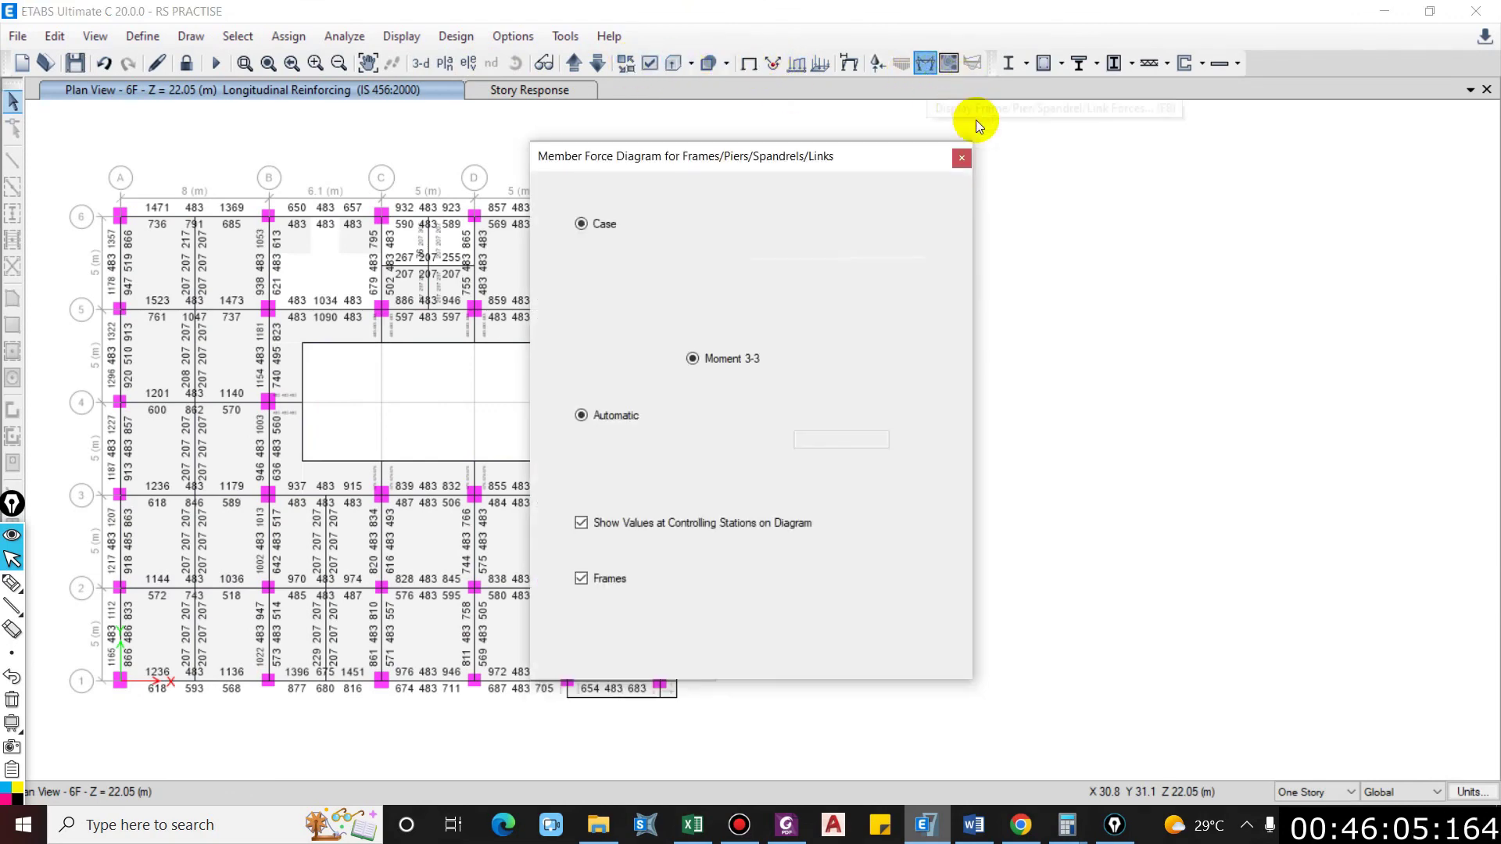
pyautogui.click(962, 161)
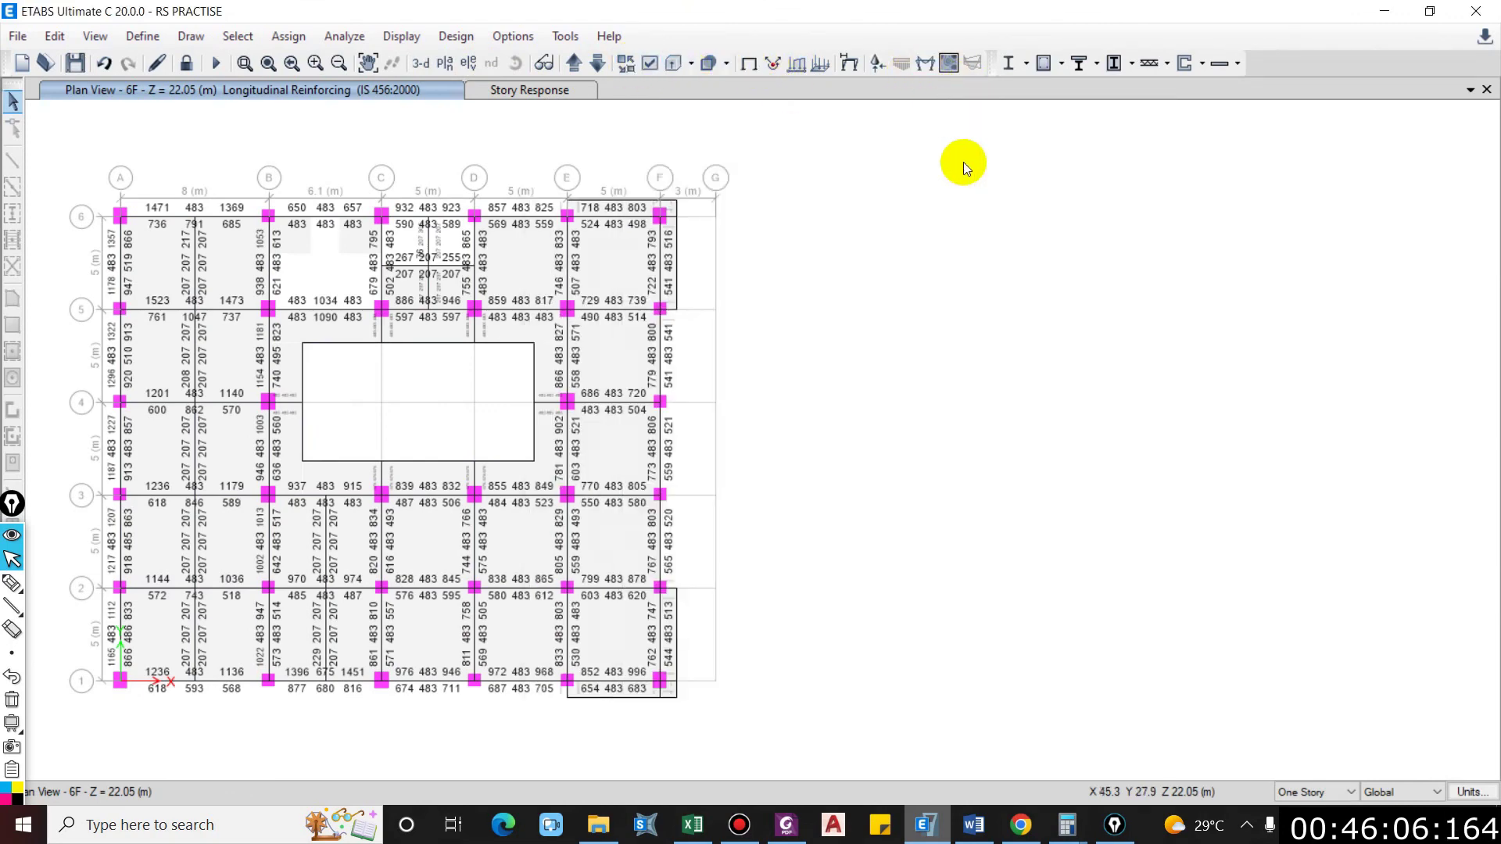
pyautogui.click(876, 66)
pyautogui.moveTo(734, 57); pyautogui.dragTo(1121, 51)
pyautogui.click(1005, 143)
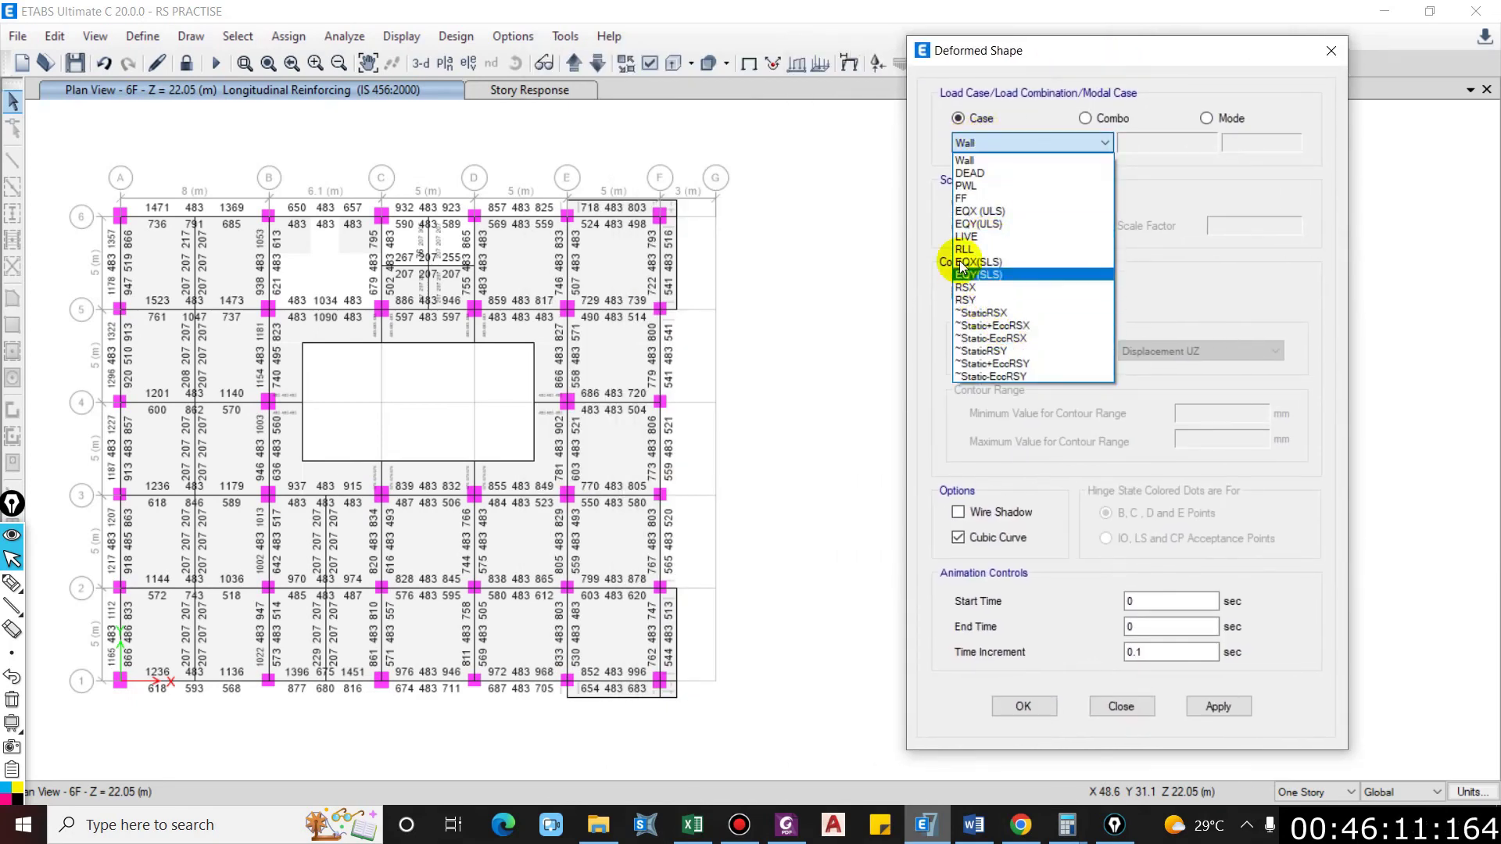
pyautogui.click(979, 211)
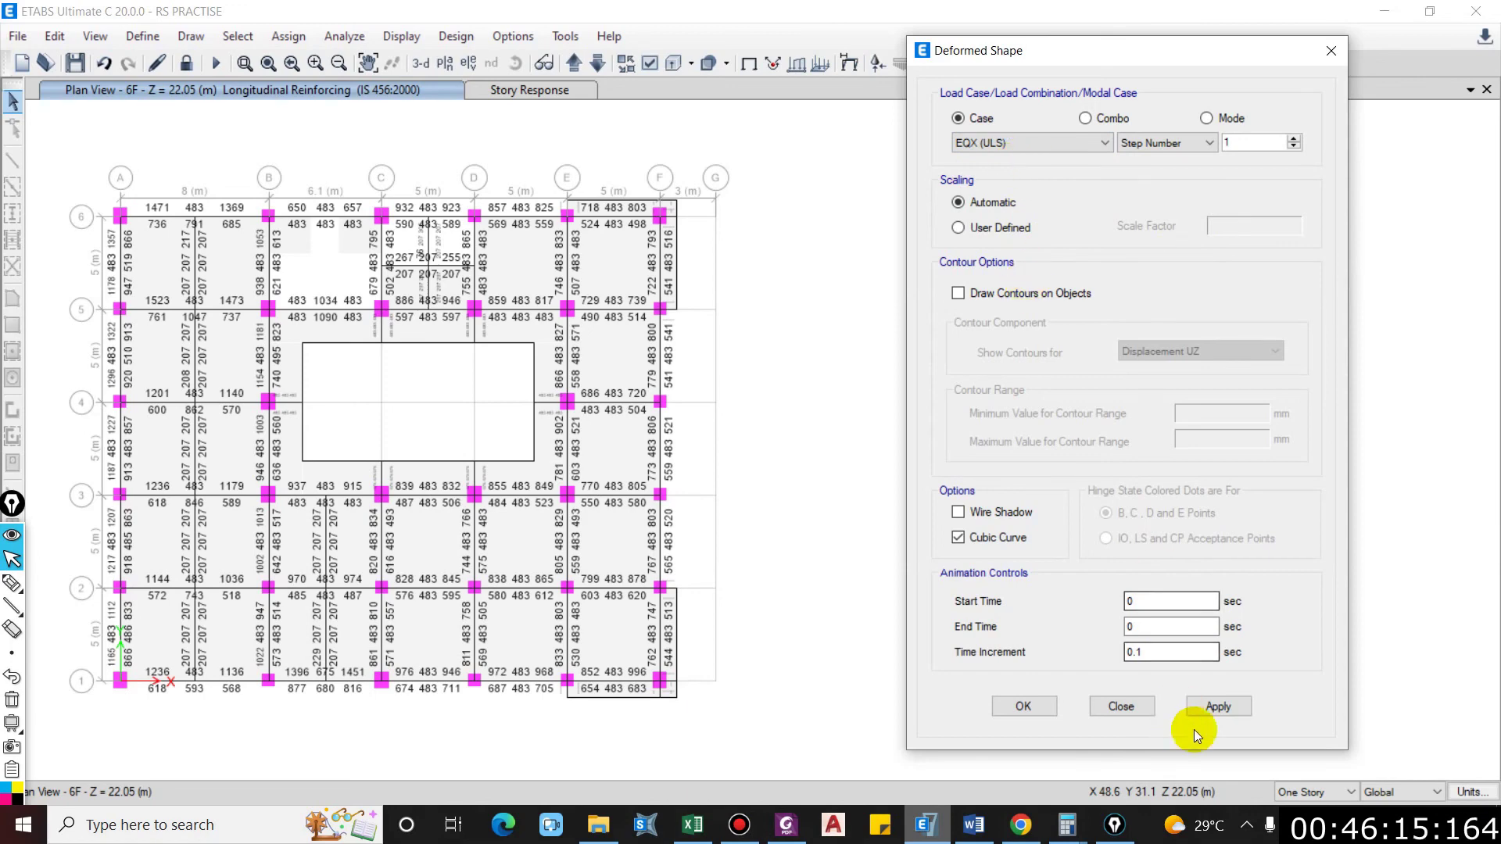
pyautogui.click(1221, 709)
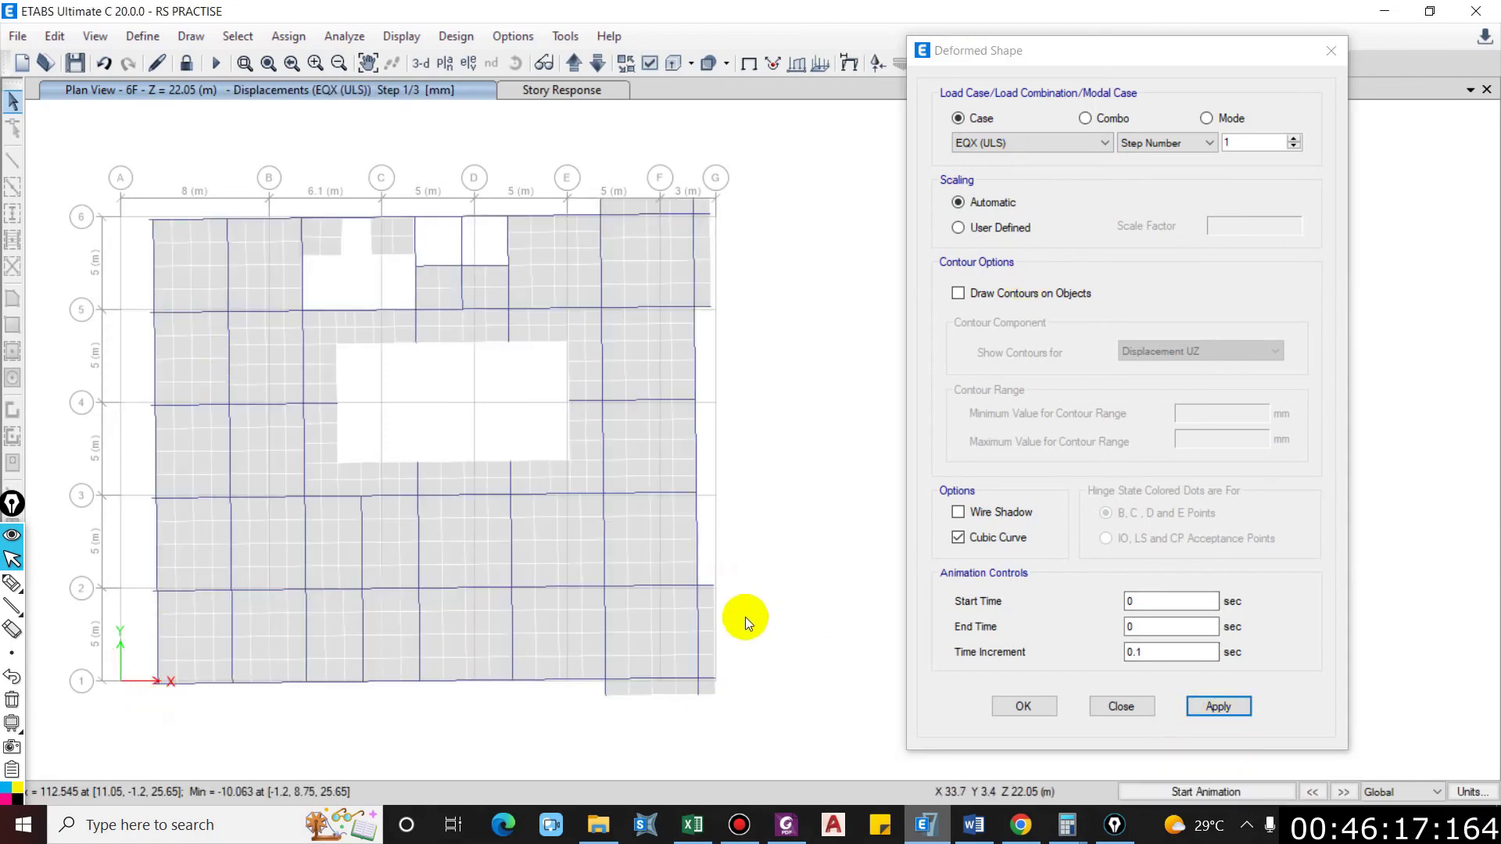
# Step: Read the joint displacements at the outer corners of the 6F plan under EQX (ULS)
pyautogui.moveTo(716, 678)
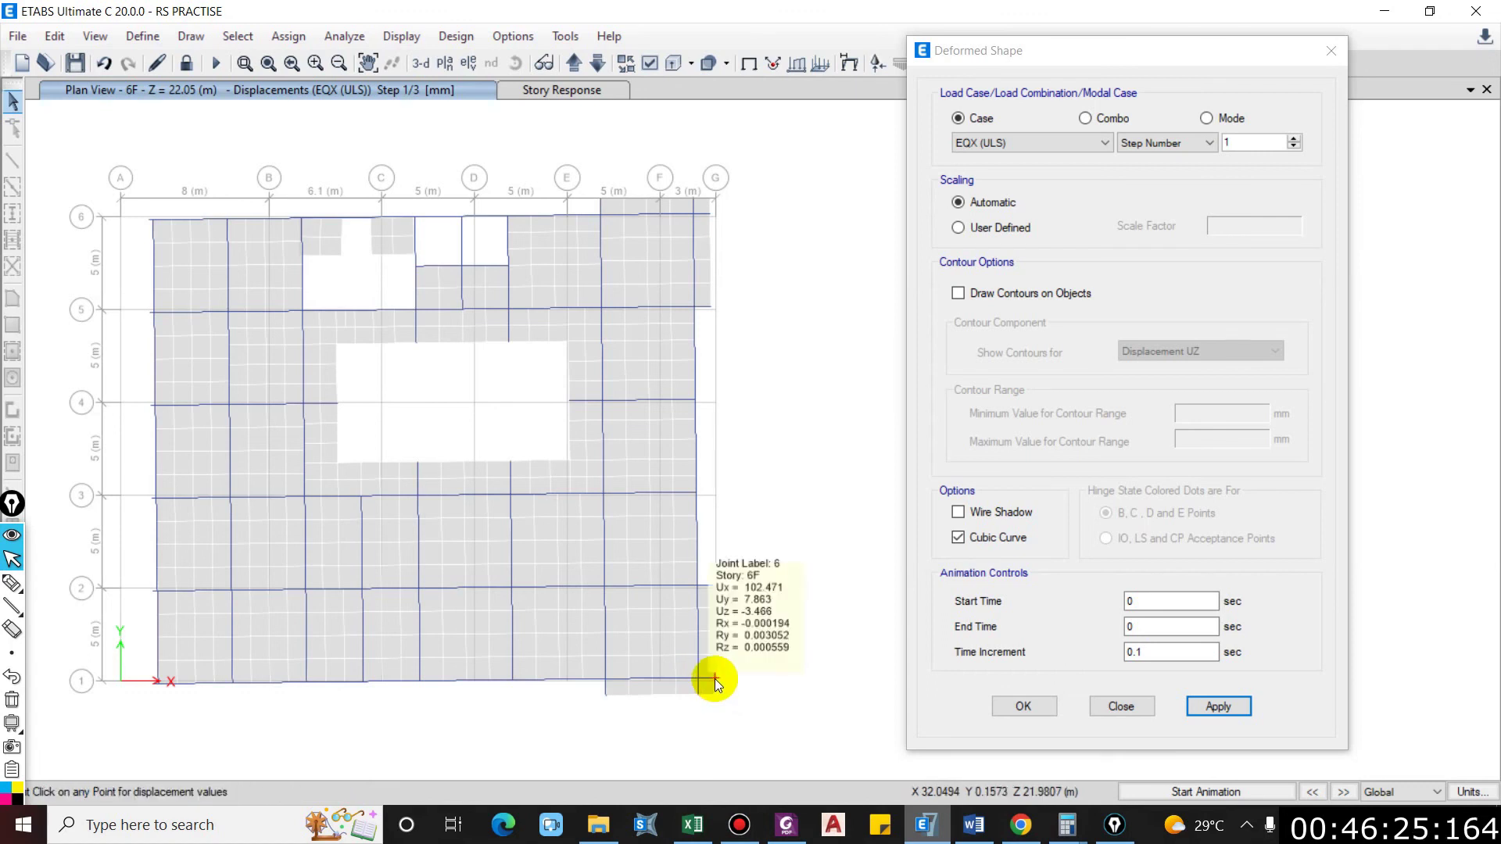
pyautogui.moveTo(100, 228)
pyautogui.moveTo(152, 223)
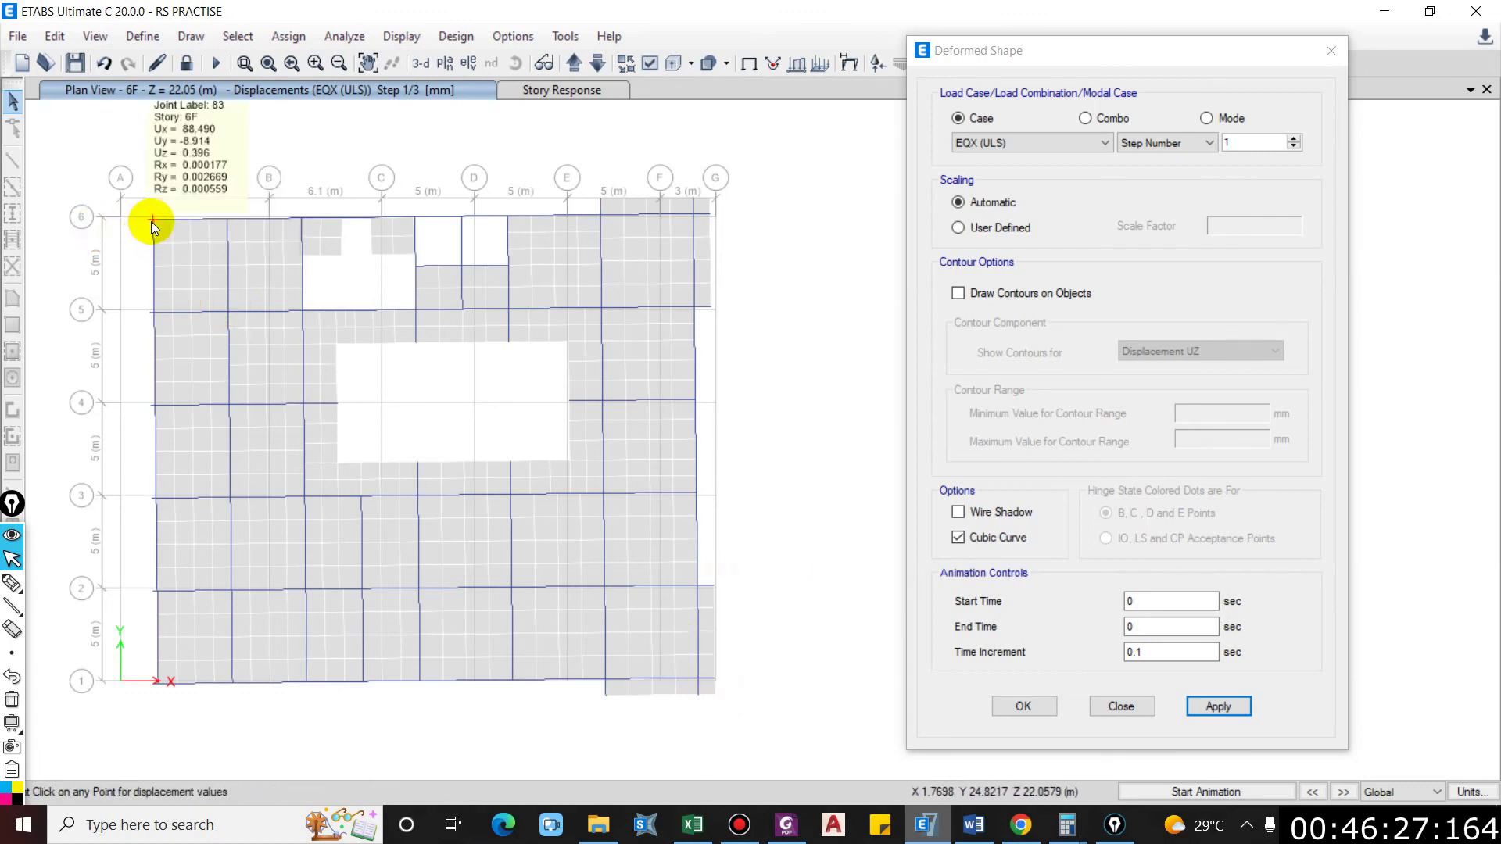
pyautogui.moveTo(707, 193)
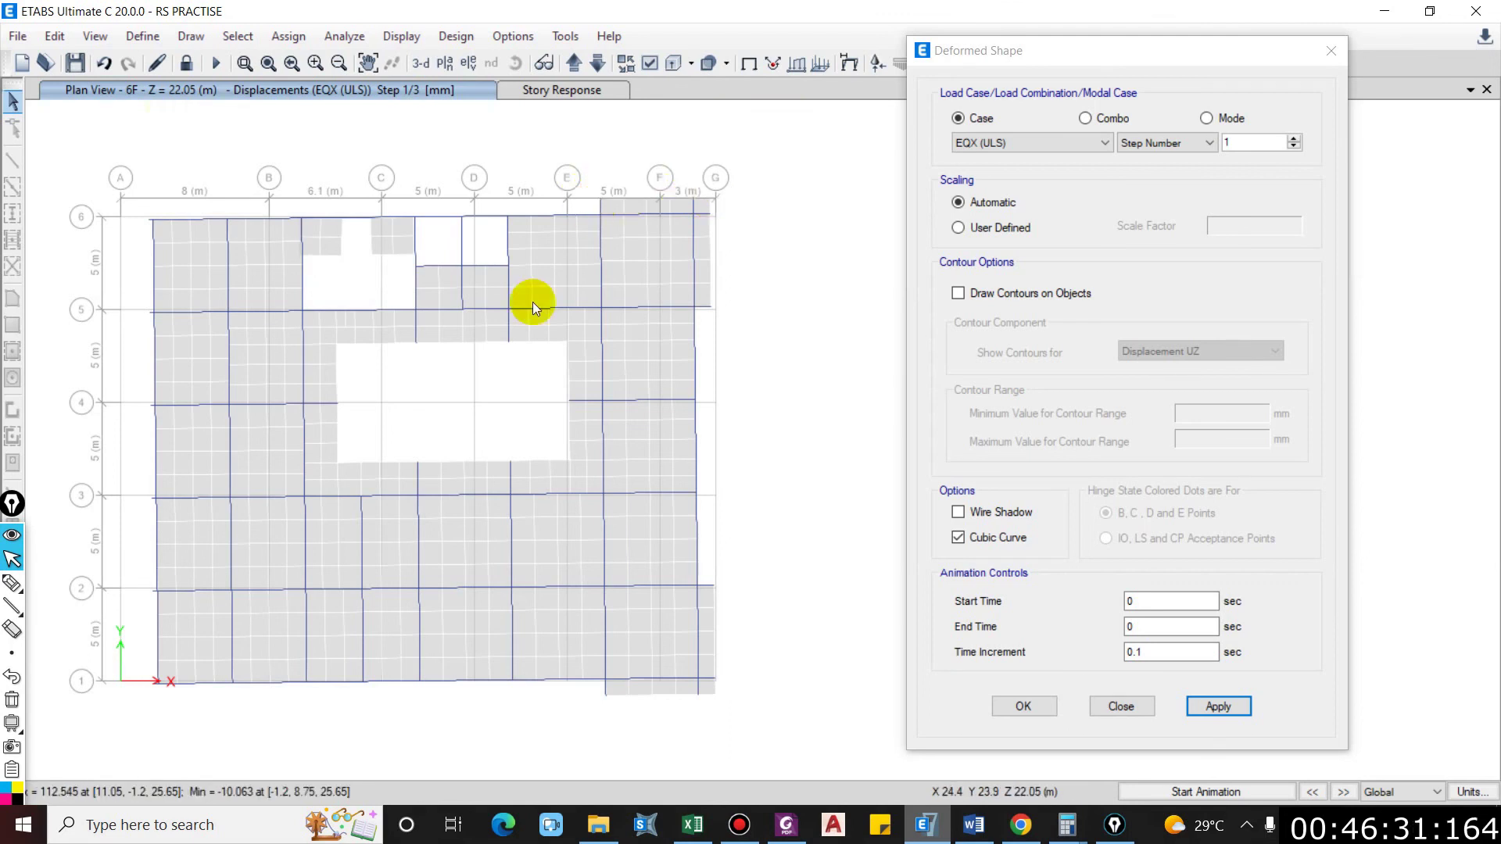
pyautogui.moveTo(156, 684)
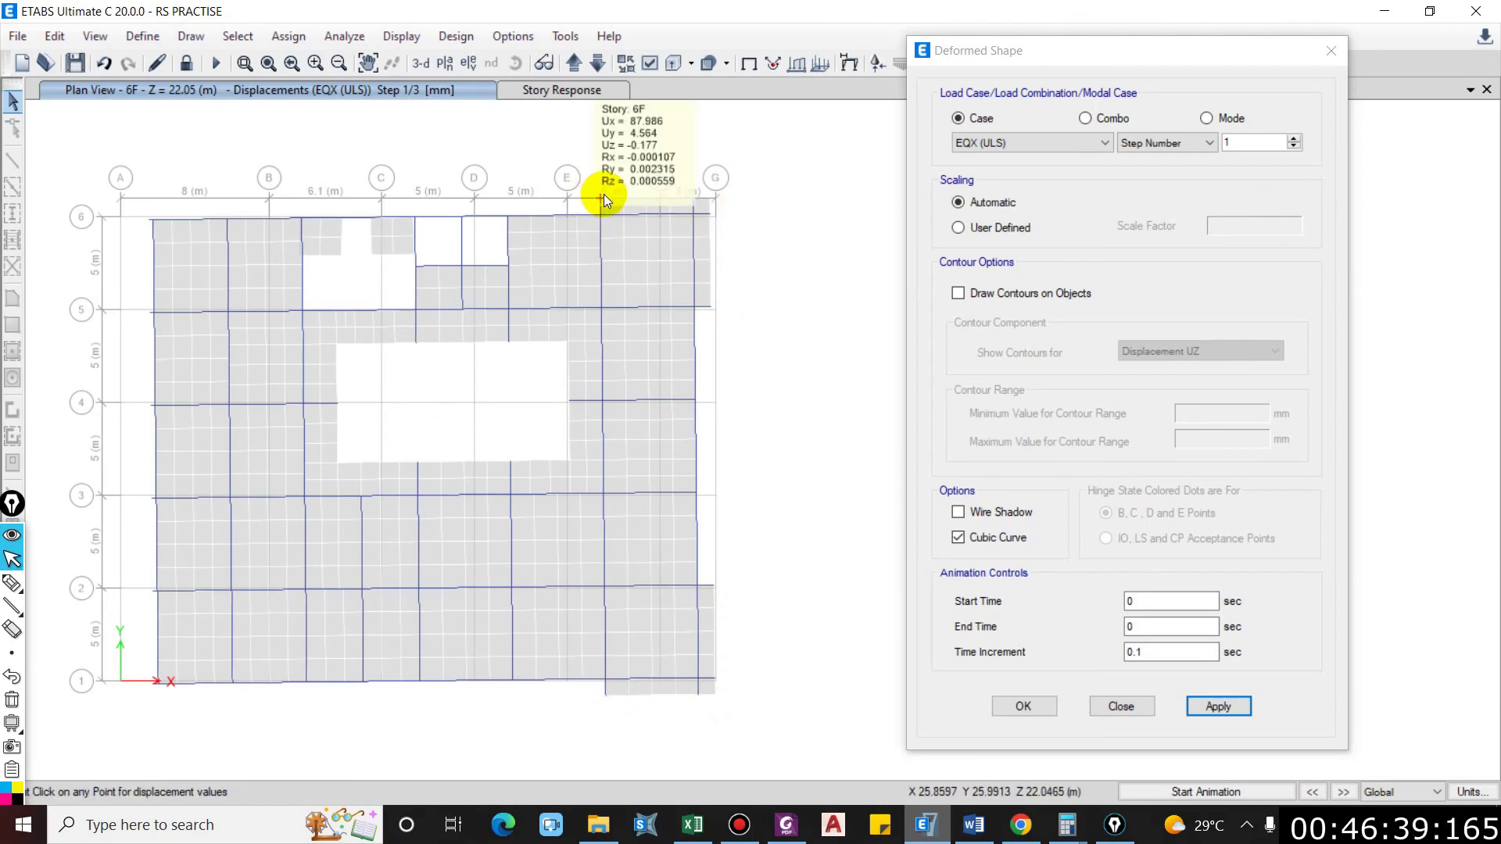
# Step: Switch to Excel and set the X-axis torsional check's minimum displacement to 87 mm in S8 and maximum displacement to 108 mm in S9
pyautogui.hotkey('alt', 'Tab')
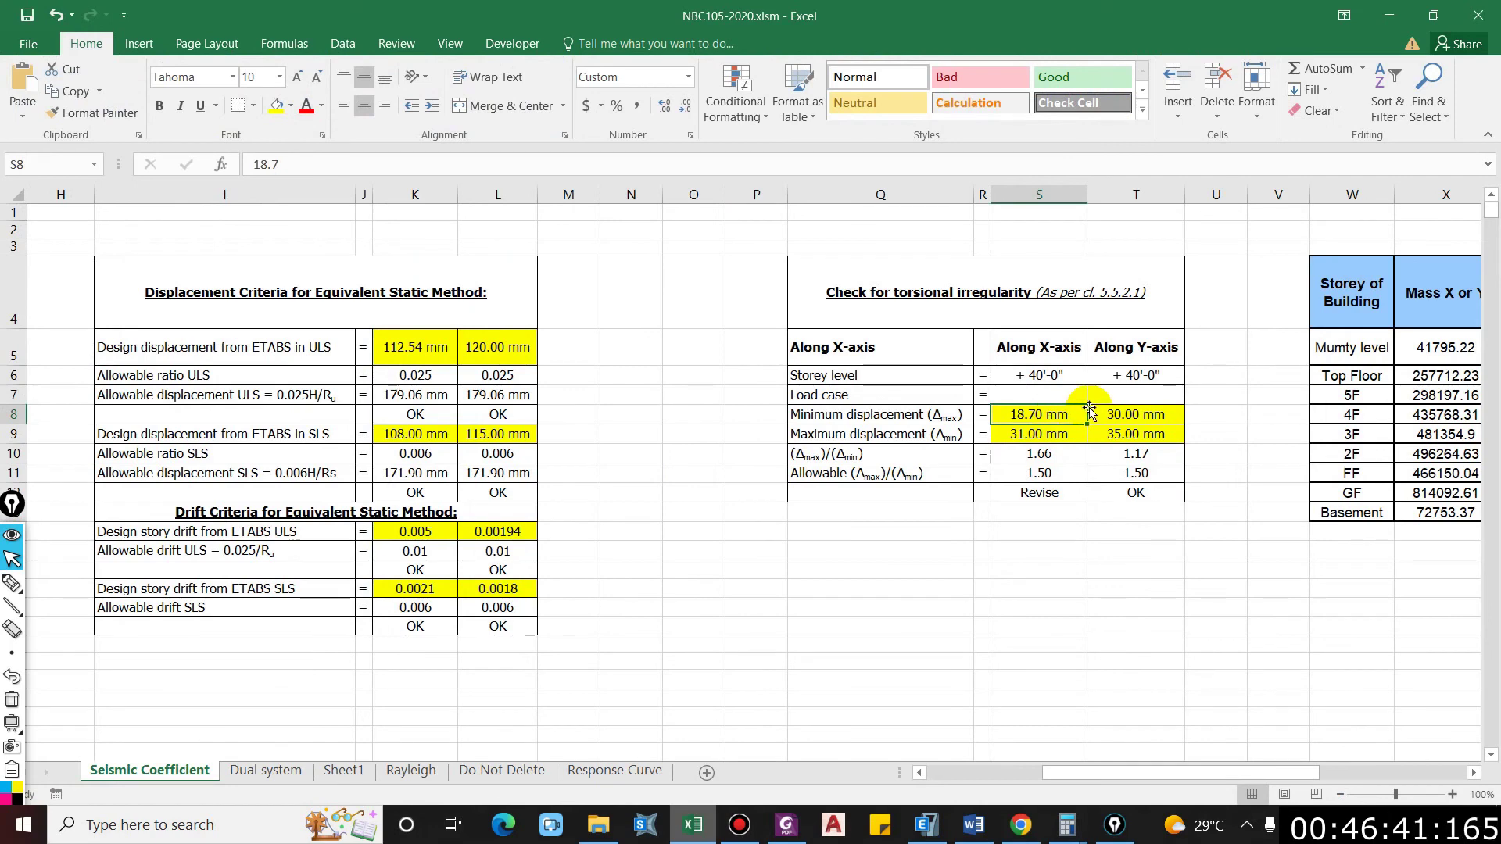
pyautogui.write('87')
pyautogui.press('Return')
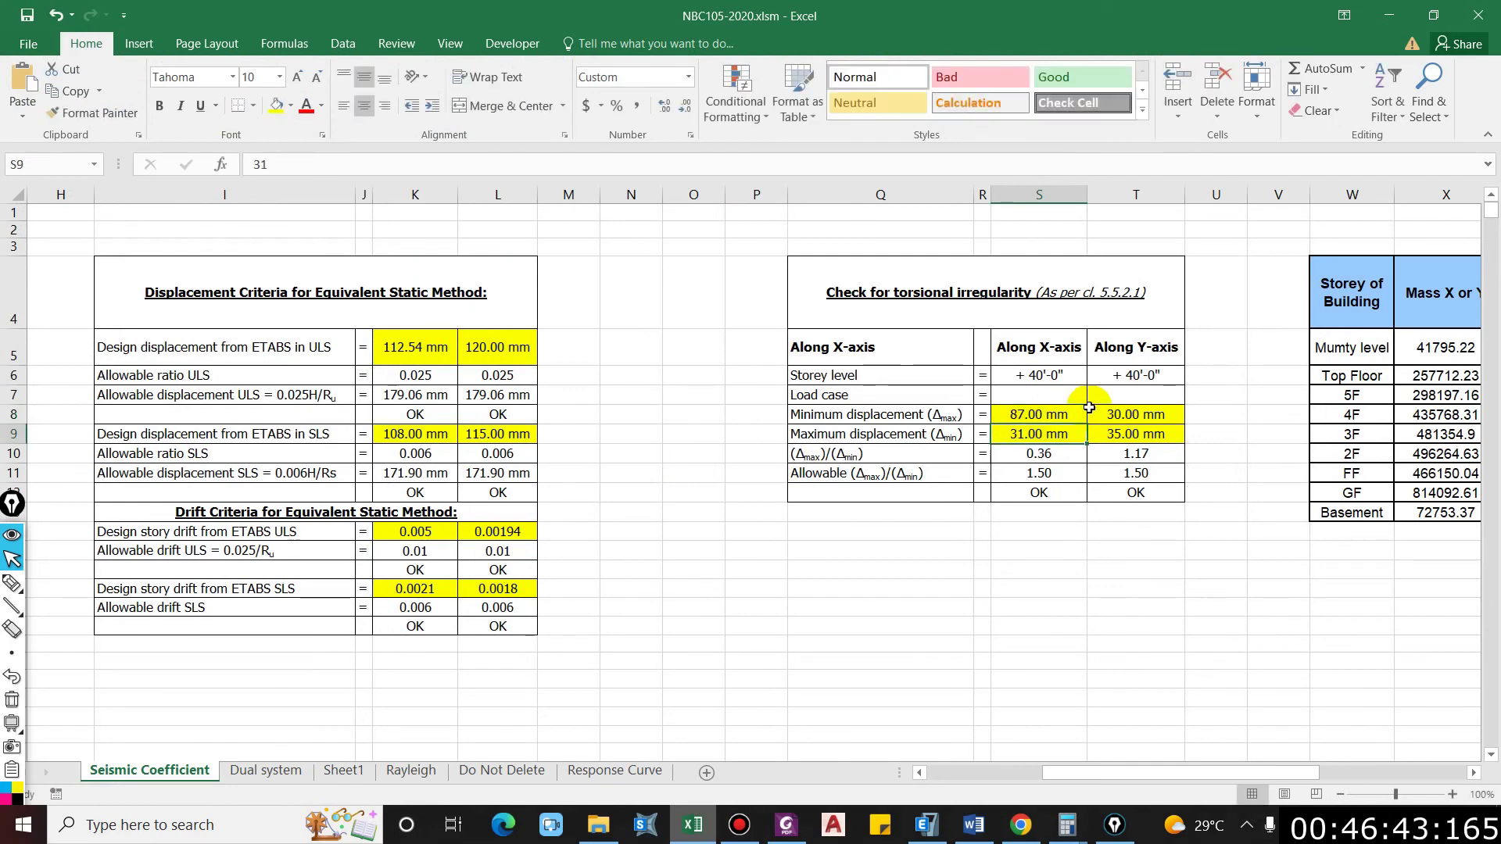
pyautogui.write('108')
pyautogui.press('Return')
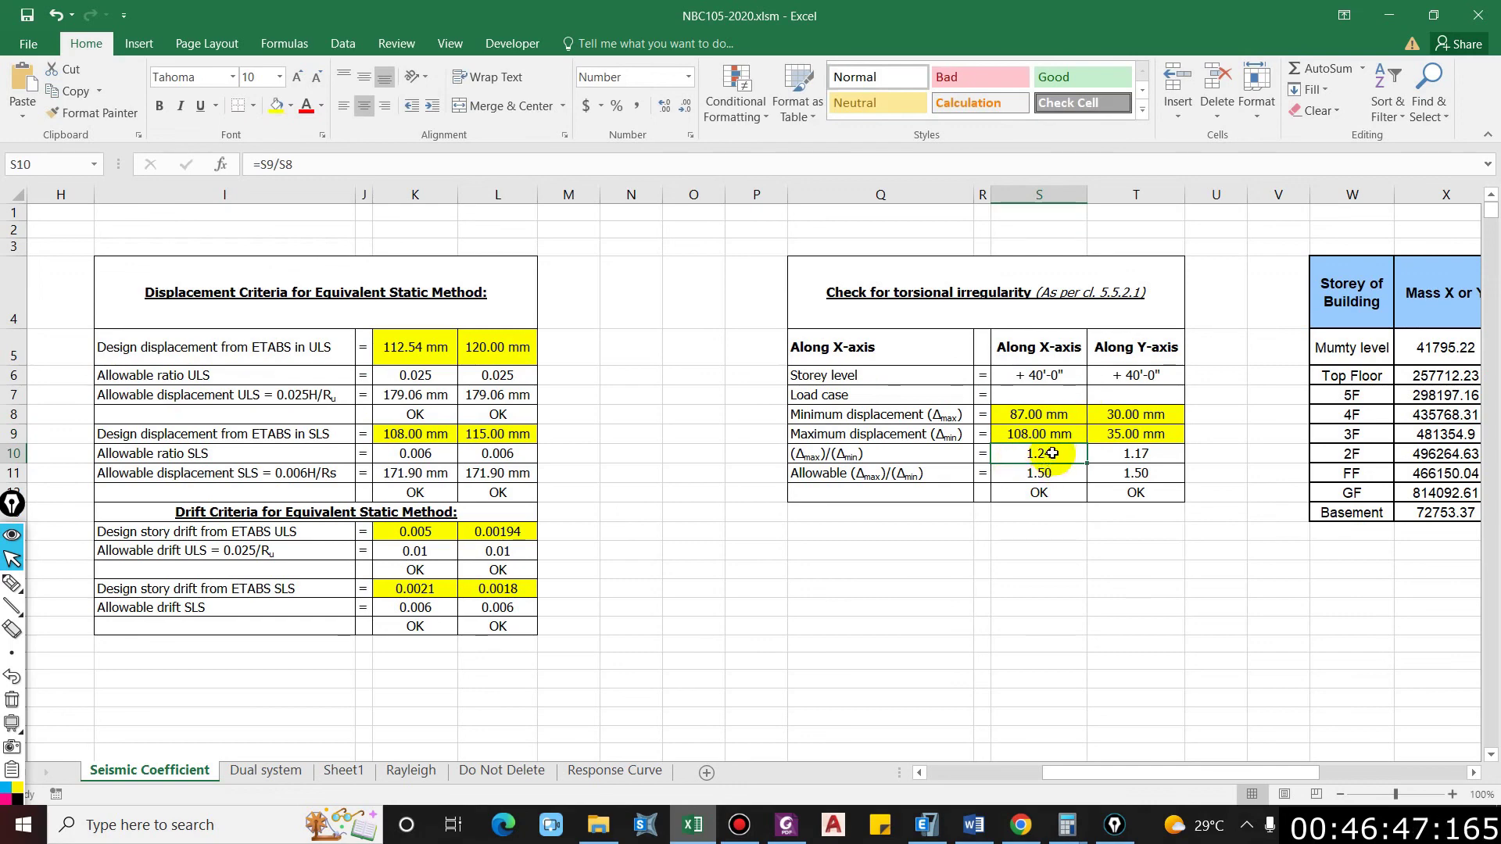
pyautogui.click(1037, 473)
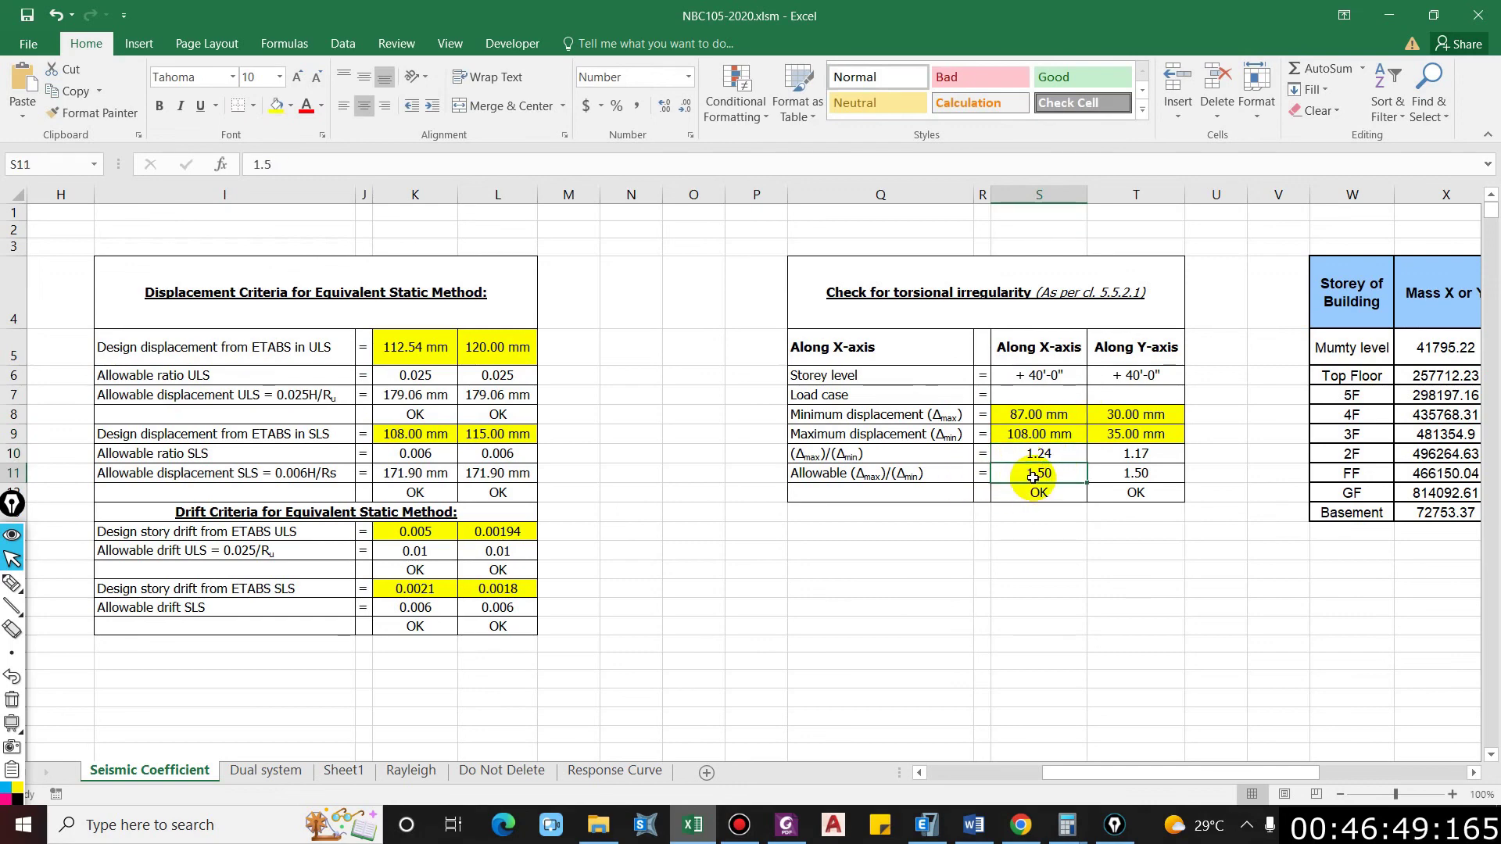
# Step: Switch to ETABS, display the 6F deformed shape for EQY(ULS), and read the displacements at the plan's corner joints
pyautogui.click(1389, 15)
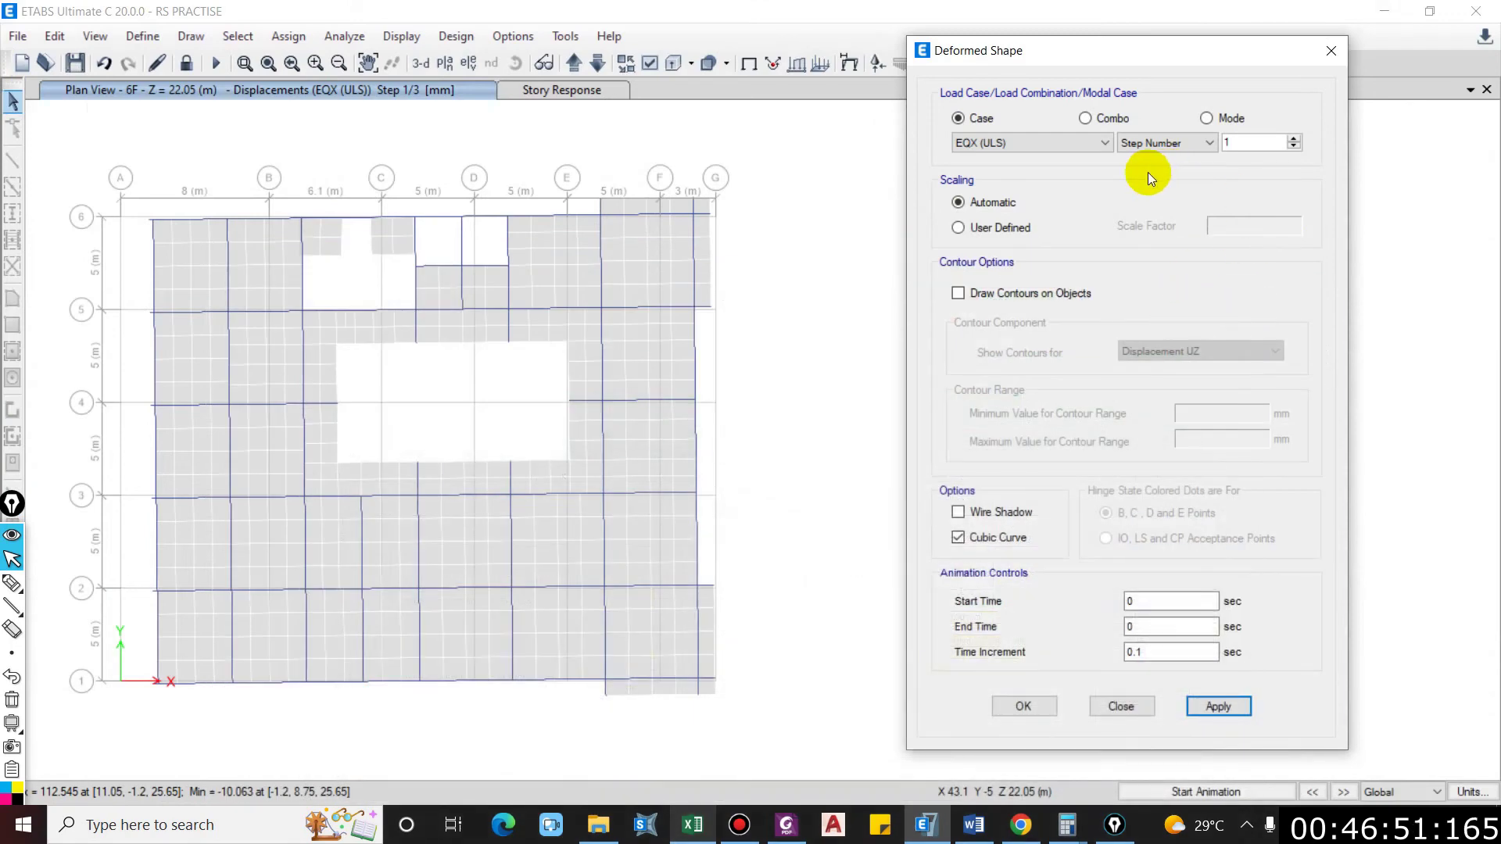
pyautogui.click(1018, 147)
pyautogui.click(1009, 225)
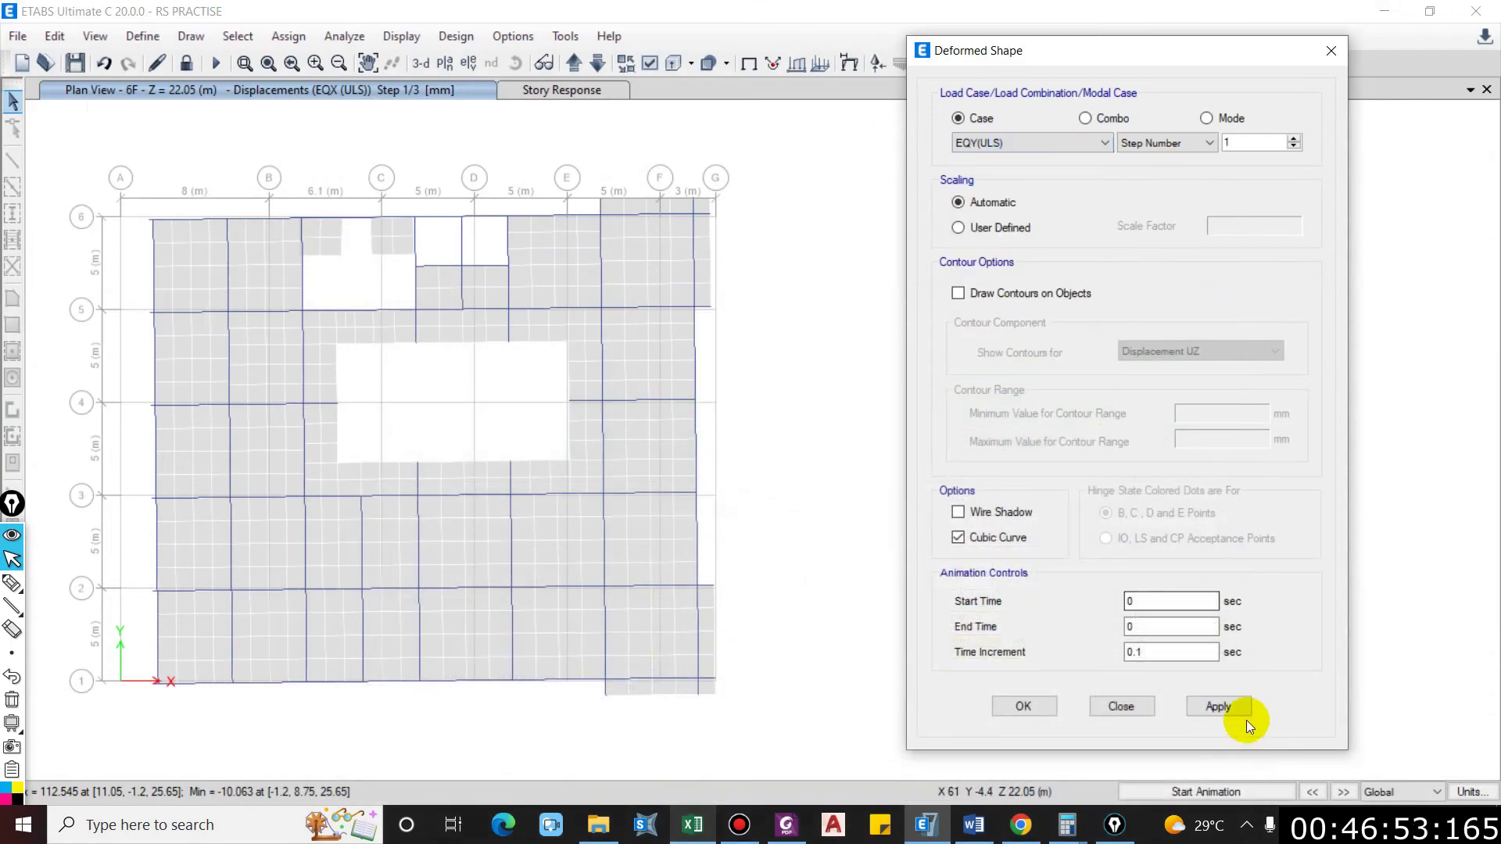
pyautogui.click(1216, 714)
pyautogui.moveTo(674, 664)
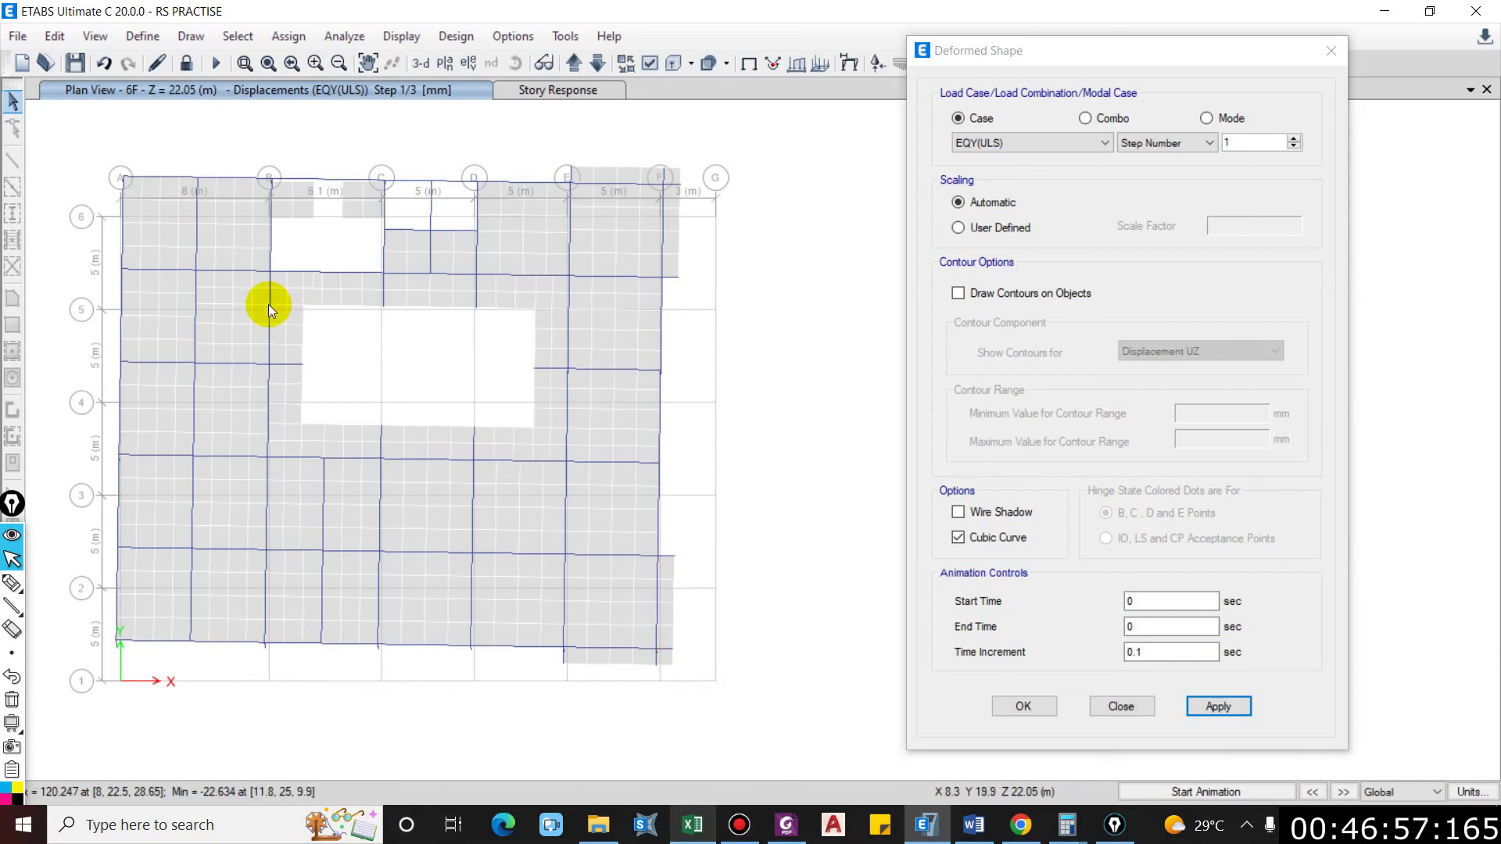
pyautogui.moveTo(124, 180)
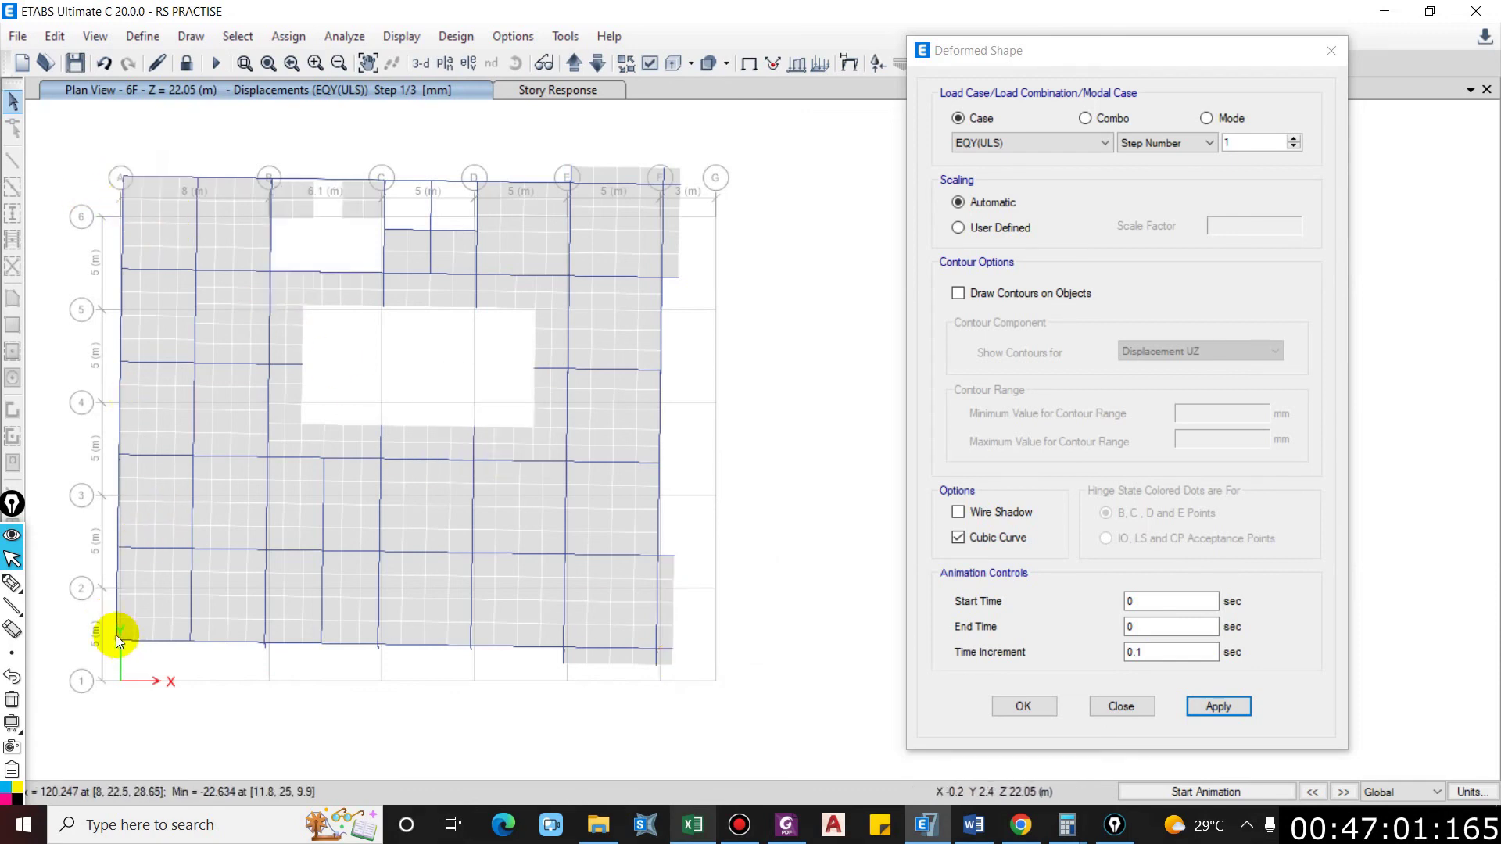
pyautogui.moveTo(559, 668)
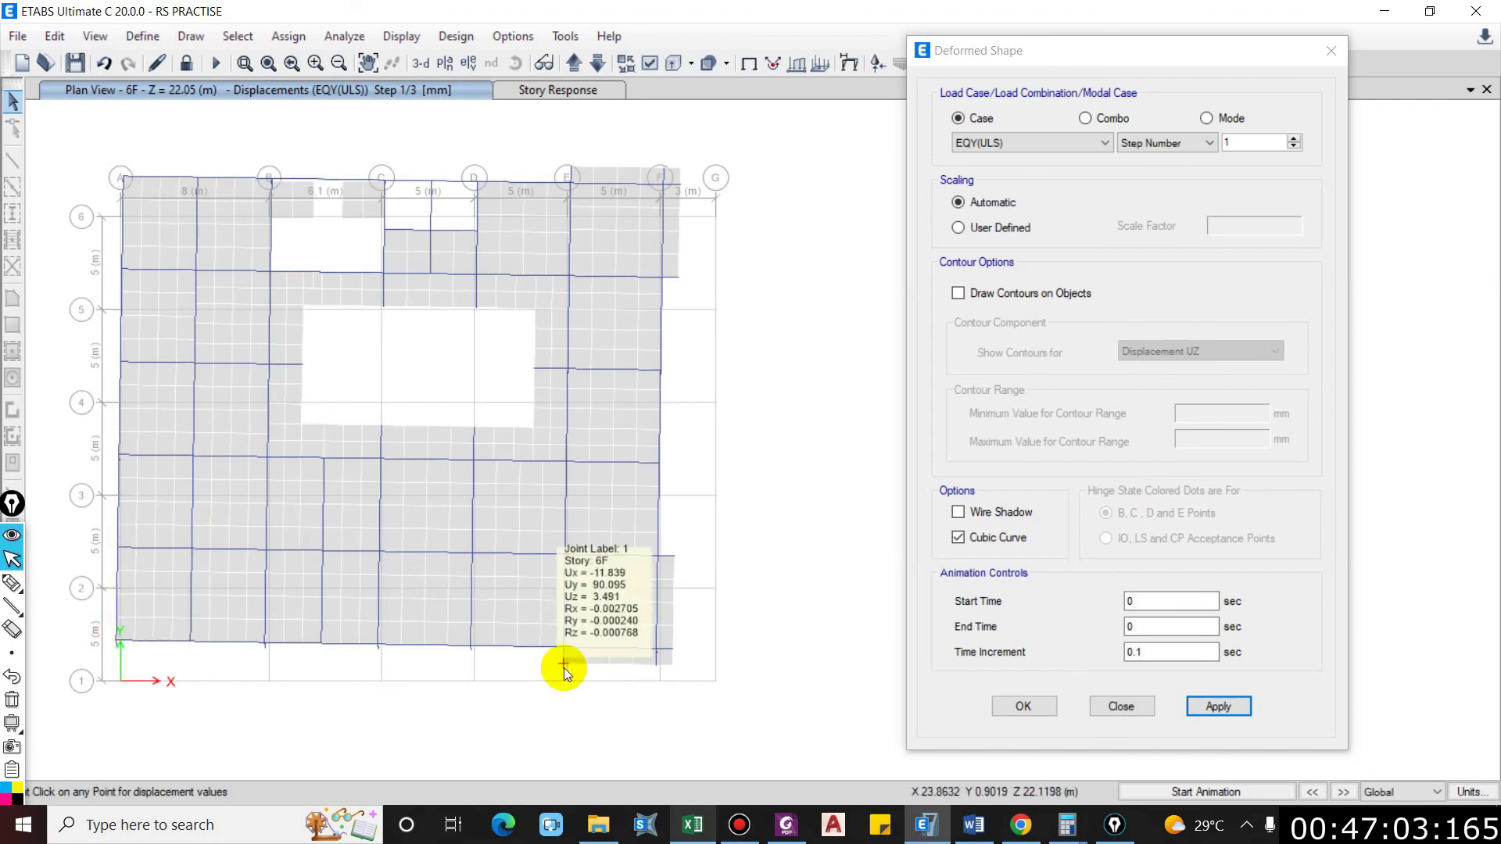
pyautogui.moveTo(680, 165)
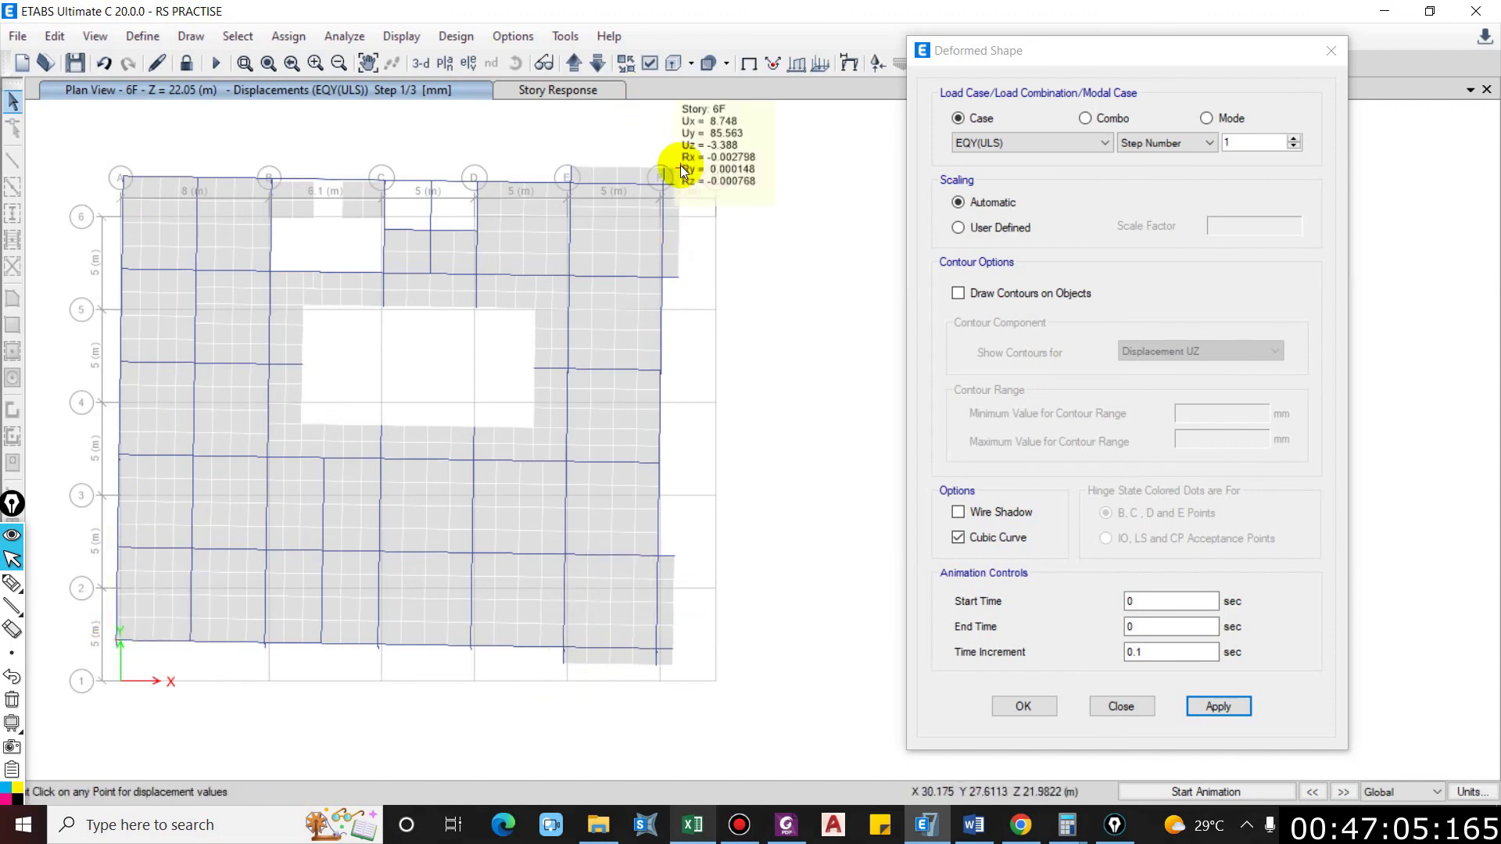
# Step: Switch to Excel and set the Y-axis torsional check's minimum displacement to 85 mm in T8 and maximum displacement to 108 mm in T9
pyautogui.click(695, 827)
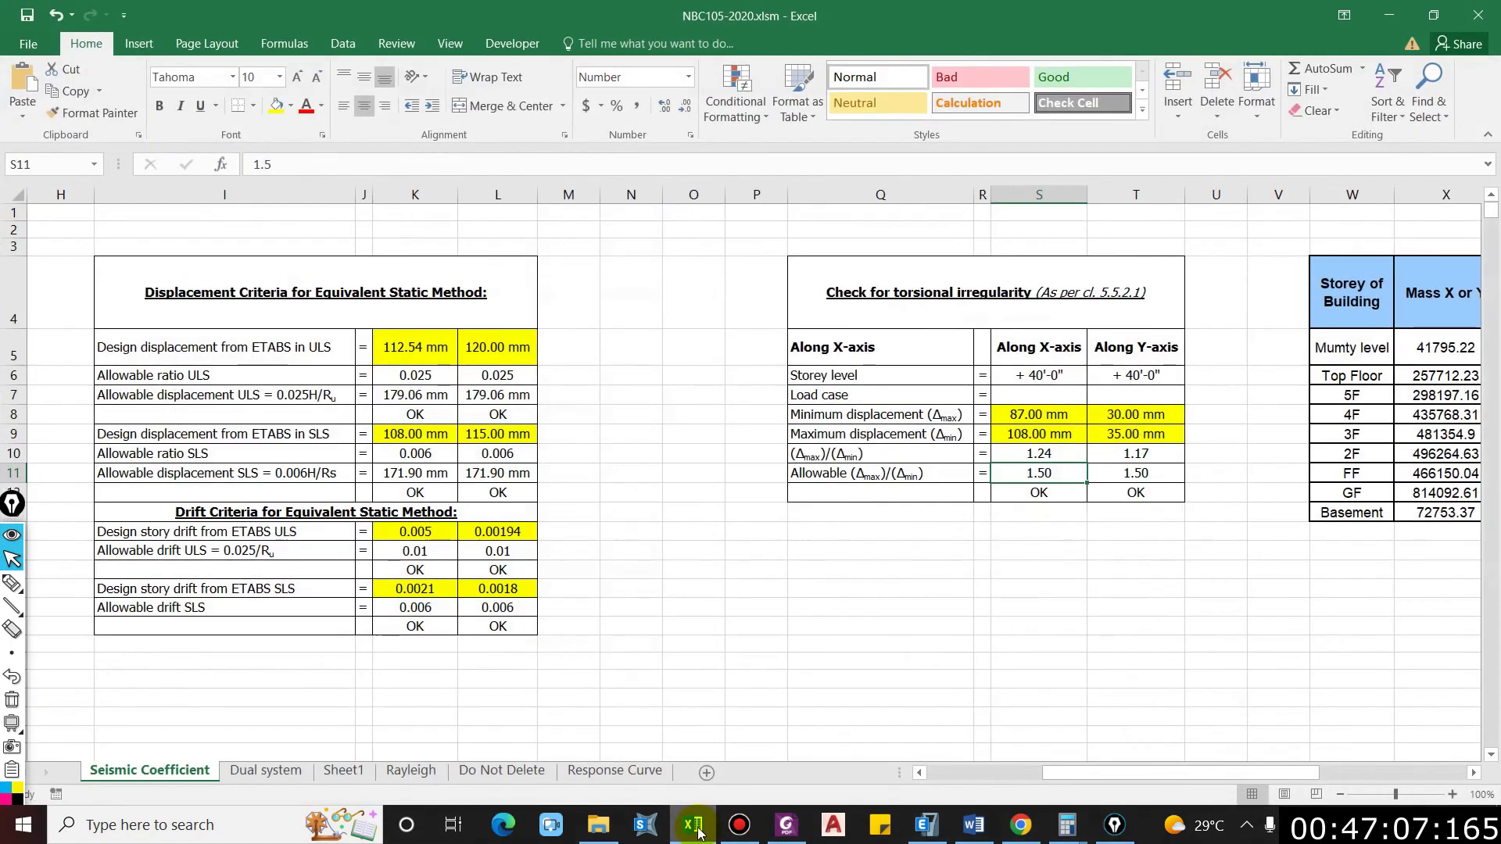
pyautogui.click(1137, 414)
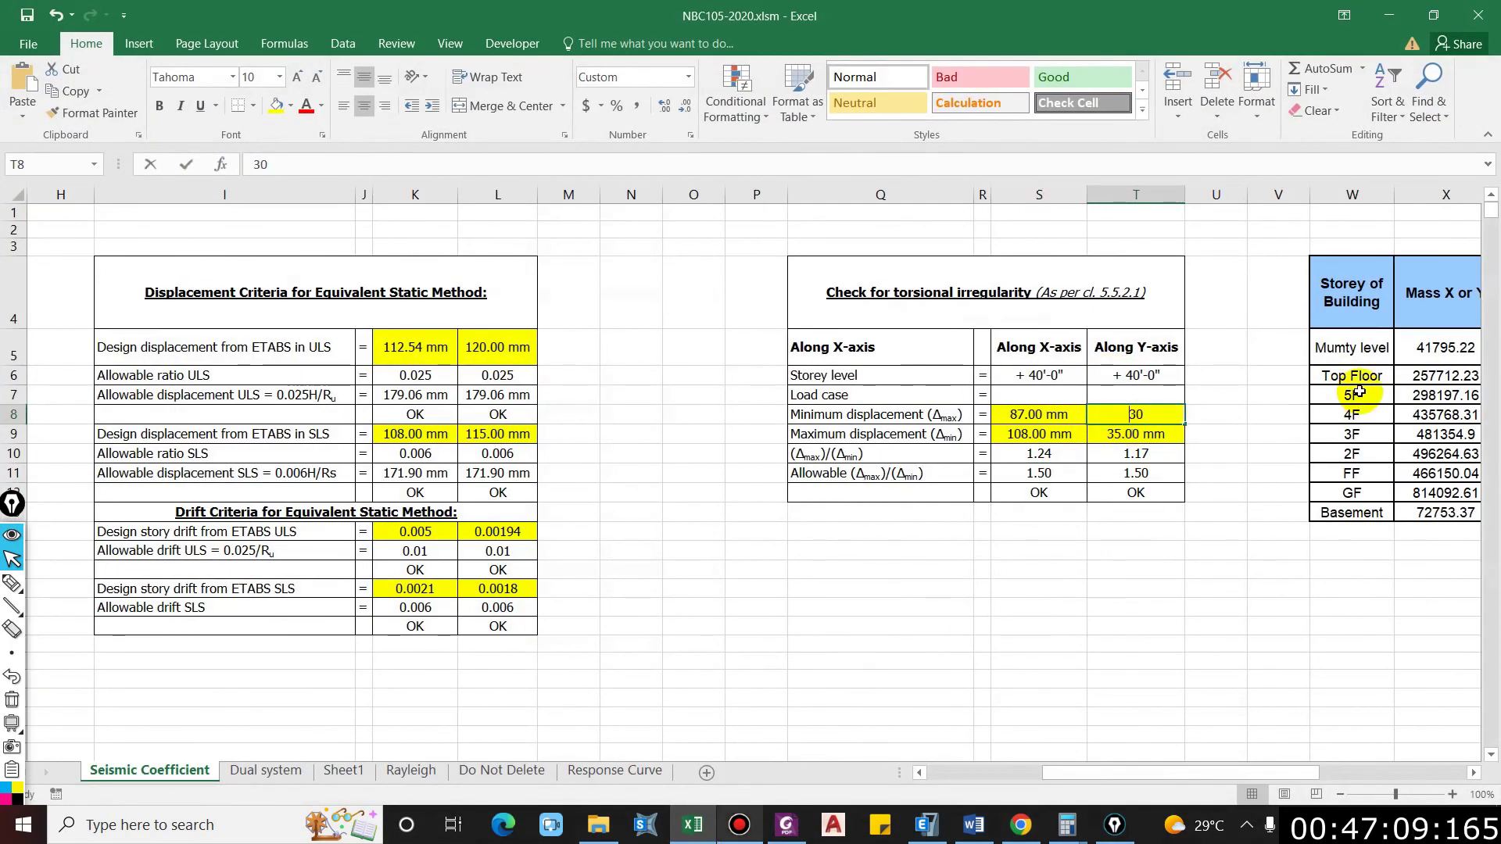
pyautogui.write('85')
pyautogui.press('Return')
pyautogui.write('108')
pyautogui.press('Return')
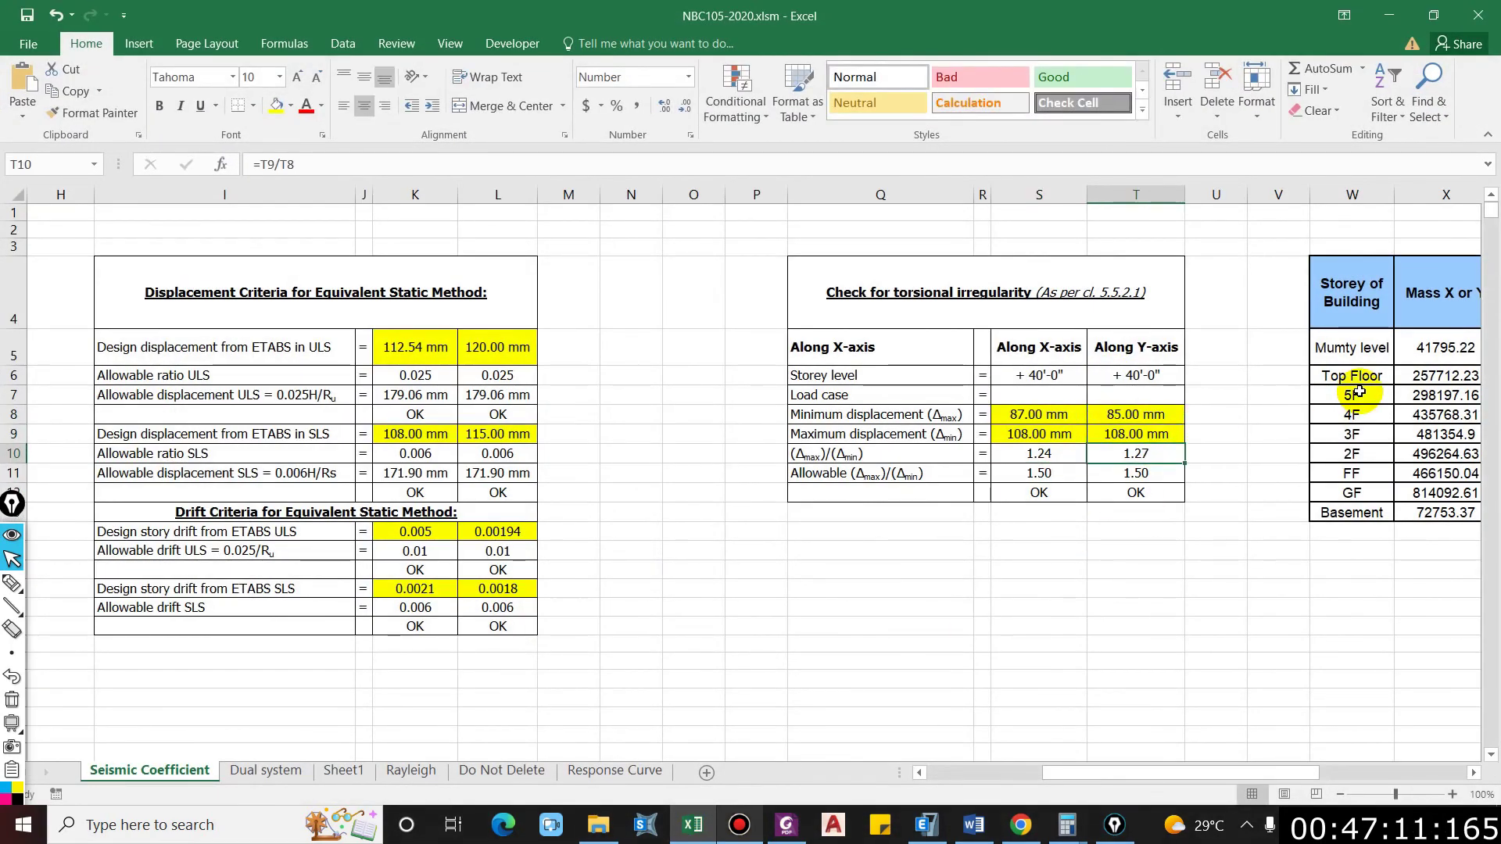
# Step: Switch to ETABS, move up to the 7F plan, and read the EQY(ULS) joint displacements at its opposite outer corners
pyautogui.click(1388, 16)
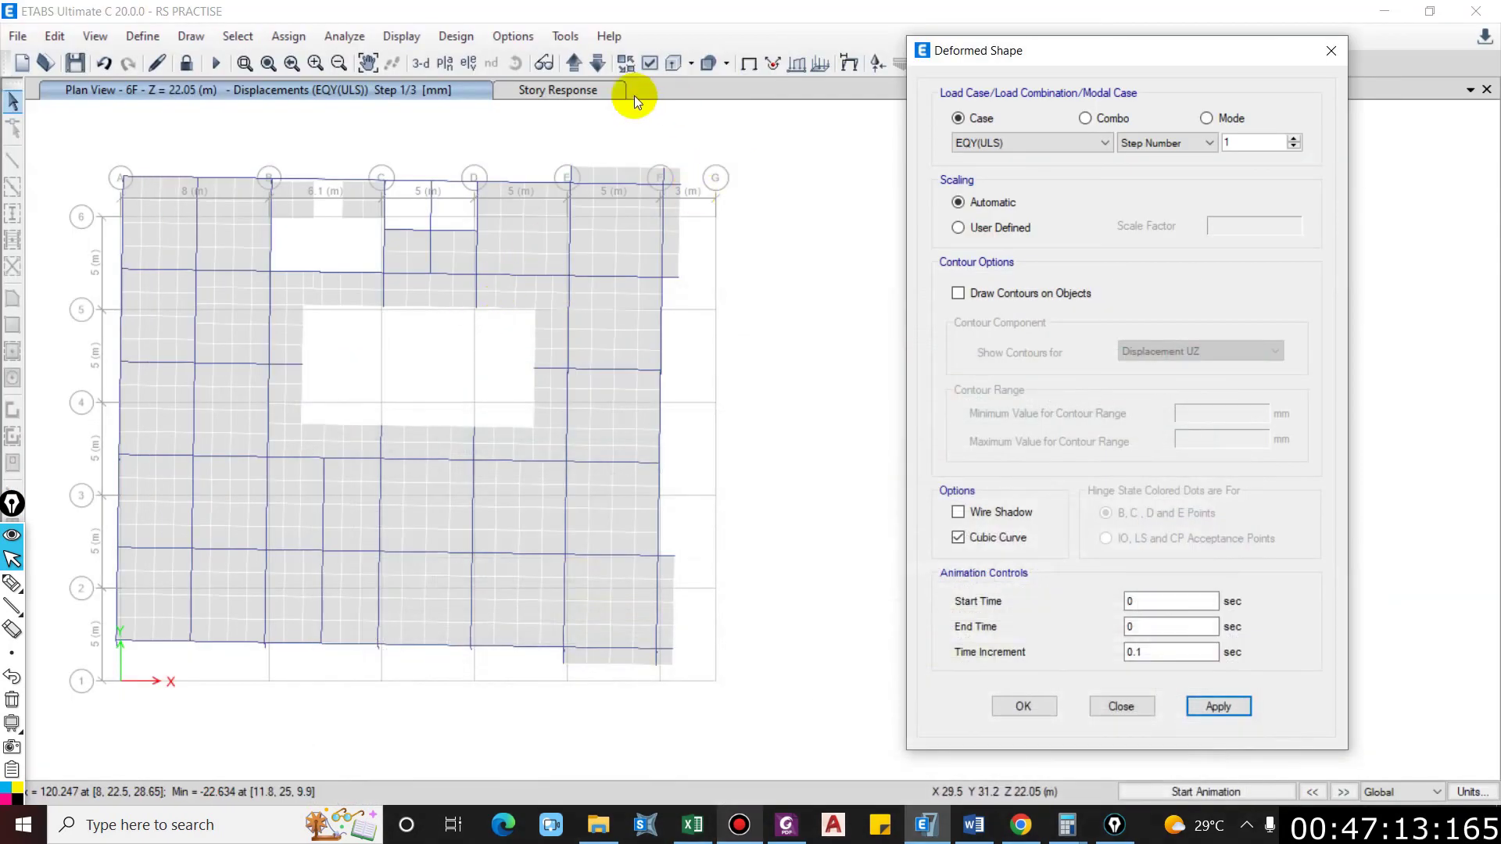
pyautogui.click(573, 66)
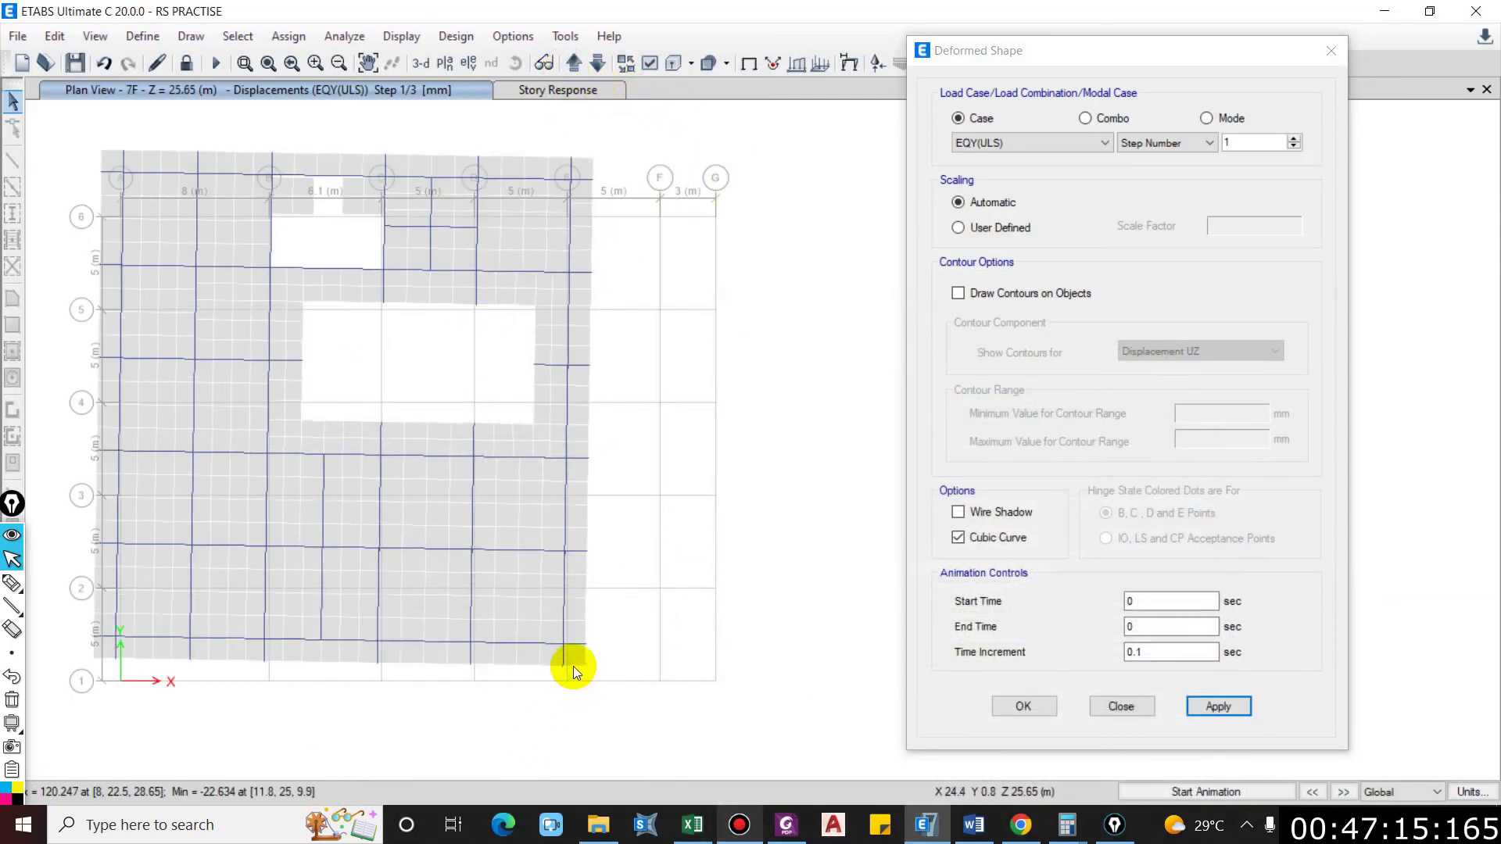
pyautogui.moveTo(581, 666)
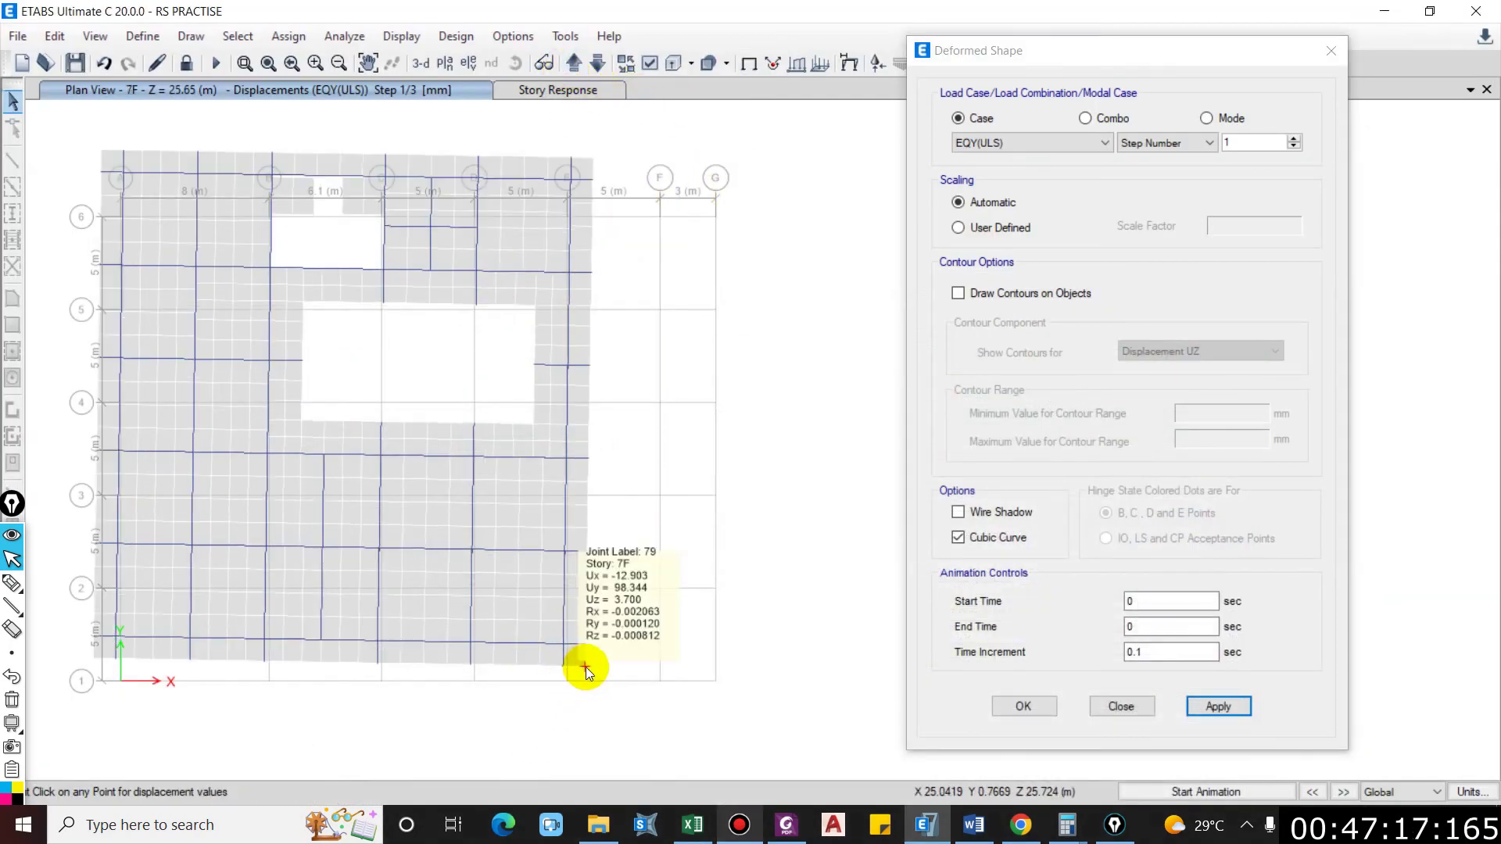
pyautogui.moveTo(103, 153)
# Step: Switch to Excel and set the Y-axis torsional check's minimum displacement to 98 mm in T8 and maximum displacement to 119 mm in T9
pyautogui.click(693, 824)
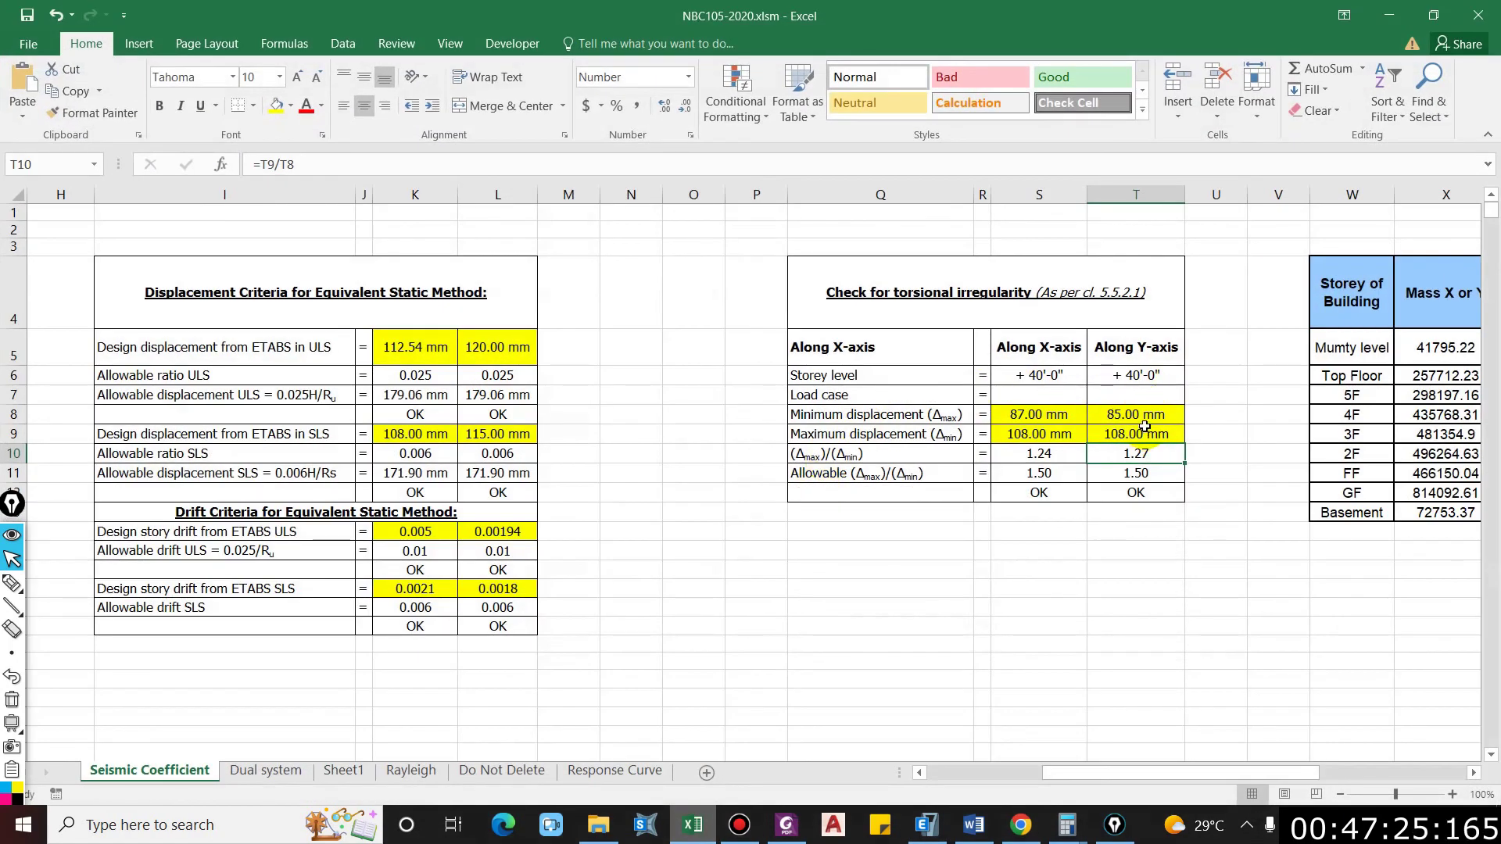
pyautogui.click(1158, 415)
pyautogui.write('98')
pyautogui.press('Return')
pyautogui.write('119')
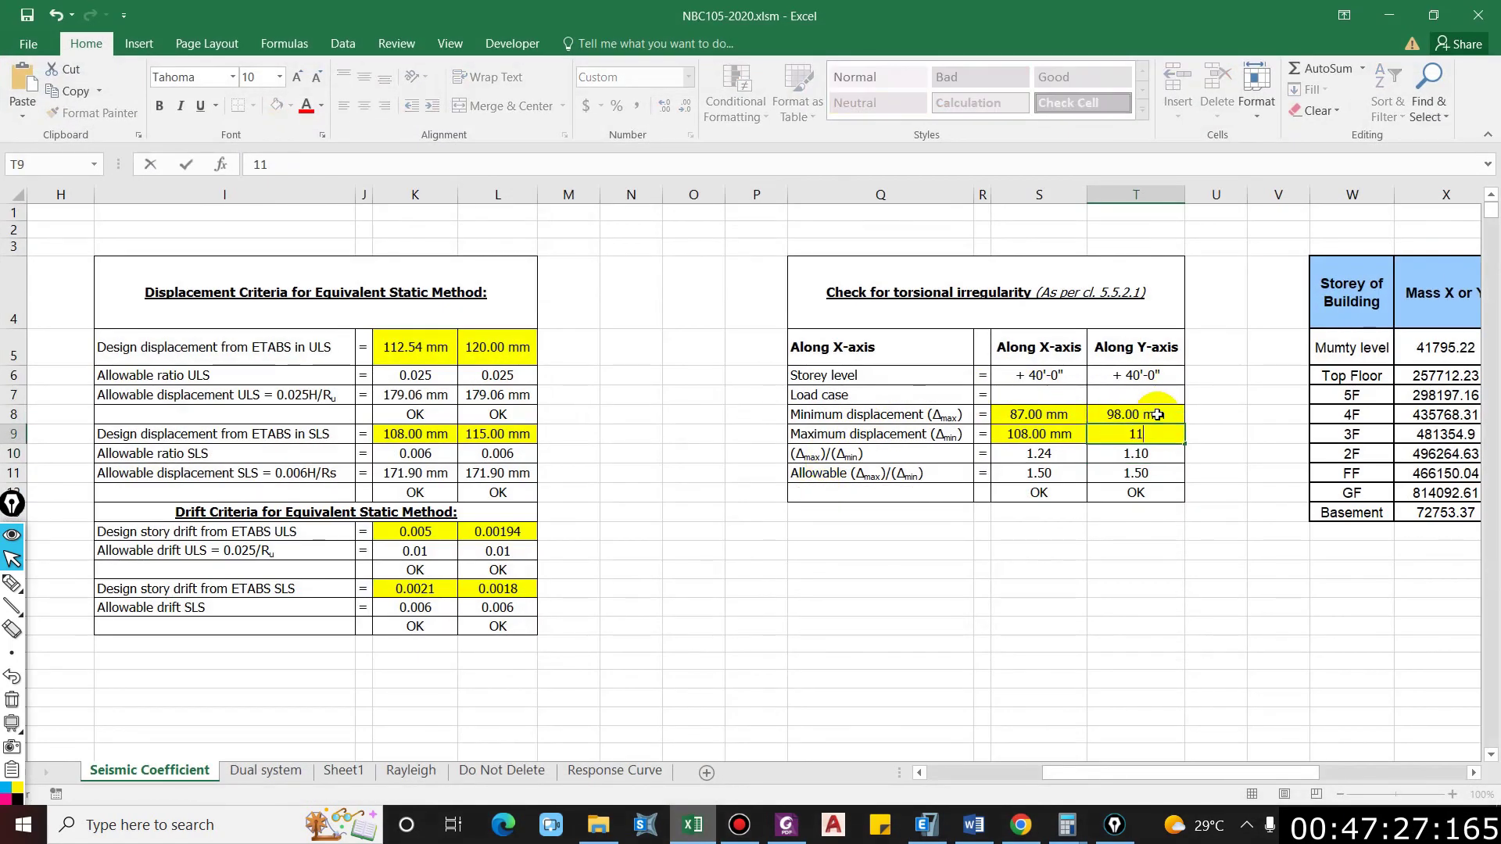
pyautogui.press('Return')
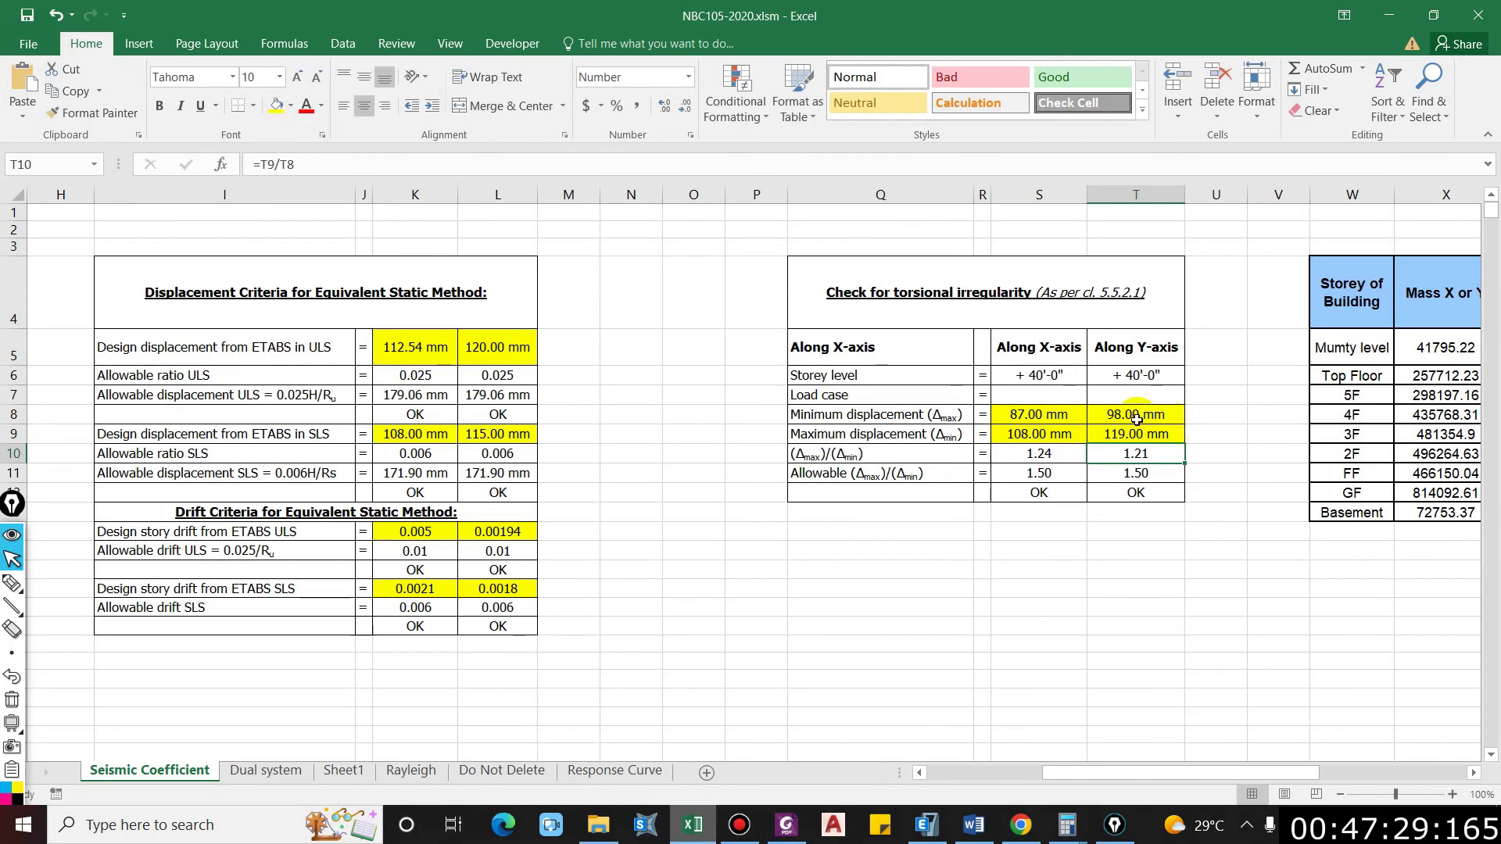
# Step: Switch to ETABS, display modal mode shape 1 on the 7F plan, and play its animation
pyautogui.hotkey('alt', 'Tab')
pyautogui.click(1138, 710)
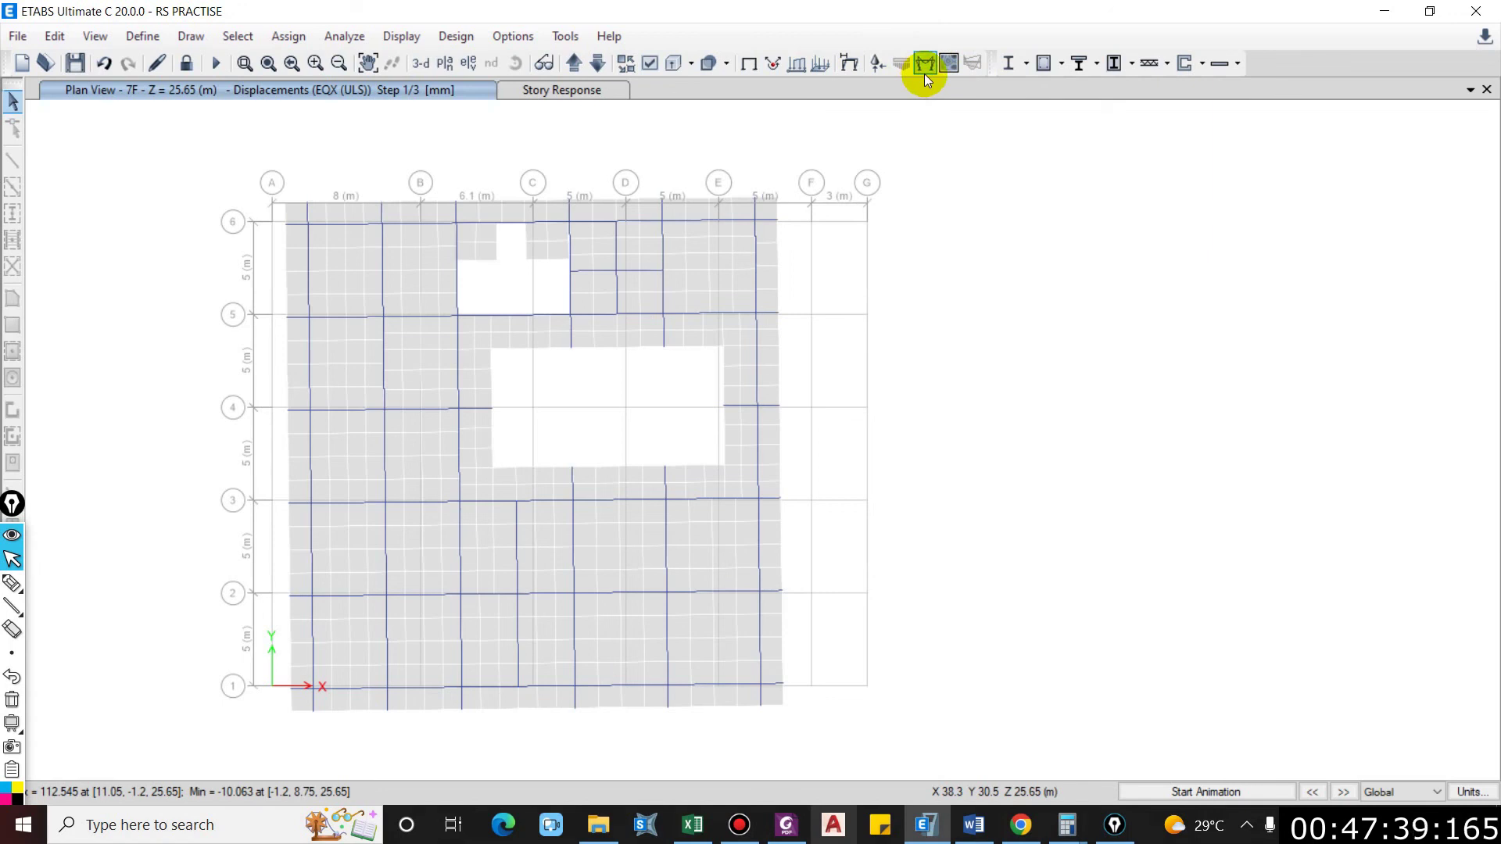
pyautogui.click(852, 63)
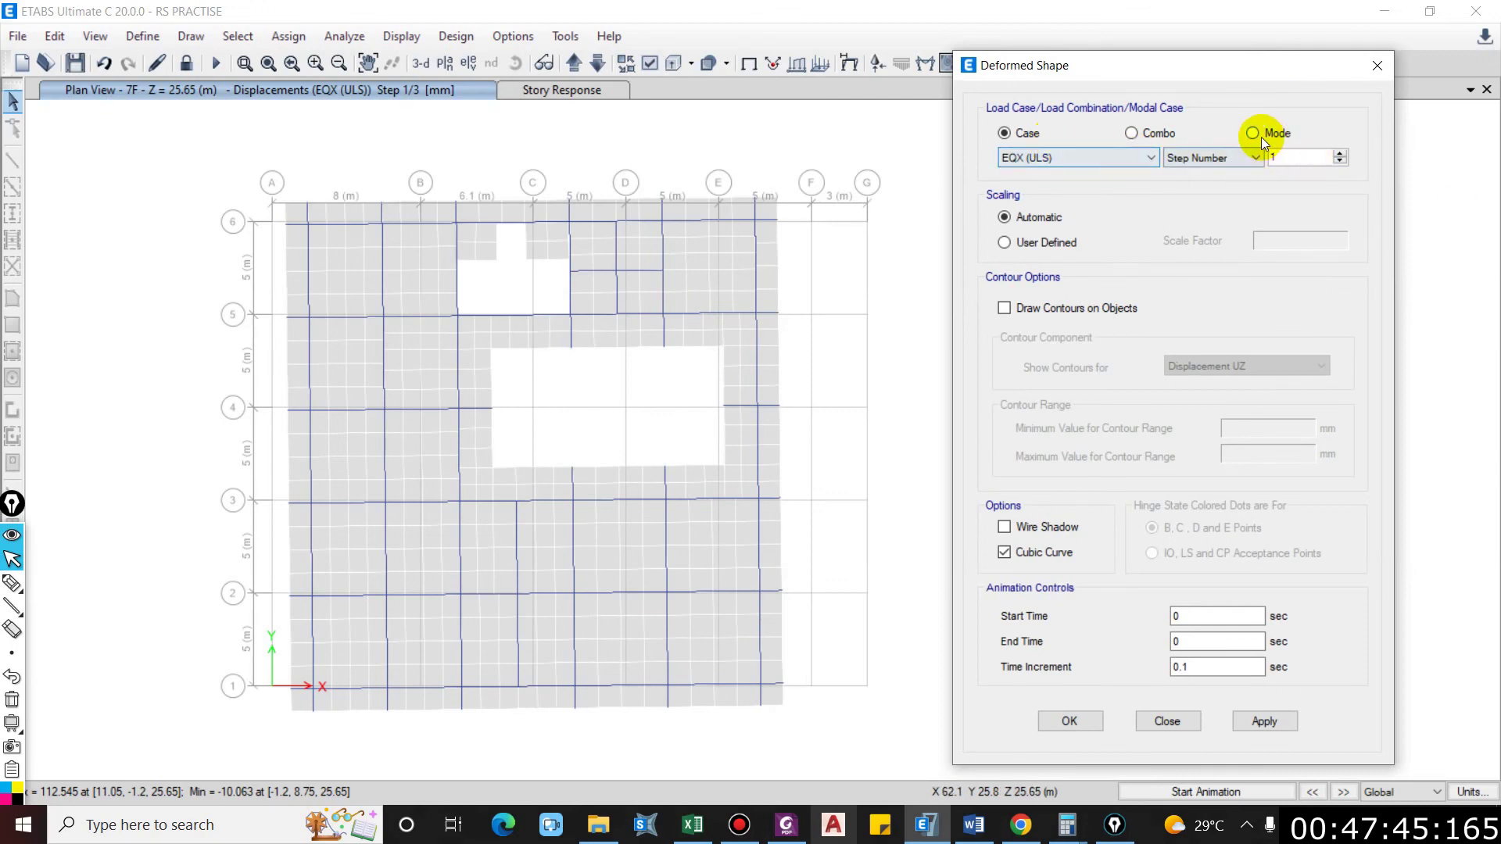
pyautogui.click(1254, 134)
pyautogui.moveTo(1283, 70); pyautogui.dragTo(1335, 61)
pyautogui.click(1331, 712)
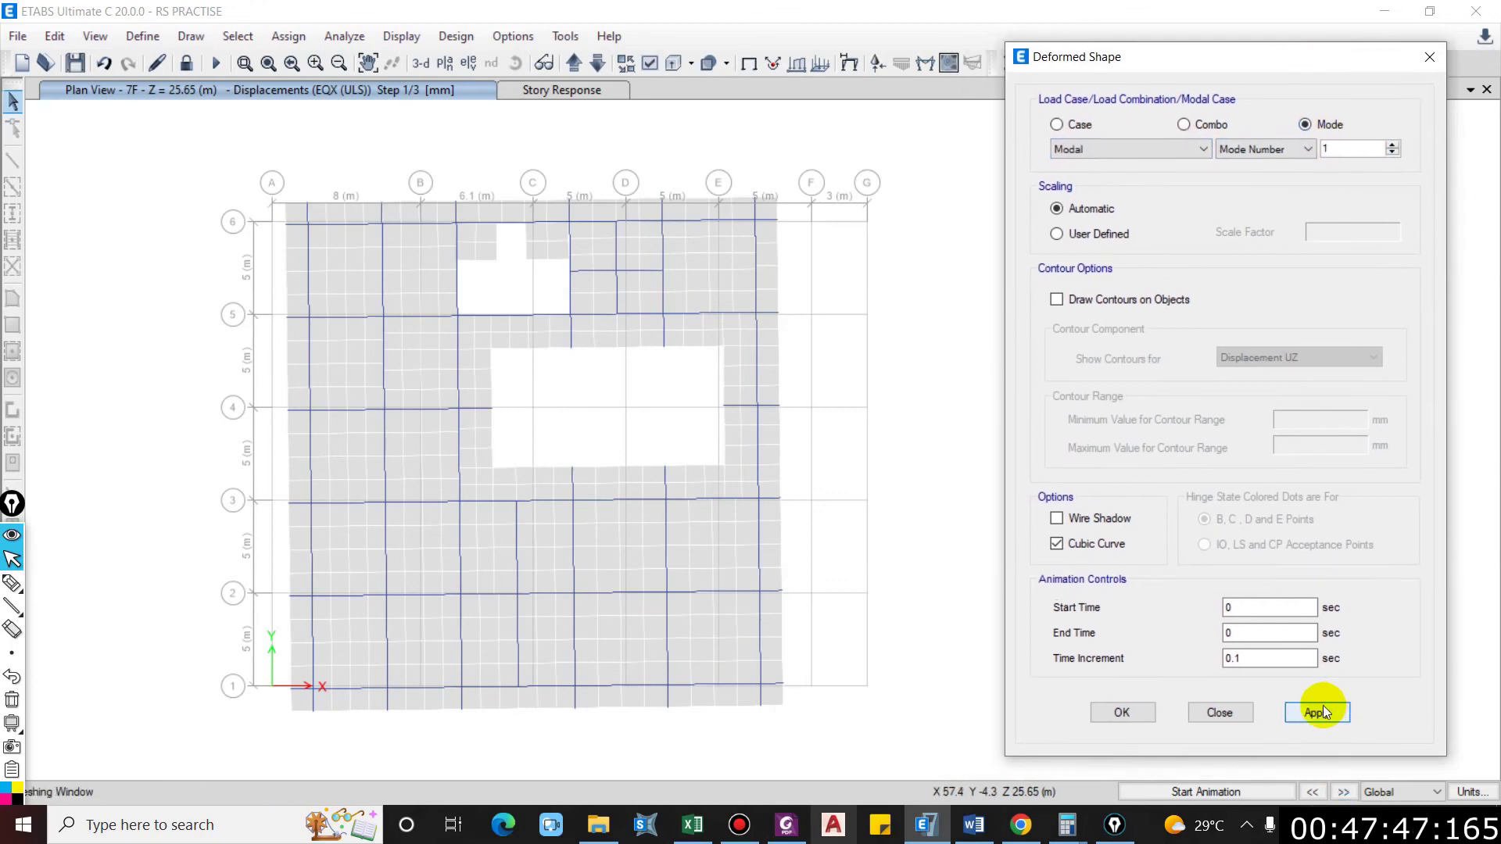
pyautogui.click(1250, 791)
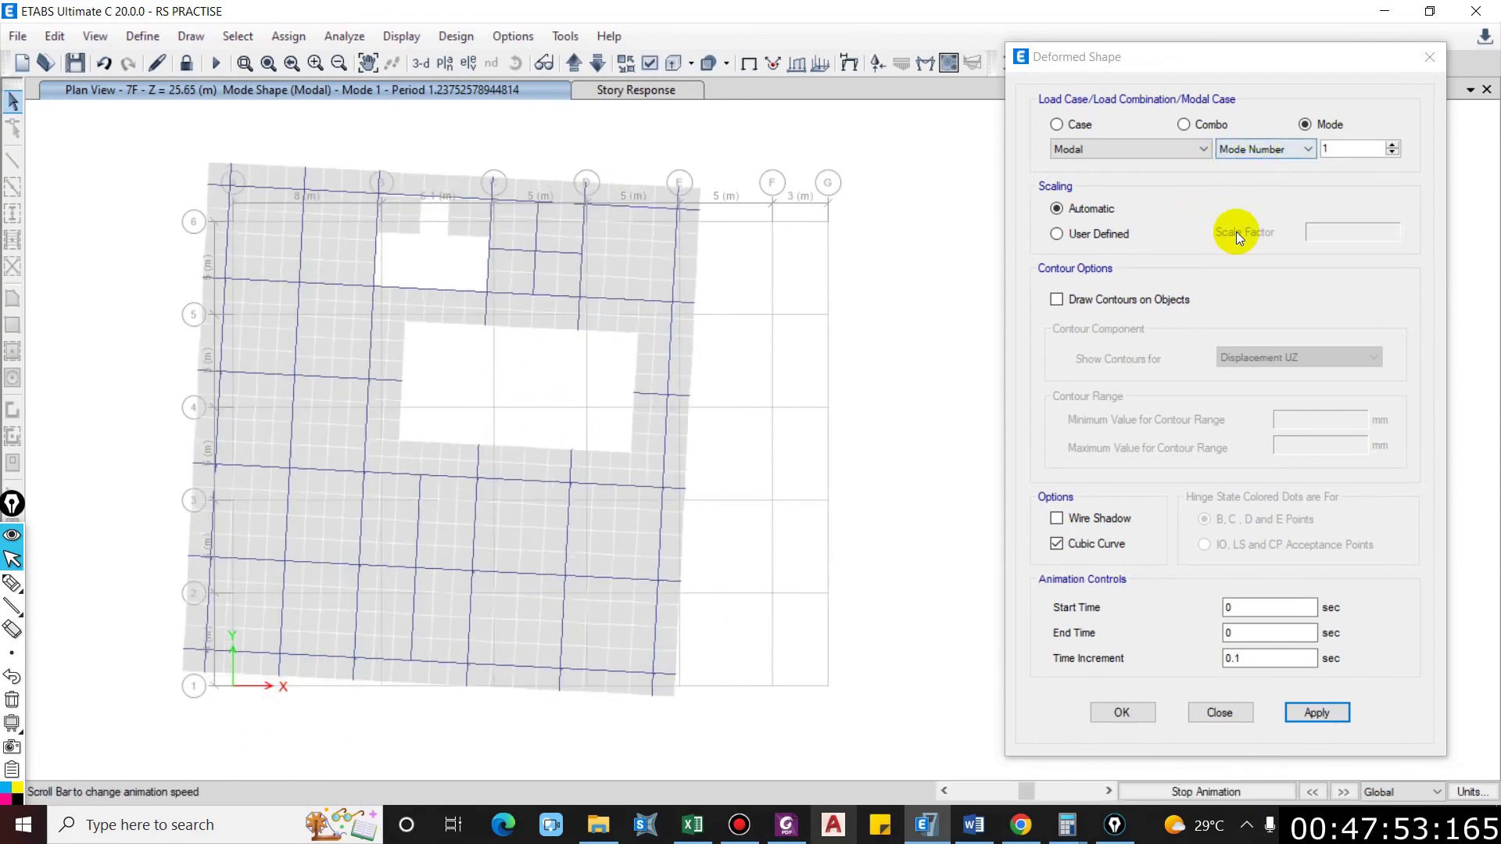
pyautogui.click(1265, 794)
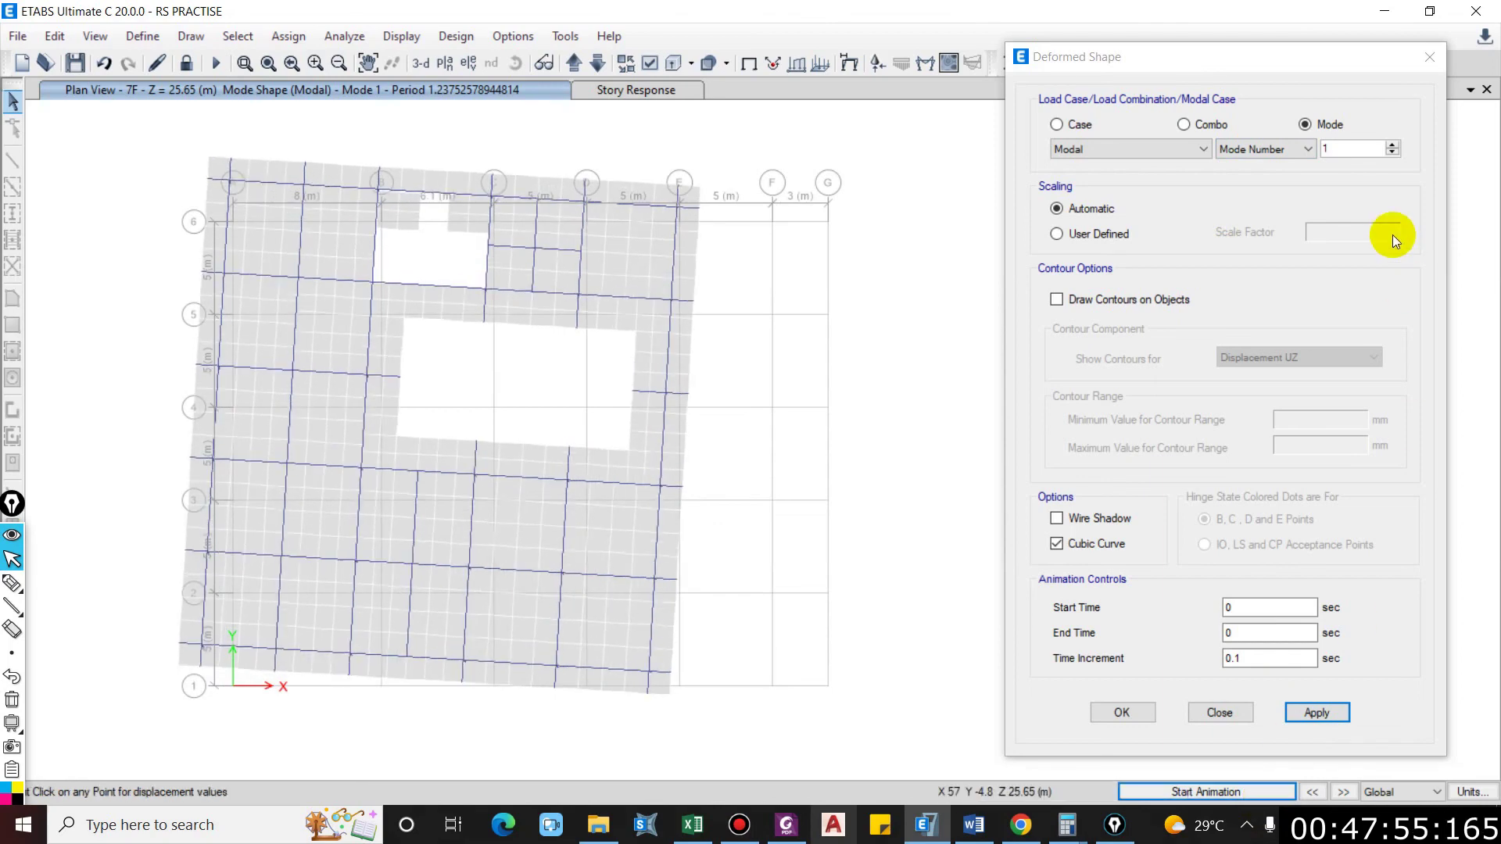
# Step: Change the displayed mode shape on the 7F plan to mode 2 and animate it
pyautogui.click(1393, 145)
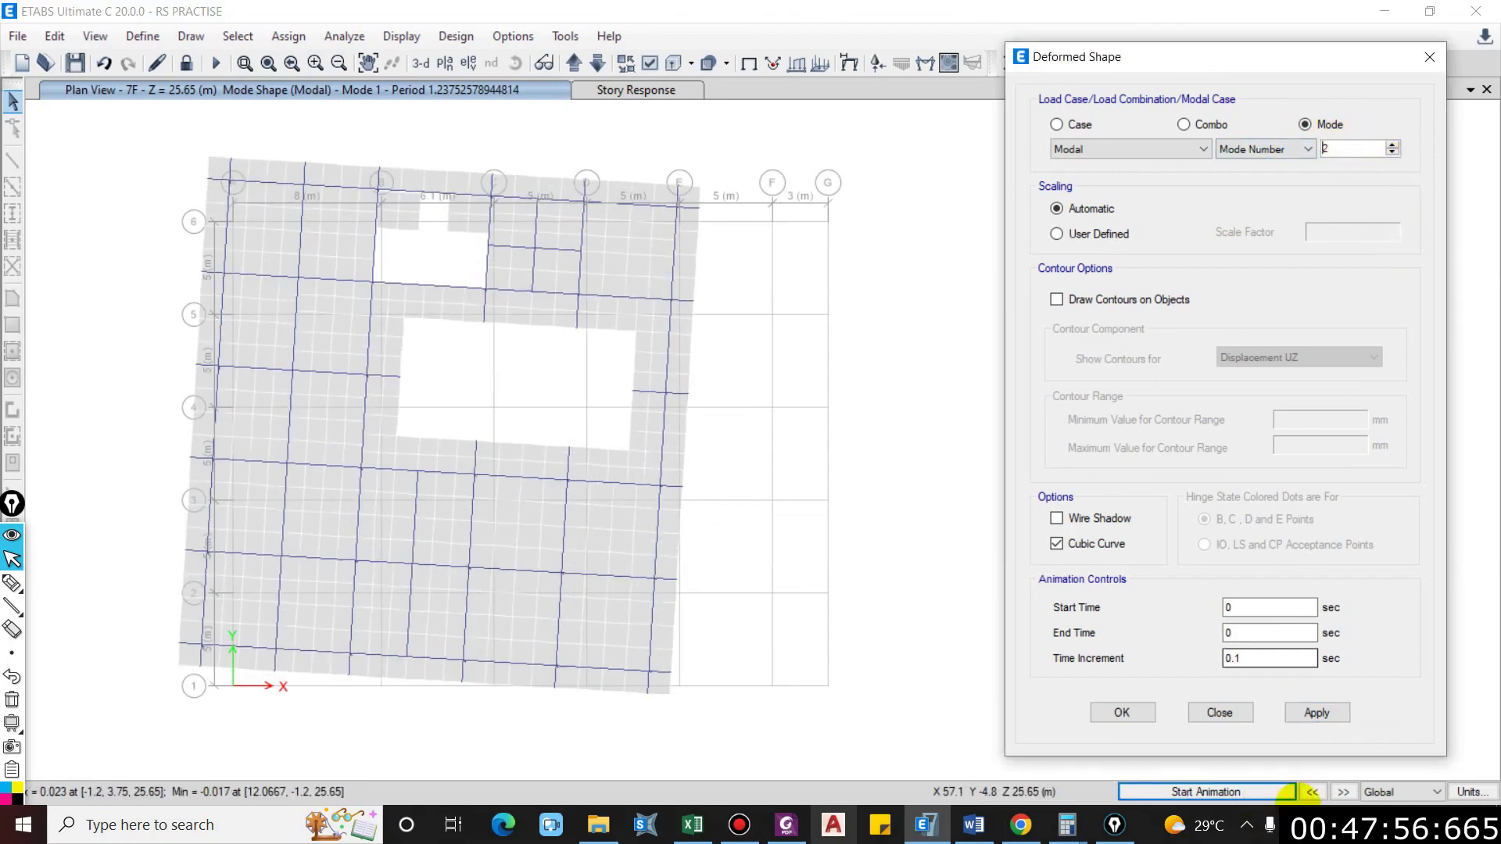
pyautogui.click(1335, 719)
pyautogui.click(1232, 795)
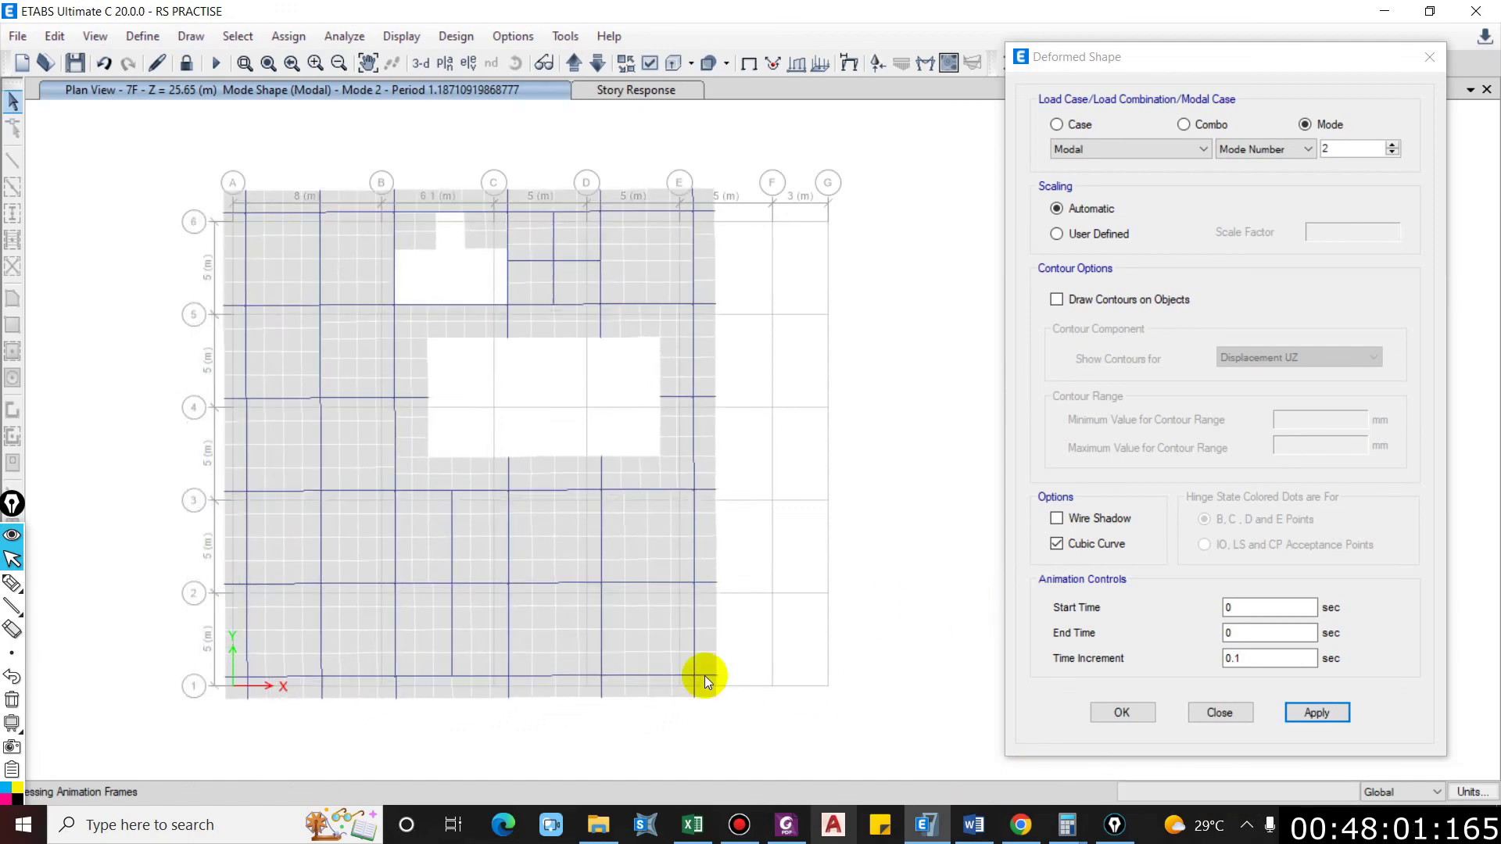
# Step: Display and animate mode shape 3 on the 7F plan, and return the view to the undeformed shape
pyautogui.click(1392, 145)
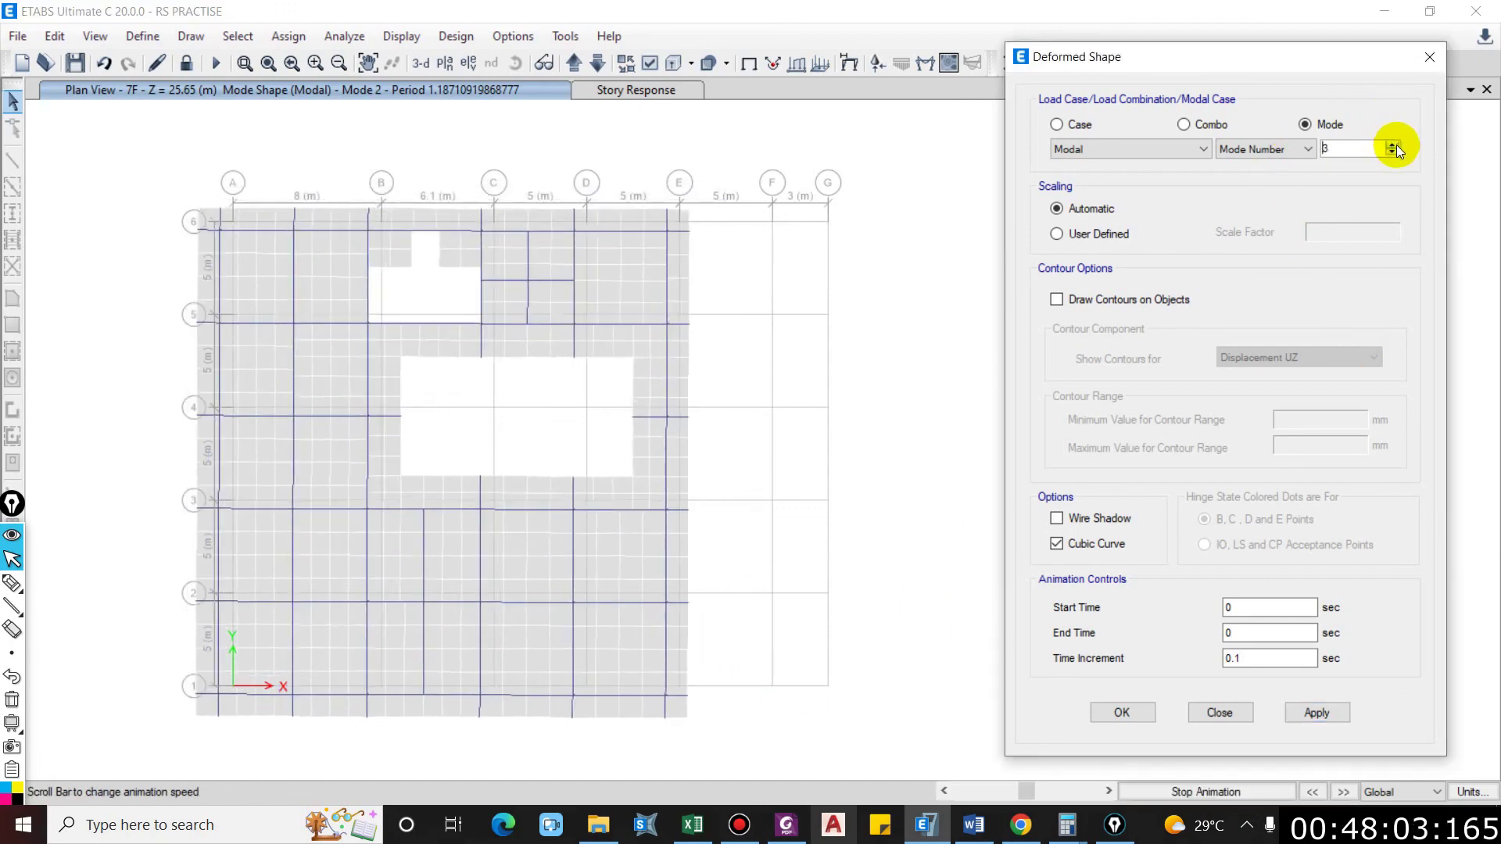
pyautogui.click(1342, 715)
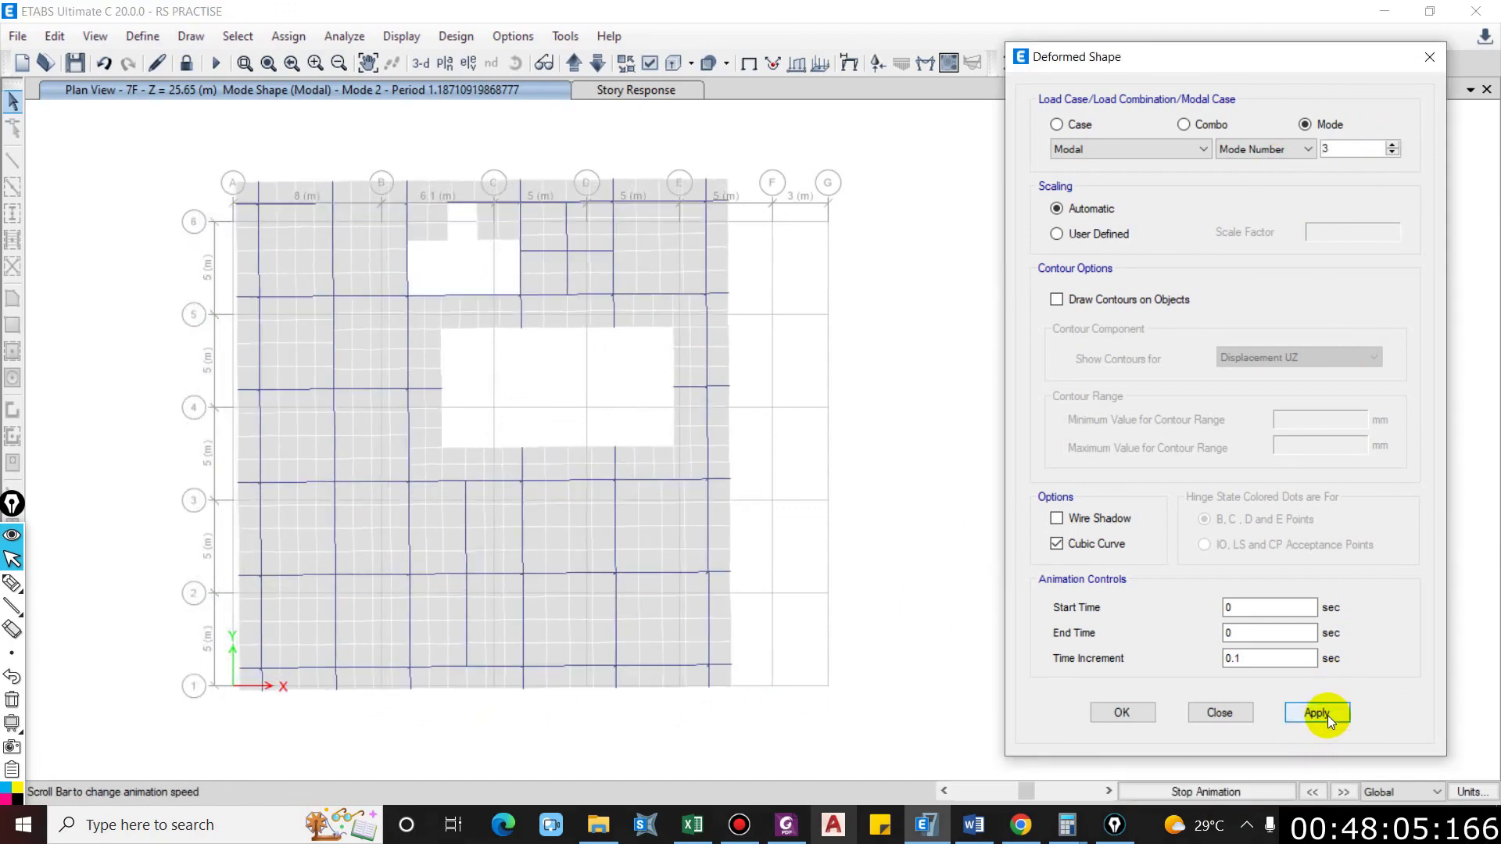
pyautogui.click(1276, 781)
pyautogui.click(1317, 706)
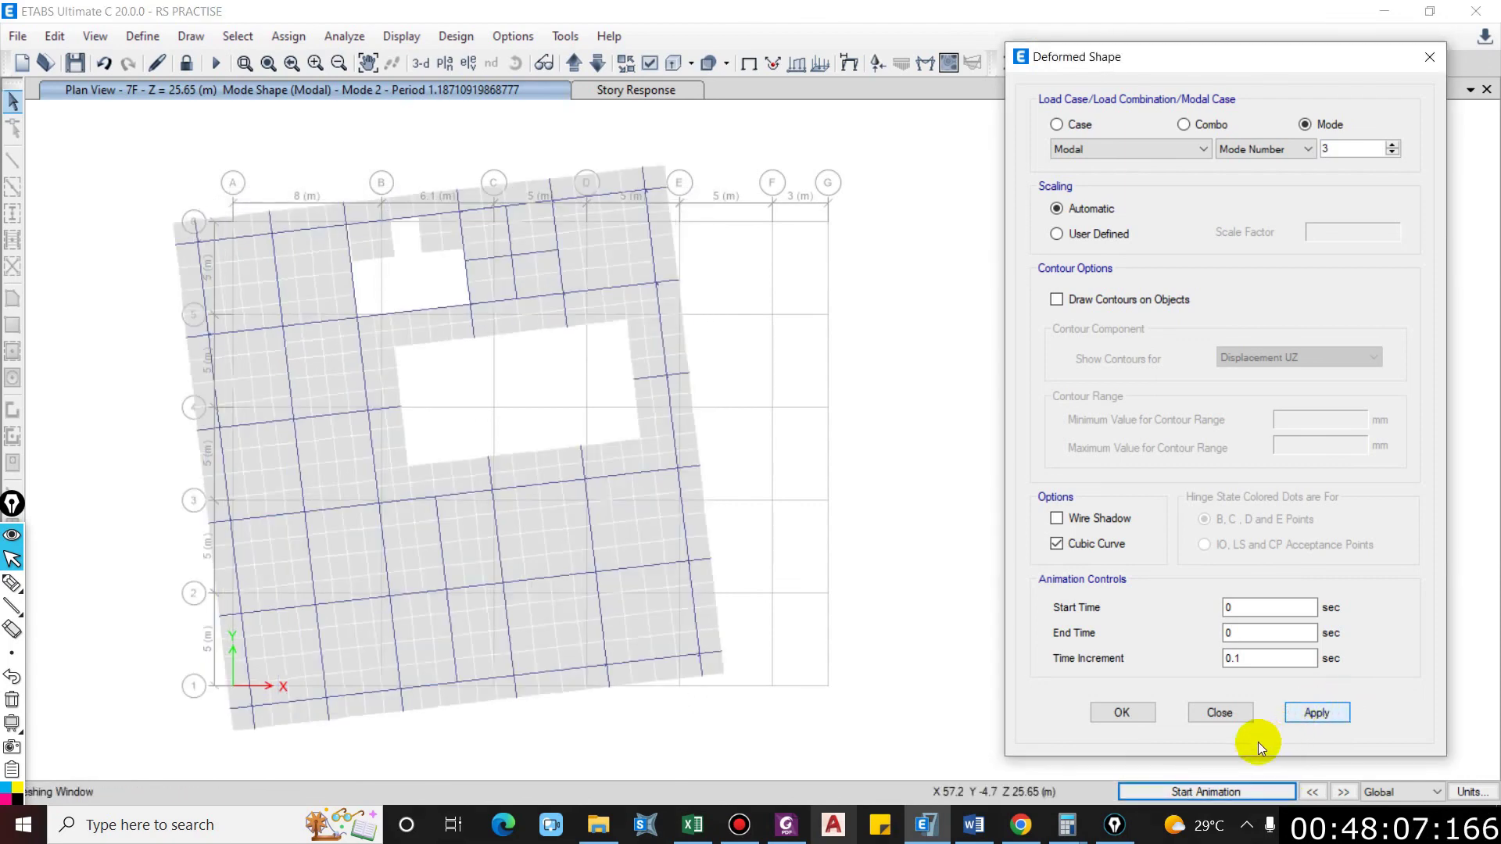
pyautogui.click(1208, 796)
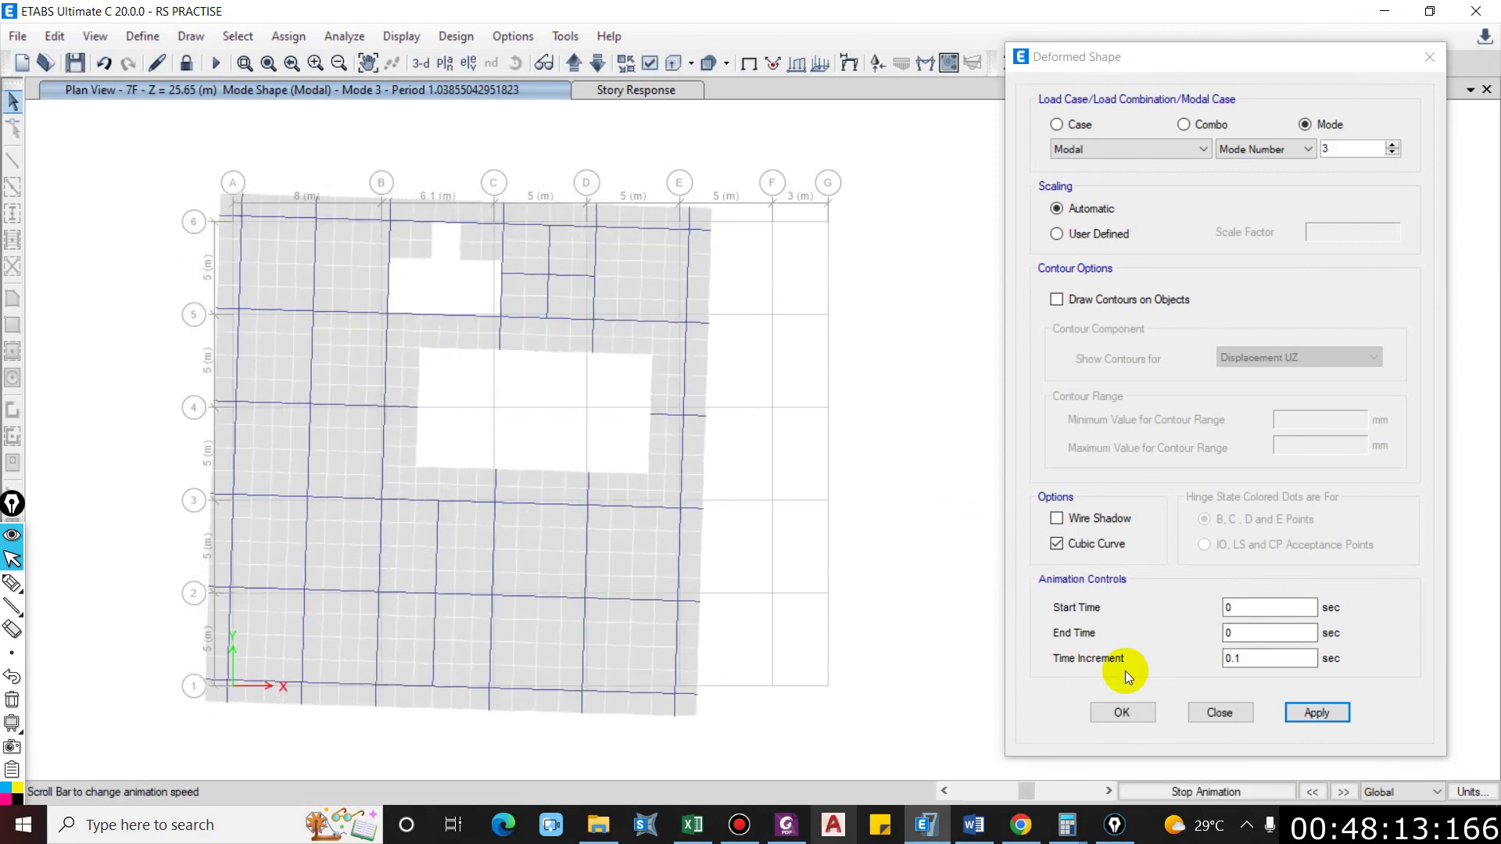
pyautogui.click(1223, 712)
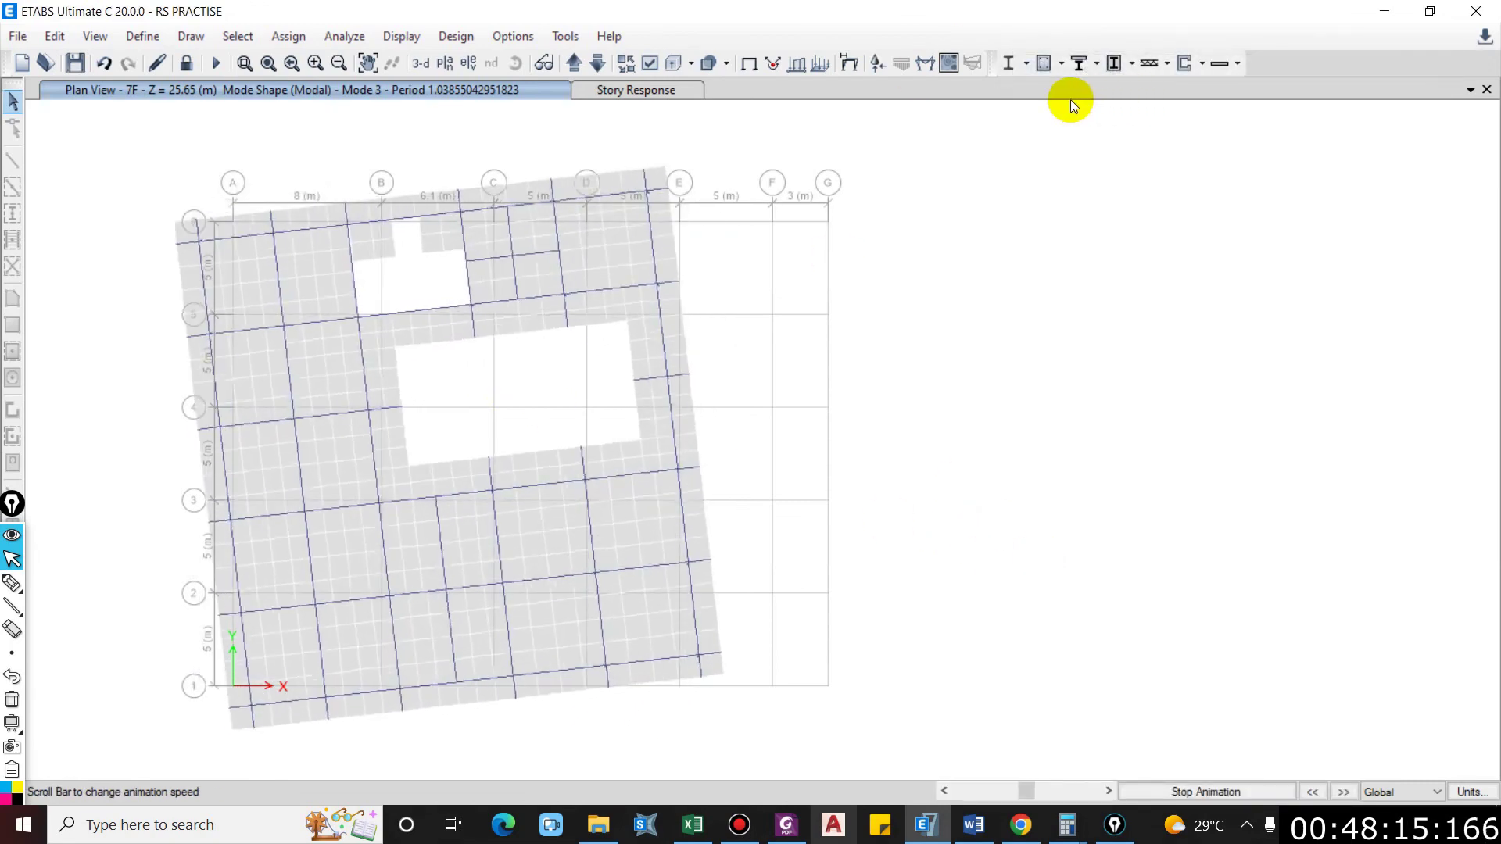
pyautogui.click(748, 64)
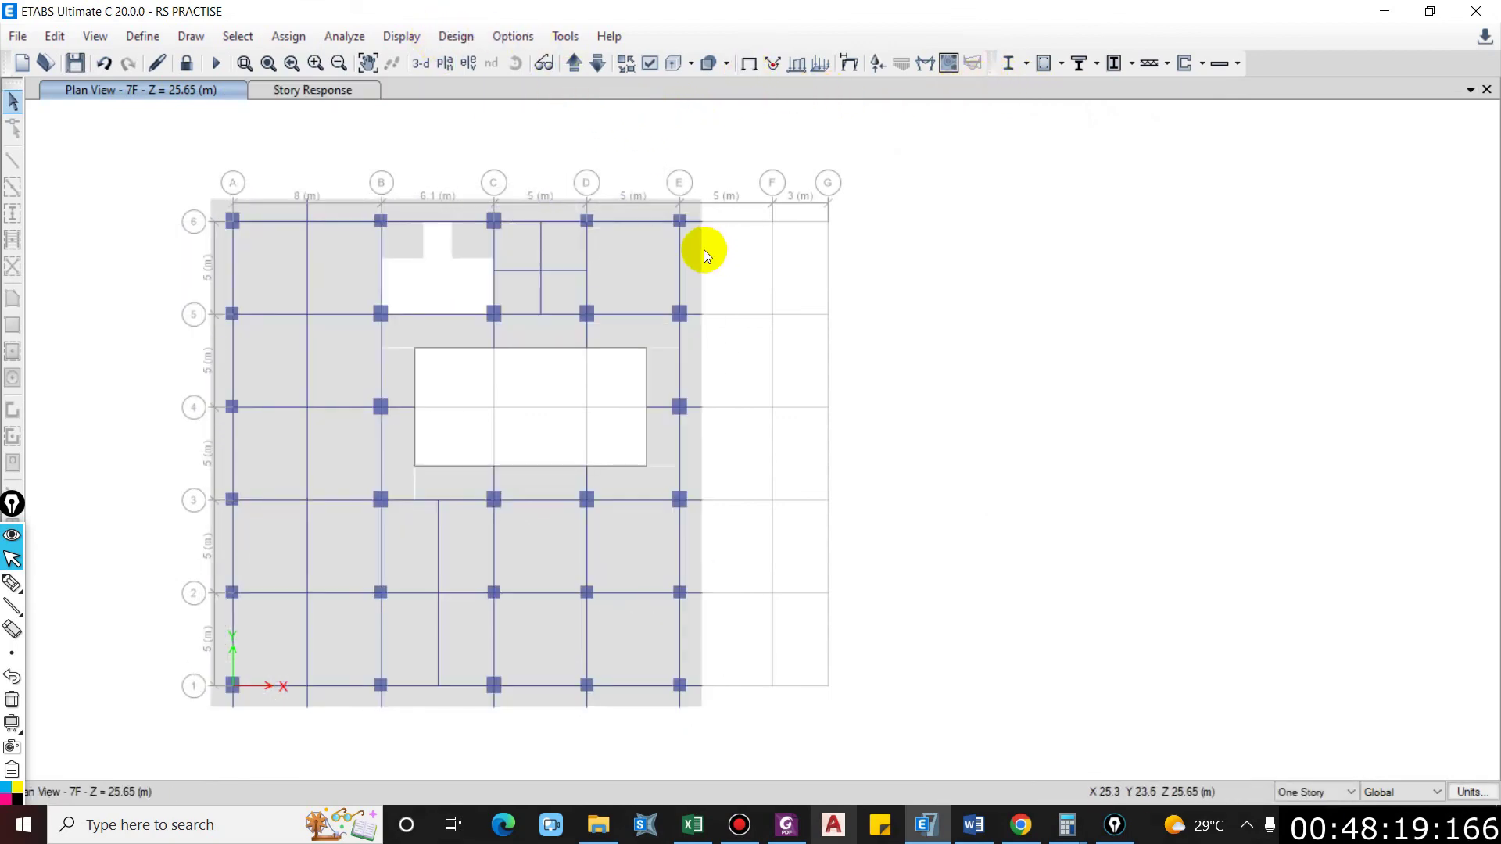
# Step: Open the analysis result tables and display Modal Participating Mass Ratios
pyautogui.hotkey('ctrl', 't')
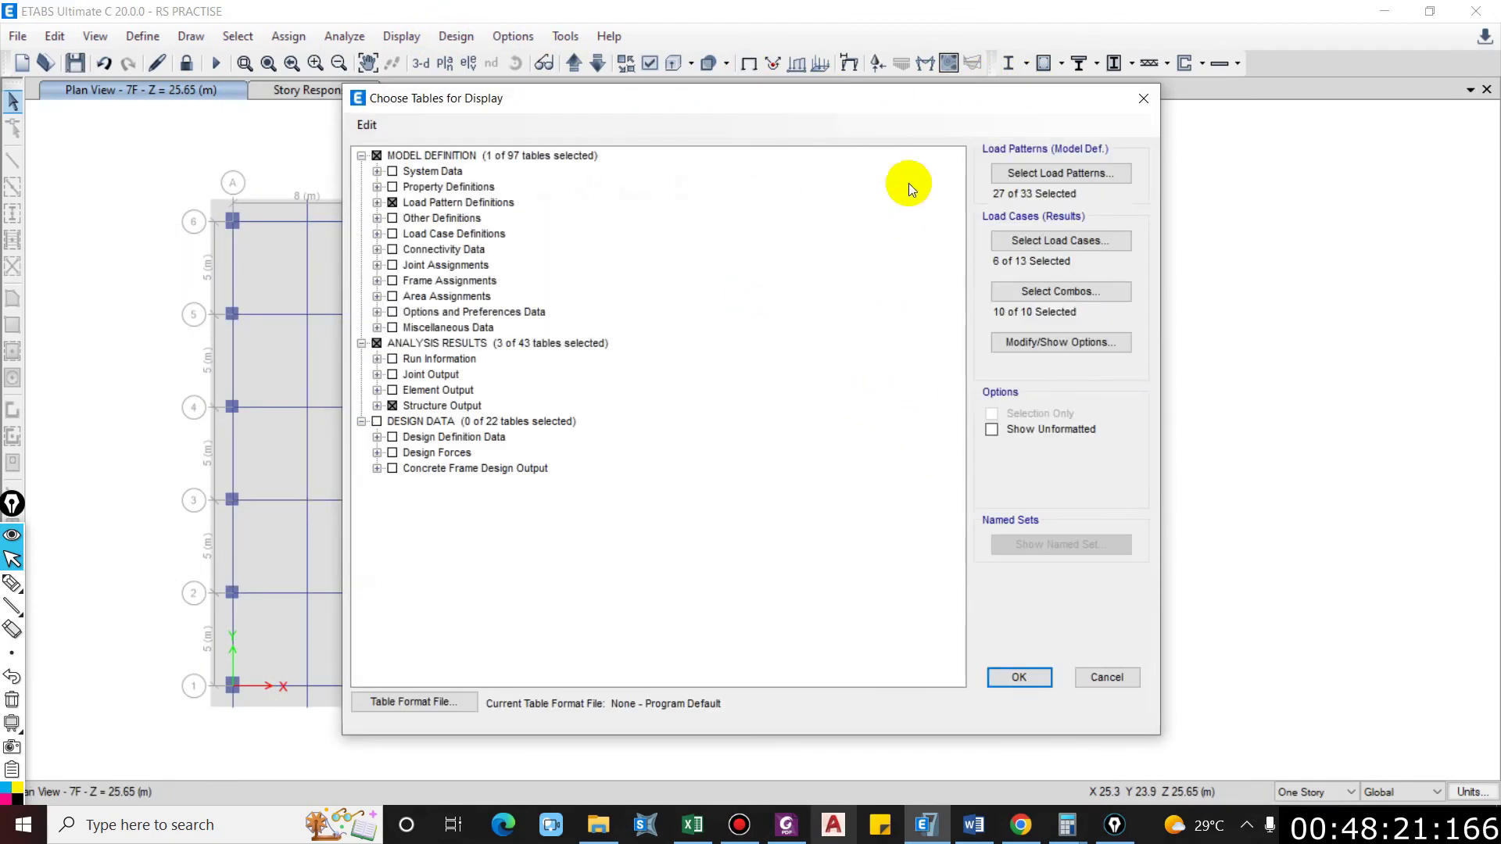
pyautogui.click(1021, 676)
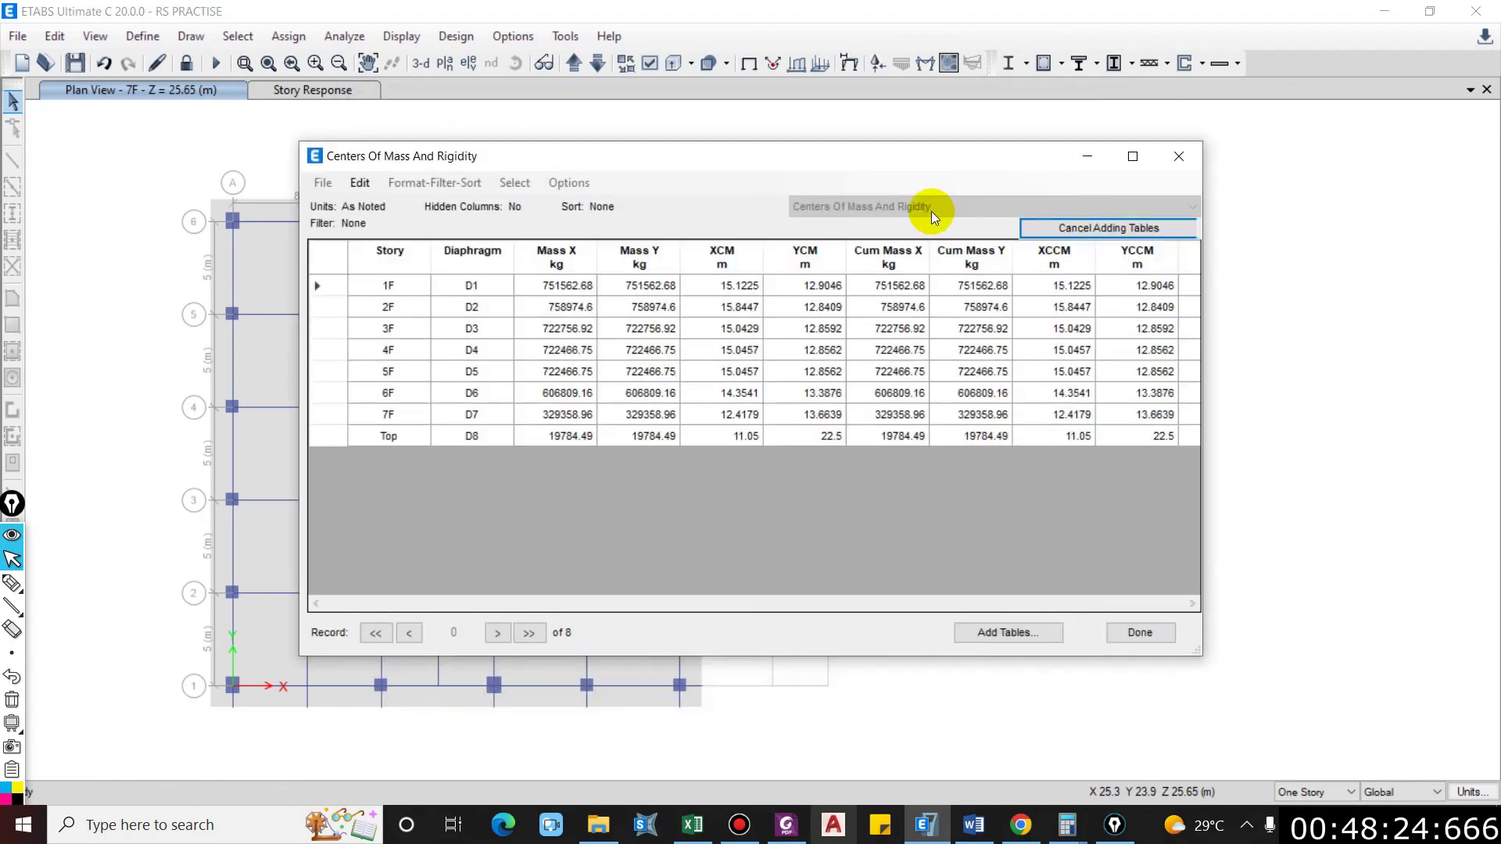
pyautogui.click(931, 211)
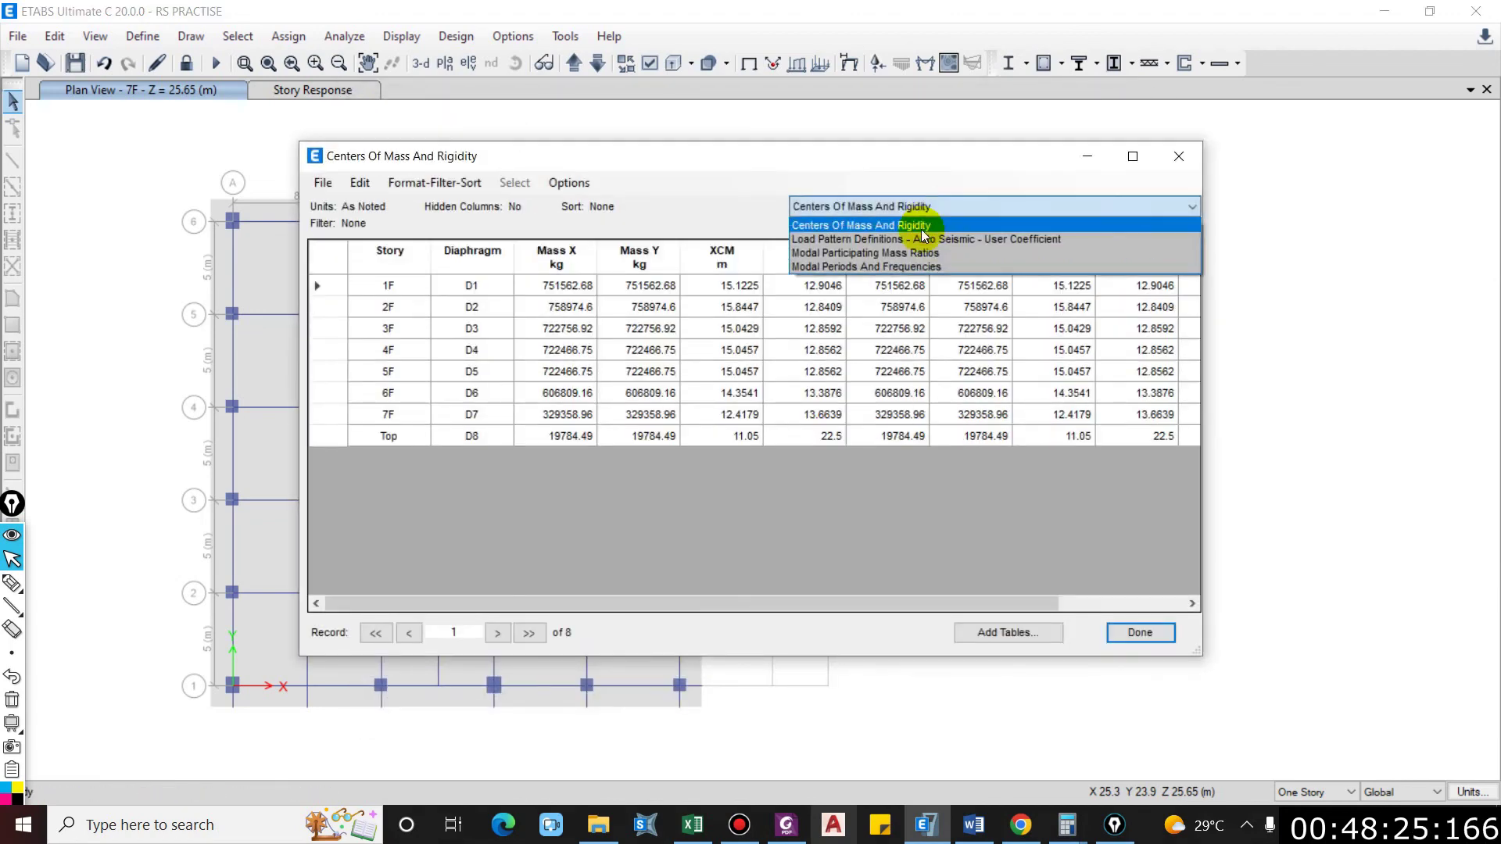
pyautogui.click(904, 255)
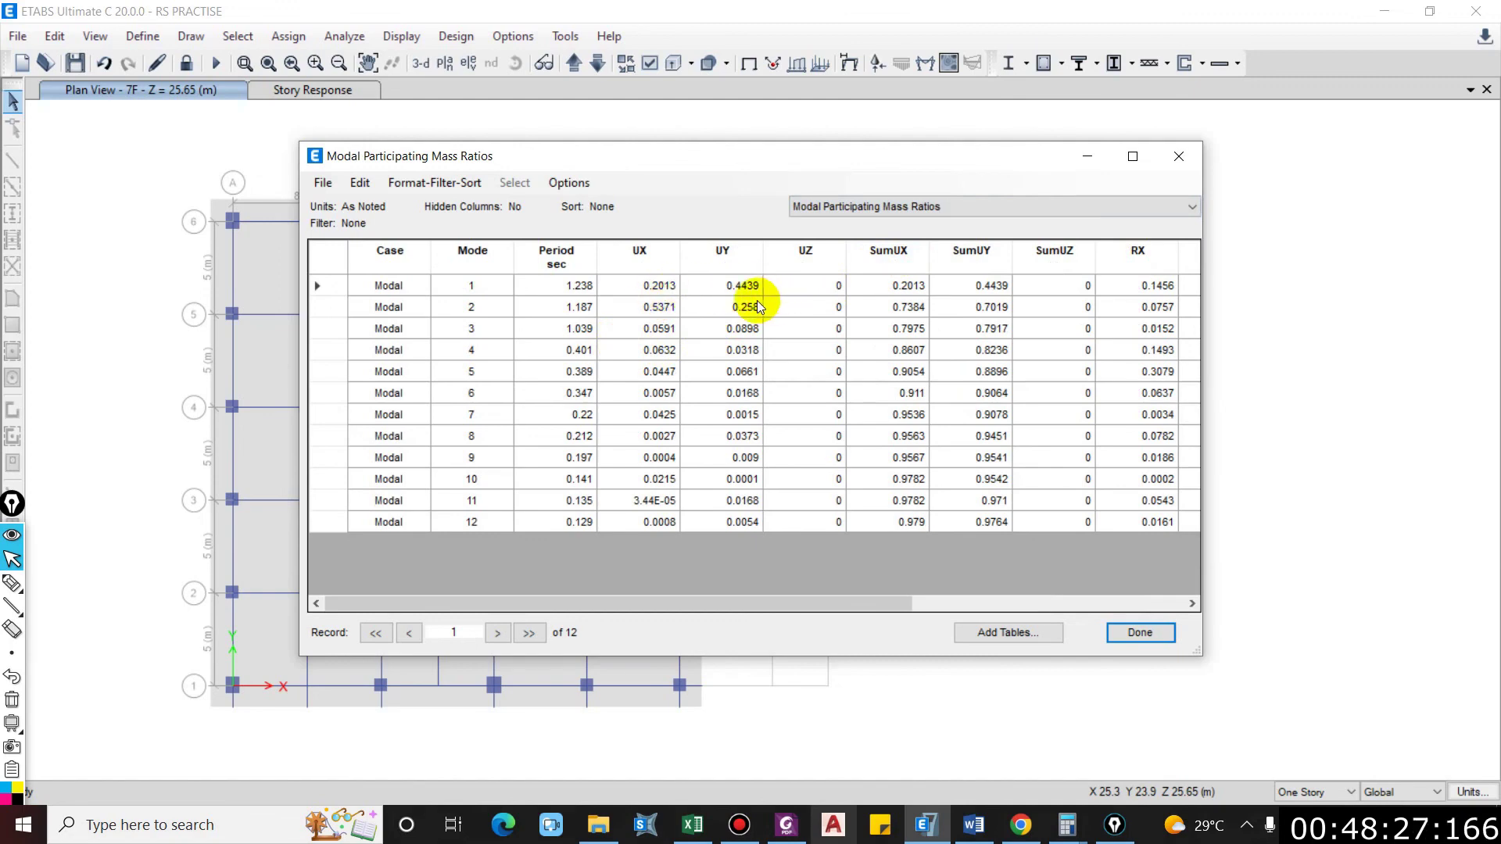
# Step: Examine the UX, UY and RZ participation ratios of the first three modes and the cumulative SumRZ, and close the table
pyautogui.click(725, 288)
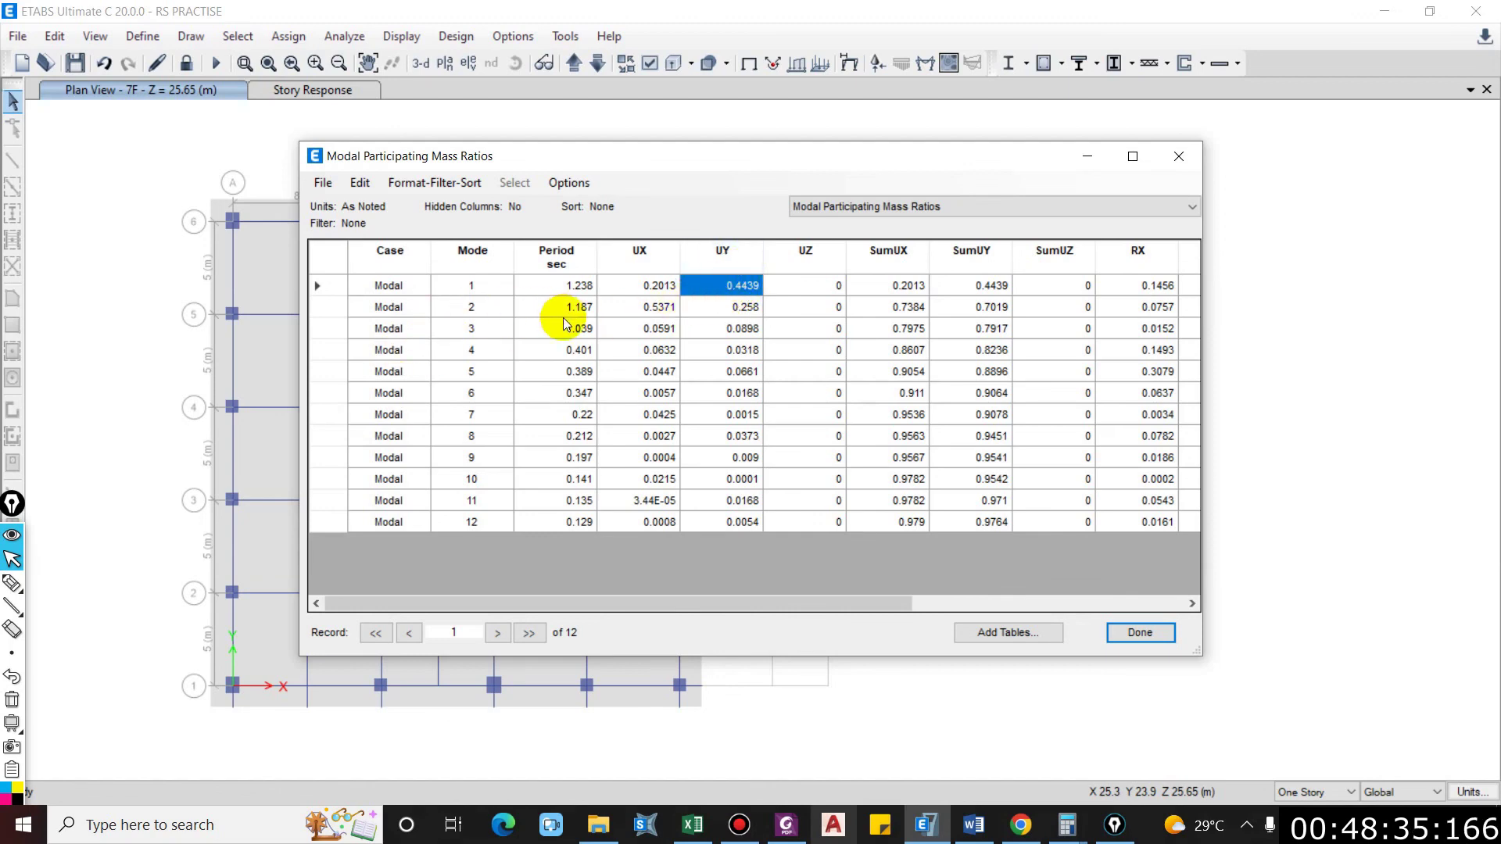
pyautogui.click(648, 309)
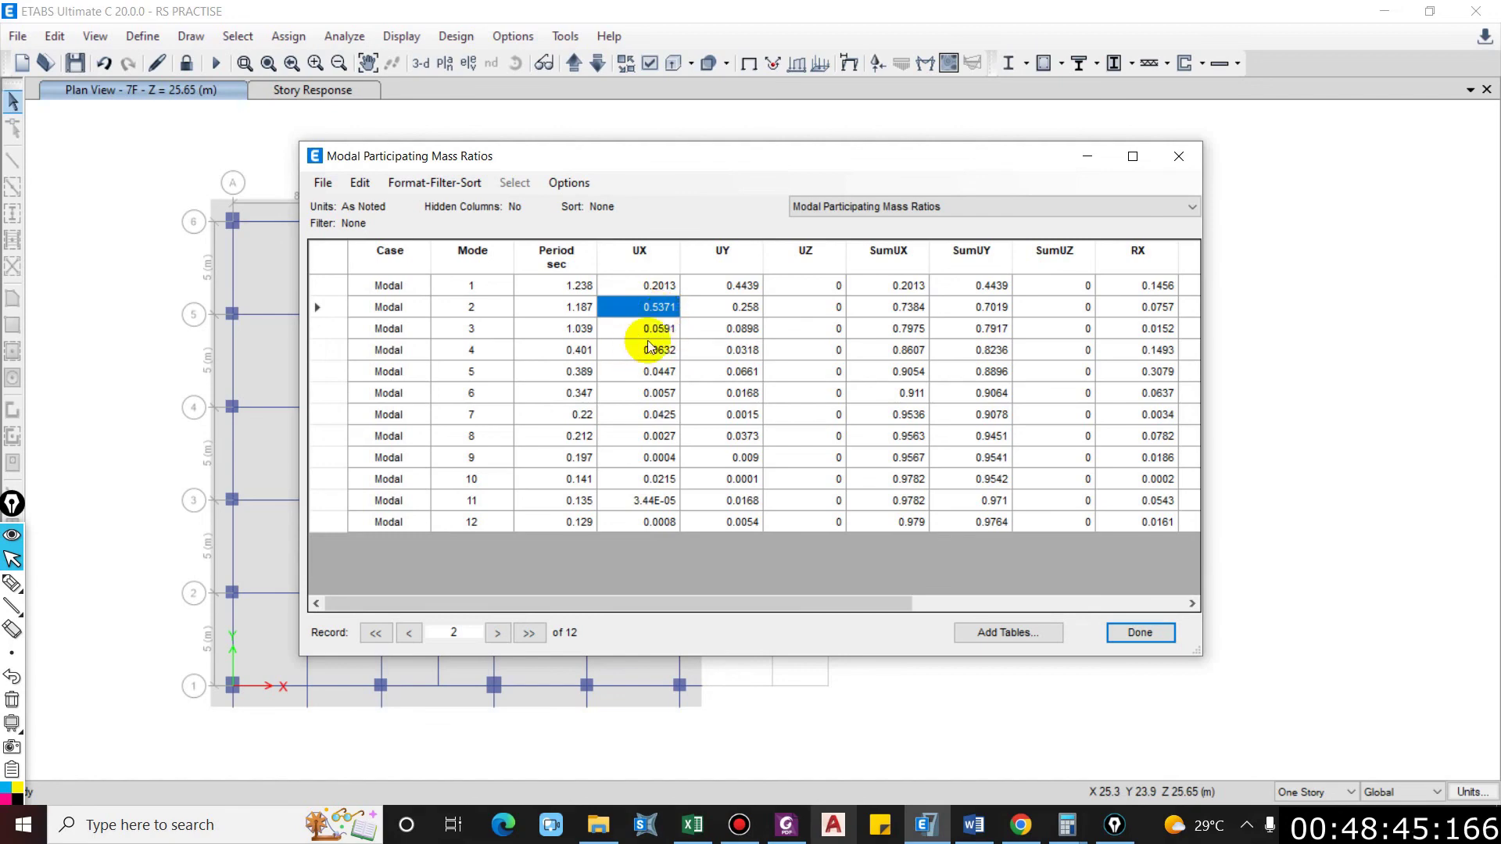
pyautogui.moveTo(660, 331); pyautogui.dragTo(744, 332)
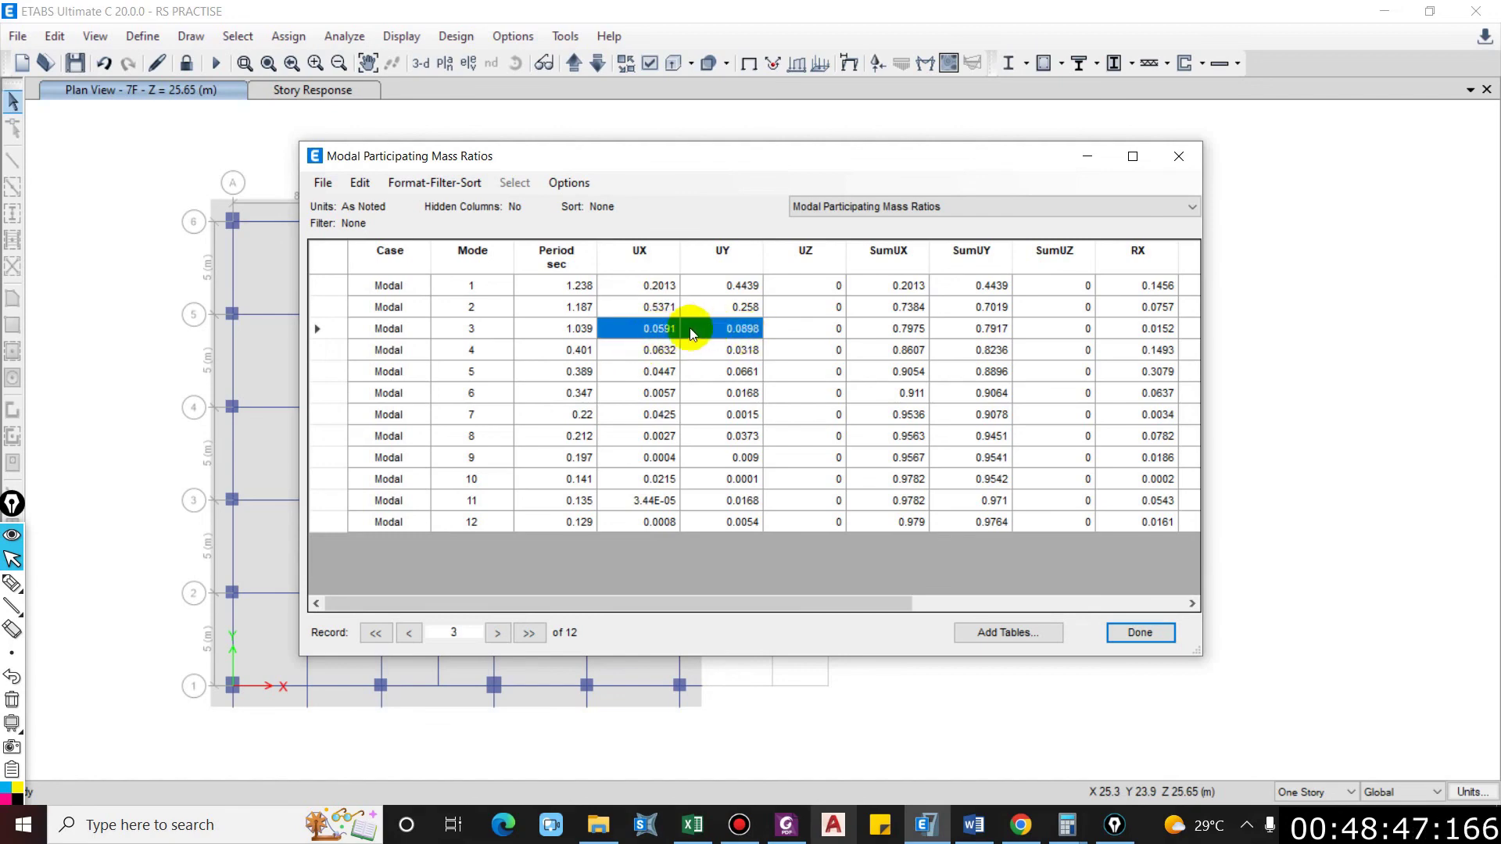
pyautogui.click(733, 333)
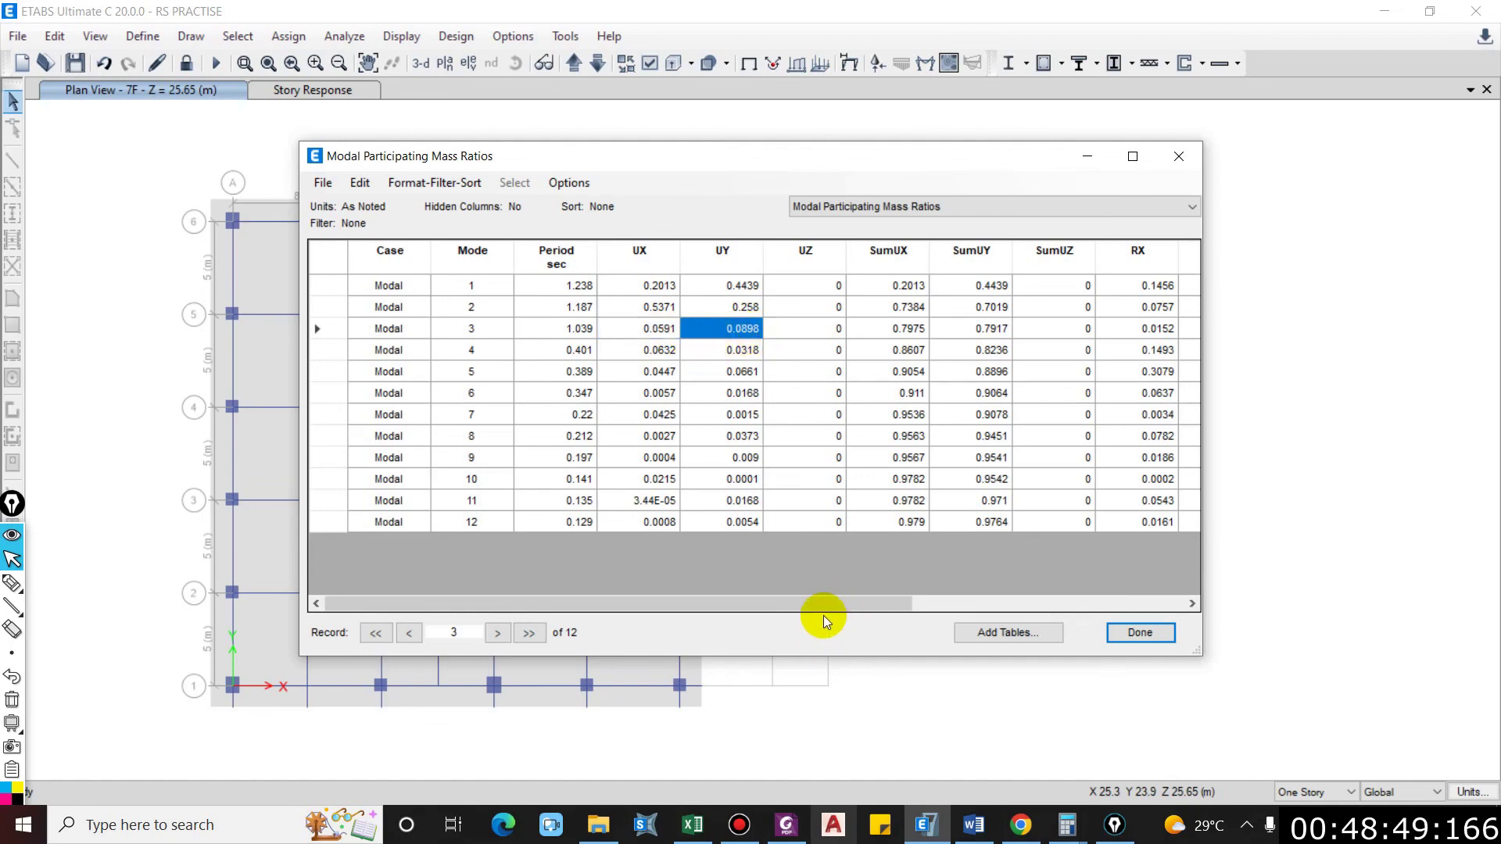
pyautogui.moveTo(823, 609); pyautogui.dragTo(1095, 600)
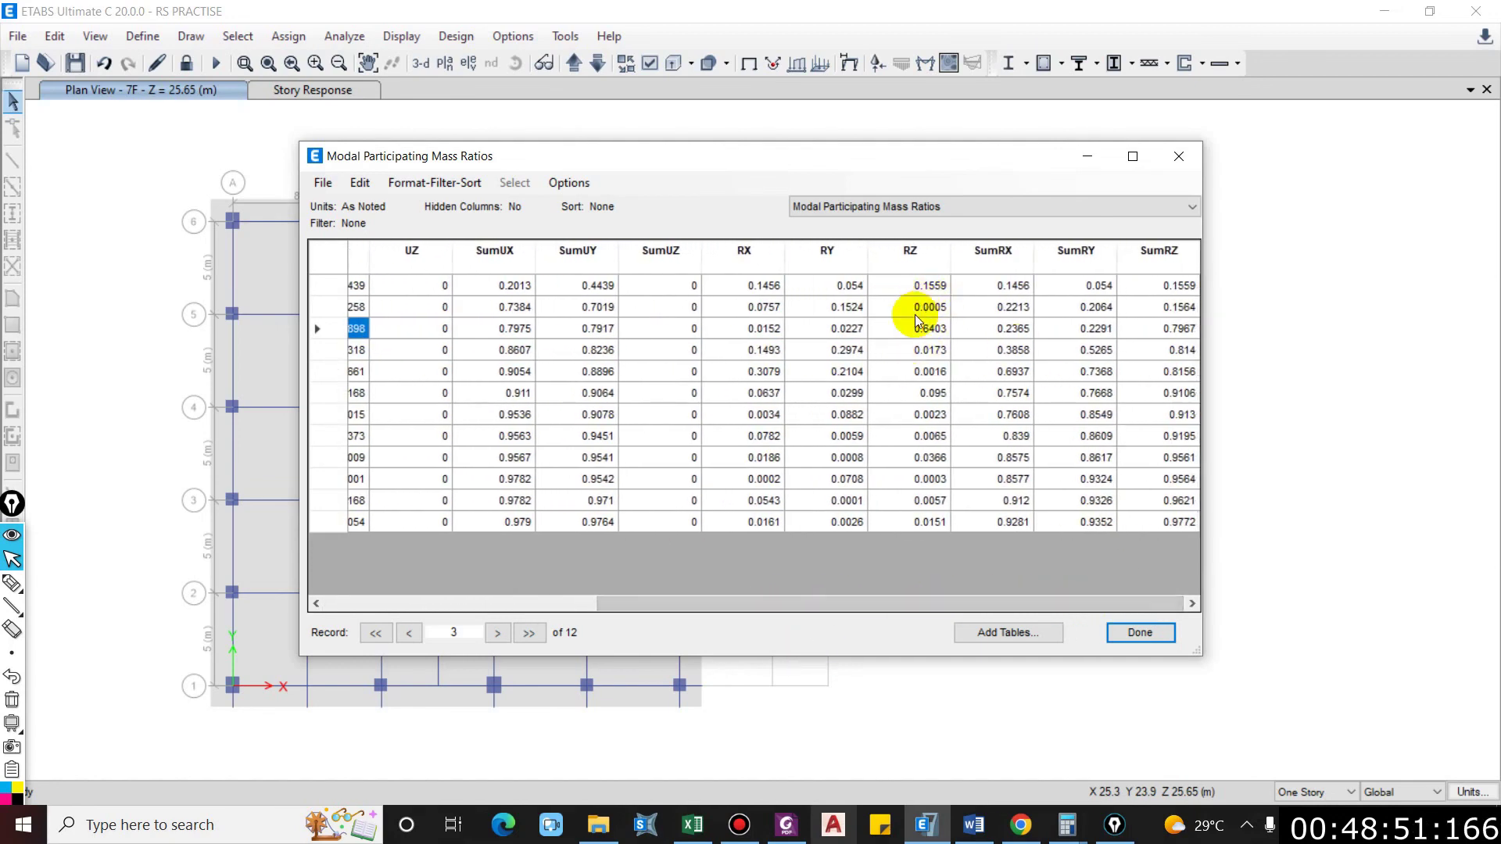
pyautogui.click(1176, 327)
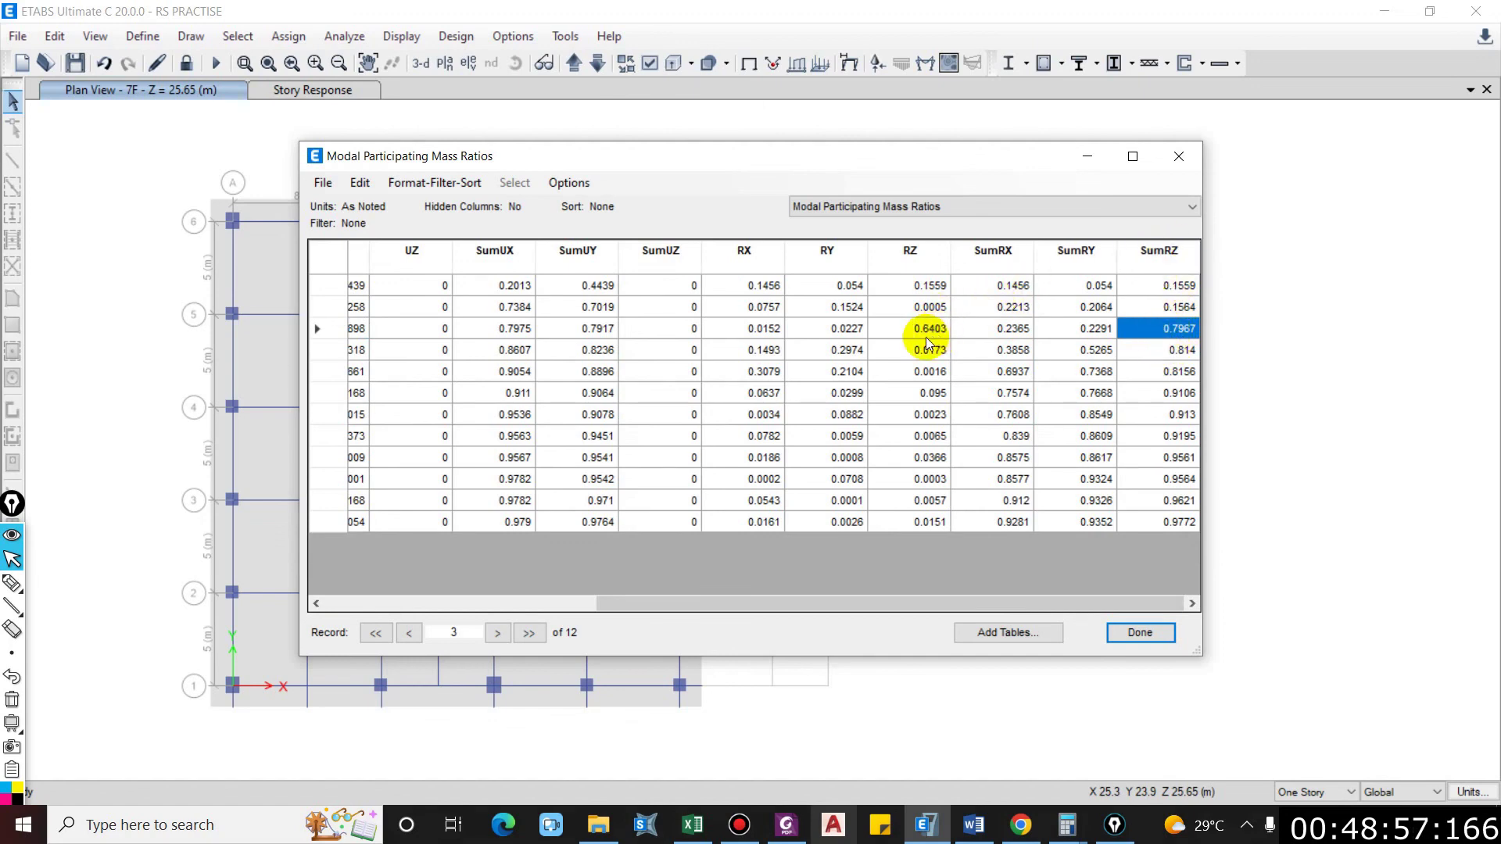
pyautogui.click(1140, 633)
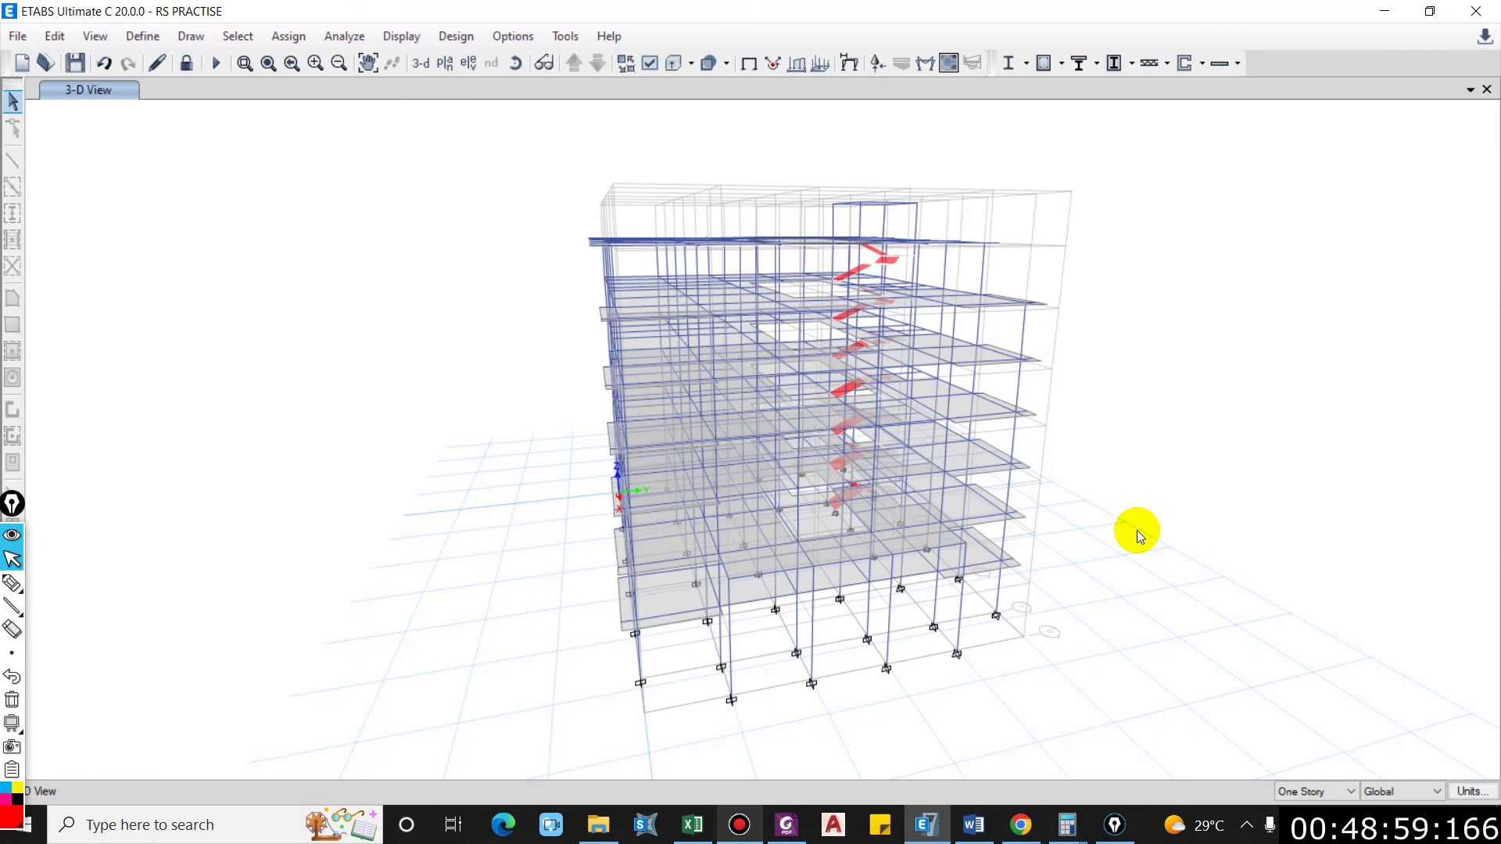